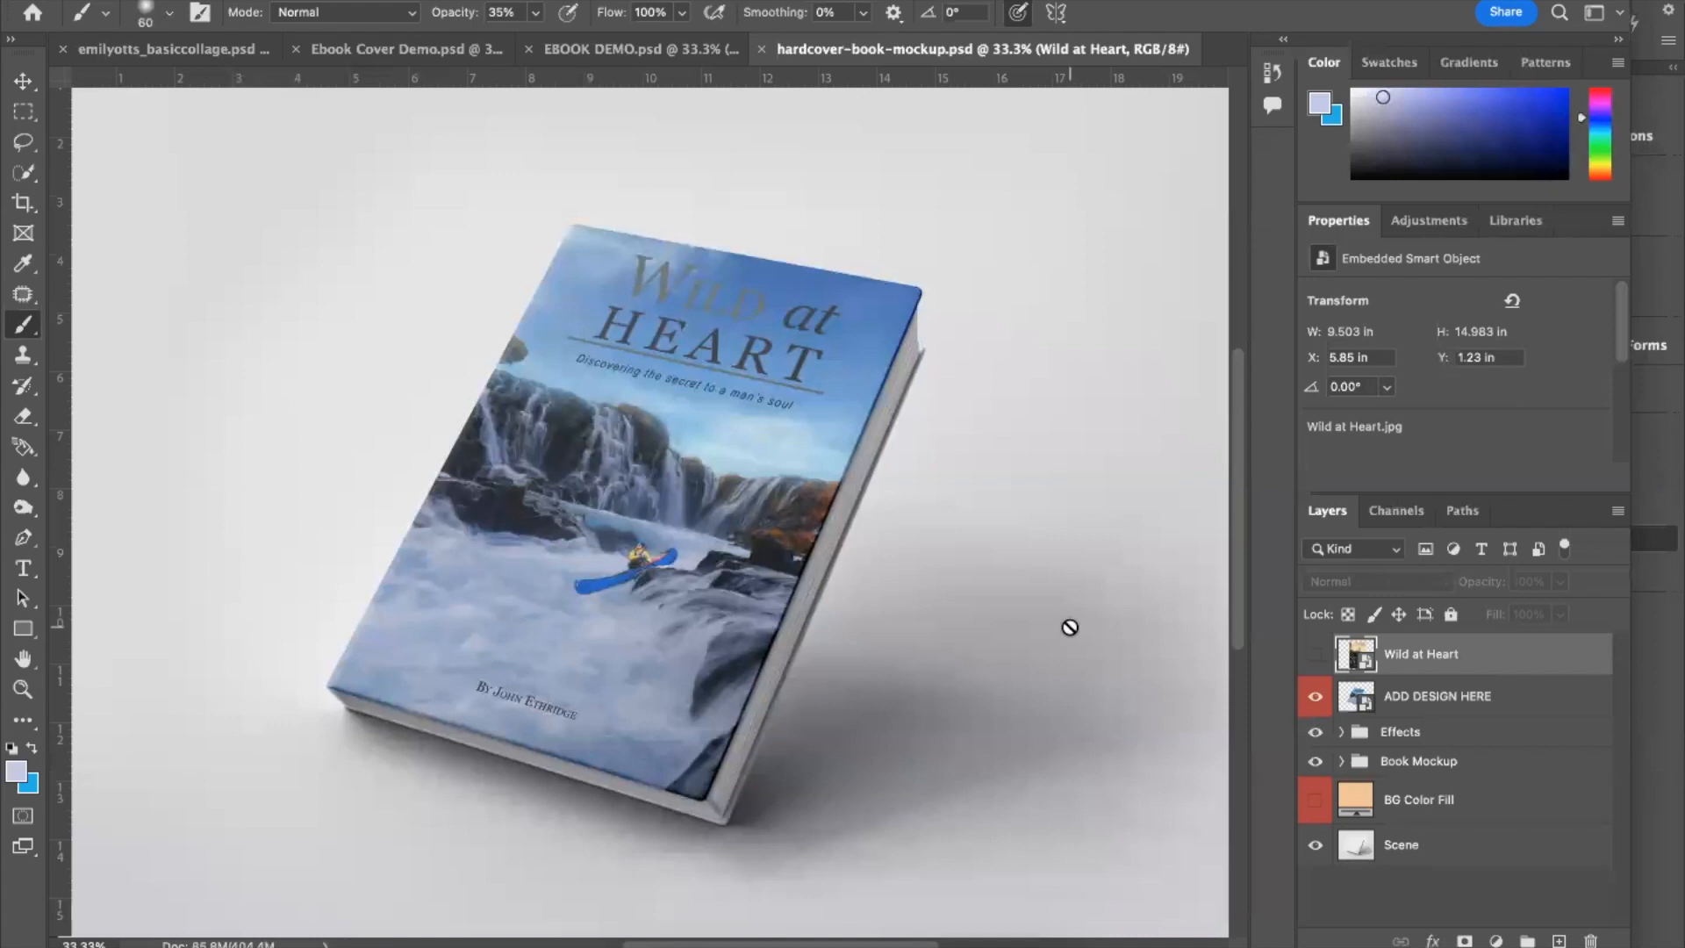
Step: Look at the finished collage in EBOOK DEMO.psd and return to the hardcover-book-mockup.psd document
click(563, 53)
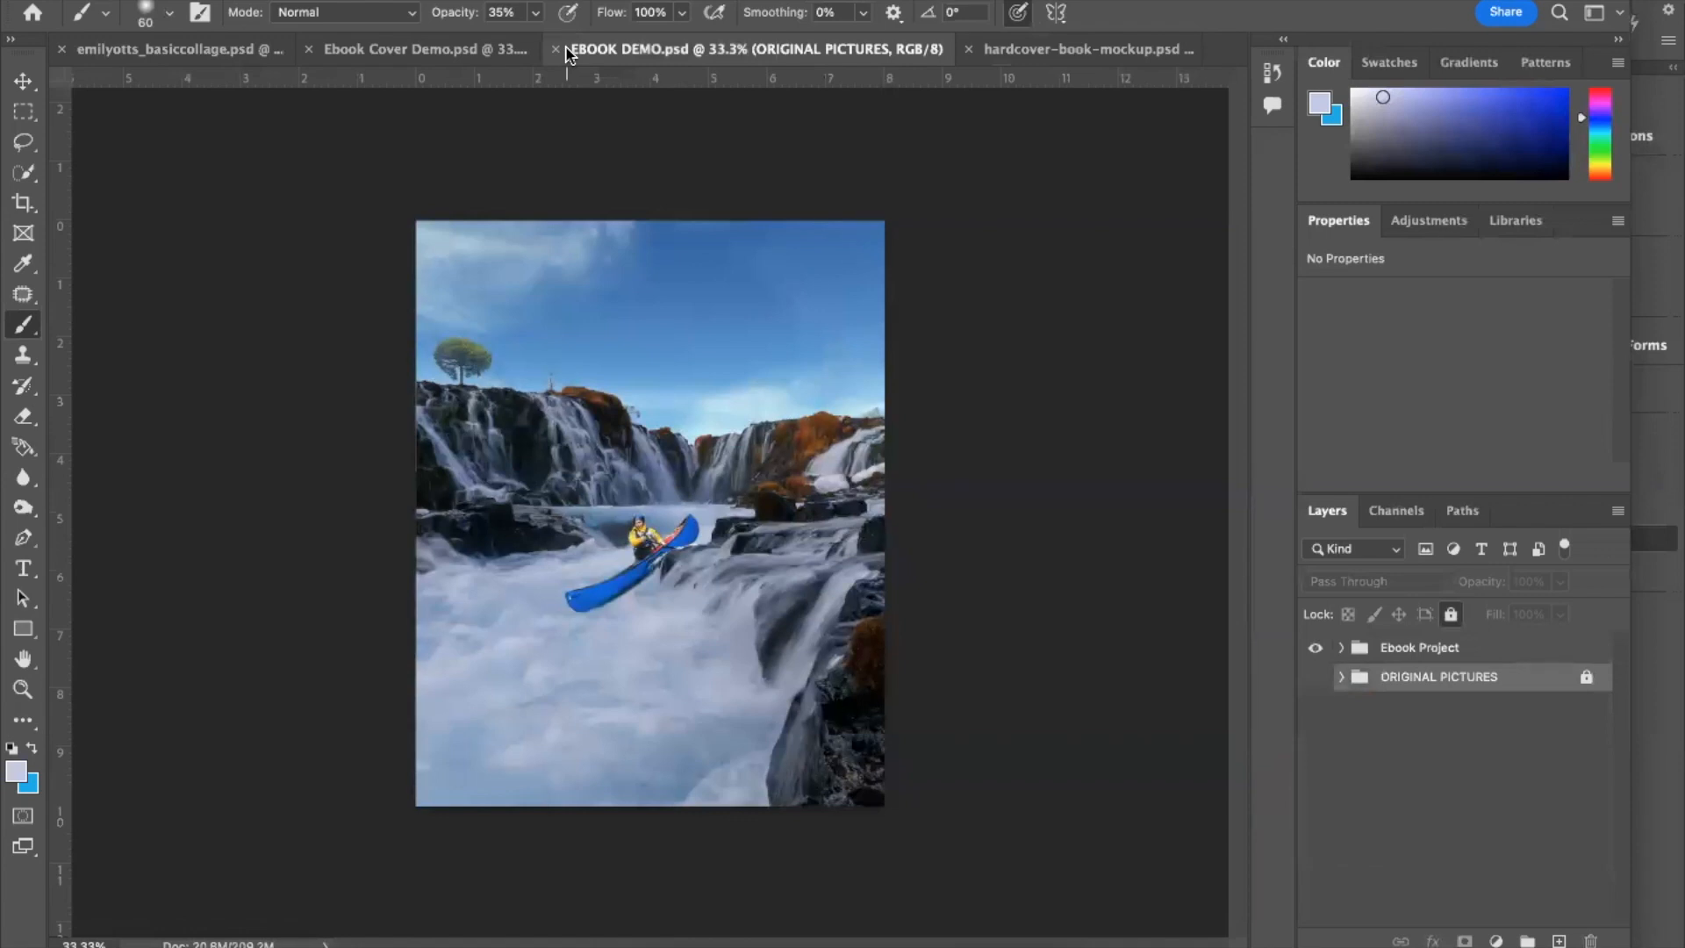
click(1035, 53)
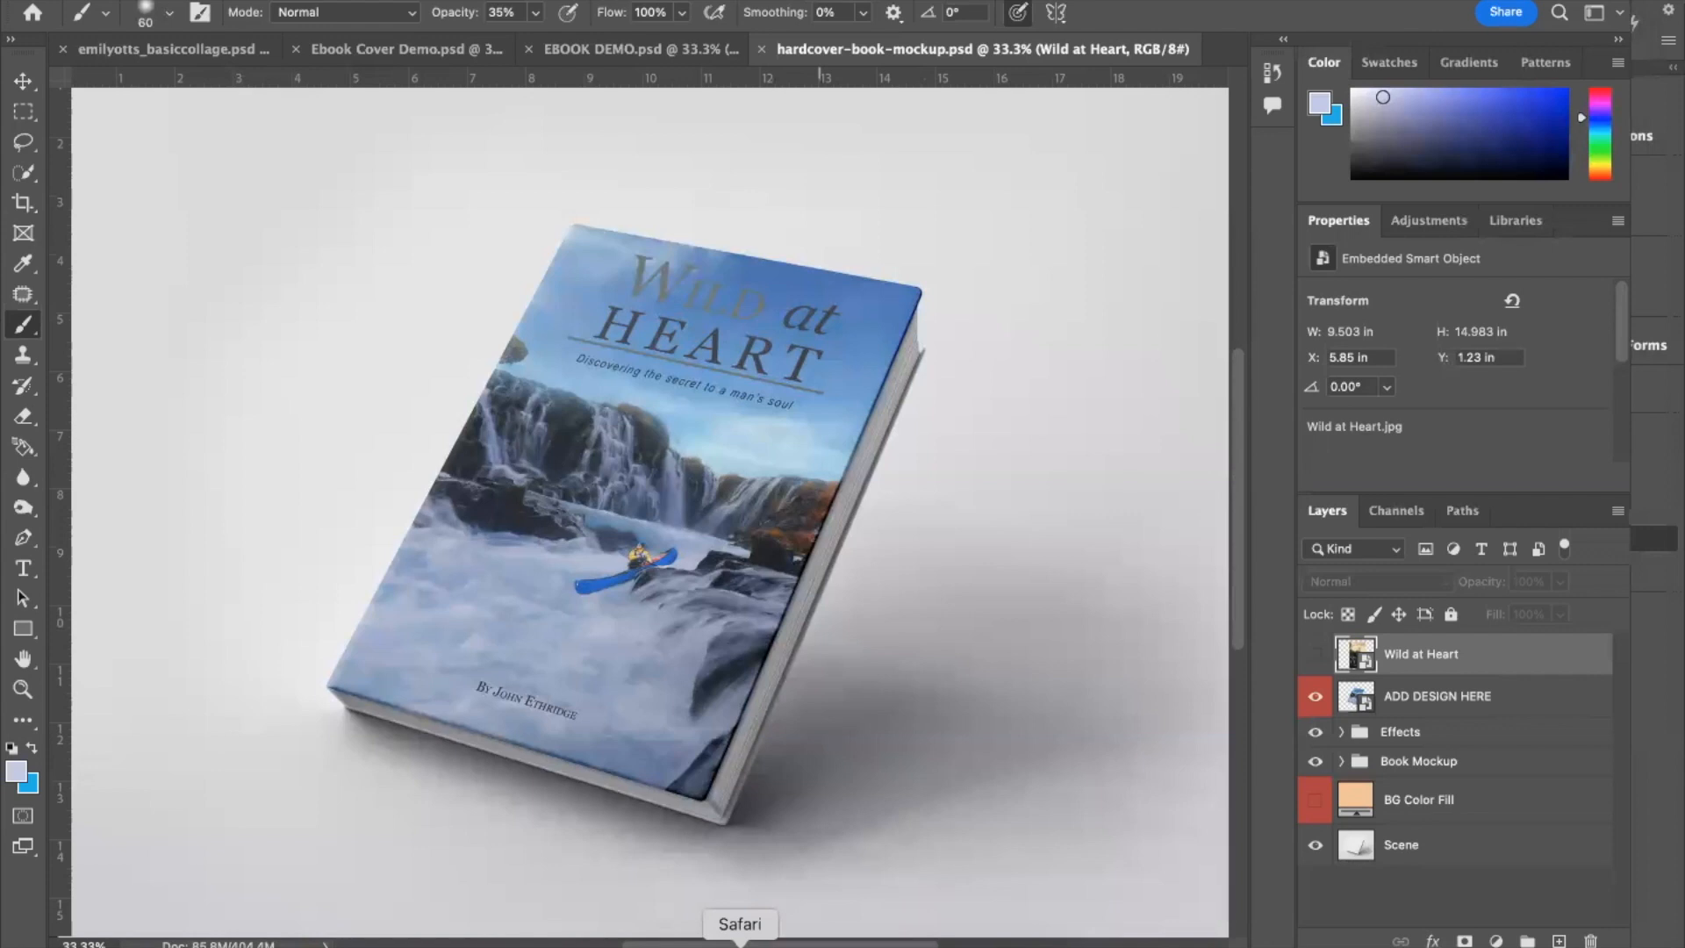
Step: Switch to Safari and view the E-Book Cover Part 2 assignment page and the hand-drawn Wild at Heart sketch in Gmail
click(746, 939)
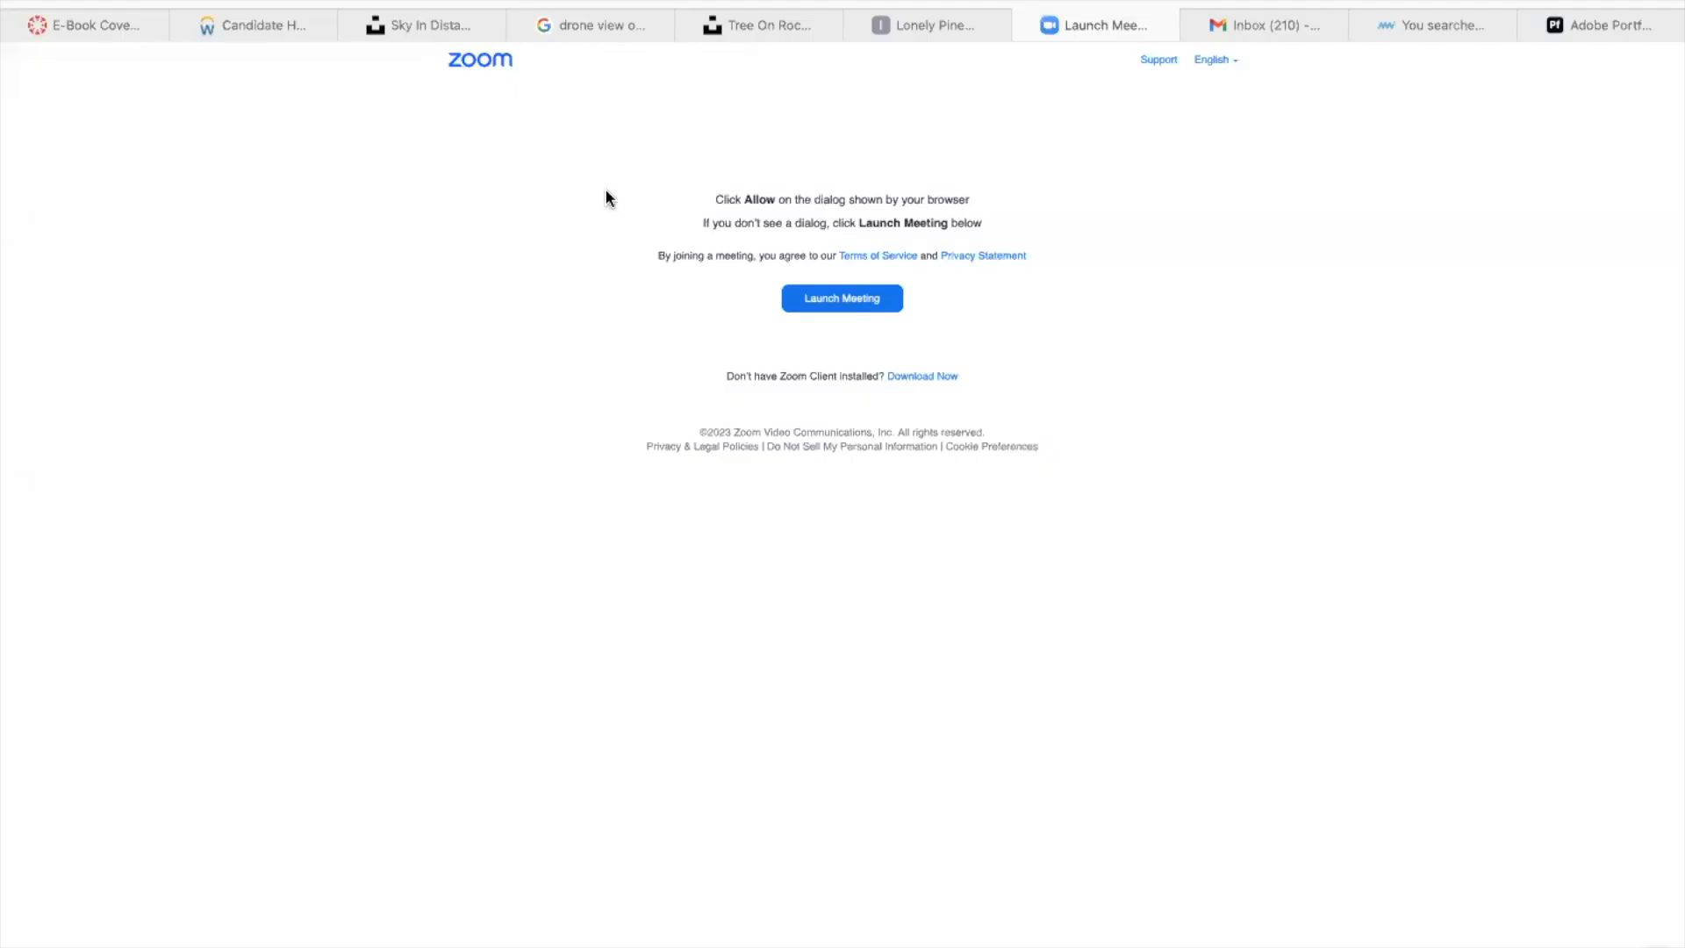
click(146, 23)
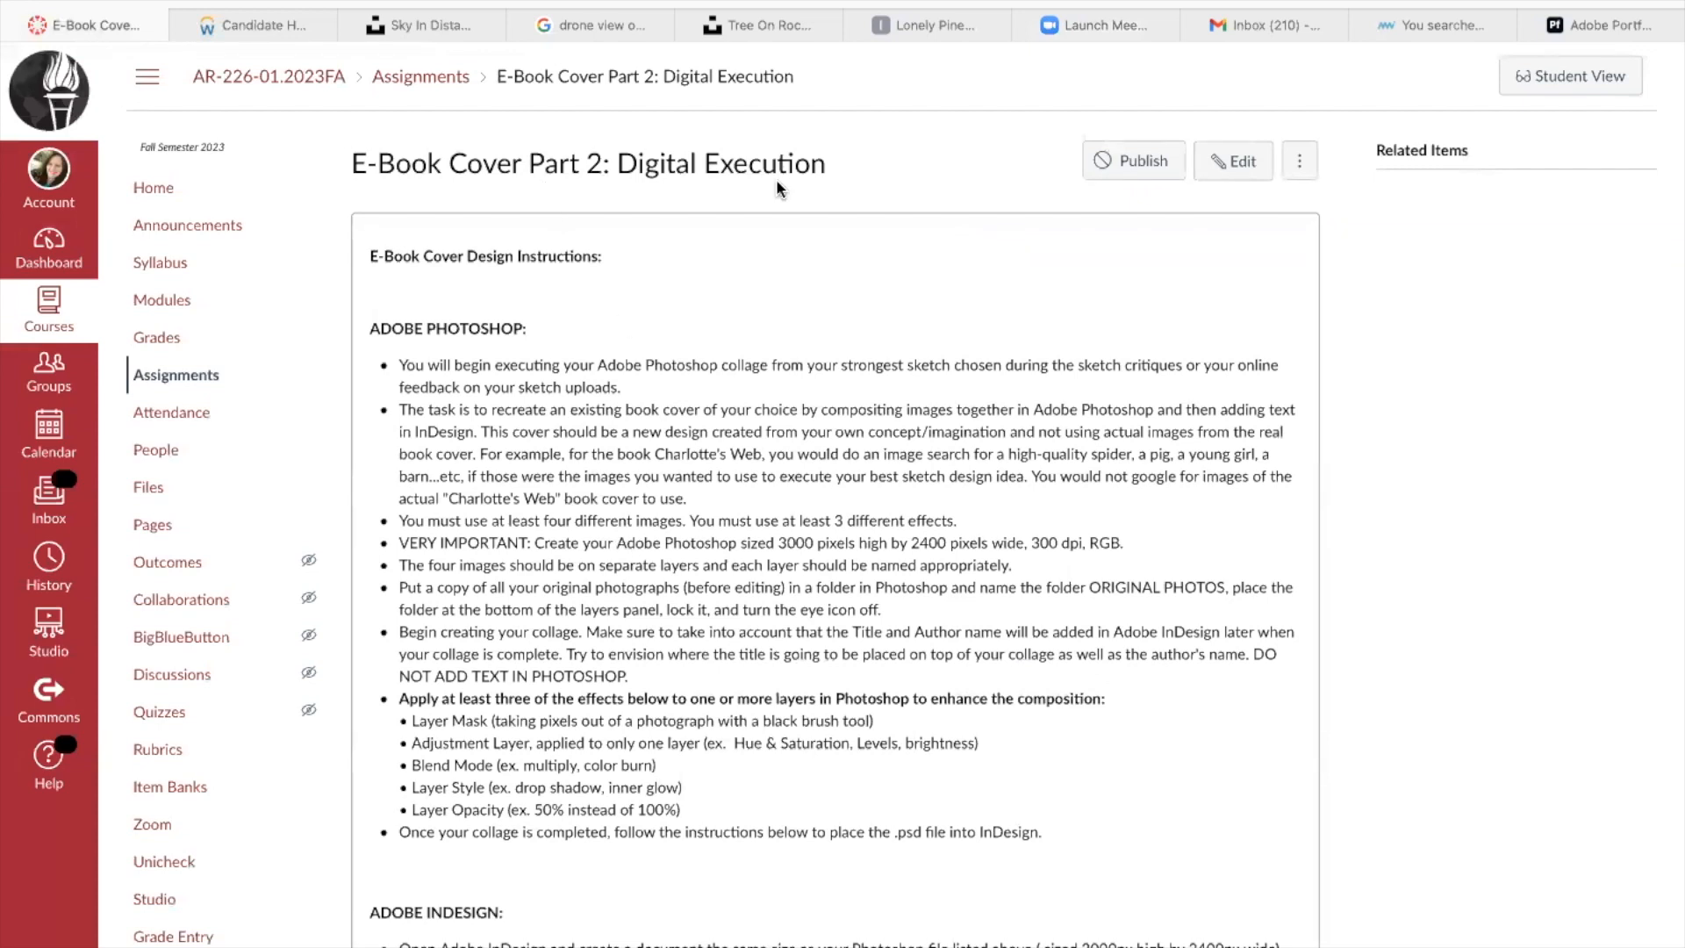
click(1325, 25)
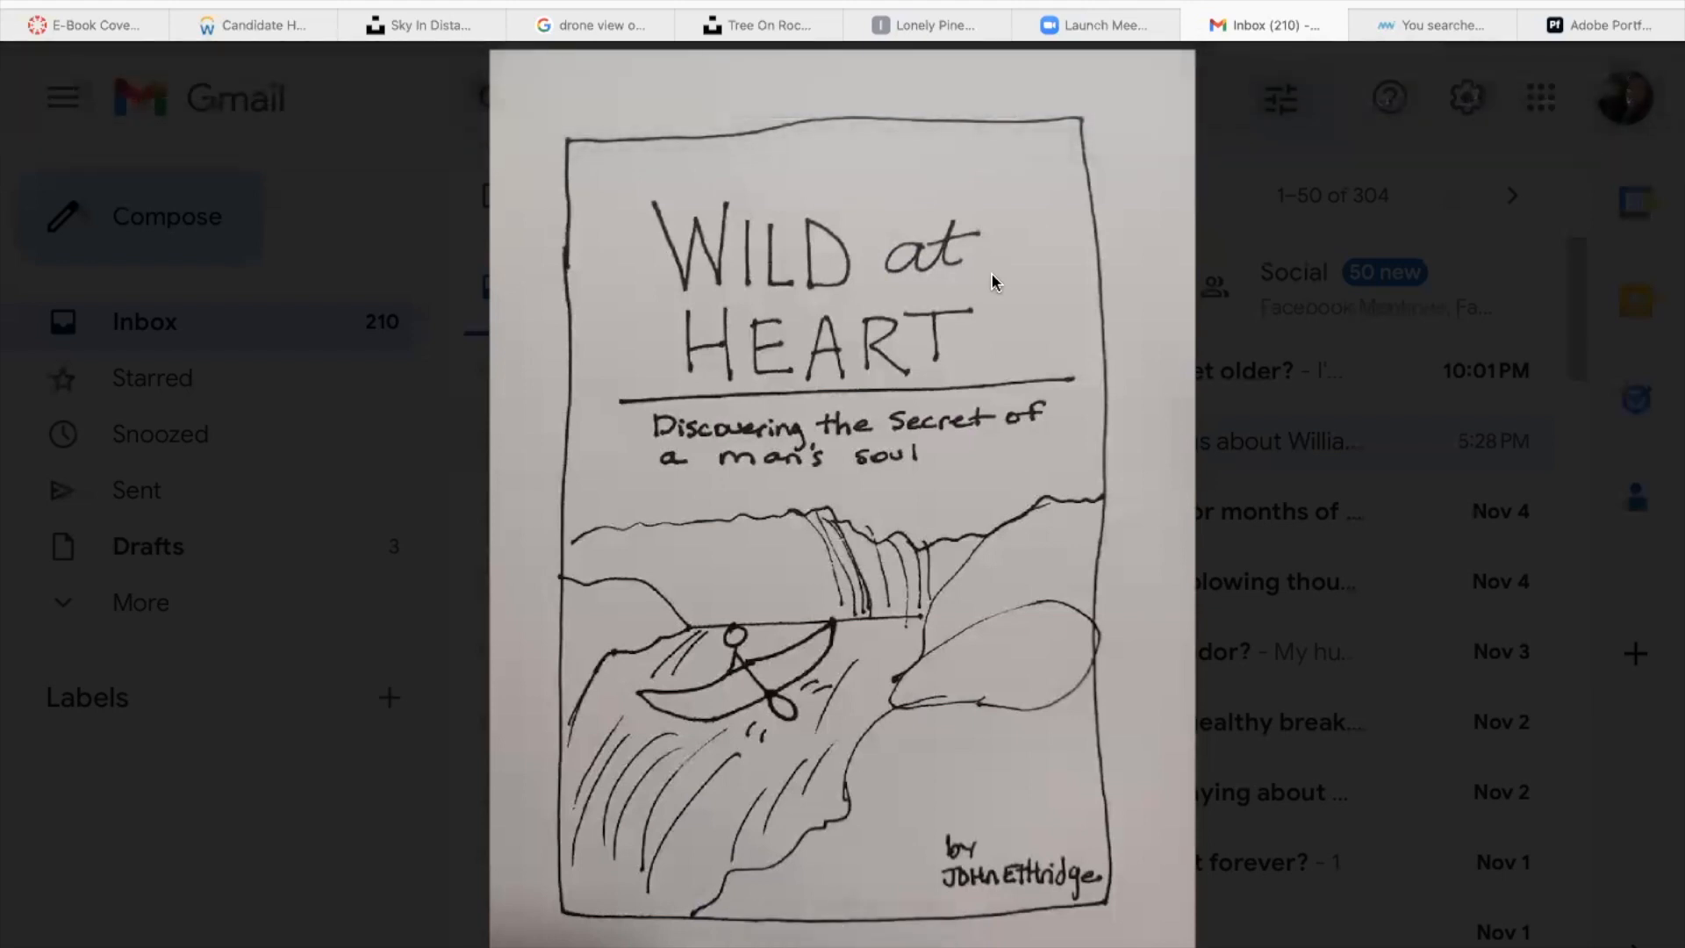
key(XF86AudioRaiseVolume)
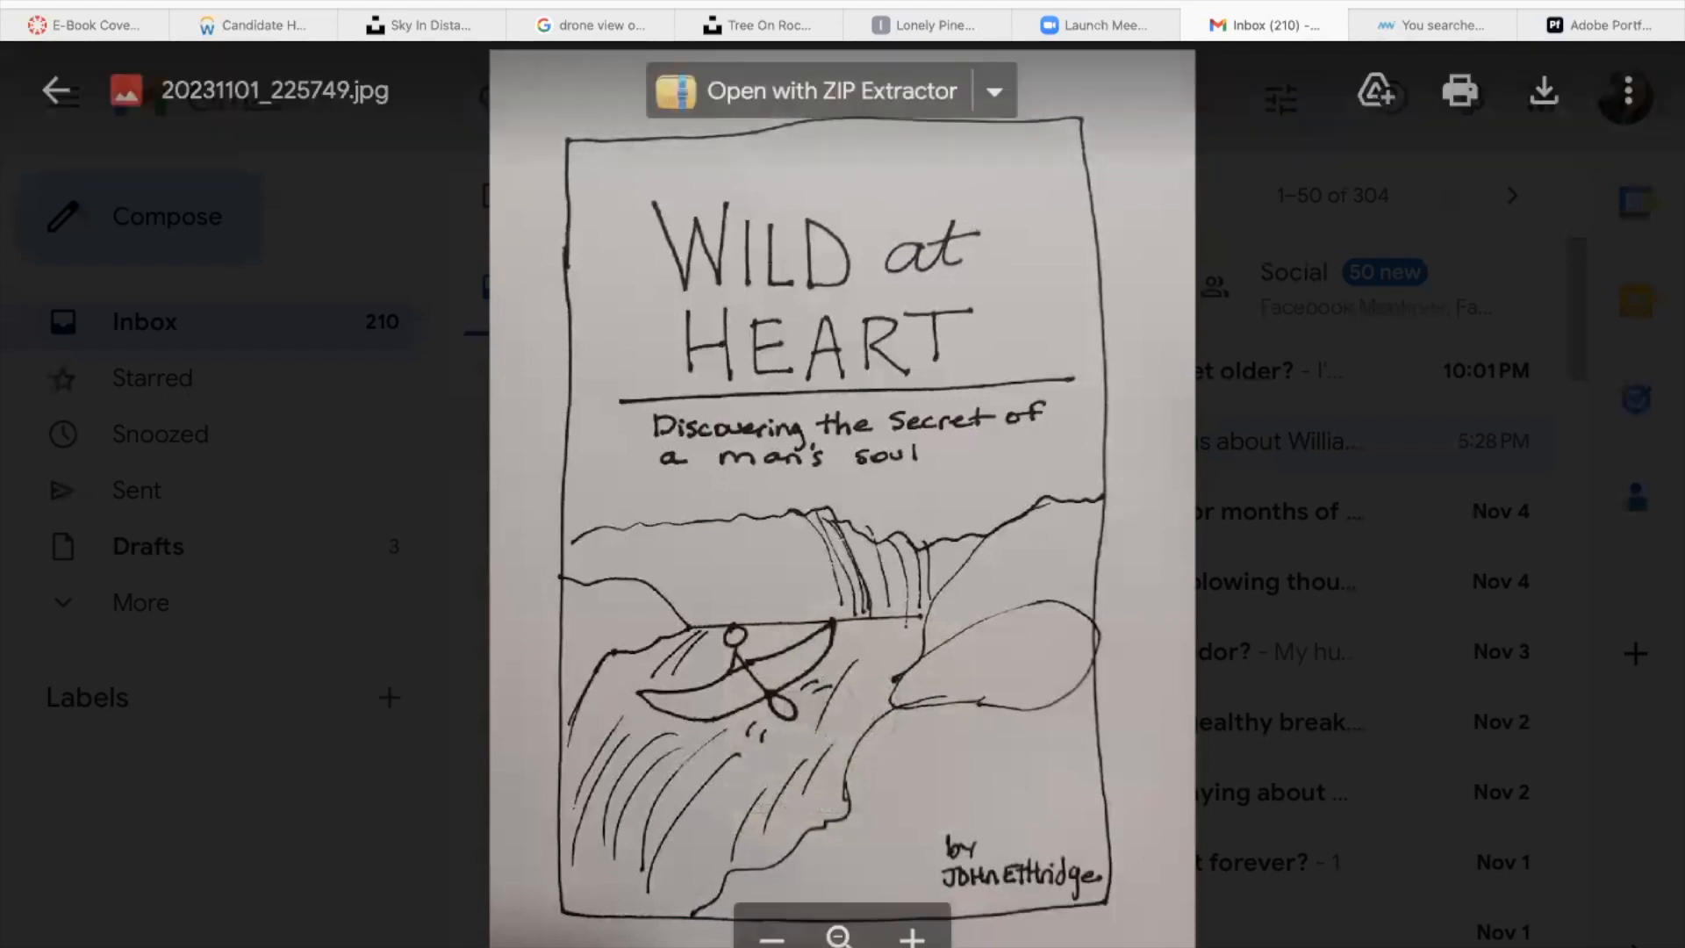
Step: In Photoshop, hide the ADD DESIGN HERE layer and the Effects and Book Mockup groups, and show the Wild at Heart layer
click(803, 944)
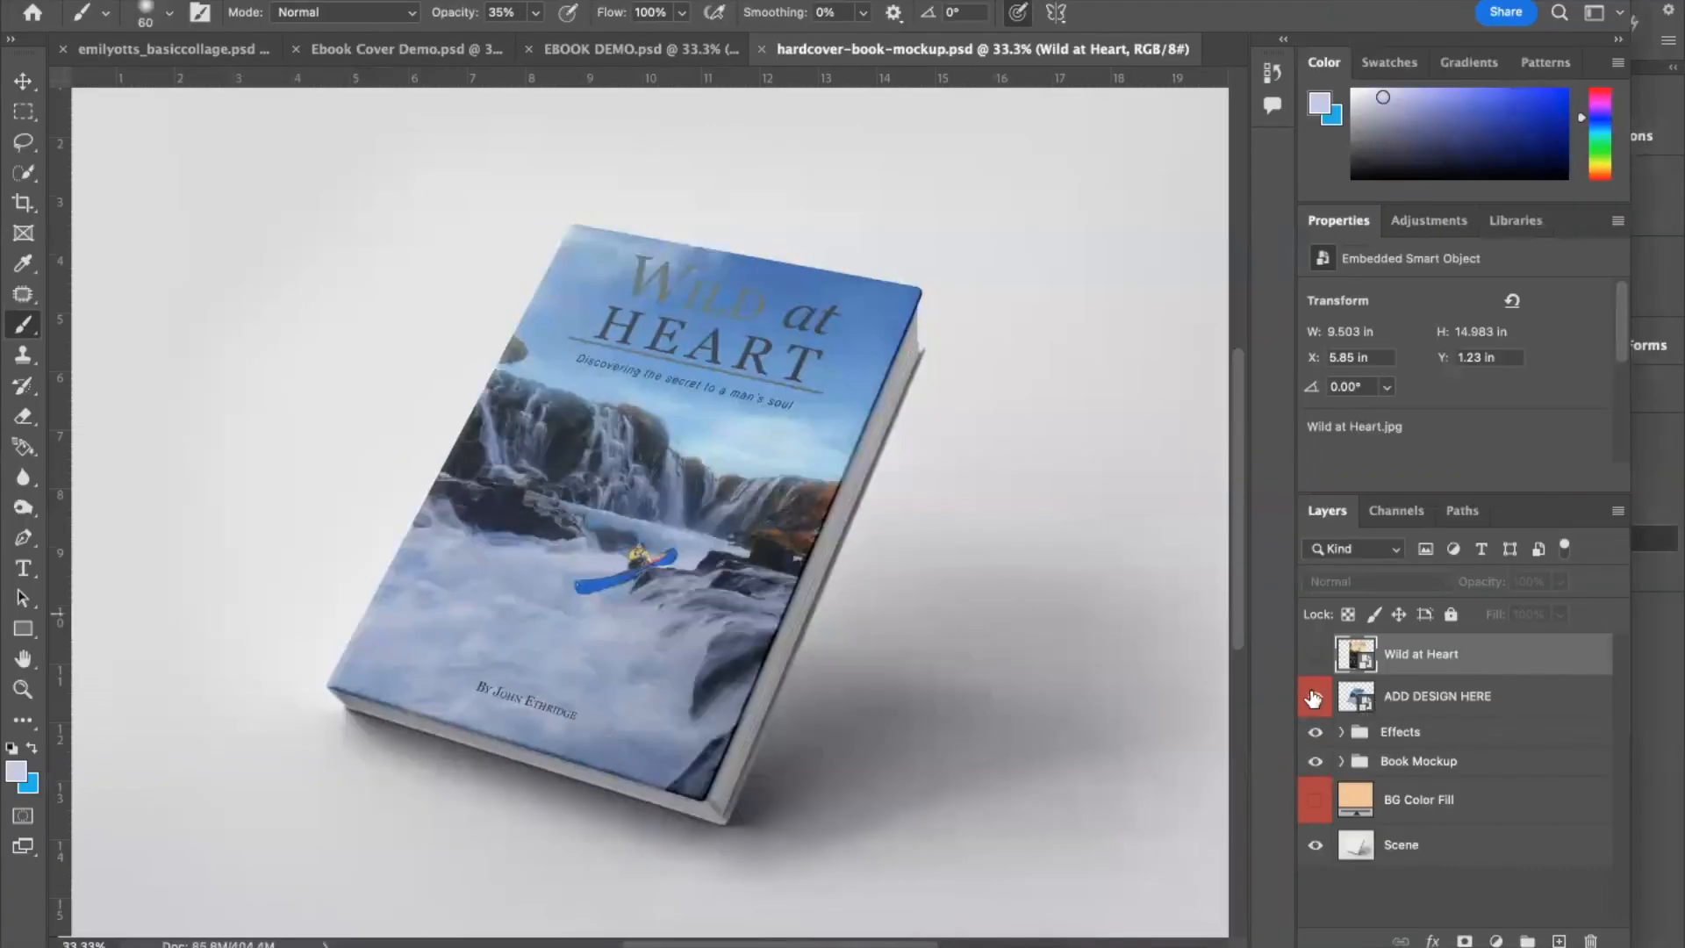
click(1315, 695)
drag(1318, 734, 1318, 785)
click(1315, 657)
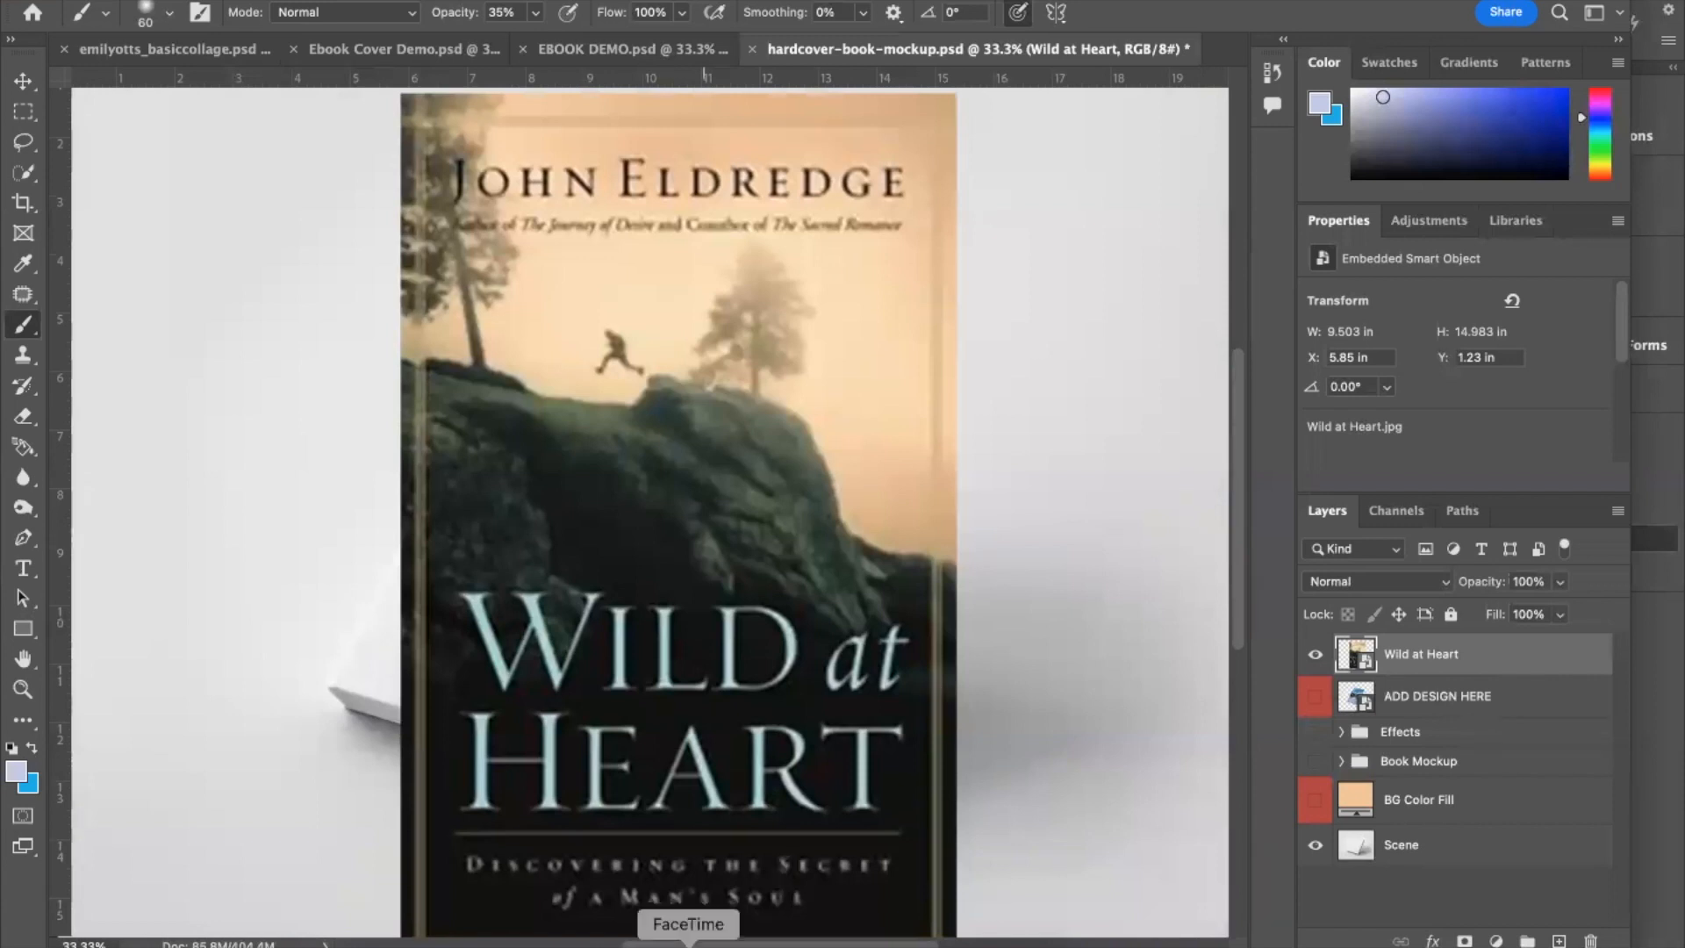
Step: Switch back to Safari and examine the hand-drawn cover sketch up close
click(740, 944)
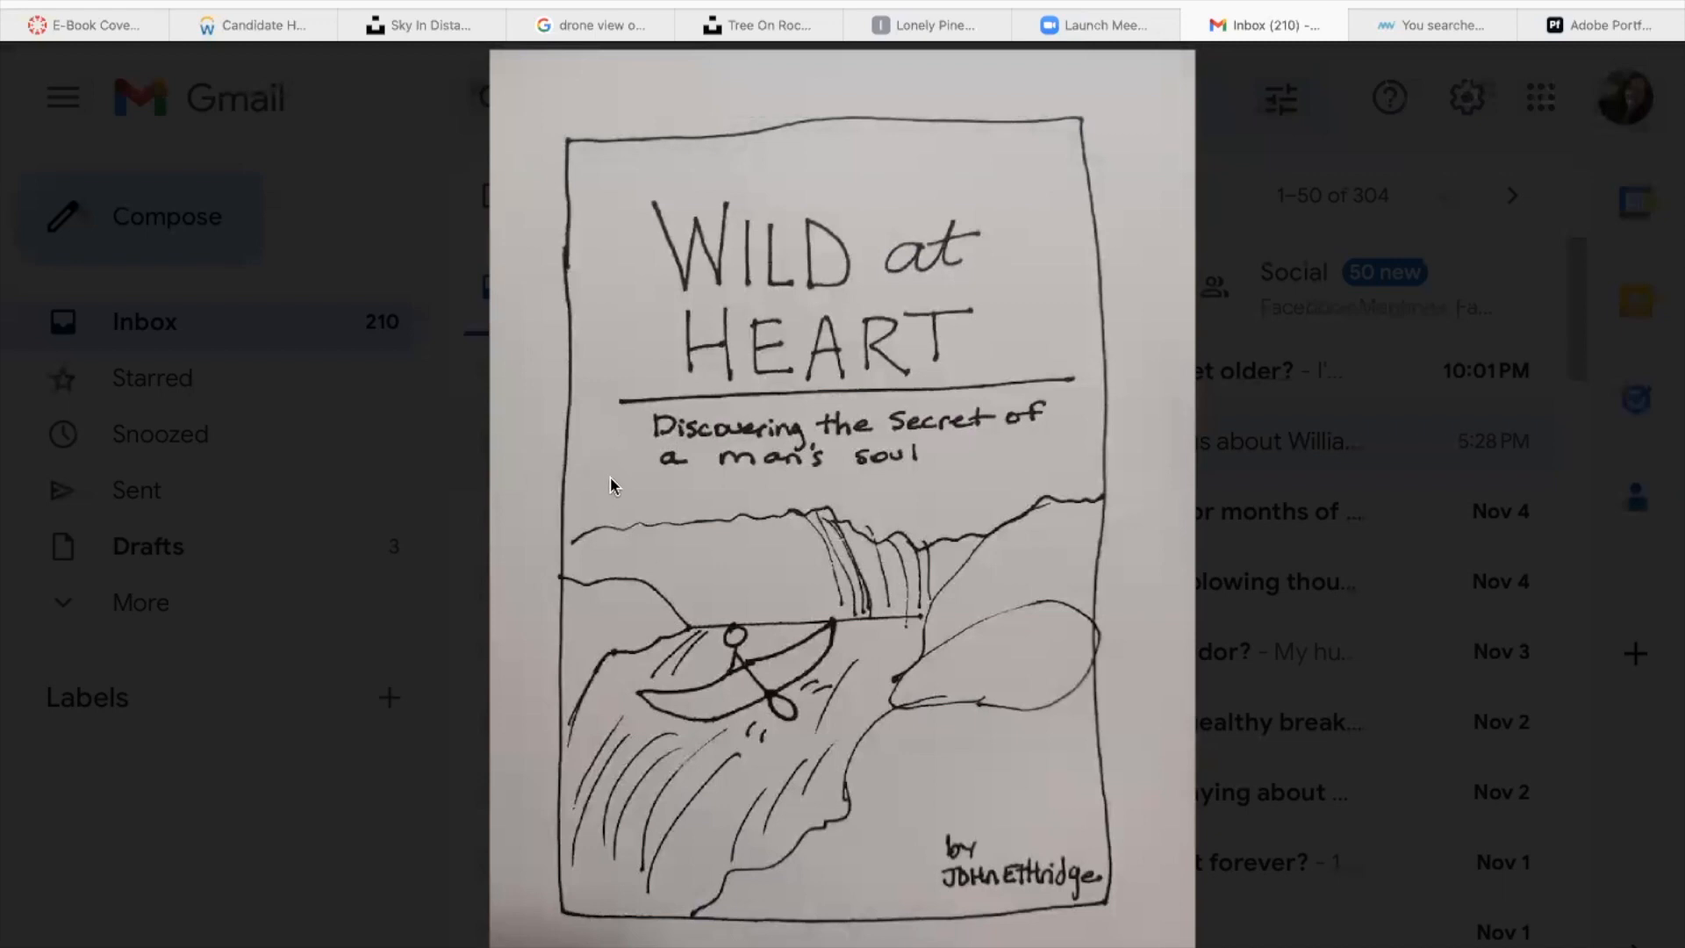
scroll(611, 478, down, 2)
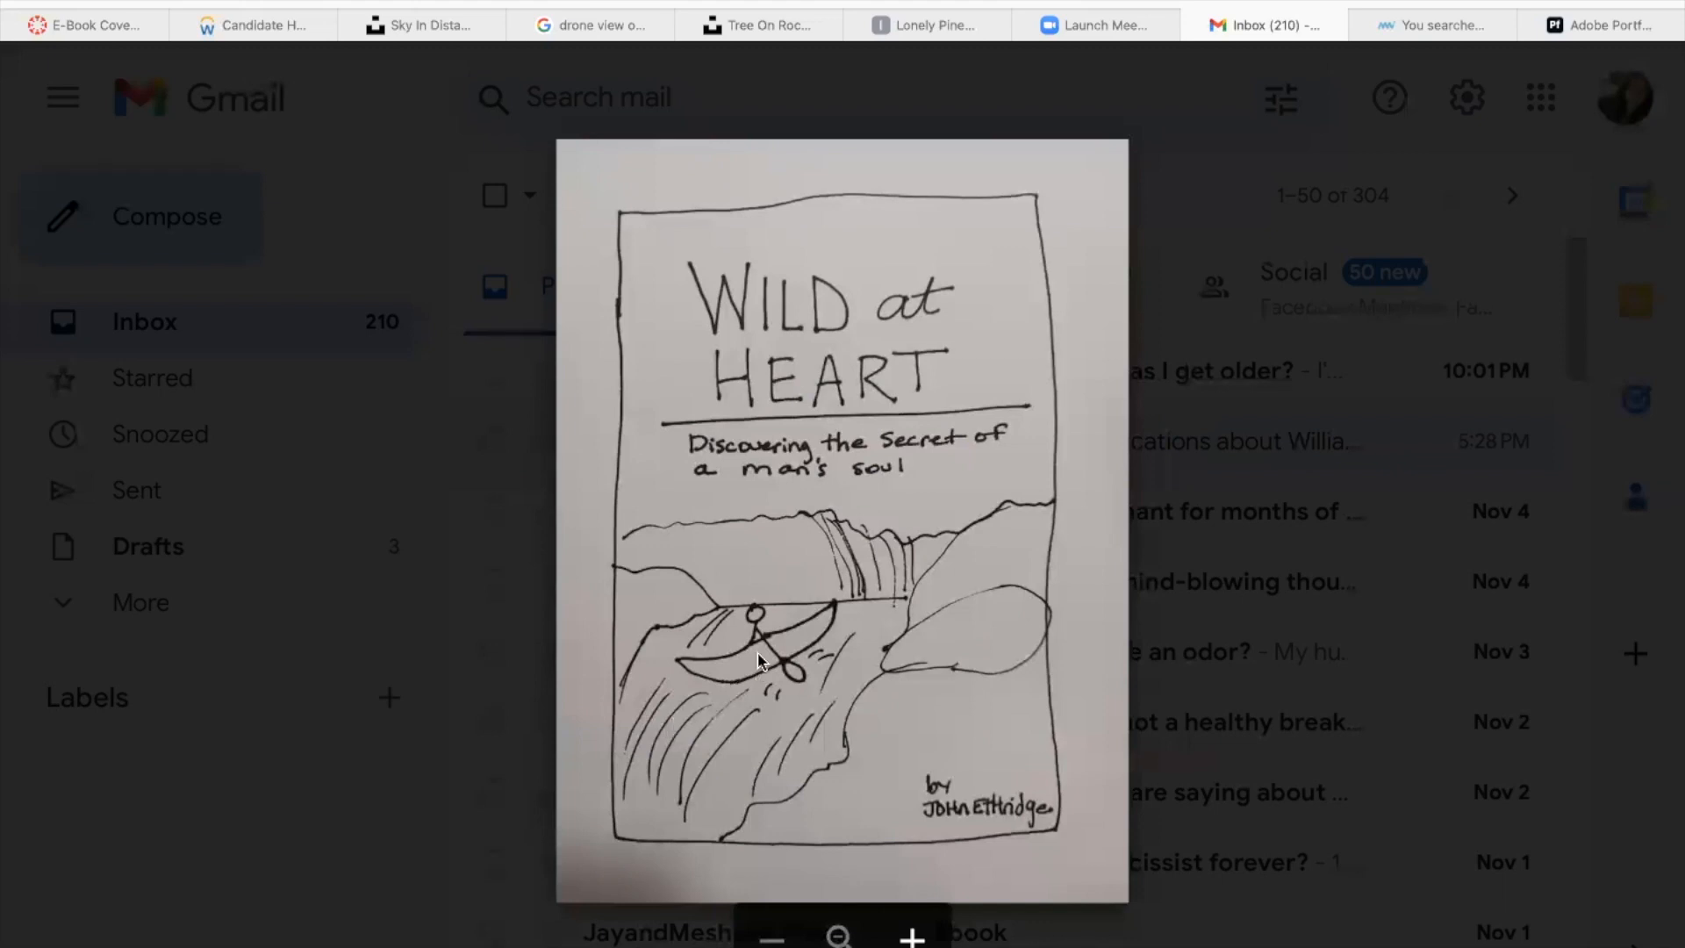
scroll(762, 651, up, 2)
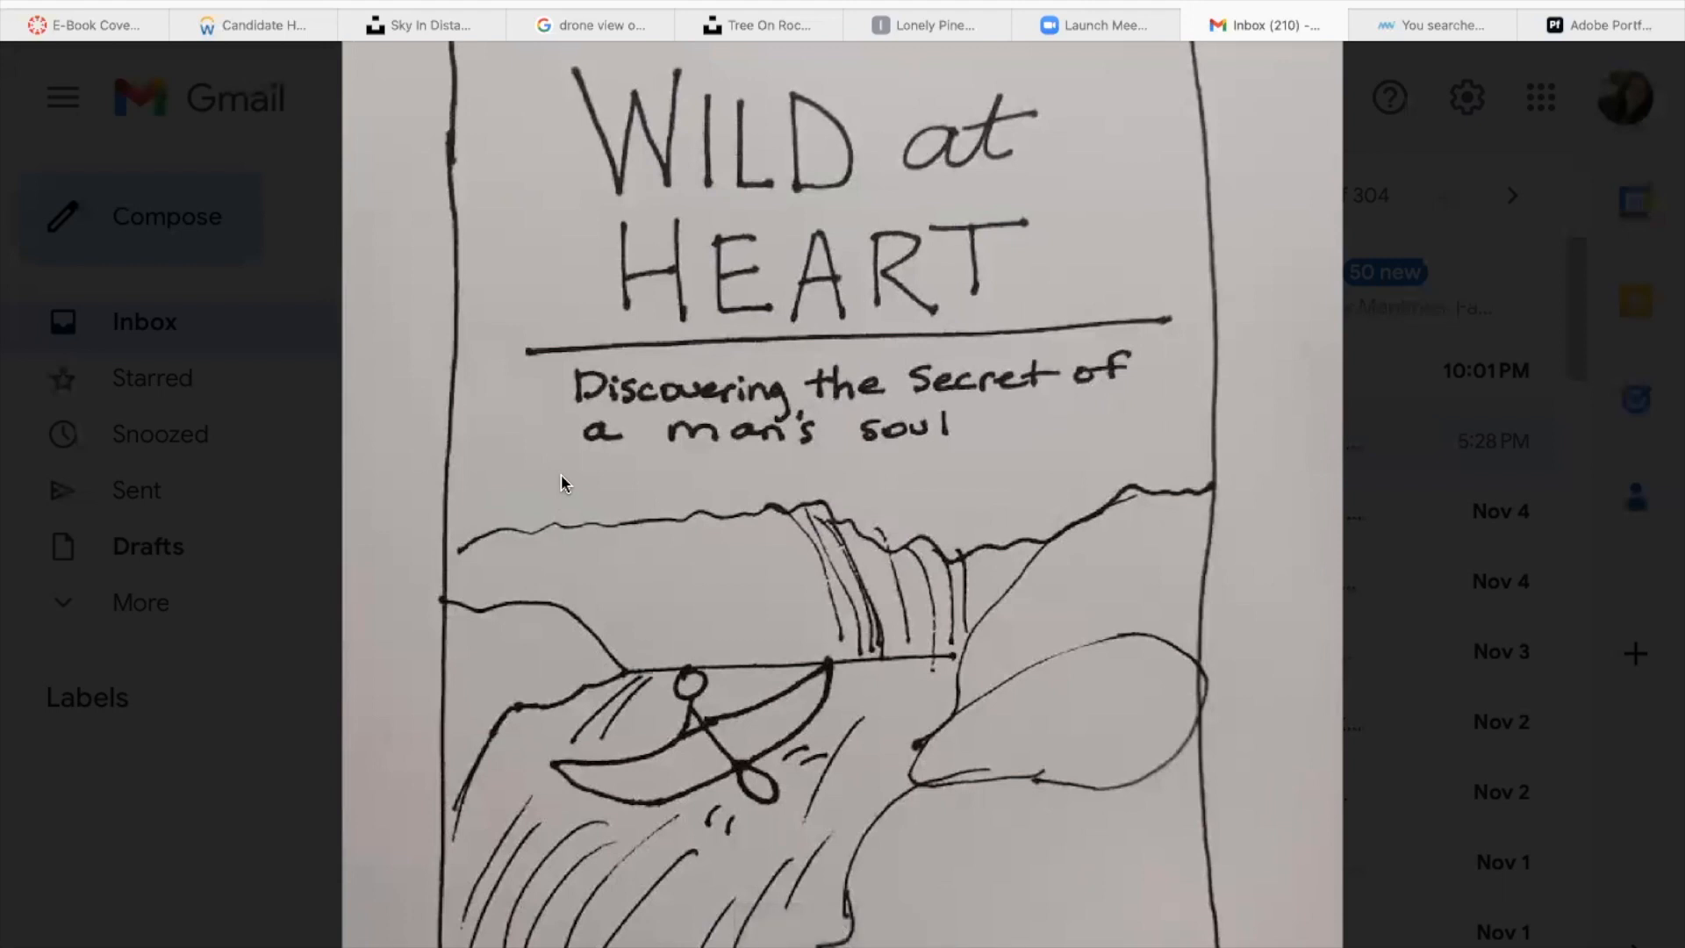
Step: Review the "sky in distance" photos on Unsplash and the Google image of the blue canoe in the rapids
click(465, 27)
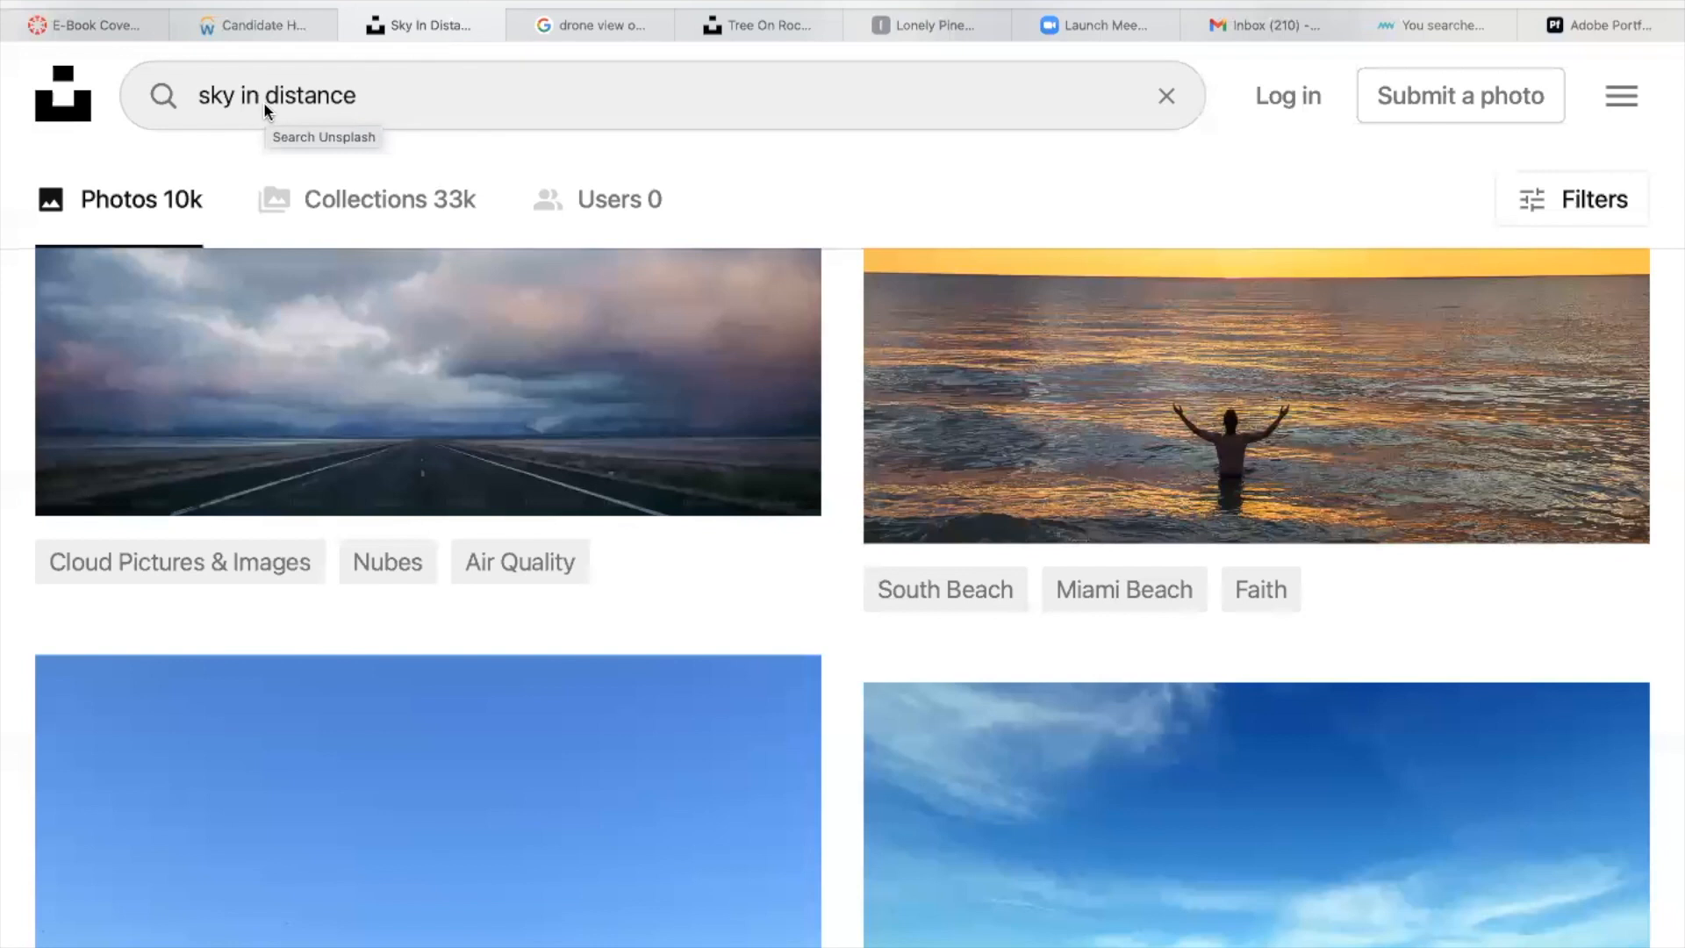
scroll(1209, 632, down, 3)
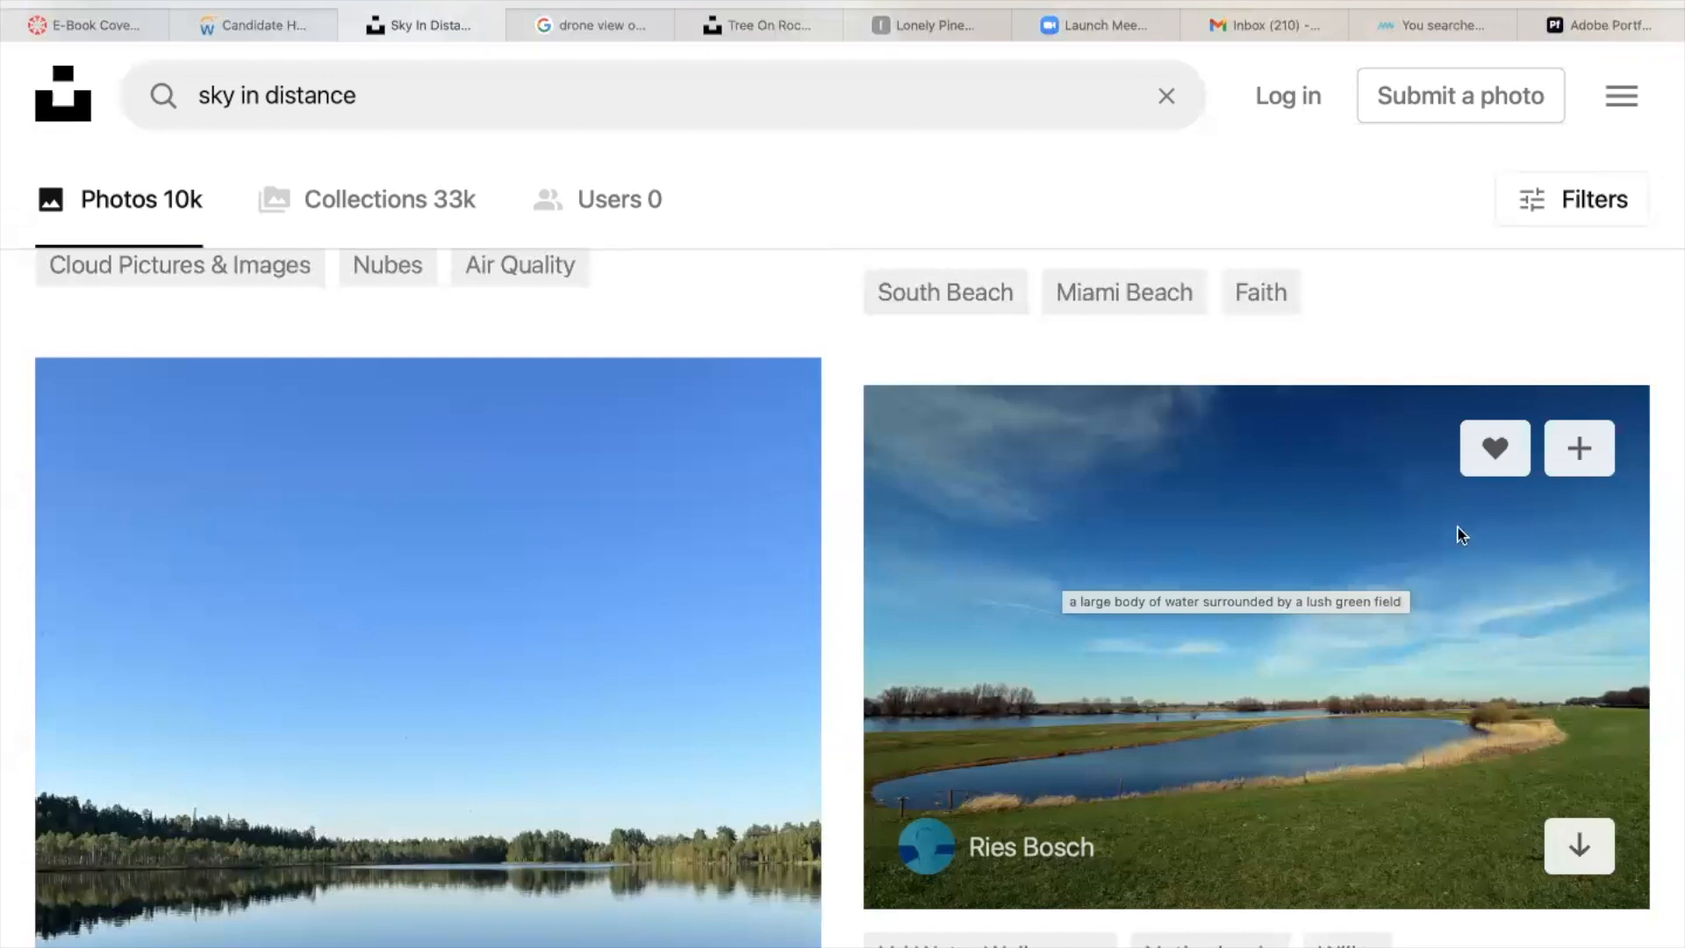
click(614, 32)
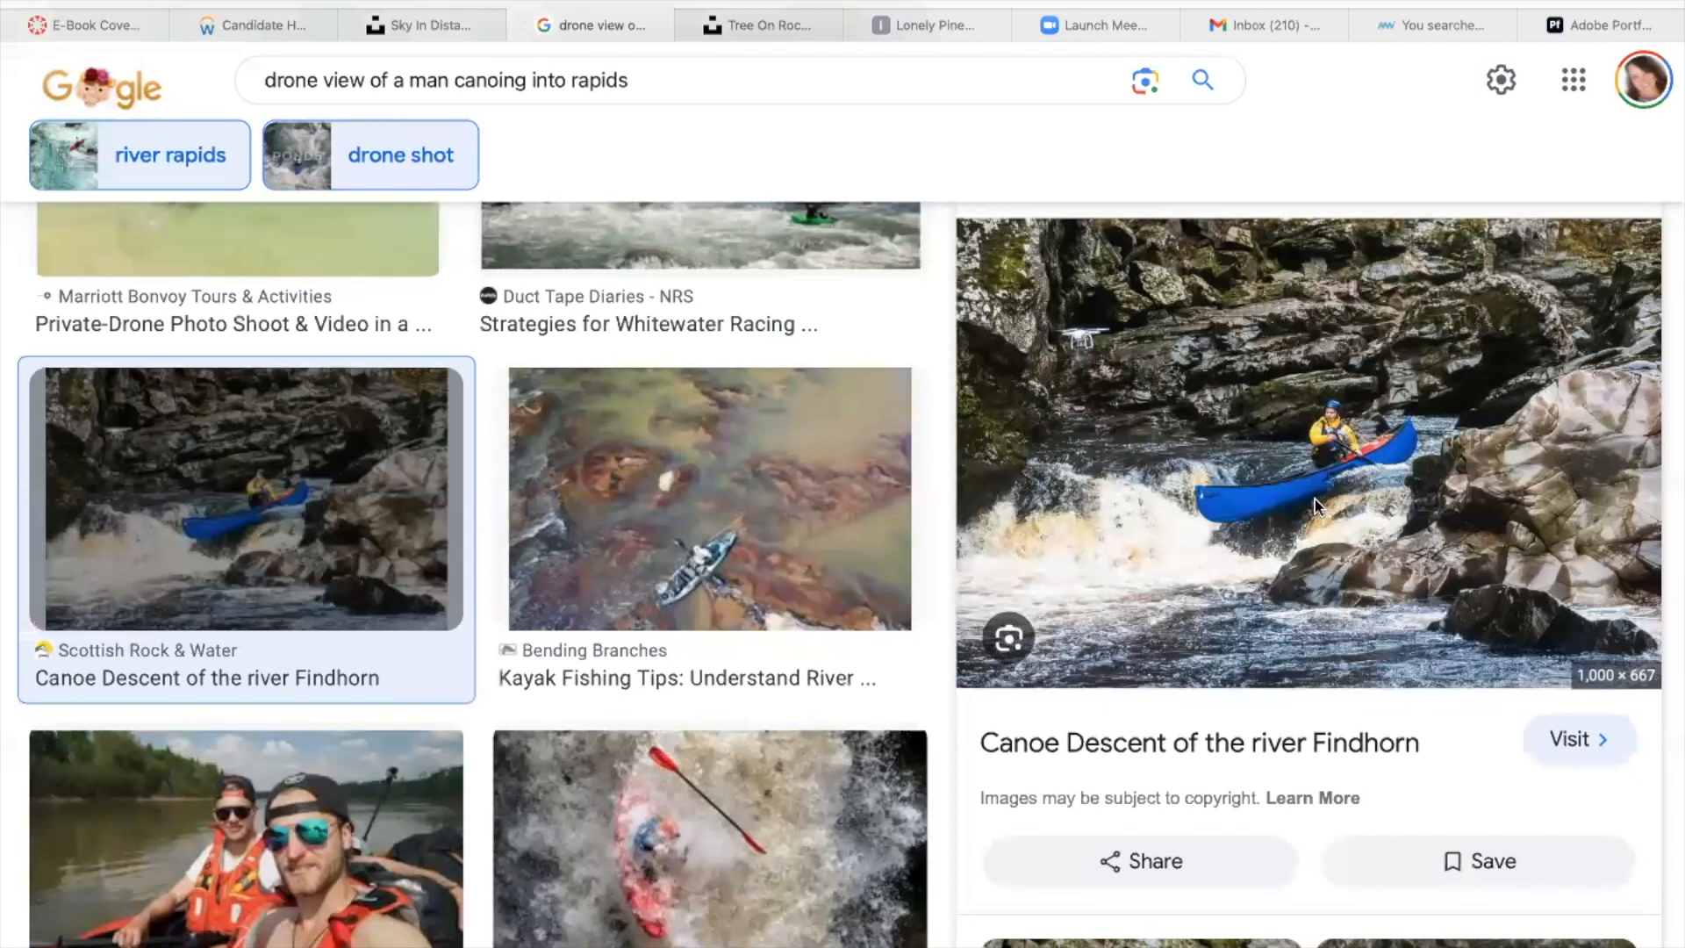
Step: Open the Lonely Pine Tree photo from the Unsplash "tree on rocks" results and view its iStock page
click(808, 26)
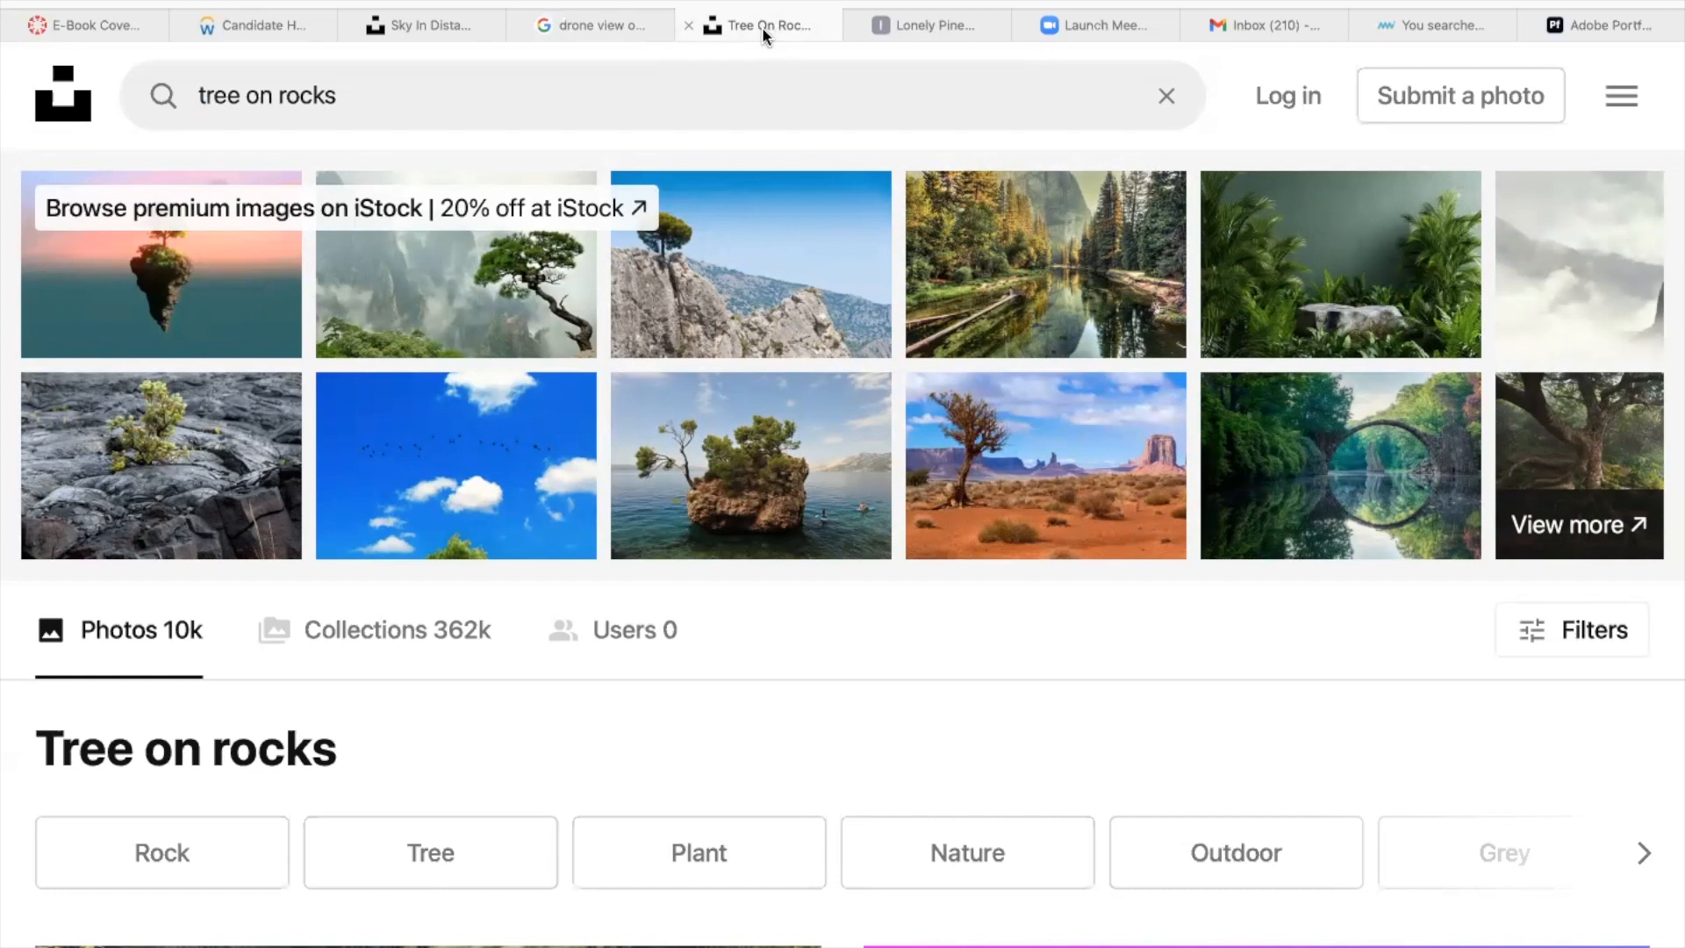
scroll(702, 259, up, 1)
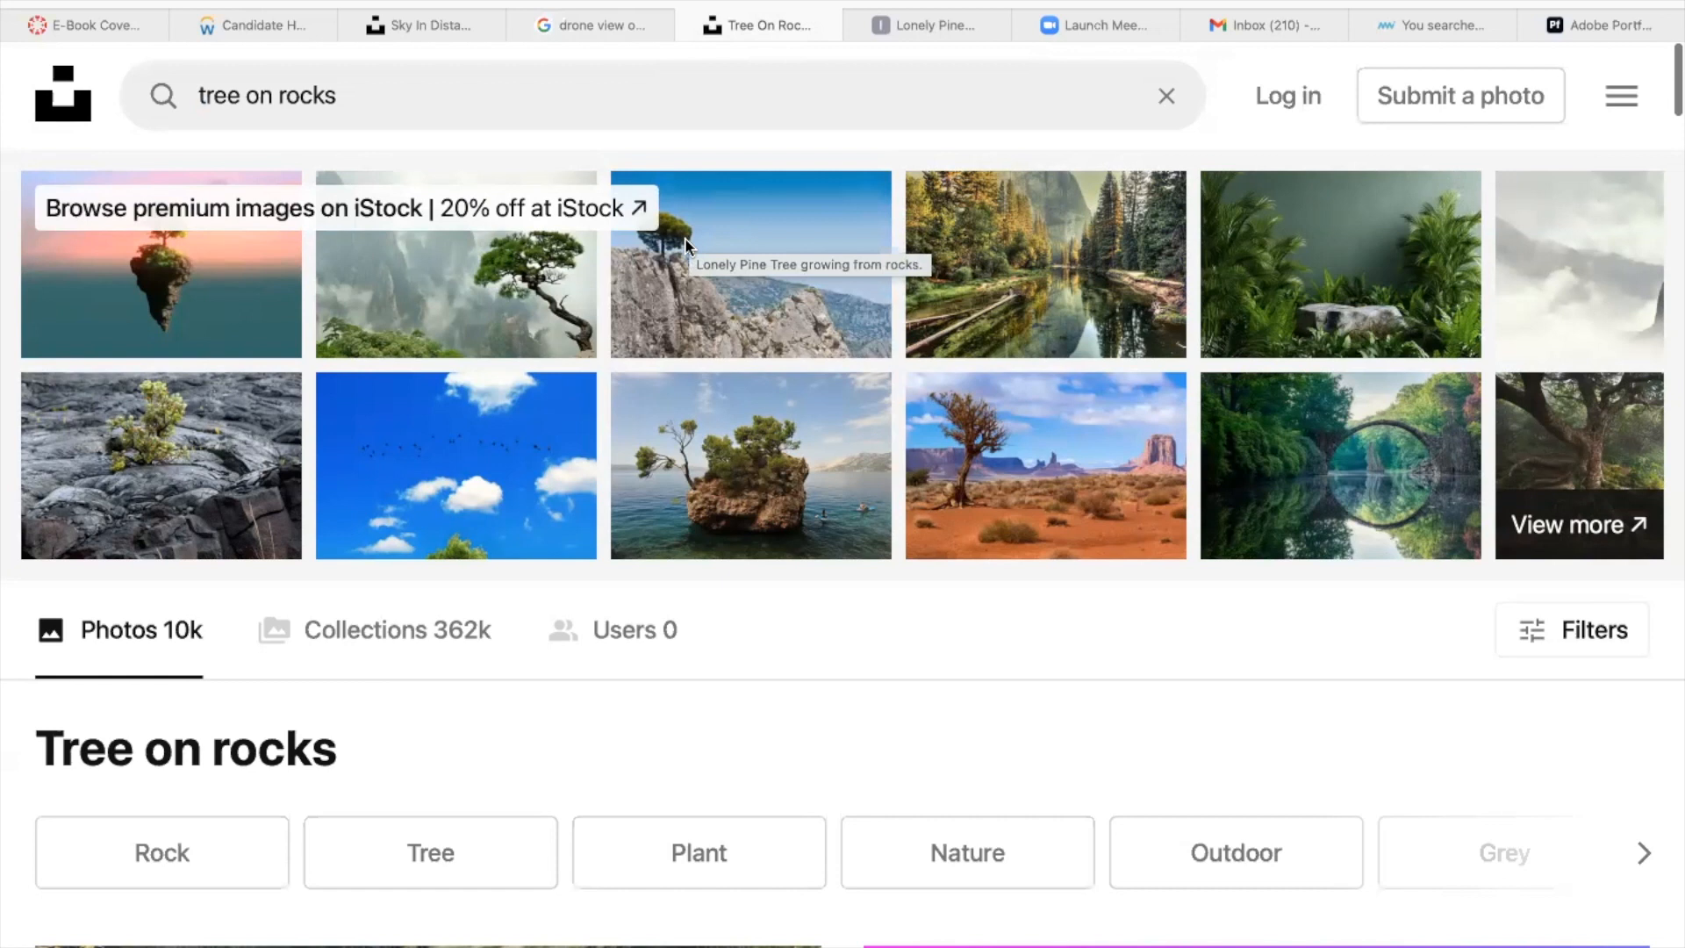
click(663, 300)
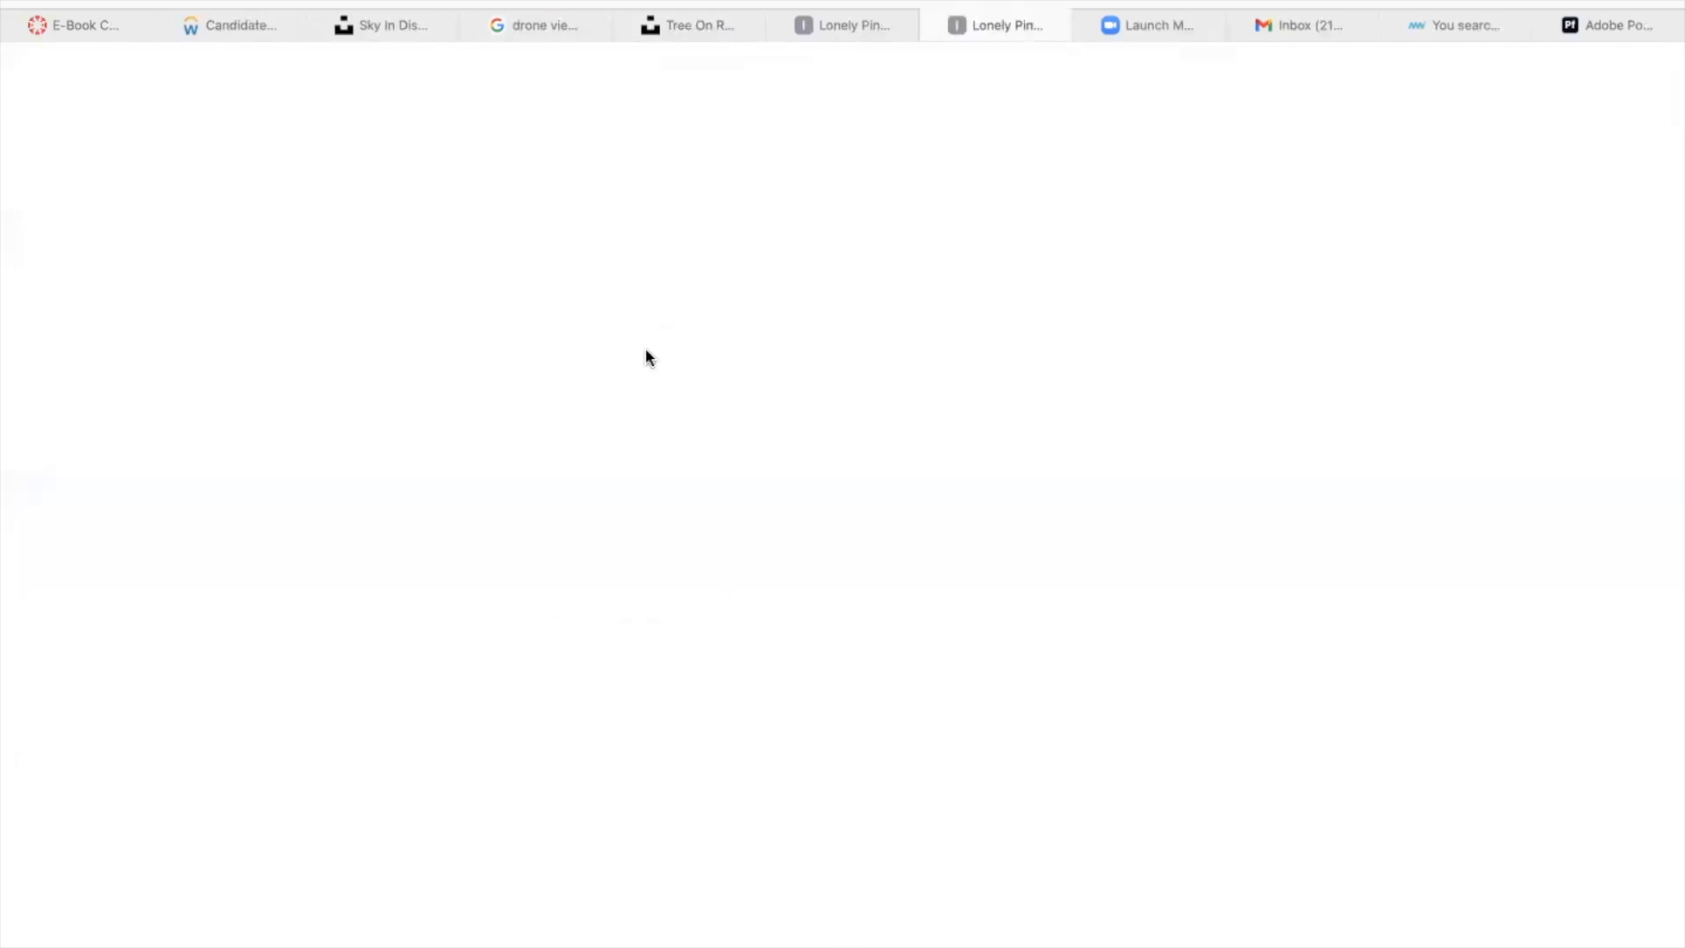
scroll(666, 402, down, 2)
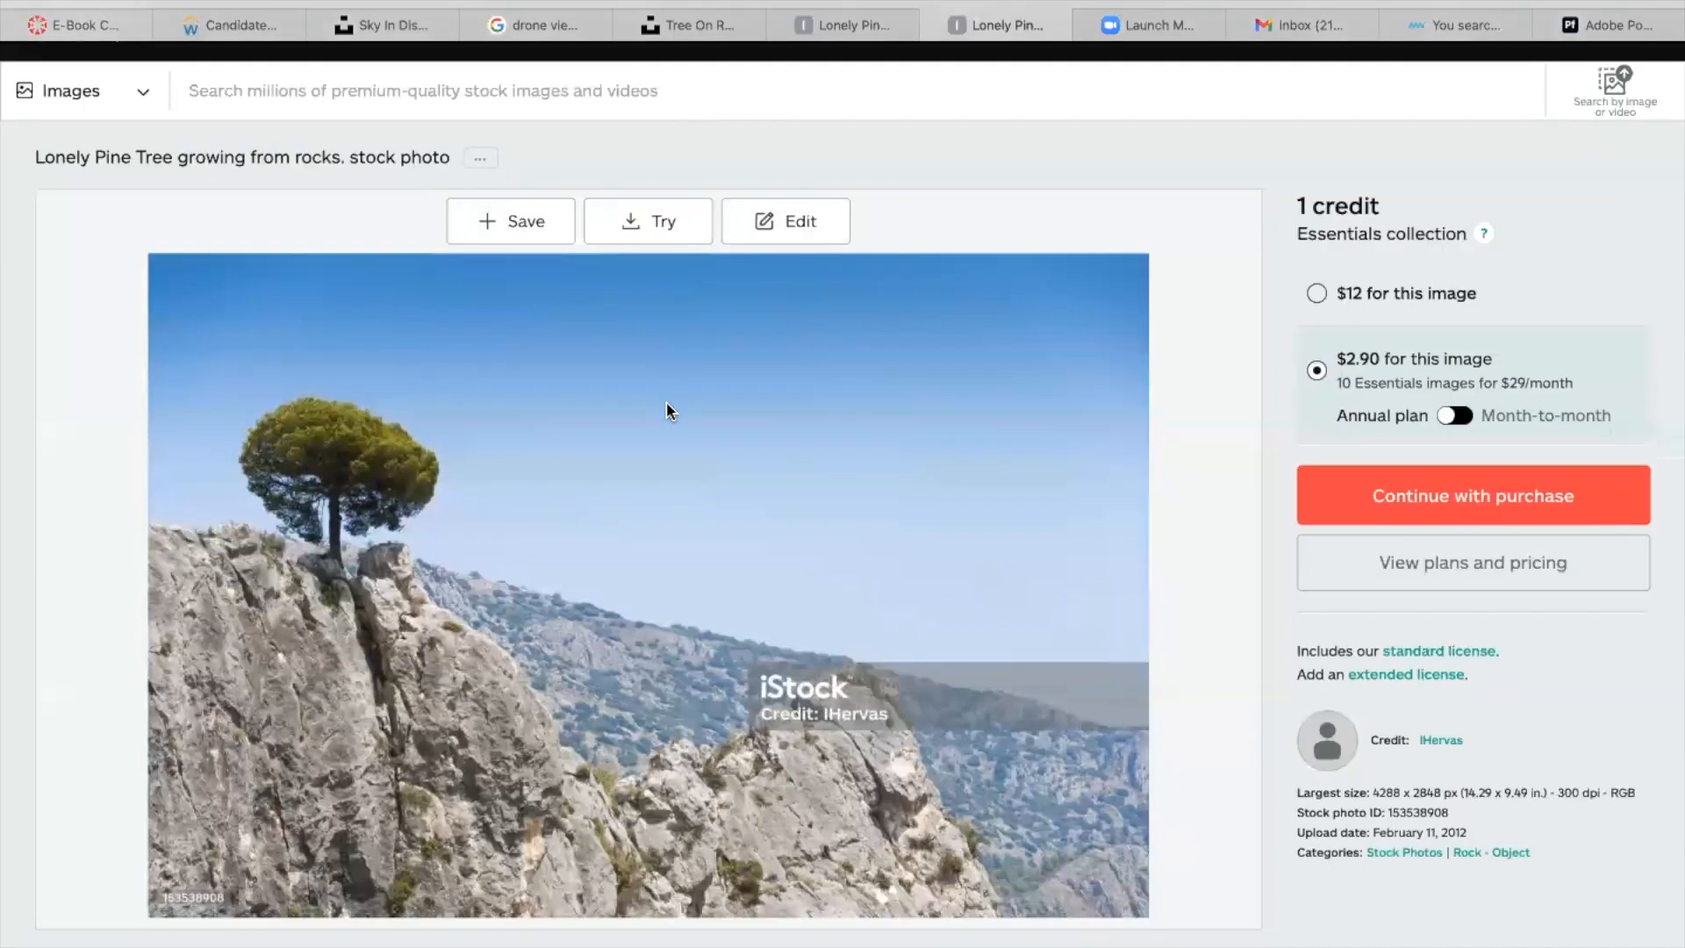
scroll(668, 410, down, 2)
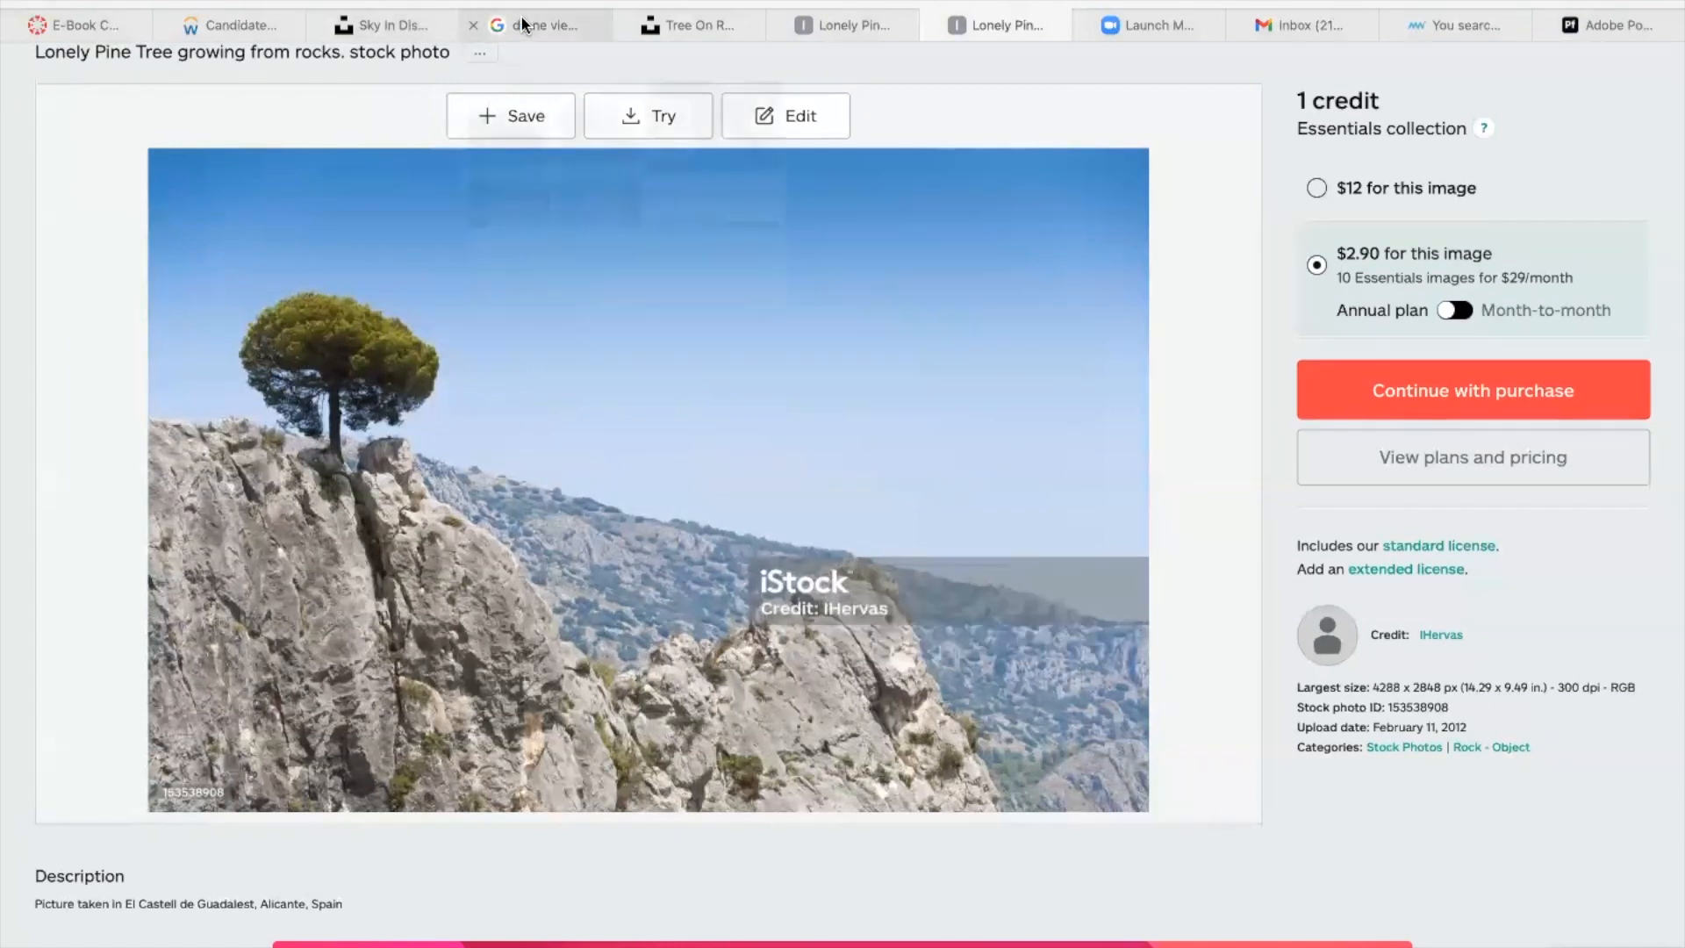
Step: View the other iStock page of the lonely pine tree and return to the Unsplash sky results
mouse_move(671, 29)
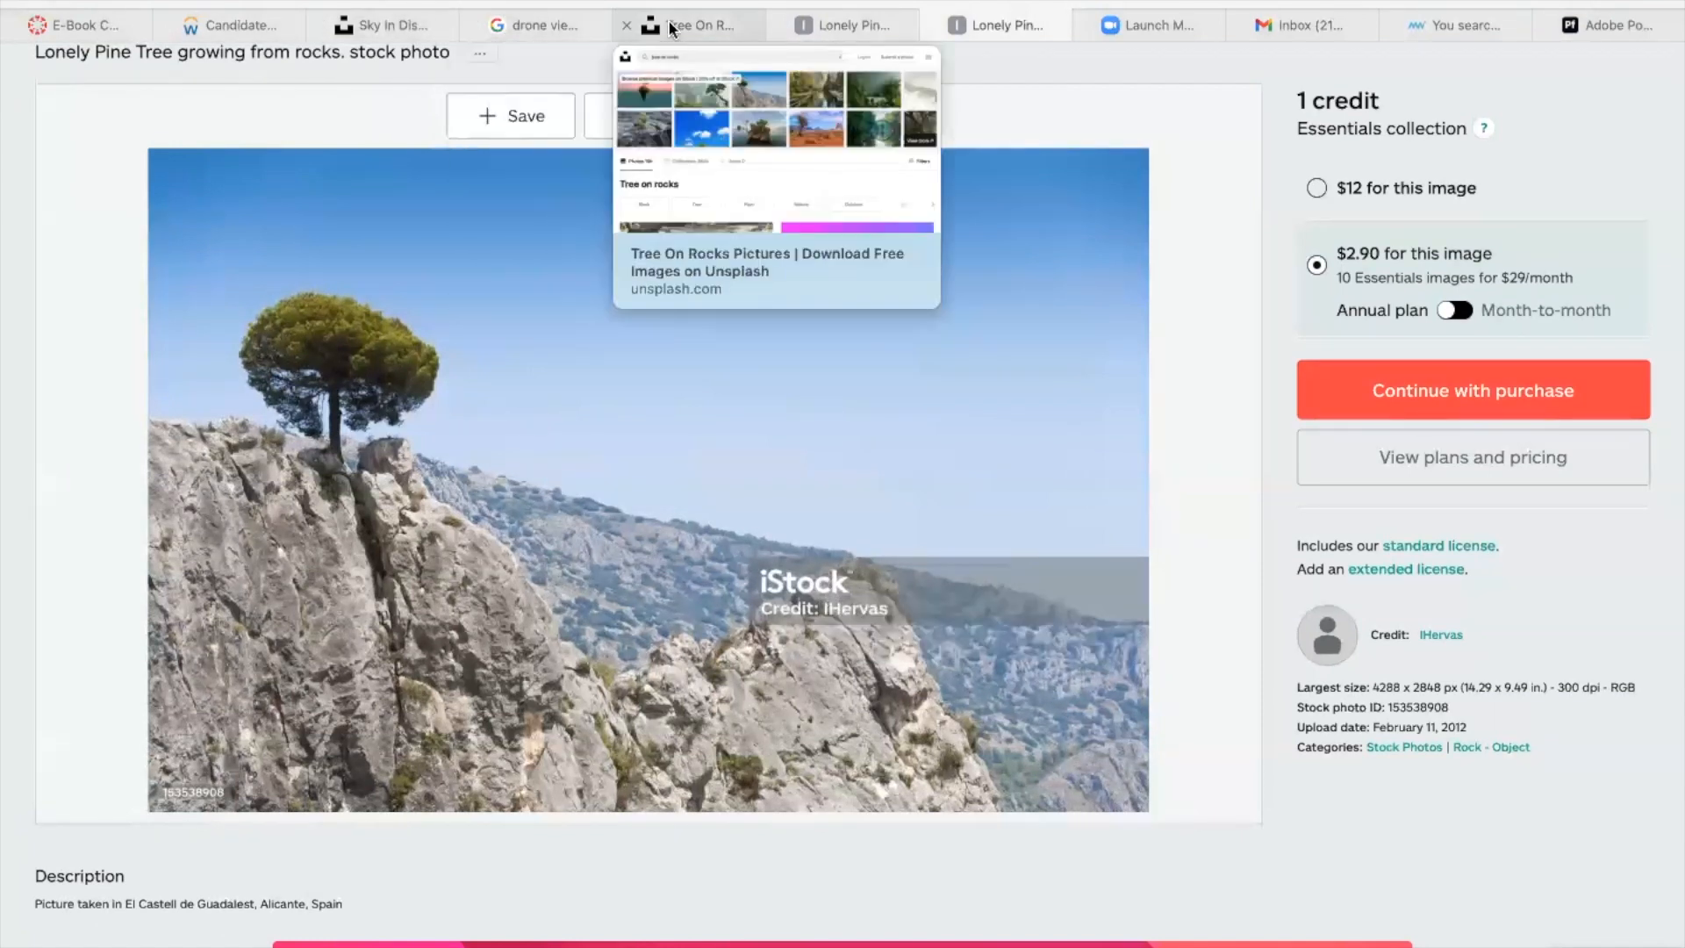
click(849, 22)
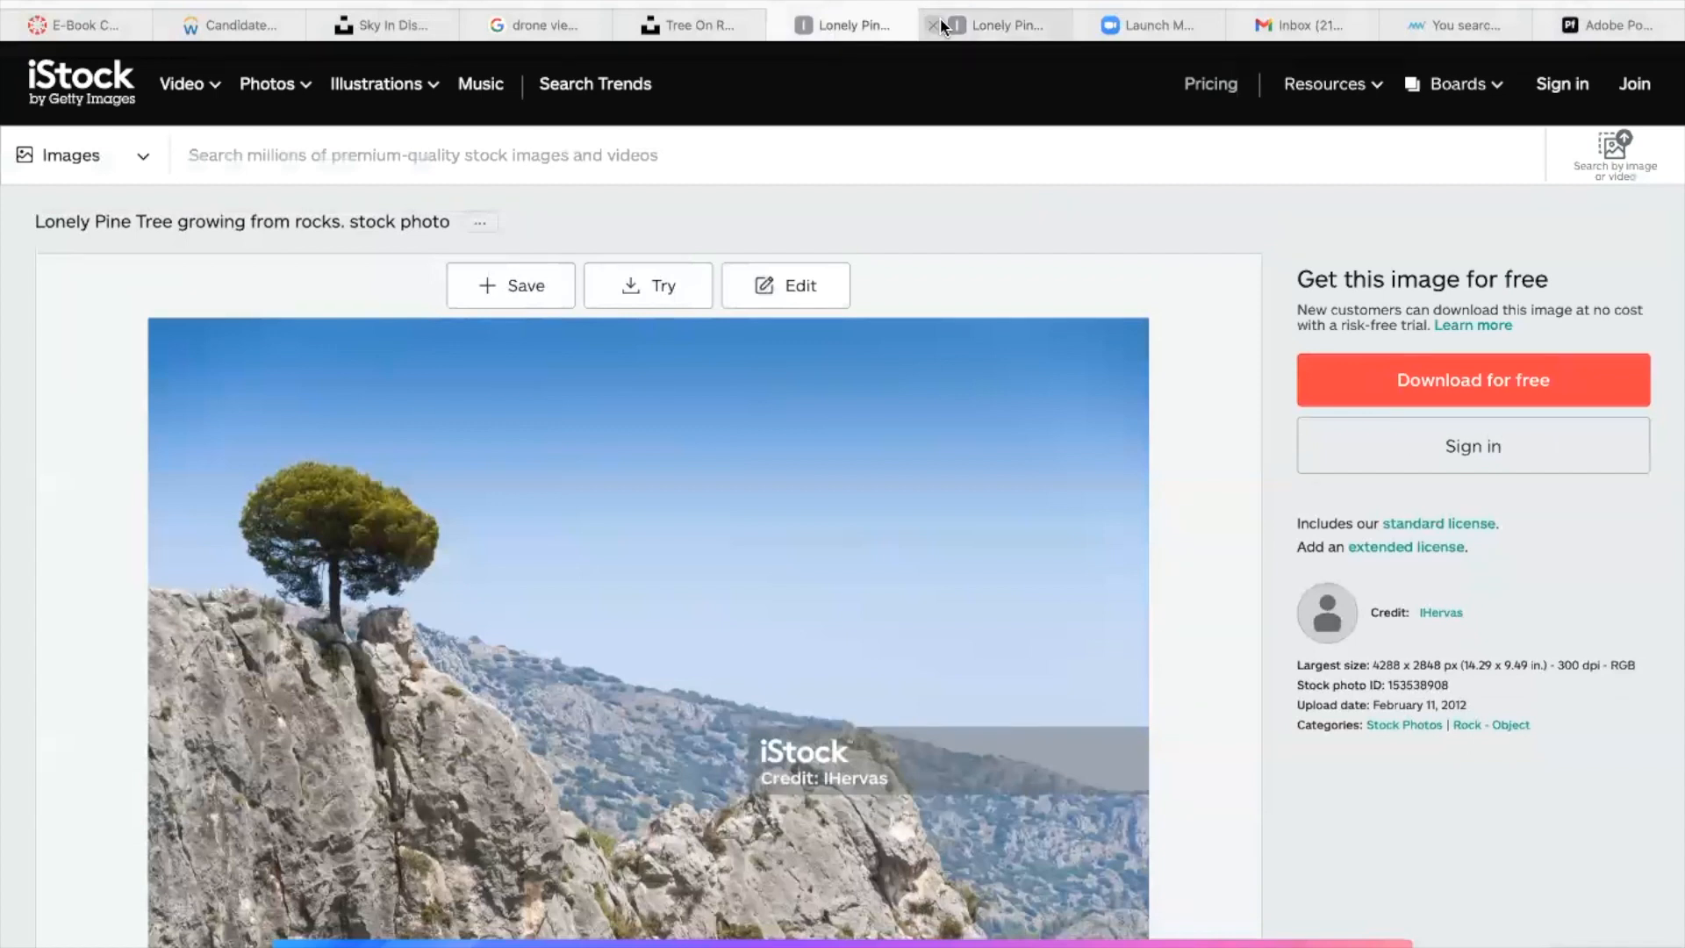
mouse_move(676, 29)
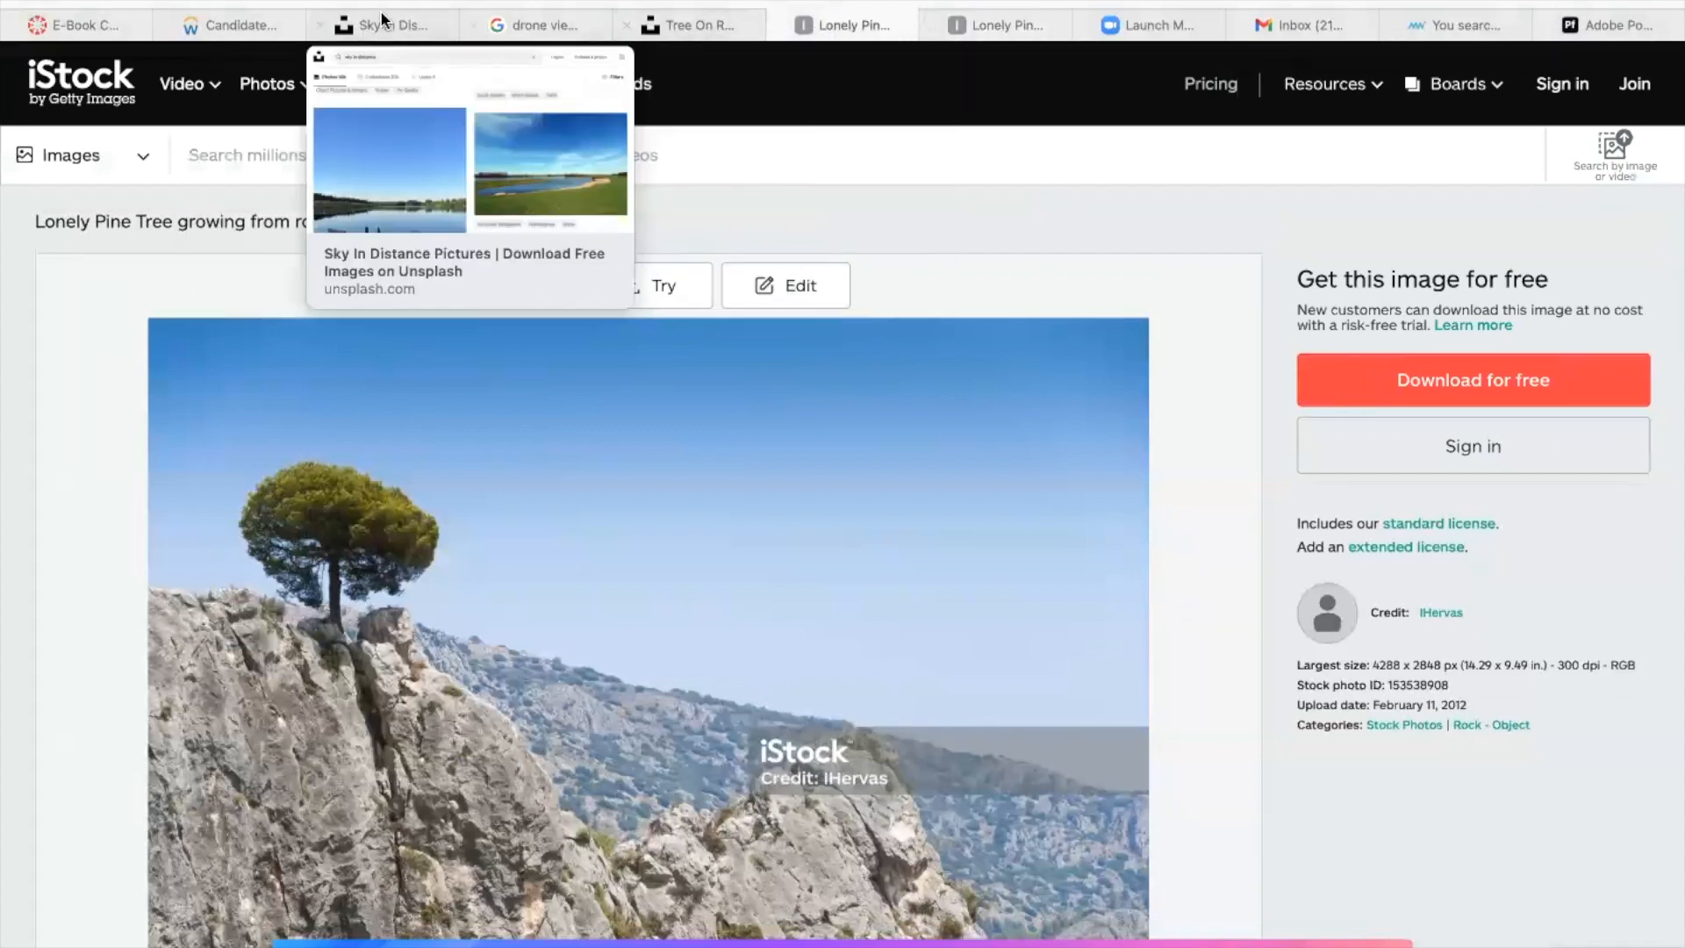
click(388, 24)
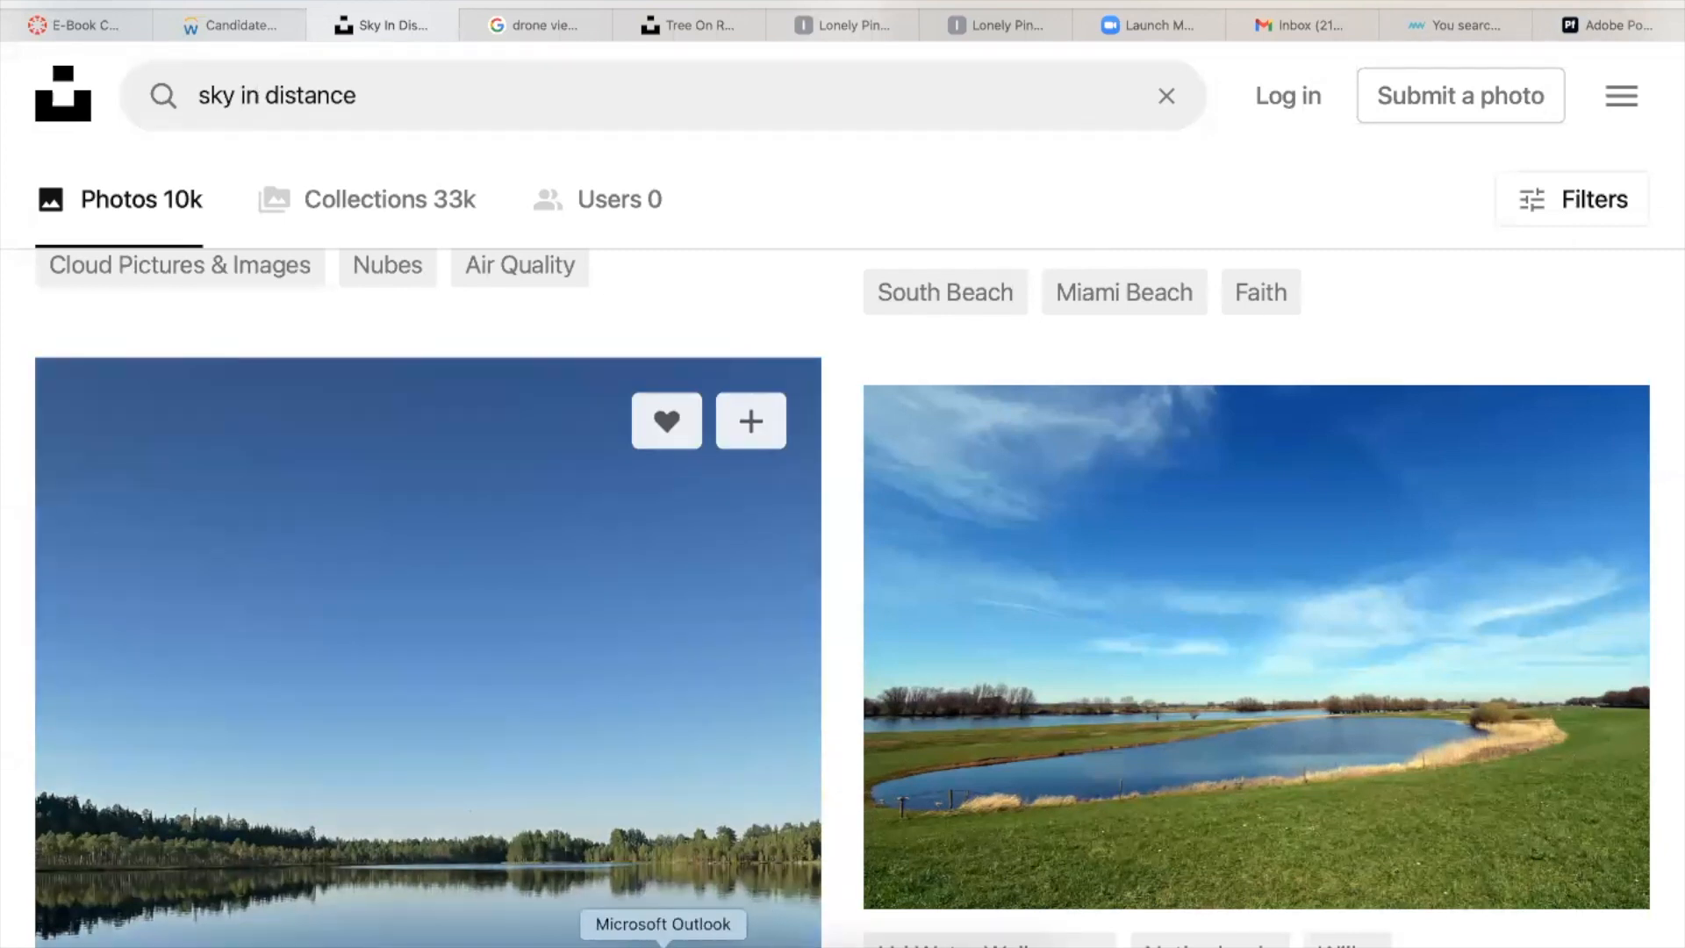
Step: Switch to Finder and view the source images in the Ebook Cover_My Example folder
key(ctrl+Left)
click(645, 944)
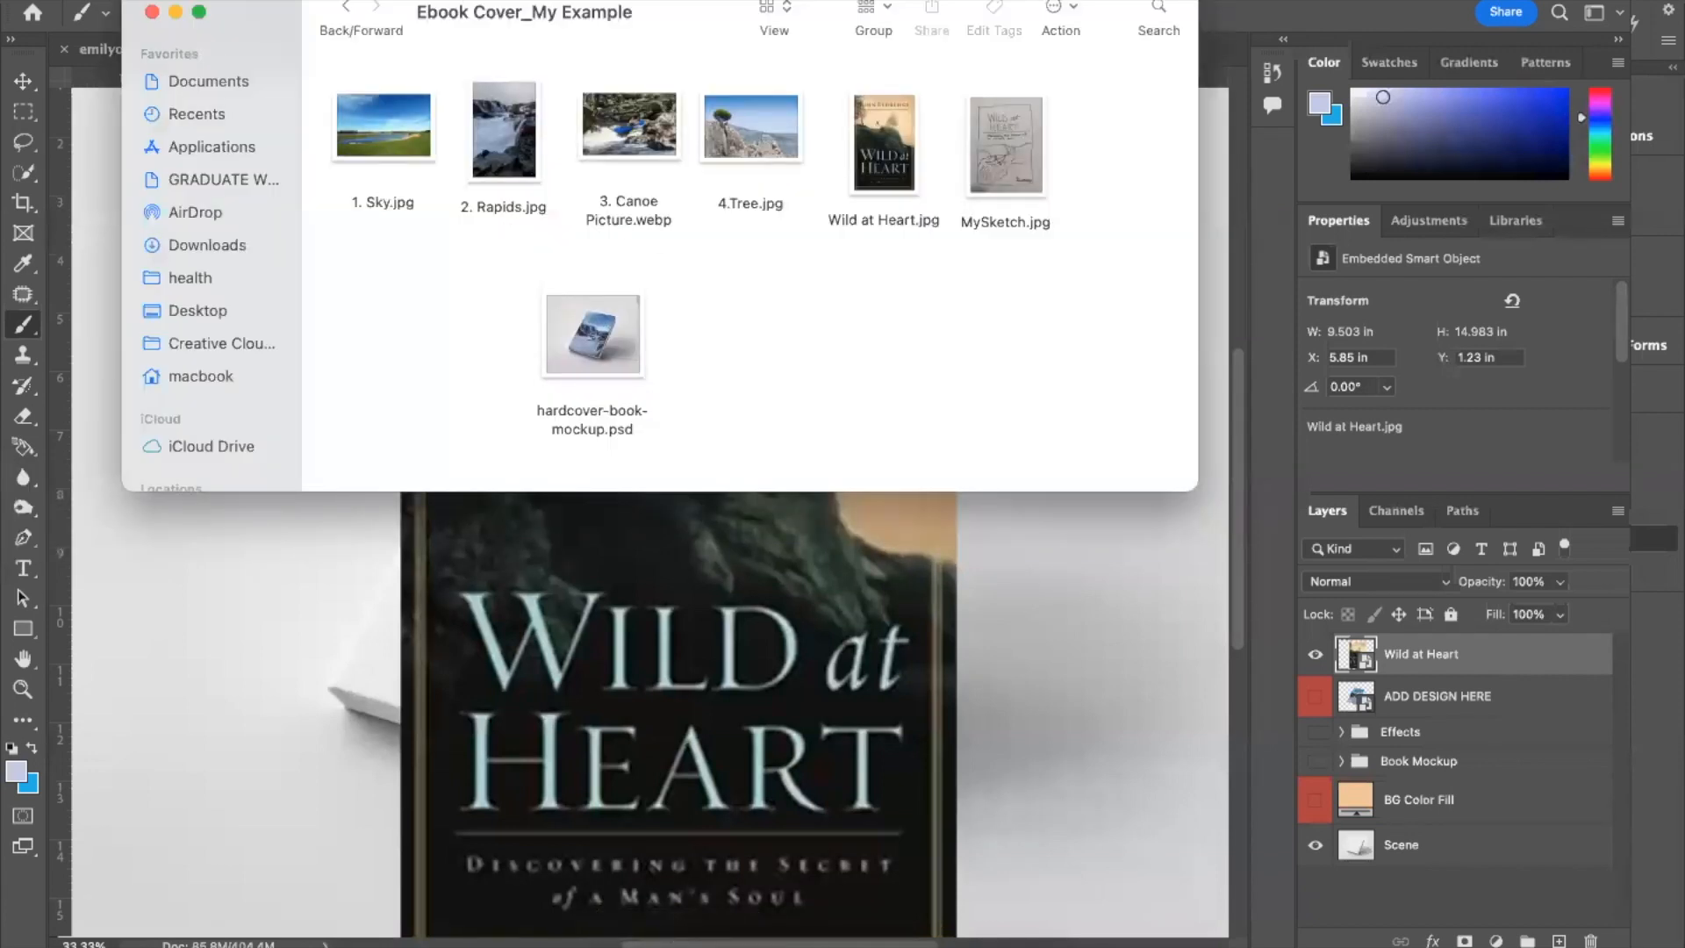
Step: In Photoshop, hide the Wild at Heart layer and show ADD DESIGN HERE, Effects, Book Mockup and BG Color Fill
click(1312, 652)
click(1311, 653)
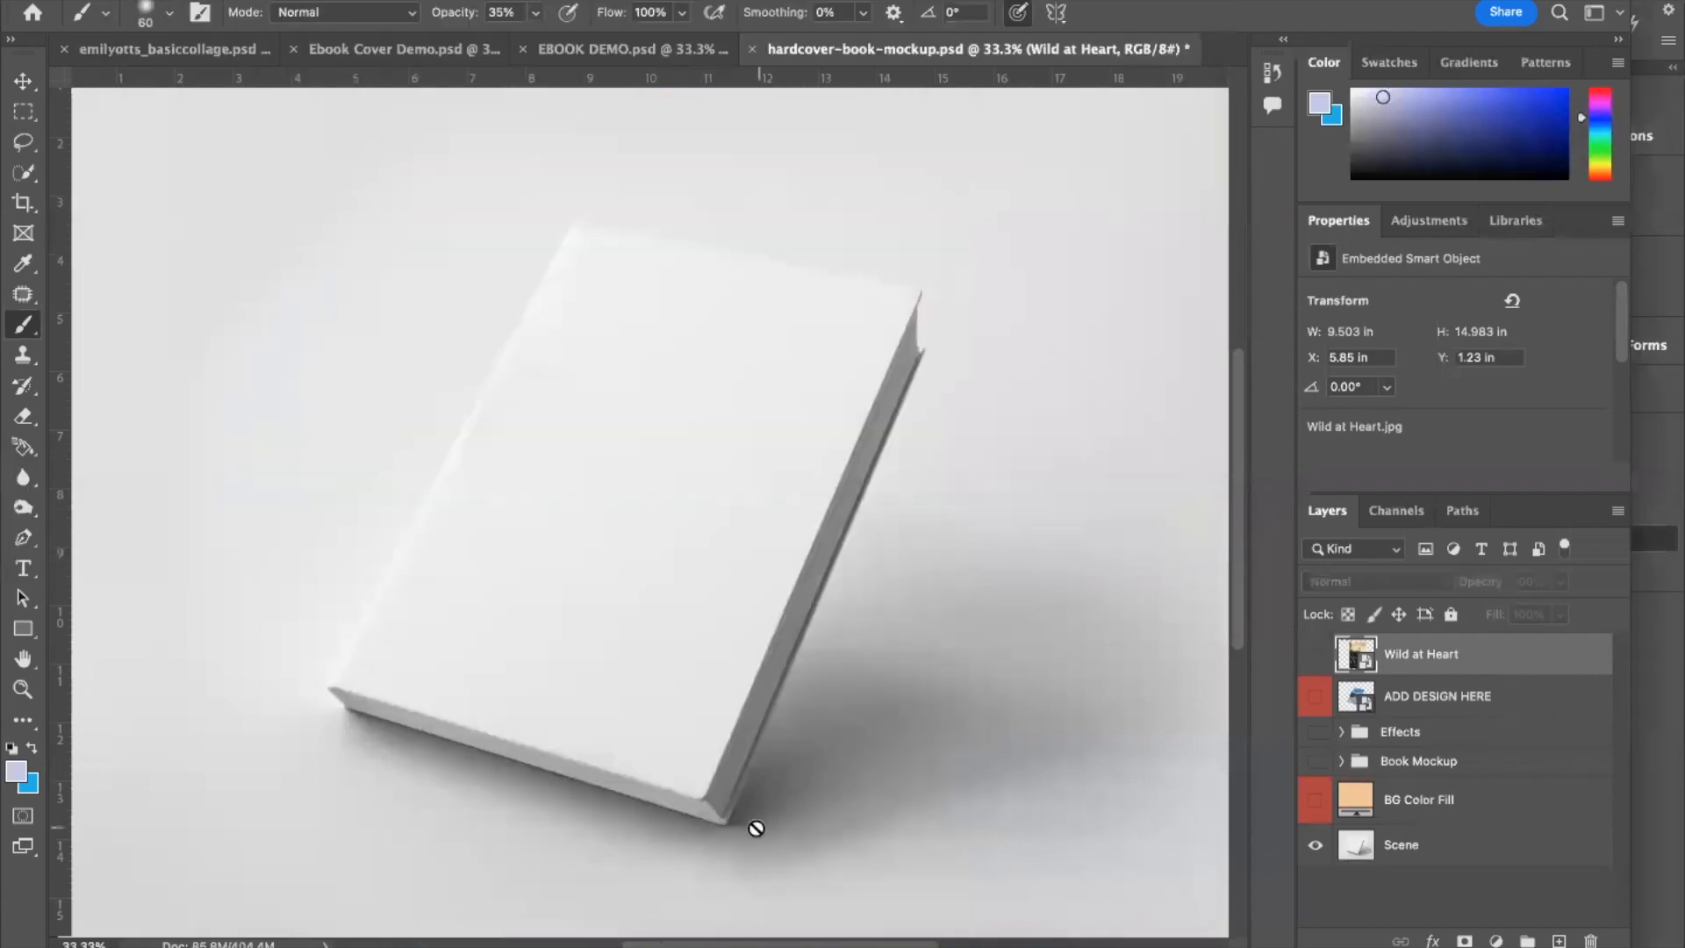
scroll(752, 819, down, 3)
drag(1314, 696, 1314, 799)
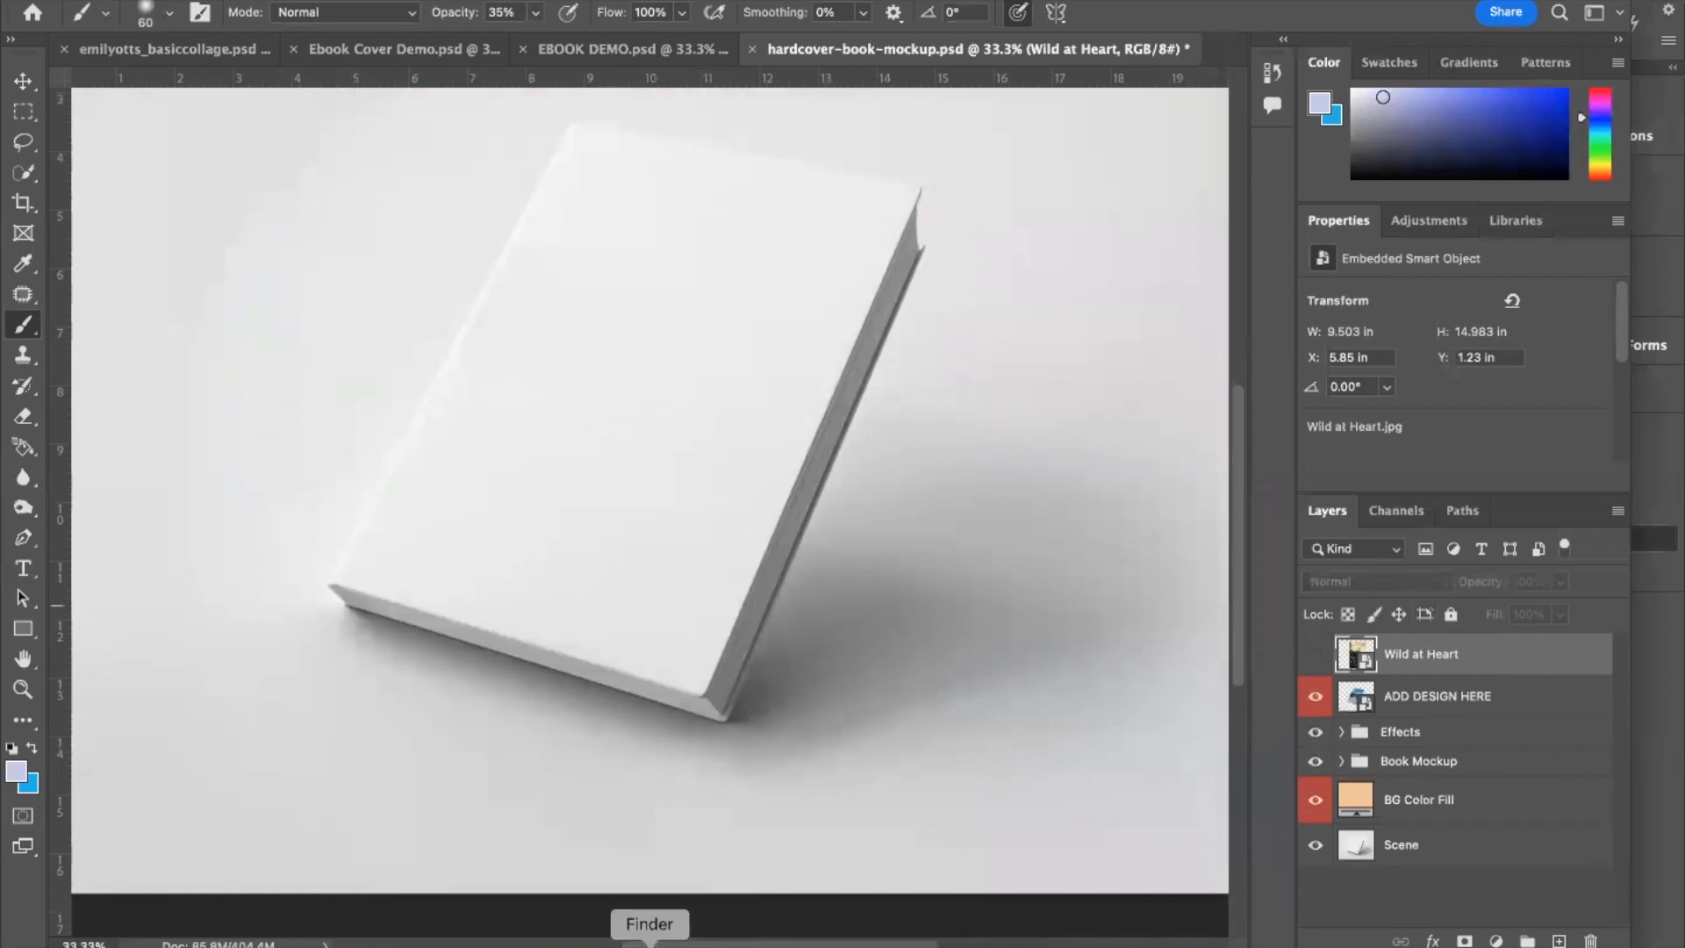
Step: View the Ebook Cover_My Example folder in Finder again and read the E-Book Cover Part 2 instructions in Safari
click(650, 936)
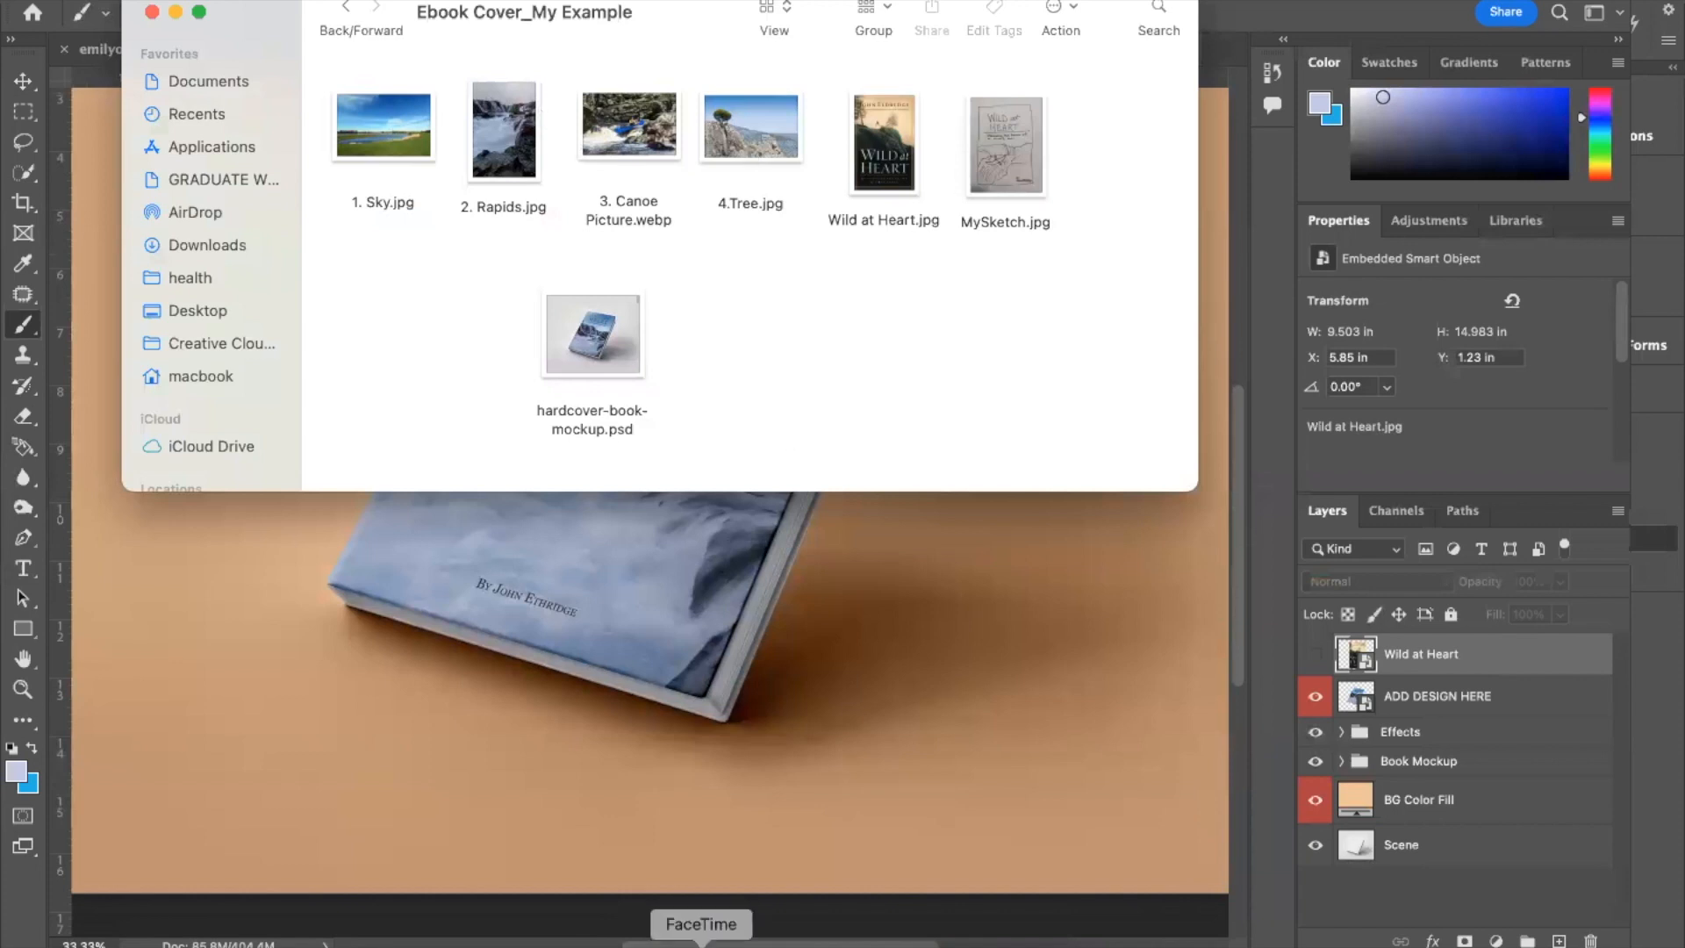
click(752, 941)
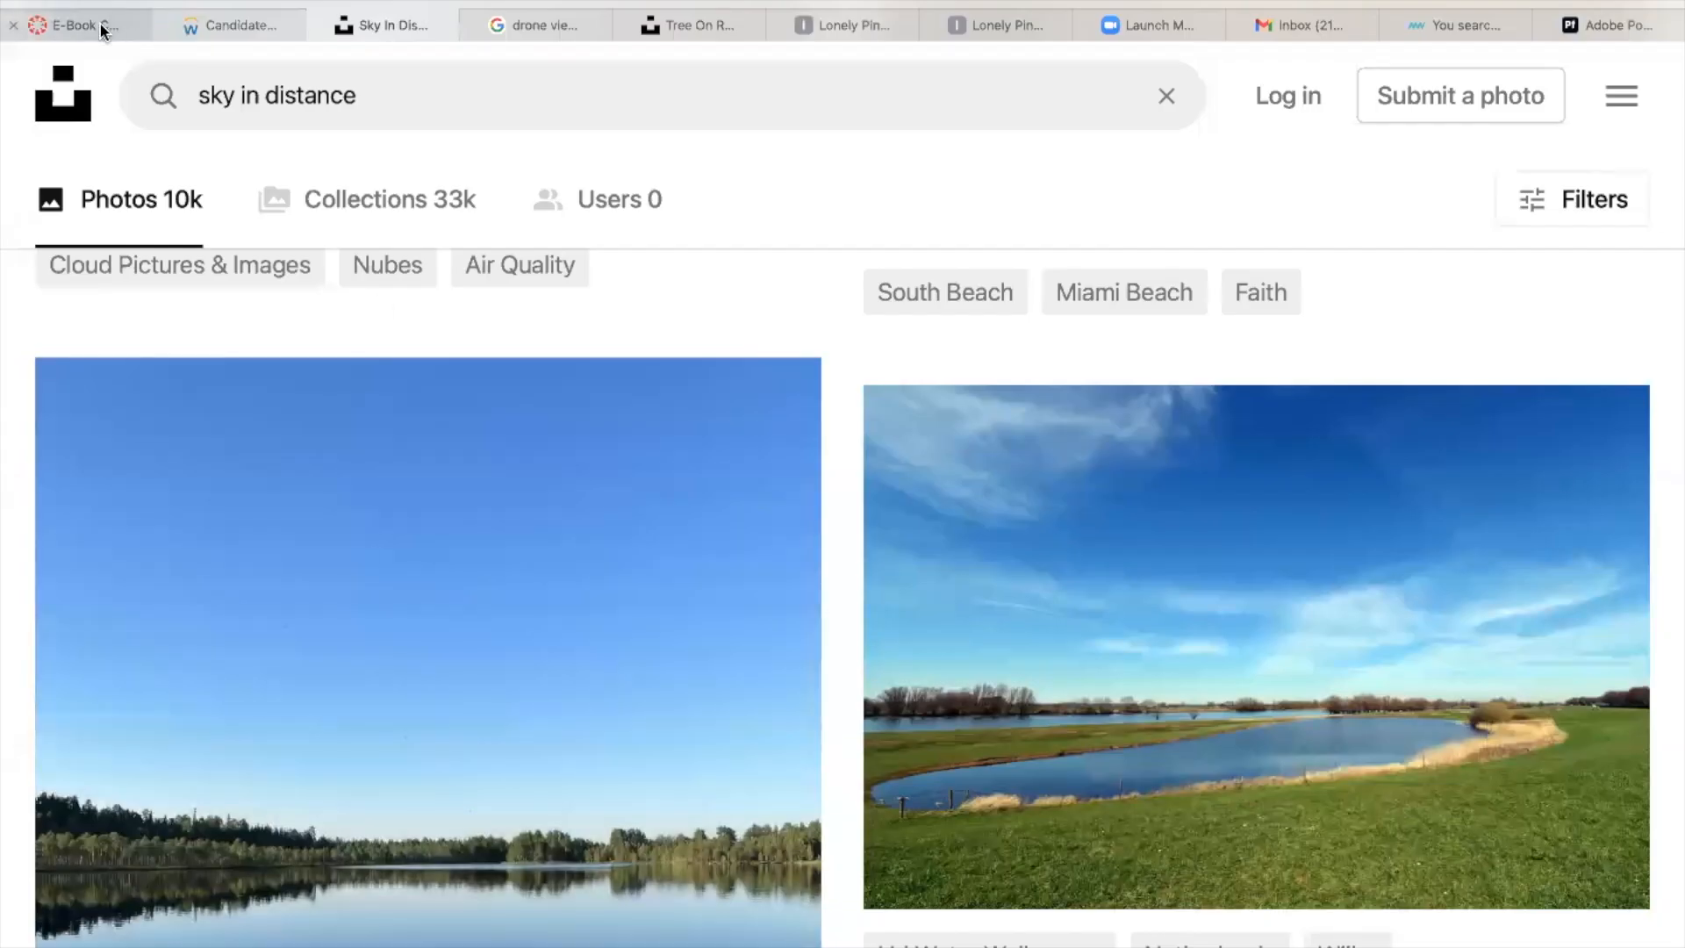
click(102, 24)
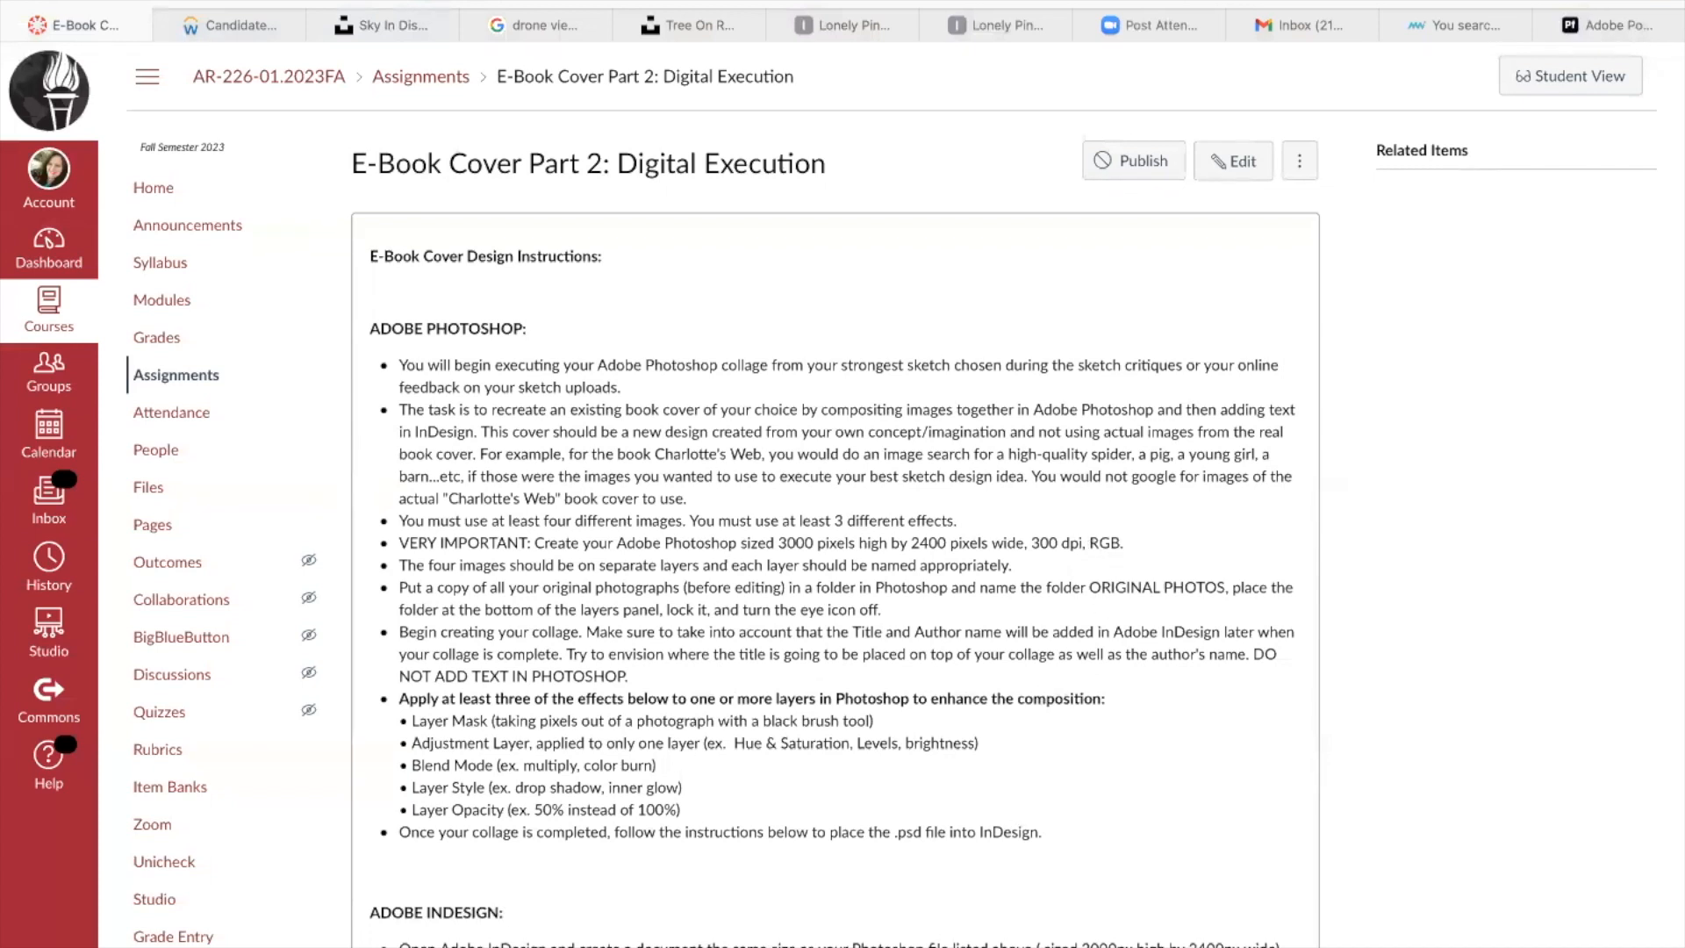
Step: Switch to Photoshop and create a 2400 x 3000 pixel document at 300 pixels/inch, RGB Color, with a white background
click(815, 944)
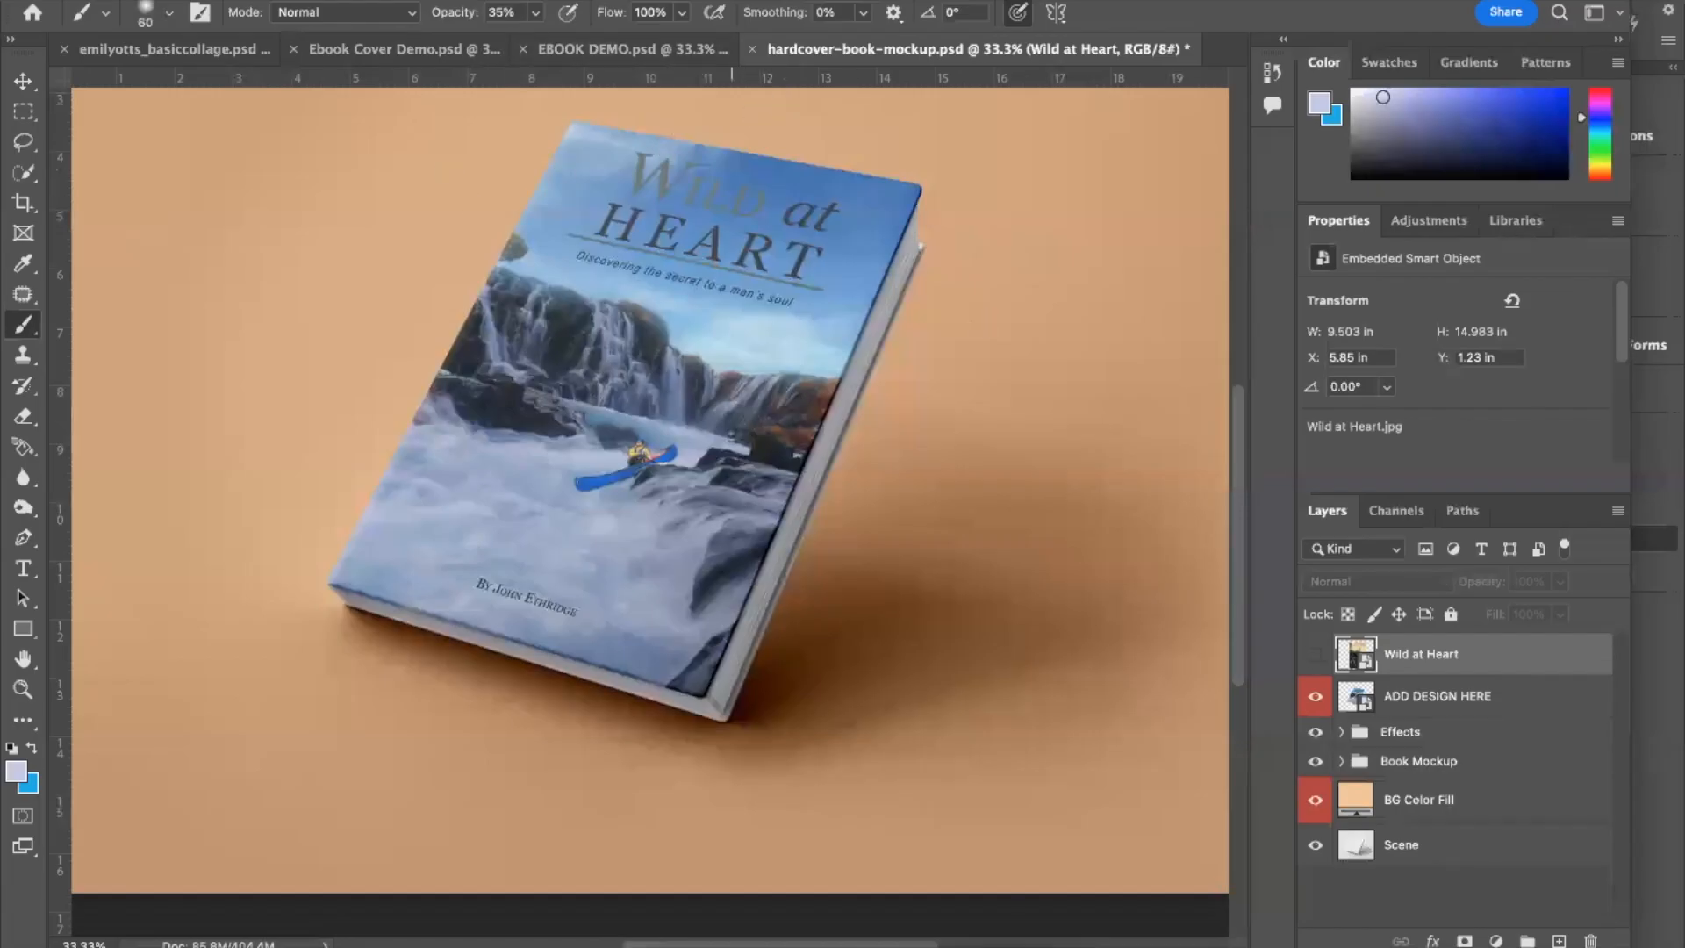
click(182, 0)
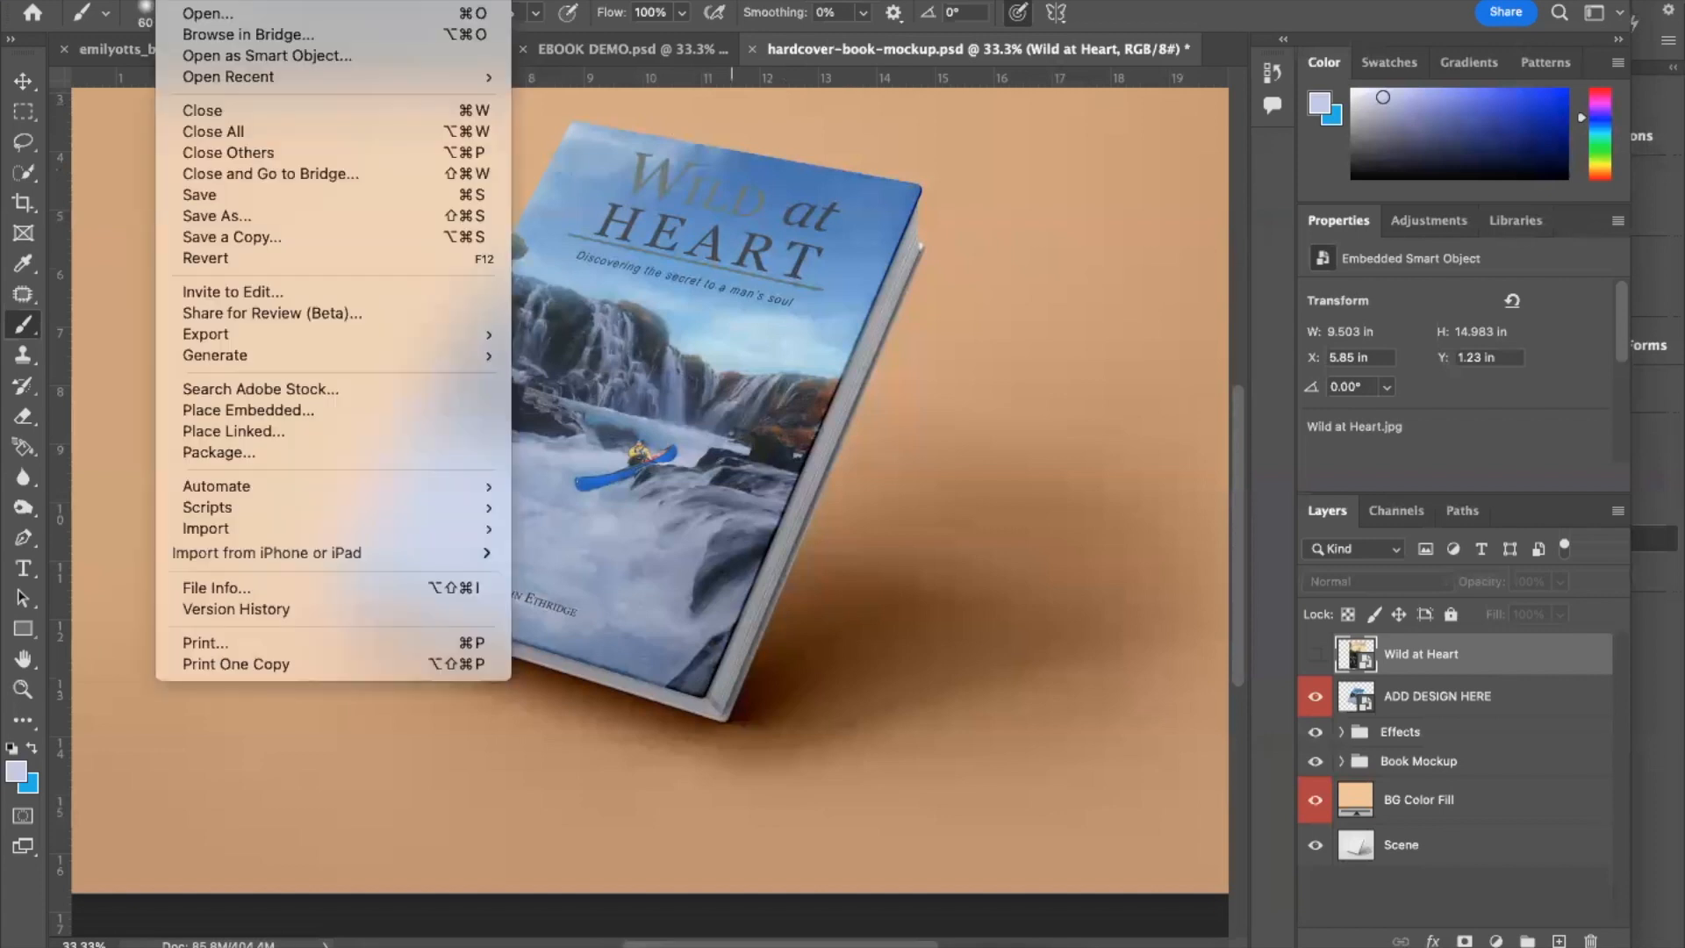
click(182, 2)
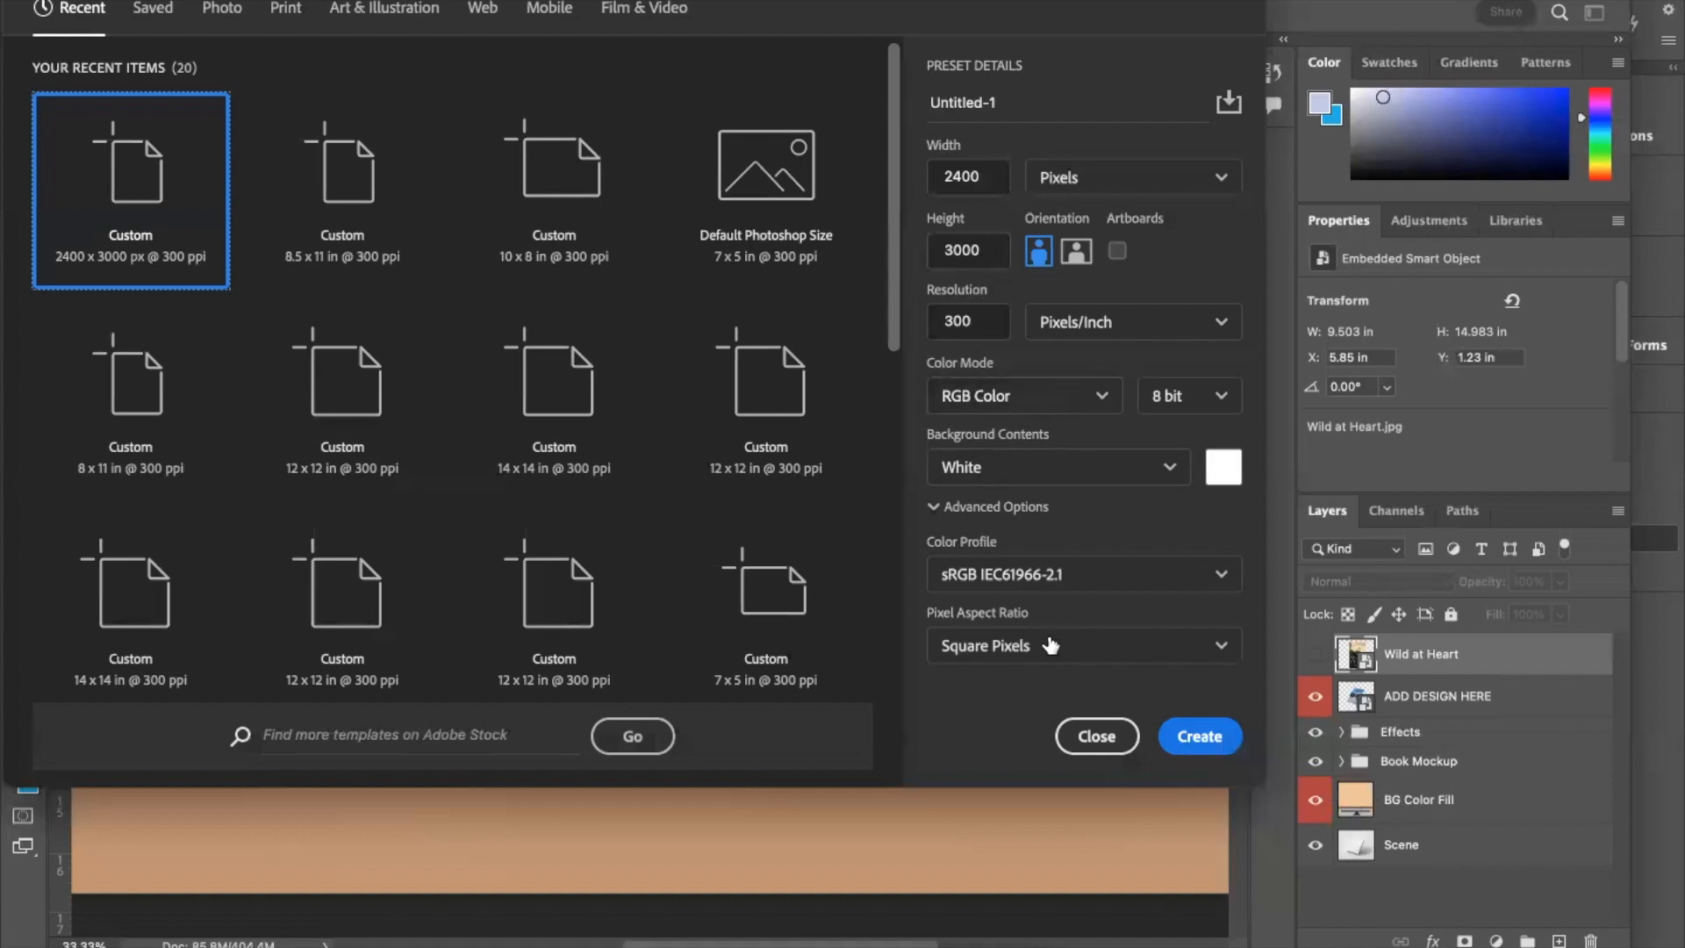
click(1199, 736)
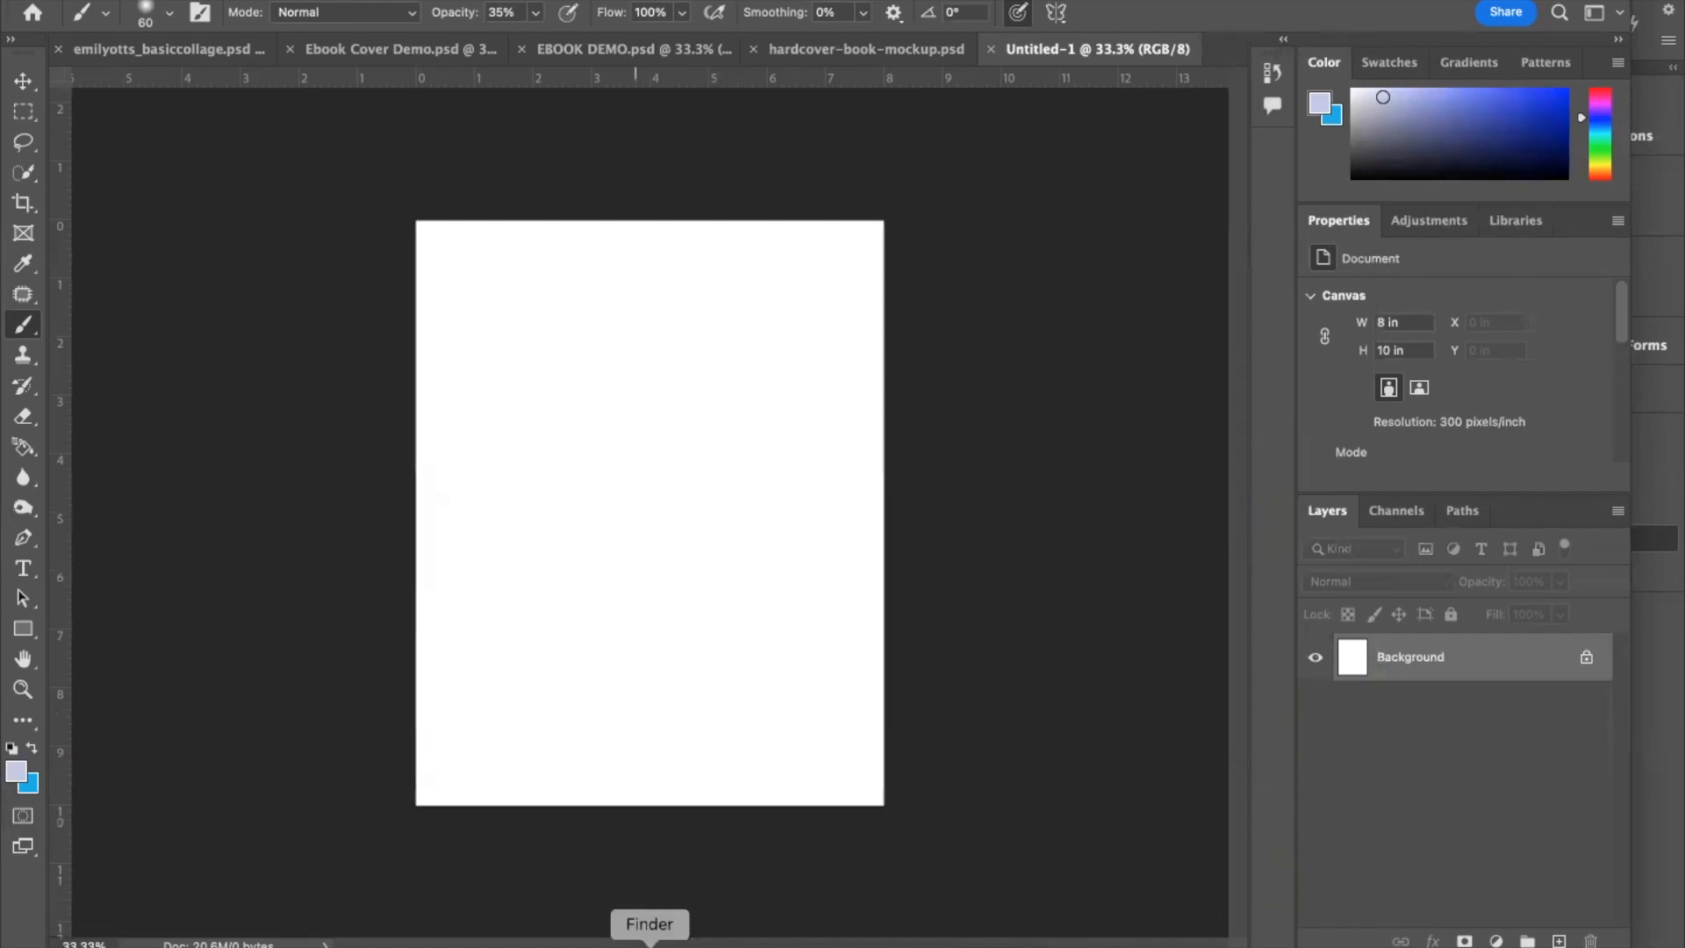
Step: Bring 1. Sky, 2. Rapids, 3. Canoe Picture, 4.Tree and Wild at Heart from the Ebook Cover_My Example folder into the blank Photoshop document
click(650, 944)
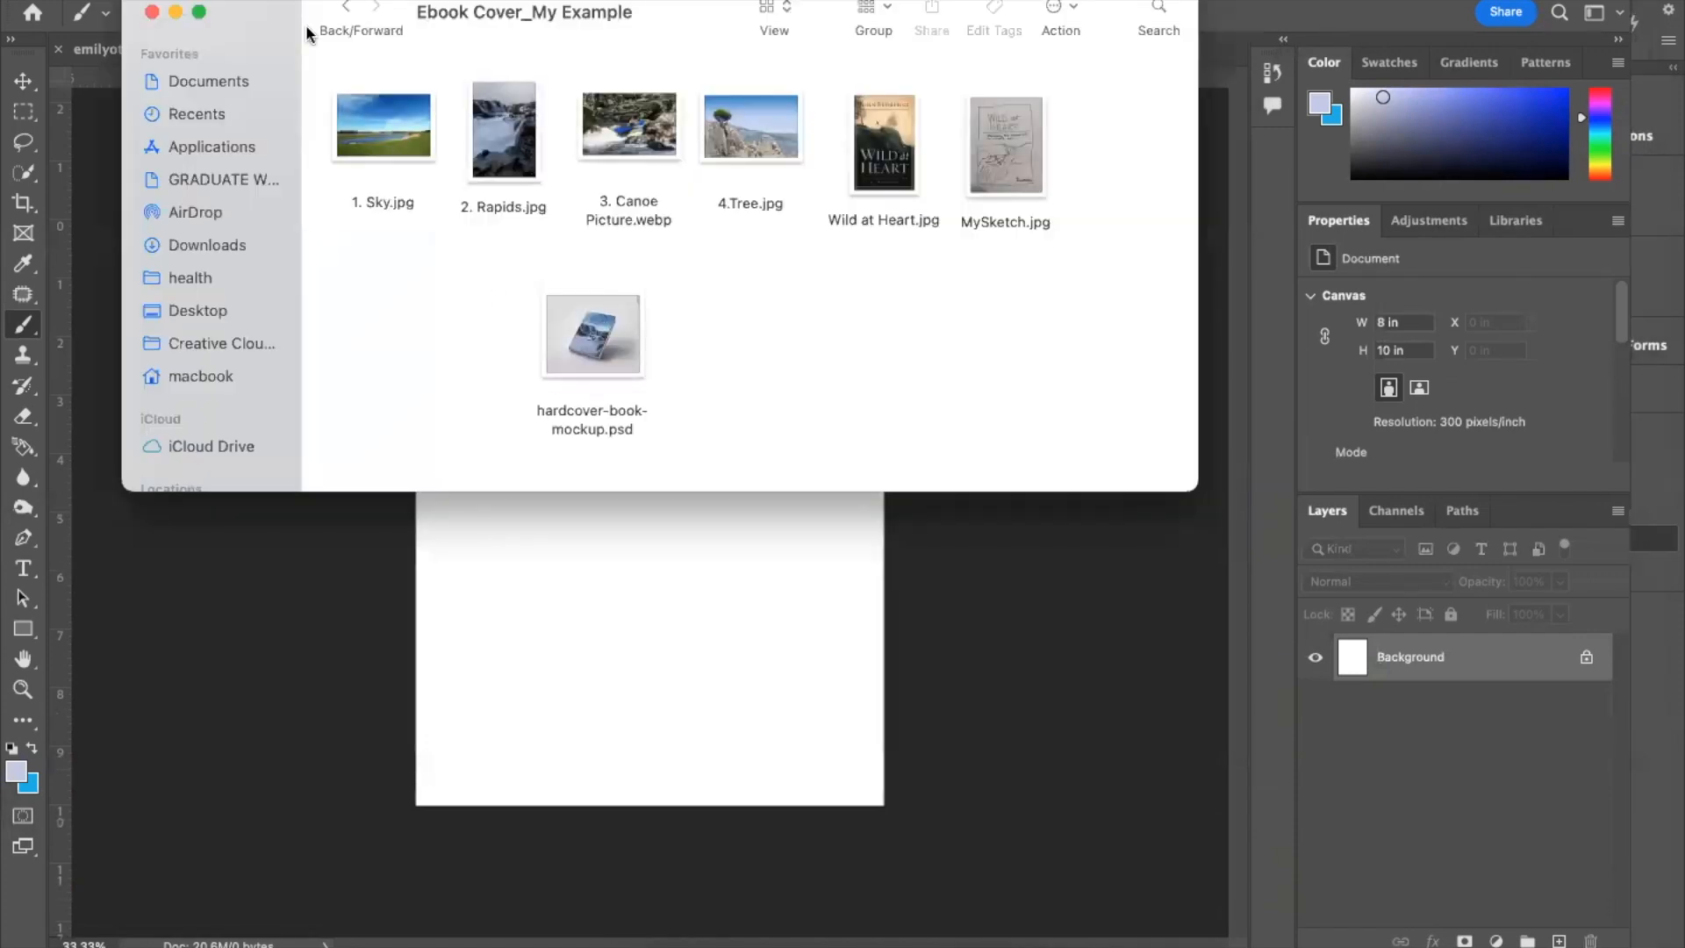
click(399, 169)
super+click(525, 156)
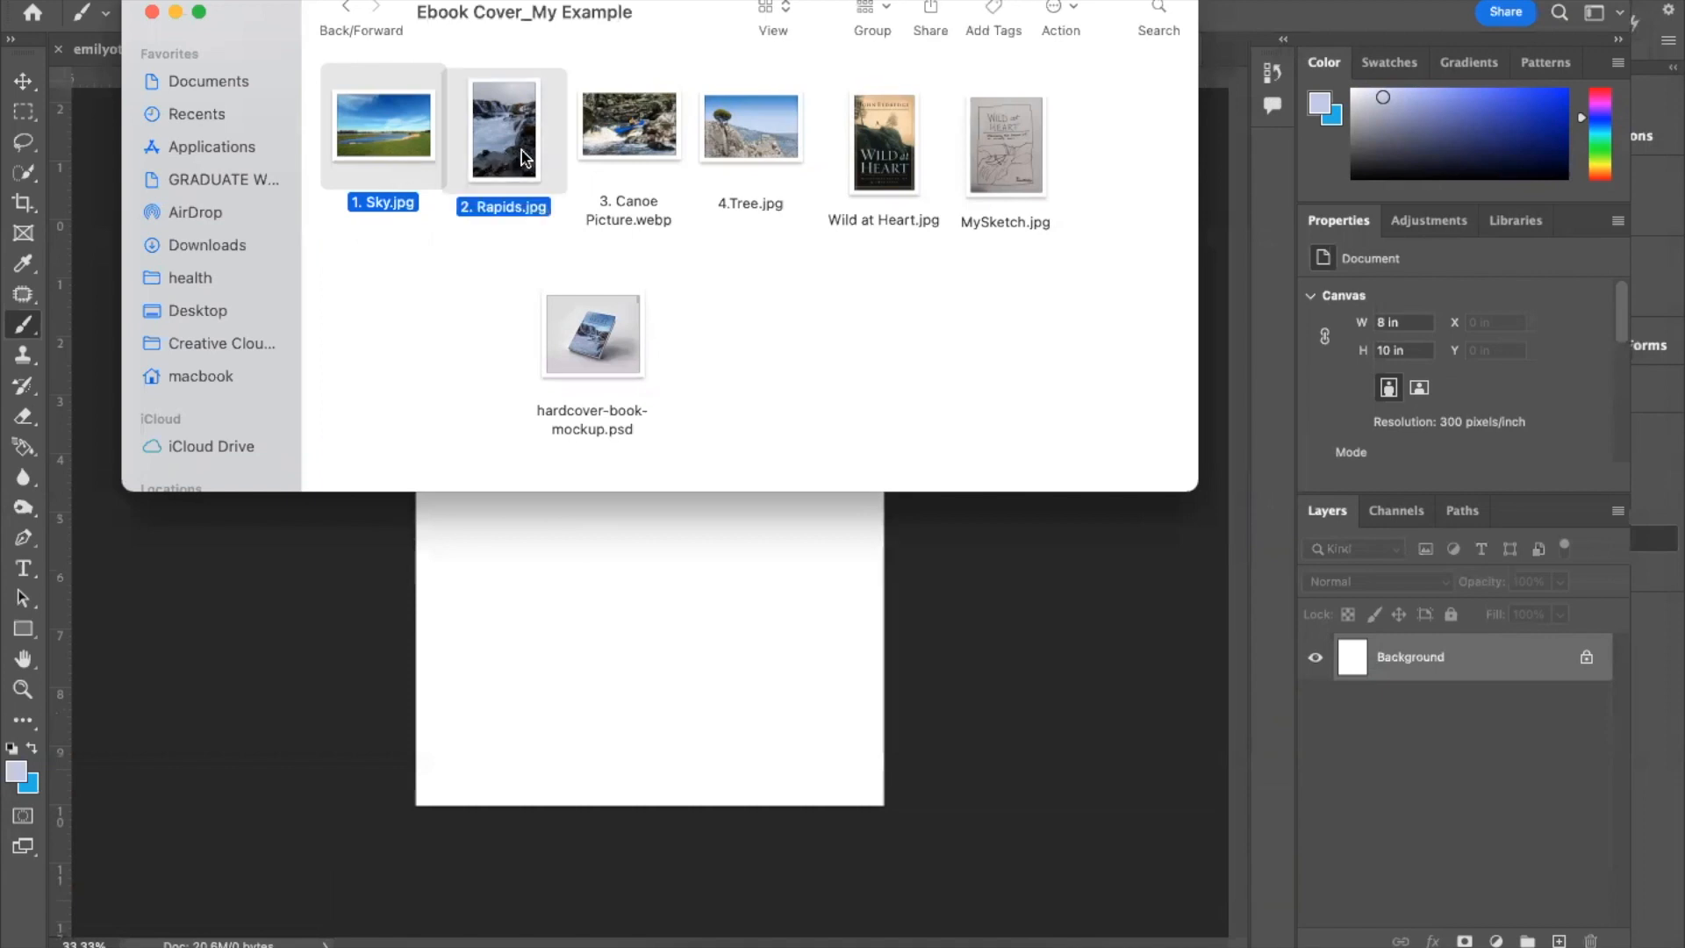
super+click(653, 148)
super+click(742, 138)
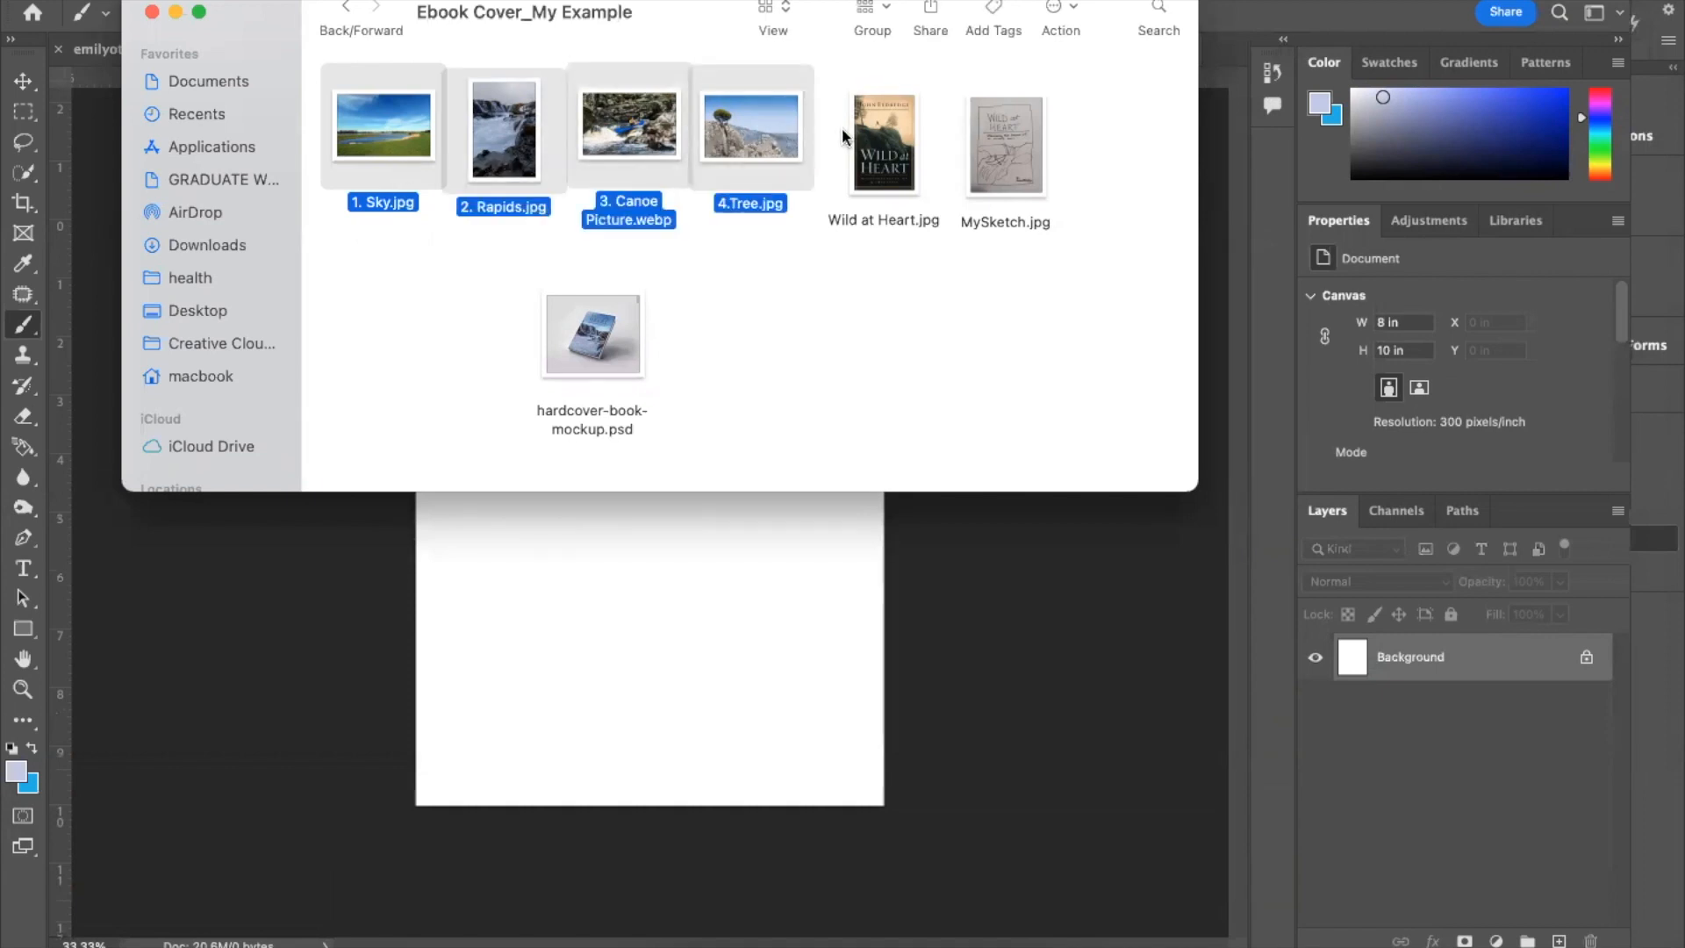
super+click(897, 137)
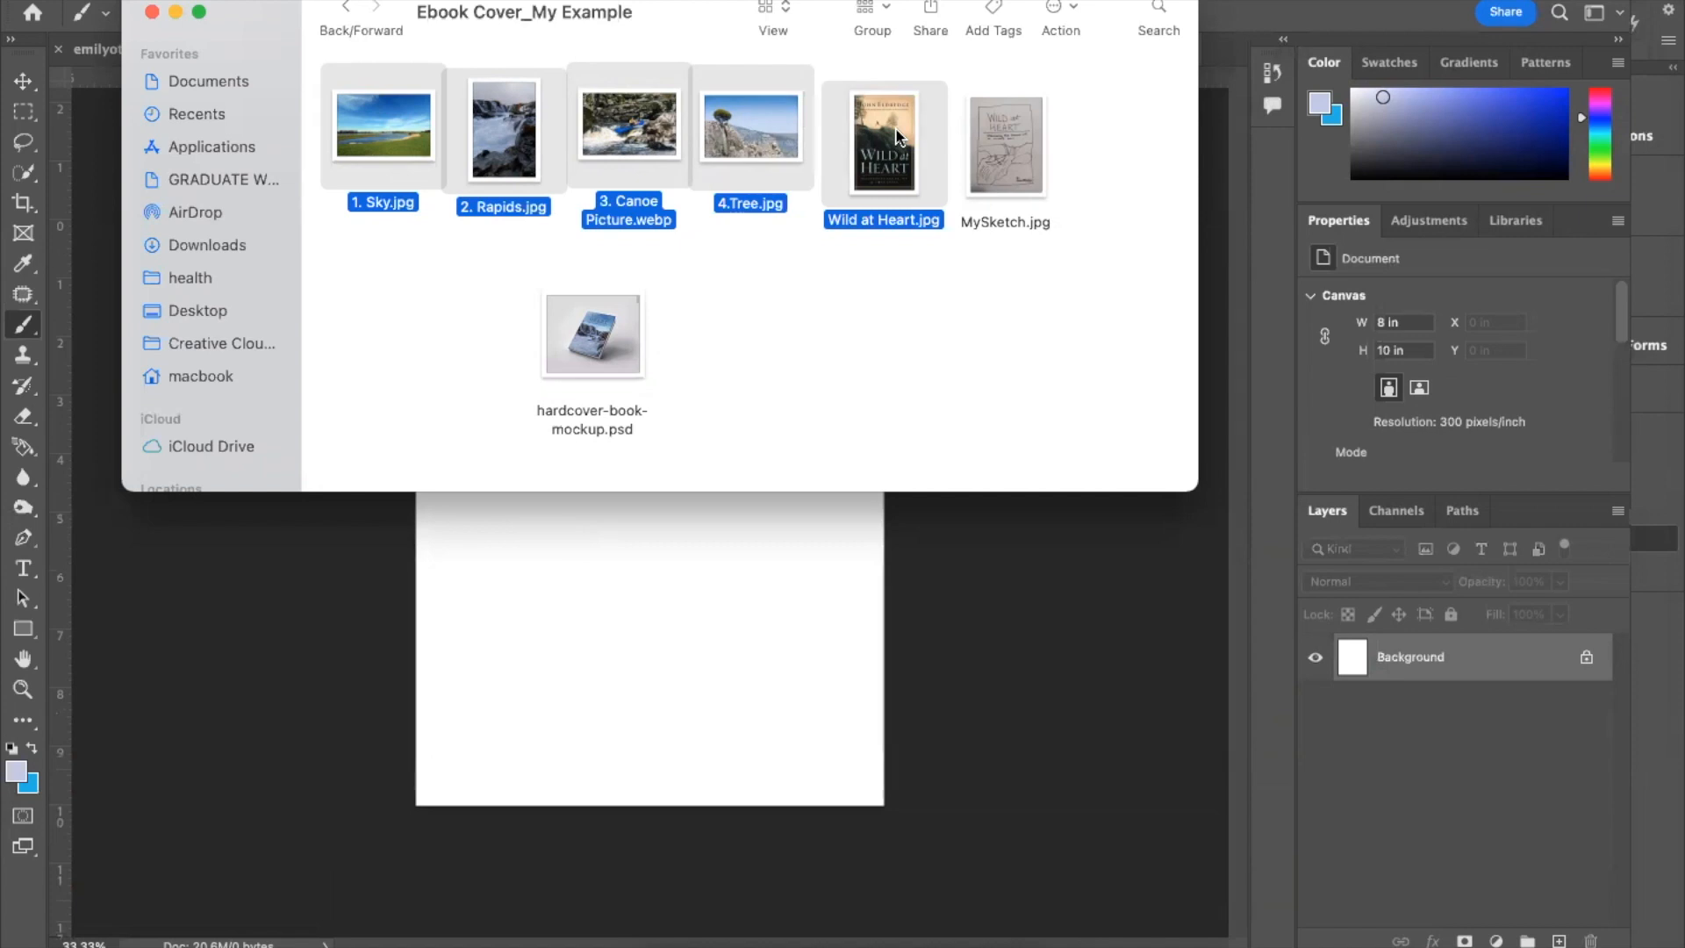
drag(750, 125, 771, 607)
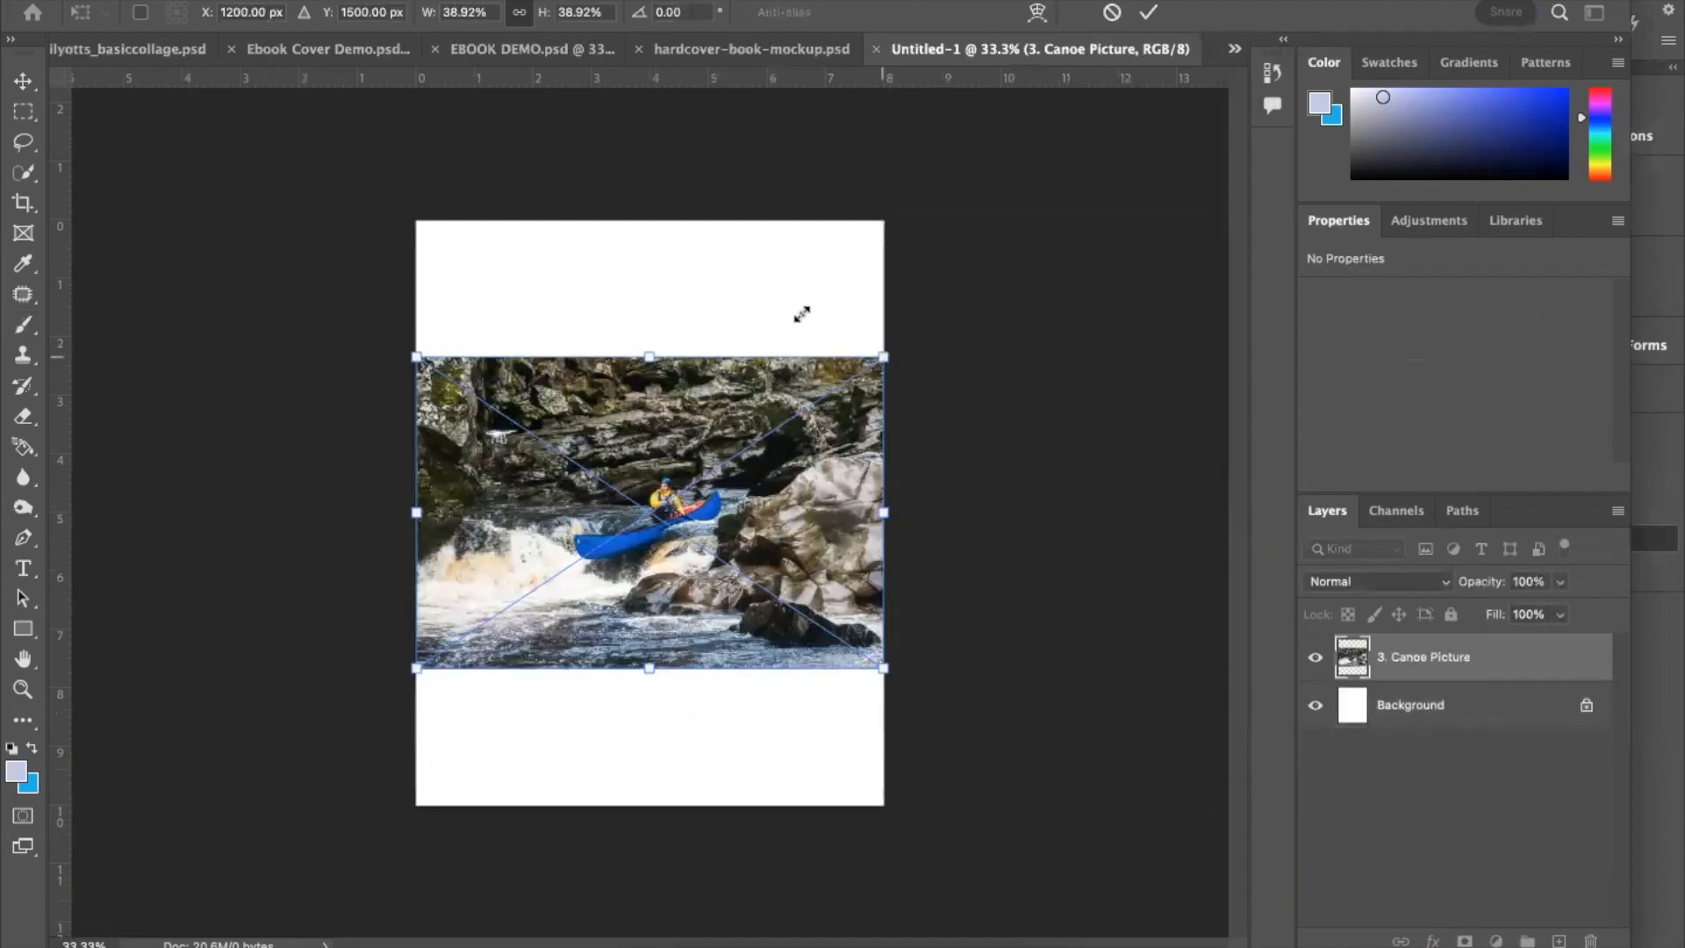
Step: Place the canoe picture at its fitted size, and enlarge the tree picture to about 167% so it reaches the canvas's right edge
click(1147, 16)
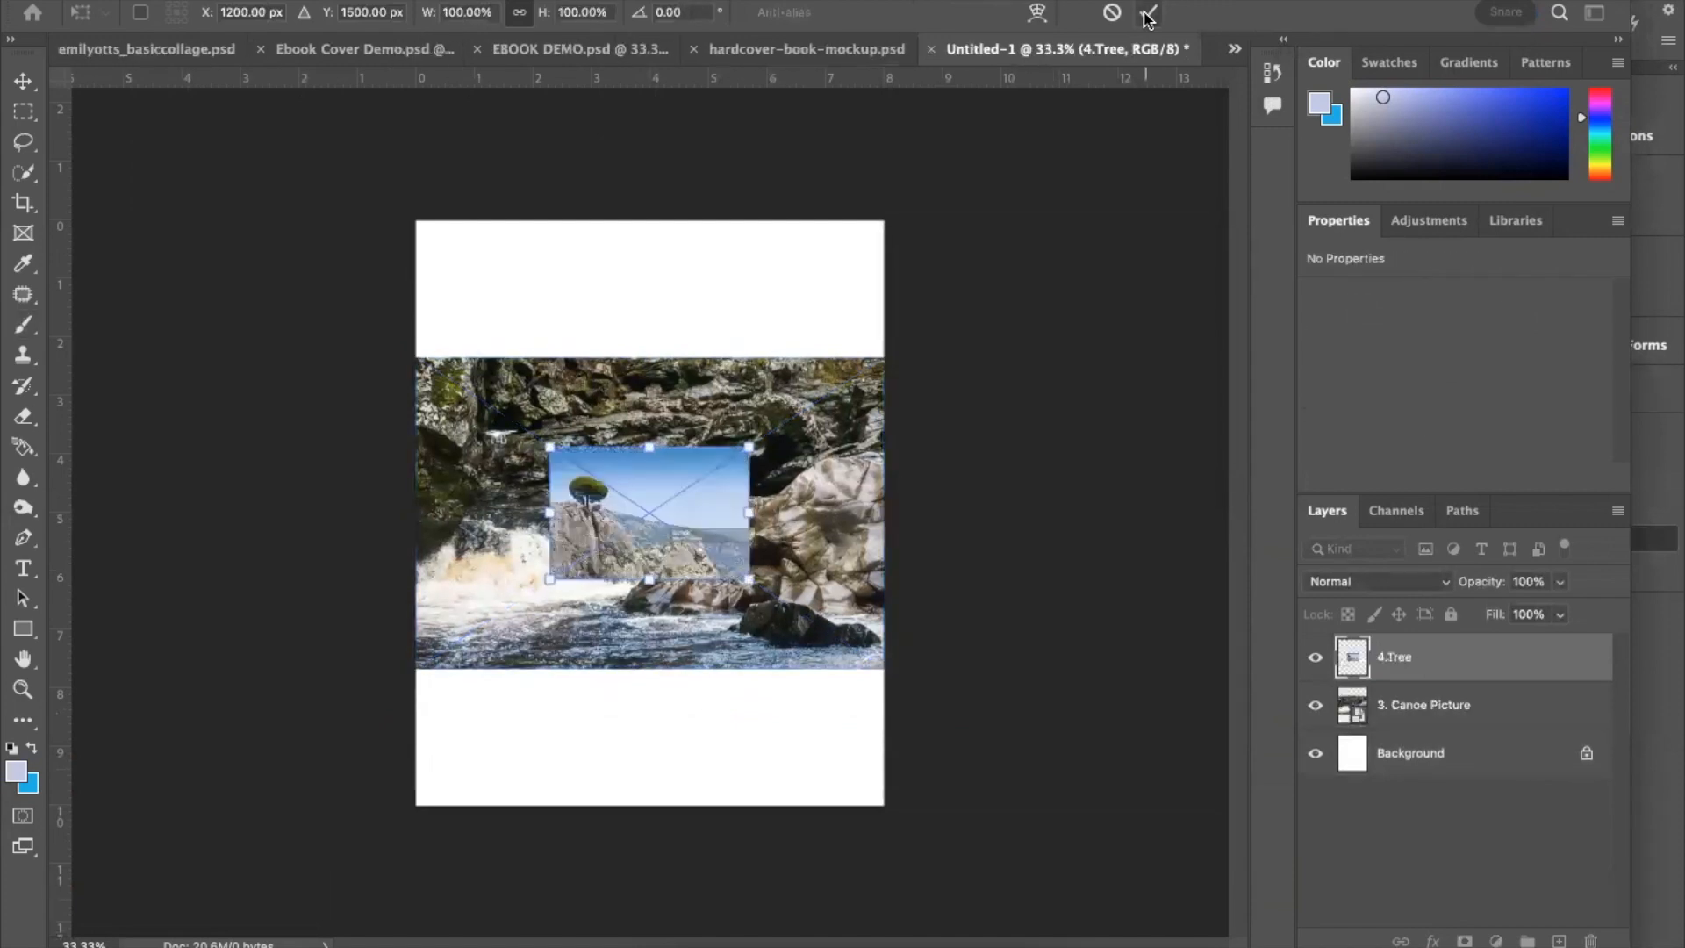
drag(749, 439, 880, 347)
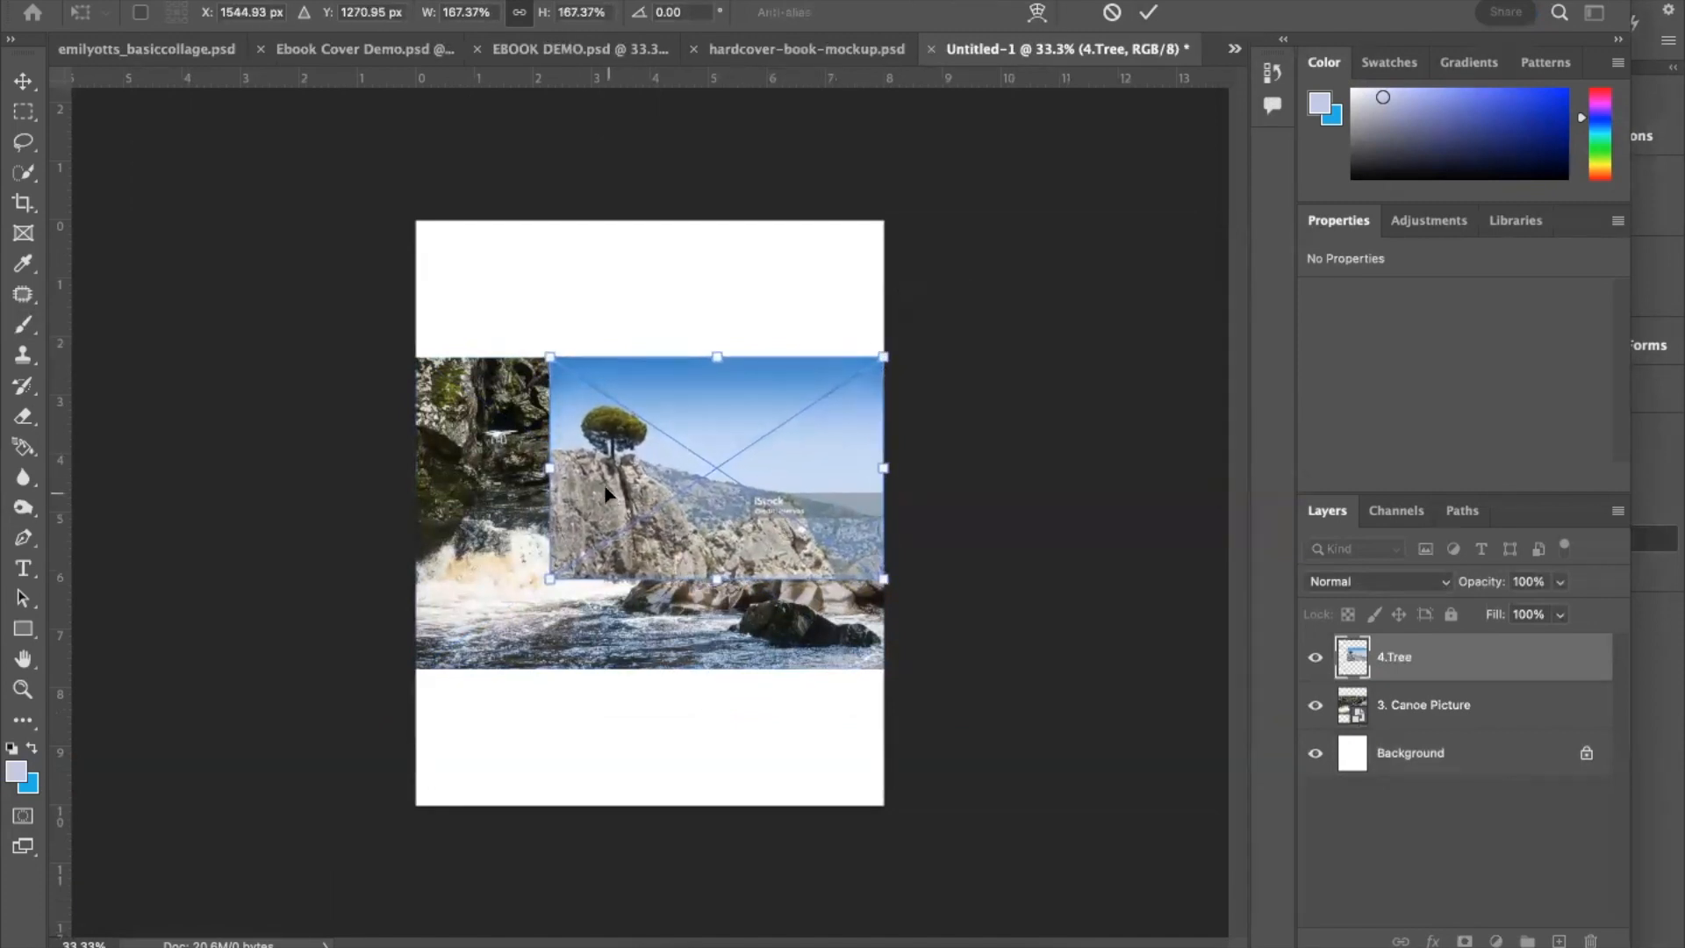
click(1147, 14)
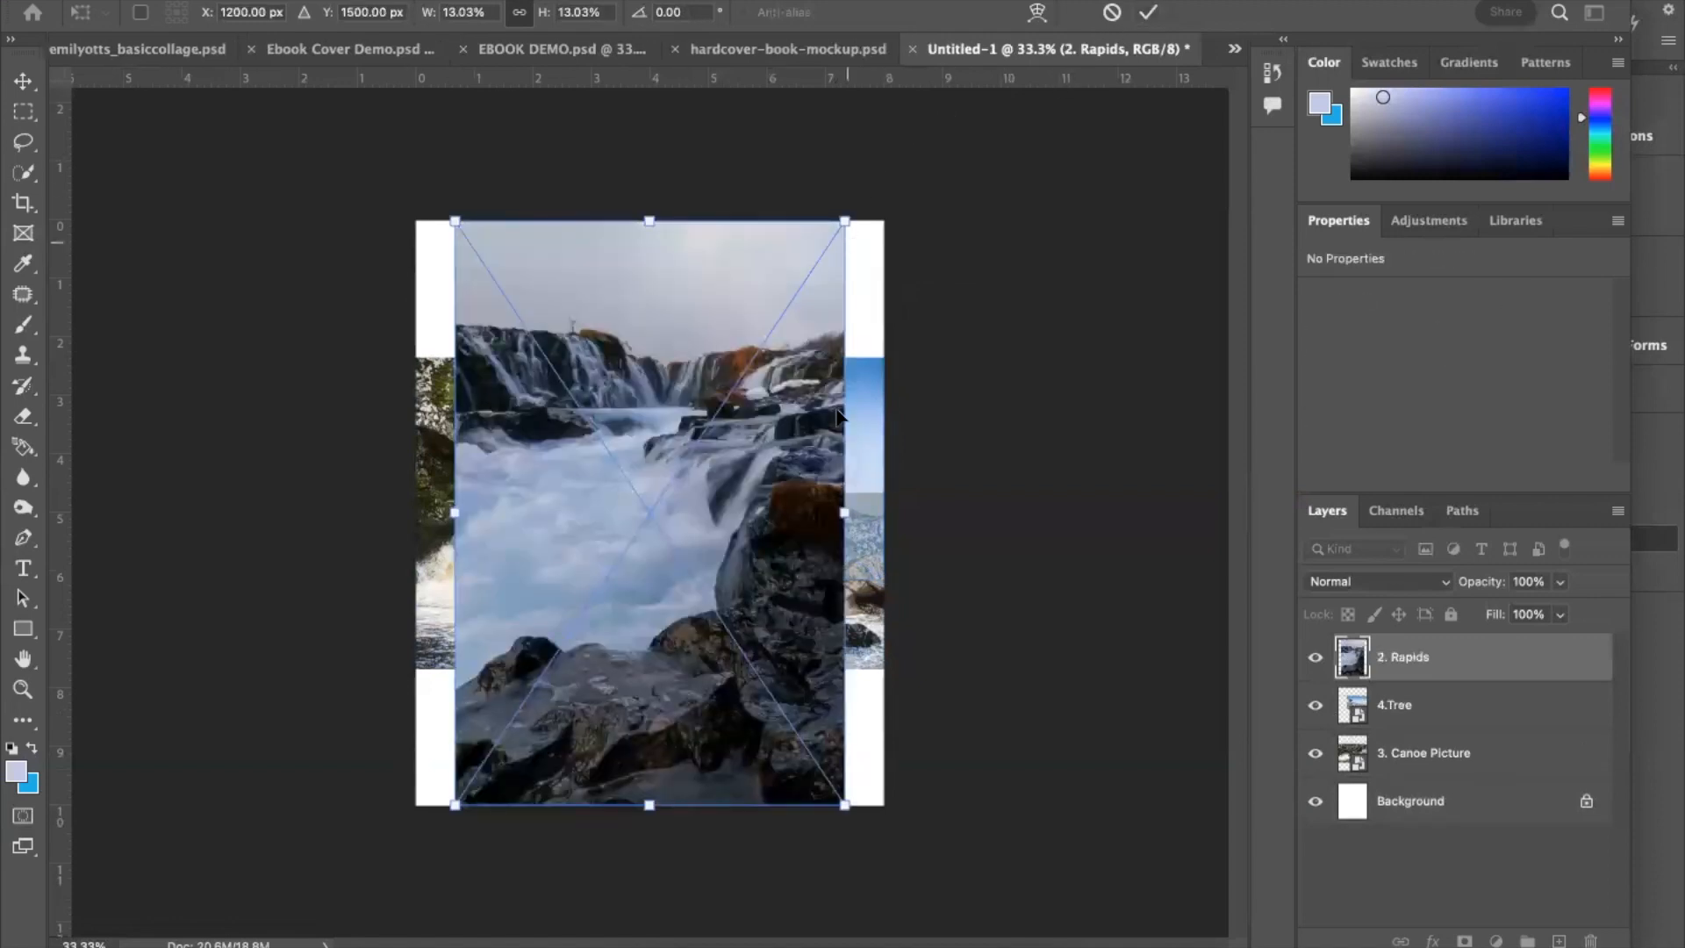
Step: Scale the rapids picture to about 21.5% and place it so it covers the whole canvas, with its upper edge at the canvas top
drag(849, 513, 1014, 512)
drag(737, 454, 702, 570)
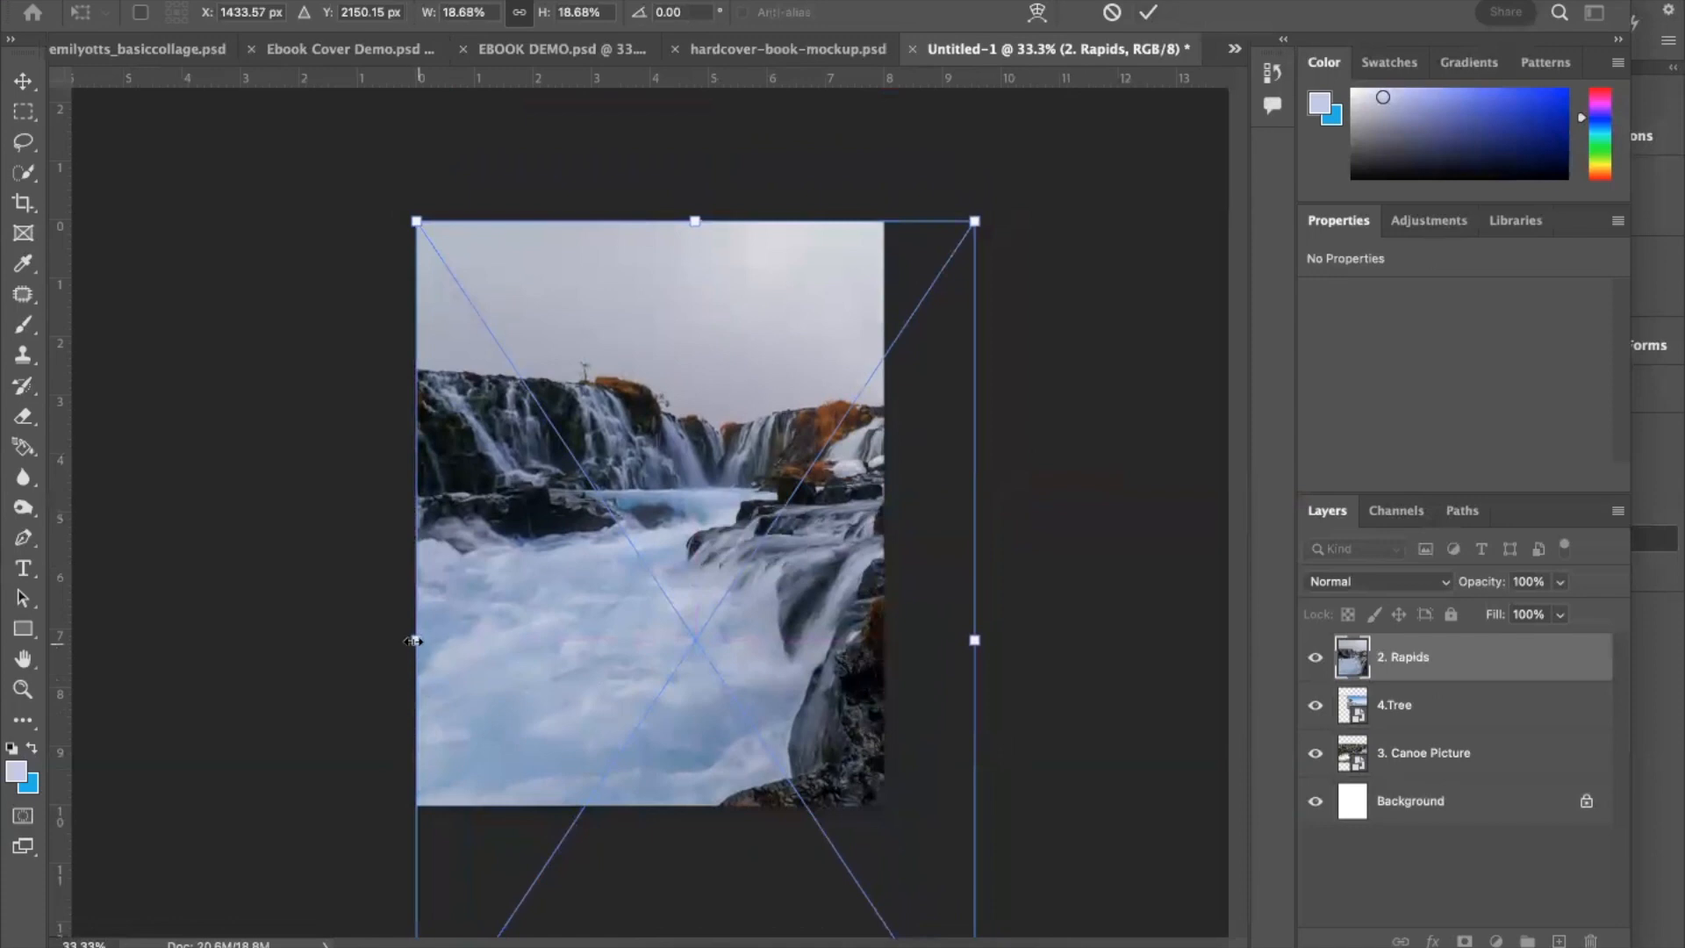
drag(387, 643, 330, 639)
drag(781, 571, 798, 604)
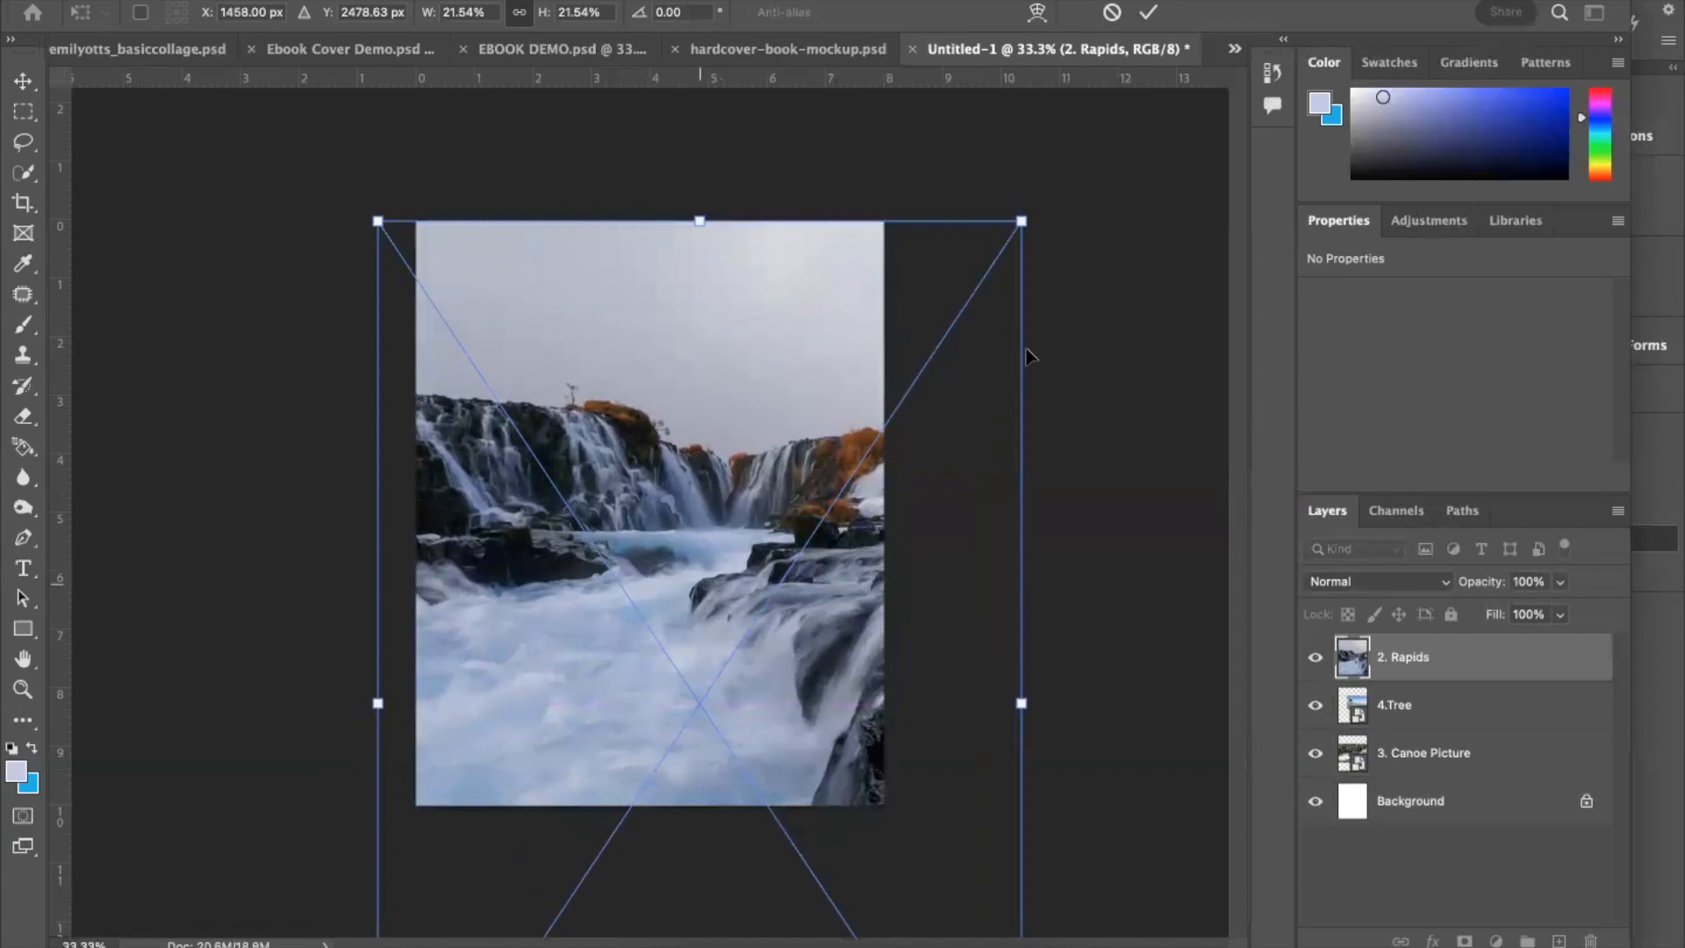
click(1148, 17)
click(1150, 13)
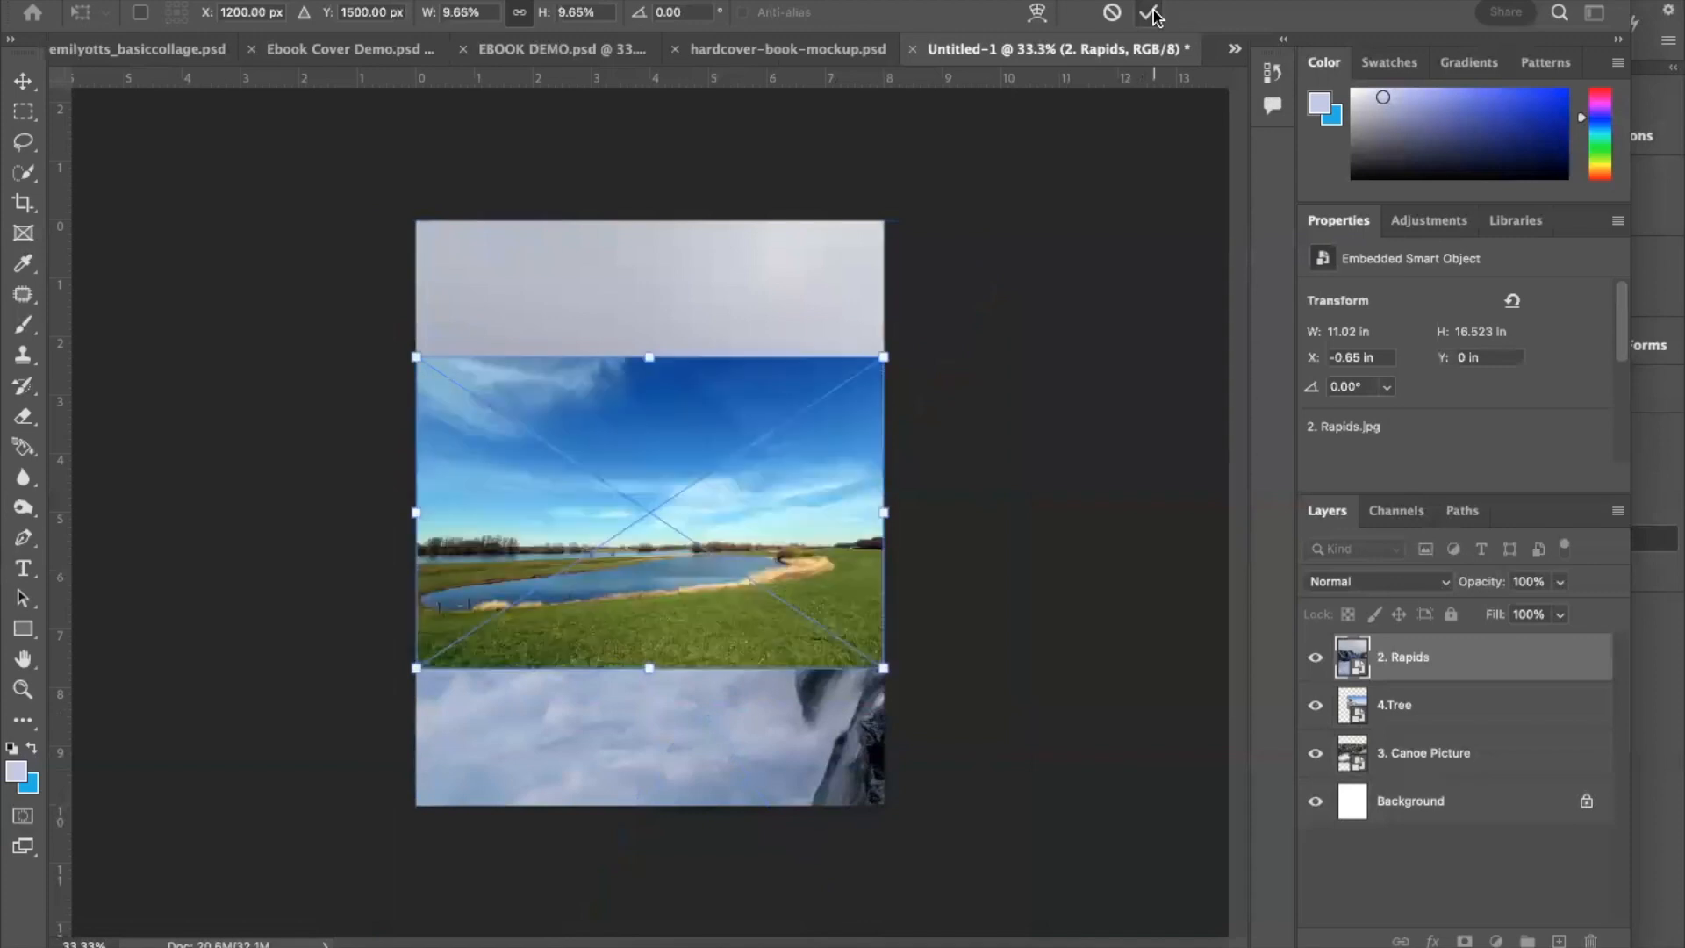
Step: Scale the sky picture to about 14.25% and place it over the upper three quarters of the canvas
drag(881, 357, 1107, 208)
drag(665, 342, 529, 647)
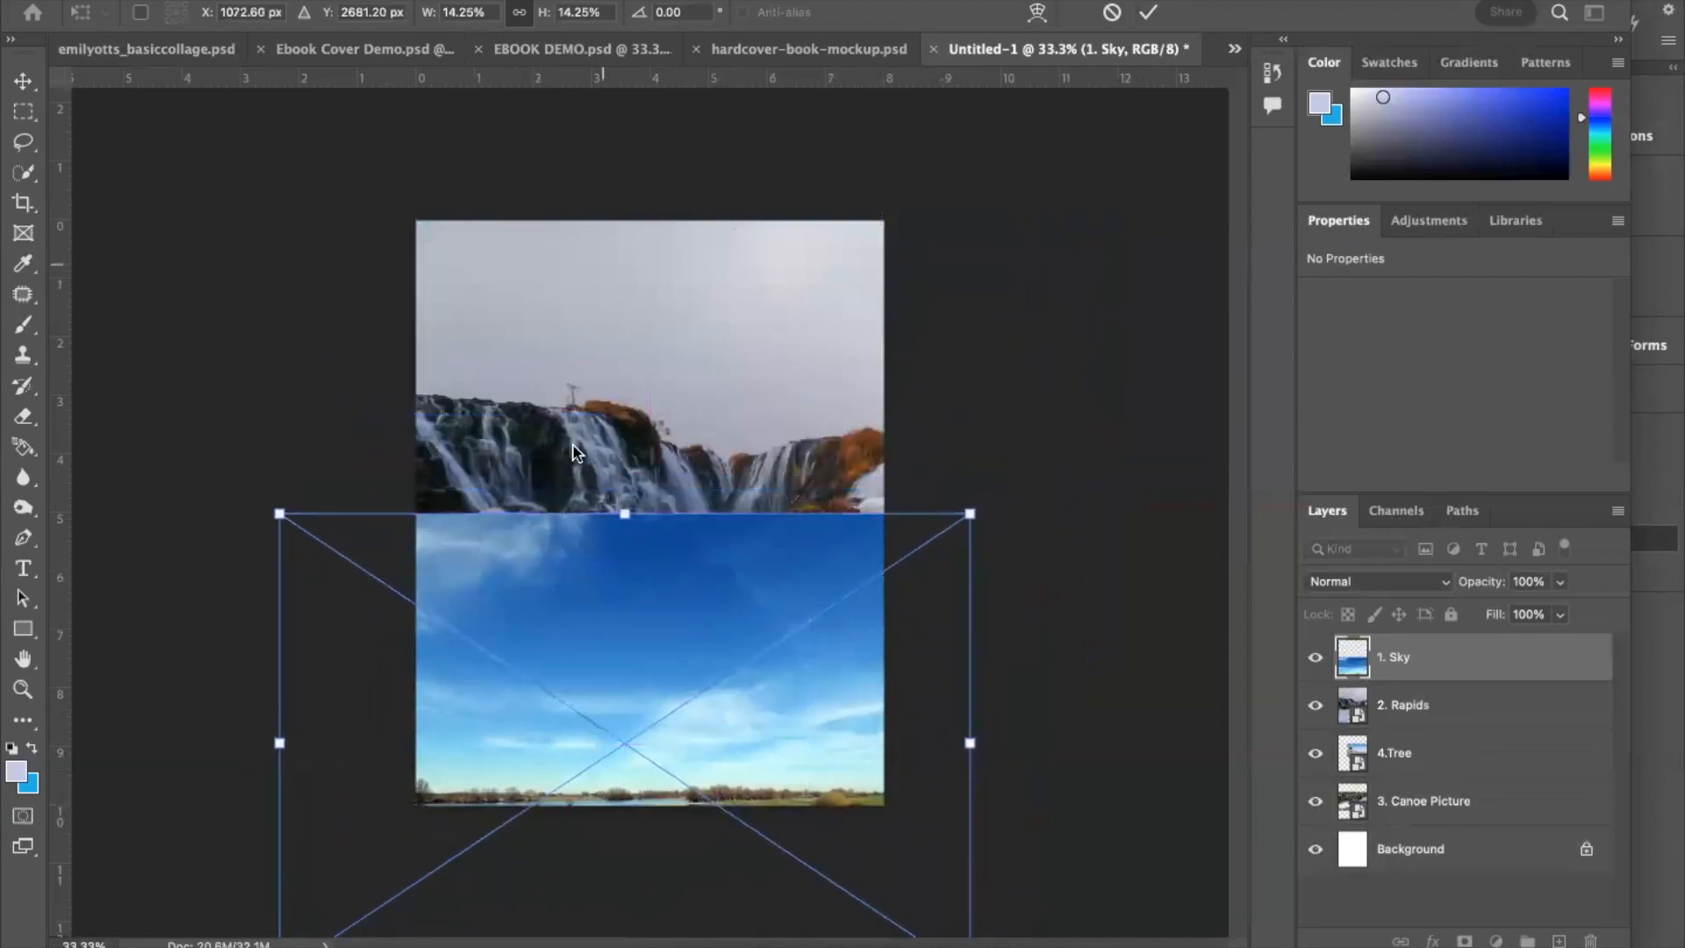
drag(685, 579, 755, 324)
drag(761, 386, 677, 363)
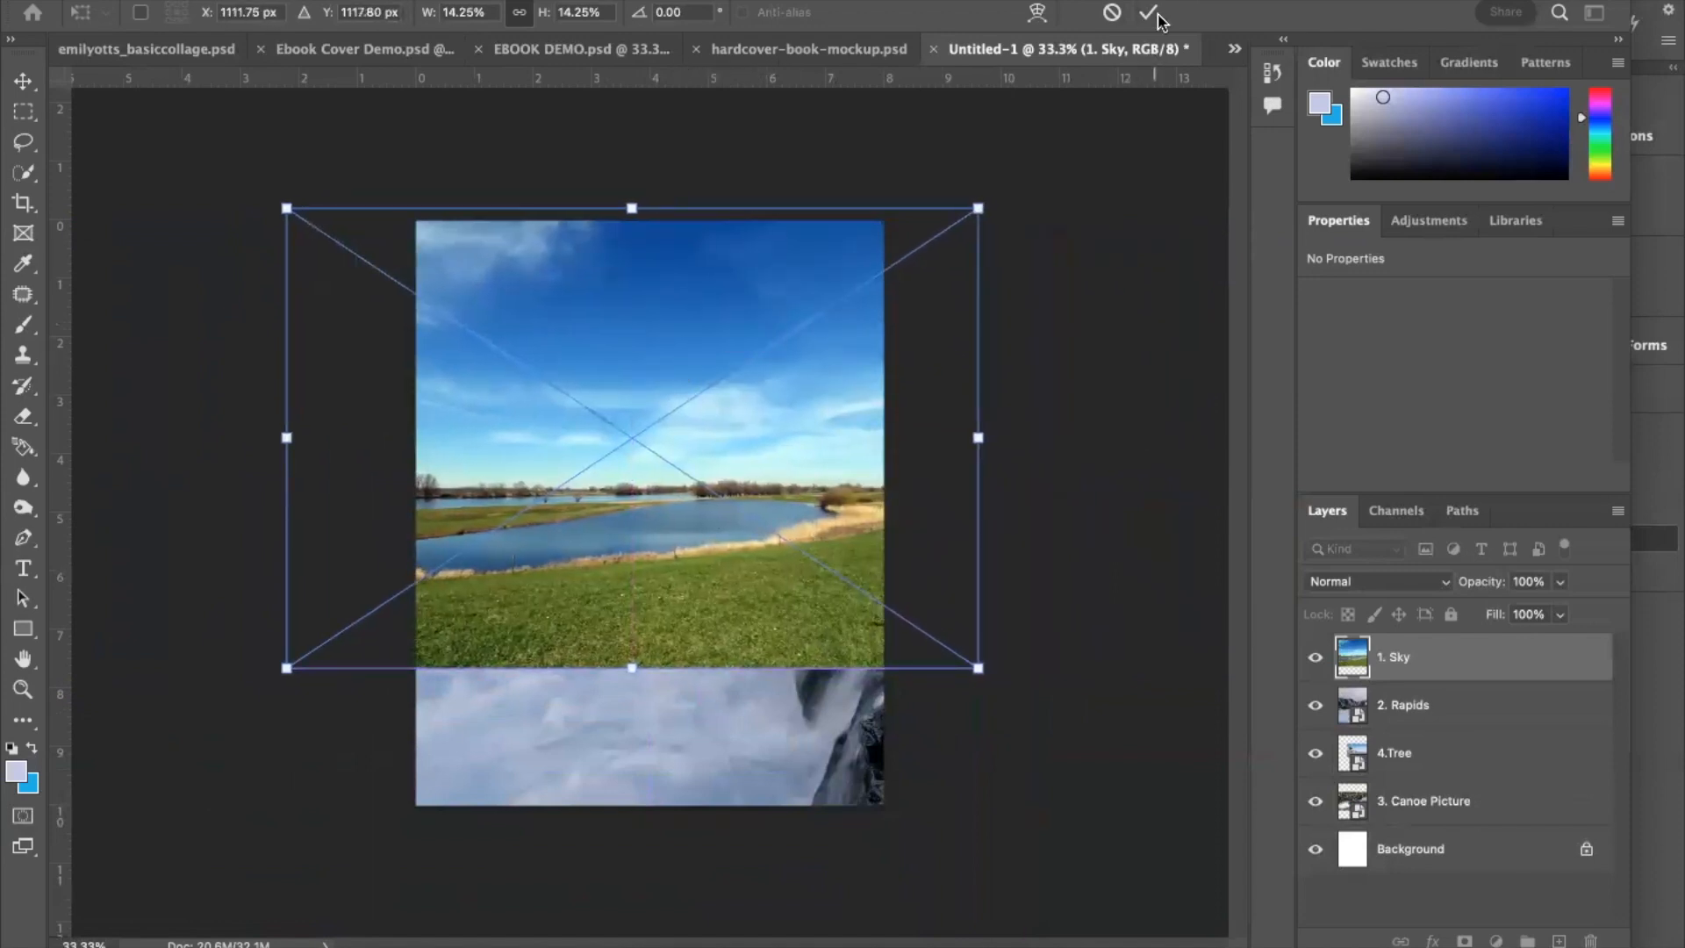
click(1149, 12)
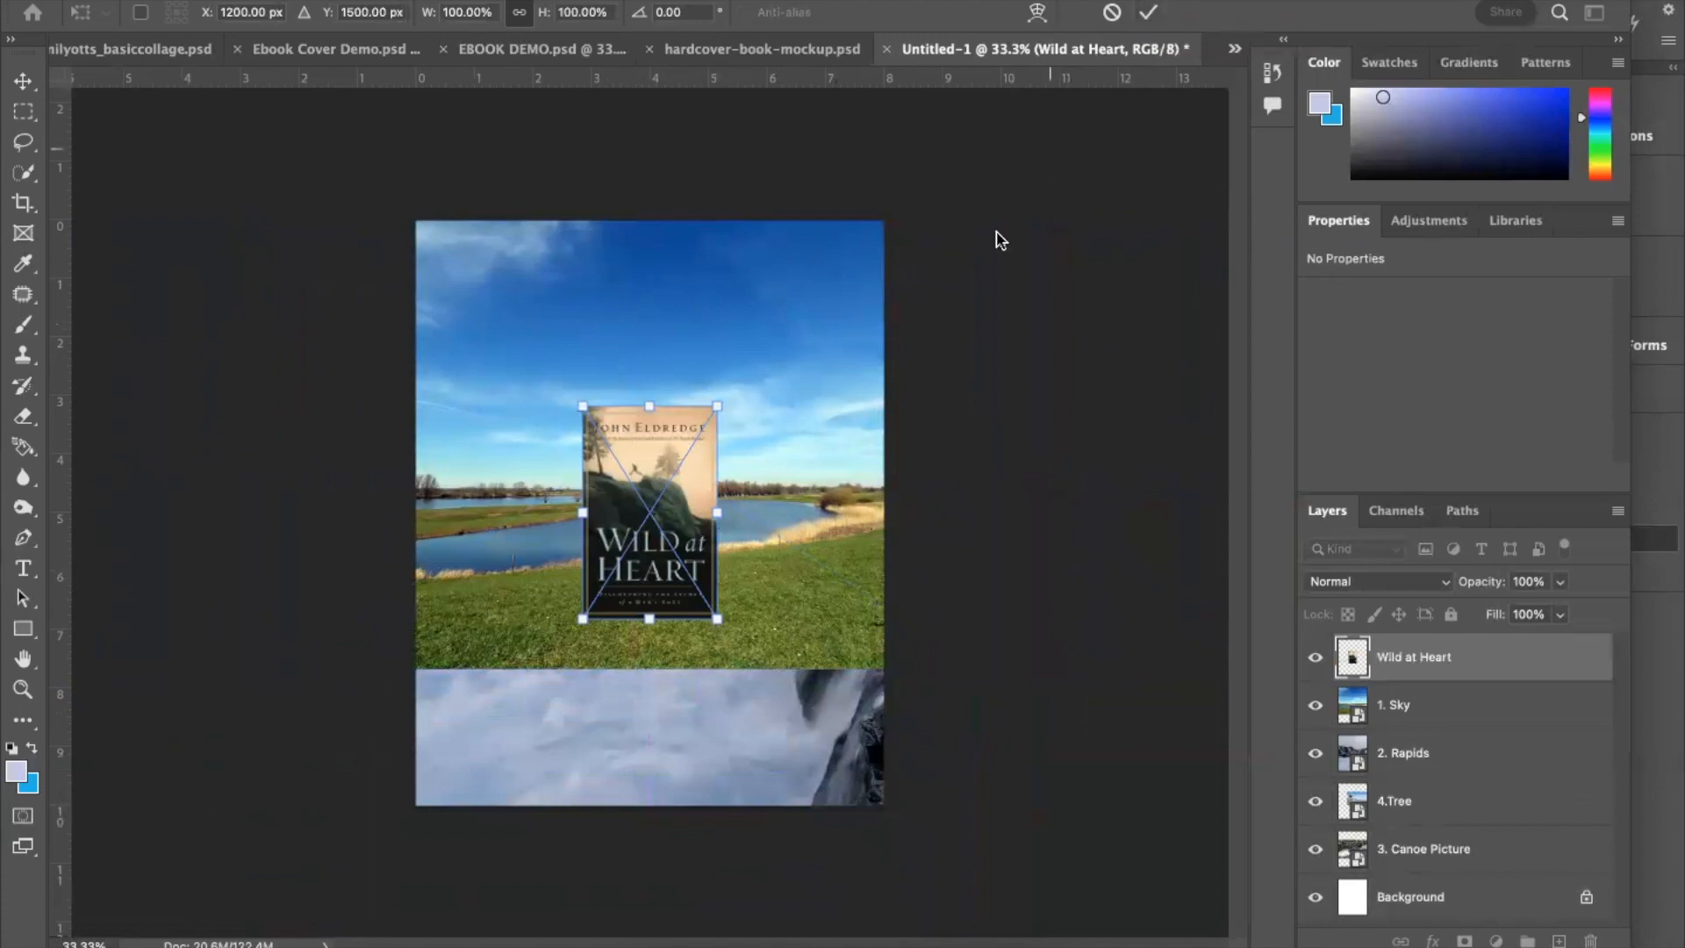
Step: Enlarge the Wild at Heart cover to about 5.3 x 8.4 in and place it near the middle of the canvas
drag(712, 399, 891, 124)
drag(737, 441, 649, 574)
click(1148, 12)
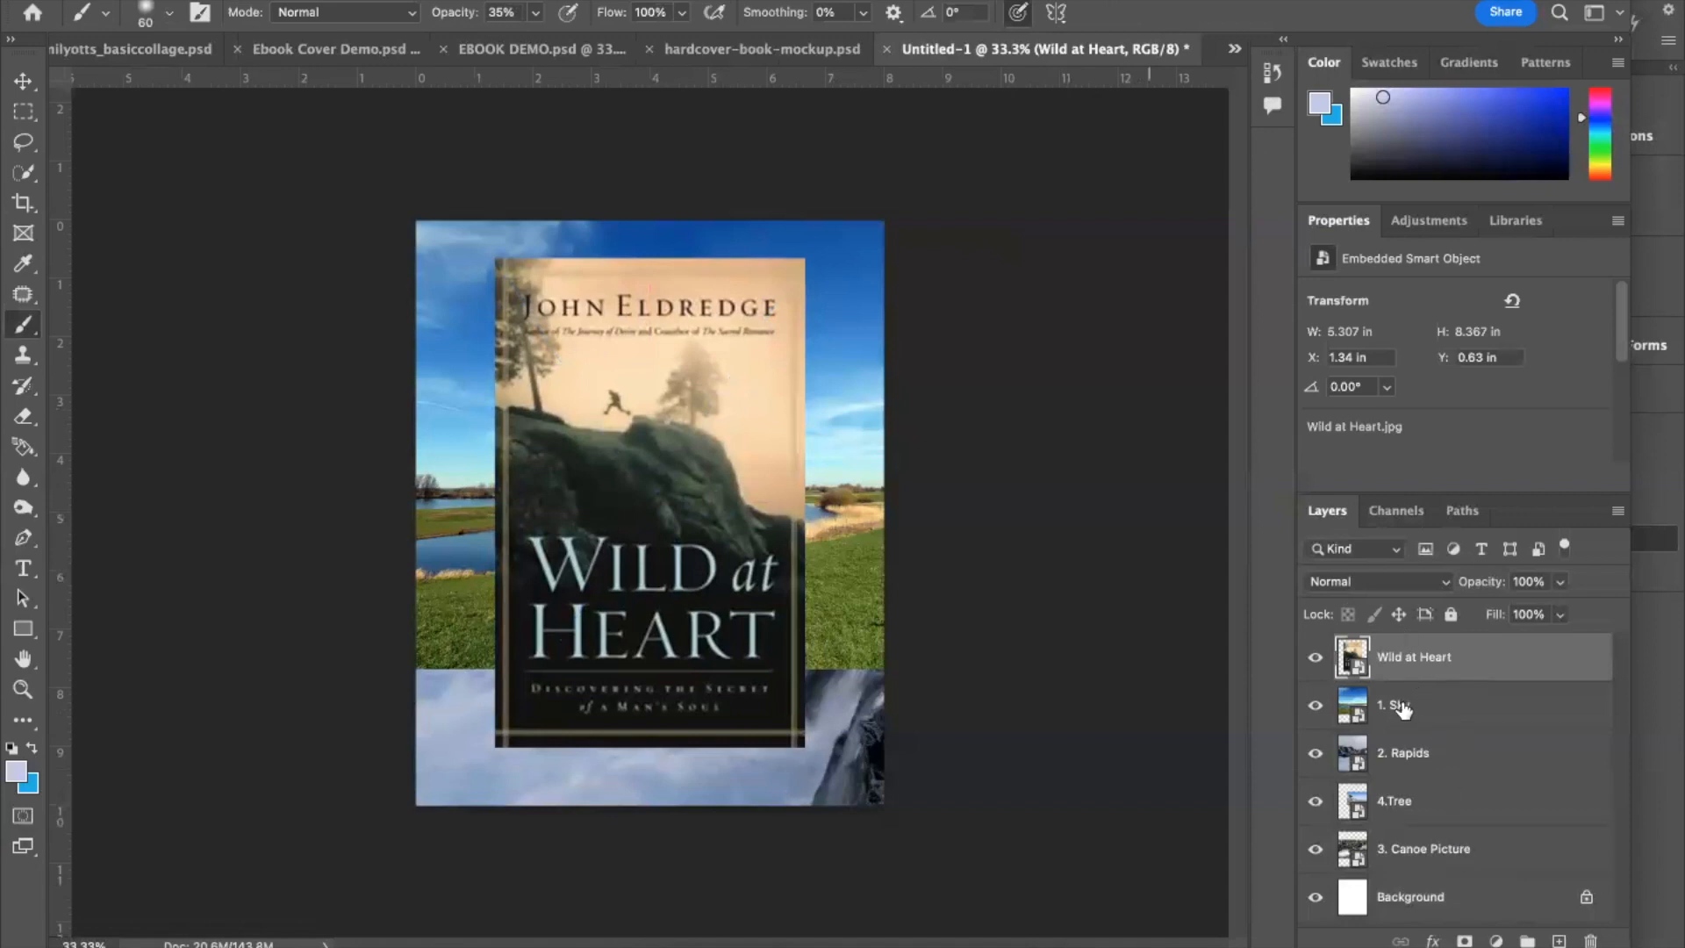
Step: Reorder the layers so 1. Sky sits directly above Background and 2. Rapids directly above 1. Sky
drag(1405, 708, 1401, 873)
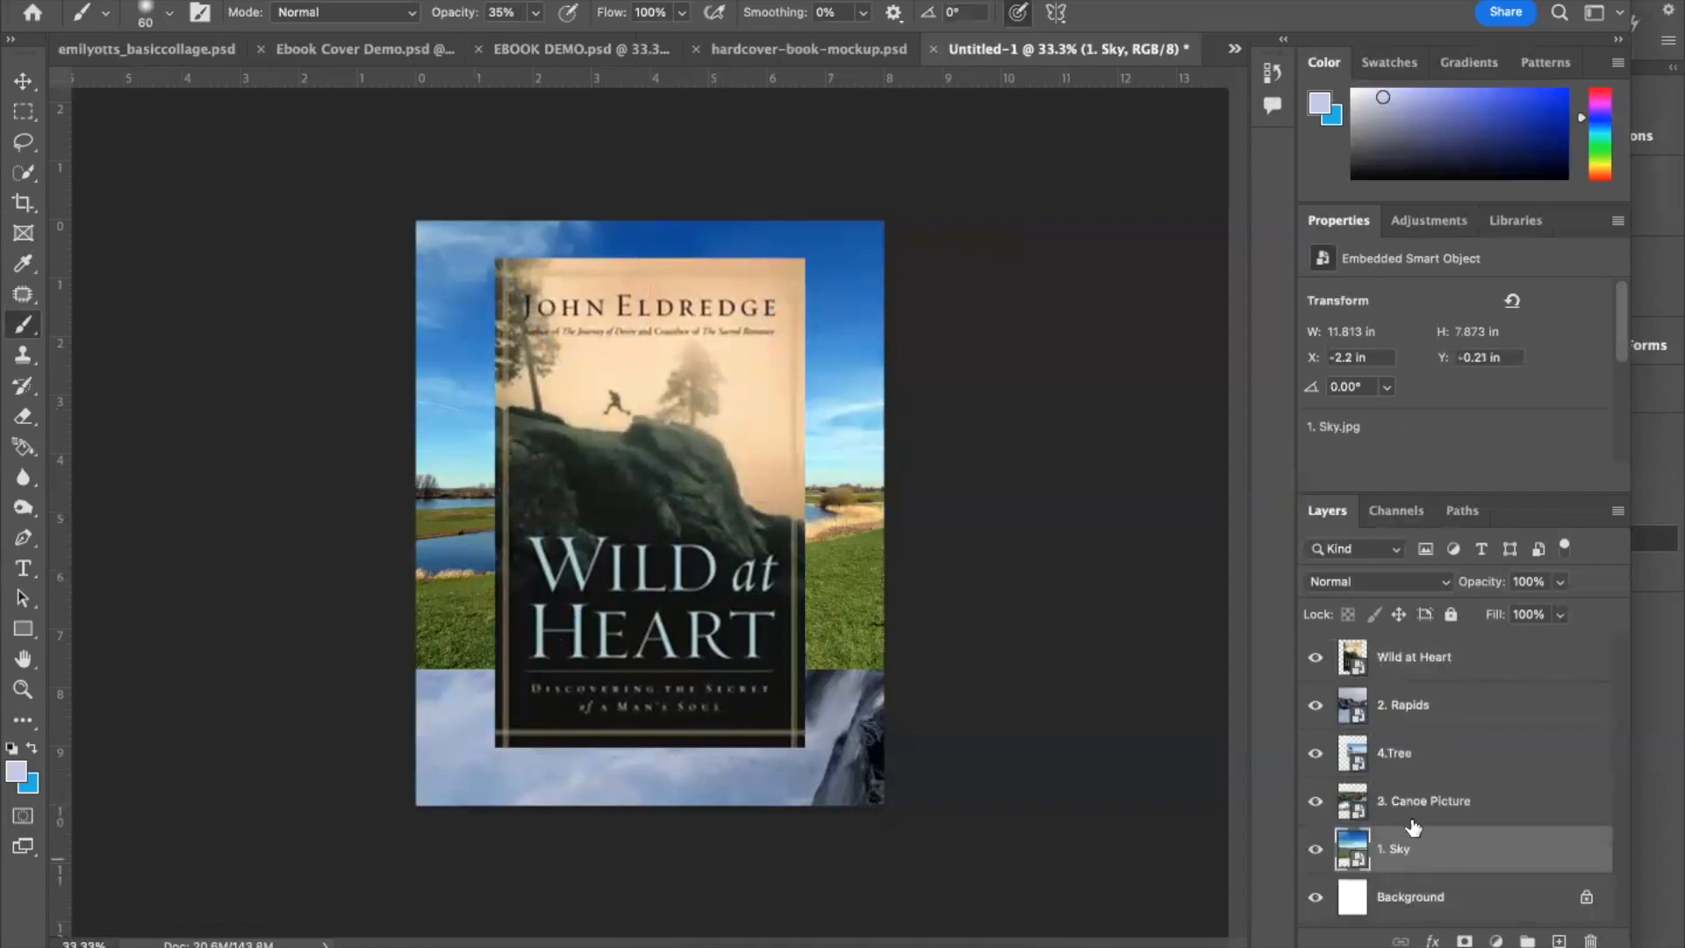
drag(1405, 705, 1401, 829)
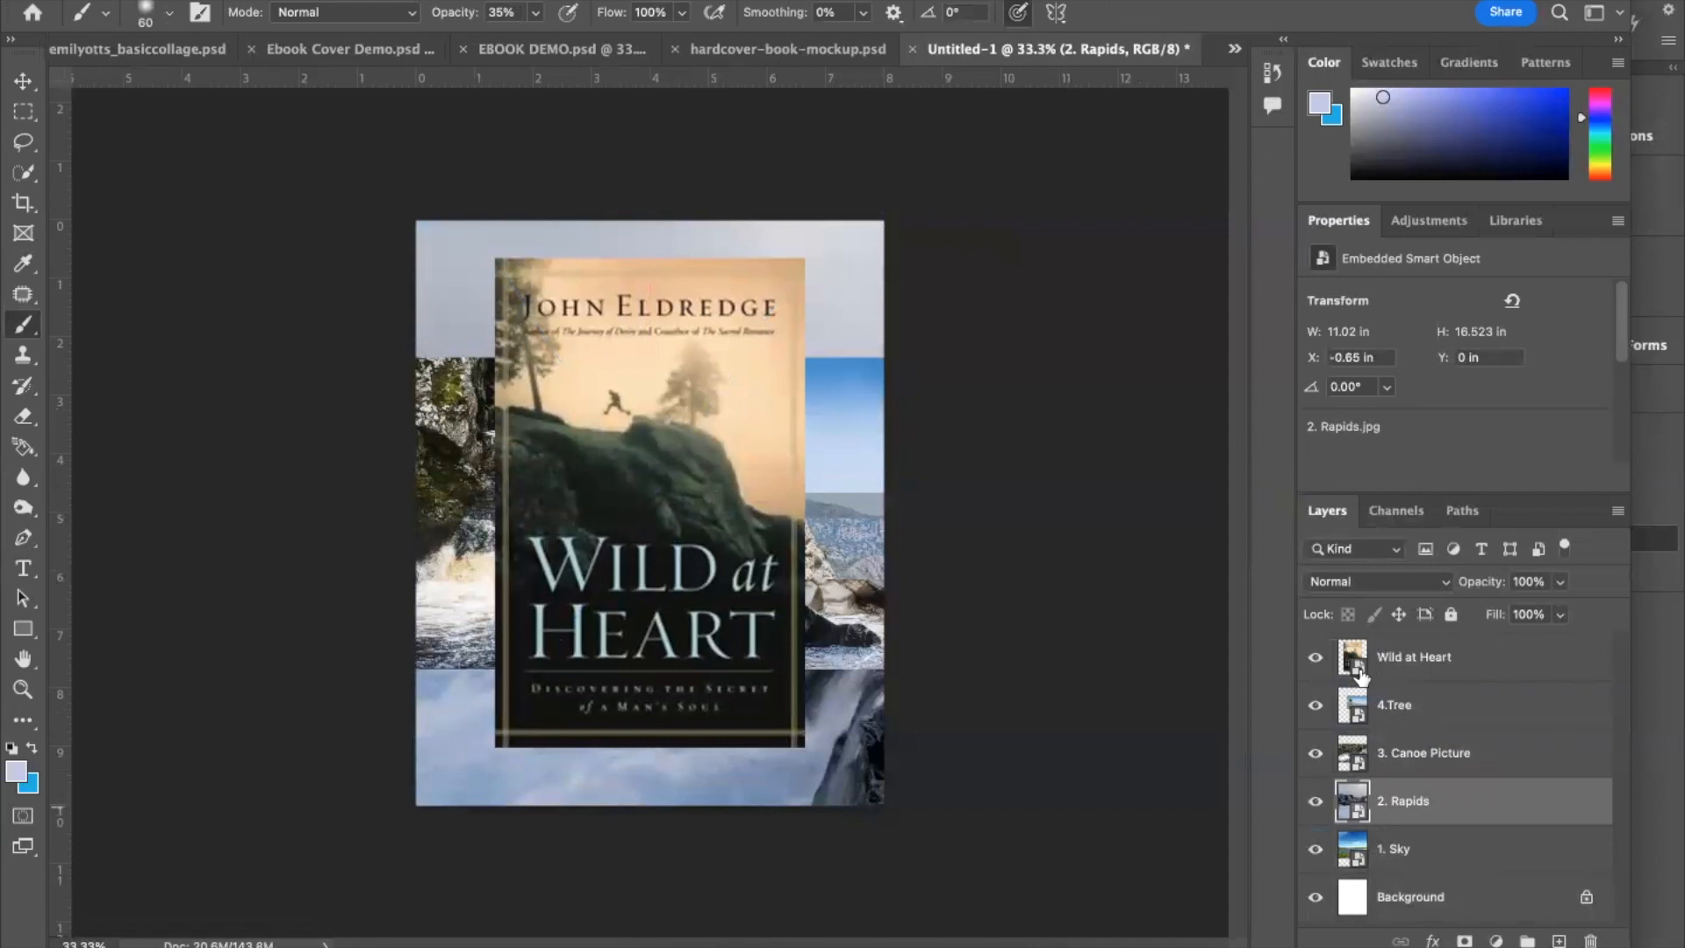
Step: Duplicate all five image layers, from 1. Sky to Wild at Heart, and put the copies in a group
click(1382, 849)
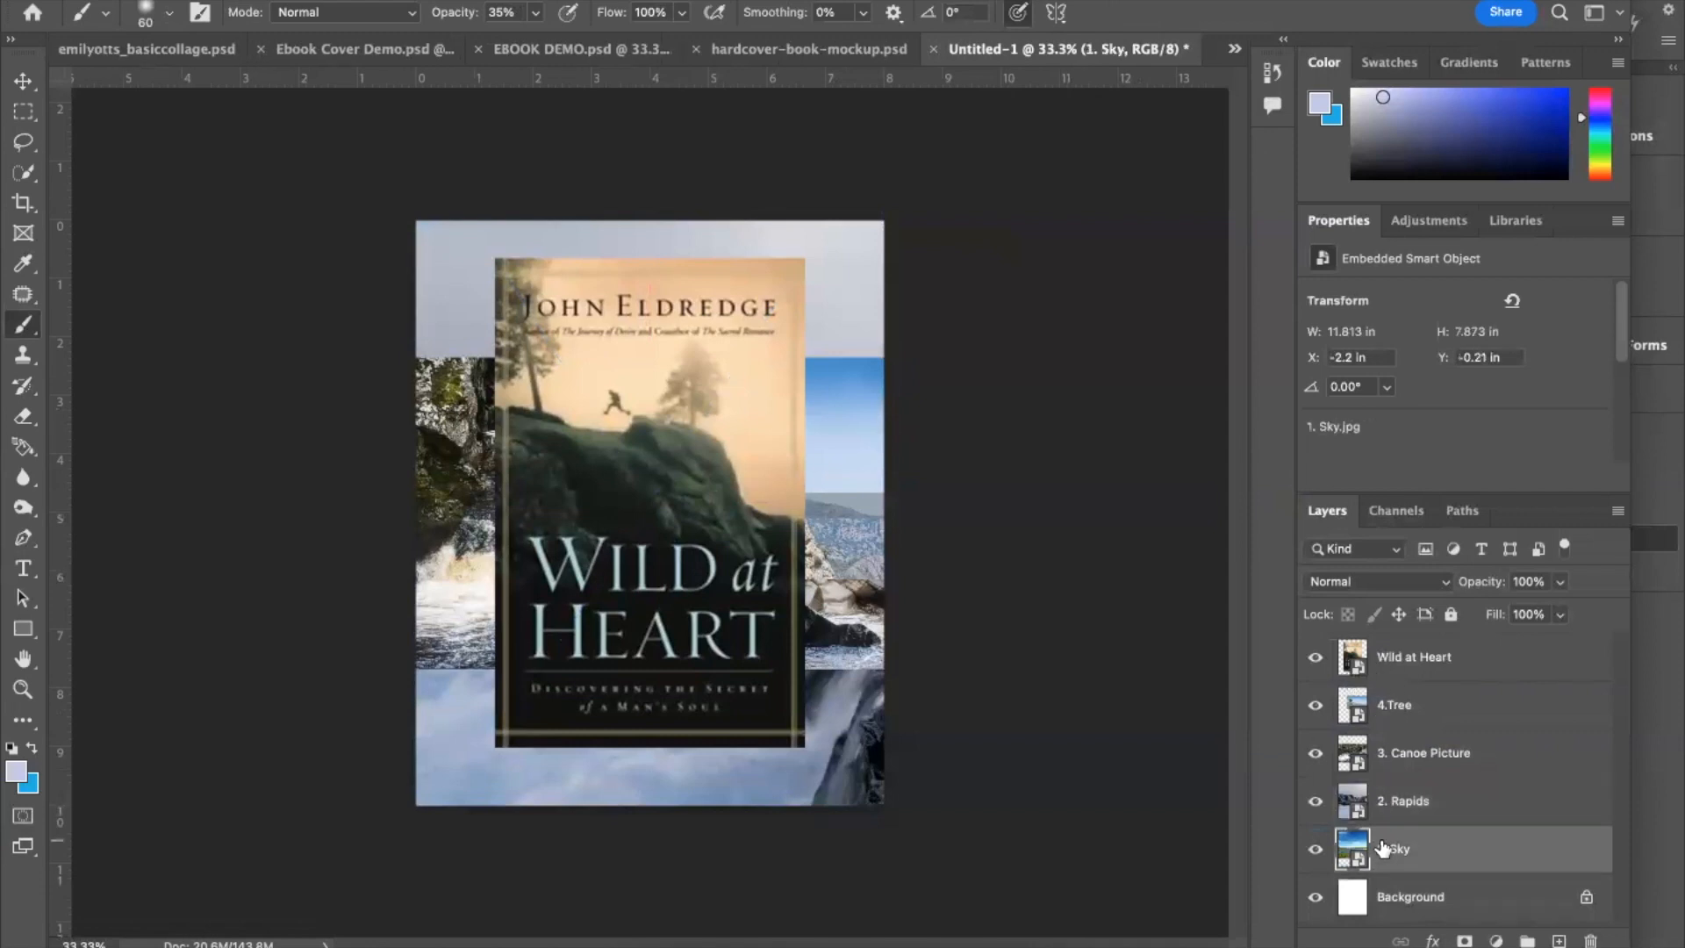
shift+click(1397, 659)
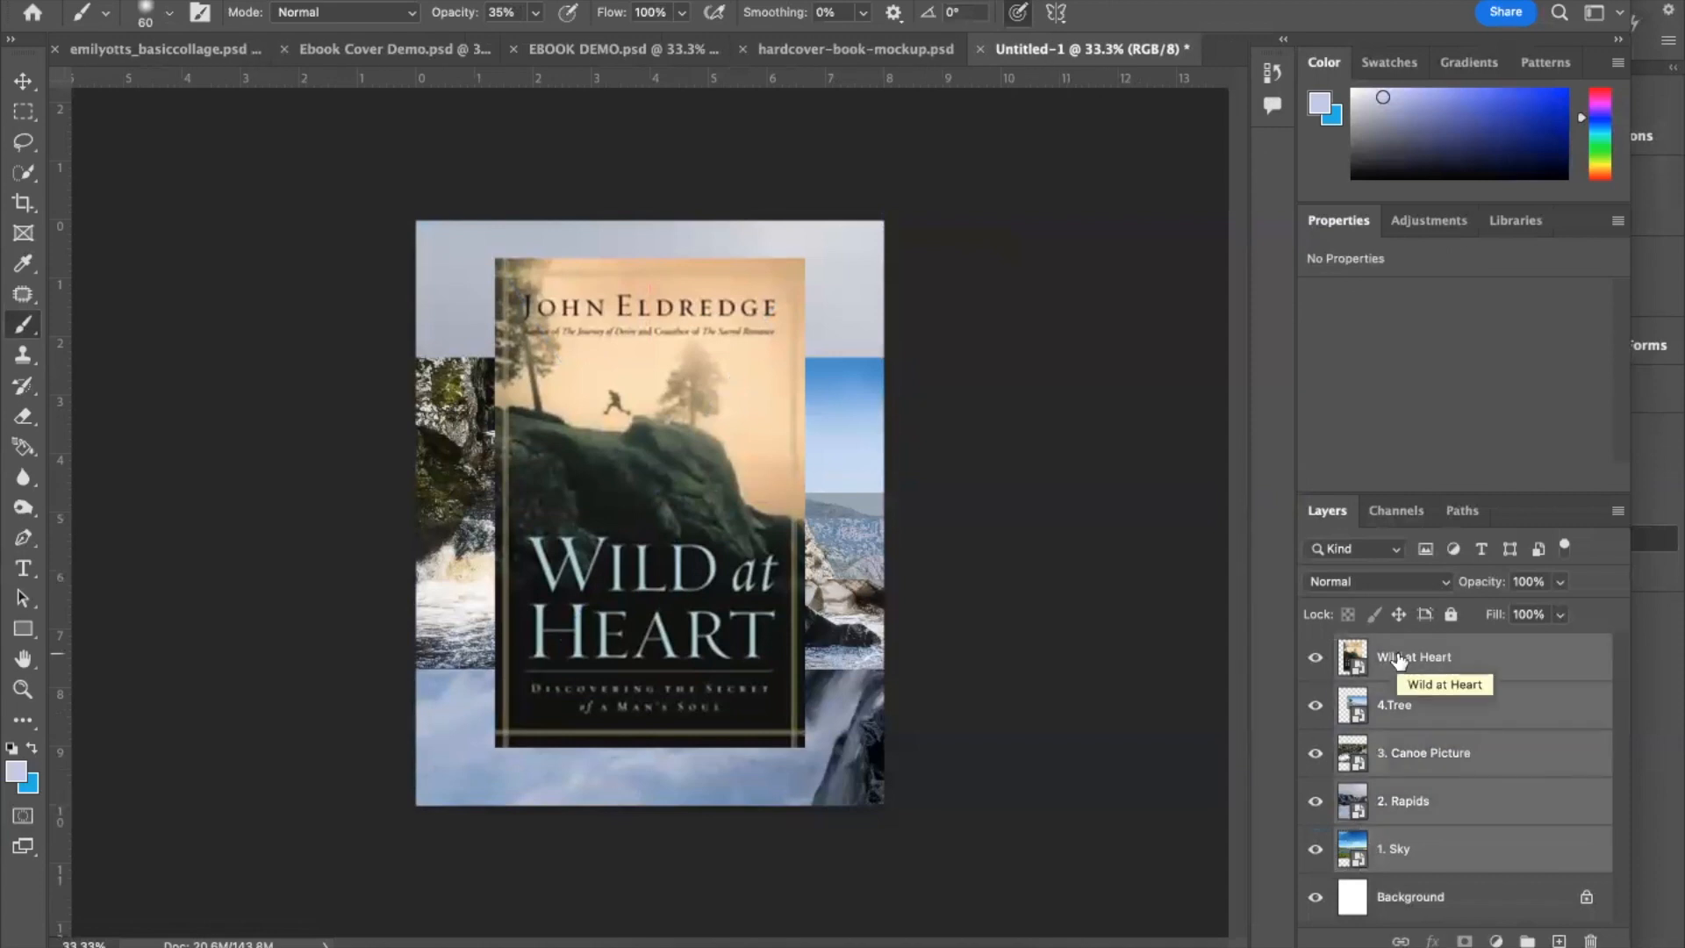
key(super+j)
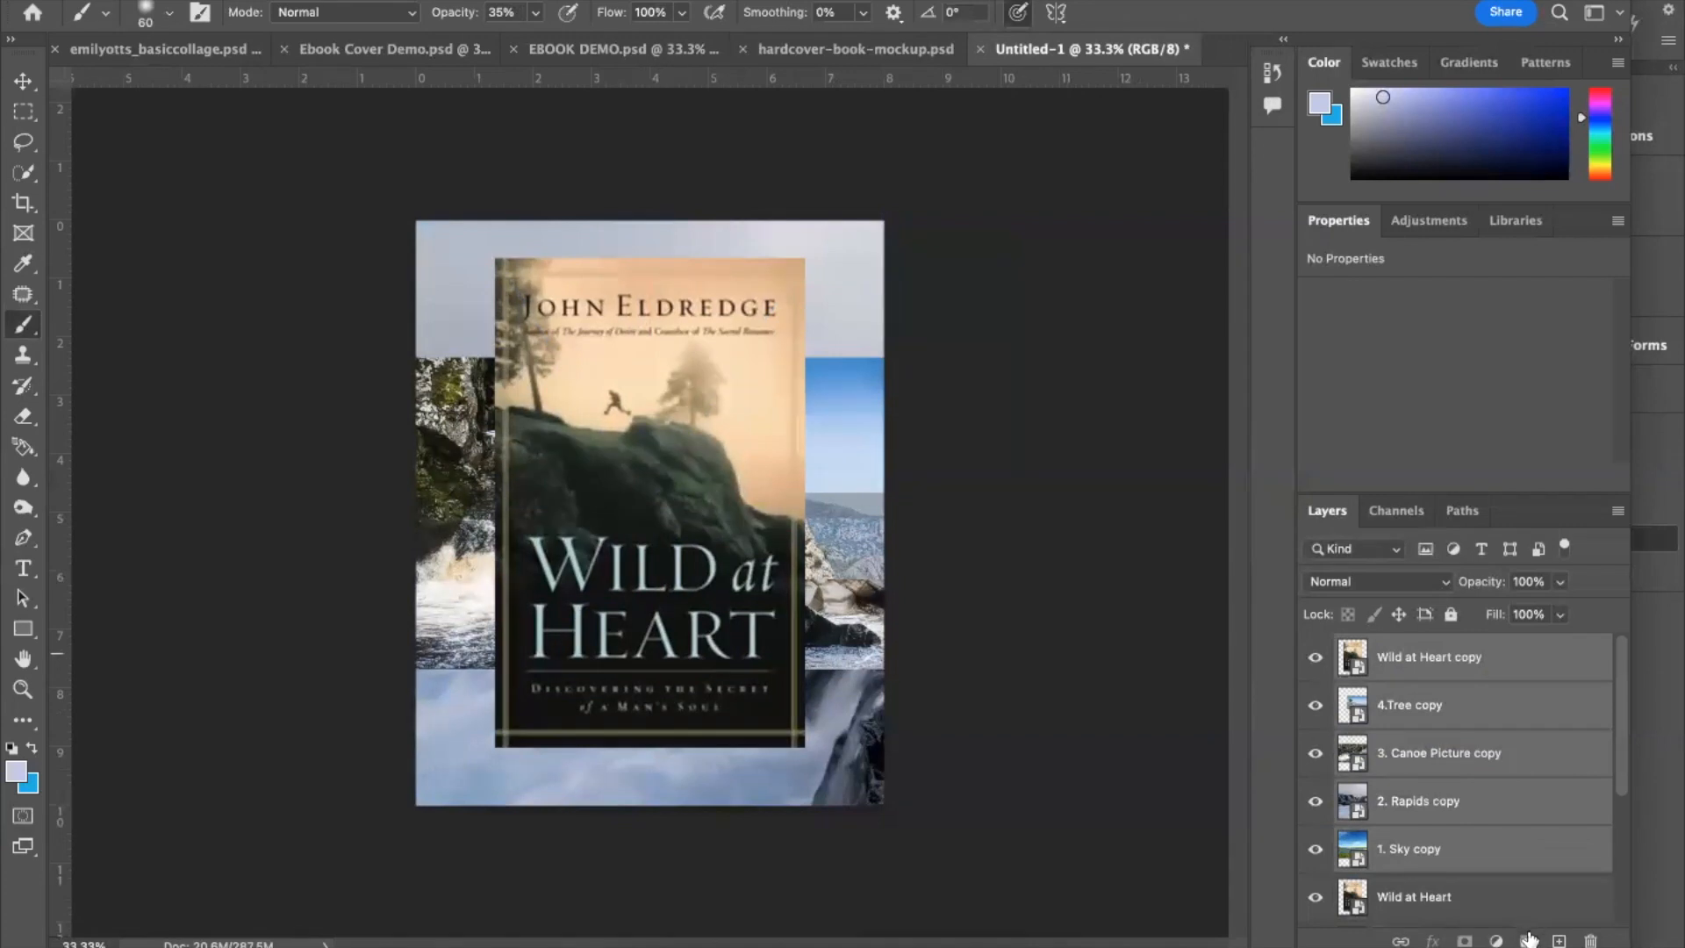
click(1527, 941)
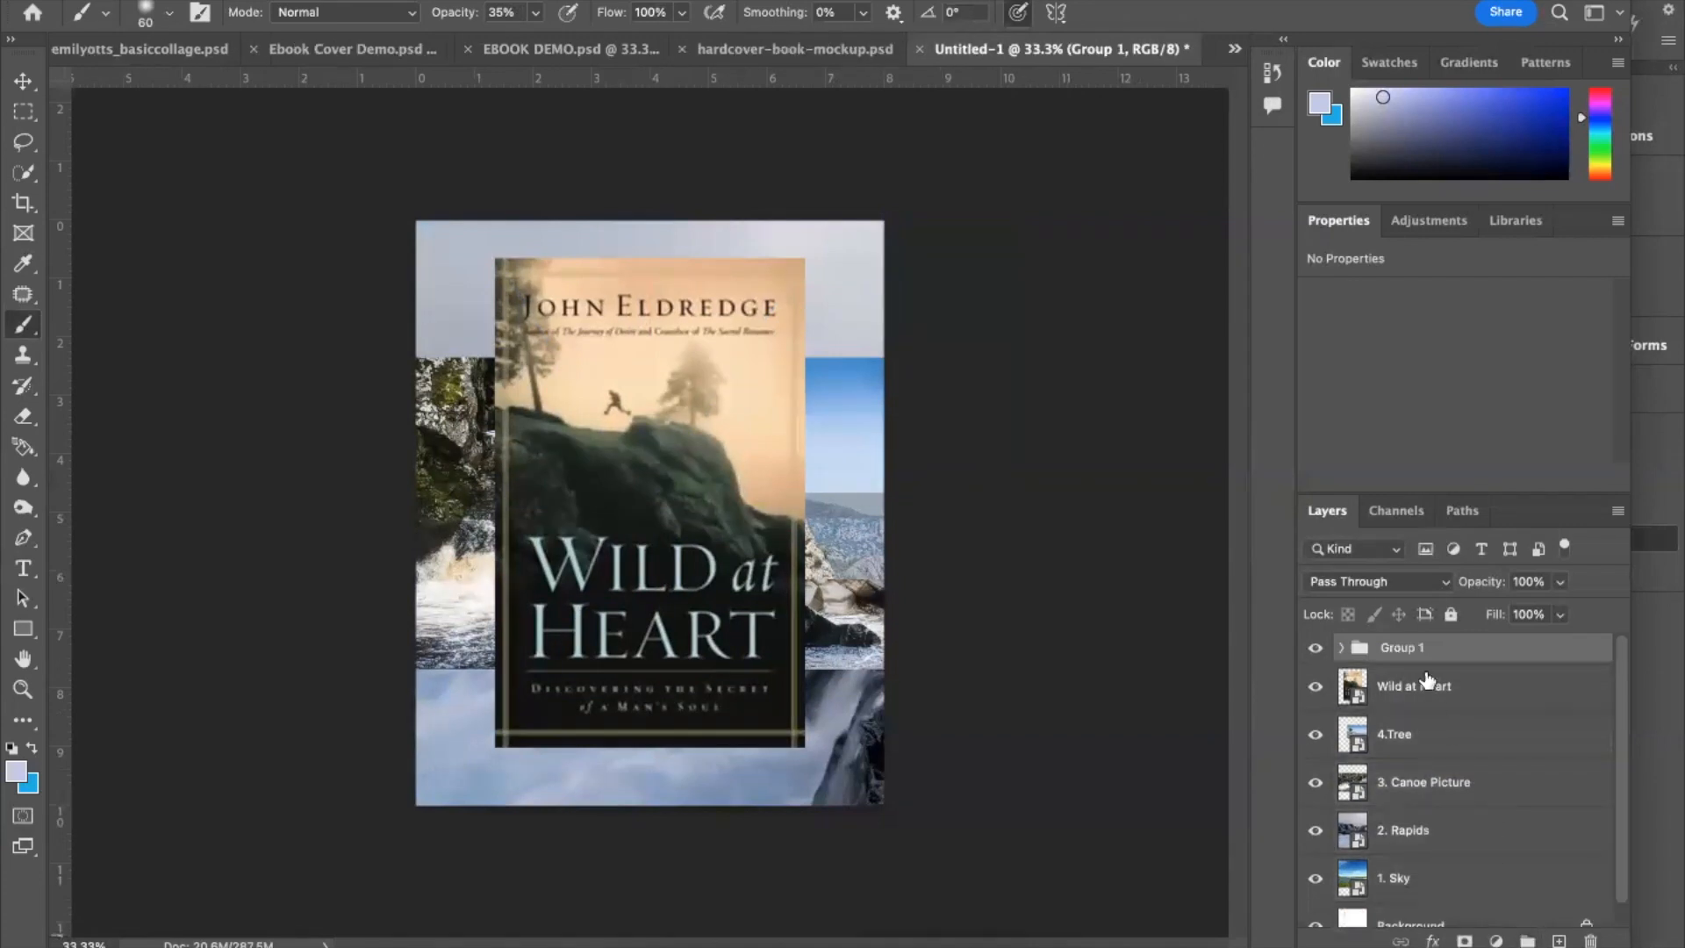
Step: Rename the group of copied layers as ORIGINAL PHOTOS
double_click(1404, 647)
text(C)
text(RIGIG)
text(AL)
text( PHOTOS)
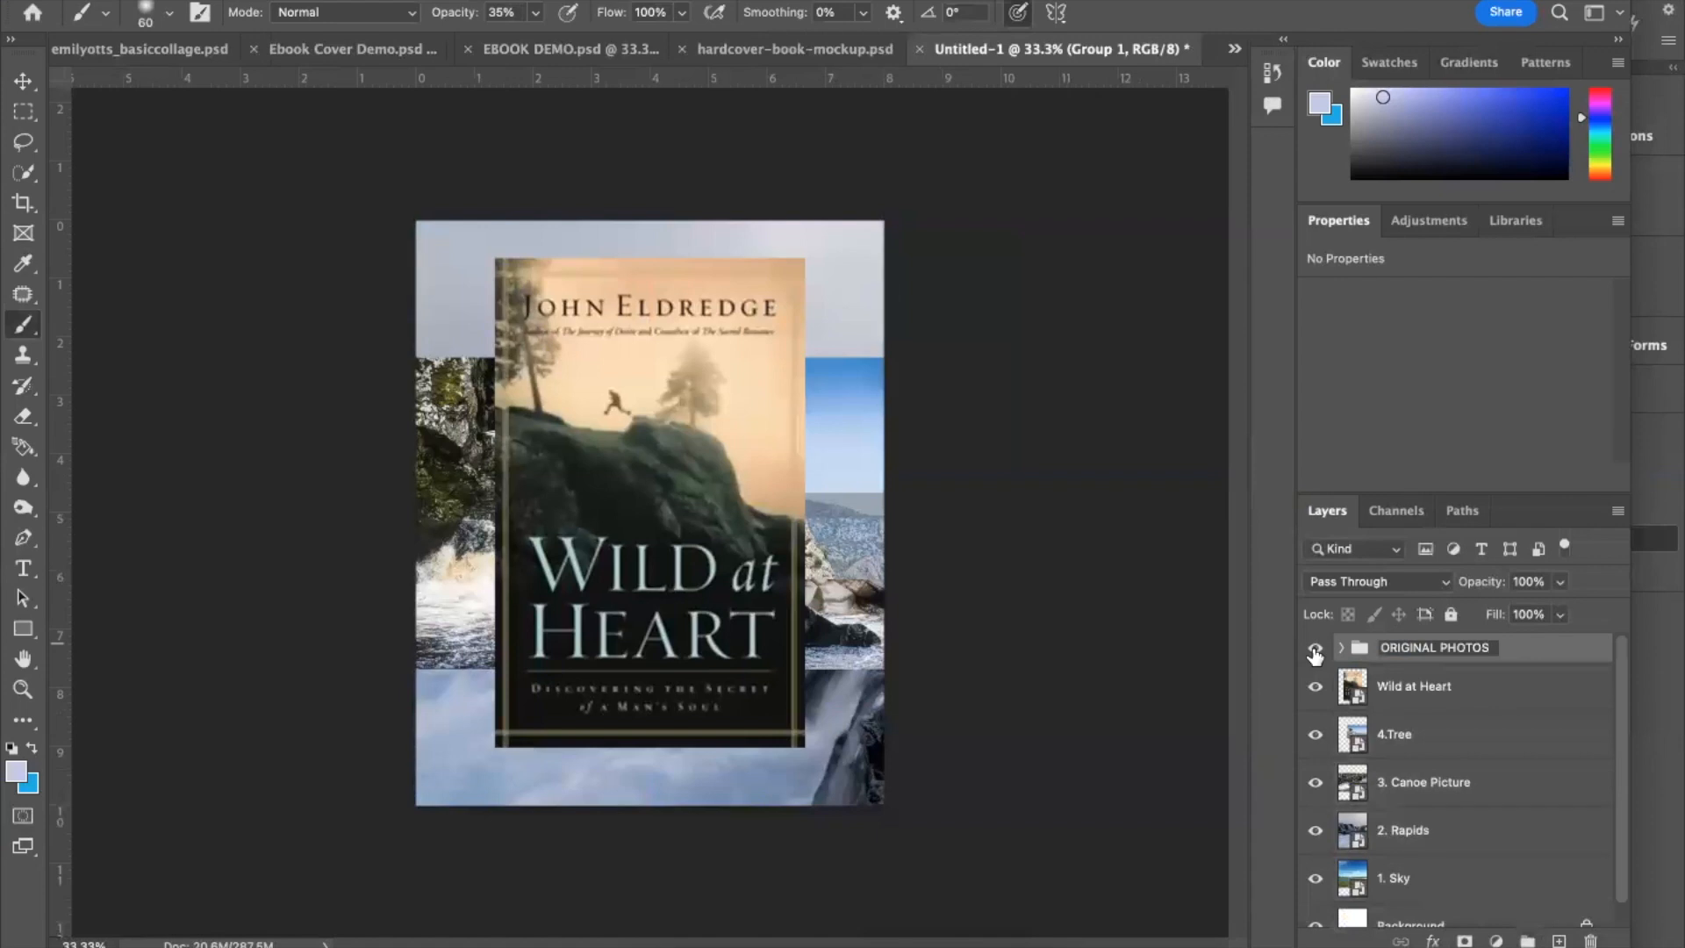
key(Return)
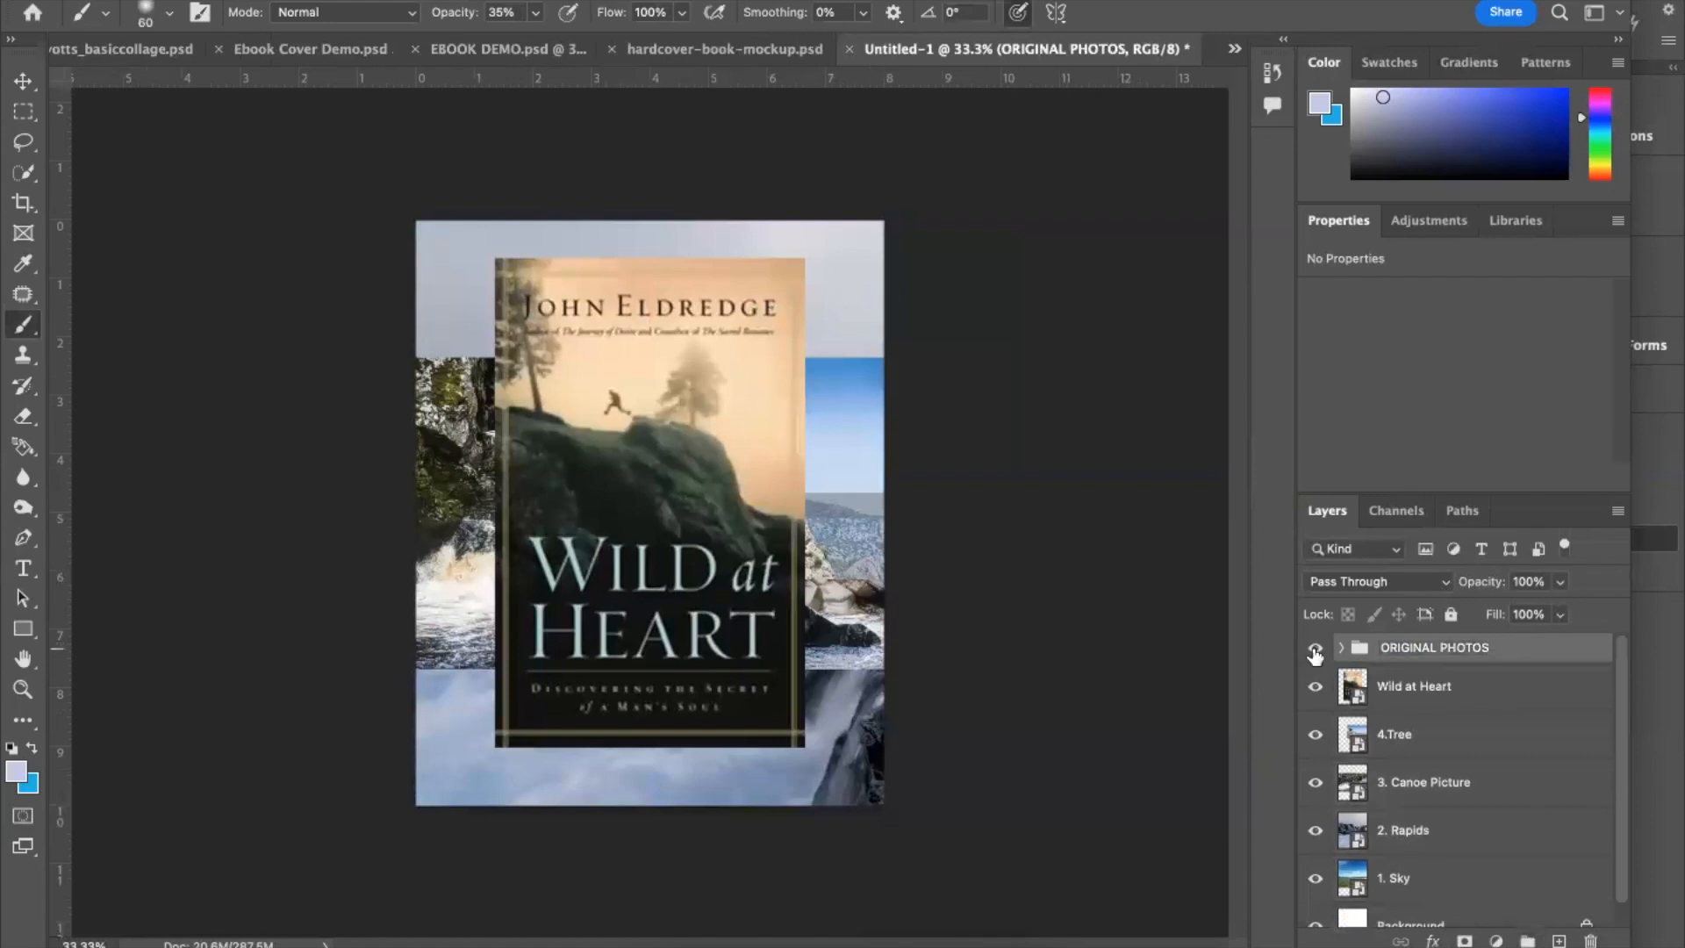
Step: Hide the ORIGINAL PHOTOS group, move it between 1. Sky and Background, and lock it
click(1315, 651)
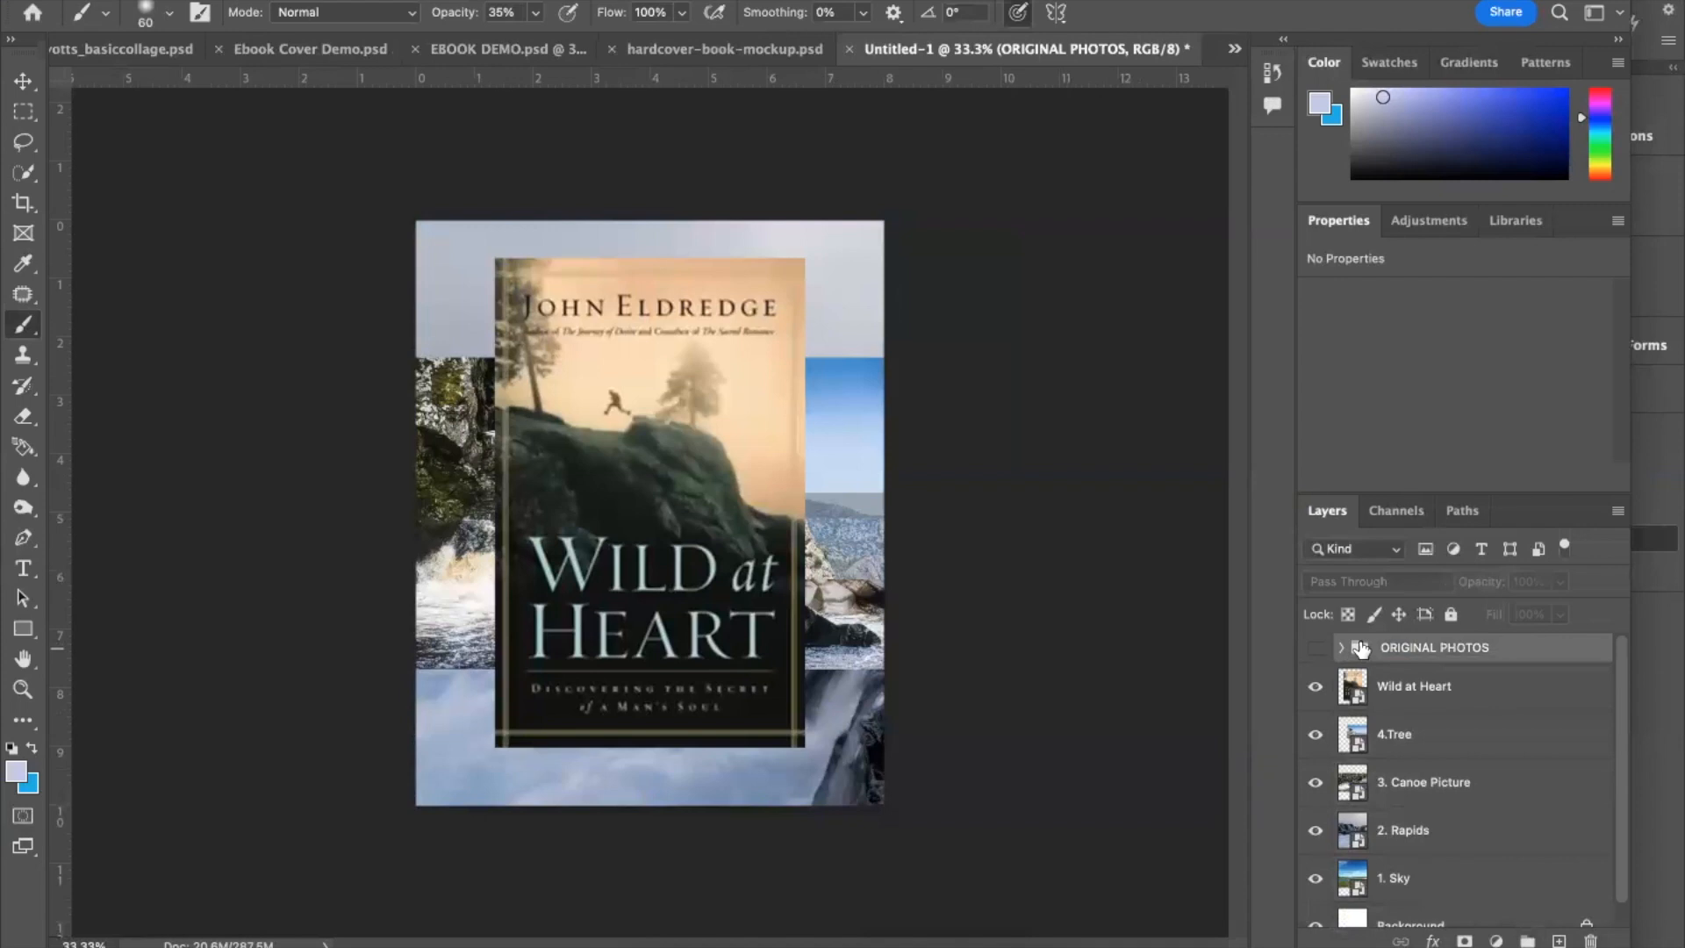
drag(1361, 649, 1349, 888)
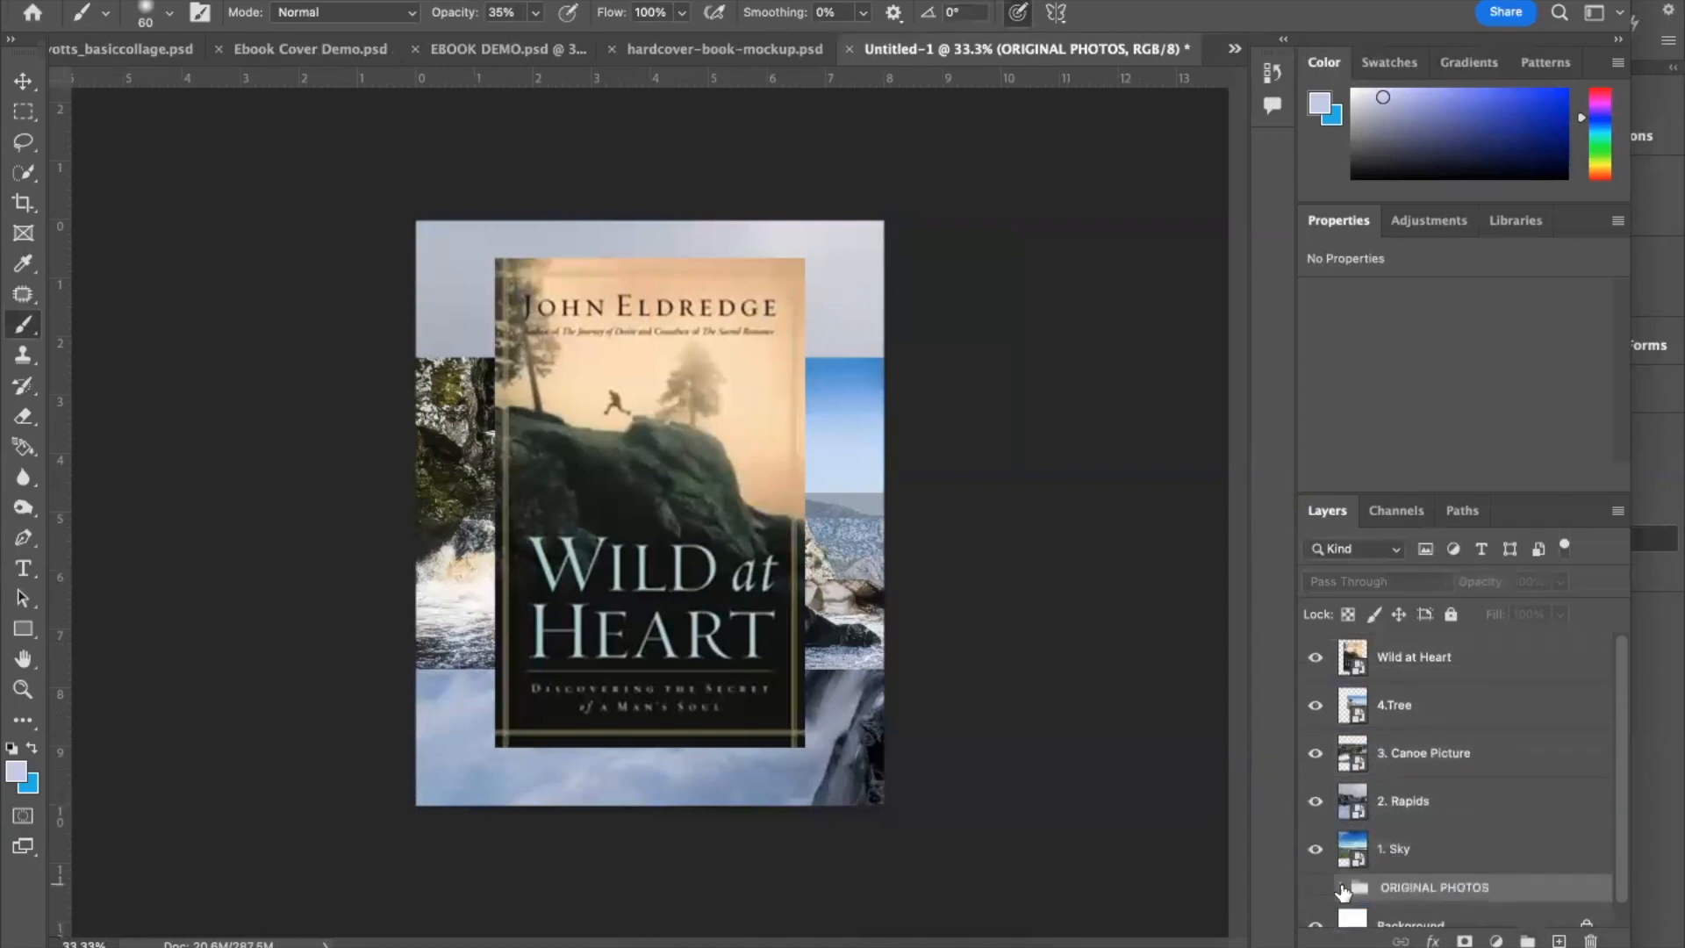
scroll(1408, 868, down, 1)
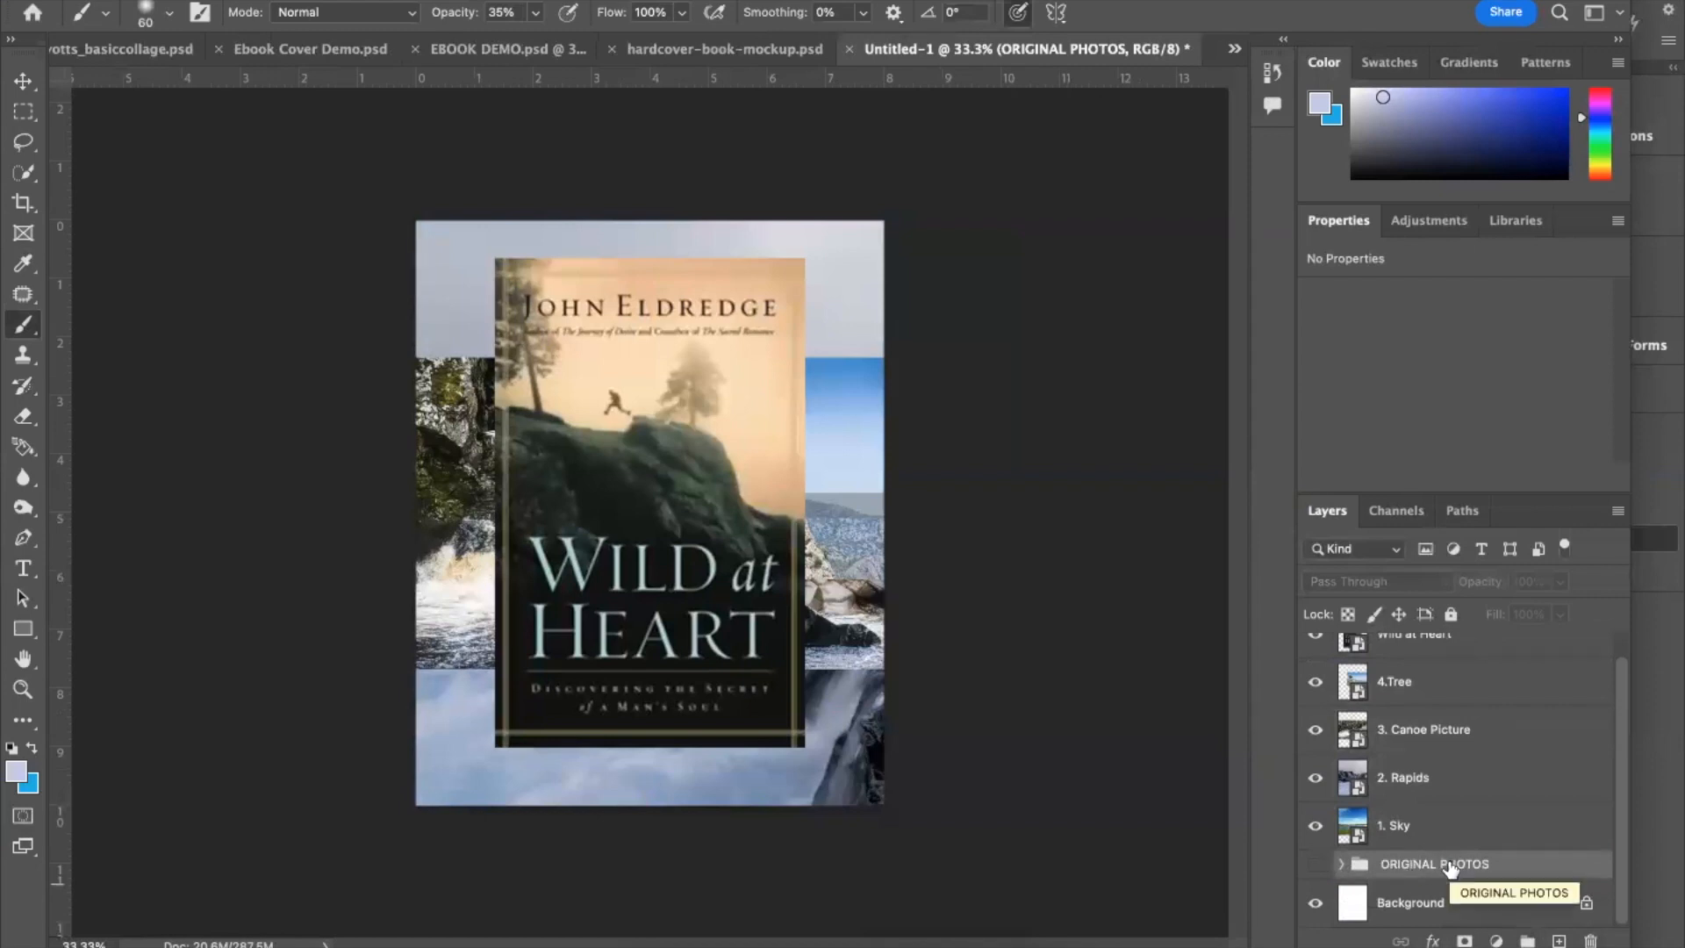
click(1451, 614)
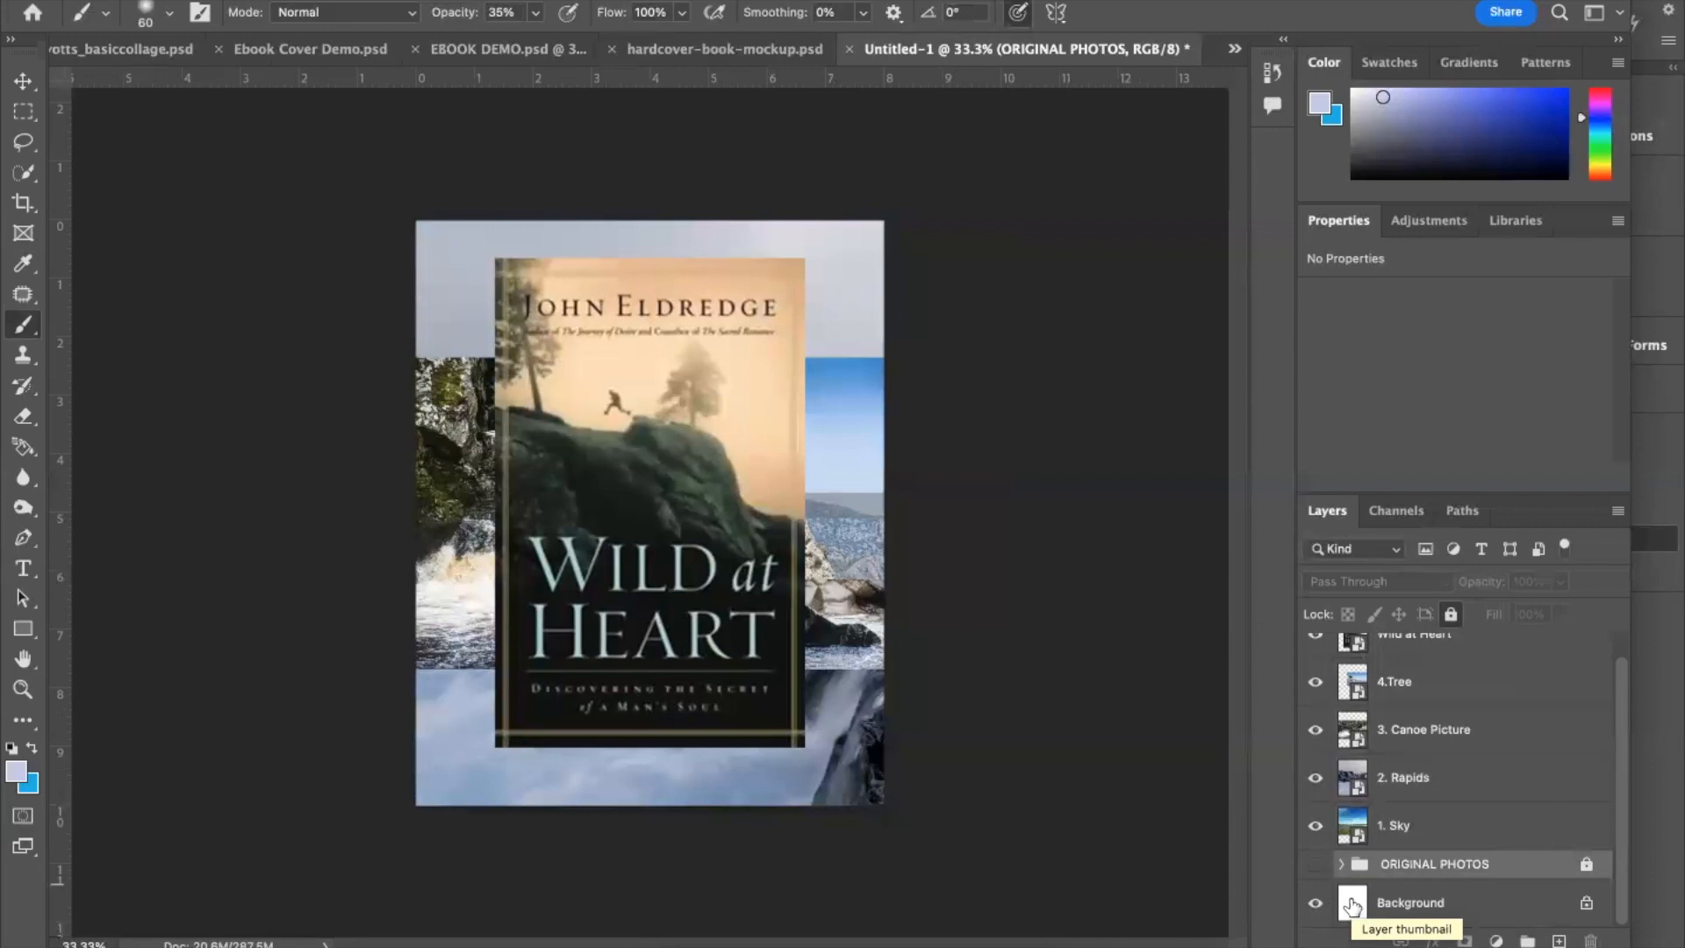
Step: Hide and delete the Wild at Heart layer outside the ORIGINAL PHOTOS group
scroll(1351, 904, up, 1)
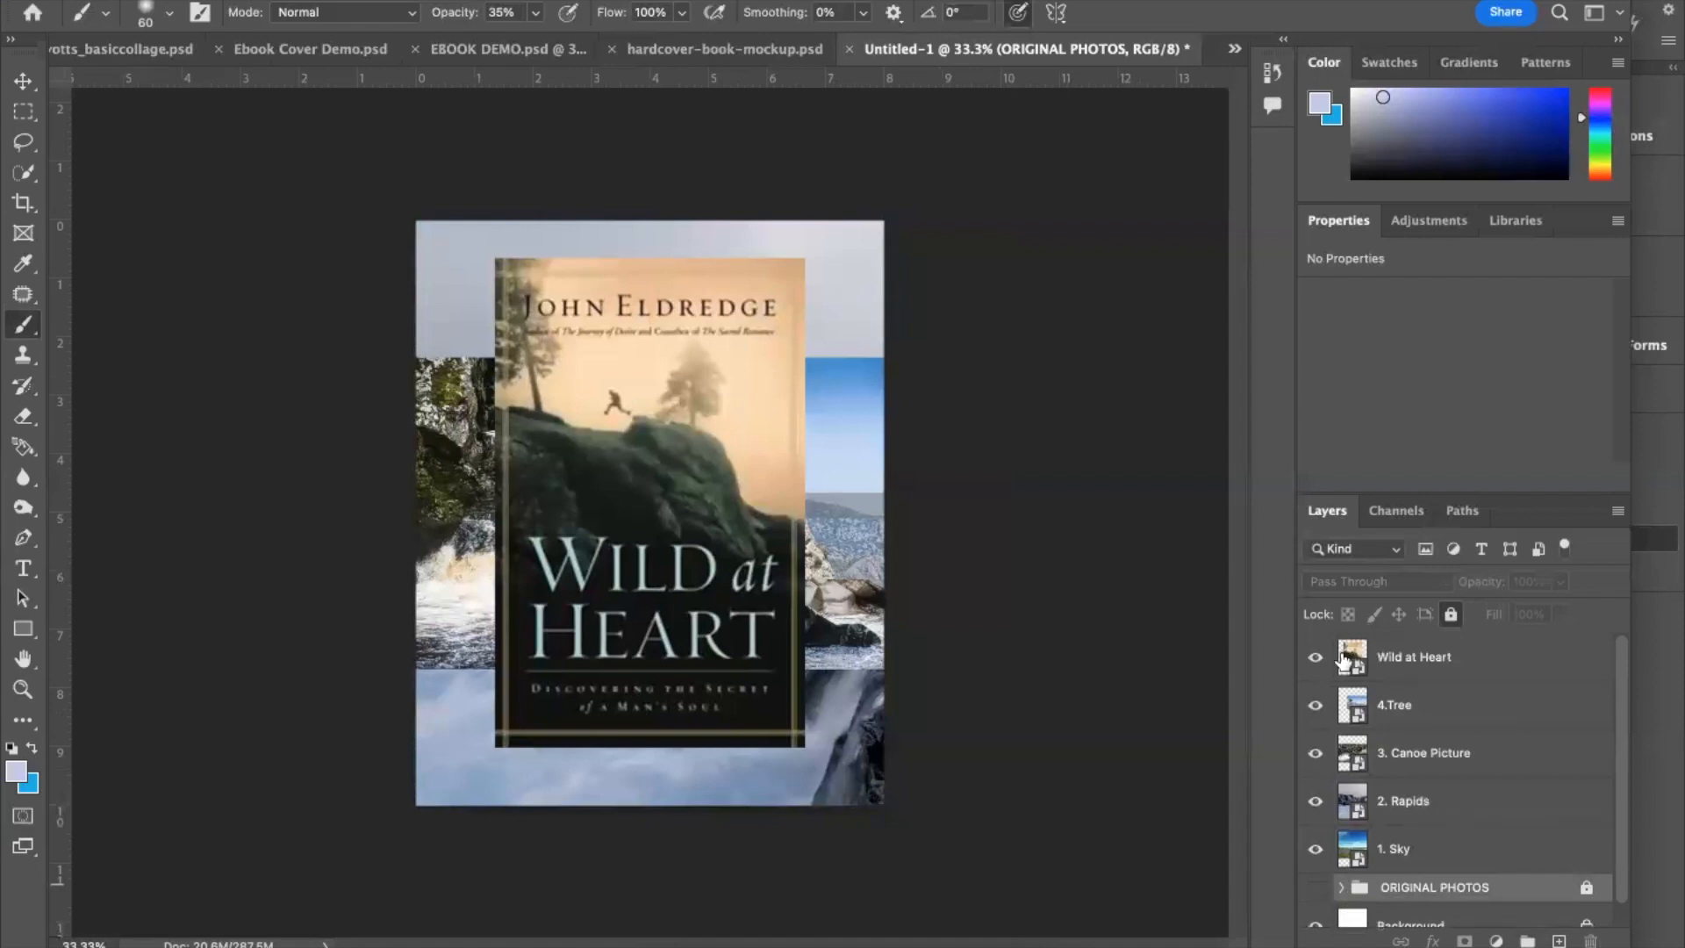
click(1316, 658)
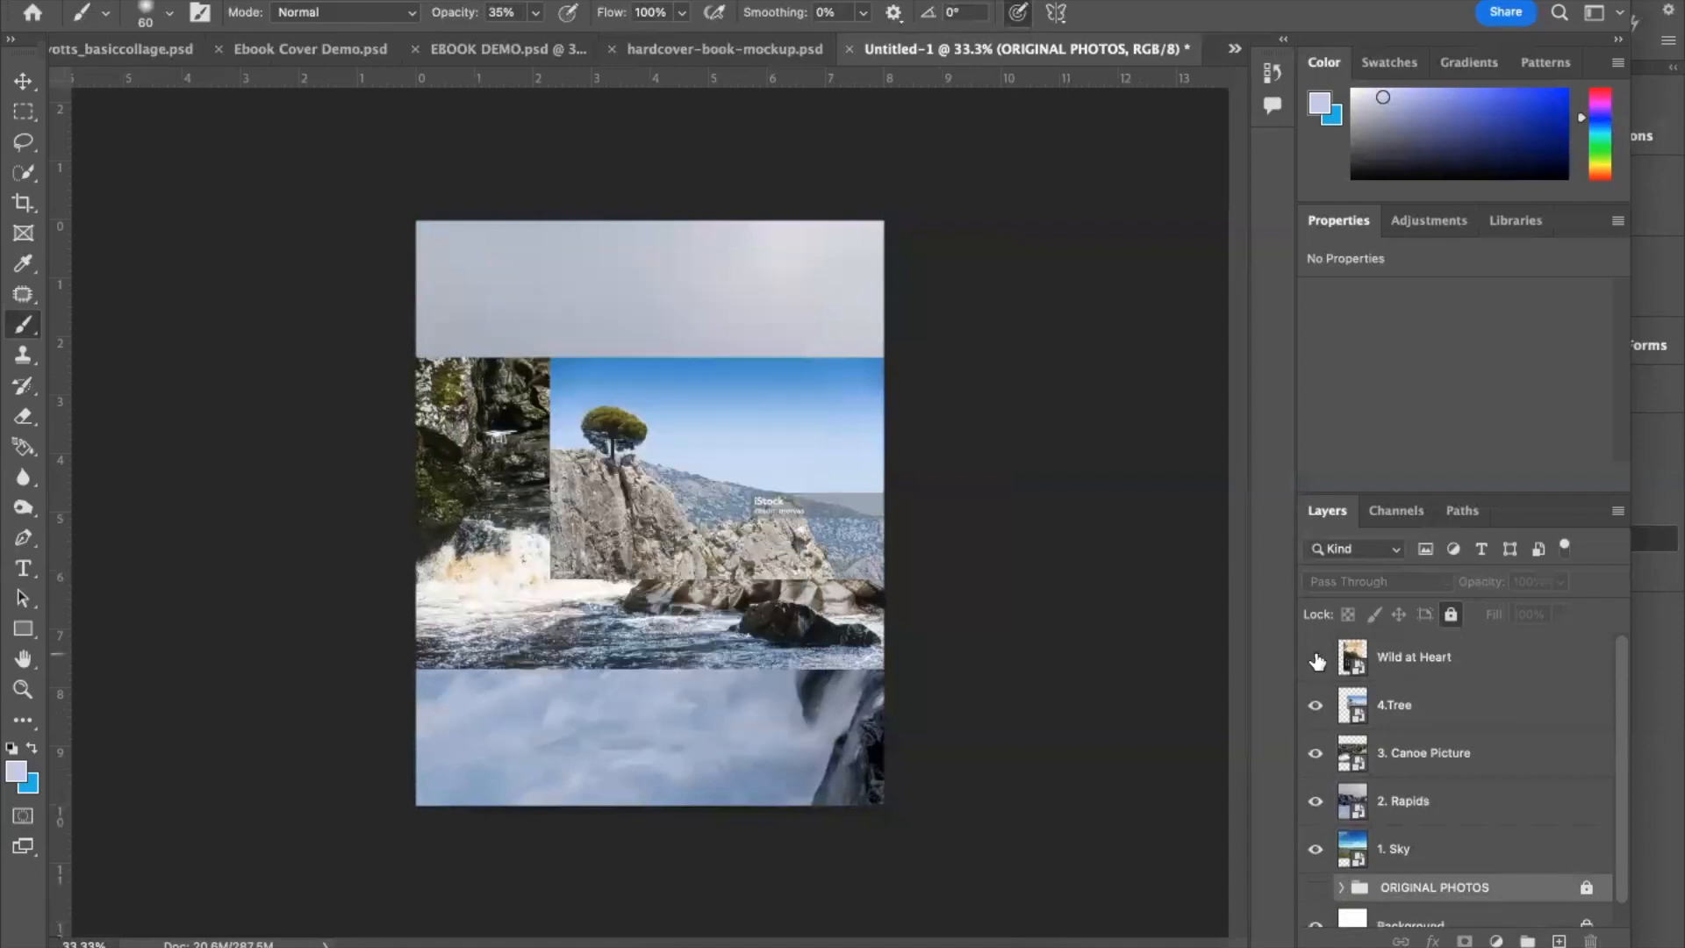
click(1364, 656)
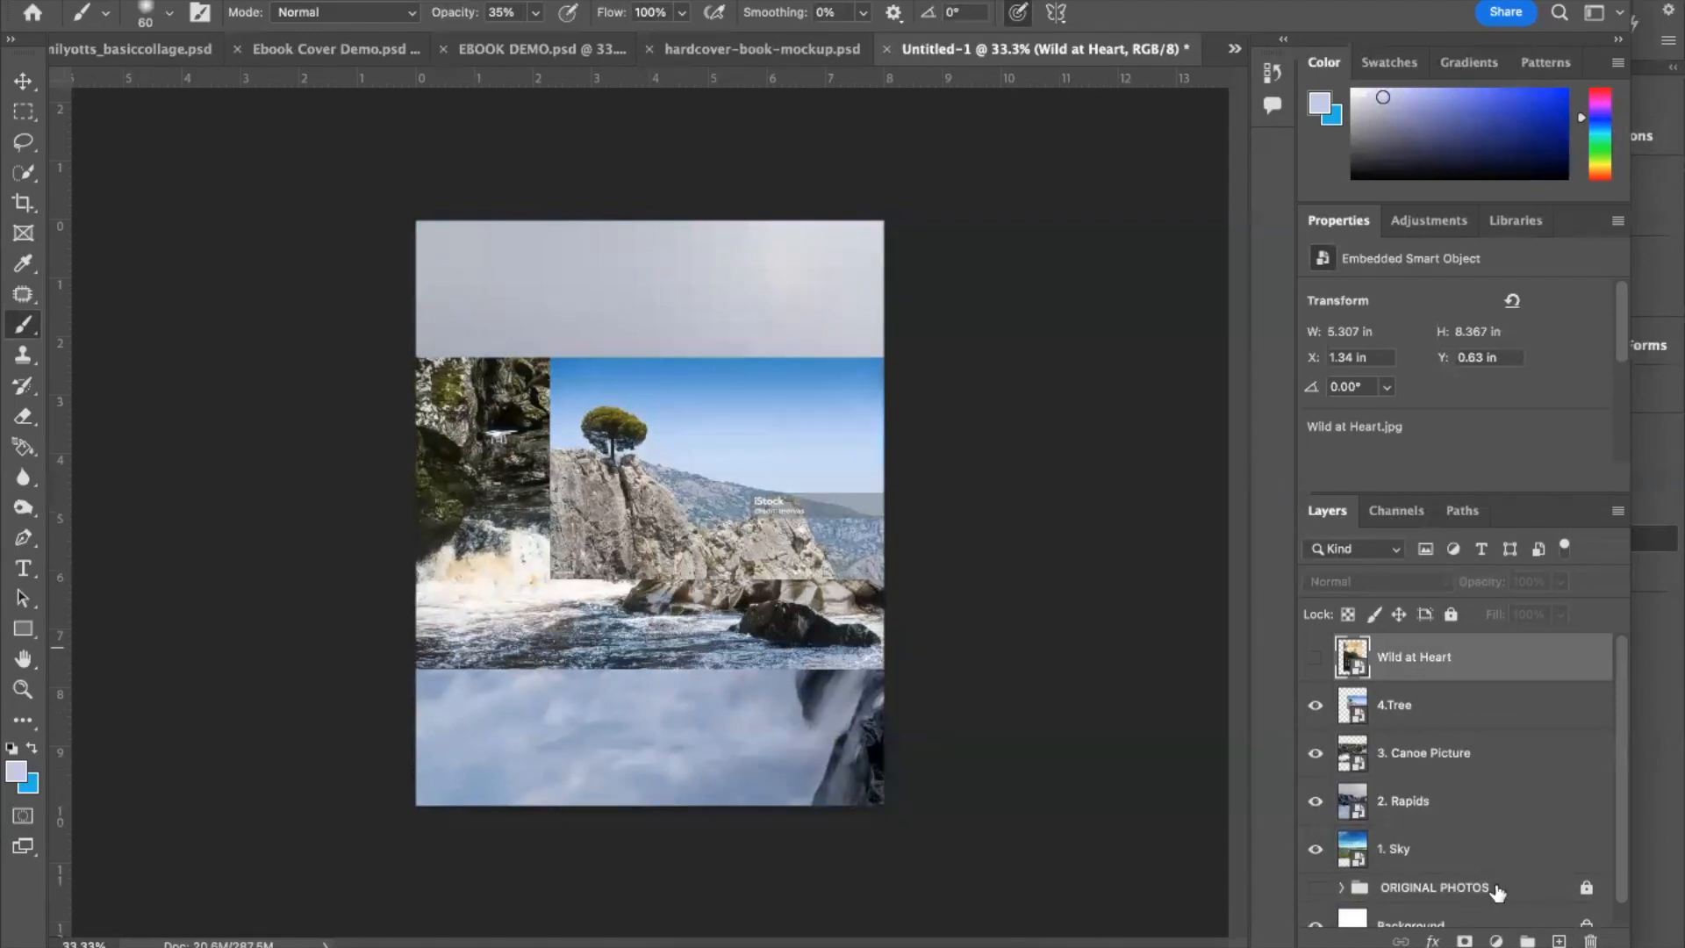
scroll(1519, 904, down, 1)
click(1591, 941)
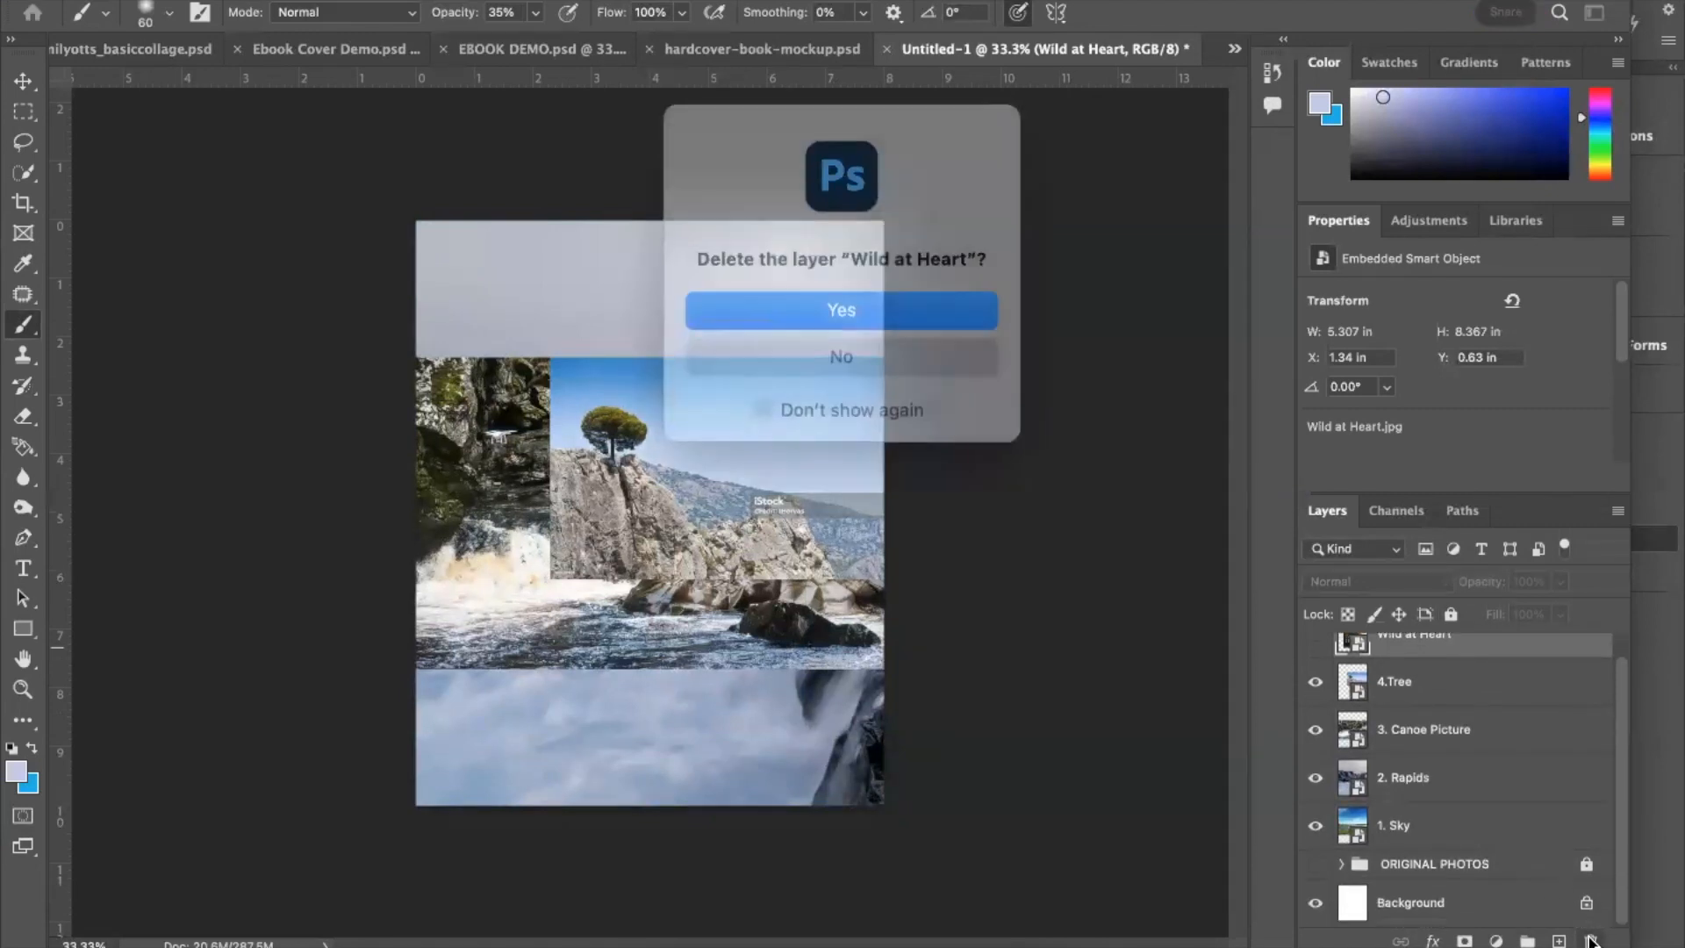
click(873, 307)
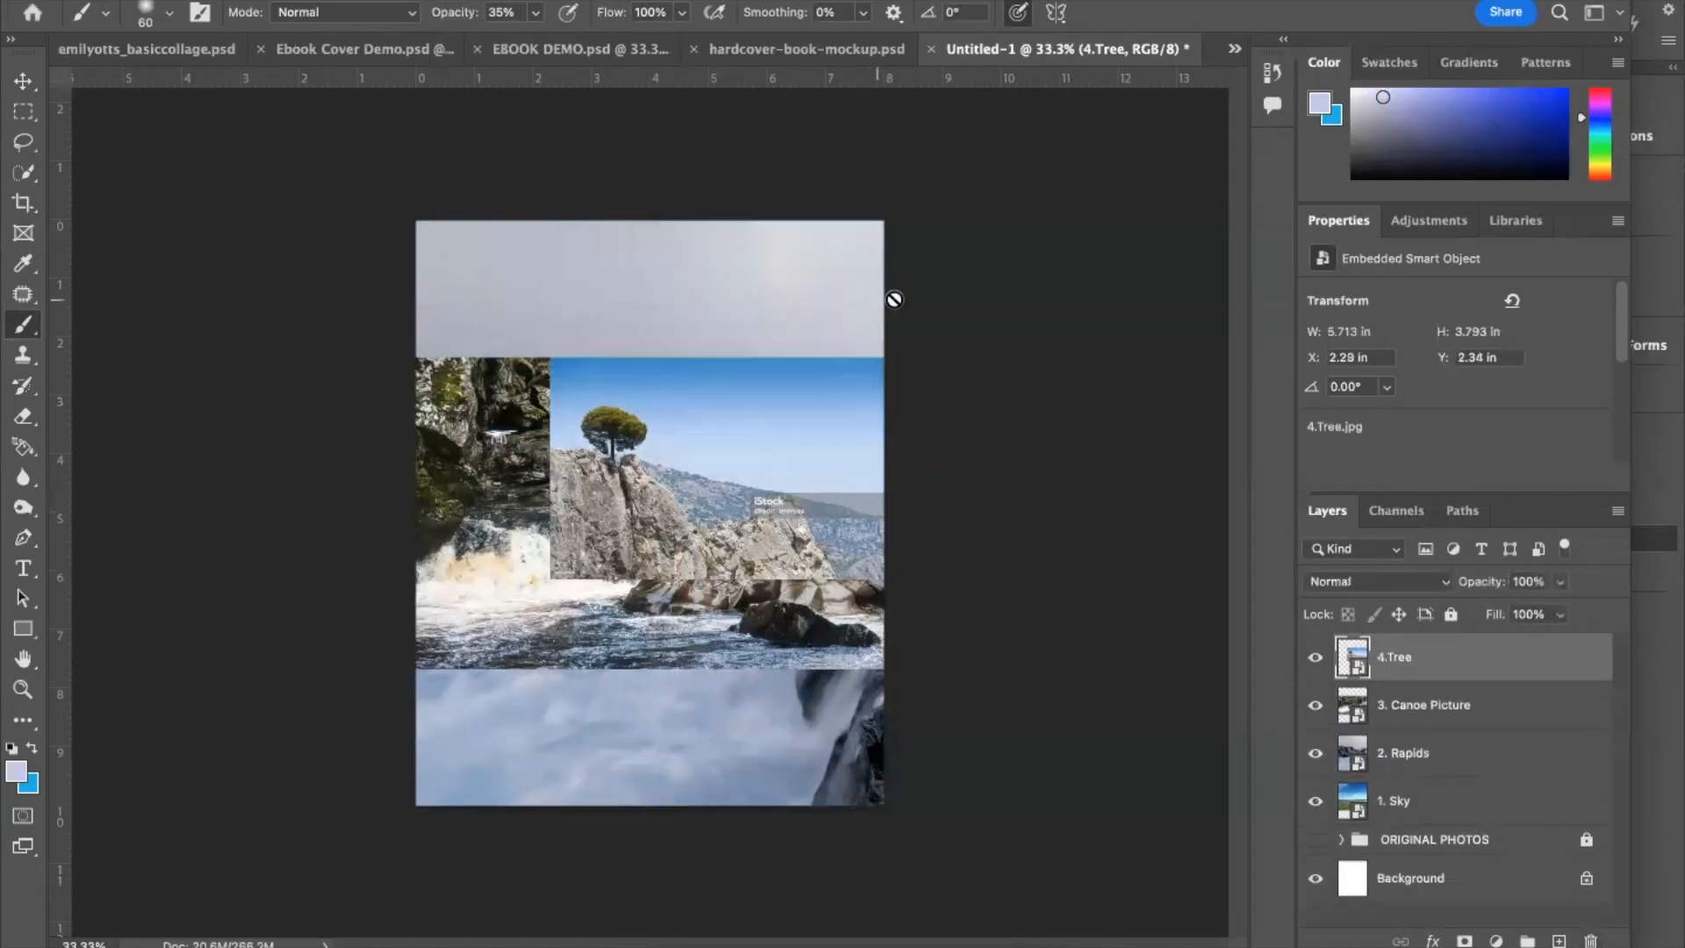
Step: Hide the 4.Tree and 3. Canoe Picture layers, and toggle 2. Rapids off and on to compare it with the sky beneath
click(1317, 658)
click(1316, 705)
click(1317, 753)
click(1317, 753)
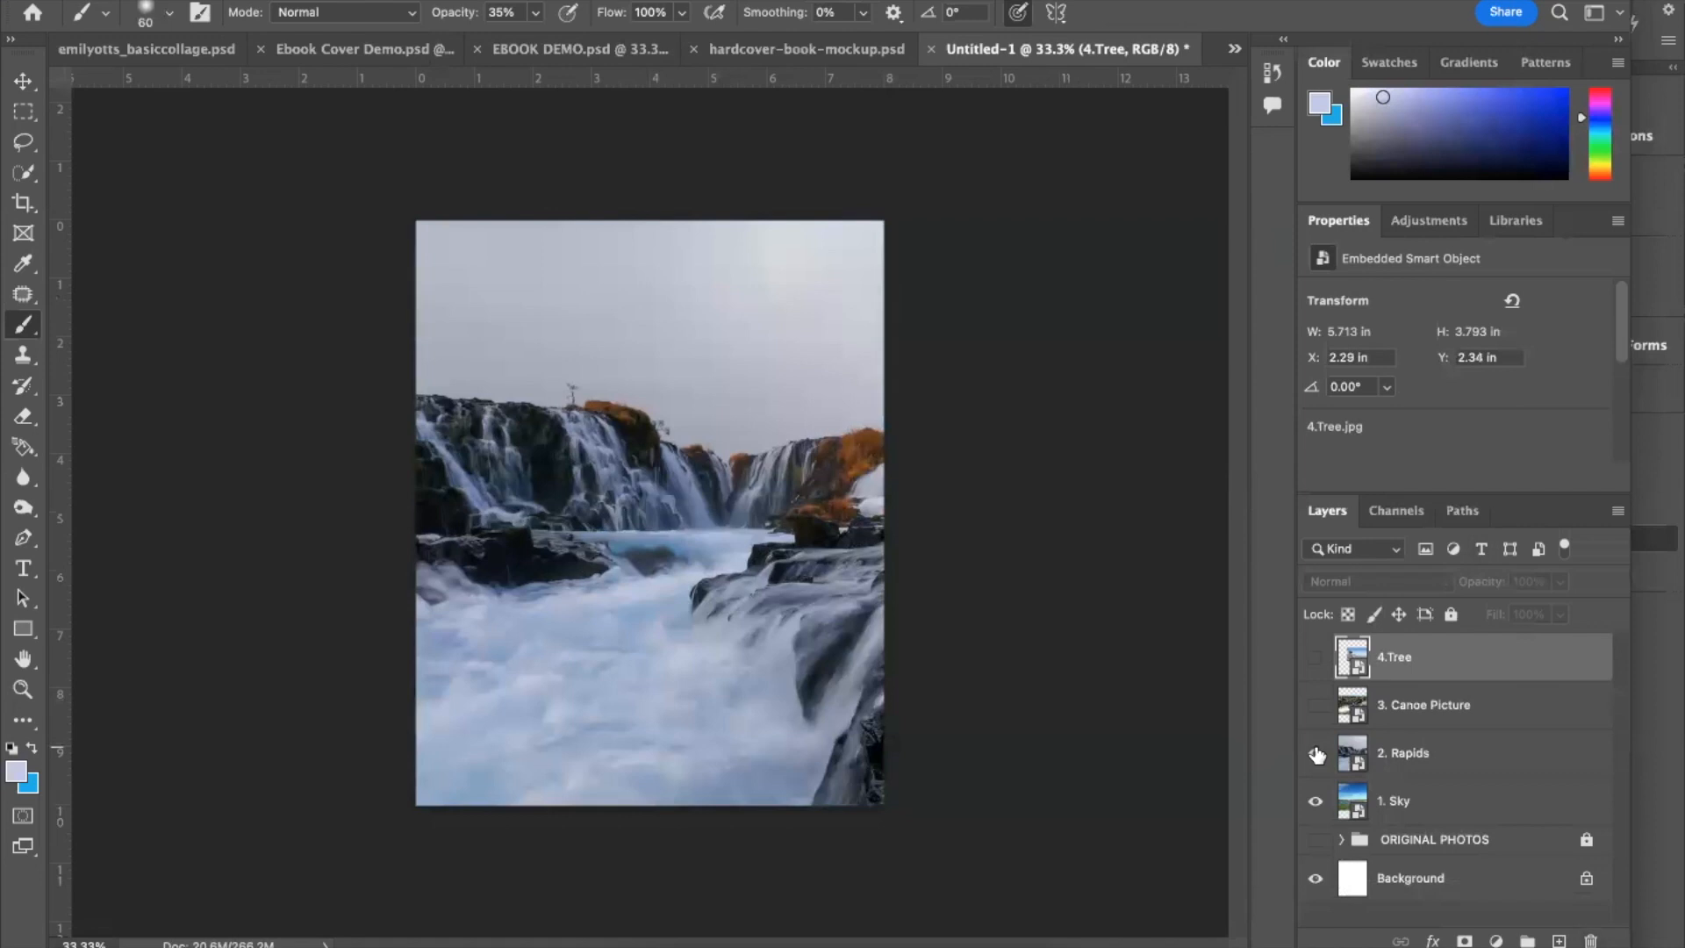
click(1317, 753)
click(1316, 755)
Step: View the hands-on tutorials on the Learn page of the home screen and return to the cover document
click(32, 14)
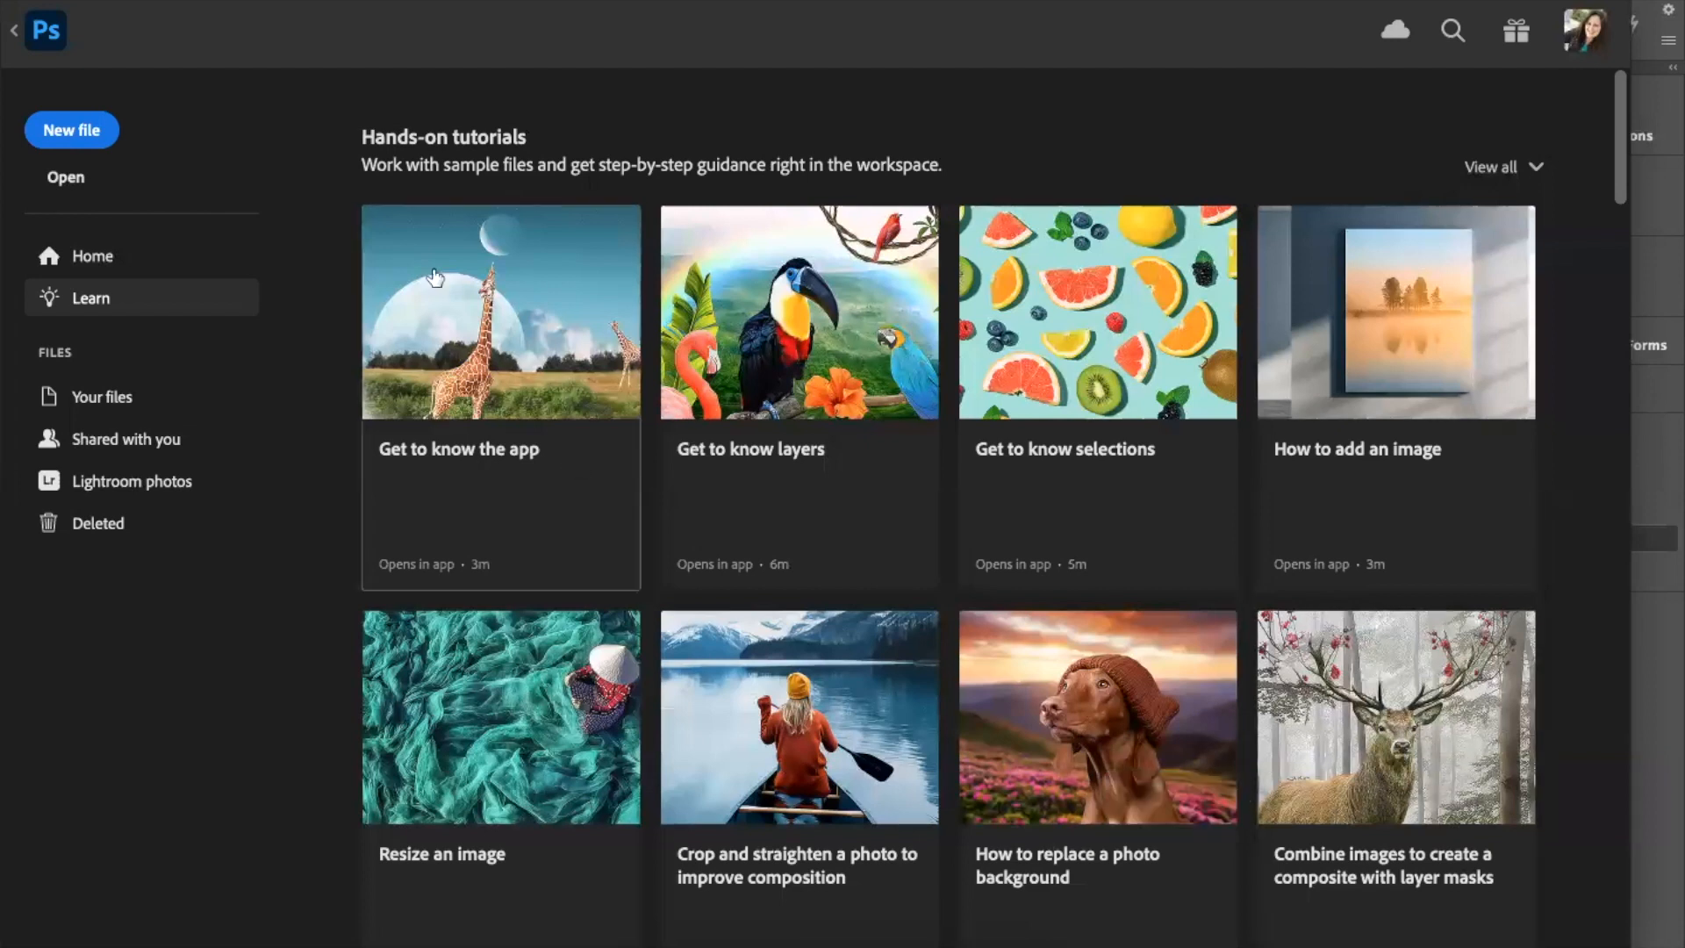
click(35, 34)
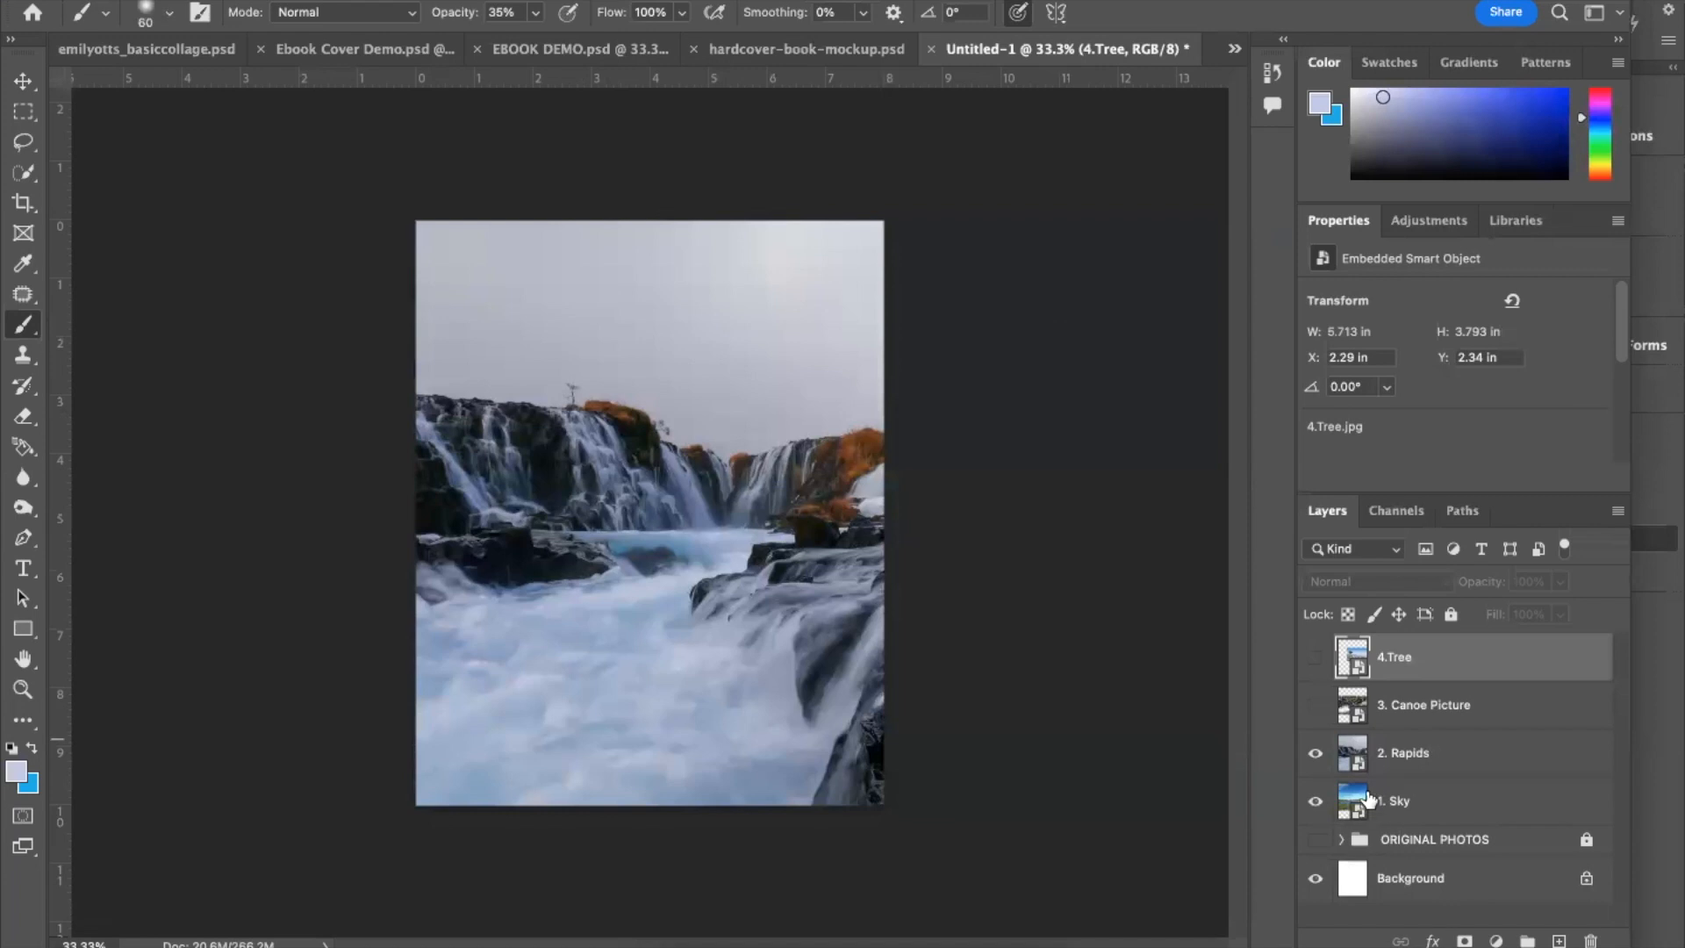
Step: Select the waterfalls, rocks and water below the skyline on the 2. Rapids layer and convert the selection into a layer mask
click(1355, 746)
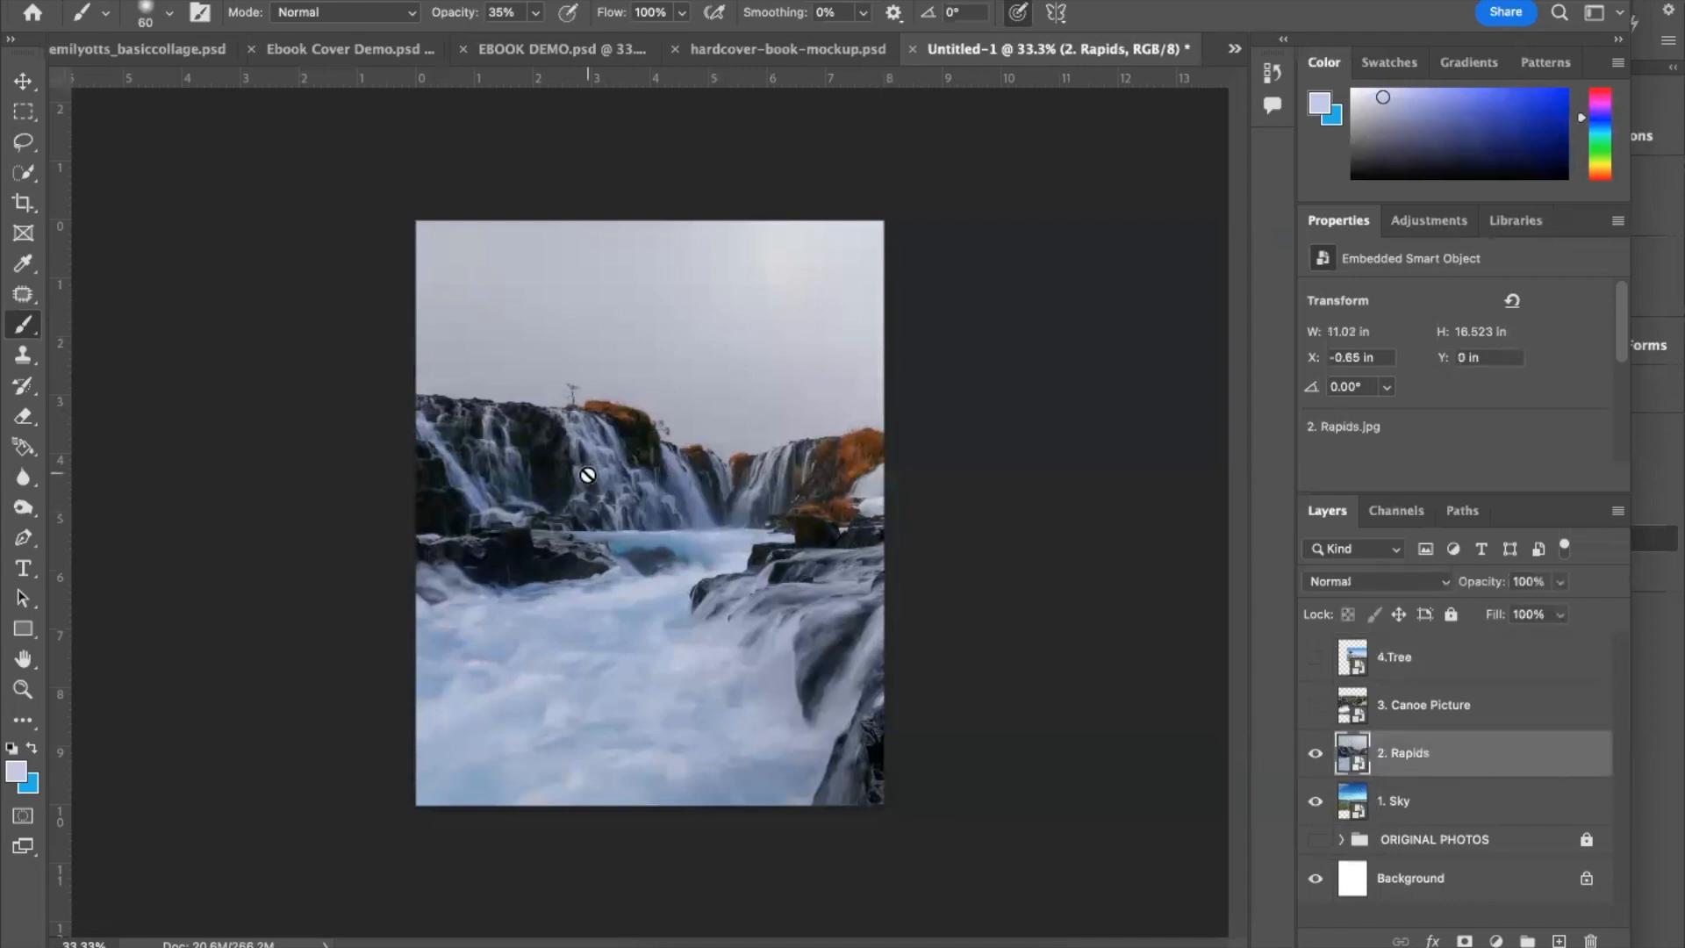
click(24, 172)
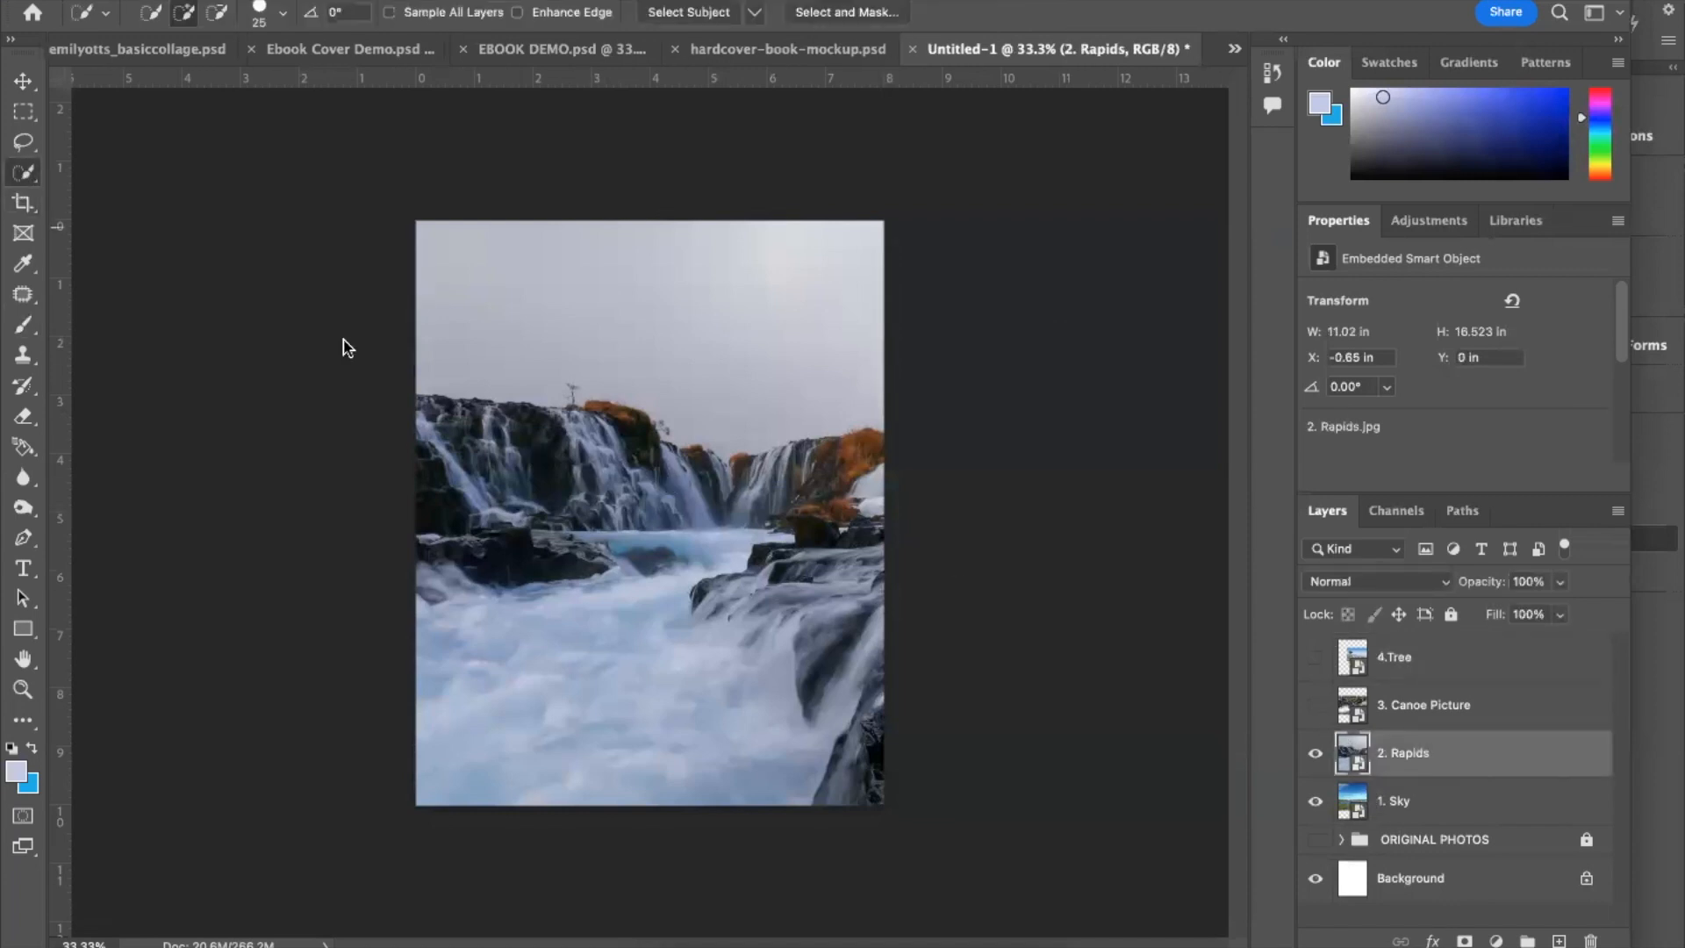
mouse_move(439, 401)
mouse_down()
mouse_move(566, 414)
mouse_move(575, 400)
mouse_up()
mouse_move(575, 397)
mouse_down()
mouse_move(651, 425)
mouse_move(660, 467)
mouse_move(864, 459)
mouse_up()
mouse_move(882, 667)
mouse_down()
mouse_move(868, 684)
mouse_move(847, 614)
mouse_move(821, 614)
mouse_move(794, 715)
mouse_move(770, 632)
mouse_move(781, 701)
mouse_move(697, 608)
mouse_up()
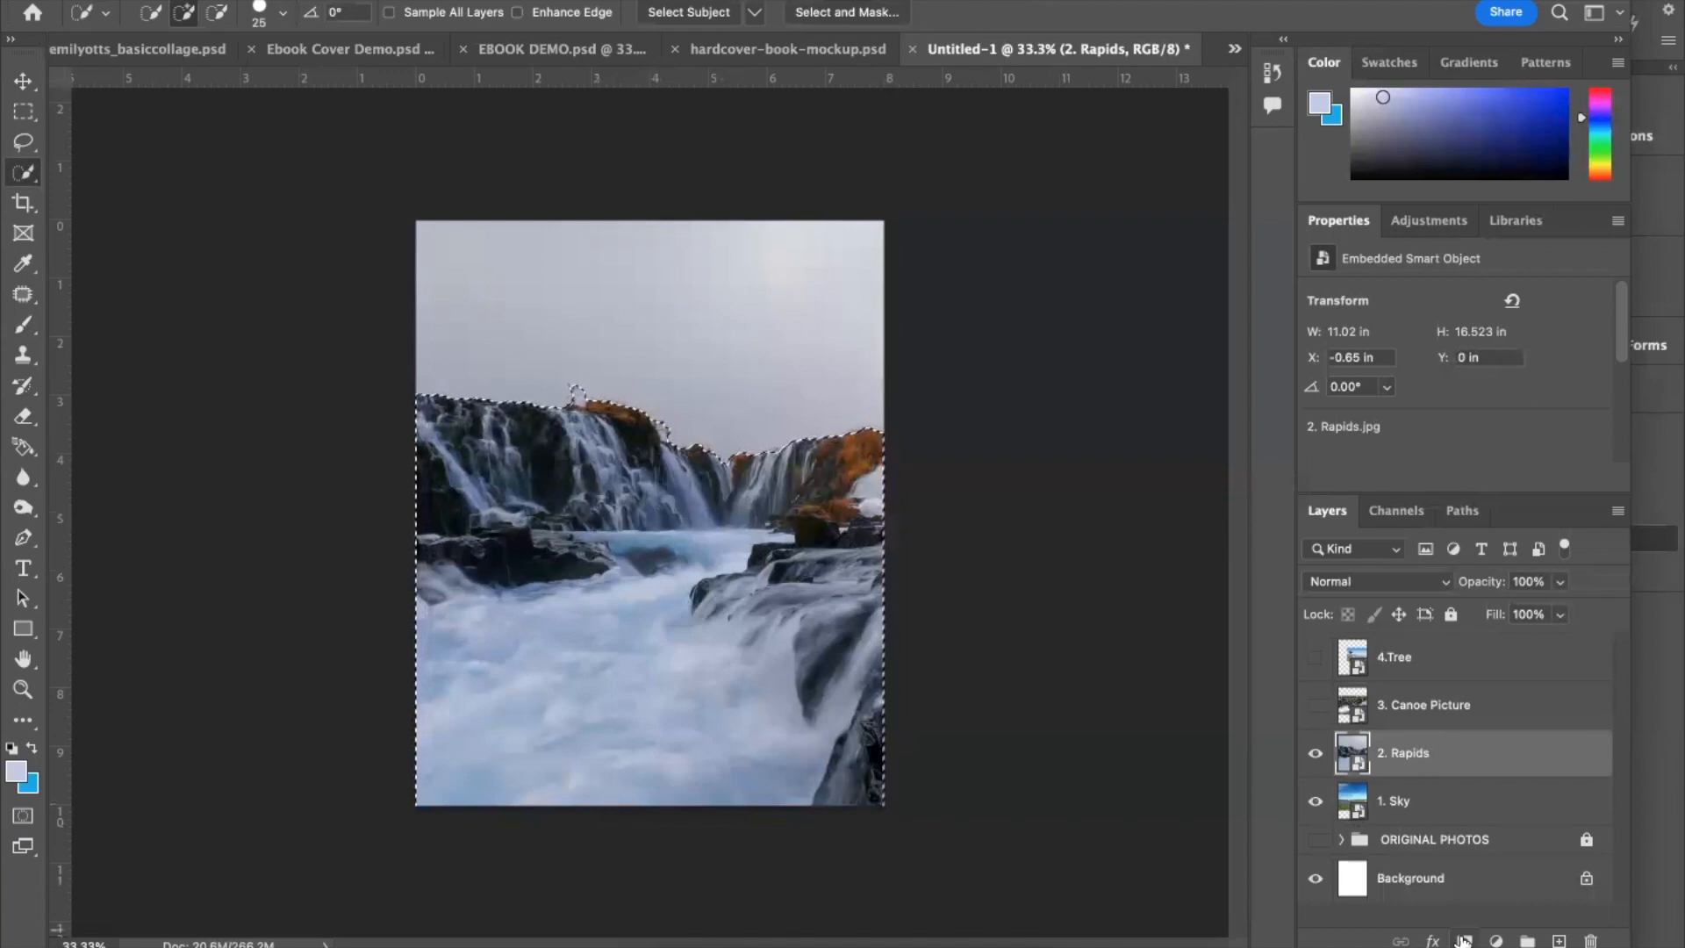
click(1464, 941)
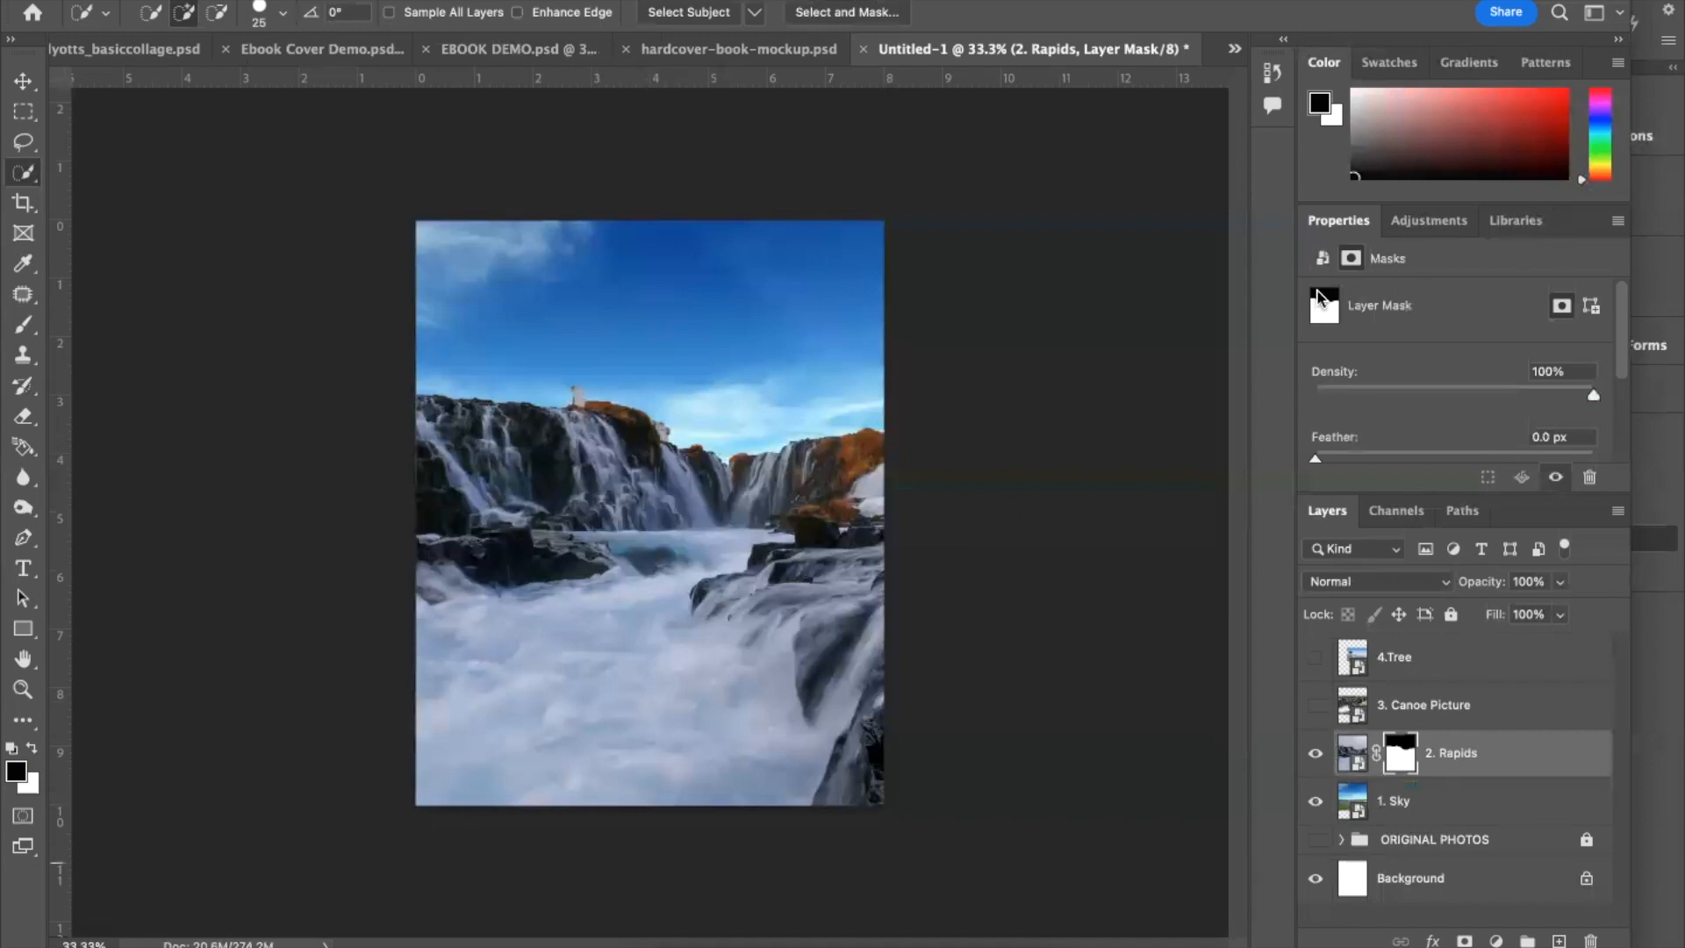
Step: Paint black on the 2. Rapids layer mask along the ridge with a soft brush at 35% opacity, reducing its size to 15
click(23, 324)
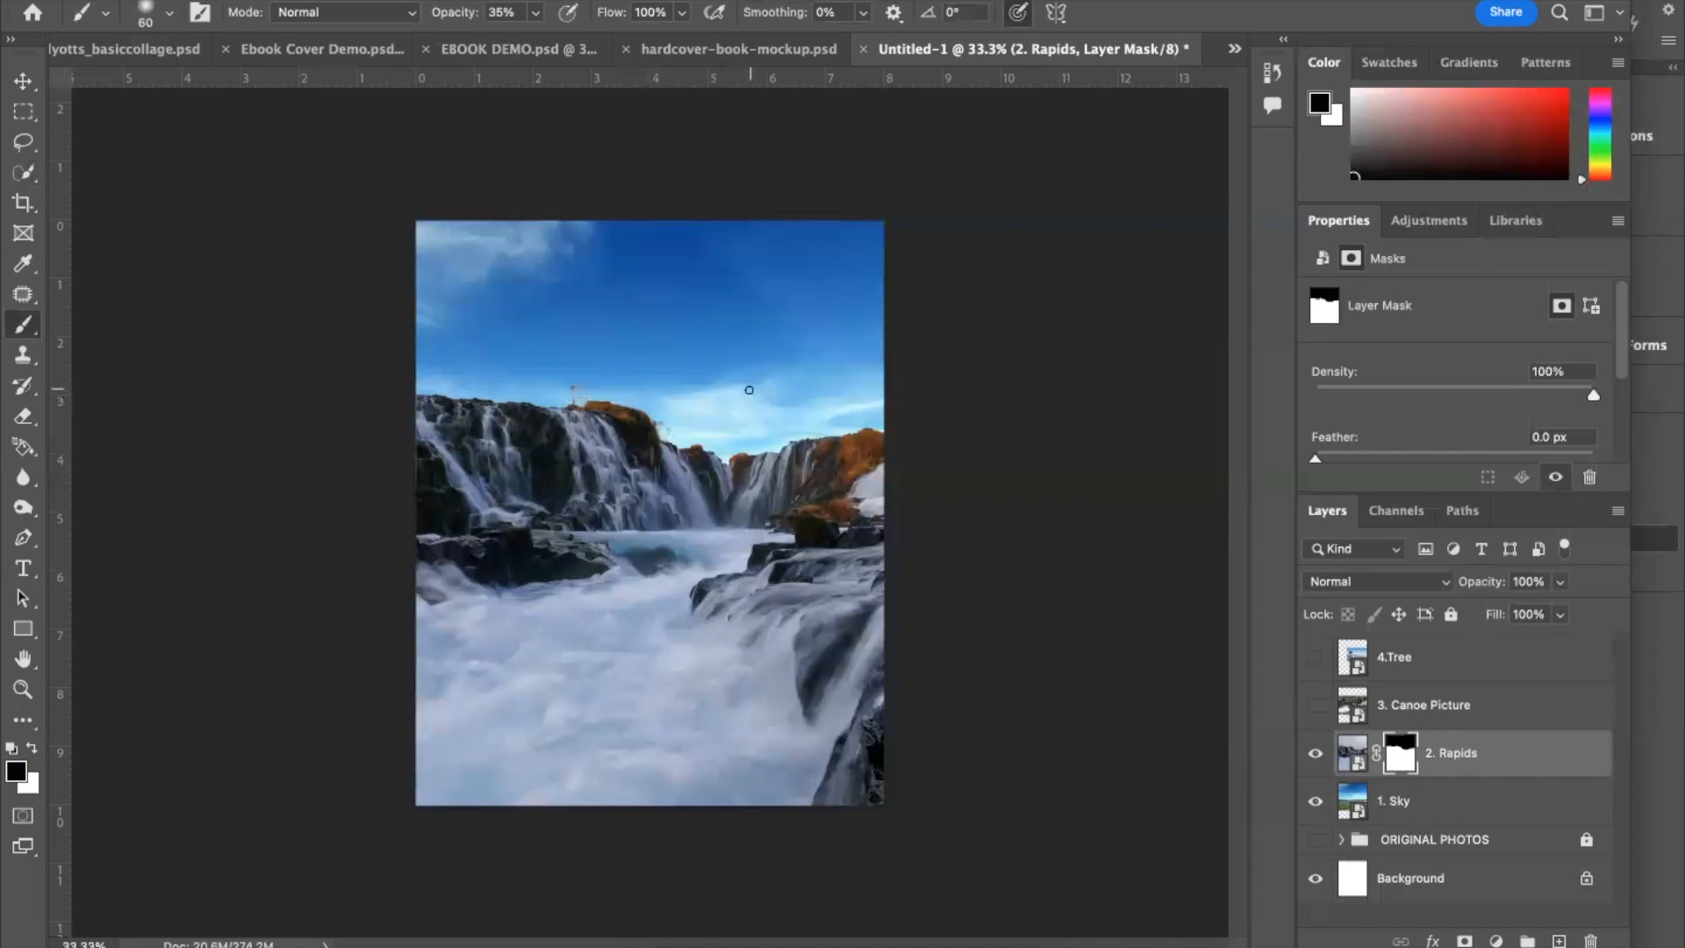
key(ctrl+plus)
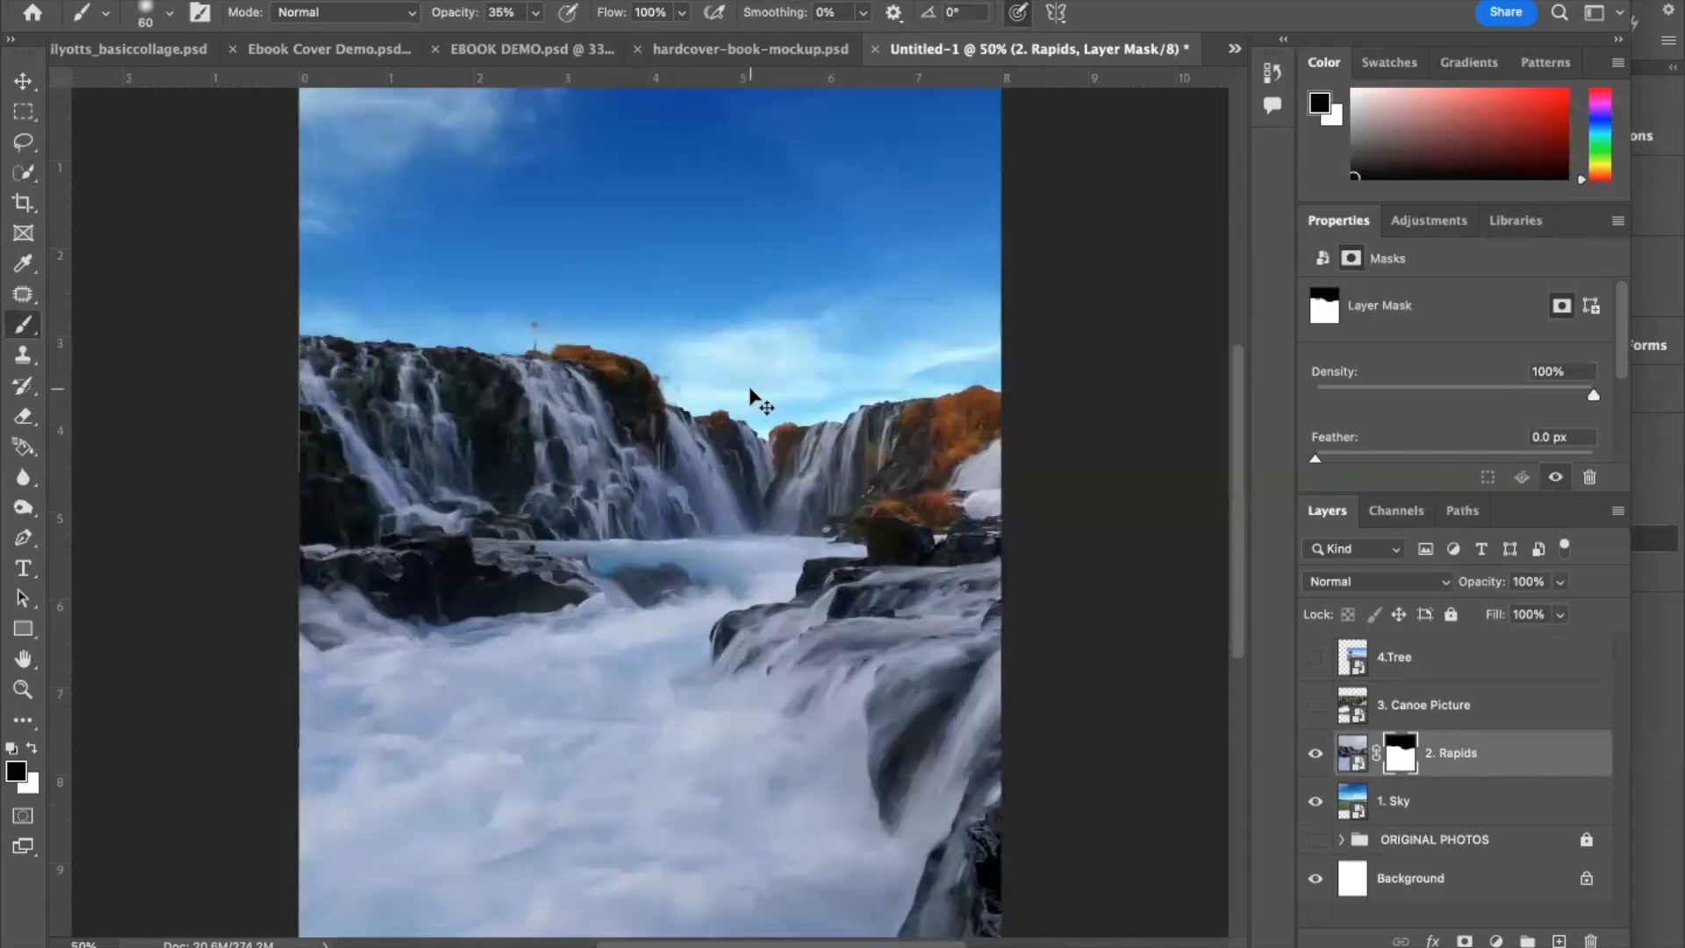
key(ctrl+plus)
key(ctrl+plus)
key(ctrl+plus)
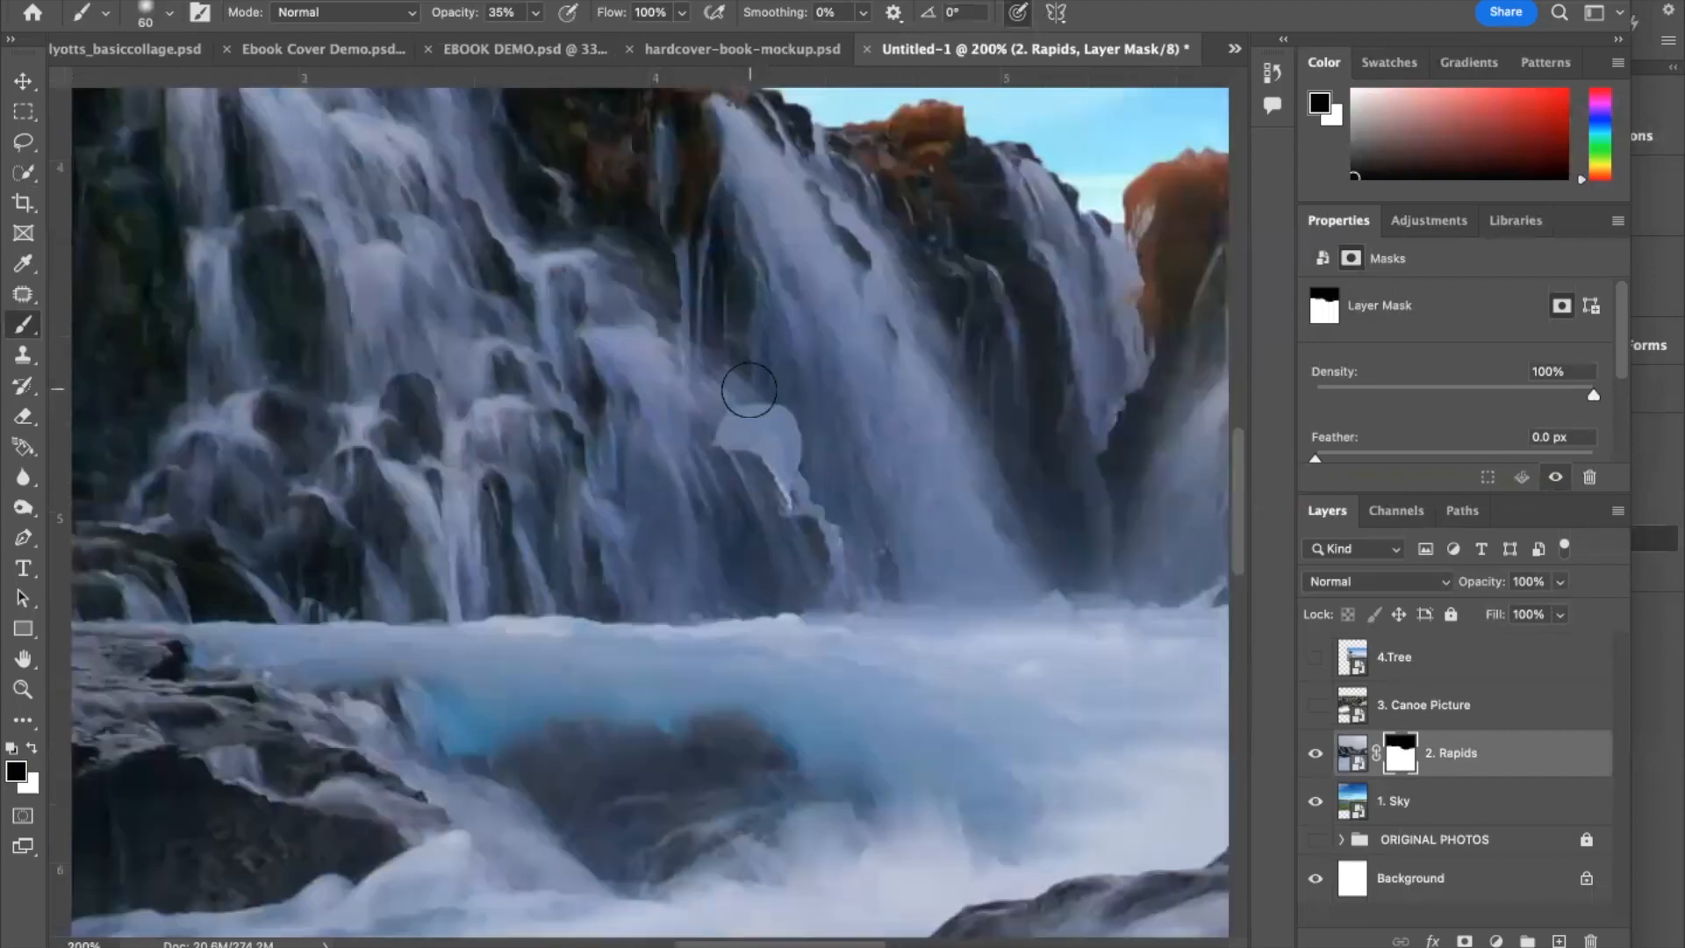
scroll(748, 389, up, 10)
key(bracketleft)
key(bracketleft)
key(bracketleft)
key(bracketleft)
key(bracketleft)
key(bracketleft)
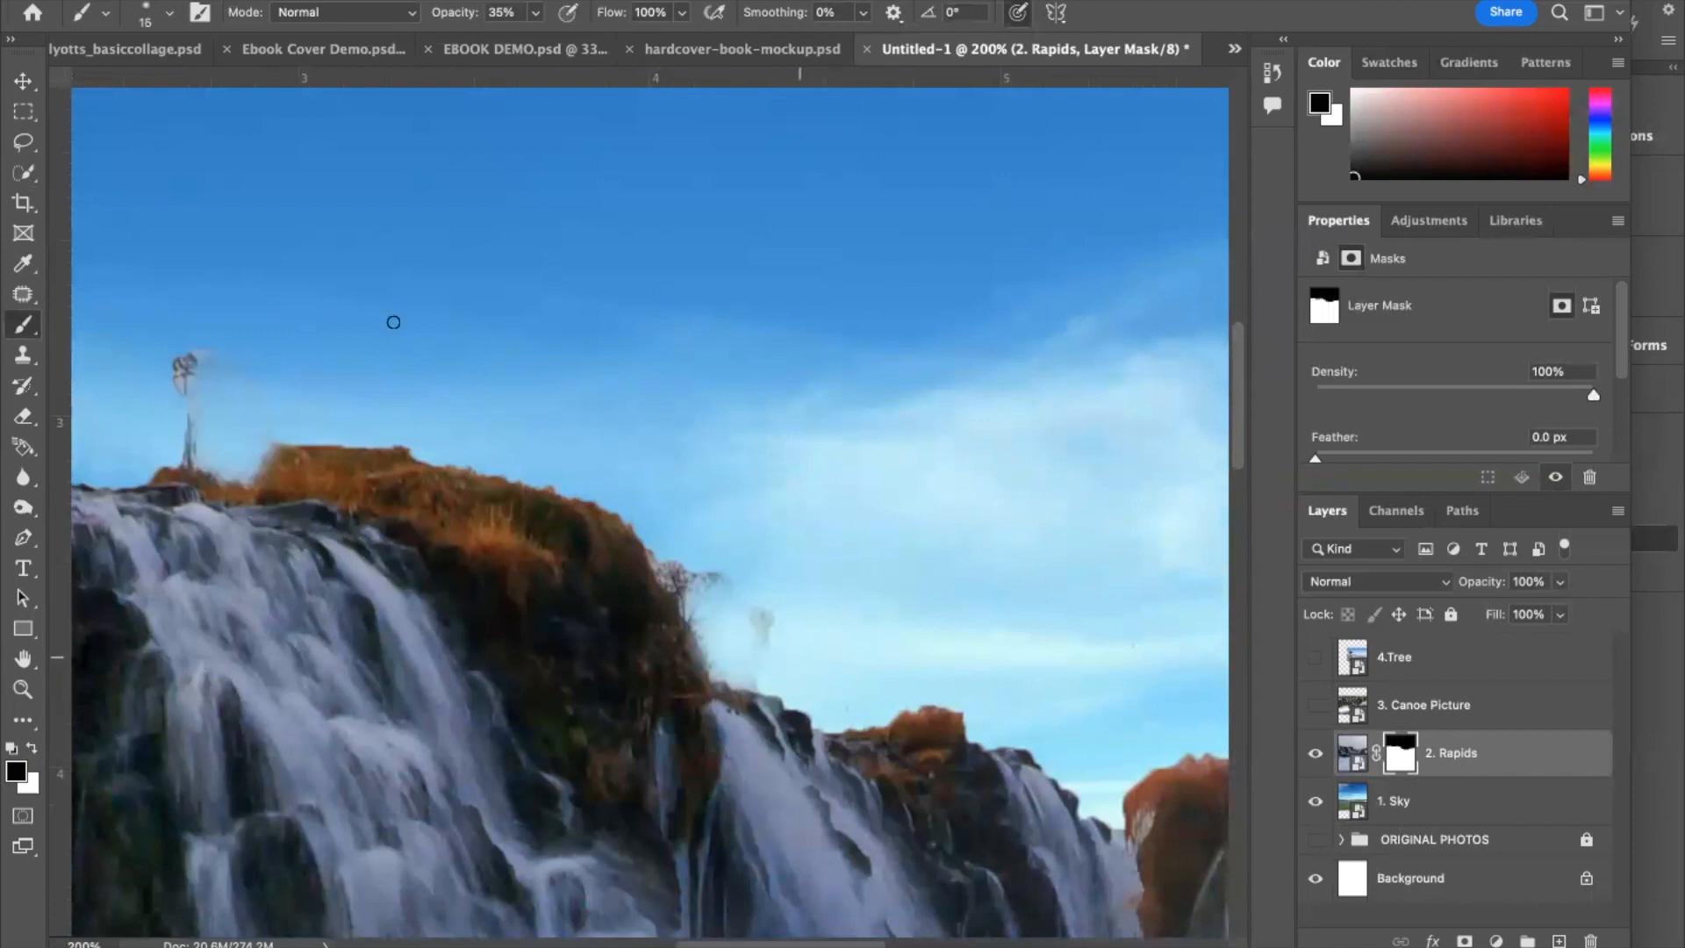
Step: Raise the brush opacity to 64% and mask out the grey sky remnants beside the ridge, enlarging the brush to 35
click(534, 12)
click(568, 41)
click(758, 683)
key(bracketright)
key(bracketright)
key(bracketright)
key(bracketright)
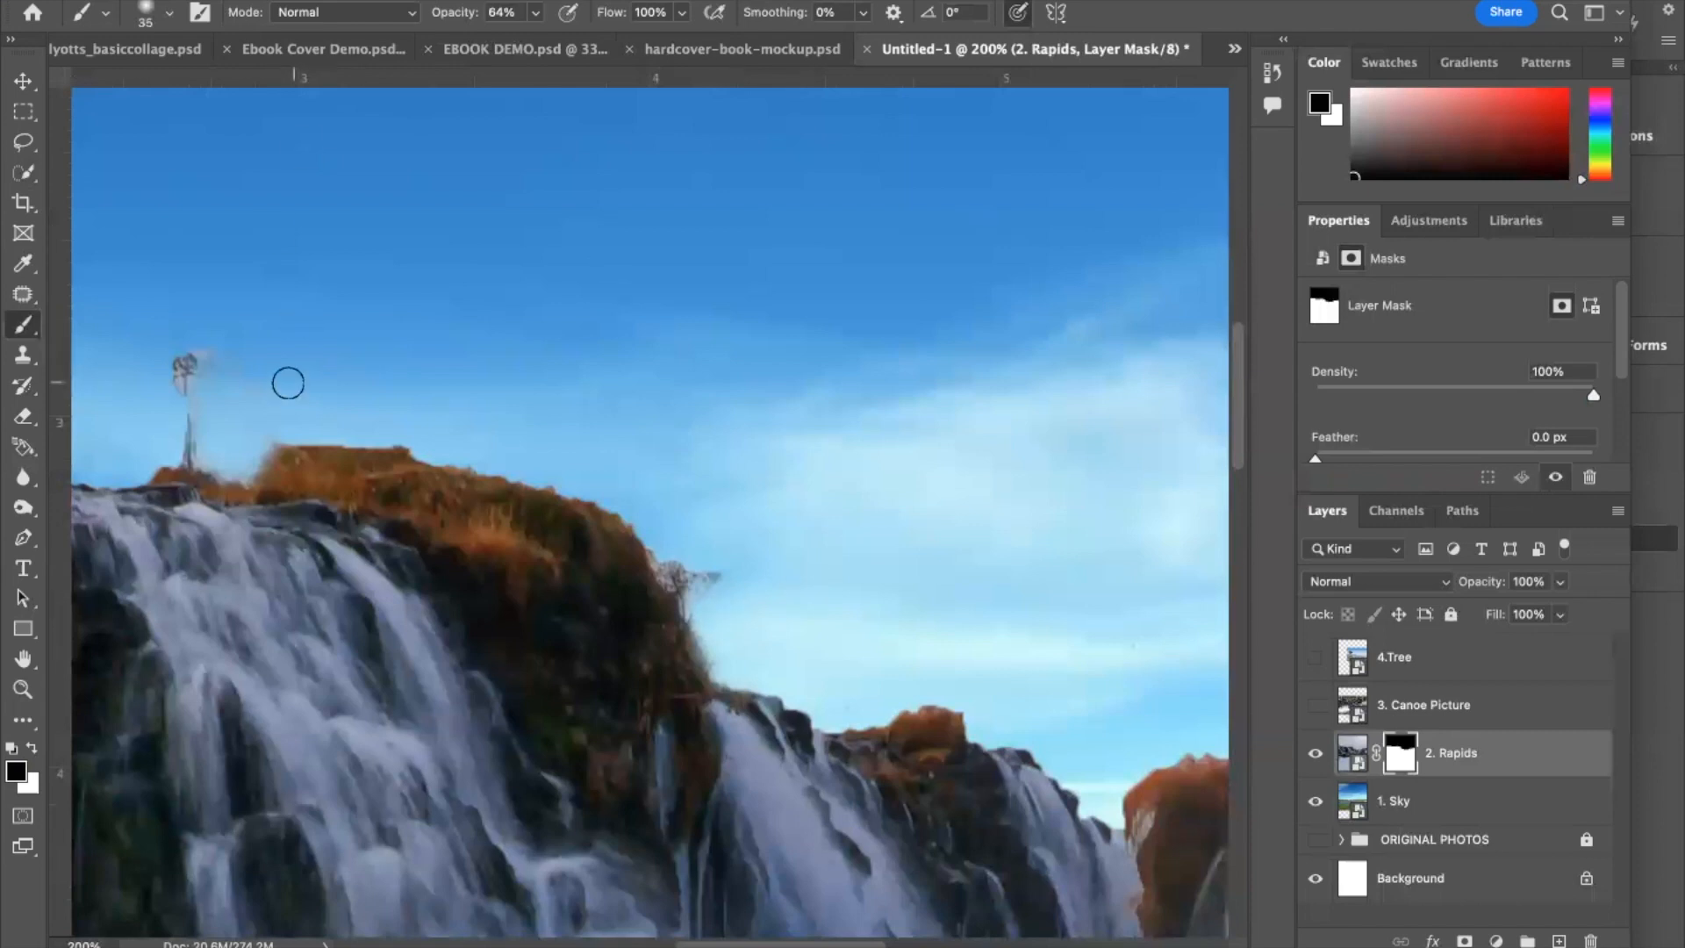
Step: Clean up the 2. Rapids mask around the small windmill on the ridge, reducing the brush size to 8
key(super+minus)
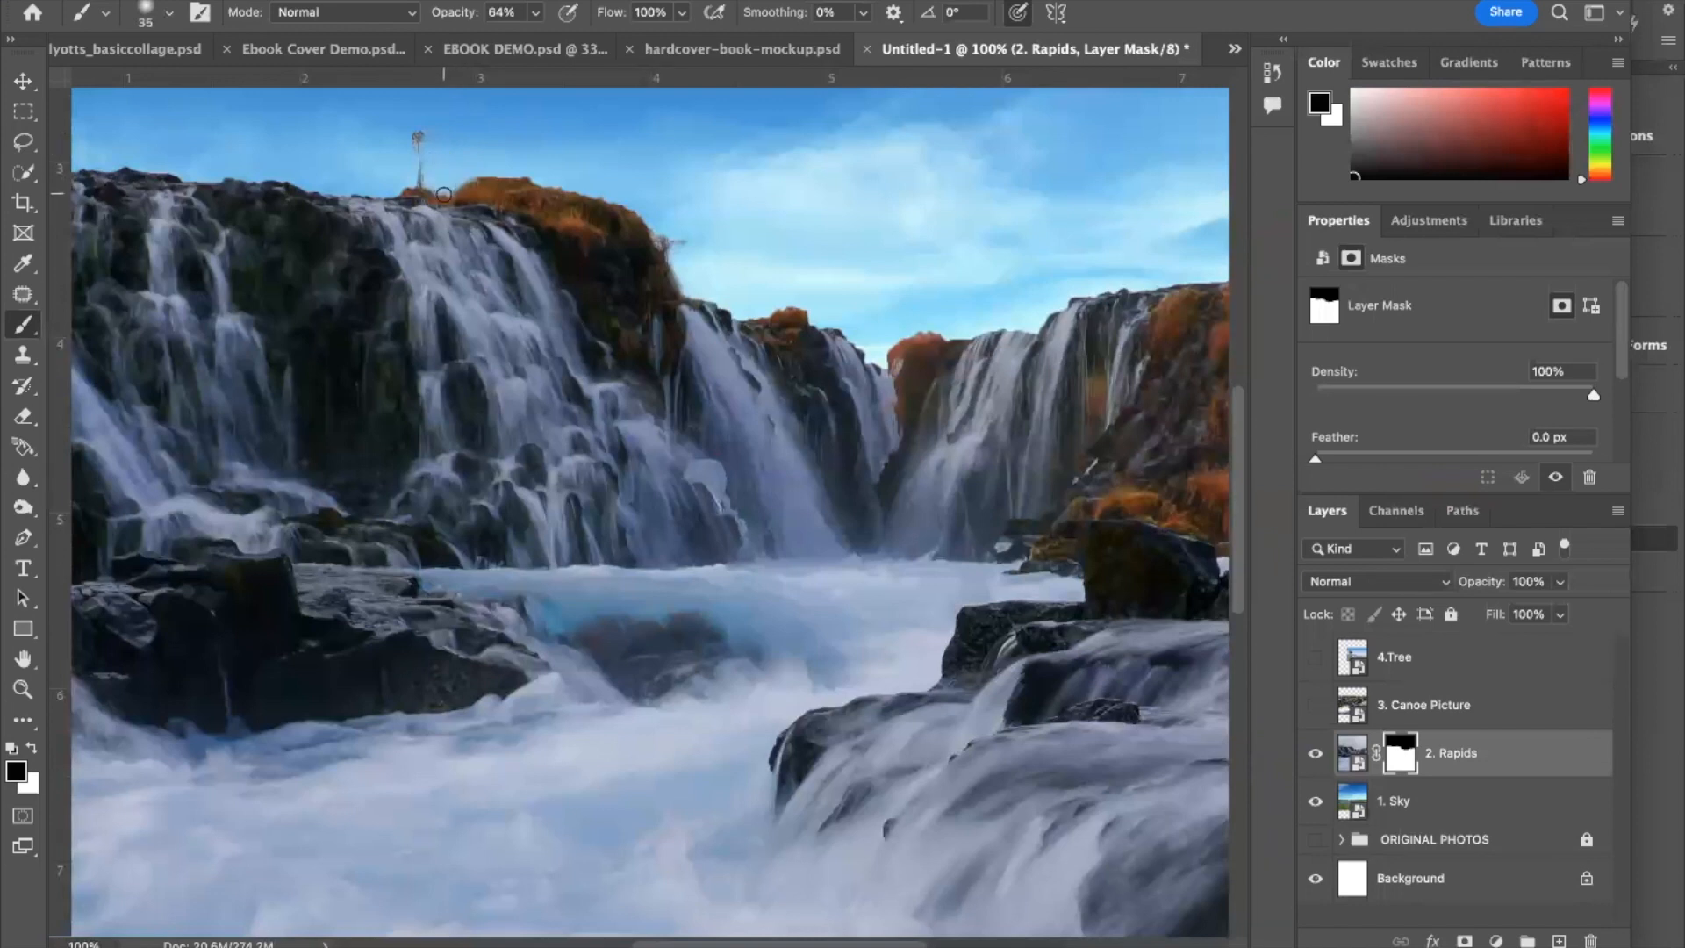
key(super+plus)
scroll(443, 193, up, 5)
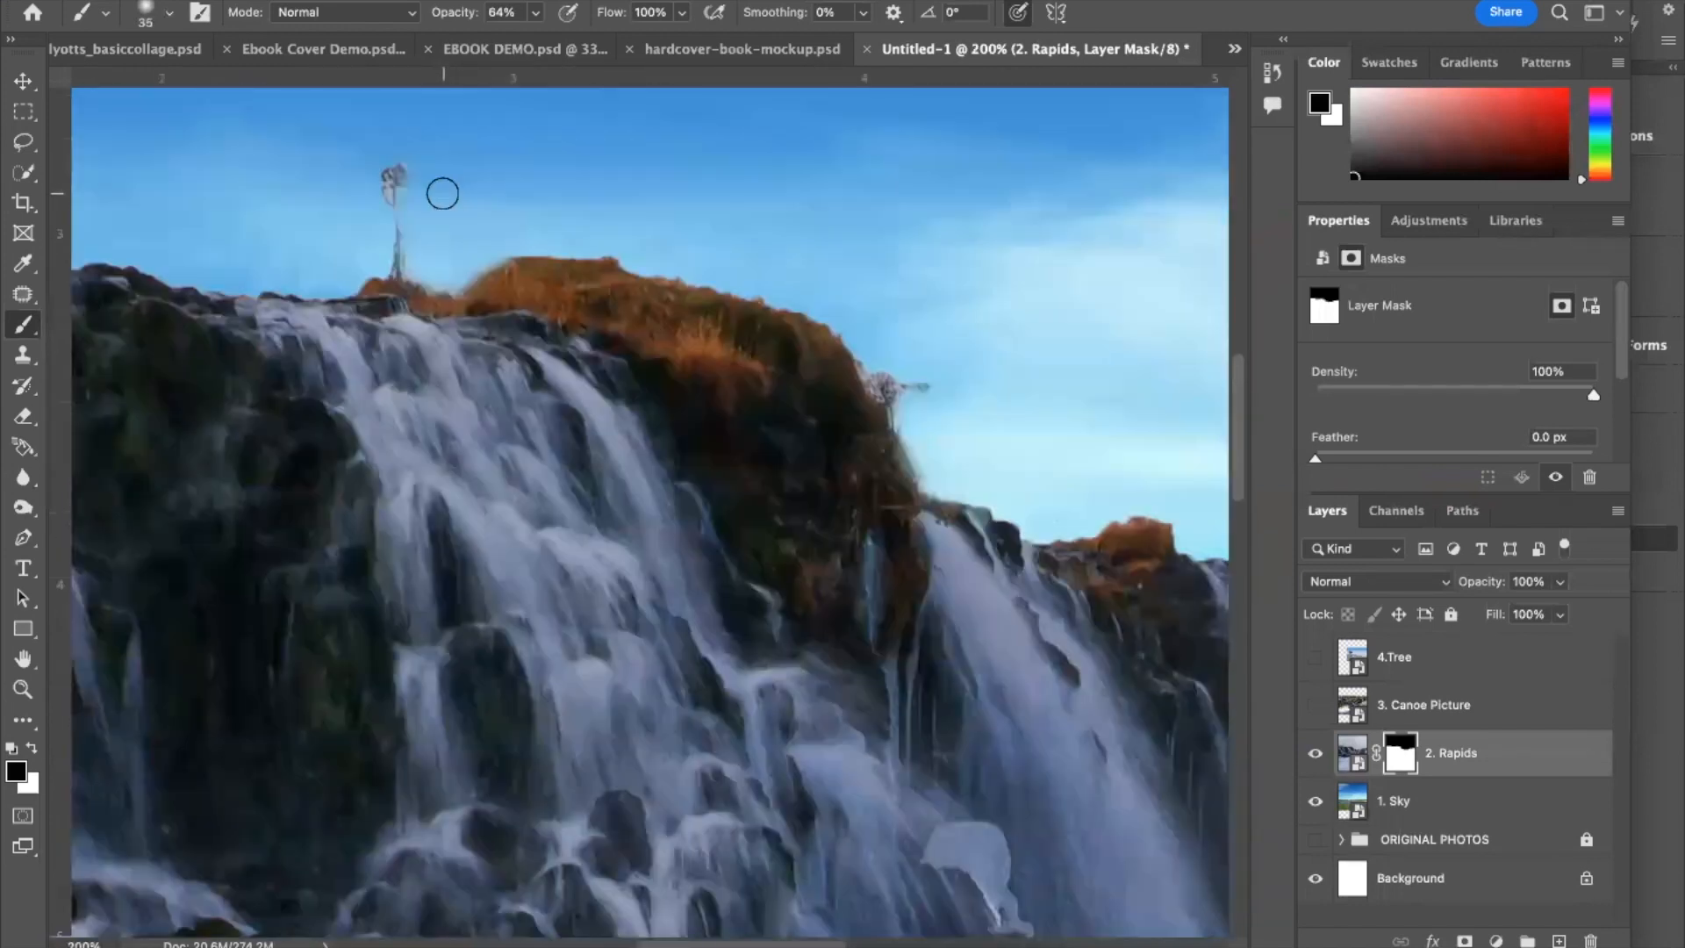
scroll(443, 193, up, 5)
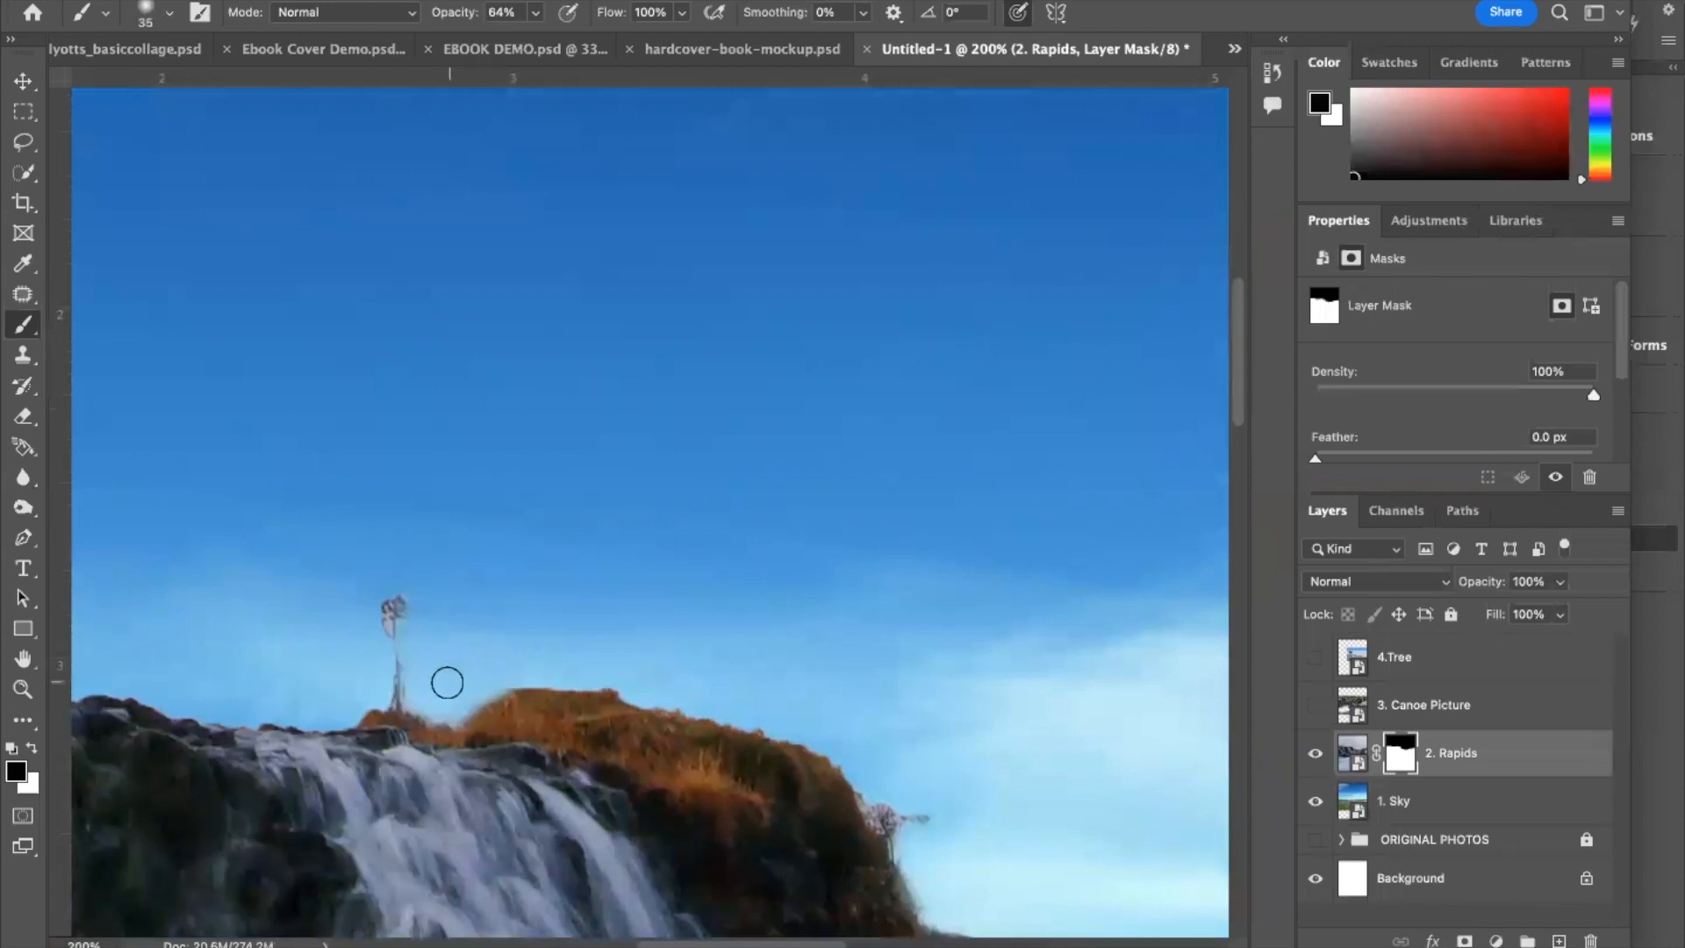
key(bracketleft)
key(bracketleft)
key(bracketleft)
key(super+minus)
key(super+minus)
key(super+minus)
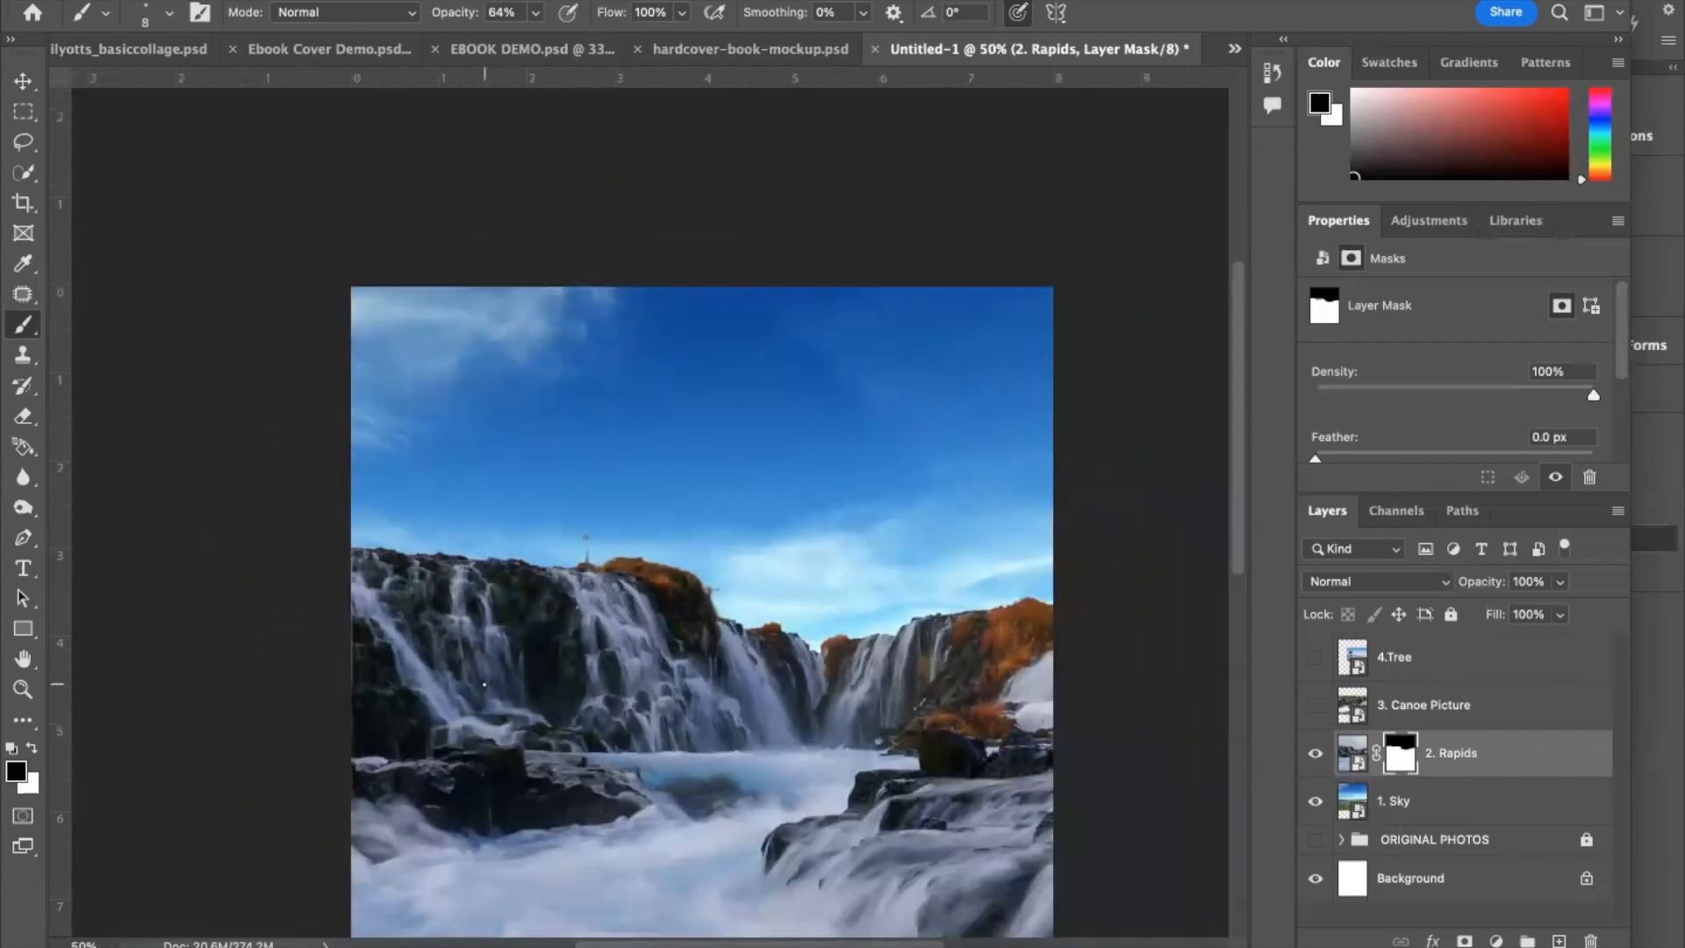
scroll(484, 684, down, 3)
scroll(484, 684, right, 2)
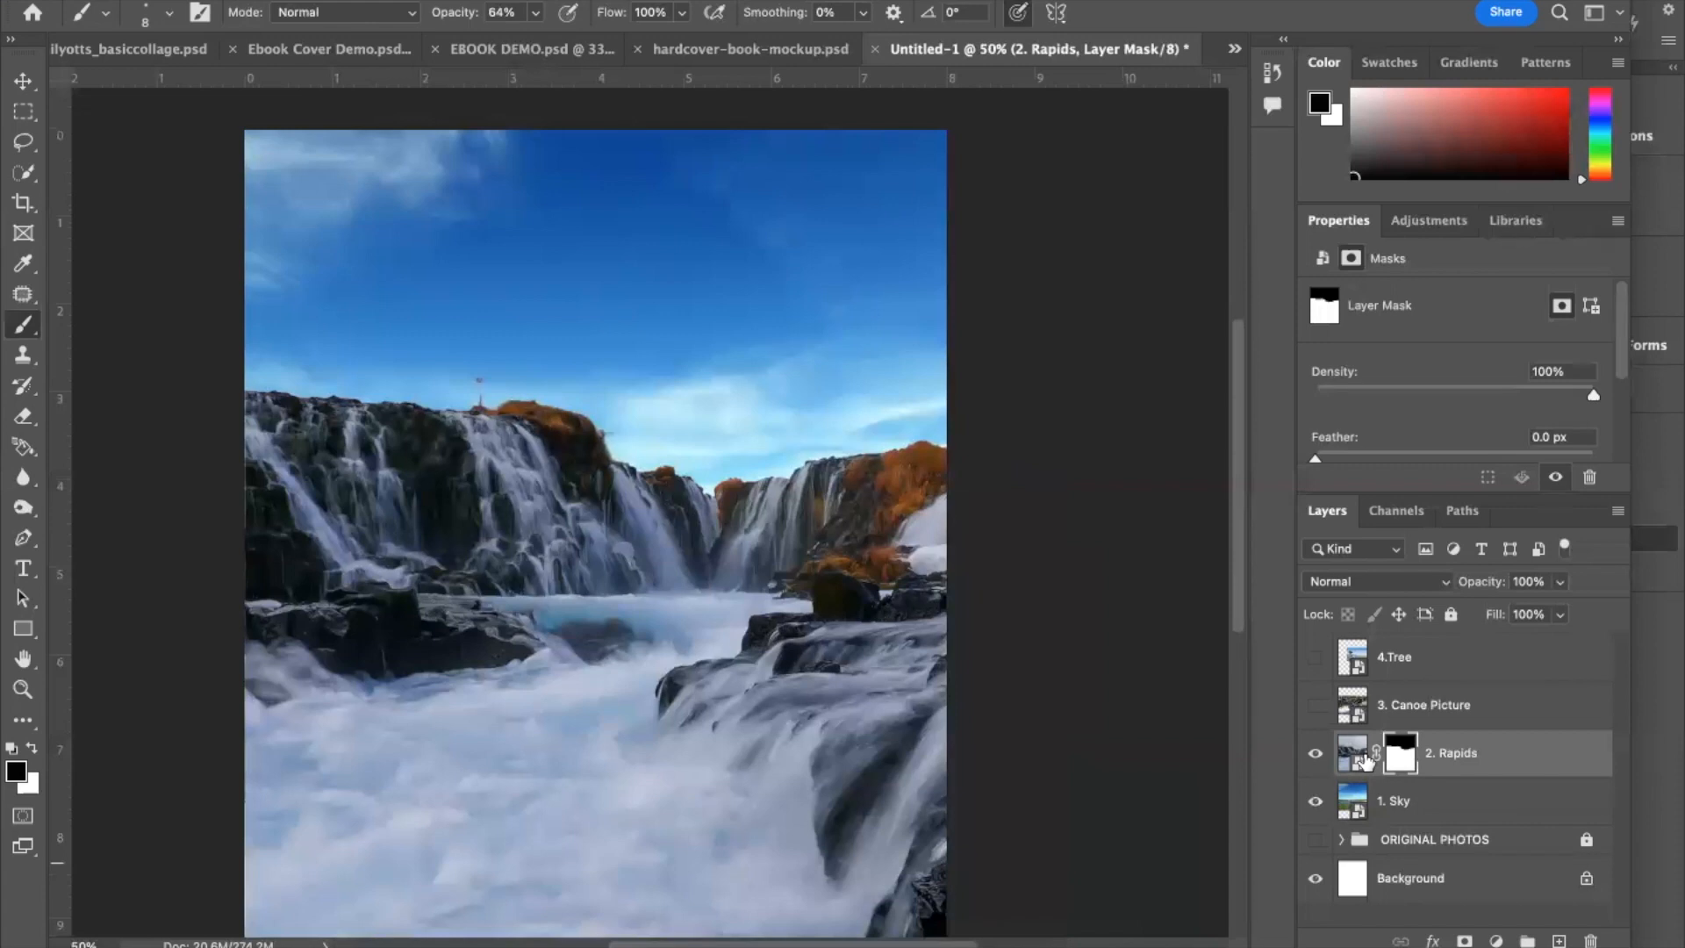
Step: Set the opacity of the 1. Sky layer to 91%
click(1353, 800)
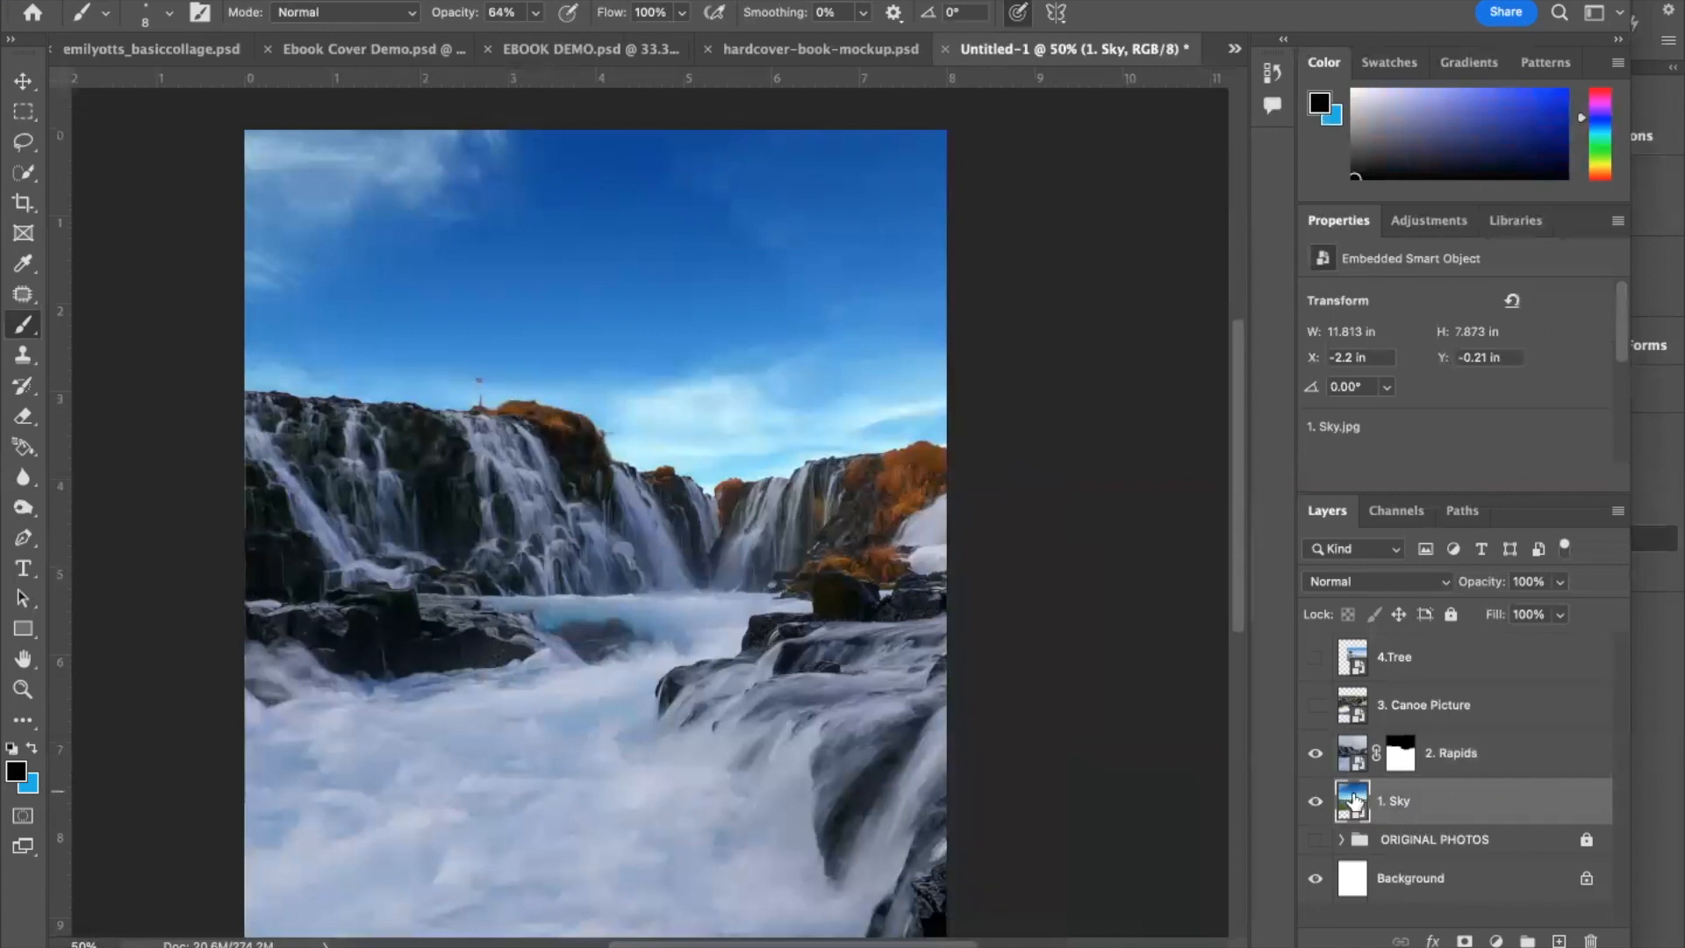
click(1560, 582)
drag(1556, 609, 1532, 617)
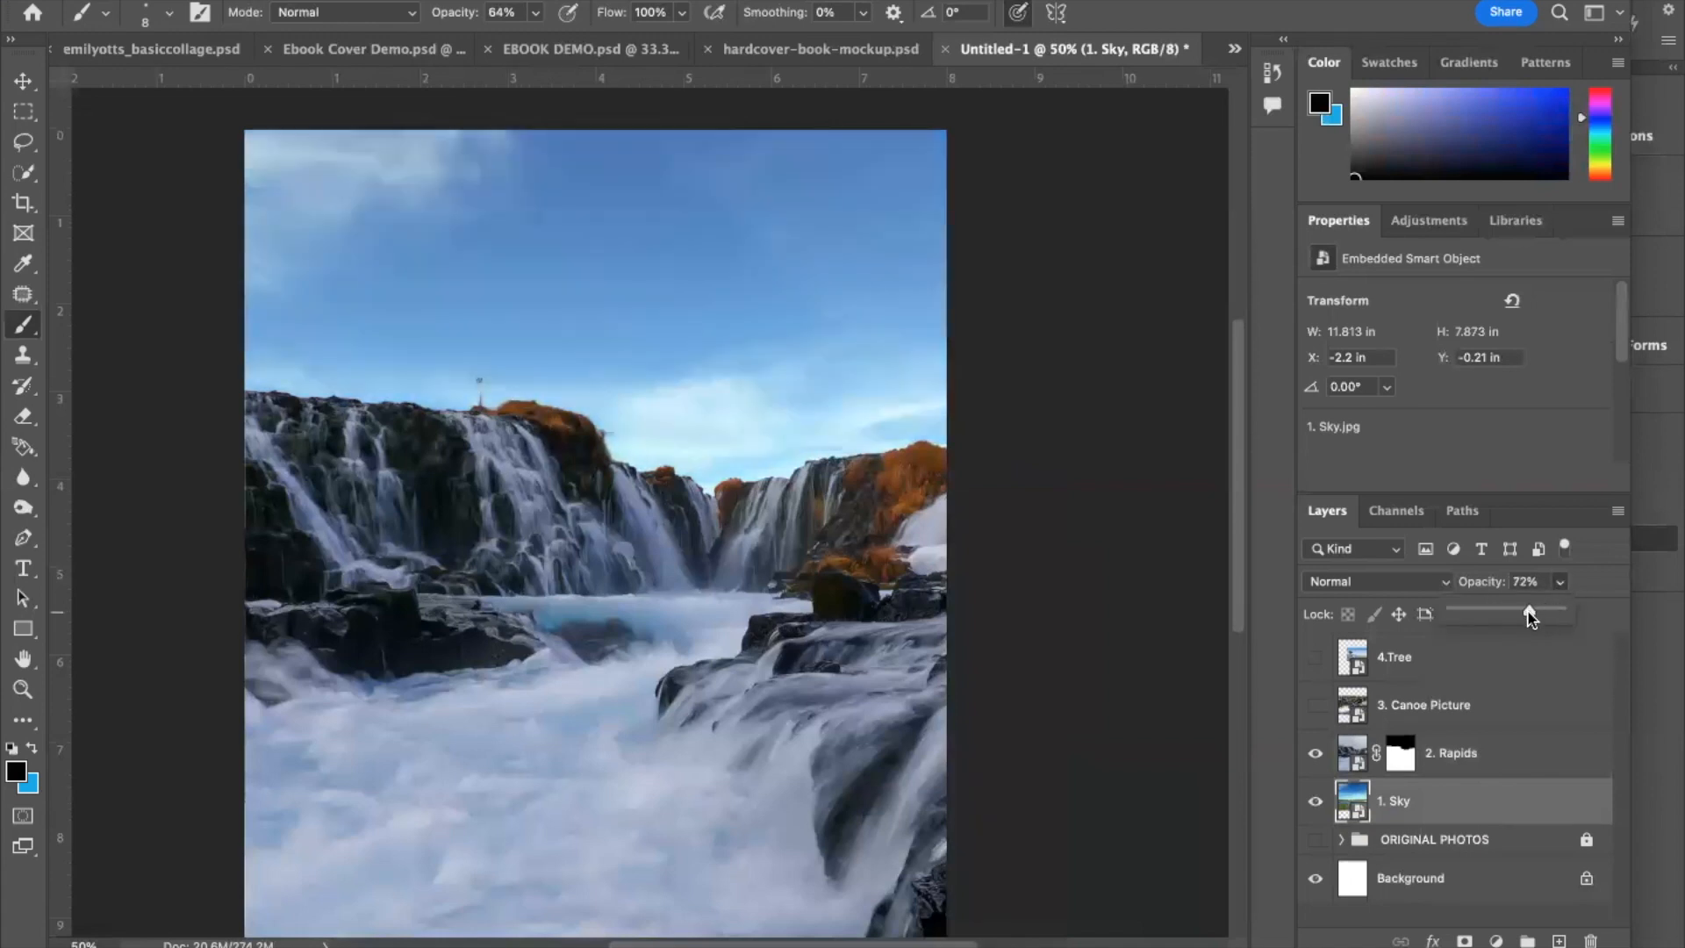
drag(1530, 616, 1587, 621)
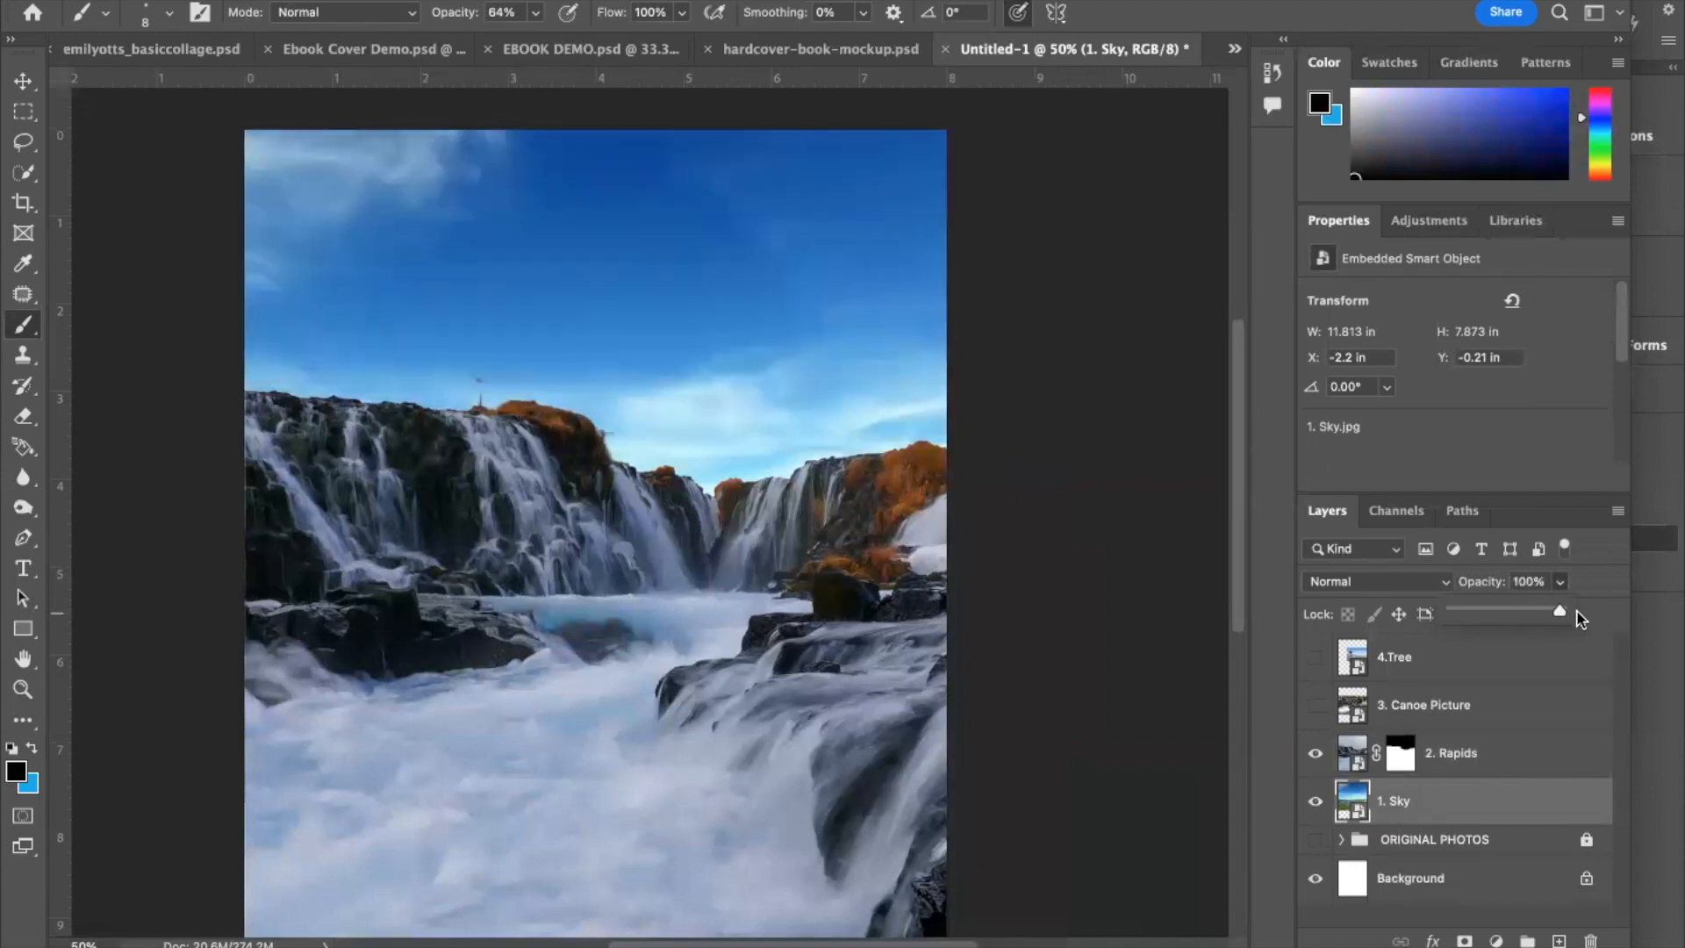
drag(1560, 615, 1553, 617)
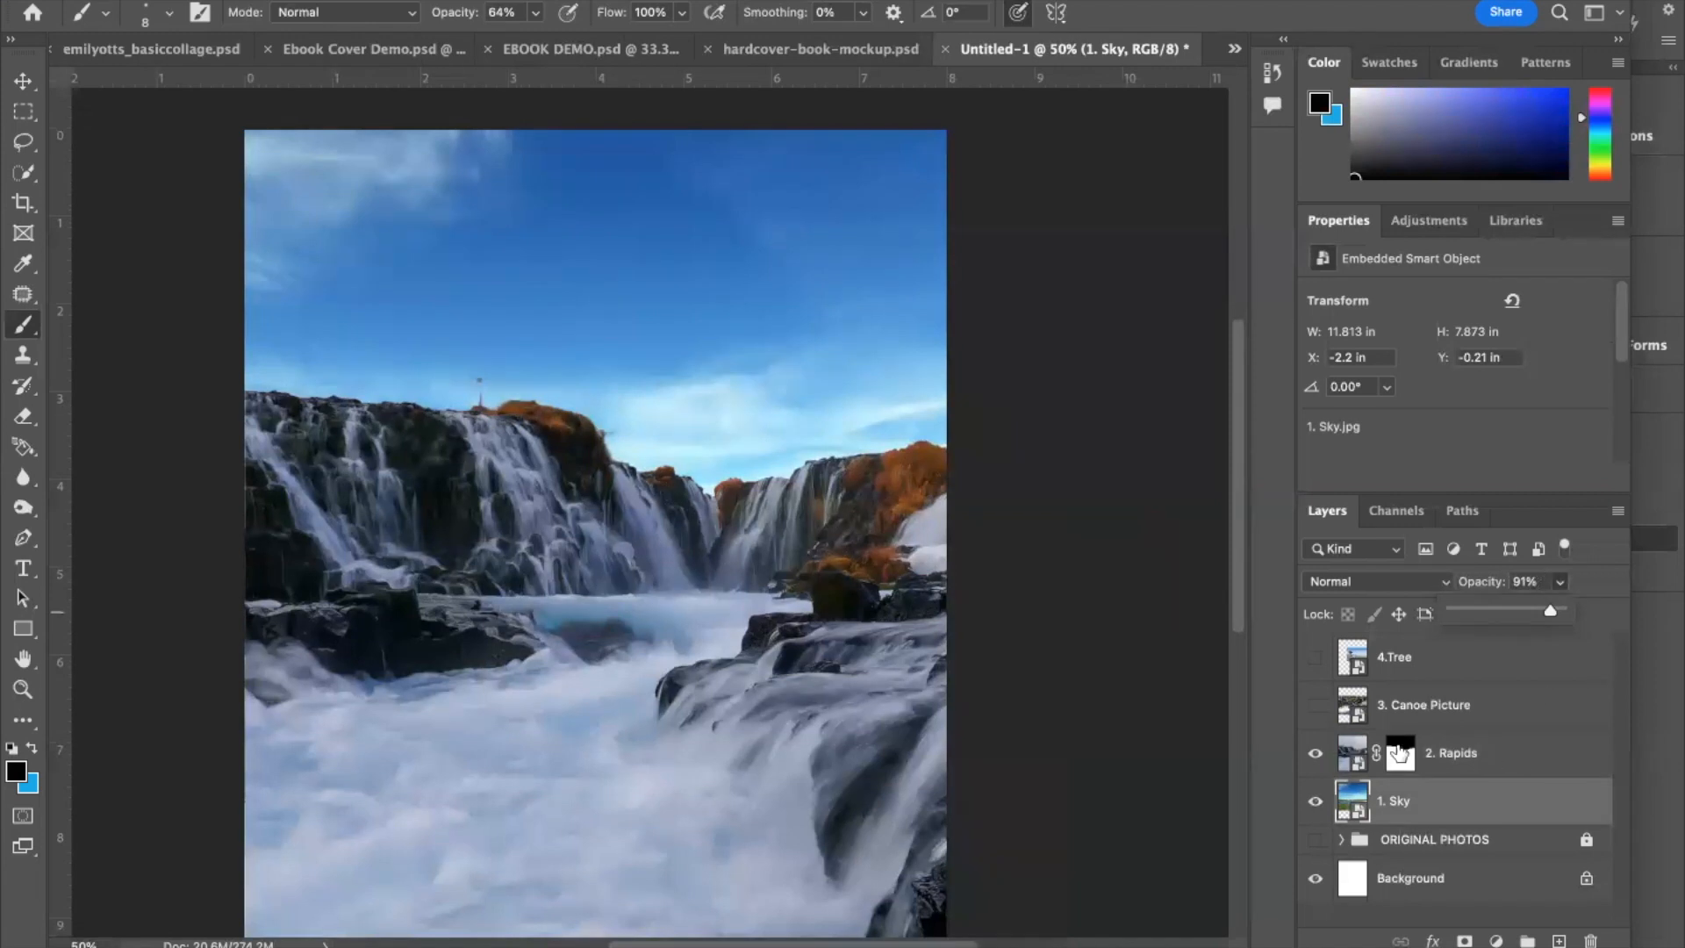
Step: Show the 3. Canoe Picture layer and bring the whole canoe and paddler into close view
click(1314, 707)
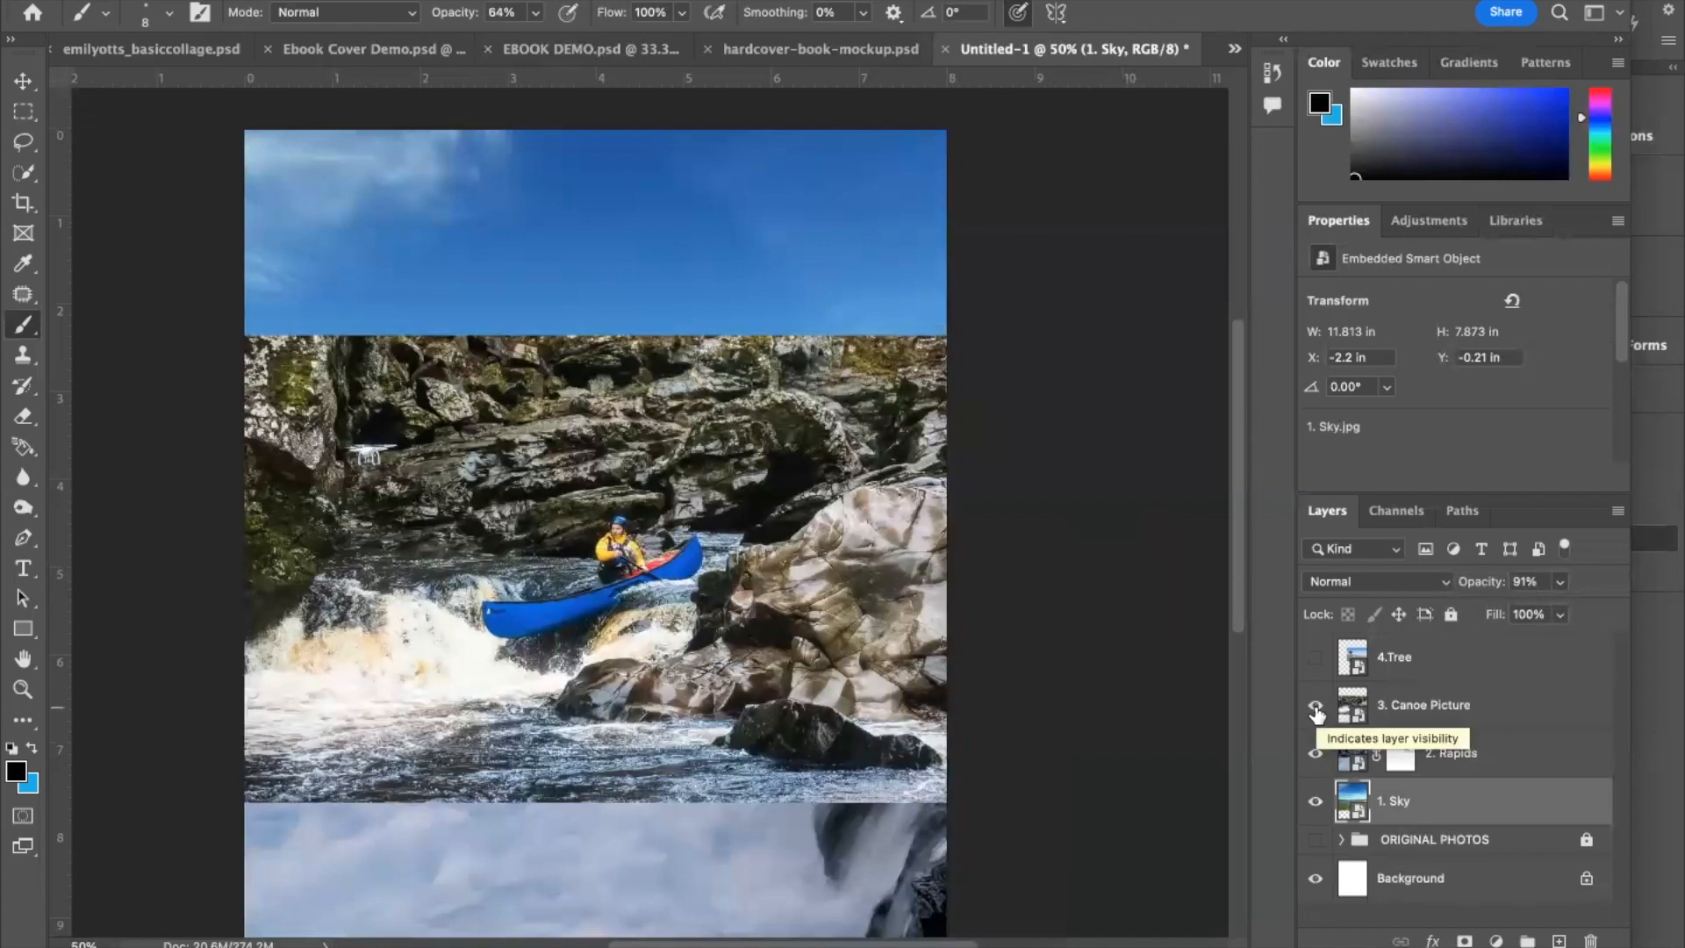
key(super+plus)
key(super+plus)
key(super+plus)
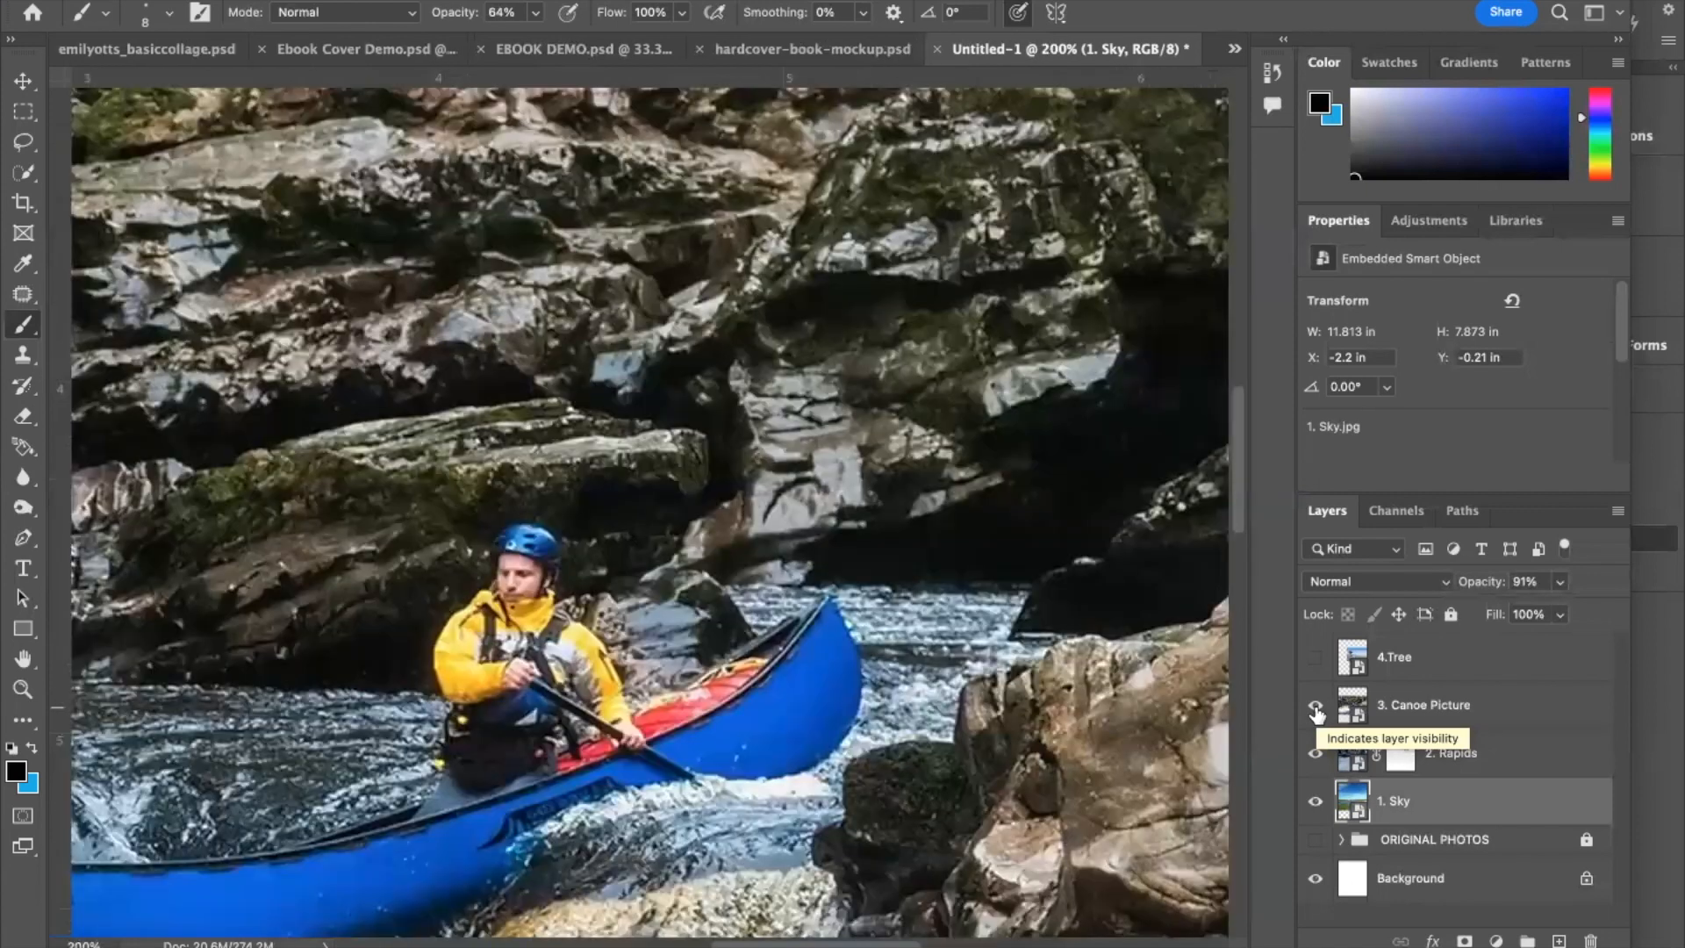
scroll(645, 812, down, 5)
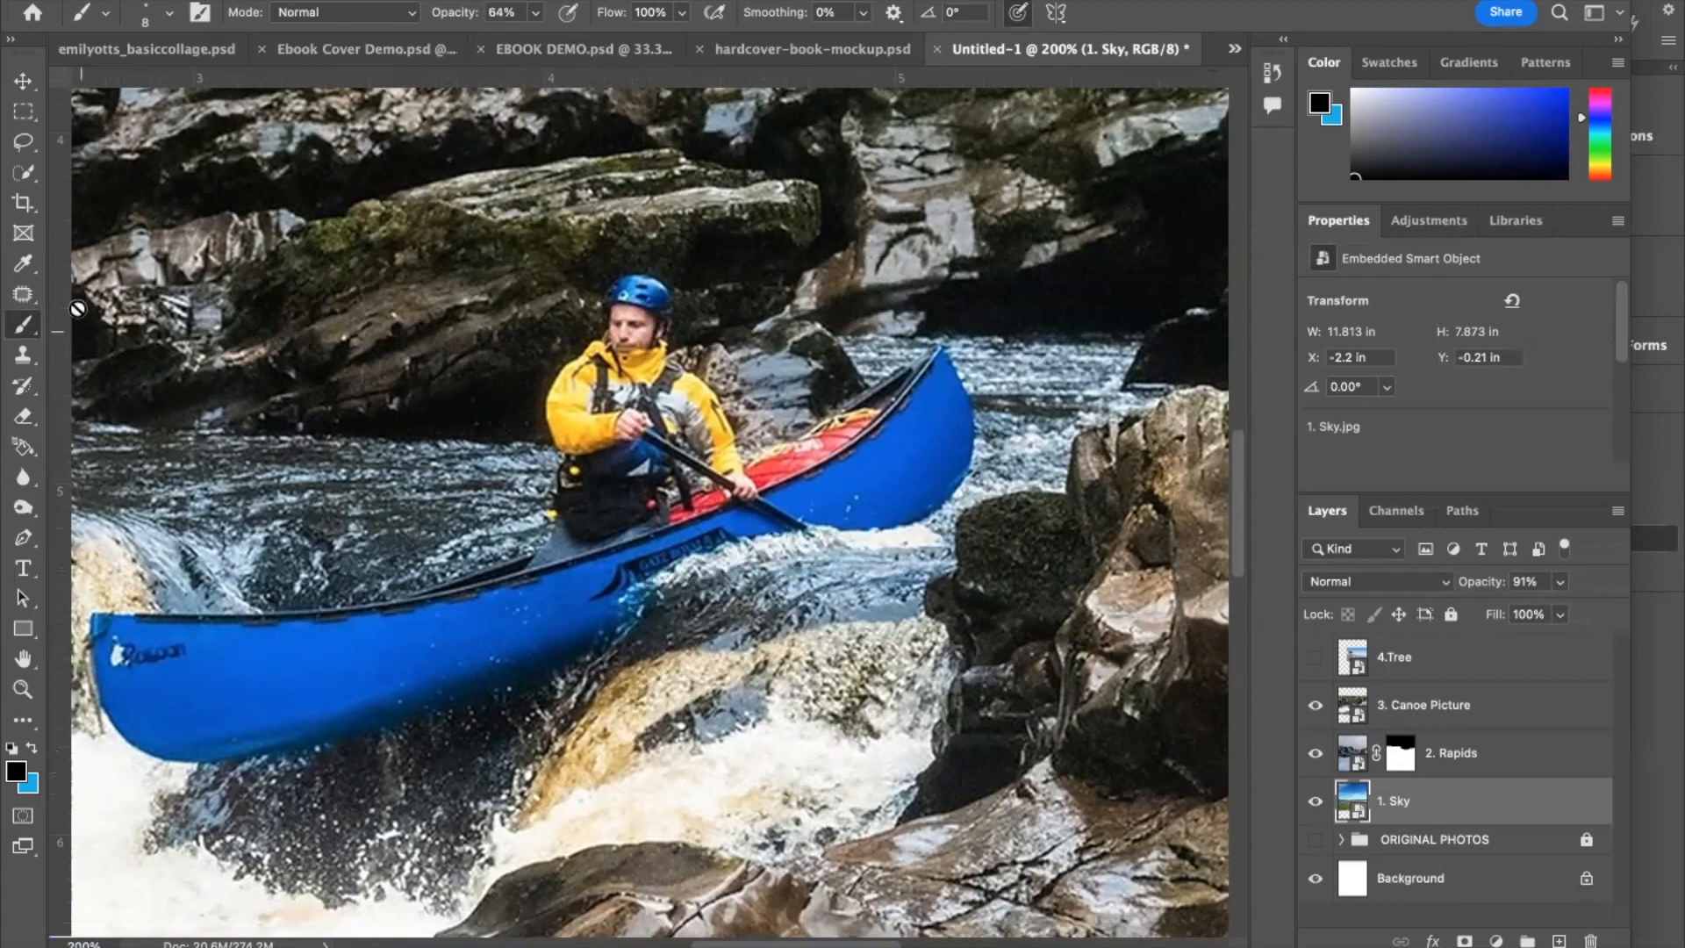
click(24, 179)
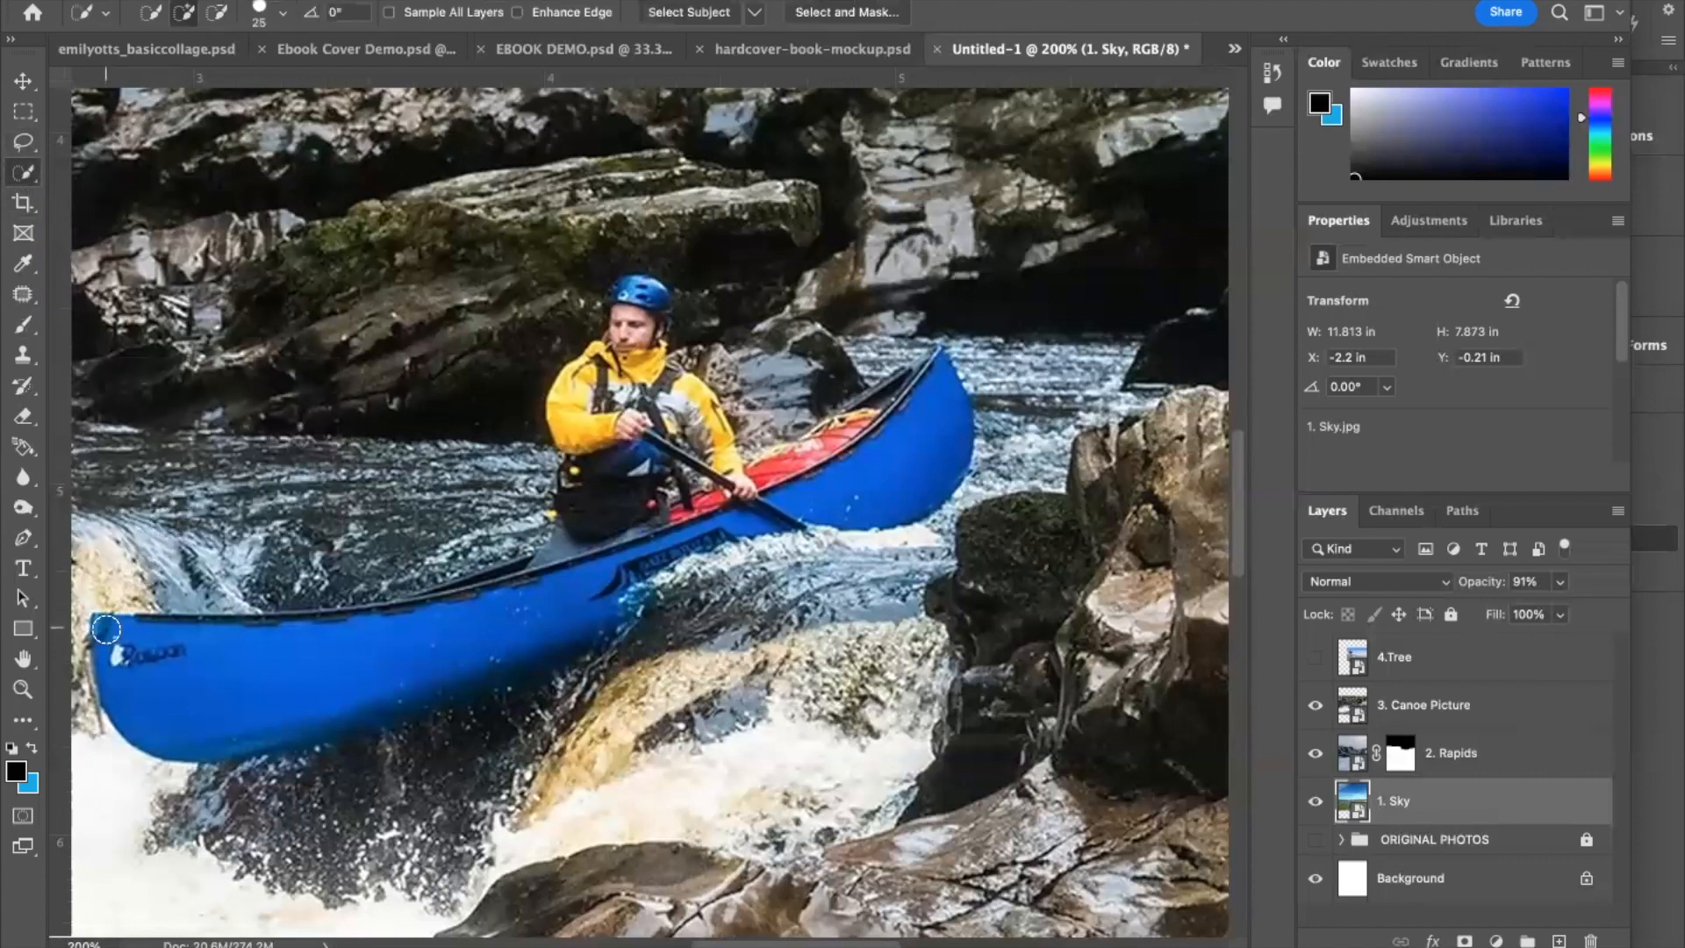
mouse_move(106, 629)
mouse_down()
mouse_move(158, 645)
mouse_move(110, 664)
mouse_move(120, 700)
mouse_move(138, 677)
mouse_move(167, 737)
mouse_up()
key(ctrl+d)
Step: Trace the canoe and paddler with the Magnetic Lasso tool and close the outline into a selection
click(34, 182)
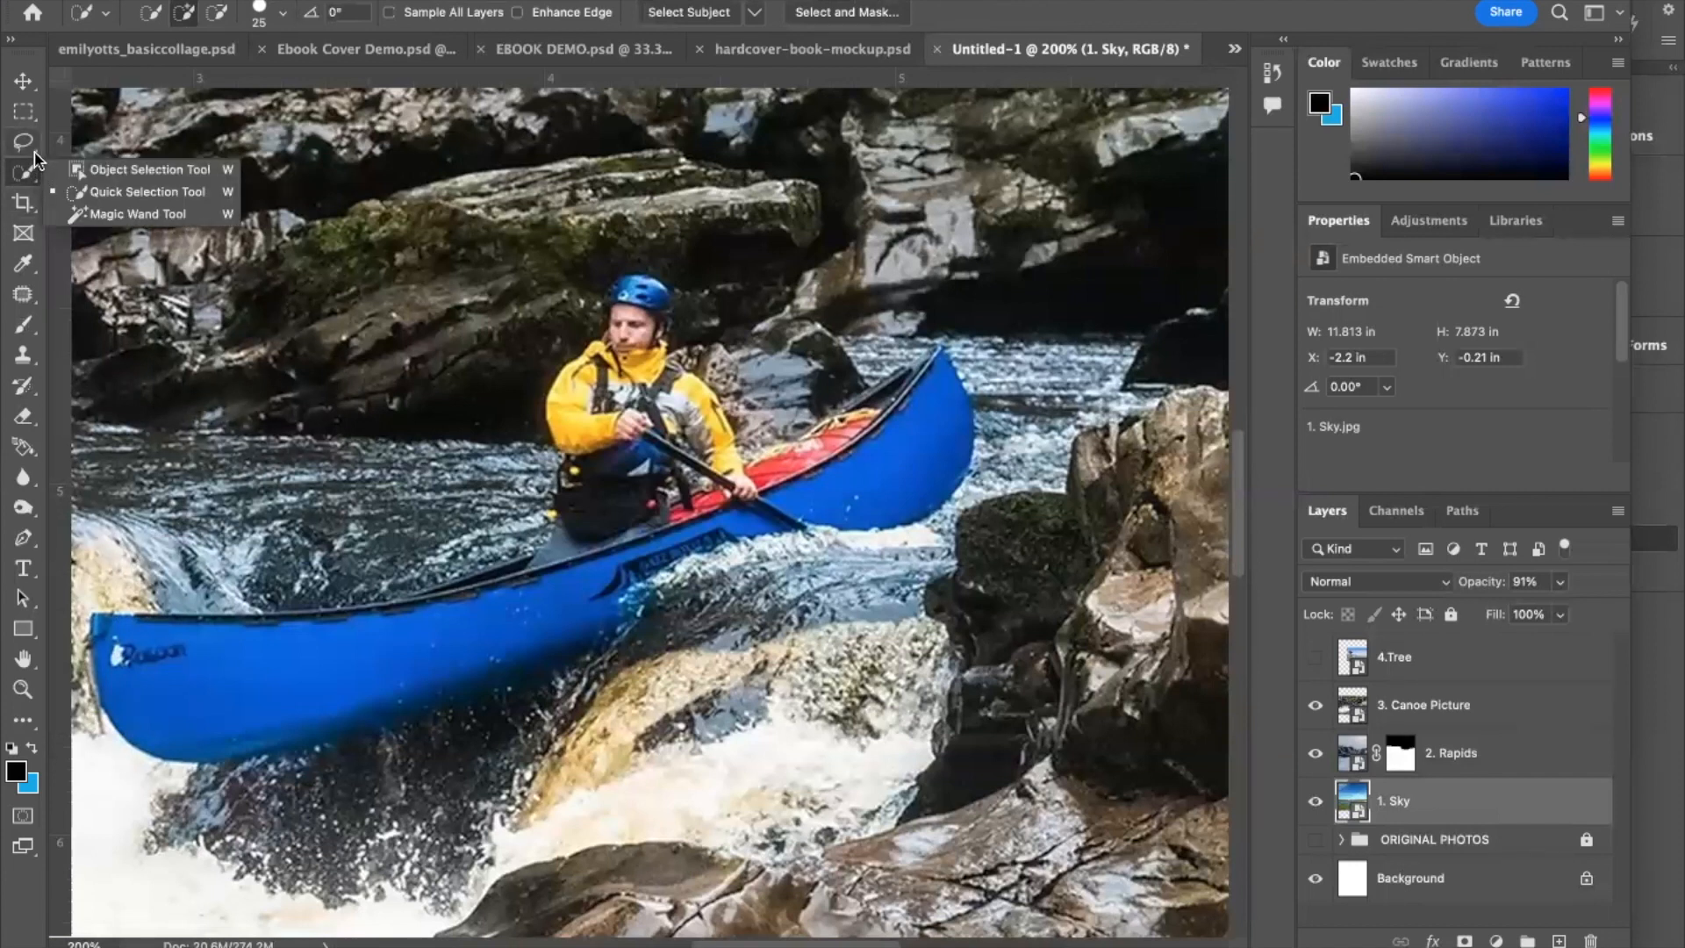
click(35, 153)
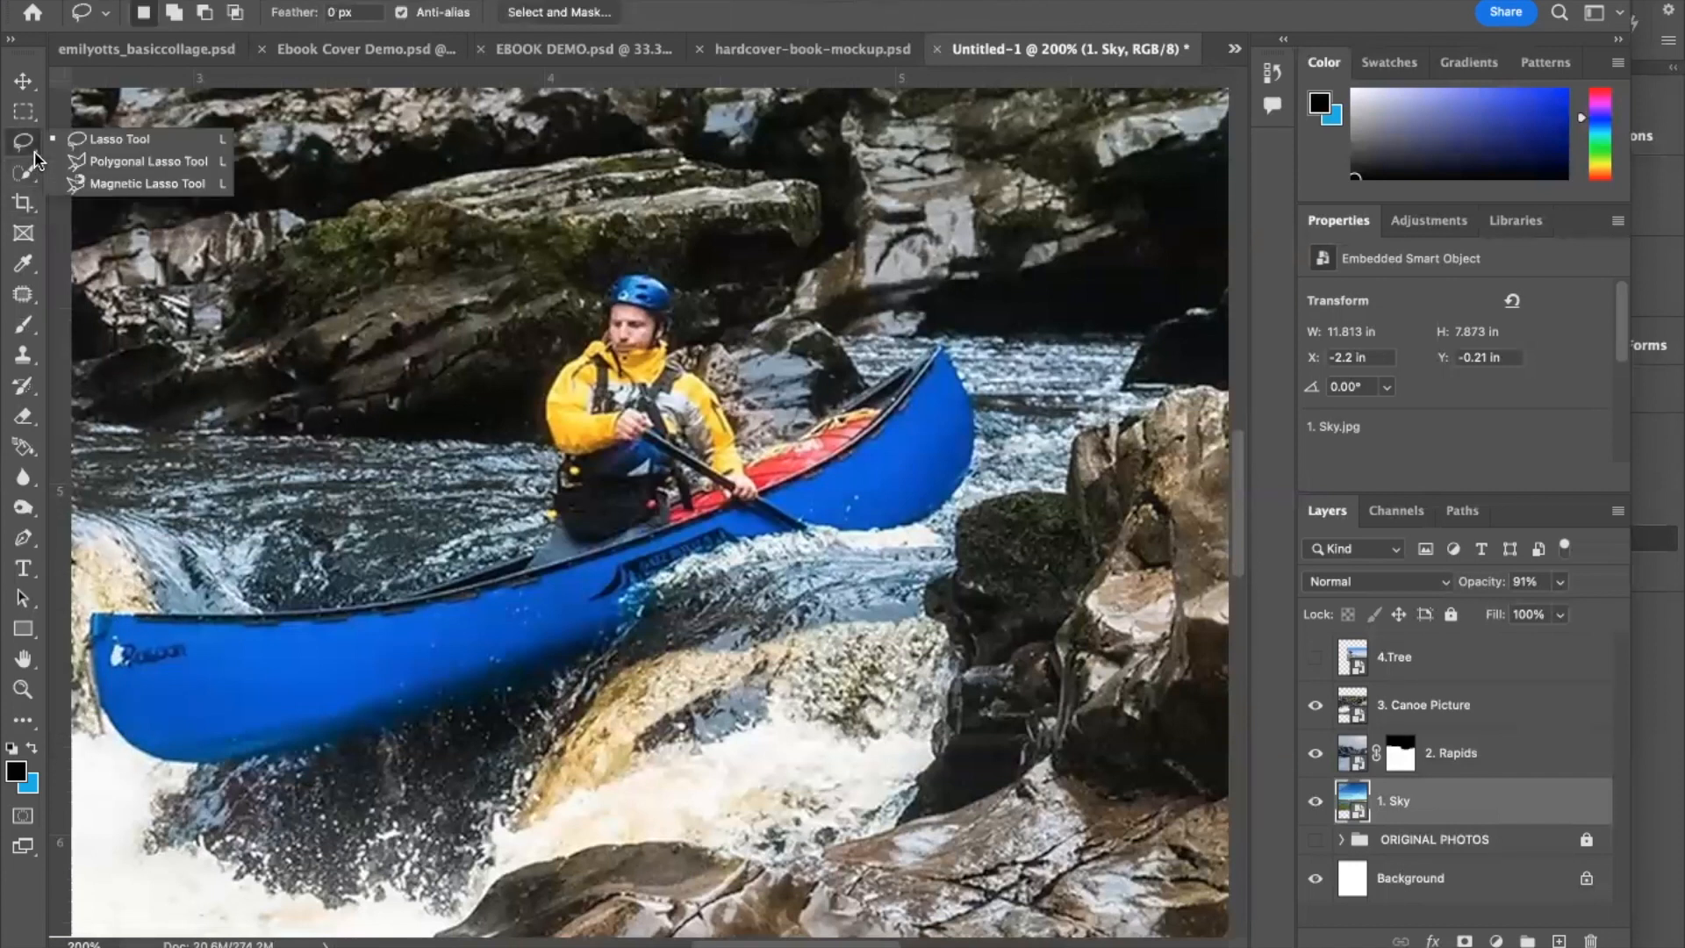
click(101, 186)
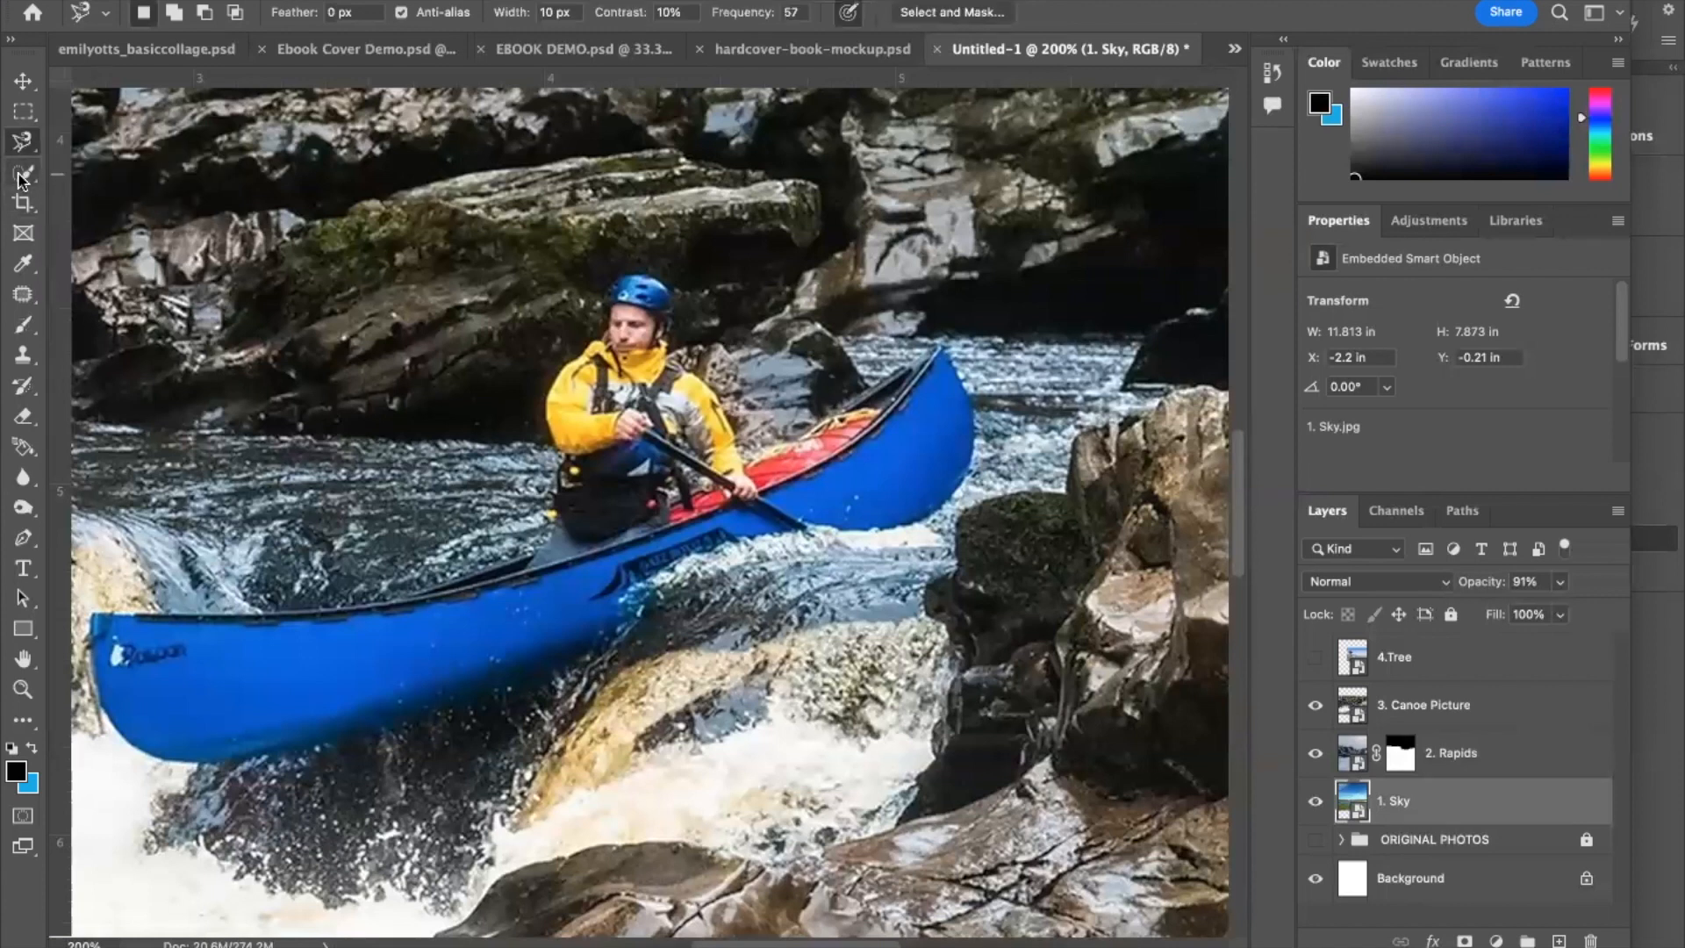
click(103, 616)
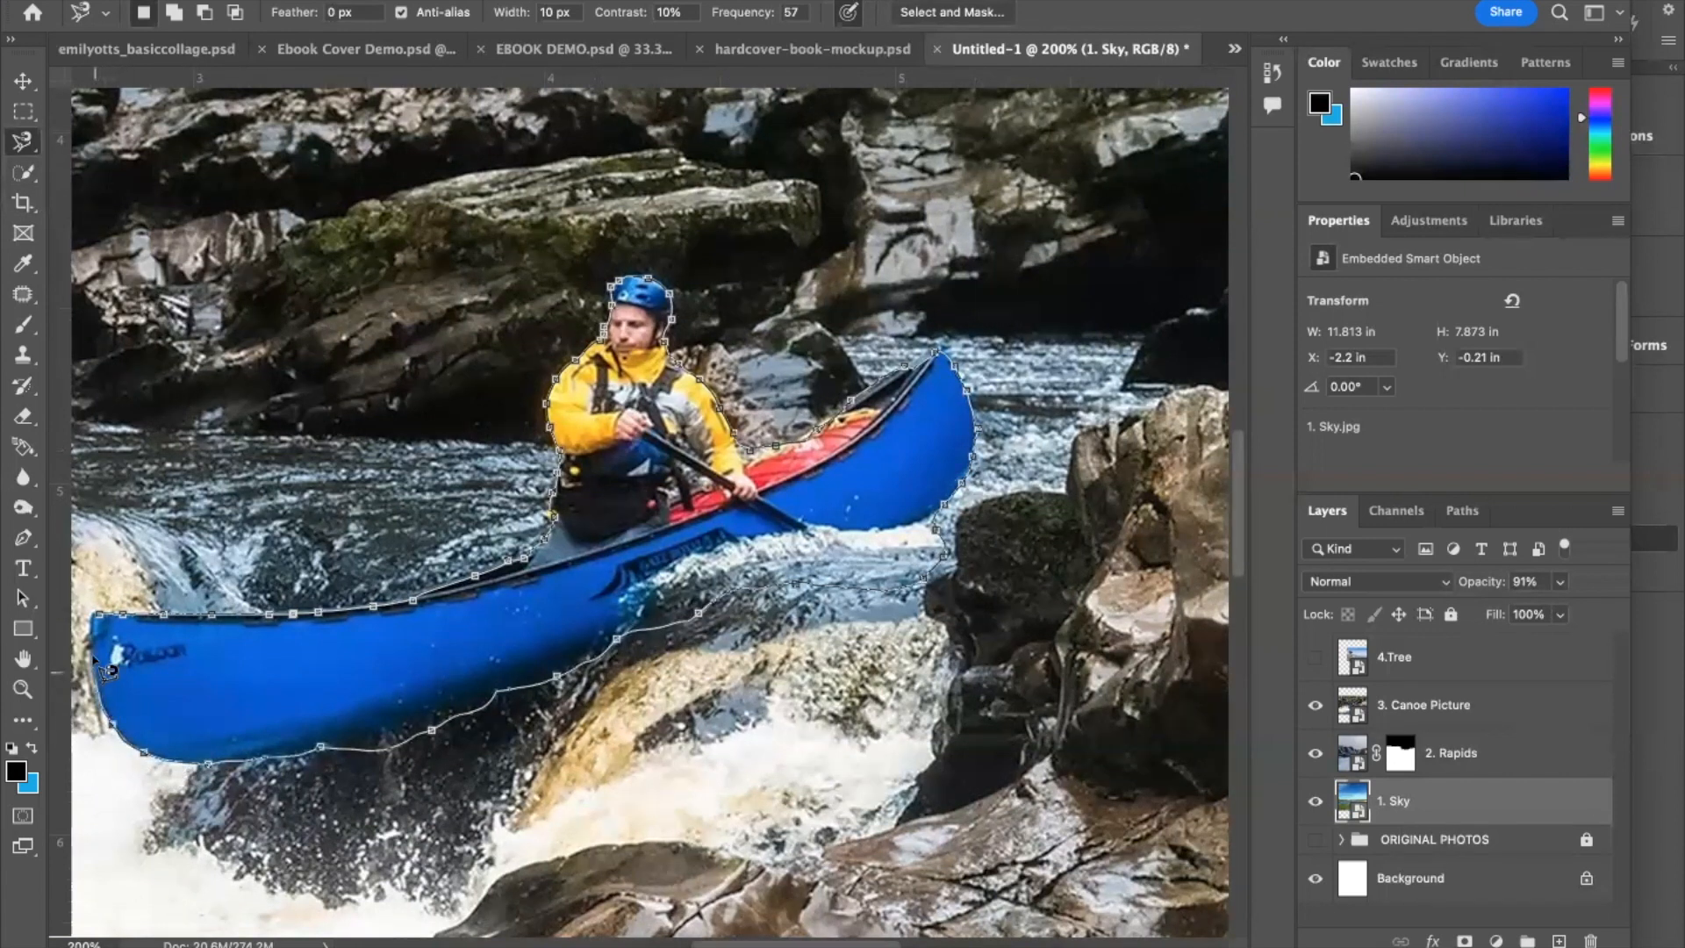
click(95, 611)
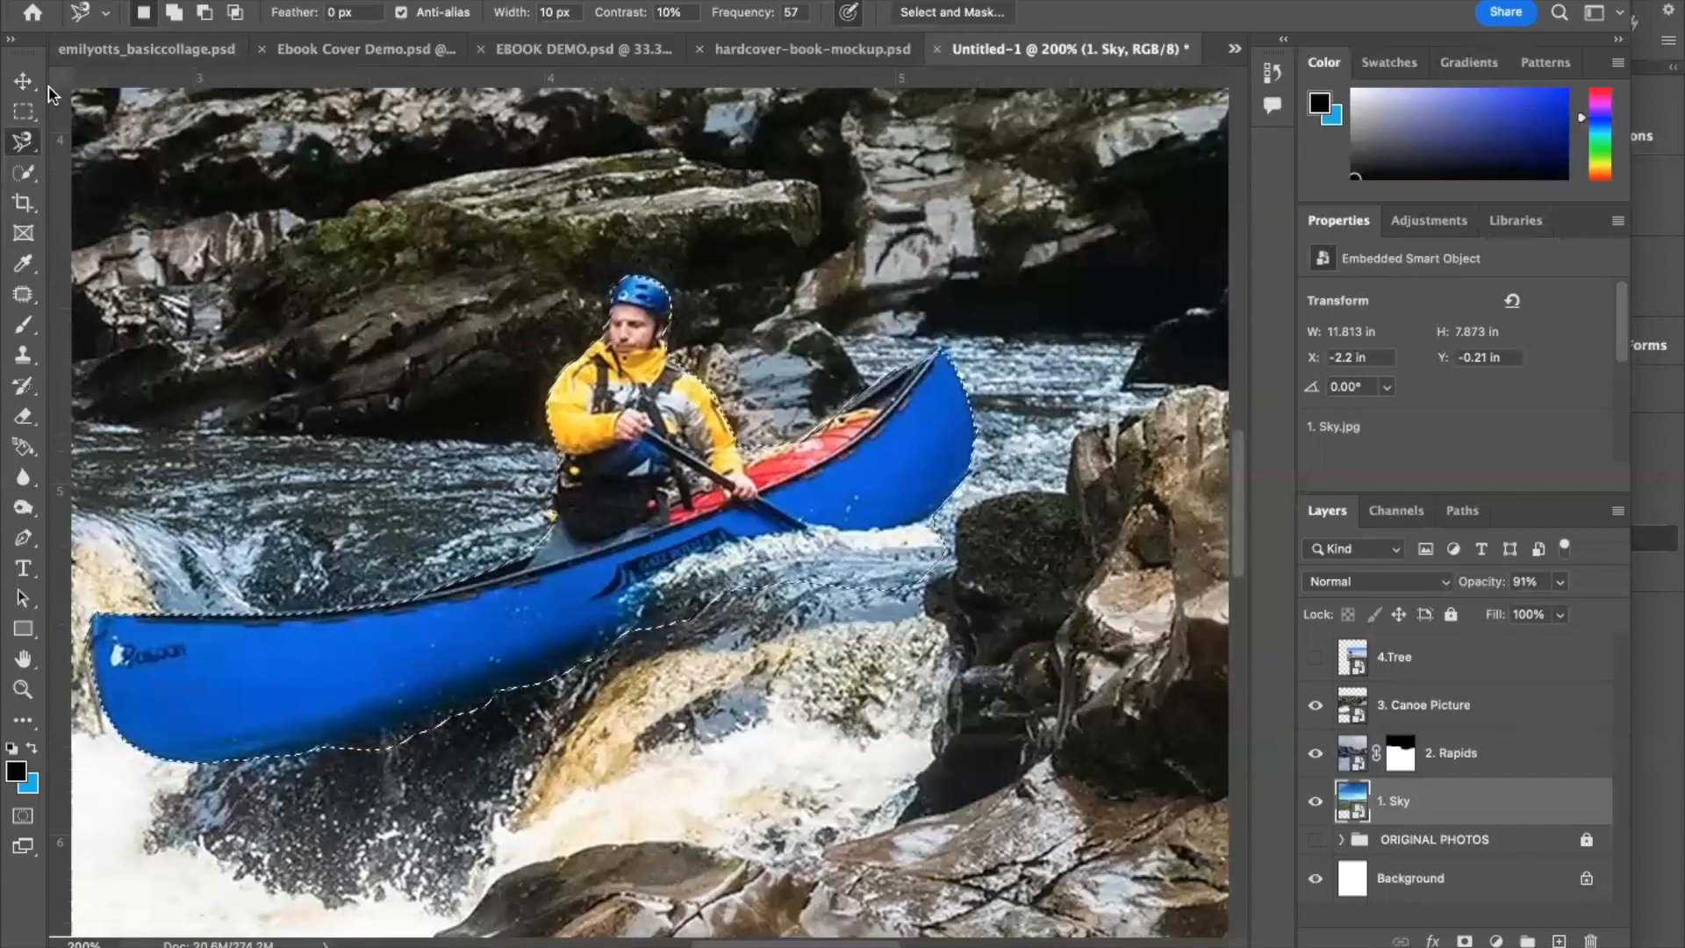
Step: Switch to the Quick Selection tool in add mode and reduce its brush size to 6 for refining the paddler's outline
key(w)
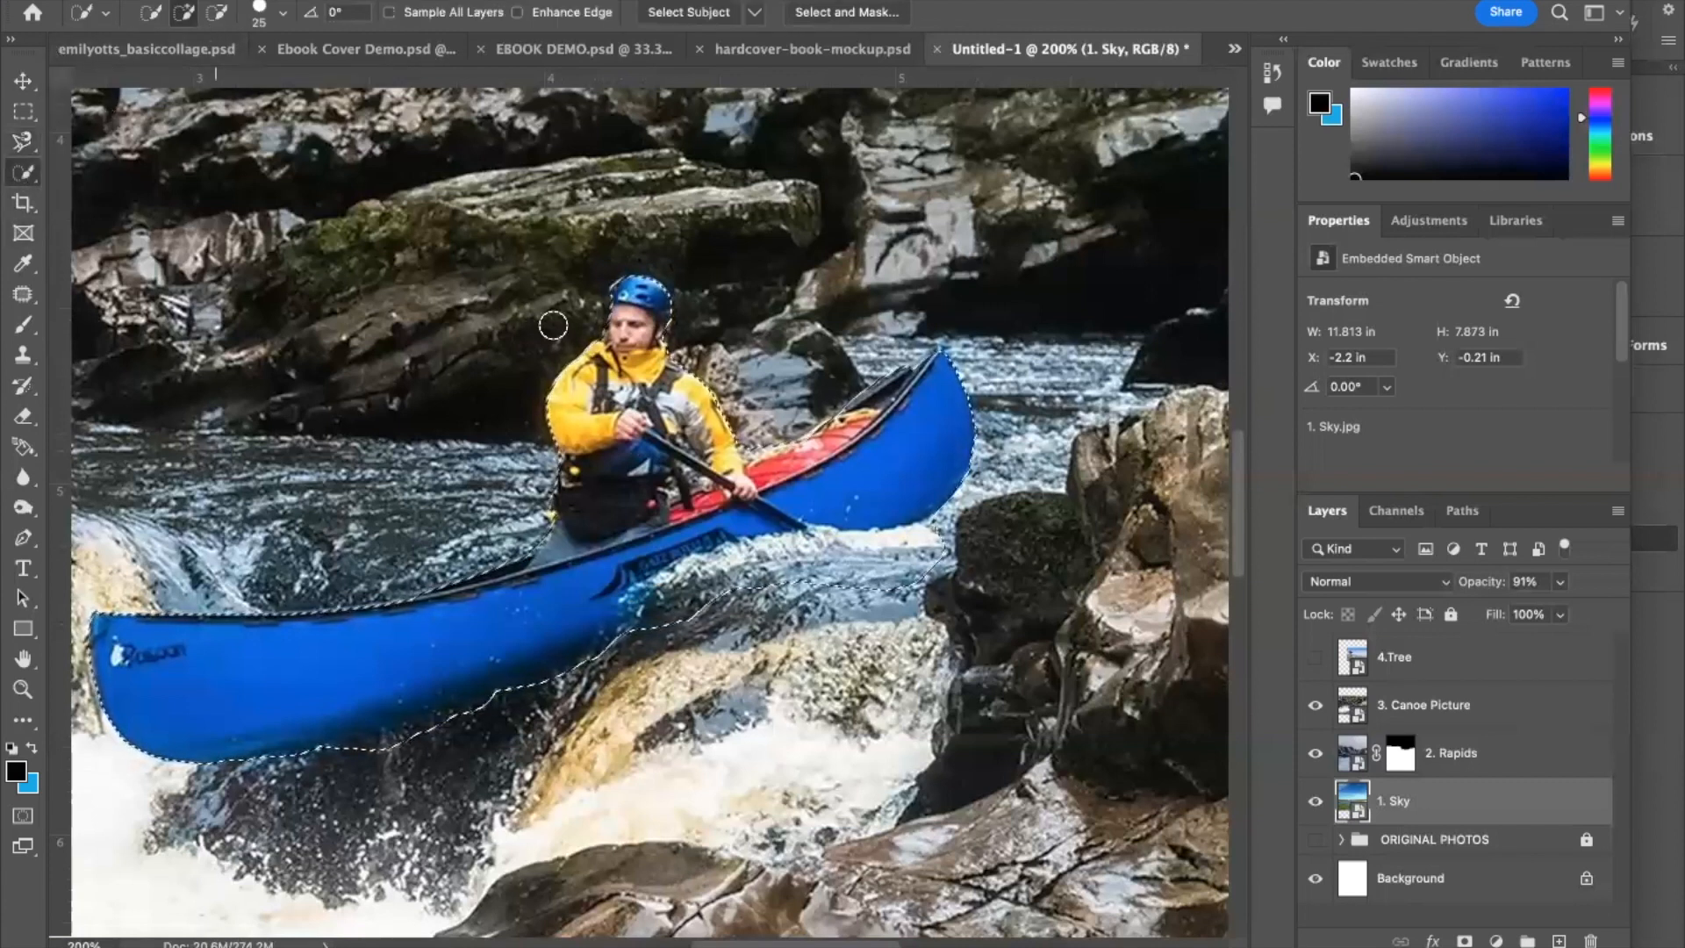
click(218, 13)
click(183, 12)
key(bracketleft)
key(bracketleft)
key(bracketleft)
key(bracketleft)
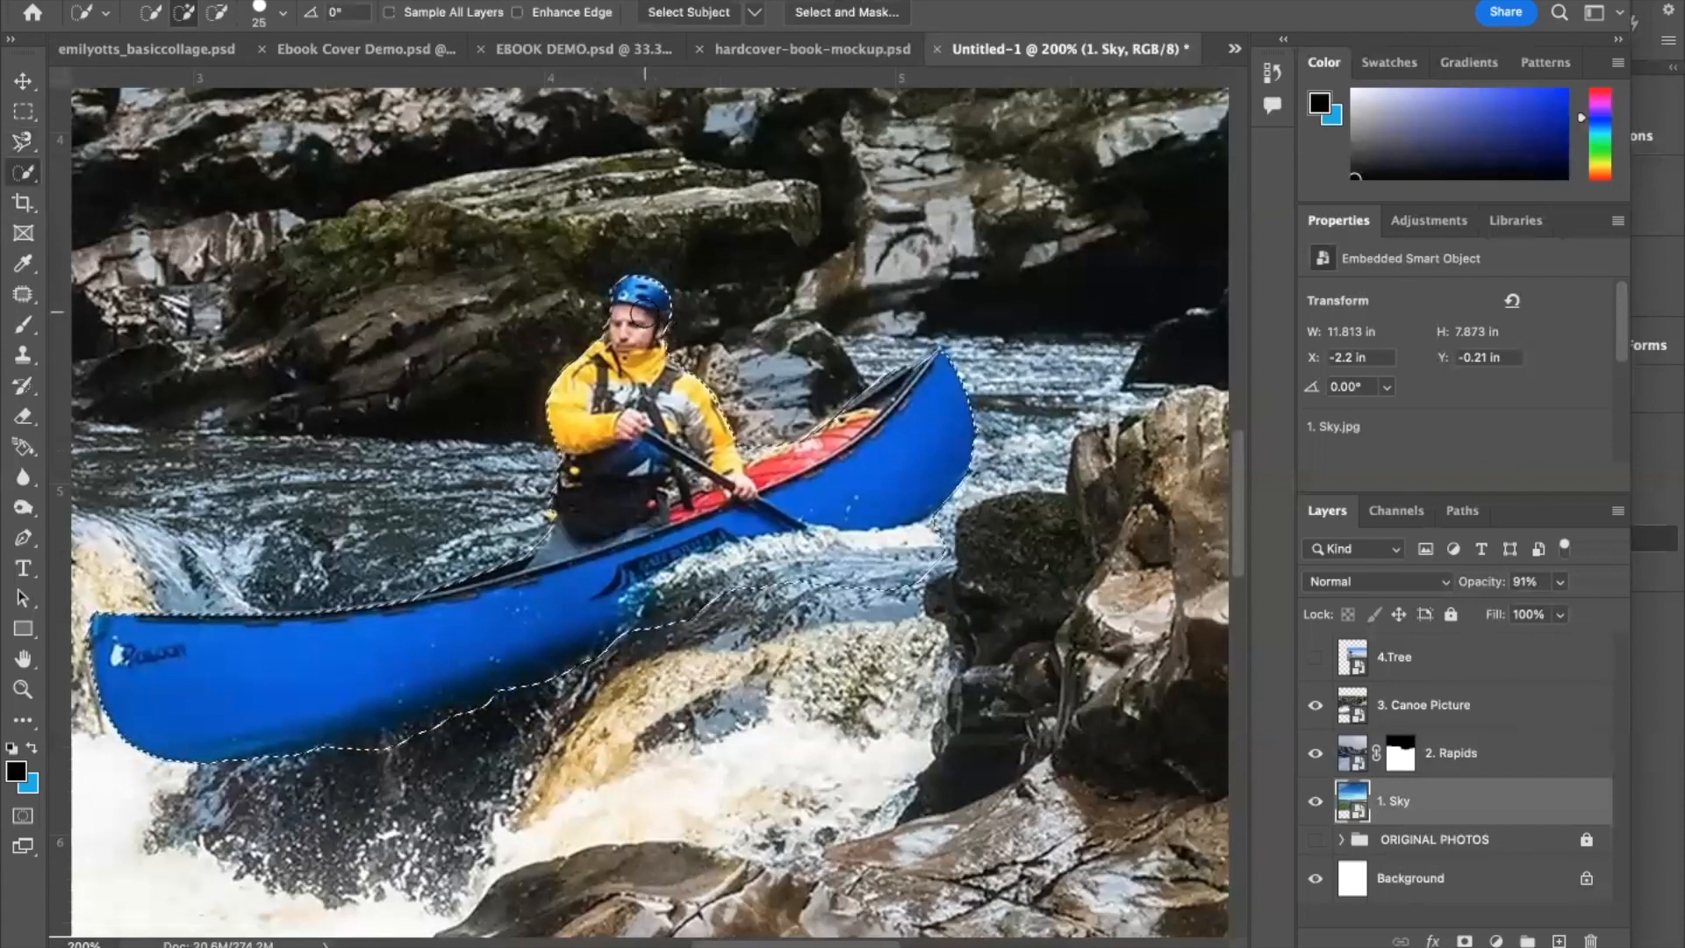
key(bracketleft)
key(bracketleft)
key(bracketleft)
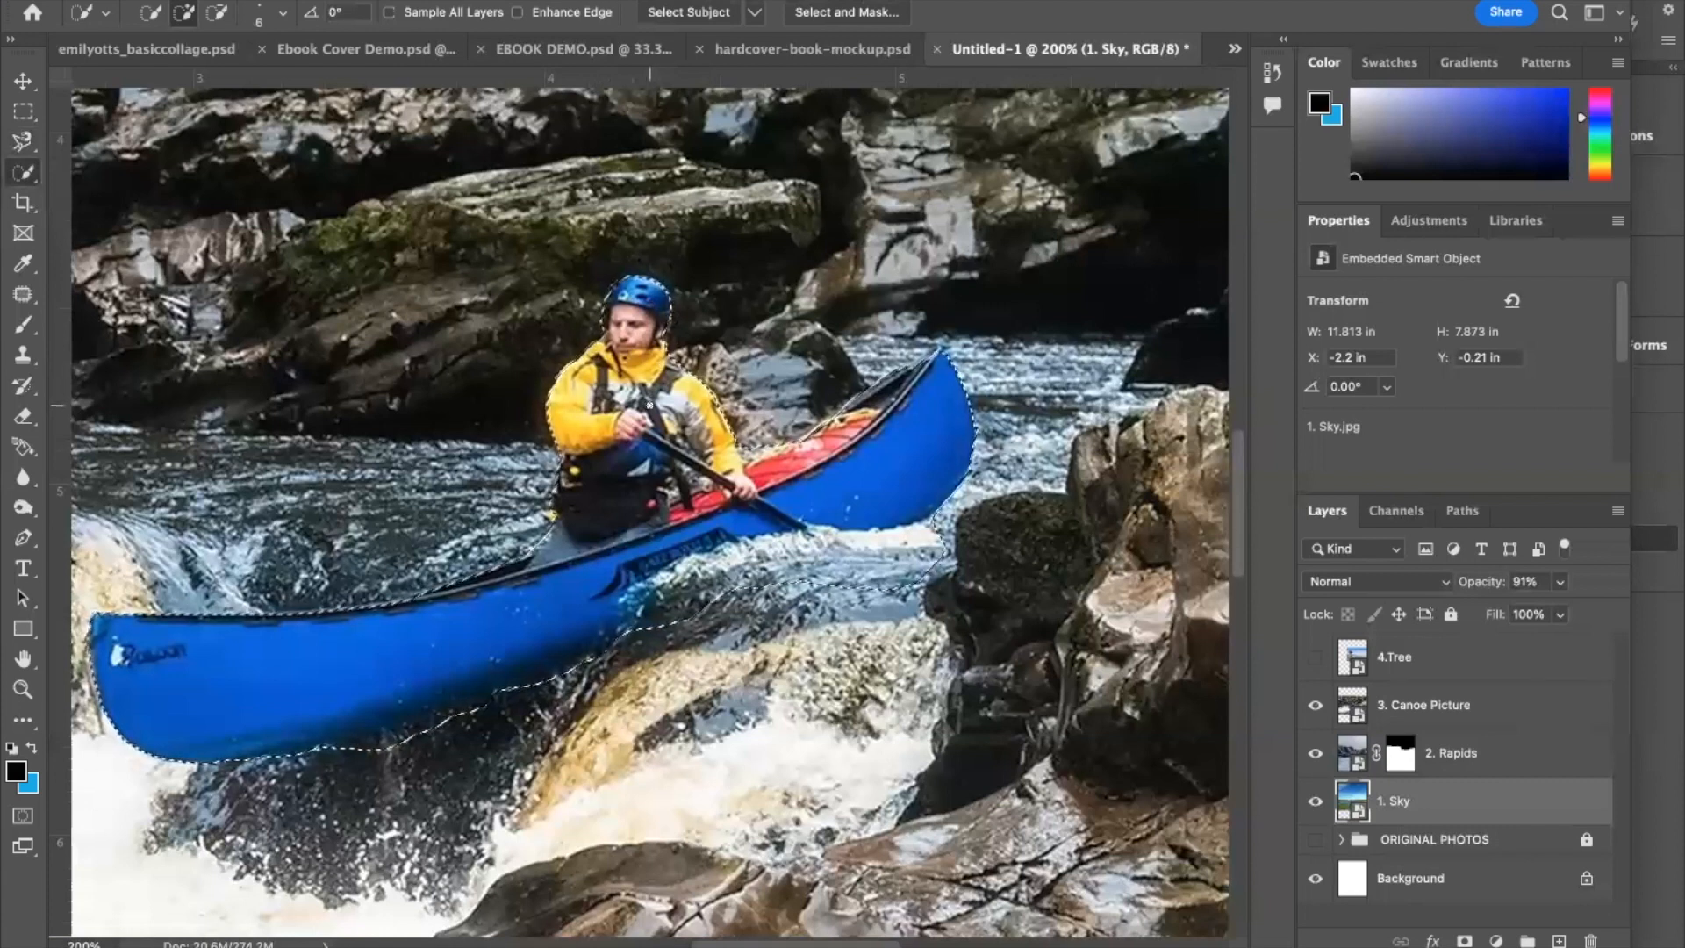
Step: Open the canoe selection in Select and Mask with the 1. Sky layer active and set radius 2 px and smooth 5
click(875, 12)
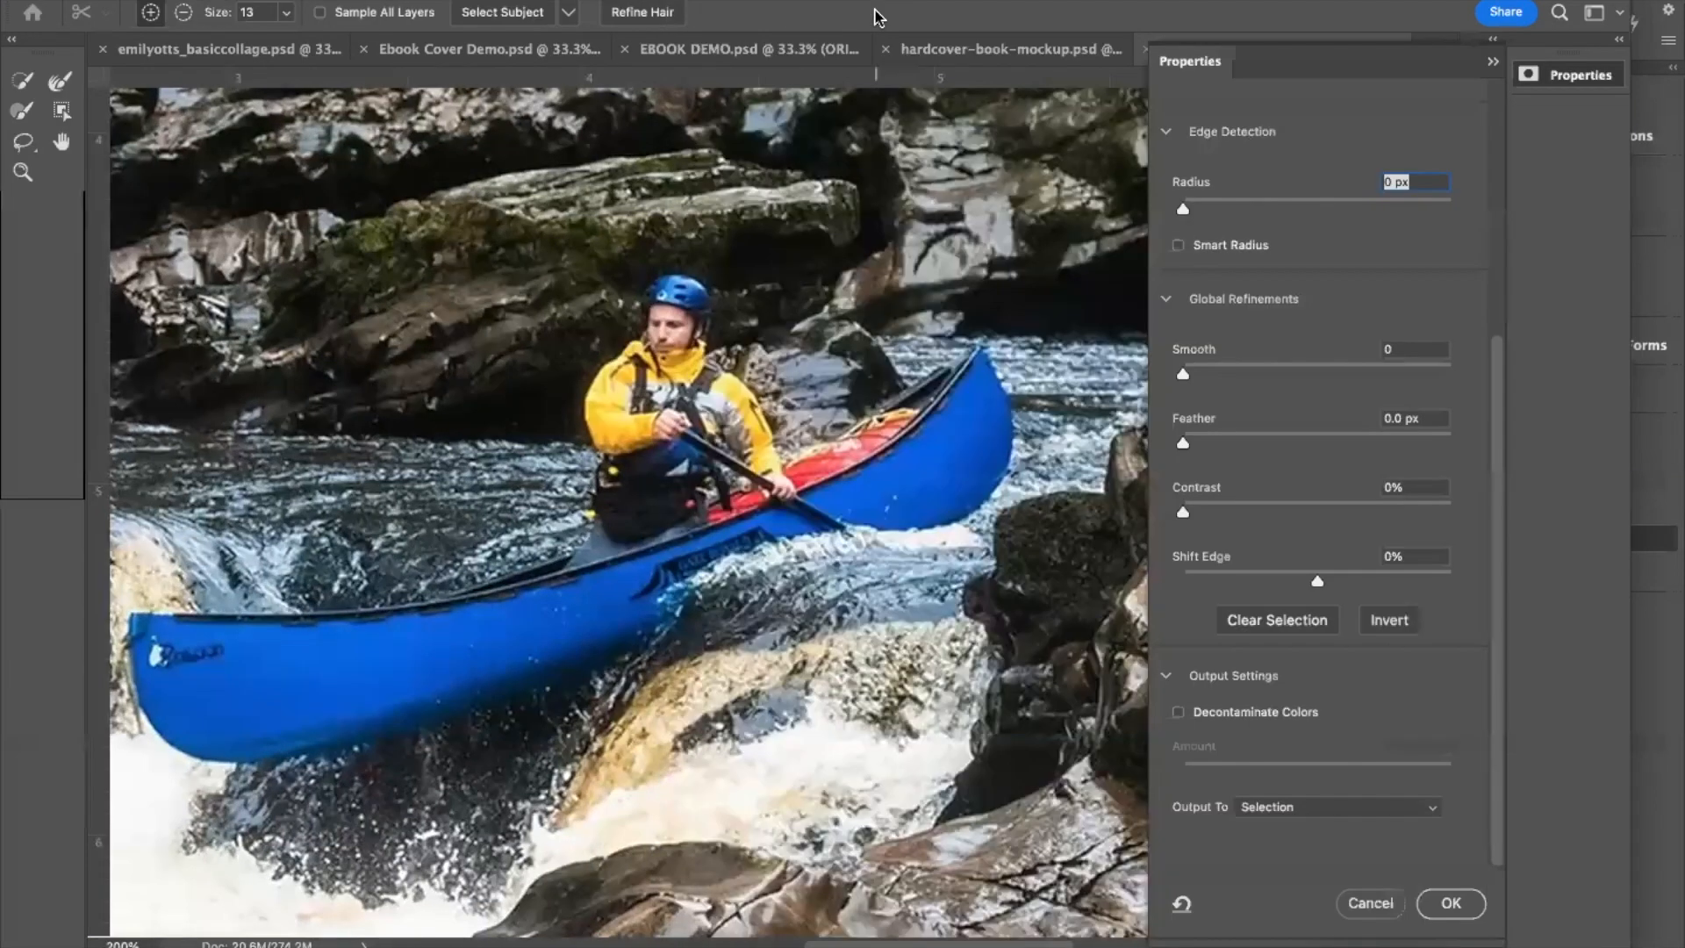
scroll(1209, 210, up, 5)
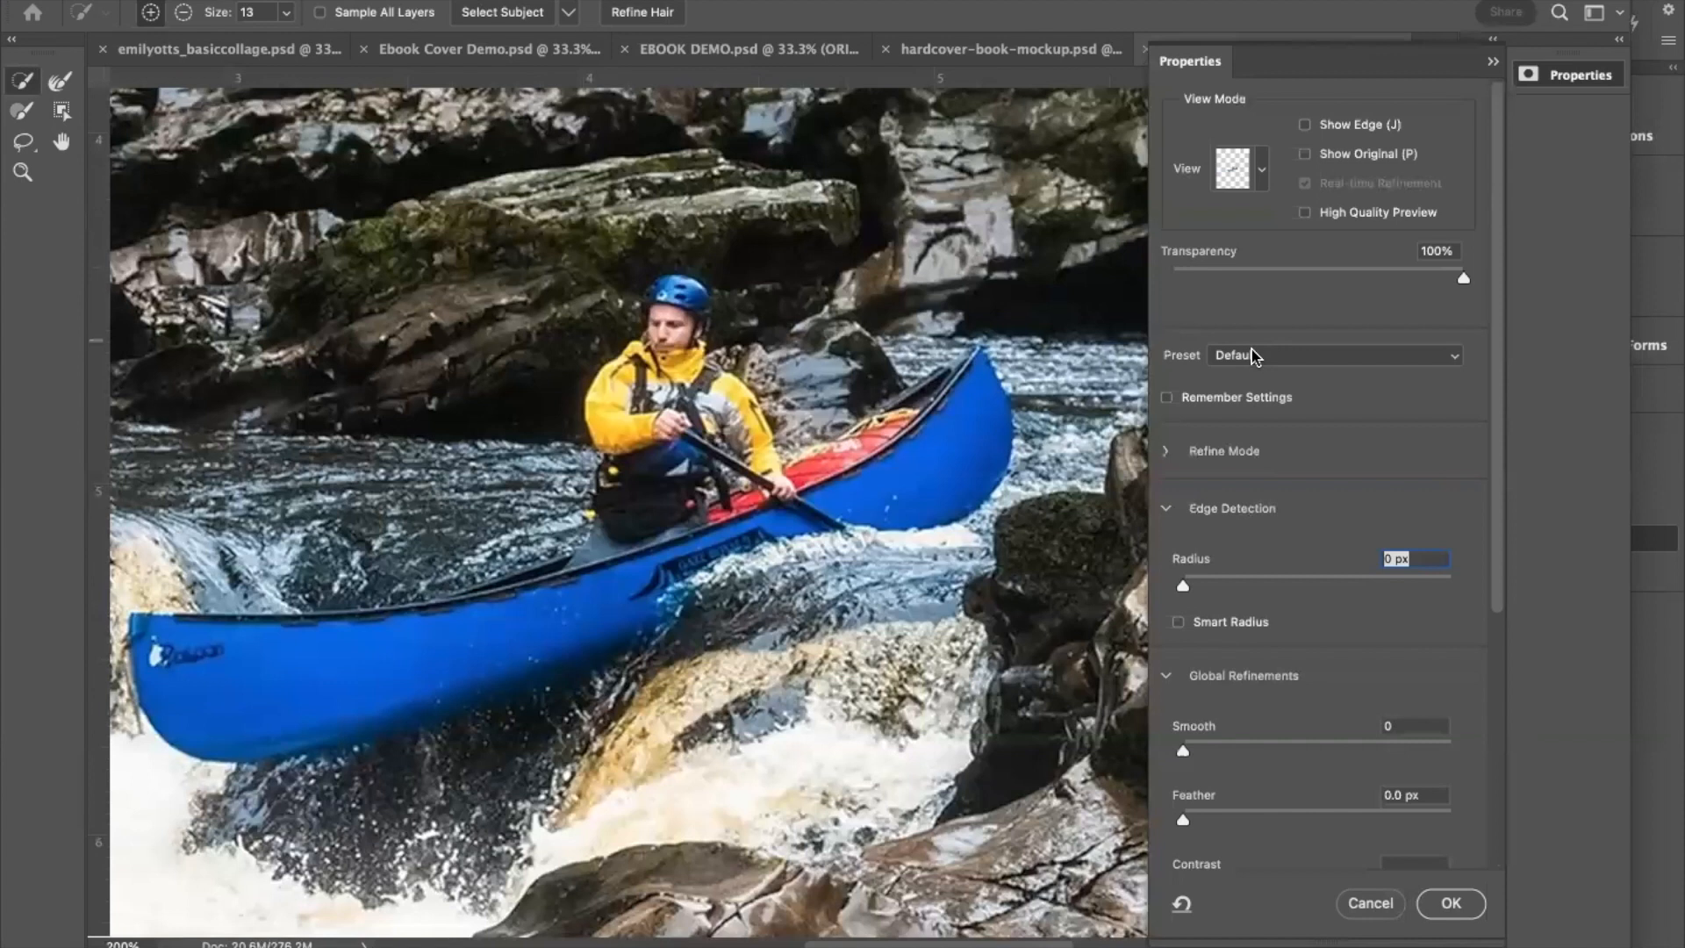
drag(1195, 580, 1200, 572)
scroll(1271, 548, down, 5)
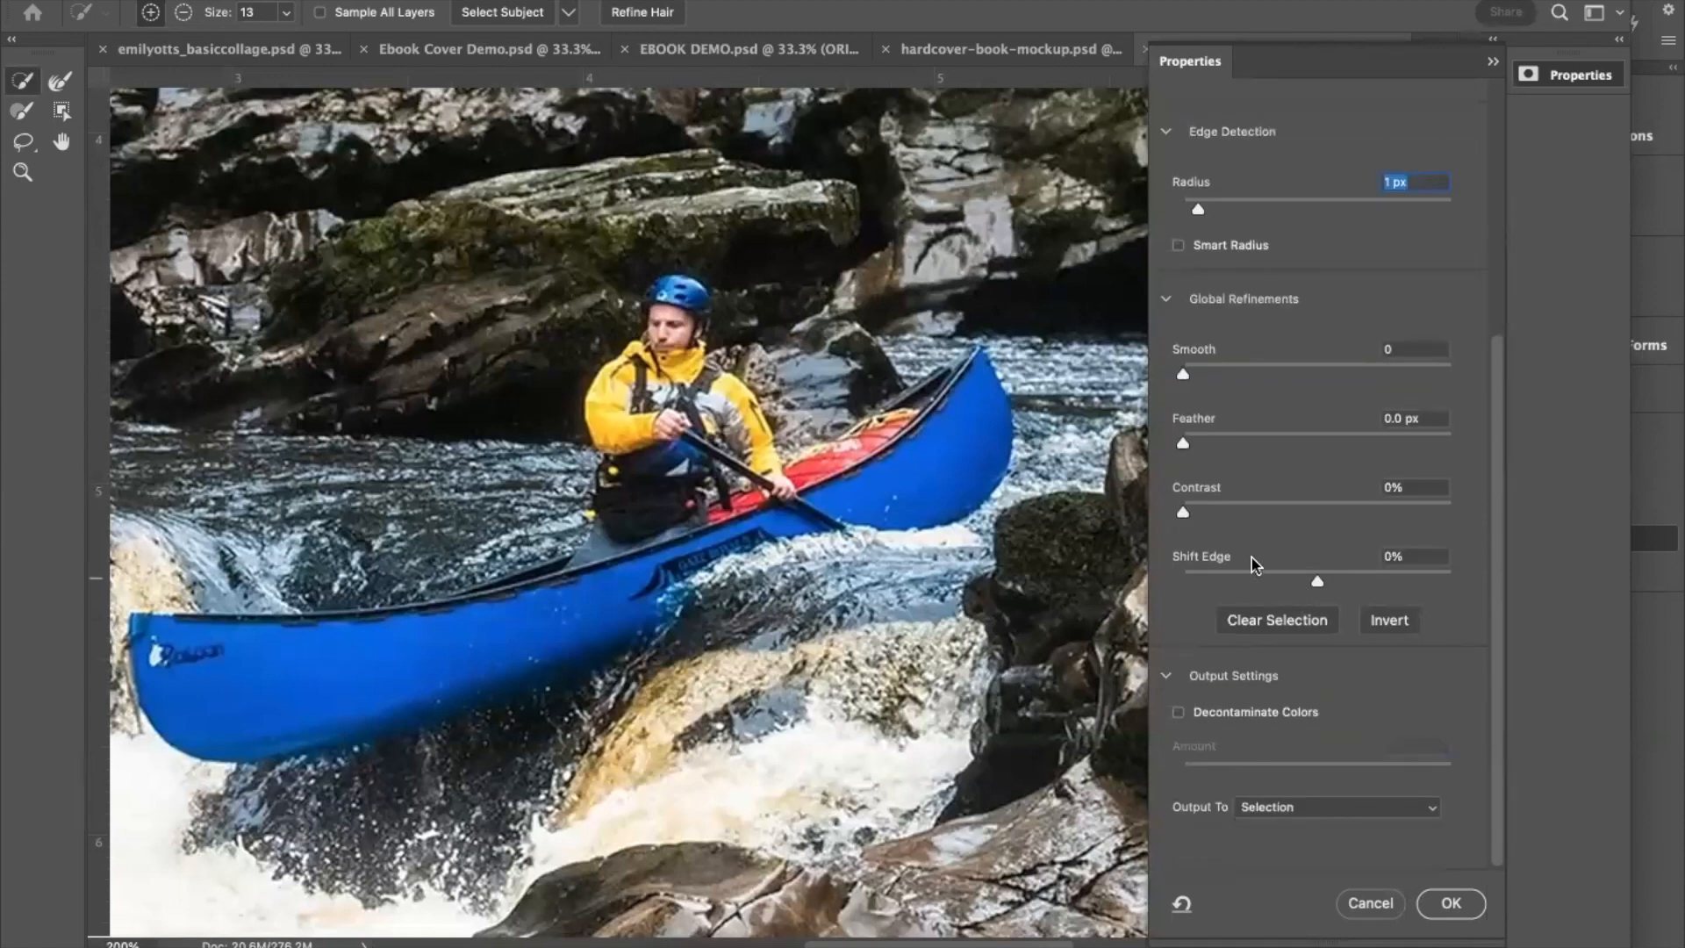
scroll(1251, 556, up, 5)
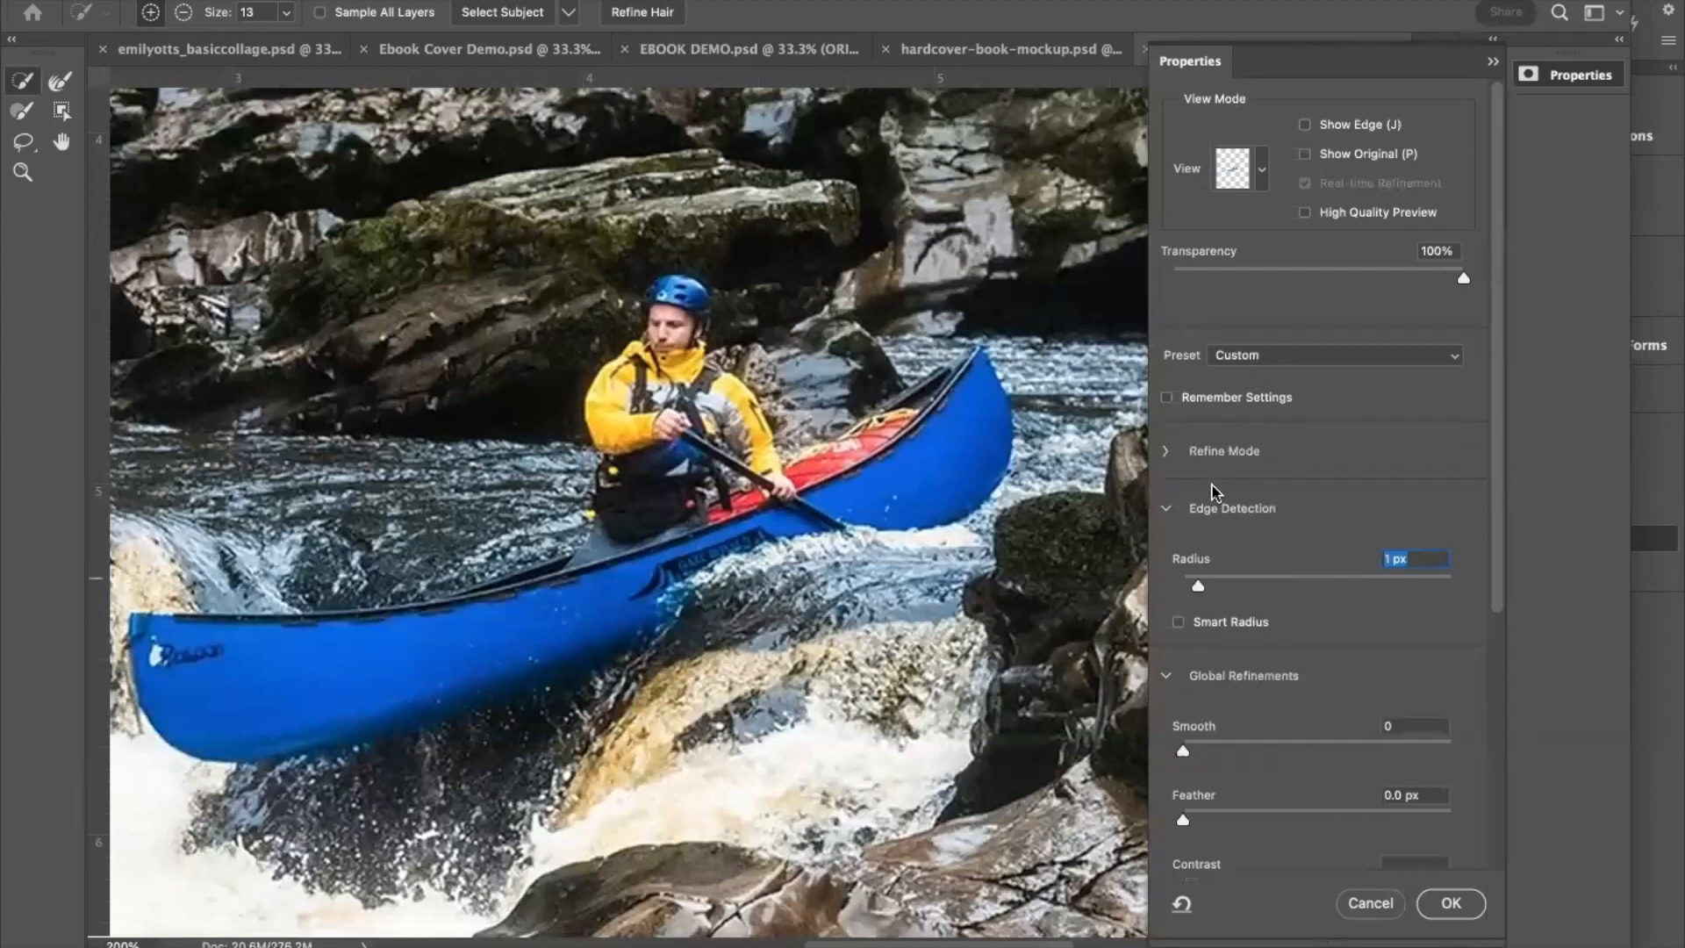
click(1207, 582)
click(1198, 750)
scroll(1195, 702, down, 5)
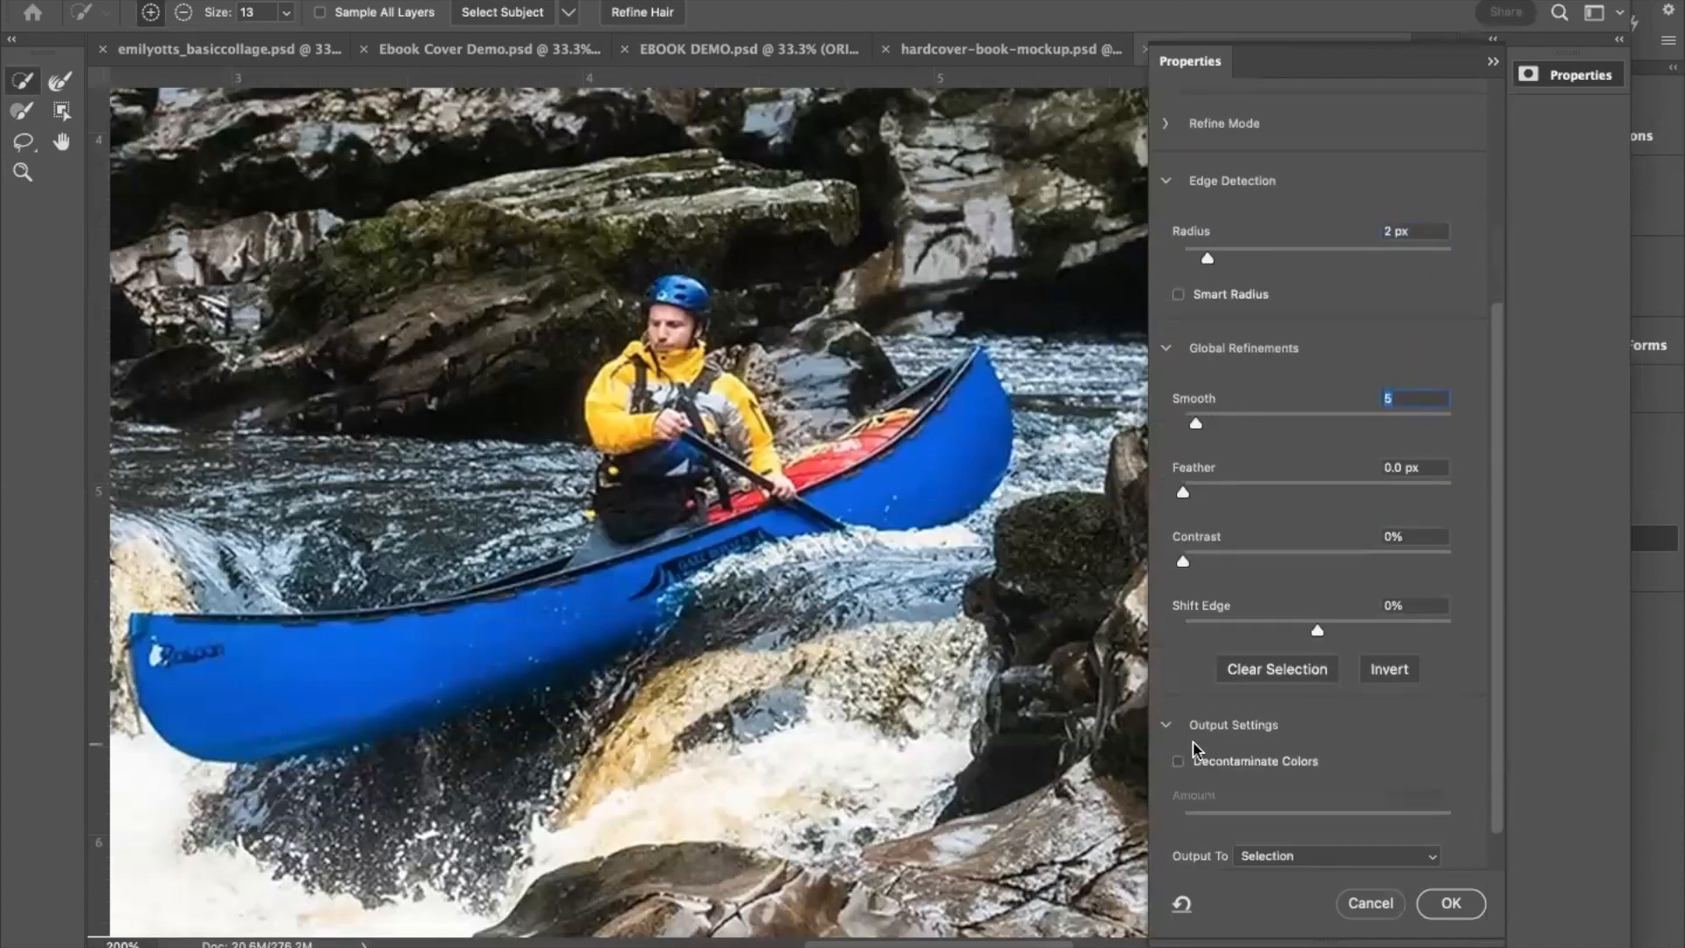
Step: Set shift edge to -10% and feather to 1.0 px, and output the selection from the 1. Sky layer to a new layer
click(1305, 596)
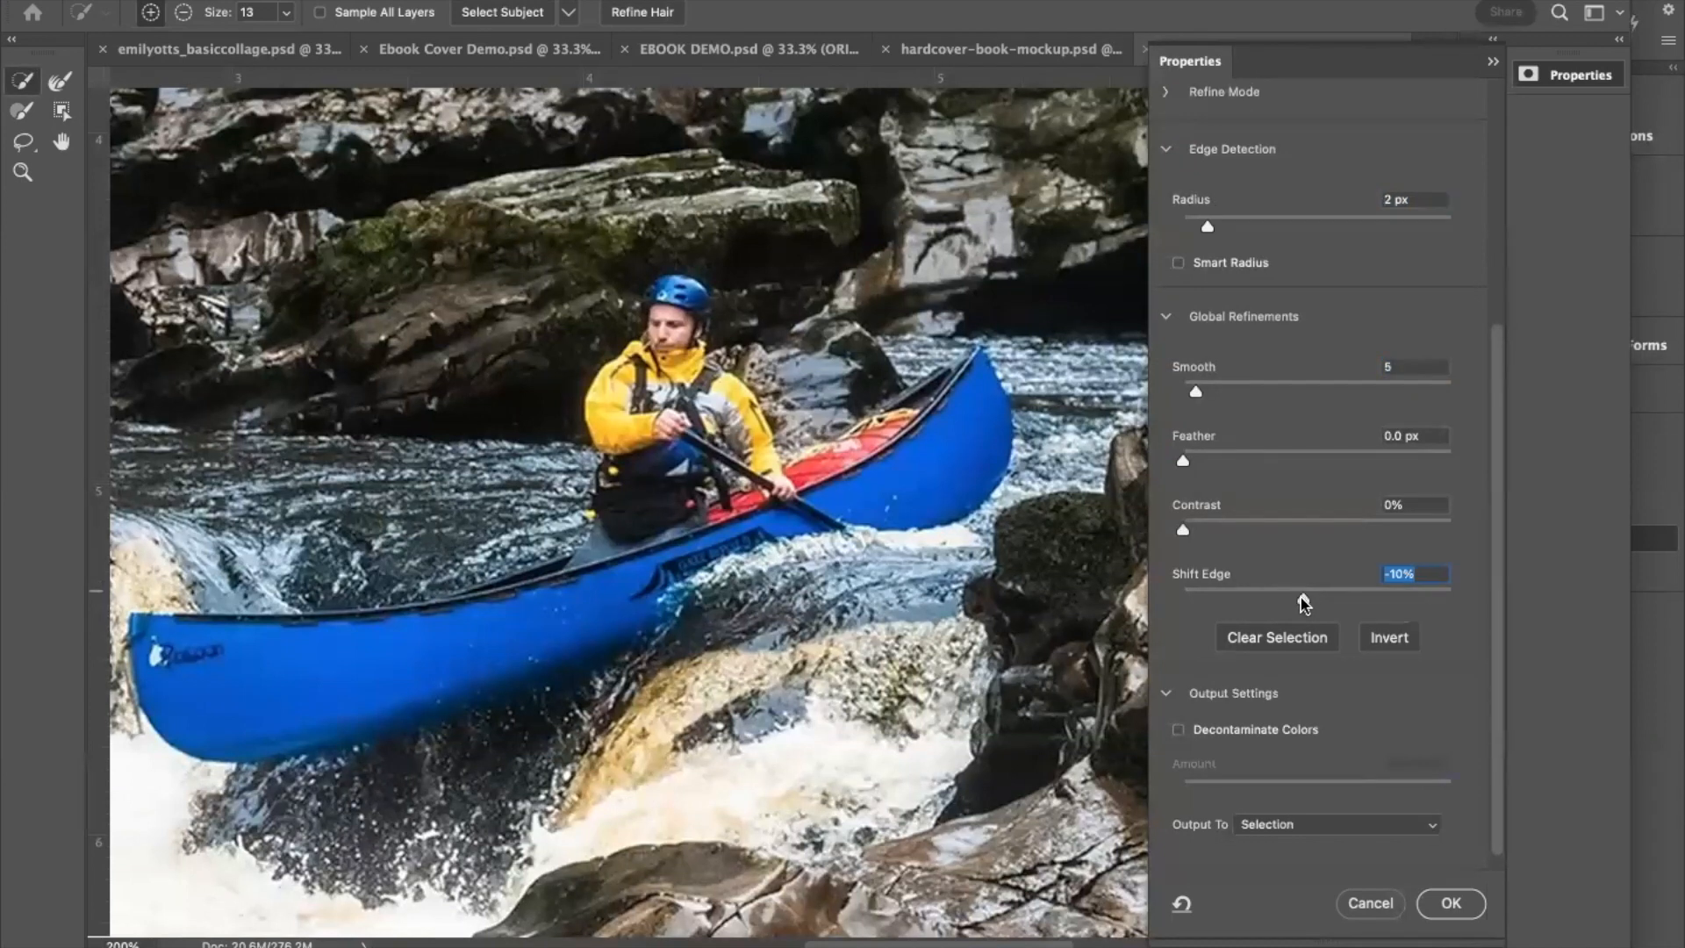
click(1190, 459)
scroll(1434, 809, down, 1)
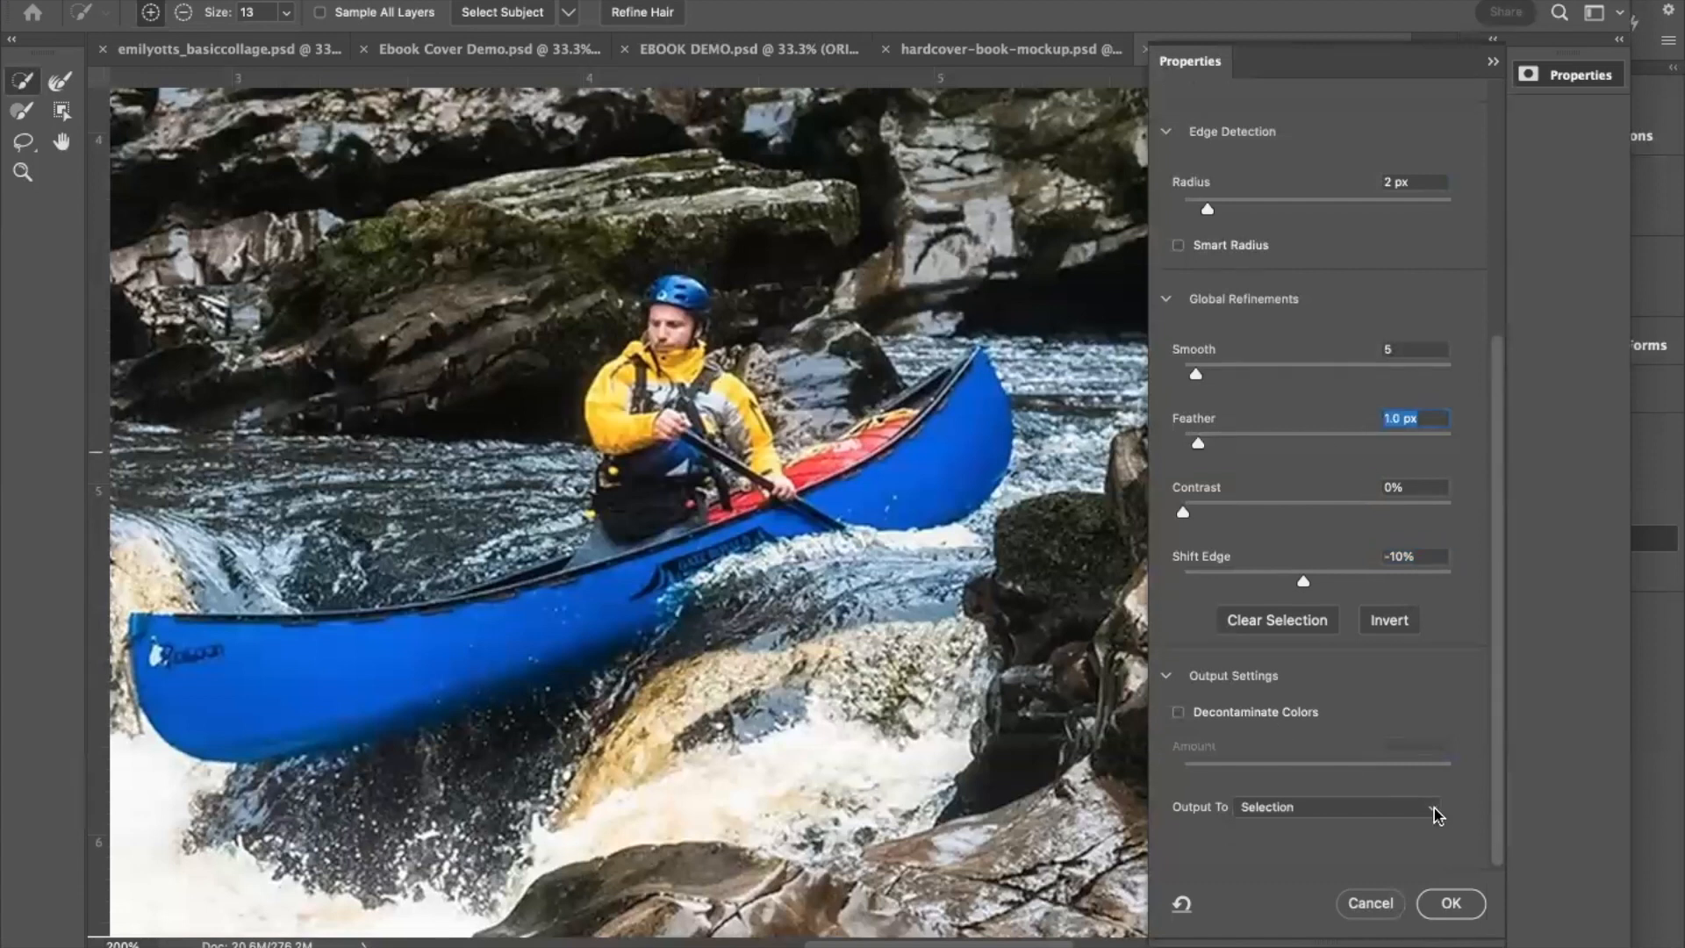
click(1434, 807)
click(1422, 850)
click(1450, 903)
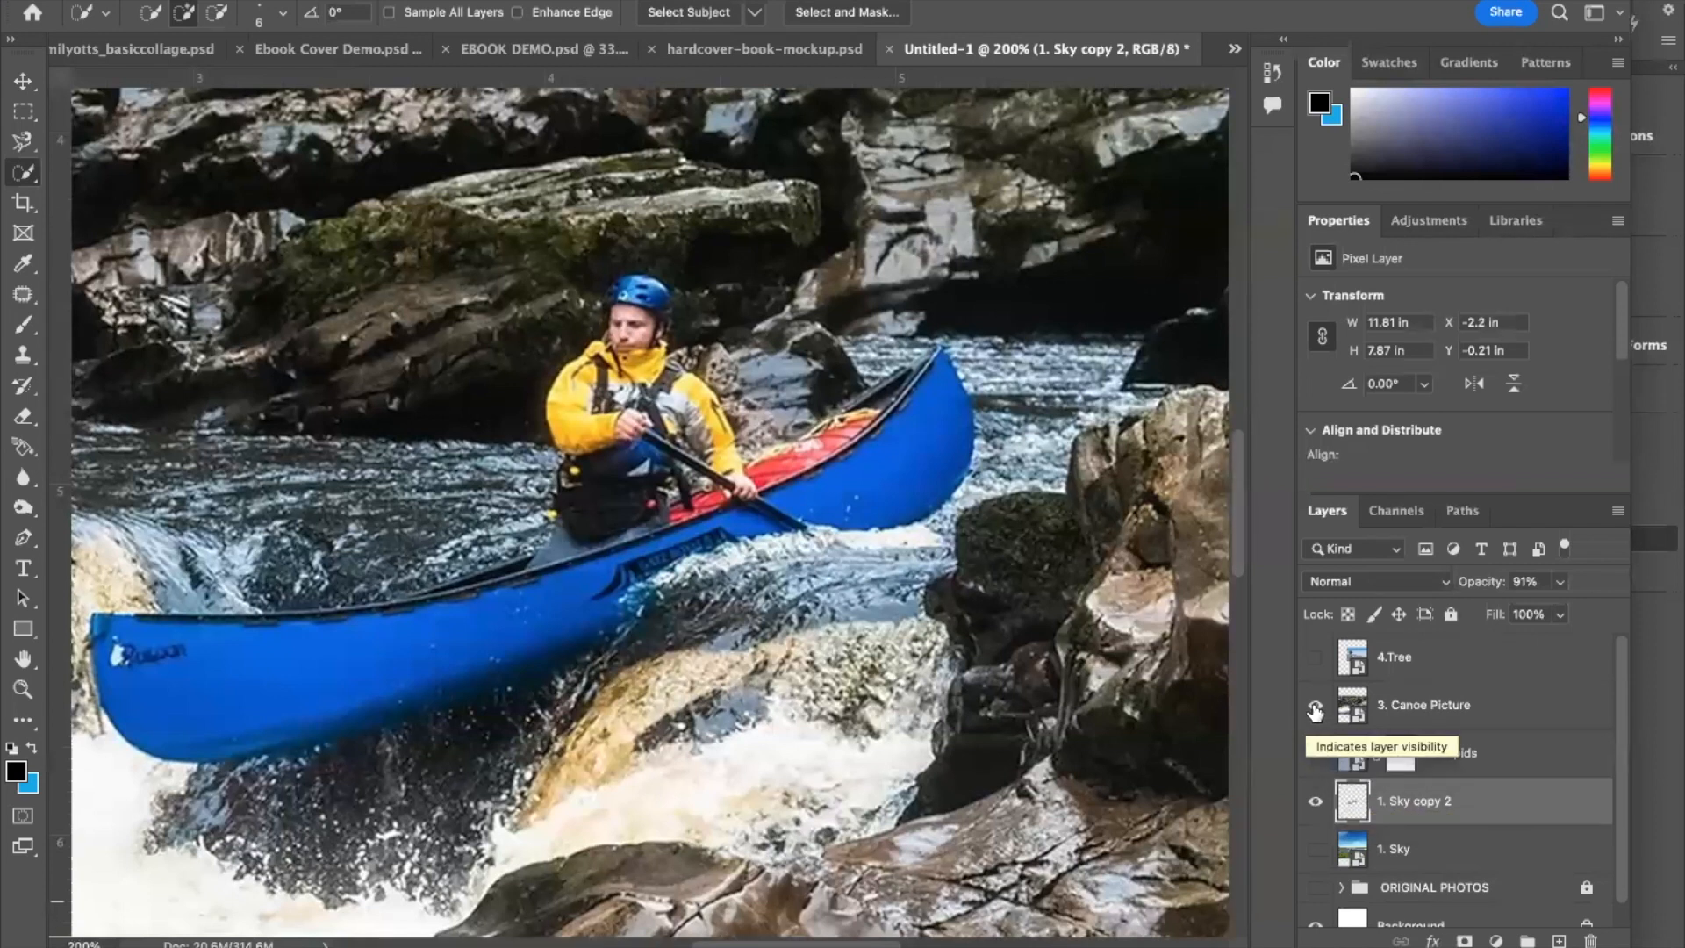
Step: Move the 1. Sky copy 2 layer above 3. Canoe Picture and hide the 3. Canoe Picture and 2. Rapids layers
drag(1426, 801, 1430, 702)
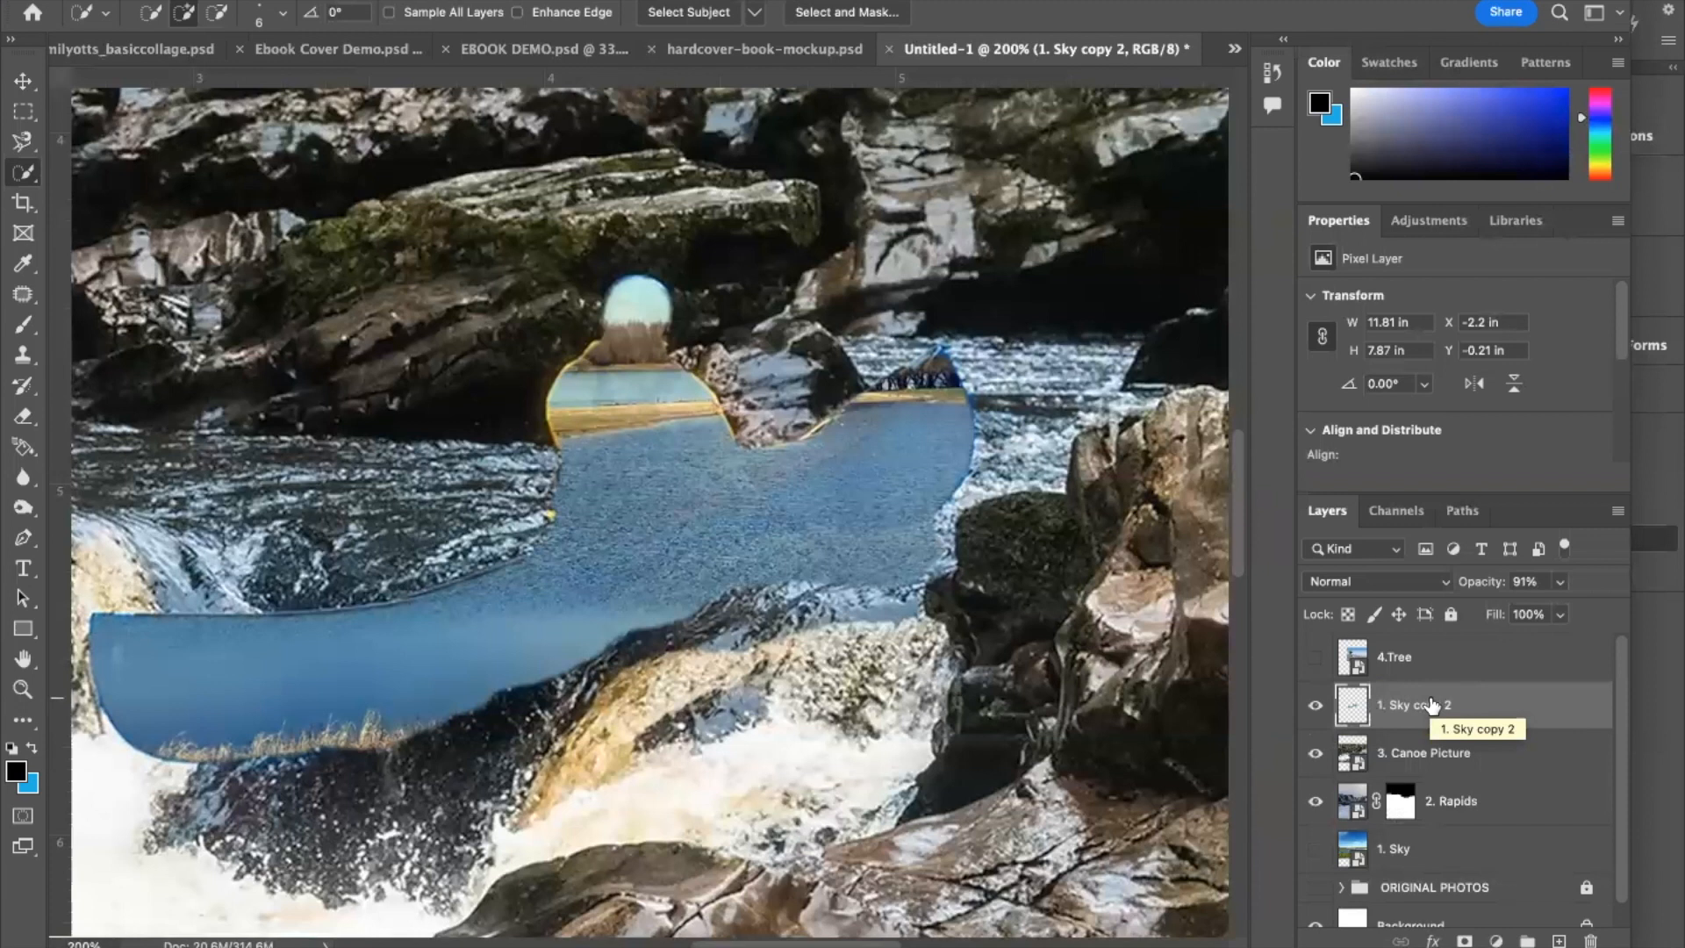
click(1316, 752)
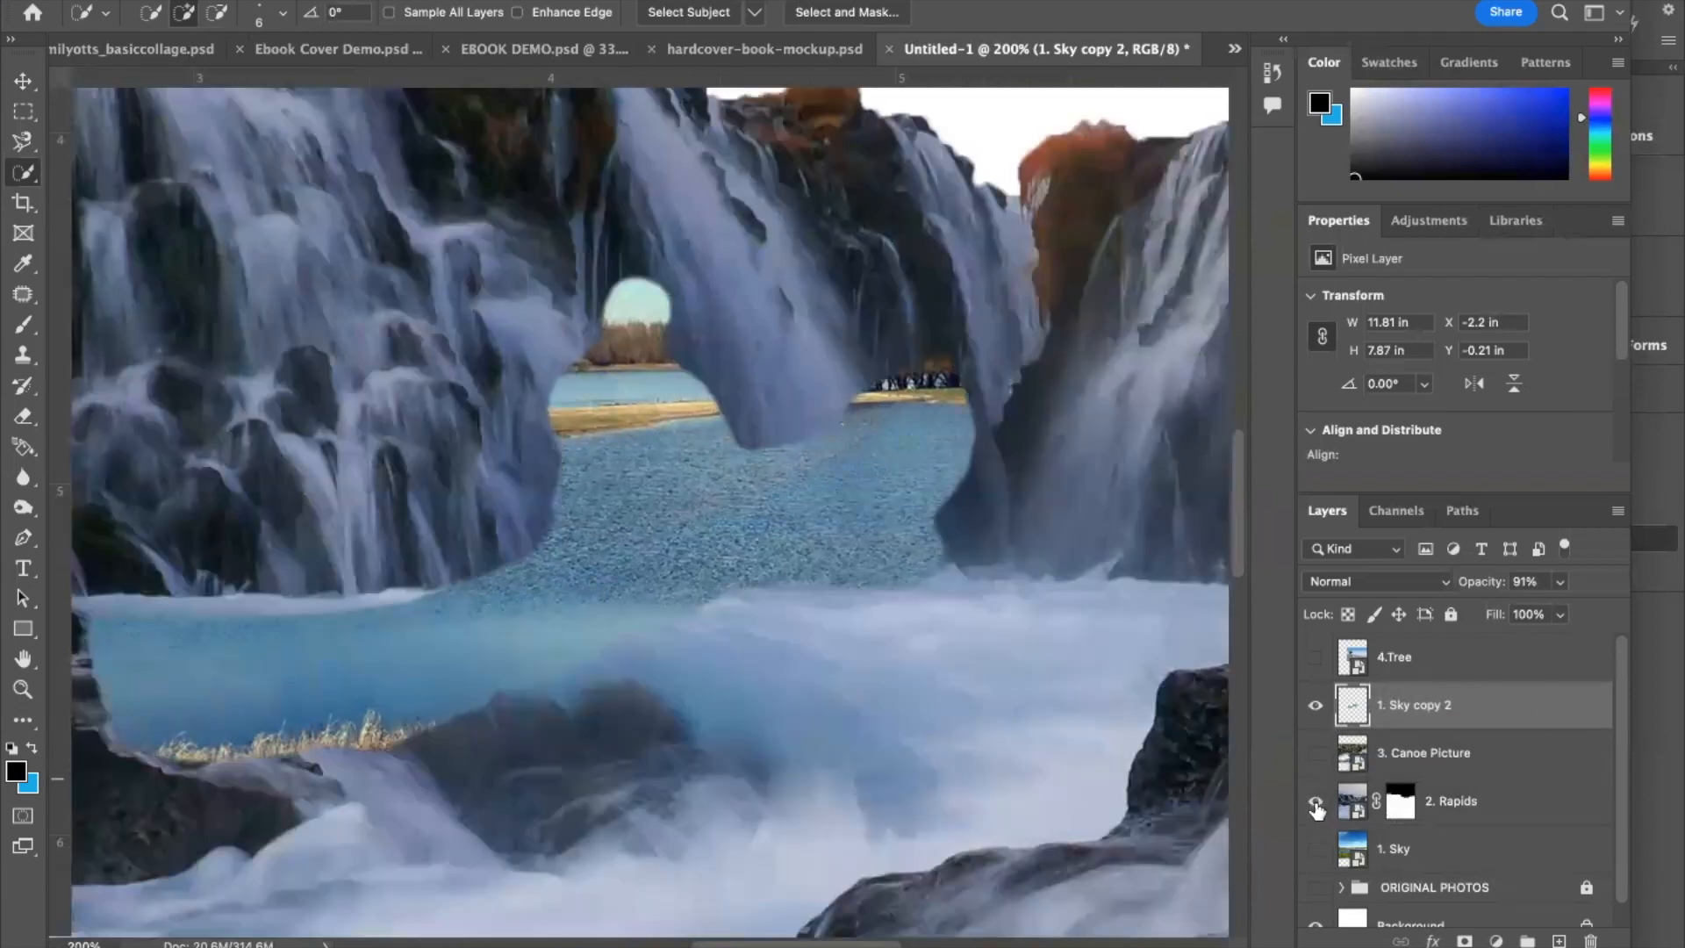
click(1315, 803)
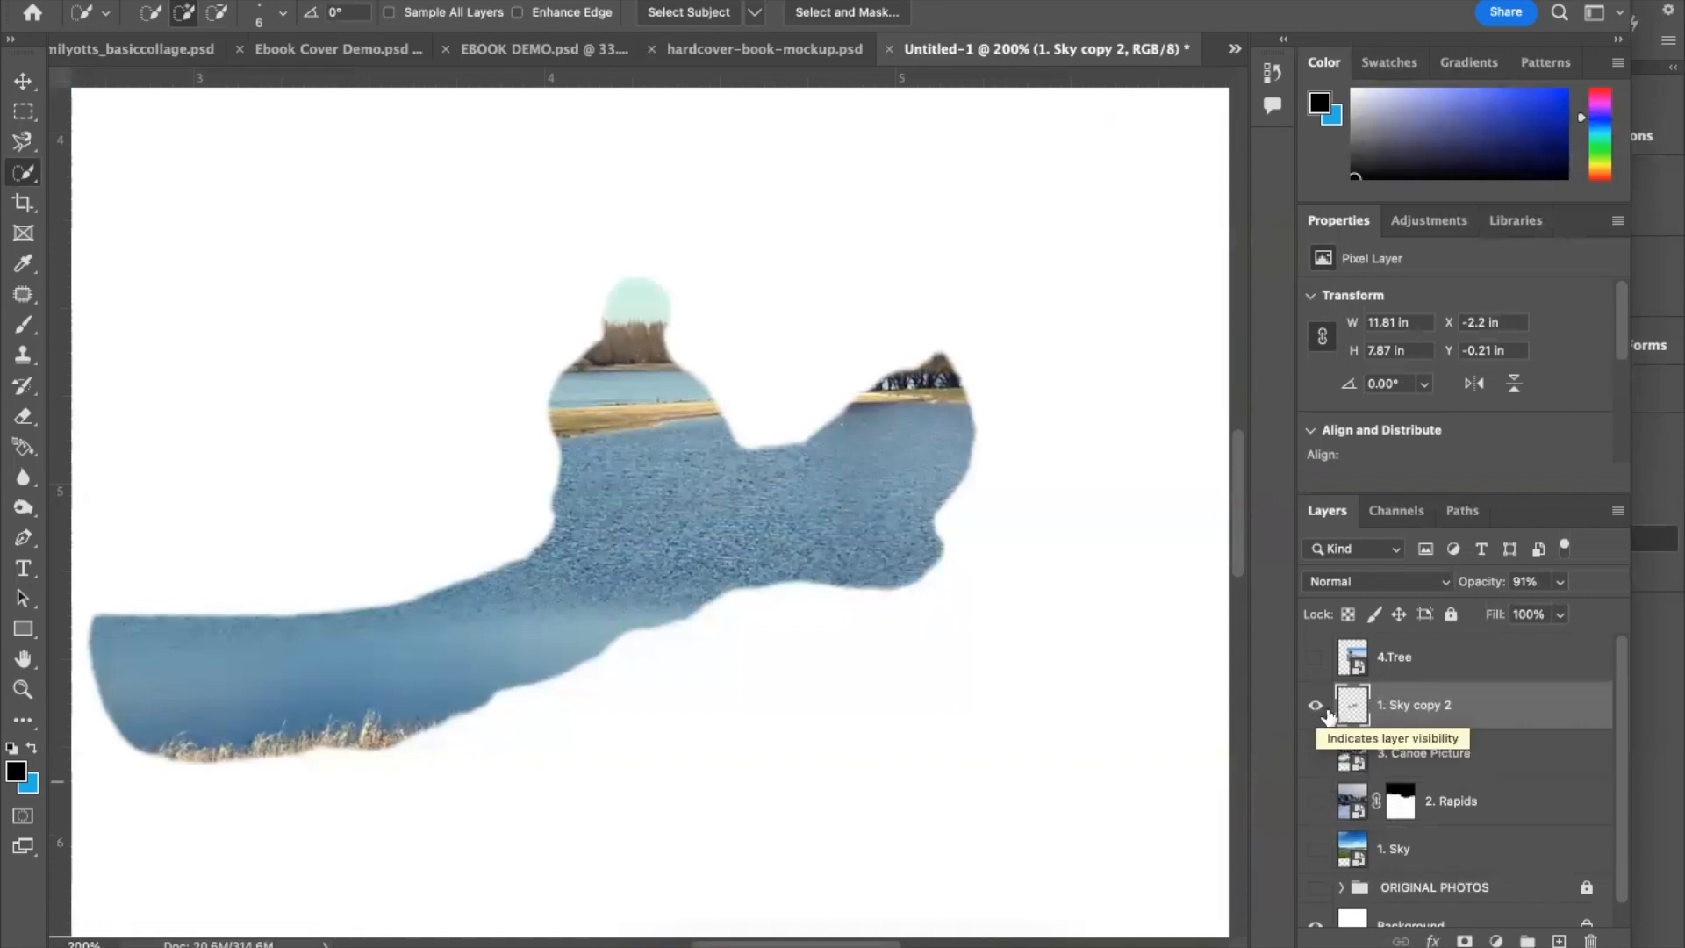
scroll(1316, 707, down, 1)
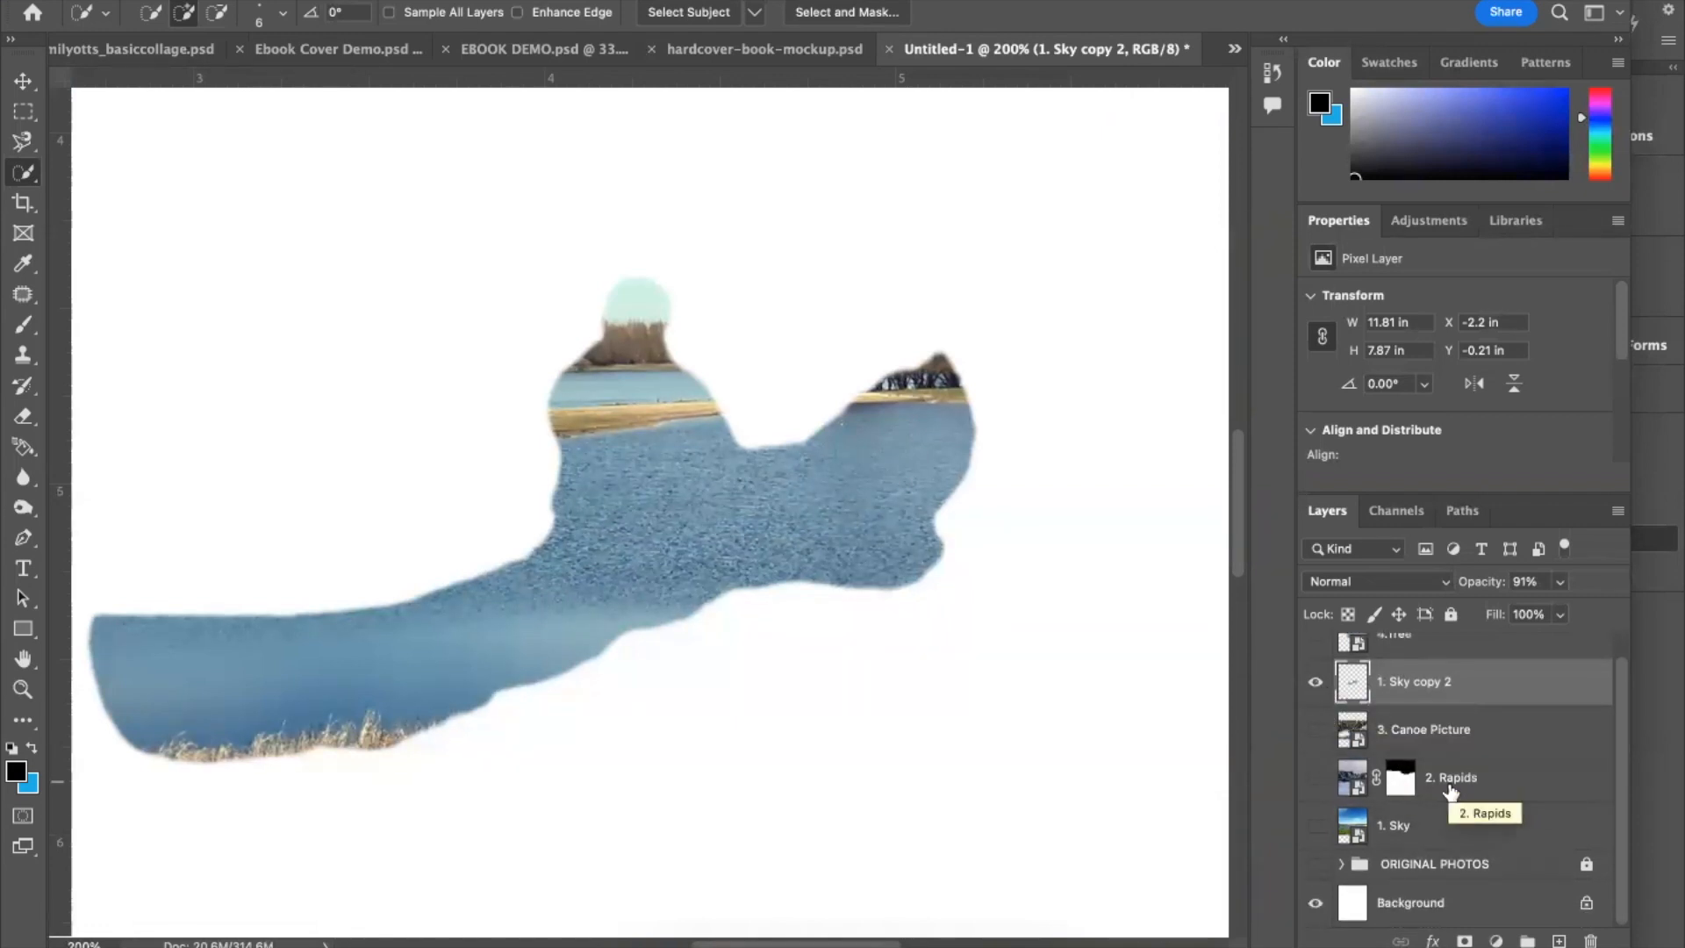
Step: Undo the layer hiding, the reordering and the cutout made from the 1. Sky layer, back to the active canoe selection
key(super+z)
key(super+z)
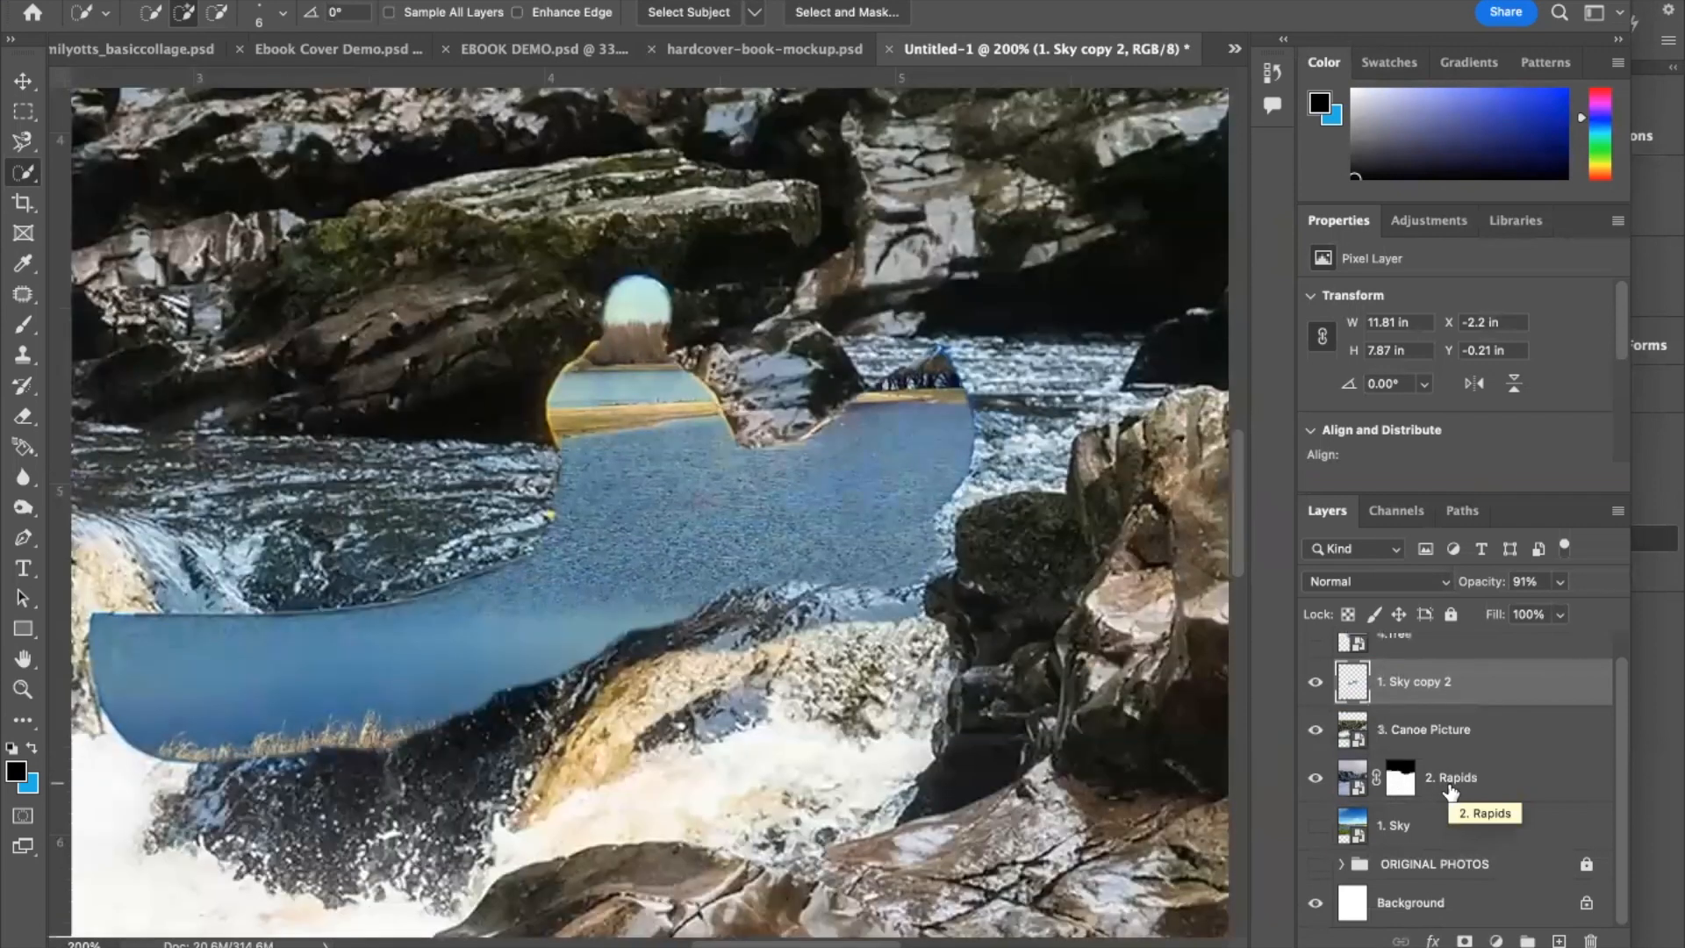
key(super+z)
key(super+z)
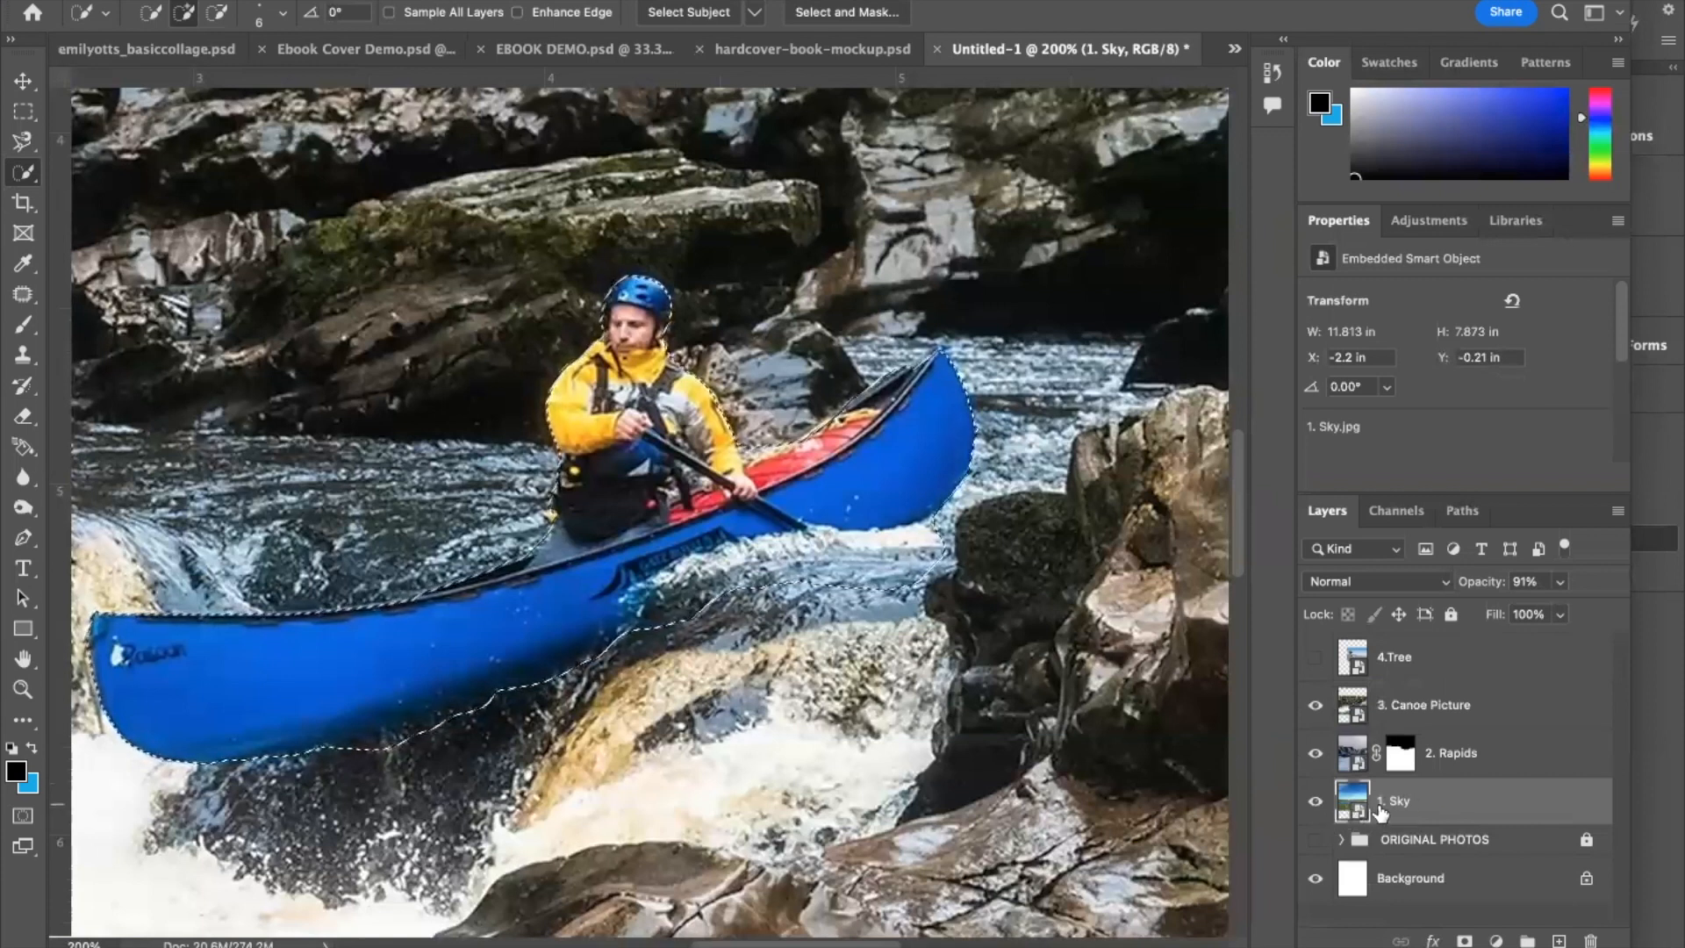
Step: Refine the canoe selection on the 3. Canoe Picture layer in Select and Mask with radius 2 px, smooth 4, feather 0.8 px and shift edge -21%
click(1370, 707)
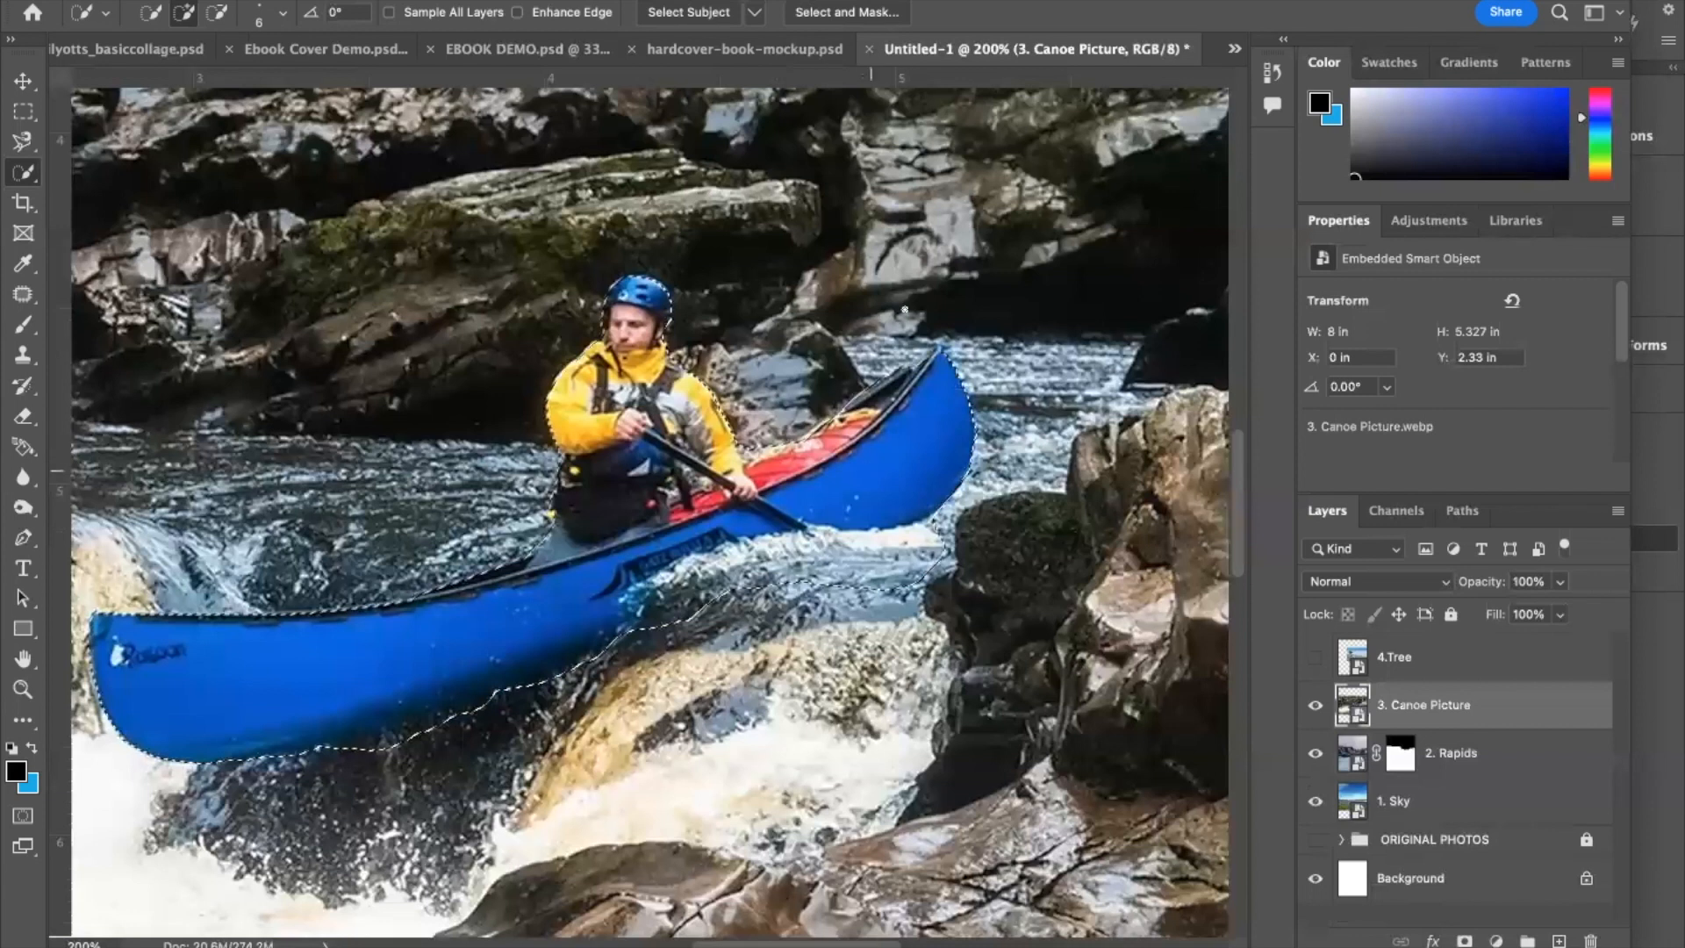
click(882, 13)
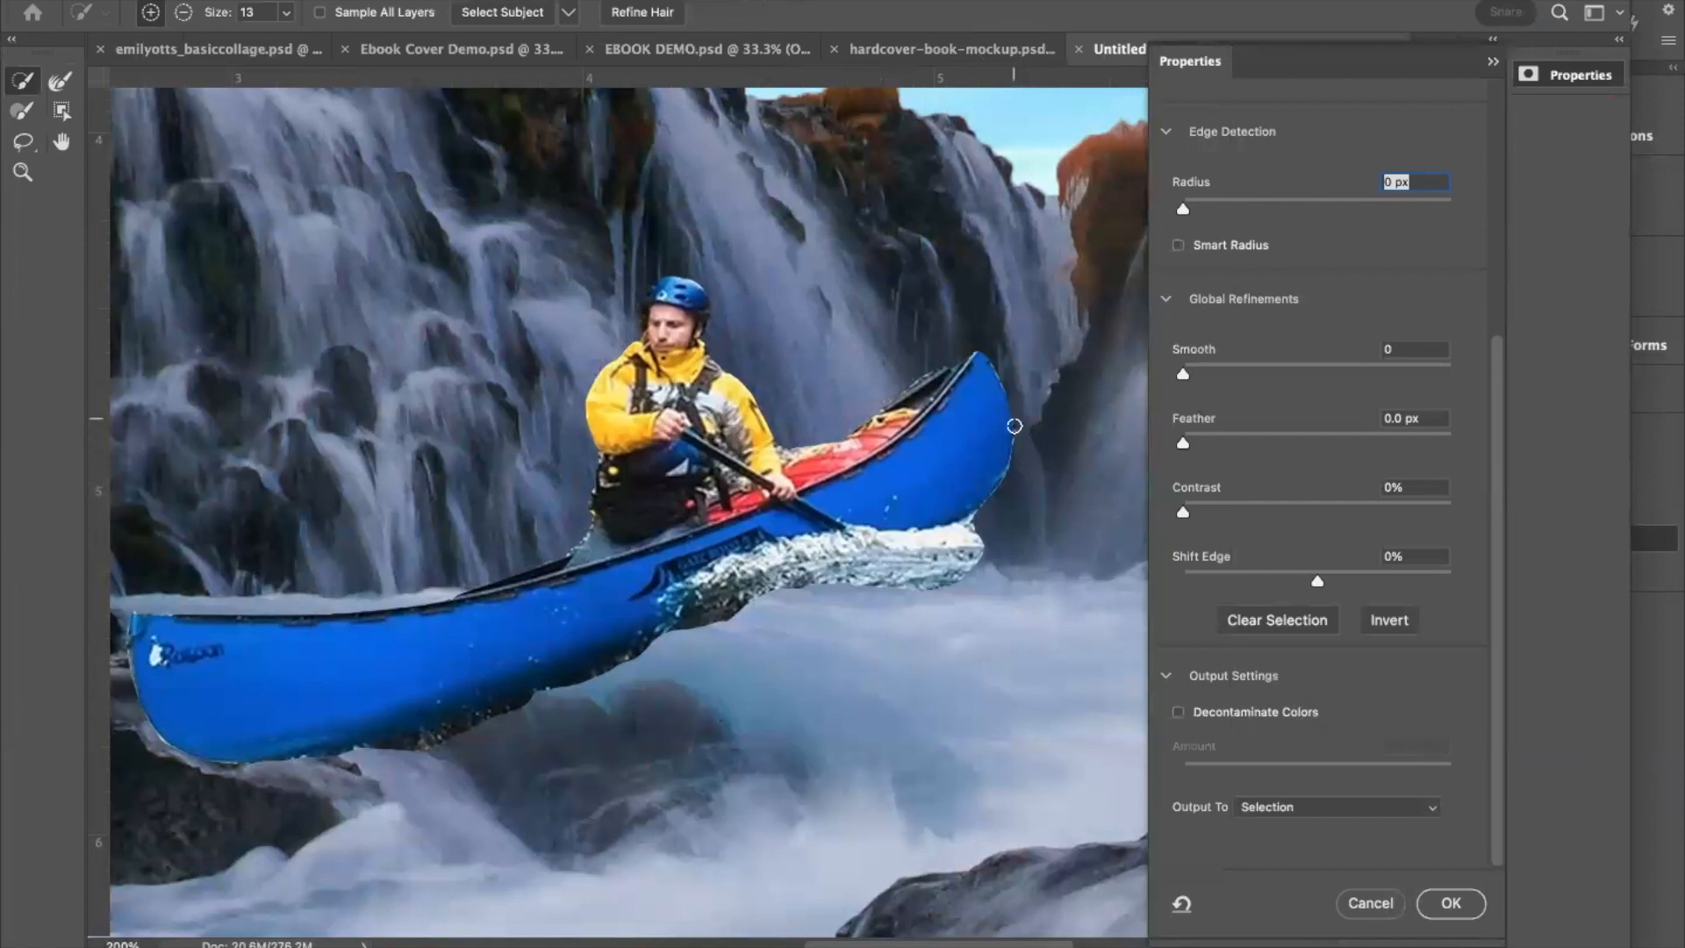
drag(1313, 580, 1295, 580)
drag(1201, 204, 1213, 206)
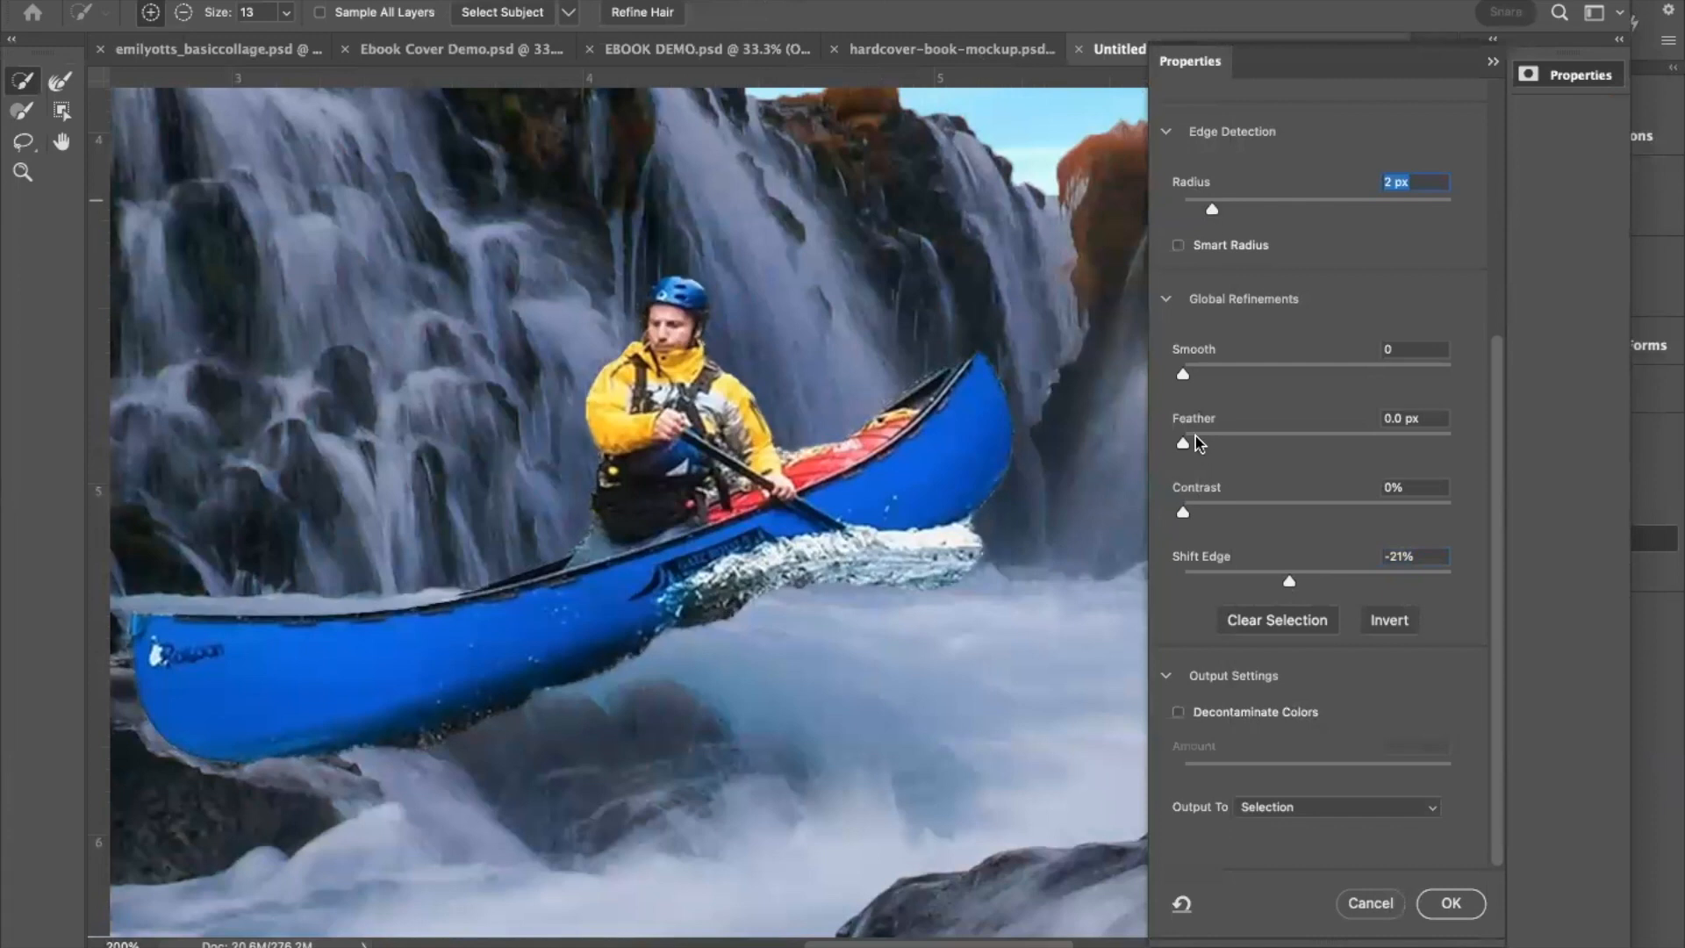
drag(1194, 438, 1195, 440)
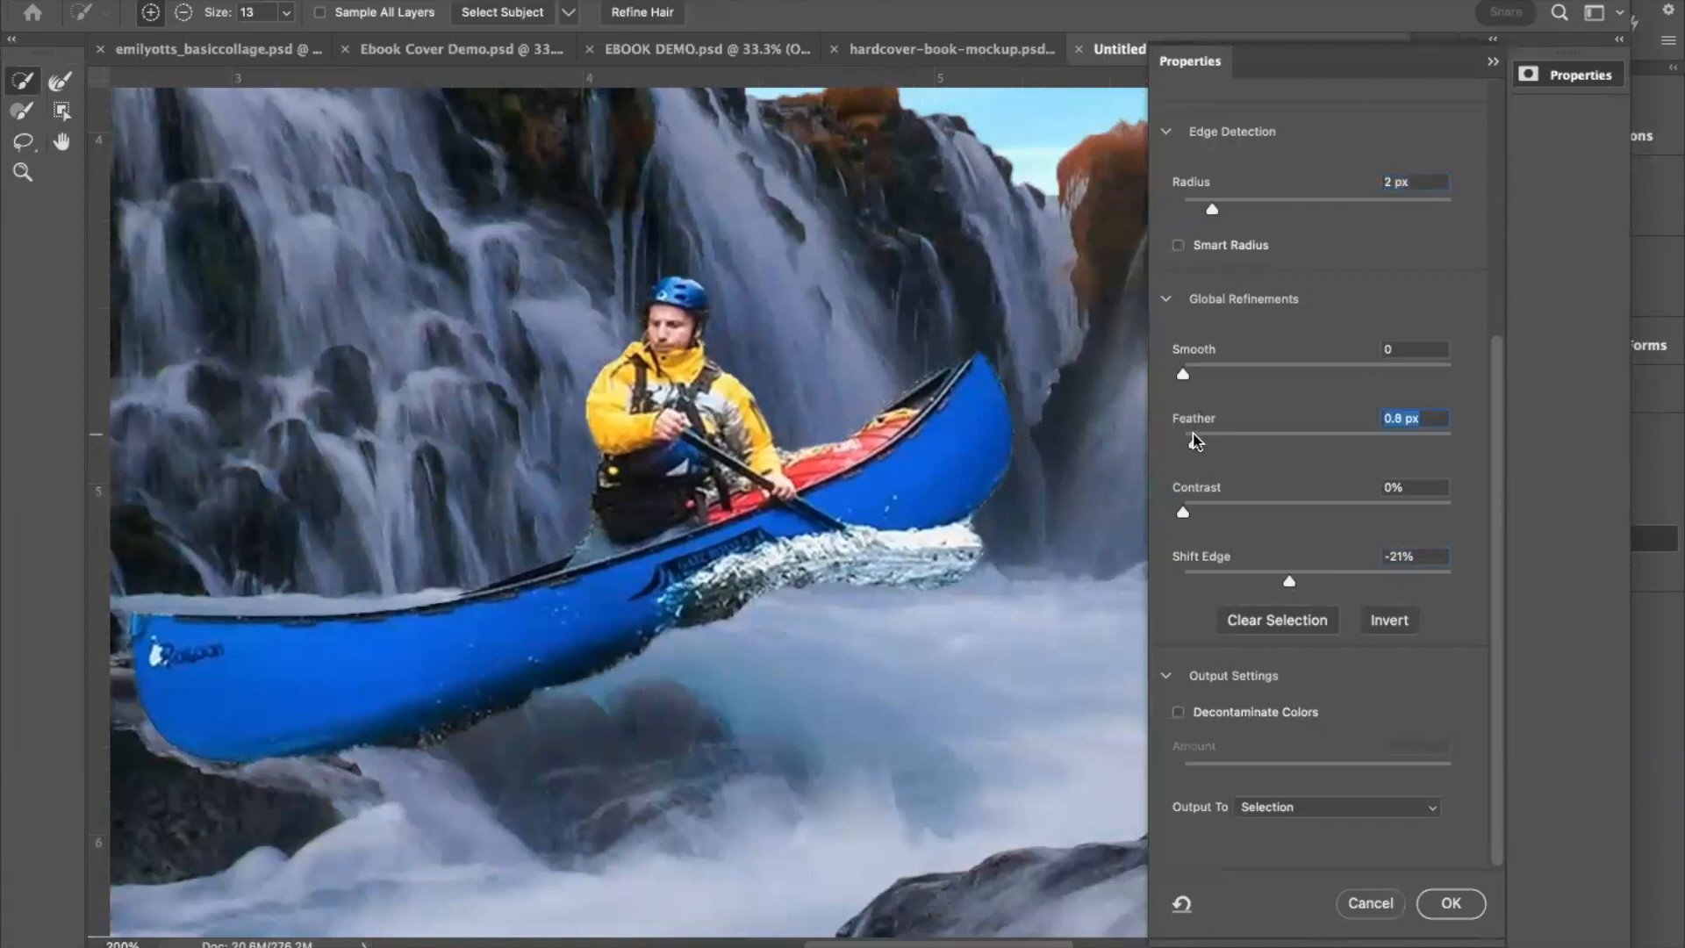
click(1194, 372)
Step: Check the refined edges around the canoe and output the cutout to a new layer
scroll(821, 842, left, 3)
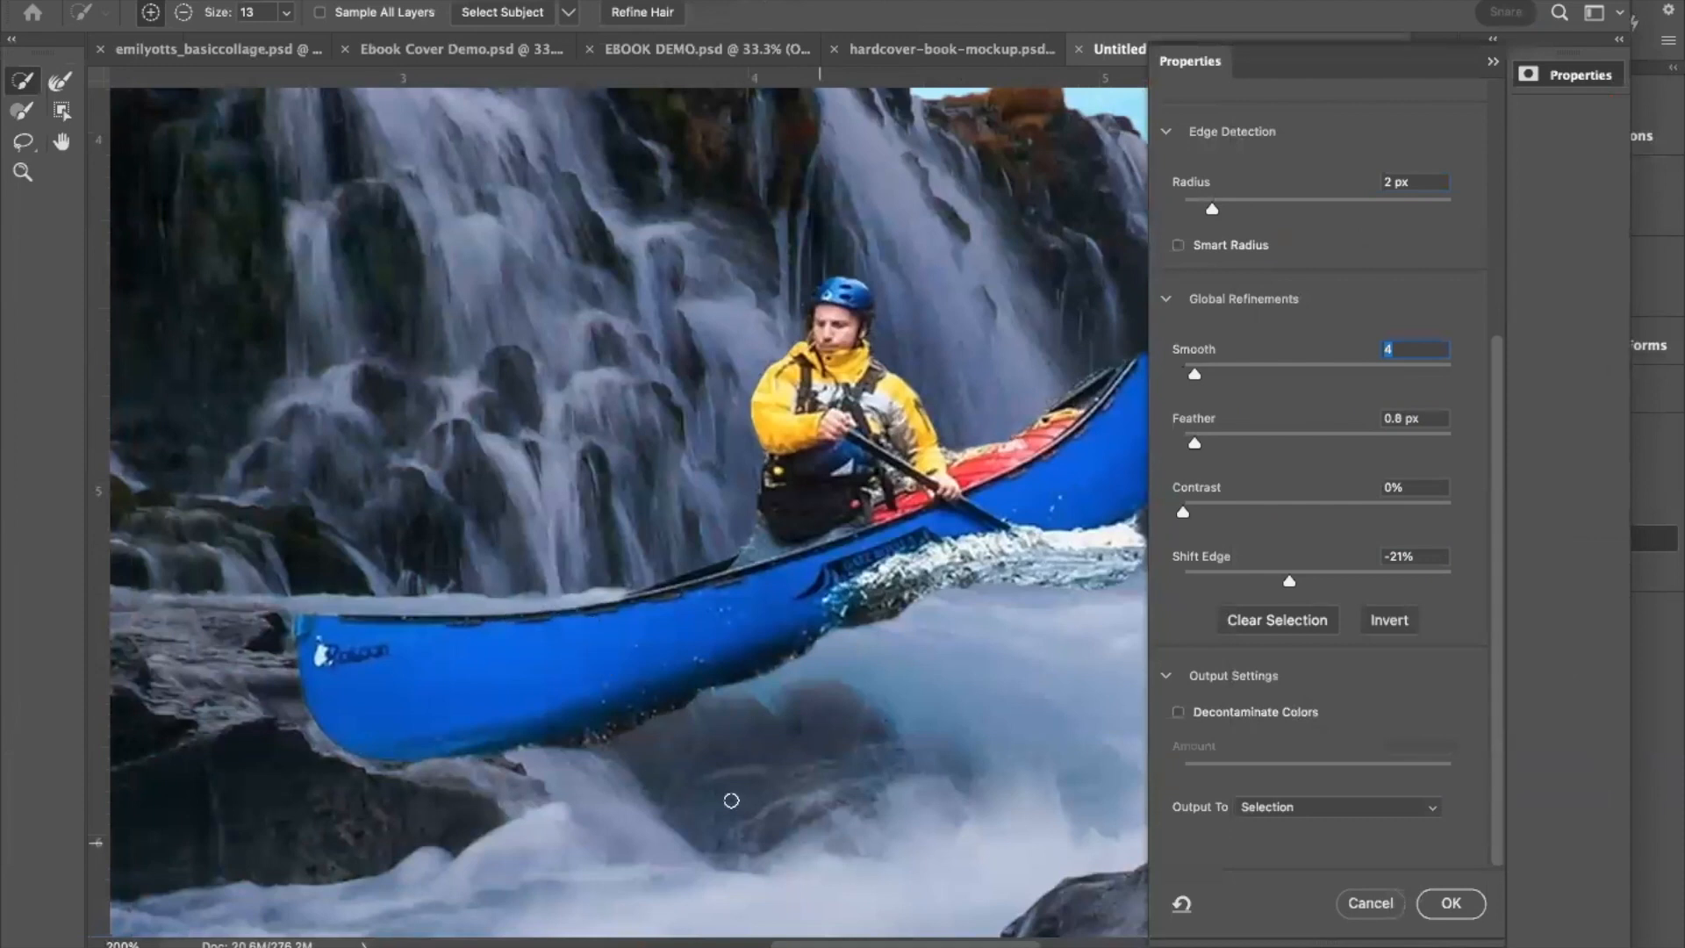
scroll(731, 799, right, 3)
scroll(731, 800, down, 1)
scroll(731, 799, left, 1)
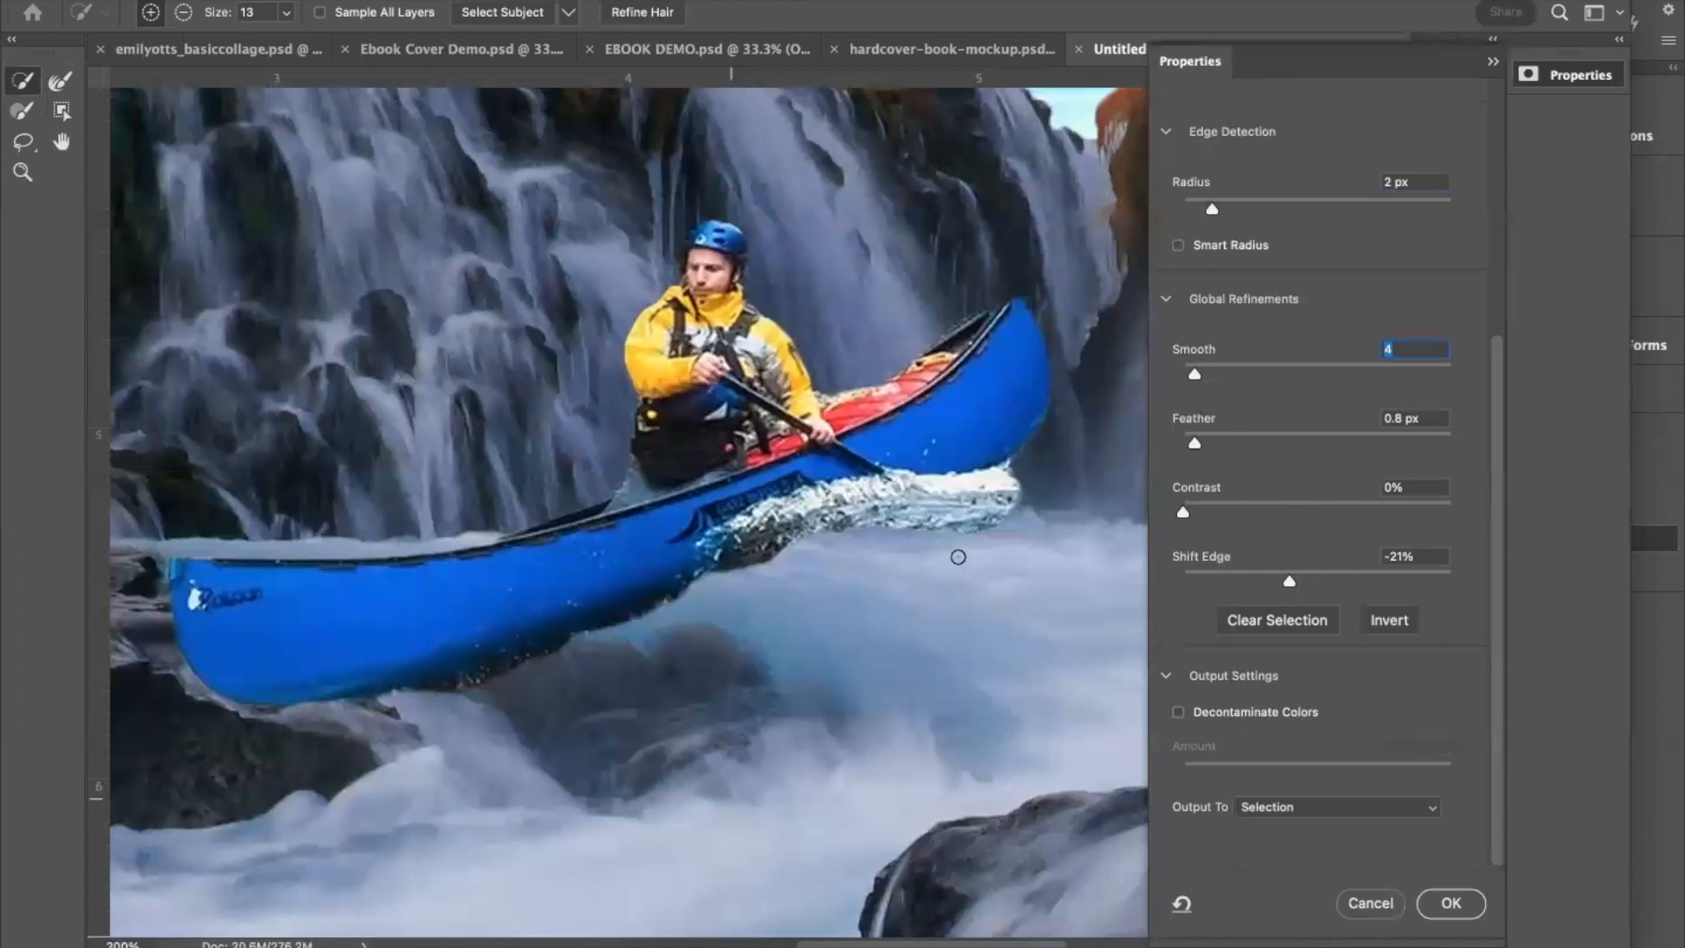
scroll(946, 556, right, 4)
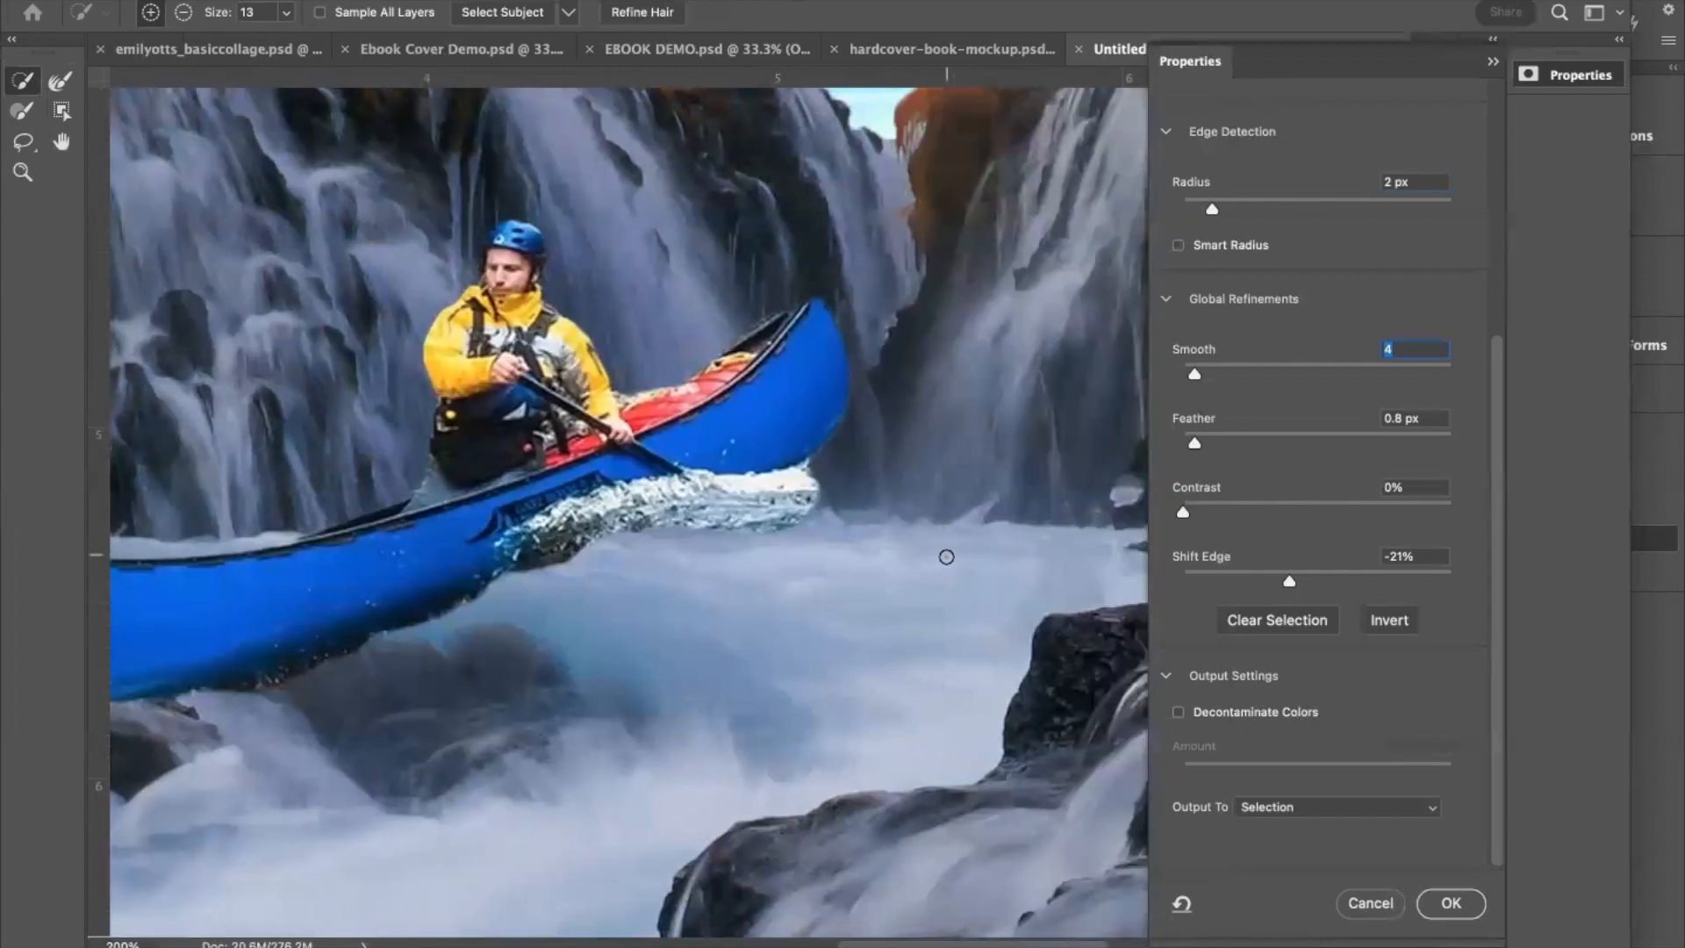
scroll(946, 556, left, 4)
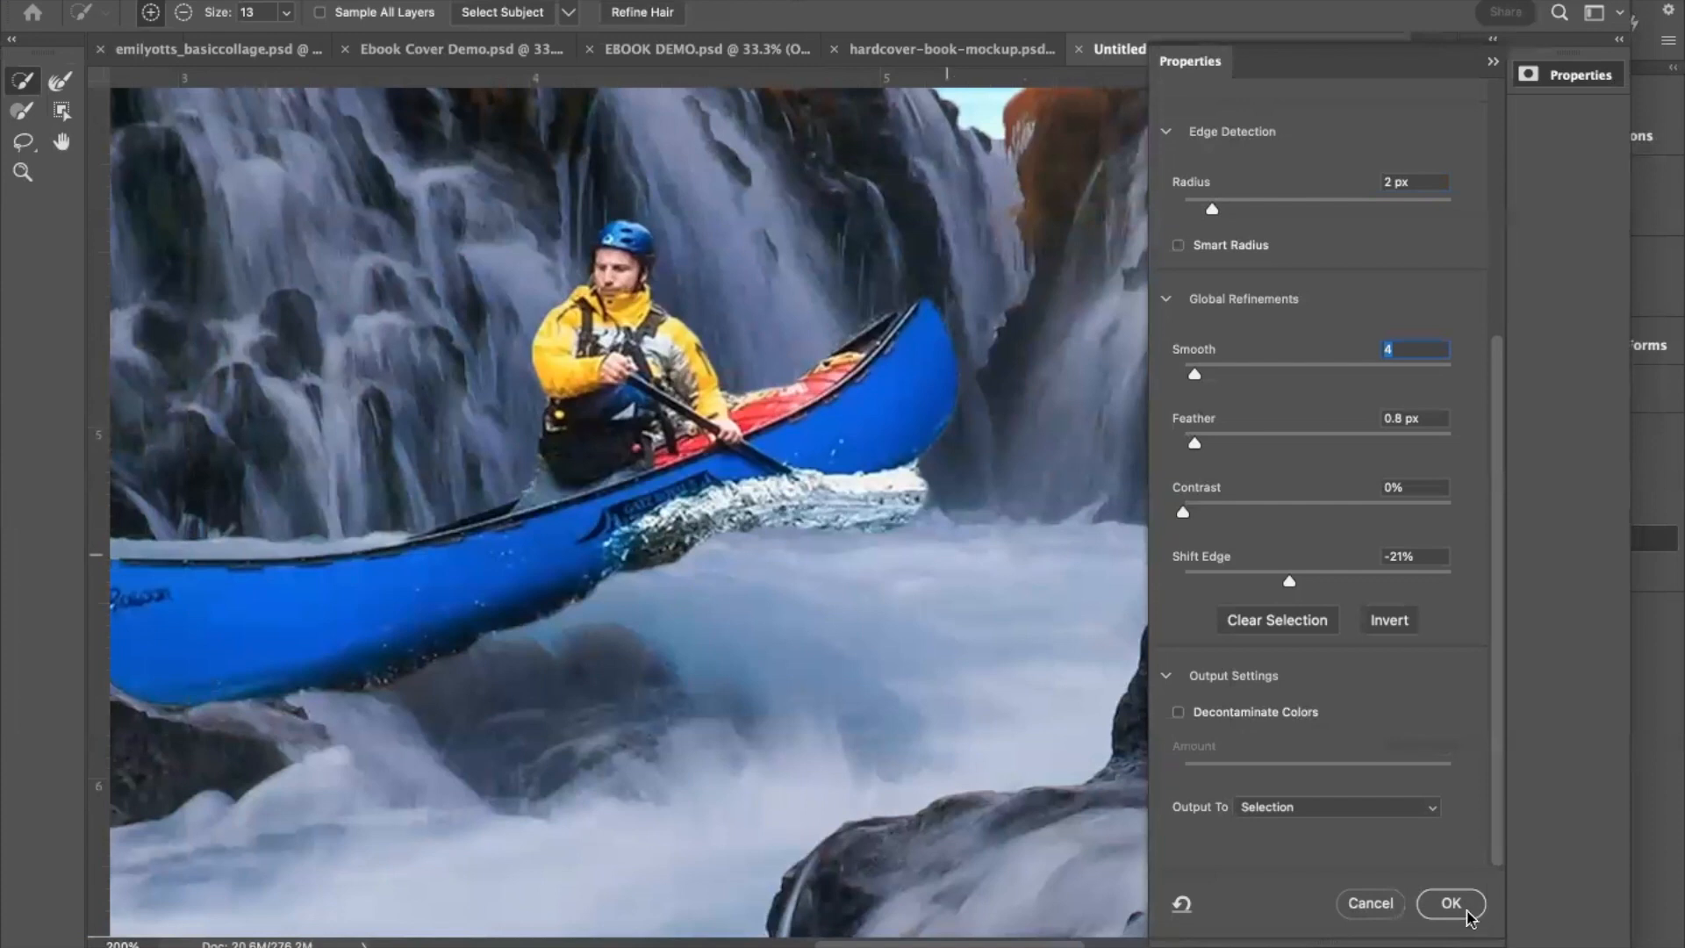
click(1430, 802)
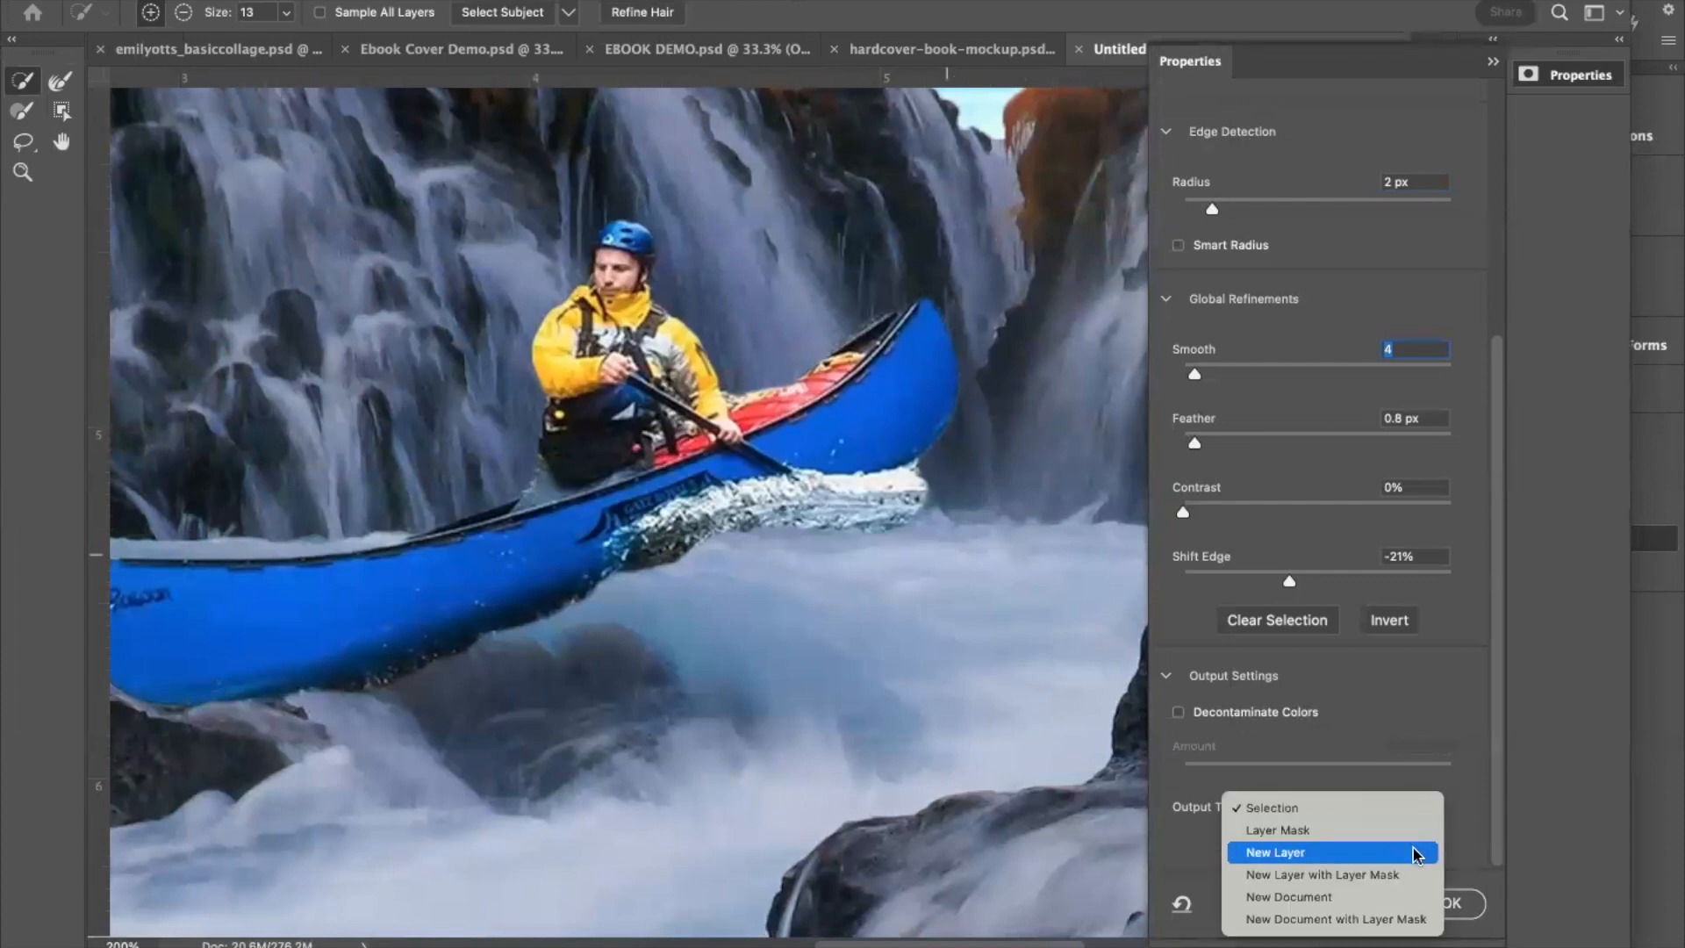
click(1414, 852)
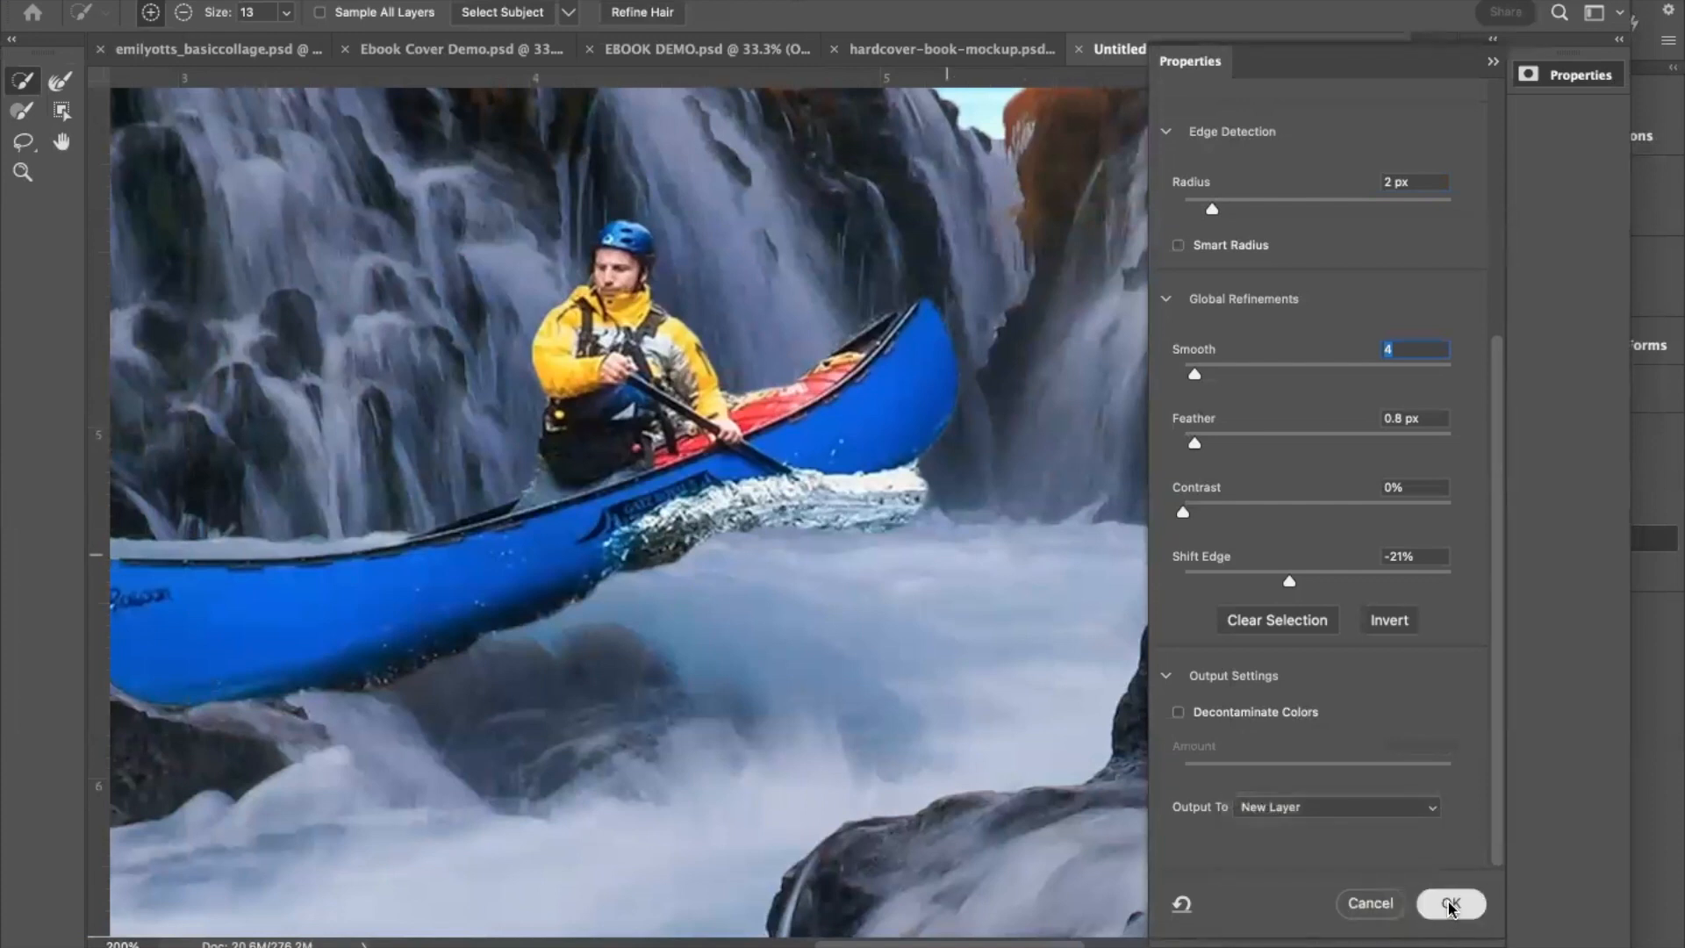
click(1448, 902)
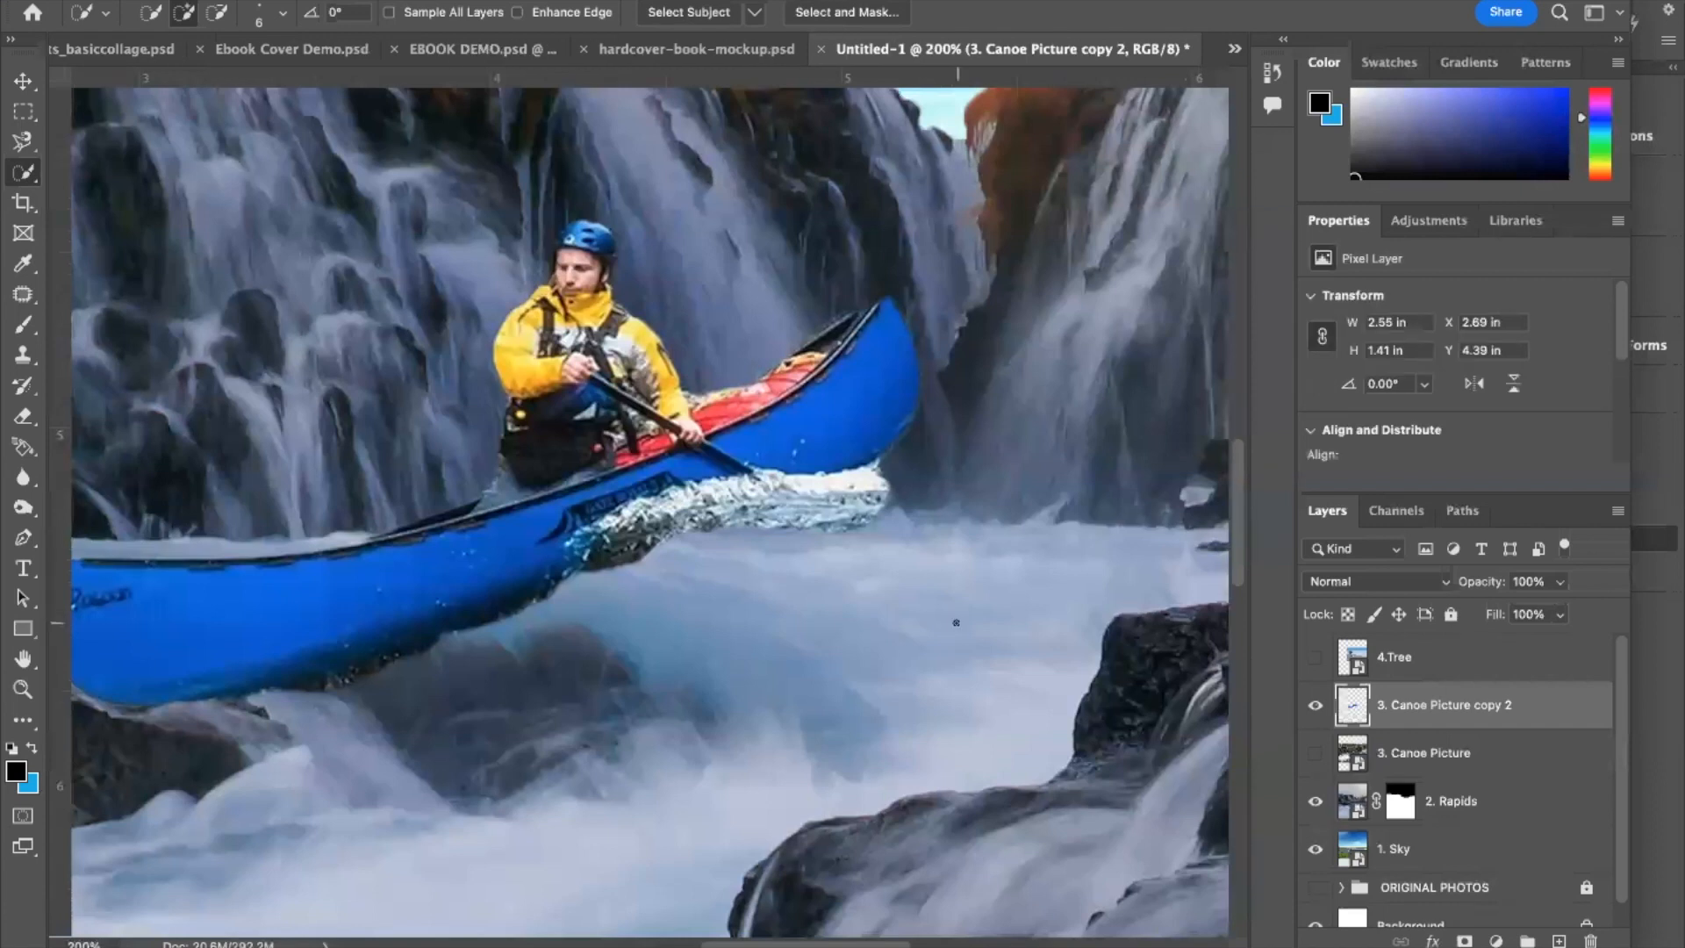
Step: Move the canoe cutout down into the rapids with Free Transform, to about X 3.16 in and Y 5.23 in
key(super+minus)
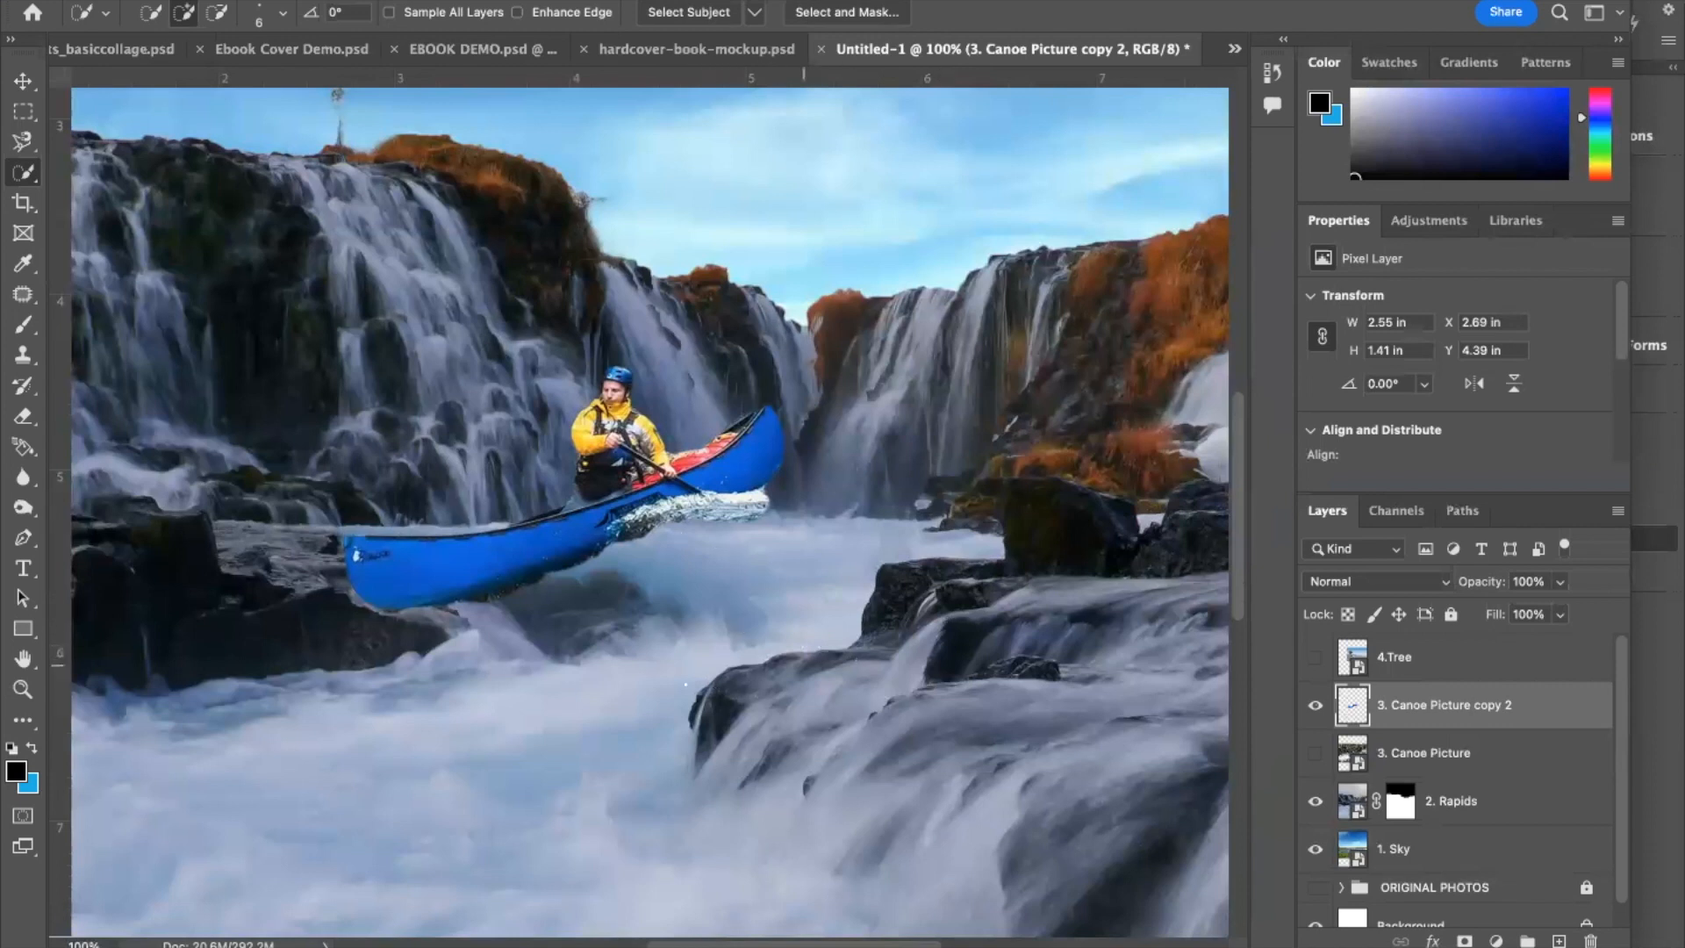
click(24, 82)
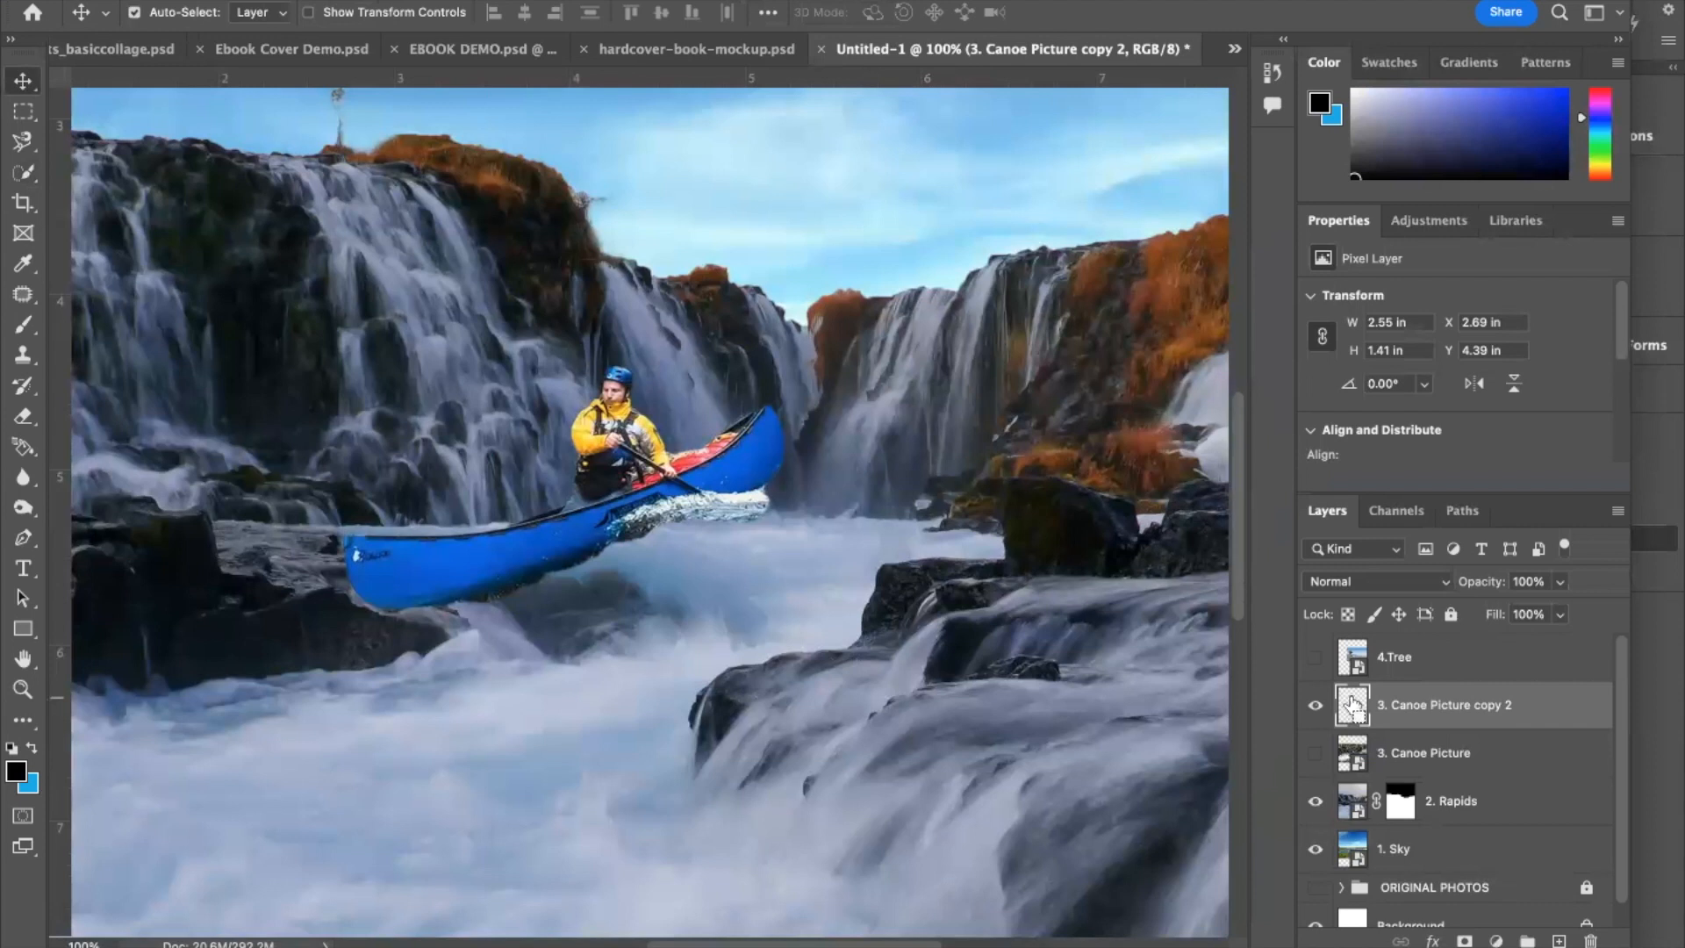
key(super+t)
drag(637, 502, 644, 718)
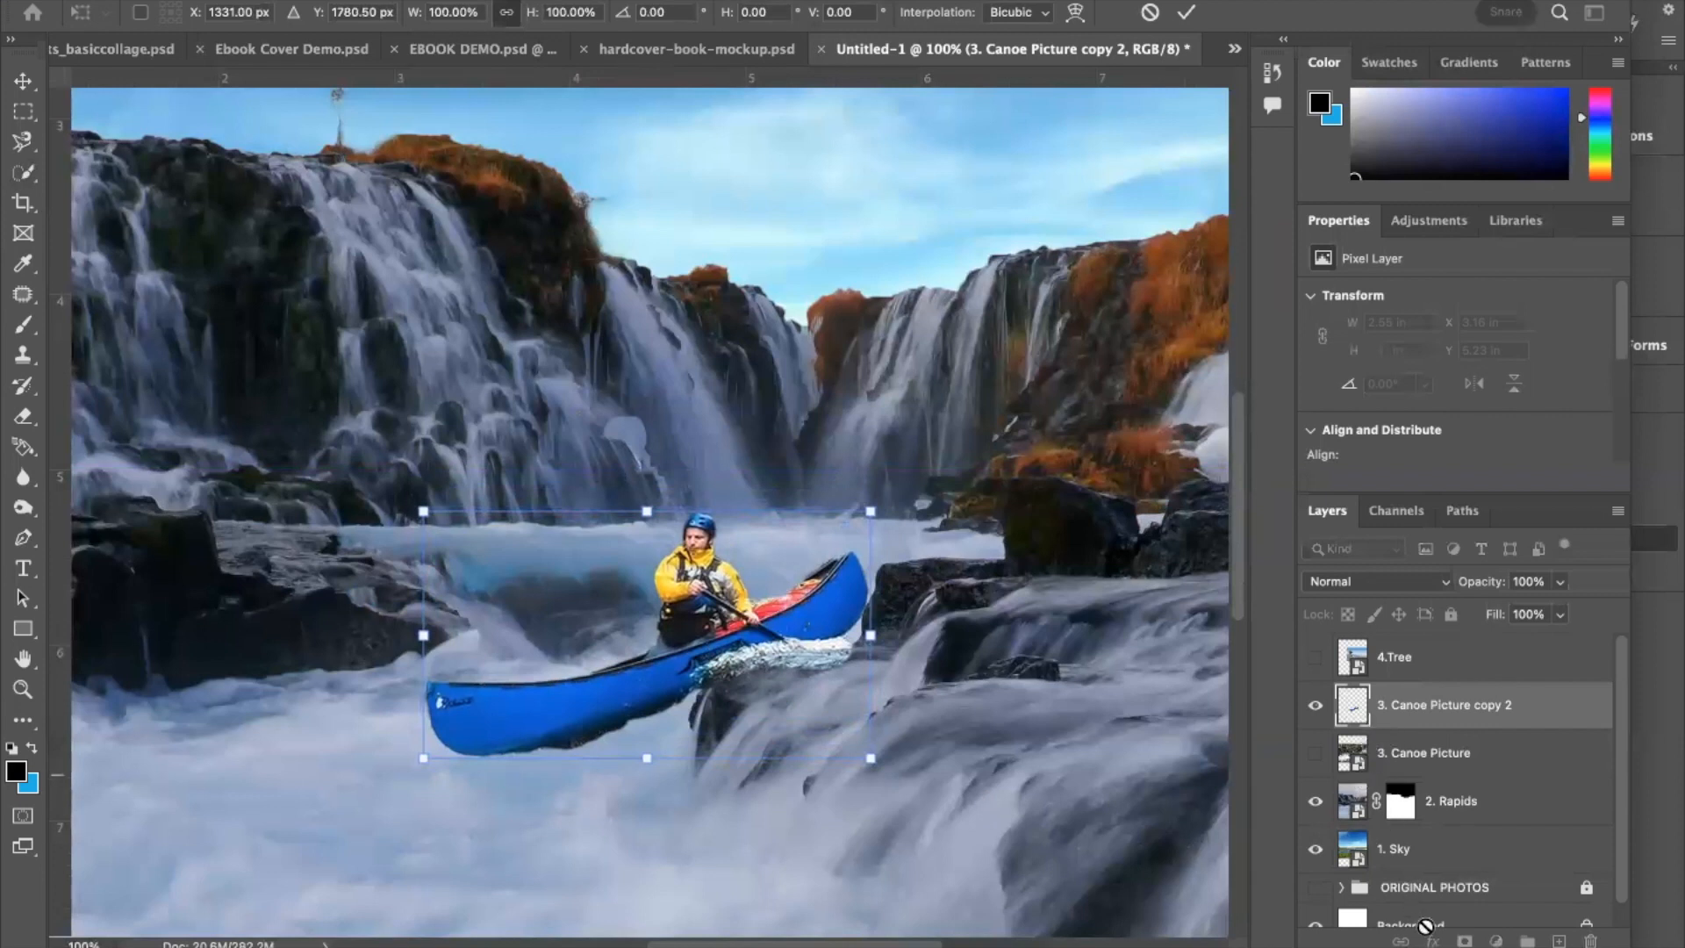
key(Return)
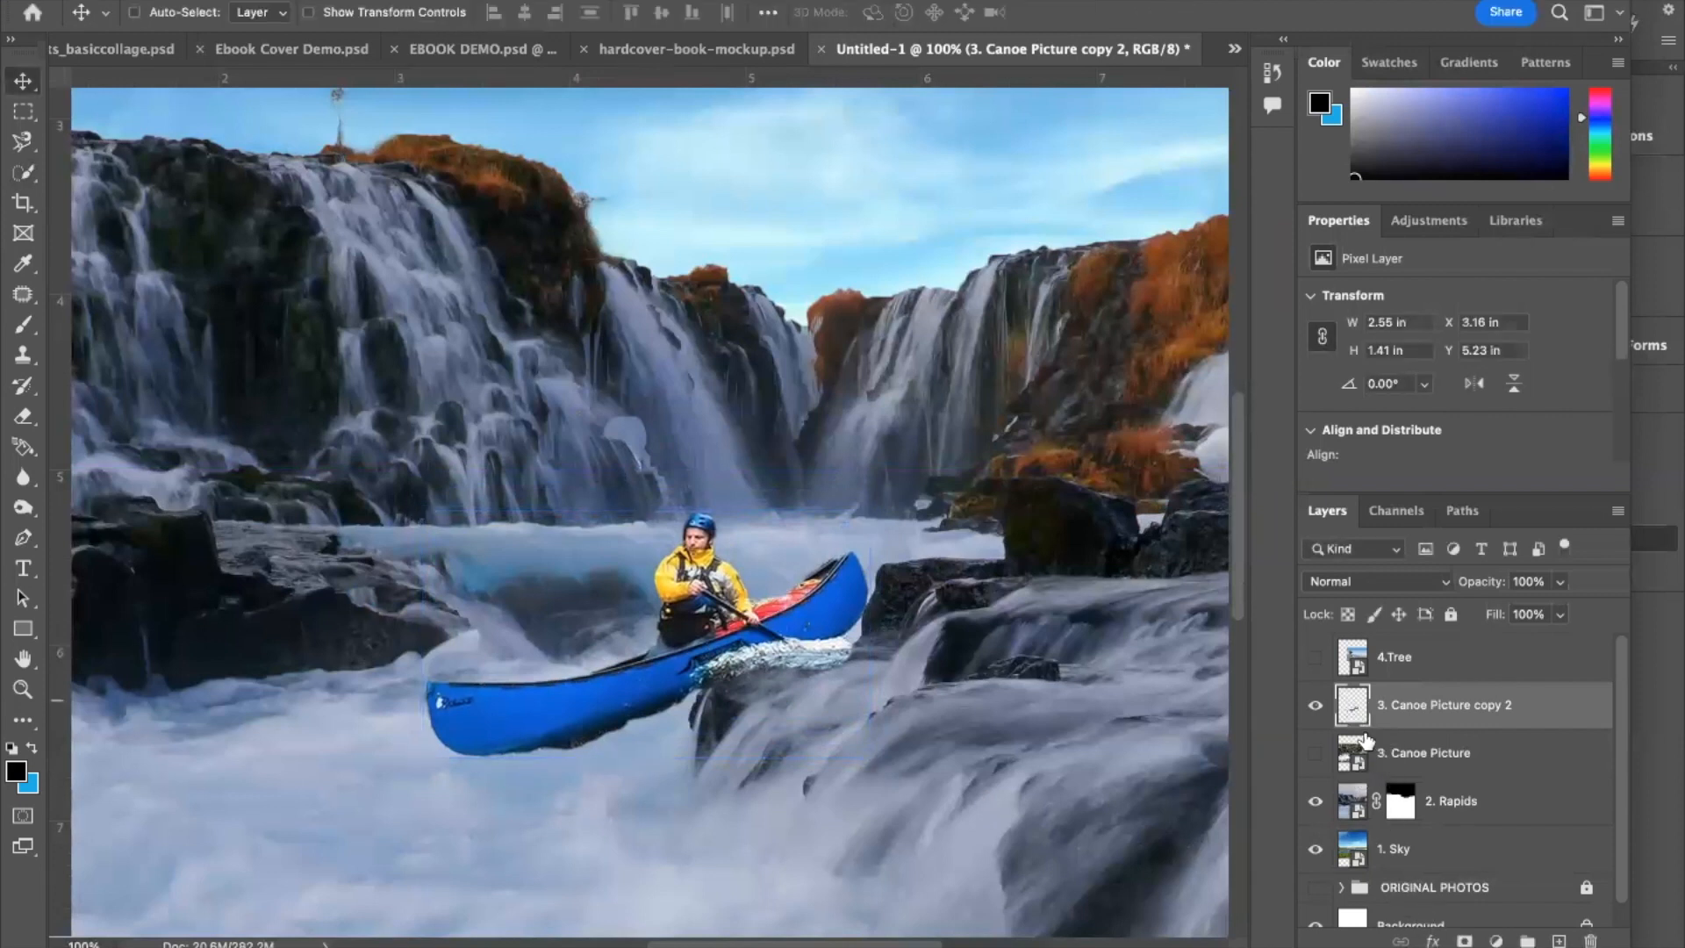
Step: Add a layer mask to the 3. Canoe Picture copy 2 layer and set the Brush tool's opacity to 56%
click(1464, 940)
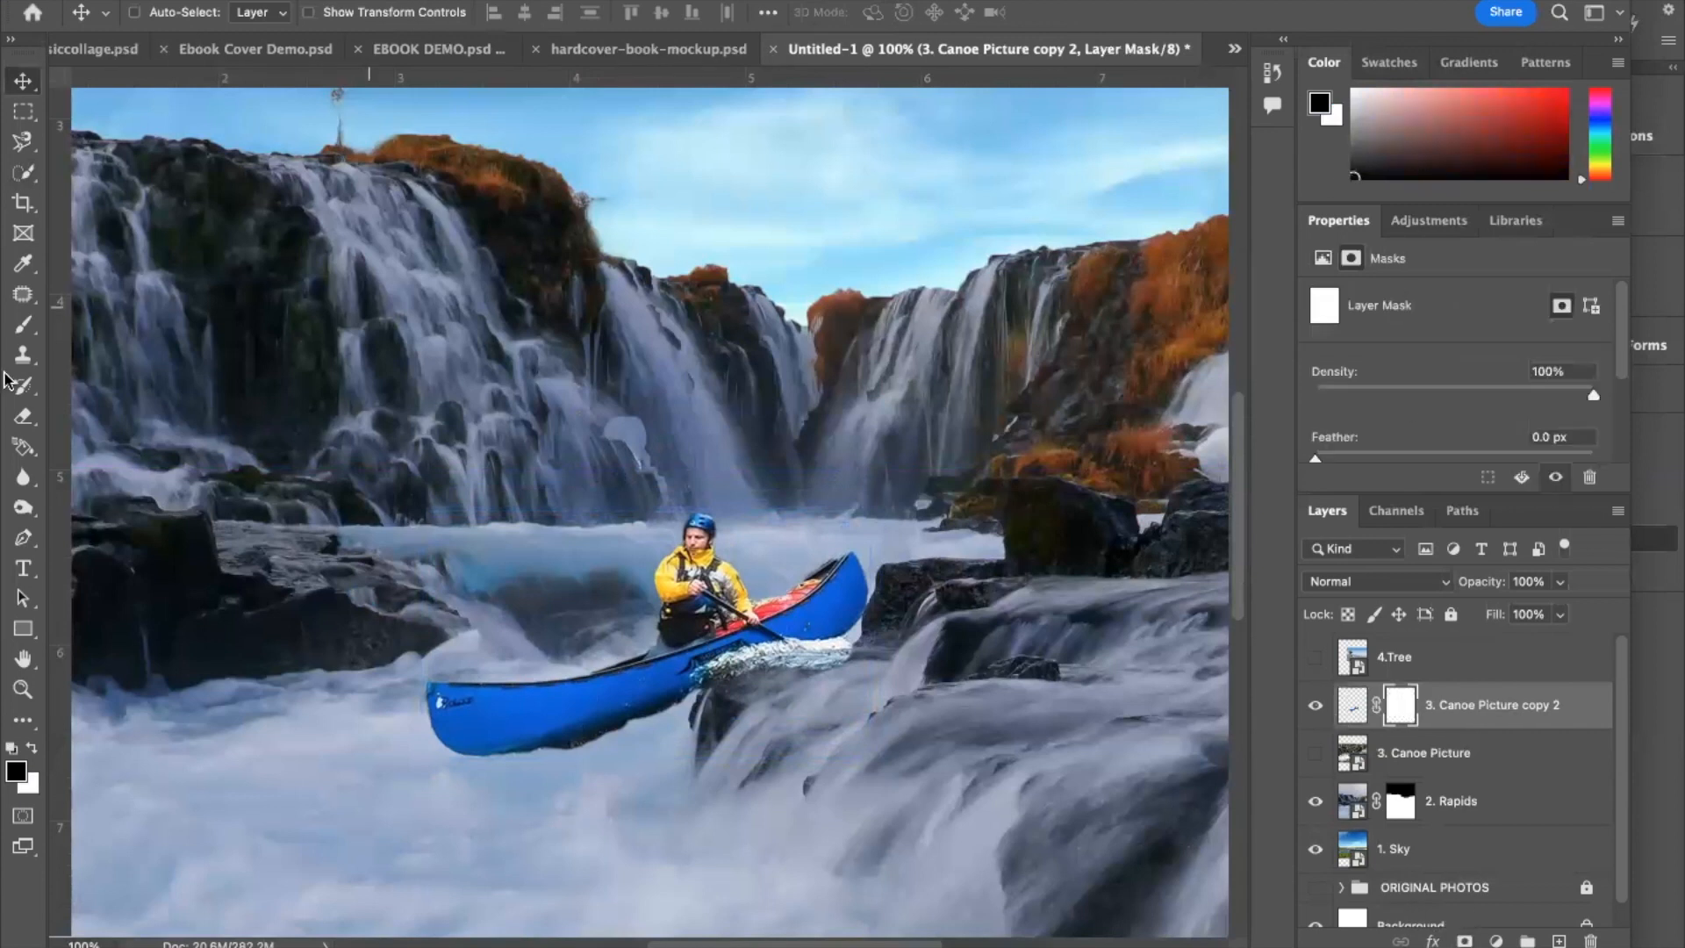
click(23, 324)
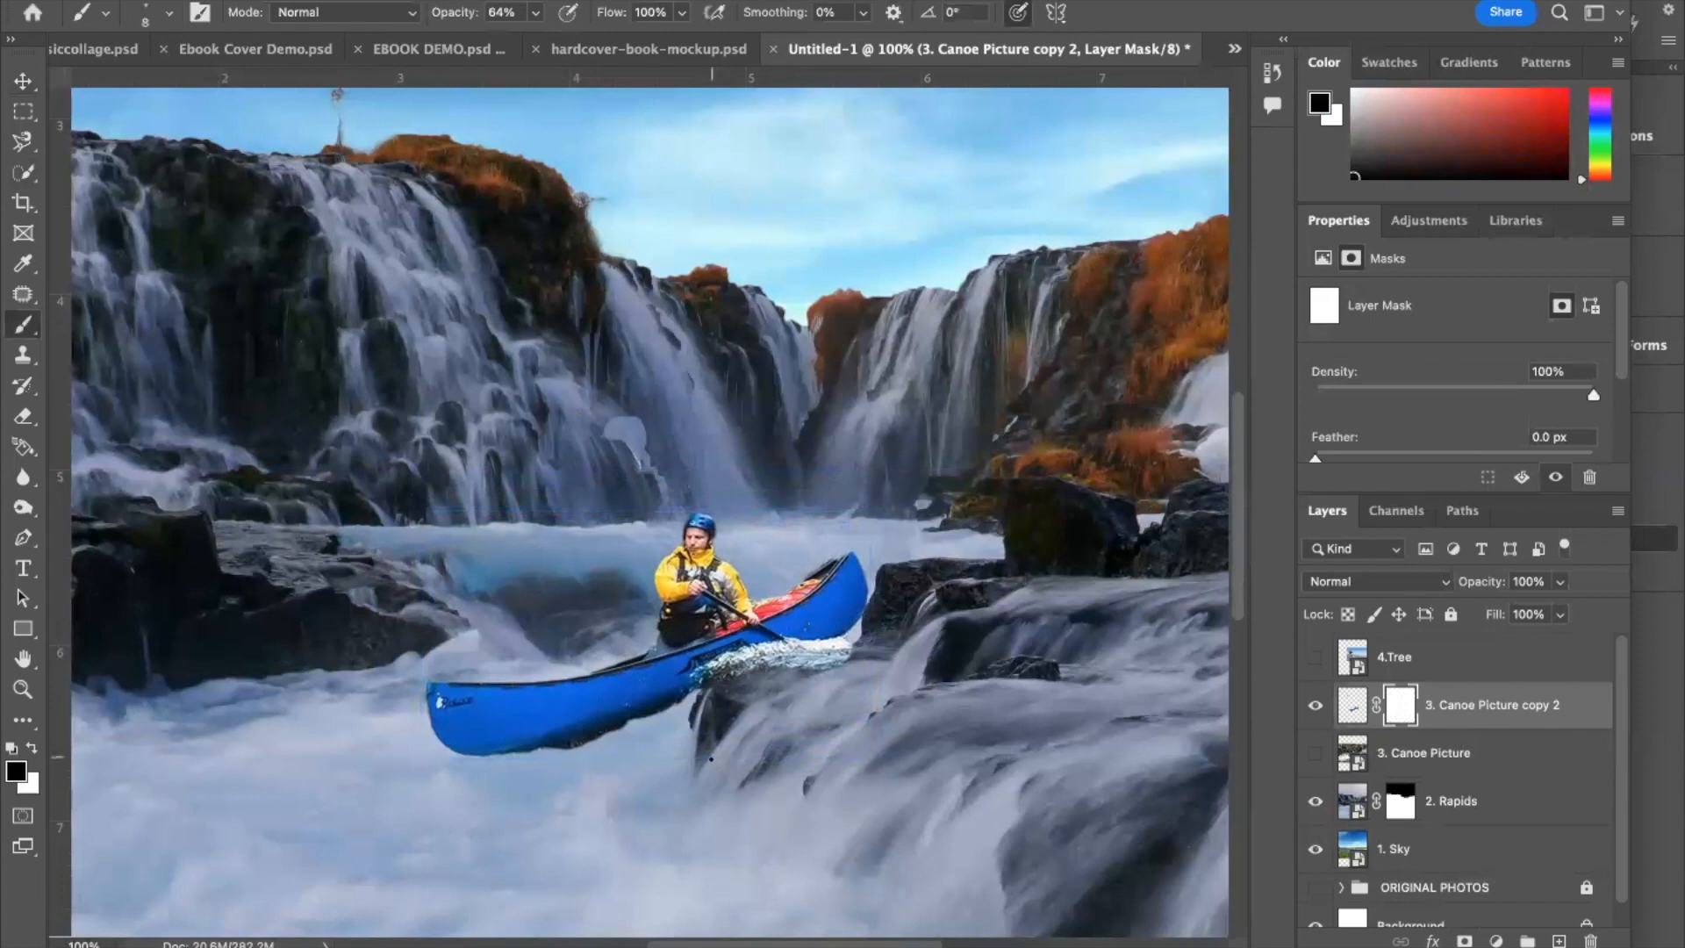
scroll(713, 765, up, 4)
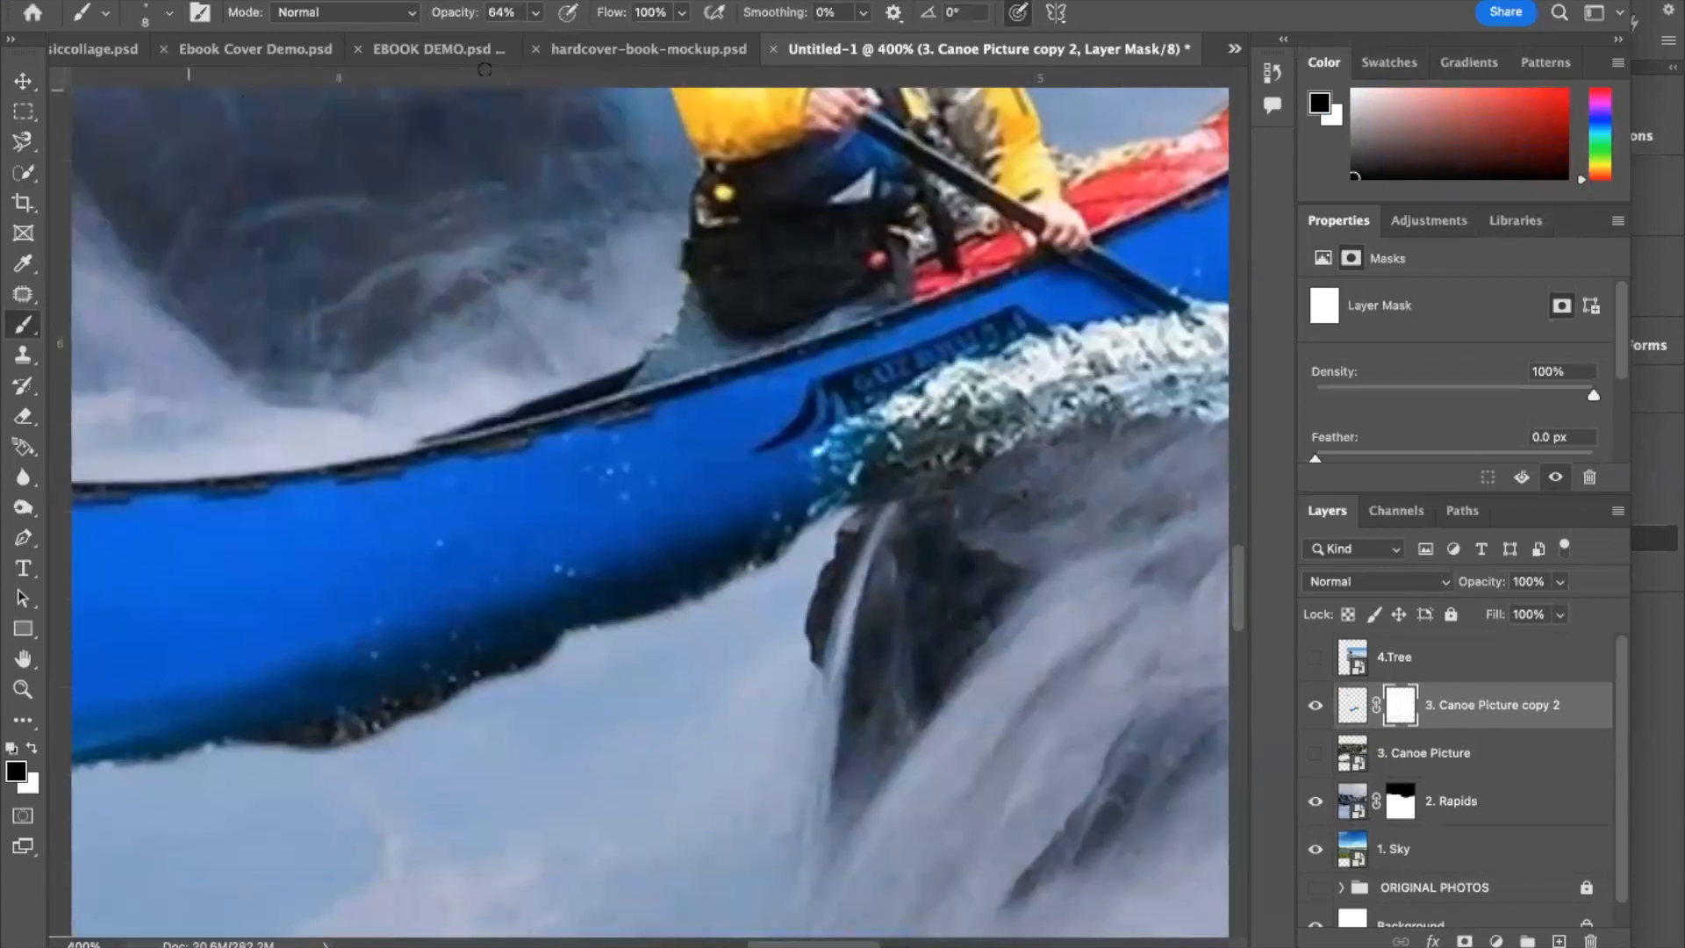
click(534, 12)
drag(537, 39, 516, 44)
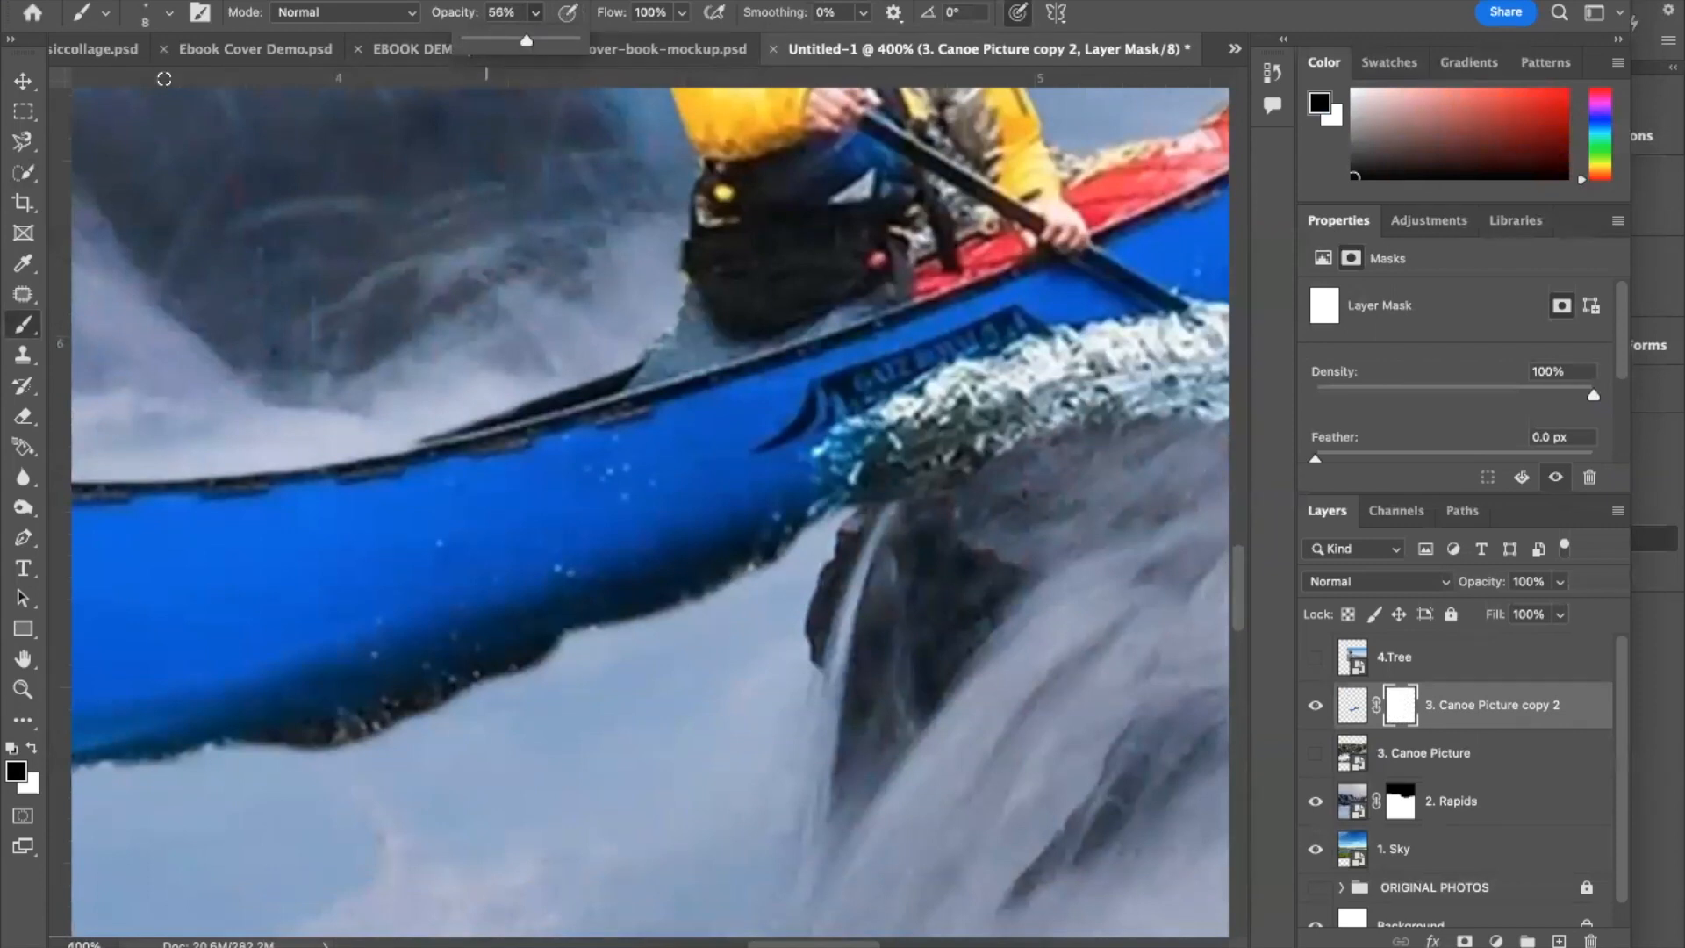
Step: Enlarge the brush to size 40 and paint black on the mask along the dark fringe beneath the canoe hull
key(bracketright)
key(bracketright)
key(bracketright)
key(bracketright)
key(bracketright)
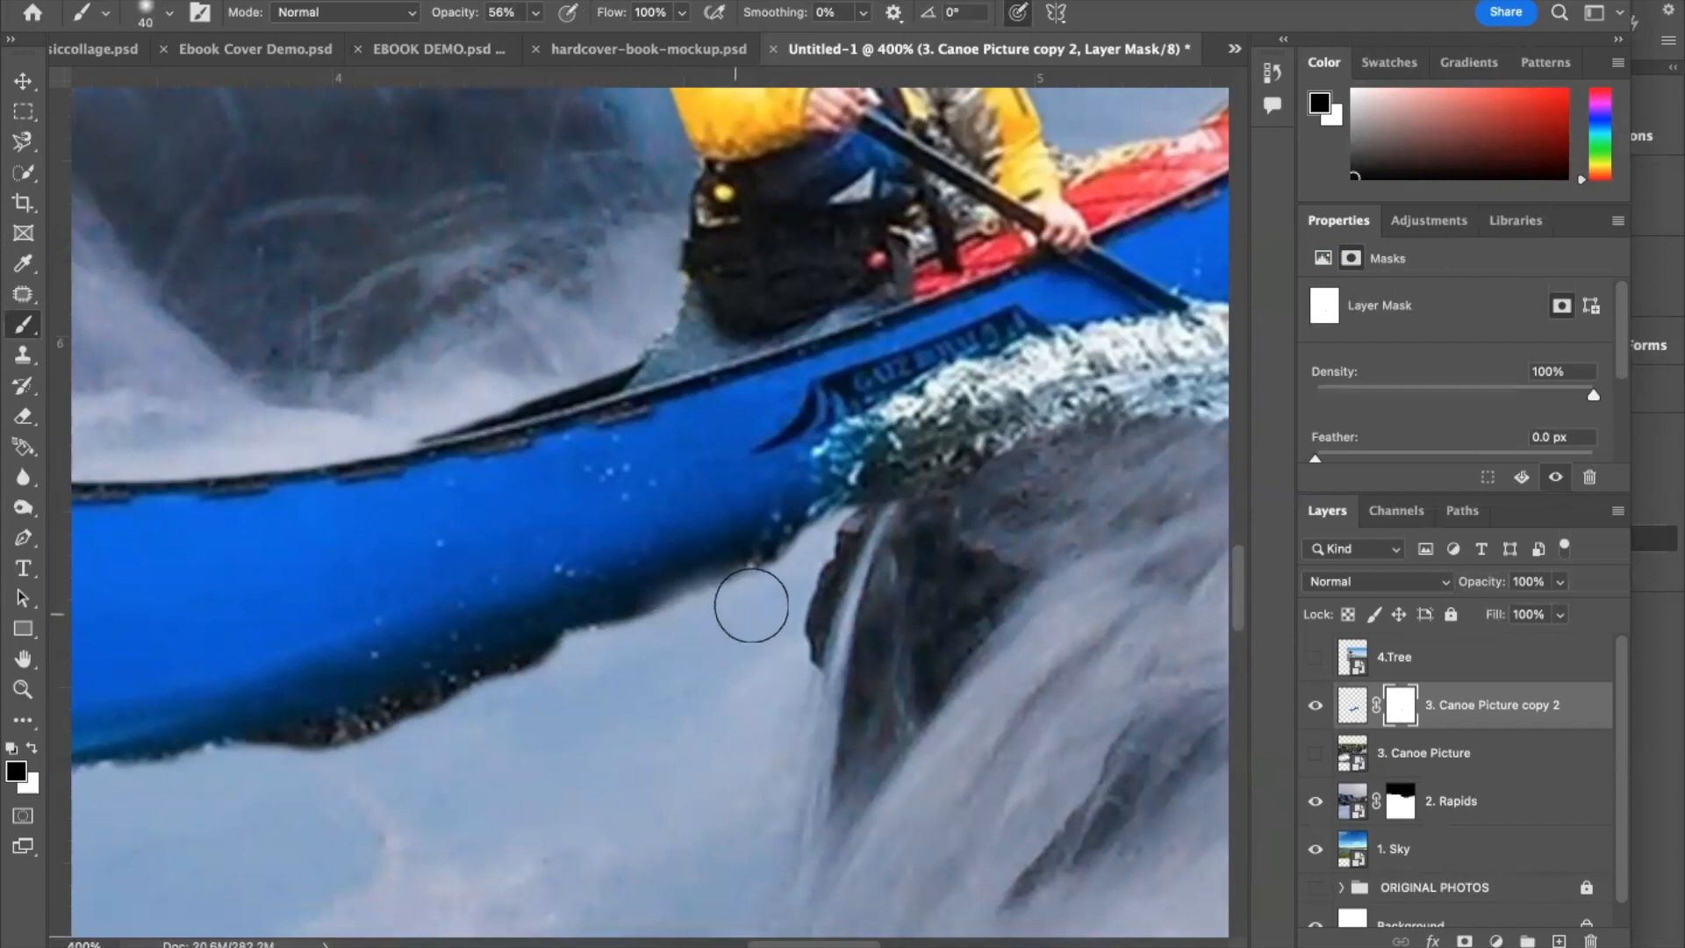
mouse_move(803, 576)
mouse_down()
mouse_move(512, 697)
mouse_move(243, 768)
mouse_up()
Step: Mask the remaining dark fringe under the canoe hull using a size 15 black brush at 82% opacity
key(bracketleft)
key(bracketleft)
key(bracketleft)
key(bracketleft)
key(bracketleft)
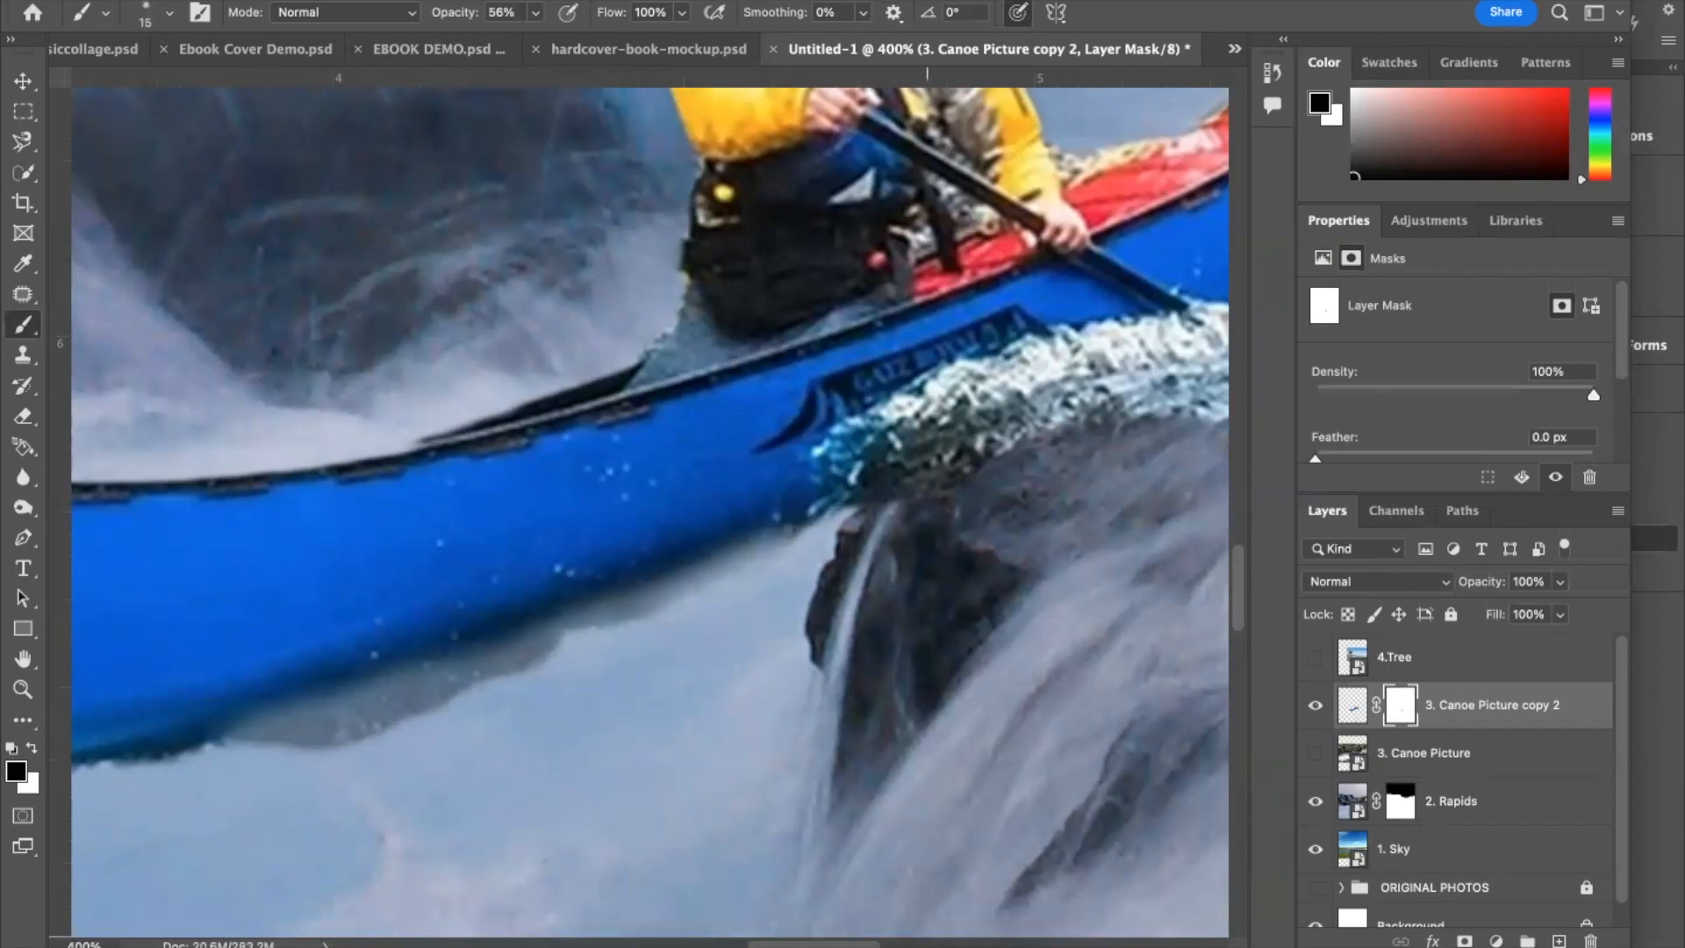
click(536, 13)
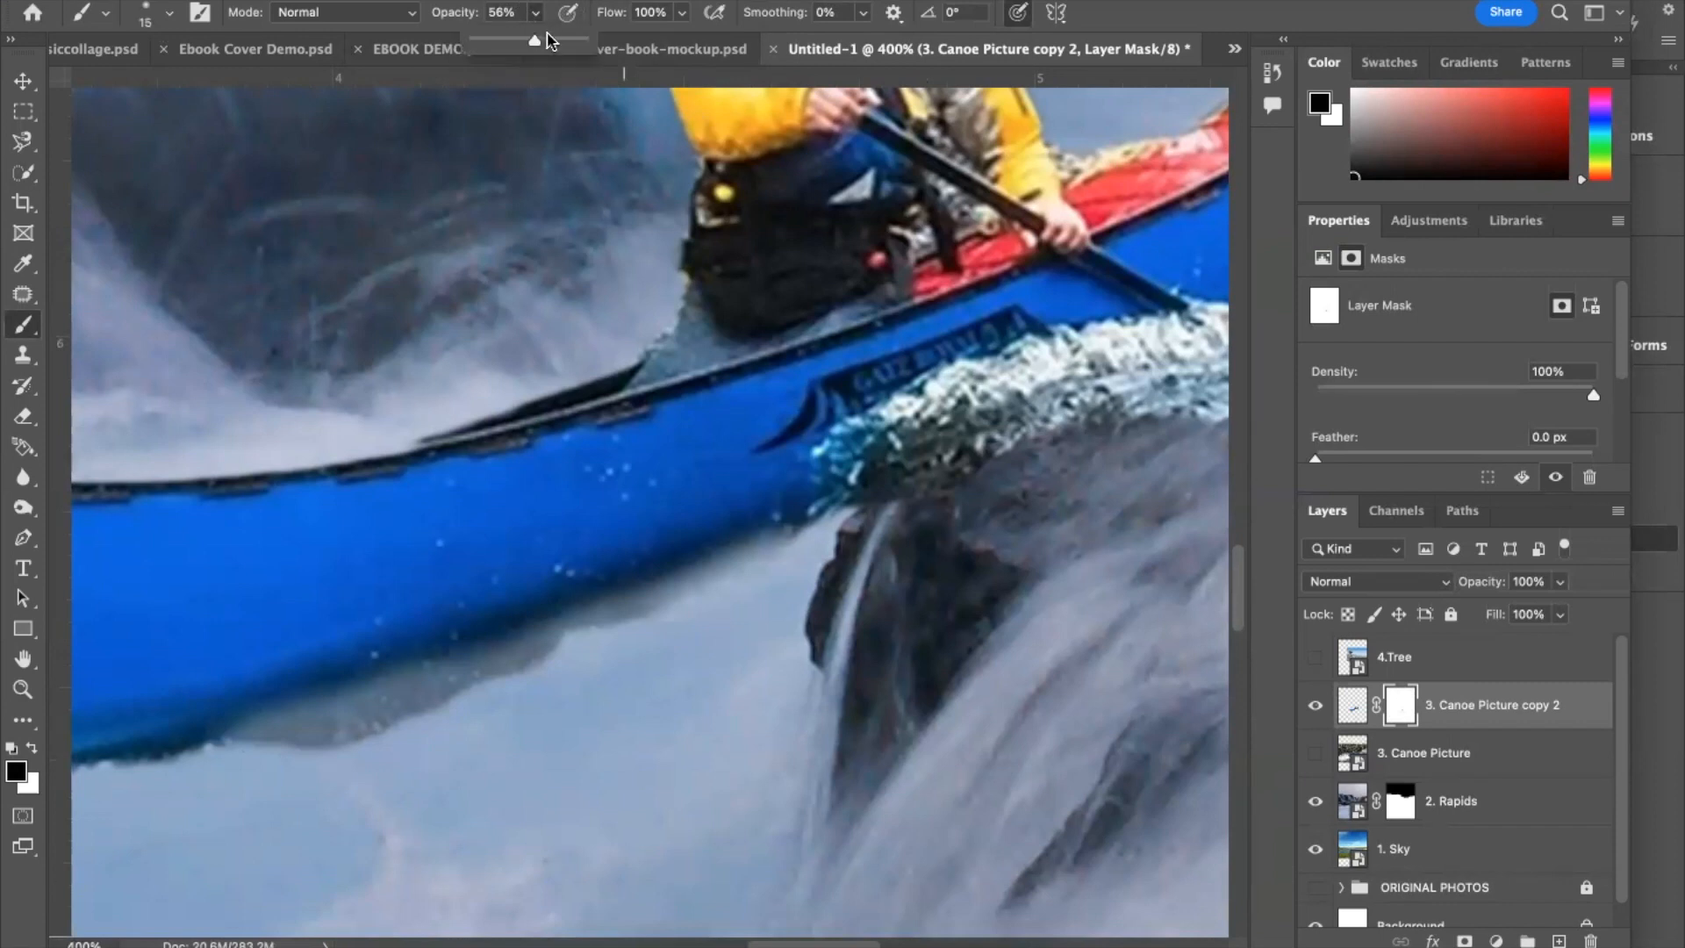
click(562, 40)
mouse_move(207, 766)
mouse_down()
mouse_move(218, 748)
mouse_move(113, 771)
mouse_move(197, 767)
mouse_move(322, 722)
mouse_move(160, 760)
mouse_up()
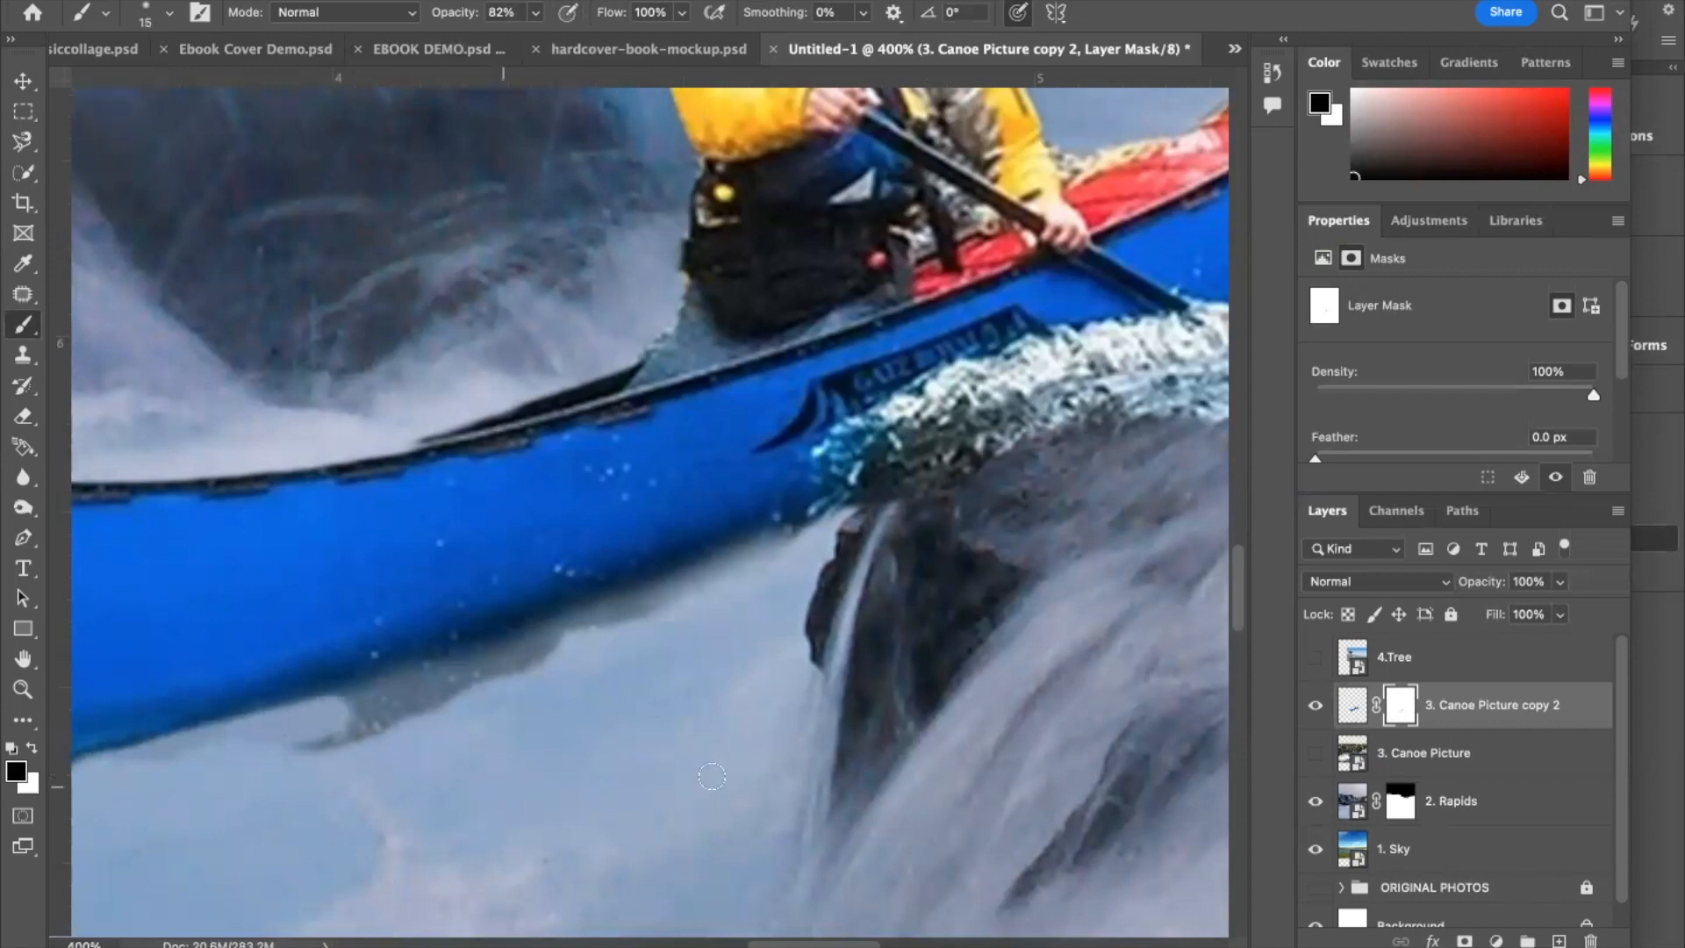
mouse_move(550, 638)
mouse_down()
mouse_move(323, 702)
mouse_move(398, 725)
mouse_move(465, 689)
mouse_move(366, 715)
mouse_move(635, 643)
mouse_move(671, 597)
mouse_move(580, 605)
mouse_move(754, 575)
mouse_move(772, 544)
mouse_move(650, 577)
mouse_move(620, 612)
mouse_move(475, 672)
mouse_move(442, 718)
mouse_up()
scroll(457, 710, left, 5)
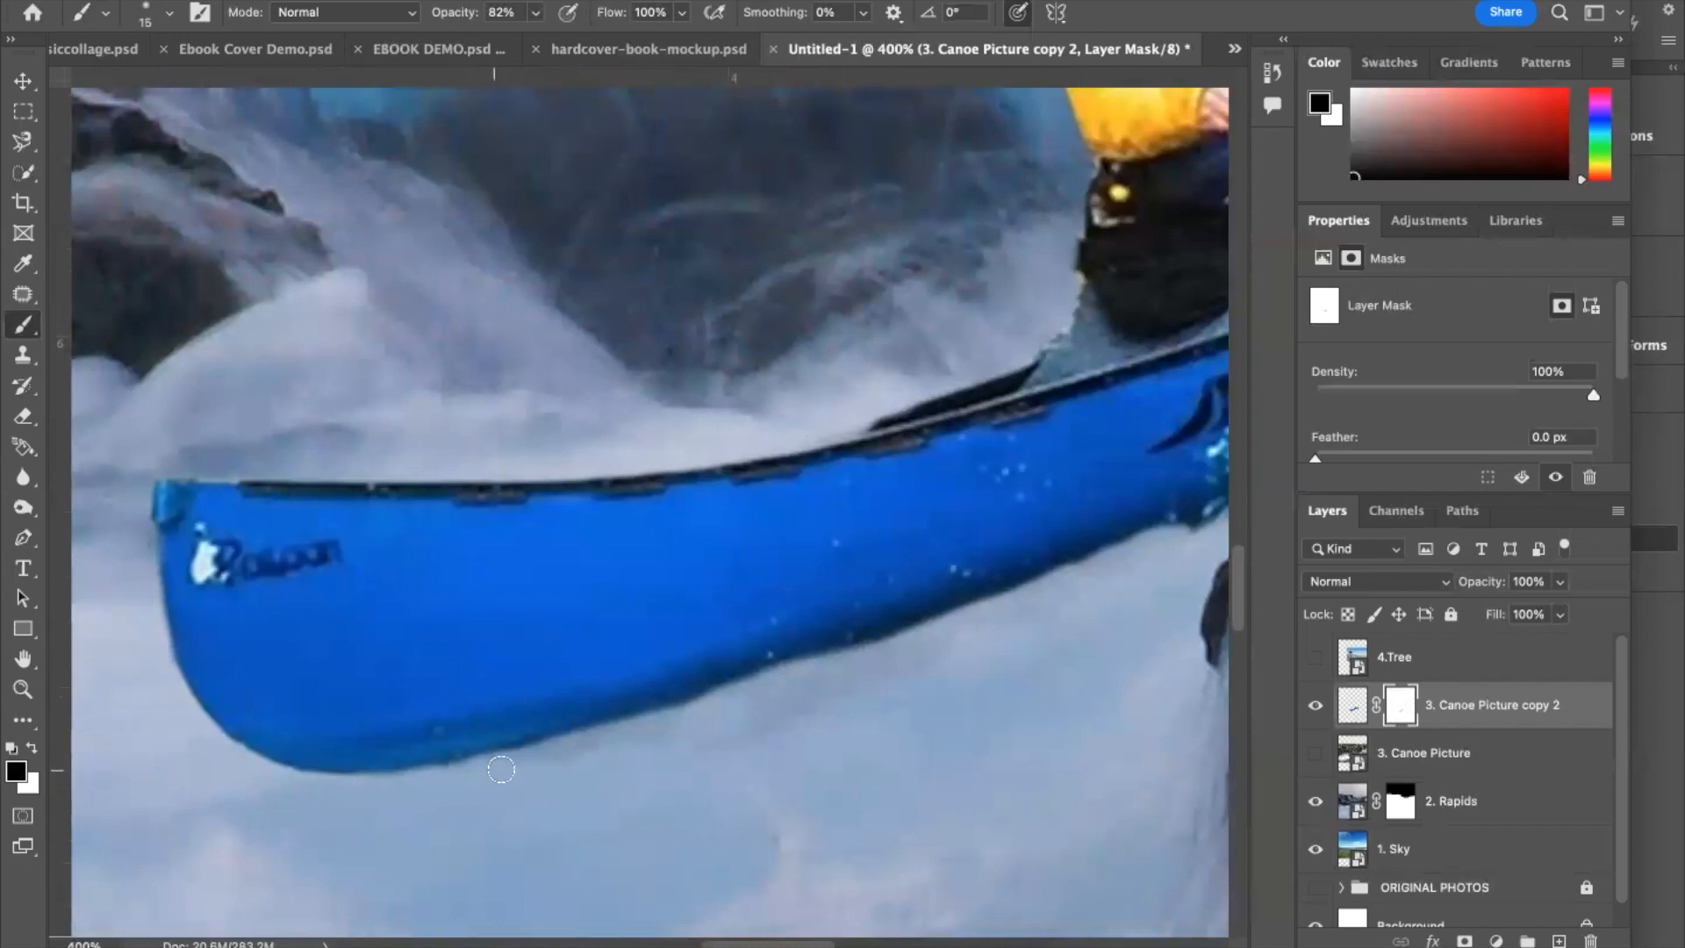
Step: Soften the splash and shadow beneath the paddle on the canoe mask using a size 45 black brush at 33% opacity
scroll(655, 773, right, 2)
scroll(655, 774, right, 10)
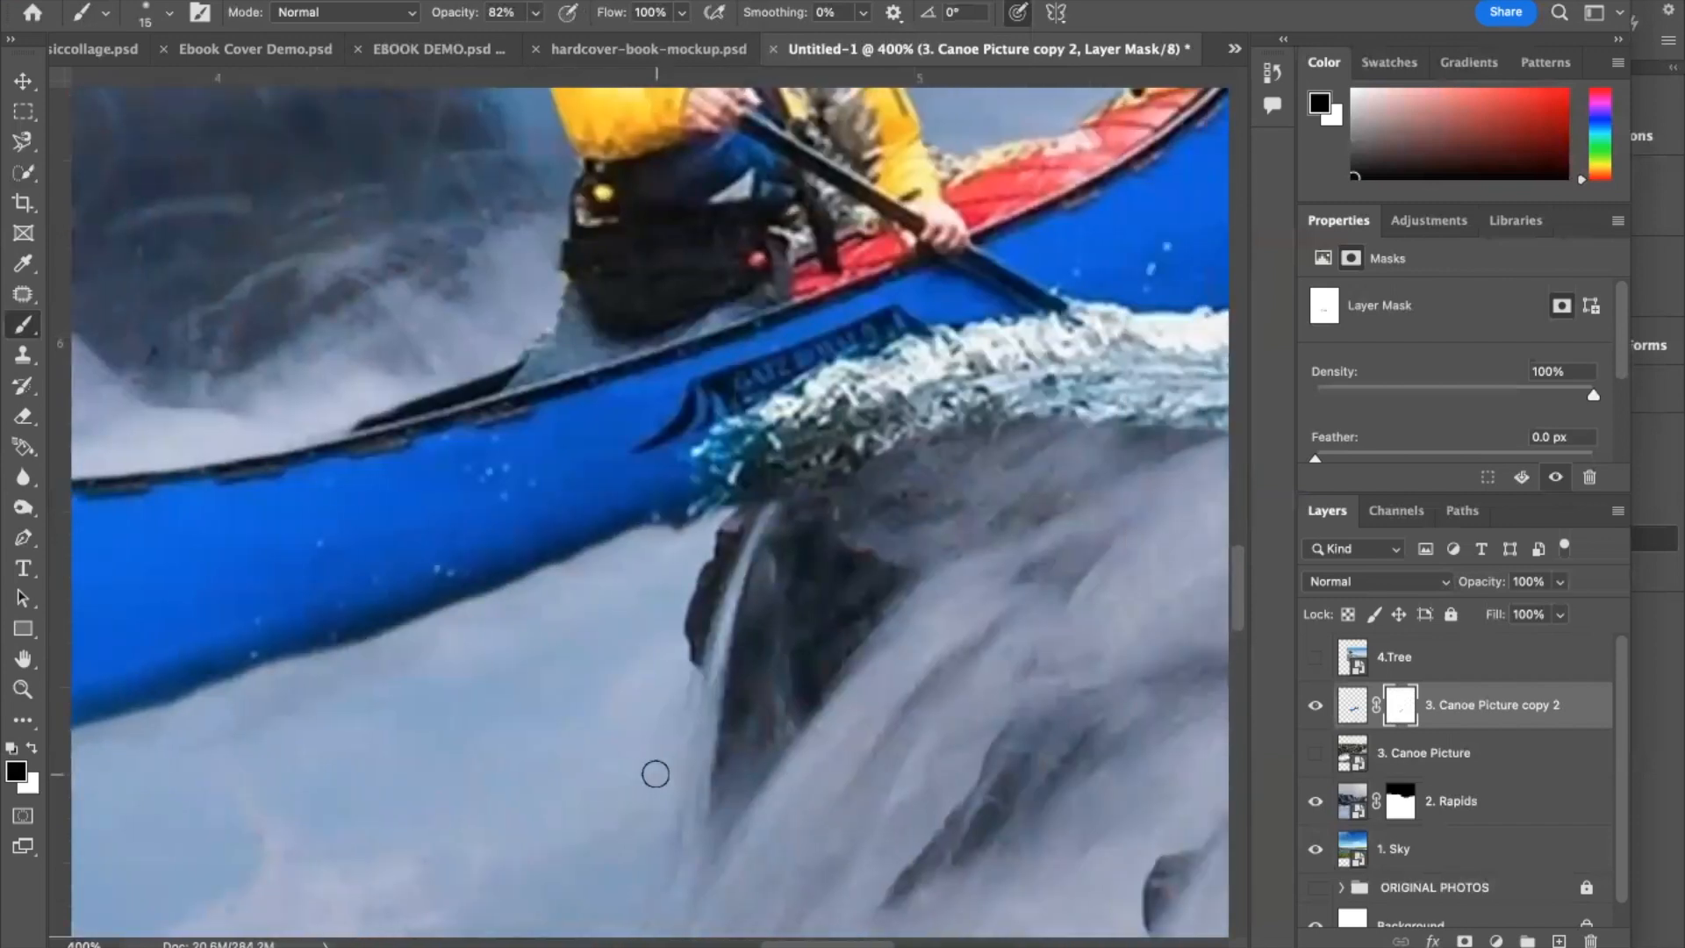
scroll(655, 774, right, 8)
scroll(656, 773, up, 7)
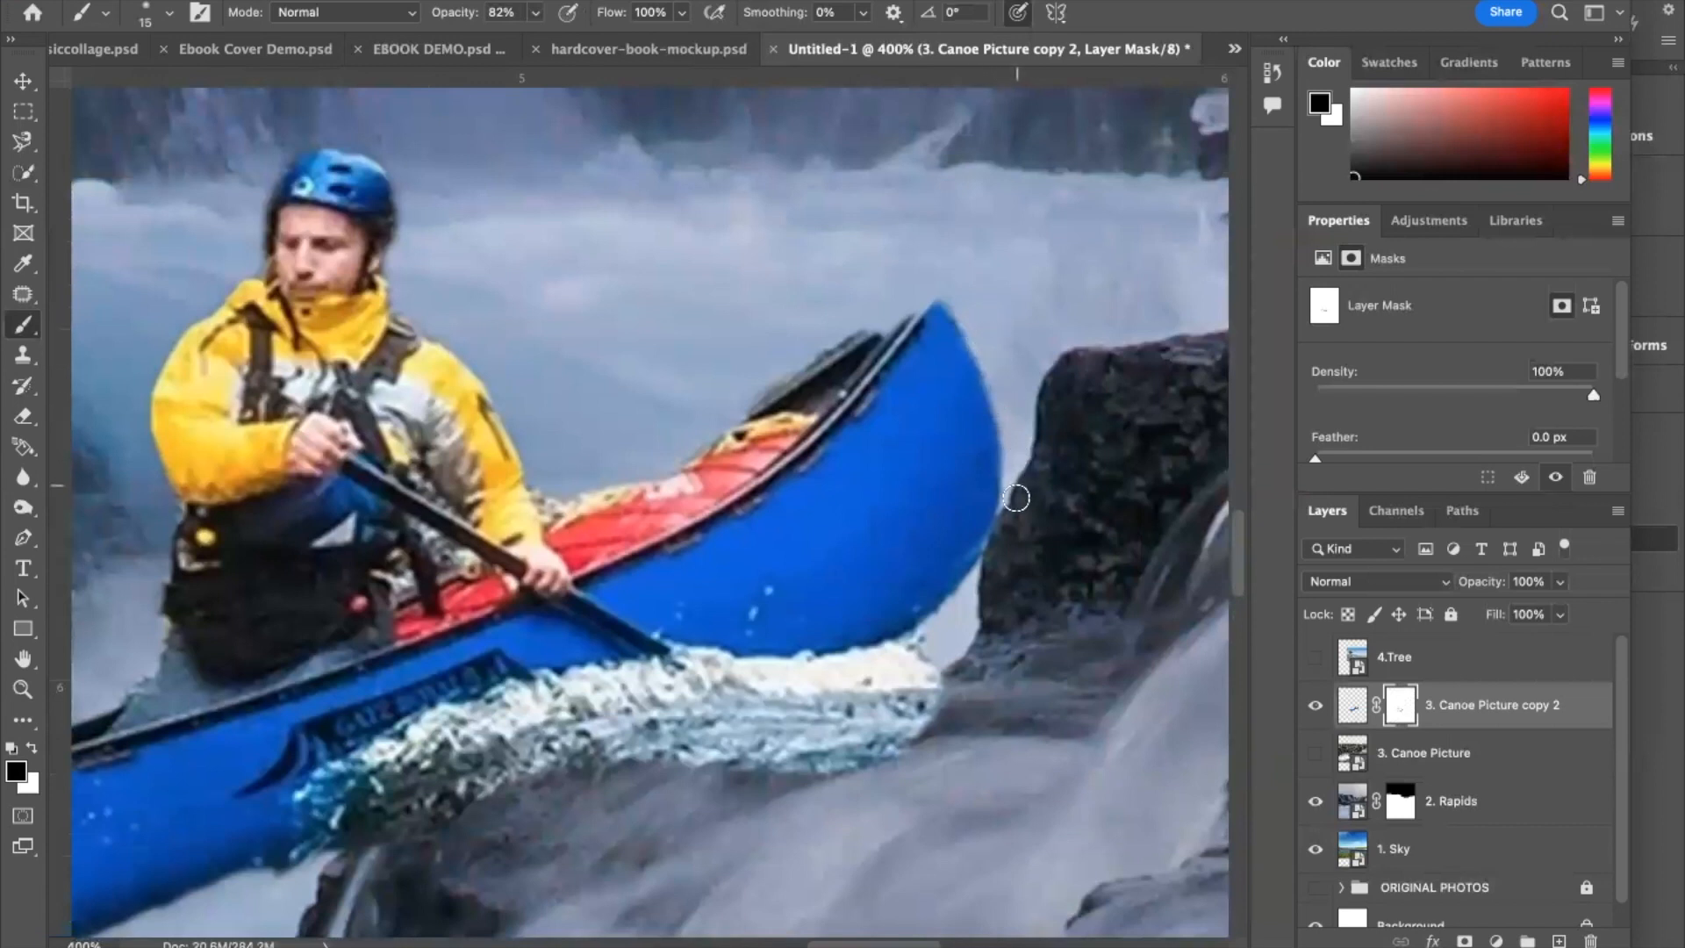
scroll(1011, 539, down, 5)
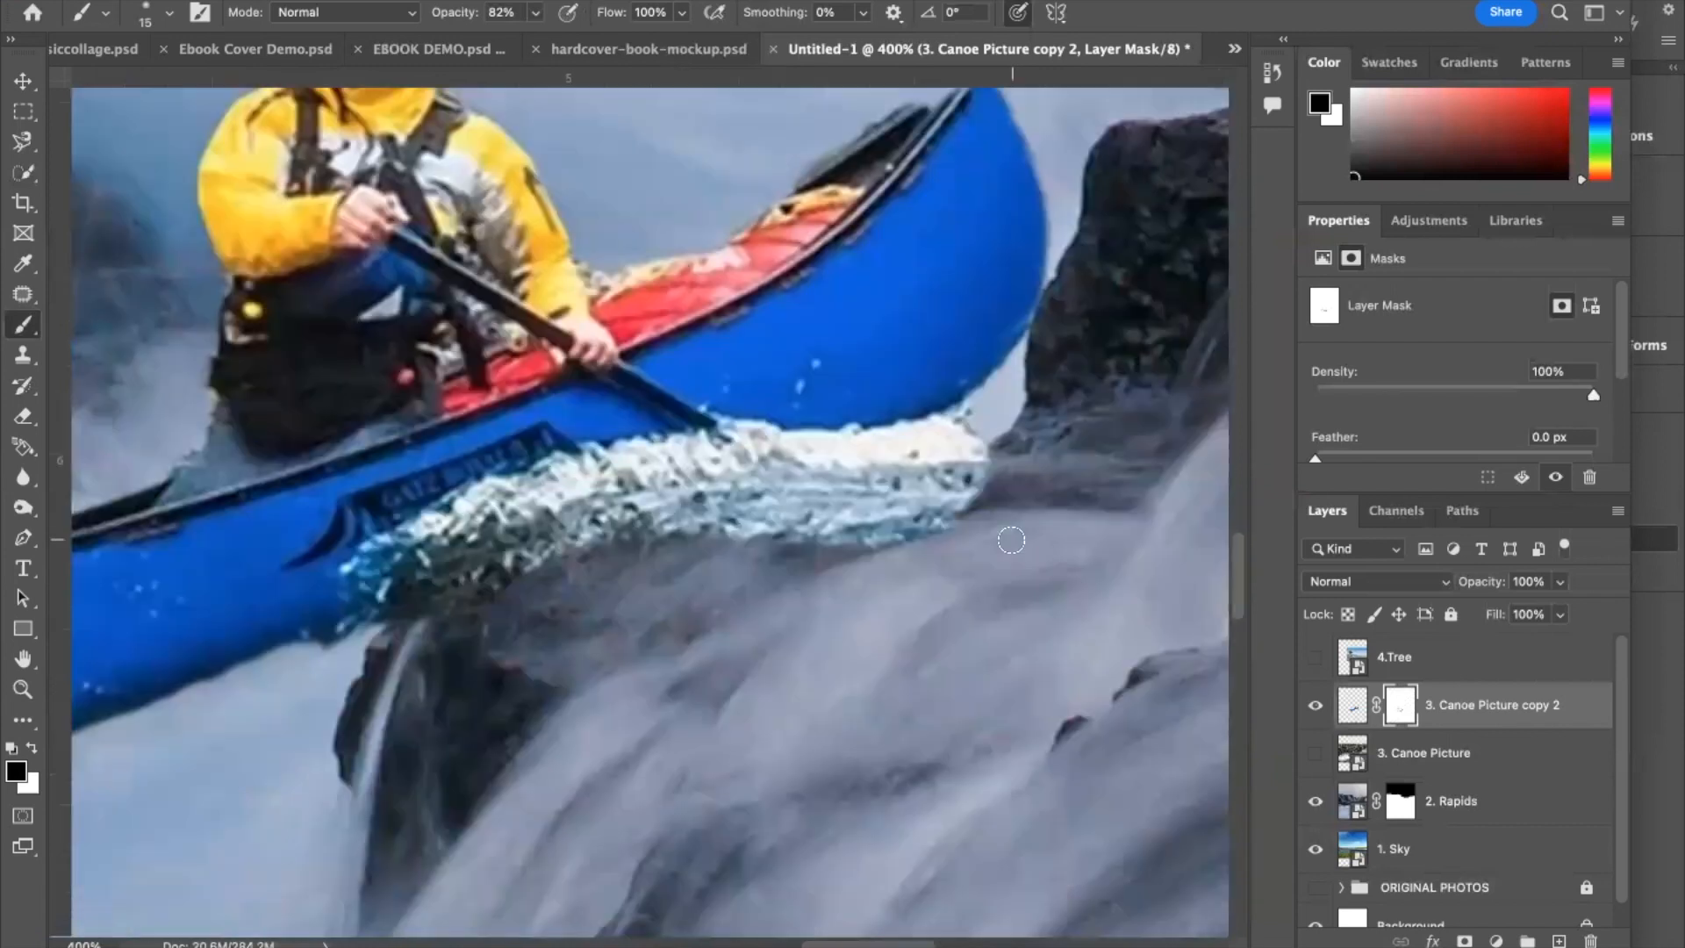
key(bracketright)
key(bracketright)
key(bracketright)
click(536, 13)
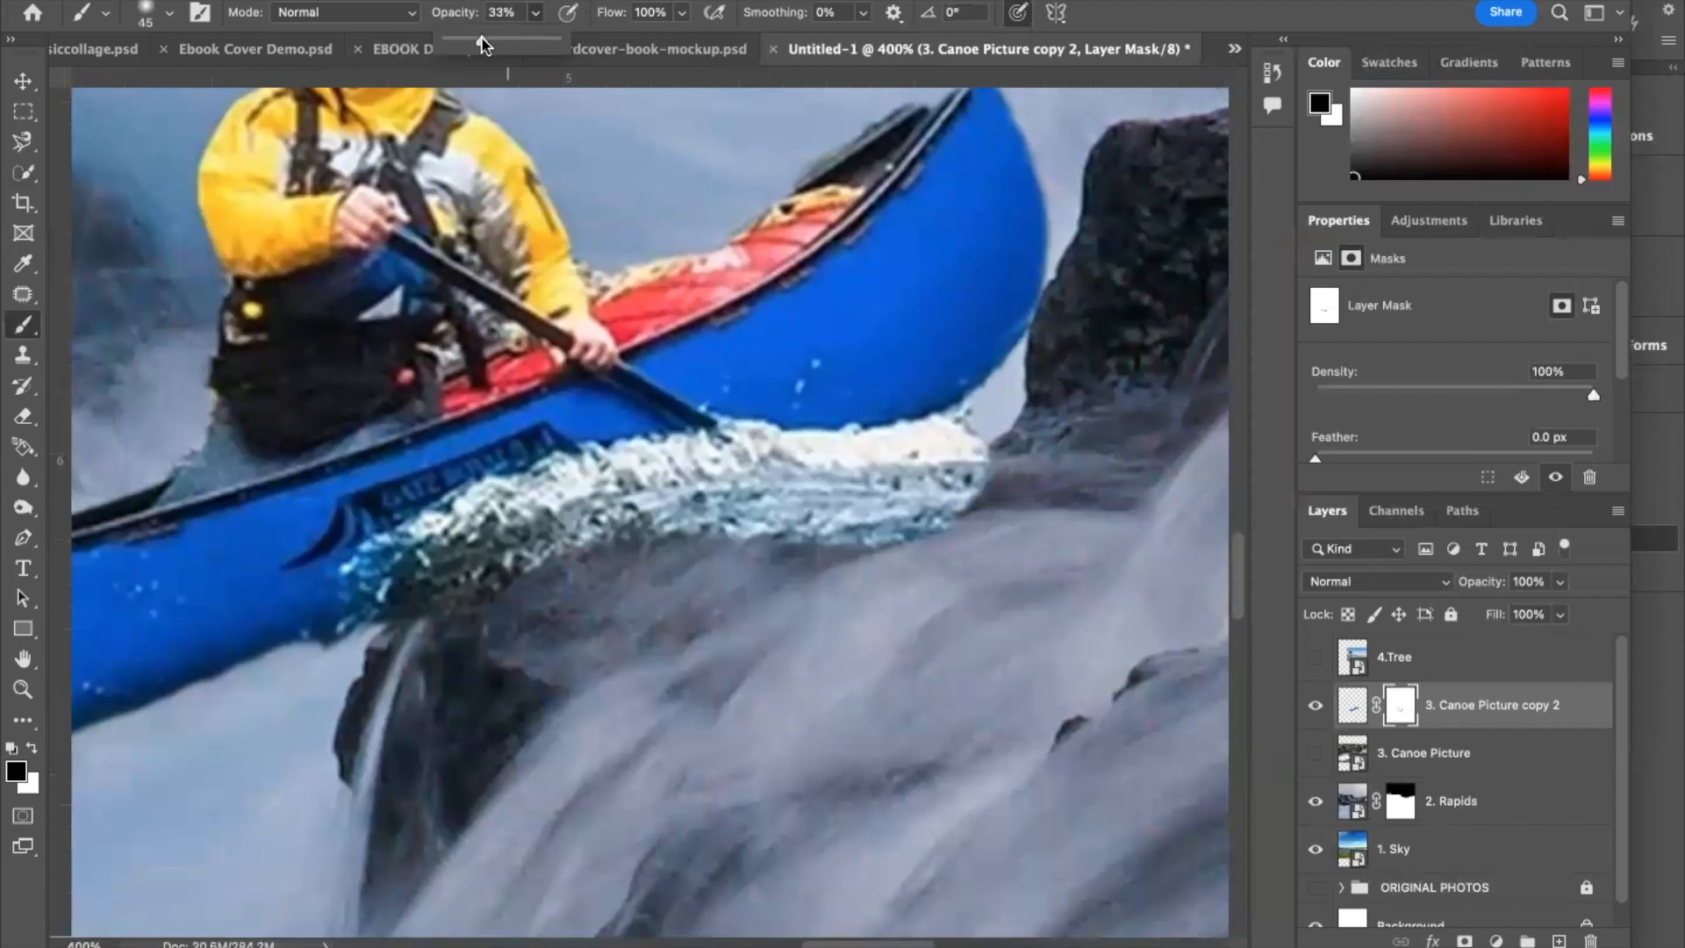
click(472, 641)
mouse_move(494, 614)
mouse_down()
mouse_move(445, 639)
mouse_move(771, 564)
mouse_move(948, 556)
mouse_move(737, 567)
mouse_move(962, 561)
mouse_up()
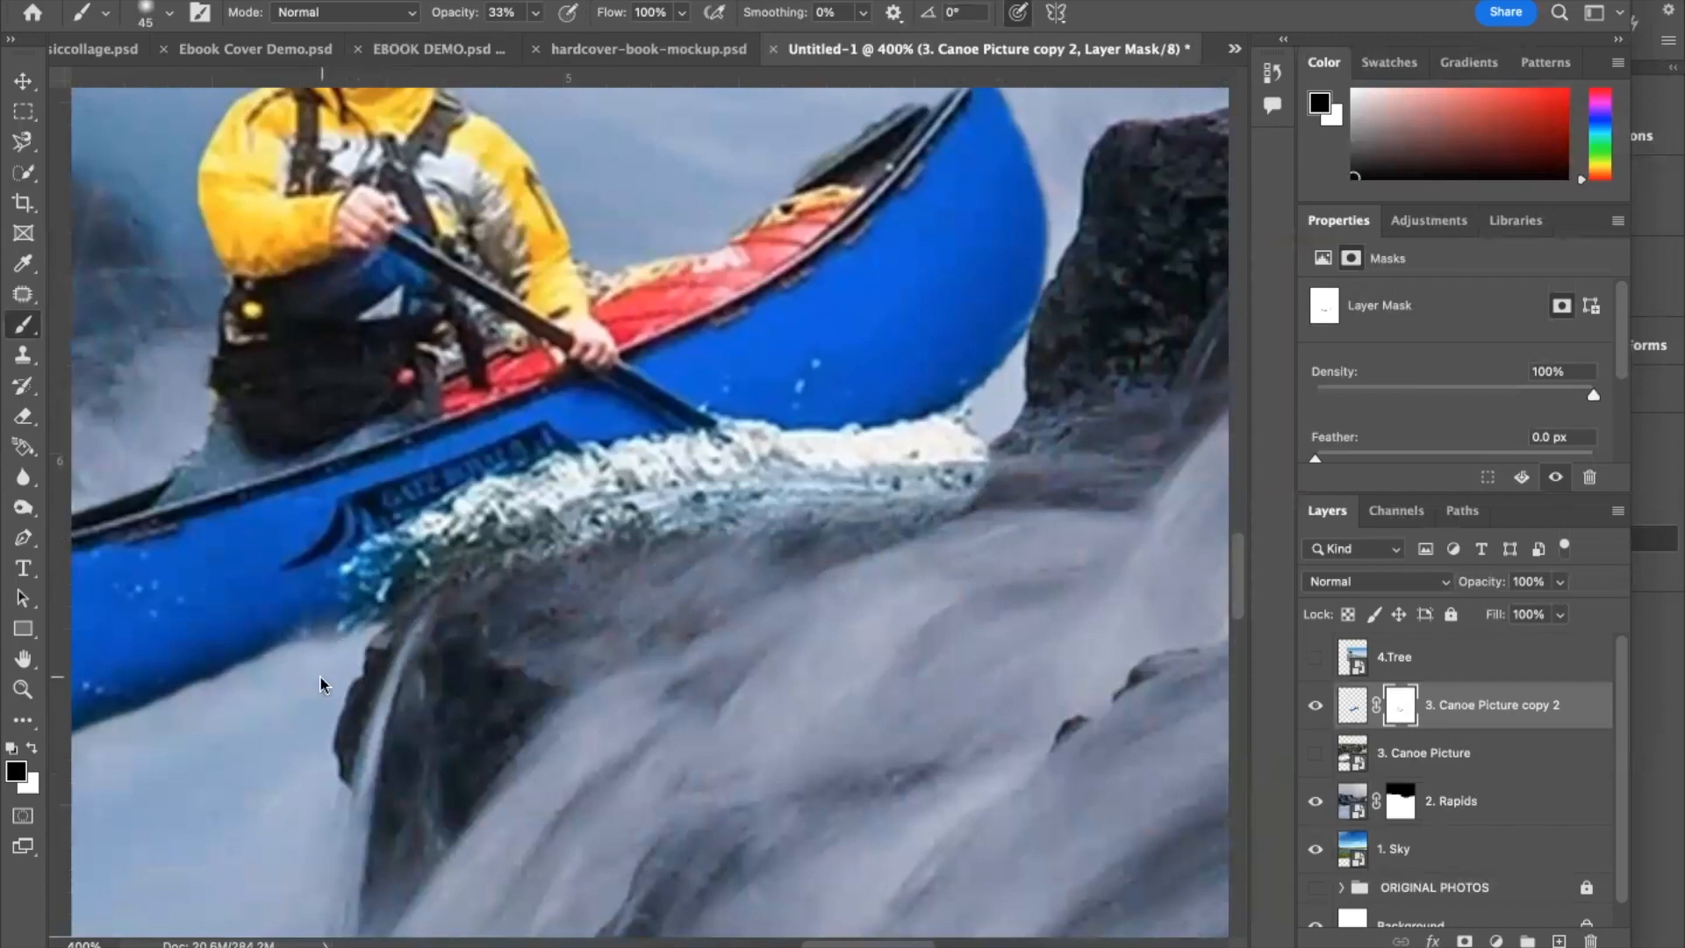
Step: Rename the 3. Canoe Picture copy 2 layer as 3. Canoe Picture edited
key(ctrl+minus)
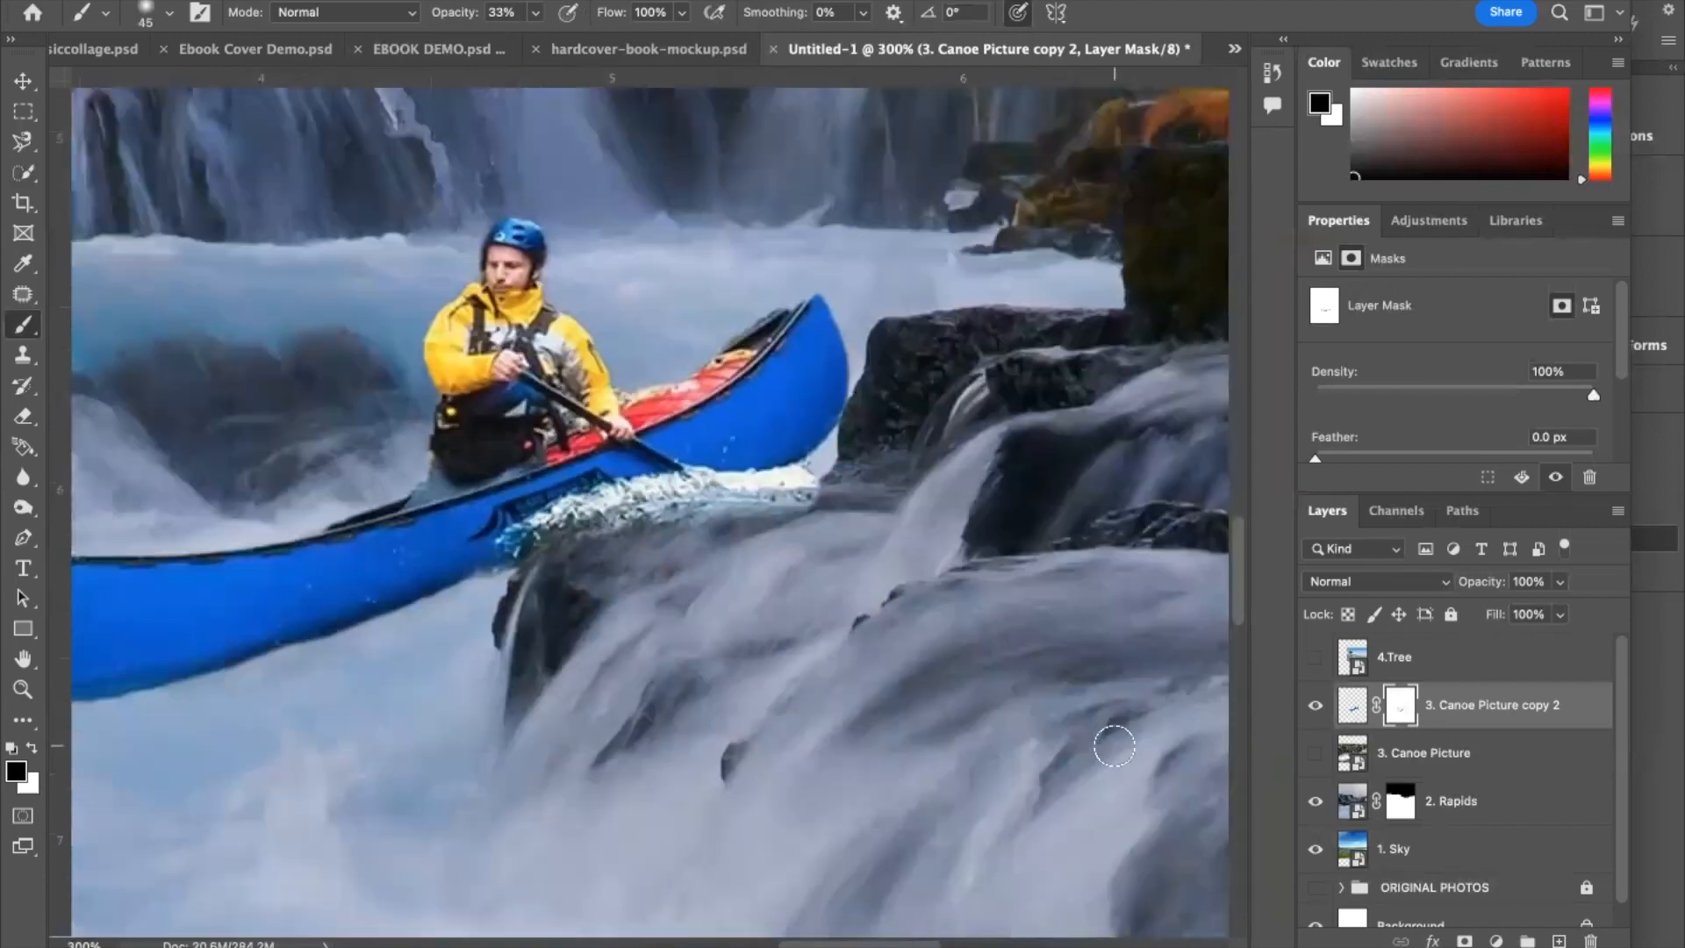
key(ctrl+minus)
key(ctrl+minus)
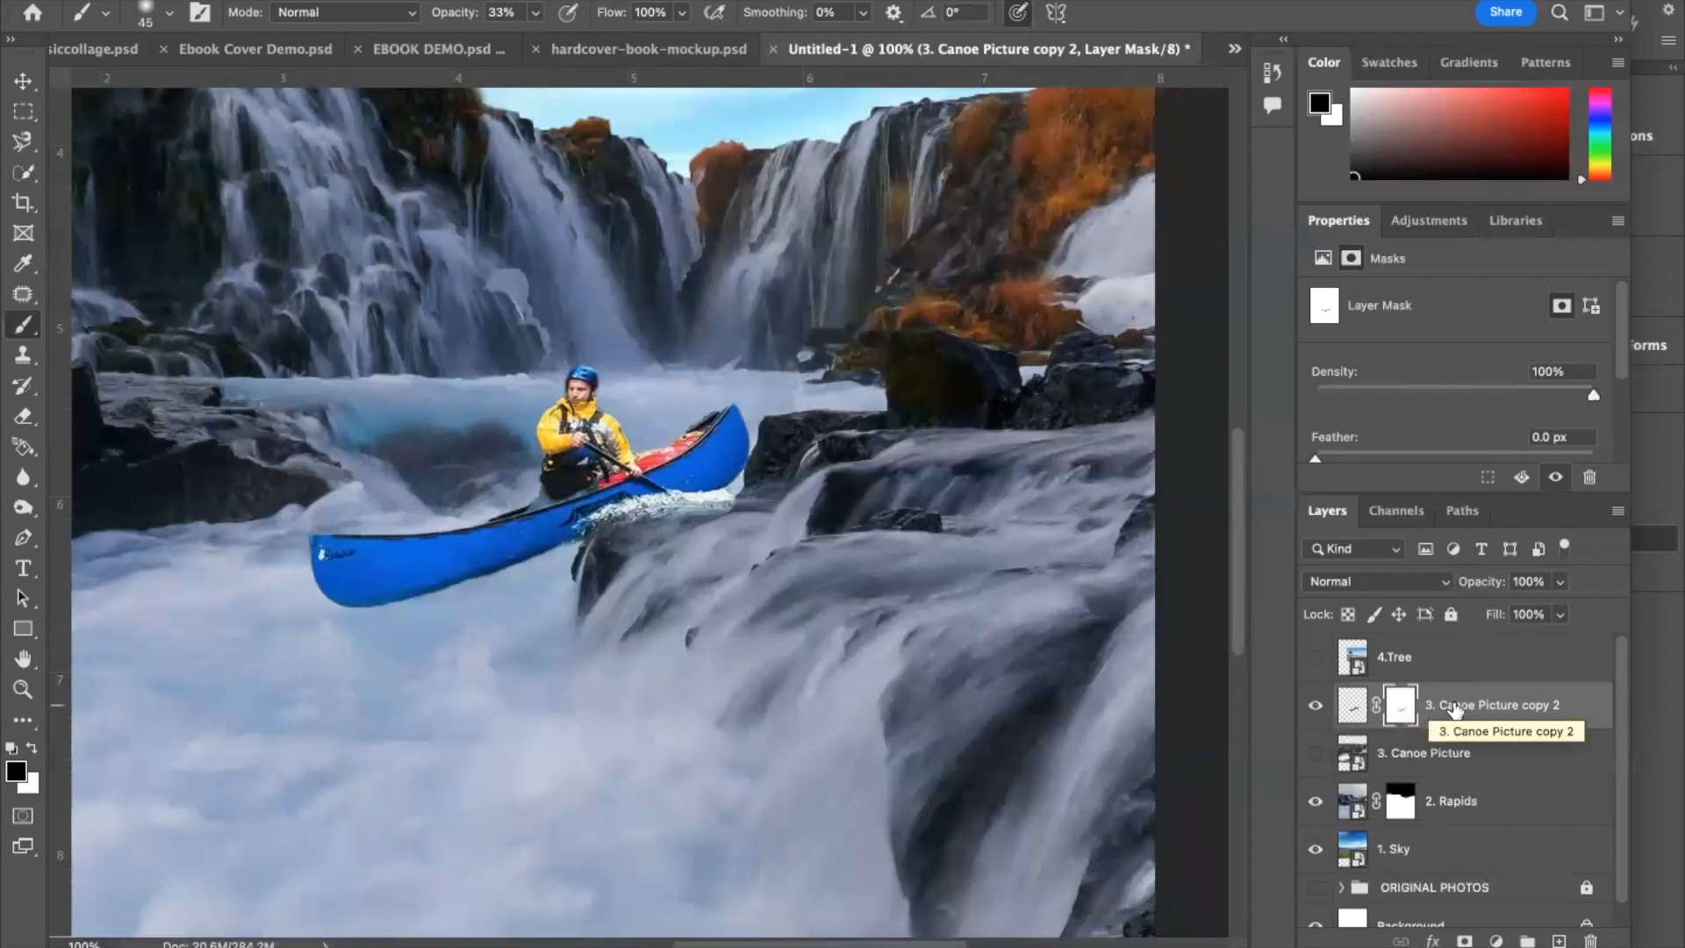
double_click(1542, 706)
click(1563, 703)
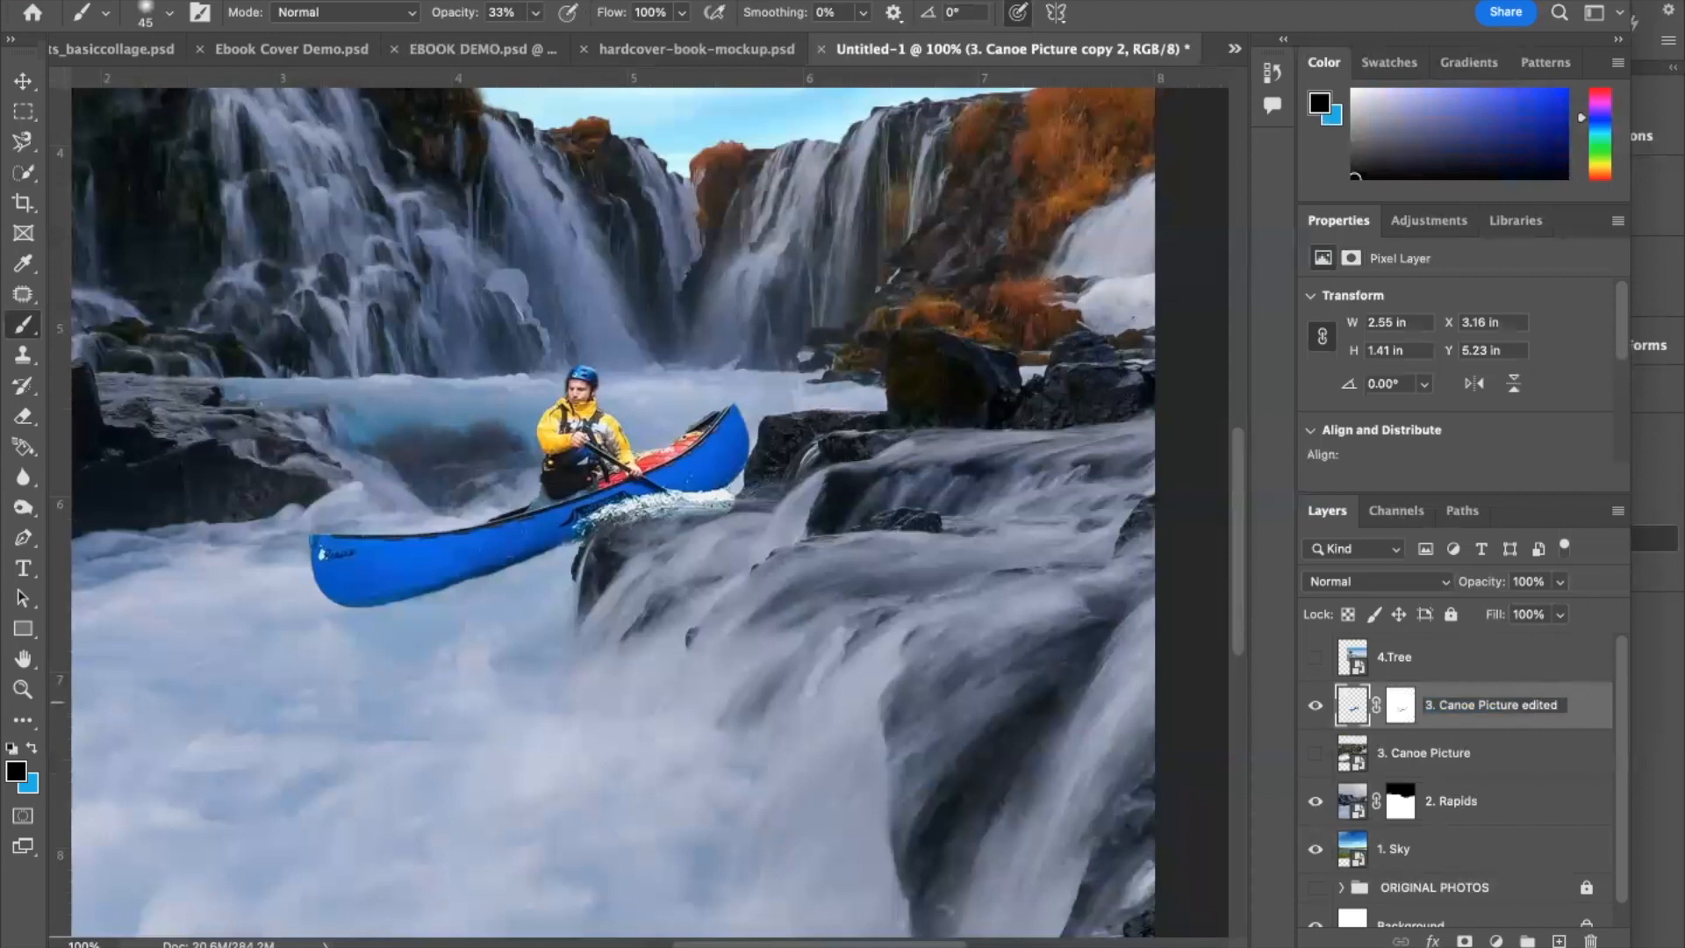
key(Return)
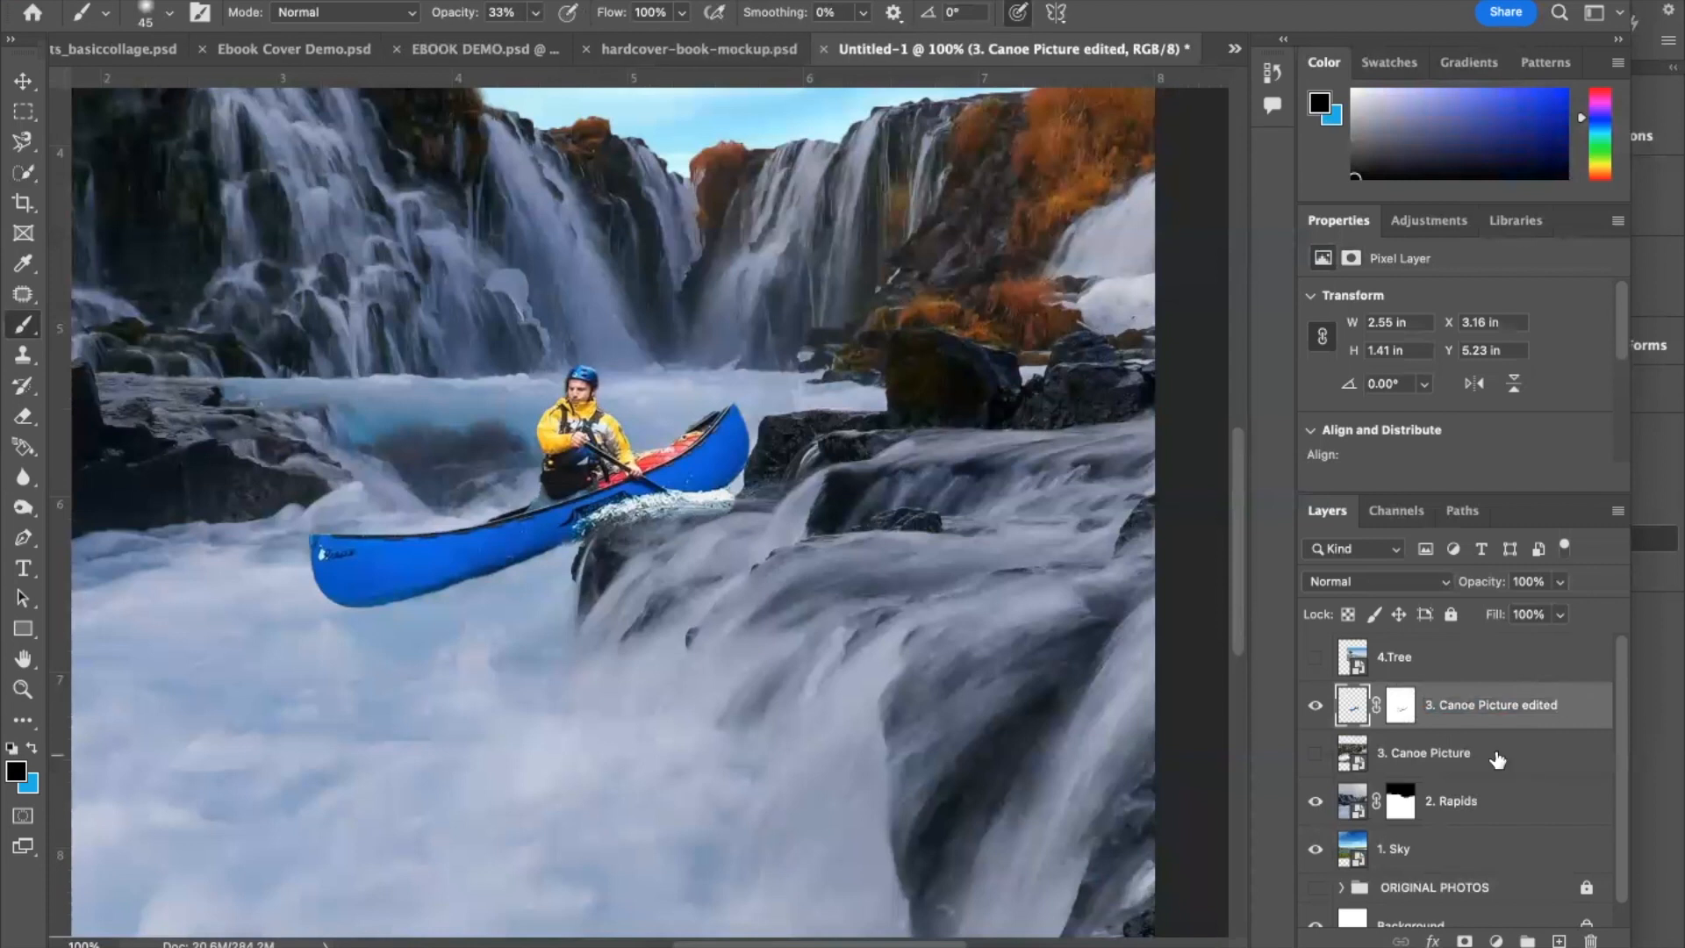
Step: Delete the original 3. Canoe Picture layer after checking it
click(1314, 754)
click(1312, 756)
click(1439, 758)
click(1590, 939)
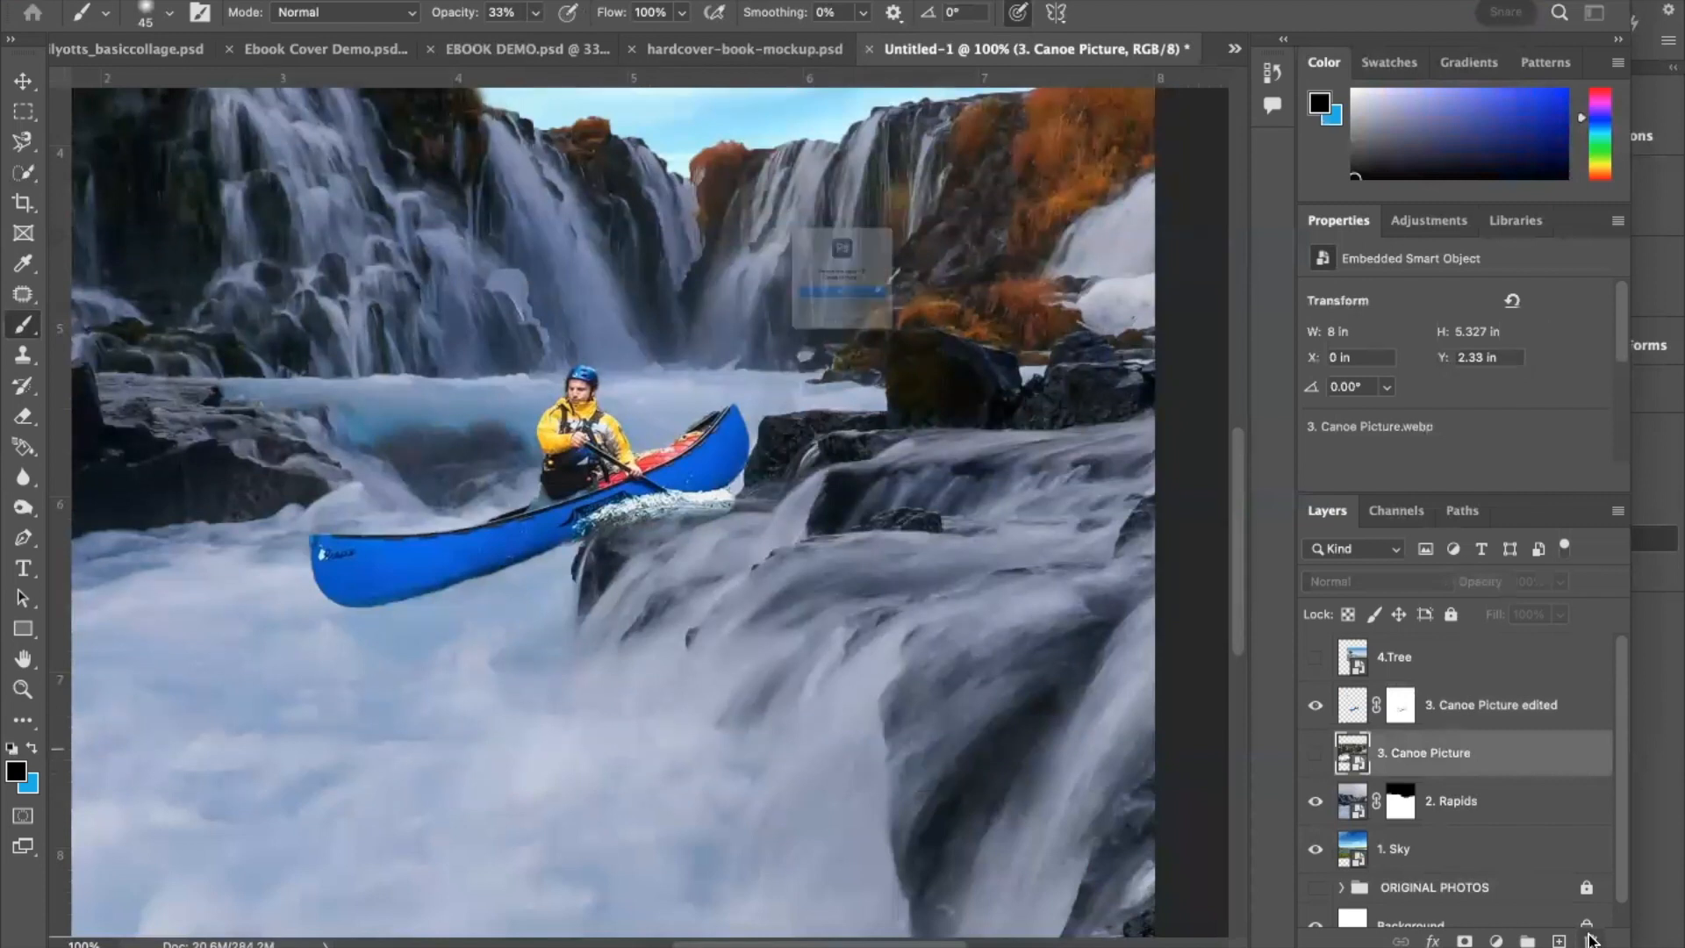
click(800, 316)
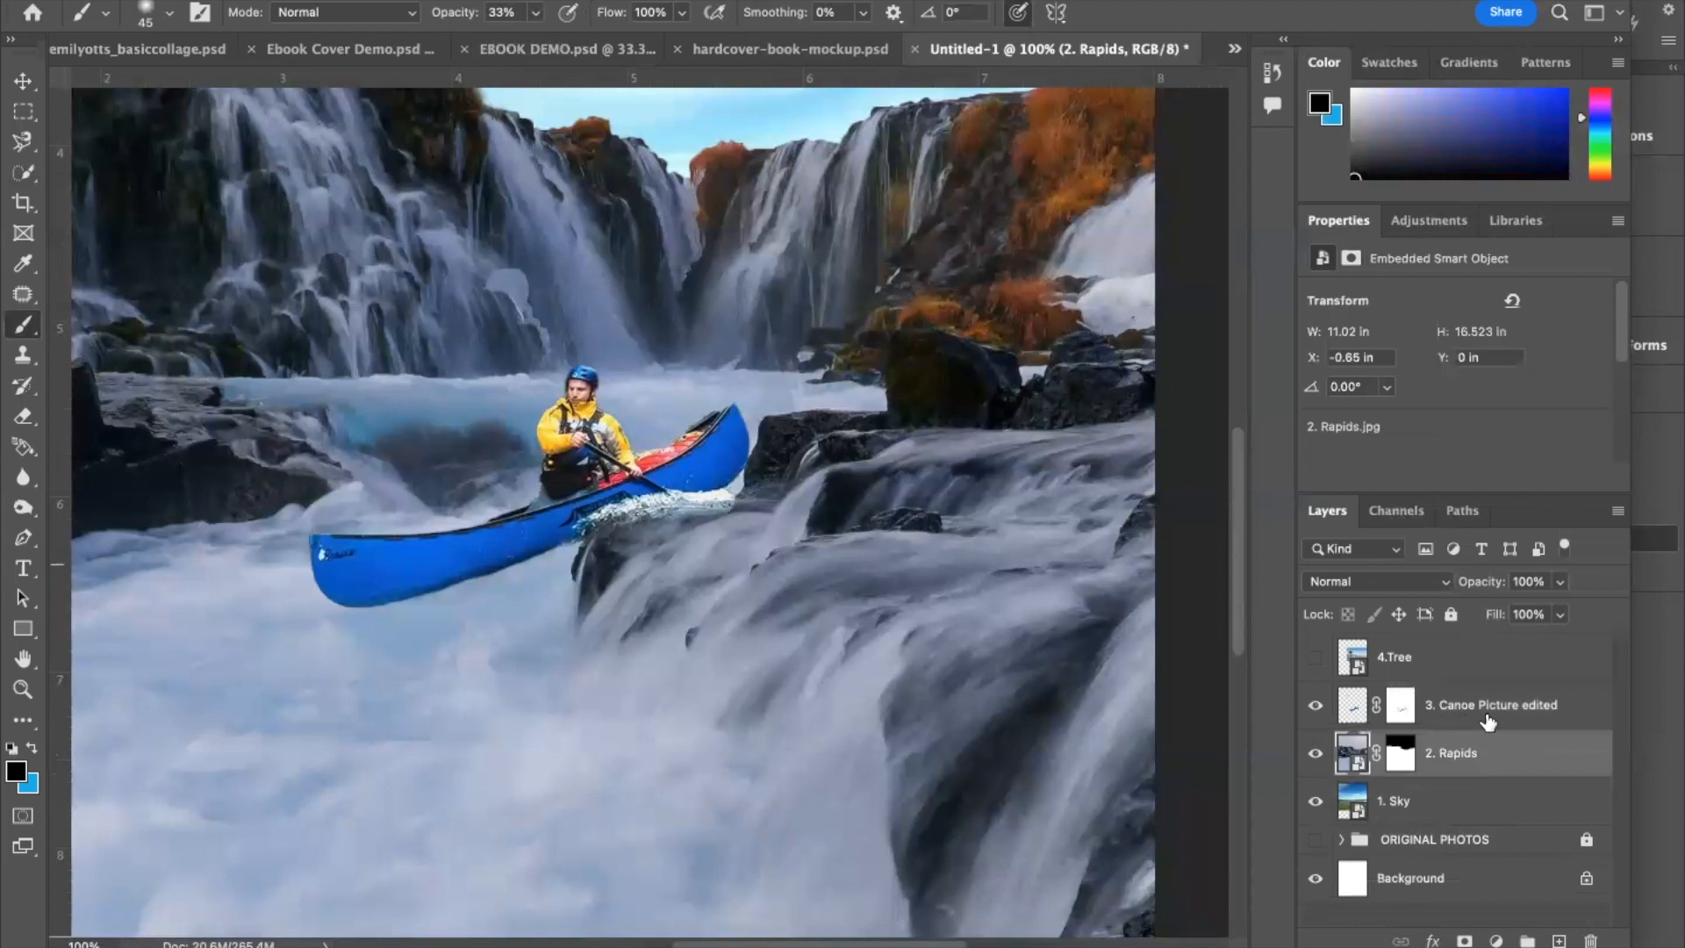
Step: Hide the 3. Canoe Picture edited layer and select the rock beneath the canoe on 2. Rapids with the Quick Selection tool
click(1316, 708)
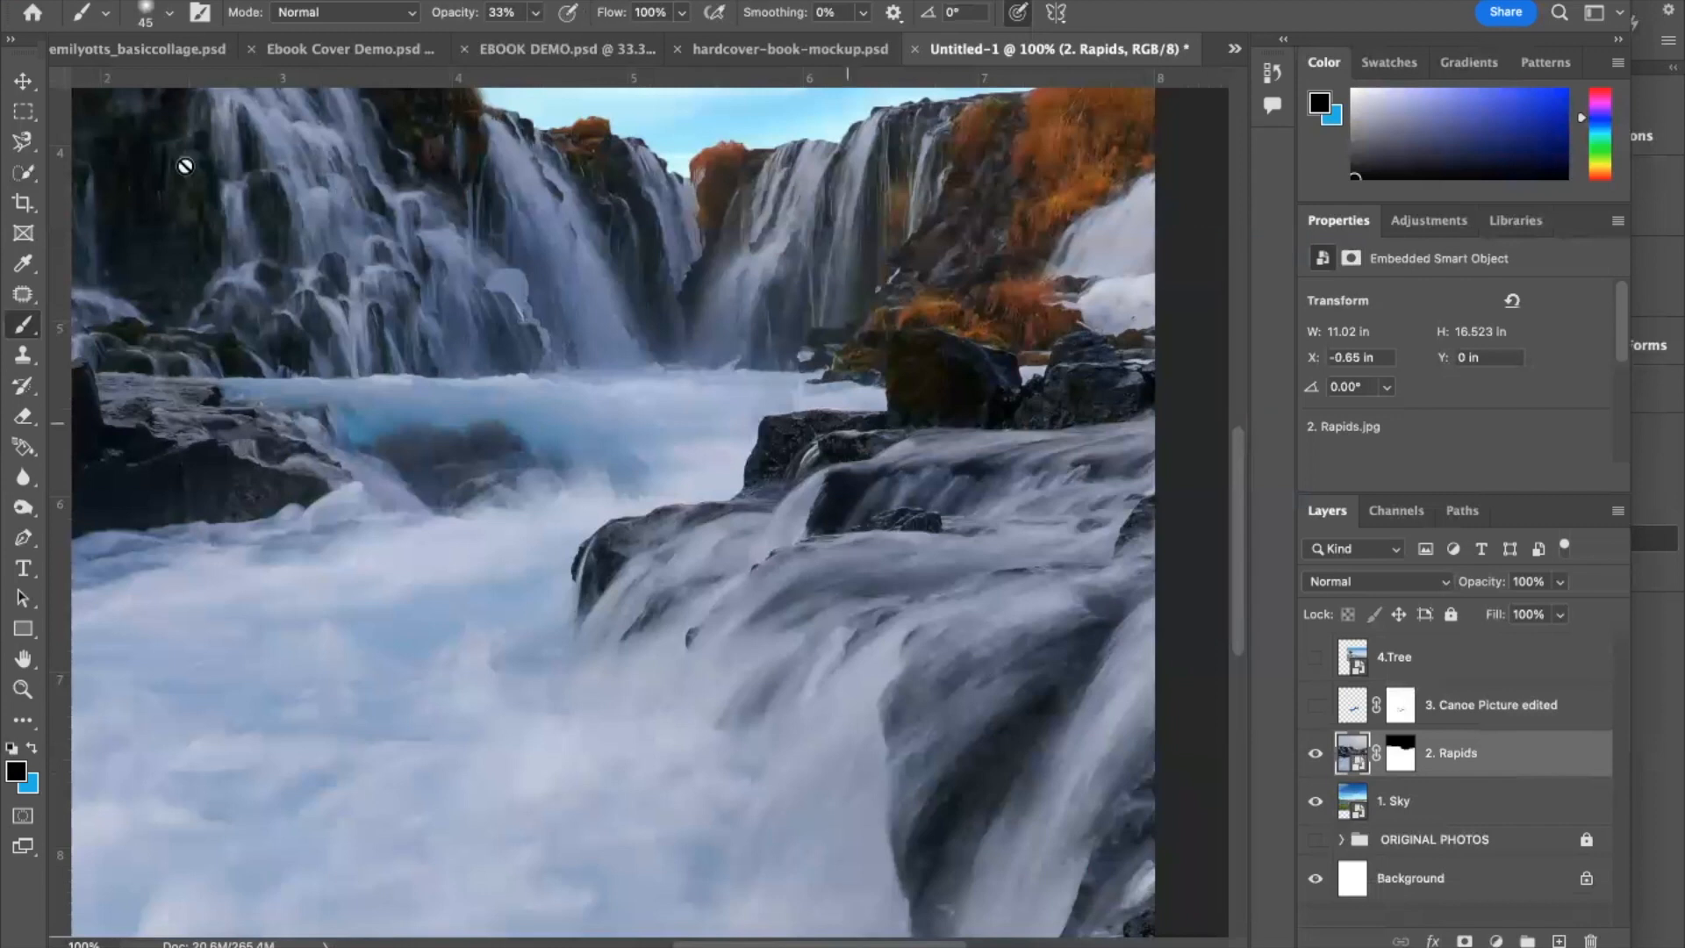
click(27, 177)
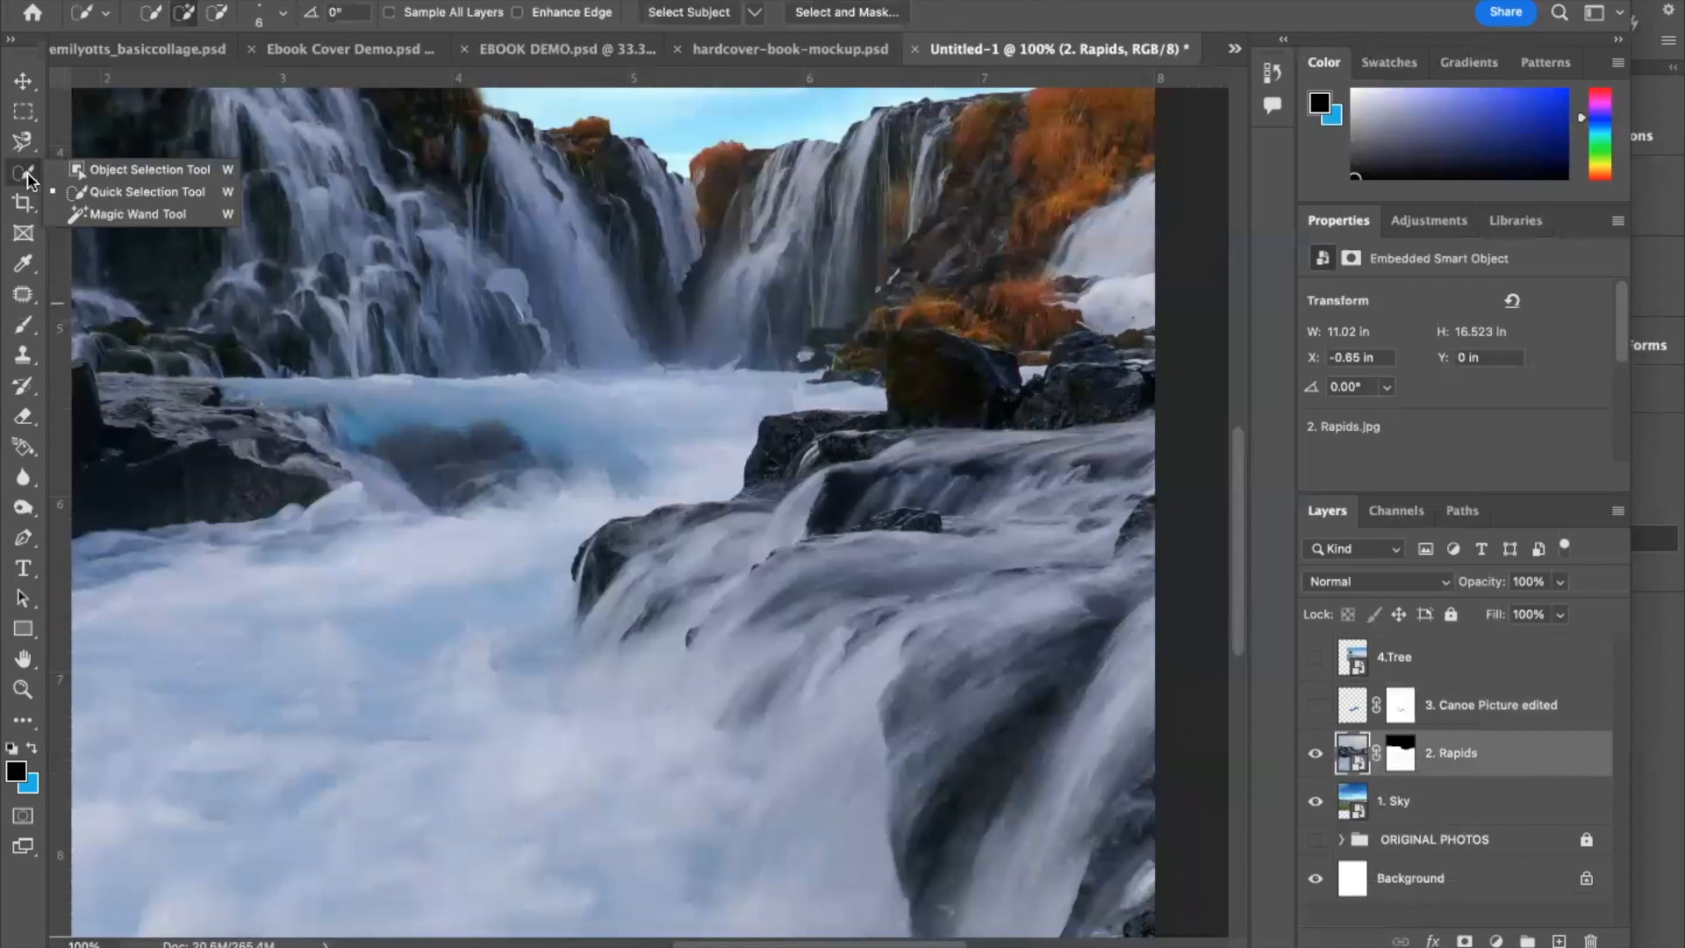
click(23, 142)
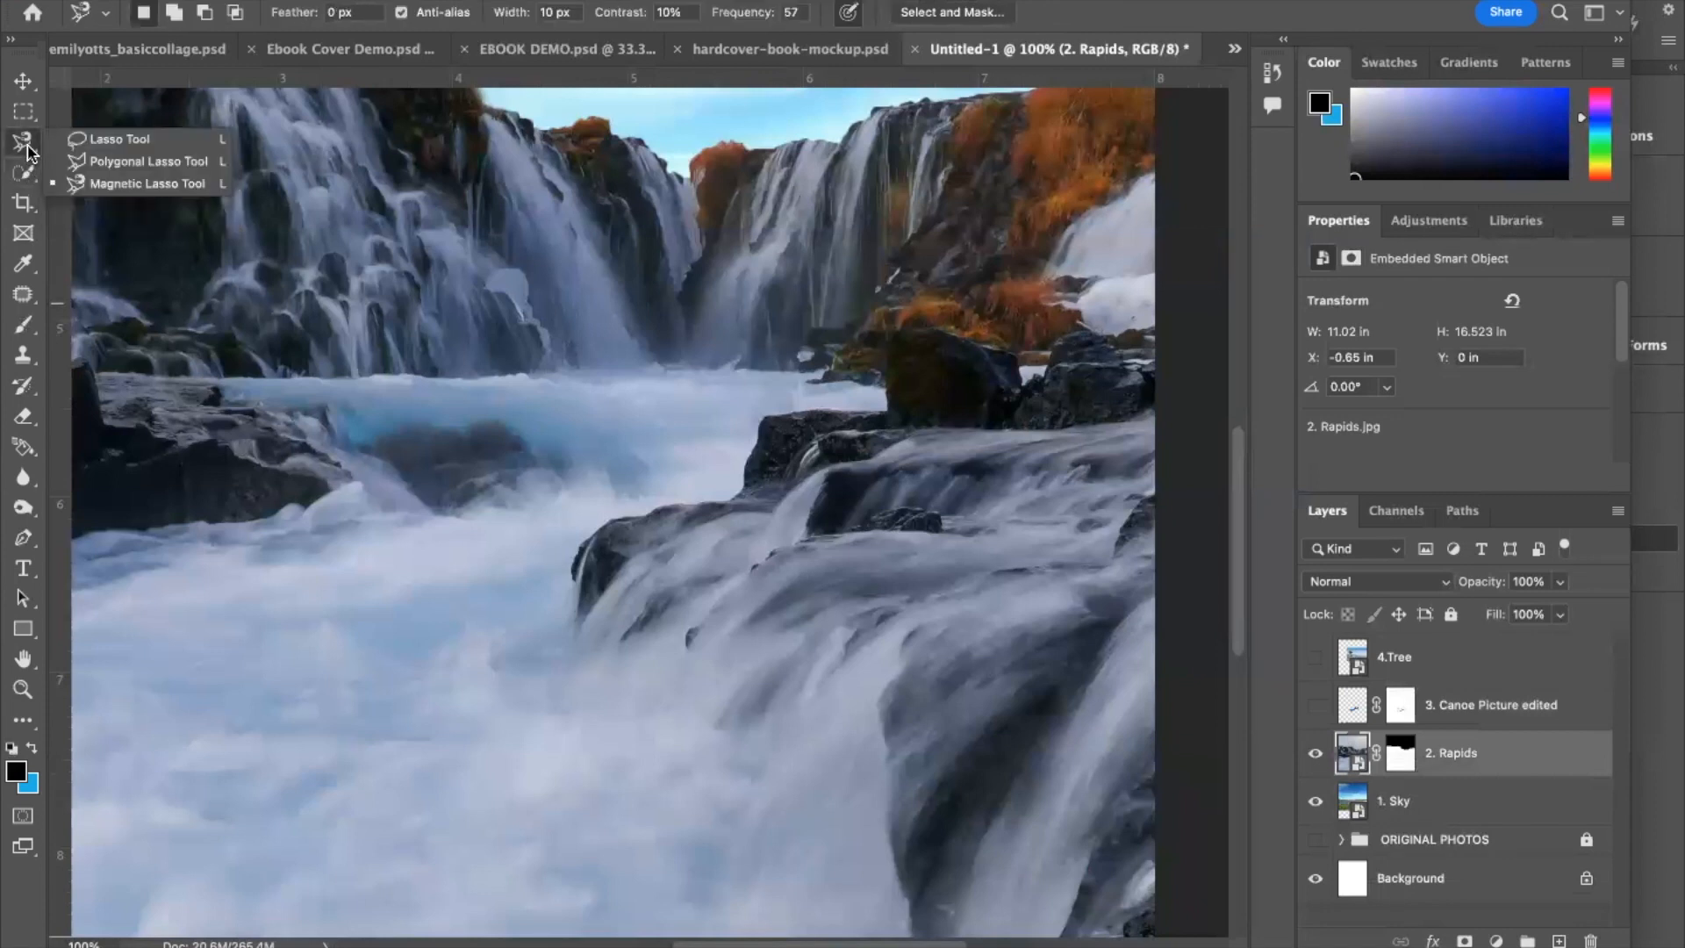
click(88, 145)
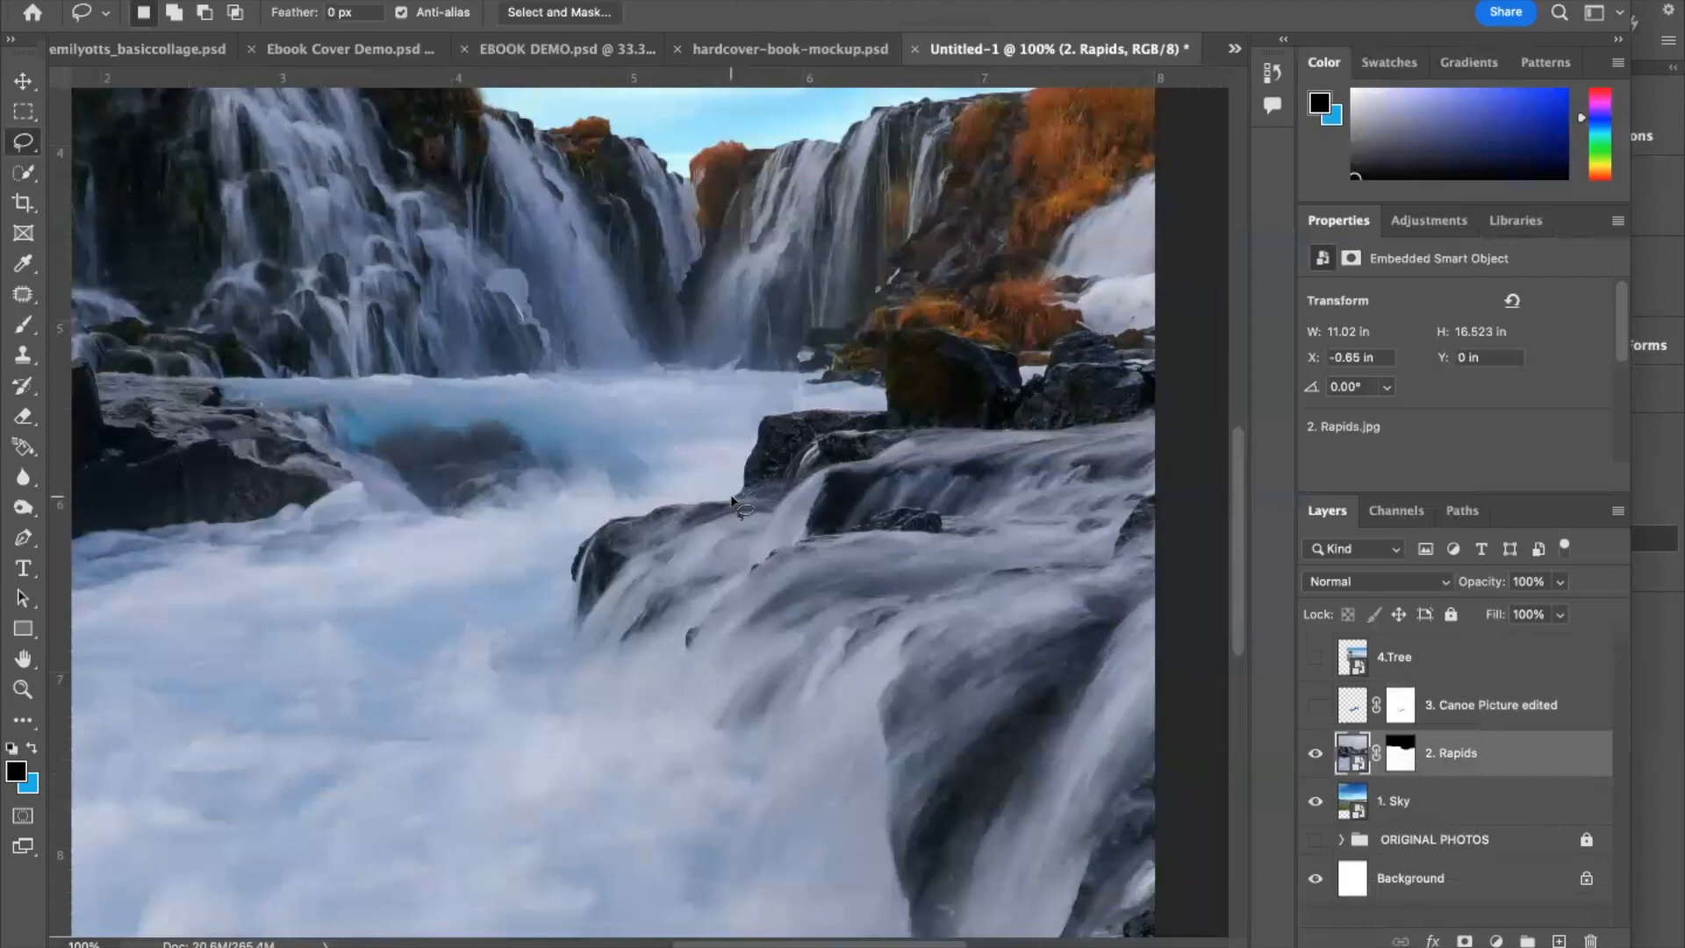
click(29, 175)
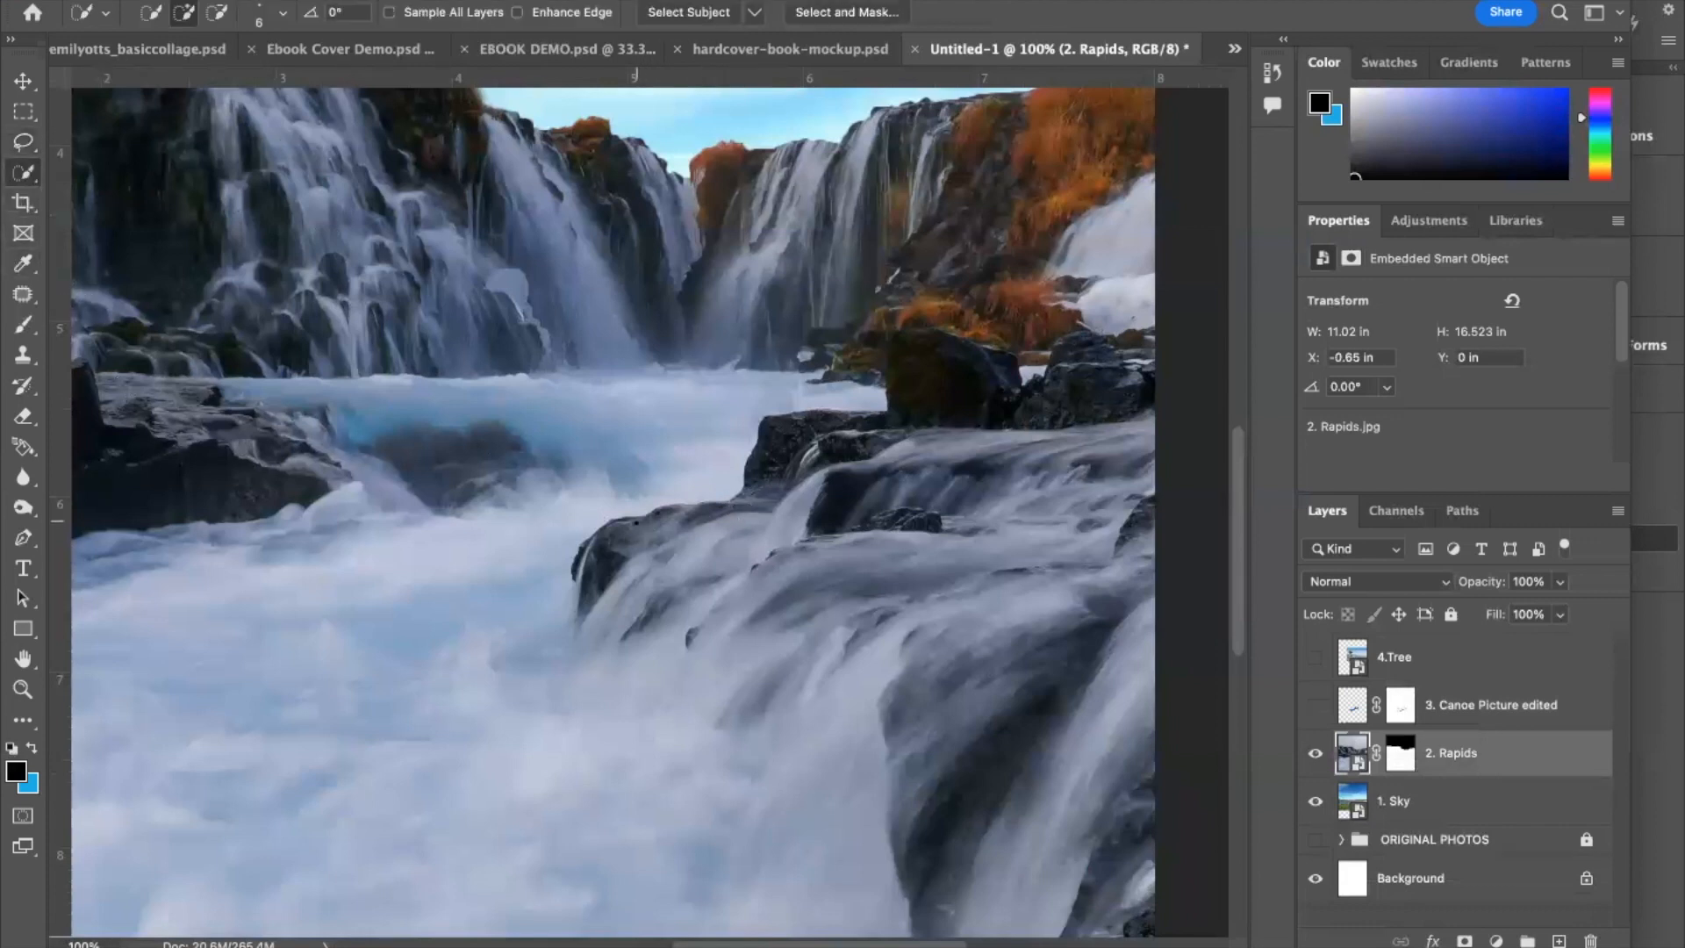
drag(614, 523, 746, 499)
drag(575, 612, 572, 627)
Step: Copy the selected rock to a new layer and name it Rock in front of Canoe
key(super+j)
double_click(1374, 753)
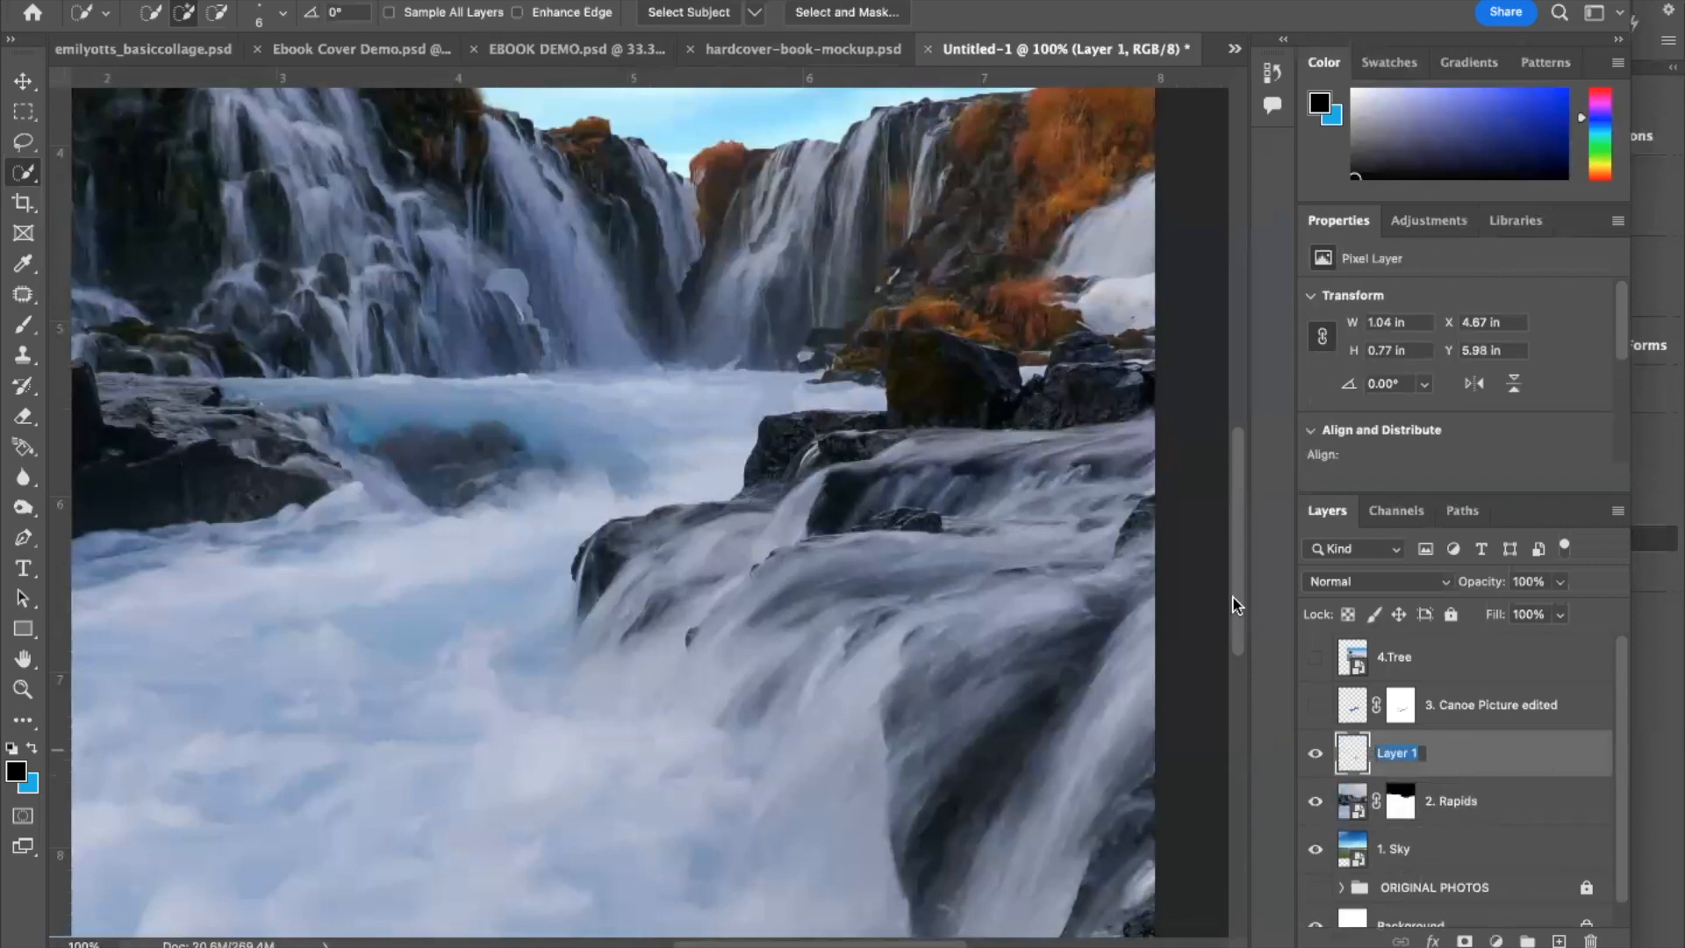
text(Rock in front of Canoe)
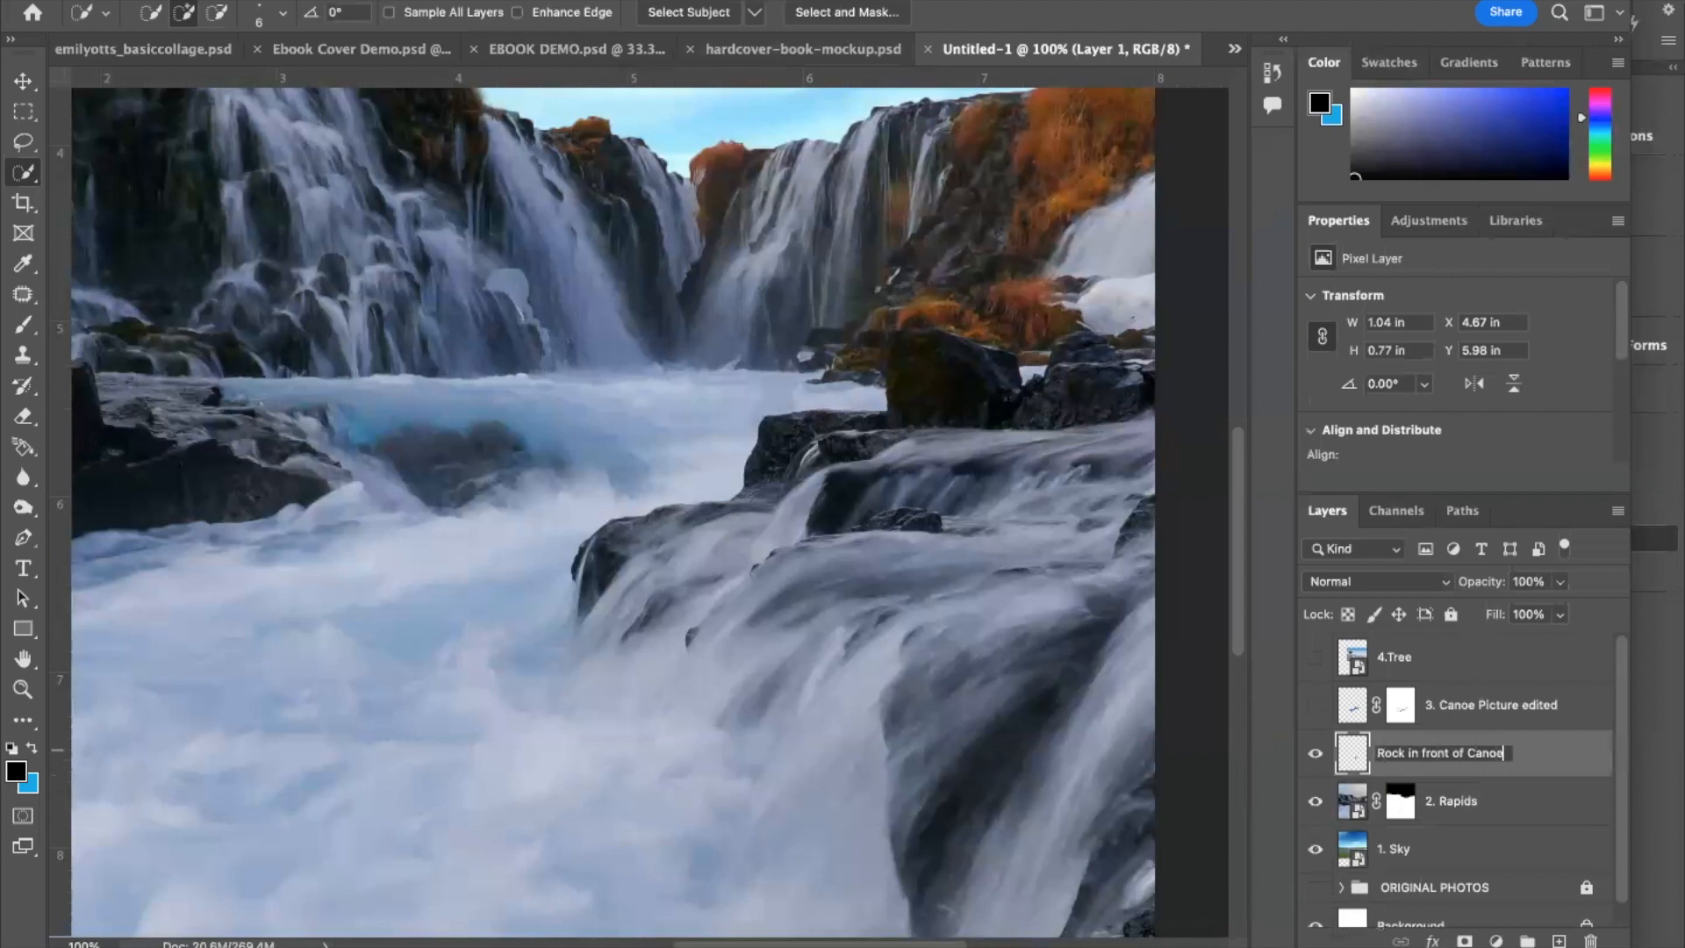
key(Return)
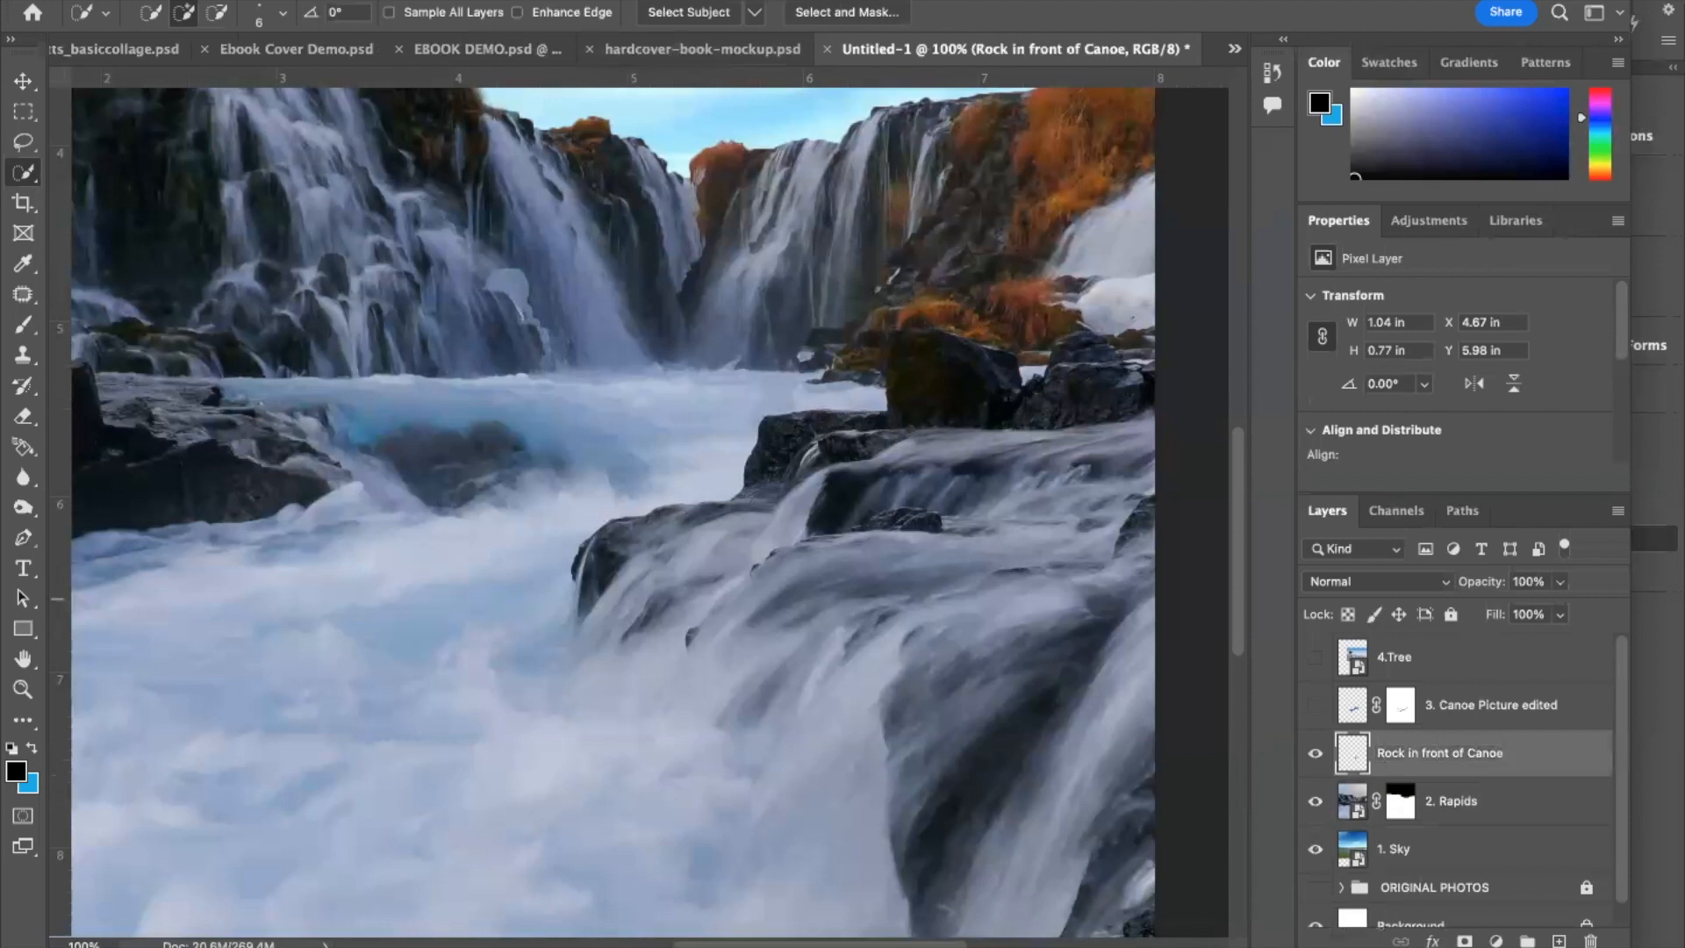
Step: Show the 3. Canoe Picture edited layer and place it beneath the Rock in front of Canoe layer
click(1315, 708)
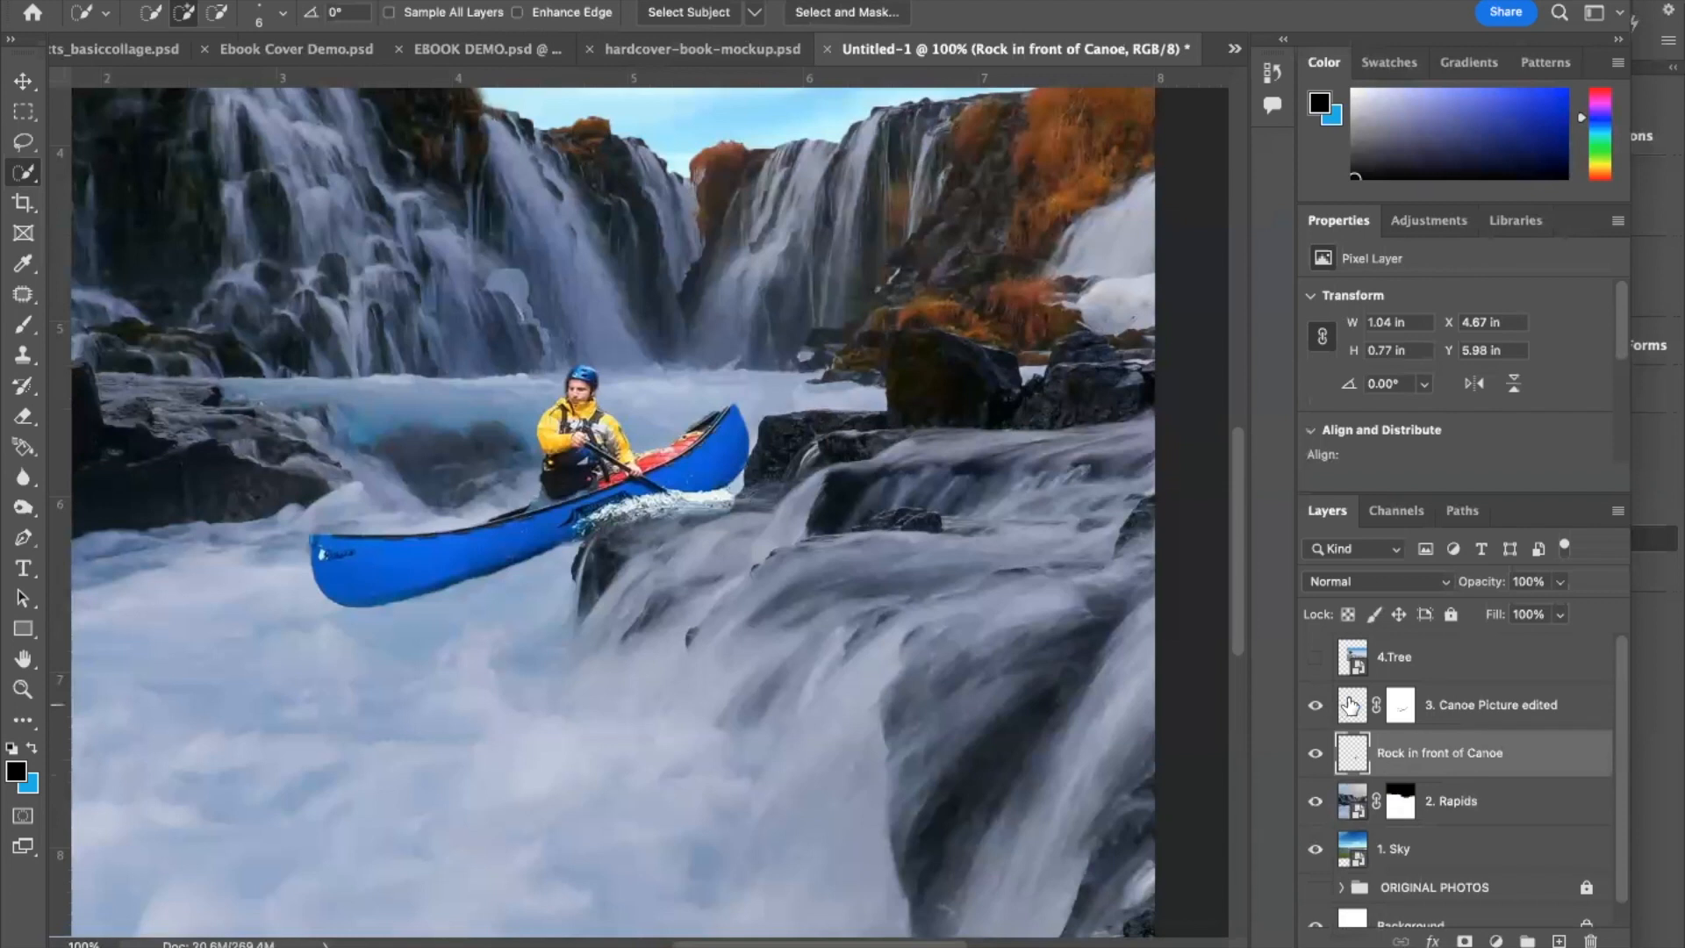
click(1350, 703)
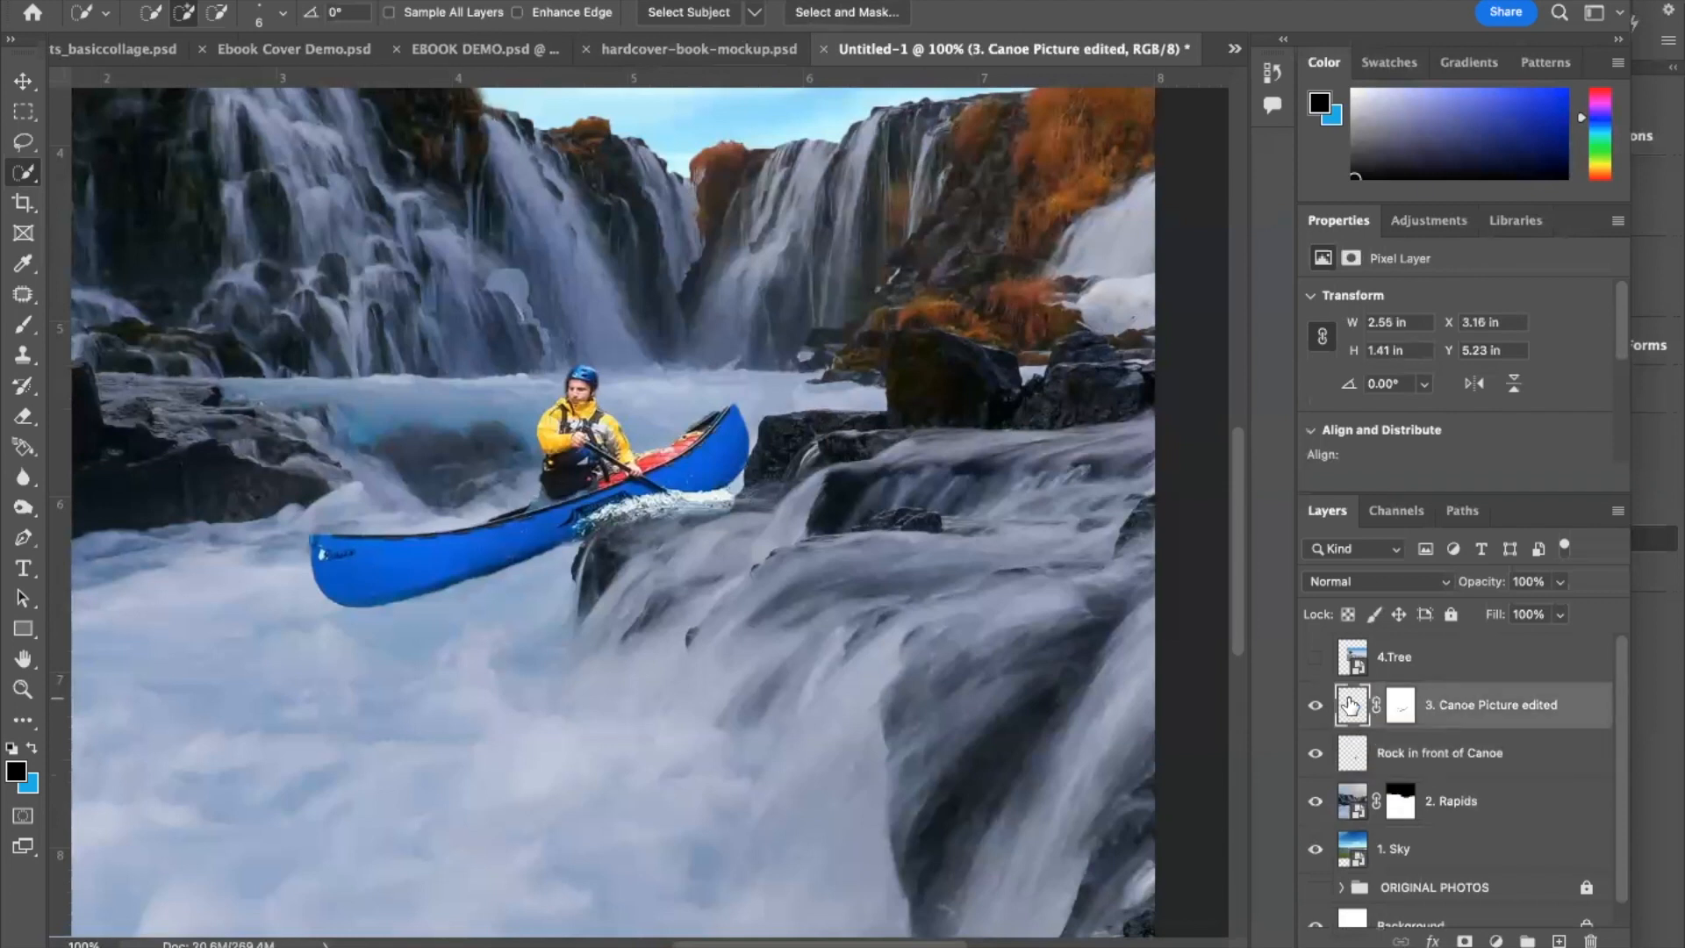
drag(1350, 704, 1349, 765)
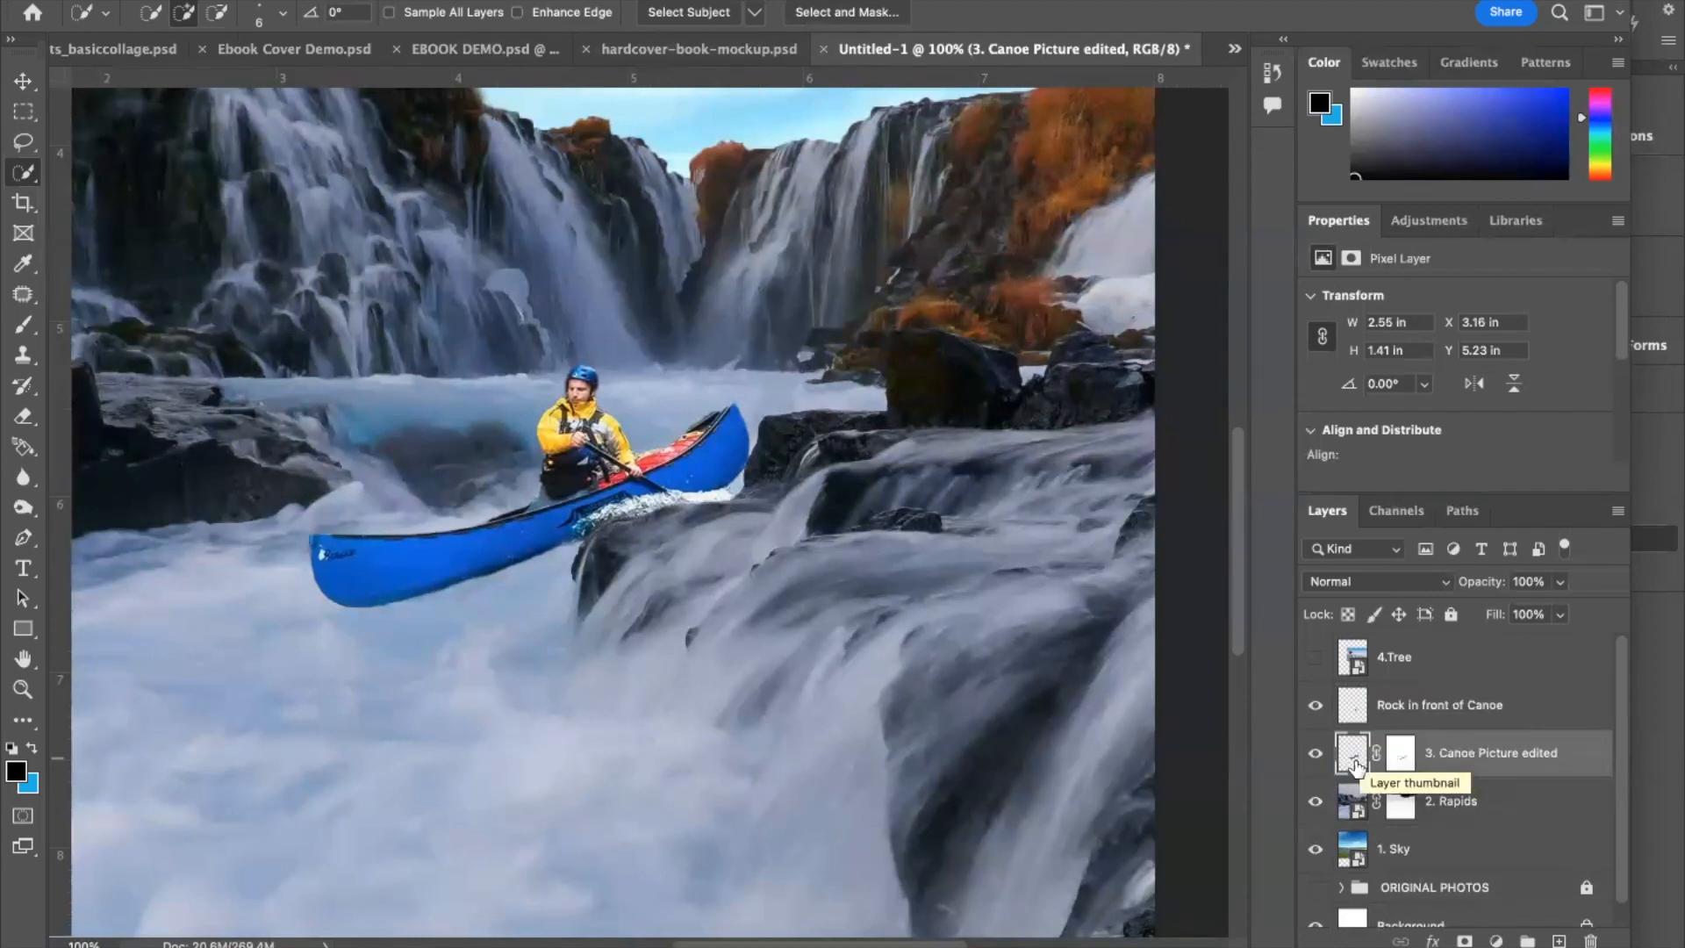
Step: Free Transform the canoe, rotating it to about -17.70° and placing it behind the rock at about X 1290 px, Y 1861.5 px
key(ctrl+t)
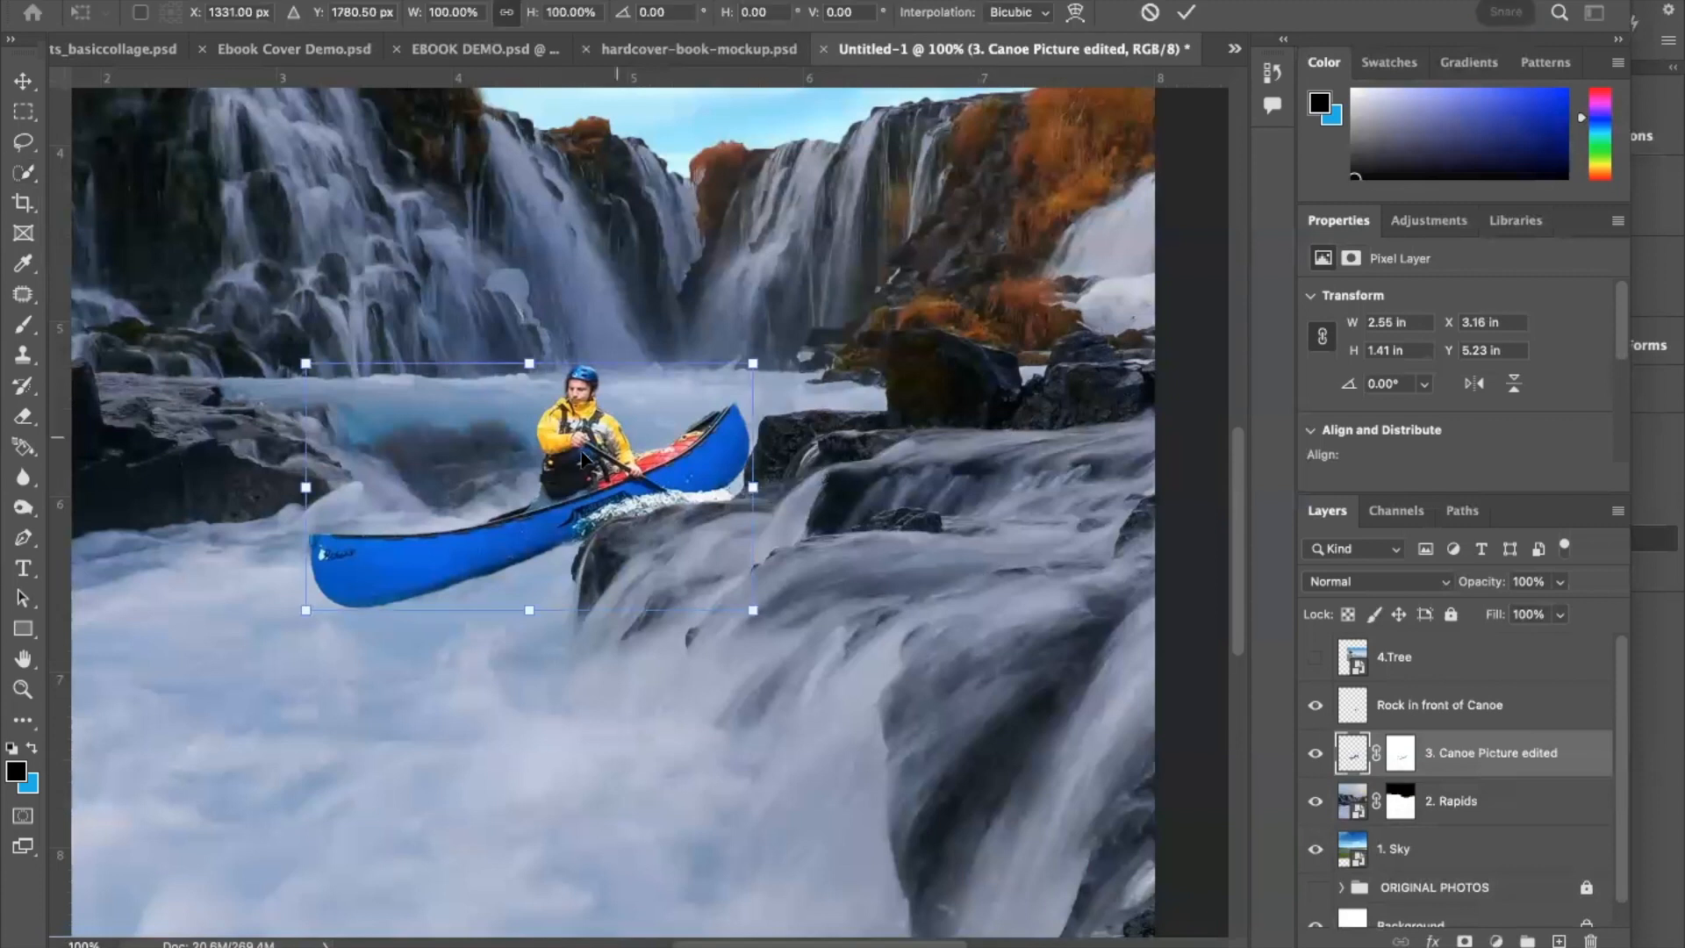
mouse_move(582, 458)
mouse_down()
mouse_move(583, 439)
mouse_move(593, 482)
mouse_move(586, 465)
mouse_move(615, 458)
mouse_move(580, 460)
mouse_up()
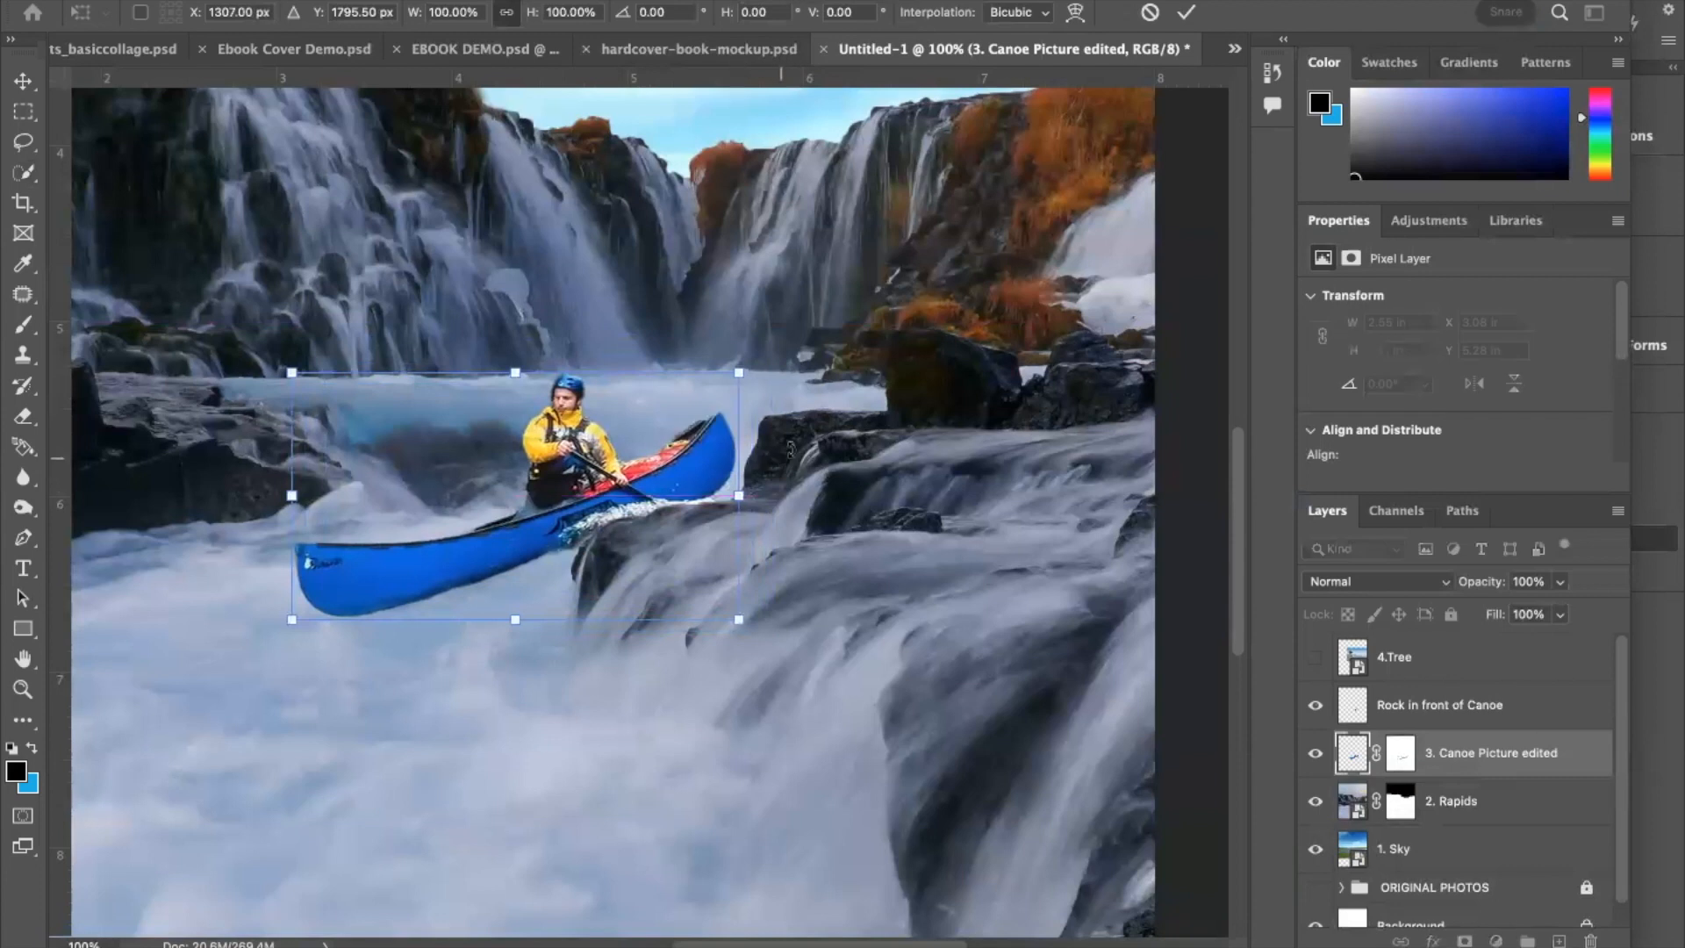
drag(759, 360, 712, 307)
drag(629, 474, 635, 495)
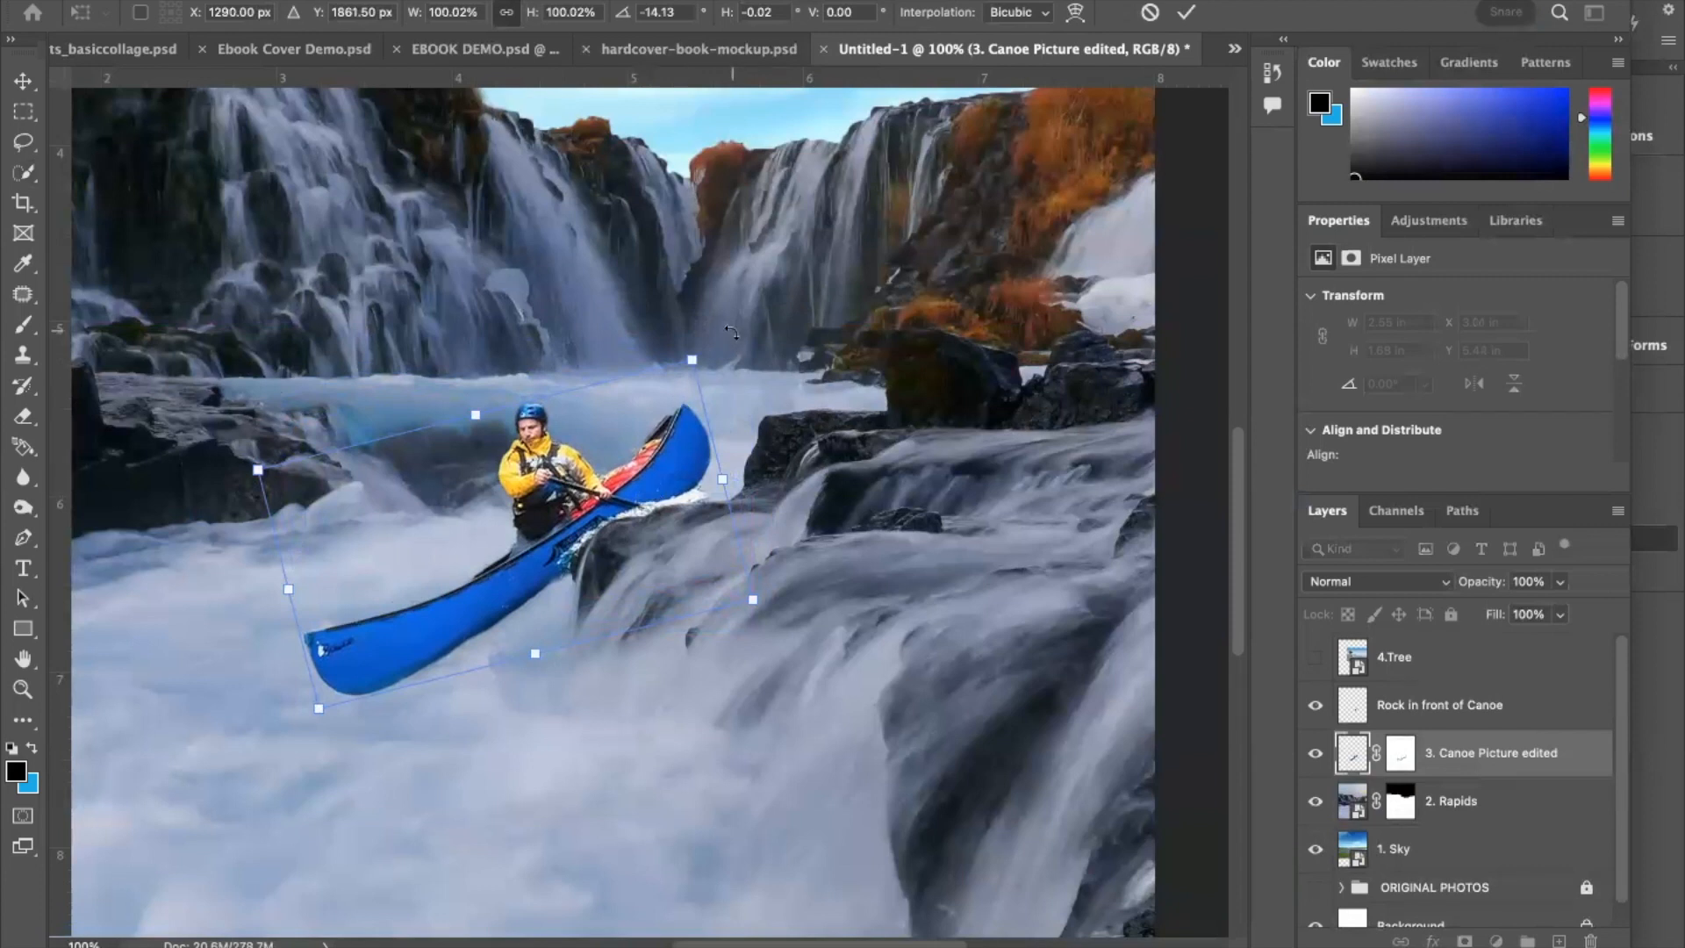
drag(727, 334, 745, 302)
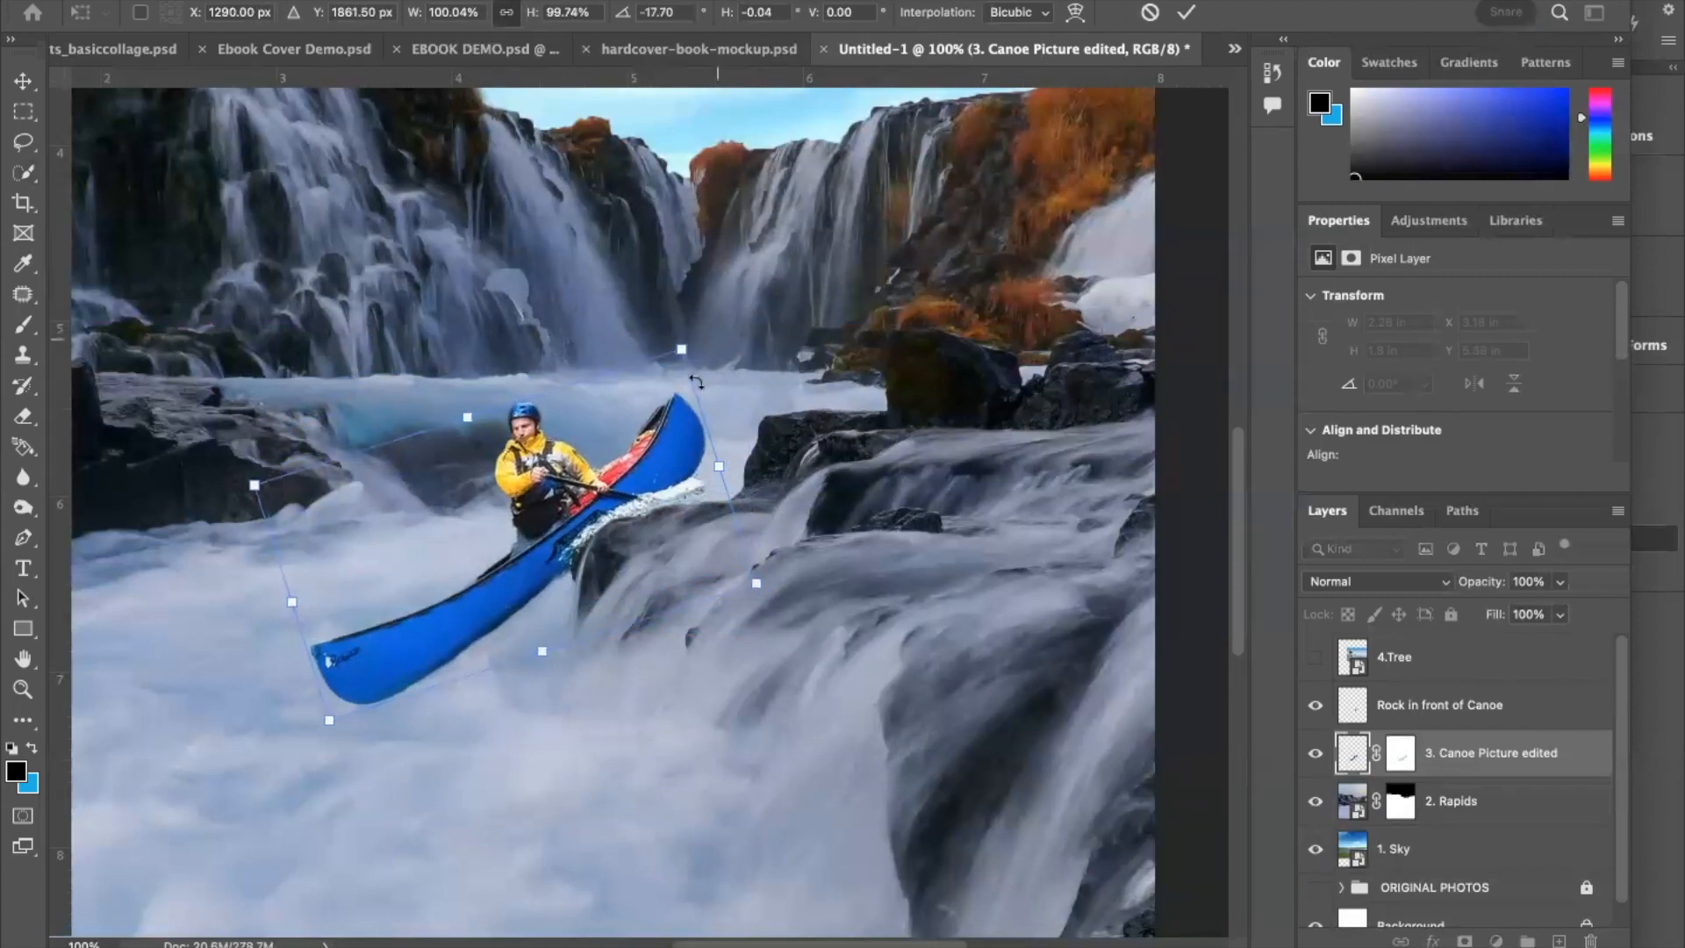
Step: Nudge the rotated canoe to X 1281 px and Y 1880.5 px and apply the transform
key(Down)
key(Down)
key(Down)
key(Down)
key(Down)
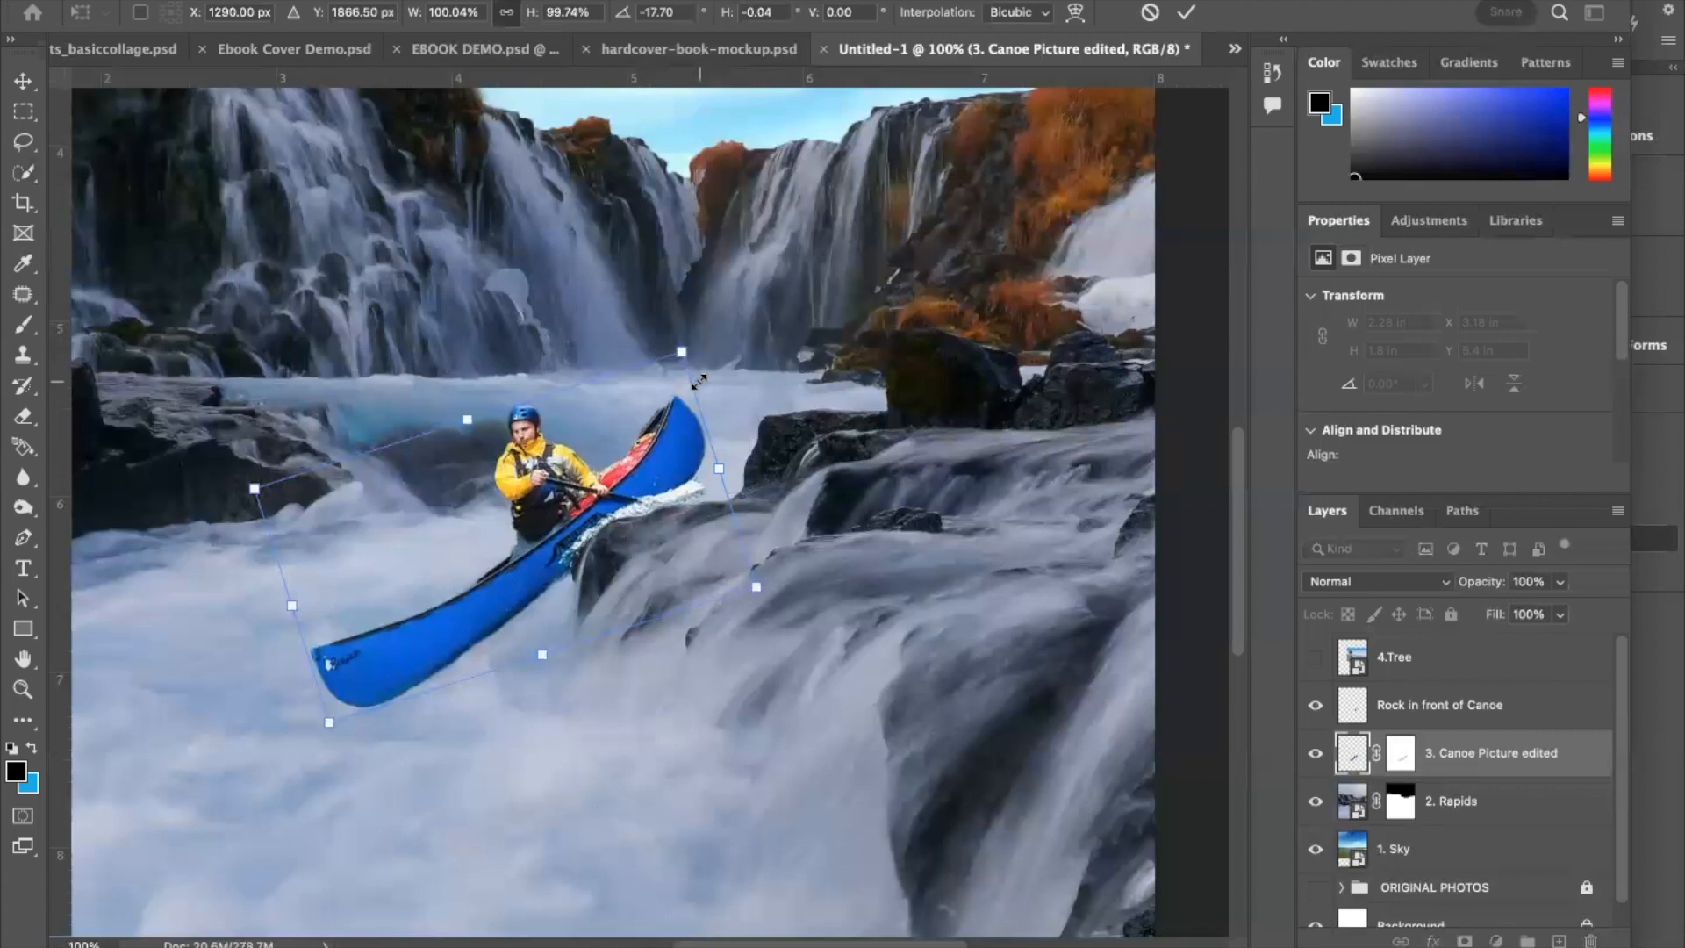
key(Left)
key(Left)
key(Left)
key(Left)
key(Left)
key(Left)
key(Left)
key(Left)
key(Left)
key(Down)
key(Down)
key(Down)
key(Down)
key(Down)
key(Down)
key(Down)
key(Down)
key(Down)
key(Down)
key(Down)
key(Down)
key(Down)
key(Down)
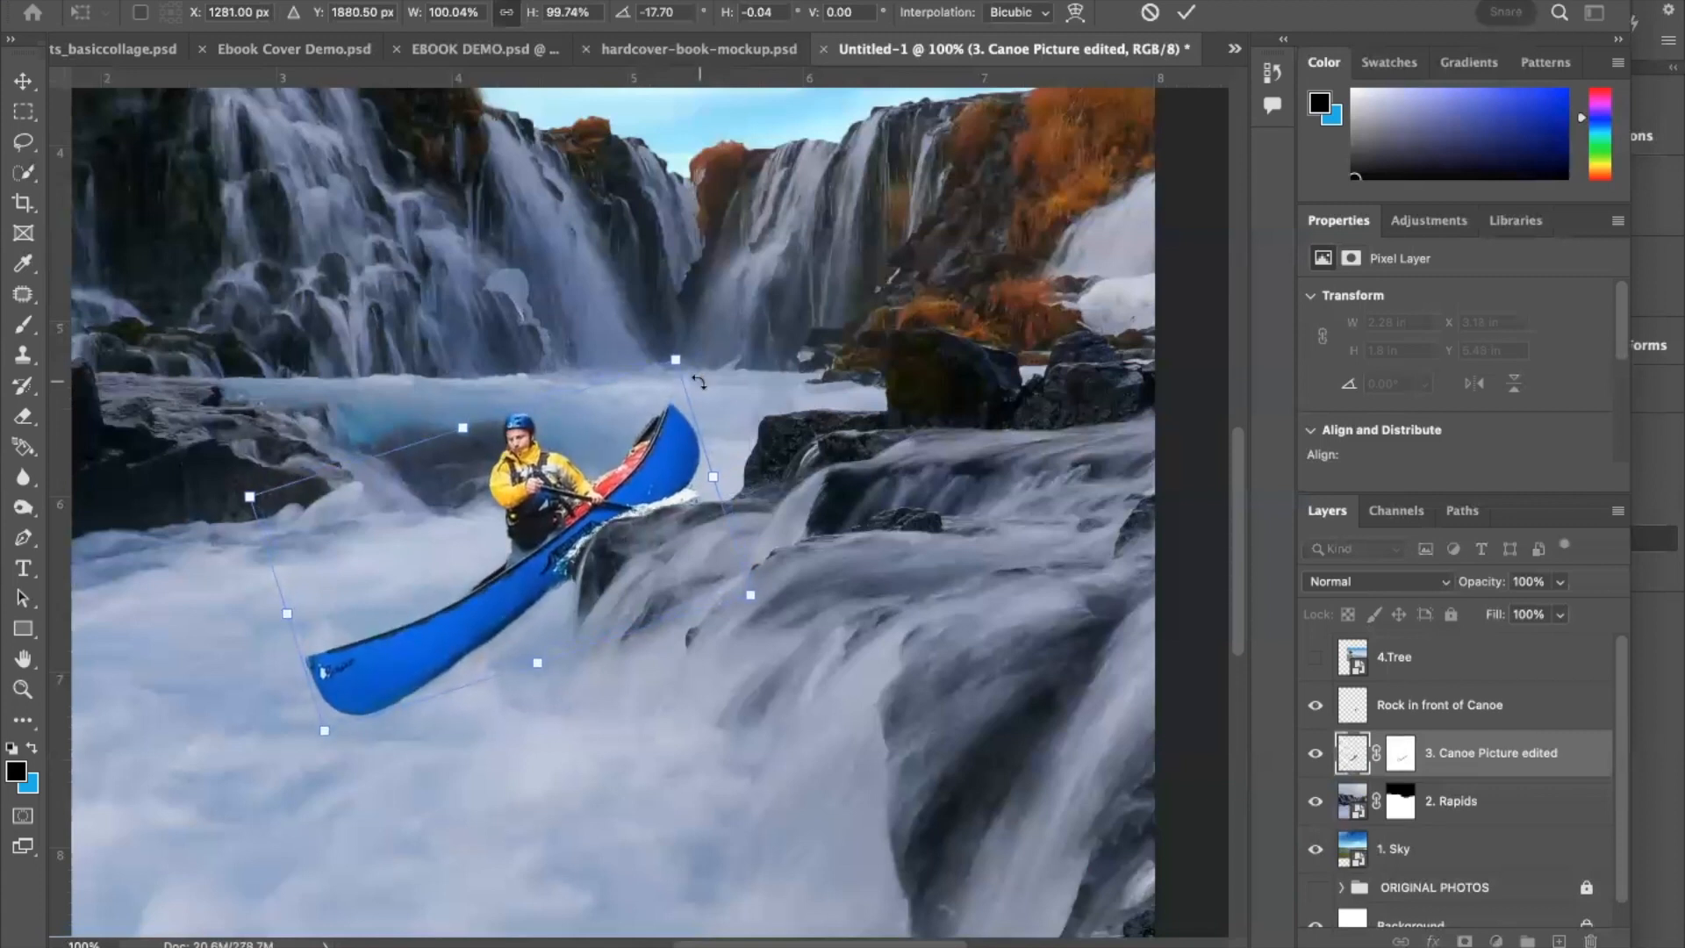
click(1185, 12)
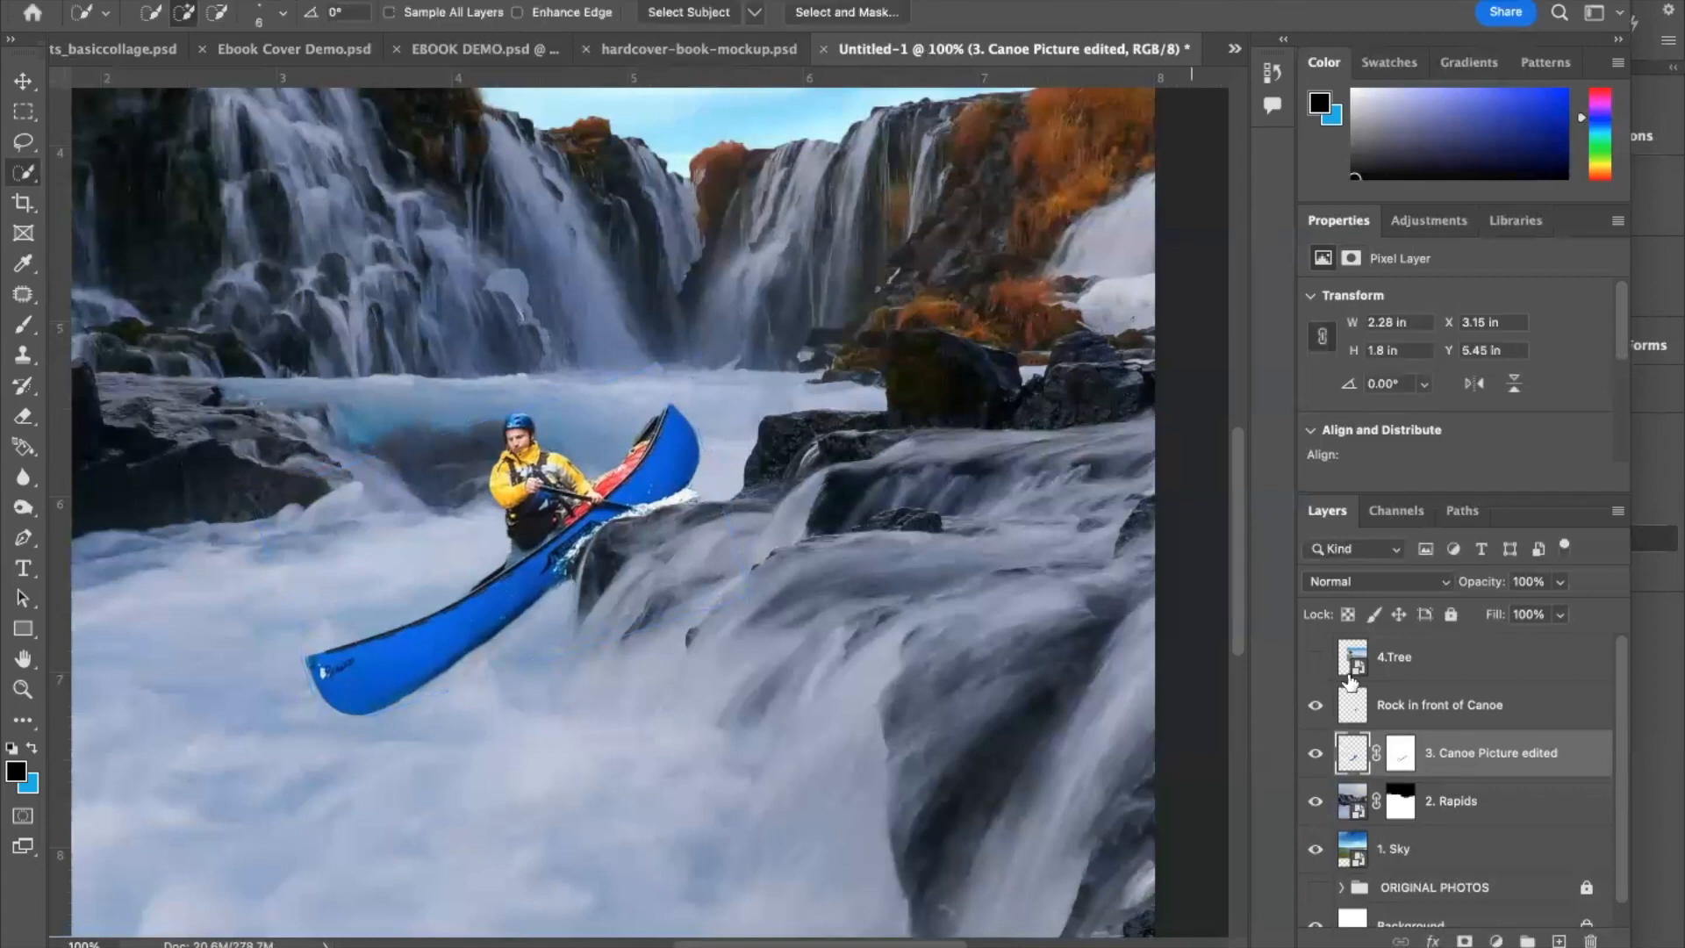
Step: Set the 3. Canoe Picture edited layer's opacity to 93%
click(1554, 584)
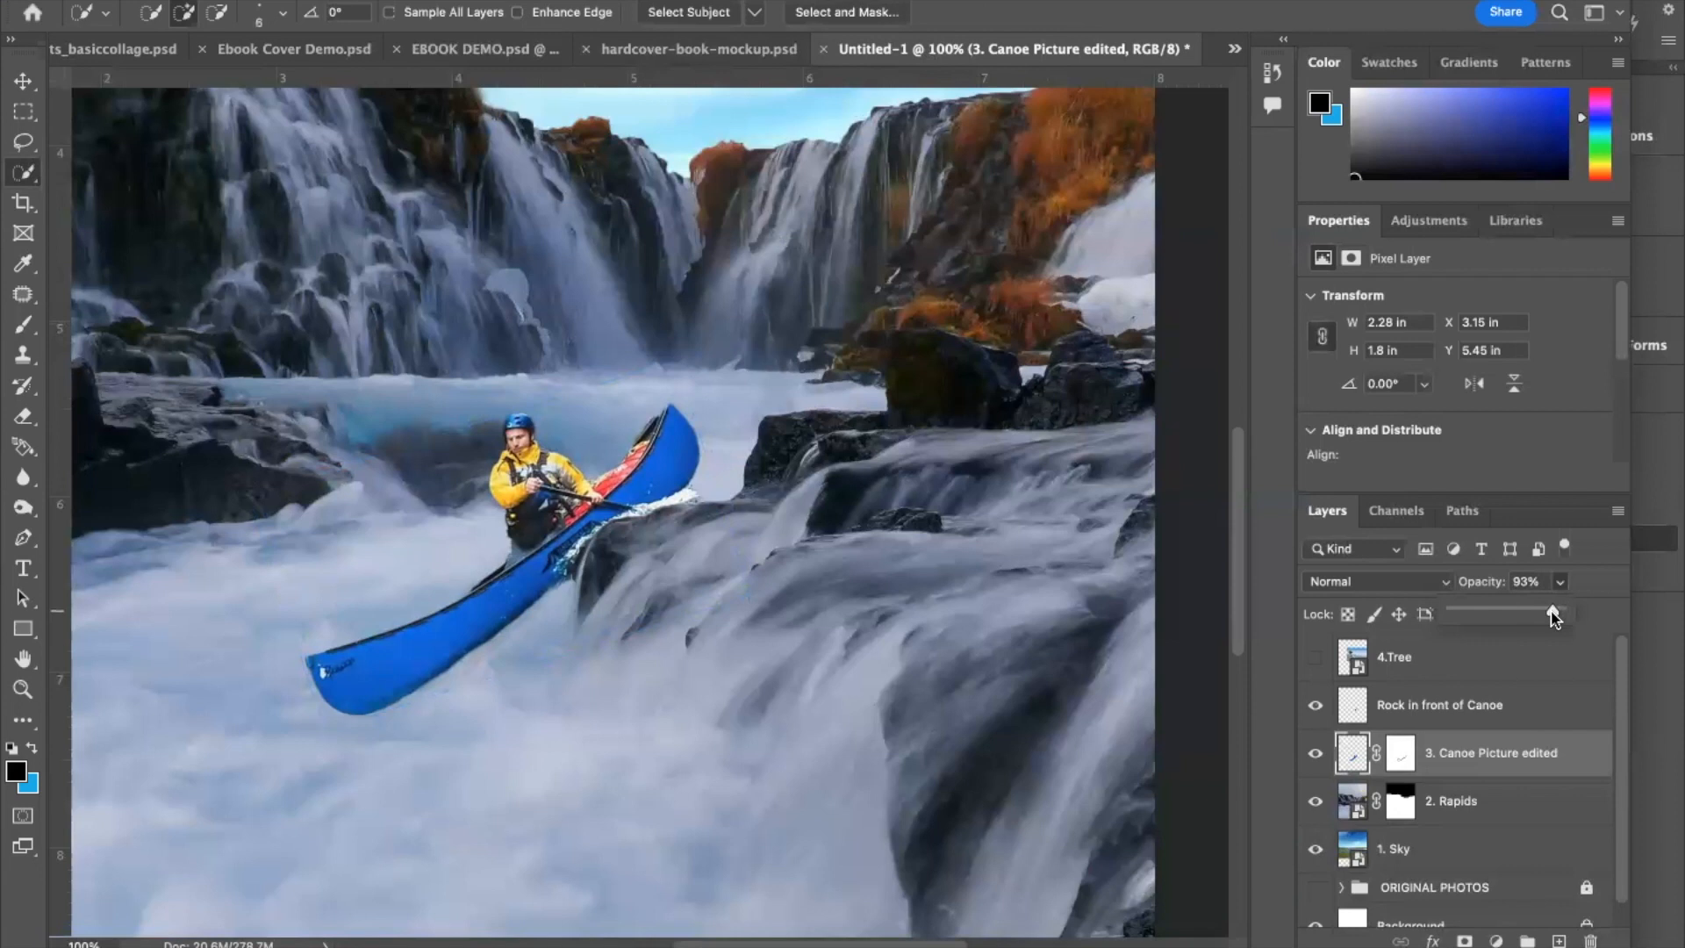
click(1353, 755)
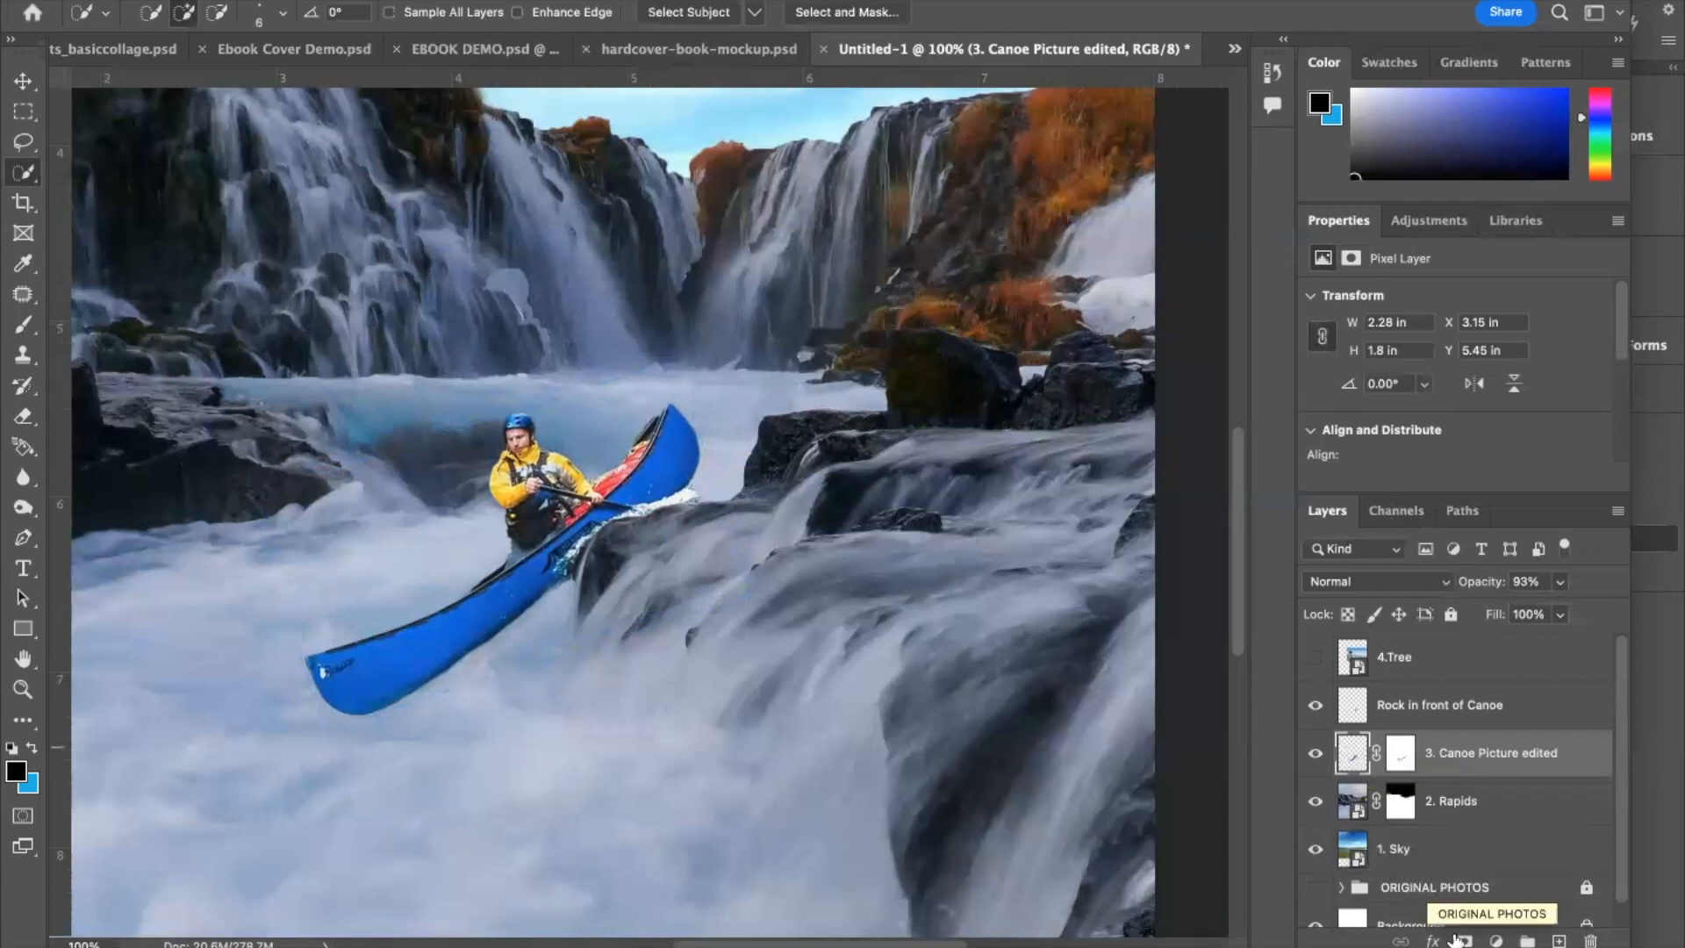
Step: Add a Hue/Saturation adjustment layer above 3. Canoe Picture edited and clip it to that layer, with on-image adjustment active
click(1497, 941)
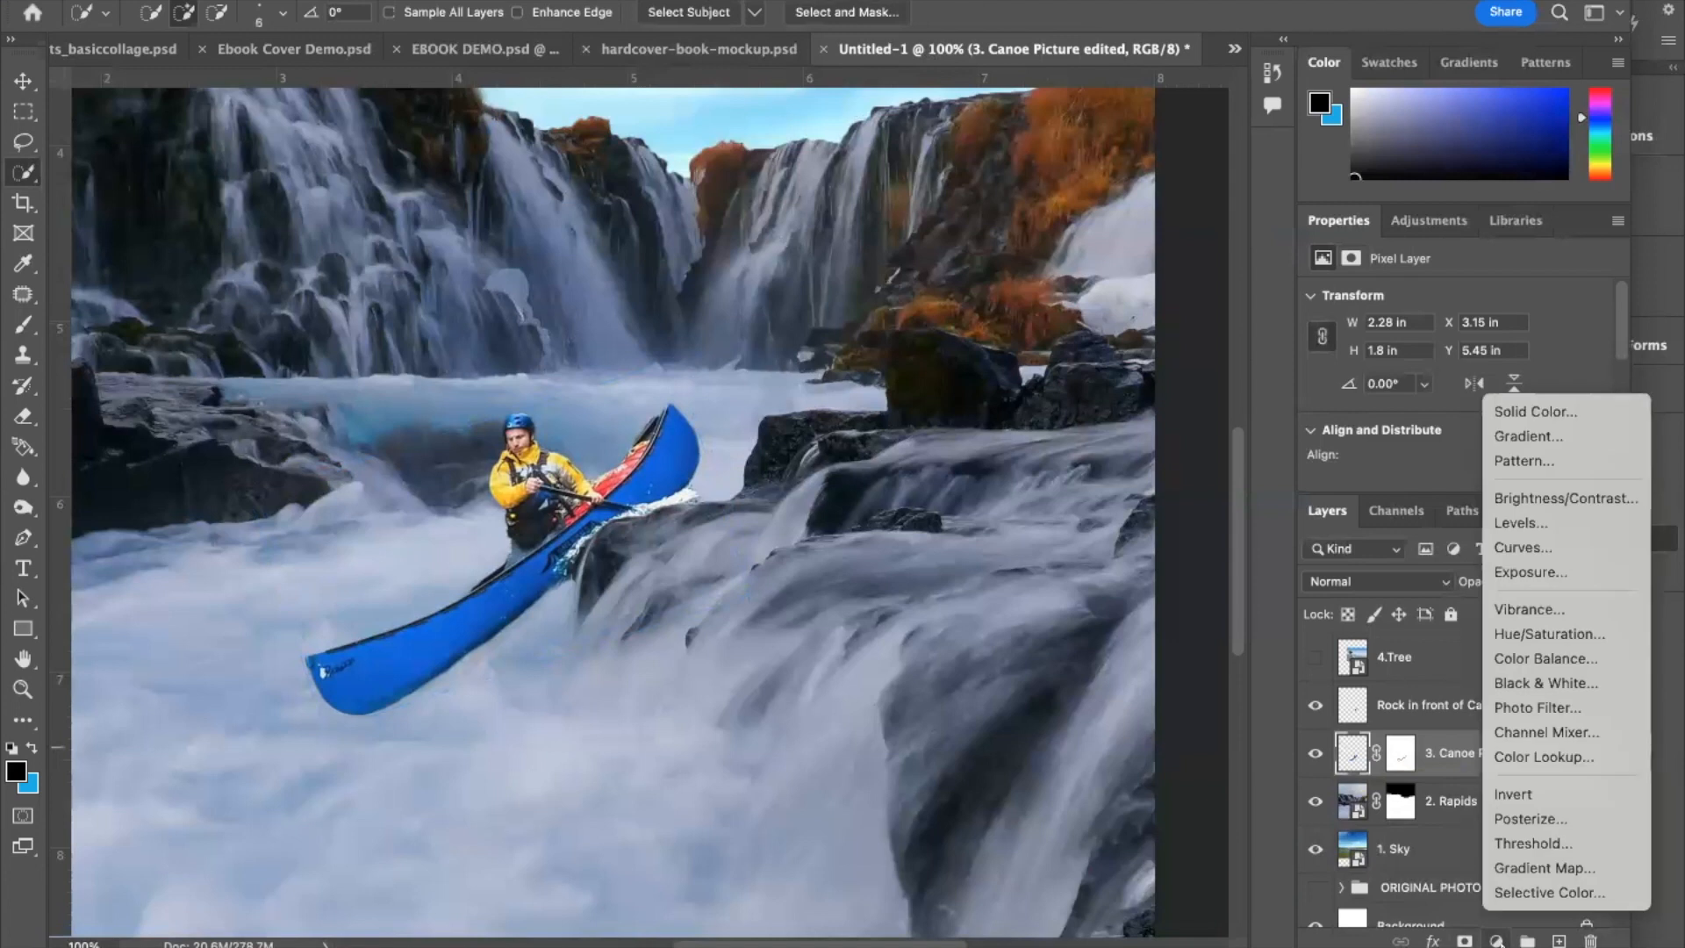
click(1545, 632)
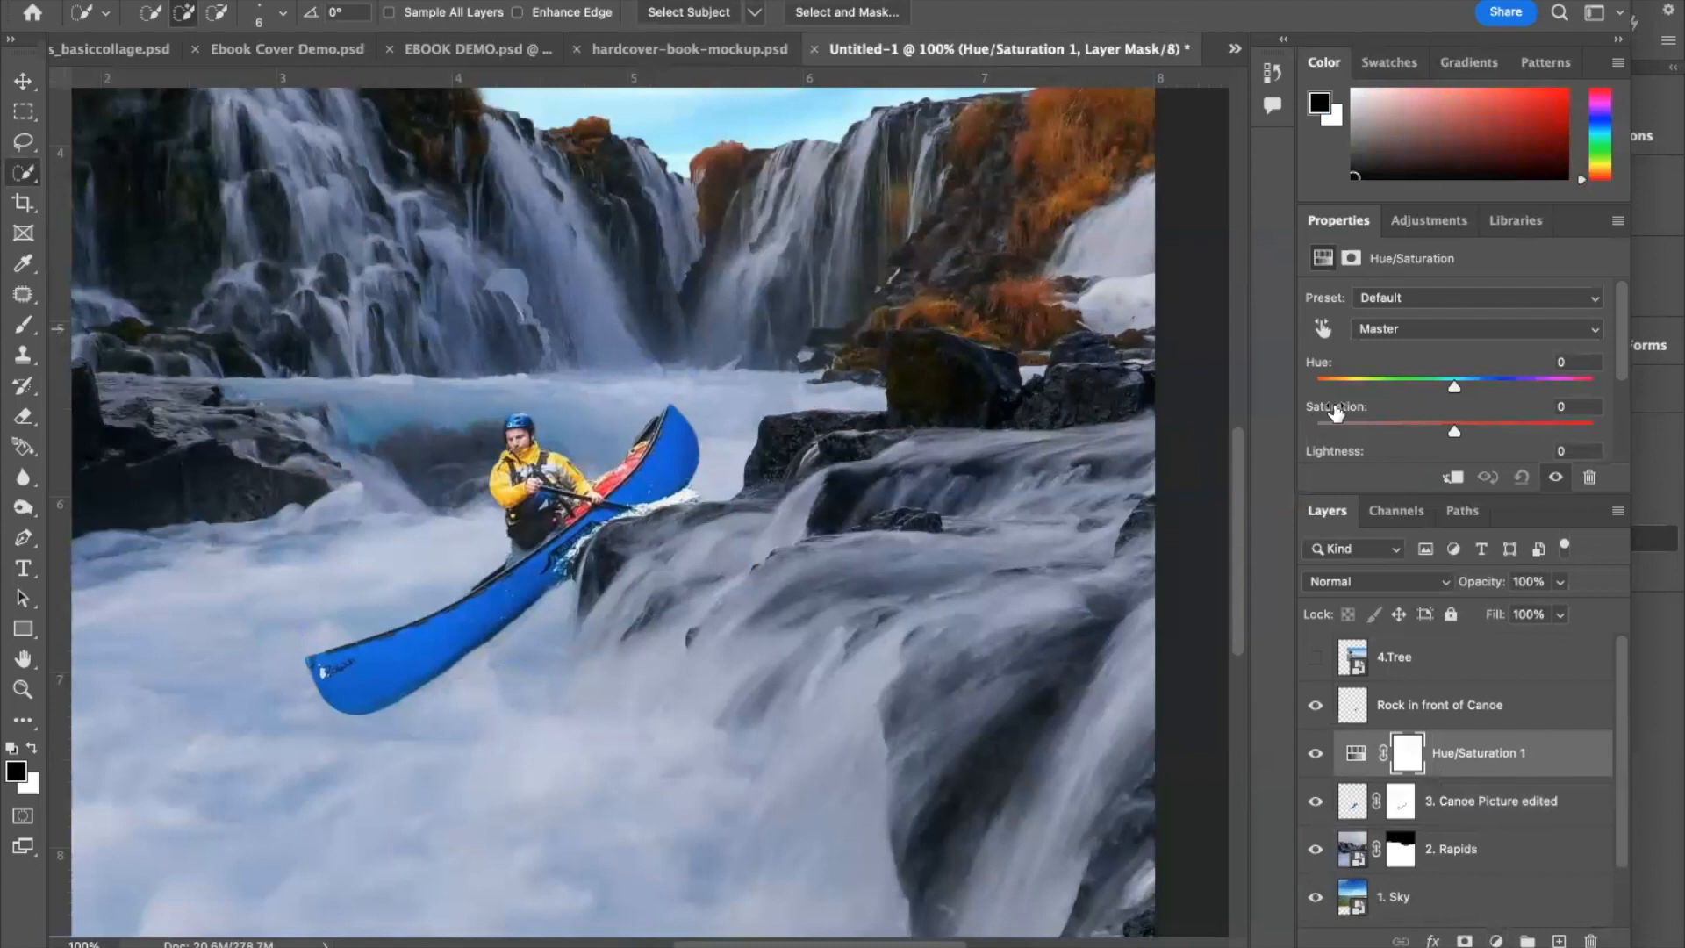
click(1323, 330)
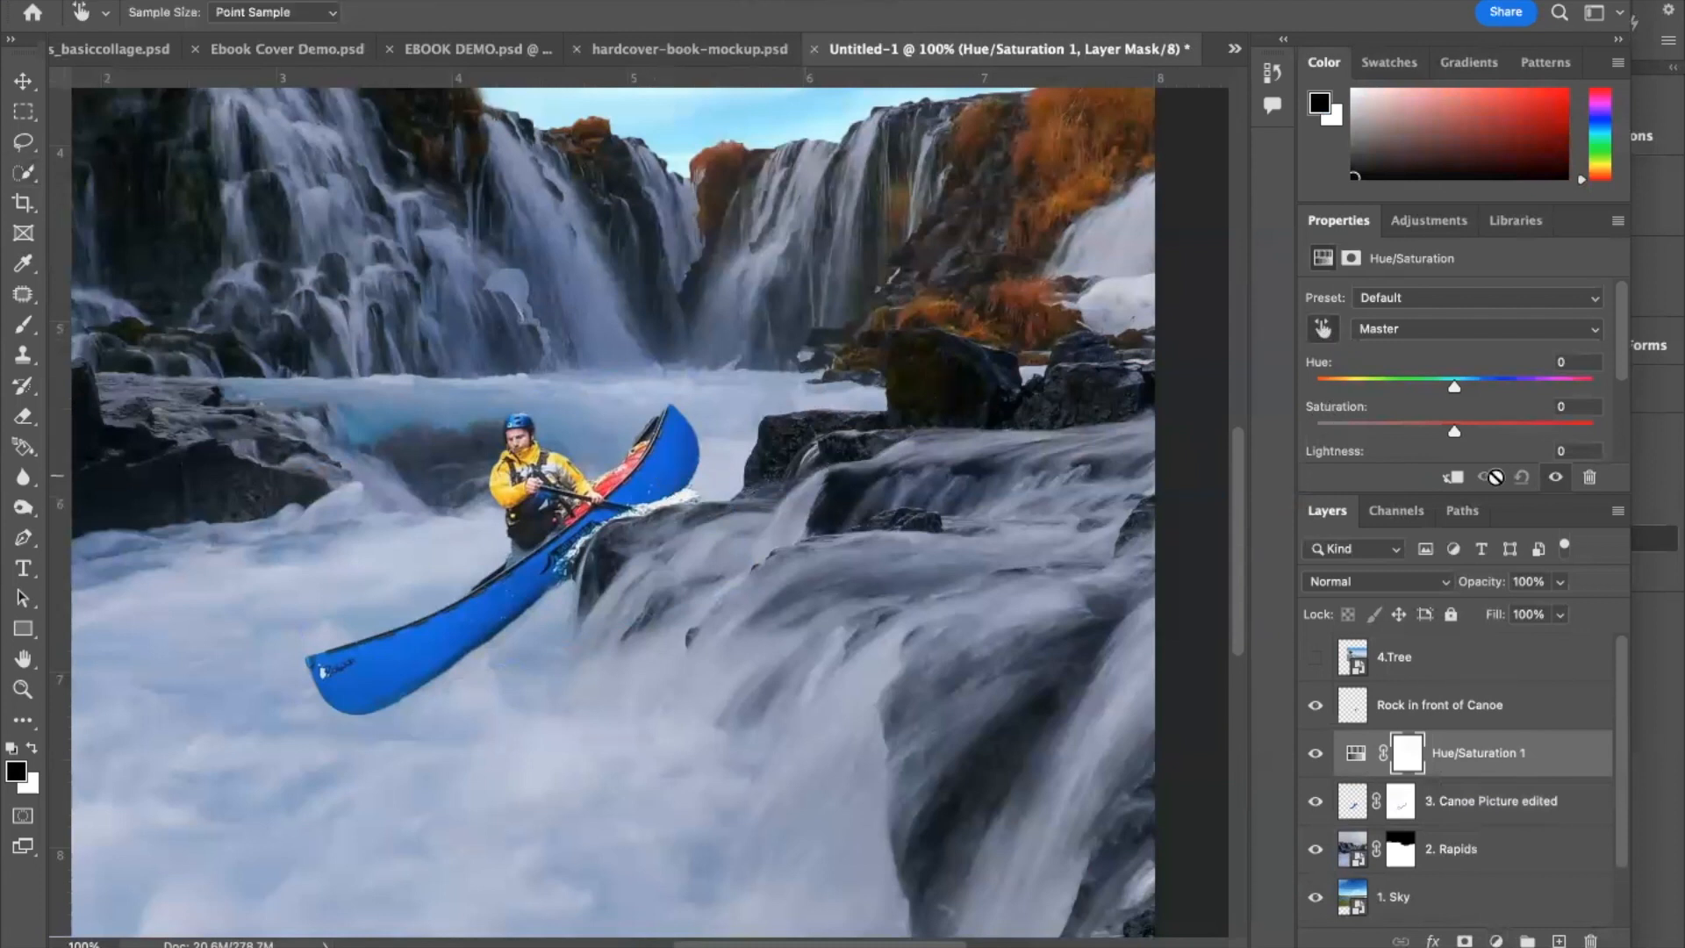
click(1453, 479)
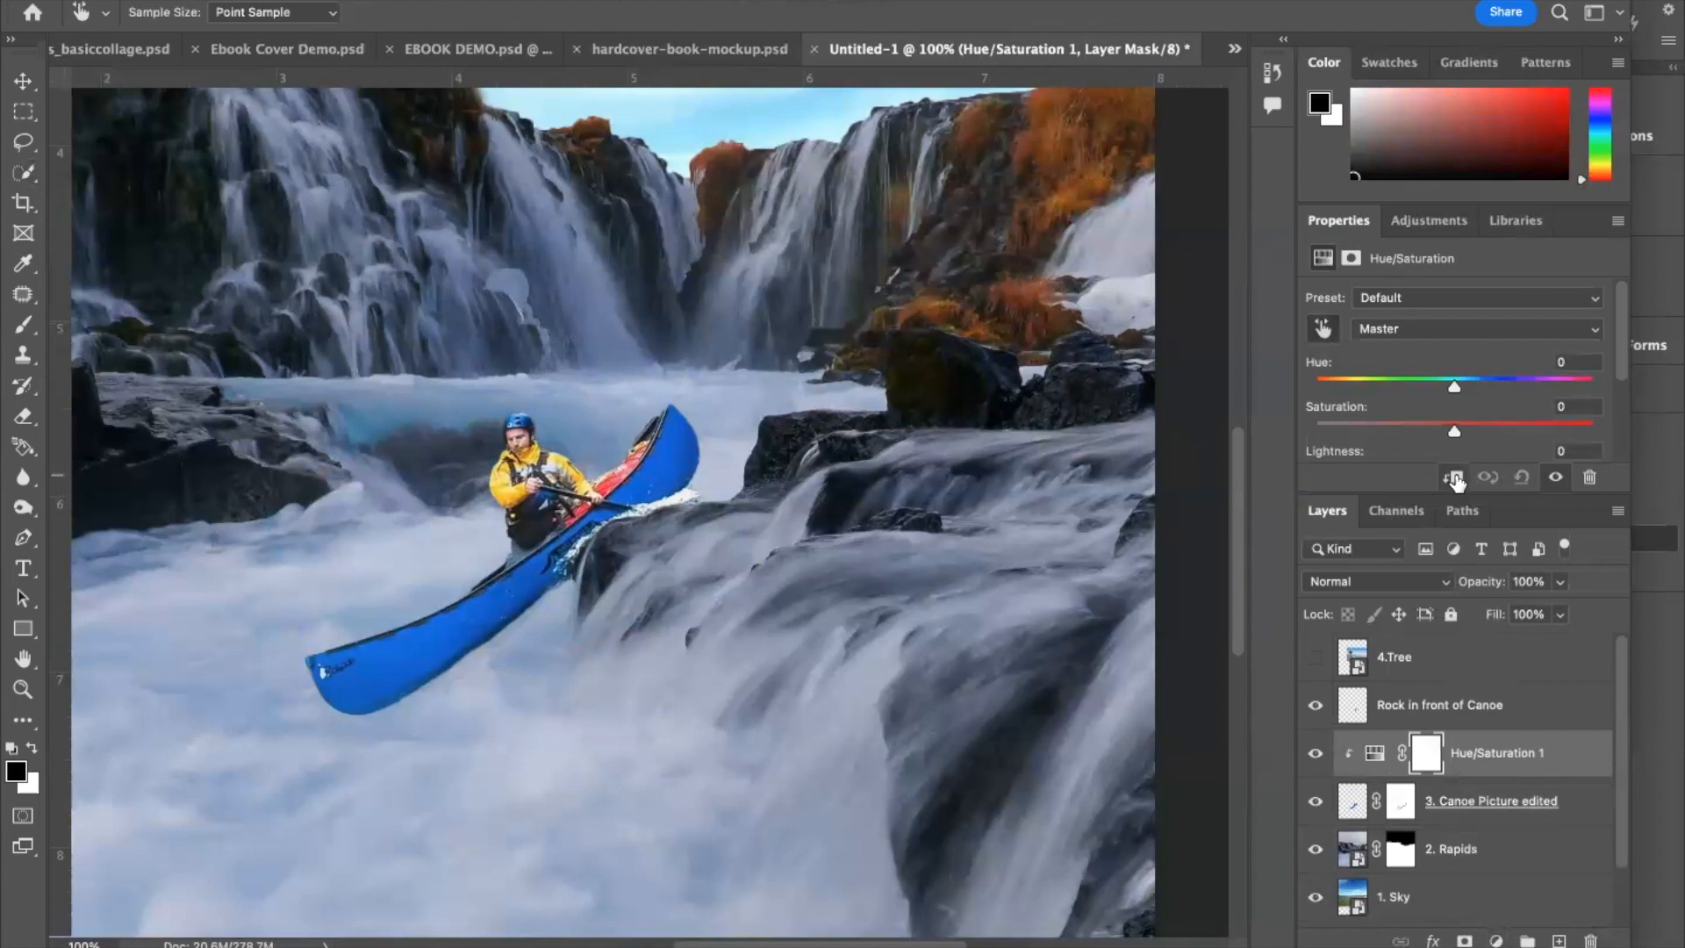
Step: Sample the canoe's blue and set the Blues saturation to -9
click(673, 463)
drag(673, 462, 593, 458)
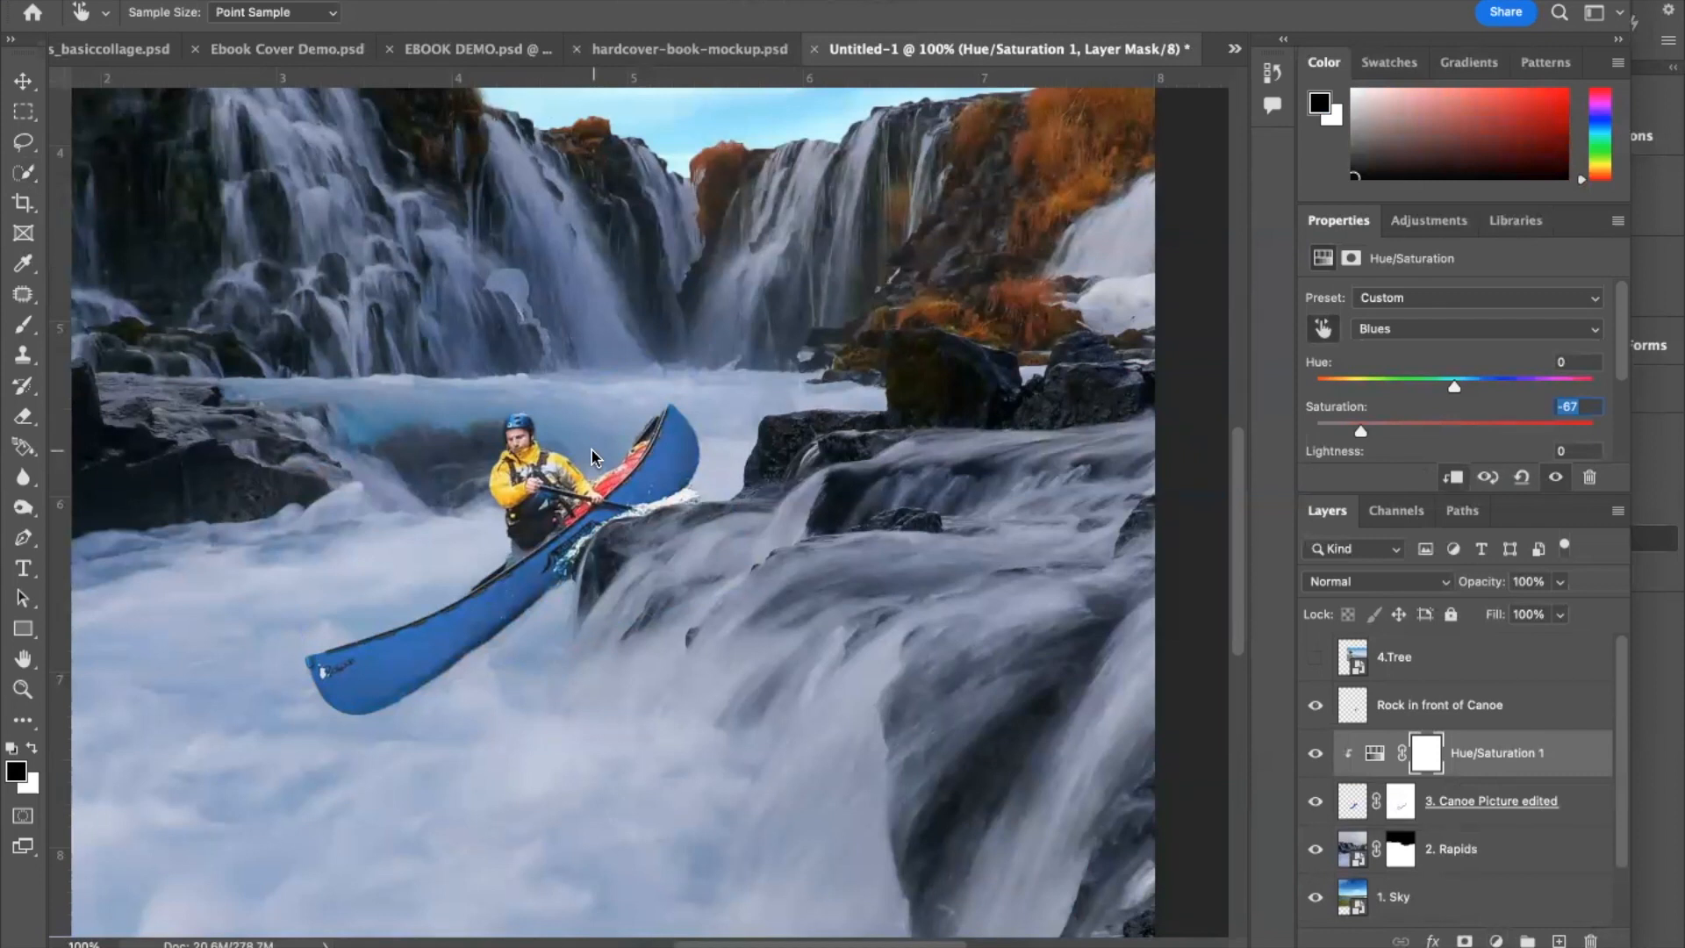
mouse_move(608, 448)
mouse_down()
mouse_move(655, 452)
mouse_move(480, 458)
mouse_move(590, 457)
mouse_up()
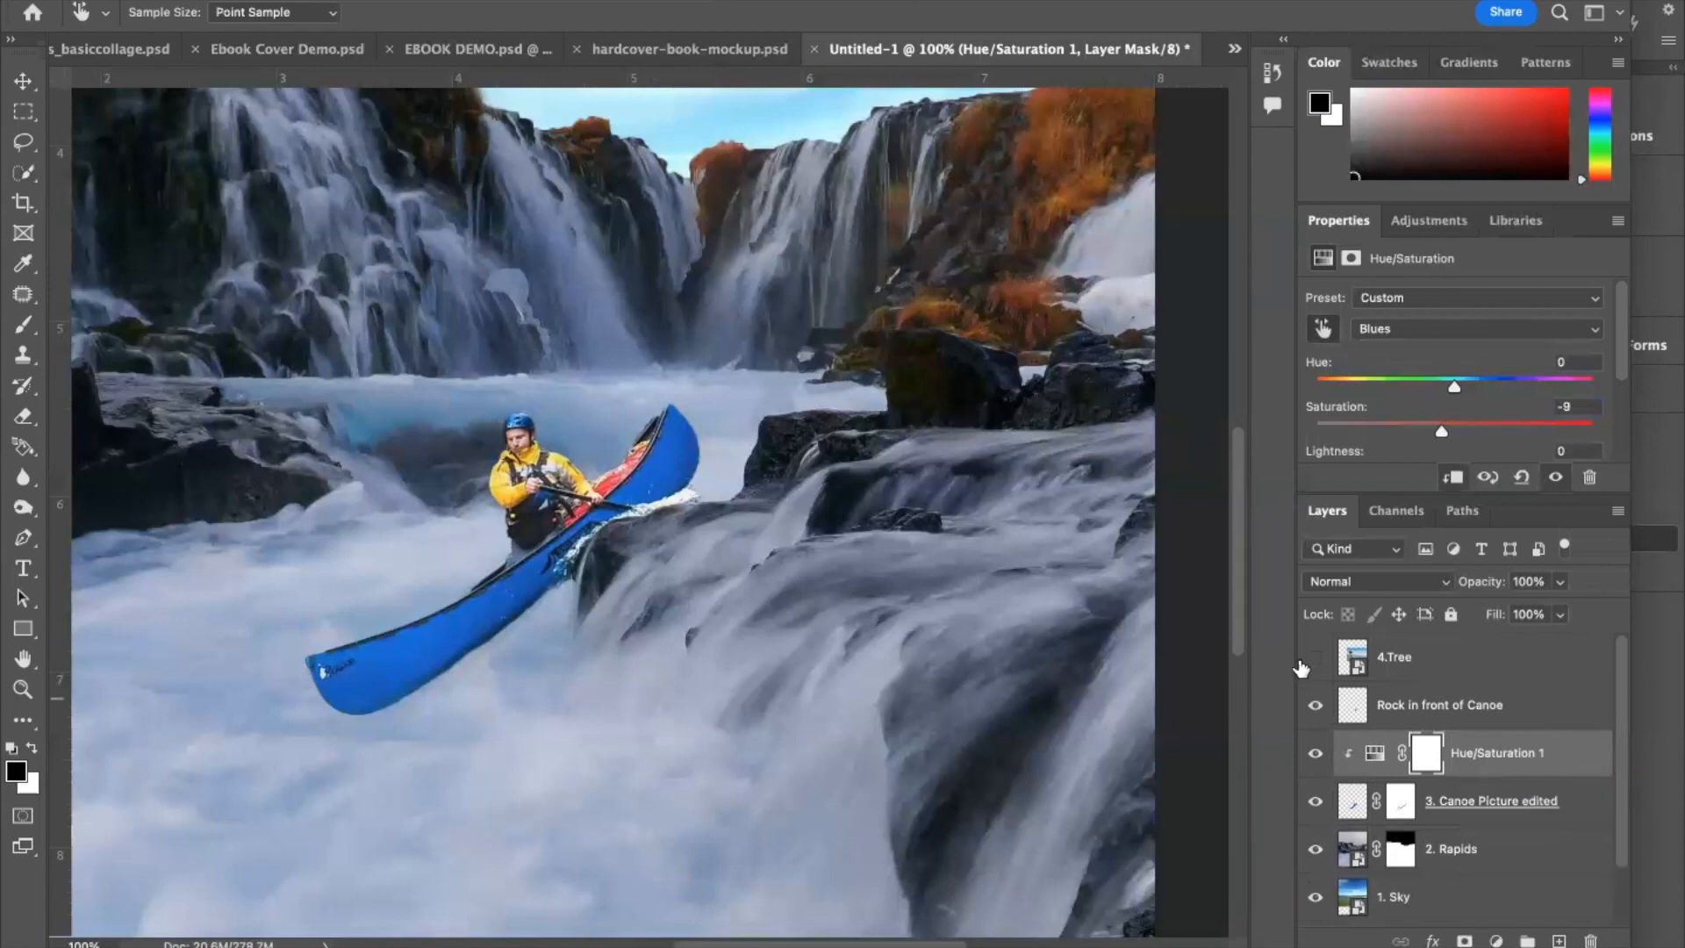
Step: Show the 4.Tree layer and make a quick selection of the tree's crown and trunk
key(ctrl+minus)
key(ctrl+minus)
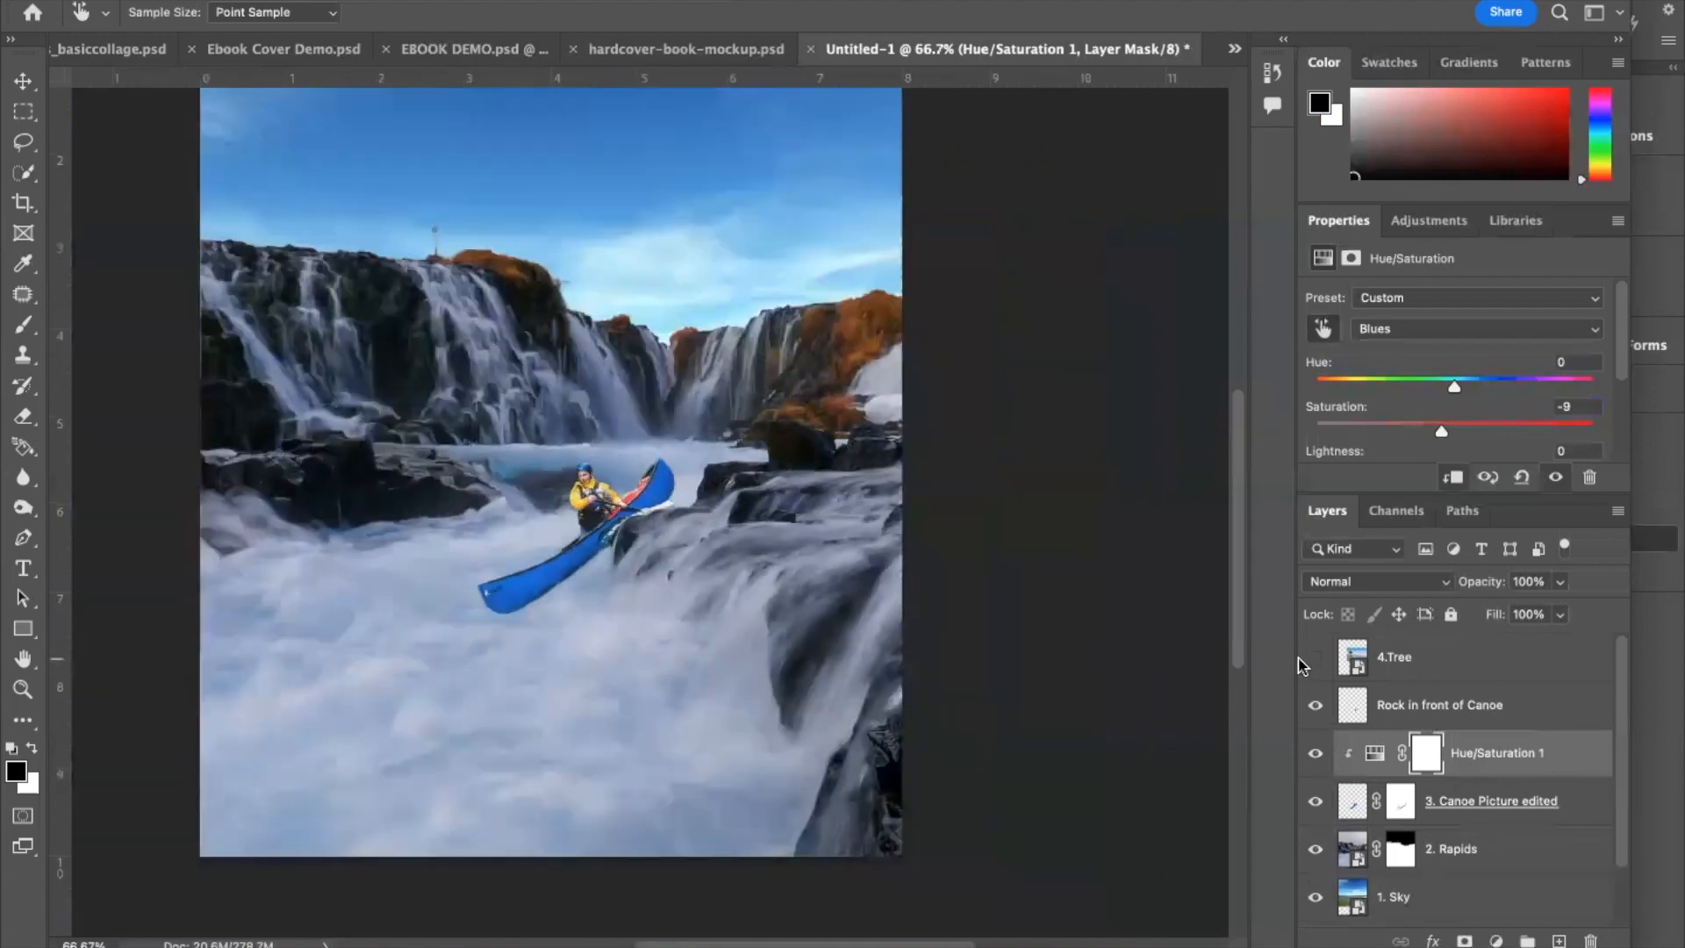
click(1315, 657)
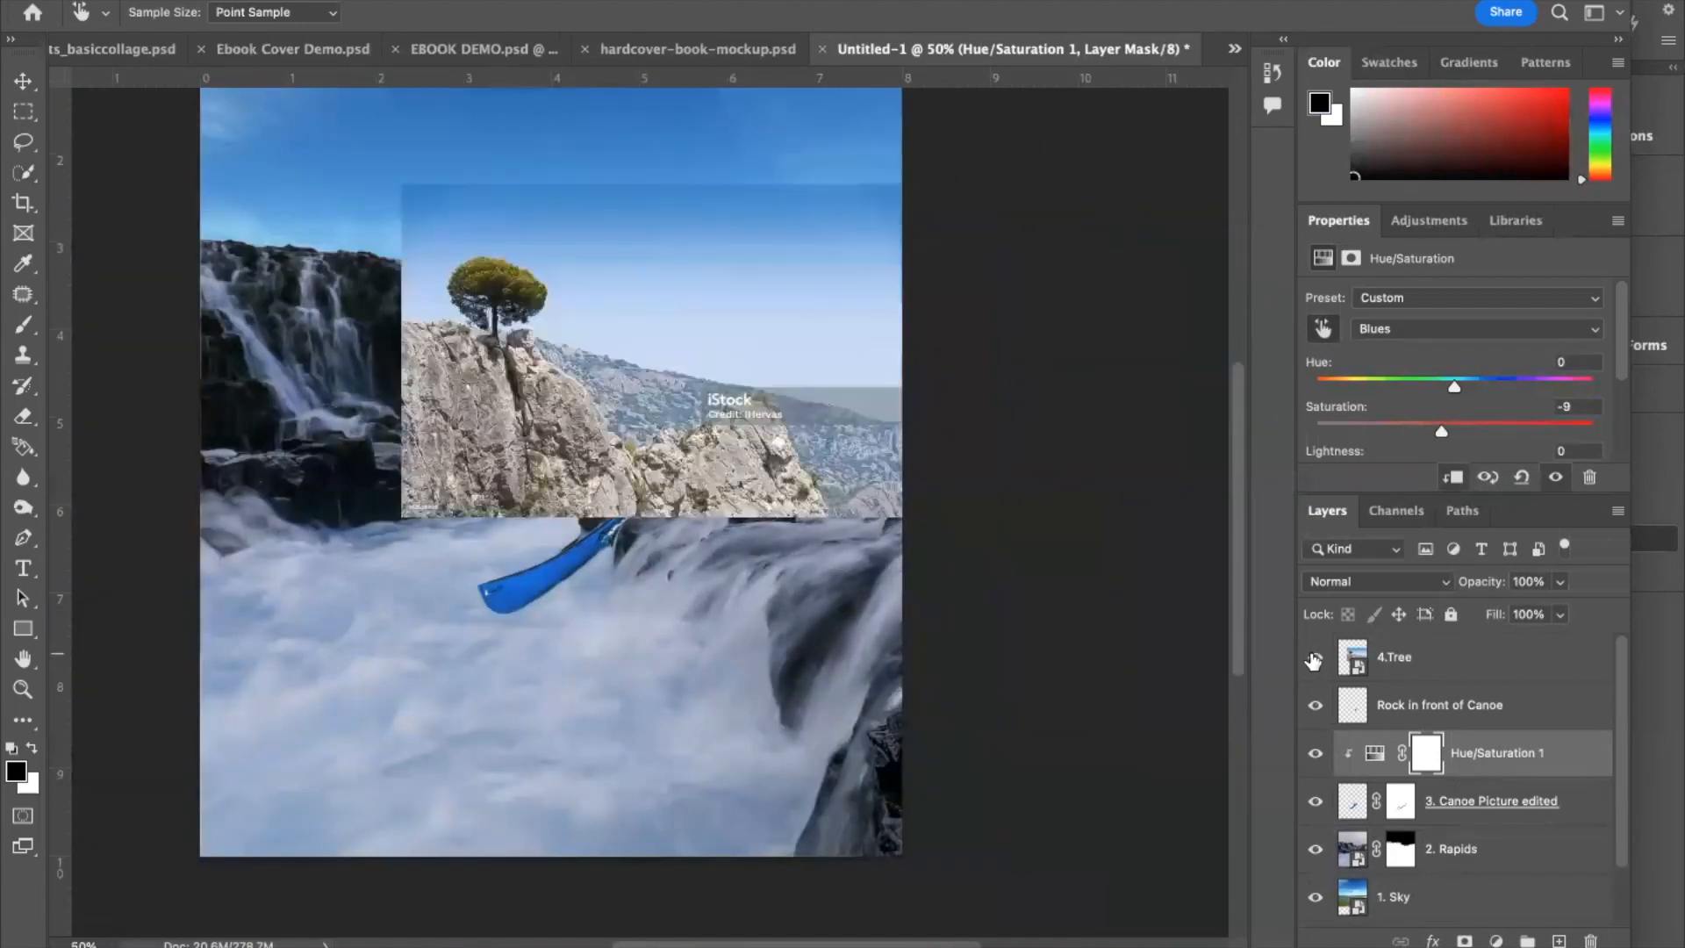
click(23, 174)
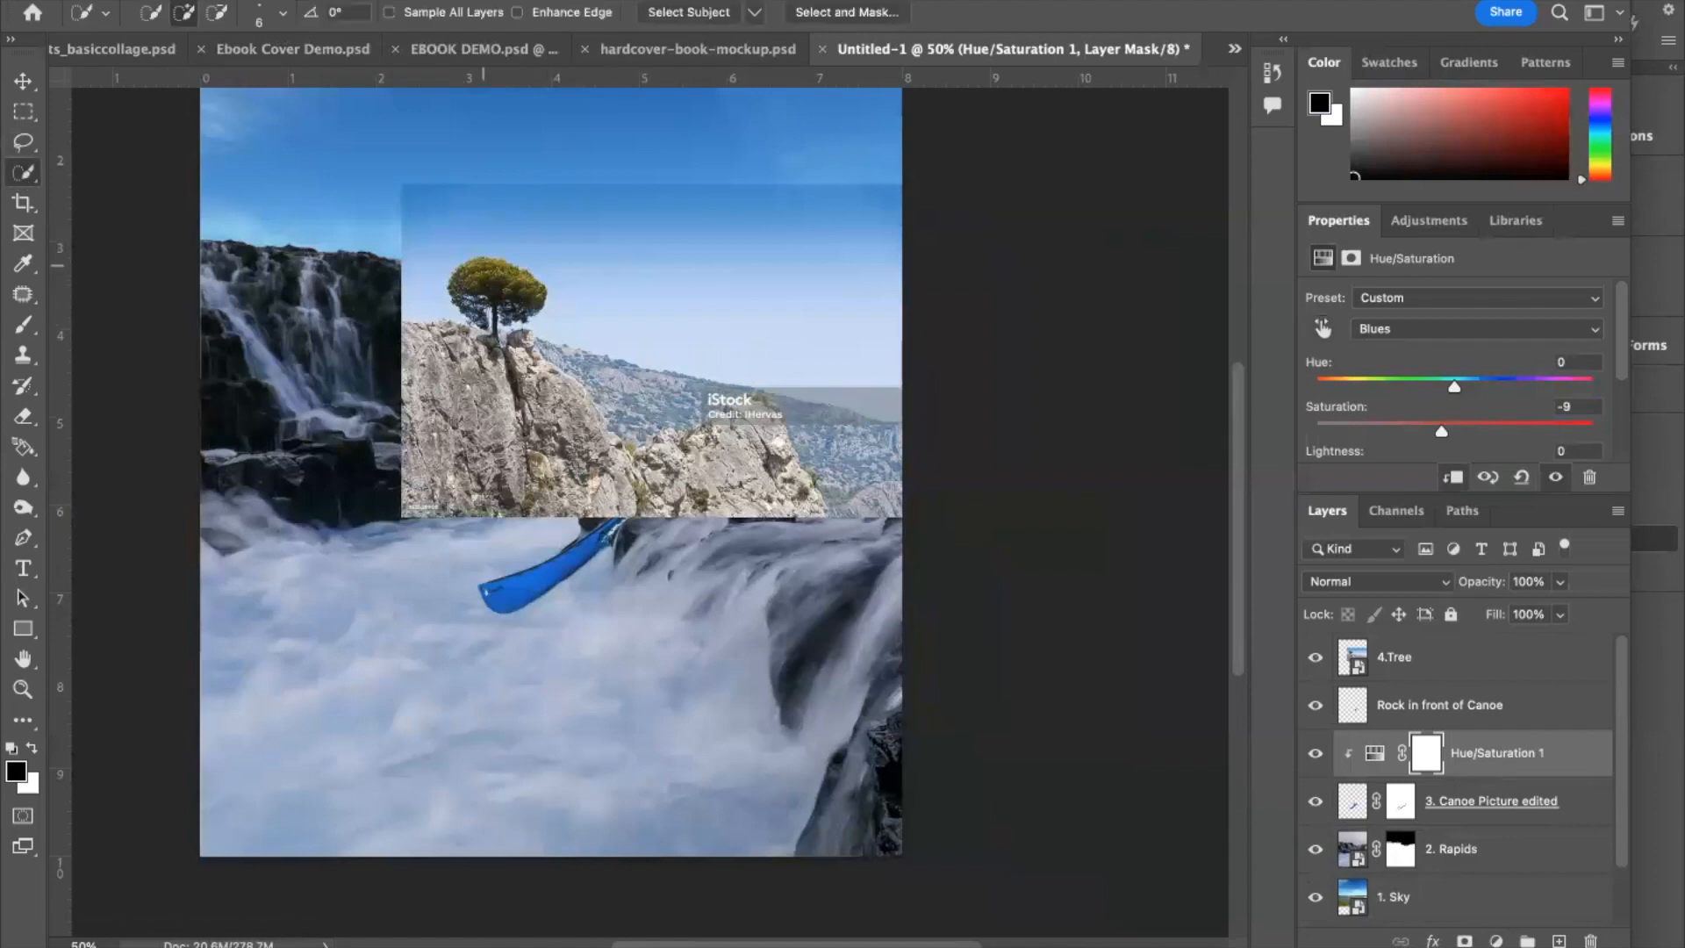
mouse_move(482, 265)
mouse_down()
mouse_move(506, 271)
mouse_move(500, 319)
mouse_move(512, 295)
mouse_up()
click(856, 15)
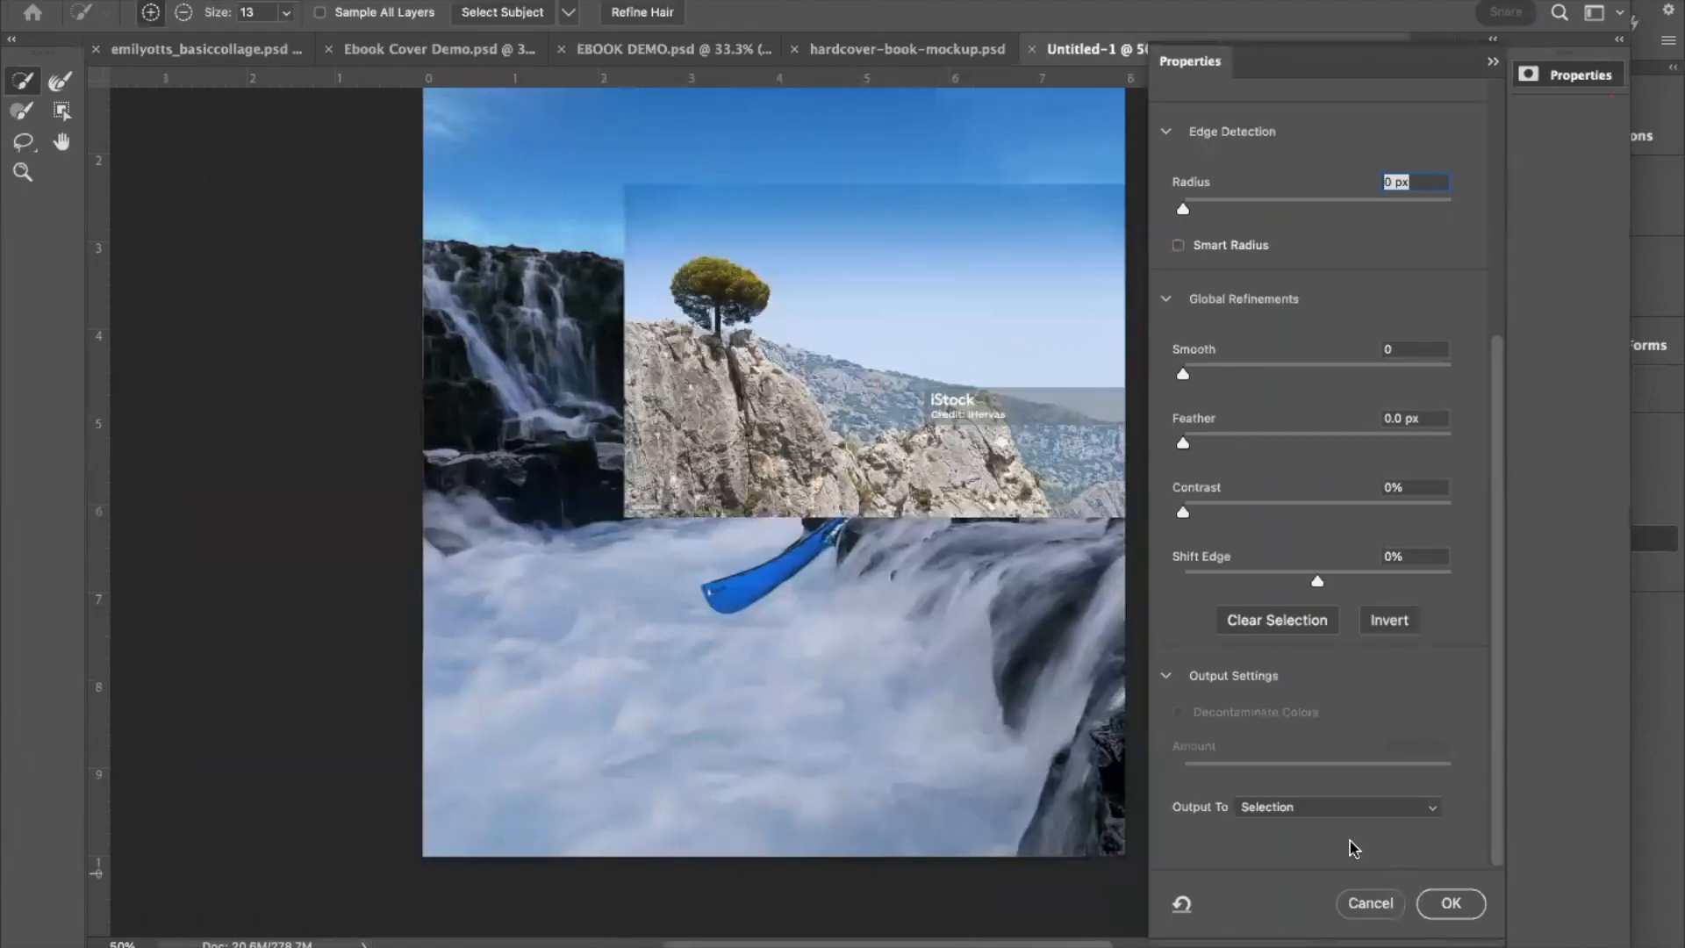
click(1367, 904)
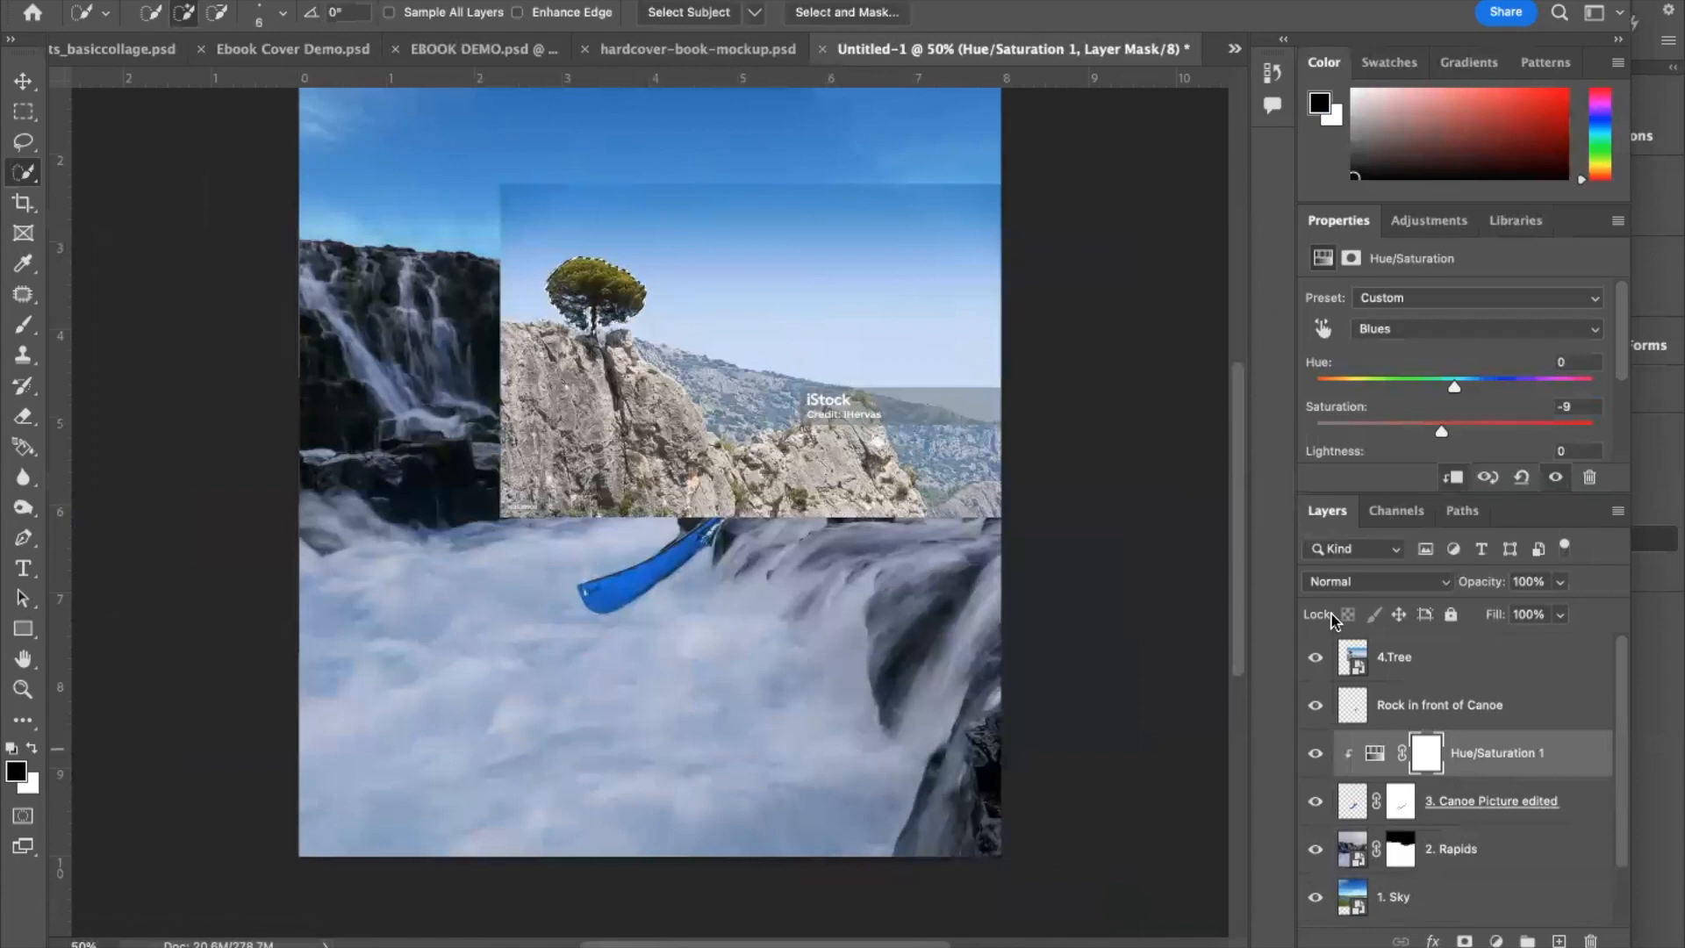
Step: Refine the tree selection on the 4.Tree layer in Select and Mask with Radius 1 px, Smooth 5, Feather 1.0 px and Shift Edge -22%
click(1374, 658)
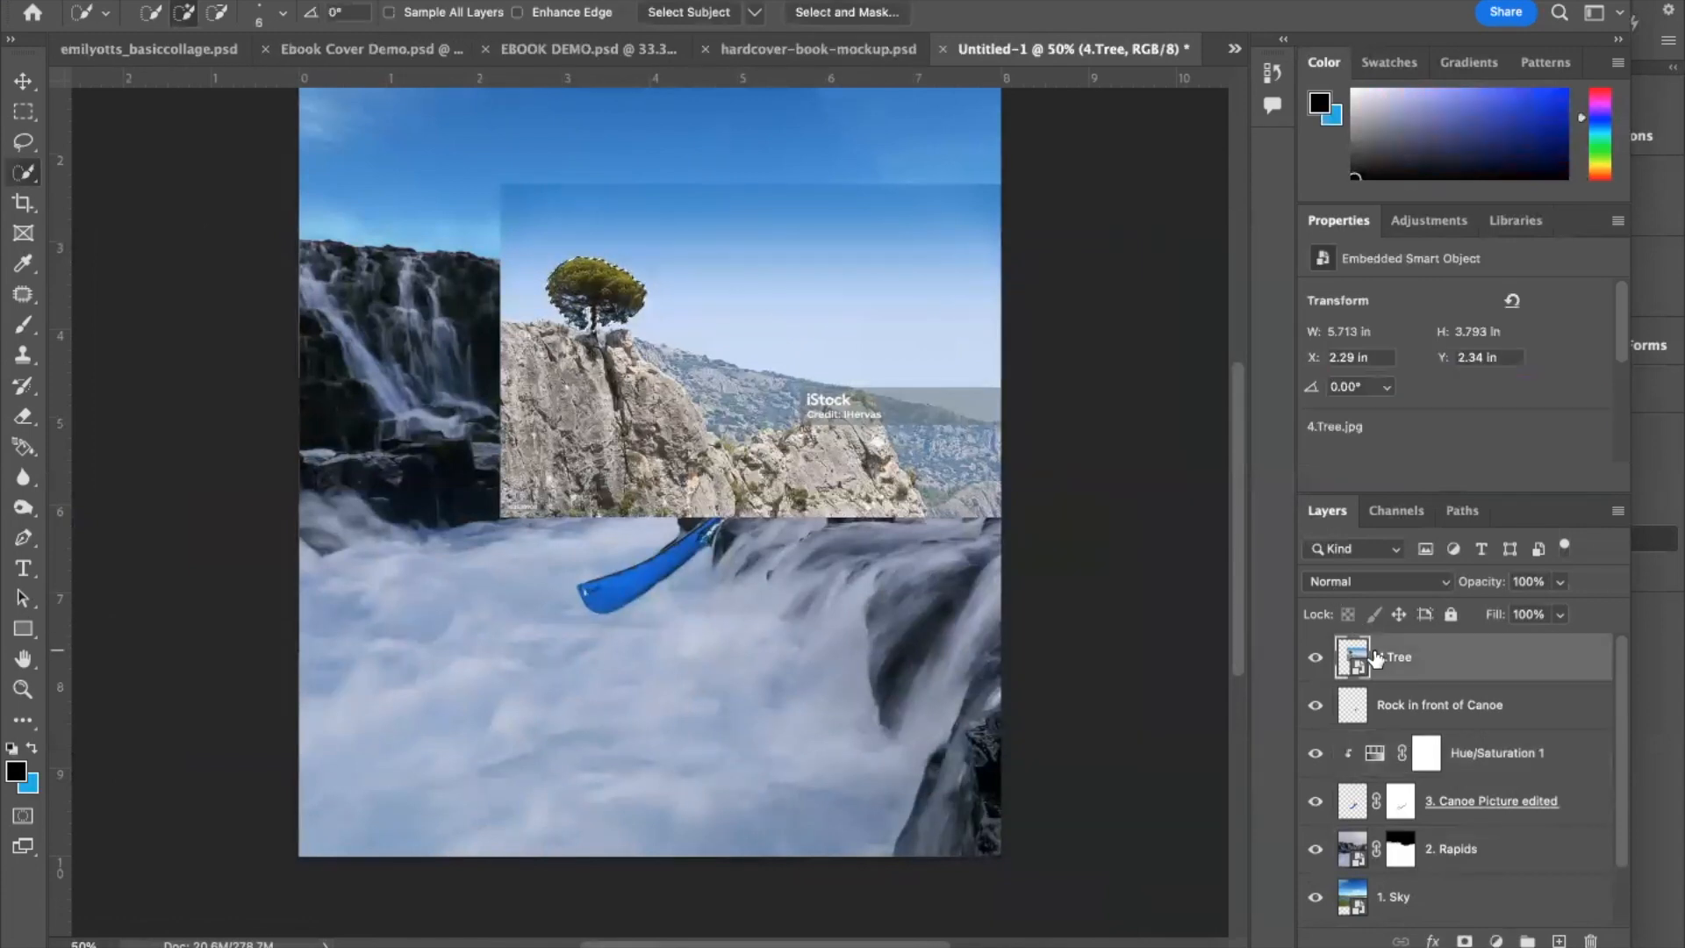
click(855, 12)
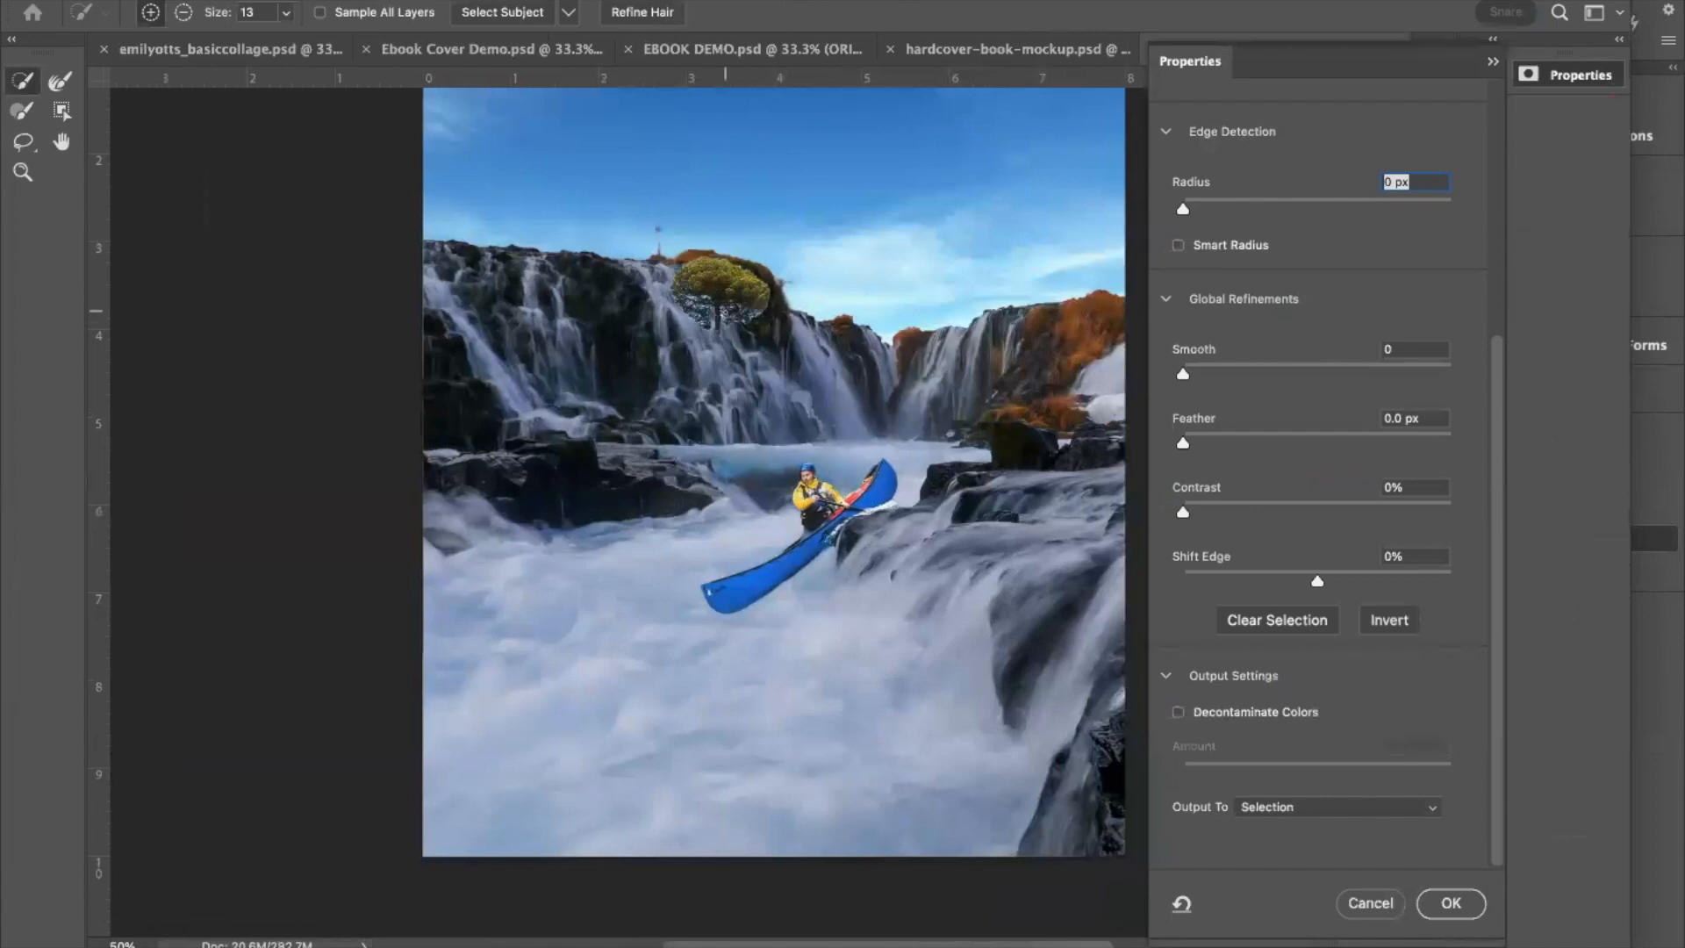
scroll(725, 311, up, 6)
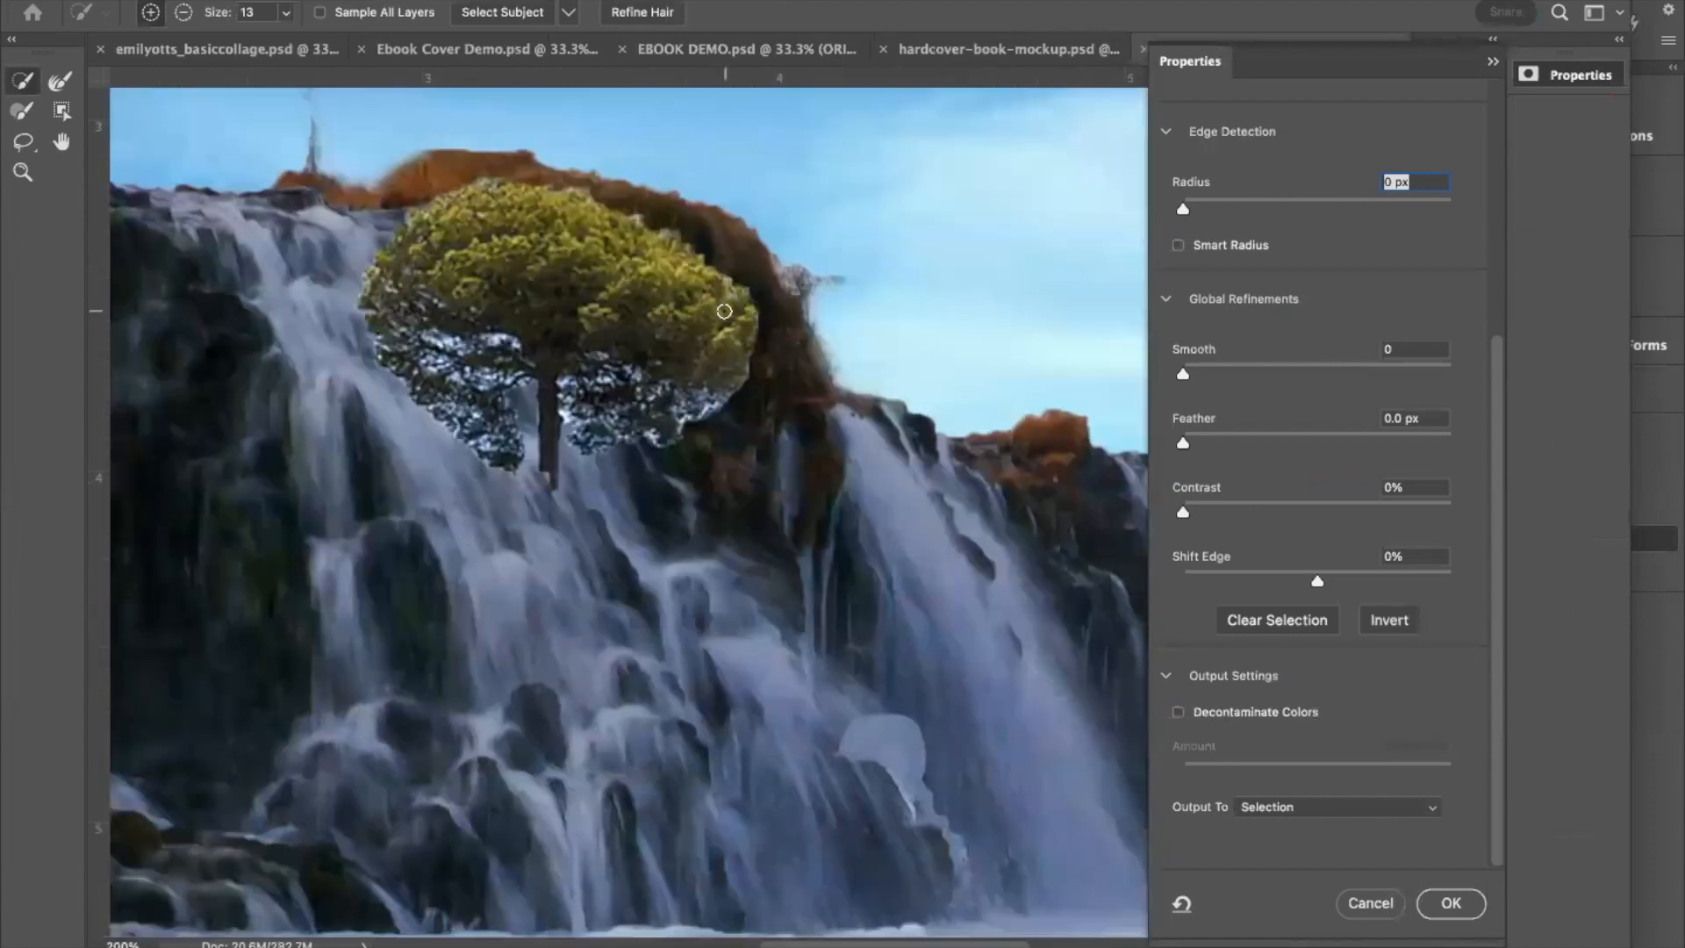
scroll(723, 311, up, 2)
scroll(728, 307, left, 5)
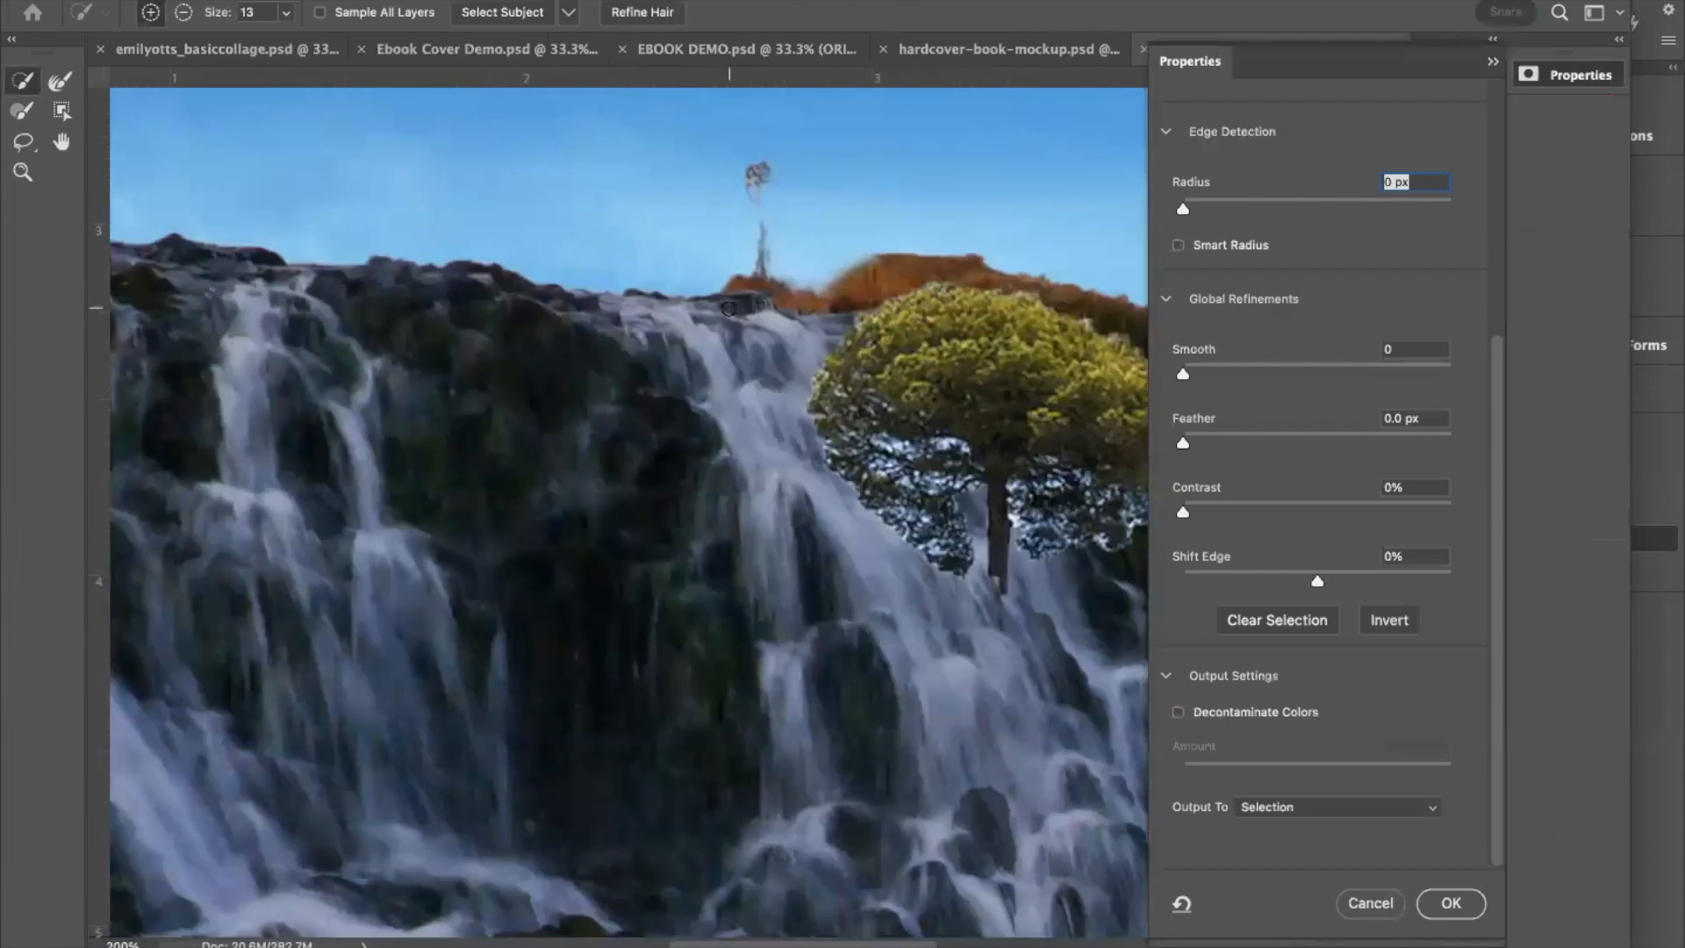
scroll(728, 308, right, 3)
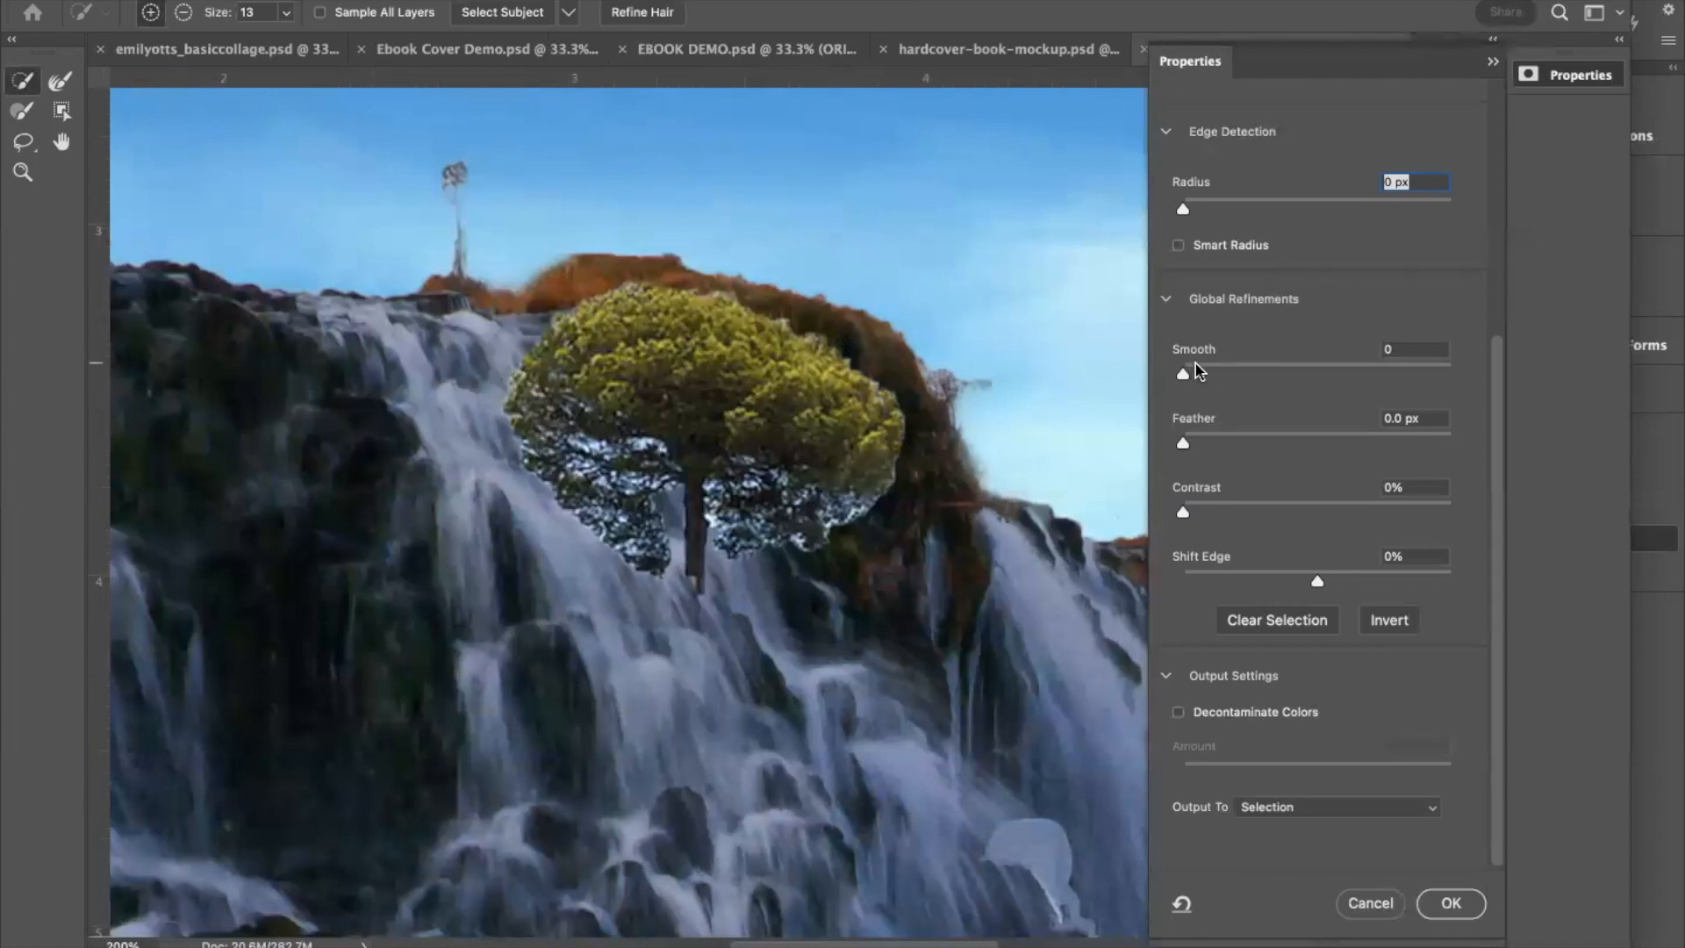
click(1200, 200)
click(1195, 363)
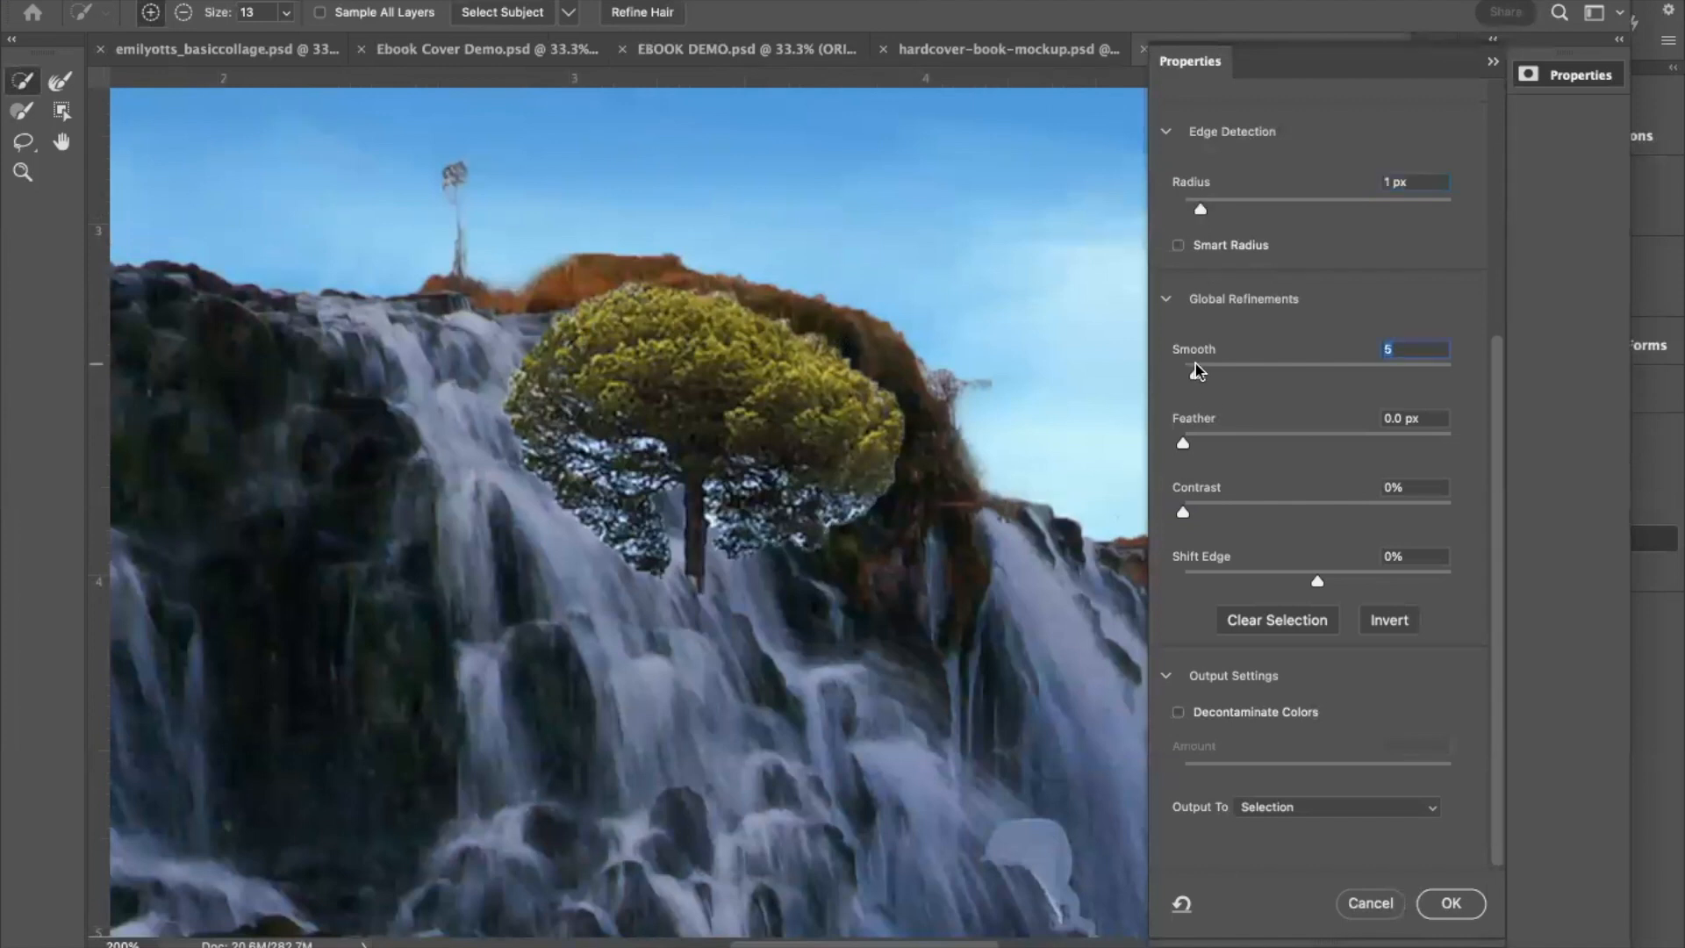
click(1195, 434)
click(1301, 571)
click(1286, 571)
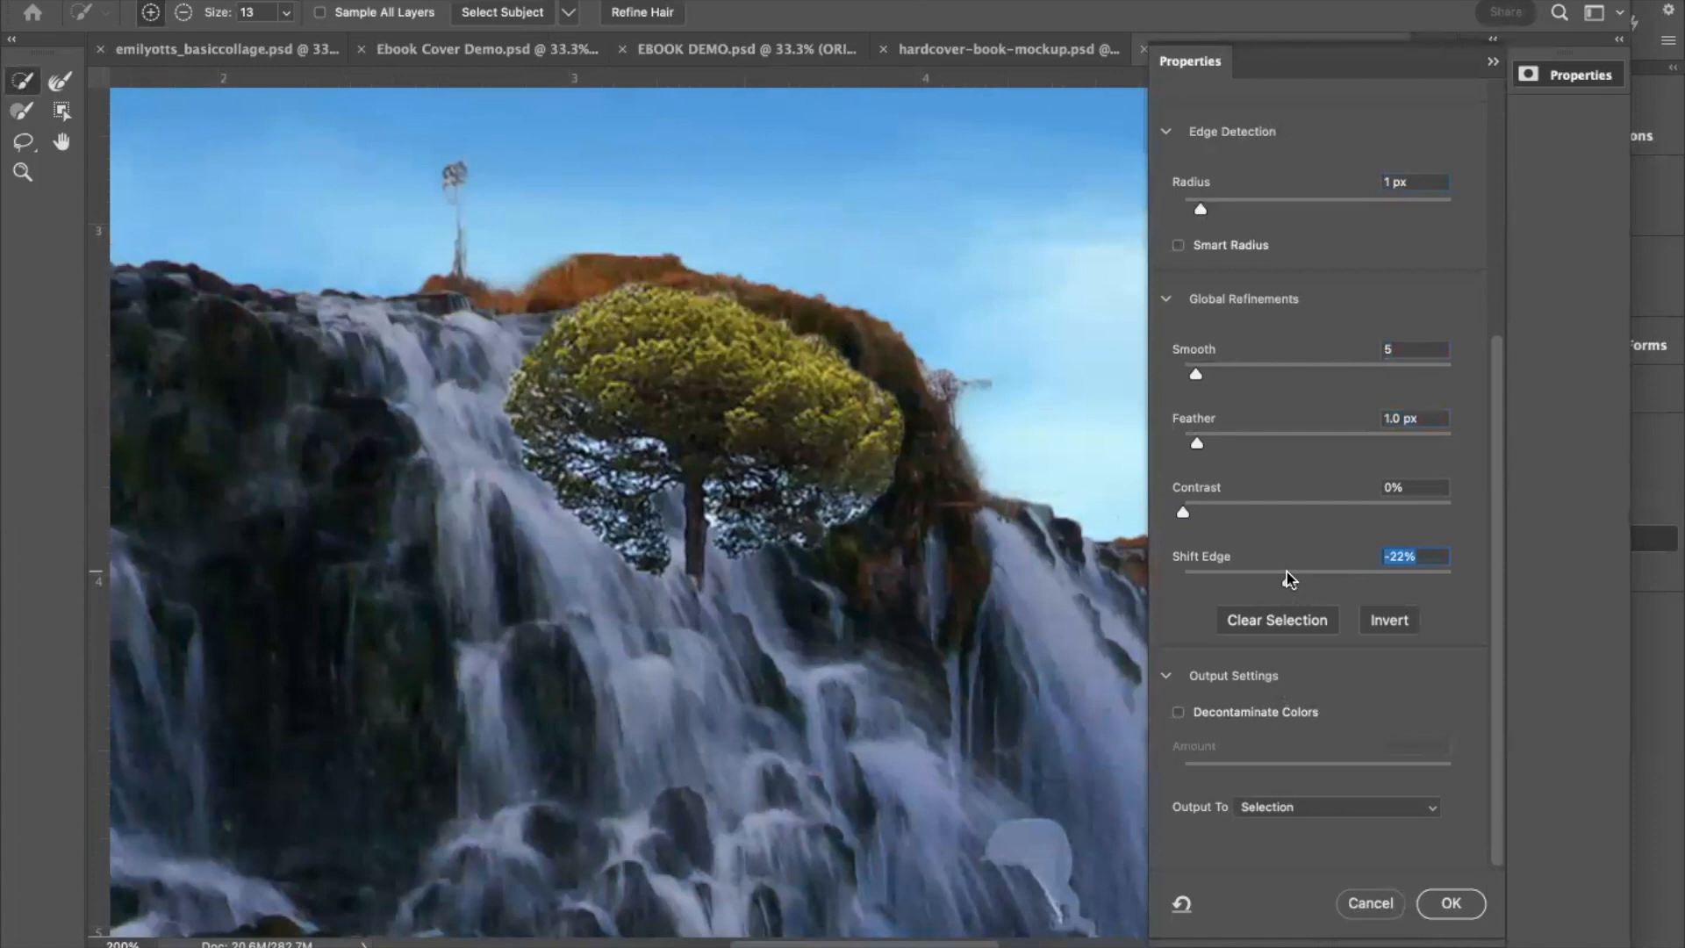
Step: Output the refined tree selection to a new layer
click(1431, 807)
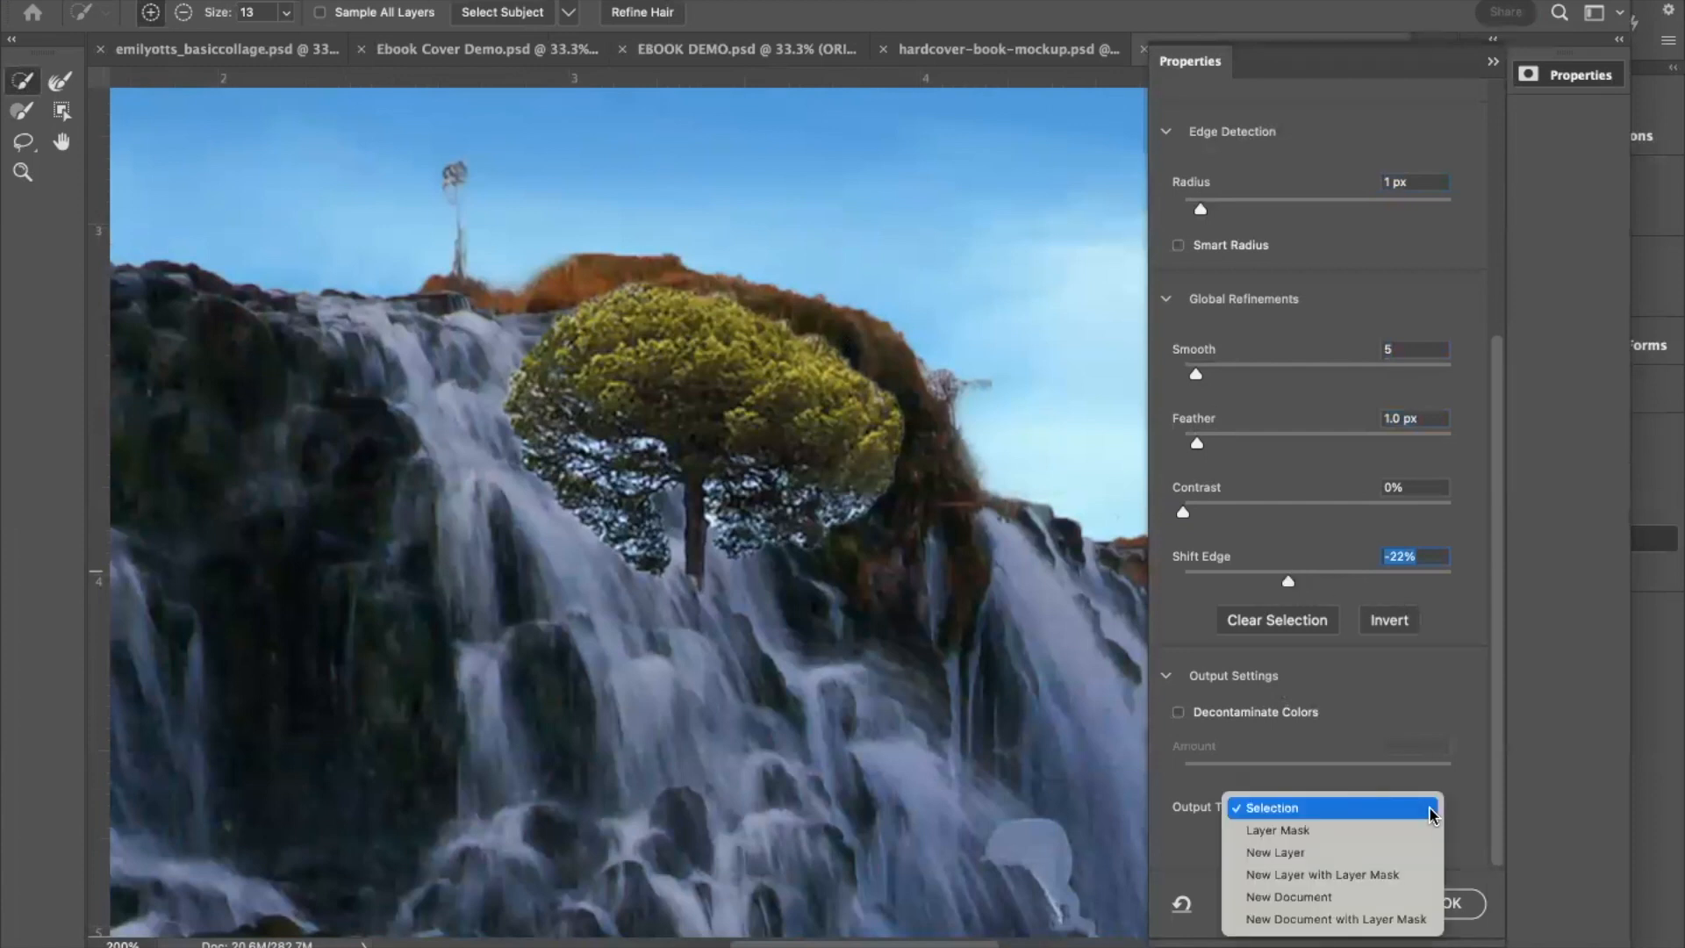
click(1421, 852)
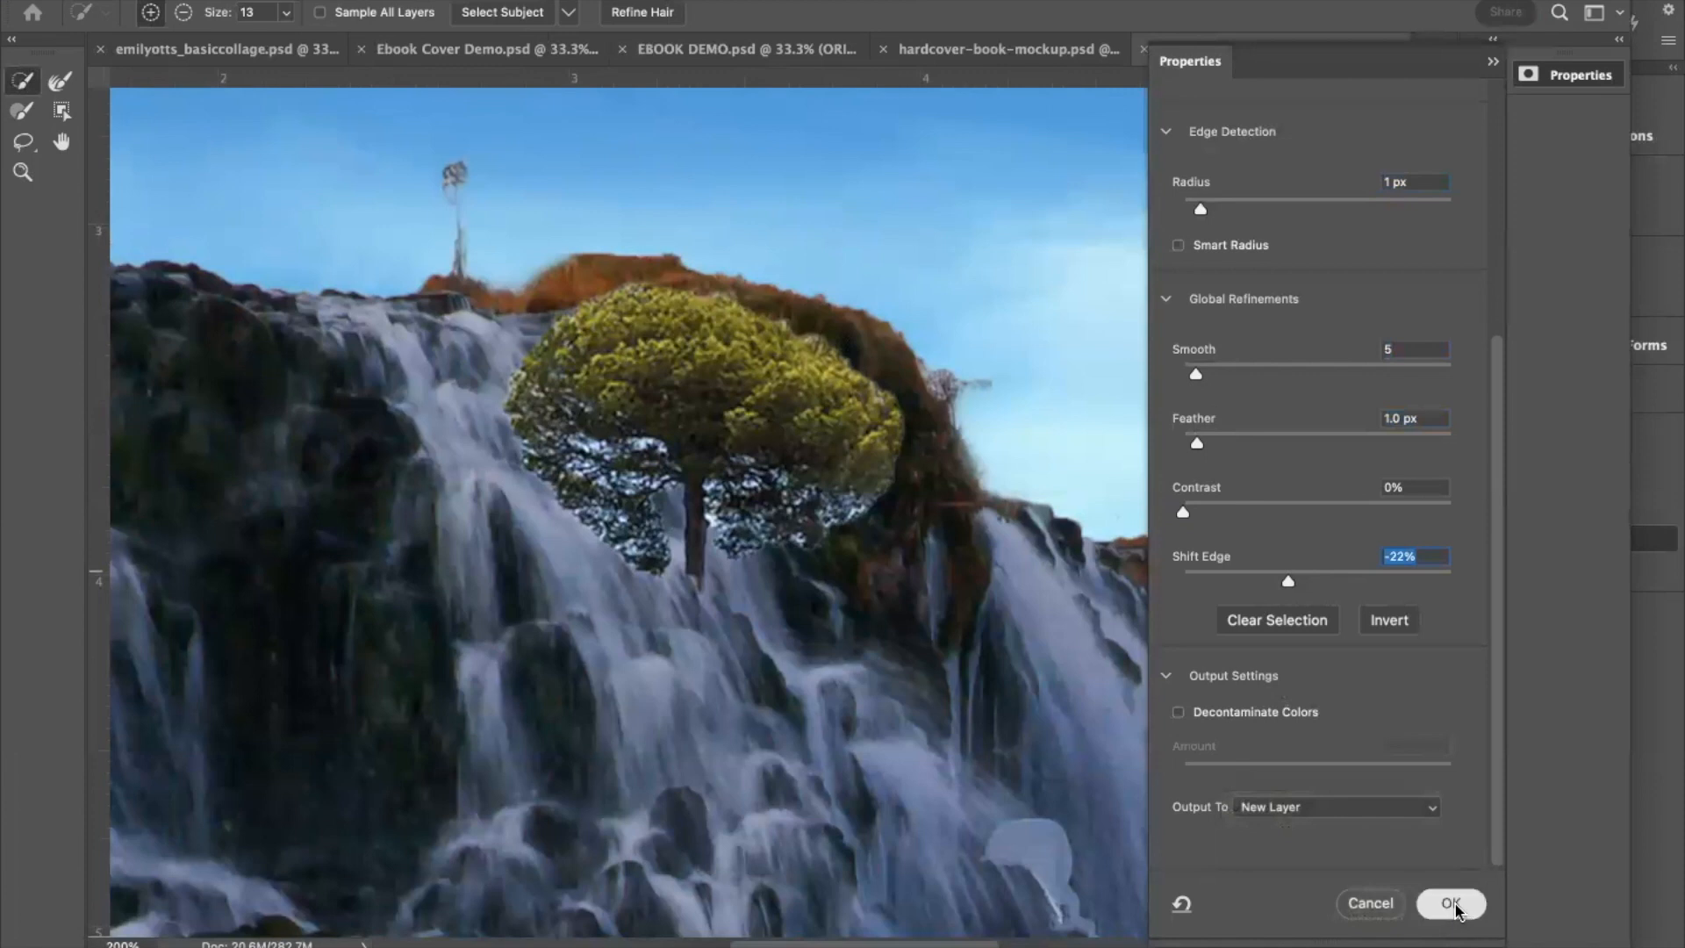
click(1449, 904)
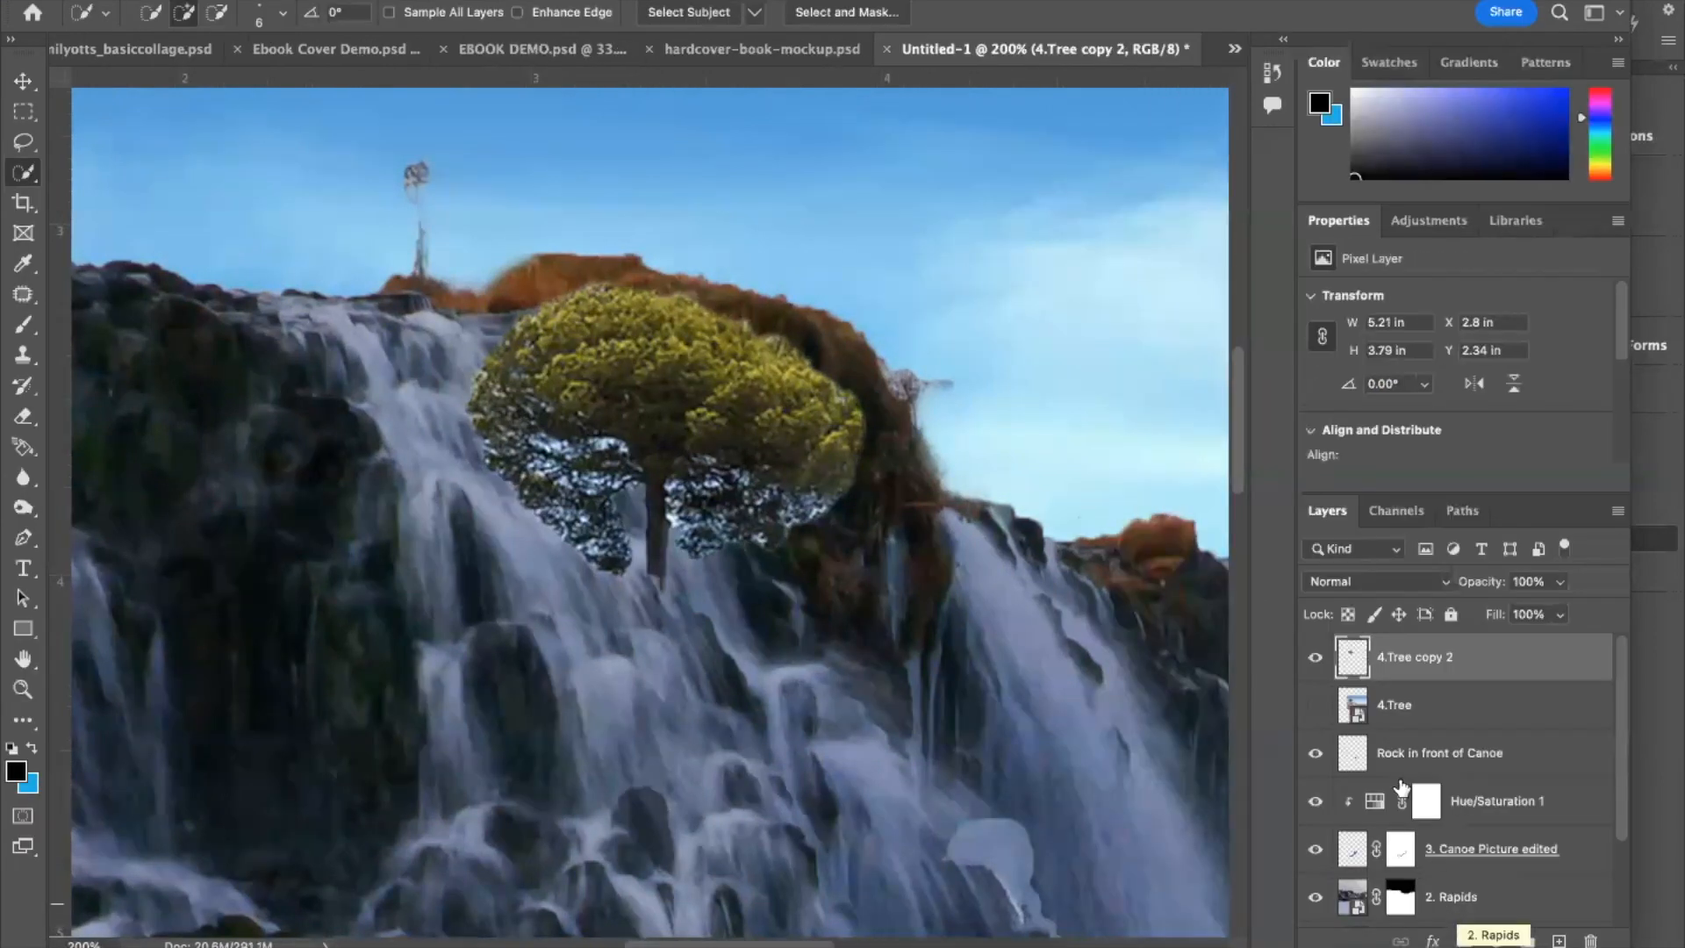
Step: Free Transform the cut-out tree onto the top of the left cliff at X 919.50 px, Y 981.00 px and apply it
key(ctrl+t)
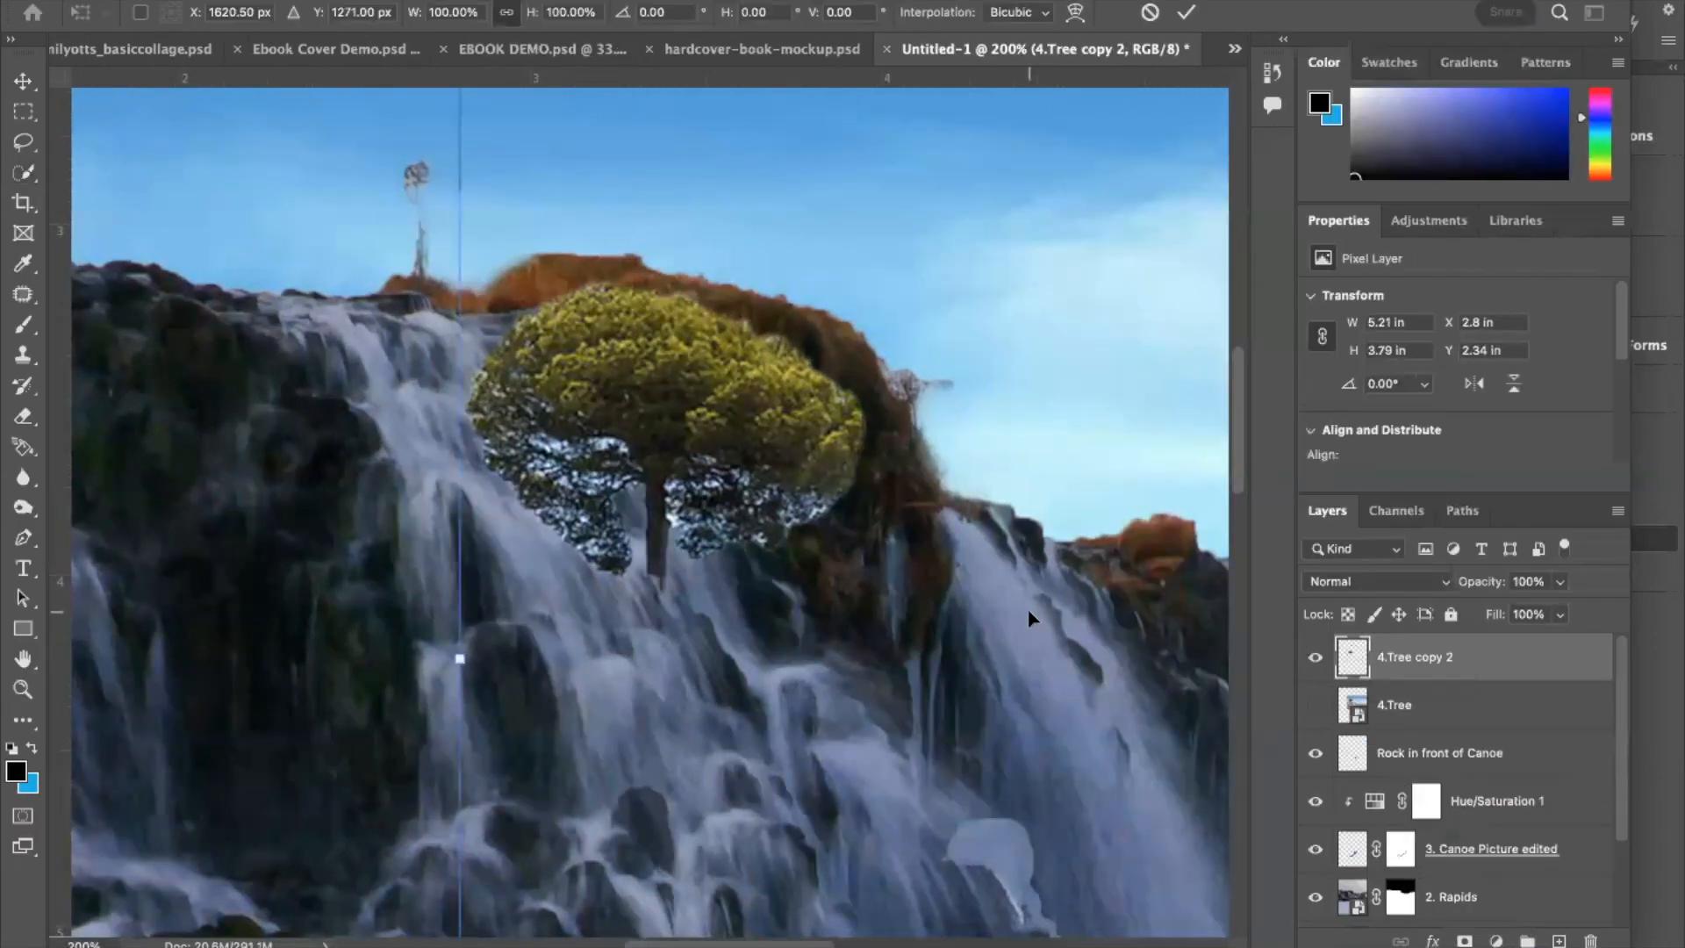
key(super+minus)
key(super+minus)
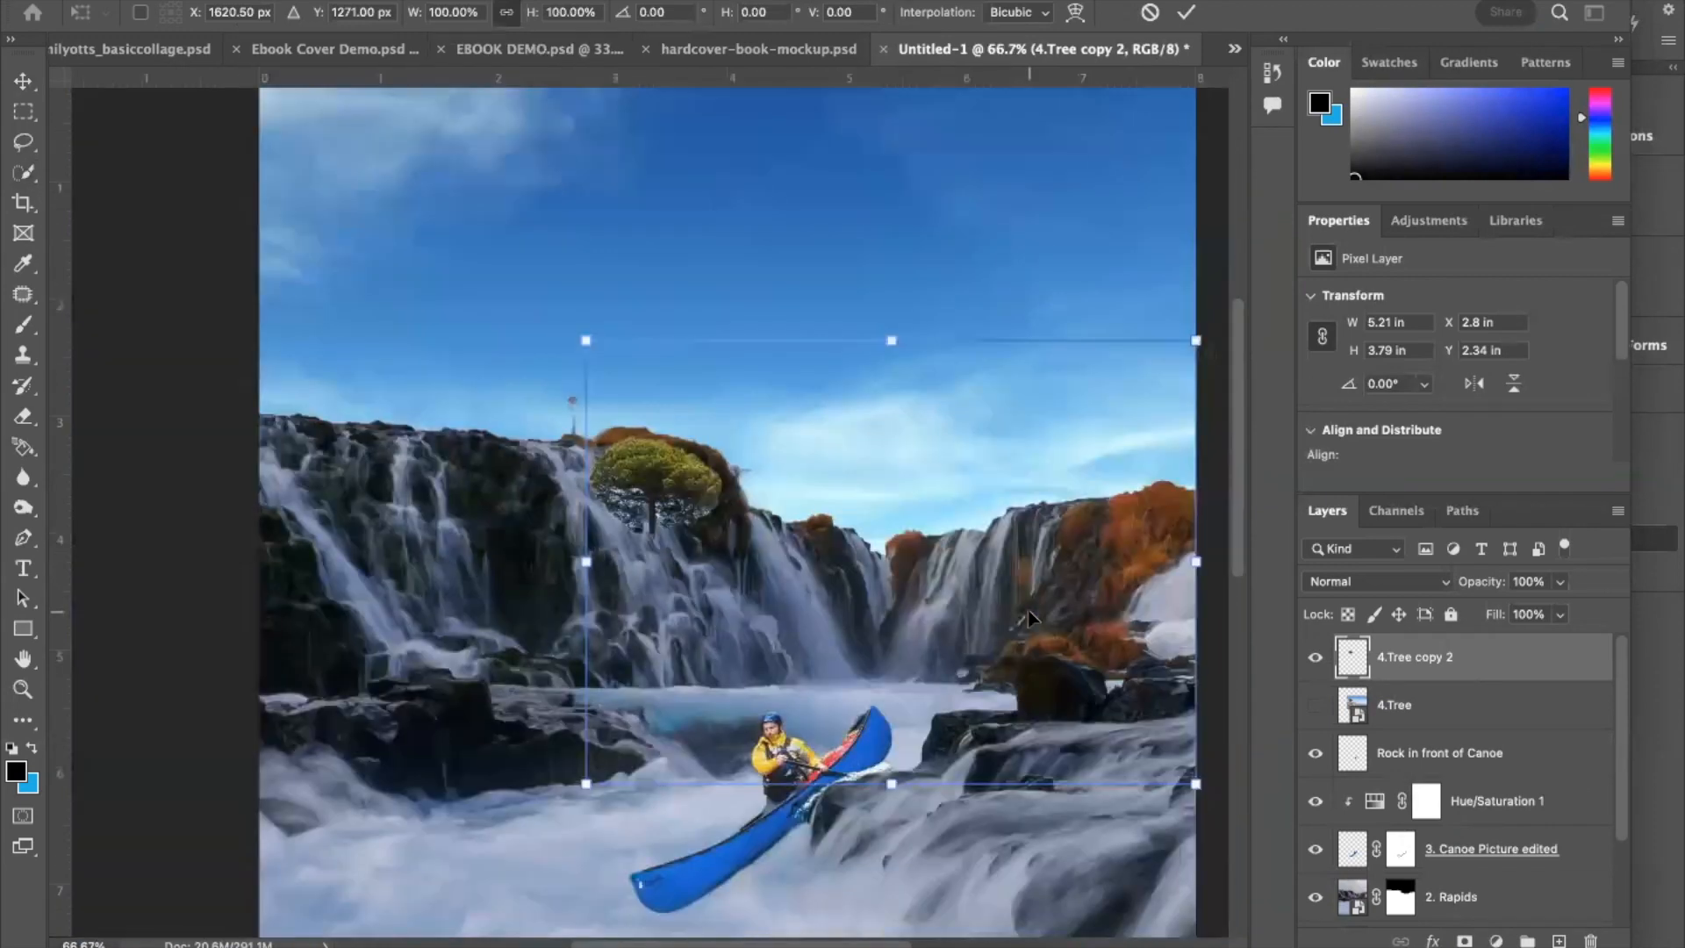
scroll(1029, 611, left, 3)
scroll(1030, 610, up, 2)
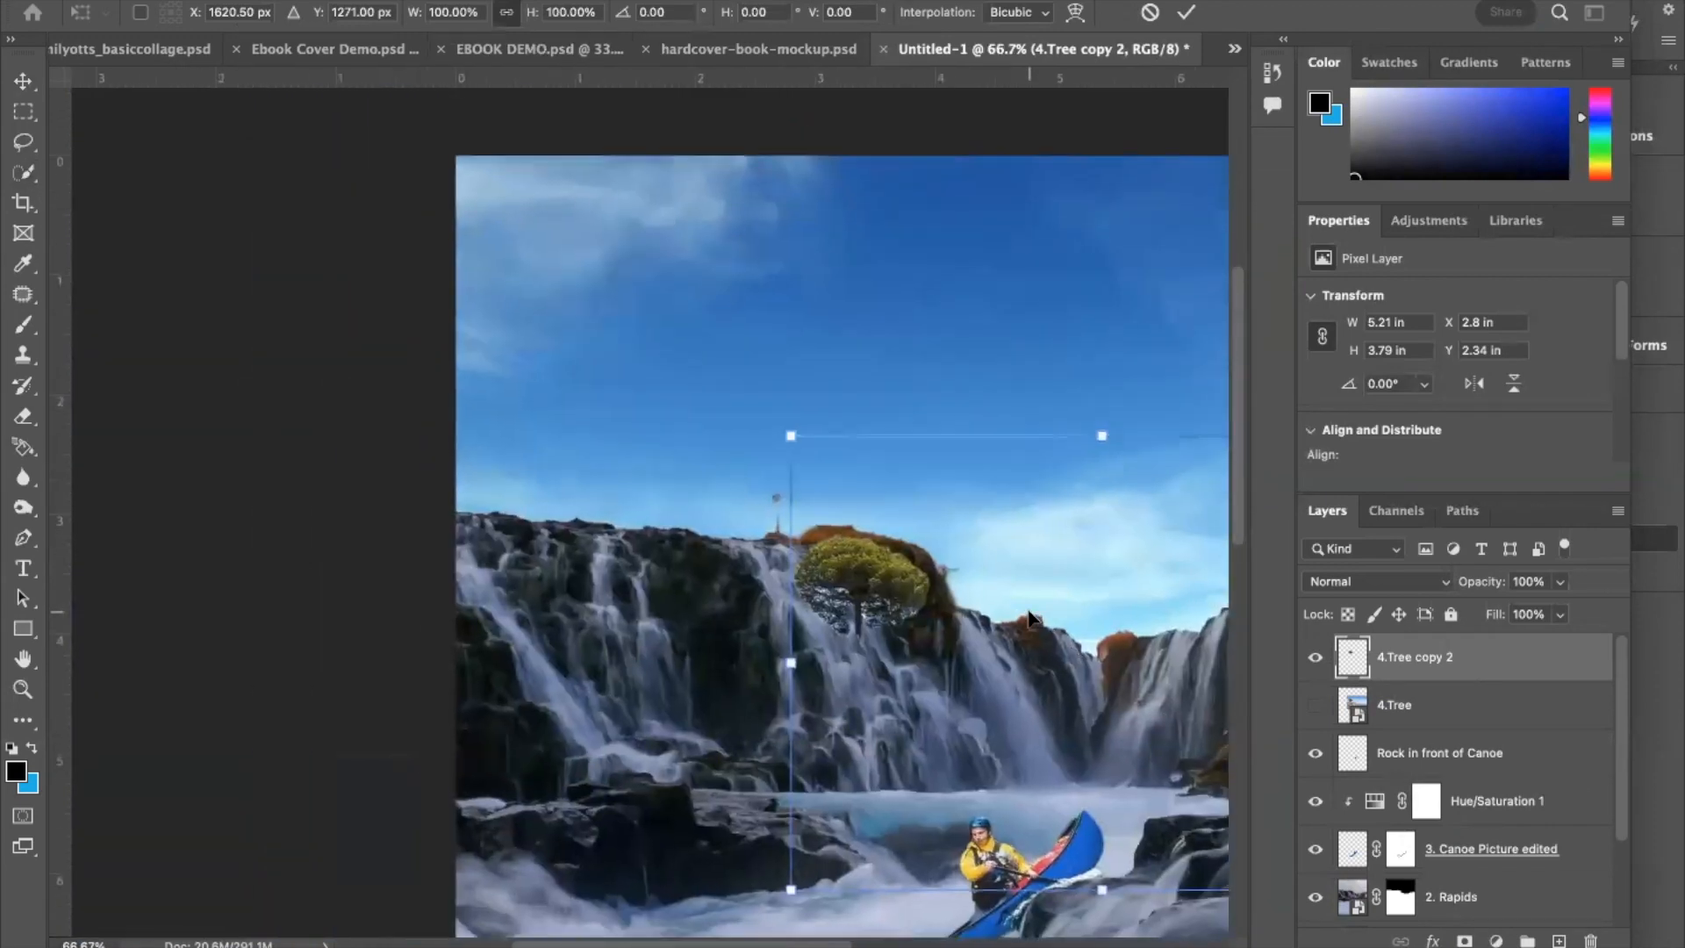
key(super+plus)
key(super+plus)
drag(1143, 705, 241, 291)
scroll(422, 247, left, 10)
drag(815, 287, 1057, 355)
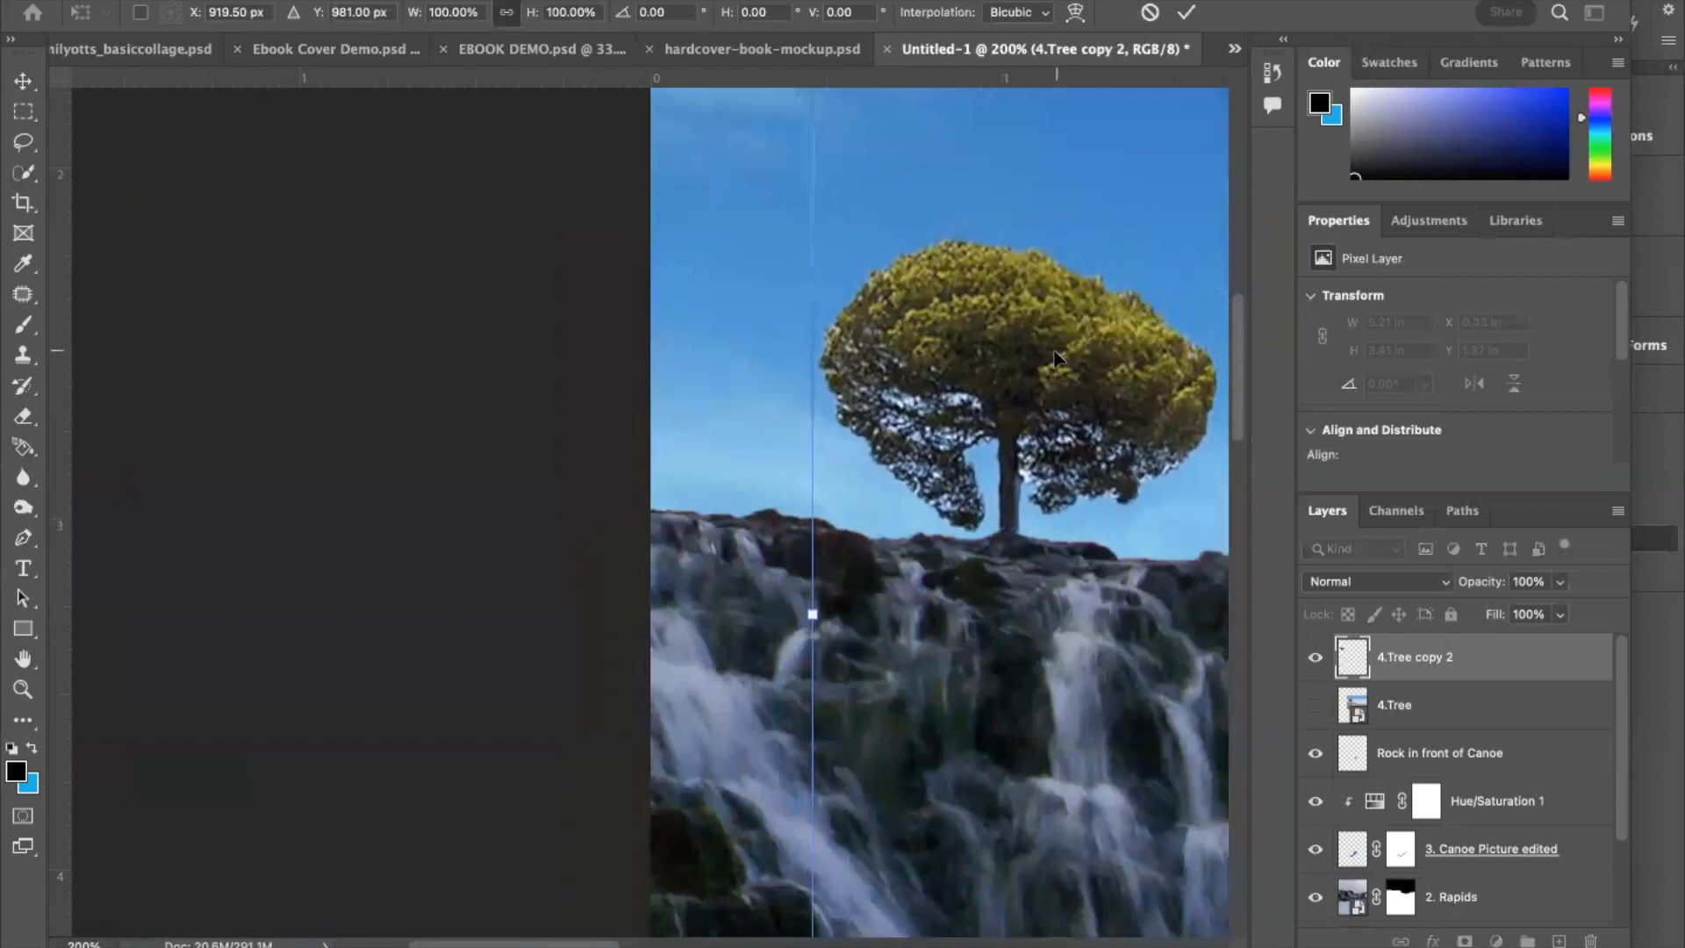
scroll(1058, 356, right, 5)
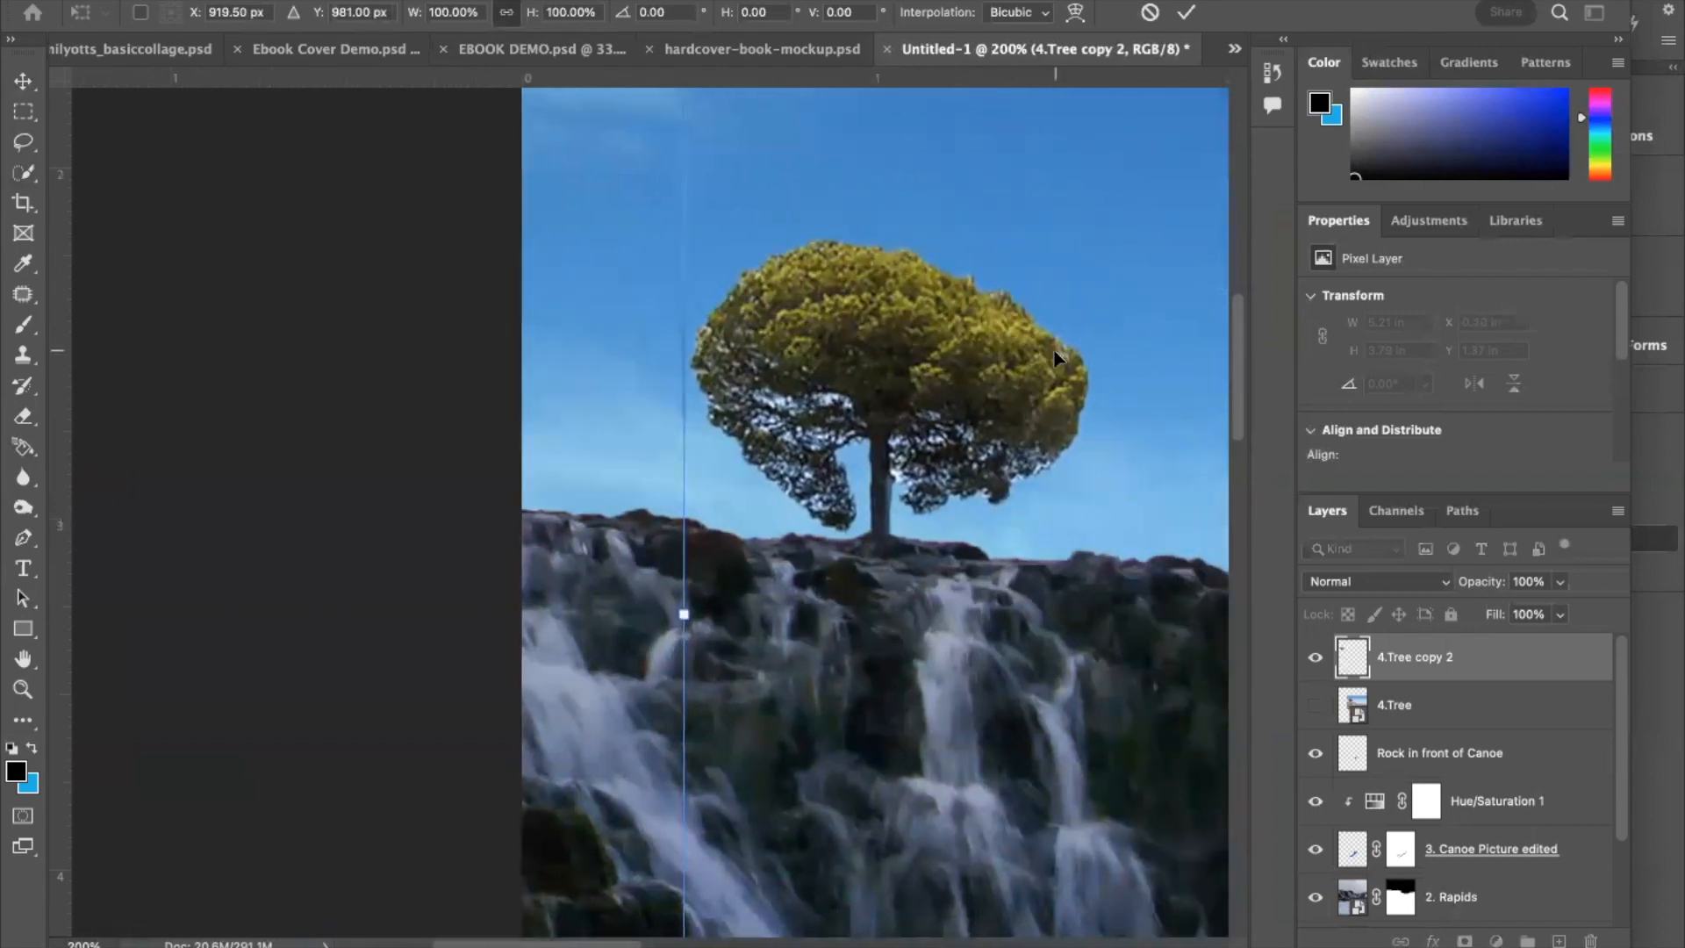
click(1185, 10)
scroll(1184, 13, right, 8)
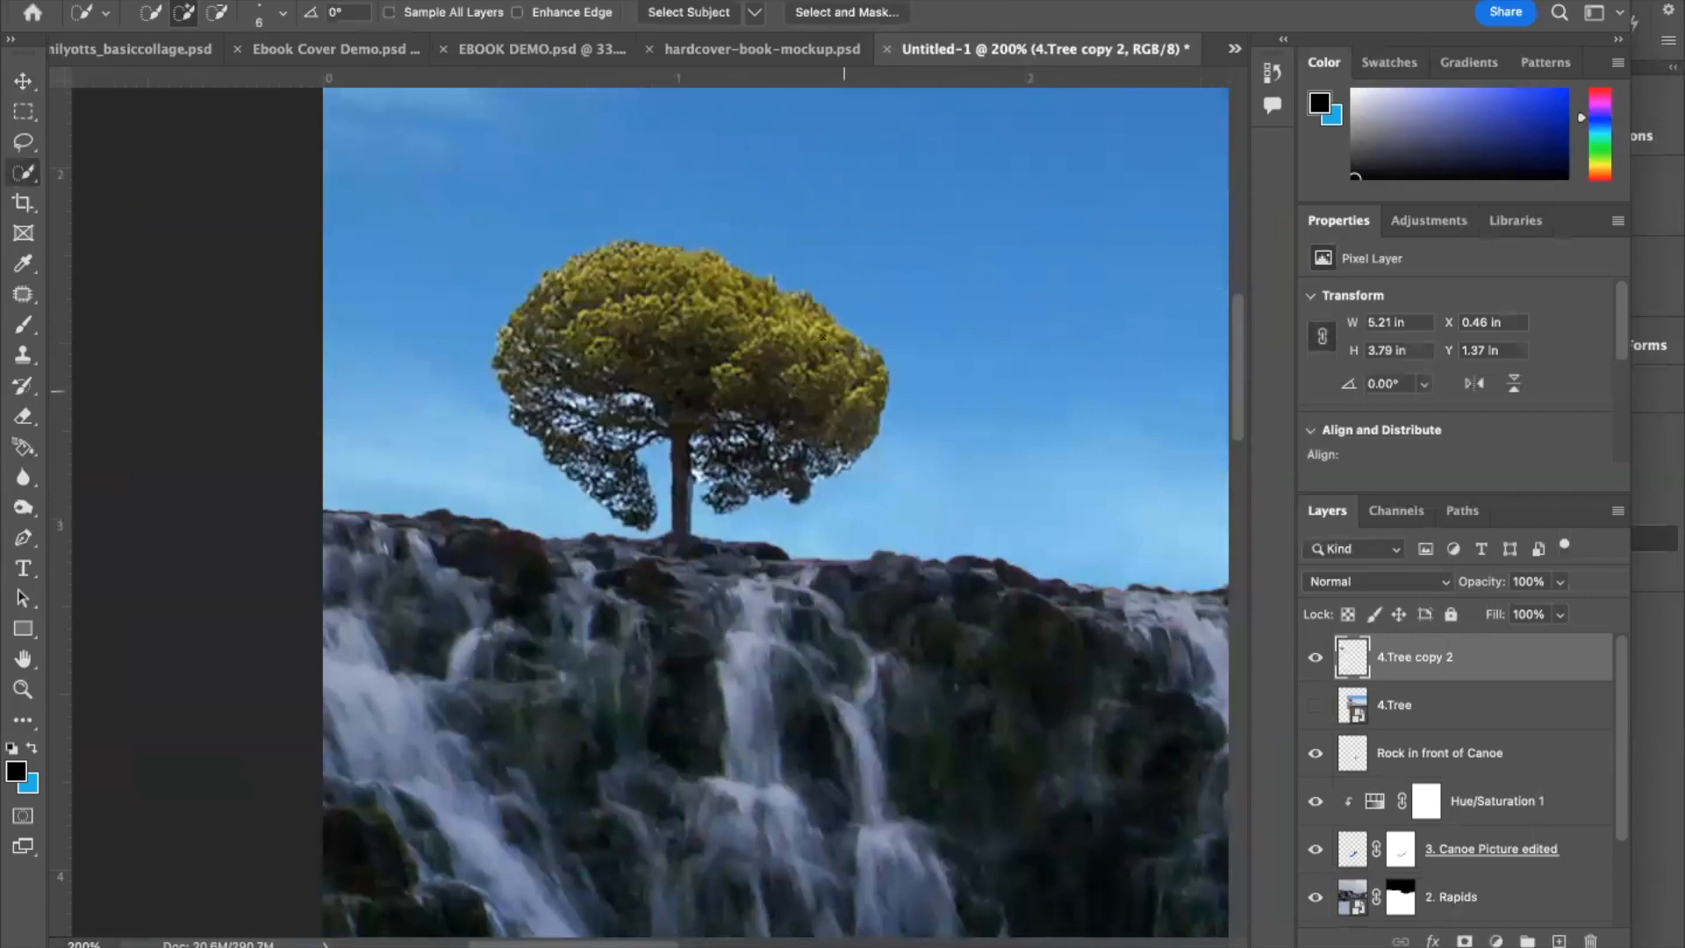
Step: Set the cut-out tree layer's opacity to 80% and add a layer mask to it
click(1558, 583)
drag(1558, 610, 1542, 612)
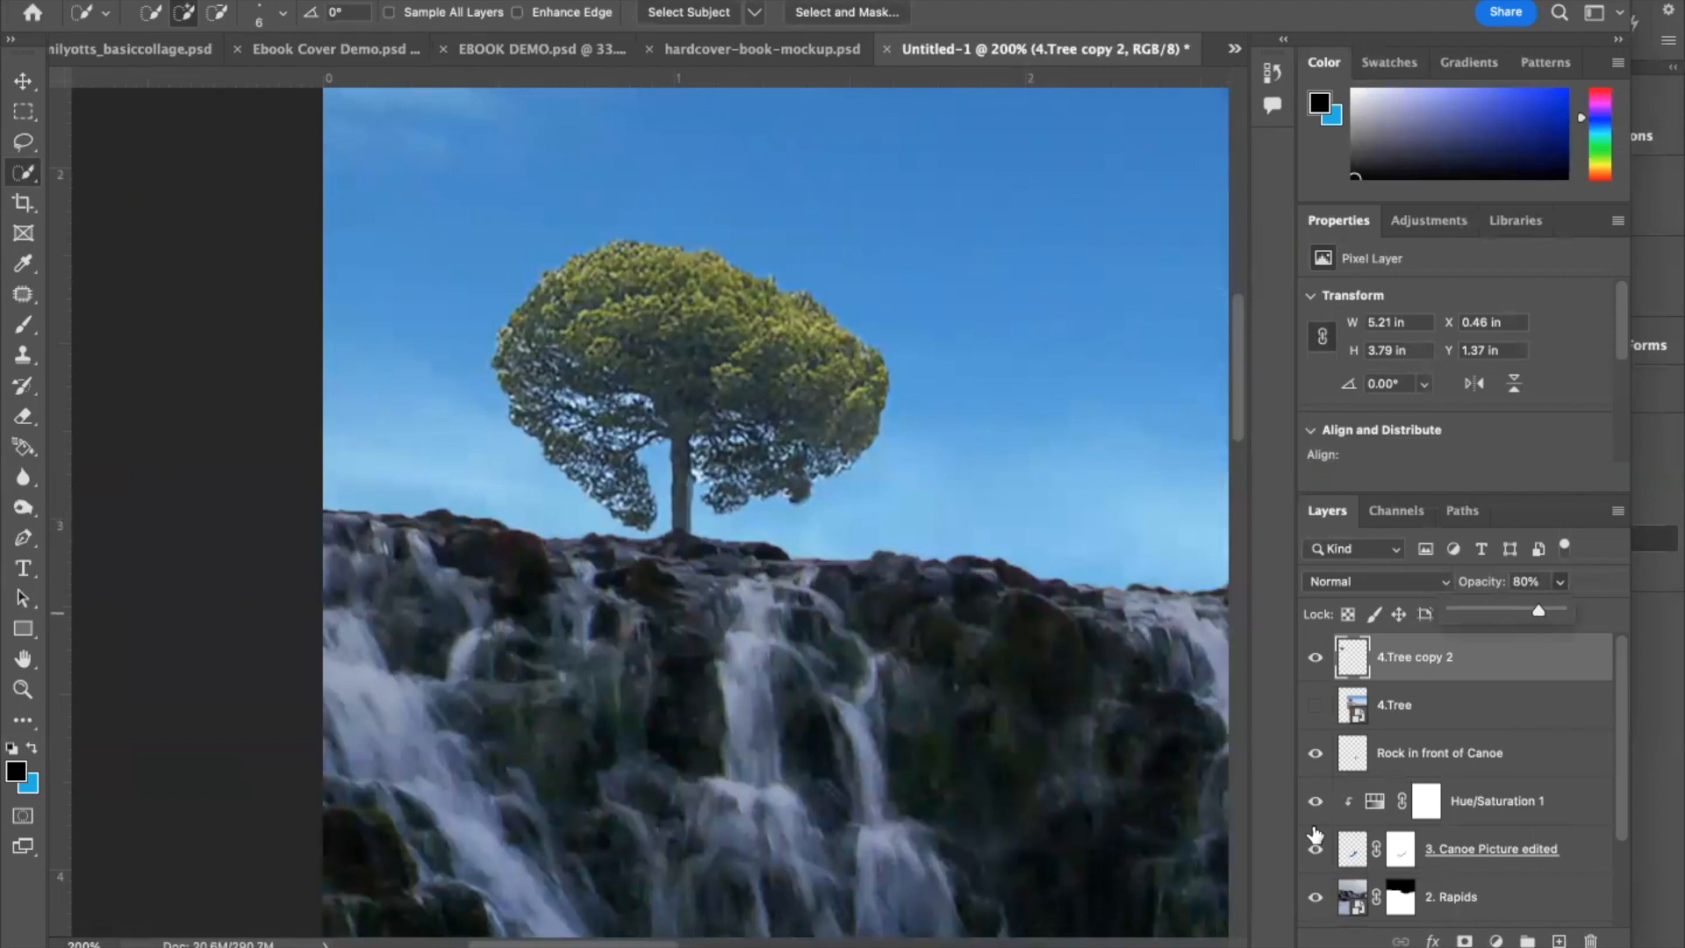
click(1463, 940)
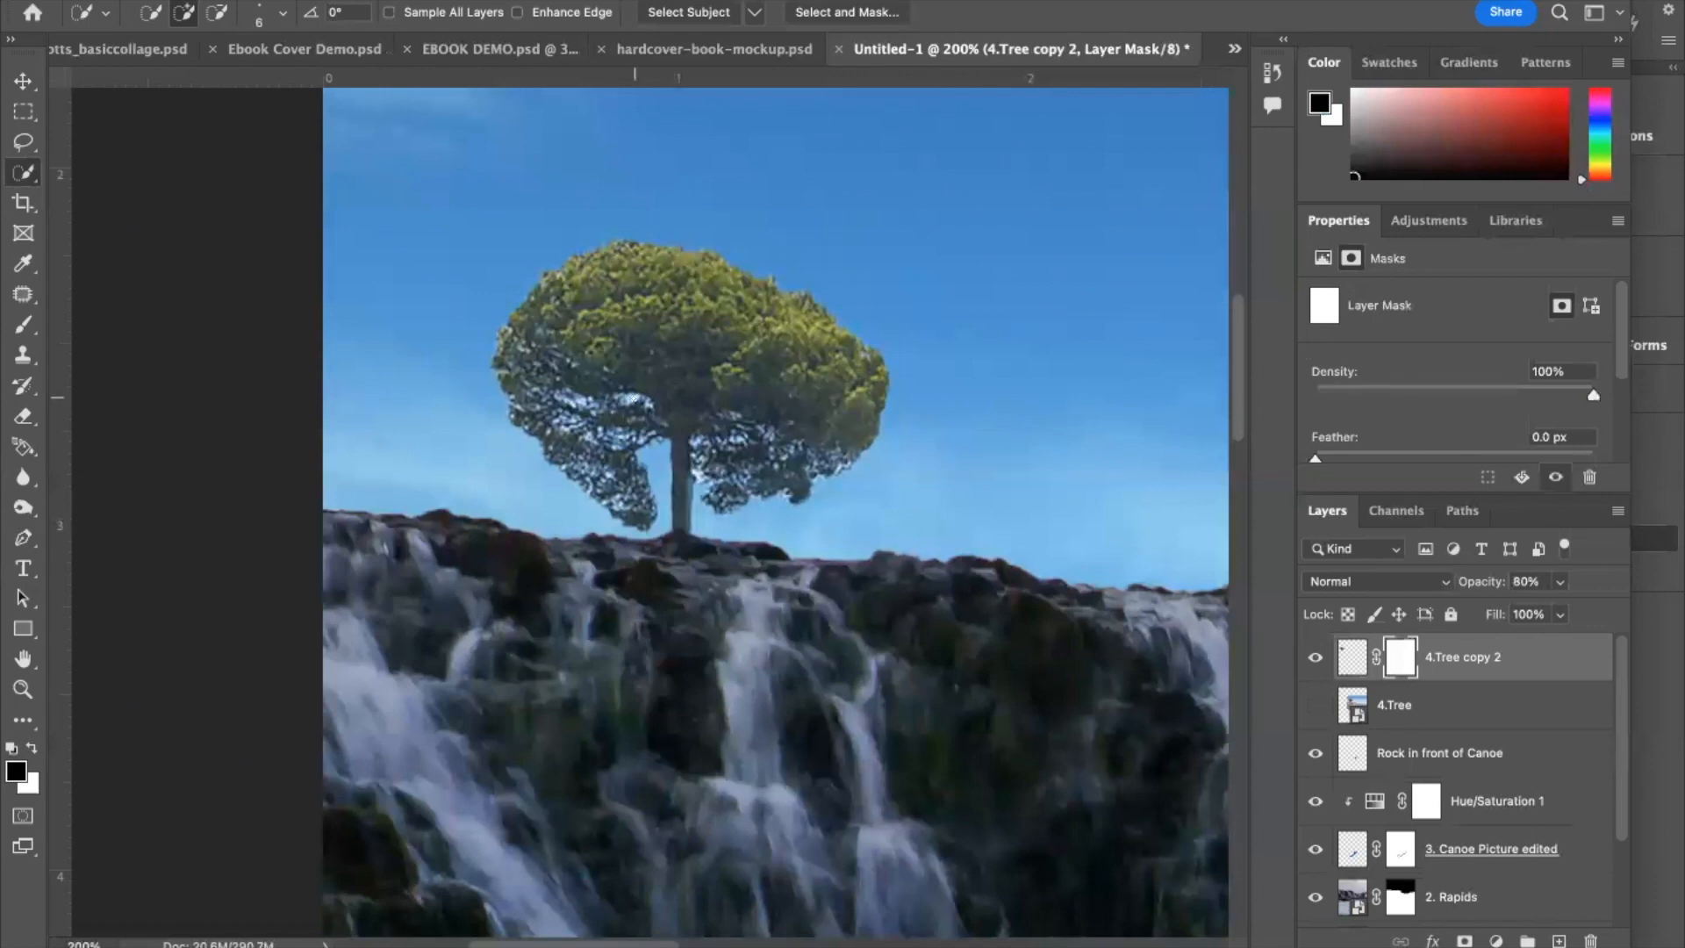
Step: Switch to the Brush for the tree layer's mask and reduce the brush size to 9
click(24, 325)
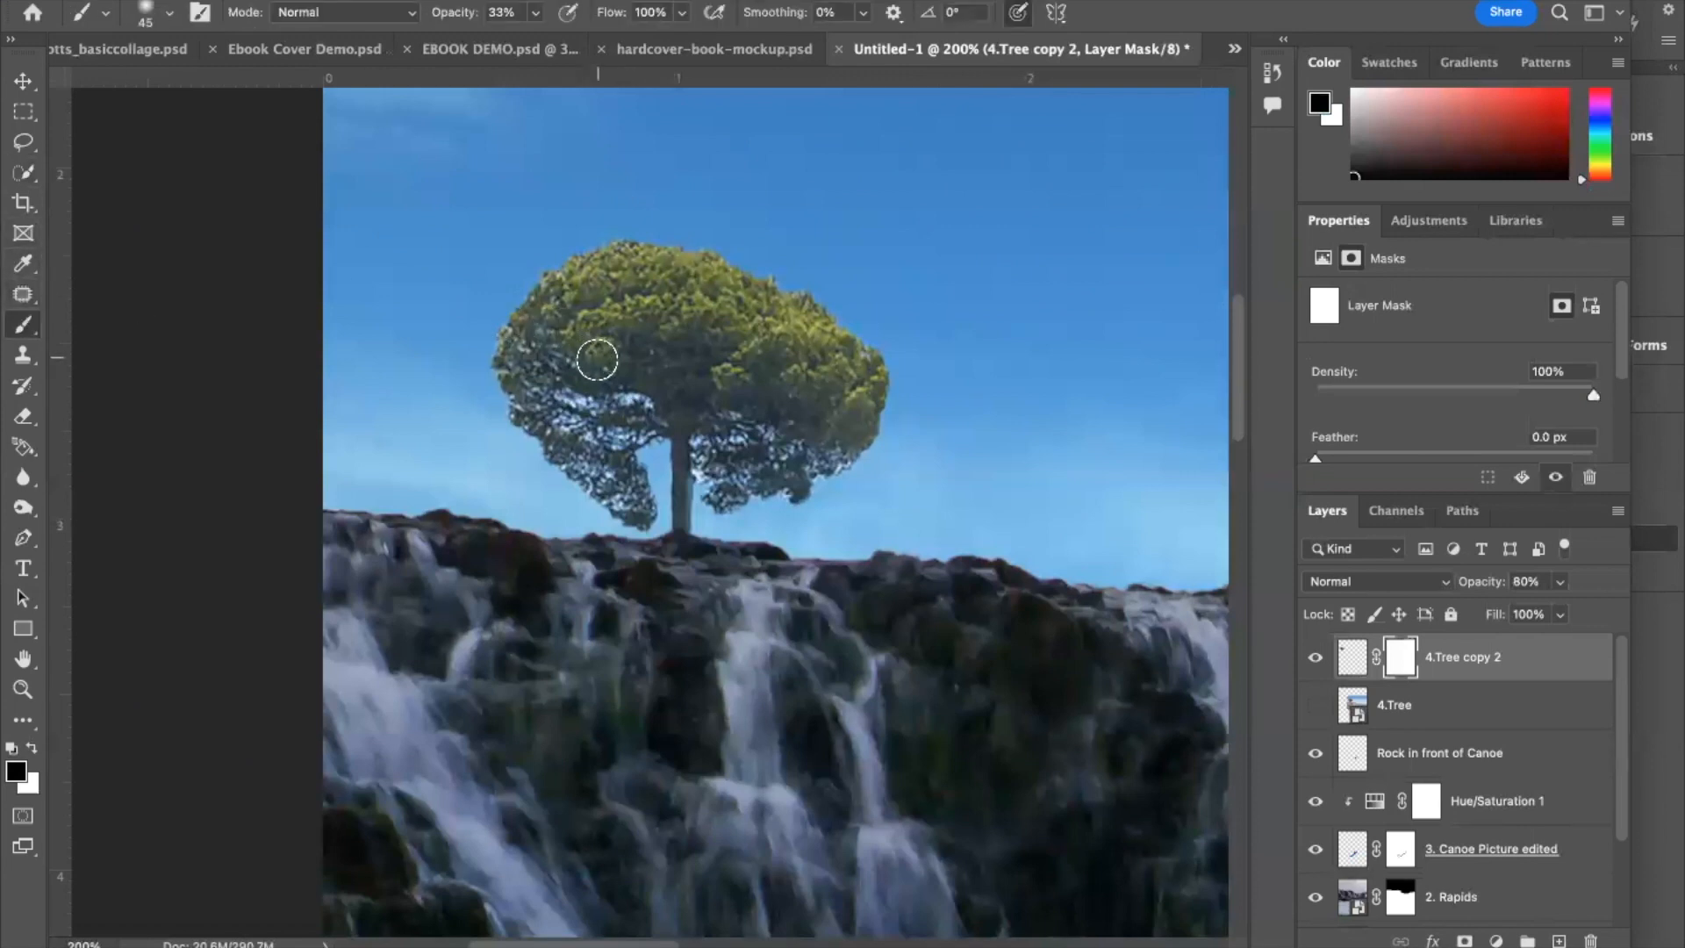
key(bracketleft)
key(bracketleft)
key(bracketleft)
key(bracketleft)
key(bracketleft)
key(bracketleft)
key(bracketleft)
key(bracketleft)
Step: Set the cut-out tree layer's opacity to 68%
scroll(580, 404, down, 3)
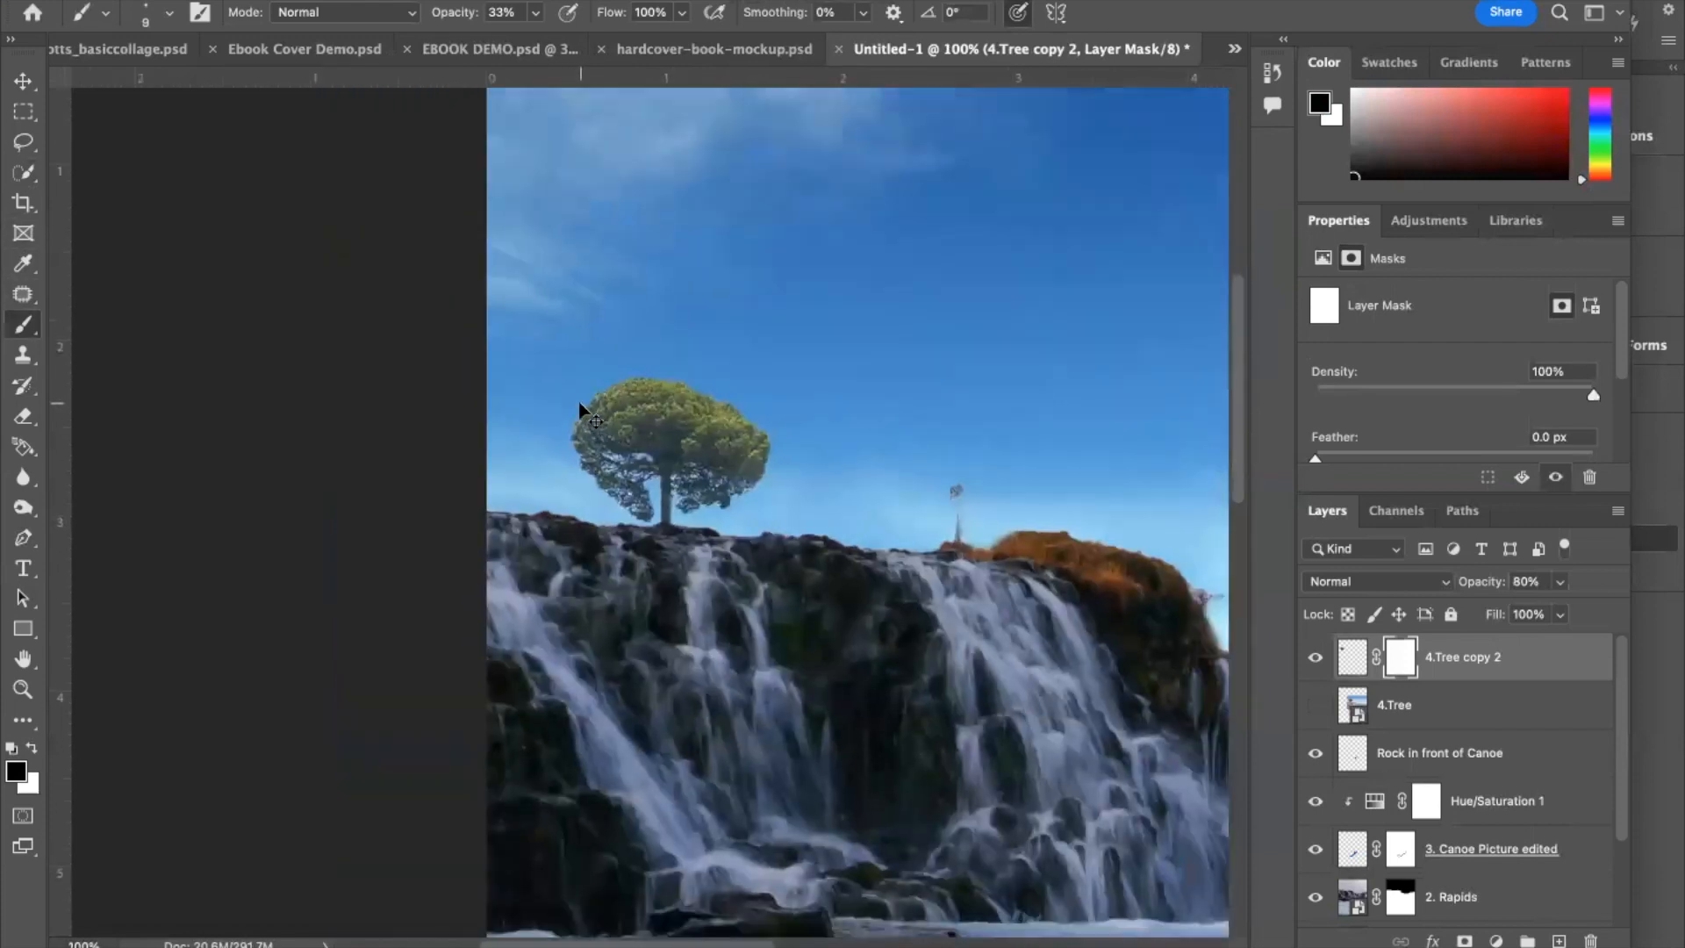
scroll(580, 404, down, 2)
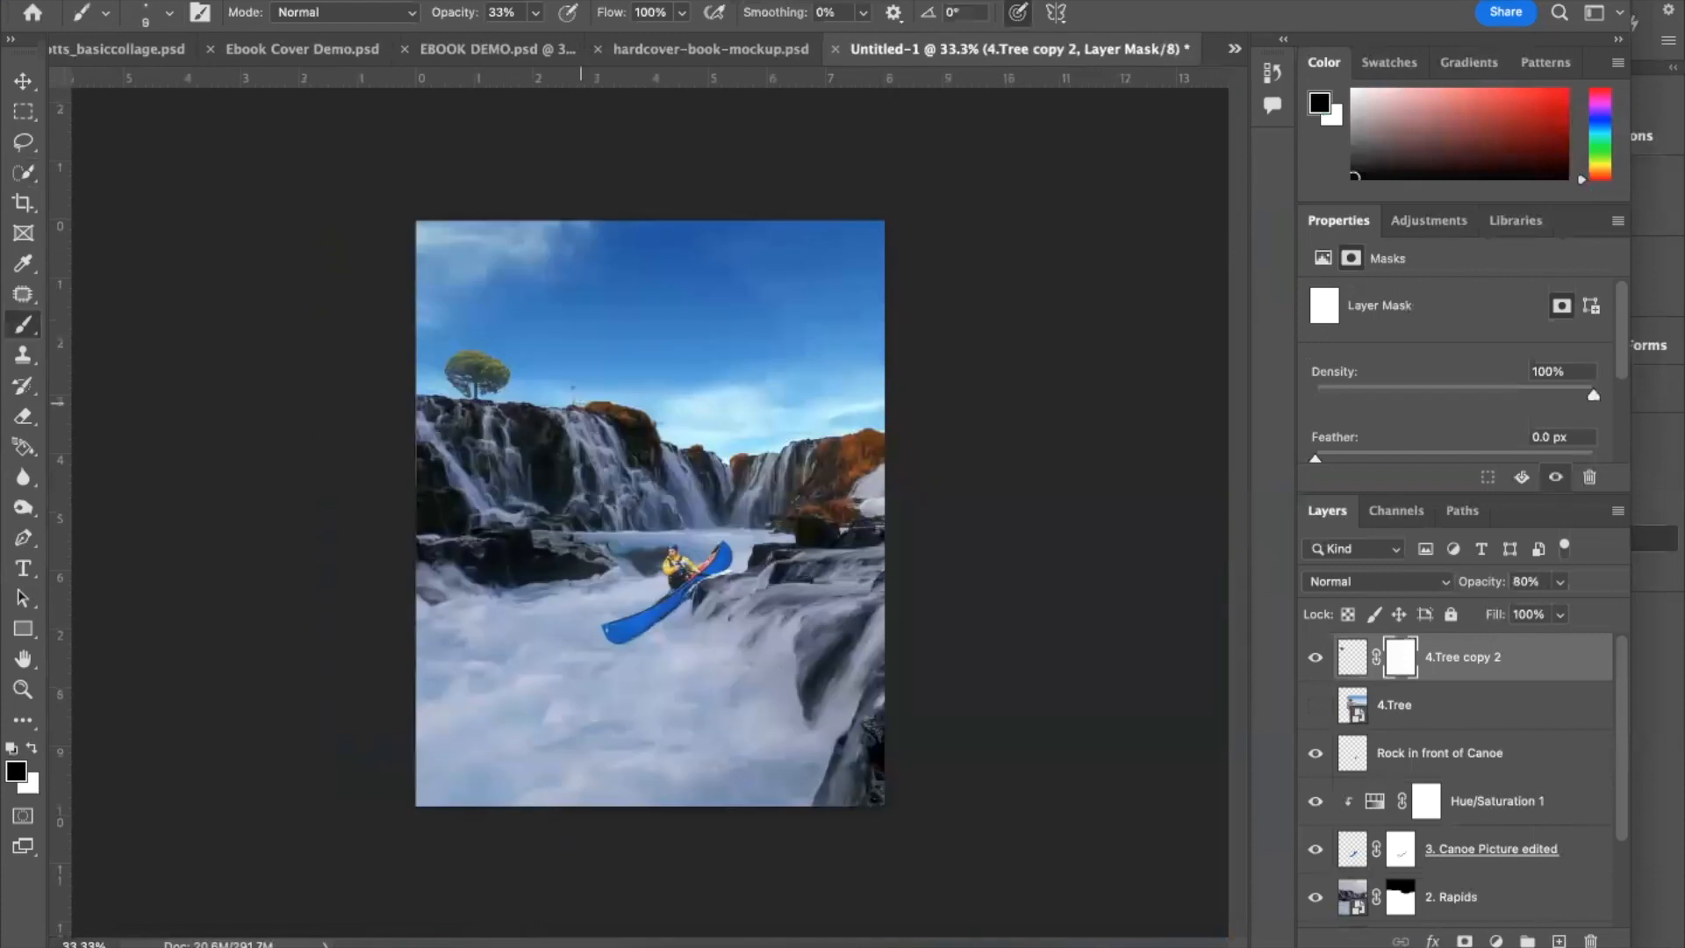
click(1559, 583)
drag(1559, 607, 1546, 610)
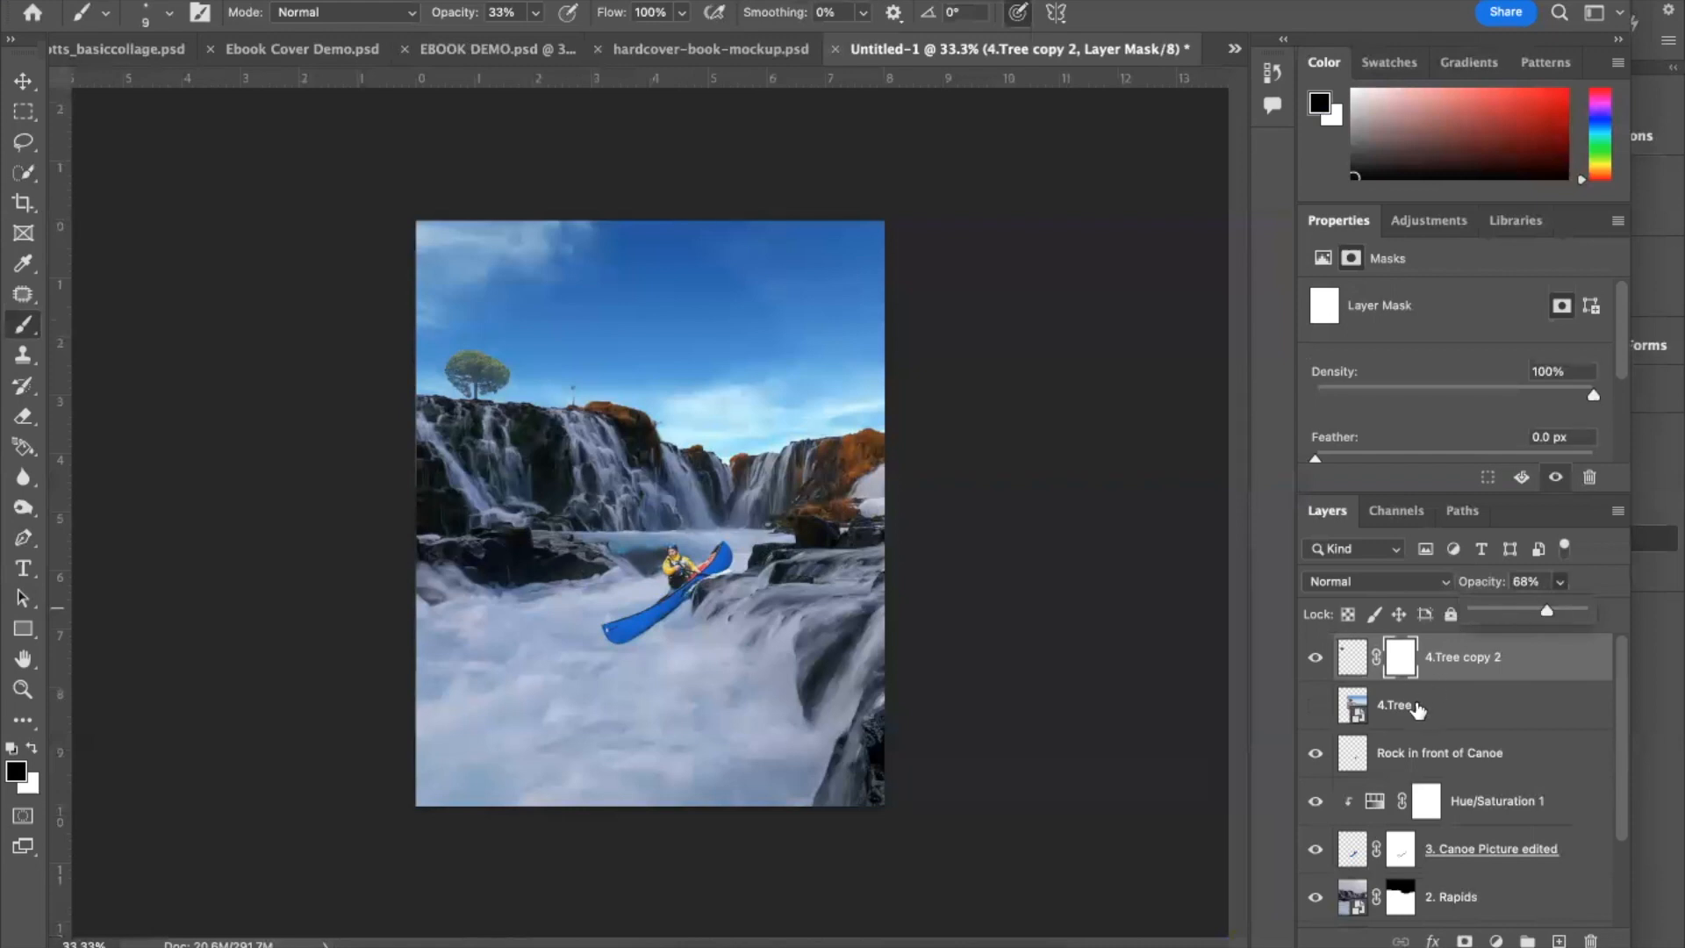
Step: Rename the 4.Tree copy 2 layer as 4.Tree Edited
double_click(1496, 658)
key(BackSpace)
key(BackSpace)
key(BackSpace)
key(BackSpace)
key(BackSpace)
key(BackSpace)
key(BackSpace)
text(Edited)
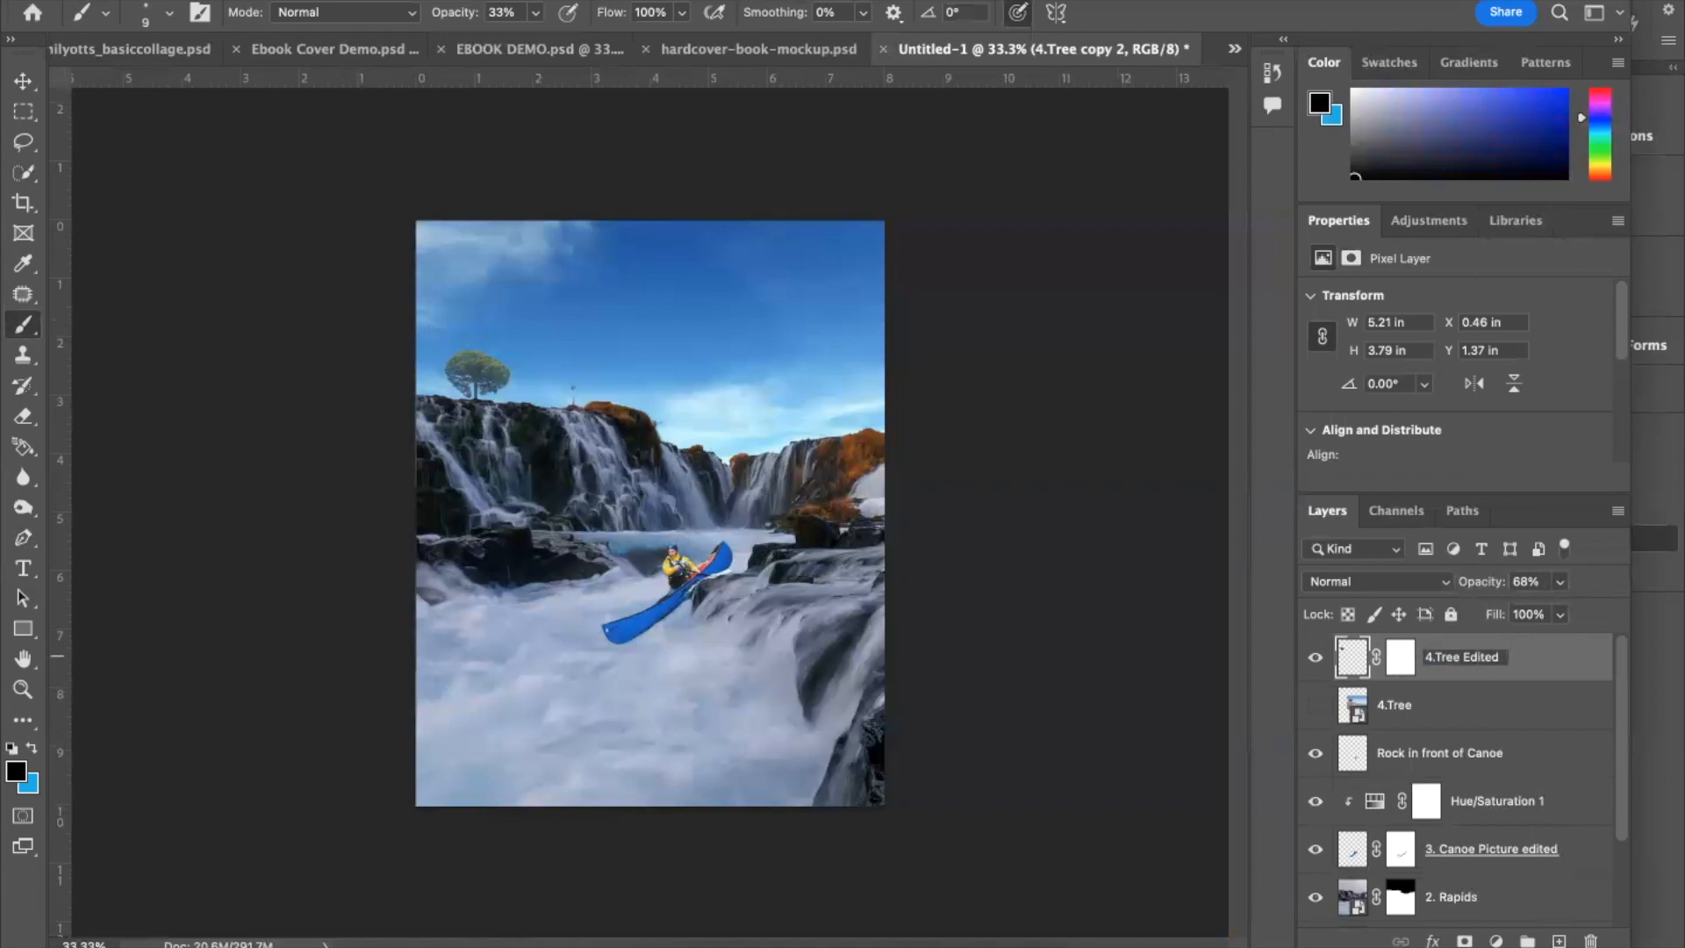
key(Return)
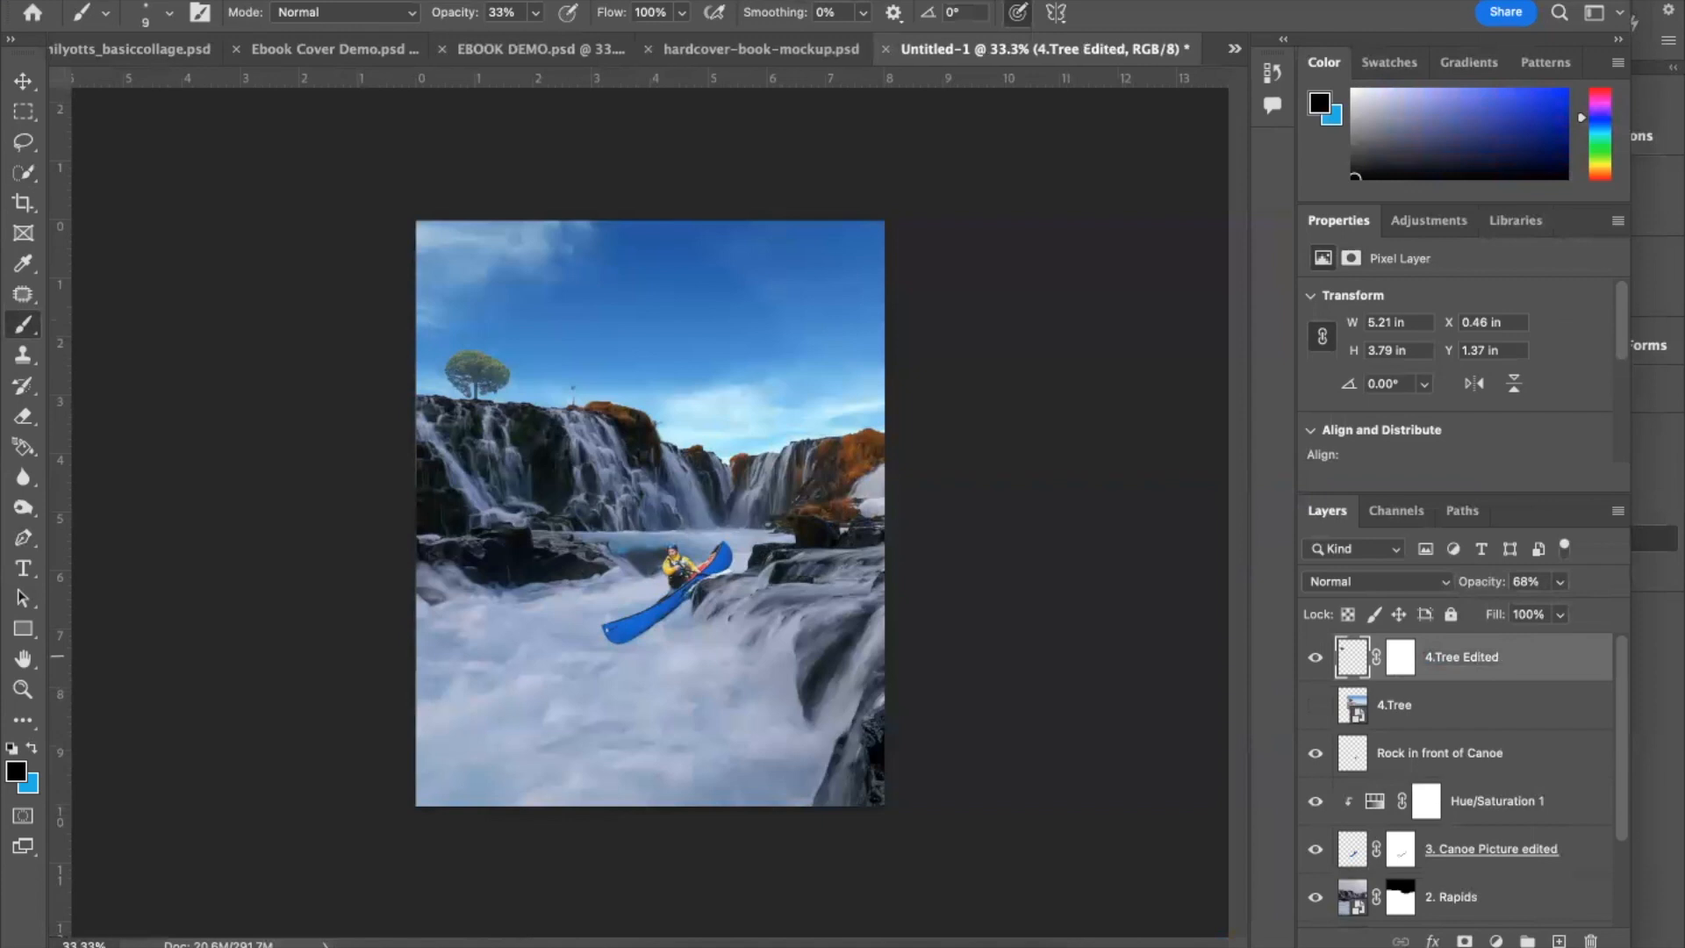
Step: Delete the hidden original 4.Tree layer
click(1344, 709)
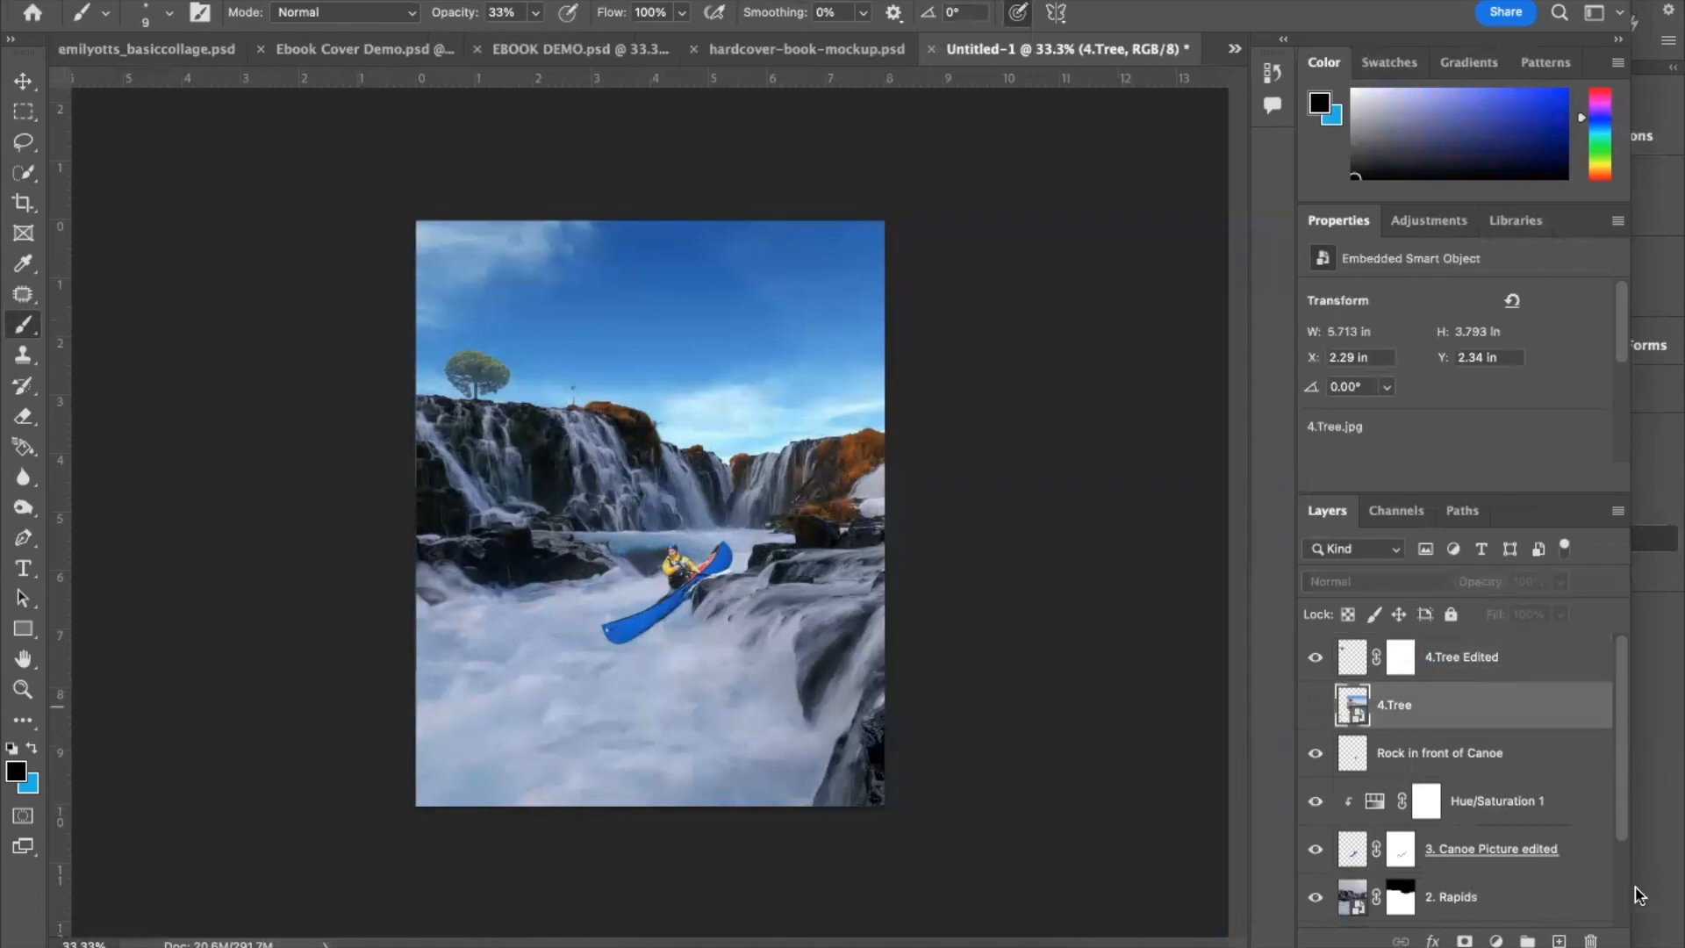
click(1590, 941)
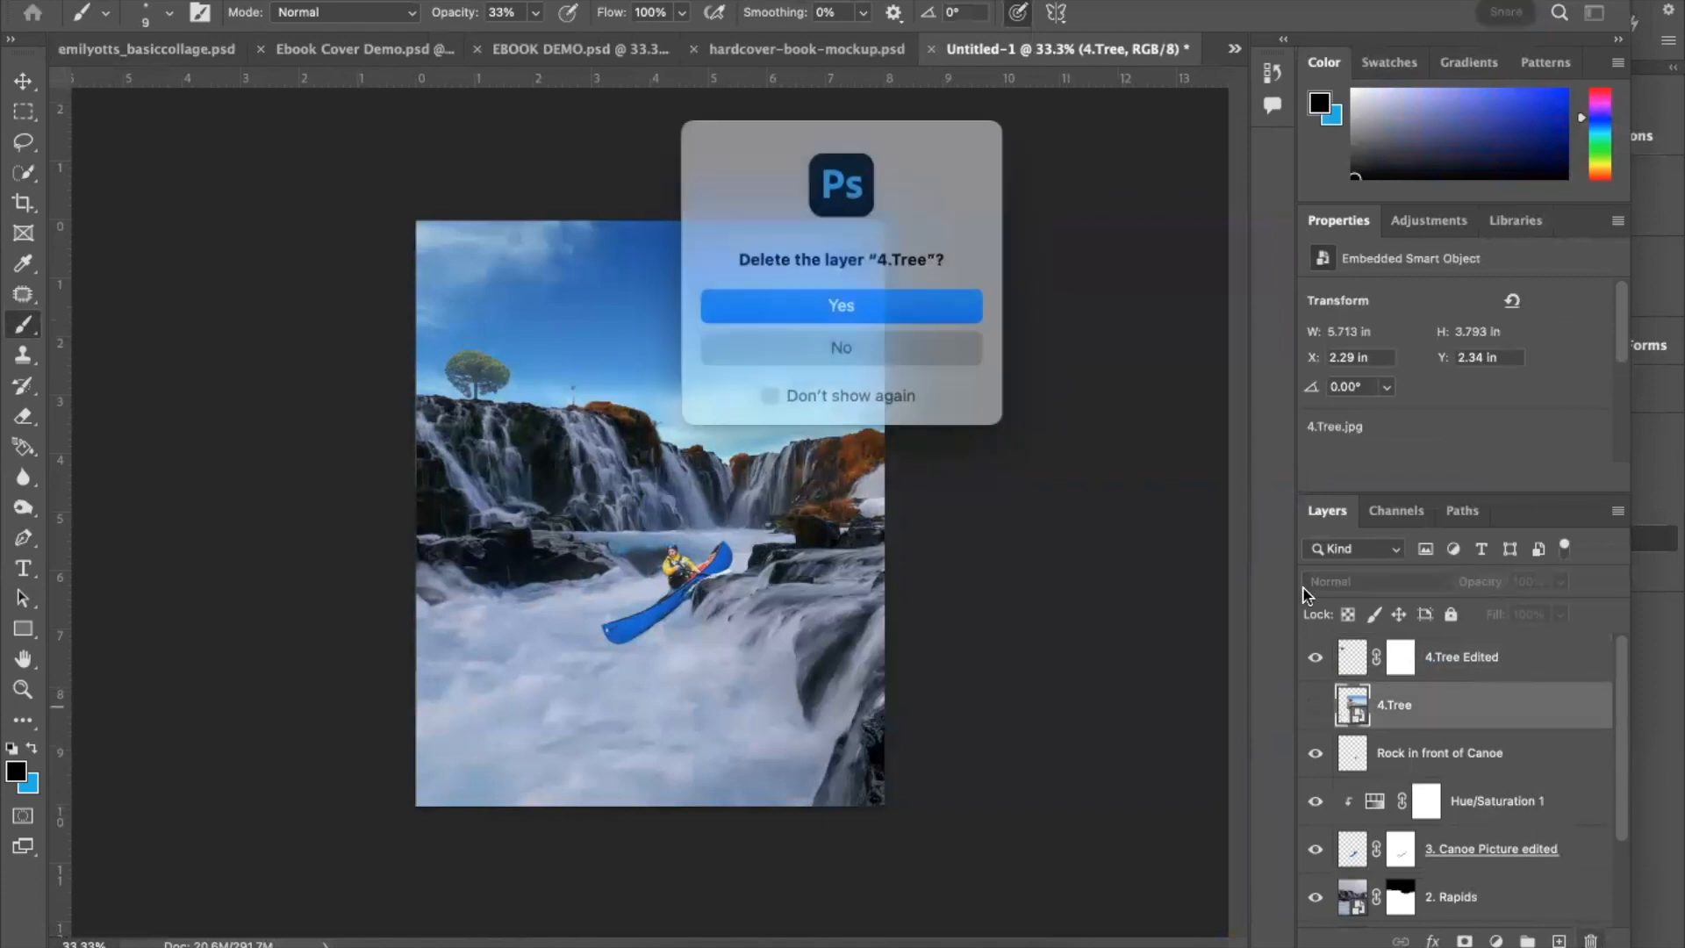
click(819, 304)
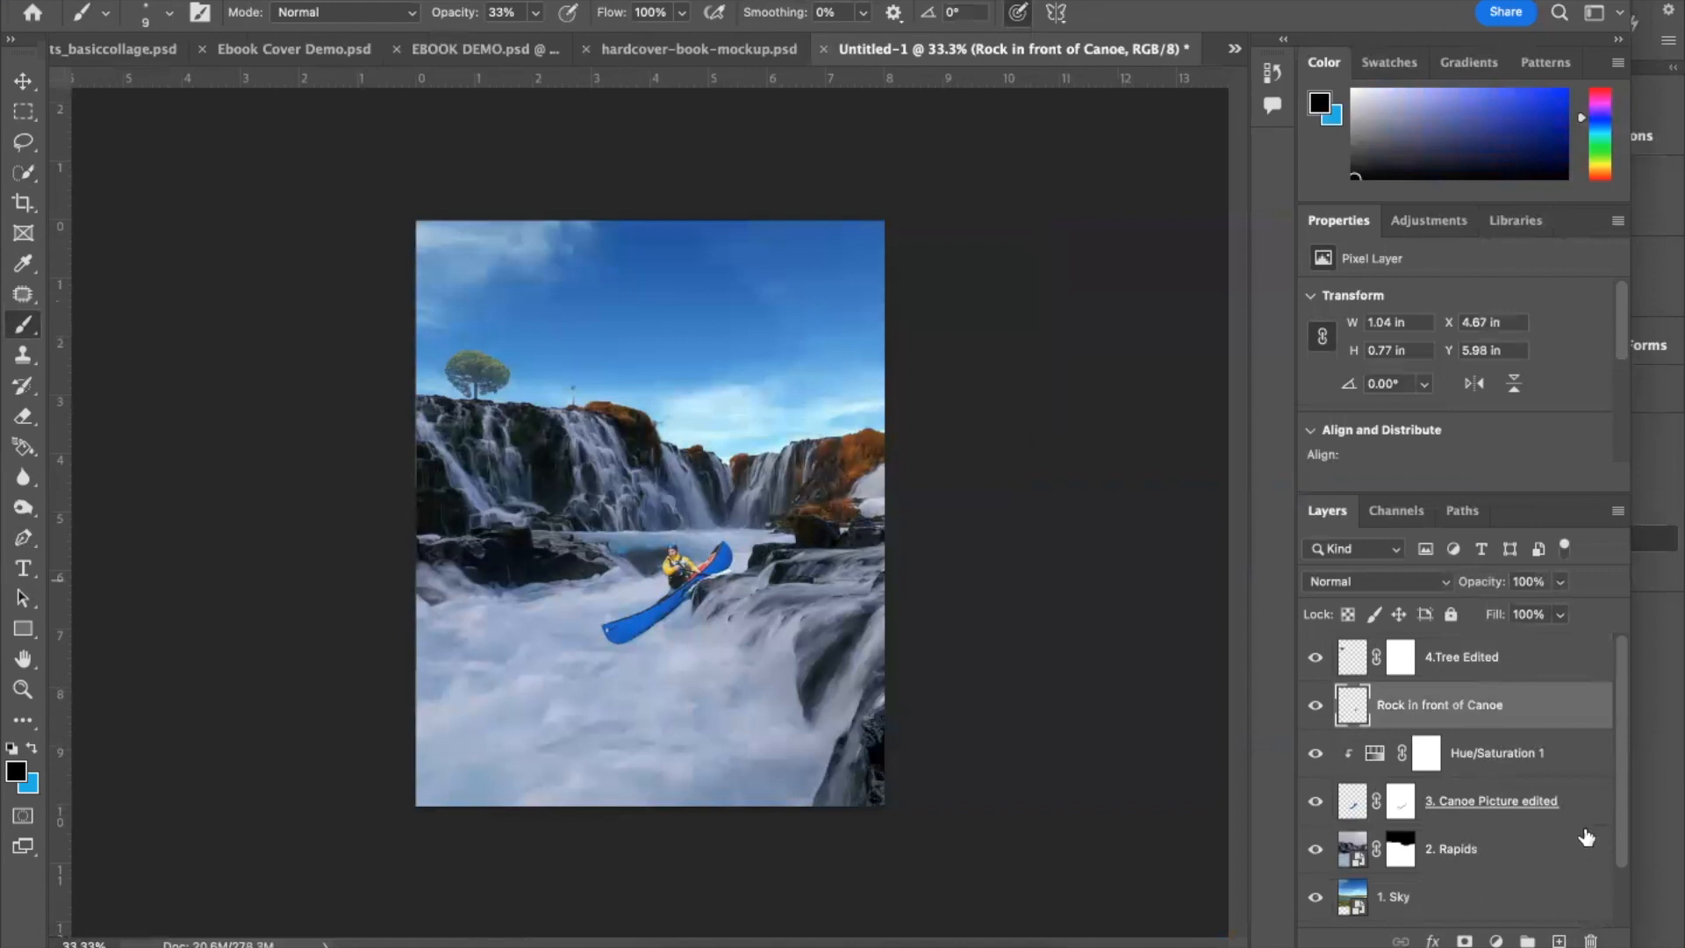
Step: Hide all collage layers above the Background, then review the 1. Sky, 2. Rapids and 3. Canoe Picture edited layers by showing them one by one
scroll(1568, 841, down, 2)
scroll(1568, 840, up, 2)
drag(1316, 676, 1314, 844)
scroll(1314, 847, down, 2)
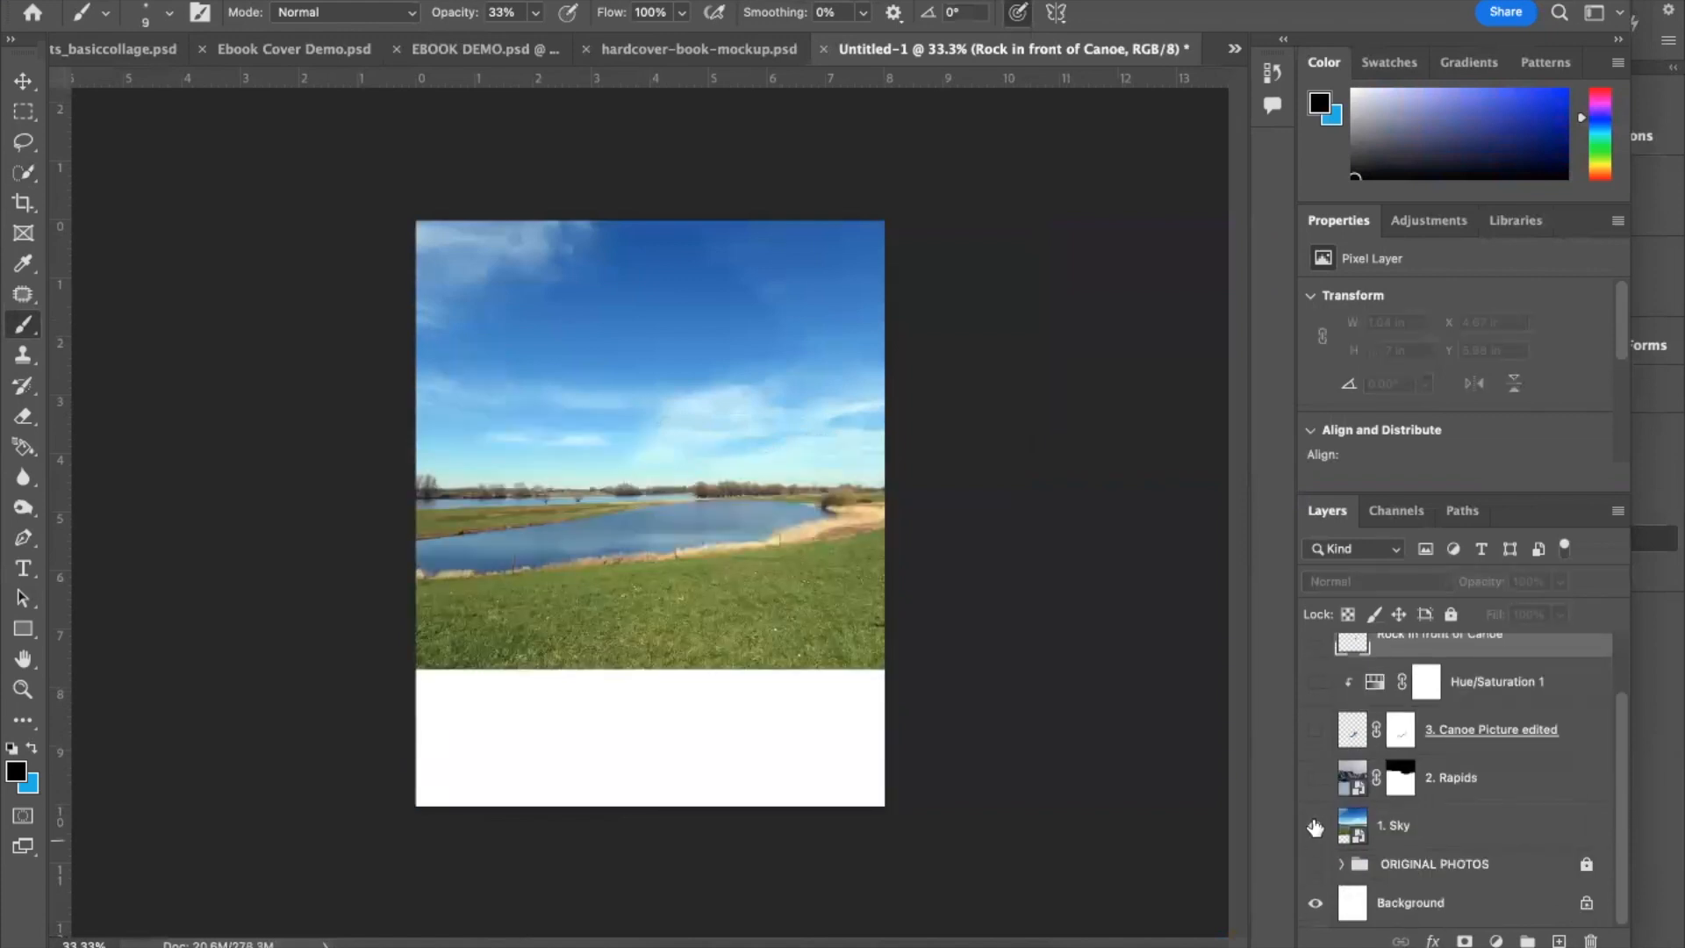
click(1315, 824)
click(1315, 826)
click(1316, 778)
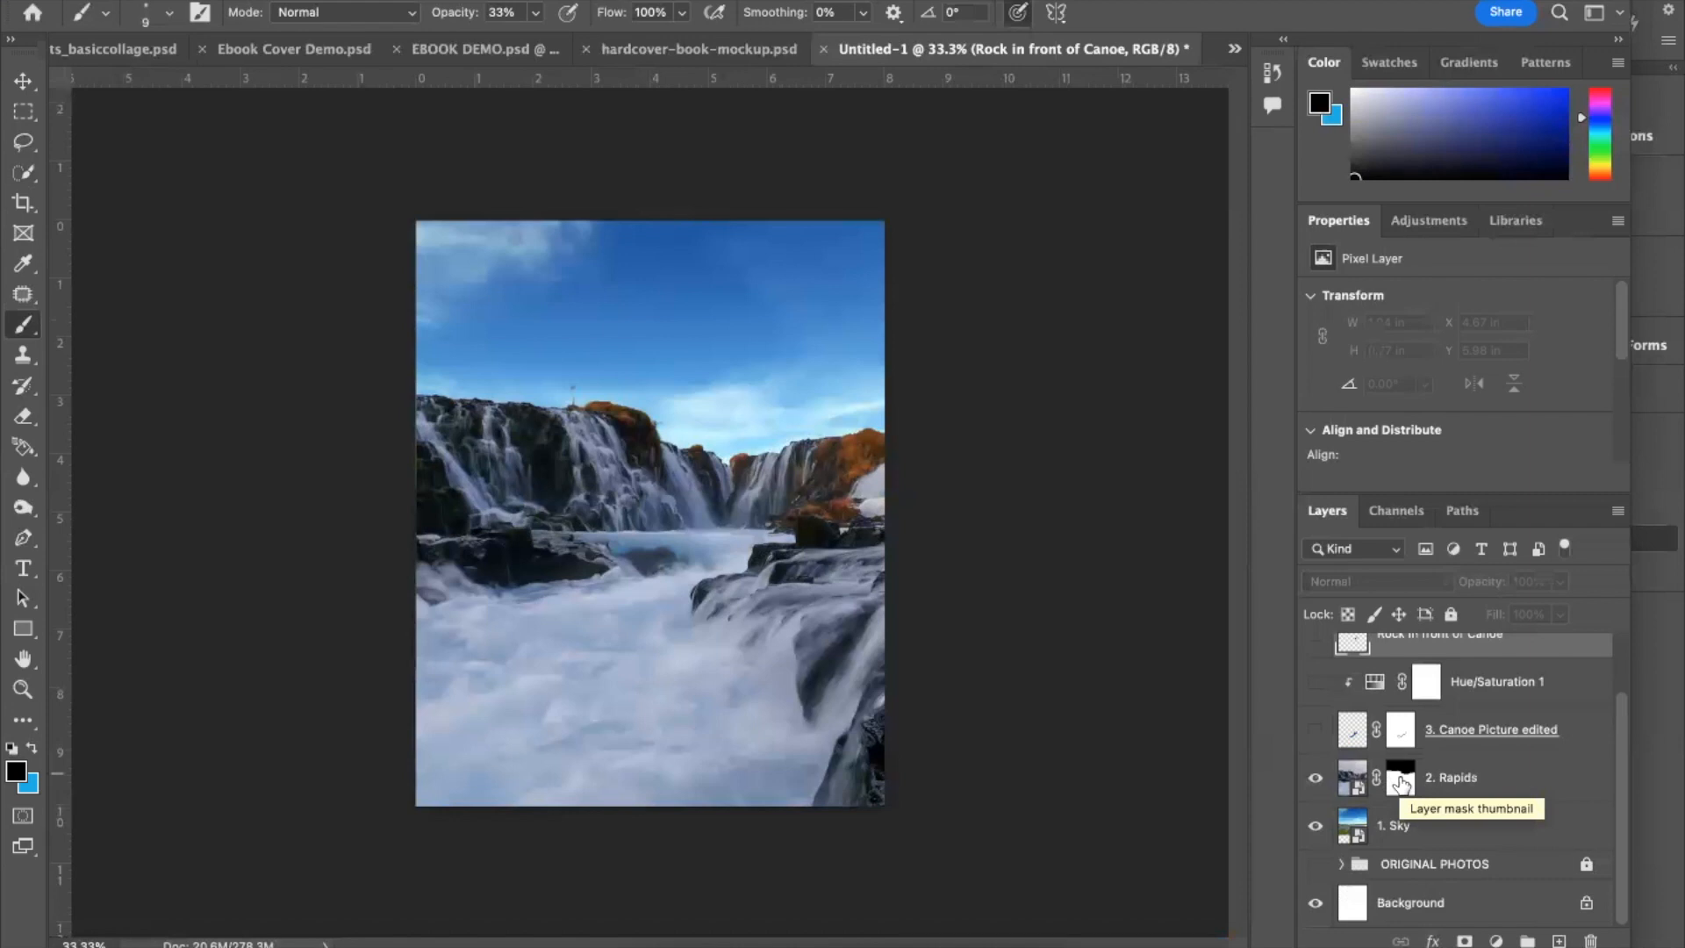
click(1315, 730)
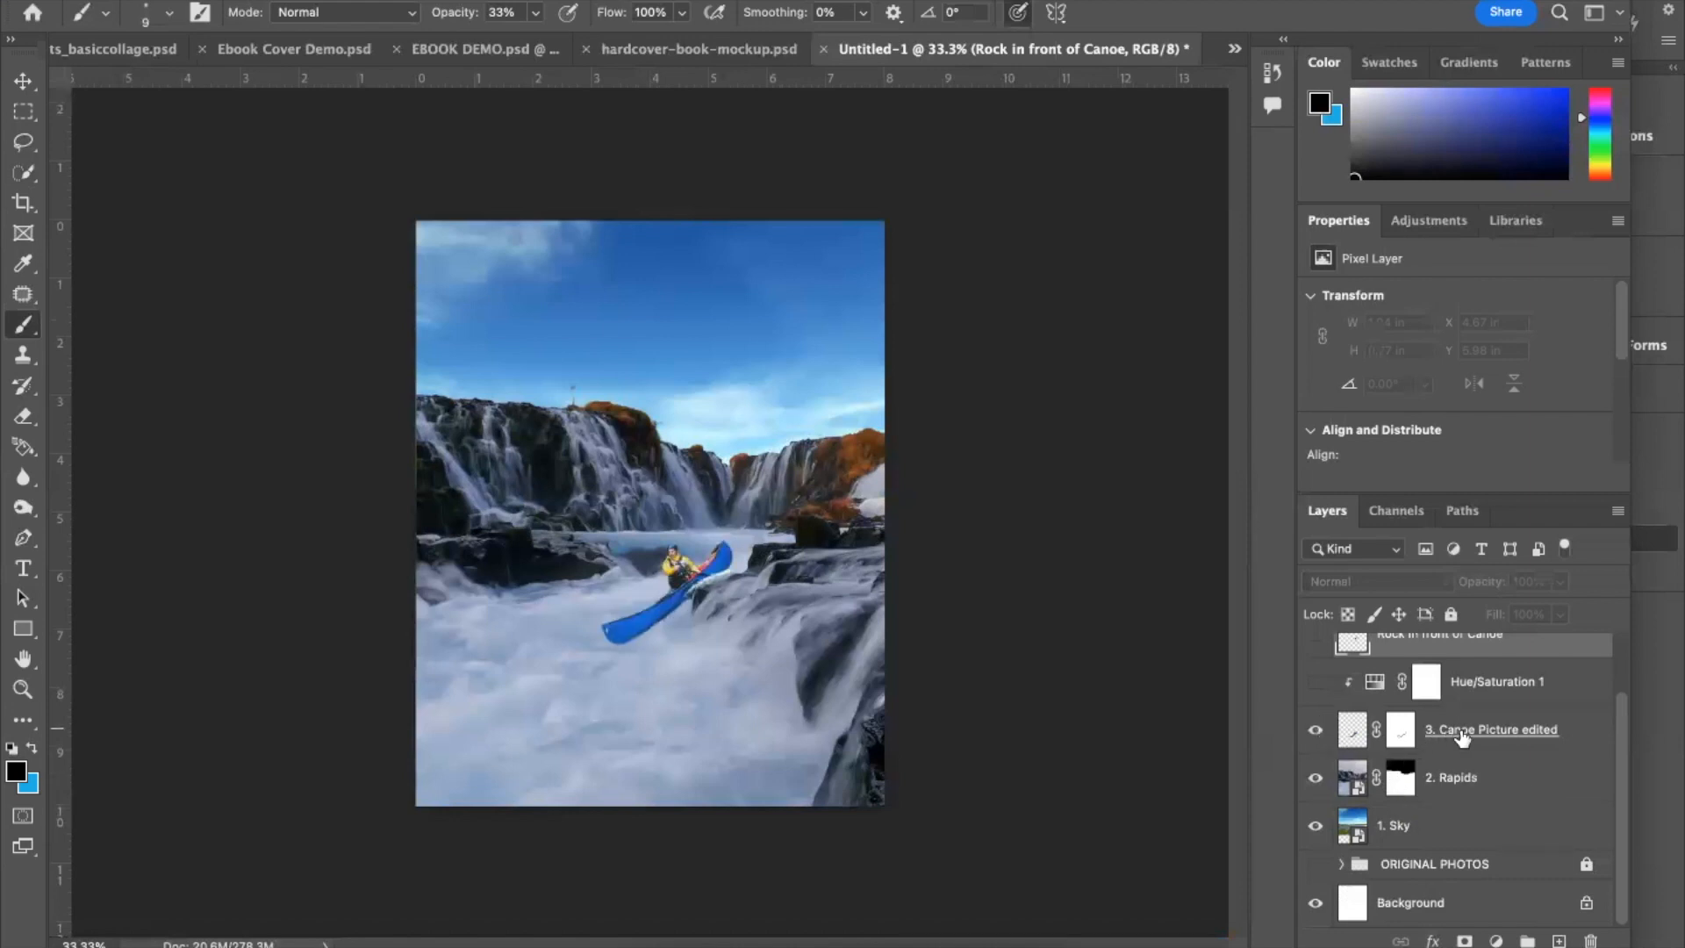
Step: Compare the collage with and without the Hue/Saturation 1 and Rock in front of Canoe layers, then show the 4.Tree Edited layer again
click(1315, 683)
click(1316, 683)
click(1315, 683)
scroll(1314, 692, up, 2)
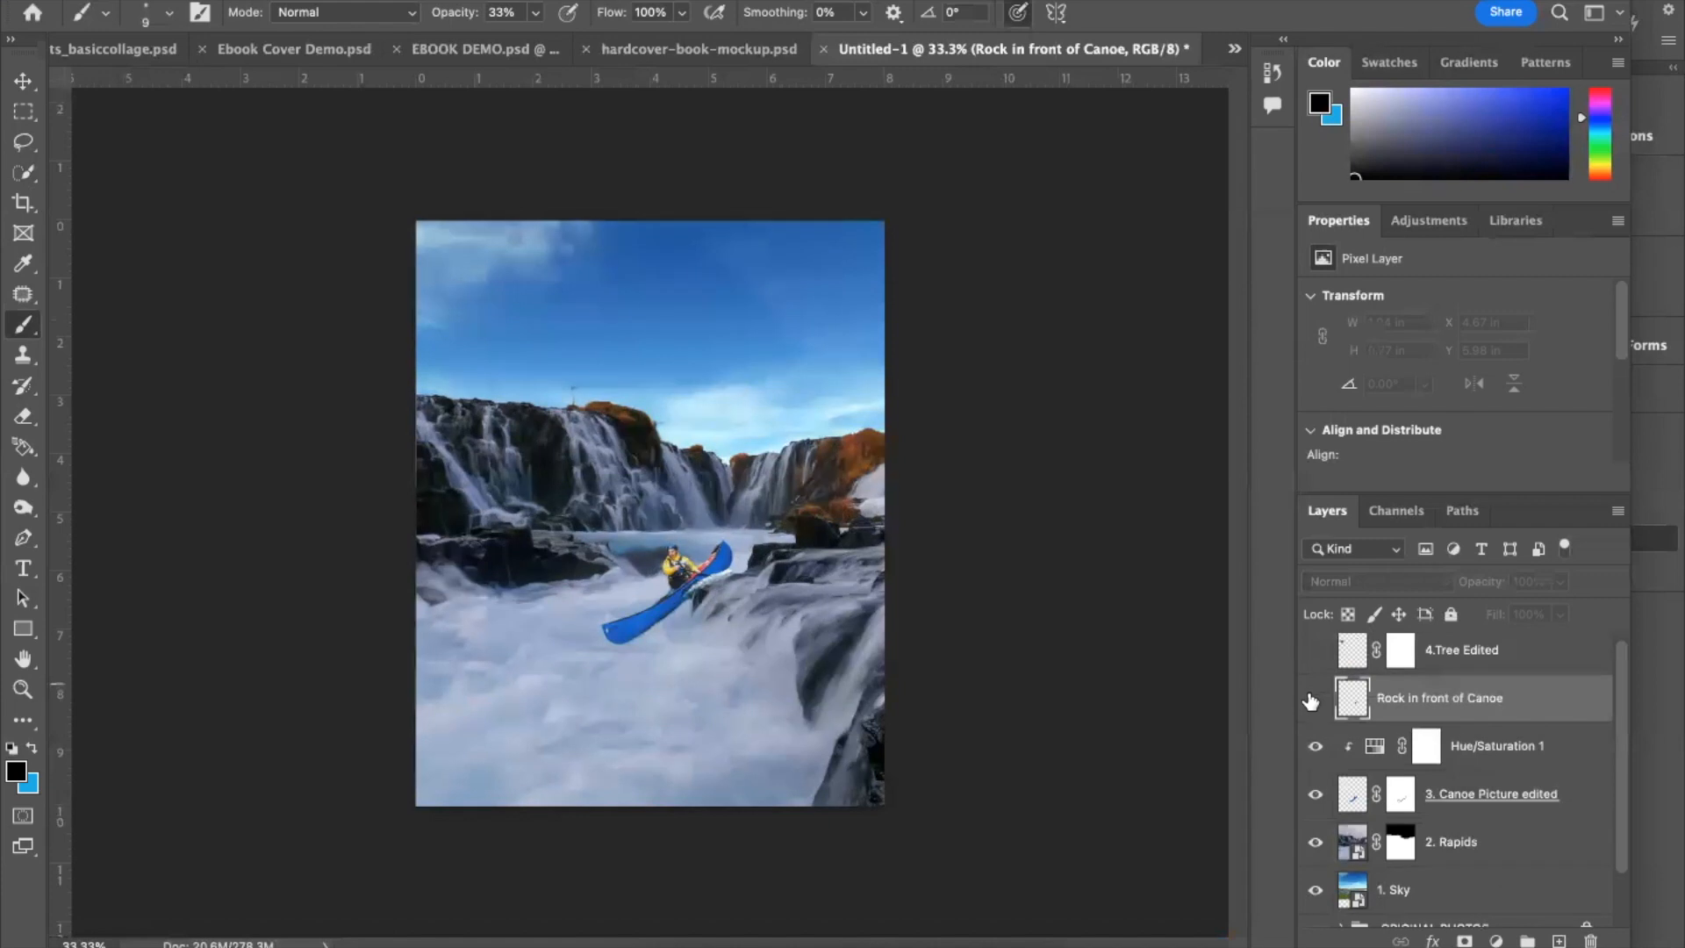
click(1313, 699)
click(1313, 700)
click(1314, 699)
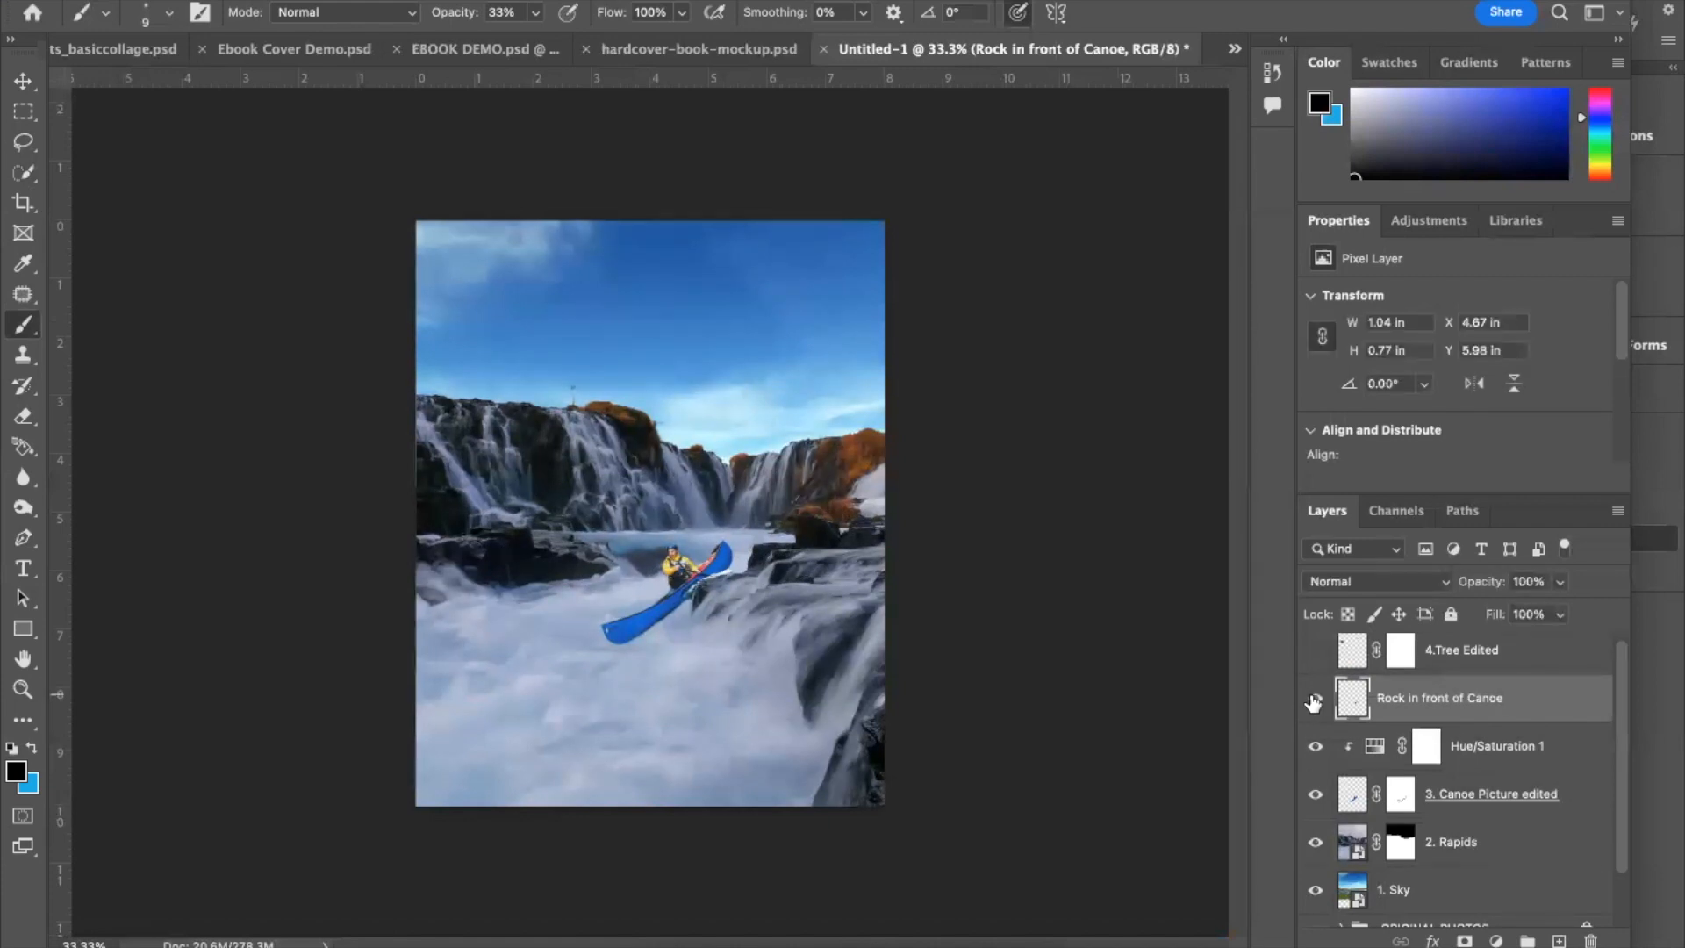
click(1315, 651)
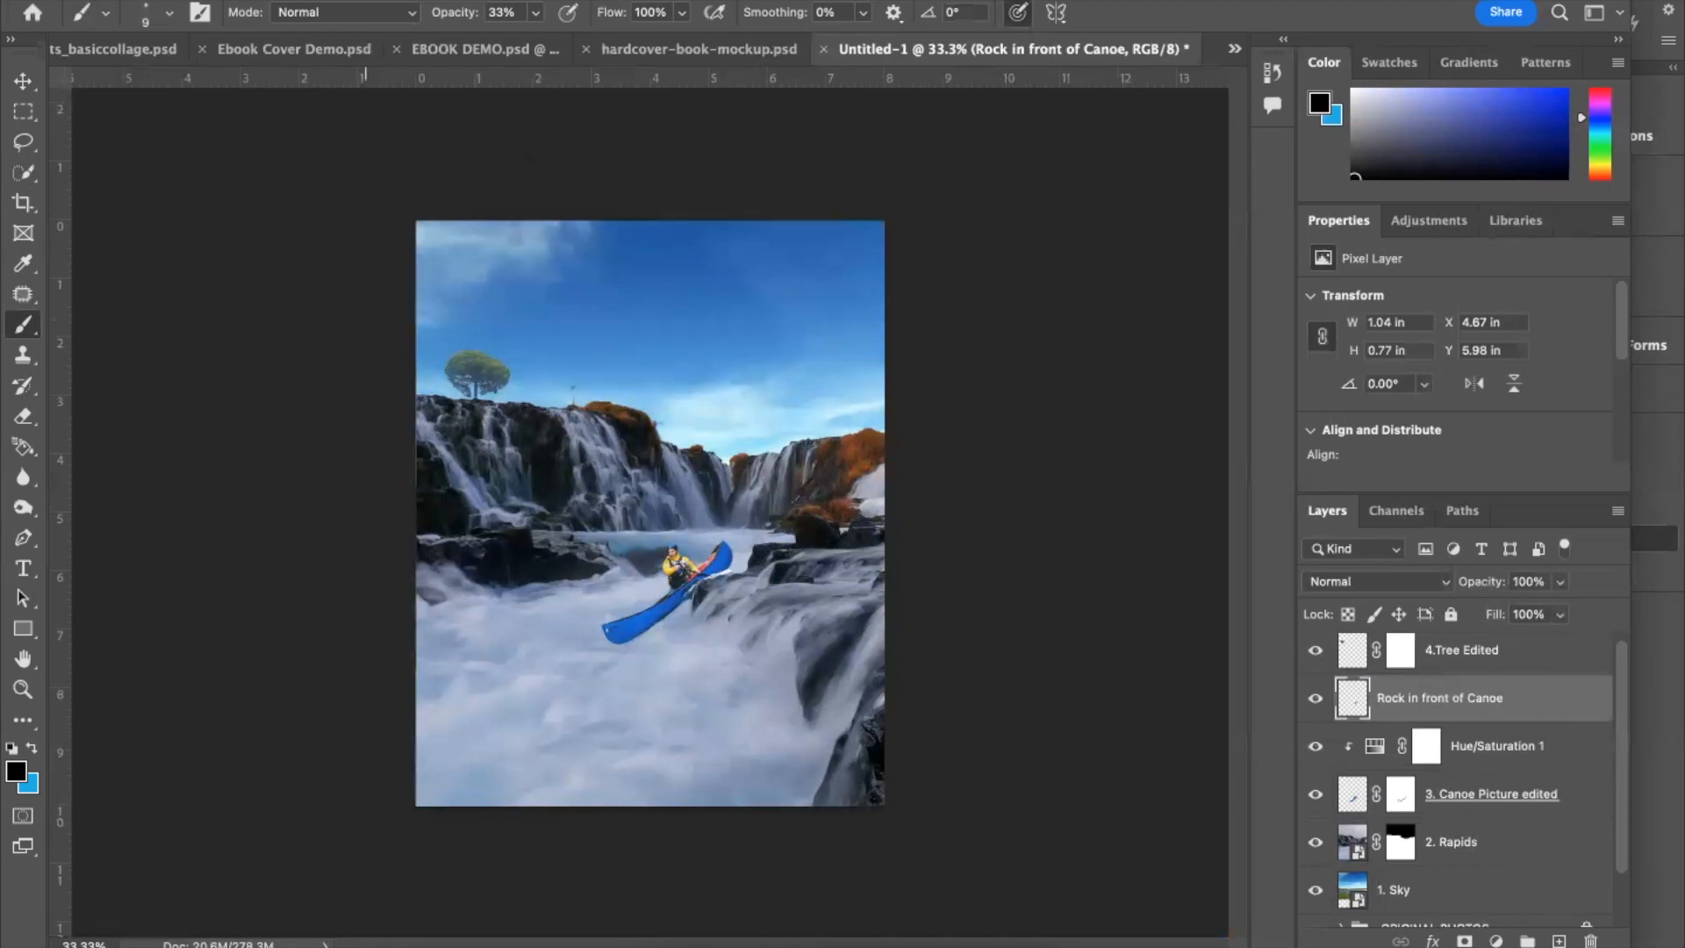
Step: Start saving the collage under a new name on the computer instead of Creative Cloud
click(176, 2)
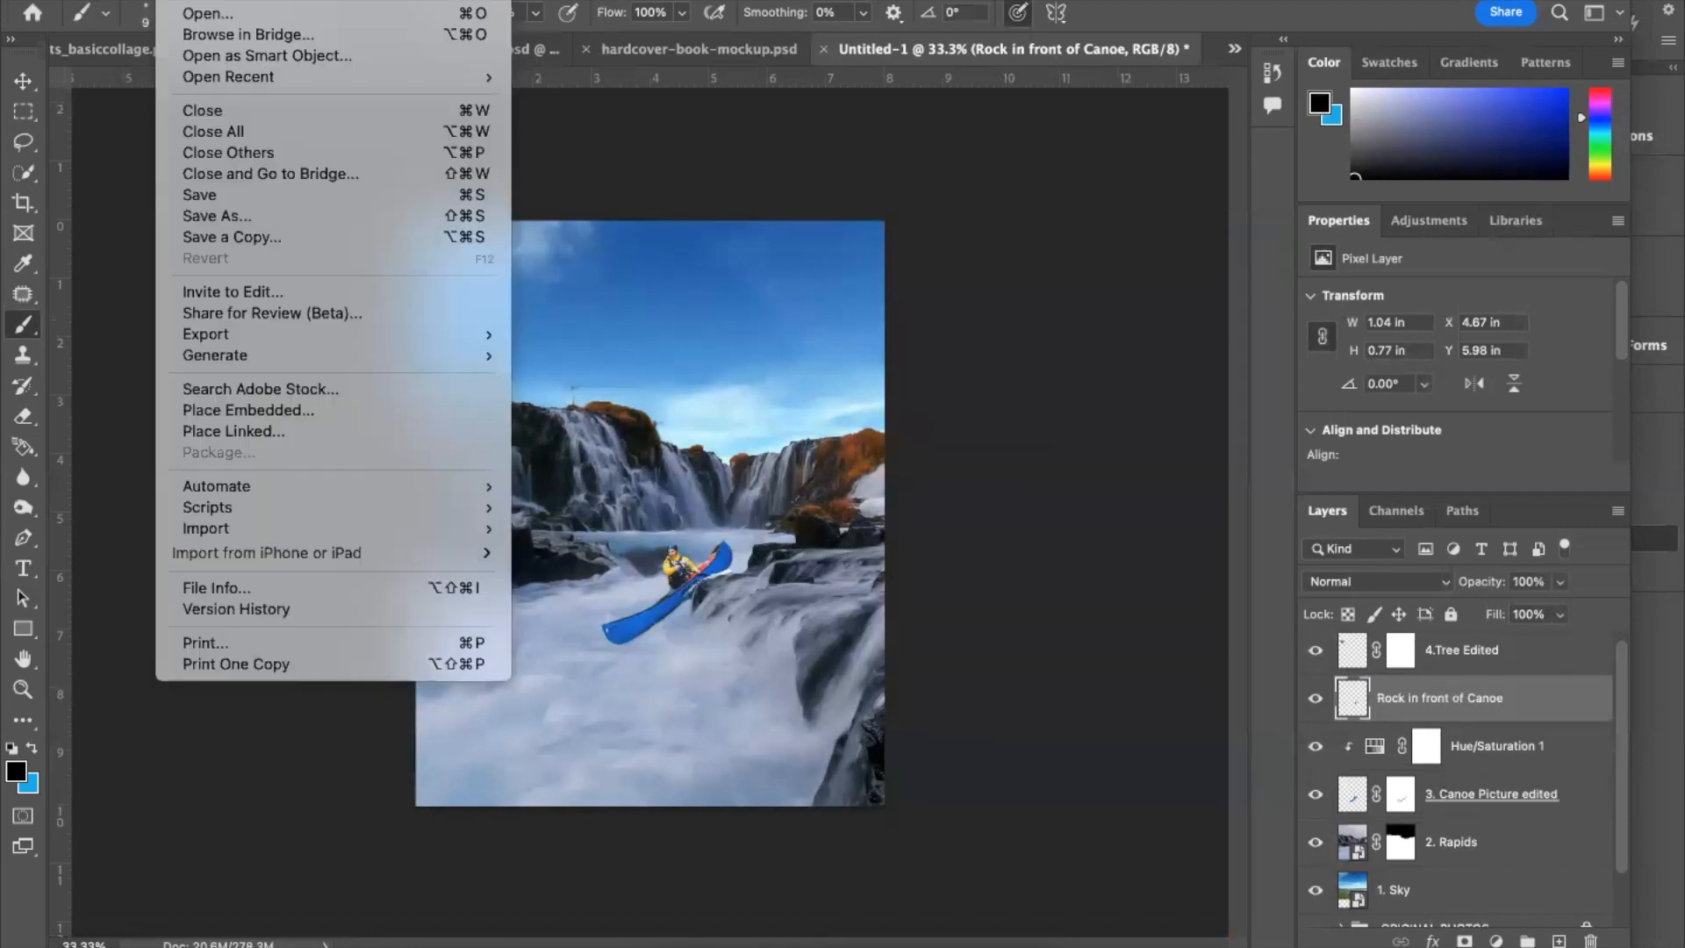
click(213, 215)
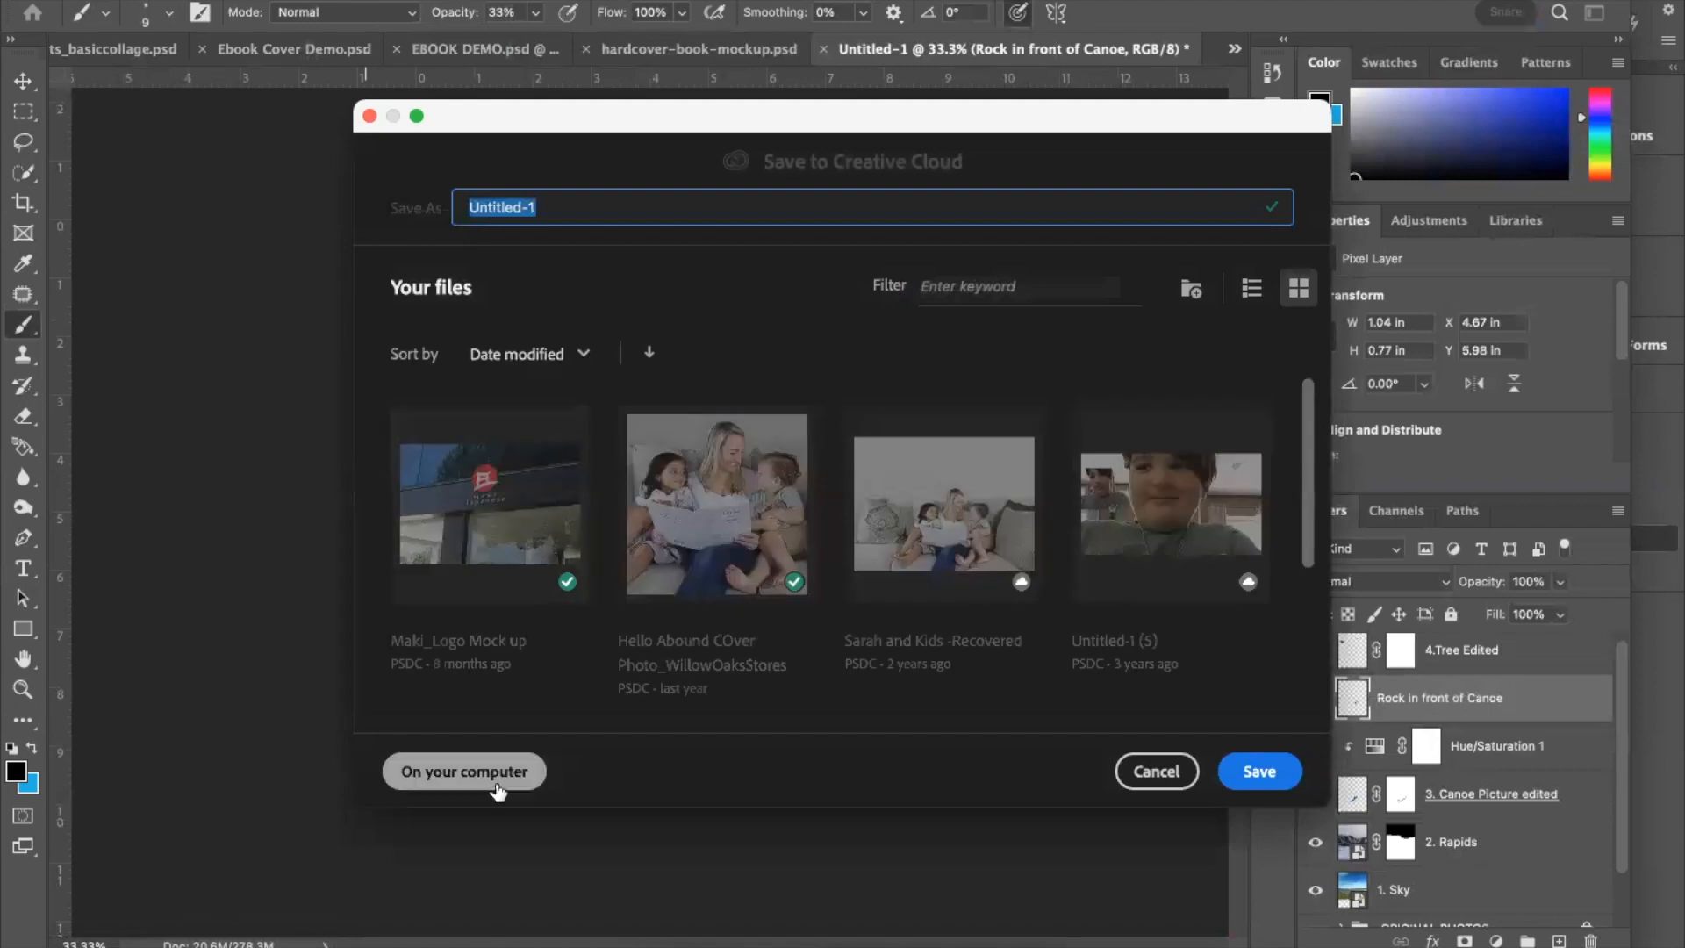
click(485, 774)
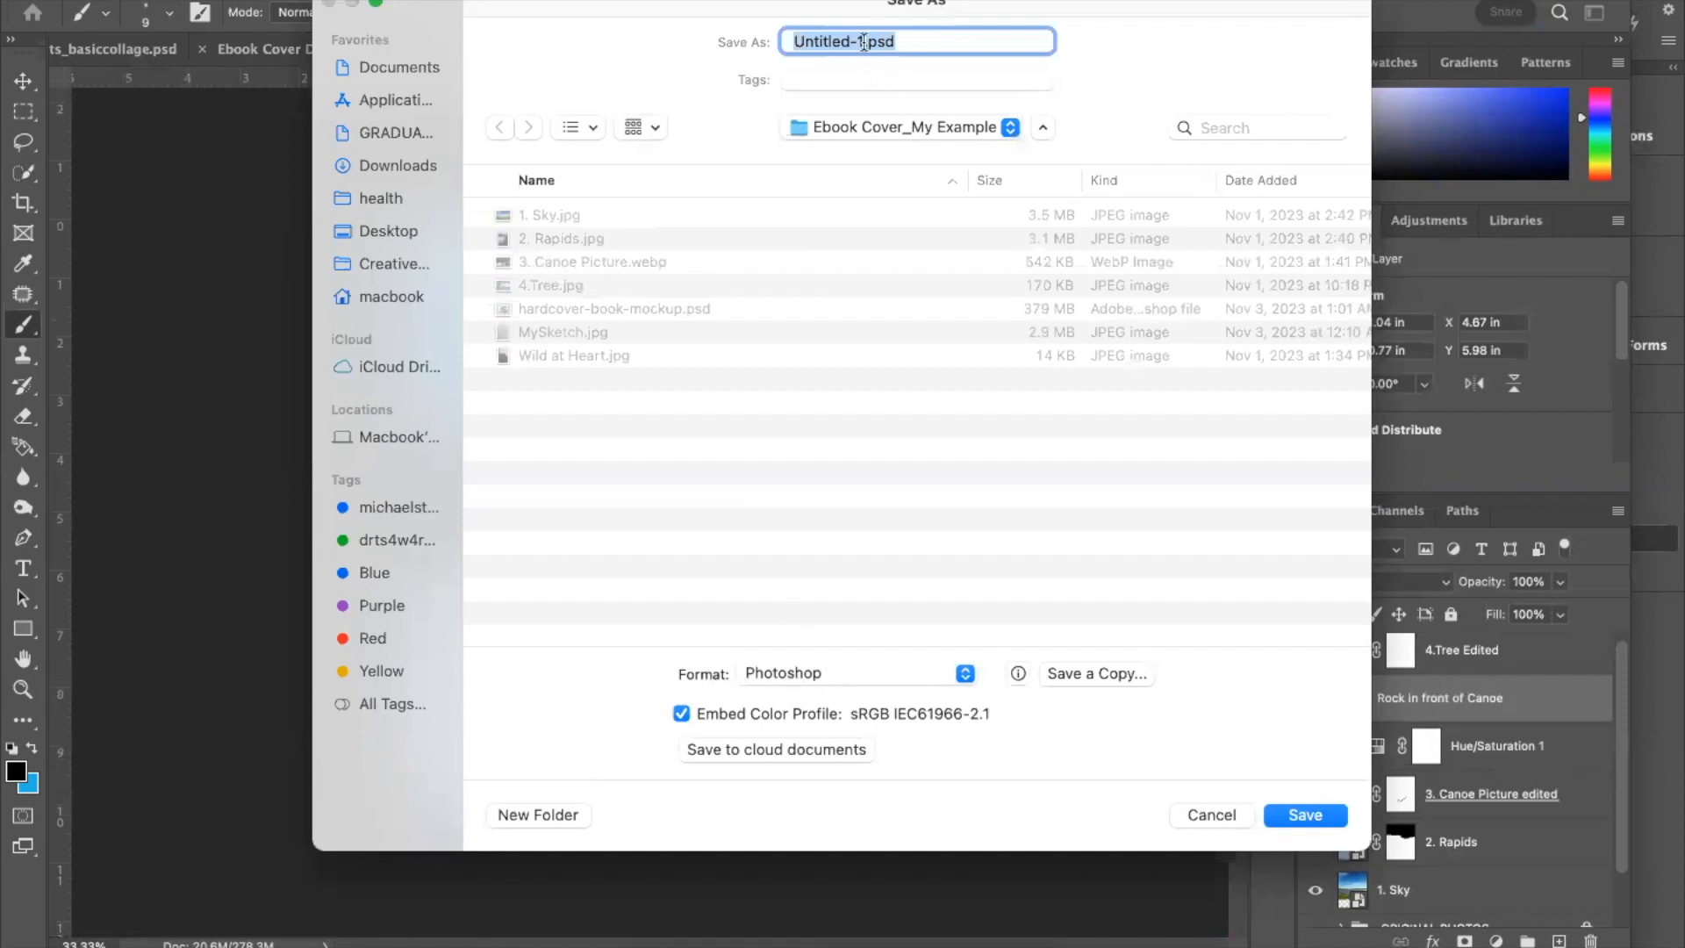
click(863, 41)
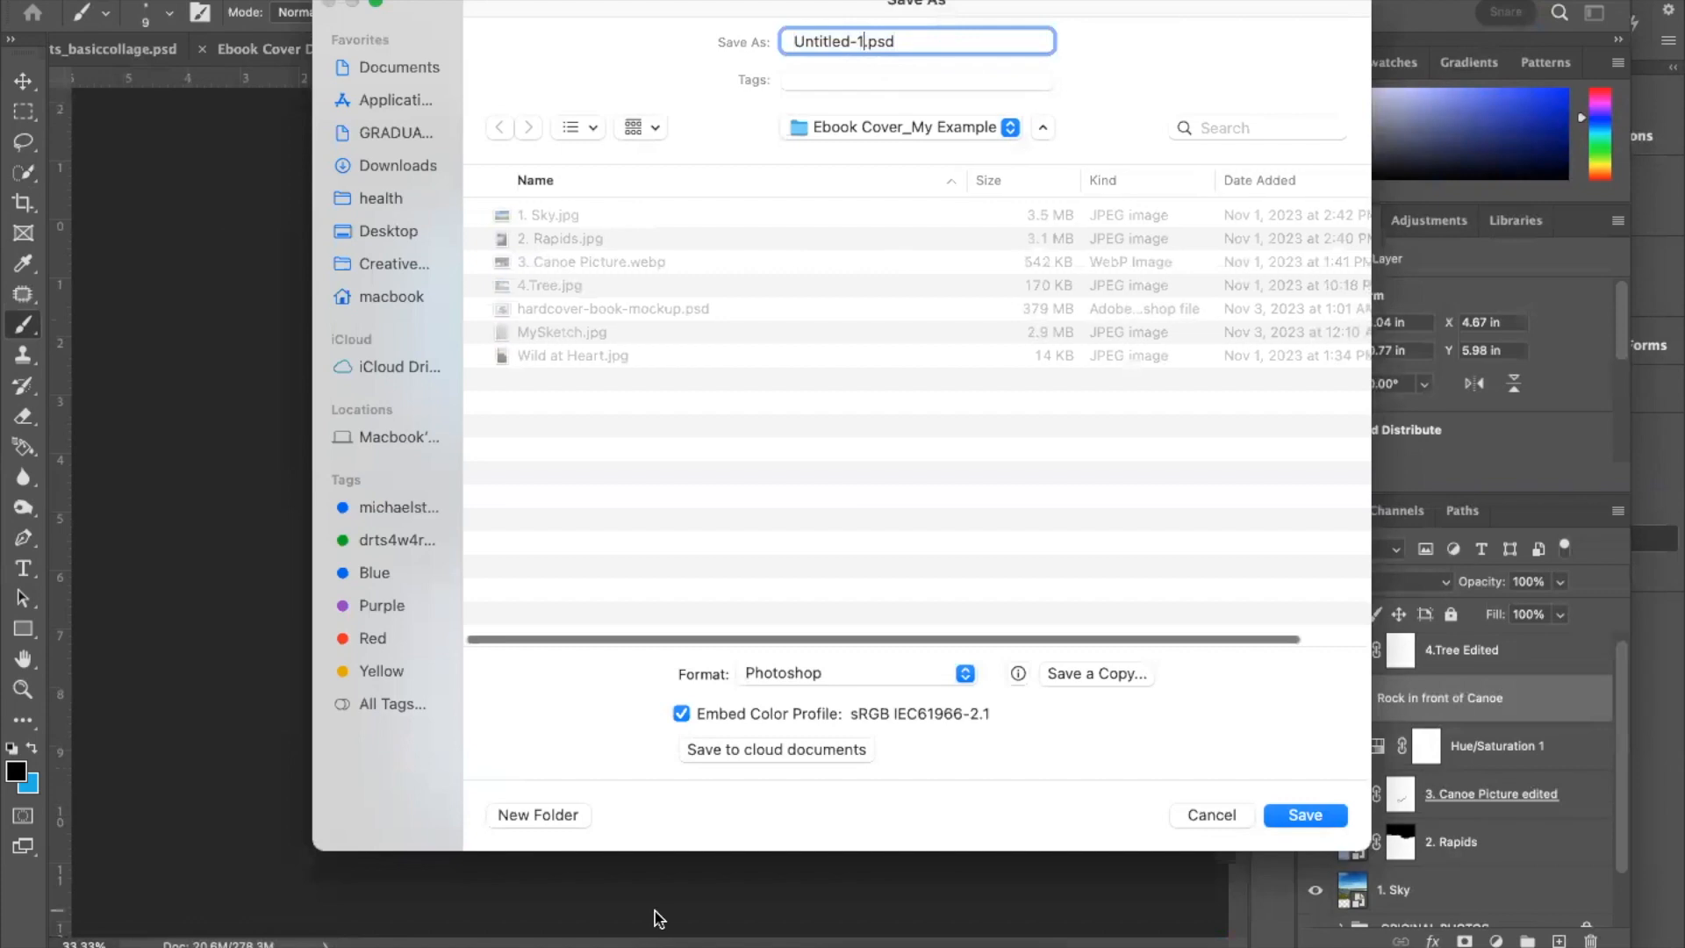
click(551, 813)
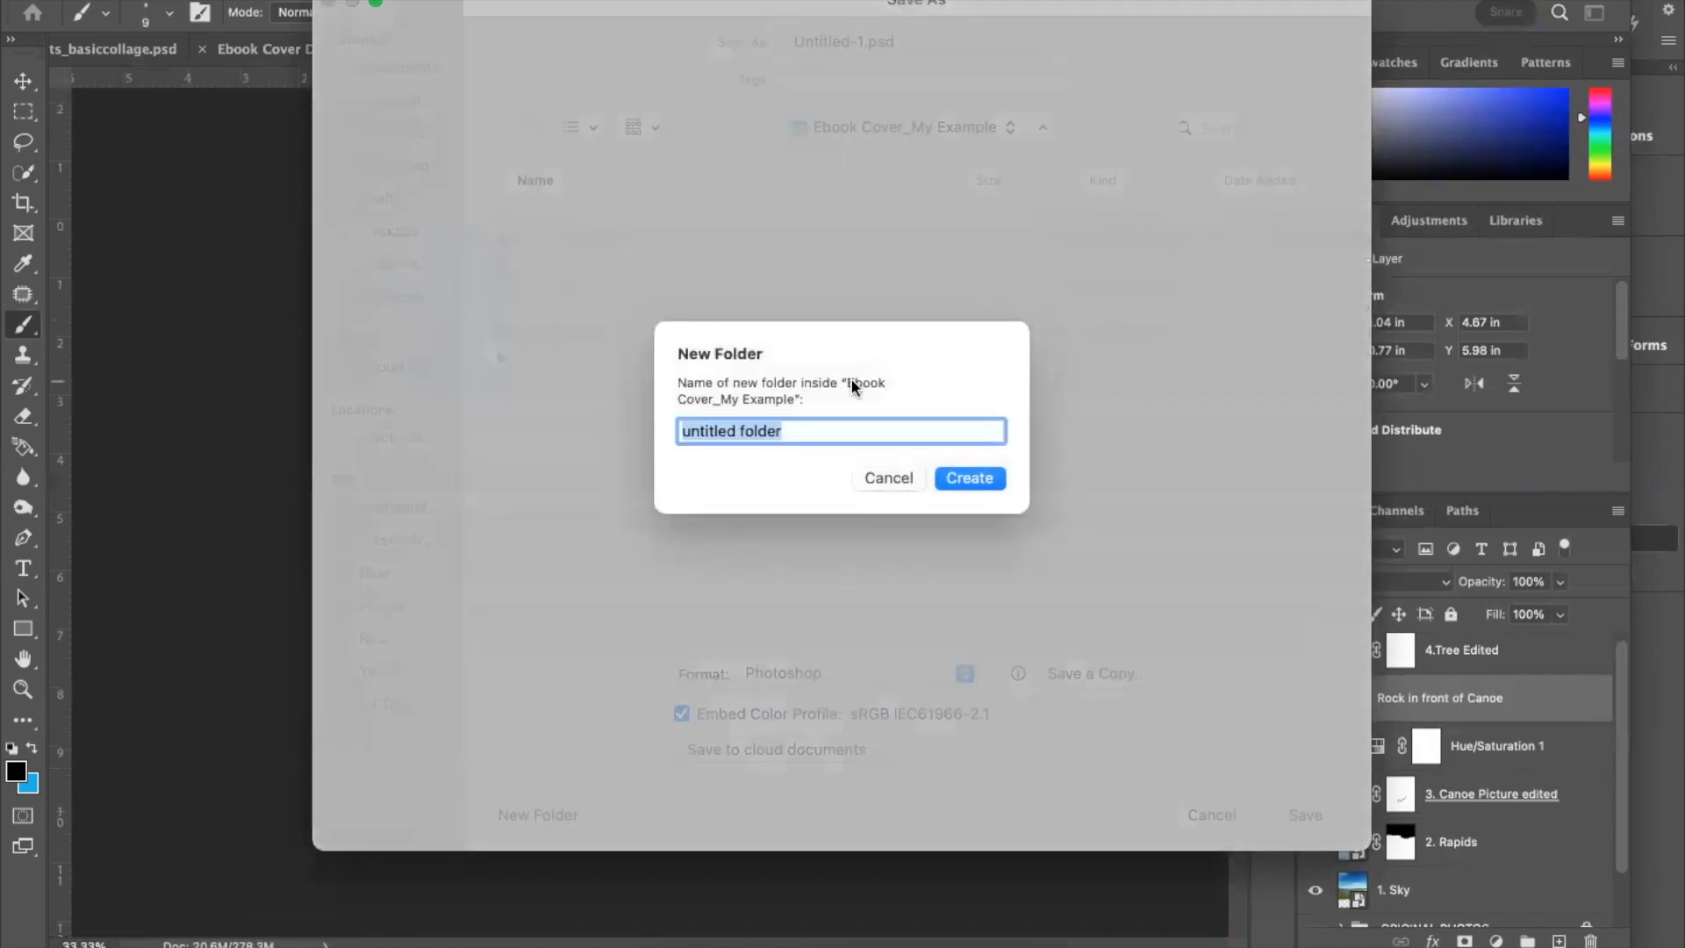
click(888, 479)
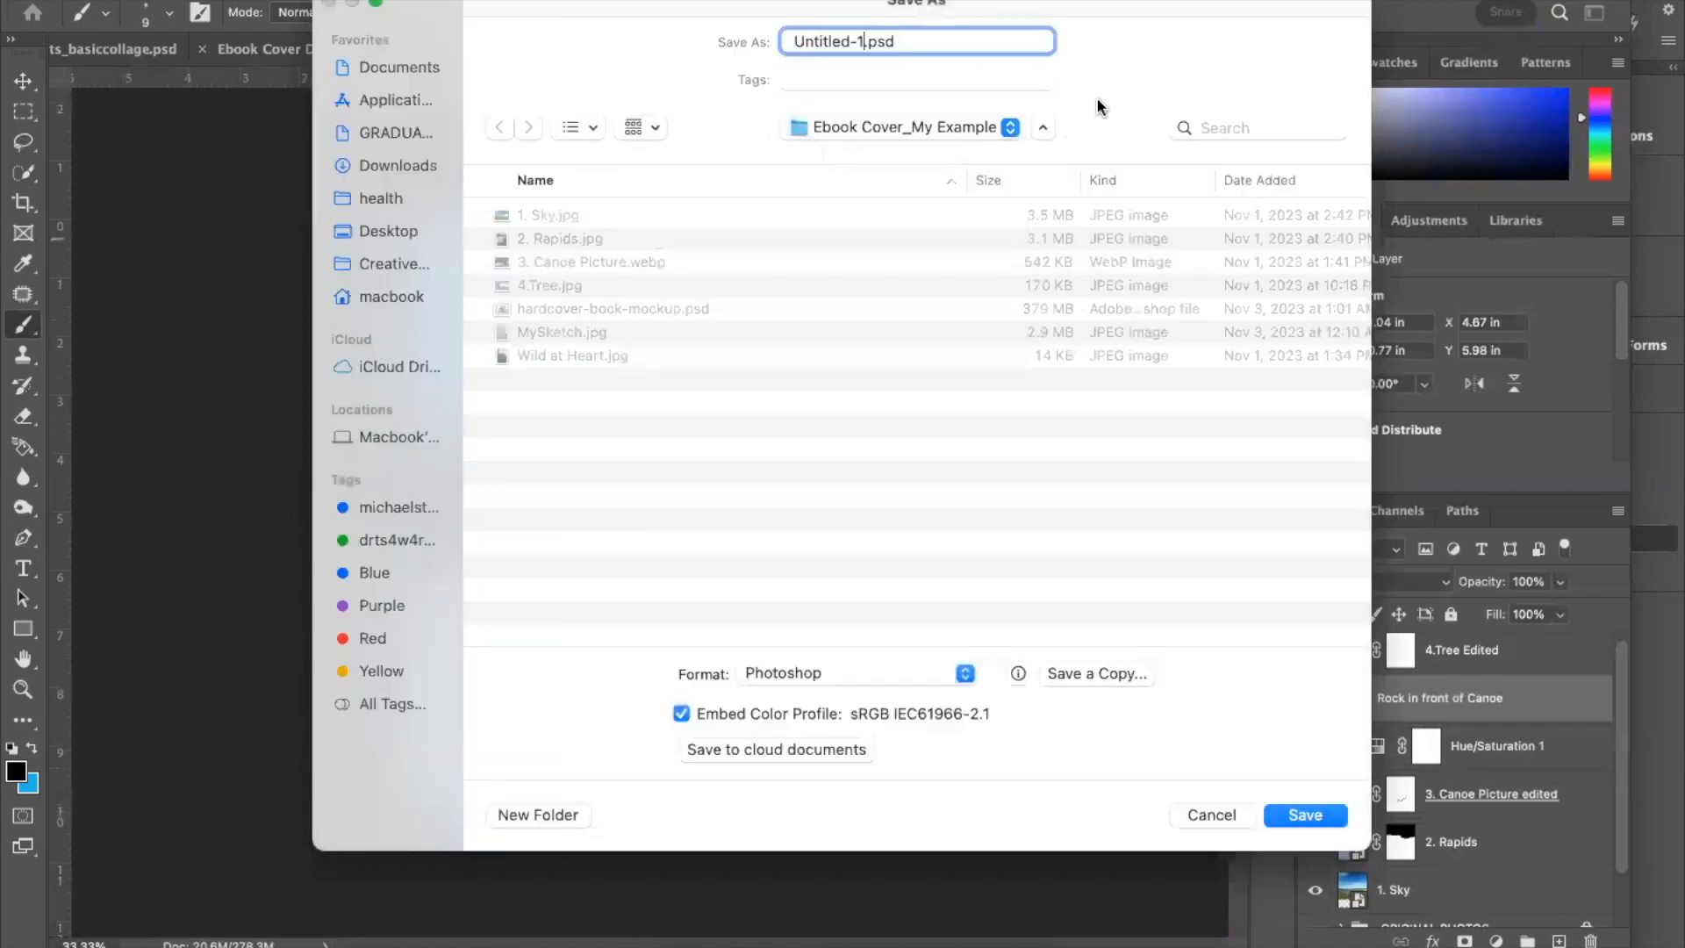
Step: Browse to the Photoshop folder inside 8. Fall 2023 and create a new folder named Ebook Demo Video there
click(1003, 130)
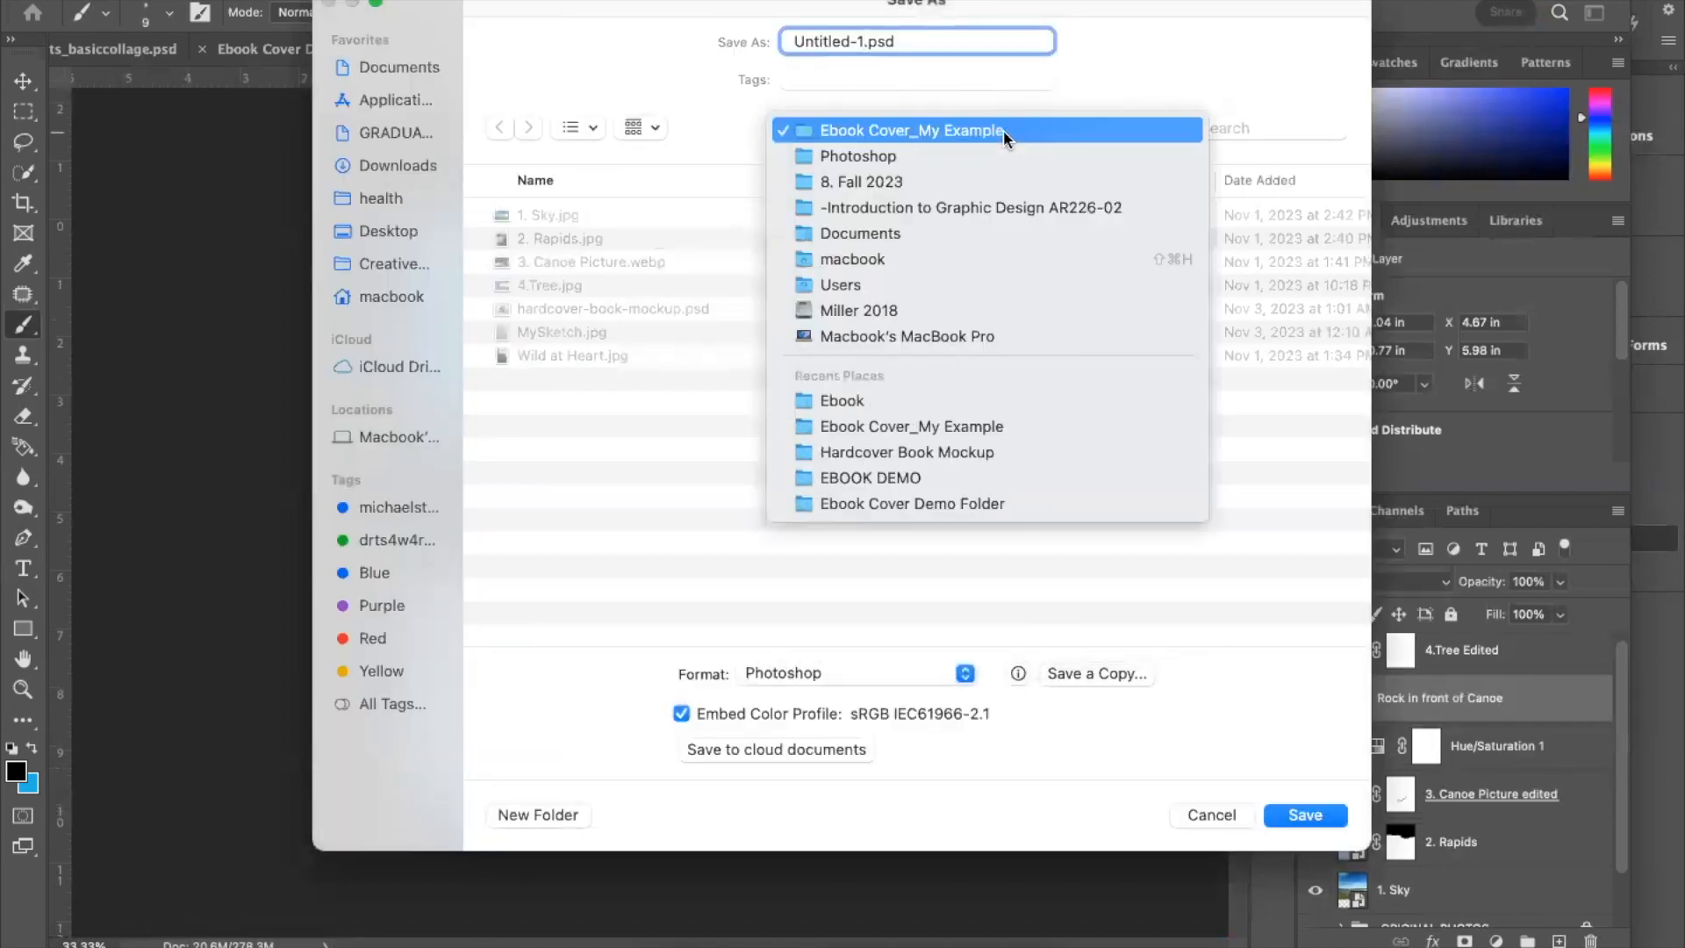
click(997, 207)
double_click(597, 446)
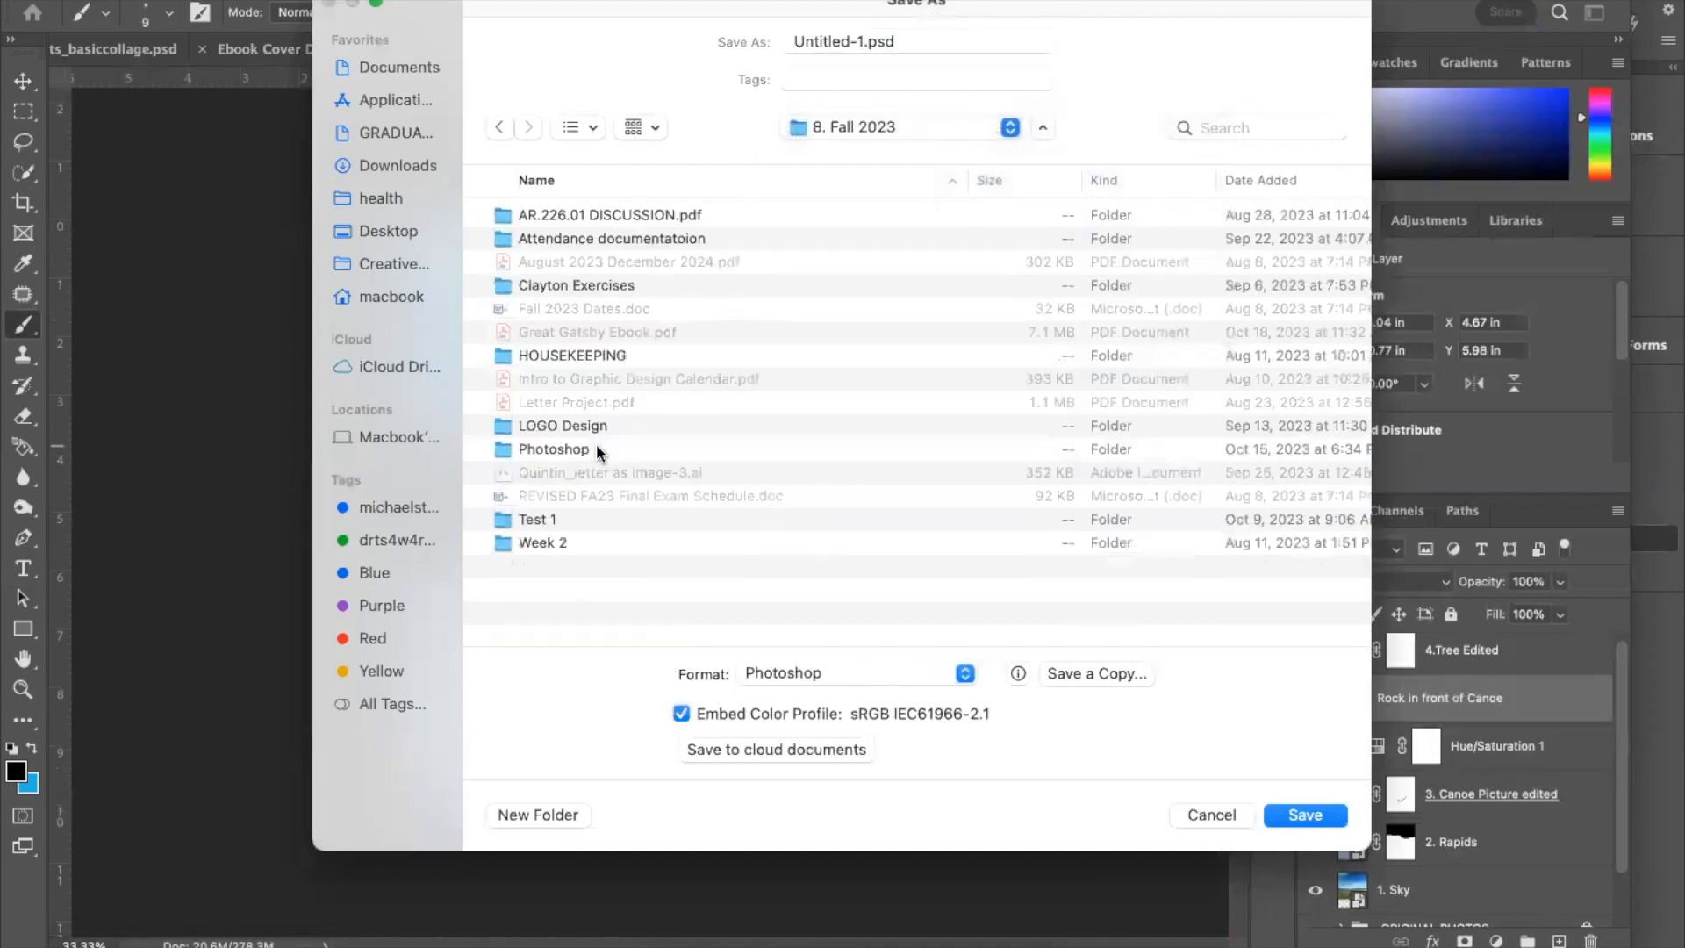
double_click(561, 449)
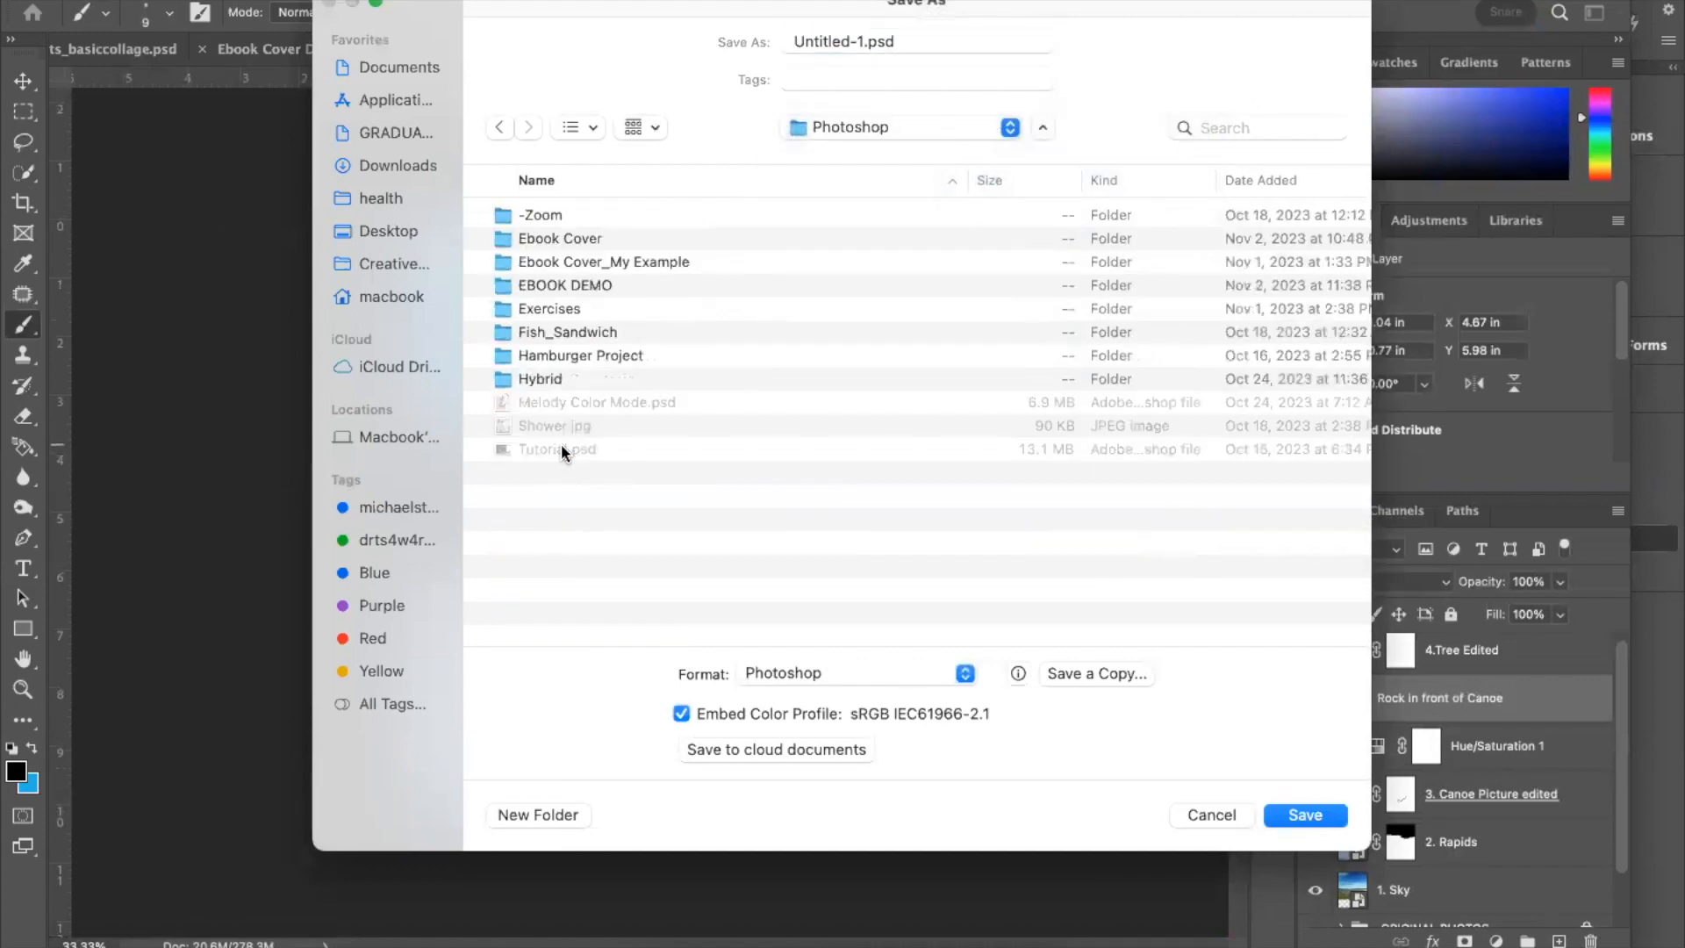
click(568, 814)
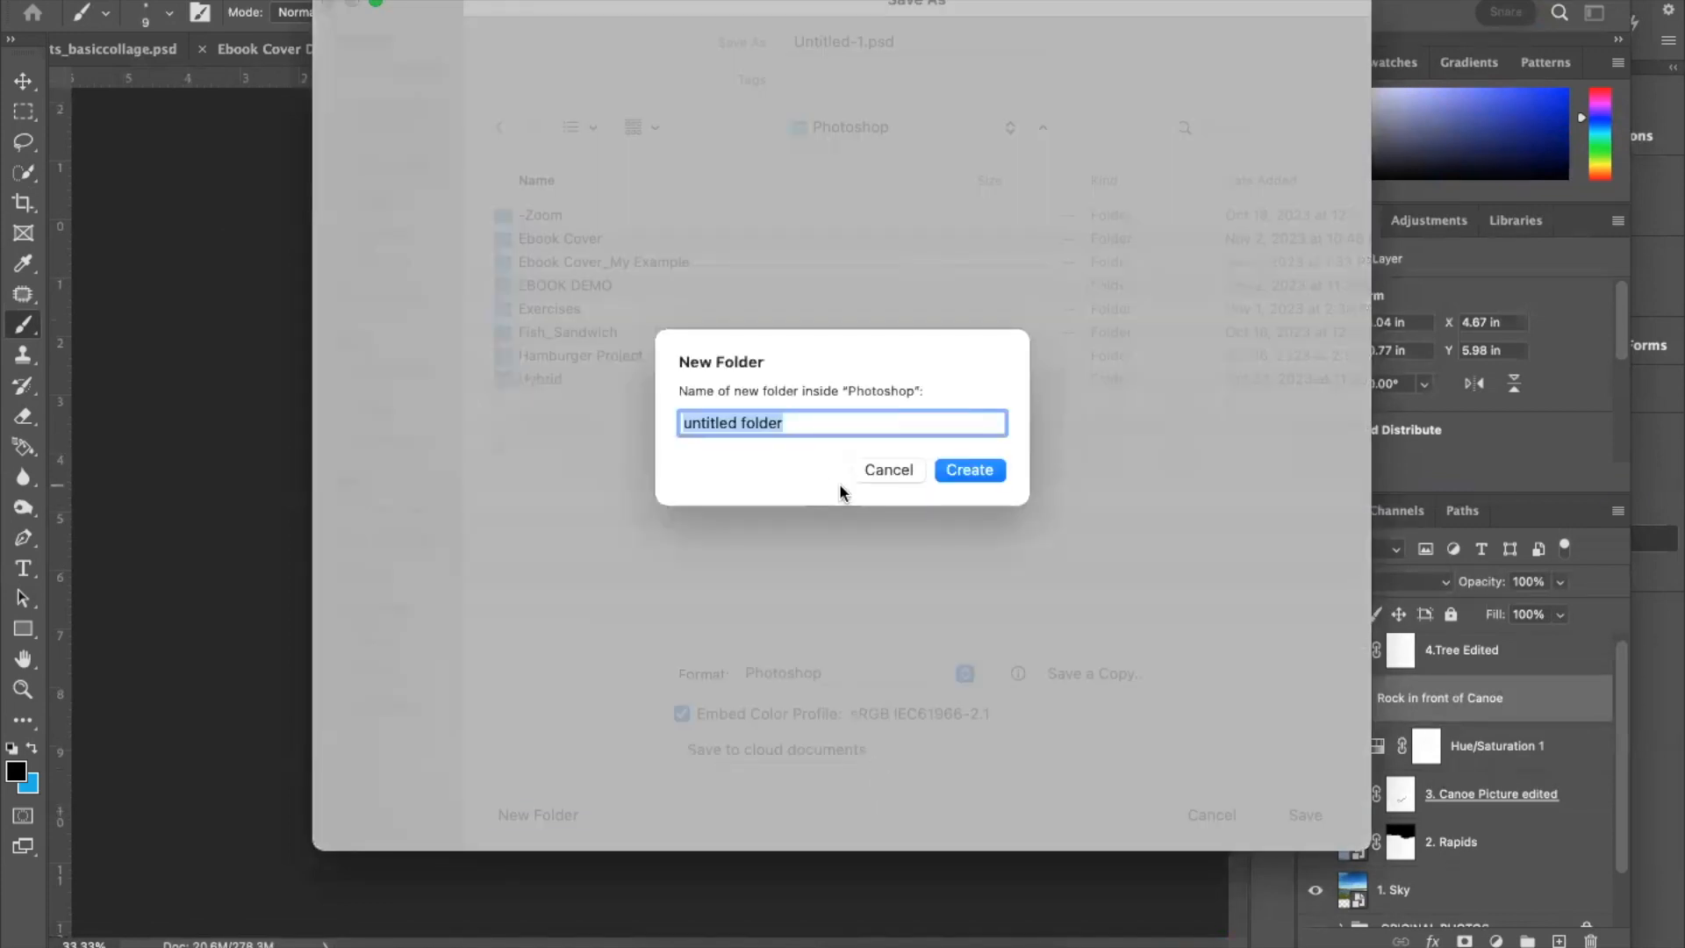
text(Ebook Demo Vieo)
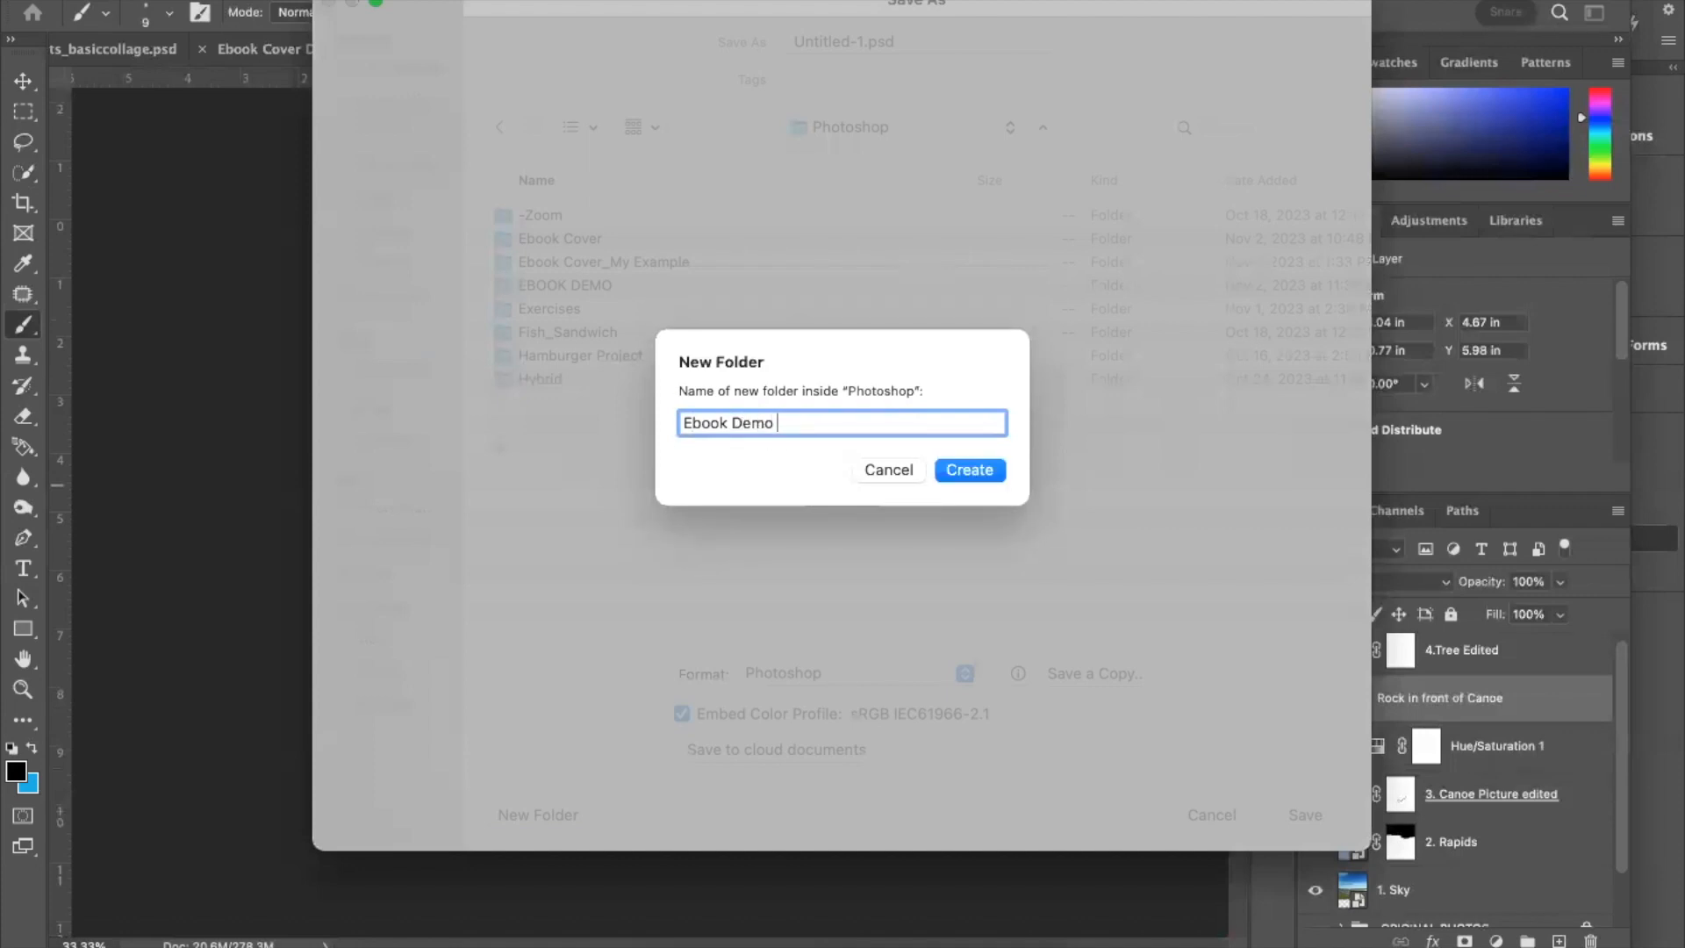
key(BackSpace)
key(BackSpace)
text(deo)
click(977, 472)
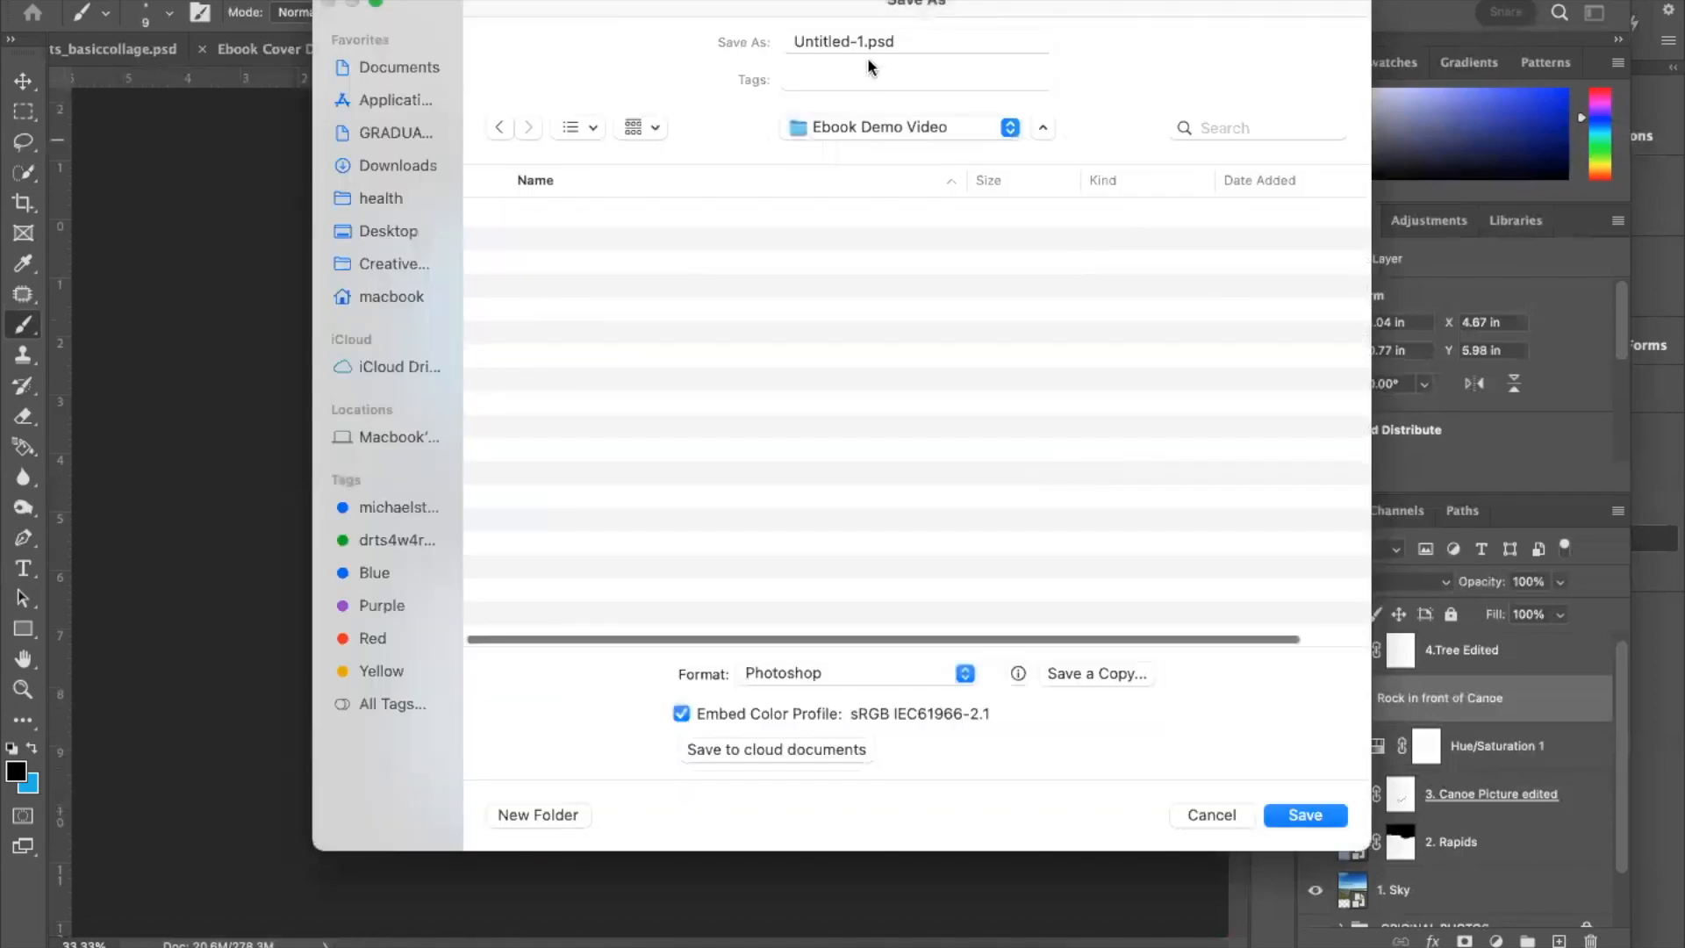
Step: Save the collage in Photoshop format as Ebook Demo video.psd with Maximize Compatibility on
click(862, 42)
text(Ebook )
text(Demo ideo)
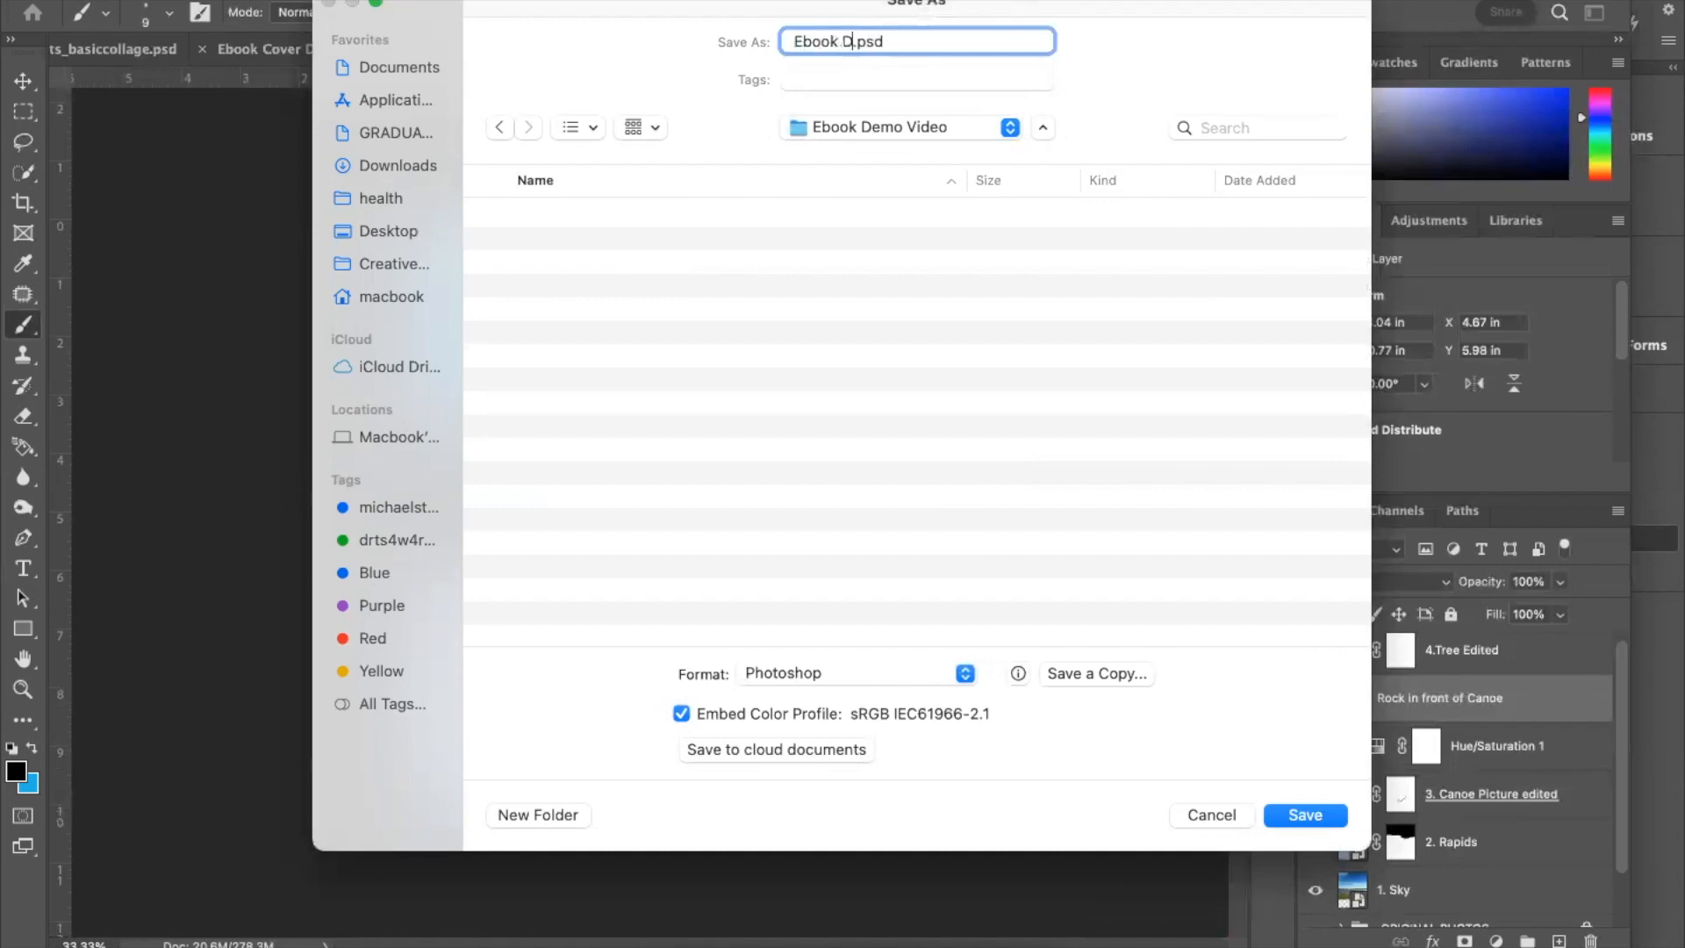
key(BackSpace)
key(BackSpace)
key(BackSpace)
key(BackSpace)
text(video)
click(1313, 813)
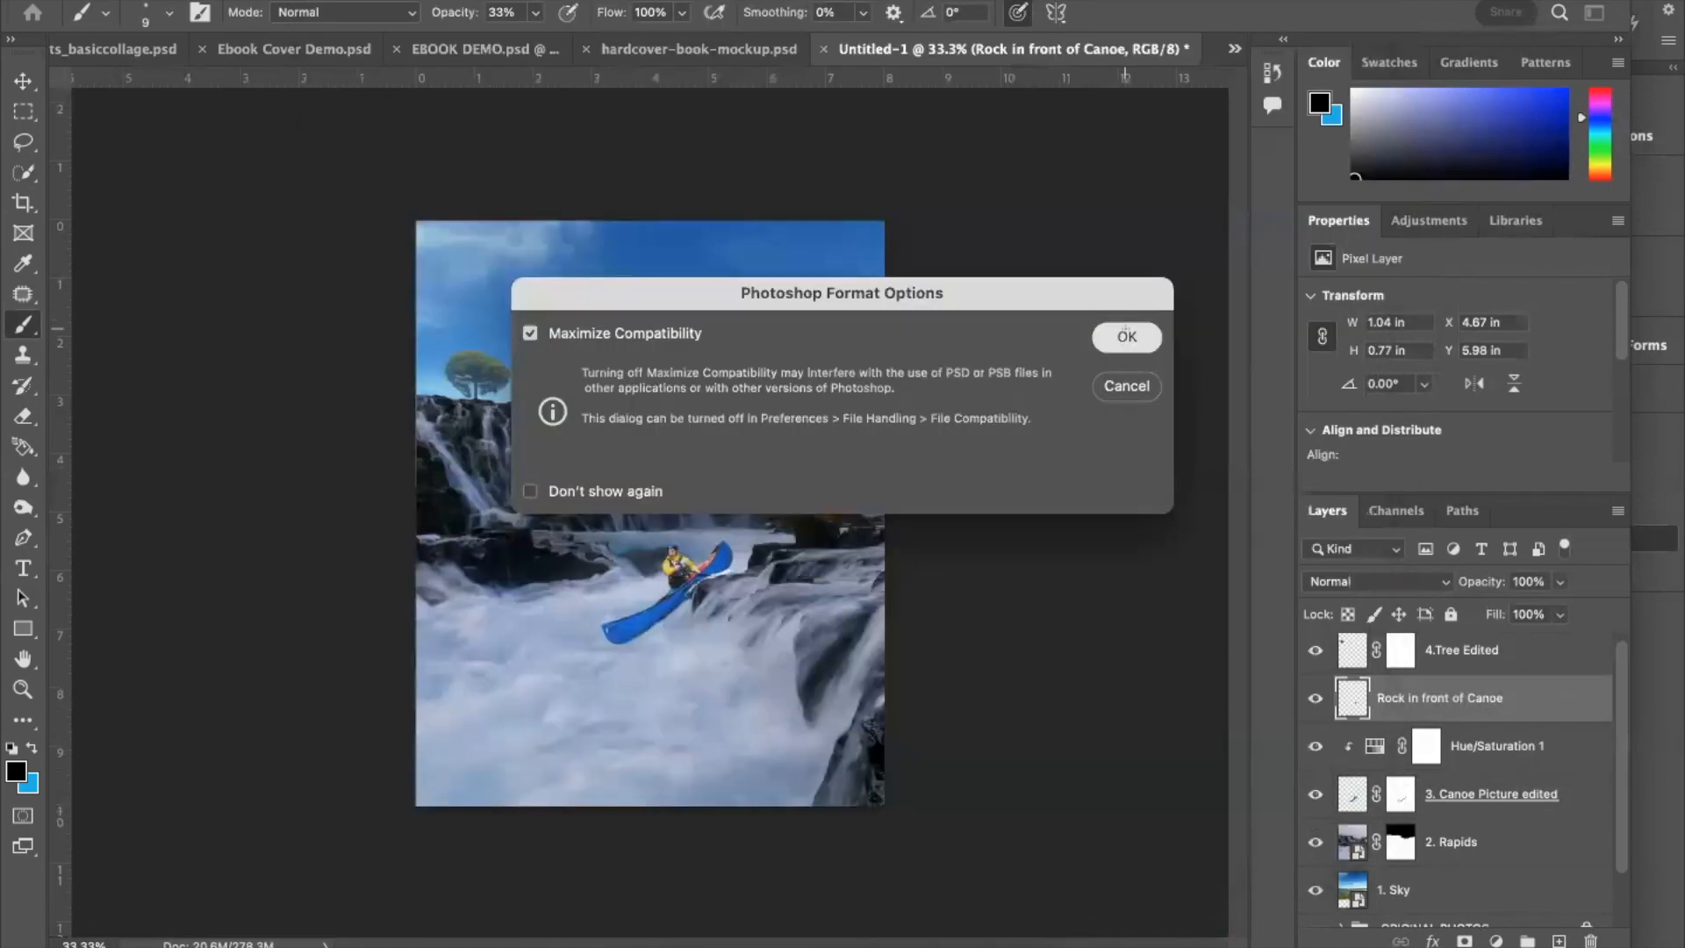
click(1126, 335)
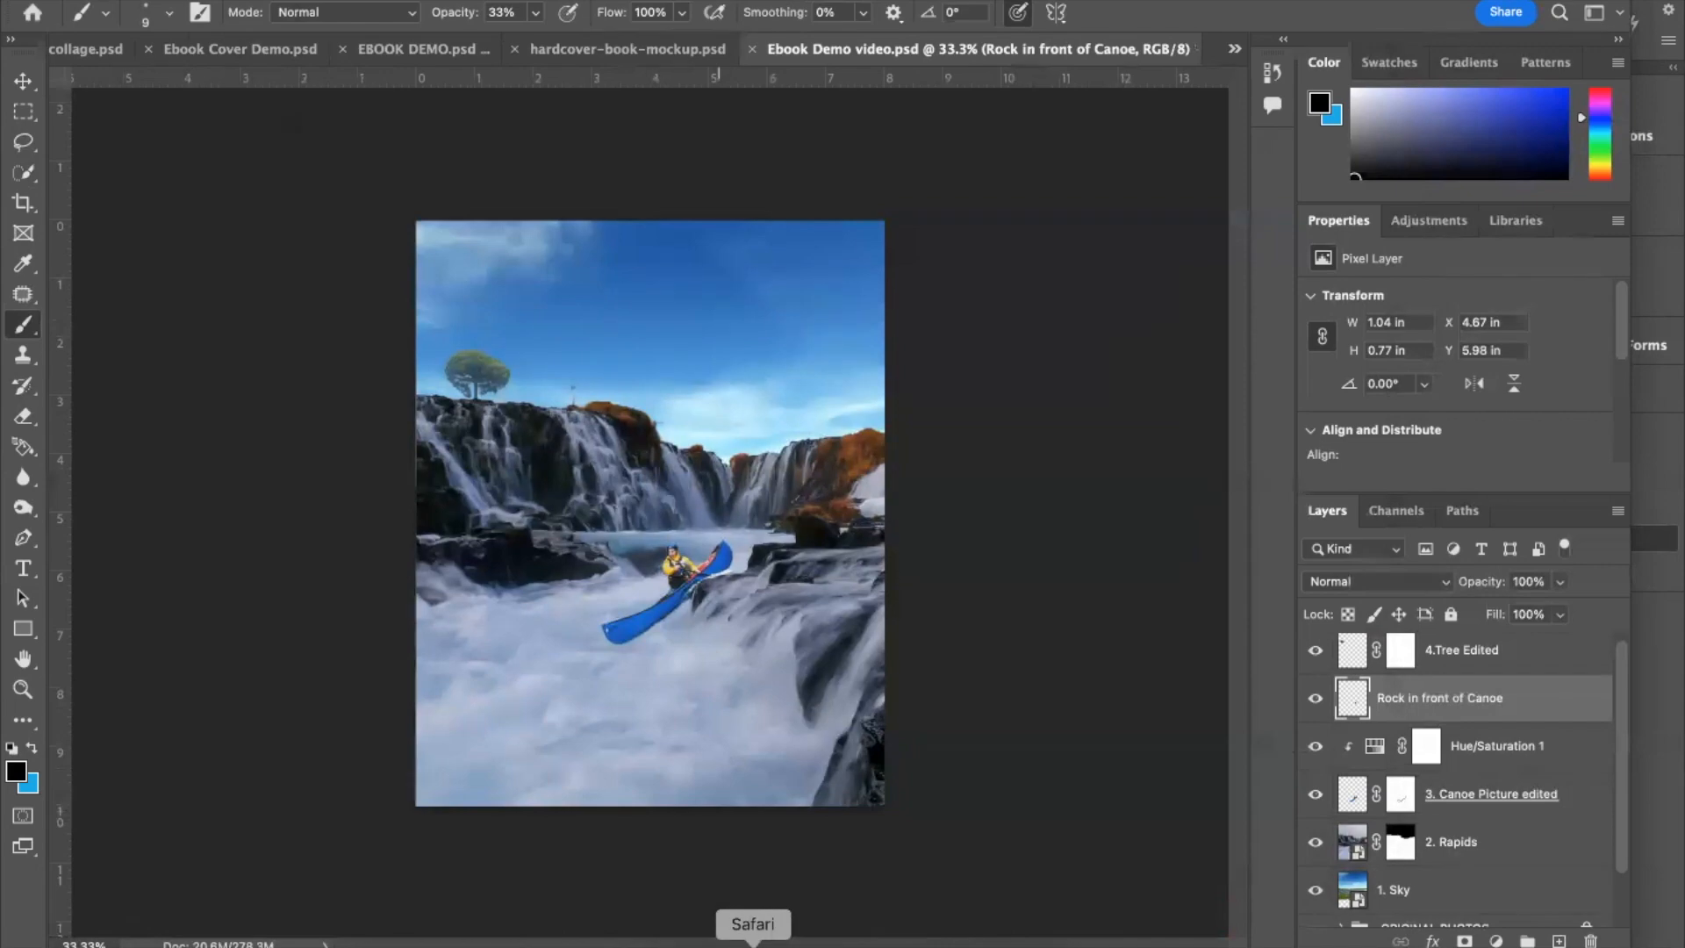
Step: Switch to Safari and review the Photoshop and InDesign instructions of the E-Book Cover Part 2: Digital Execution assignment
click(752, 944)
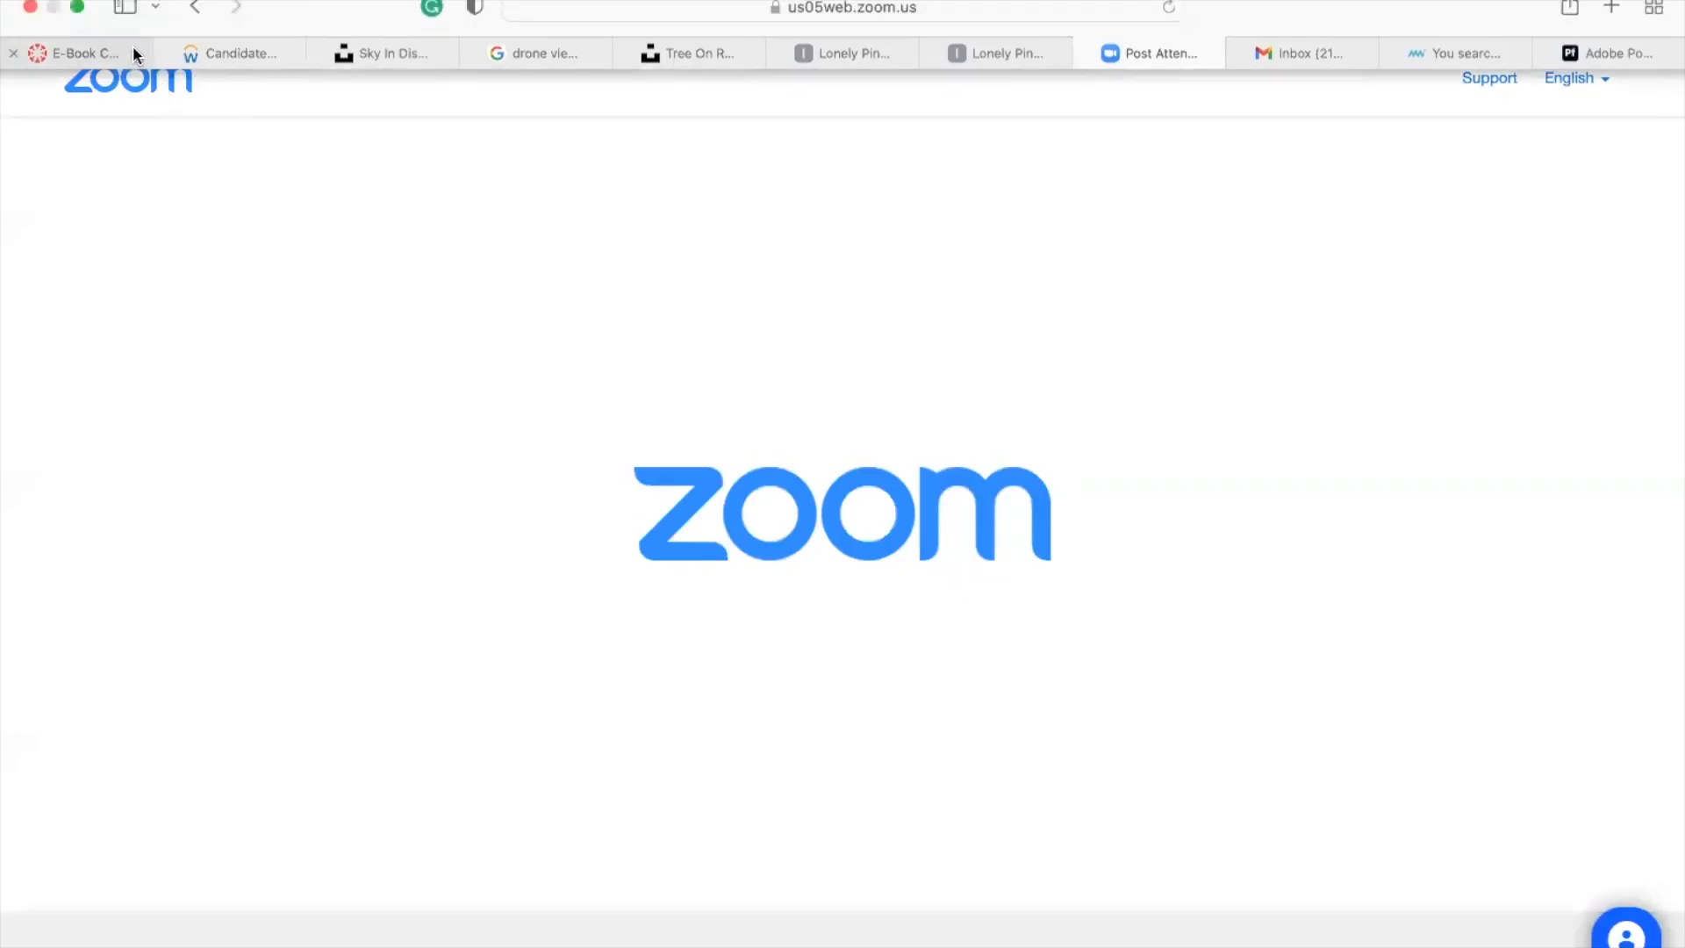
click(131, 49)
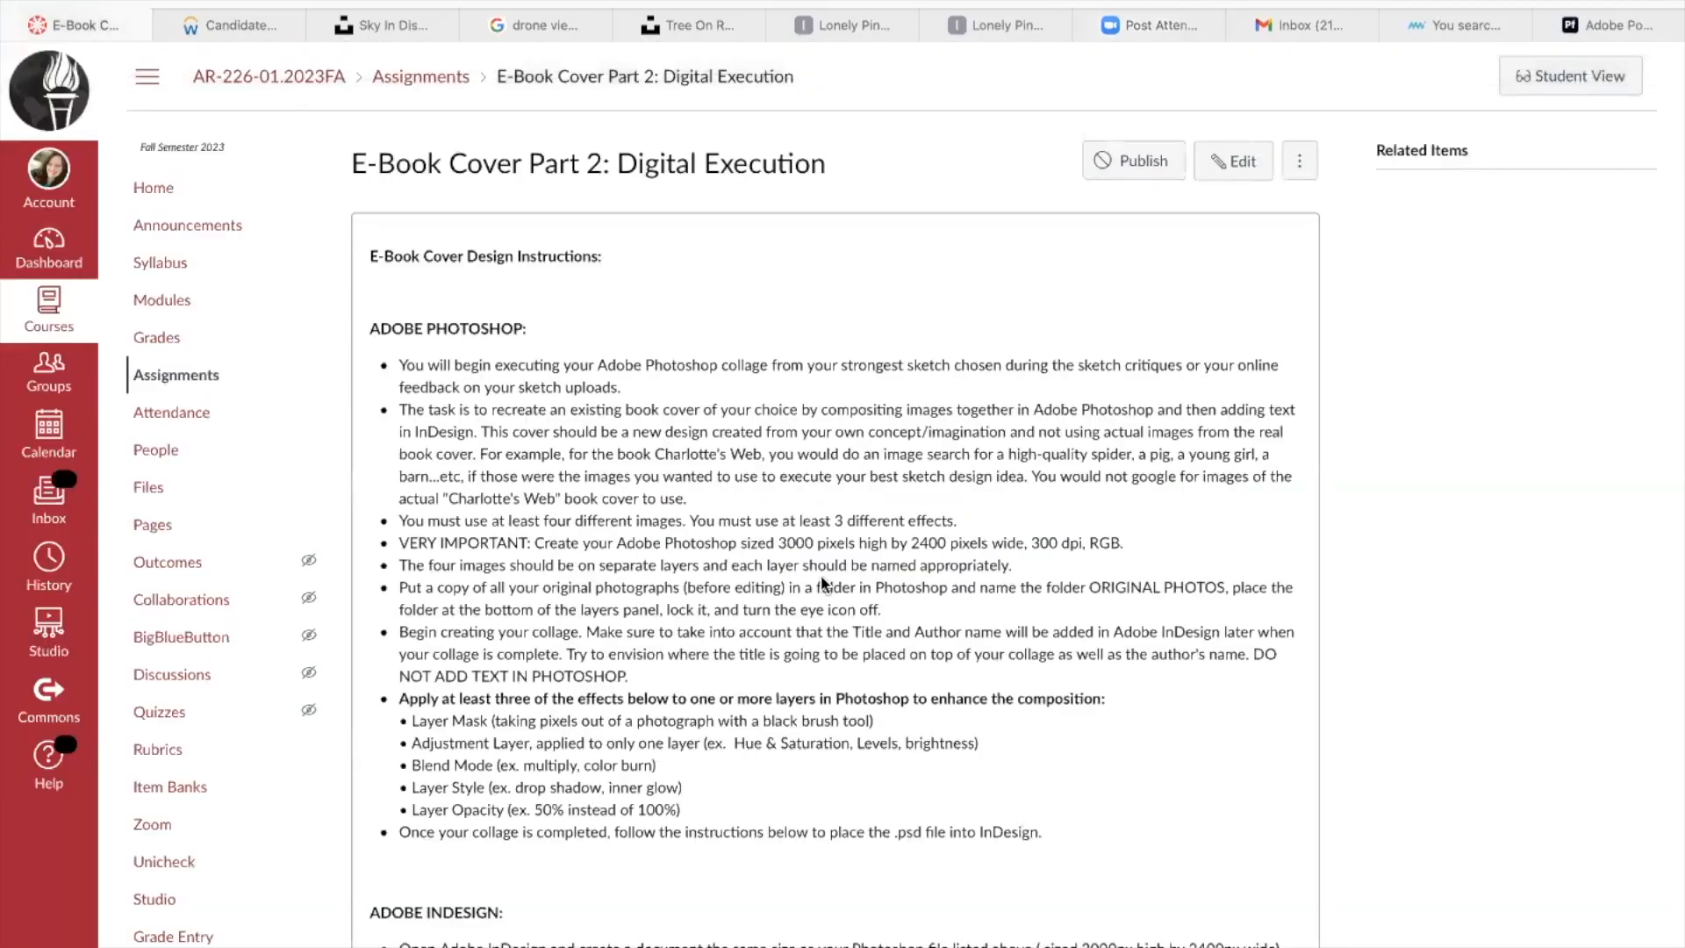
scroll(727, 605, down, 5)
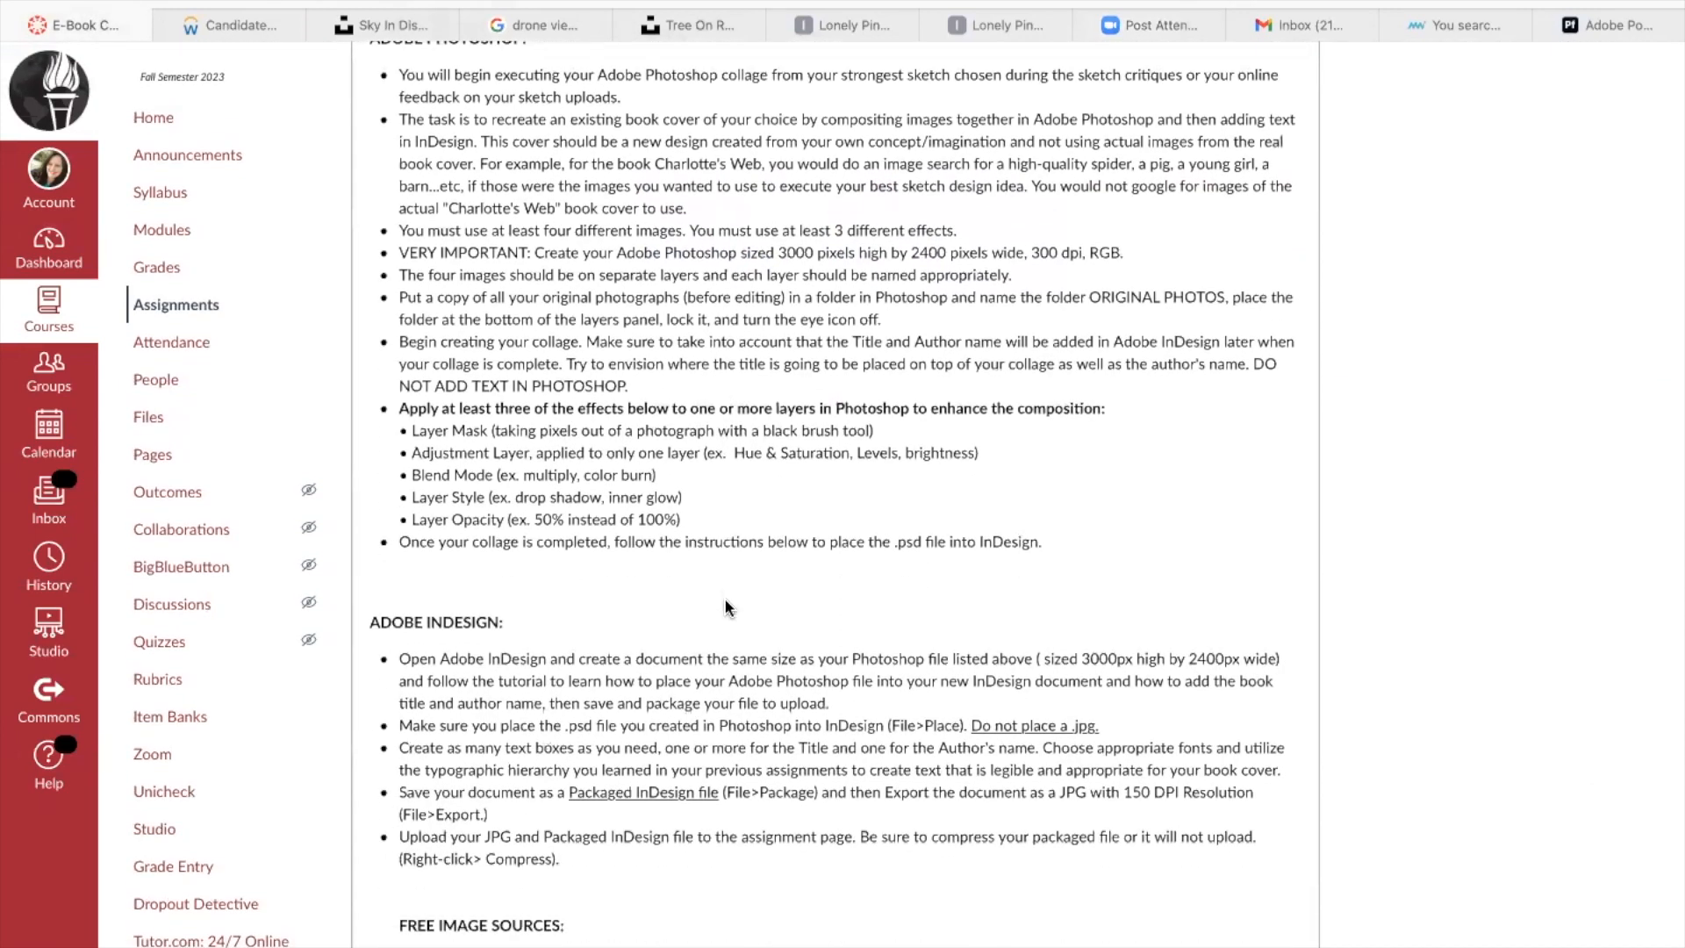
scroll(724, 598, down, 5)
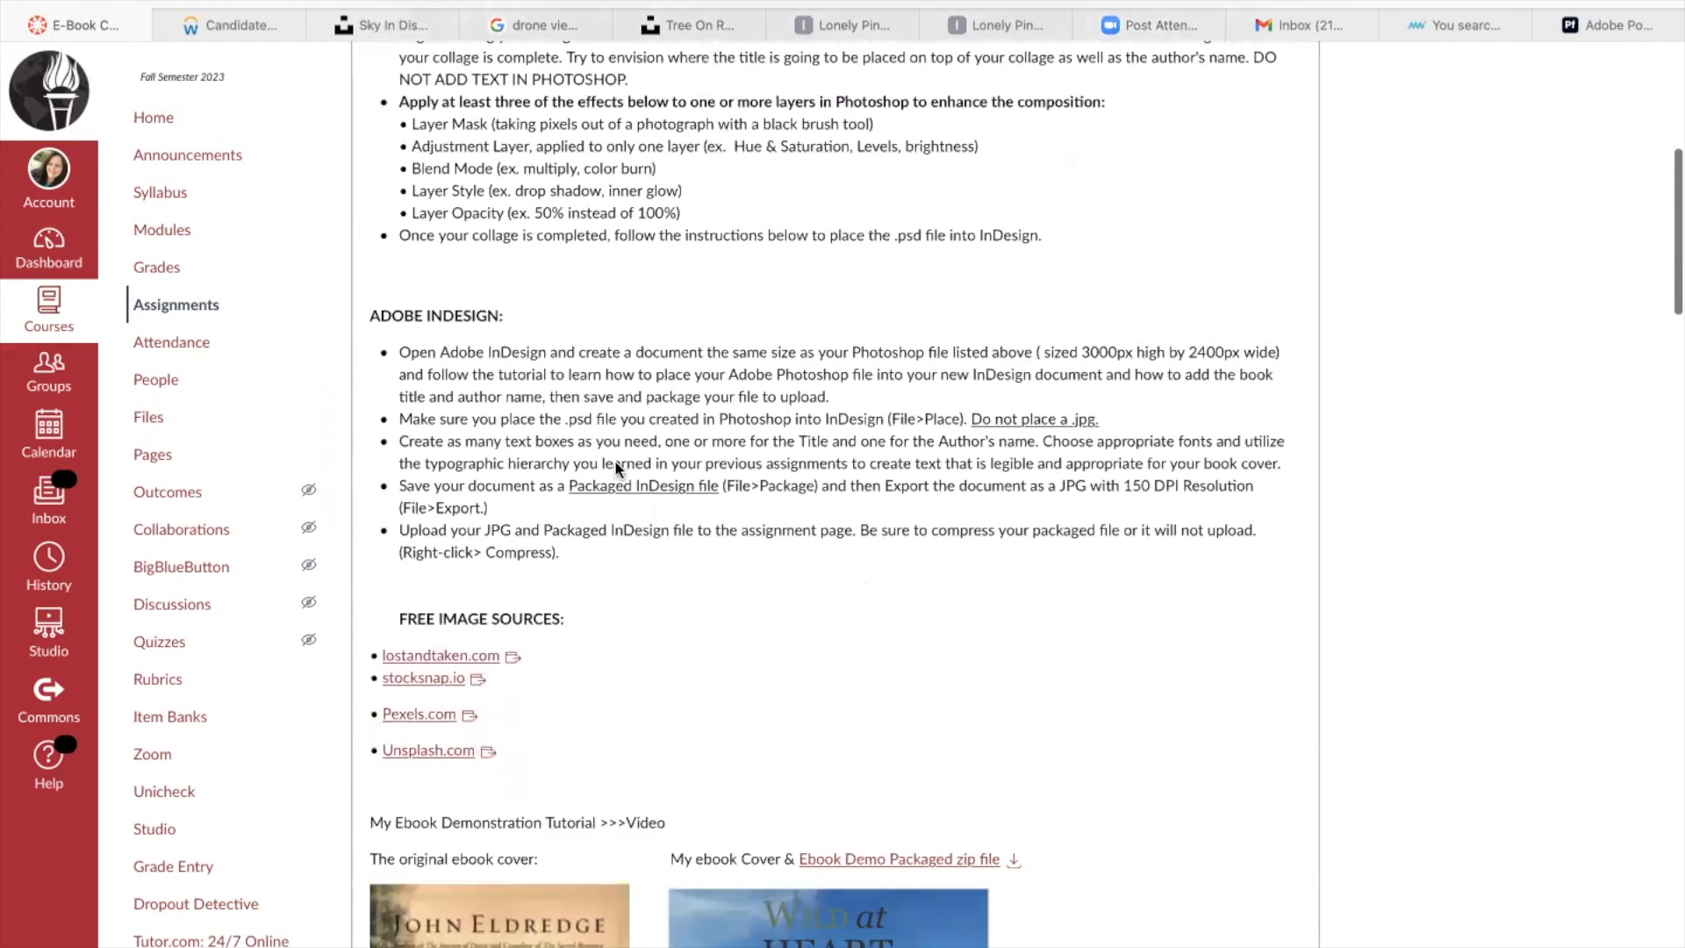
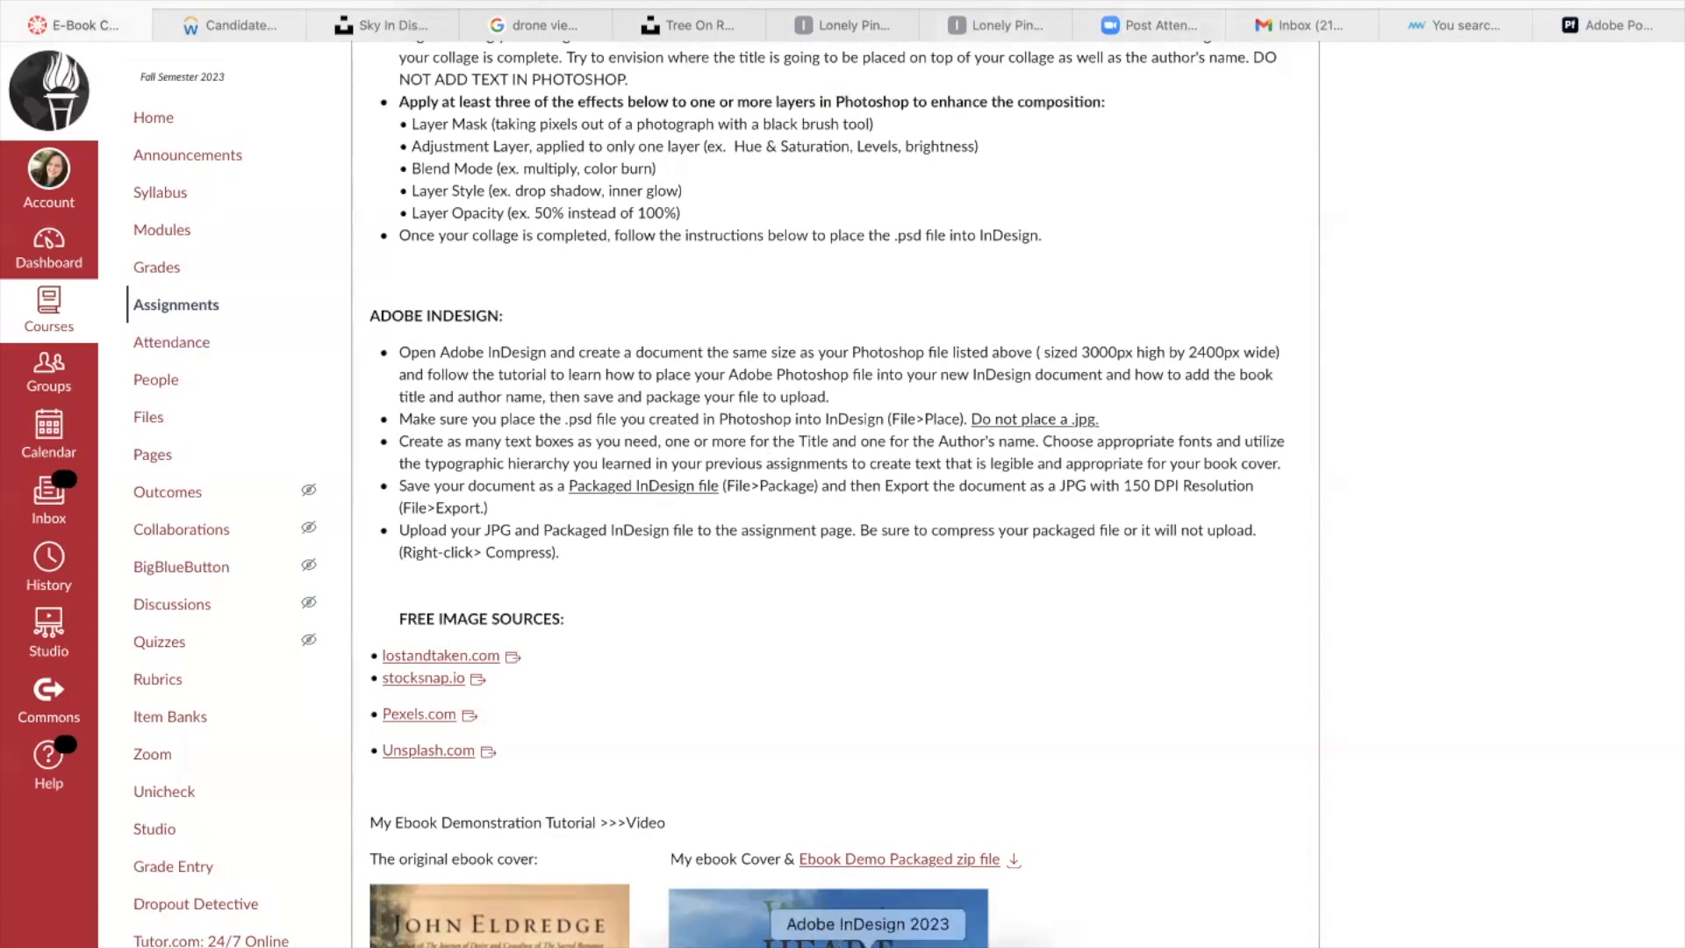
Step: Switch to InDesign and create a new one-page document 2400 px wide and 3000 px high with 36 px margins
click(867, 944)
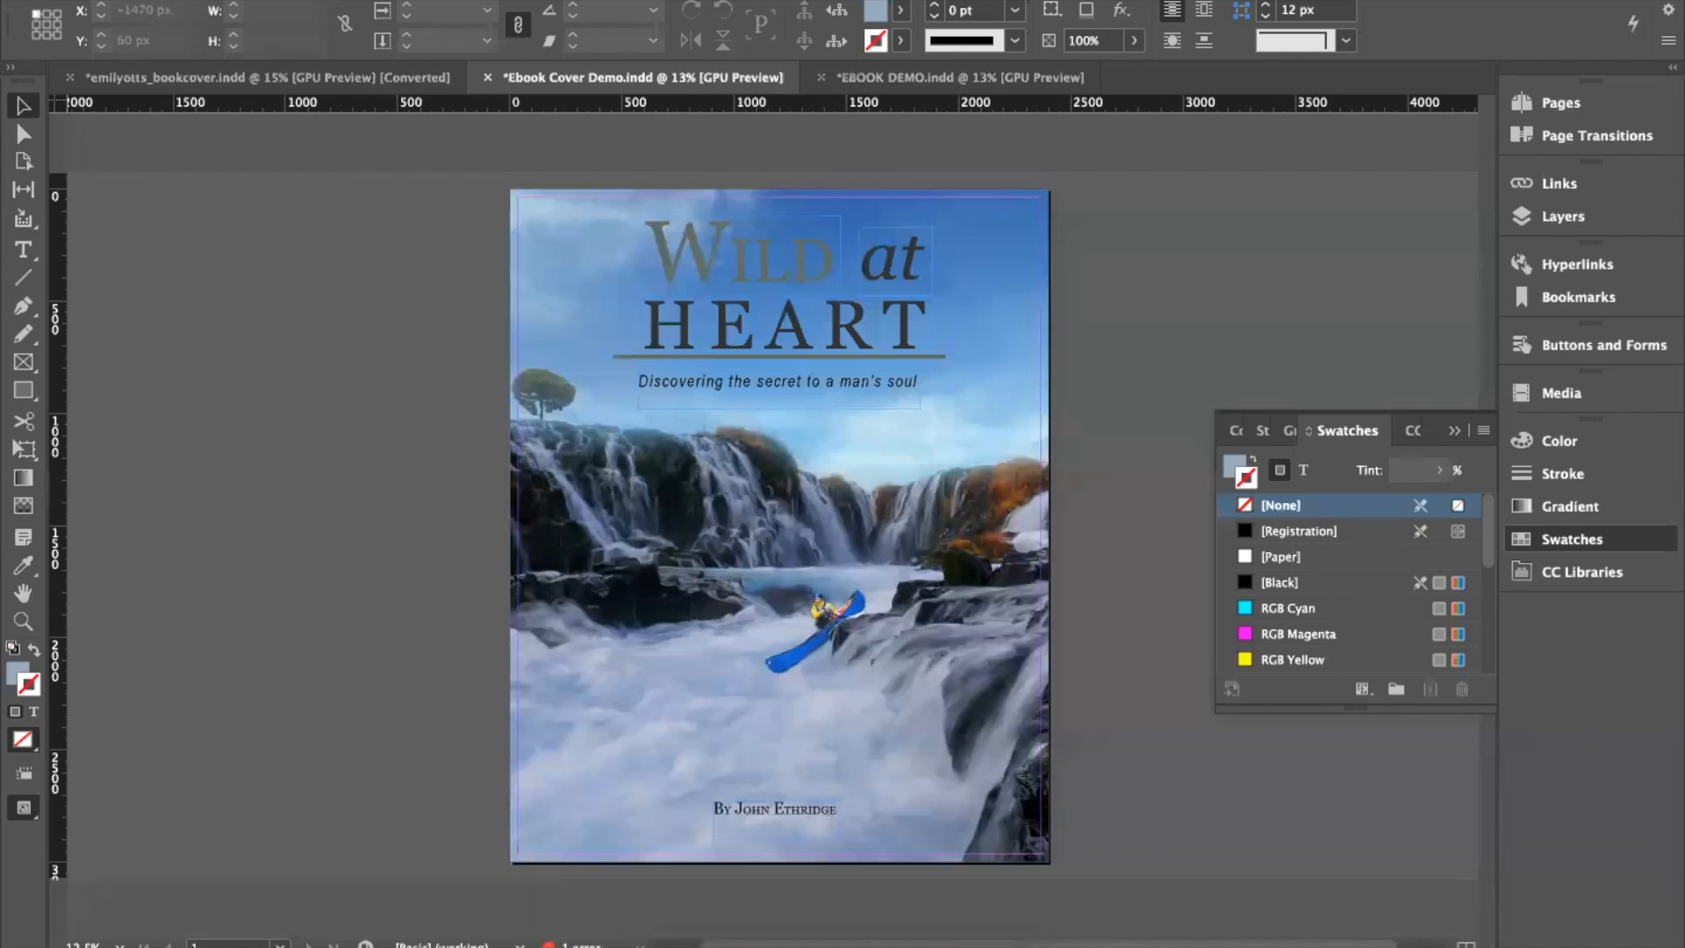
click(163, 0)
mouse_move(201, 5)
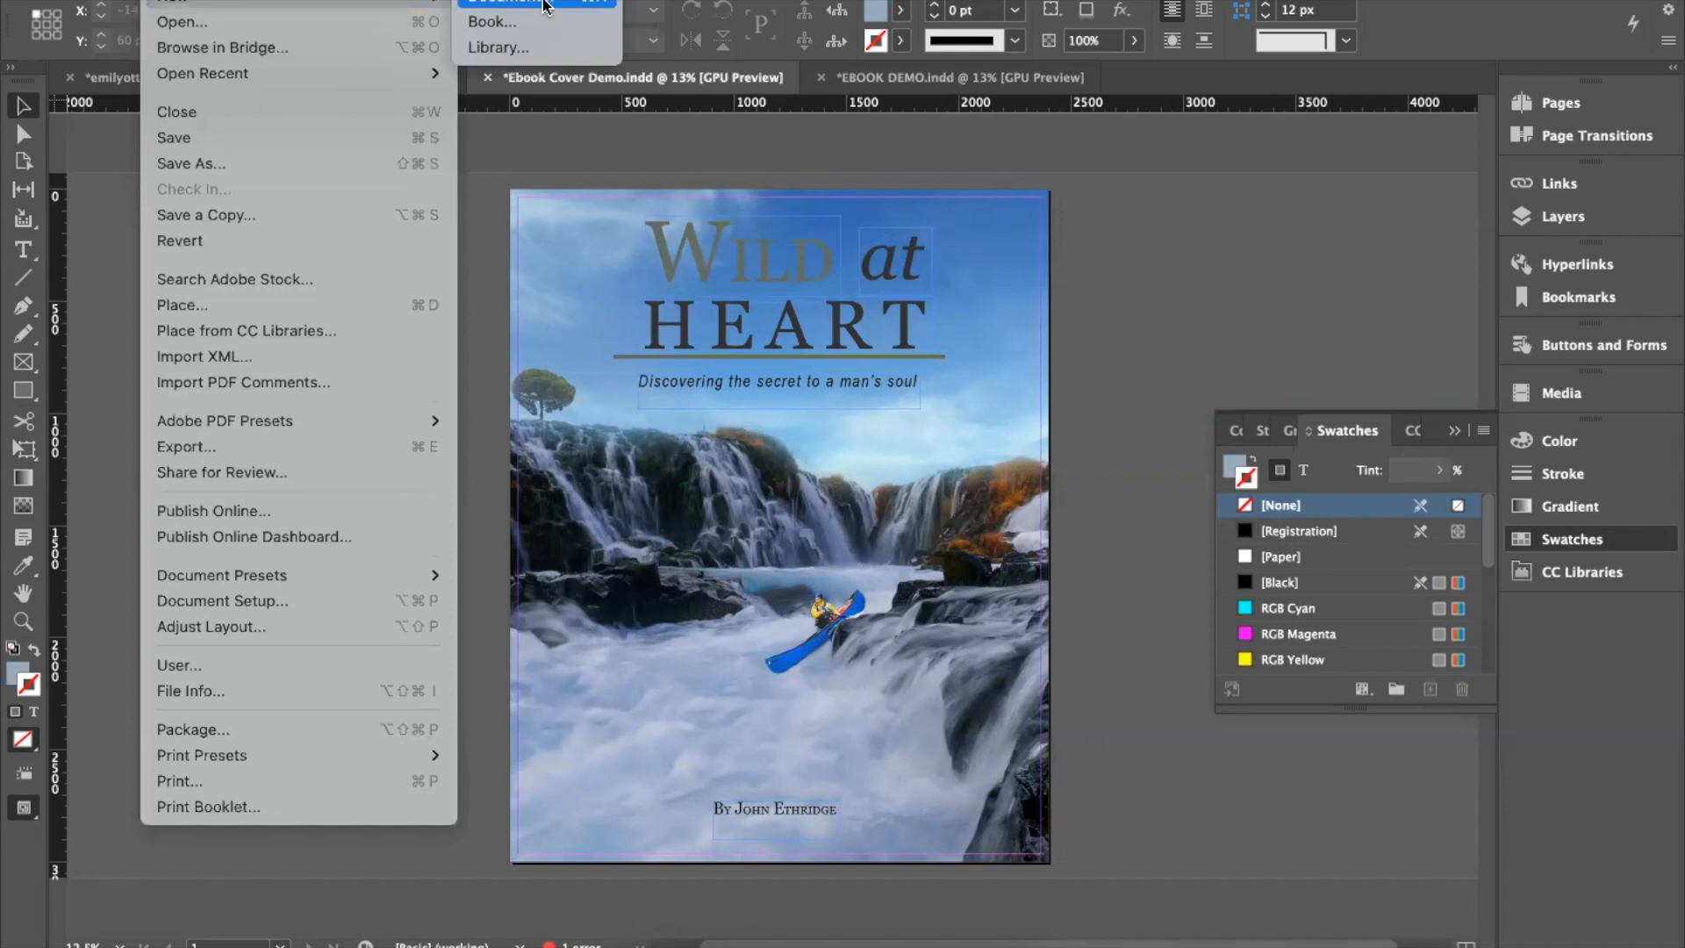
click(544, 4)
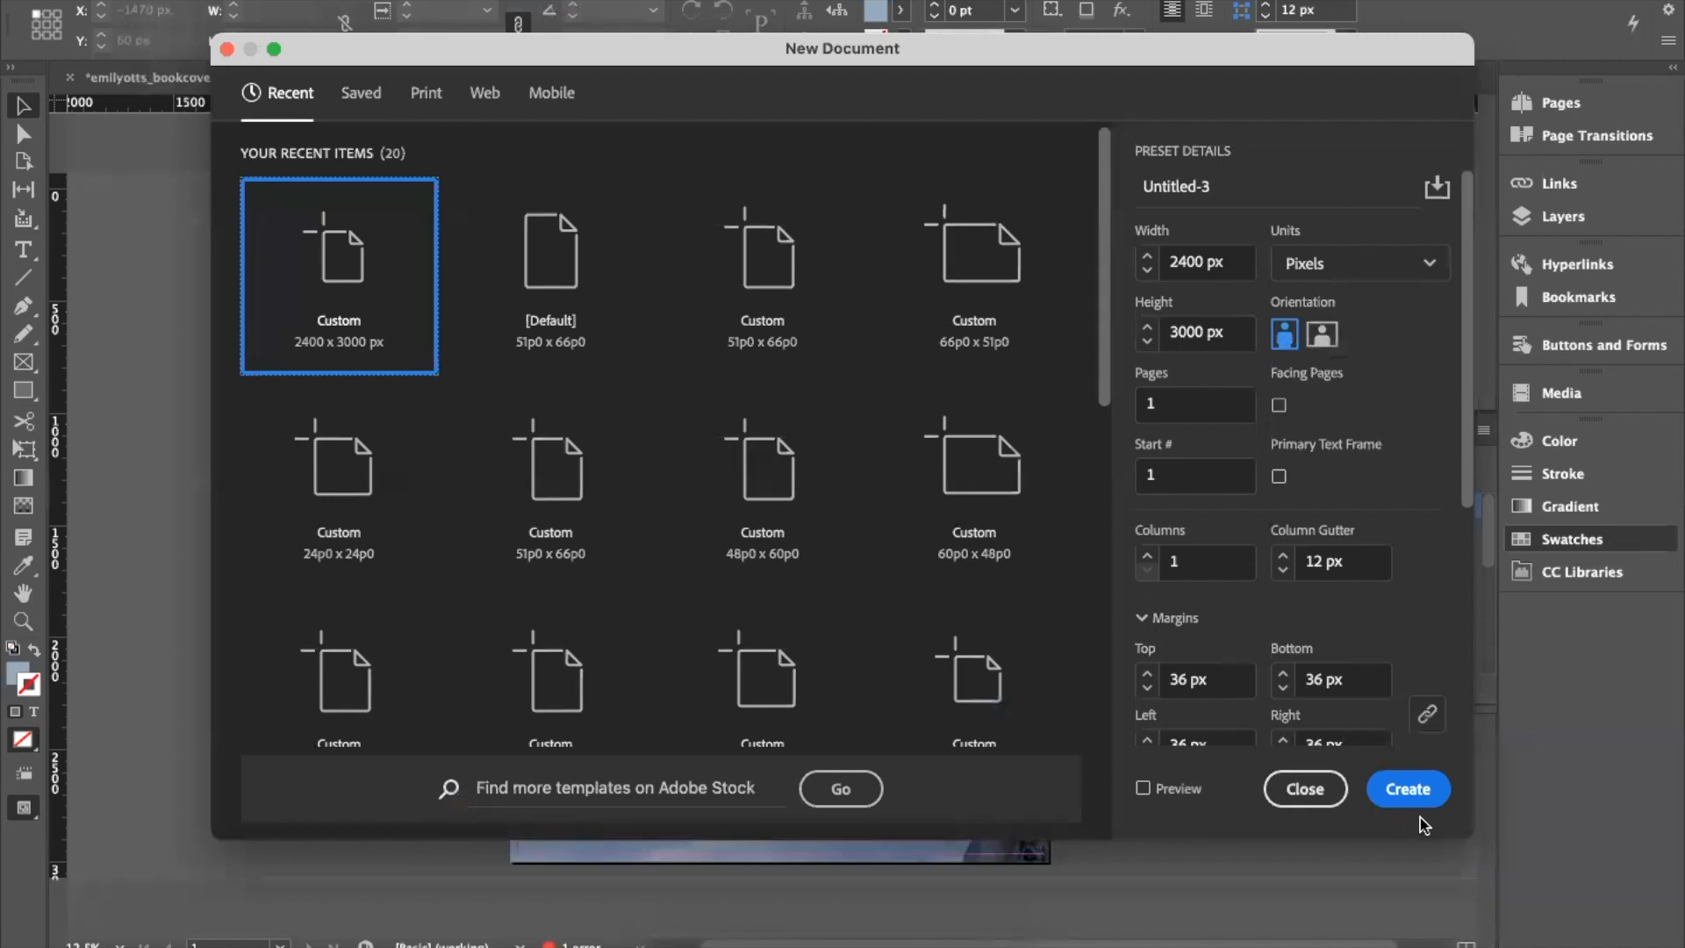
click(1404, 792)
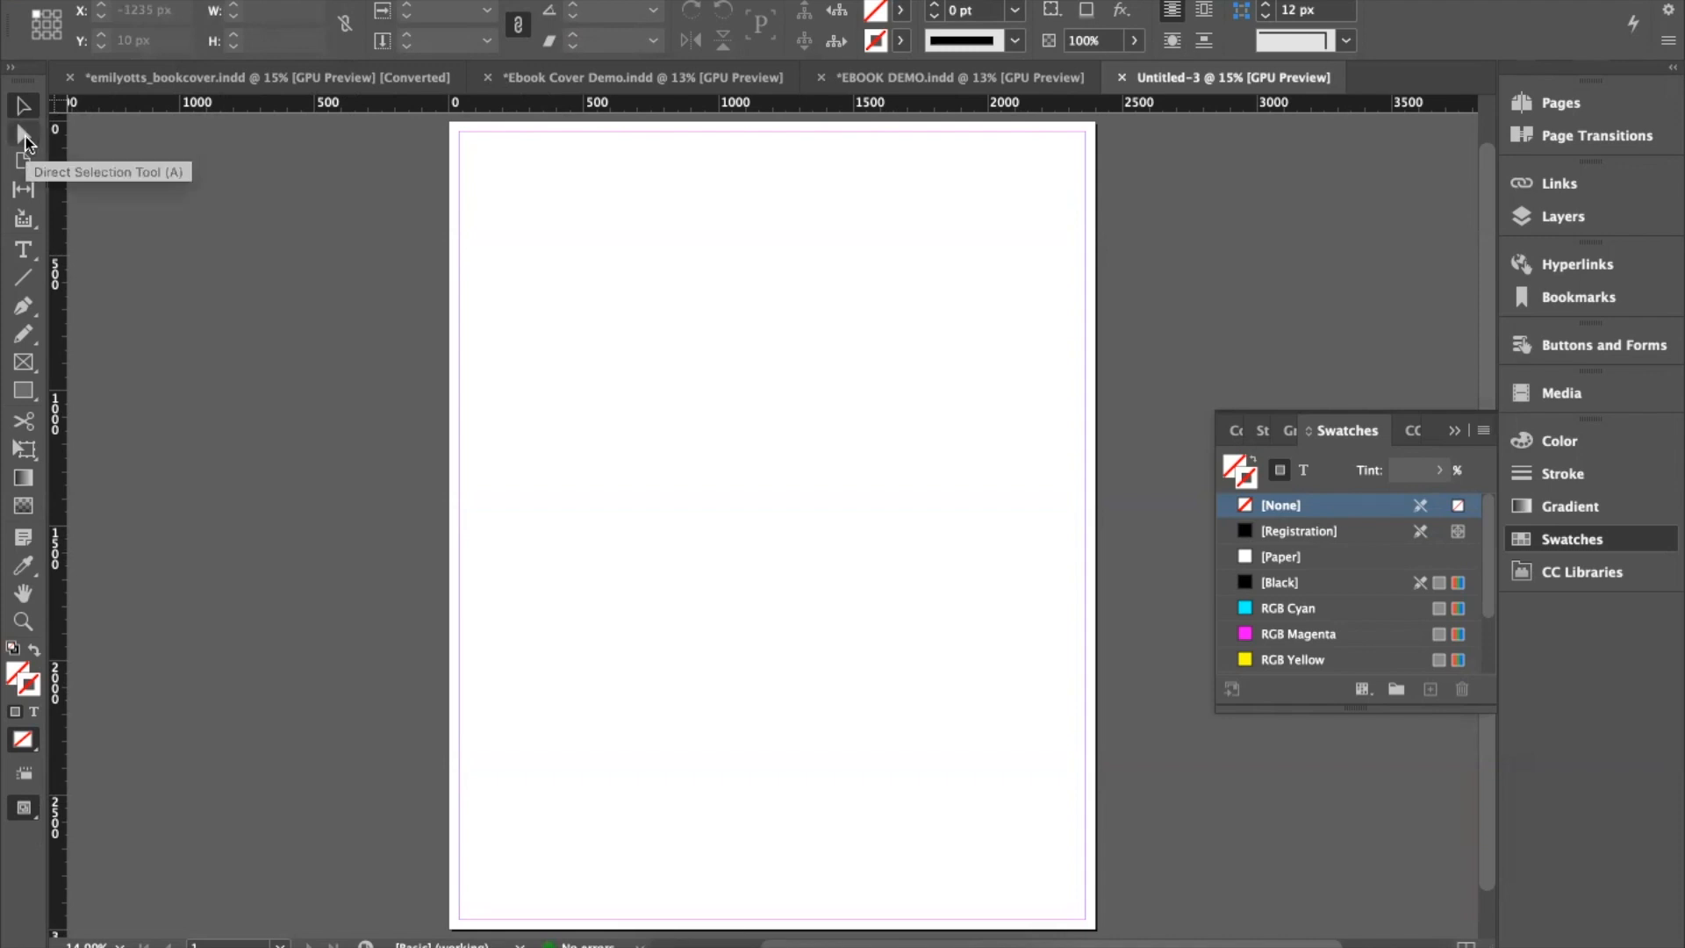
Step: Draw a 2400 × 3000 px rectangle frame covering the whole page
click(29, 364)
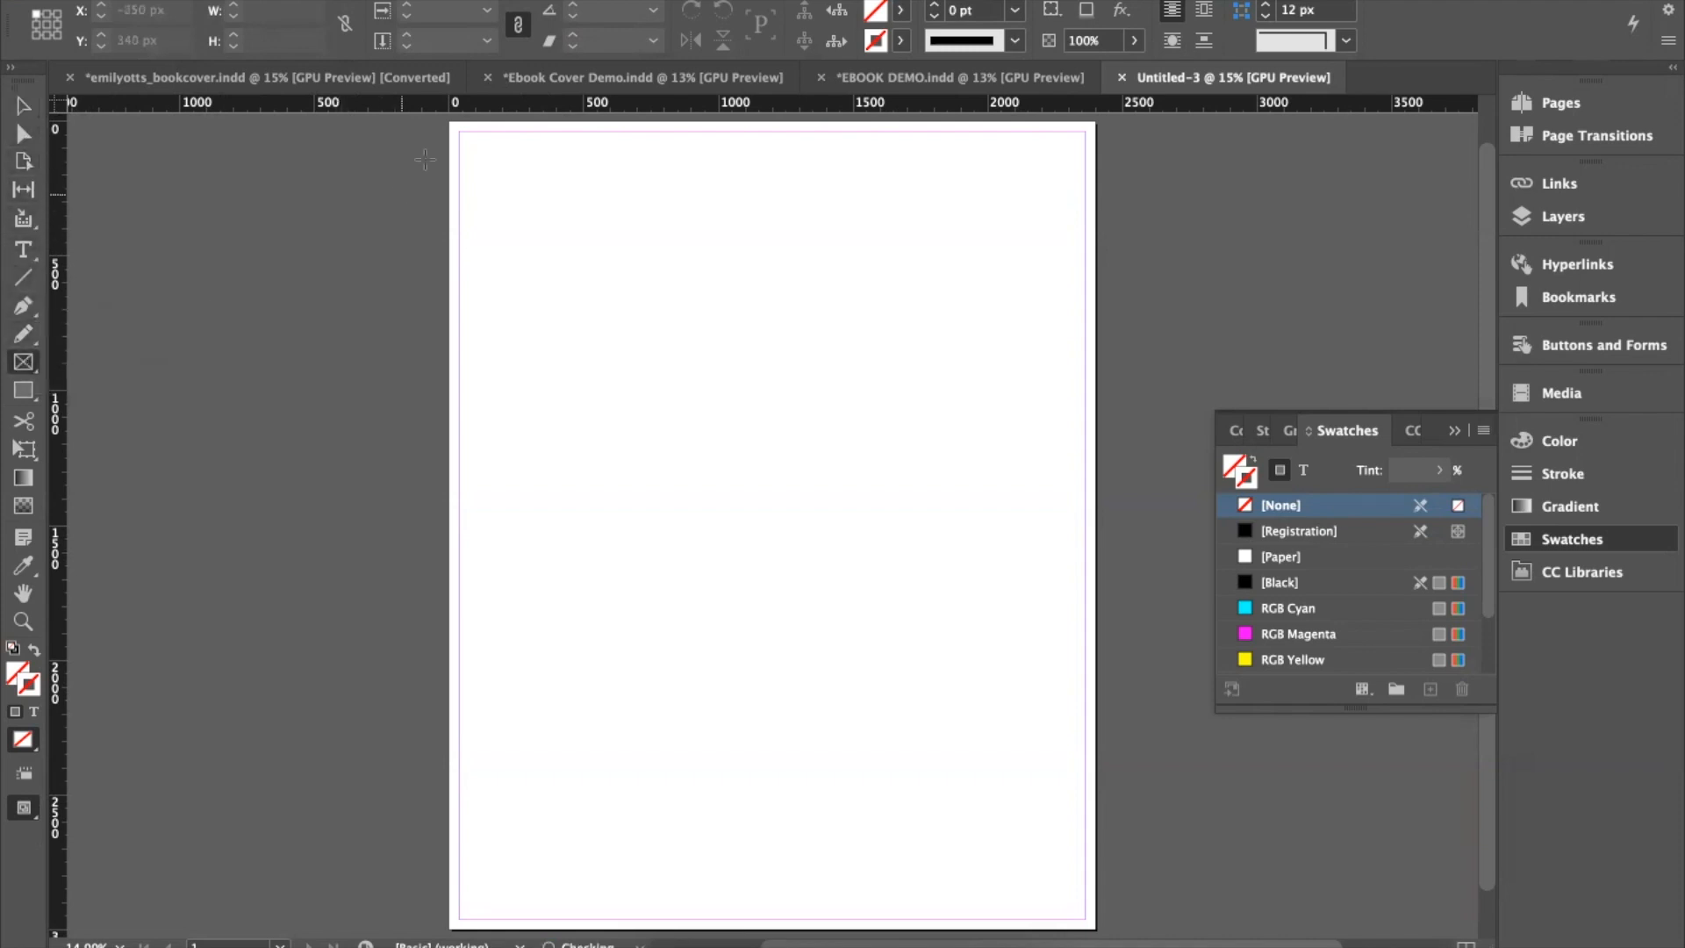
drag(450, 128, 1098, 932)
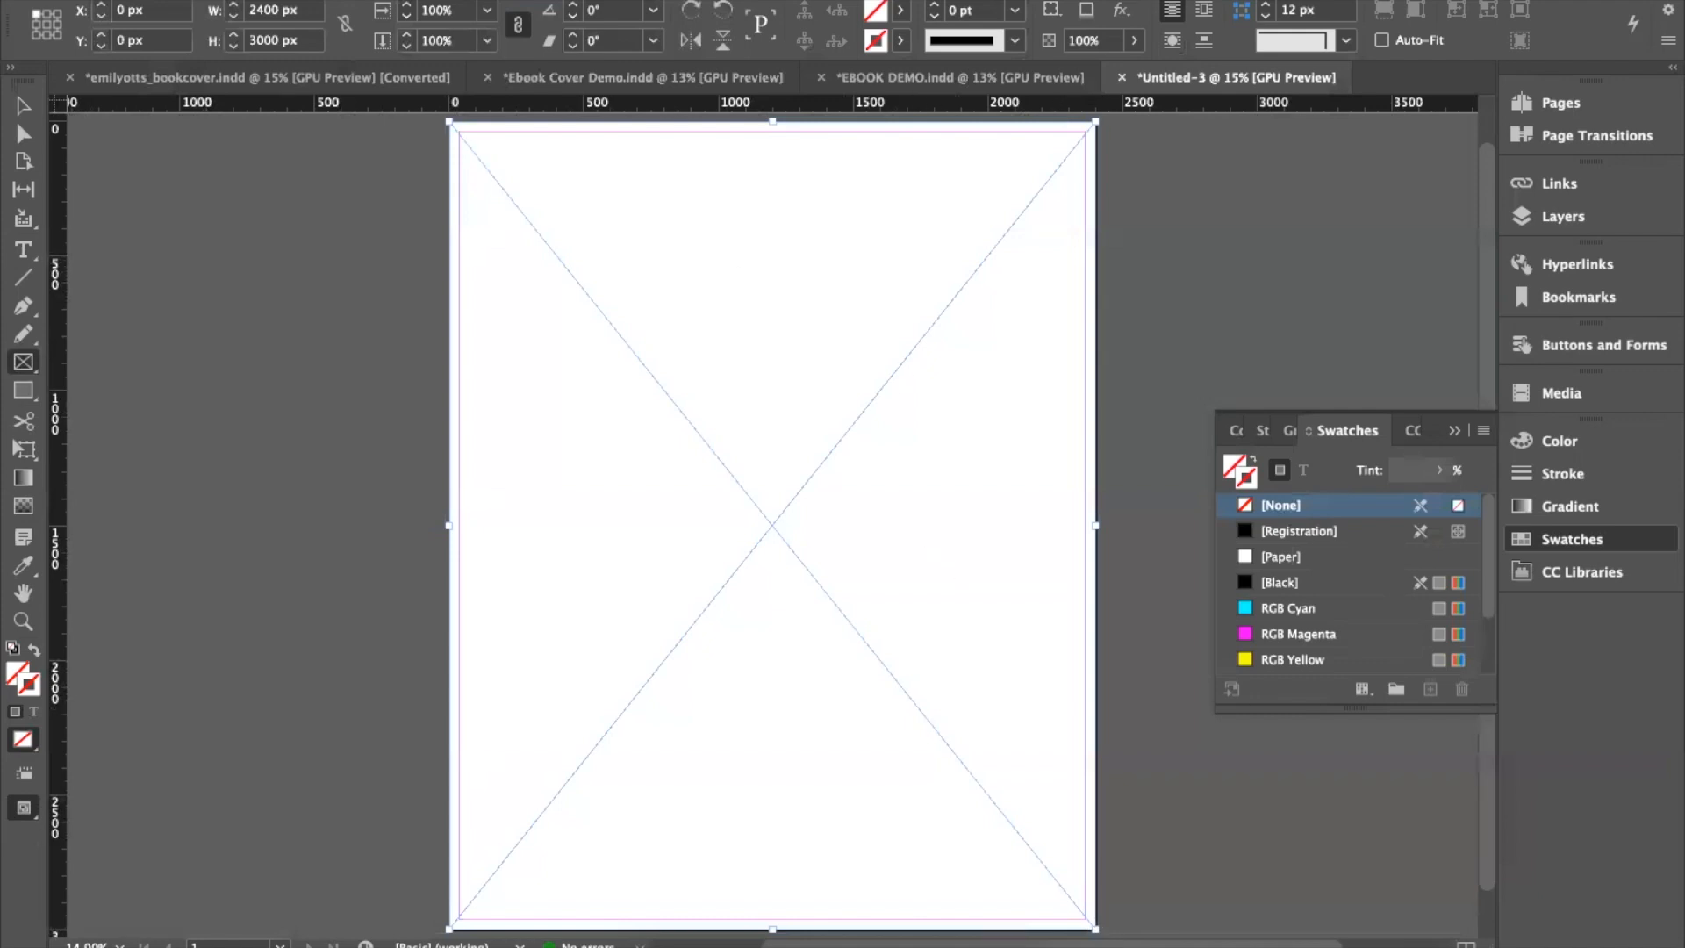
Step: Place Ebook Demo video.psd from the Ebook Demo Video folder into the full-page frame and fit the content to the frame
click(158, 1)
click(187, 307)
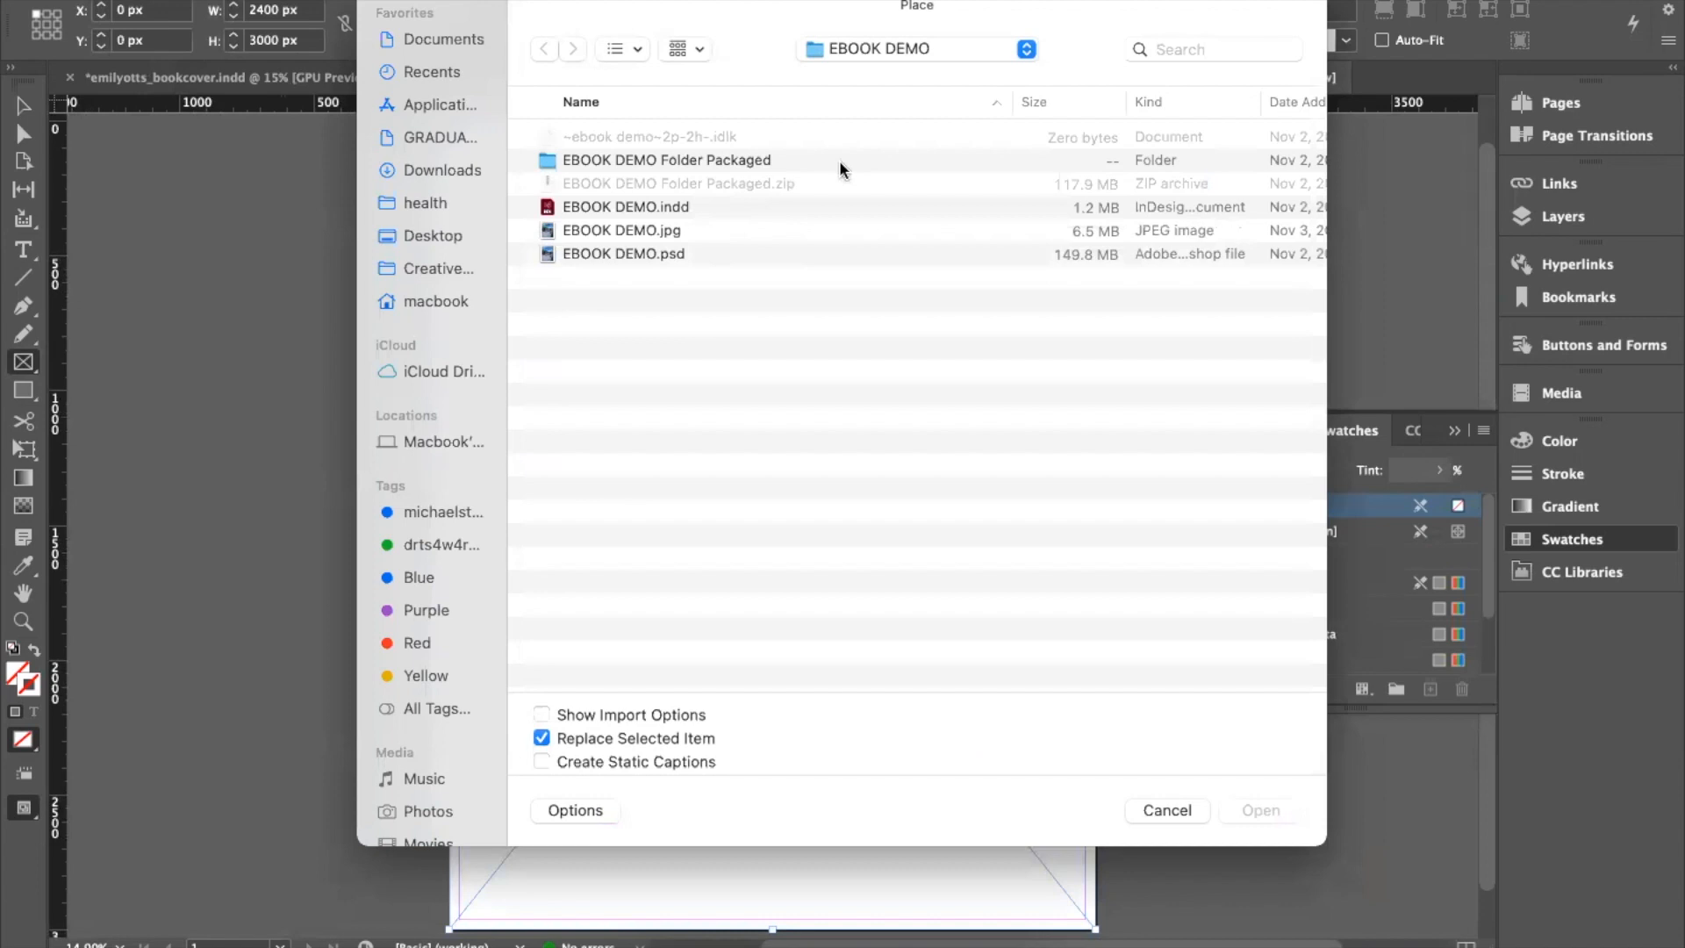
click(1031, 53)
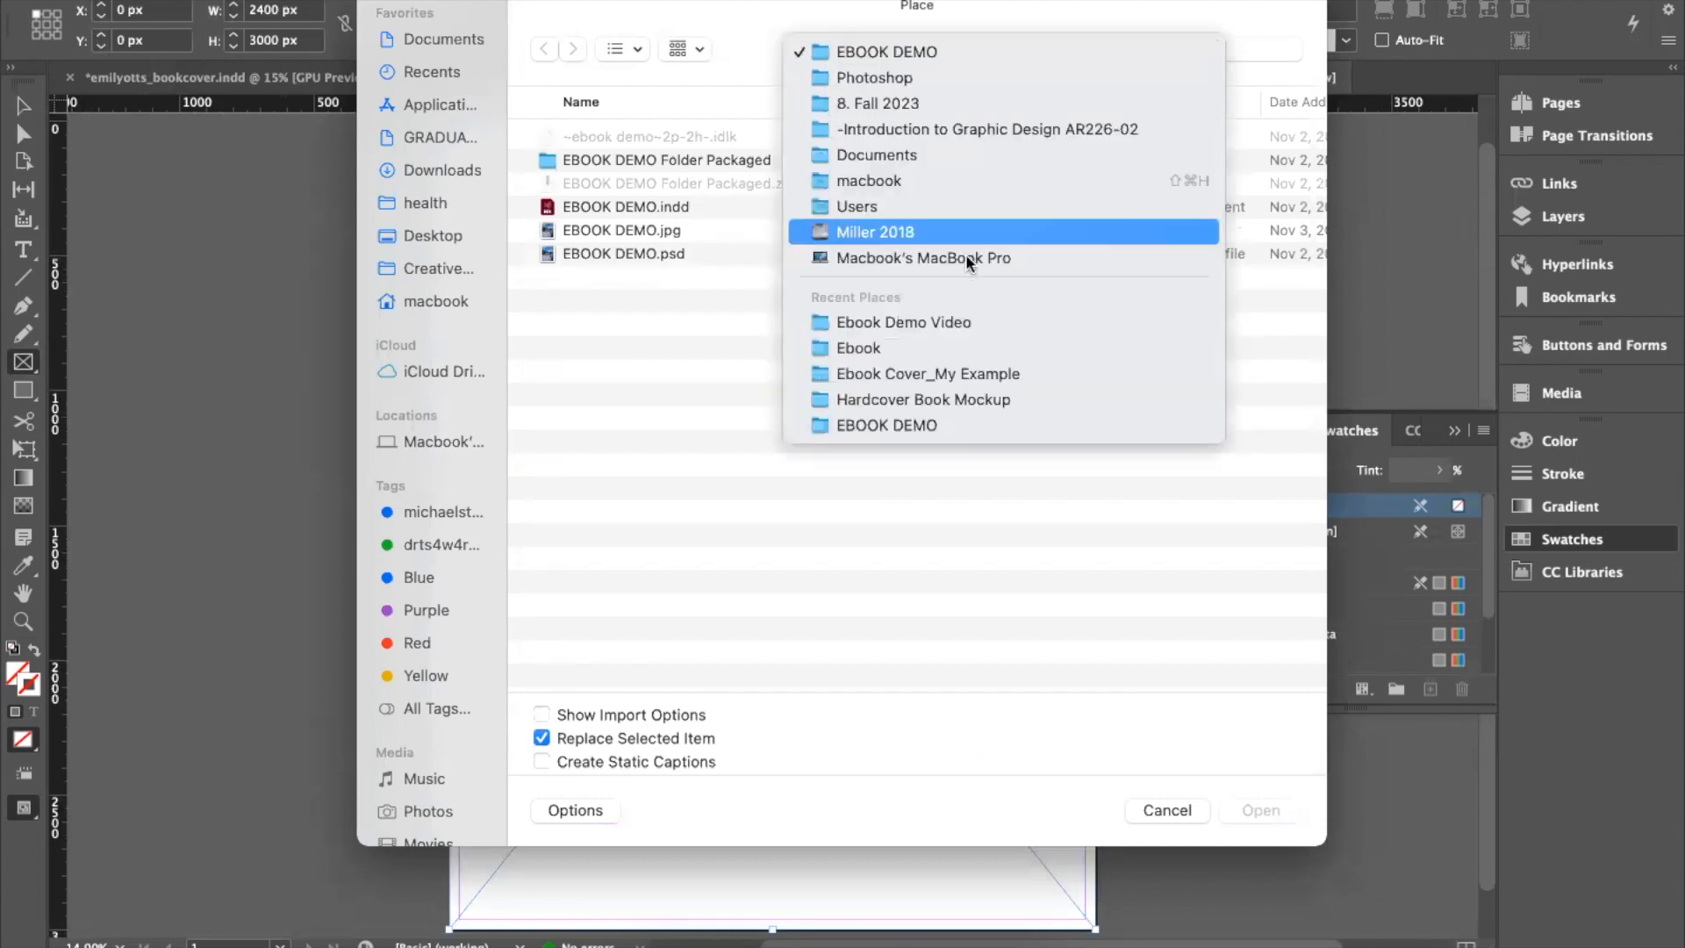
click(961, 325)
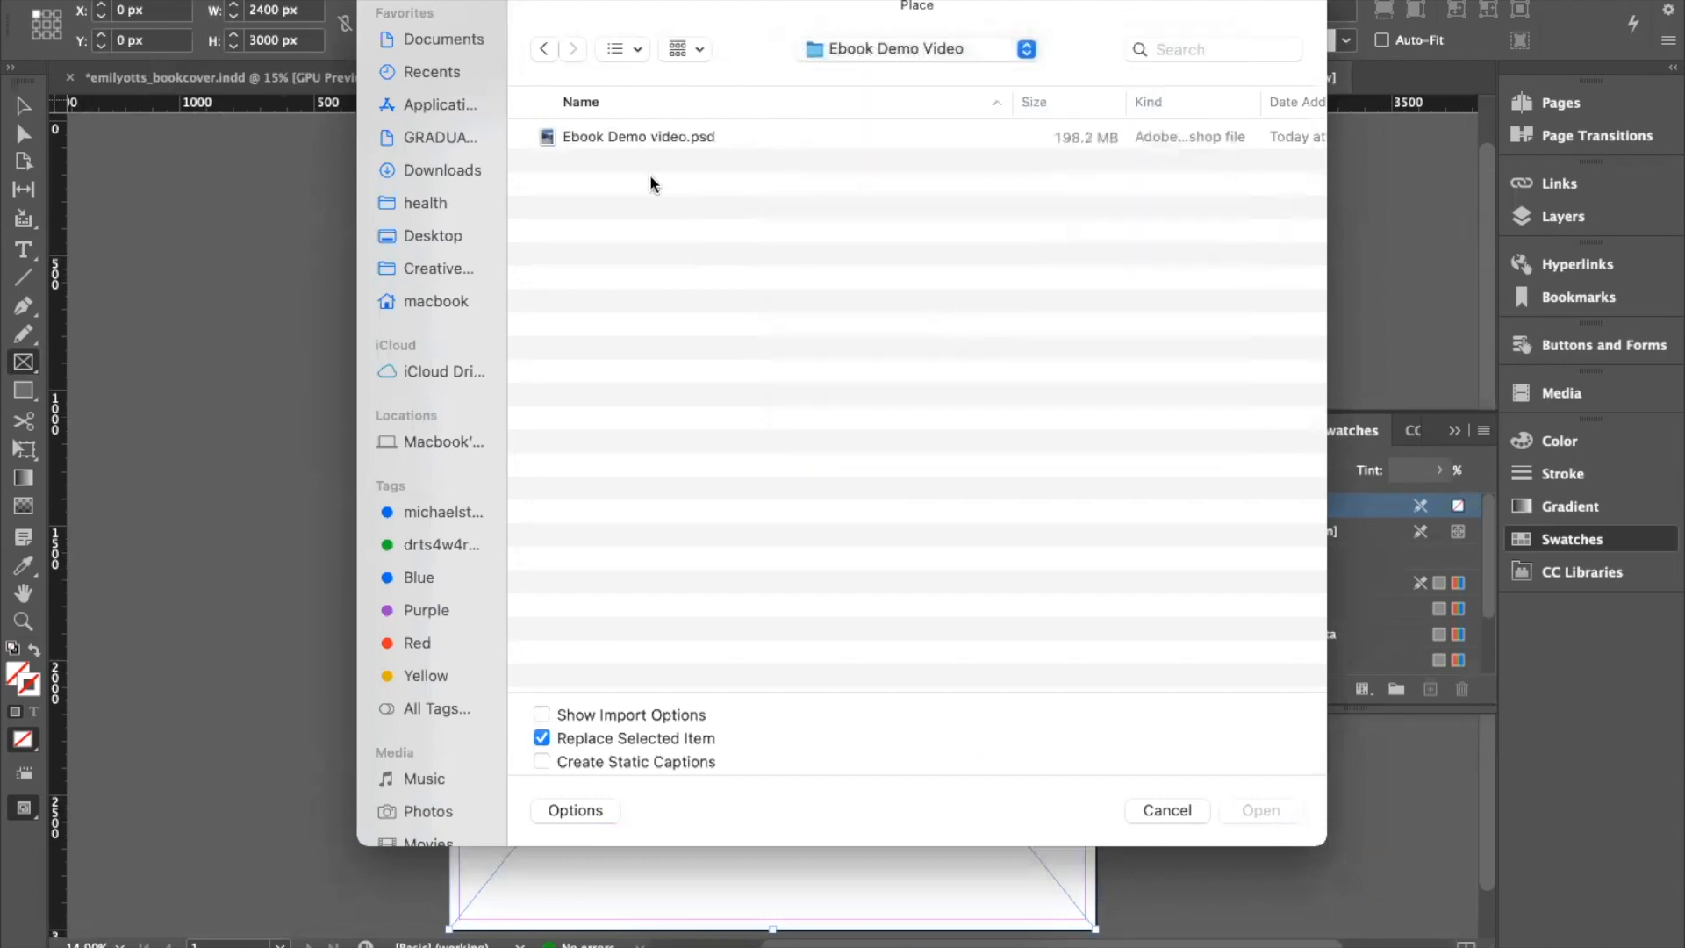
double_click(611, 138)
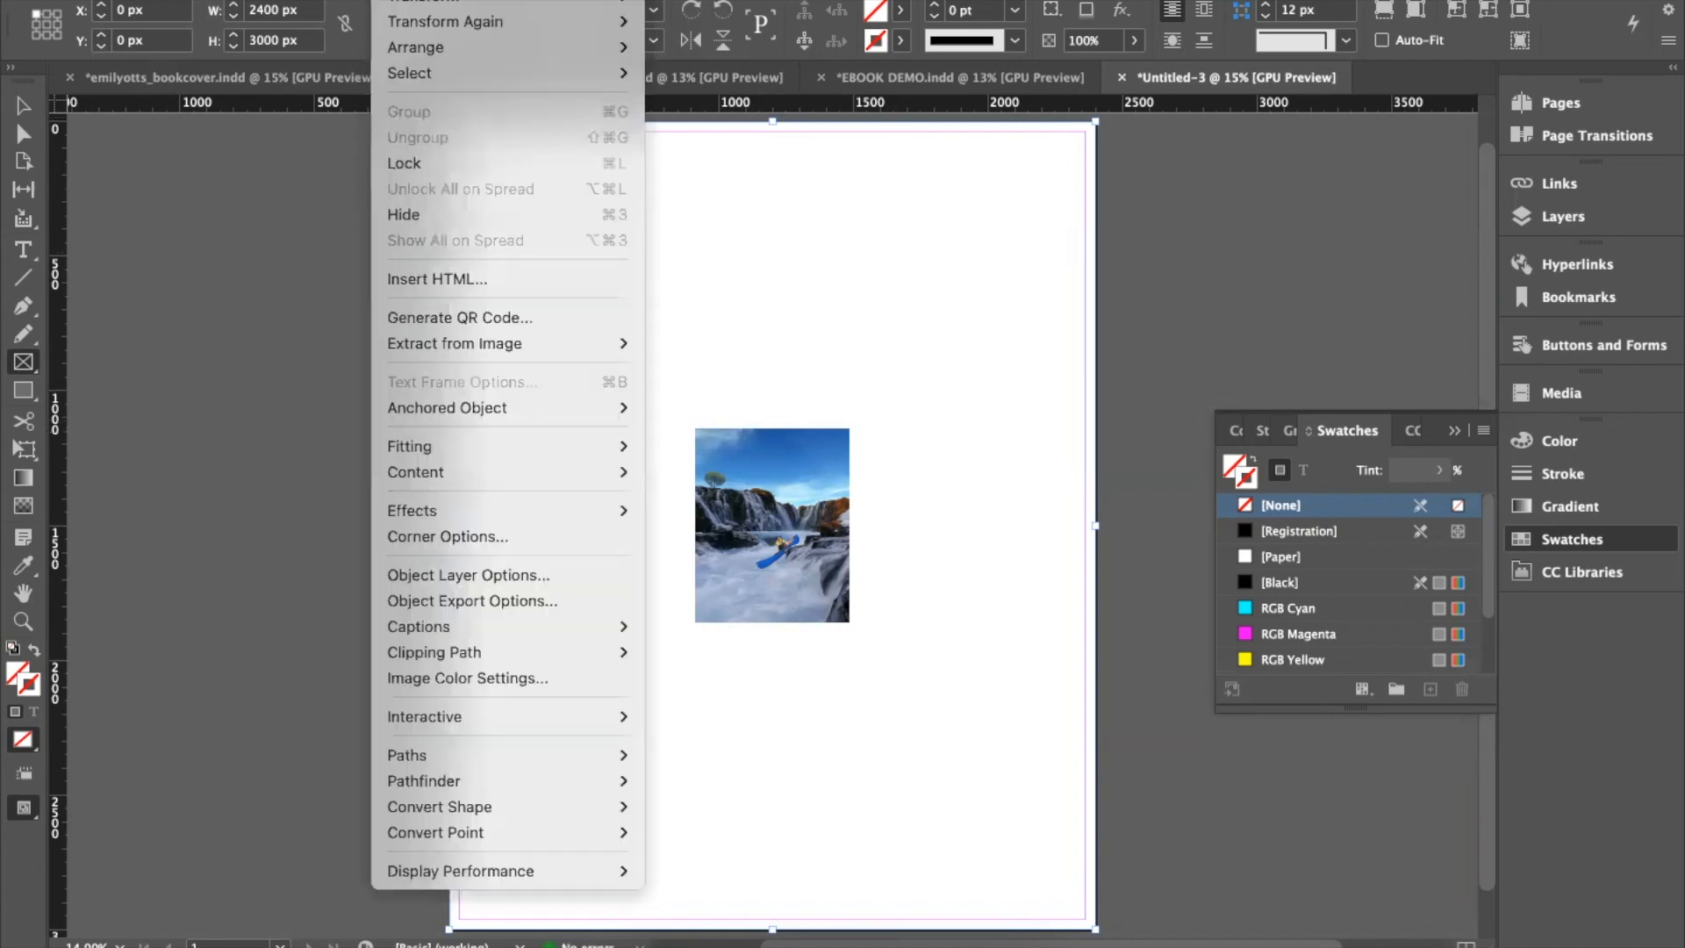
mouse_move(439, 446)
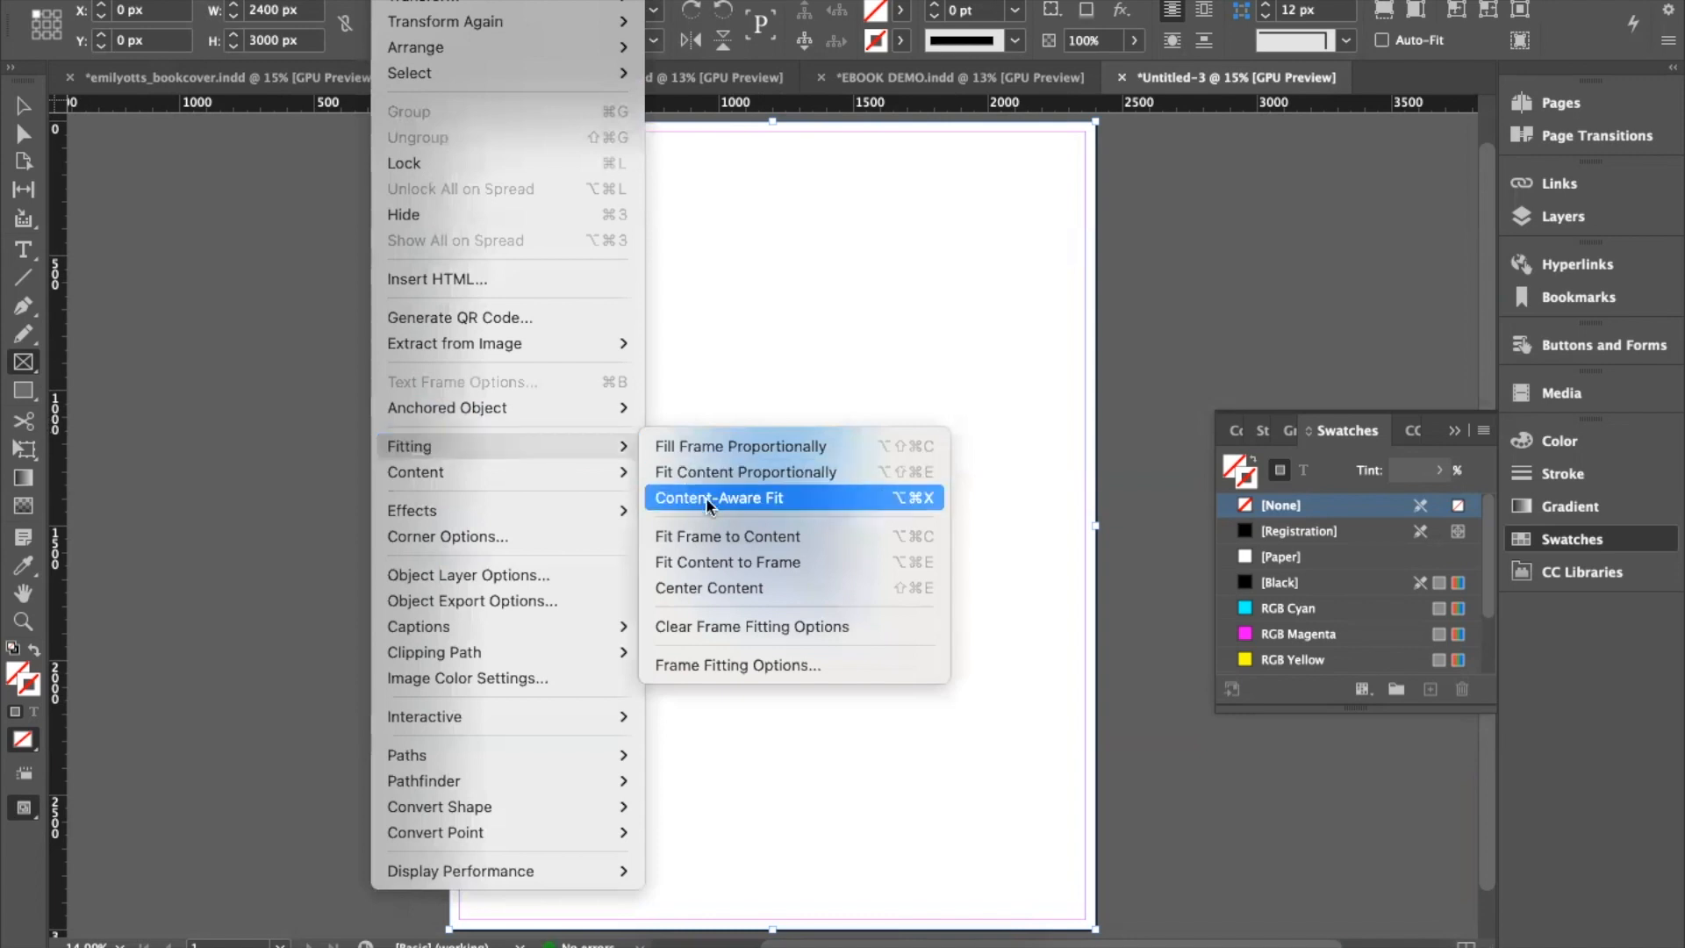
click(725, 567)
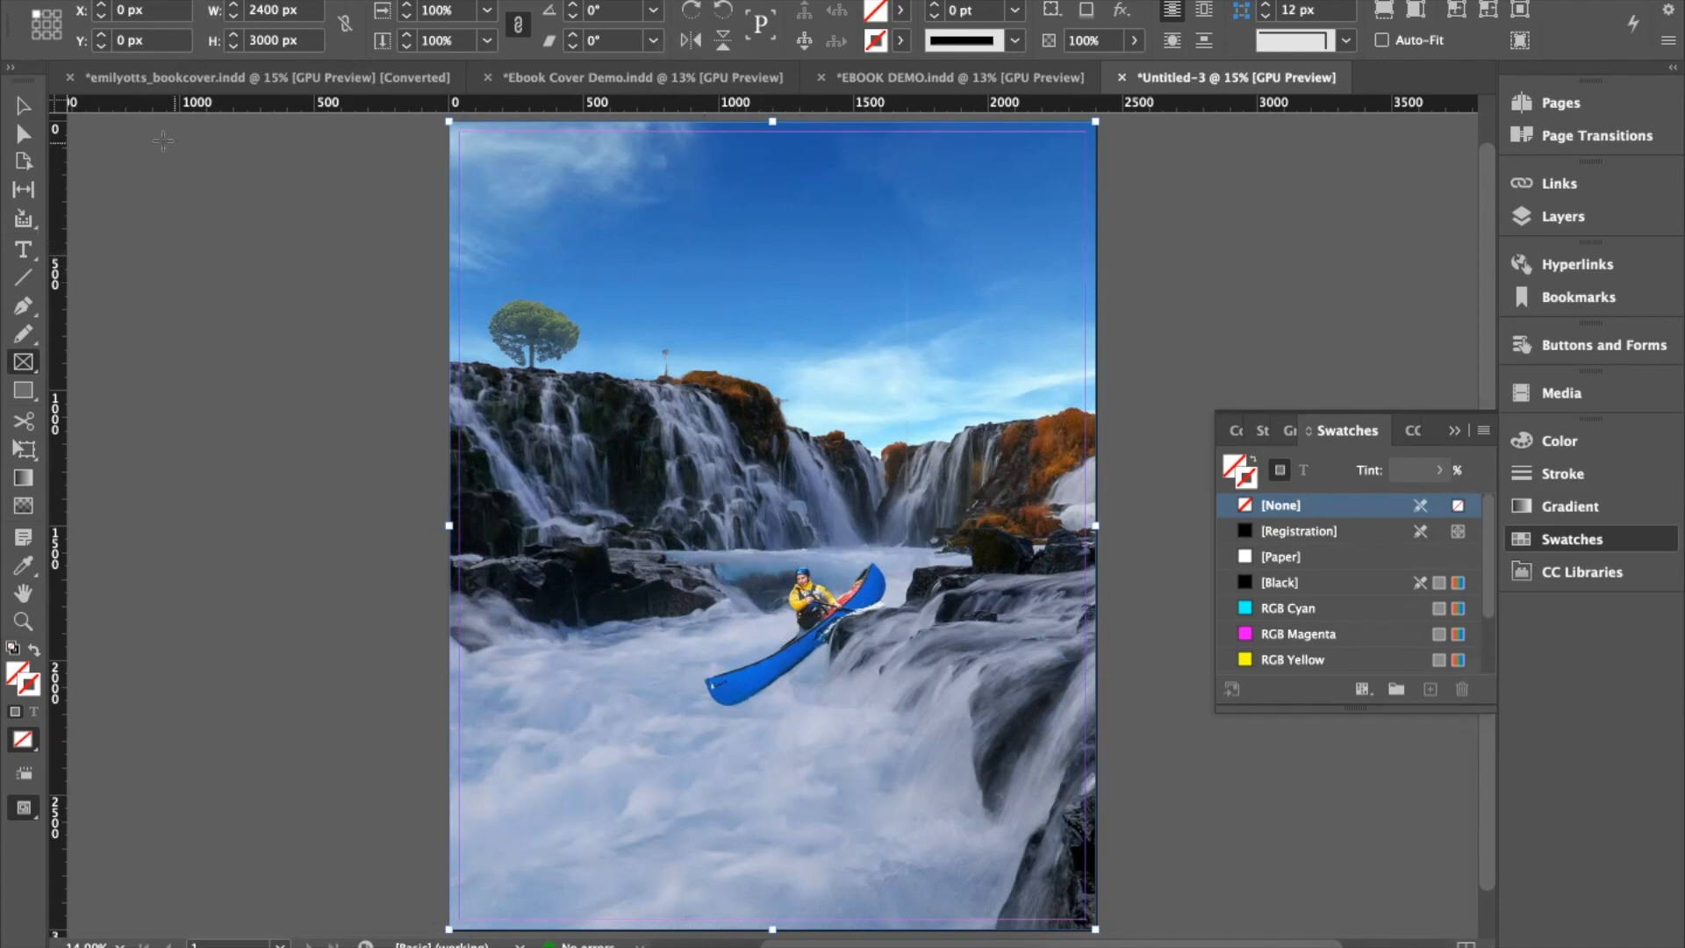
Step: Preview the cover page in full-screen presentation mode
key(v)
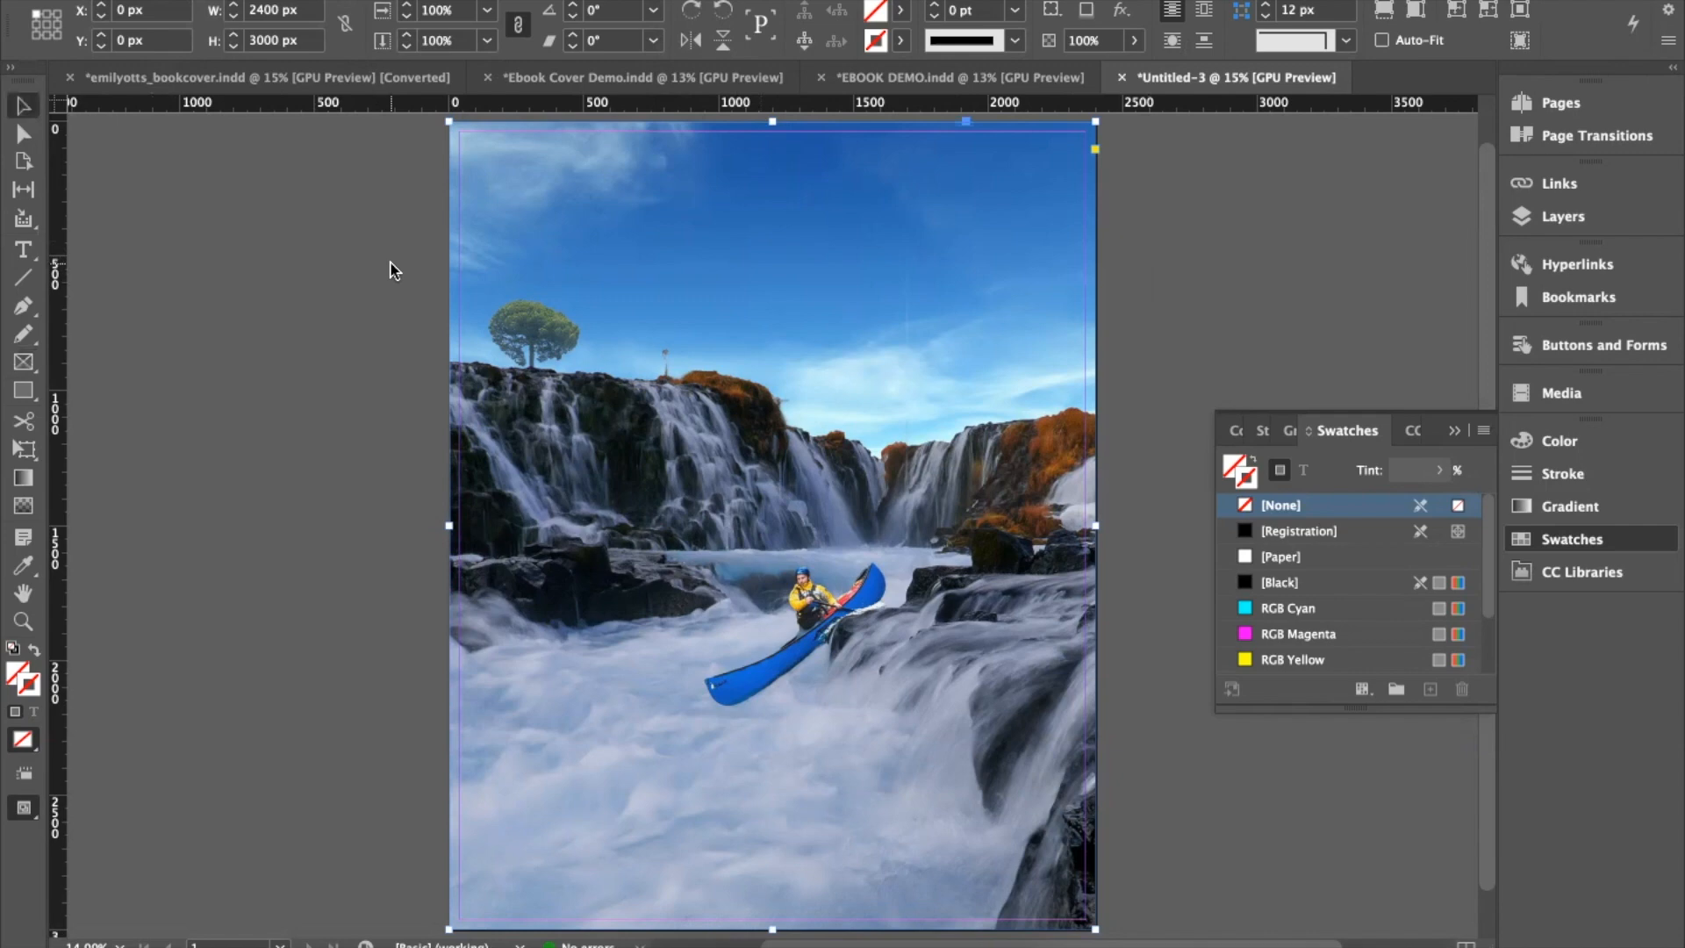
key(shift+w)
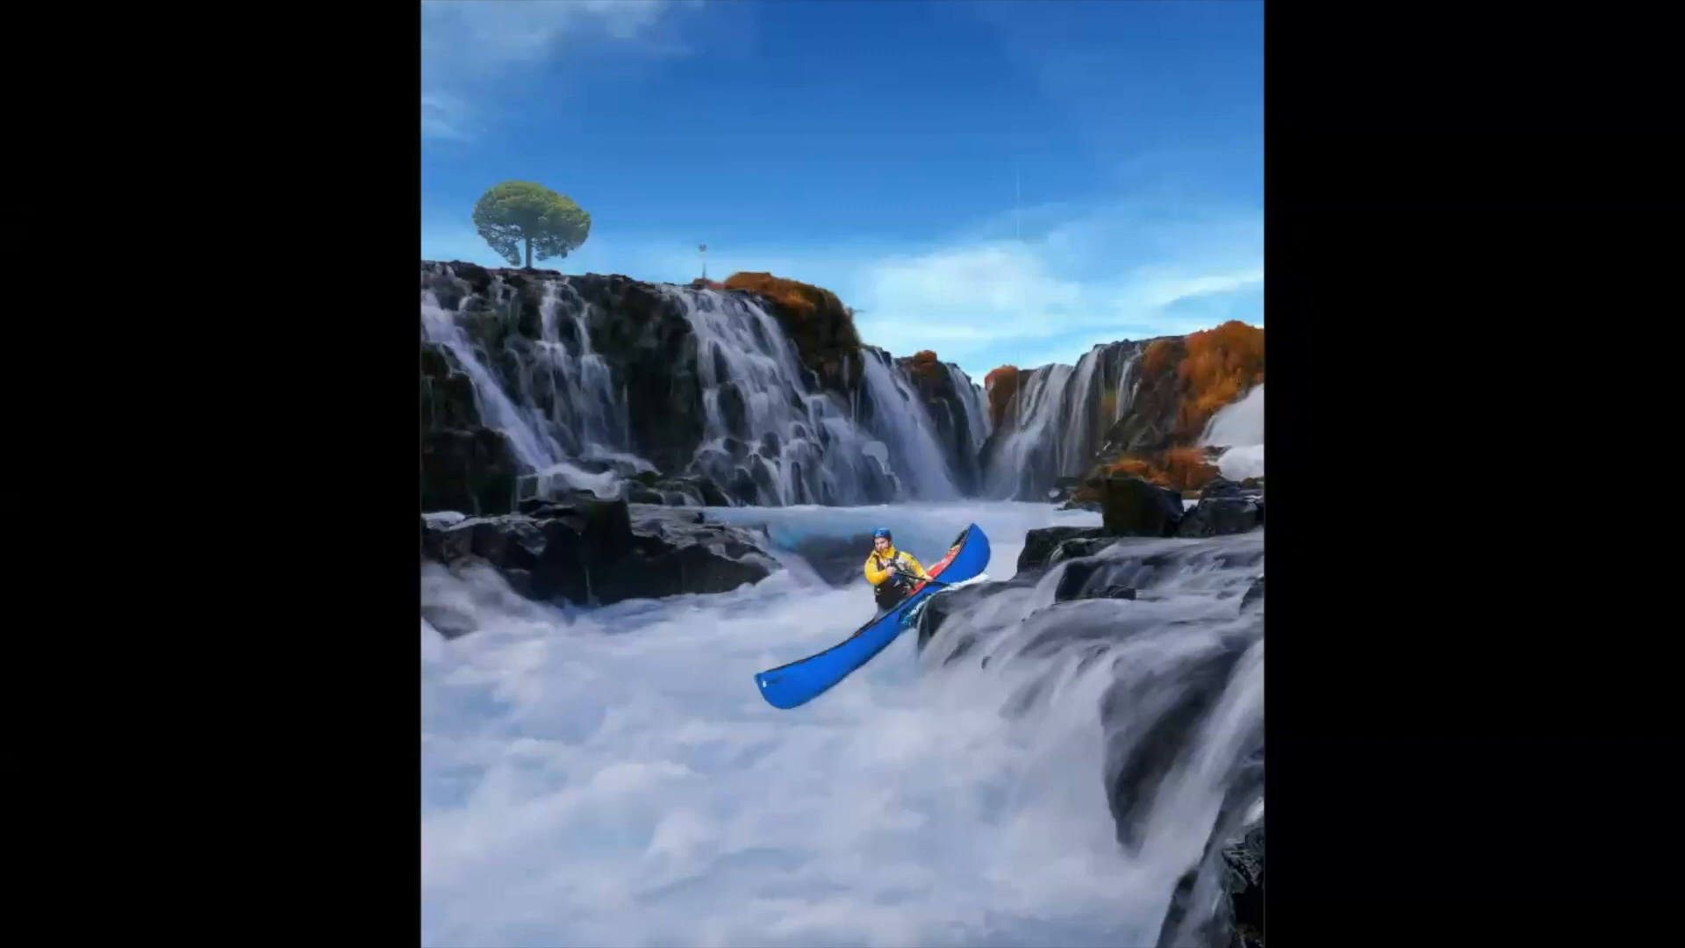
key(Escape)
Step: Switch to Photoshop and examine the faint vertical line in the sky at 100% zoom, checking the 4.Tree Edited layer's visibility
click(815, 943)
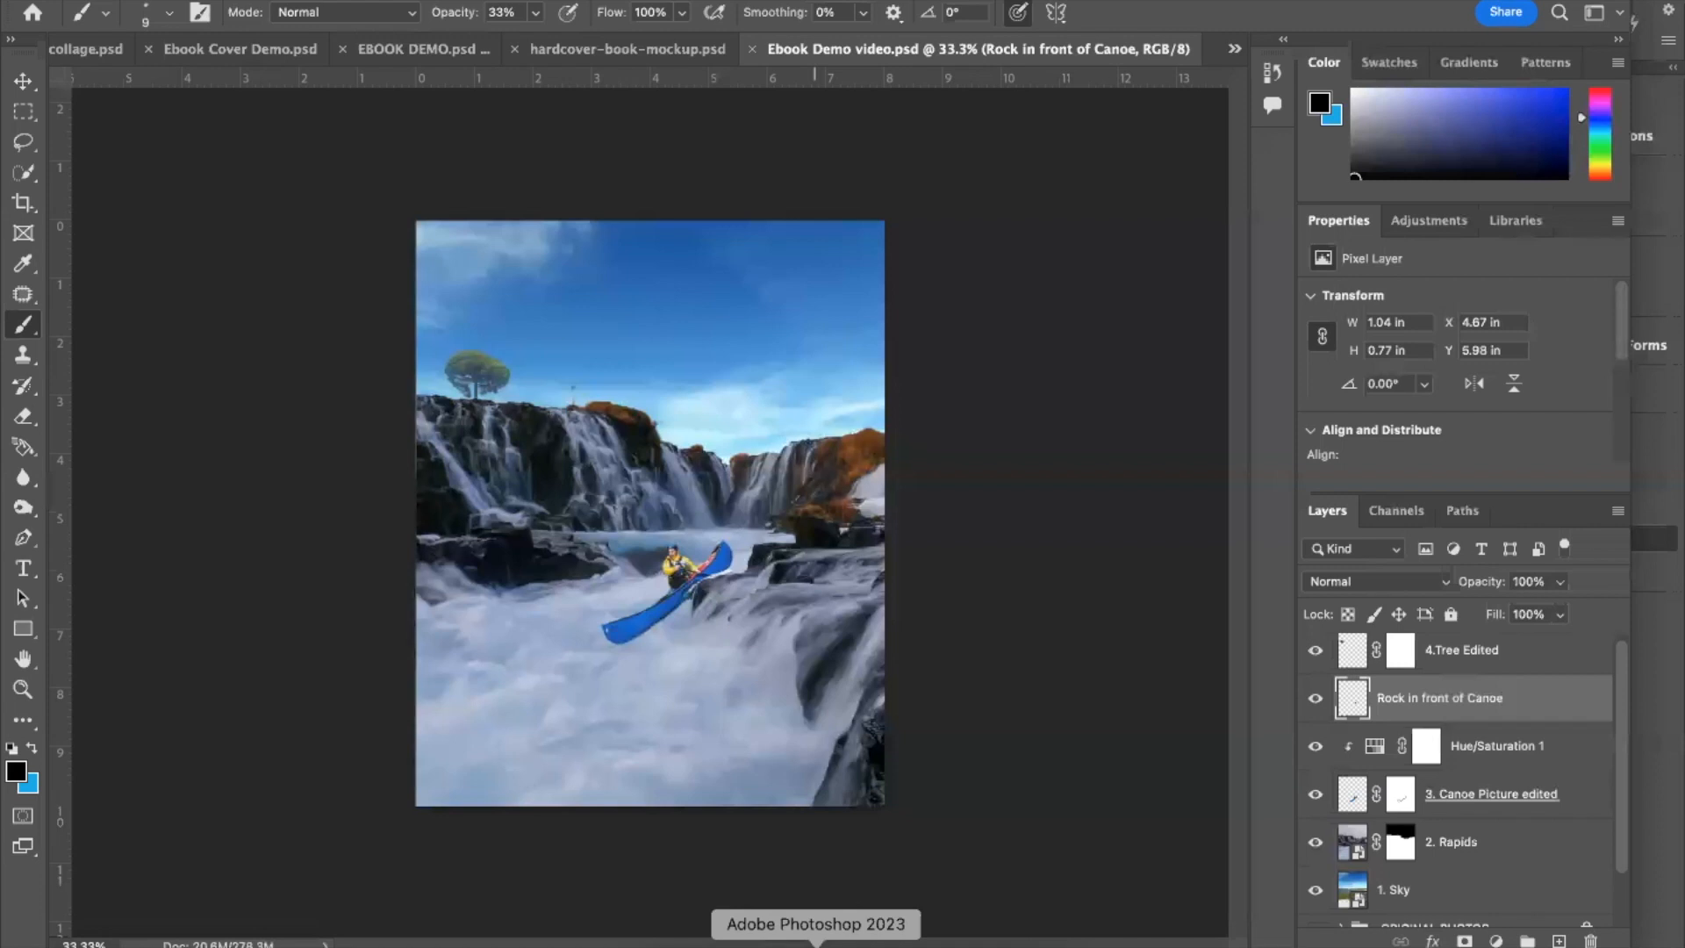
key(super+equal)
key(super+equal)
key(super+equal)
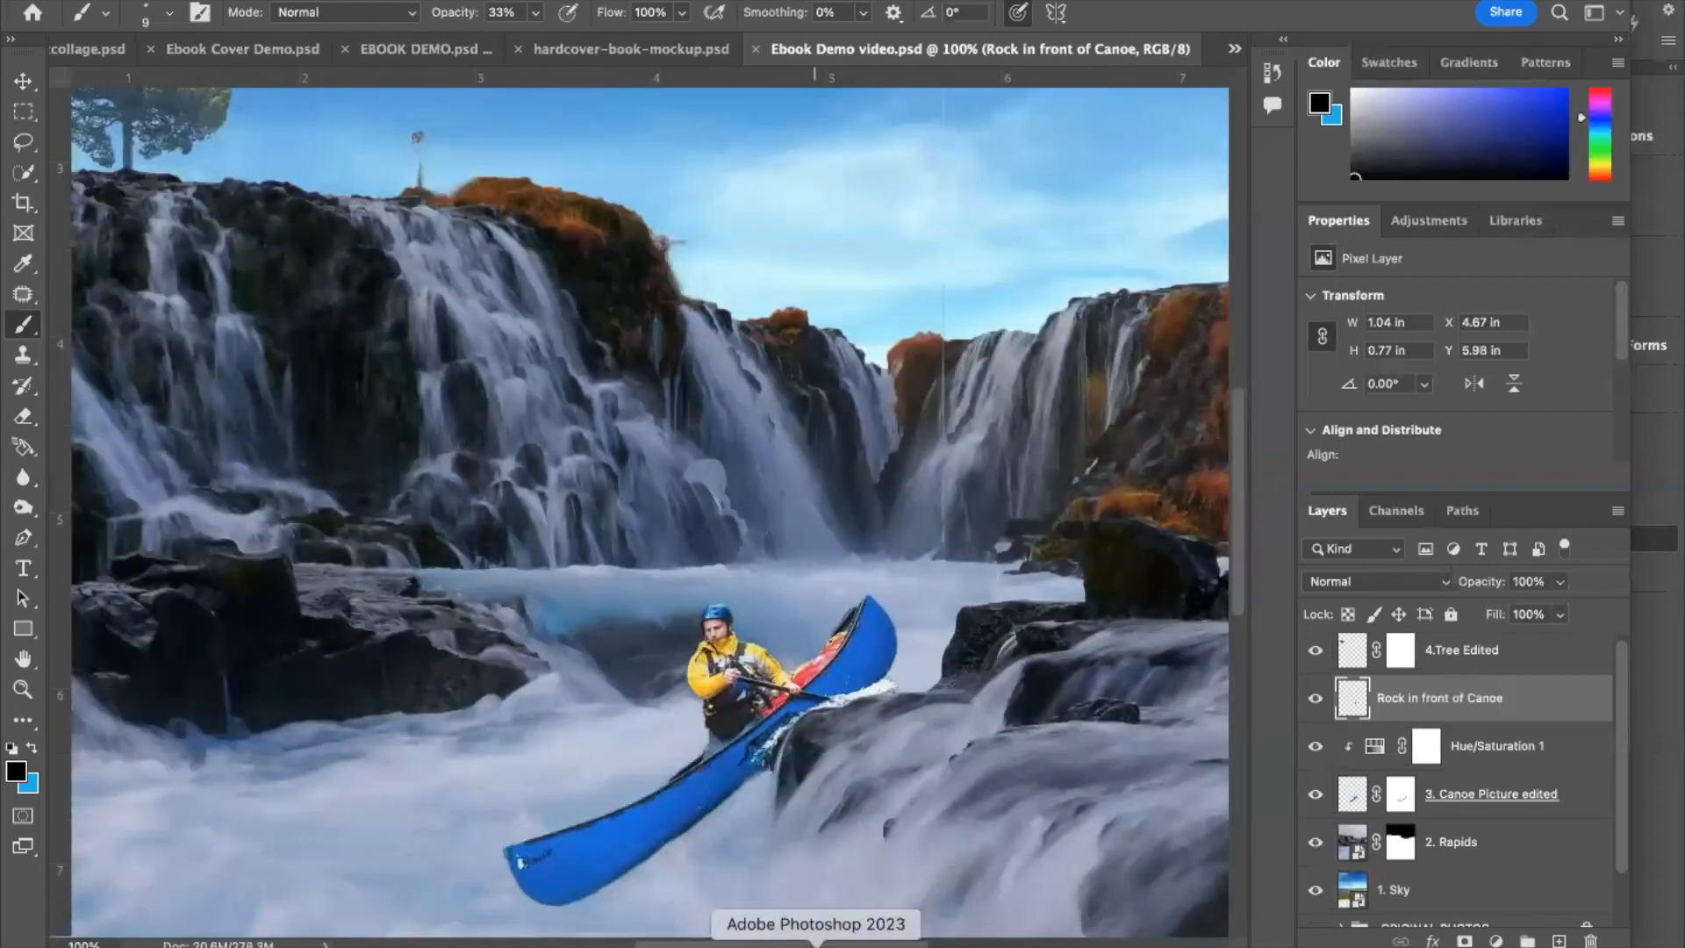
scroll(994, 849, up, 10)
scroll(994, 850, right, 4)
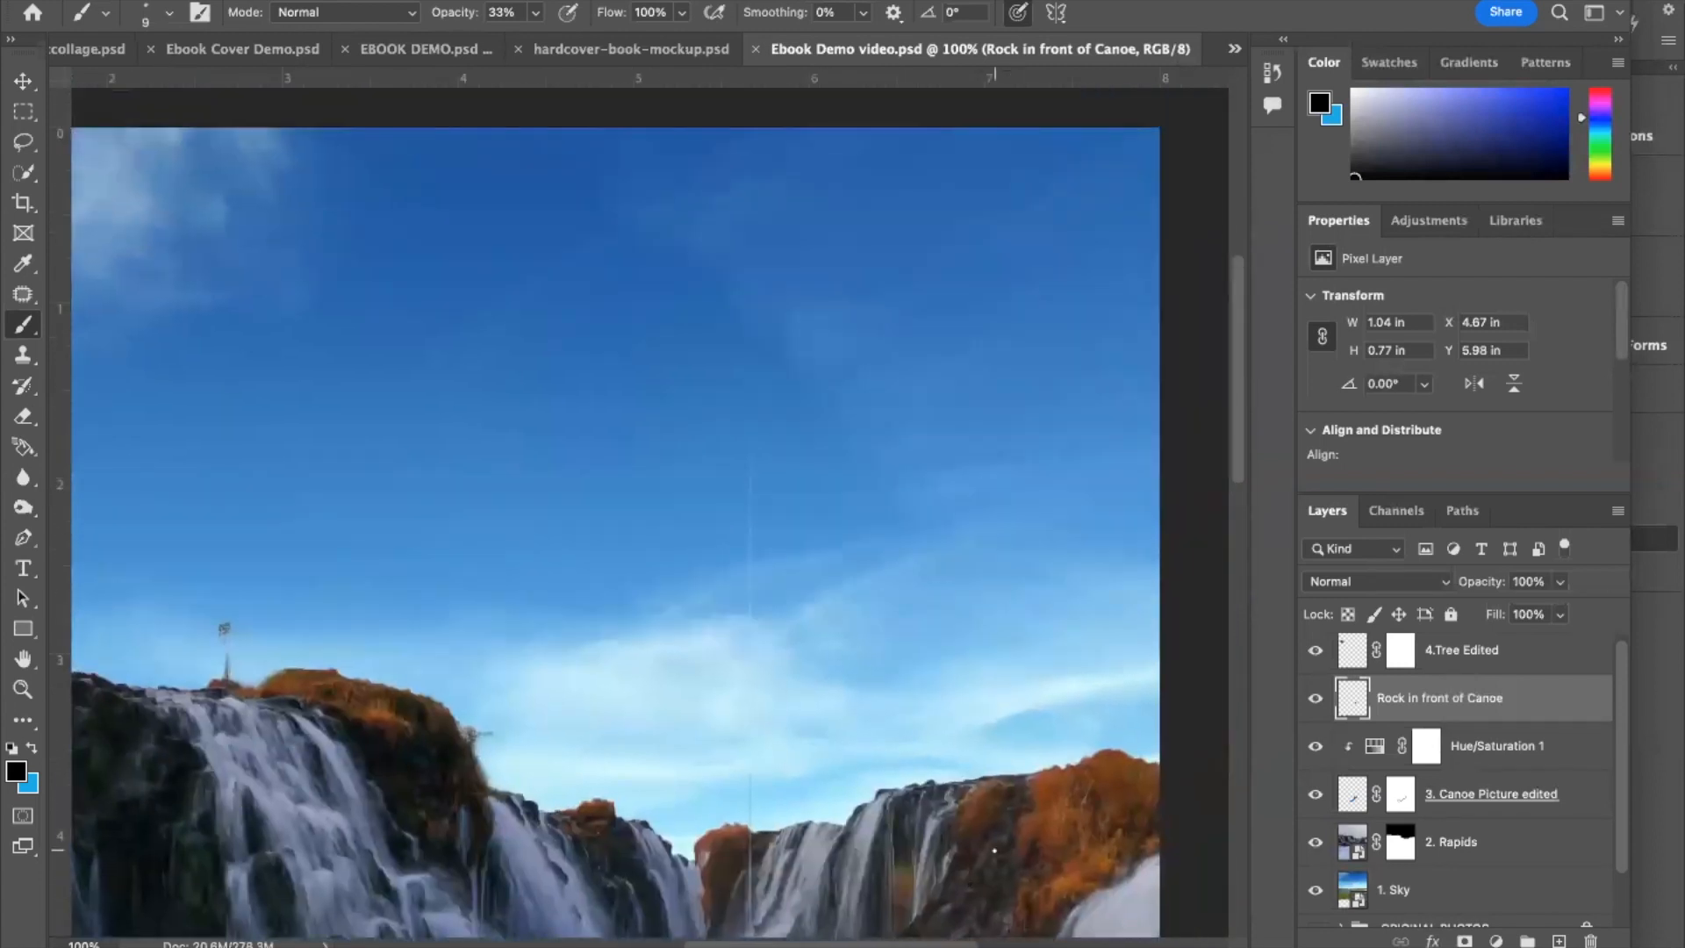
scroll(995, 850, down, 5)
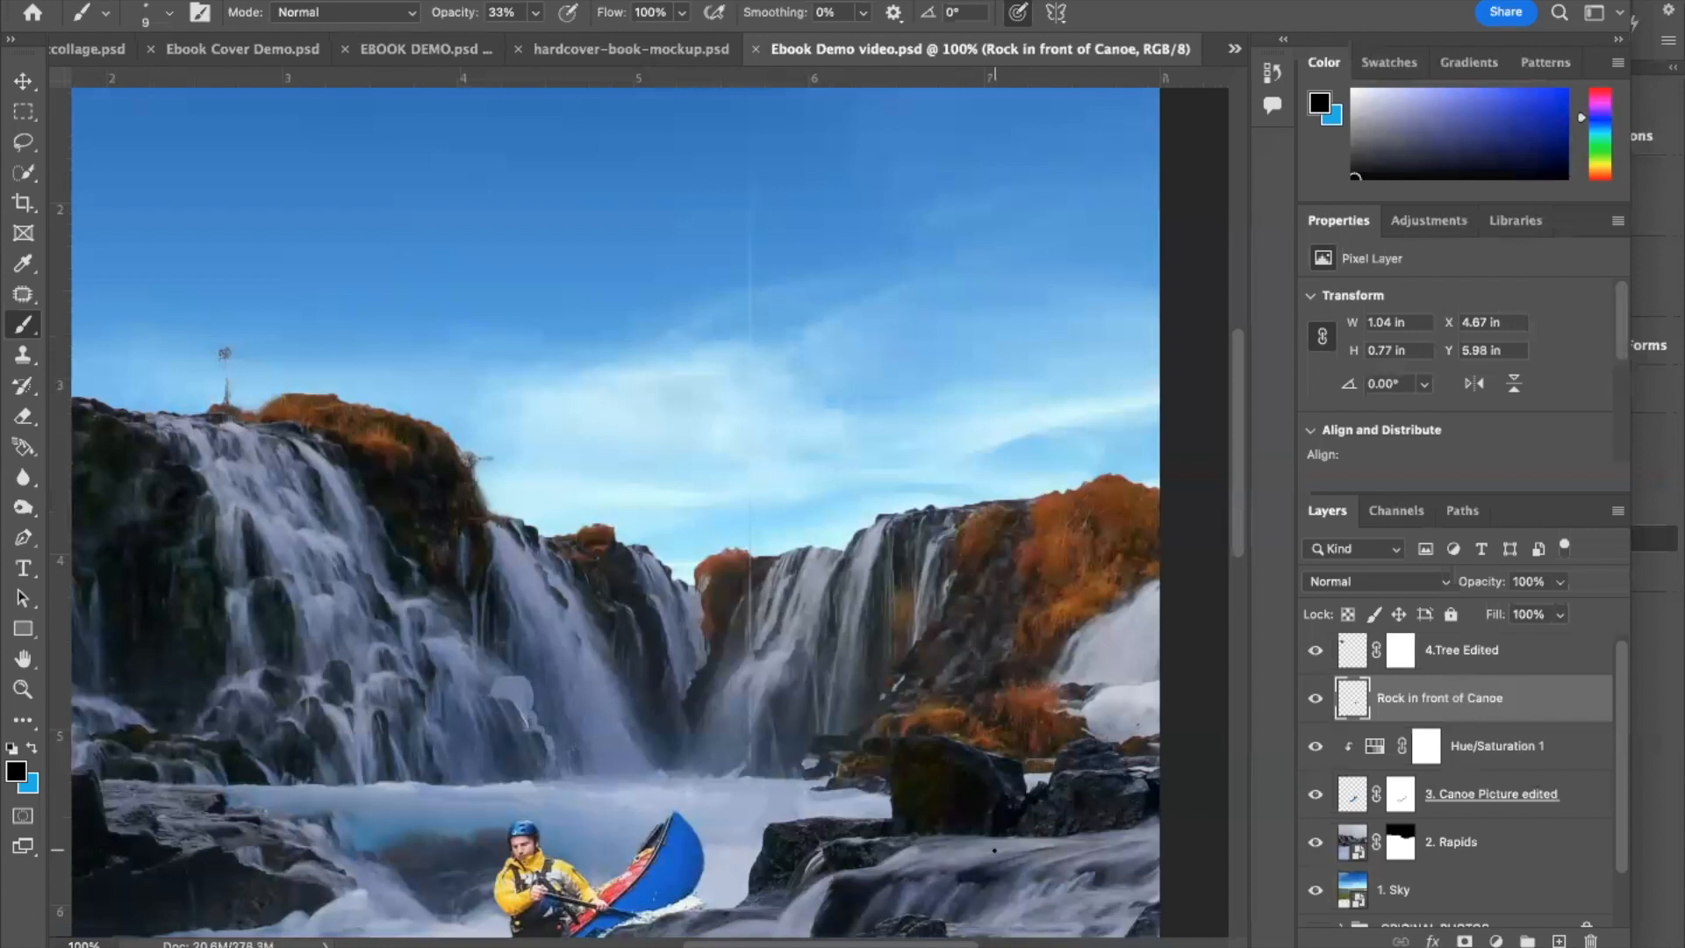
scroll(994, 850, up, 2)
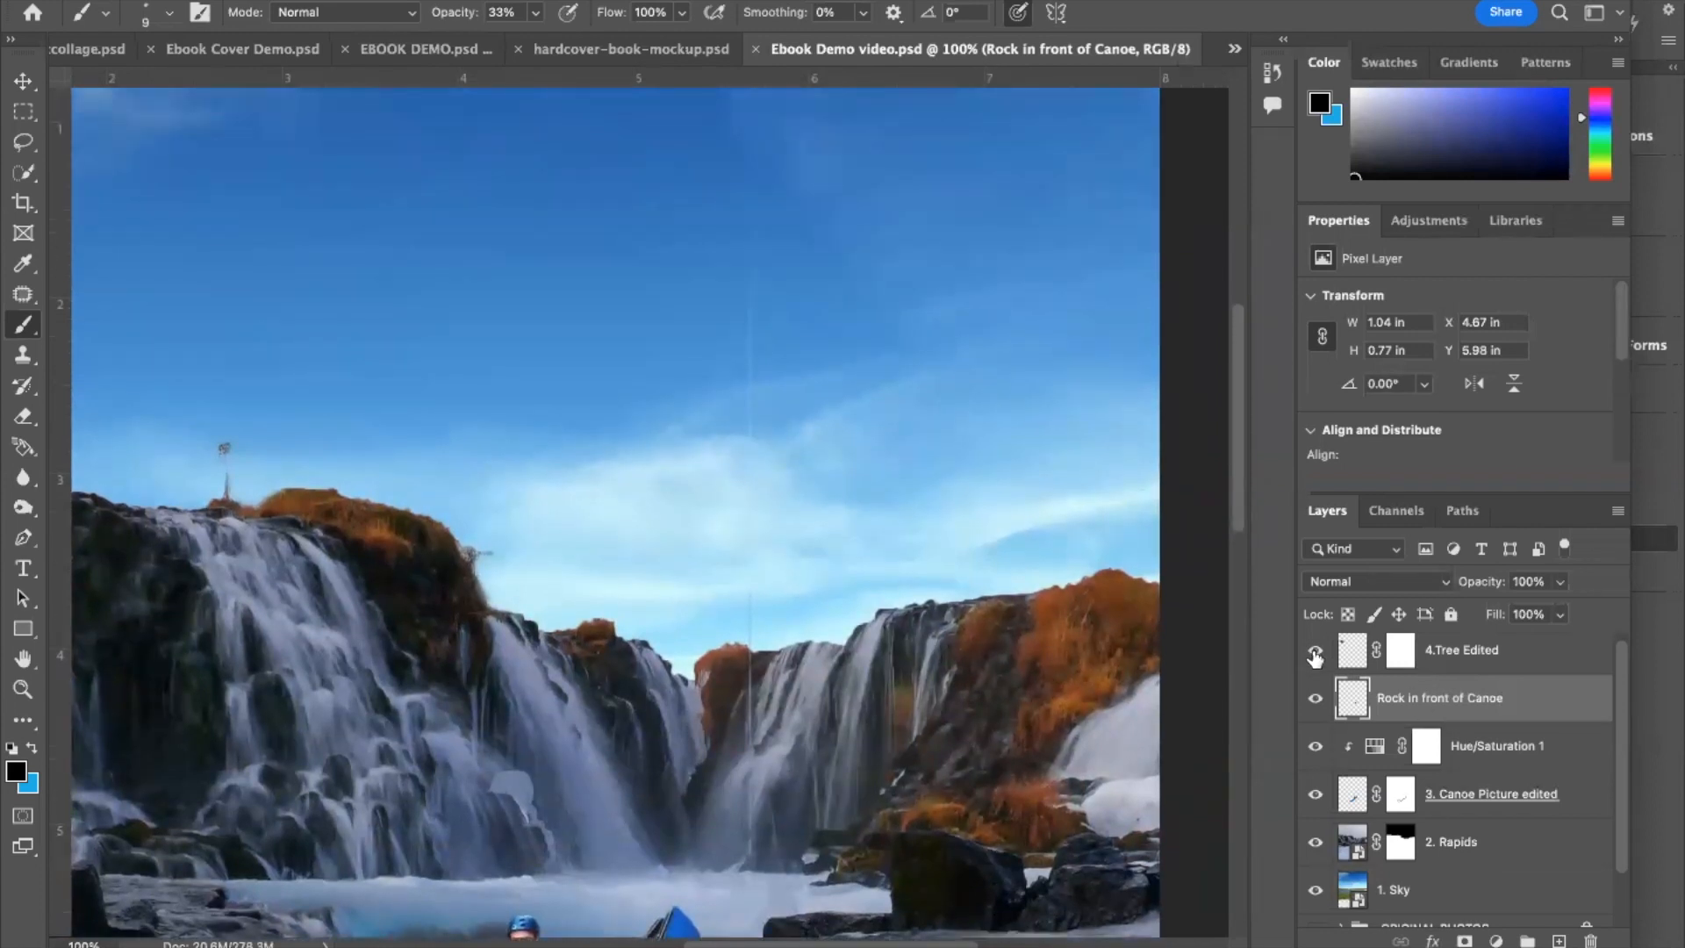
click(1315, 653)
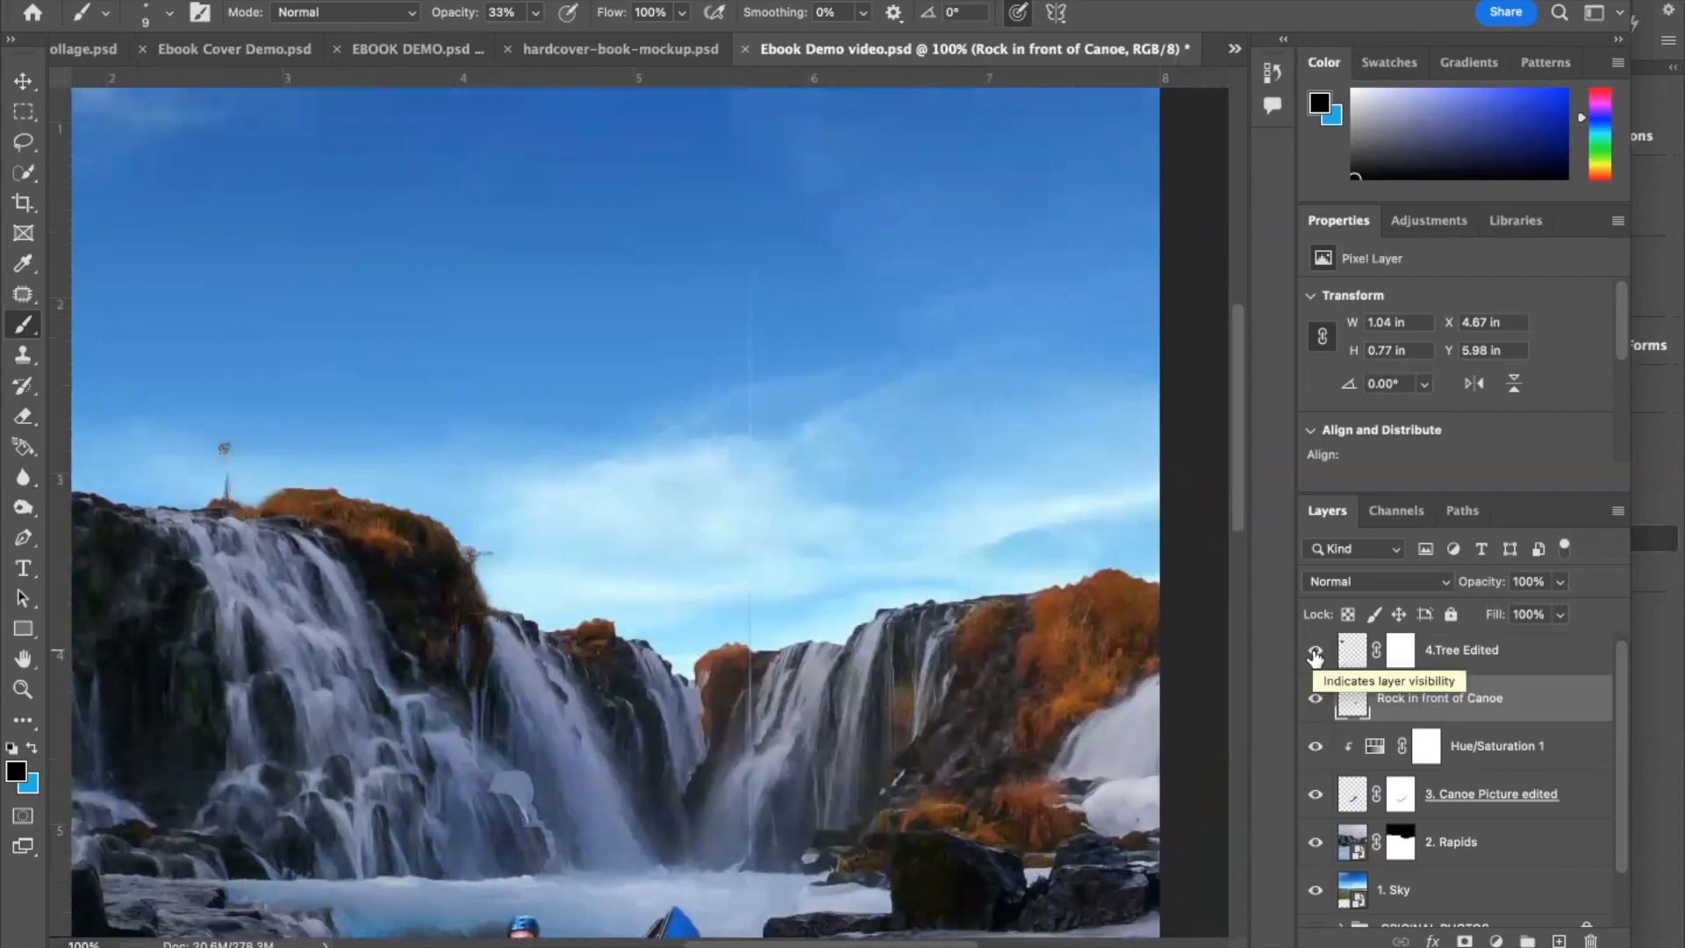
Step: Paint black on the 4.Tree Edited layer mask with a size 60 brush at 100% opacity to hide the vertical line in the sky
click(1400, 651)
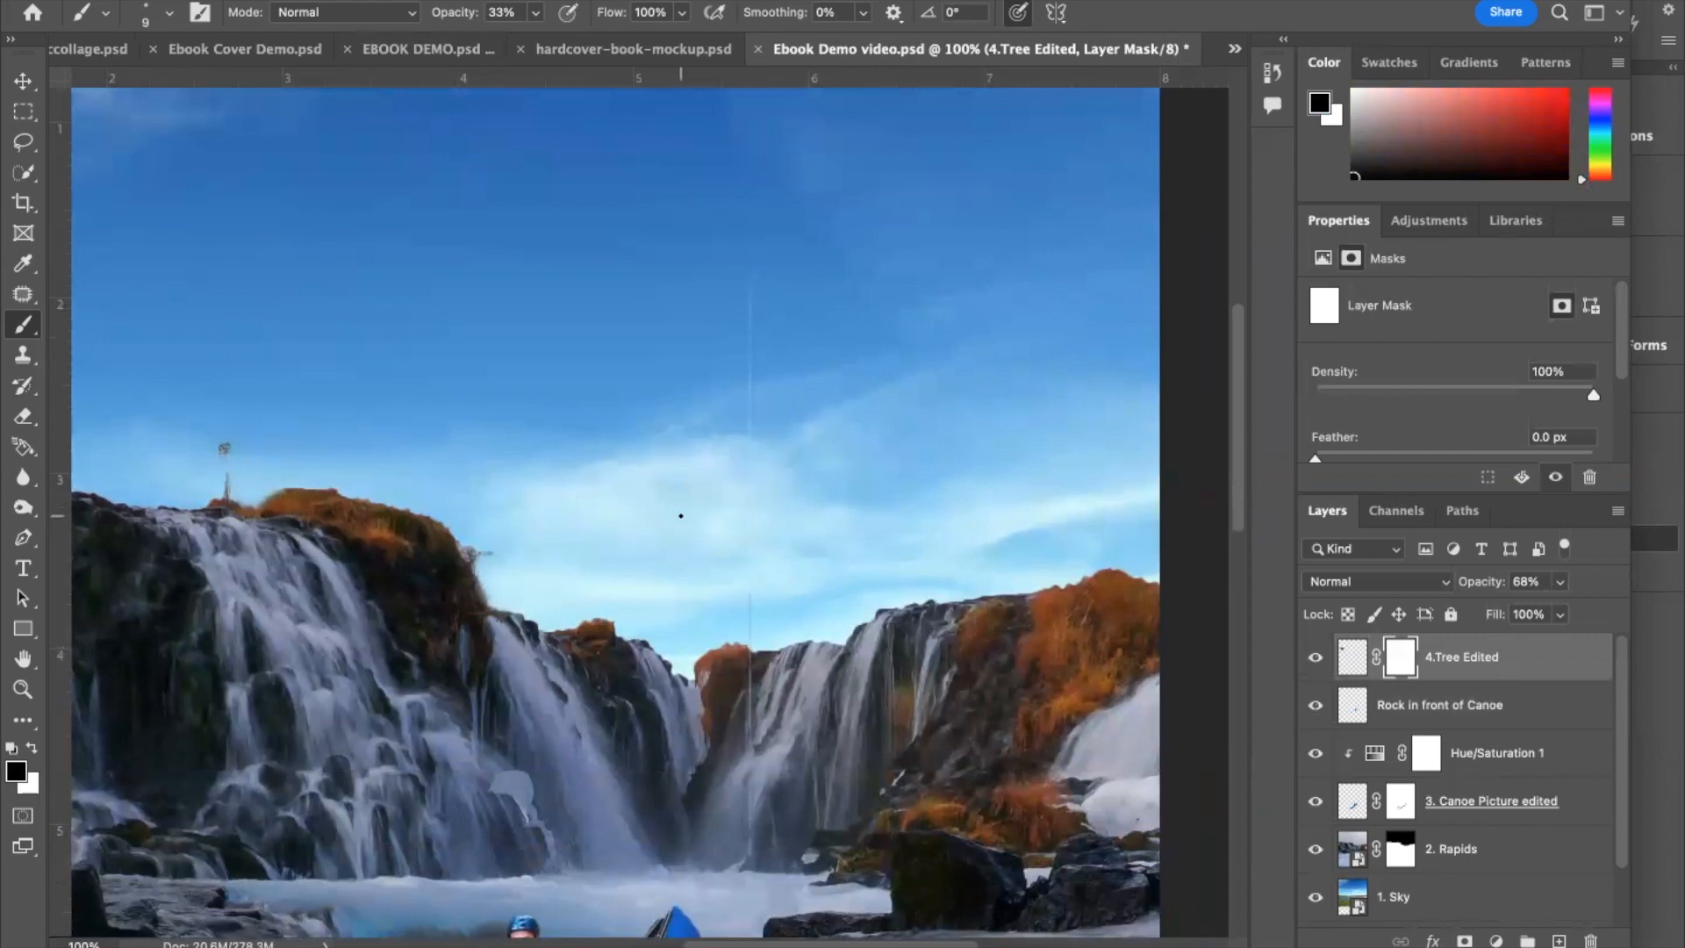
key(bracketright)
key(bracketright)
key(bracketright)
key(bracketright)
click(534, 12)
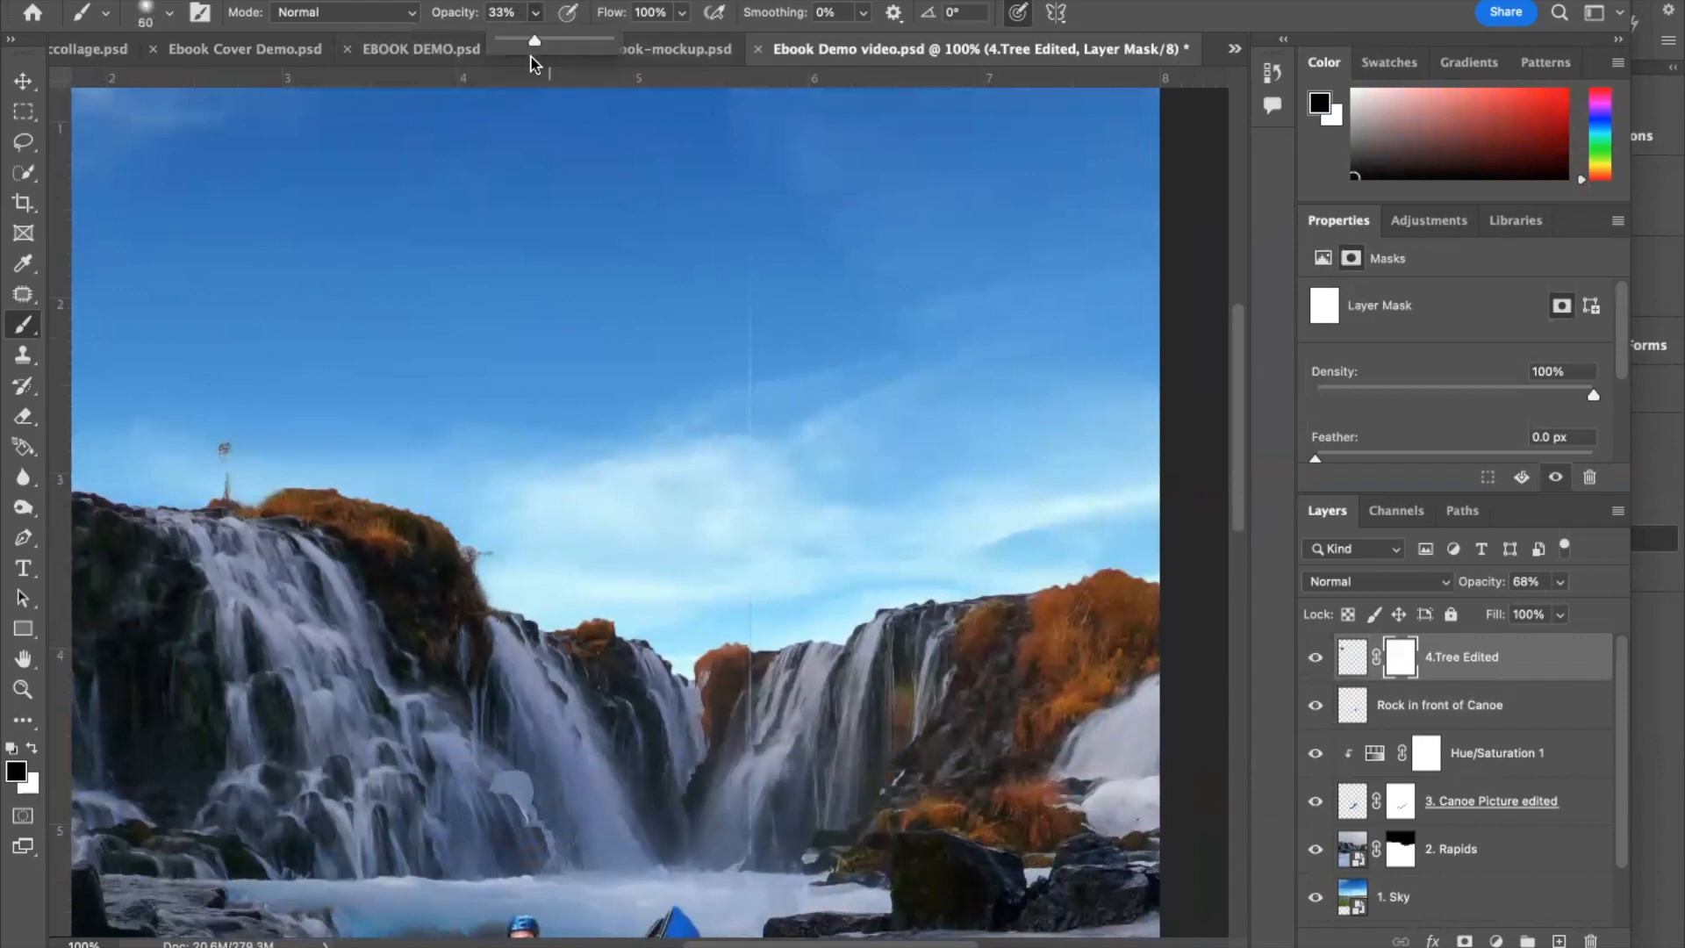
drag(533, 41, 635, 52)
drag(749, 634, 737, 123)
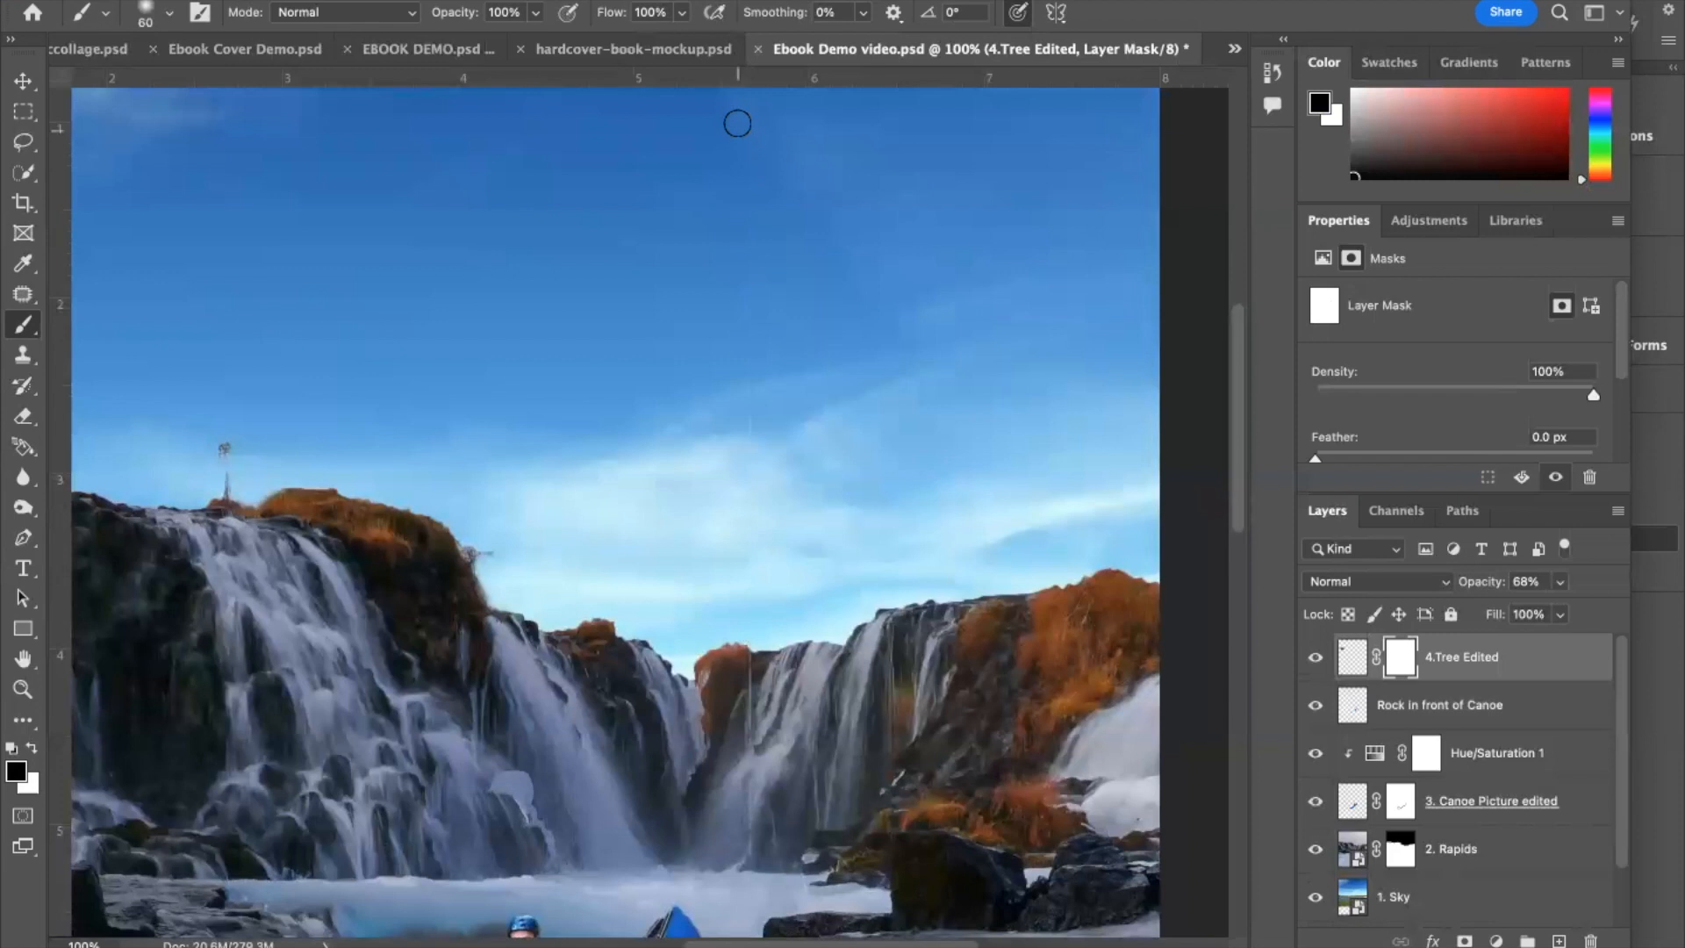
Step: Mask out the rest of the vertical line over the distant waterfall on the 4.Tree Edited layer mask
scroll(756, 316, up, 3)
scroll(779, 473, down, 5)
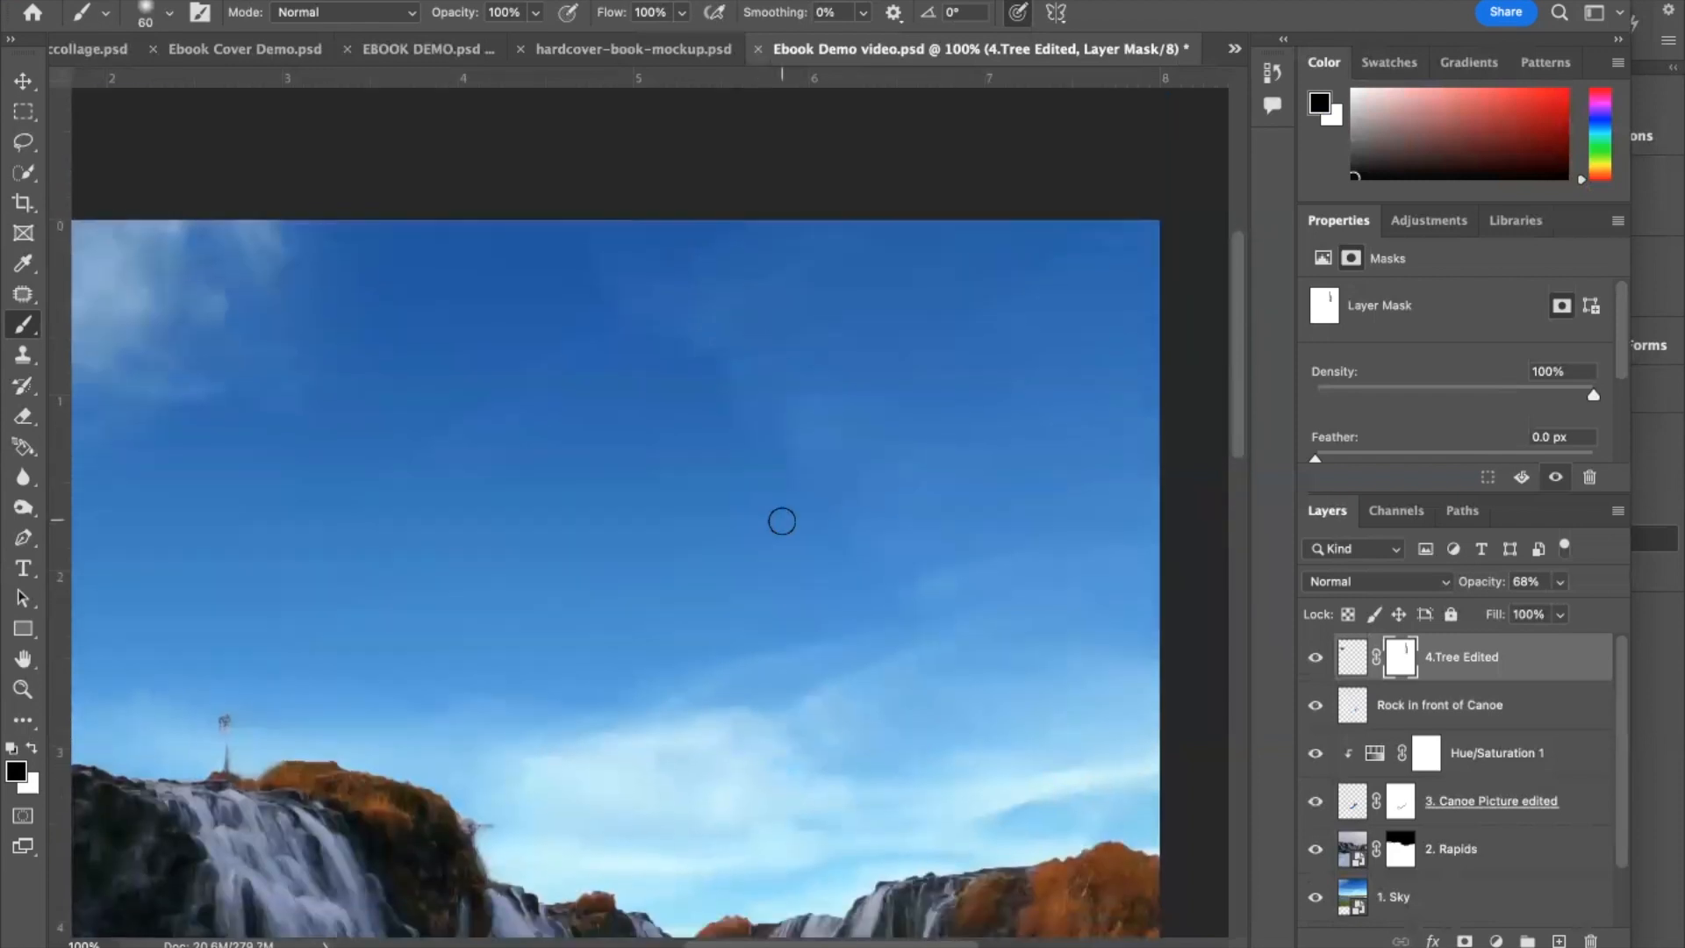
scroll(782, 521, down, 1)
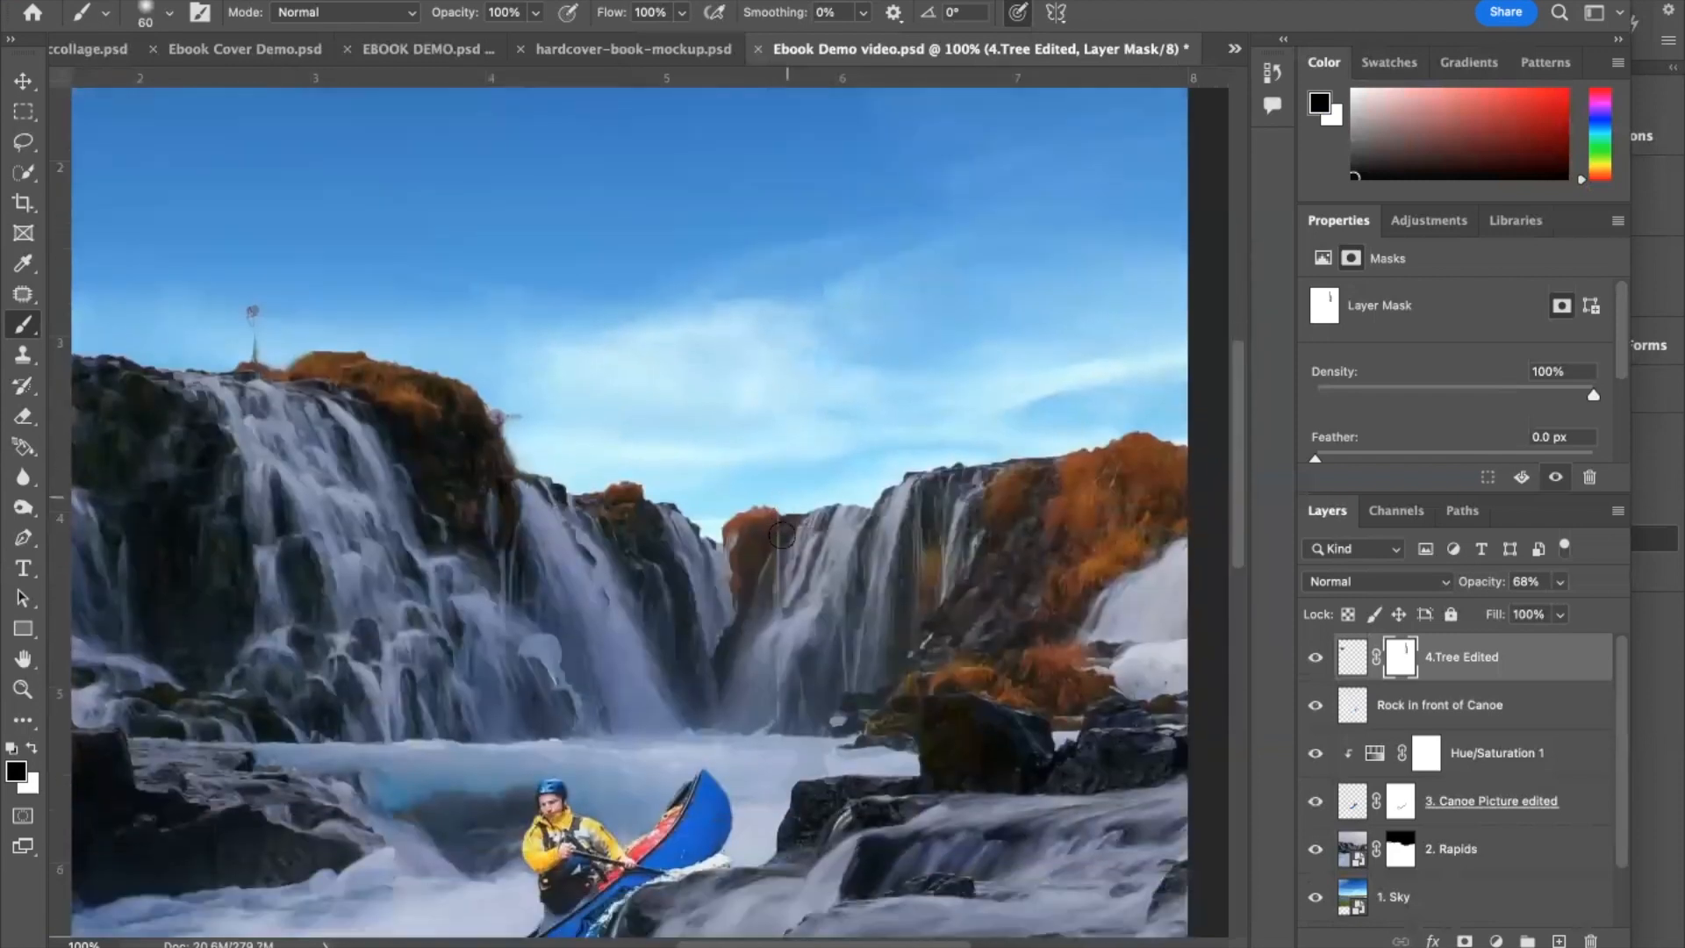
drag(779, 525, 780, 646)
scroll(637, 312, up, 3)
scroll(637, 312, left, 2)
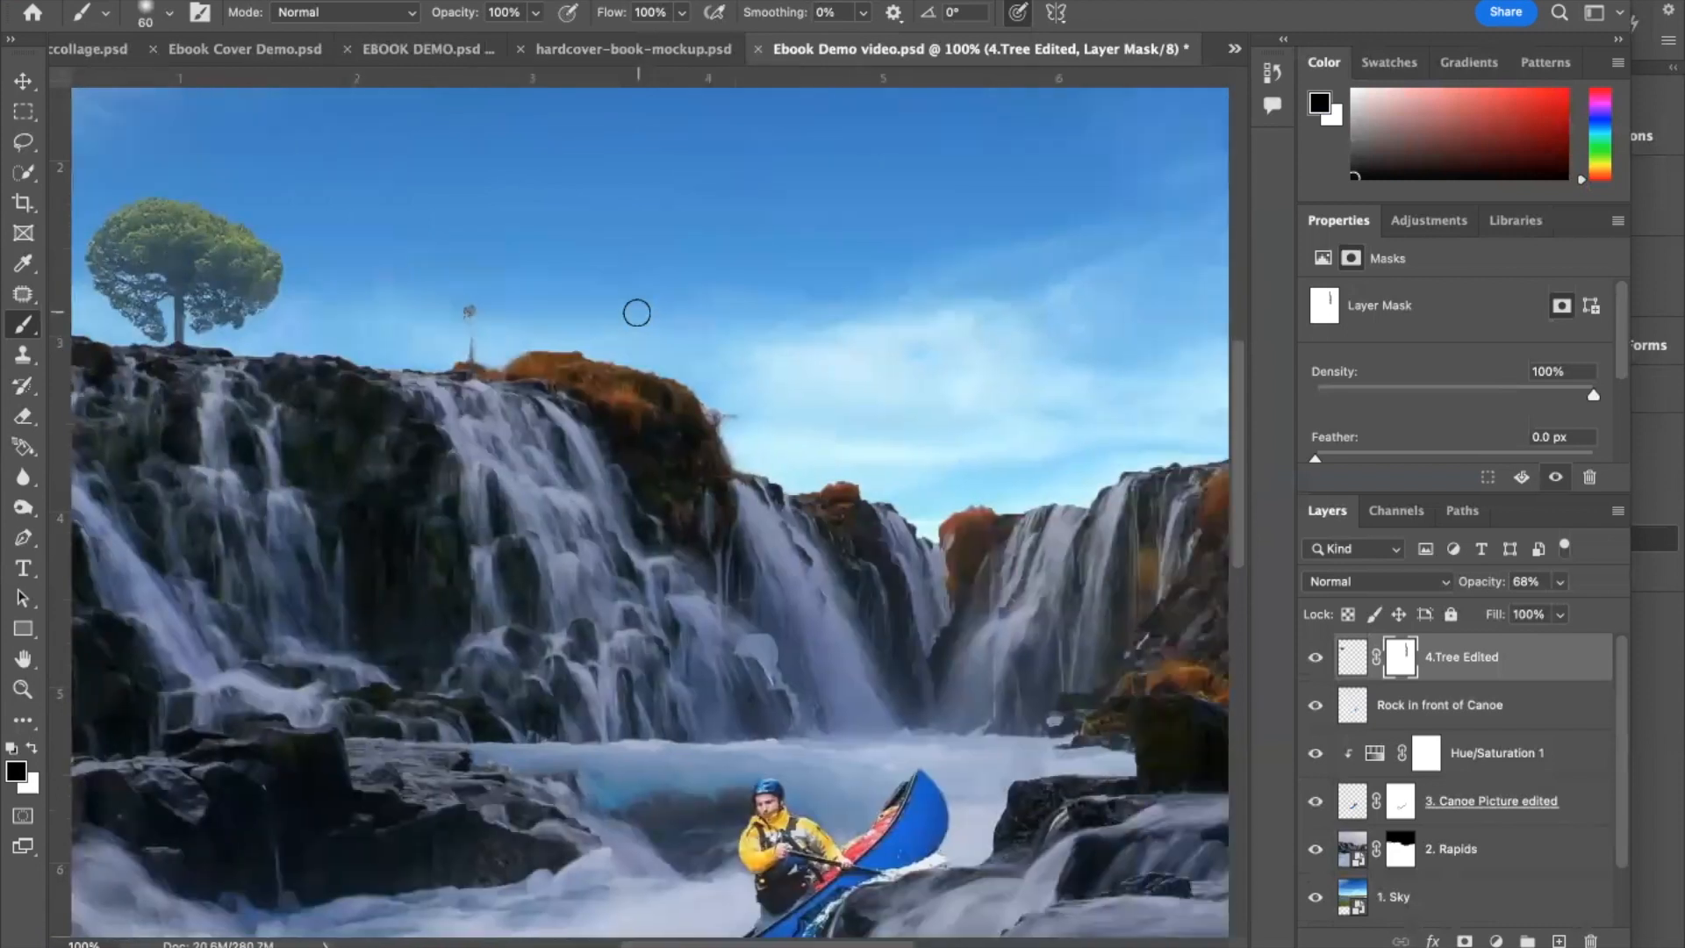
scroll(637, 312, down, 2)
scroll(637, 312, right, 2)
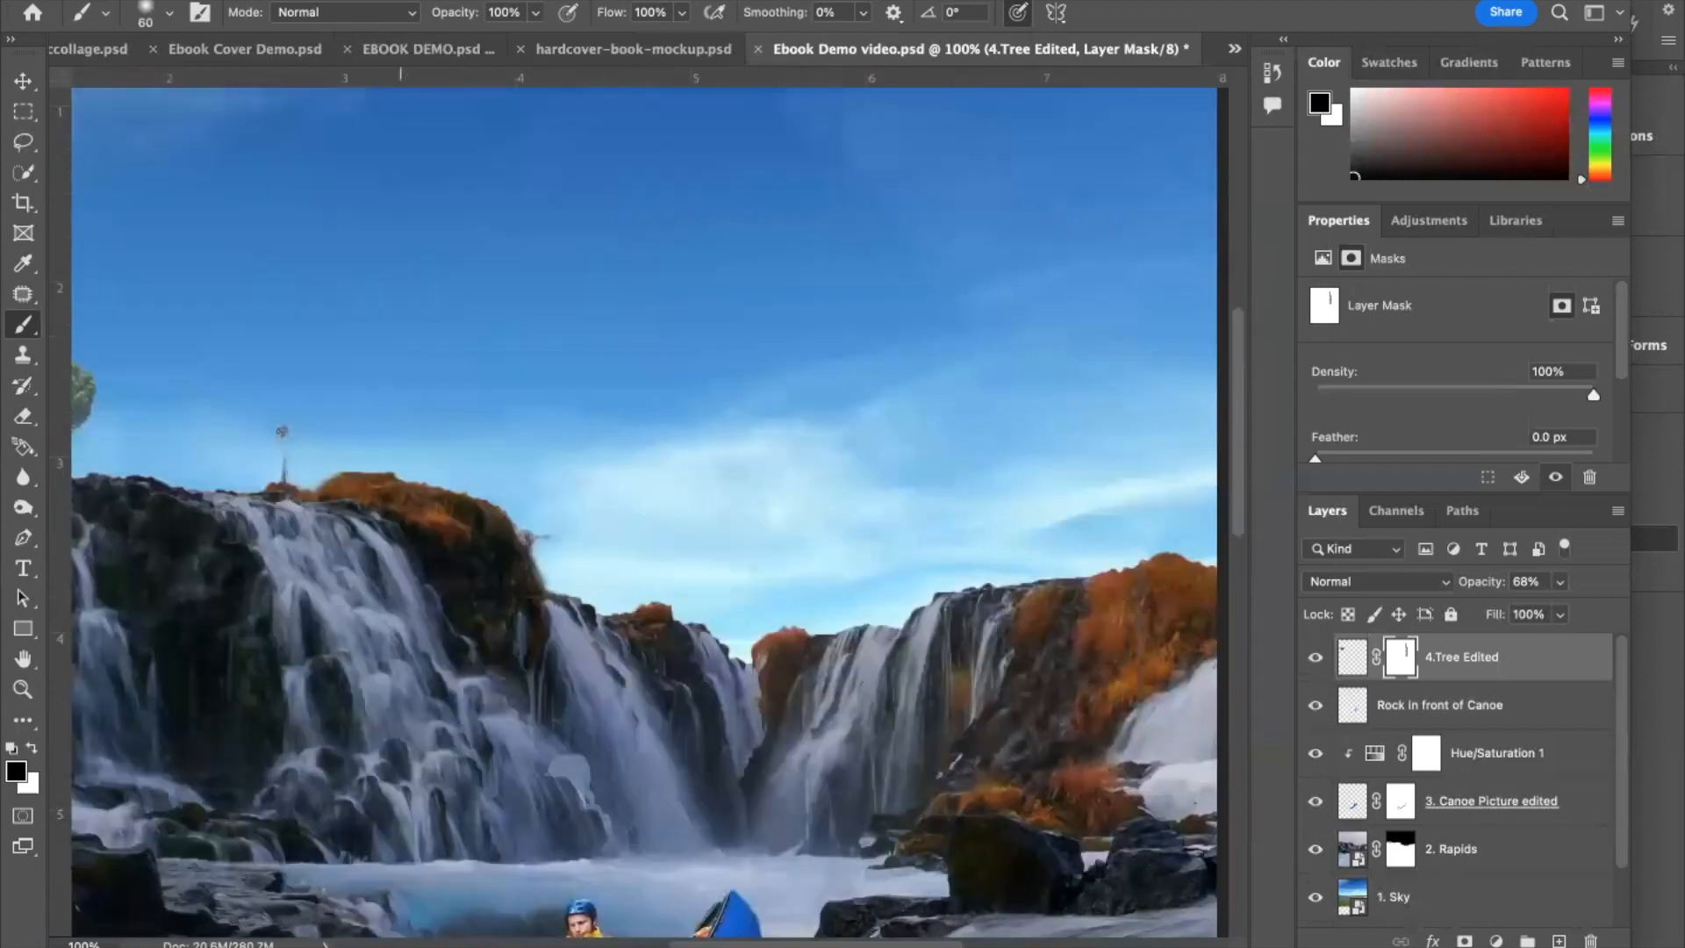
Step: Save the corrected Ebook Demo video.psd, switch back to InDesign and select the placed cover image
click(181, 2)
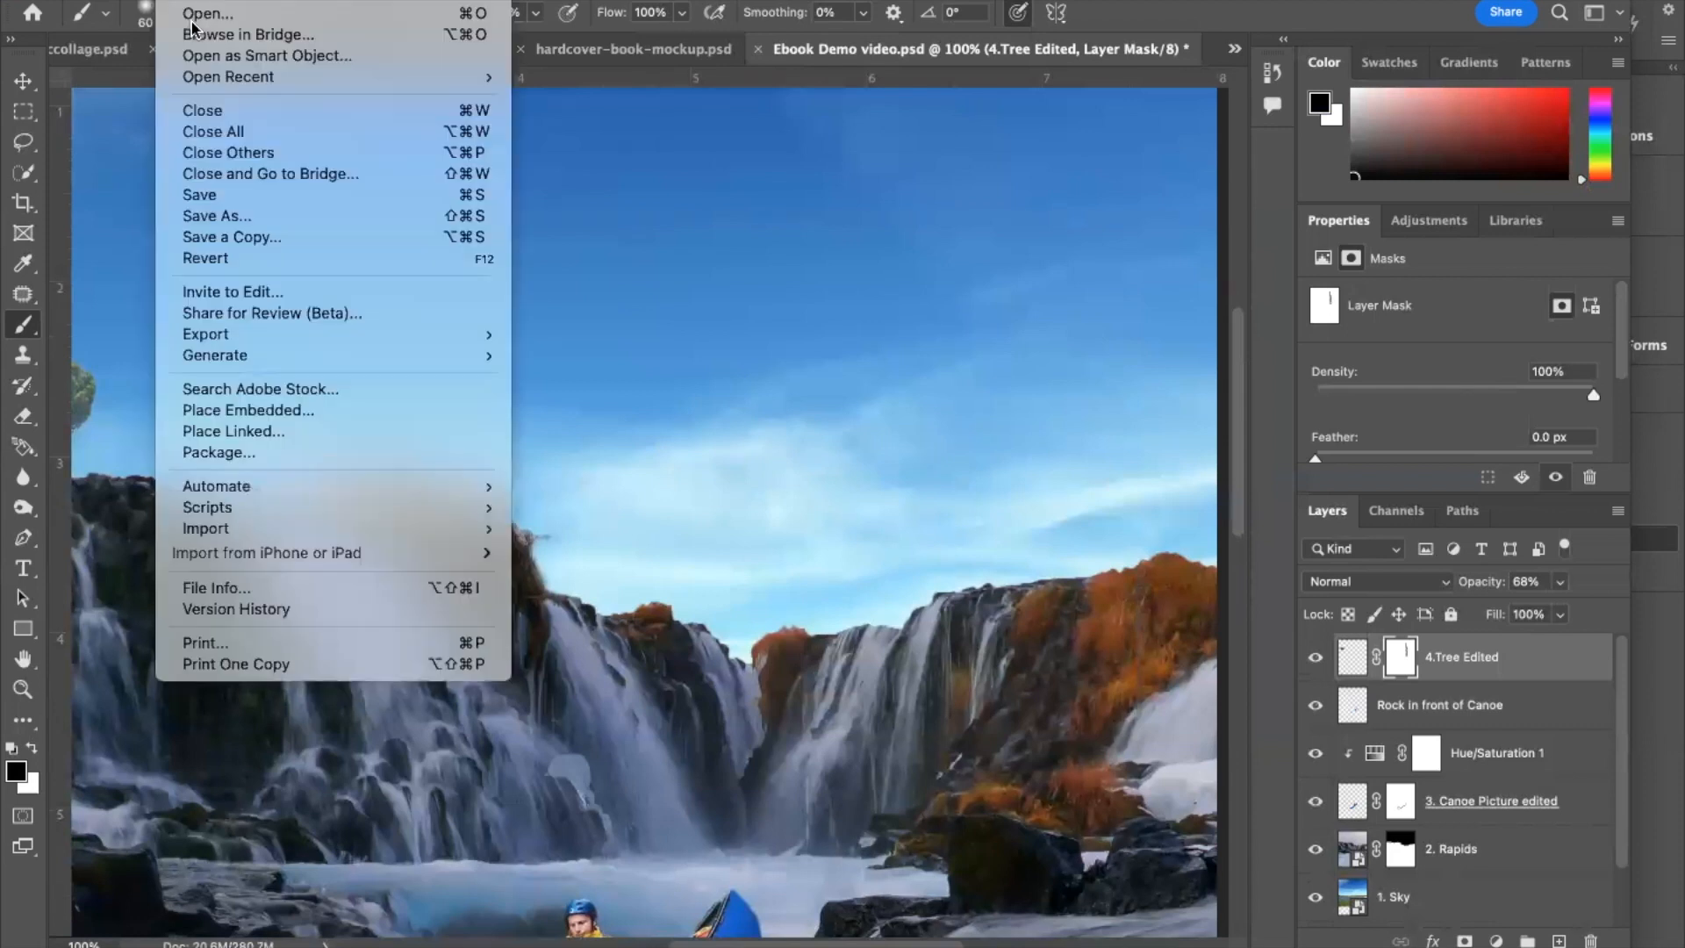
click(204, 198)
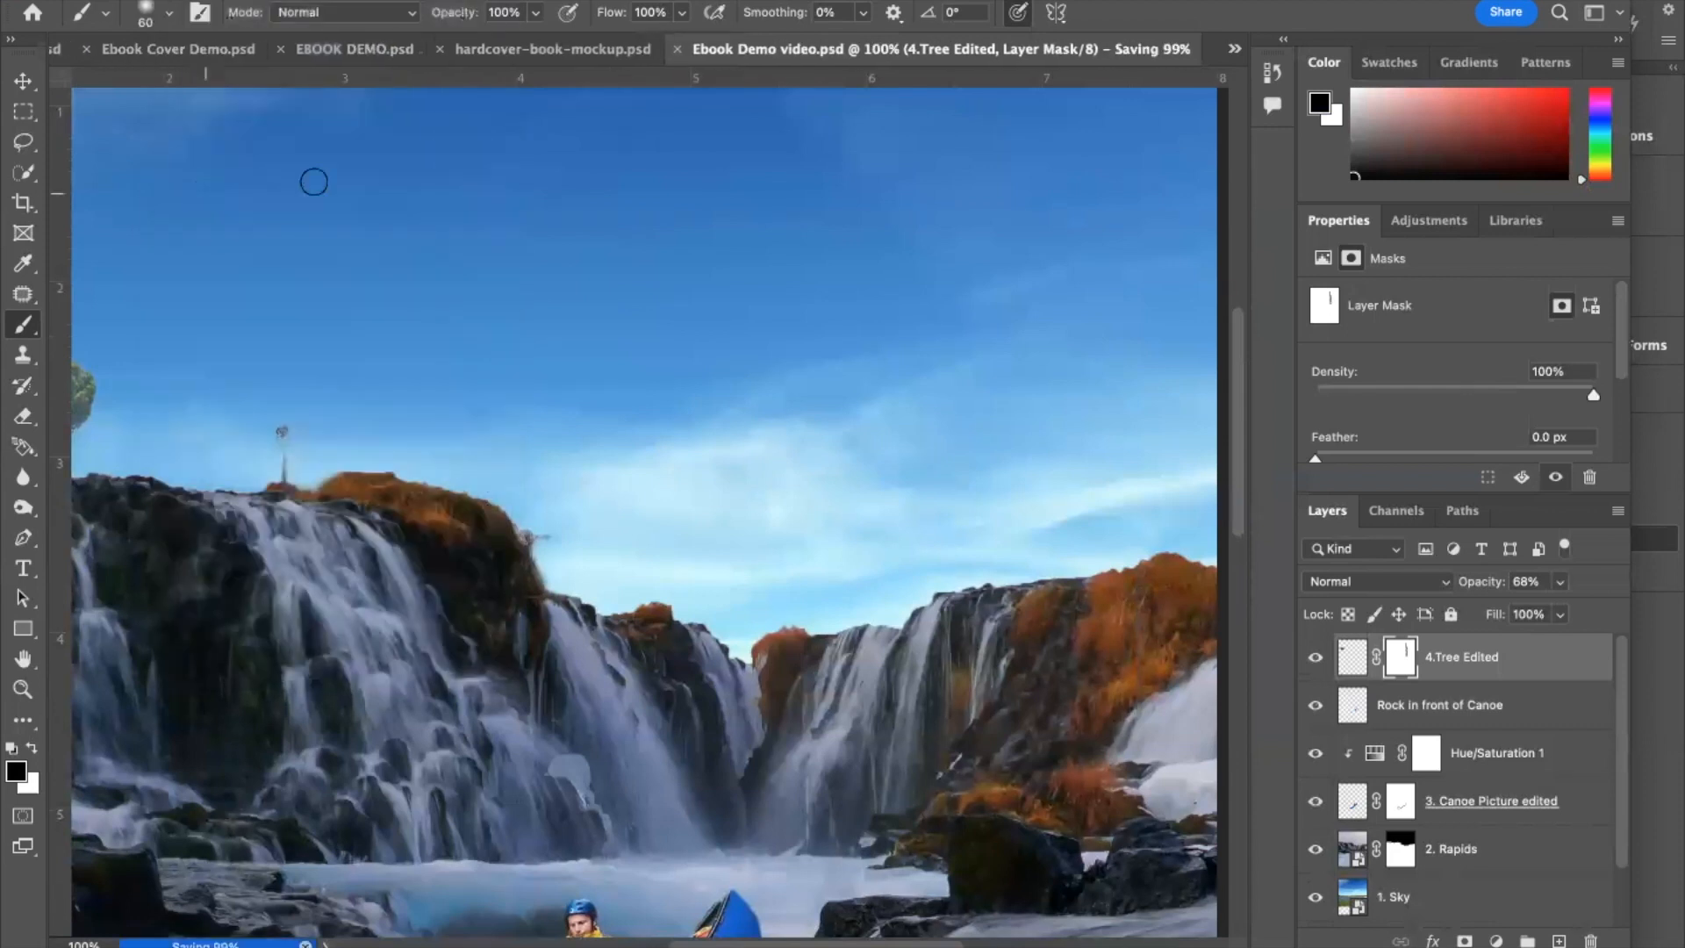
click(868, 943)
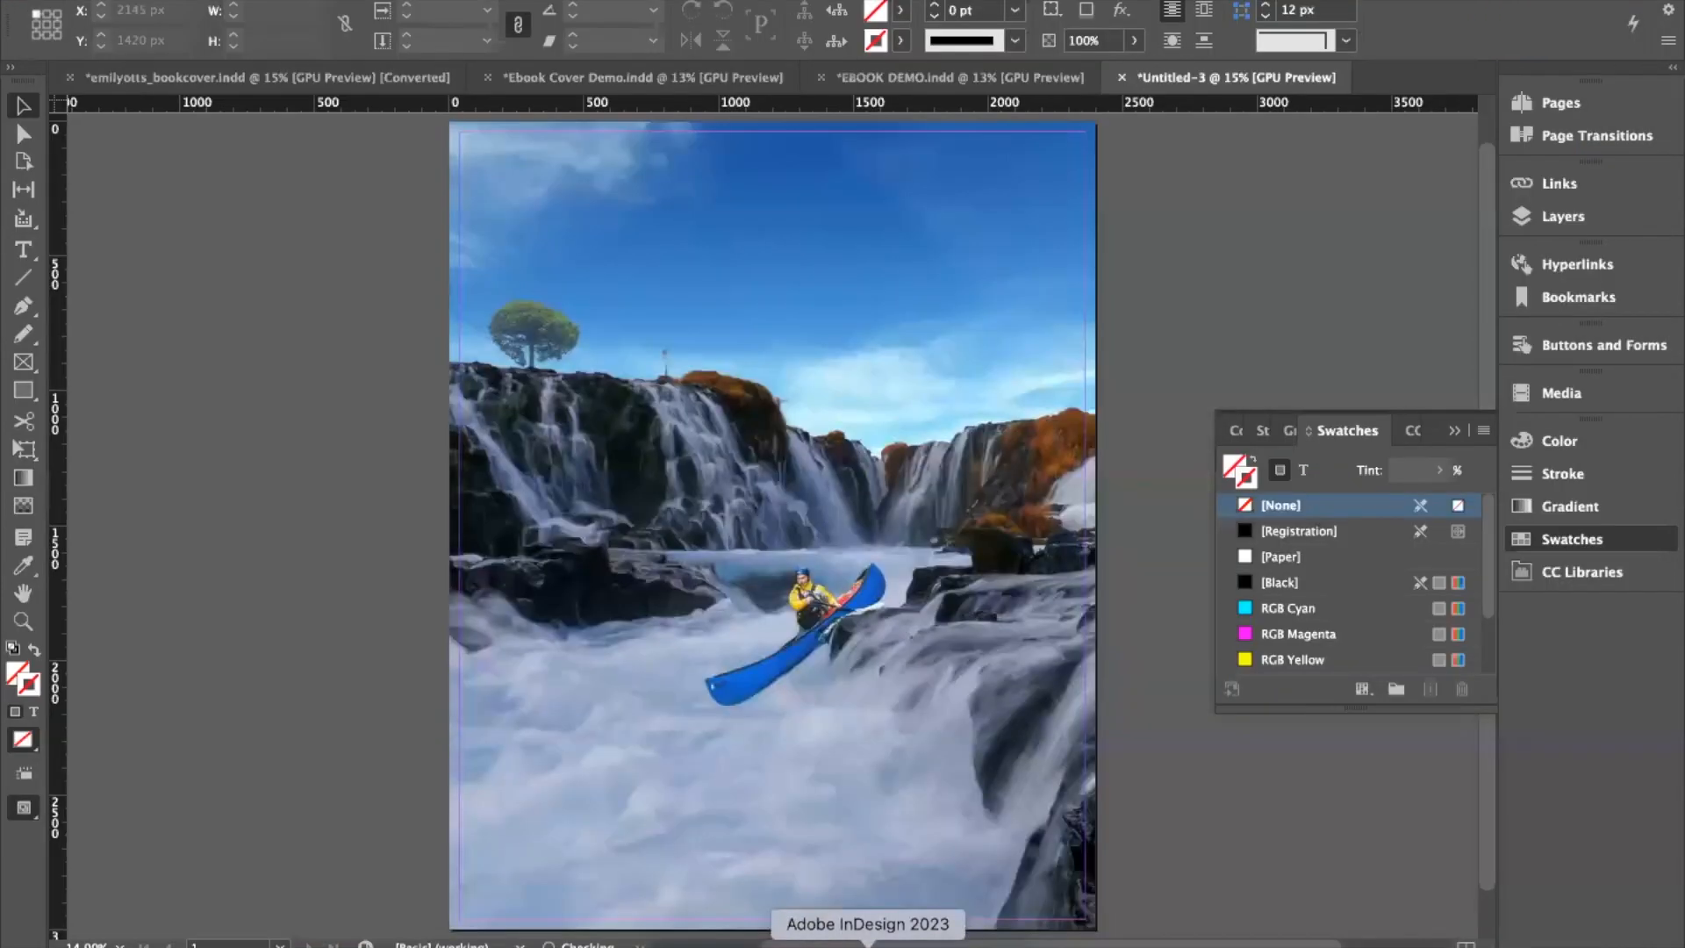
click(972, 394)
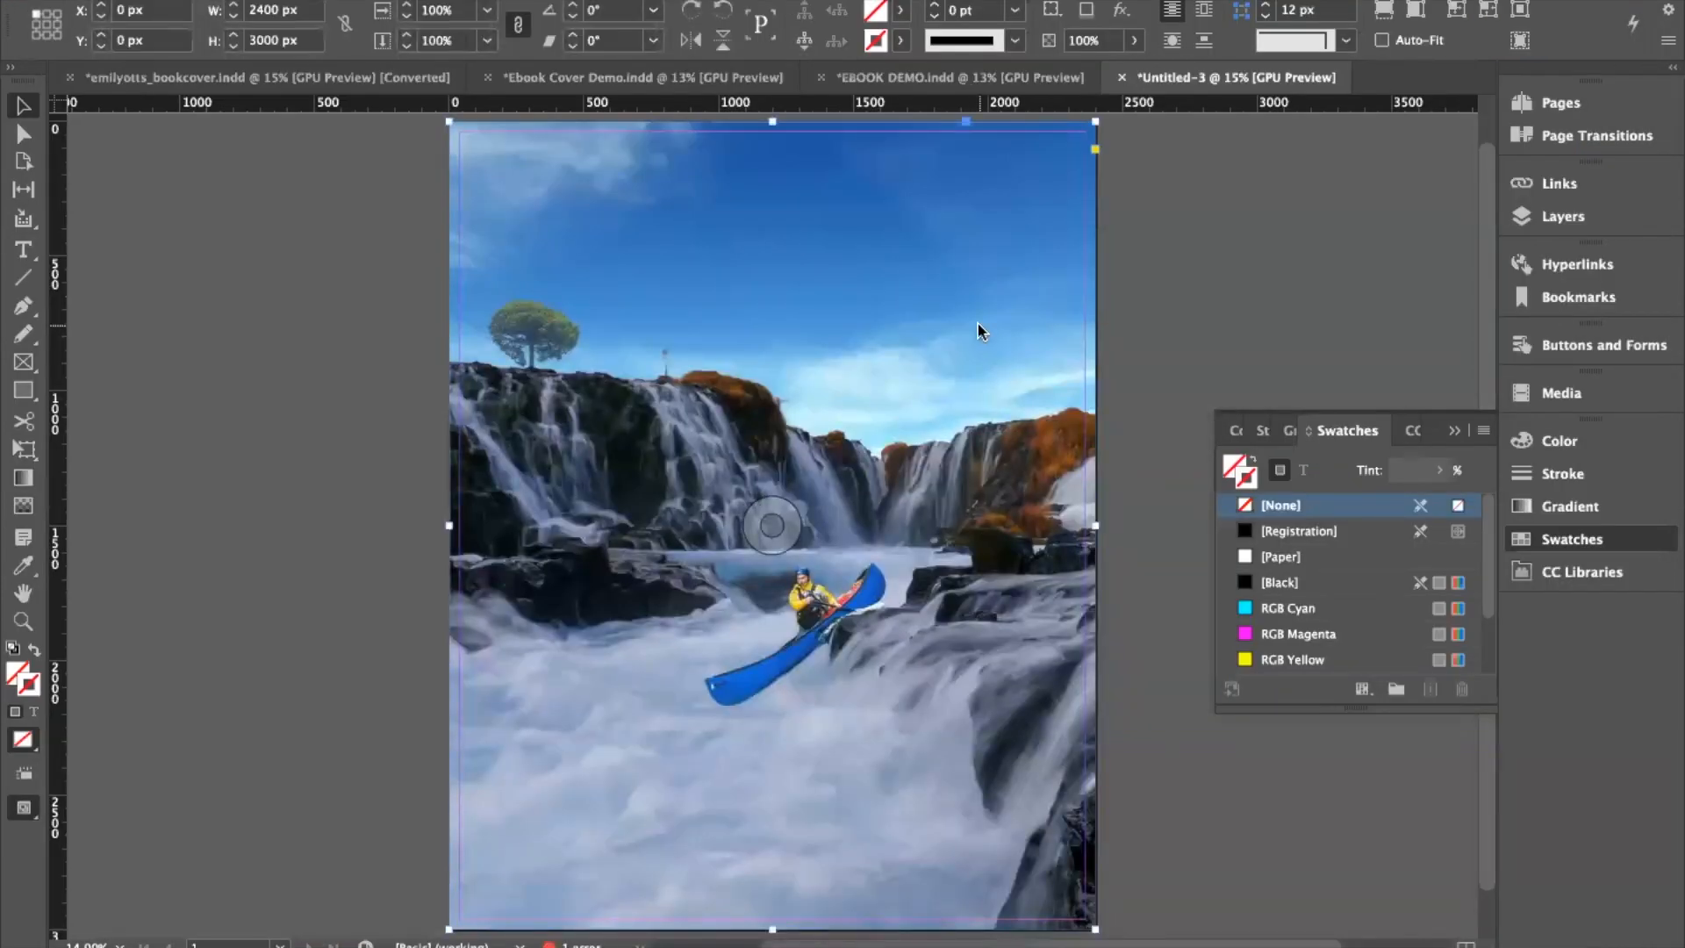
click(816, 942)
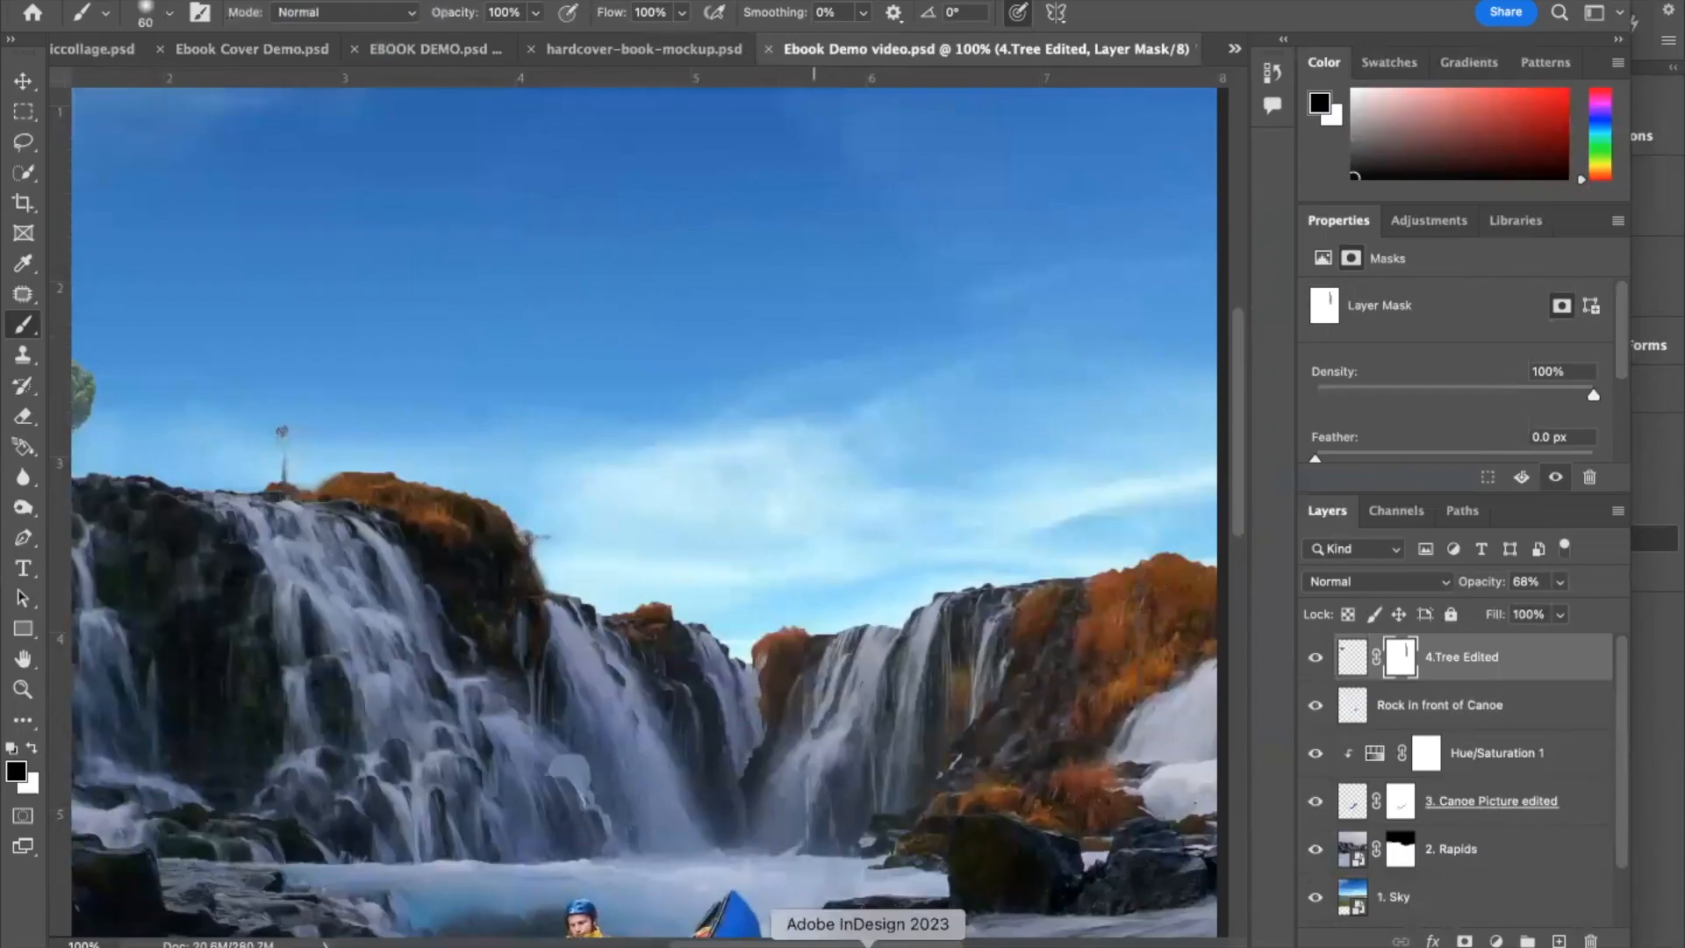
click(869, 943)
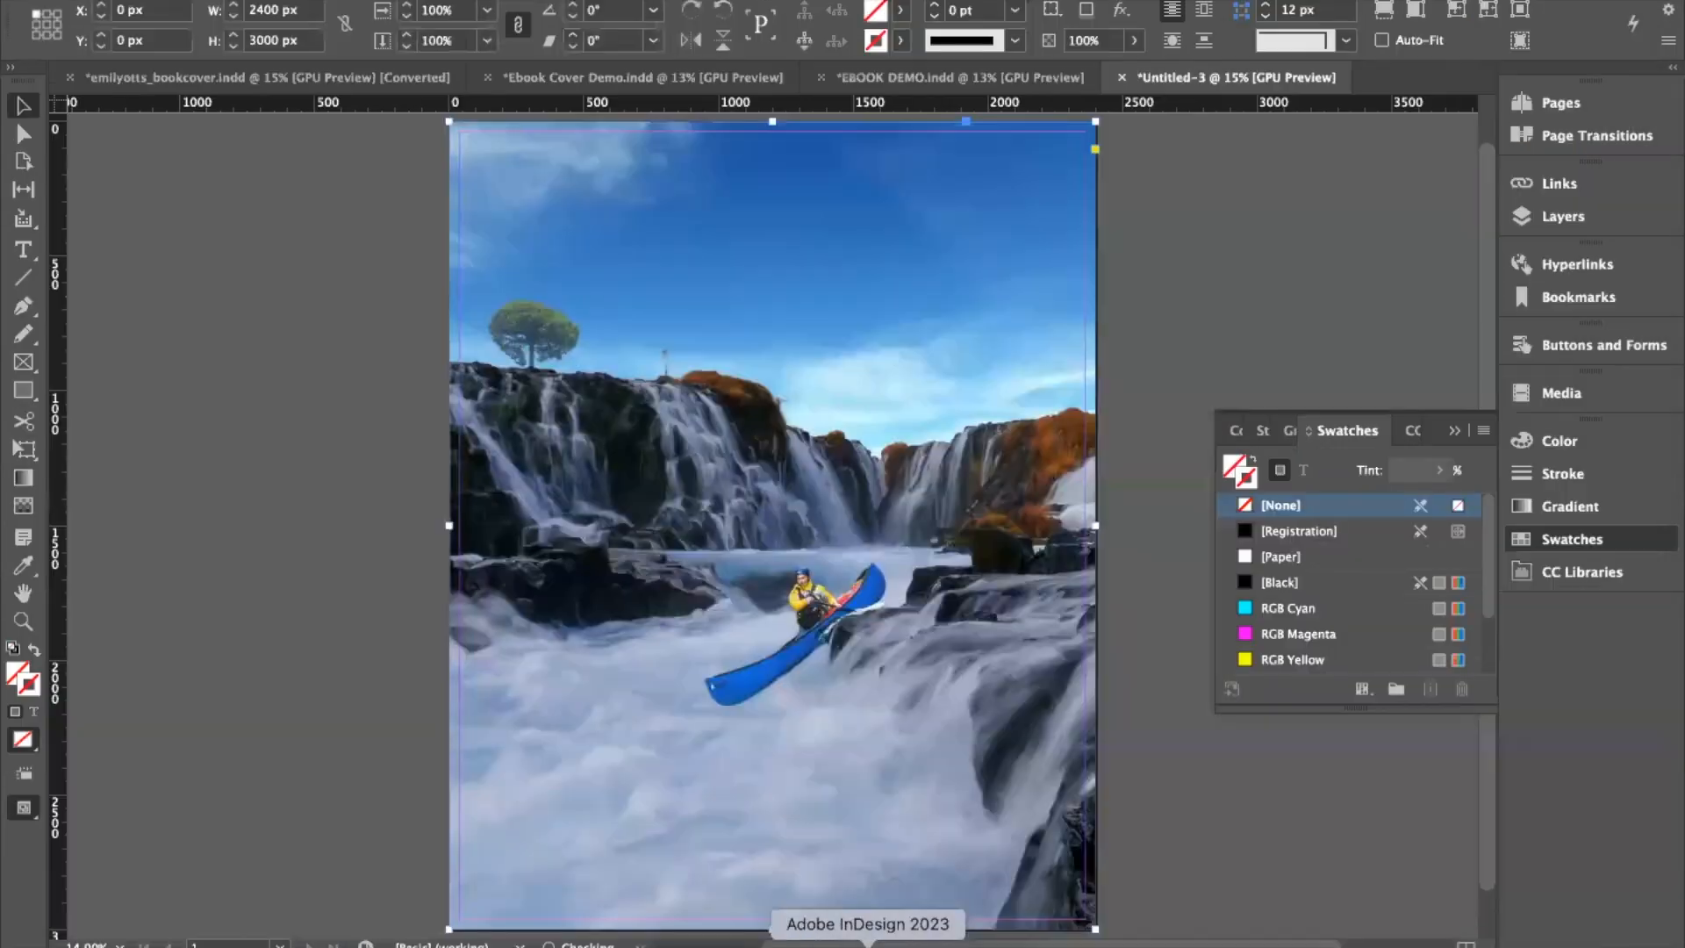
Step: Place the file Ebook Demo video.psd into the full-page image frame, replacing the frame's current content
double_click(801, 288)
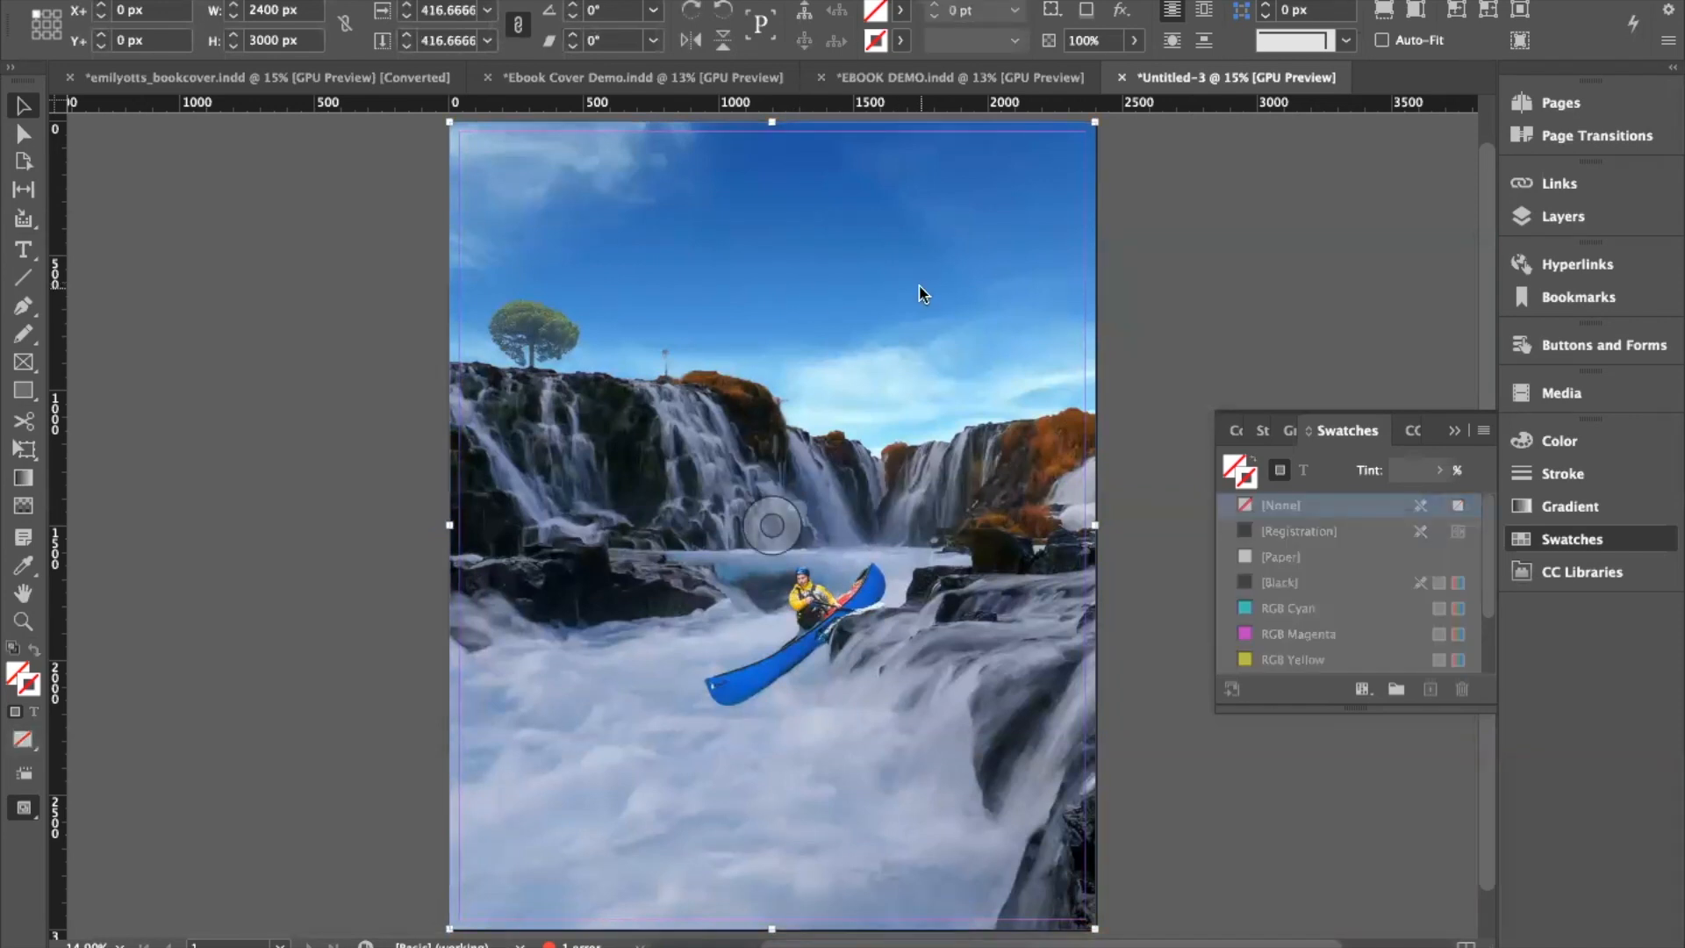
click(1137, 286)
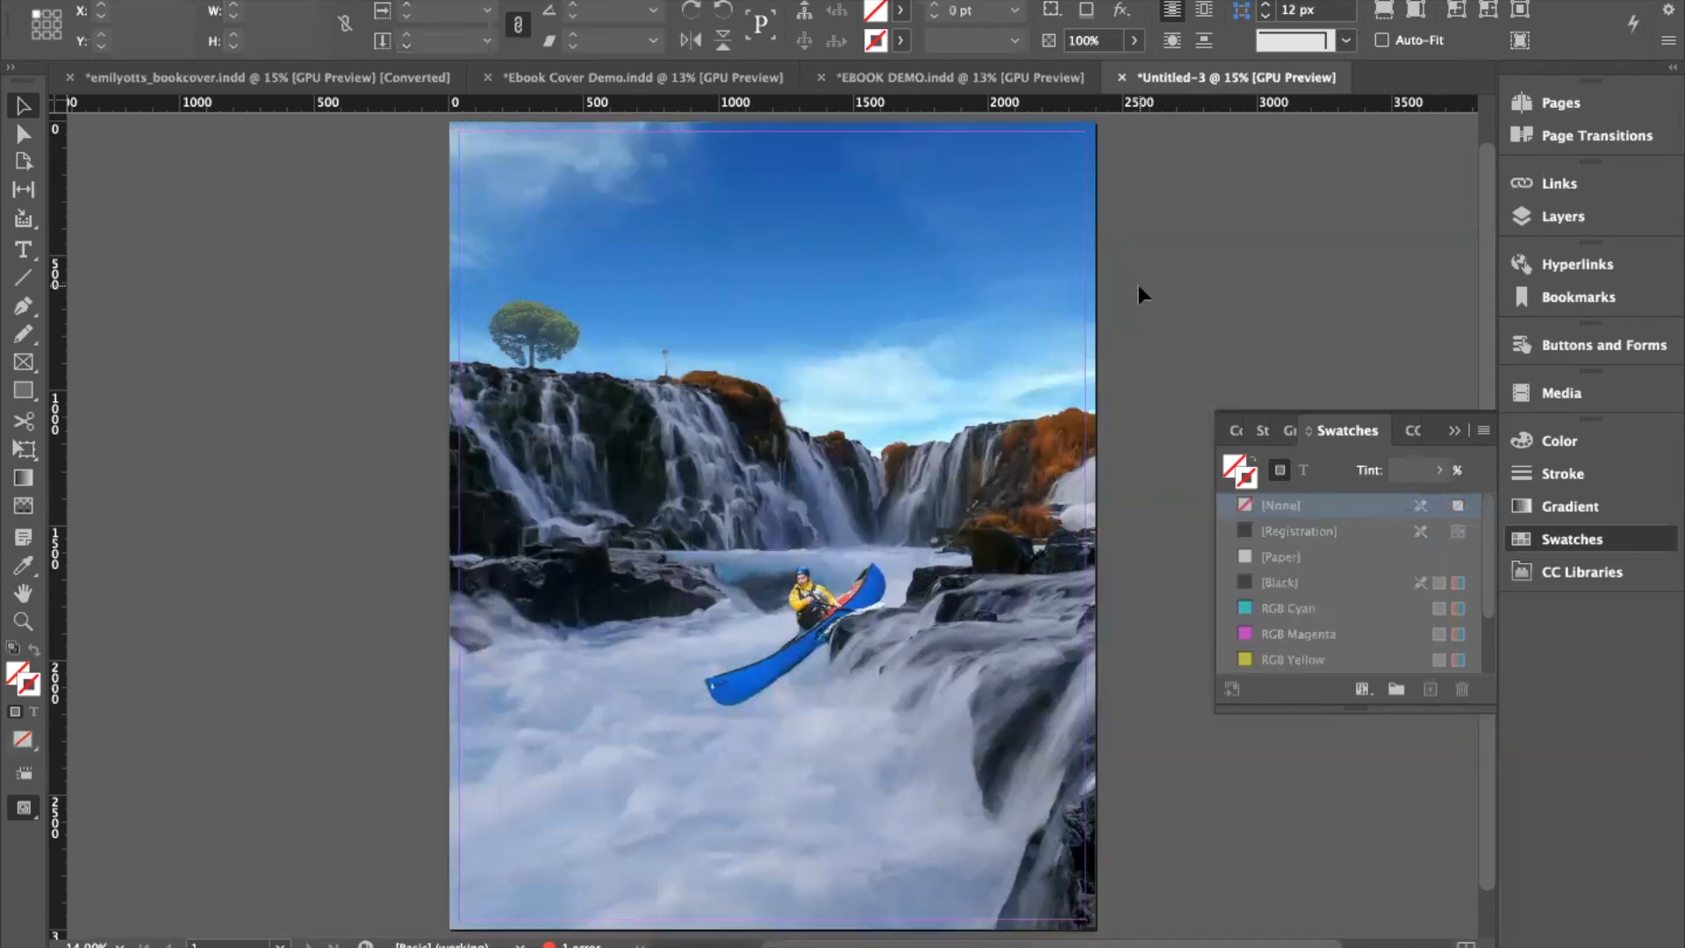
click(1029, 290)
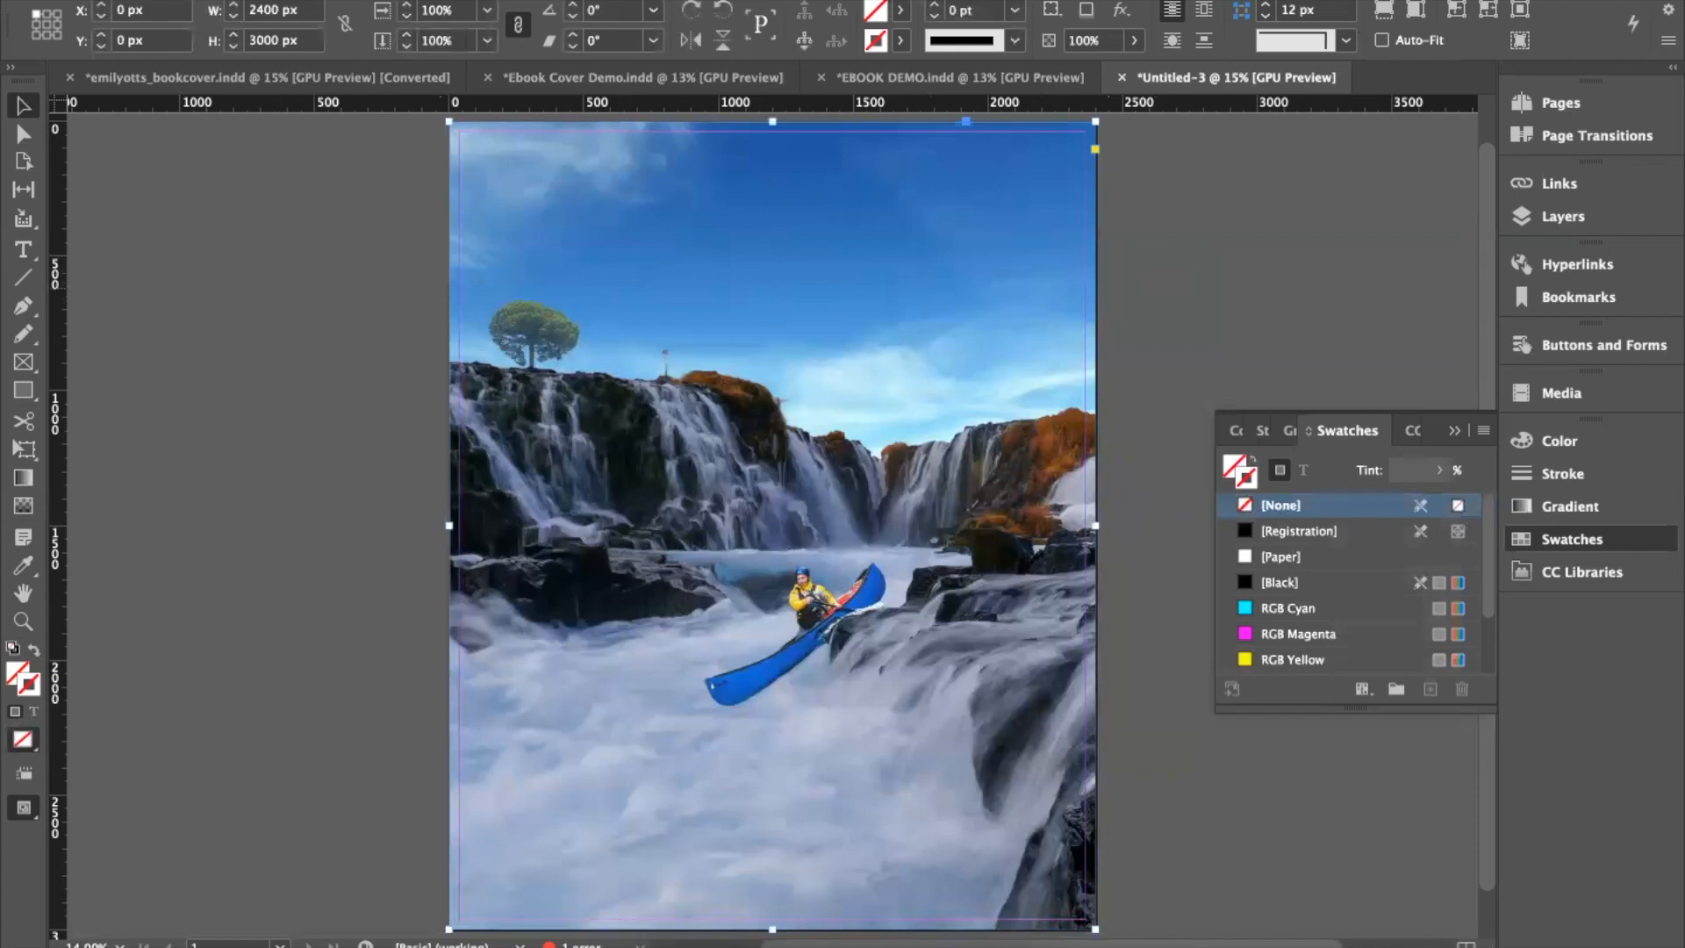
click(214, 305)
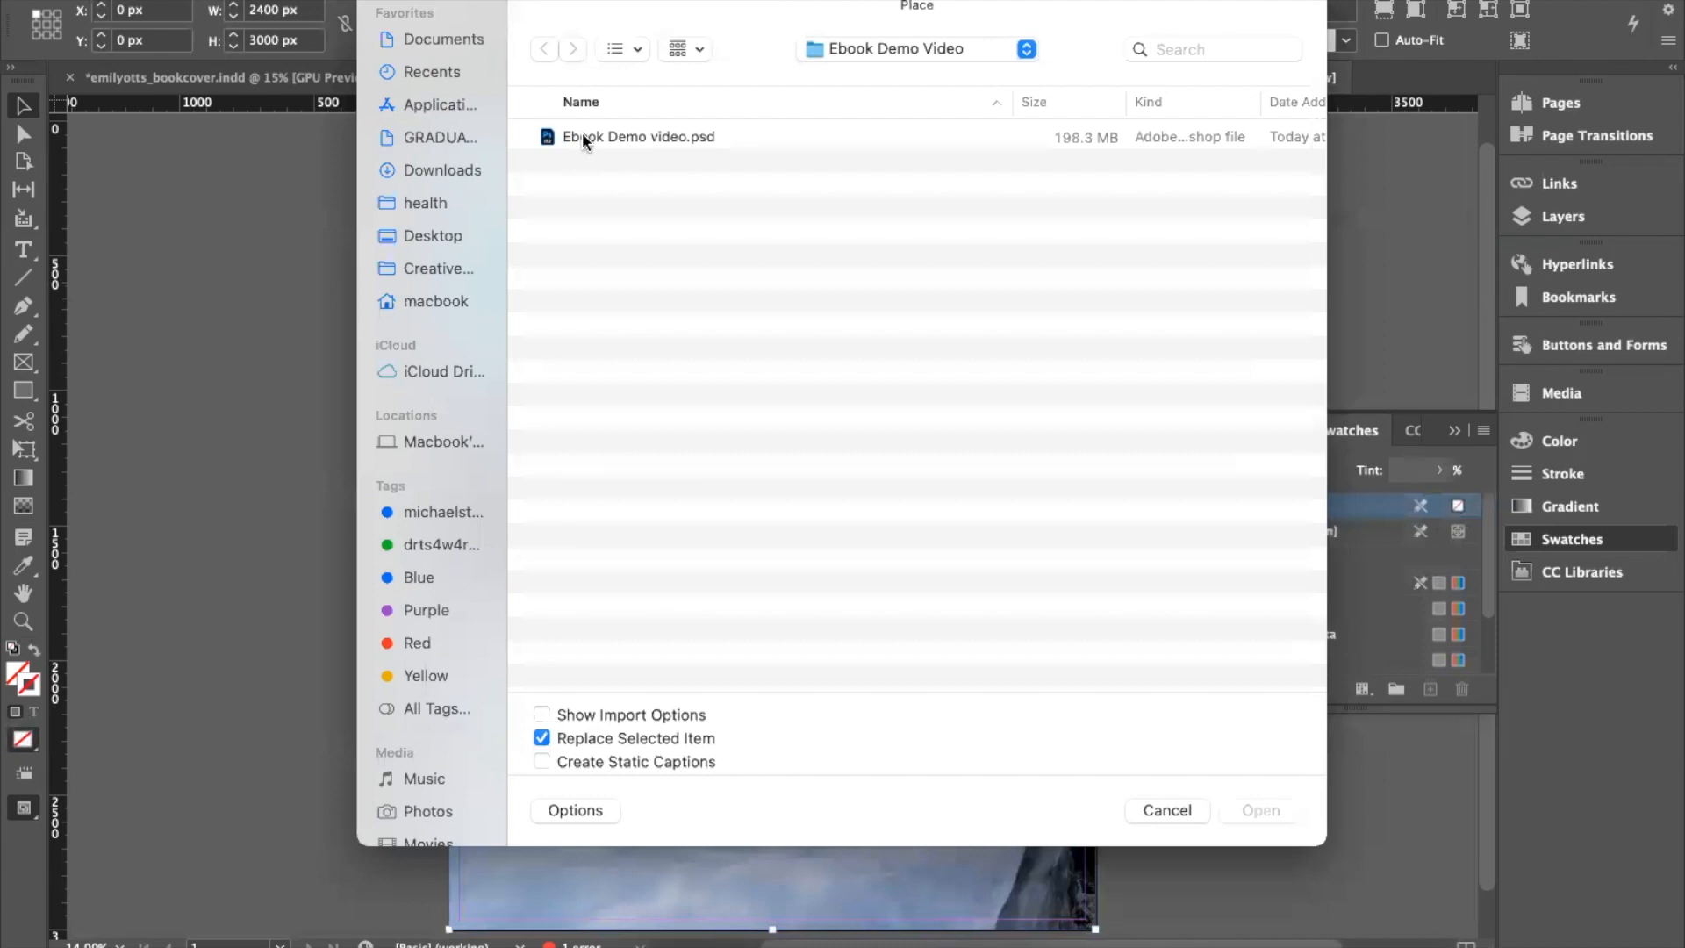
double_click(582, 136)
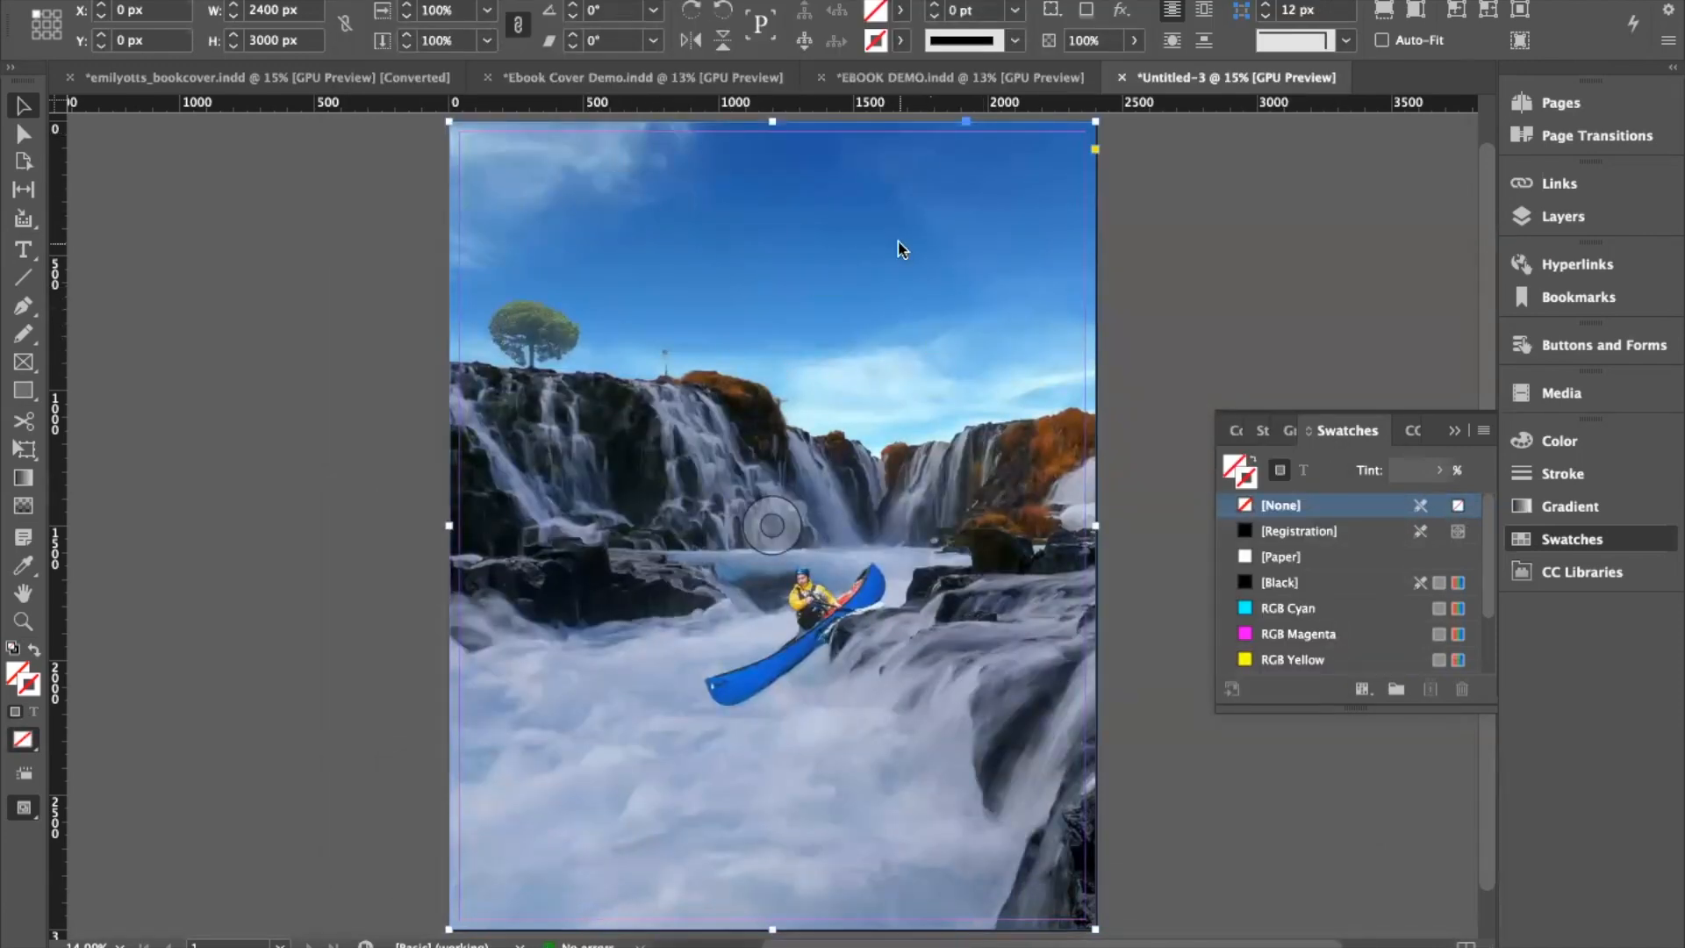
Step: Draw a text frame about 1050 × 390 px in the sky near the top of the cover
click(25, 253)
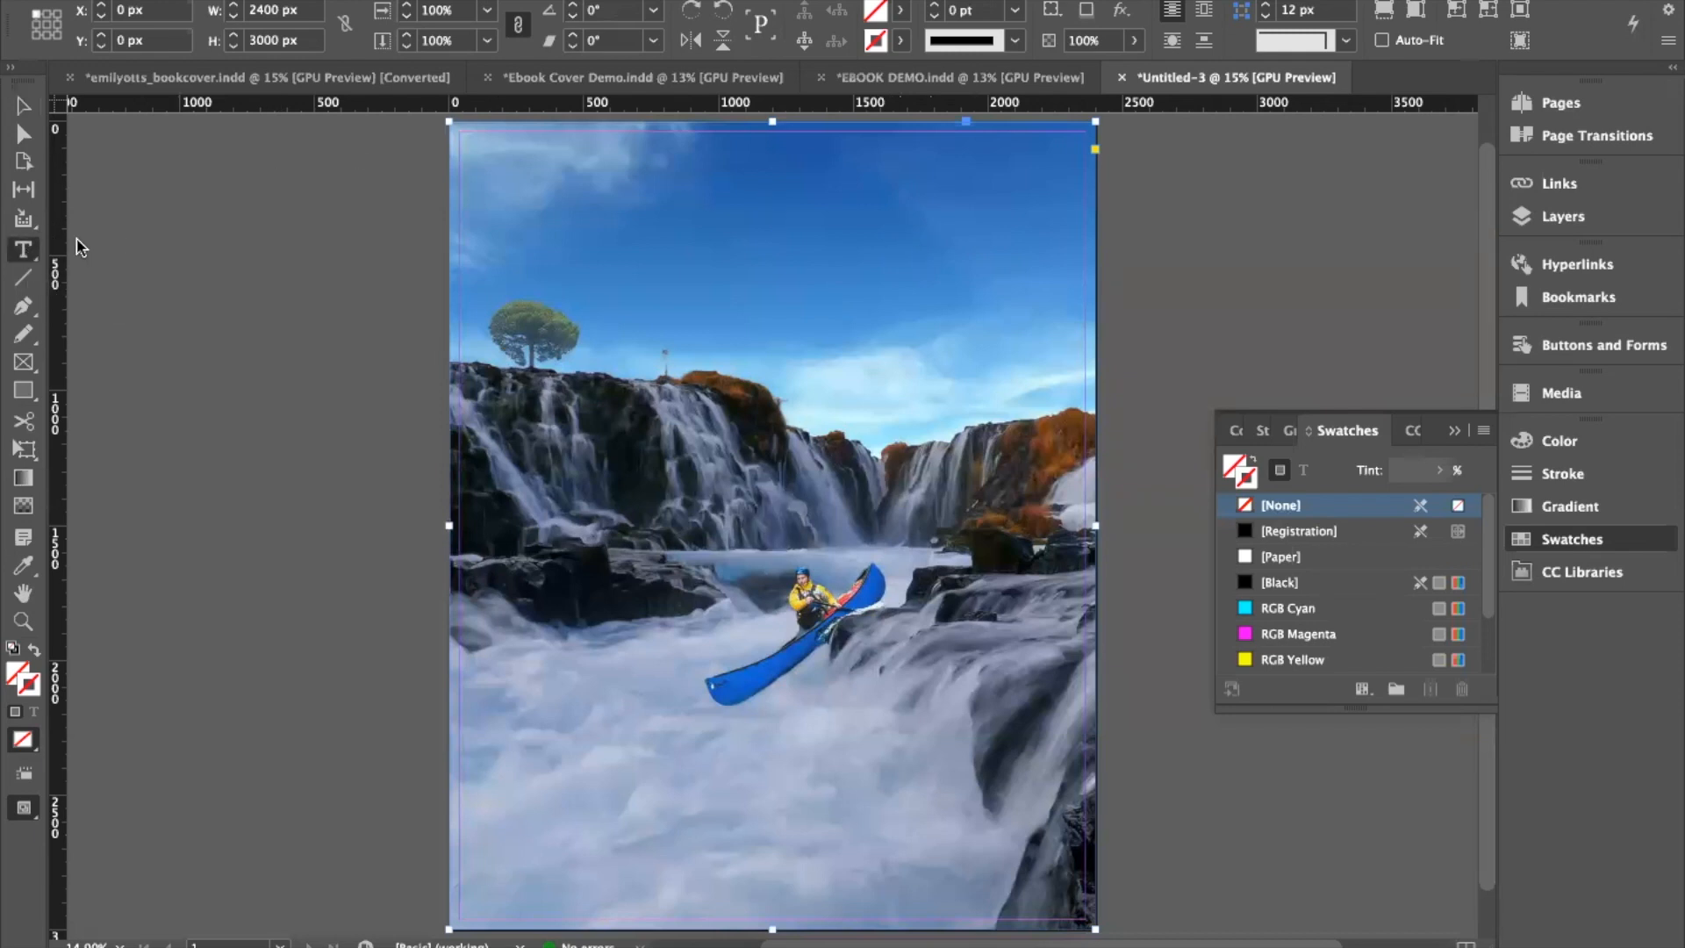
drag(593, 146, 875, 252)
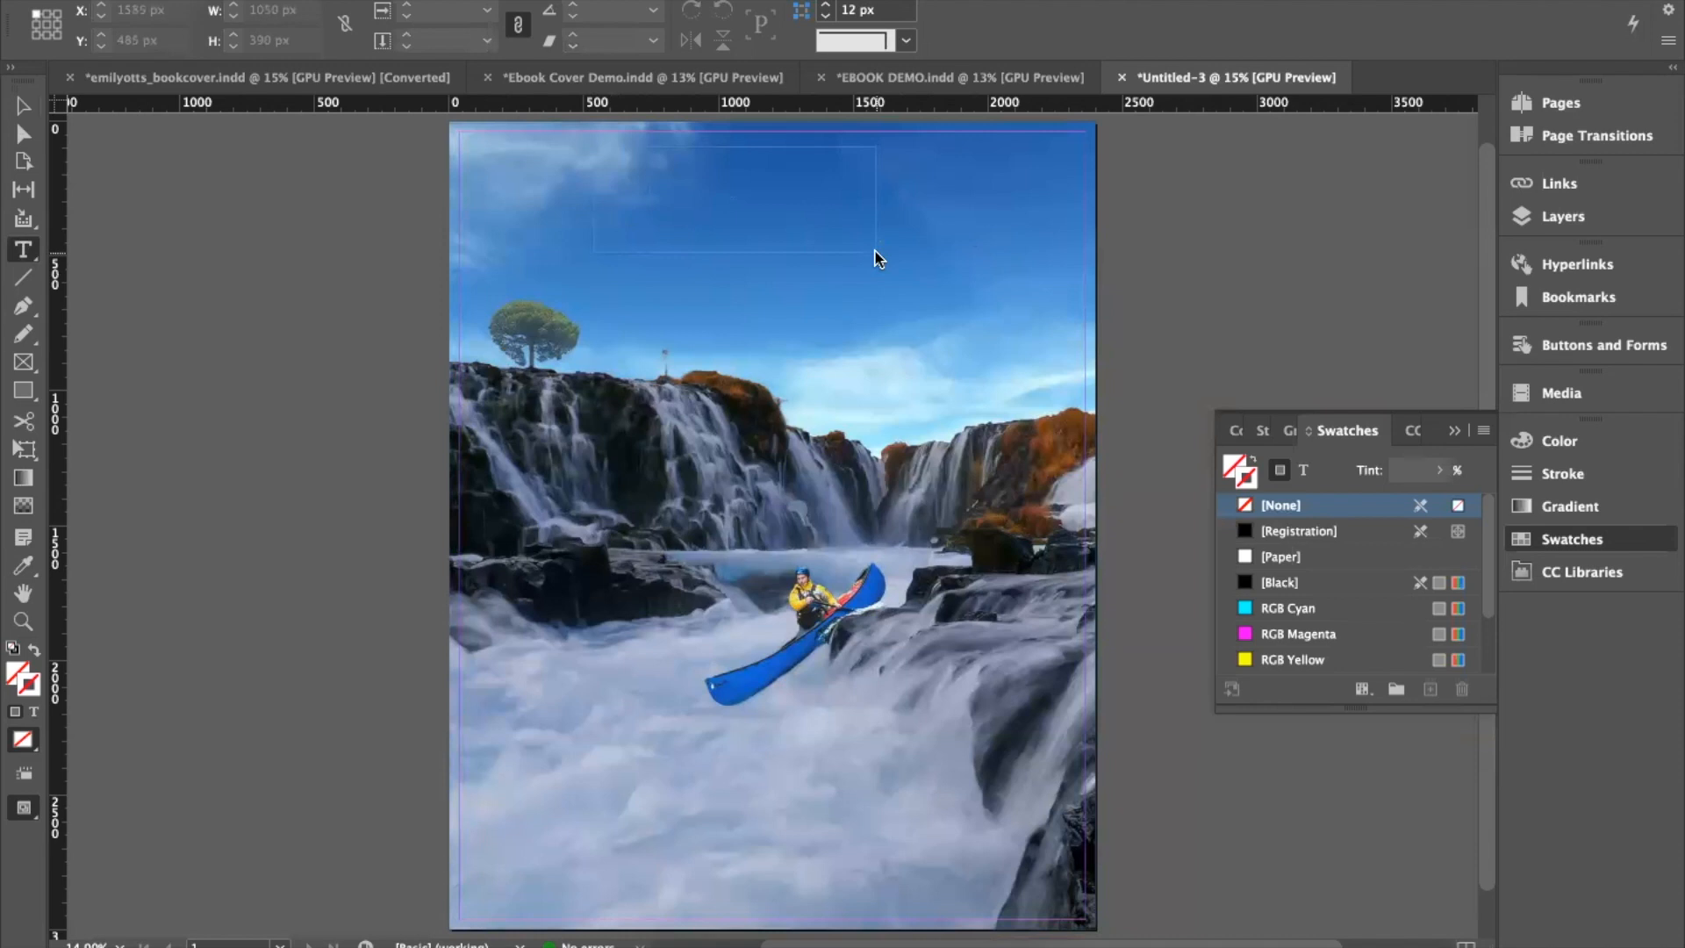
key(super+=)
key(super+=)
key(super+=)
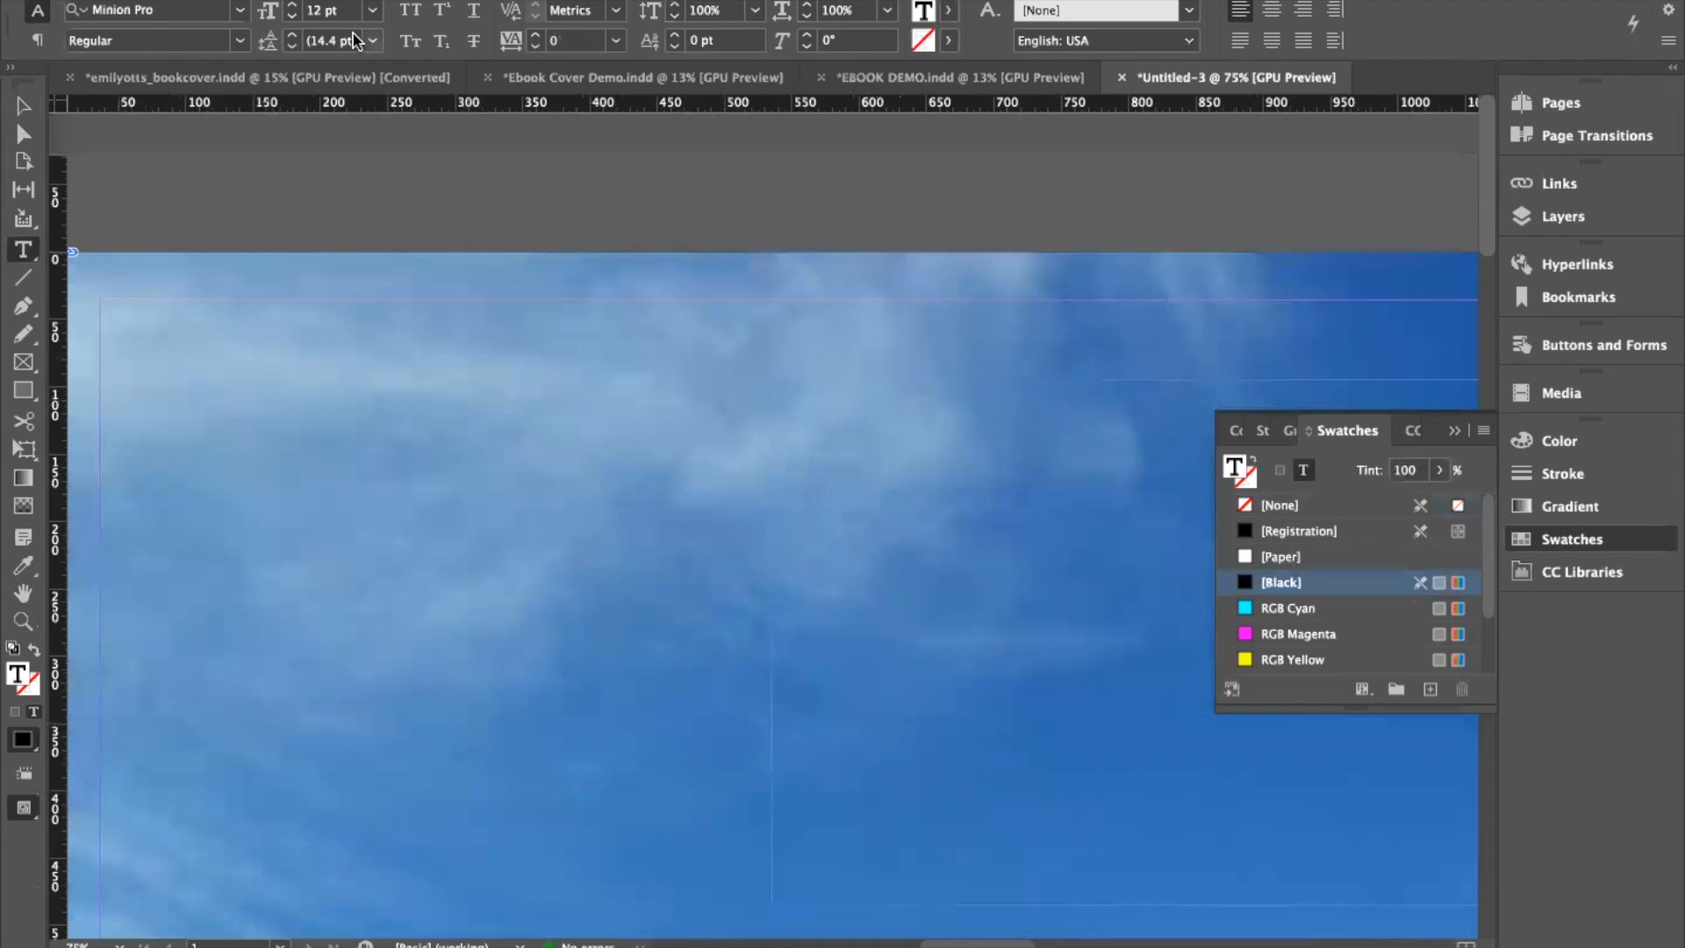
Step: Set the font size in the new text frame to 100 pt
click(372, 13)
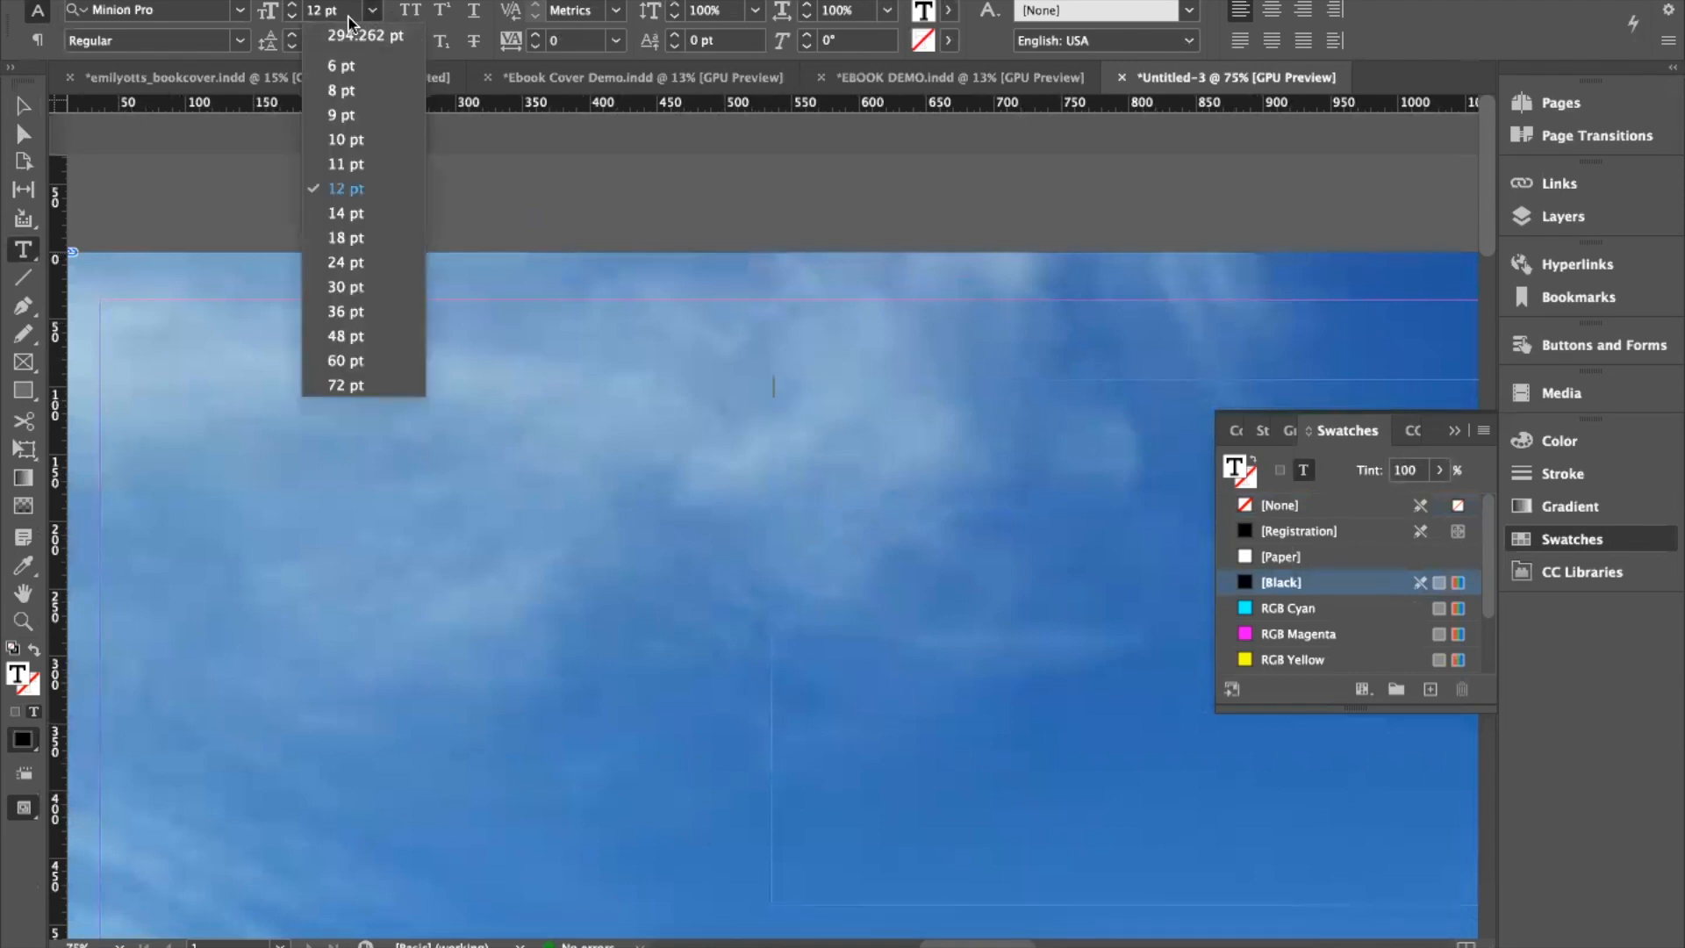
click(349, 13)
click(280, 9)
text(100)
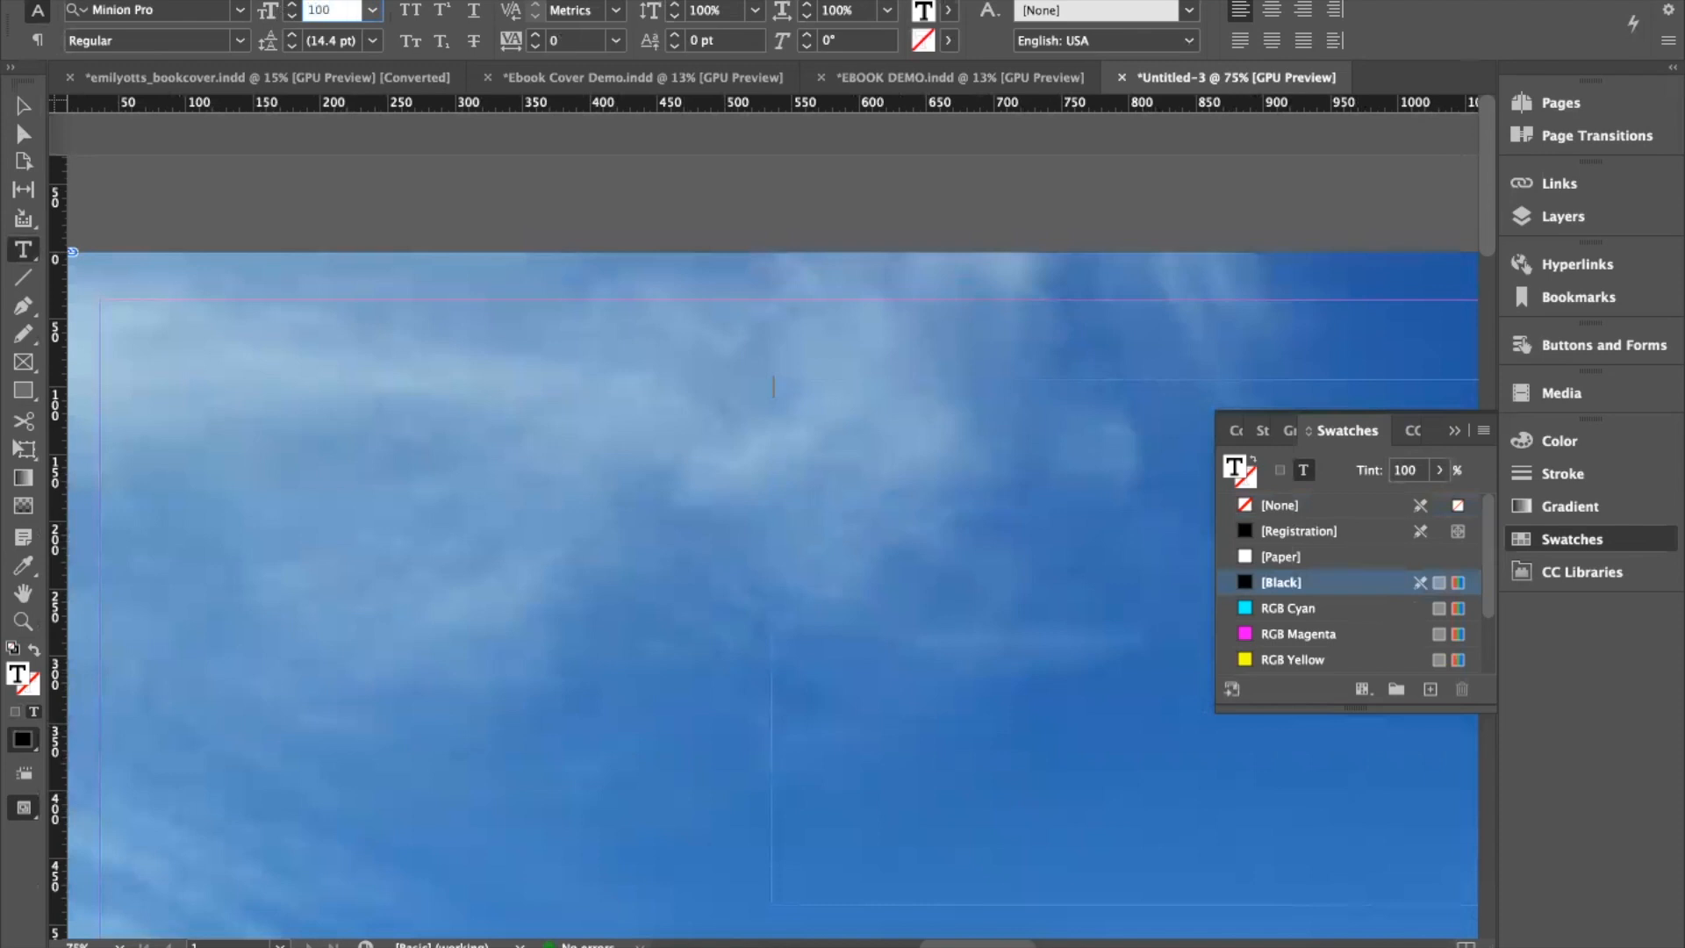
key(Return)
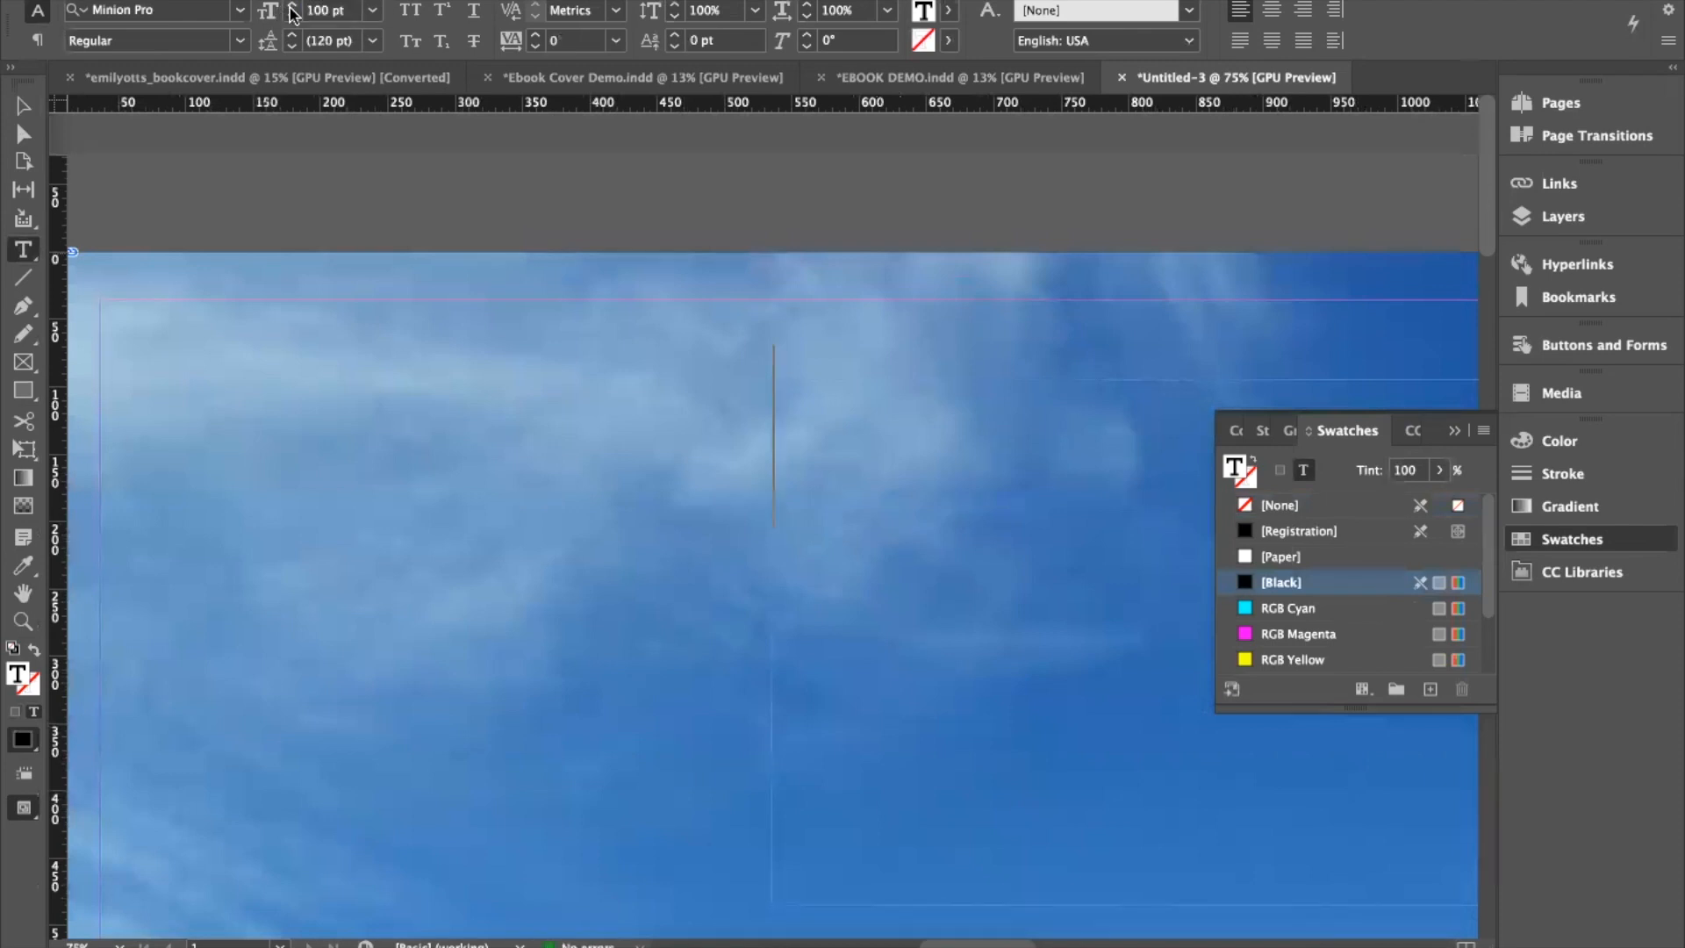
Step: Set the font size to 150 pt and enter the title word "Wild" in the text frame
click(269, 13)
text(15)
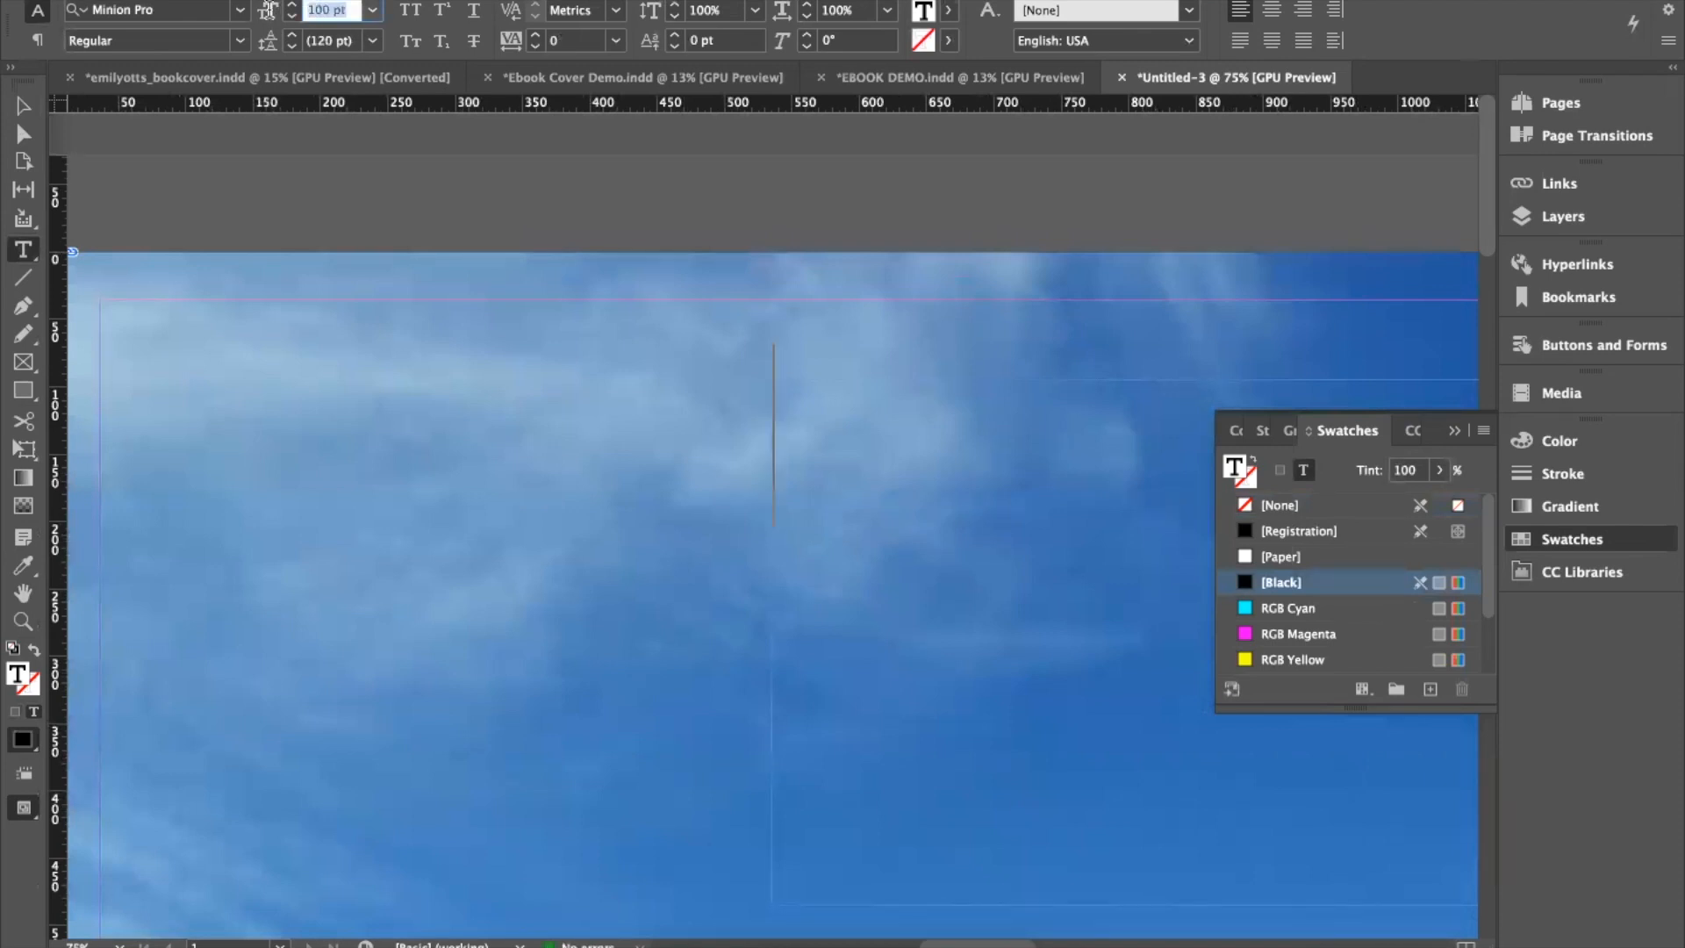
text(0)
key(Return)
scroll(474, 158, right, 5)
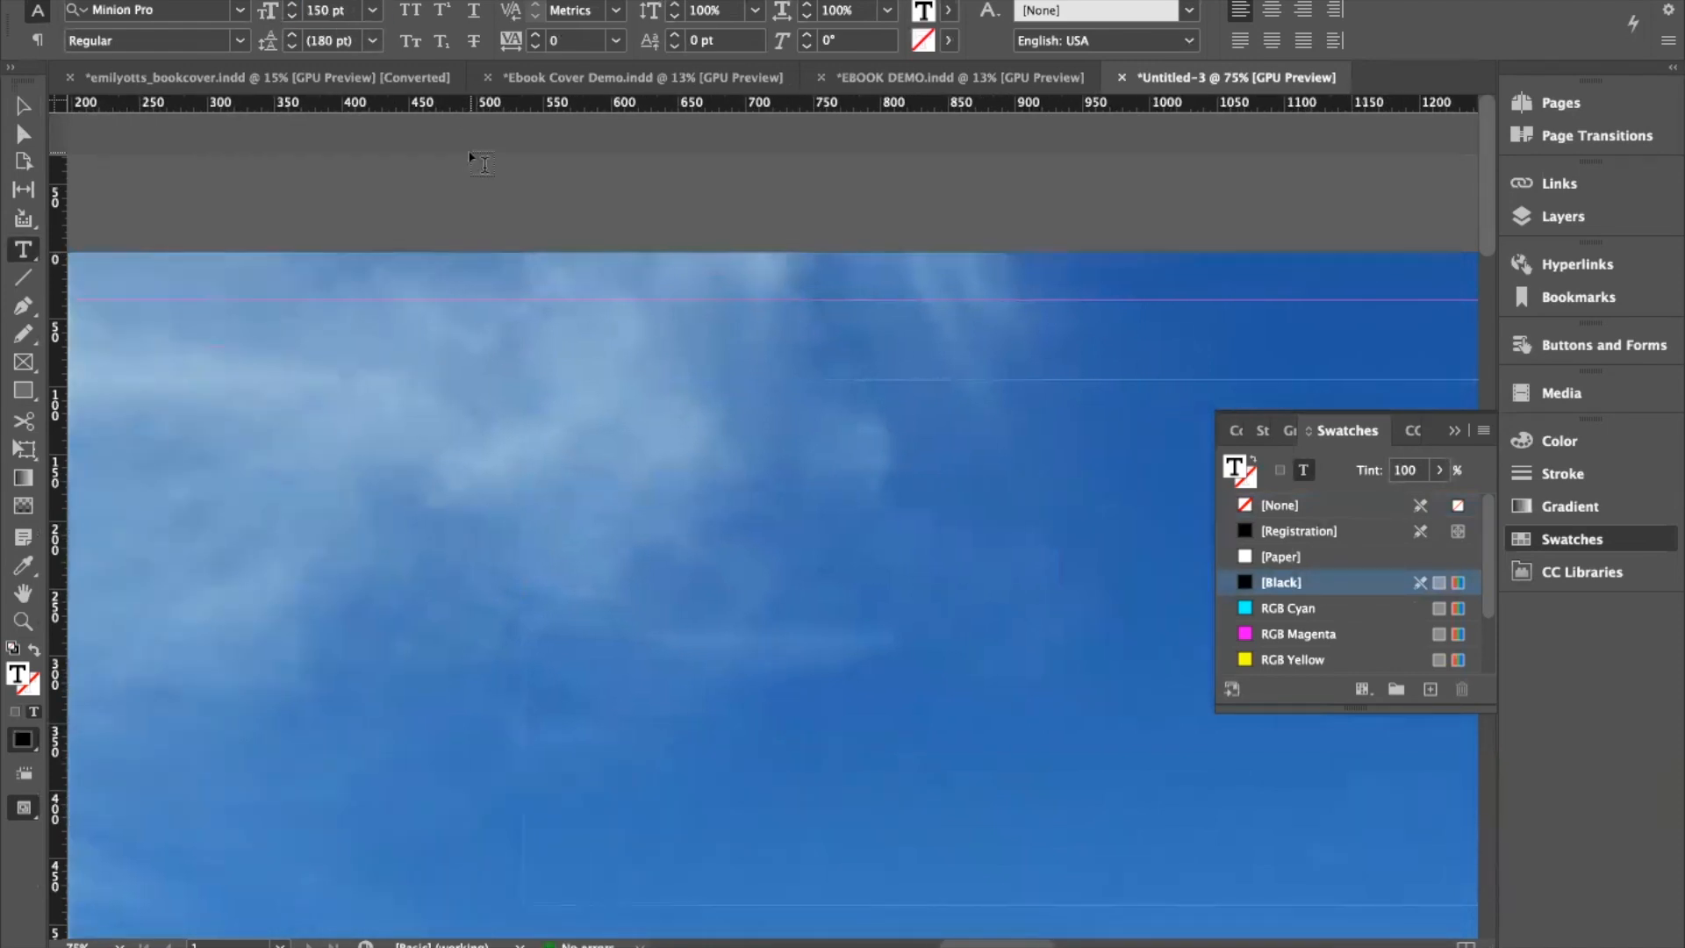
key(super+minus)
key(super+minus)
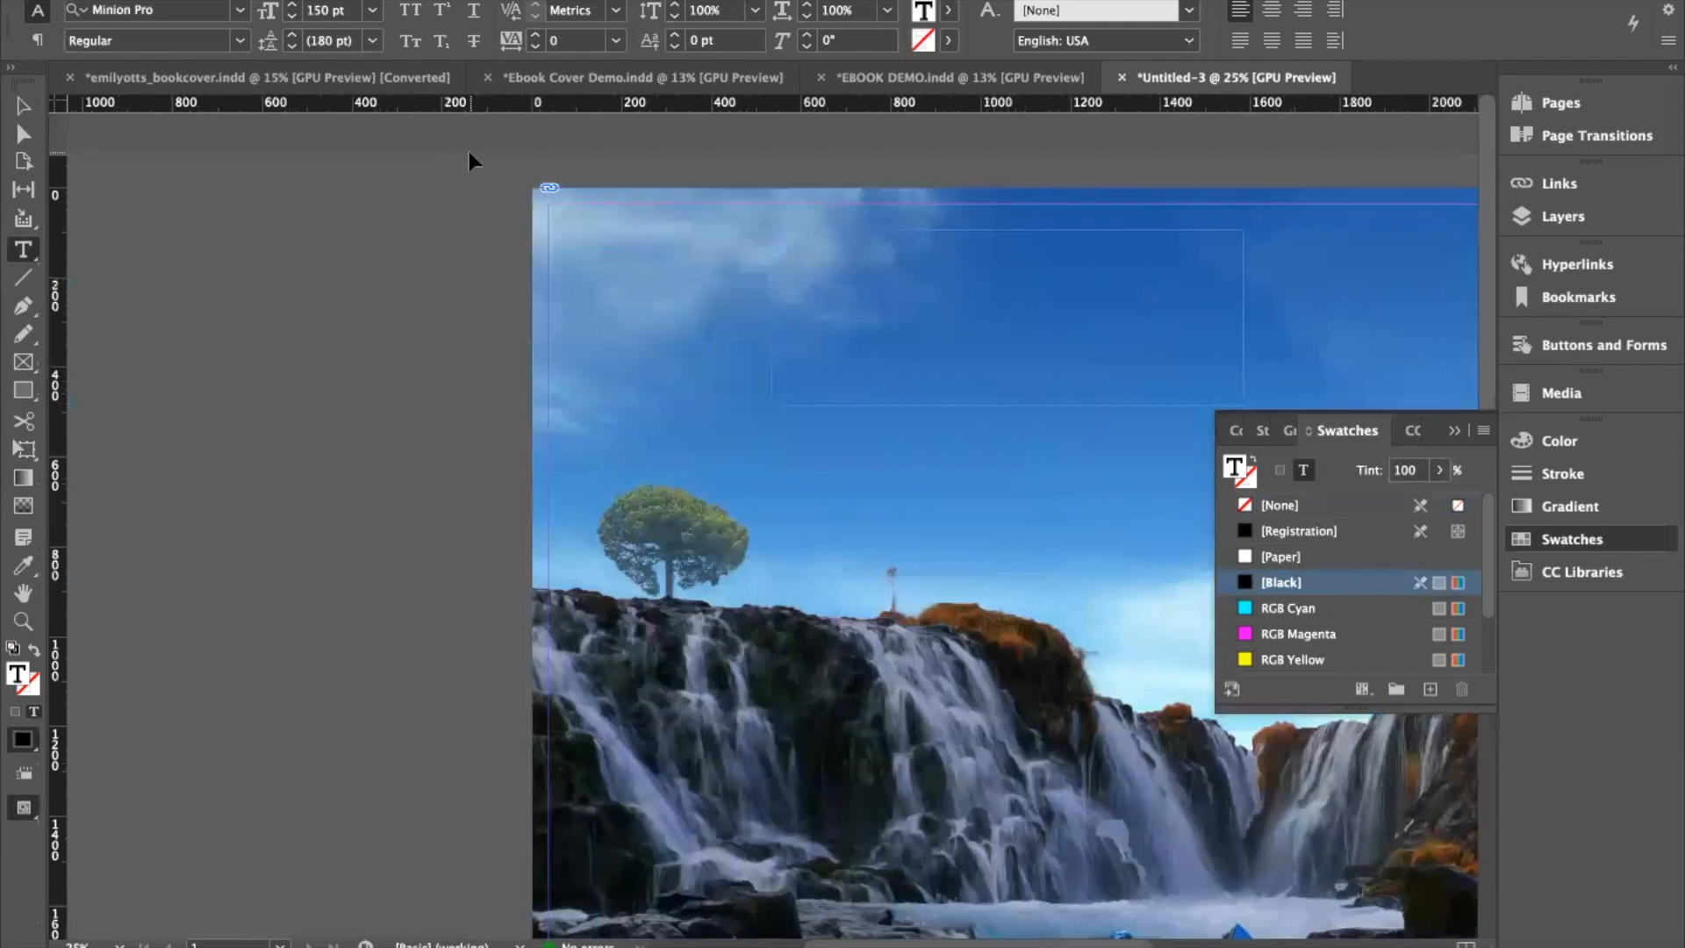
text(Wild)
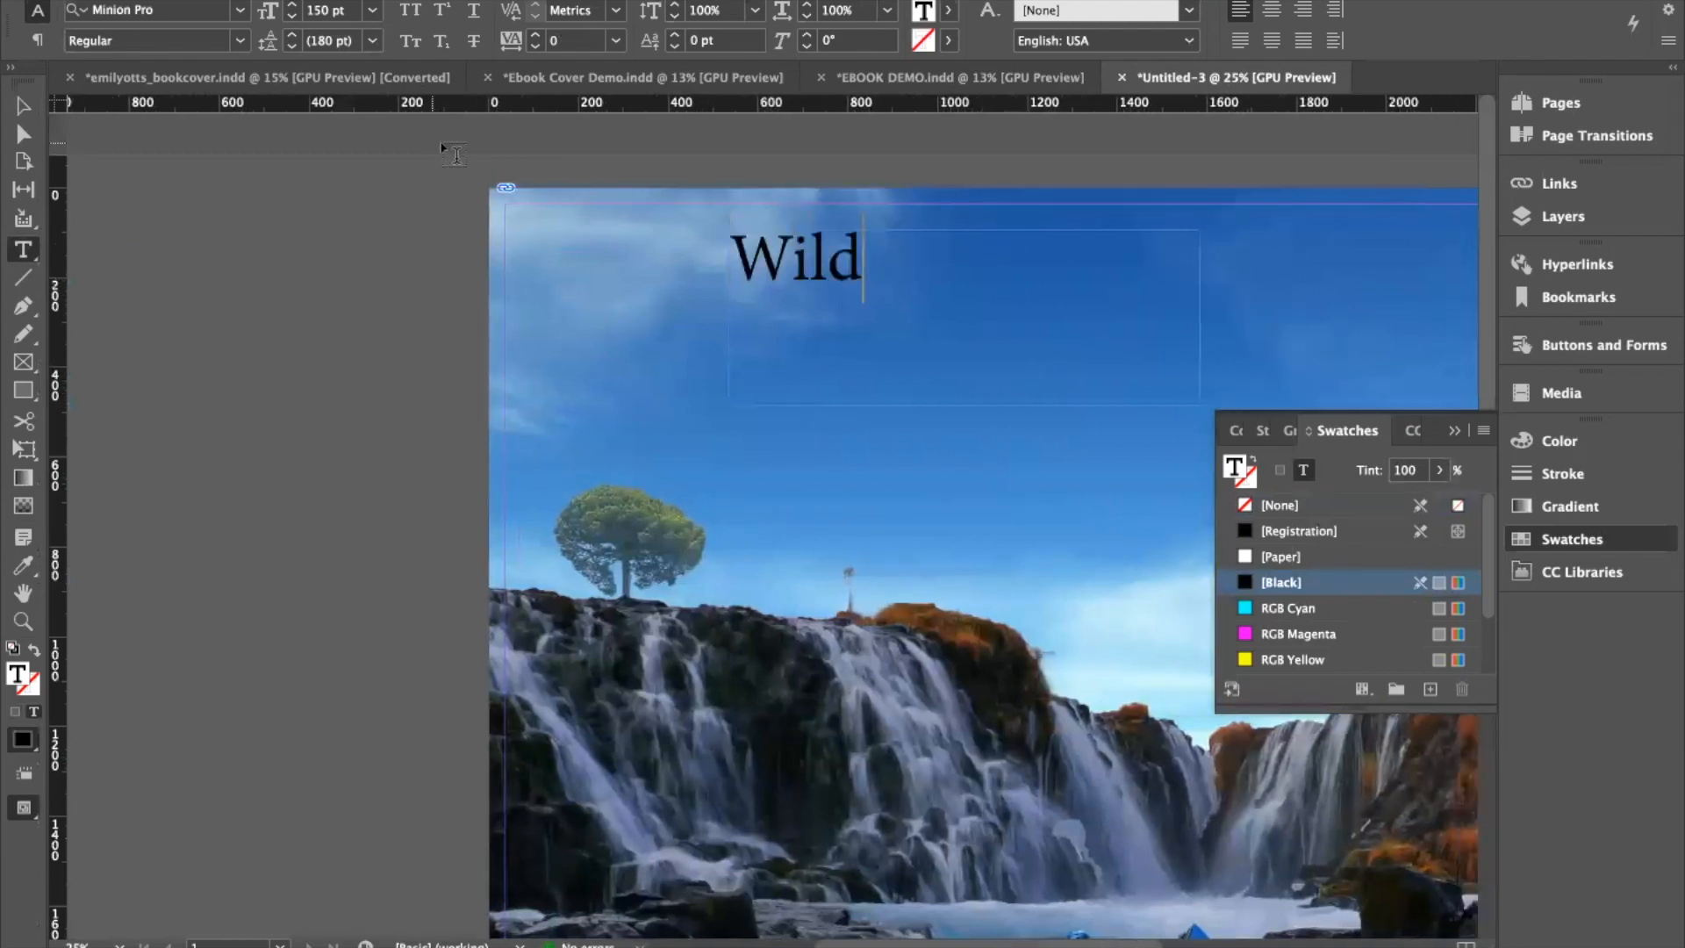
Step: Set the font size of the word "Wild" to 200 pt
drag(875, 268, 667, 235)
click(338, 11)
text(2)
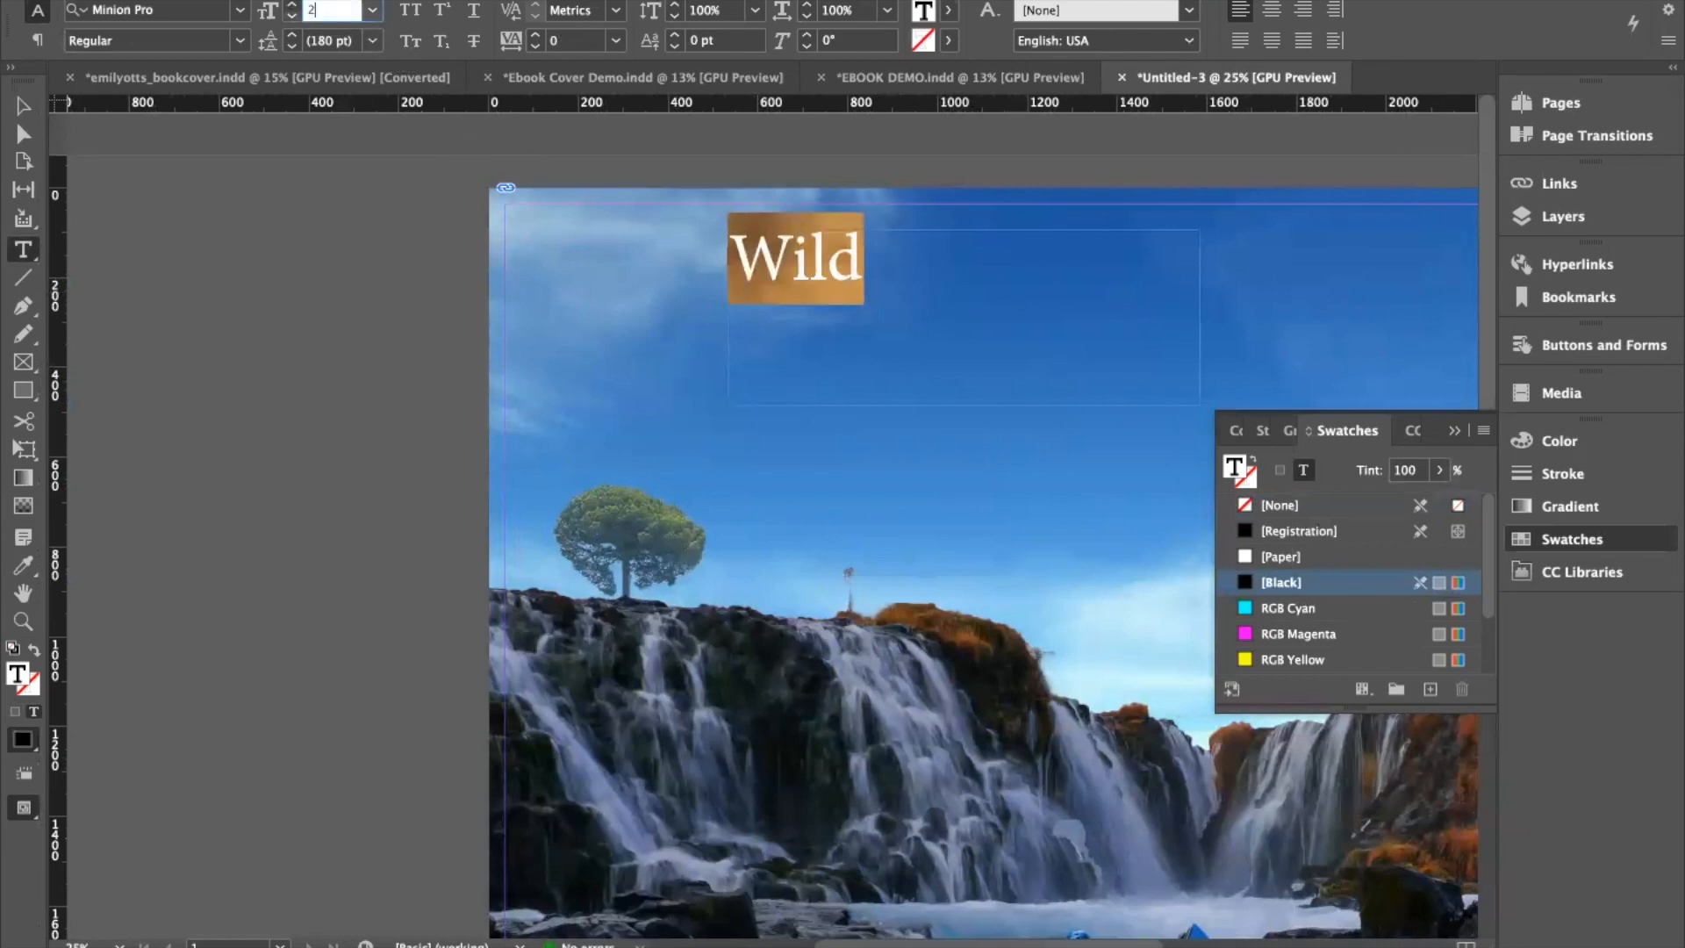
text(00)
key(Return)
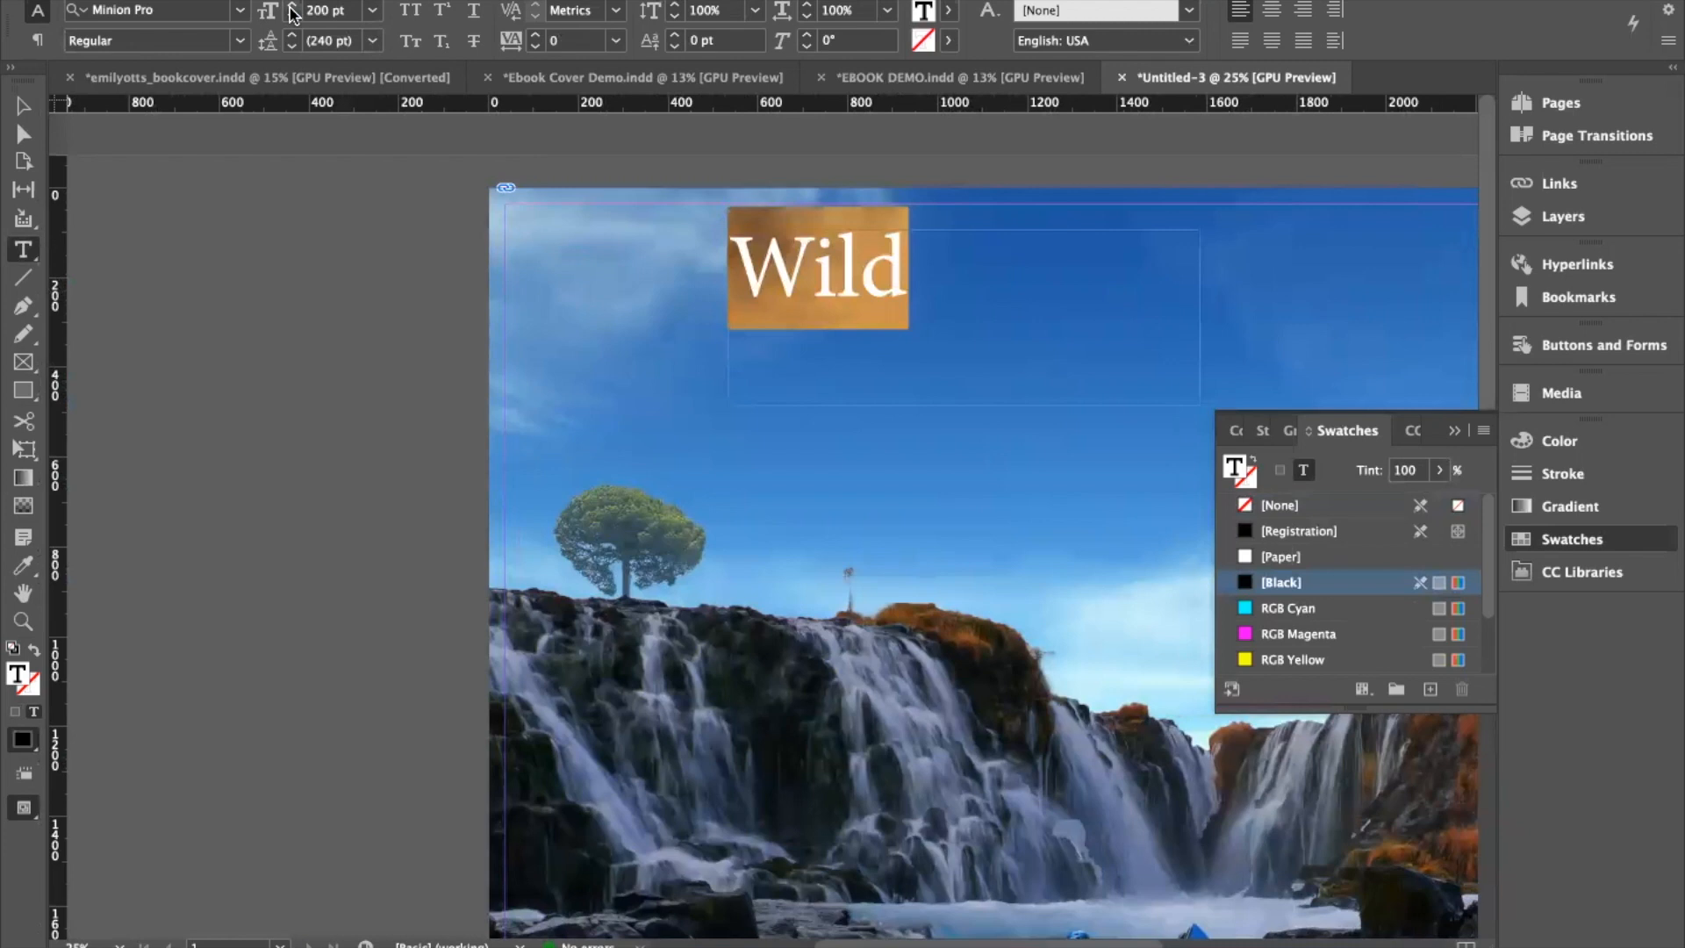
Step: Shrink the "Wild" text frame to about 415 × 181 px so it fits closely around the word
click(25, 106)
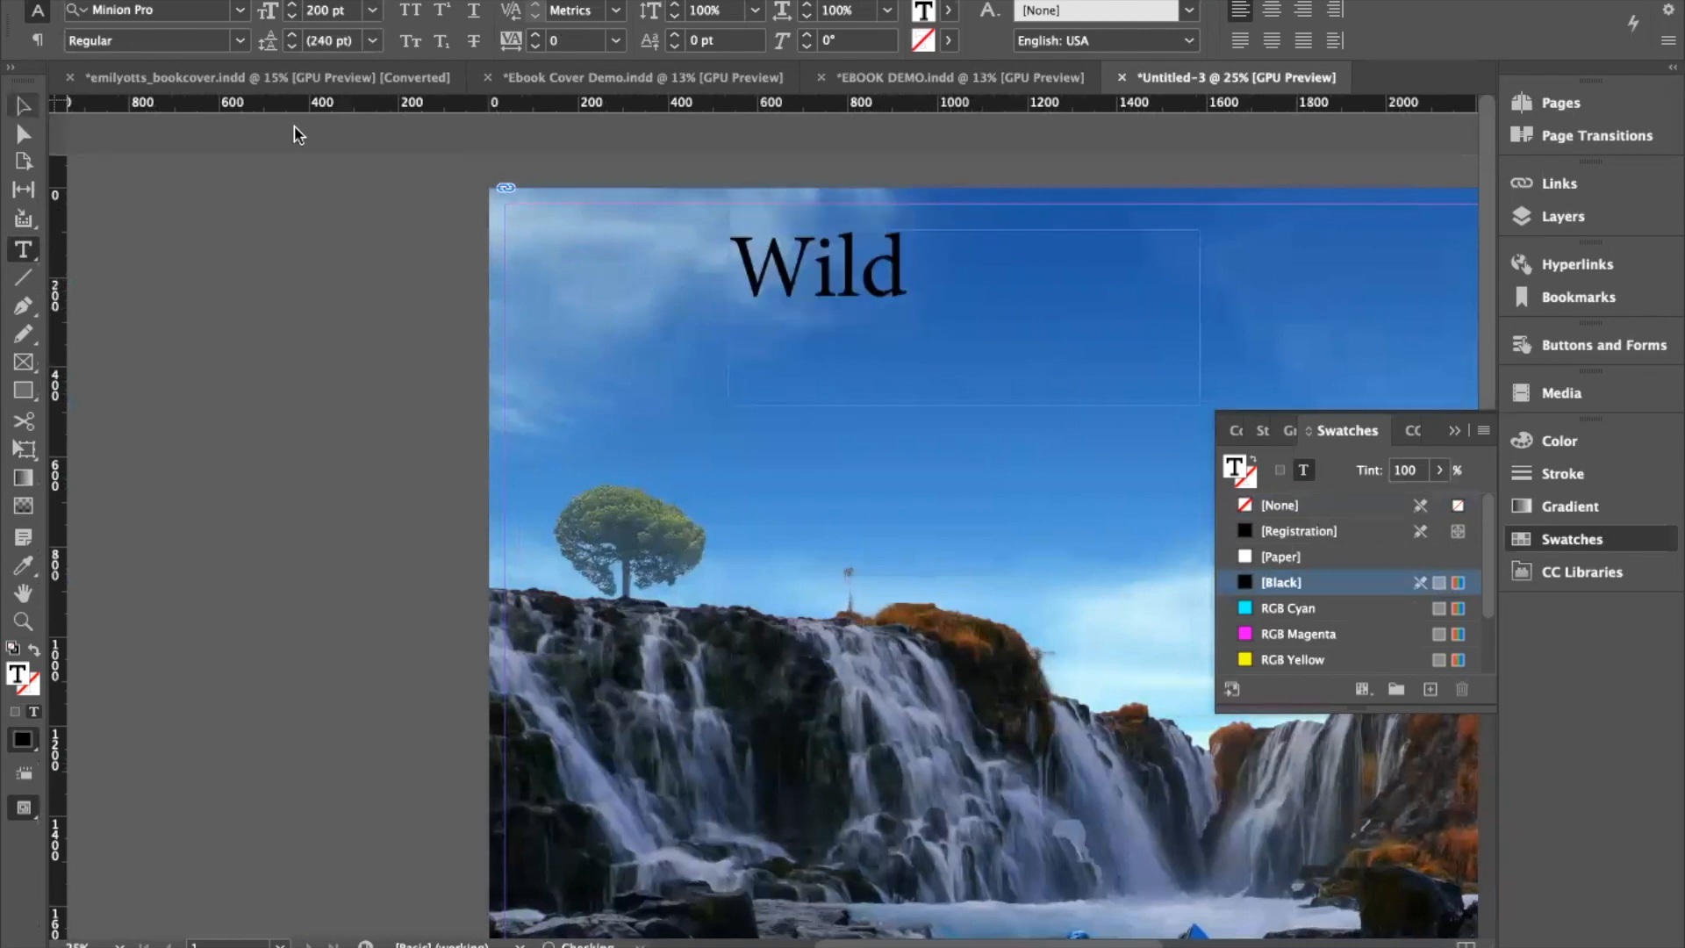
drag(1199, 316, 916, 316)
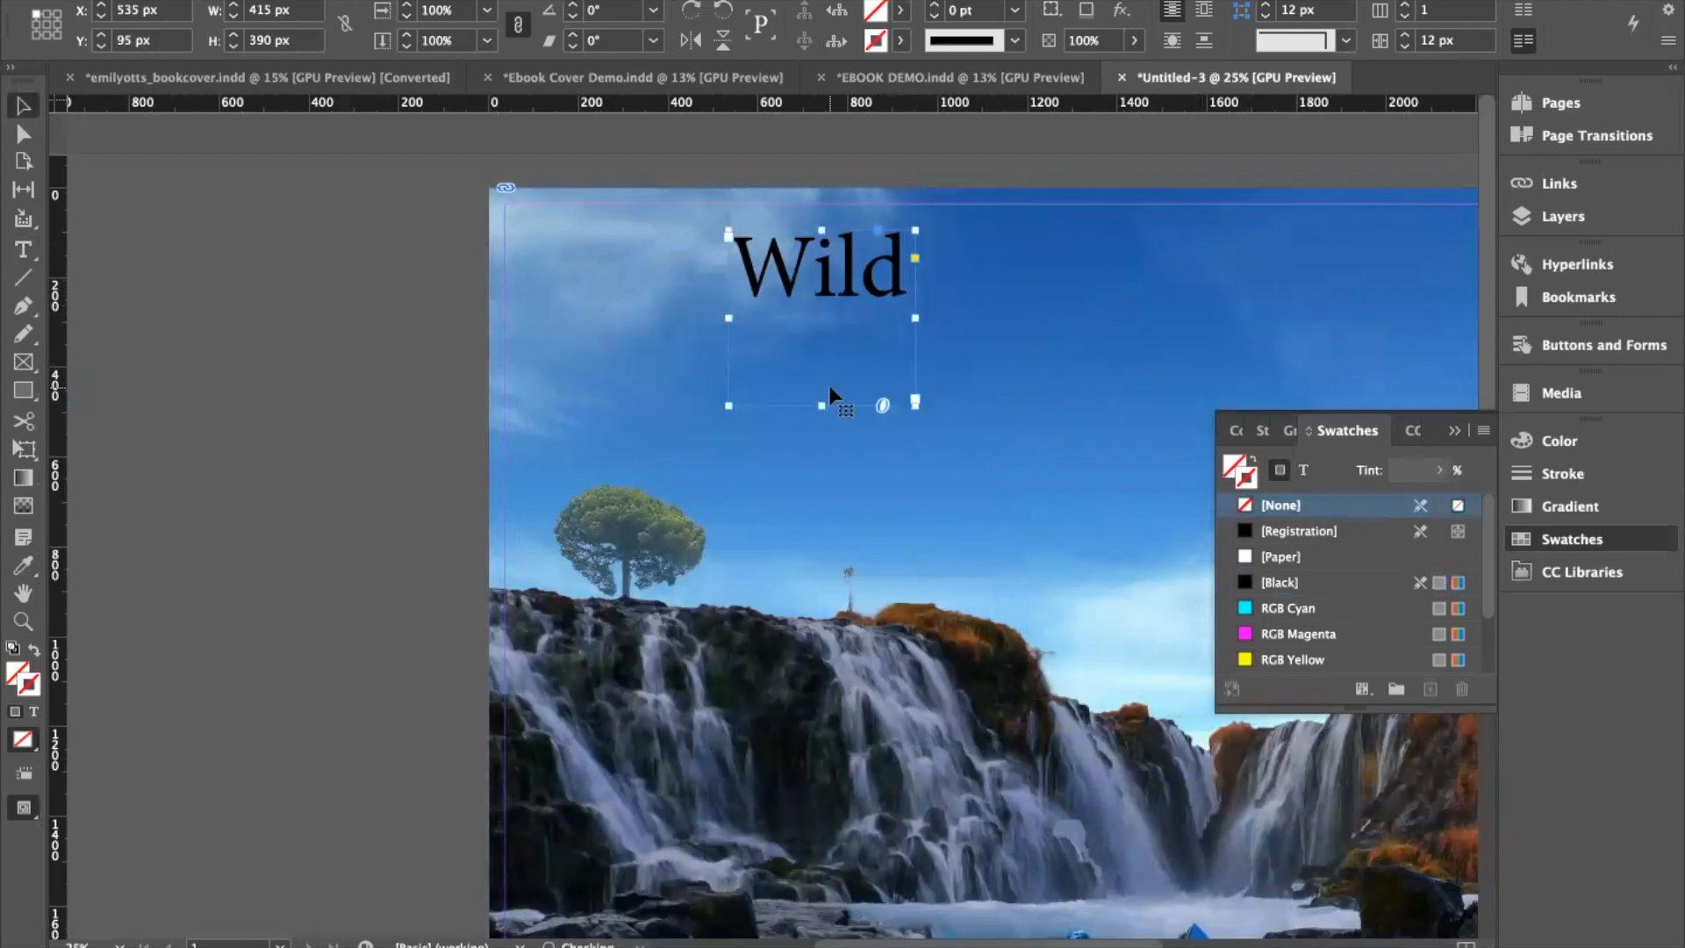
drag(822, 404, 826, 311)
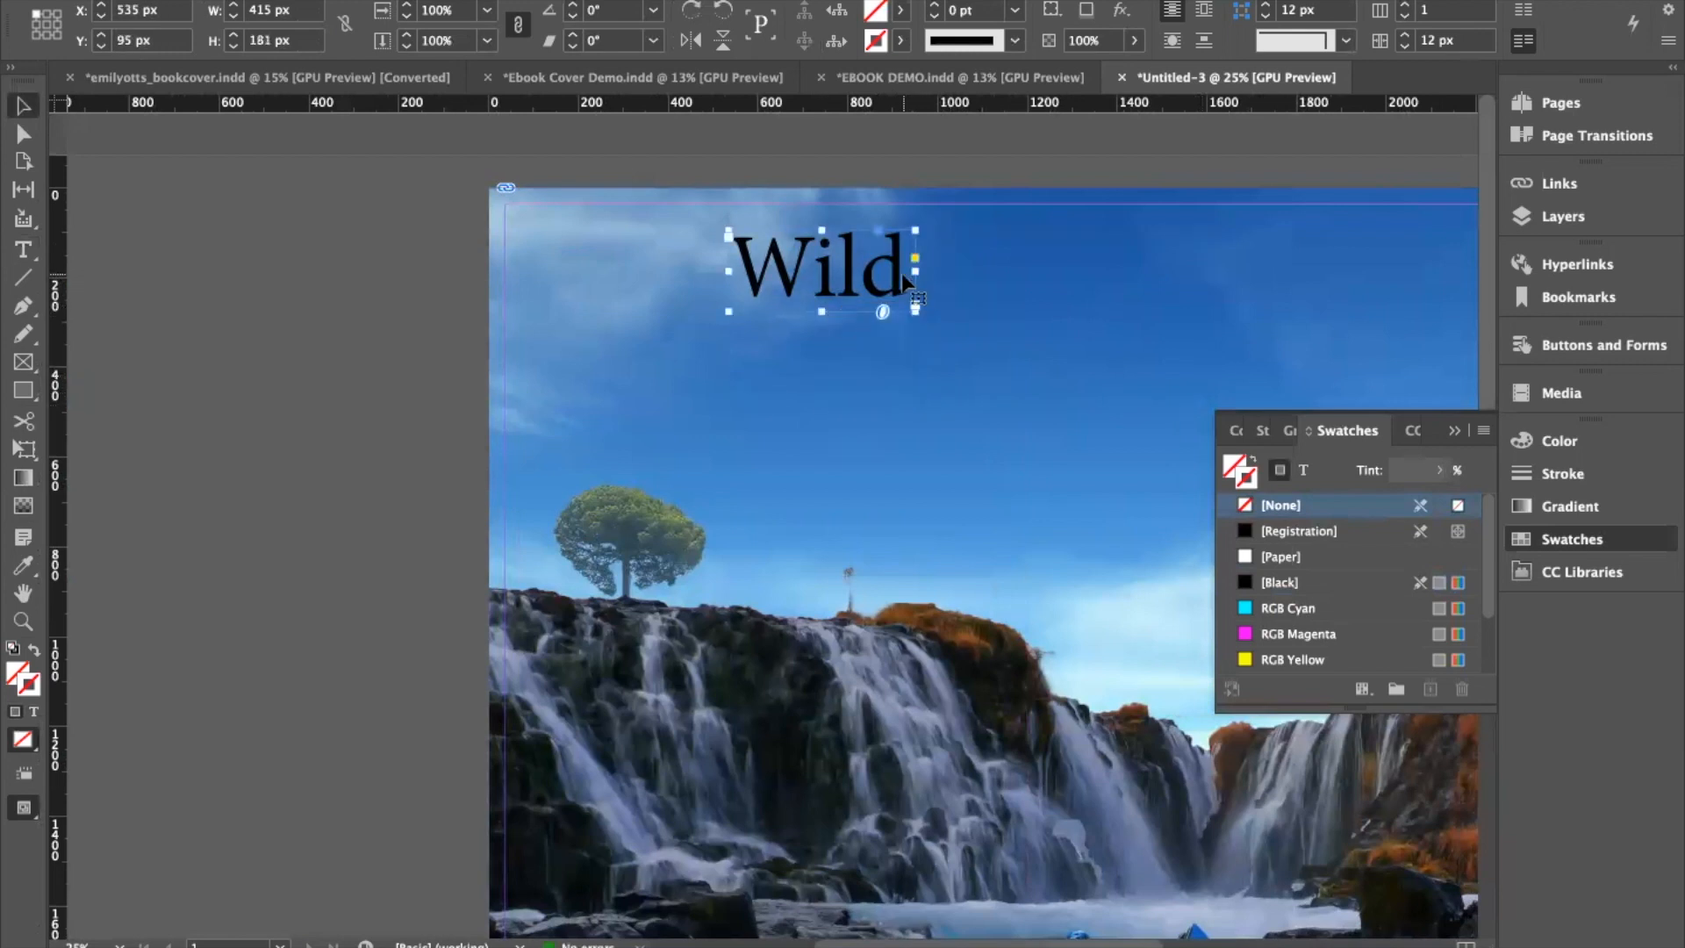
Step: Change the font of "Wild" to Georgia and enlarge its text frame to about 437 × 184 px
double_click(746, 270)
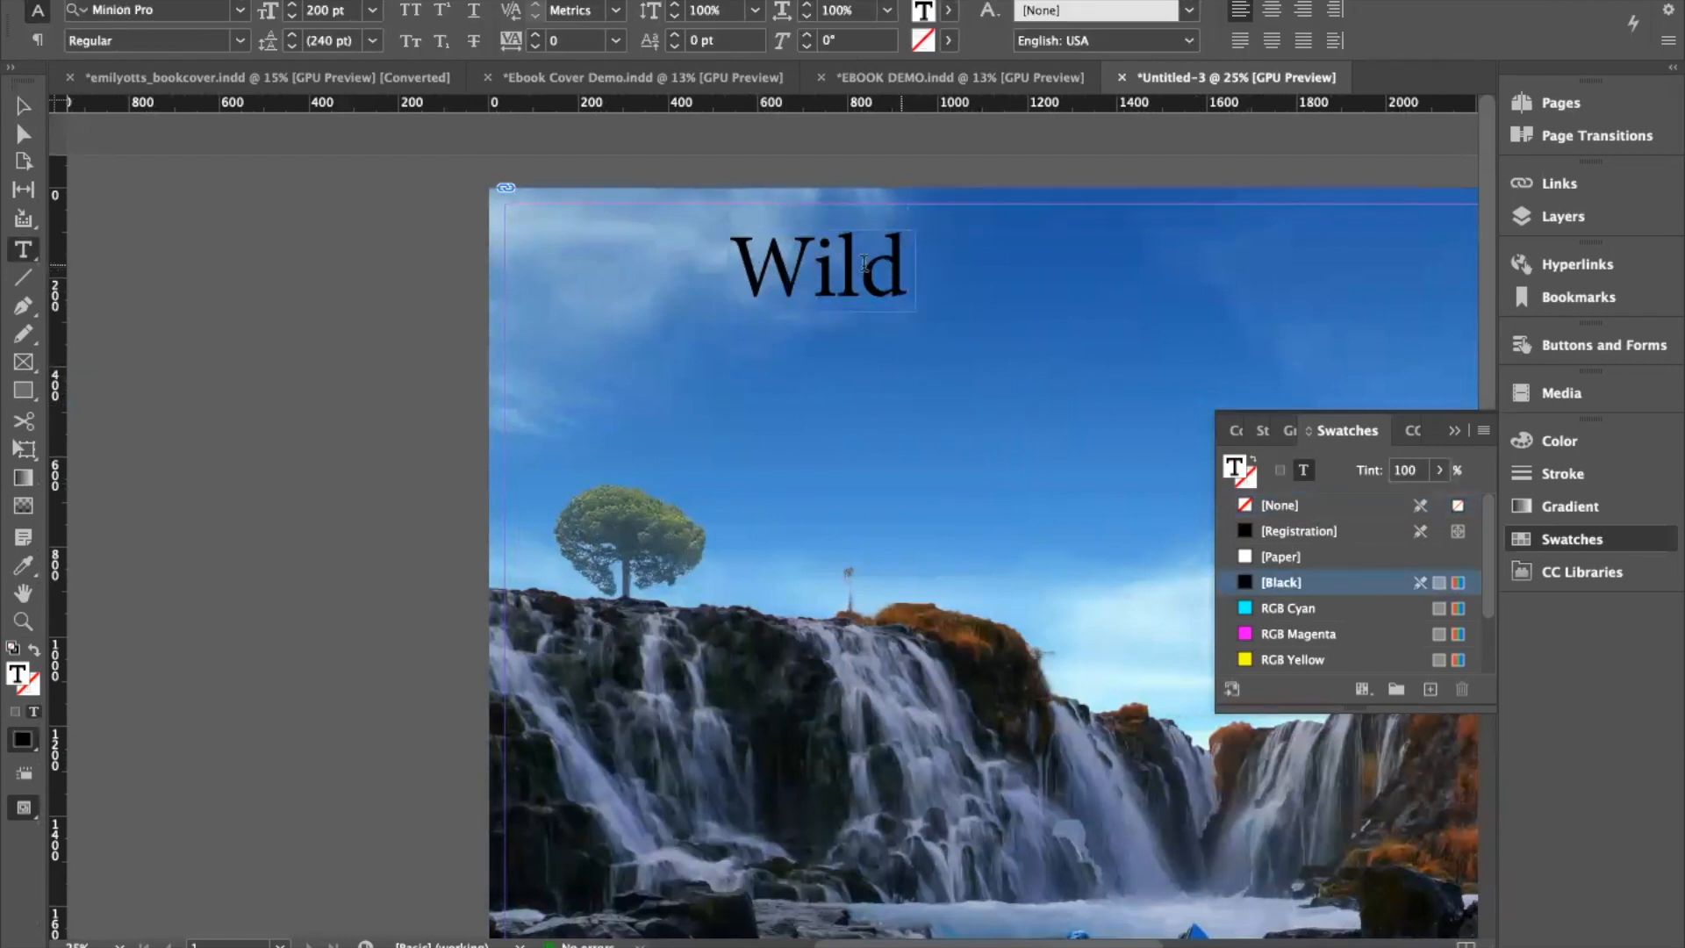
double_click(742, 265)
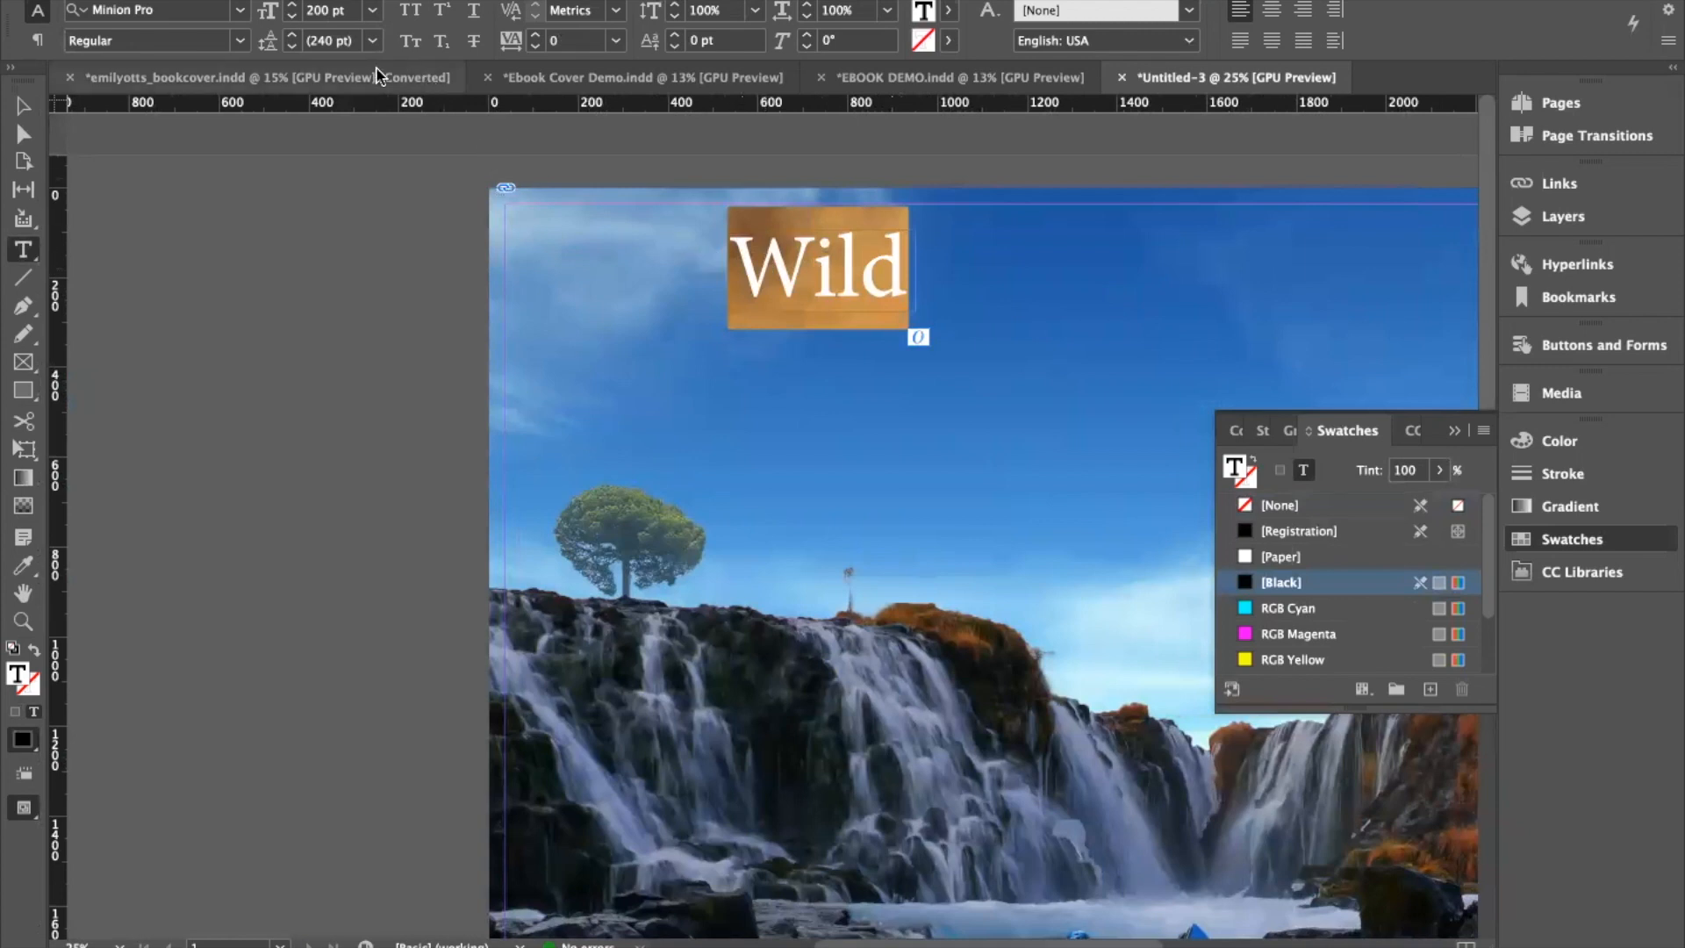
click(241, 11)
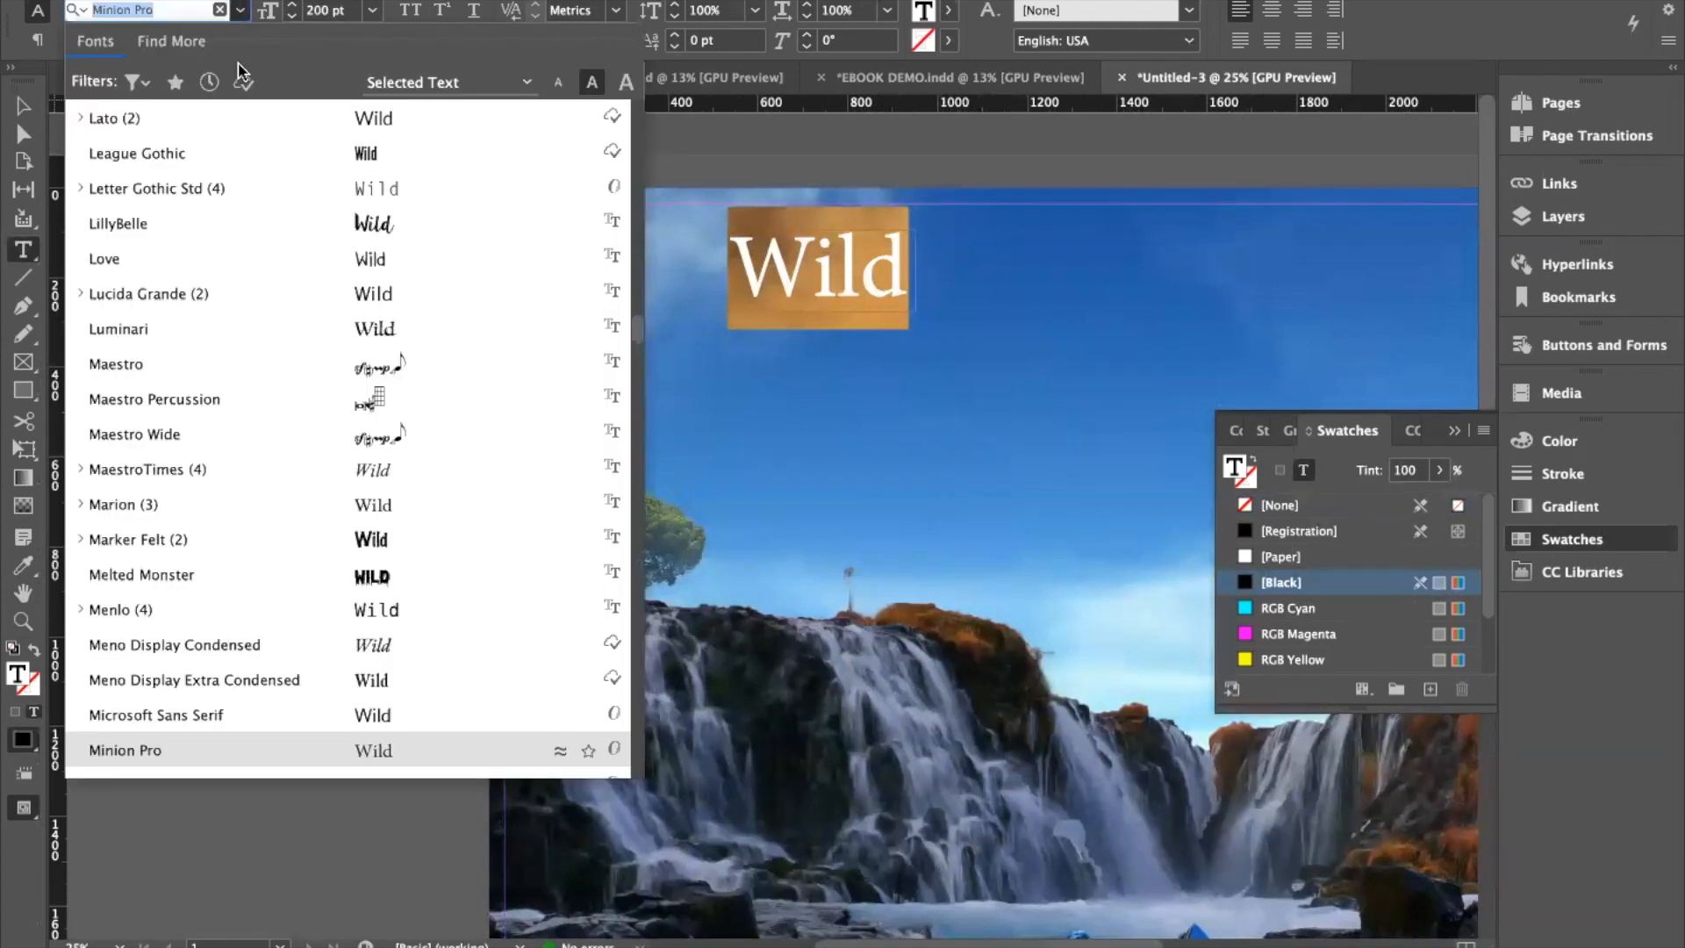
scroll(277, 191, up, 3)
scroll(277, 190, up, 15)
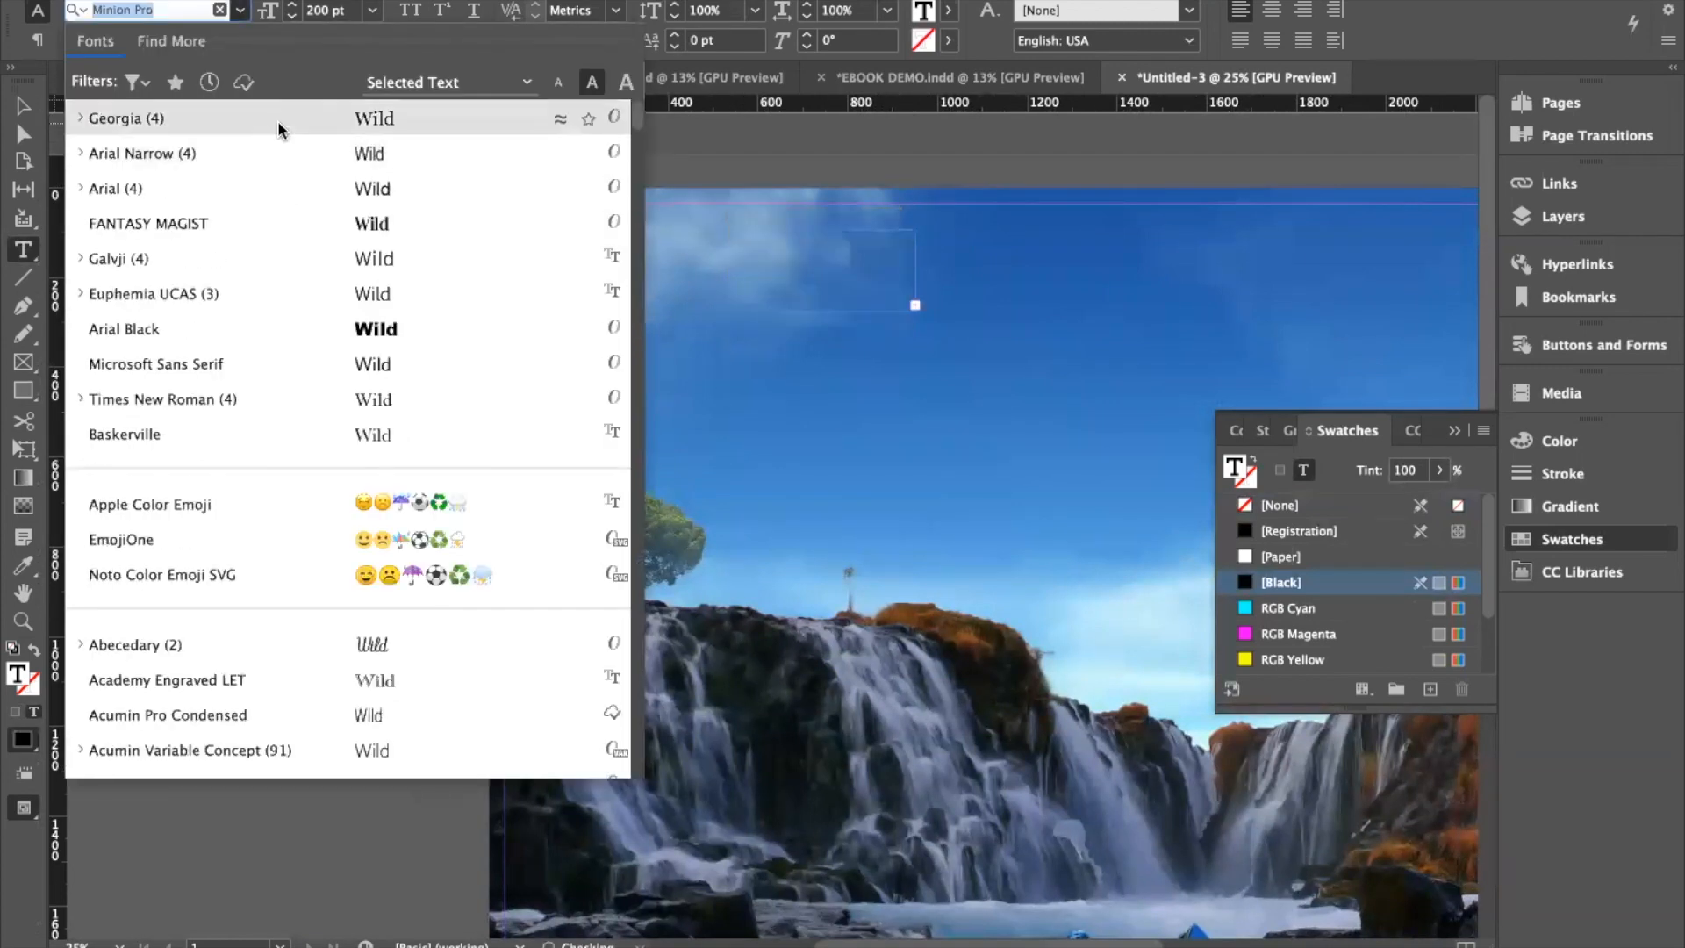
click(277, 119)
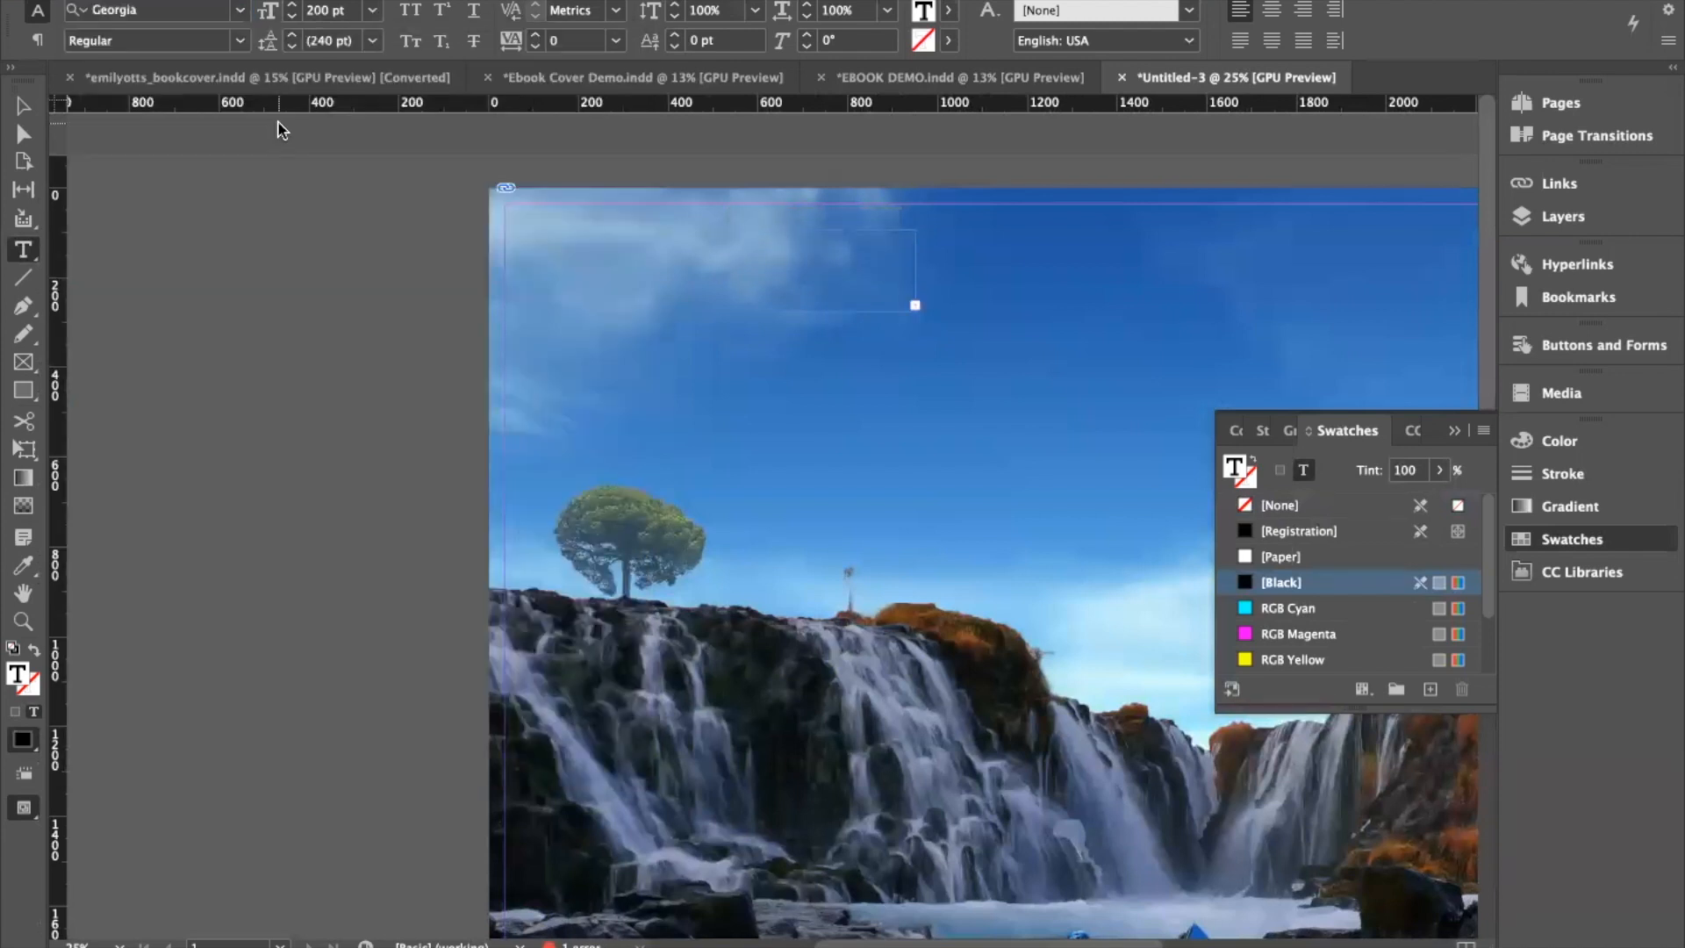
key(Escape)
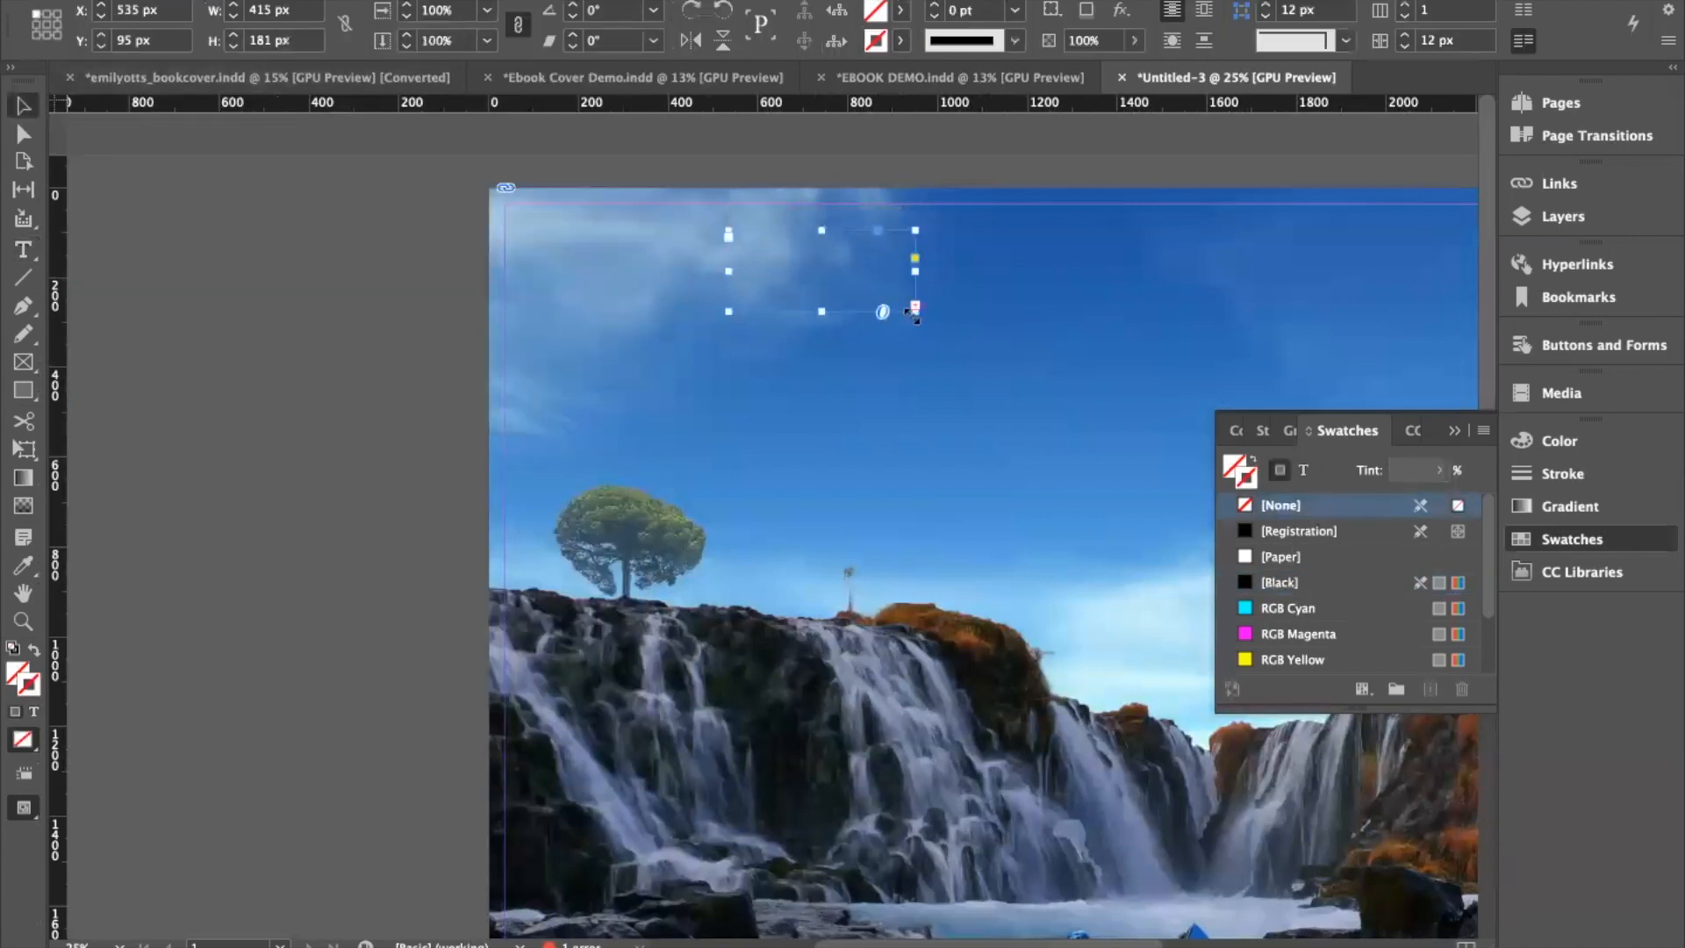
mouse_move(914, 309)
mouse_down()
mouse_move(972, 340)
mouse_move(923, 313)
mouse_up()
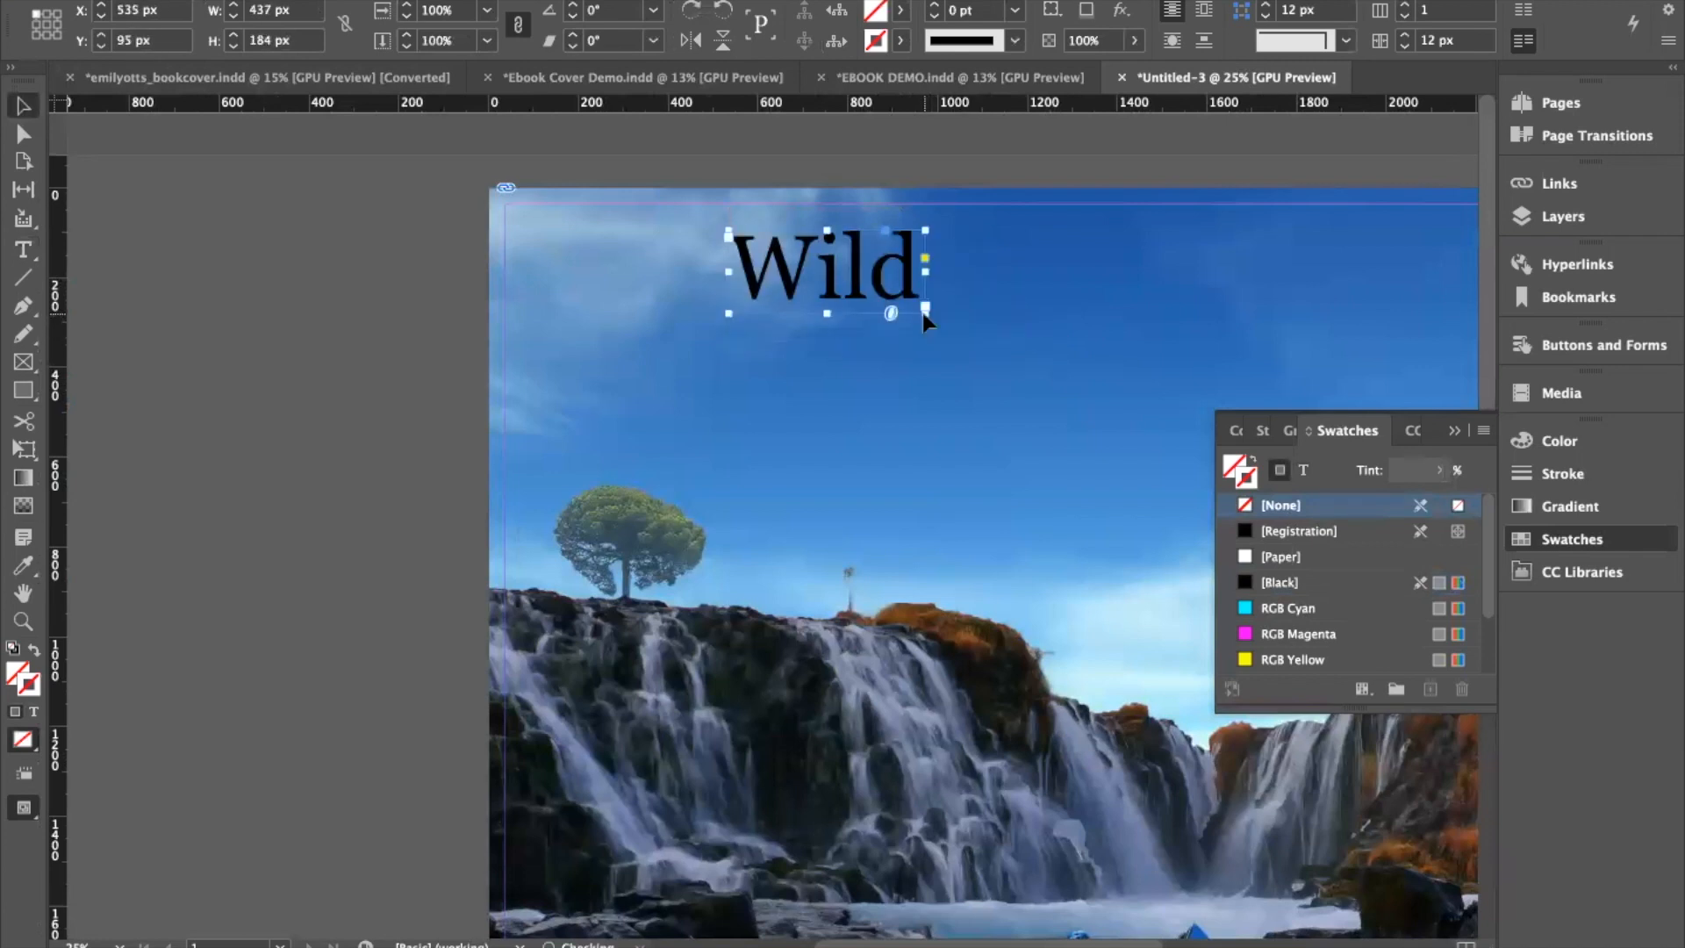
Step: Duplicate the "Wild" text frame directly beside the original and replace the copy's text with "at"
click(983, 563)
click(893, 291)
drag(892, 291, 1090, 296)
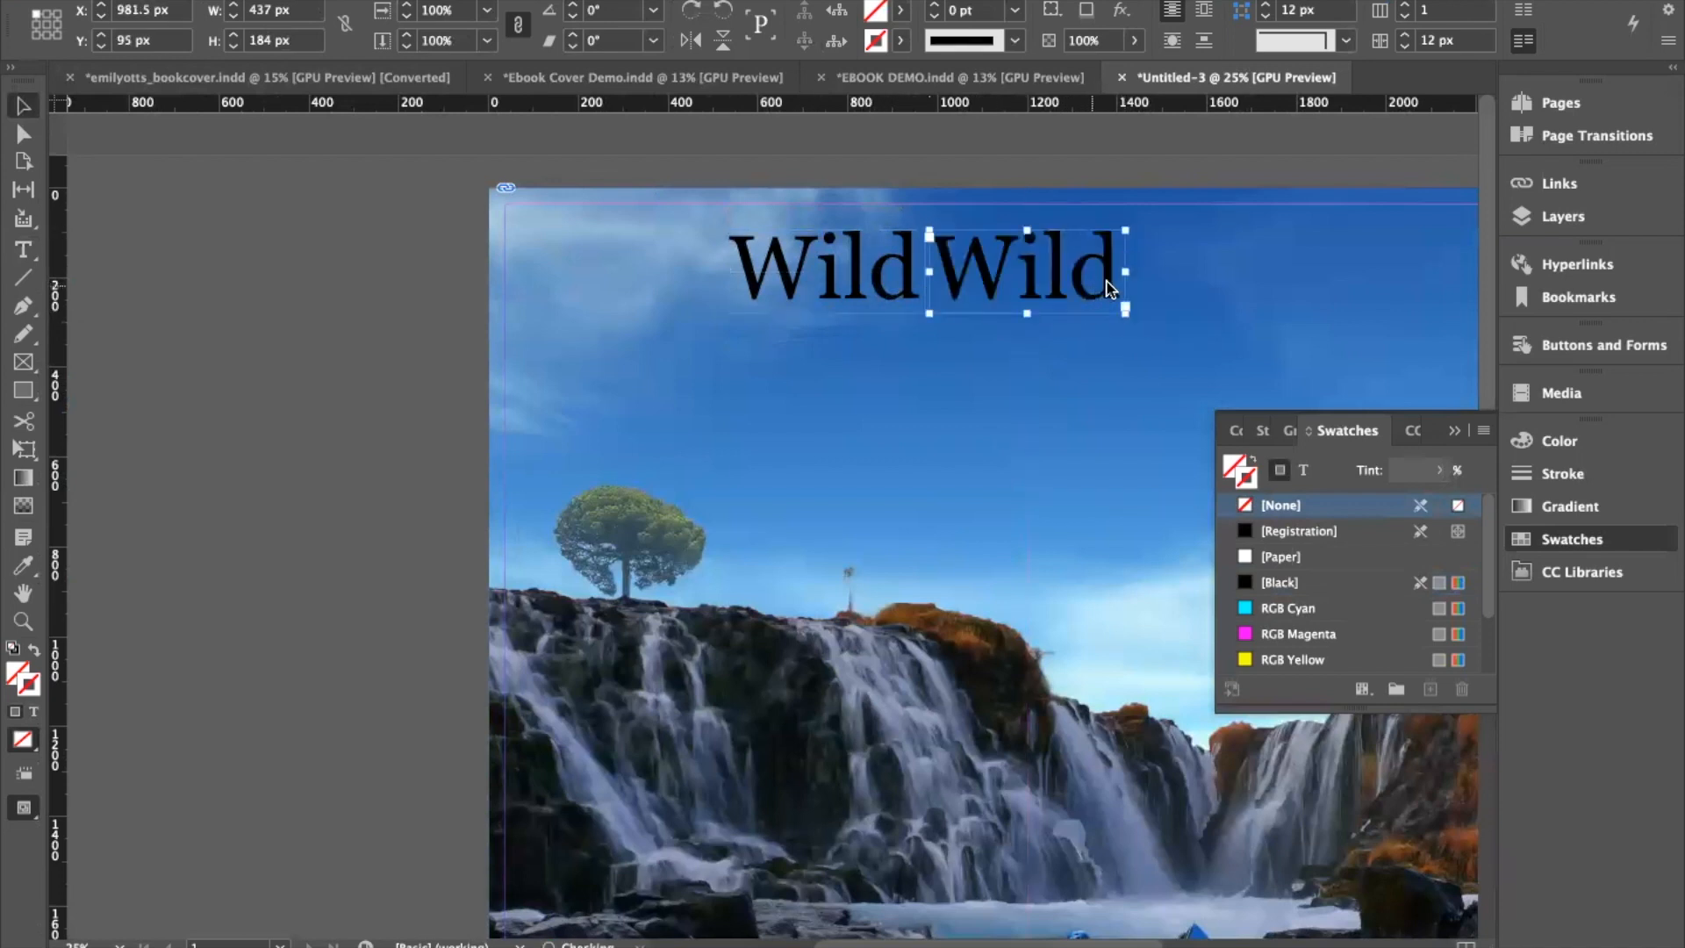
double_click(1108, 272)
double_click(1110, 268)
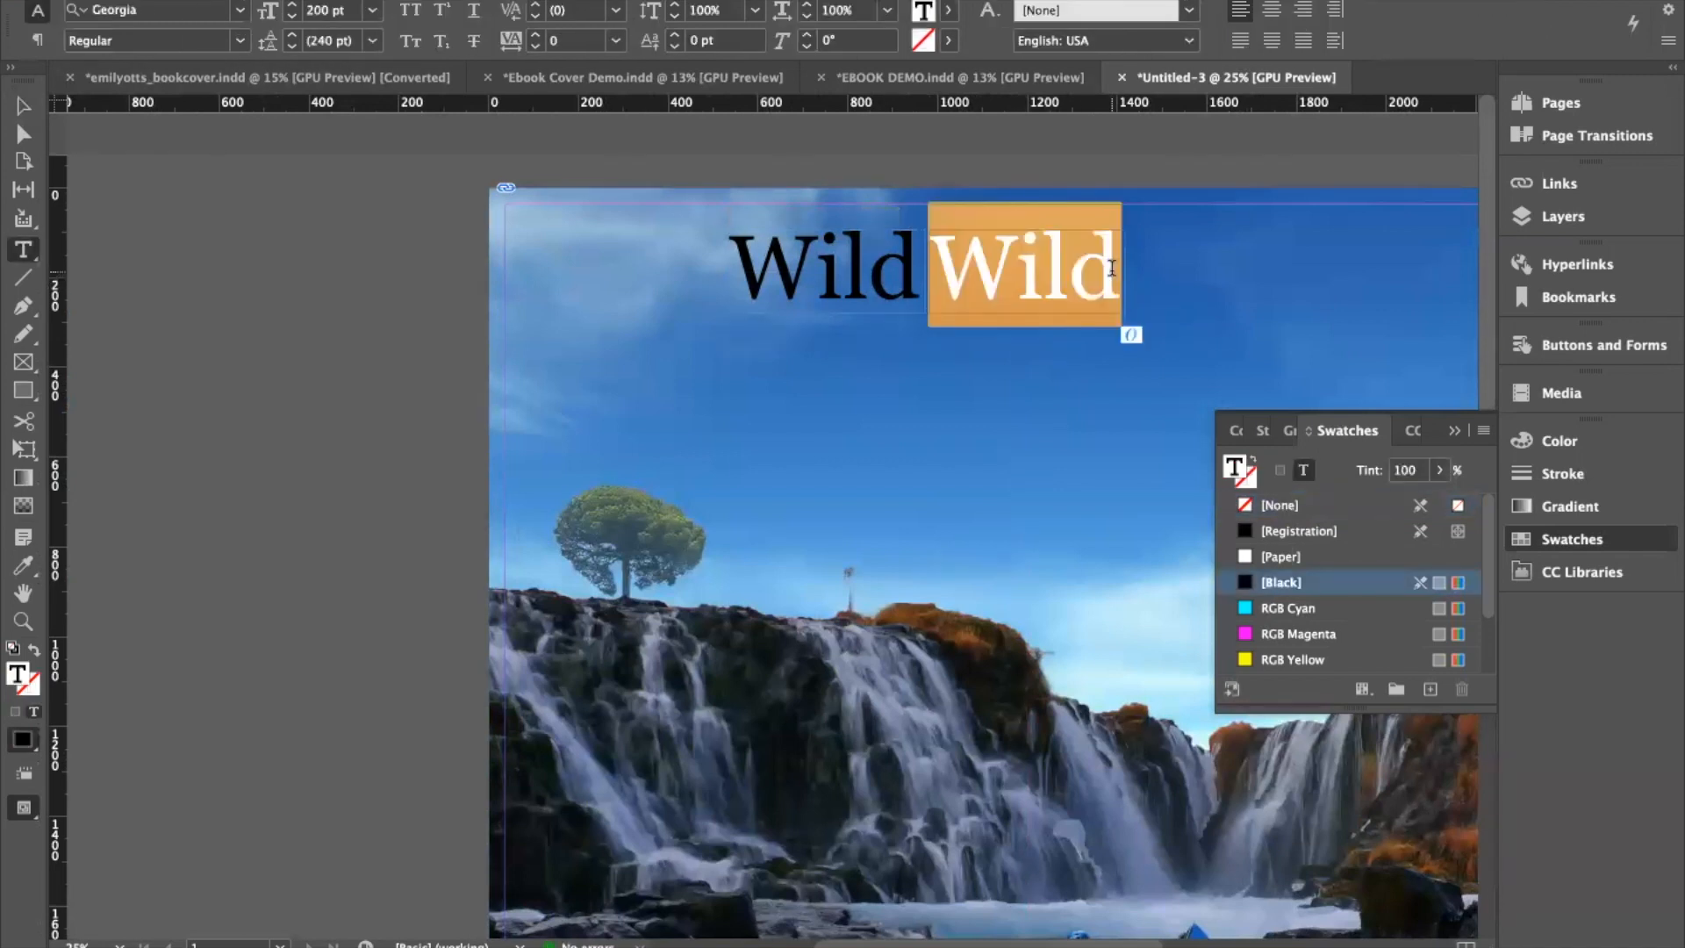
text(at)
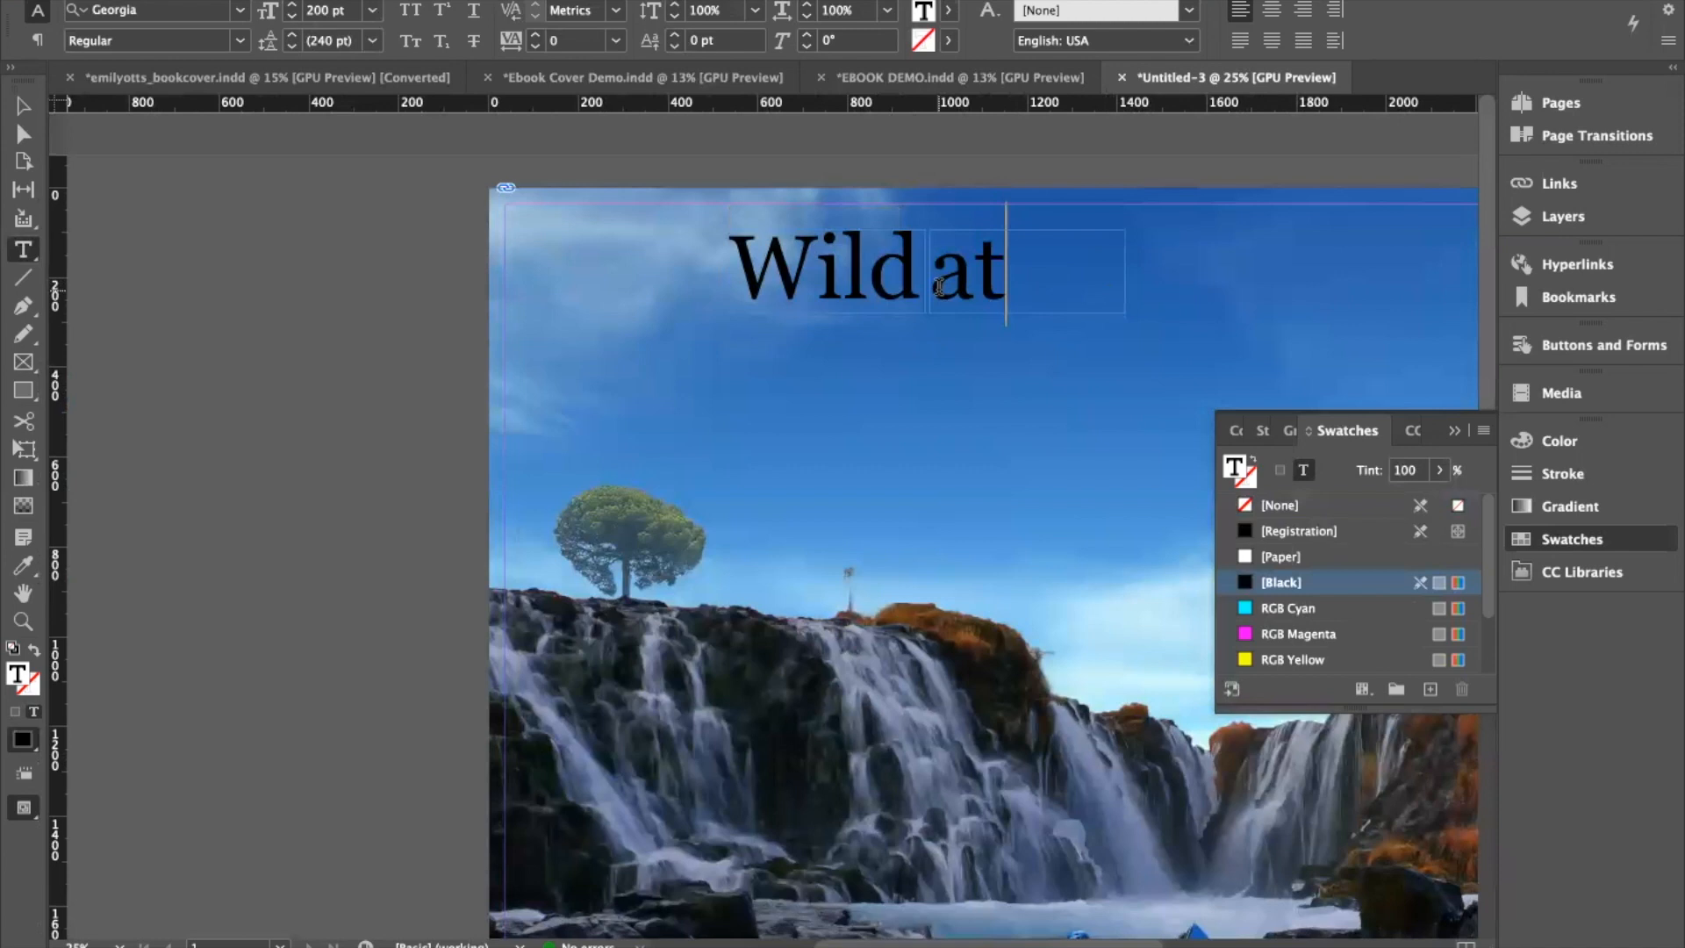
Step: Add a space before "at" and set the word in the Italic style
mouse_move(931, 285)
mouse_down()
mouse_move(997, 284)
mouse_move(963, 281)
mouse_up()
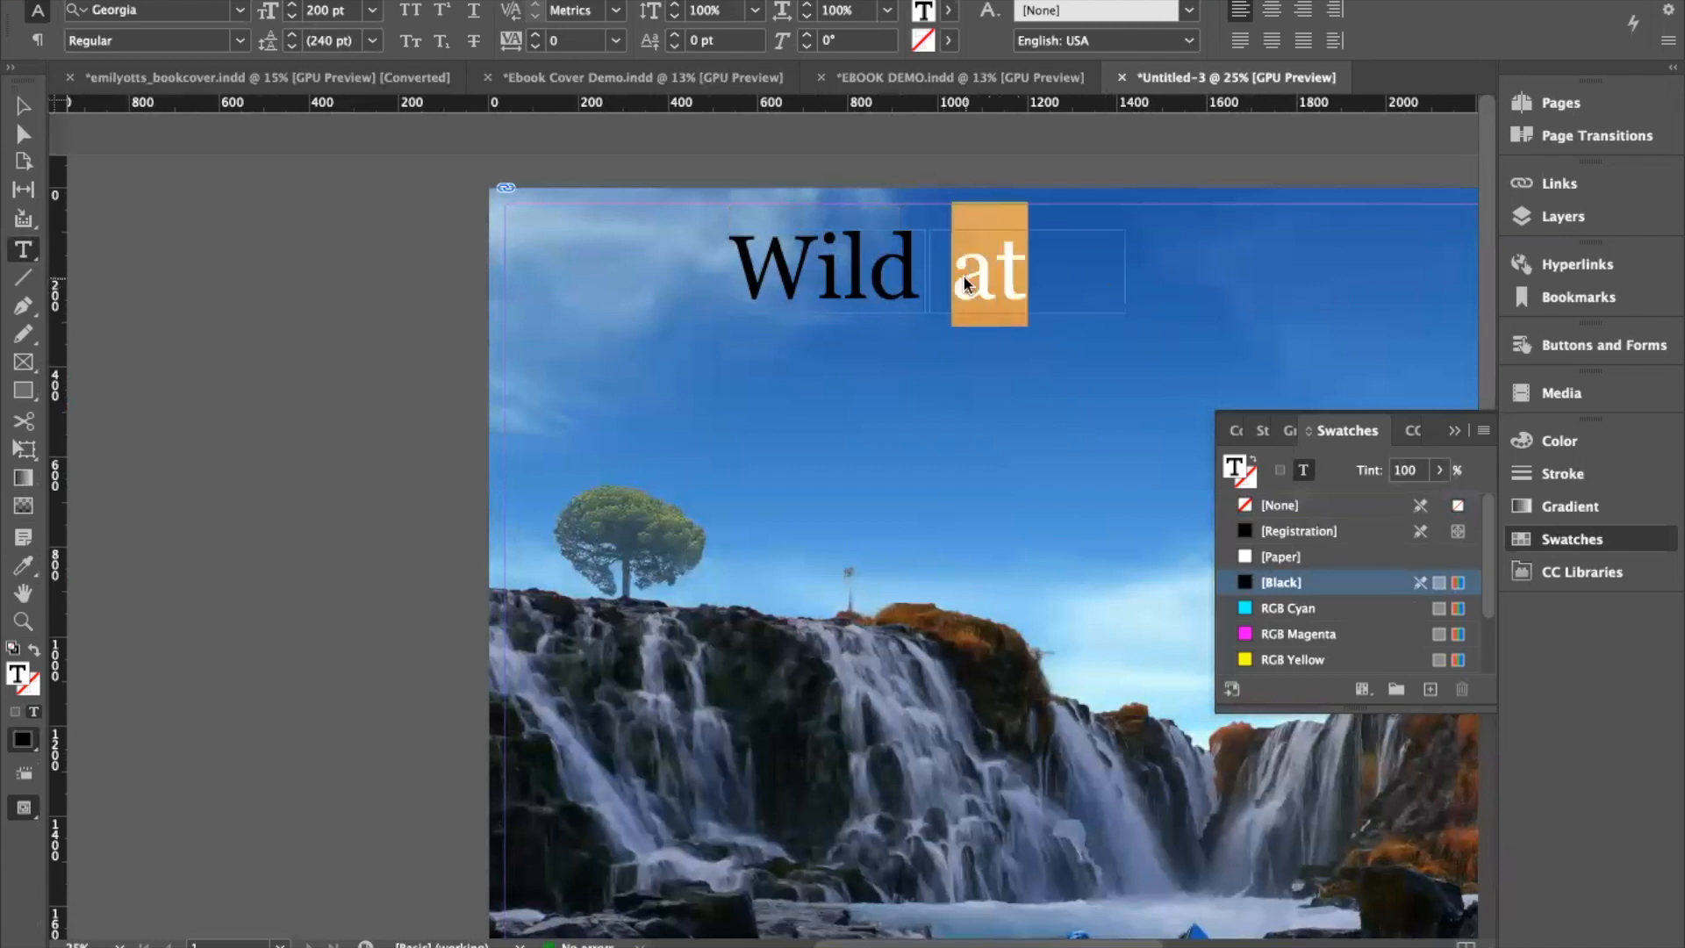
click(239, 41)
click(195, 90)
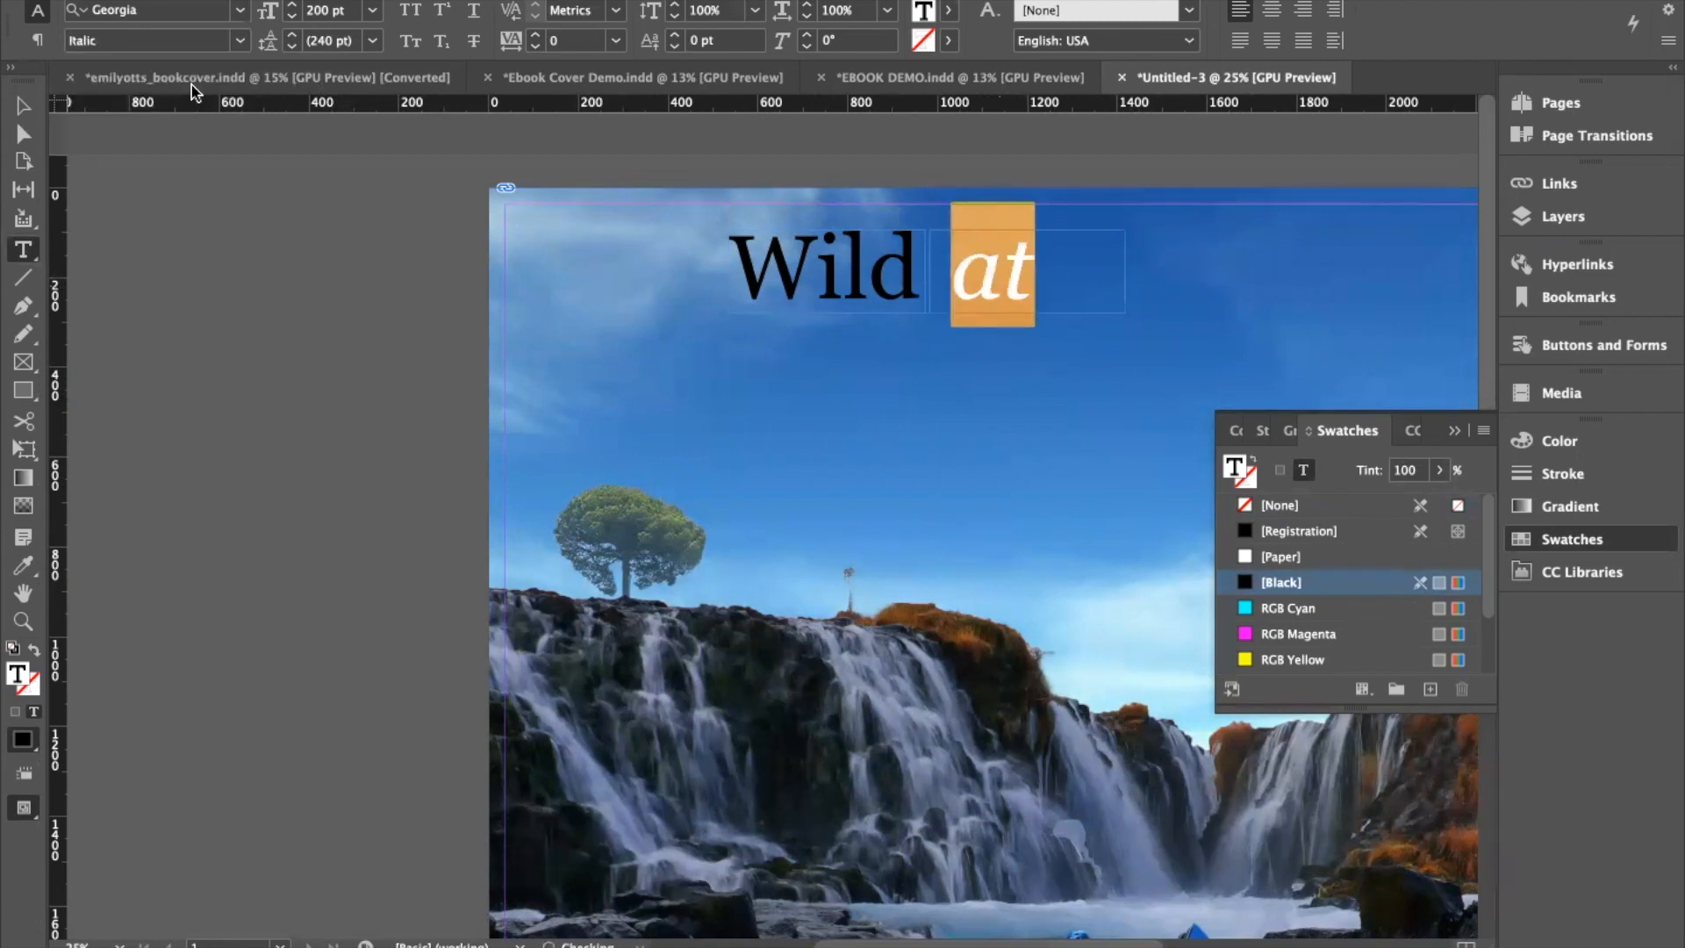
click(24, 106)
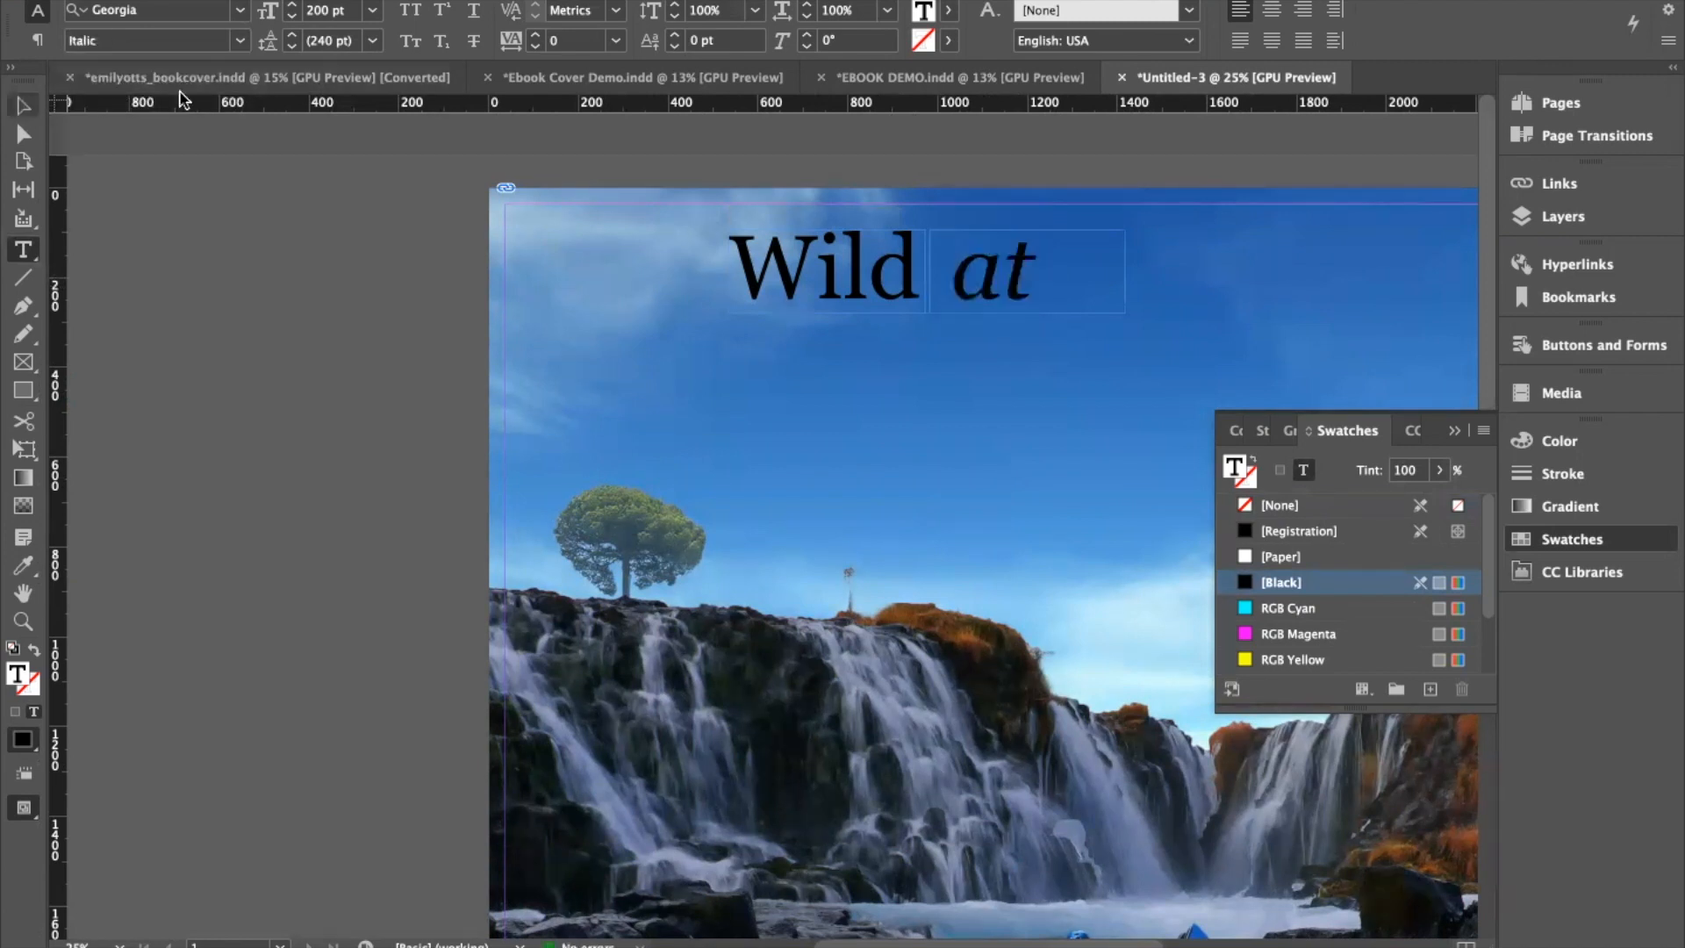
Step: Remove the space before "at" and narrow its text frame to about 206.5 px wide
click(1034, 295)
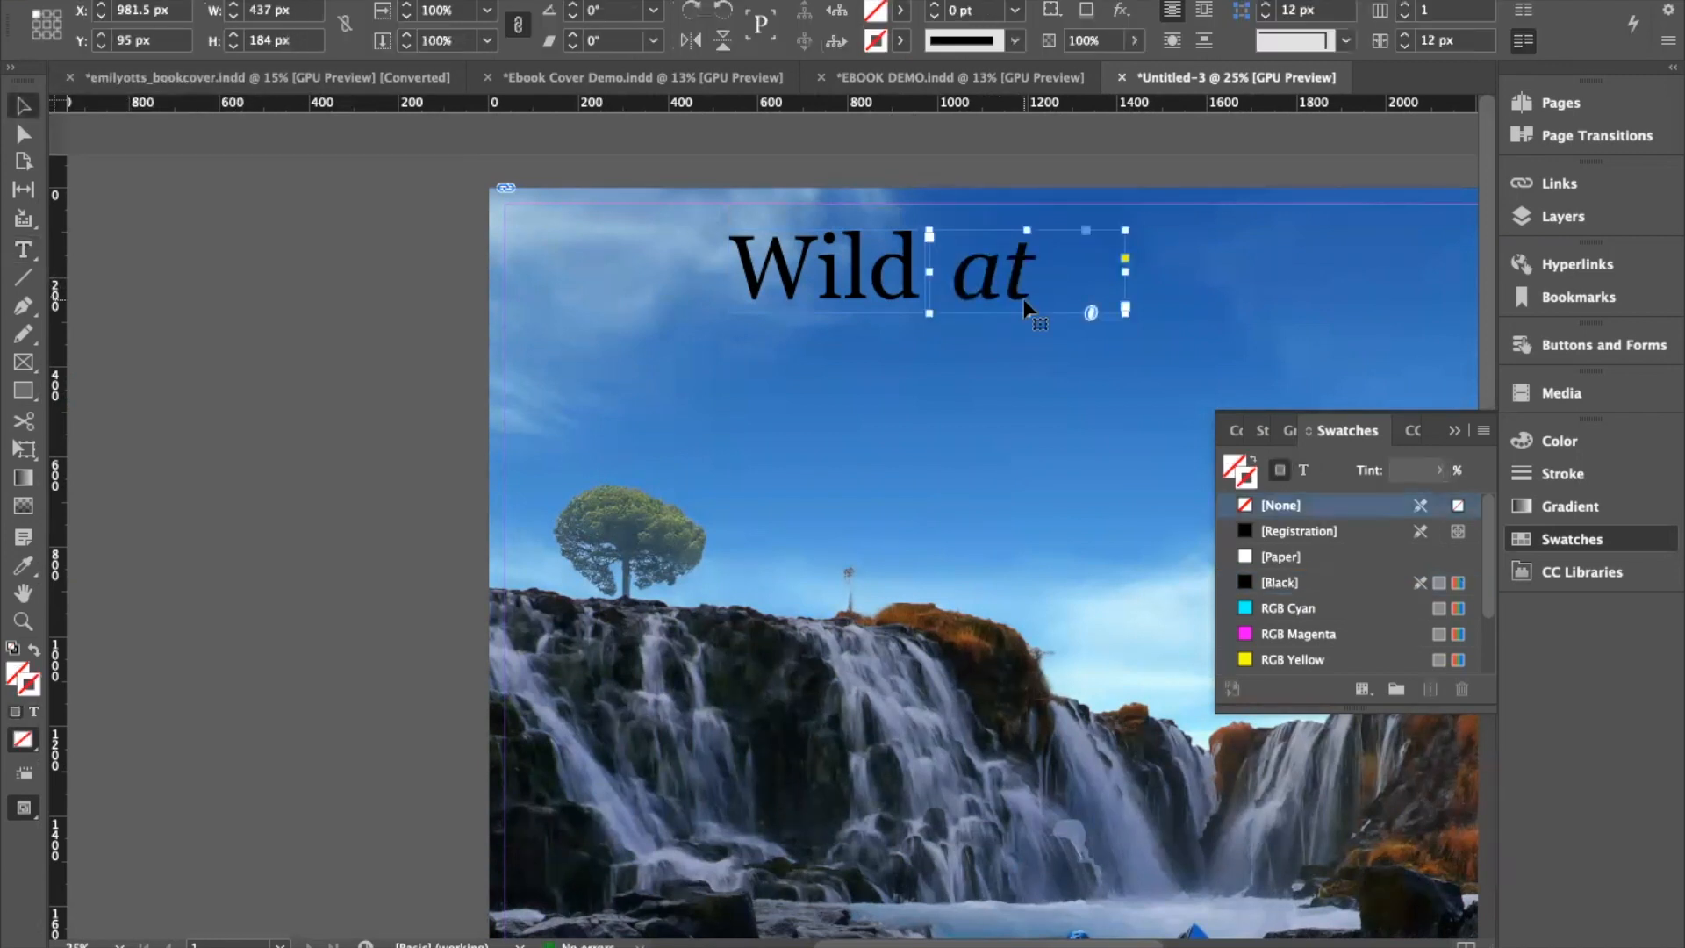
double_click(953, 277)
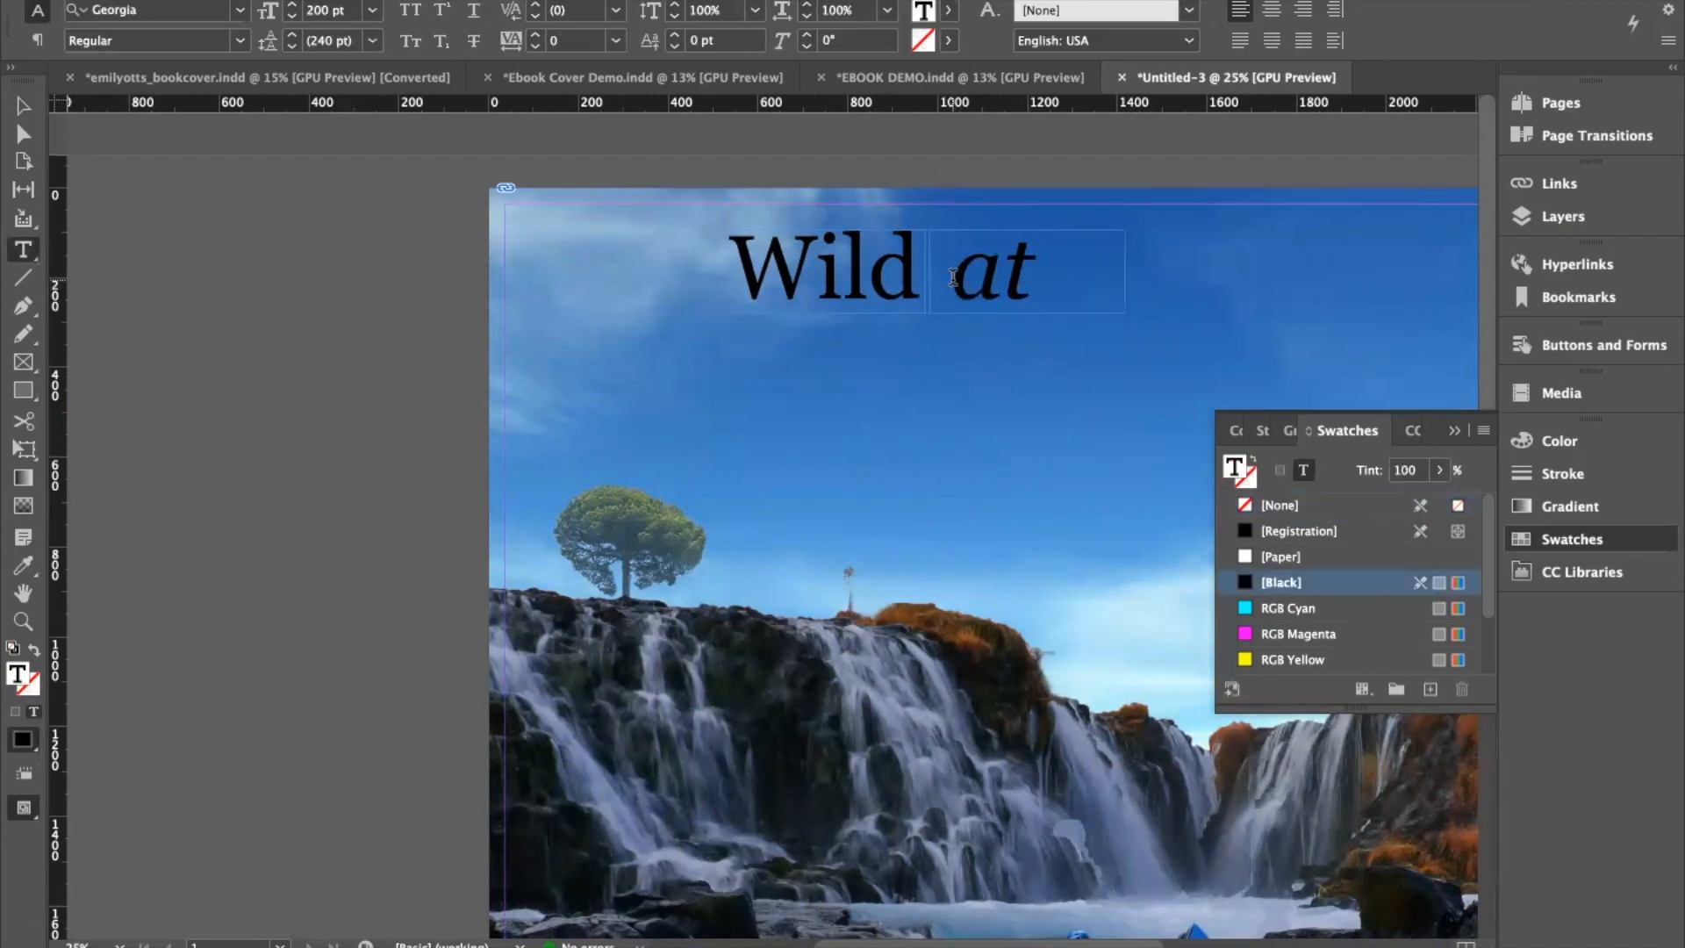
key(BackSpace)
key(Escape)
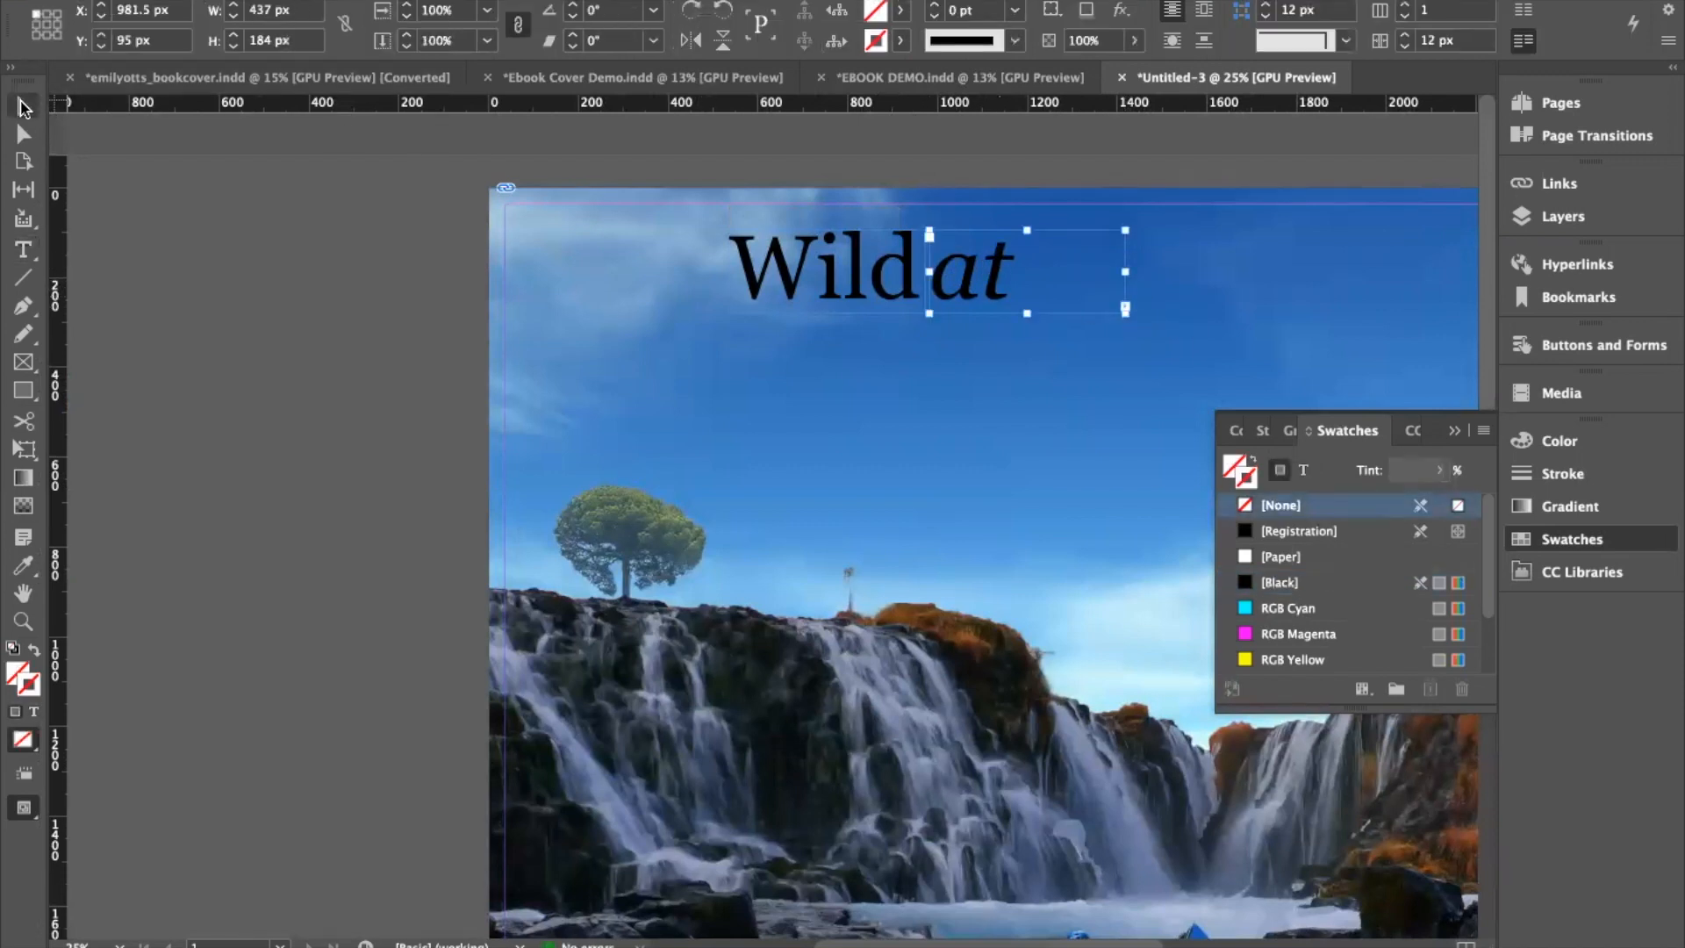
drag(1125, 272, 1019, 272)
click(1050, 266)
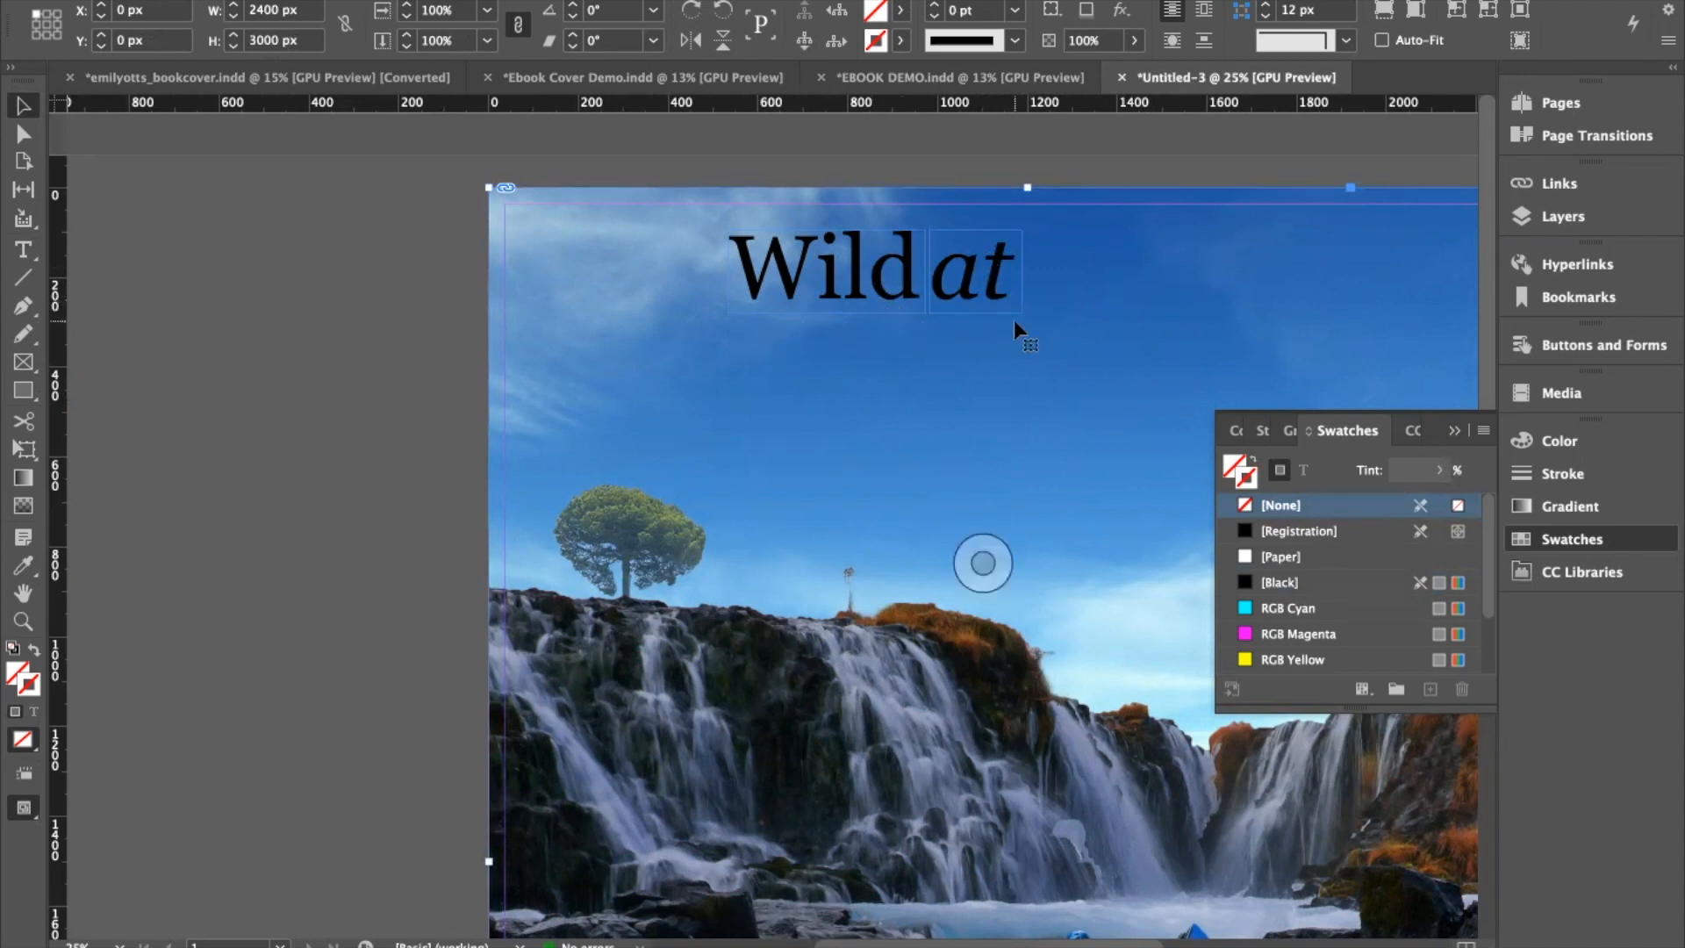
click(911, 292)
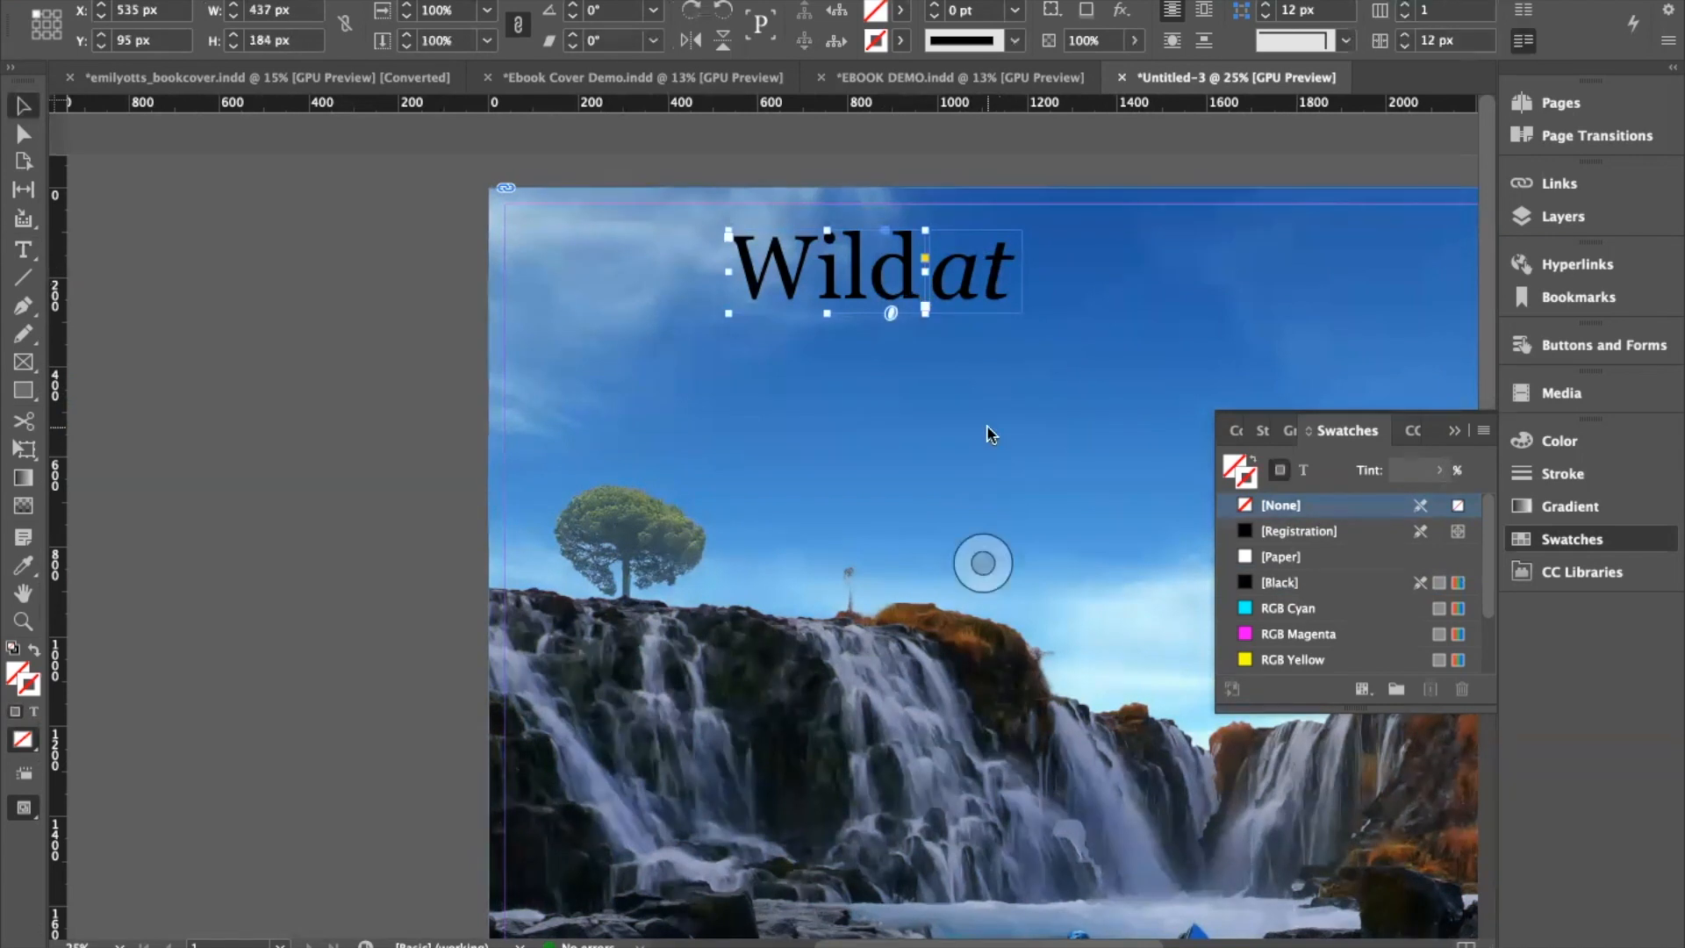
drag(987, 426, 992, 487)
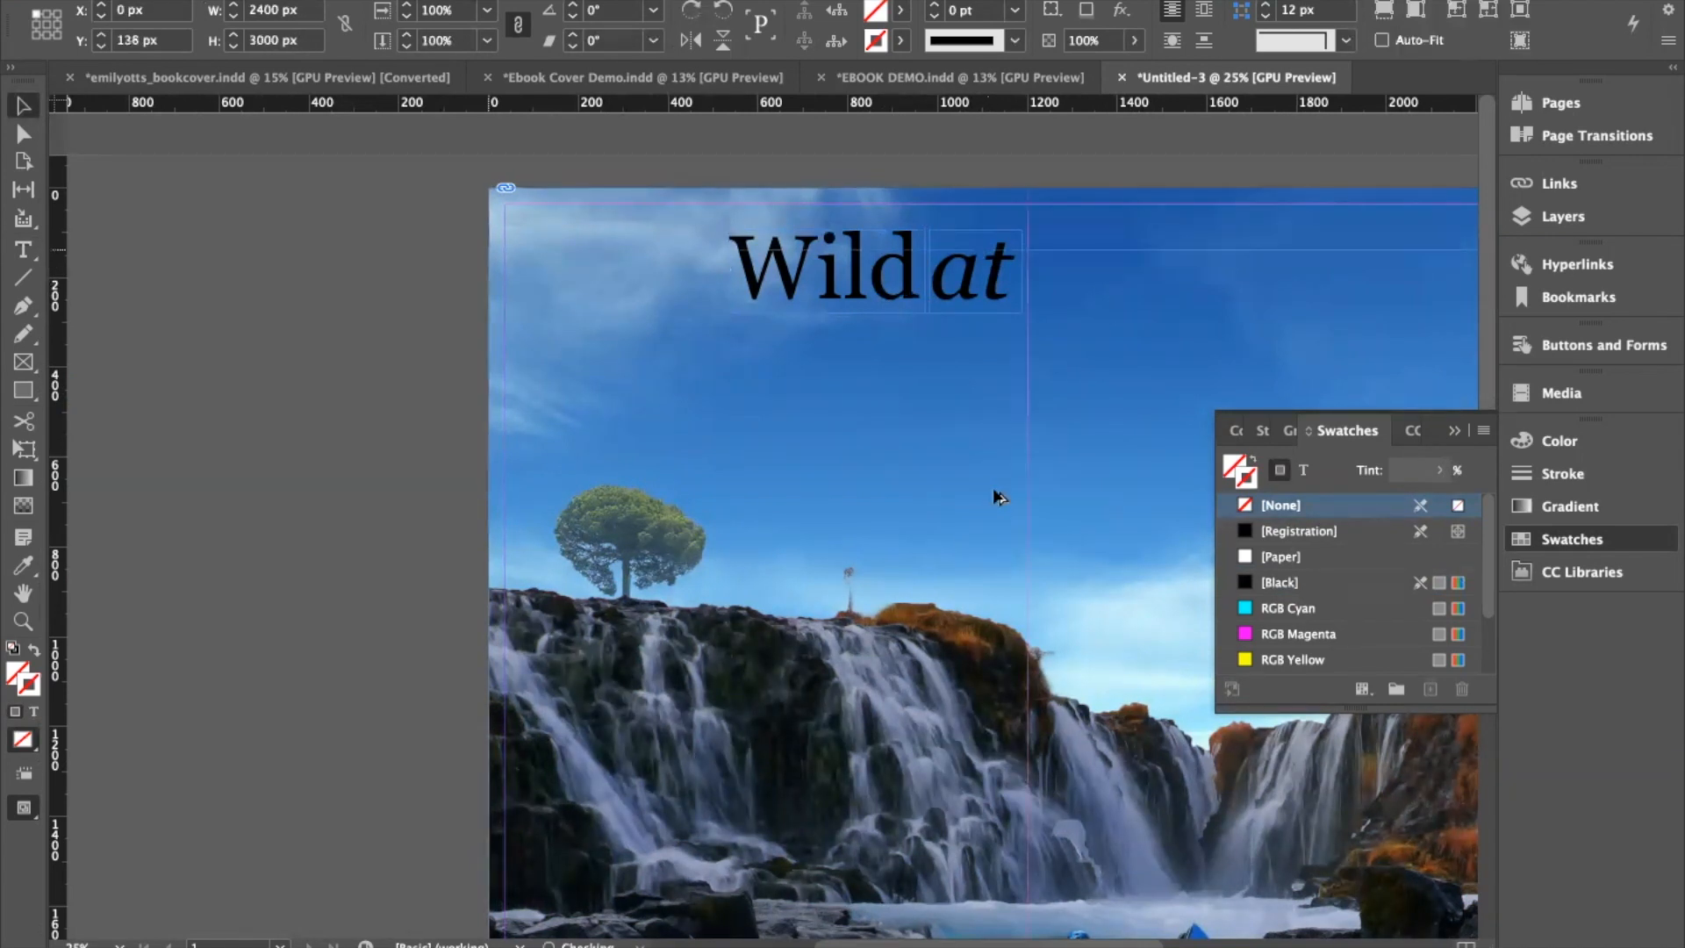
key(super+z)
Step: Duplicate the "Wild" text frame directly below the original, widen the copy to about 653 px, and replace its text with "HEART"
click(898, 282)
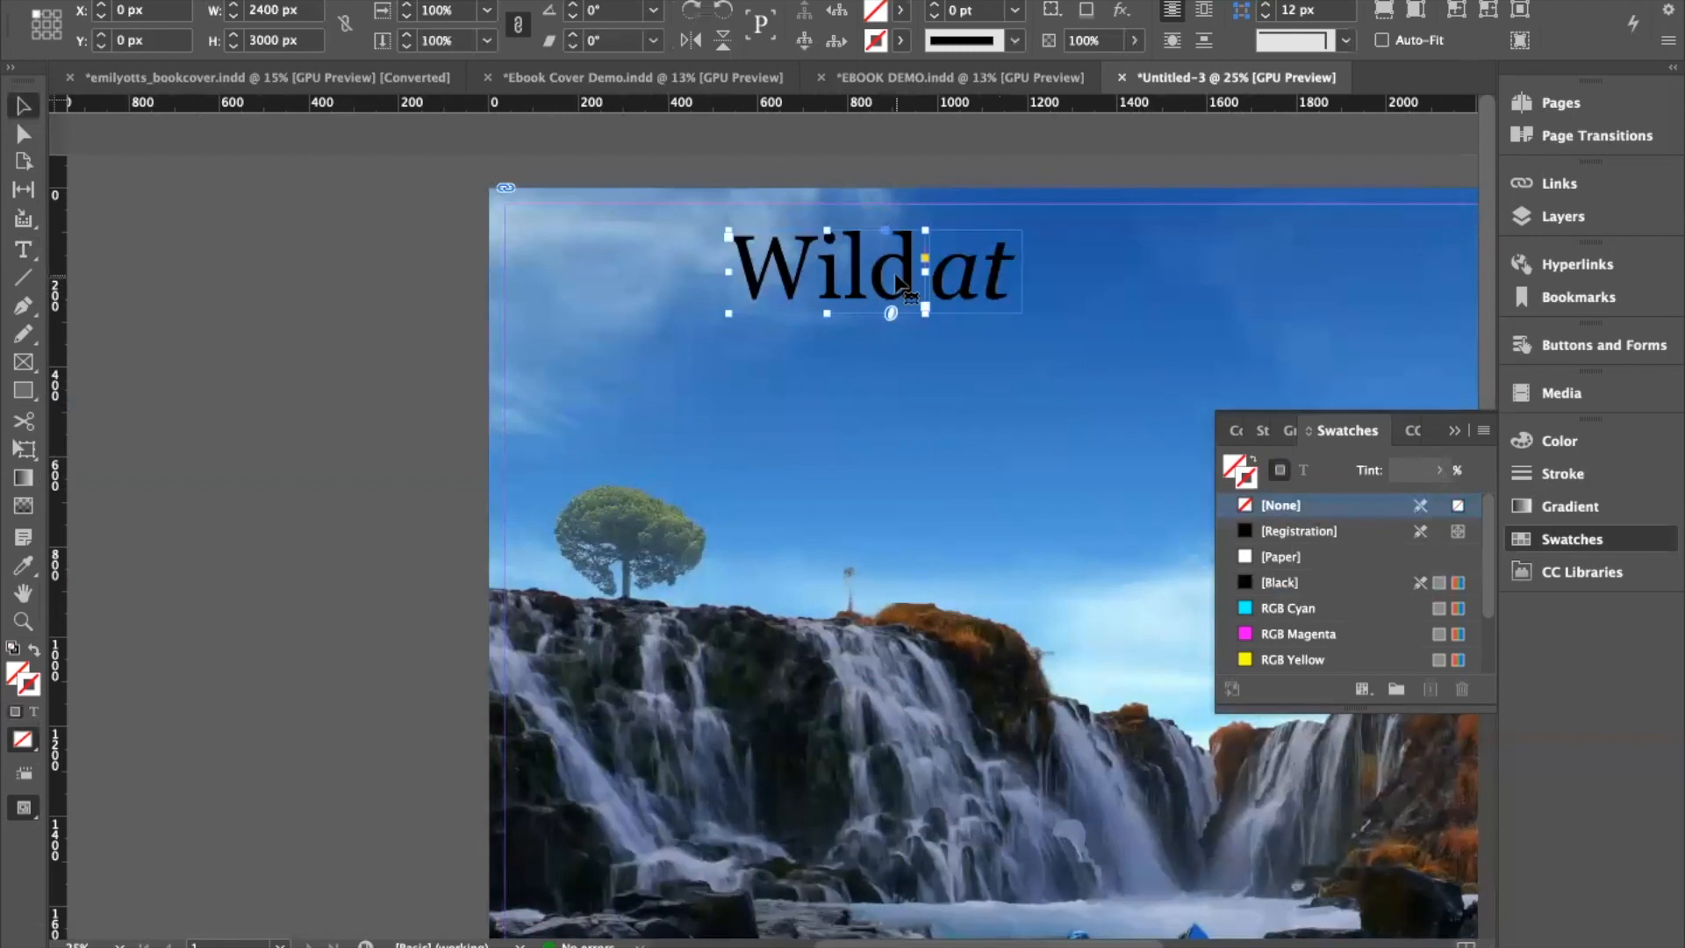
drag(899, 280, 1022, 353)
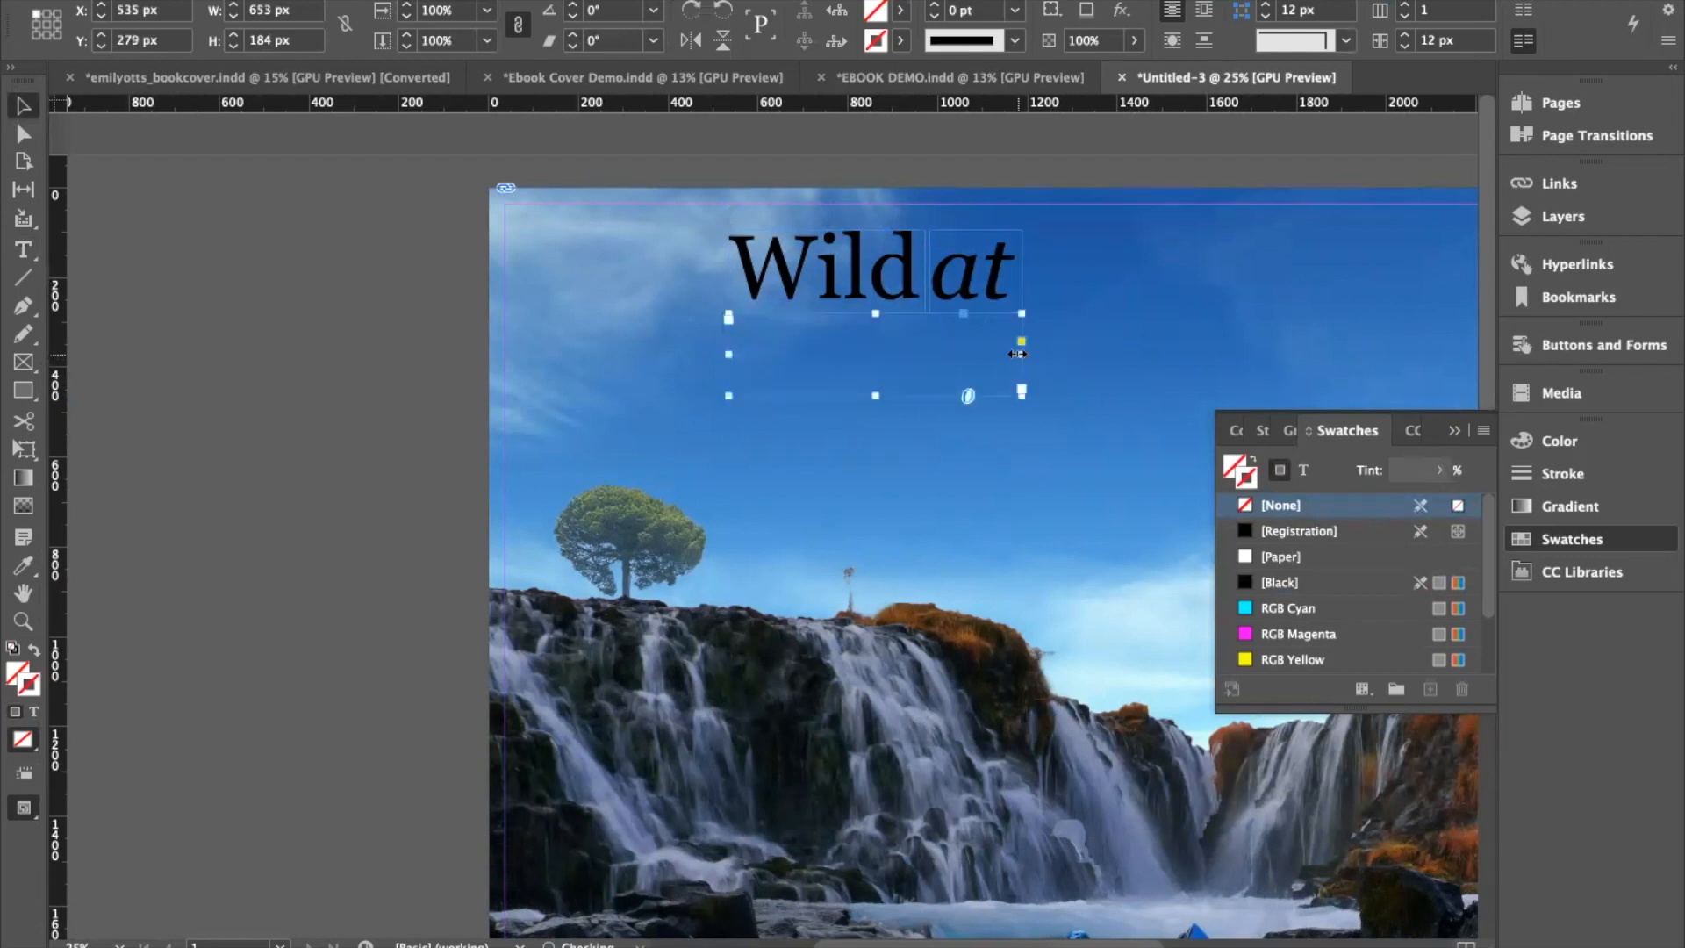
double_click(905, 364)
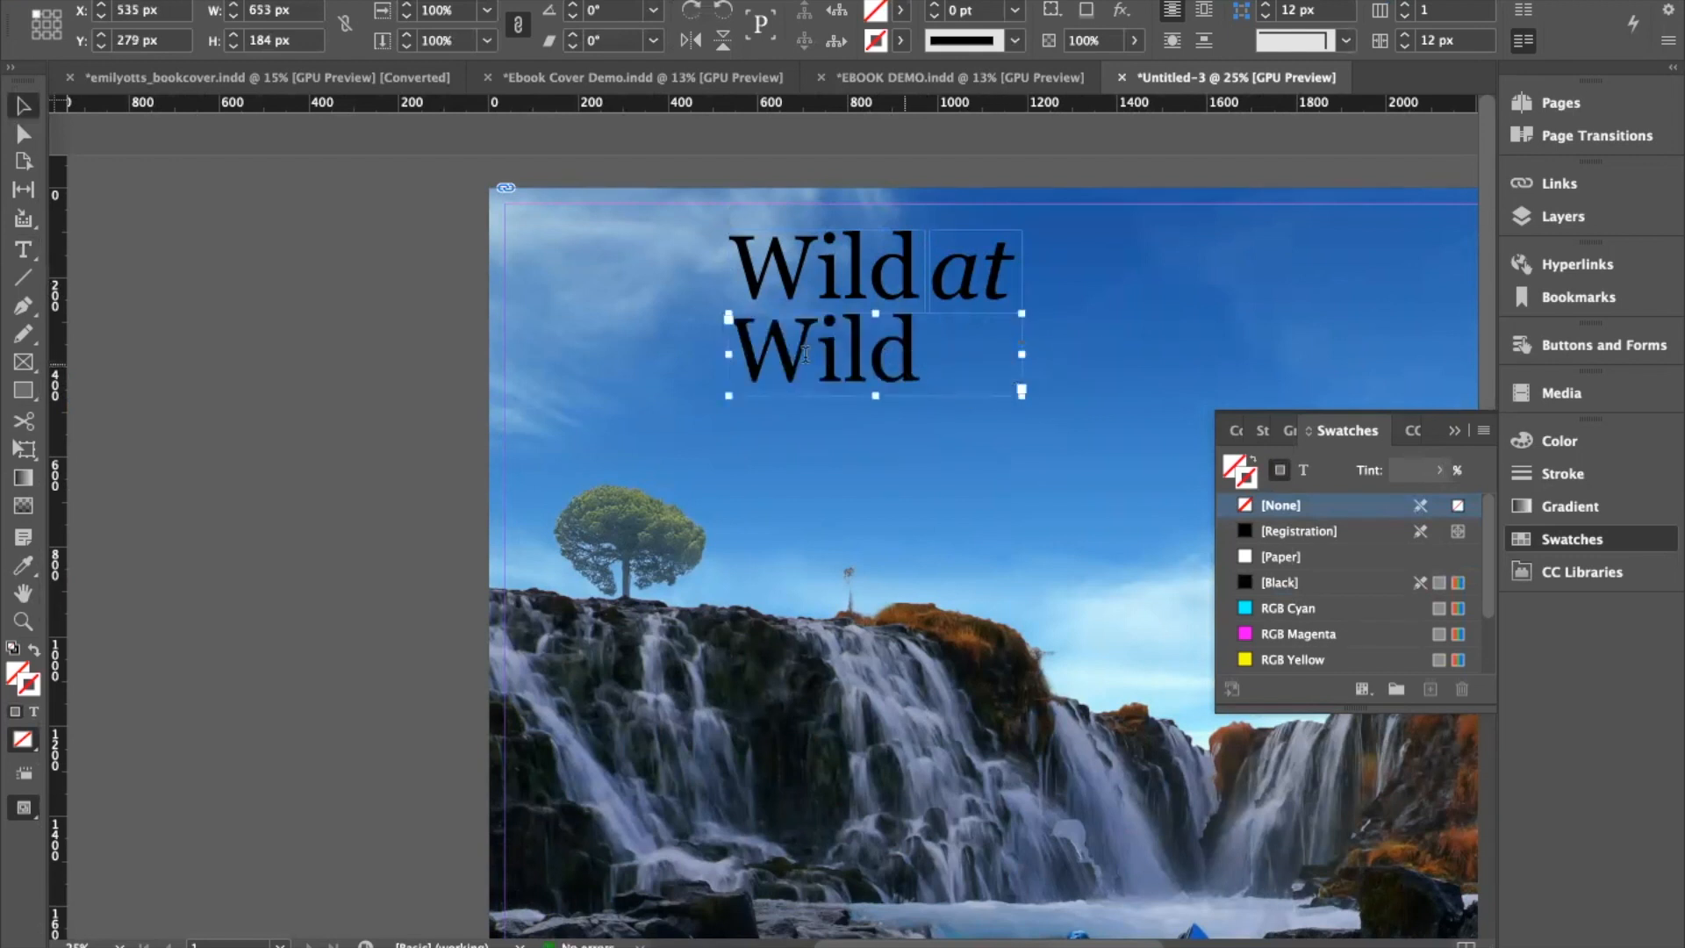
double_click(754, 355)
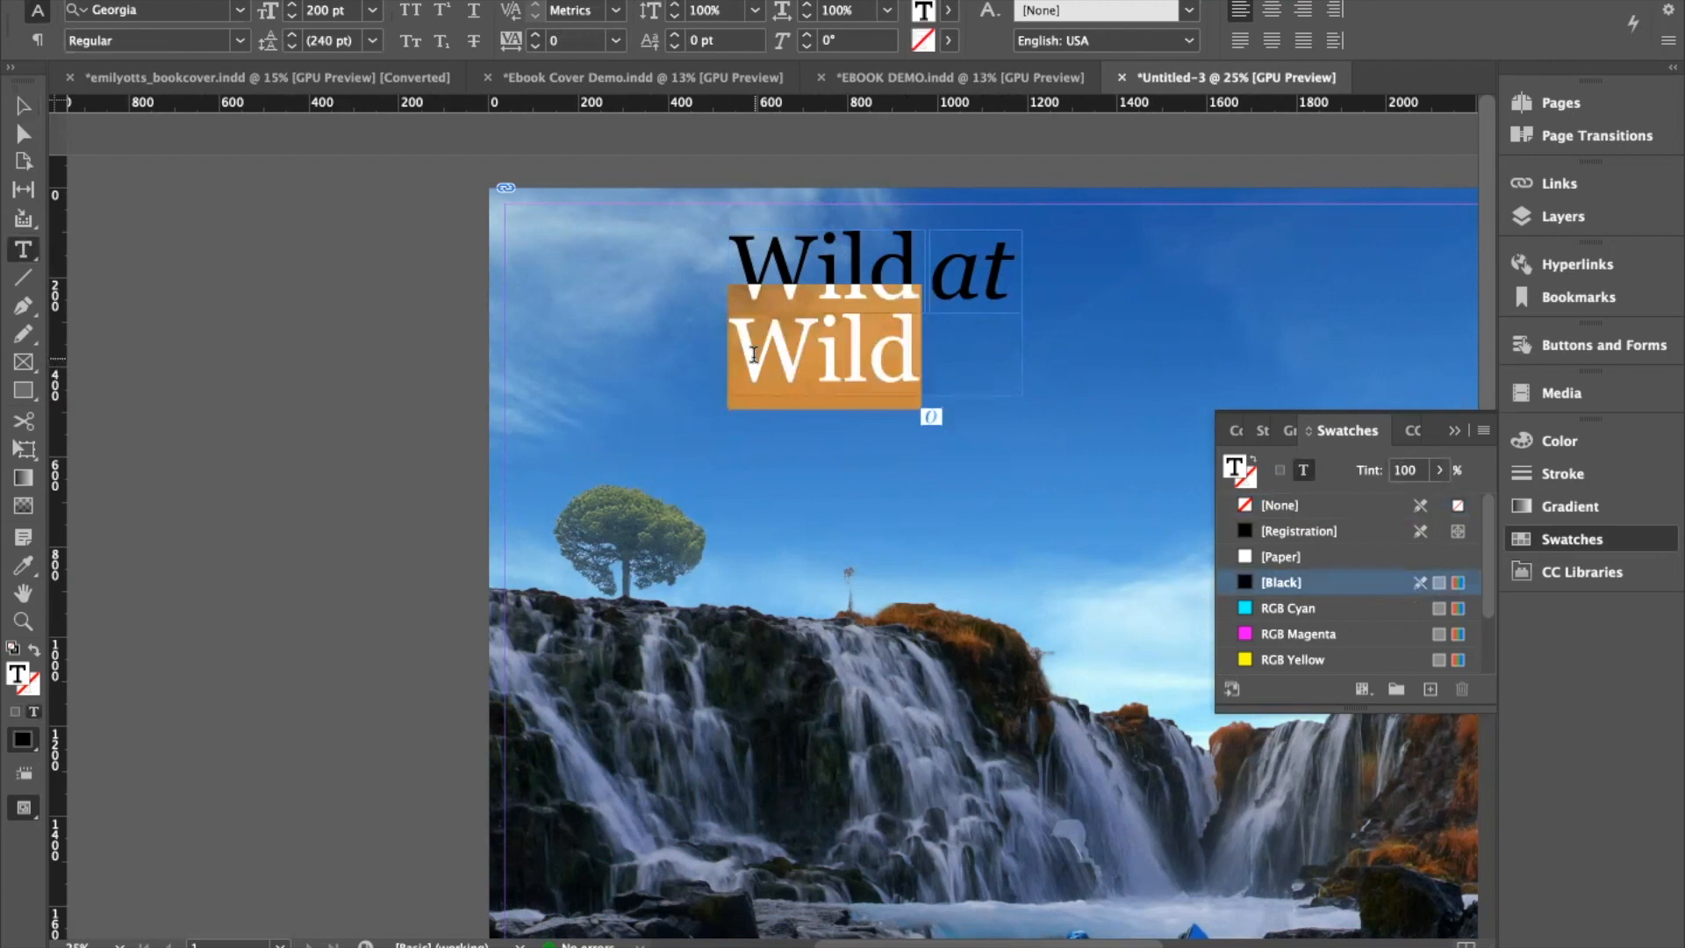
text(HEART)
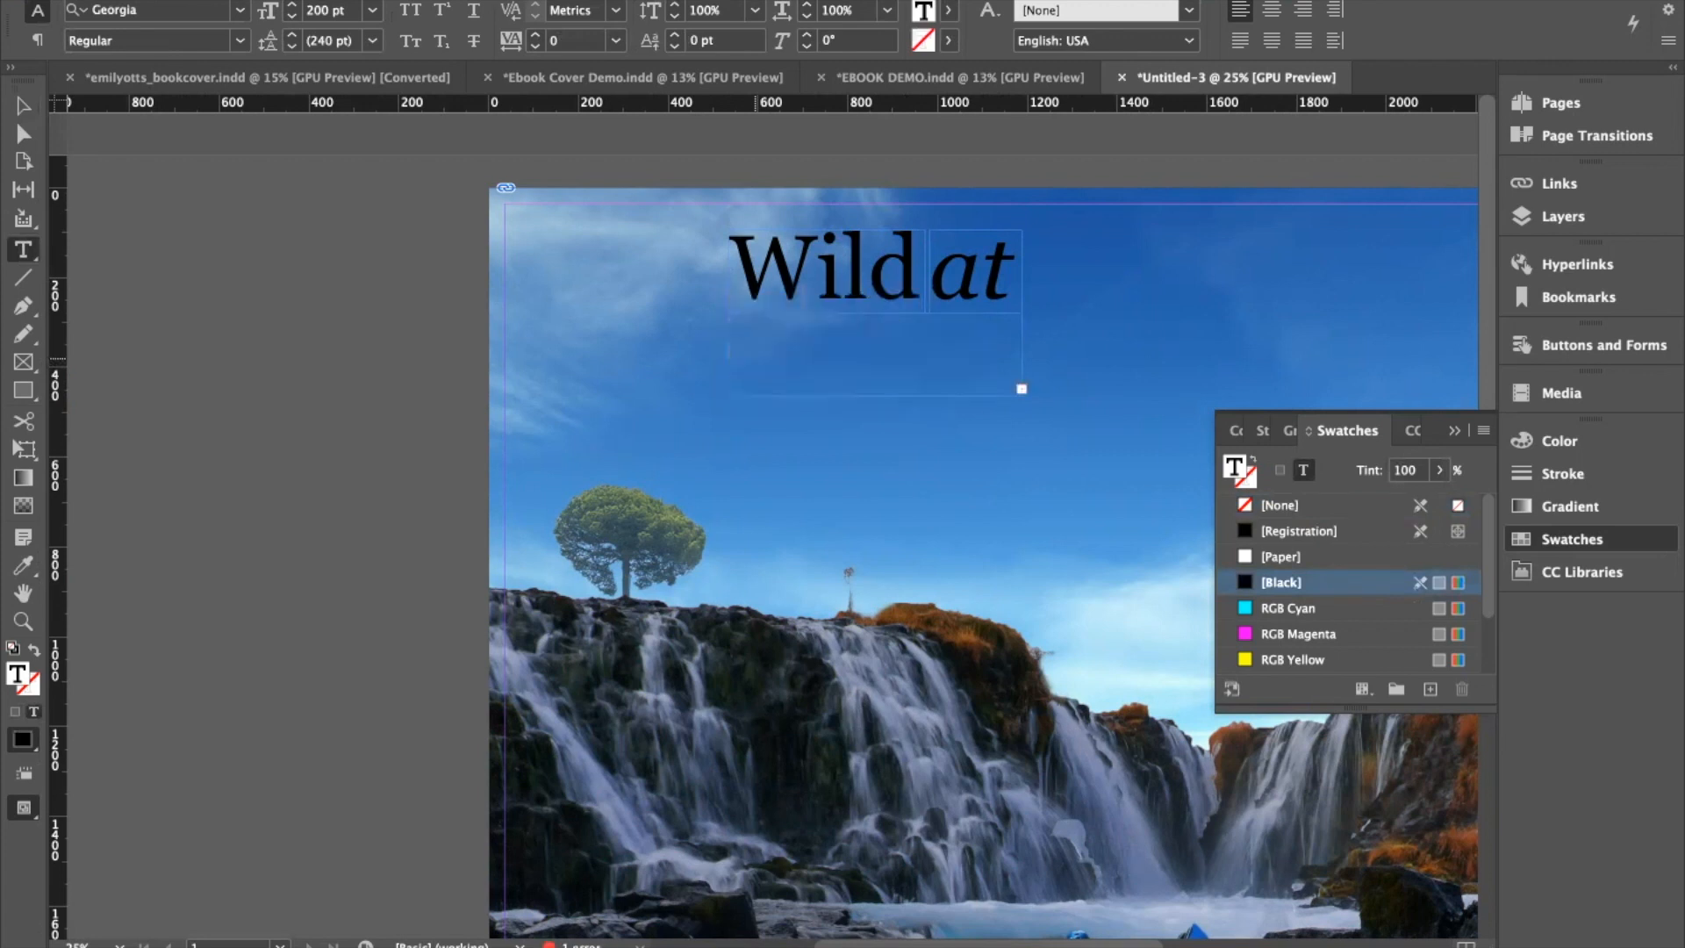
Step: Resize the "HEART" text frame to about 704 × 184 px so it fits closely around the word
click(23, 105)
click(1020, 399)
drag(1023, 397, 1058, 425)
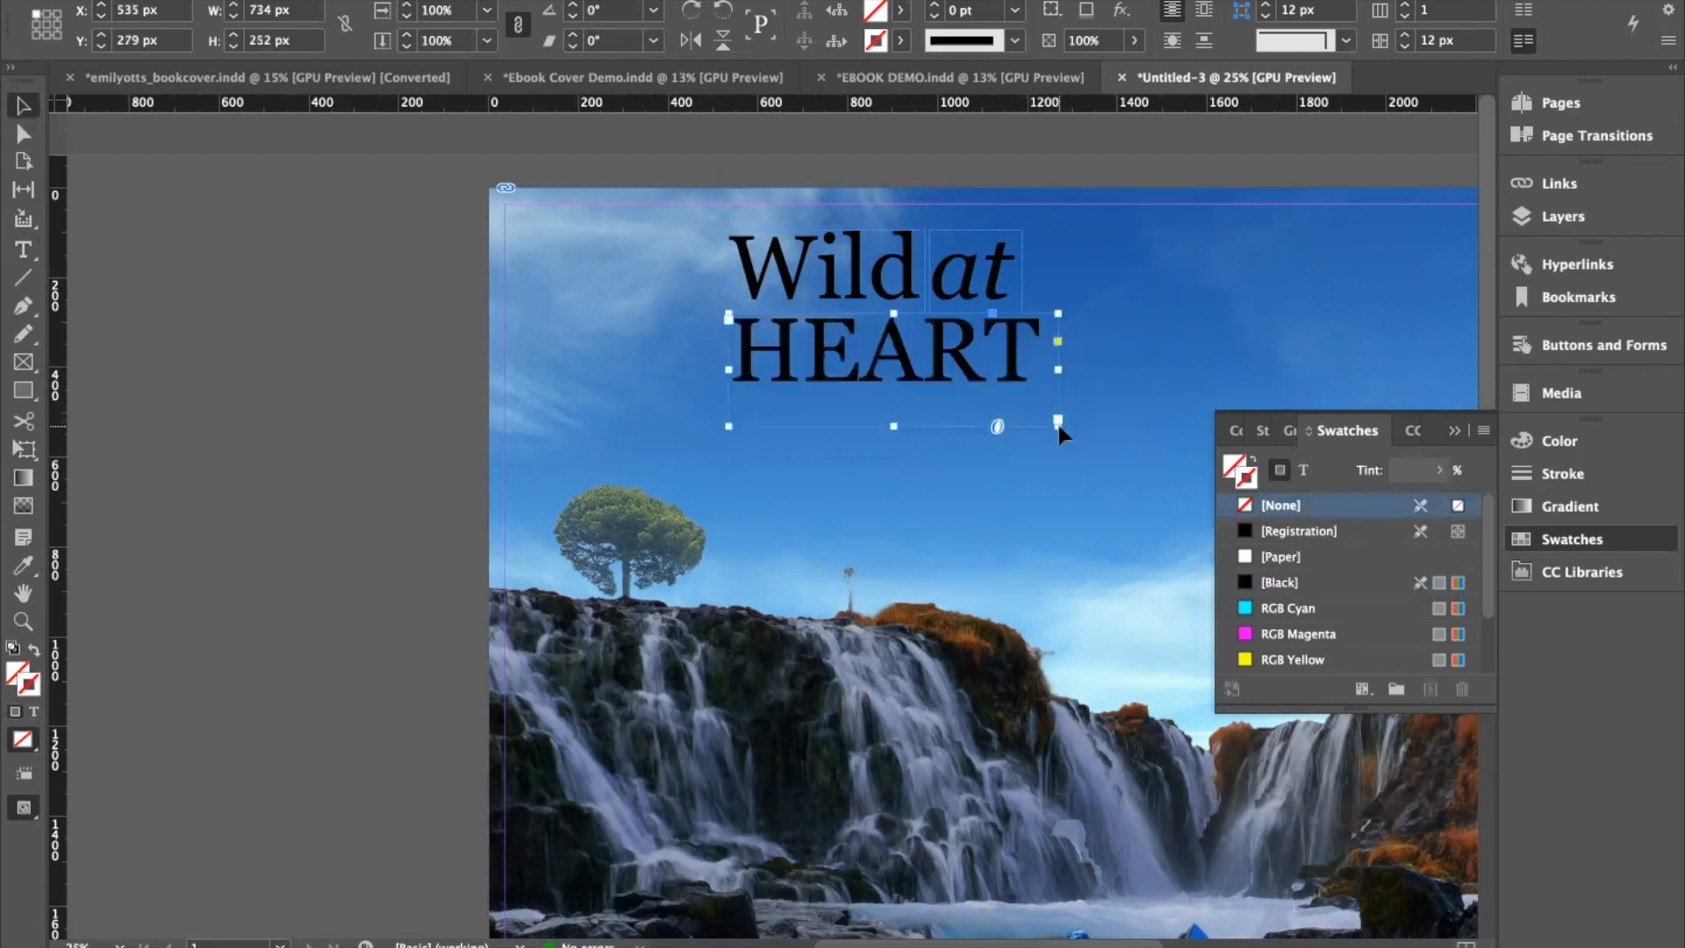
drag(893, 425, 893, 395)
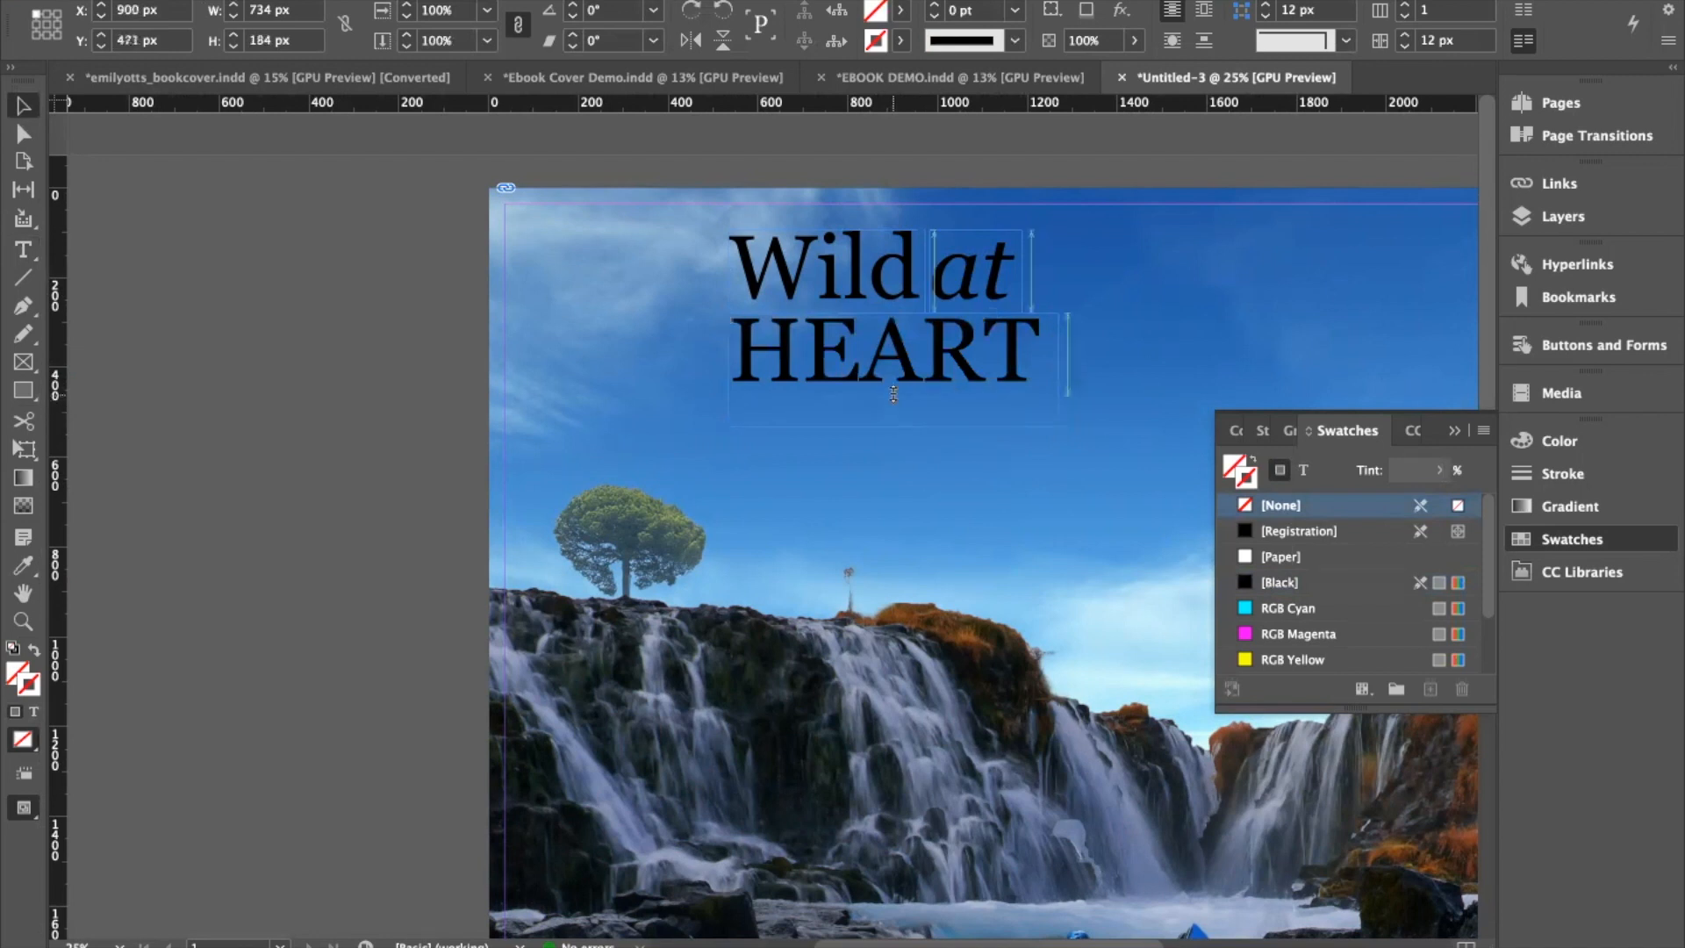
drag(1066, 356, 1045, 356)
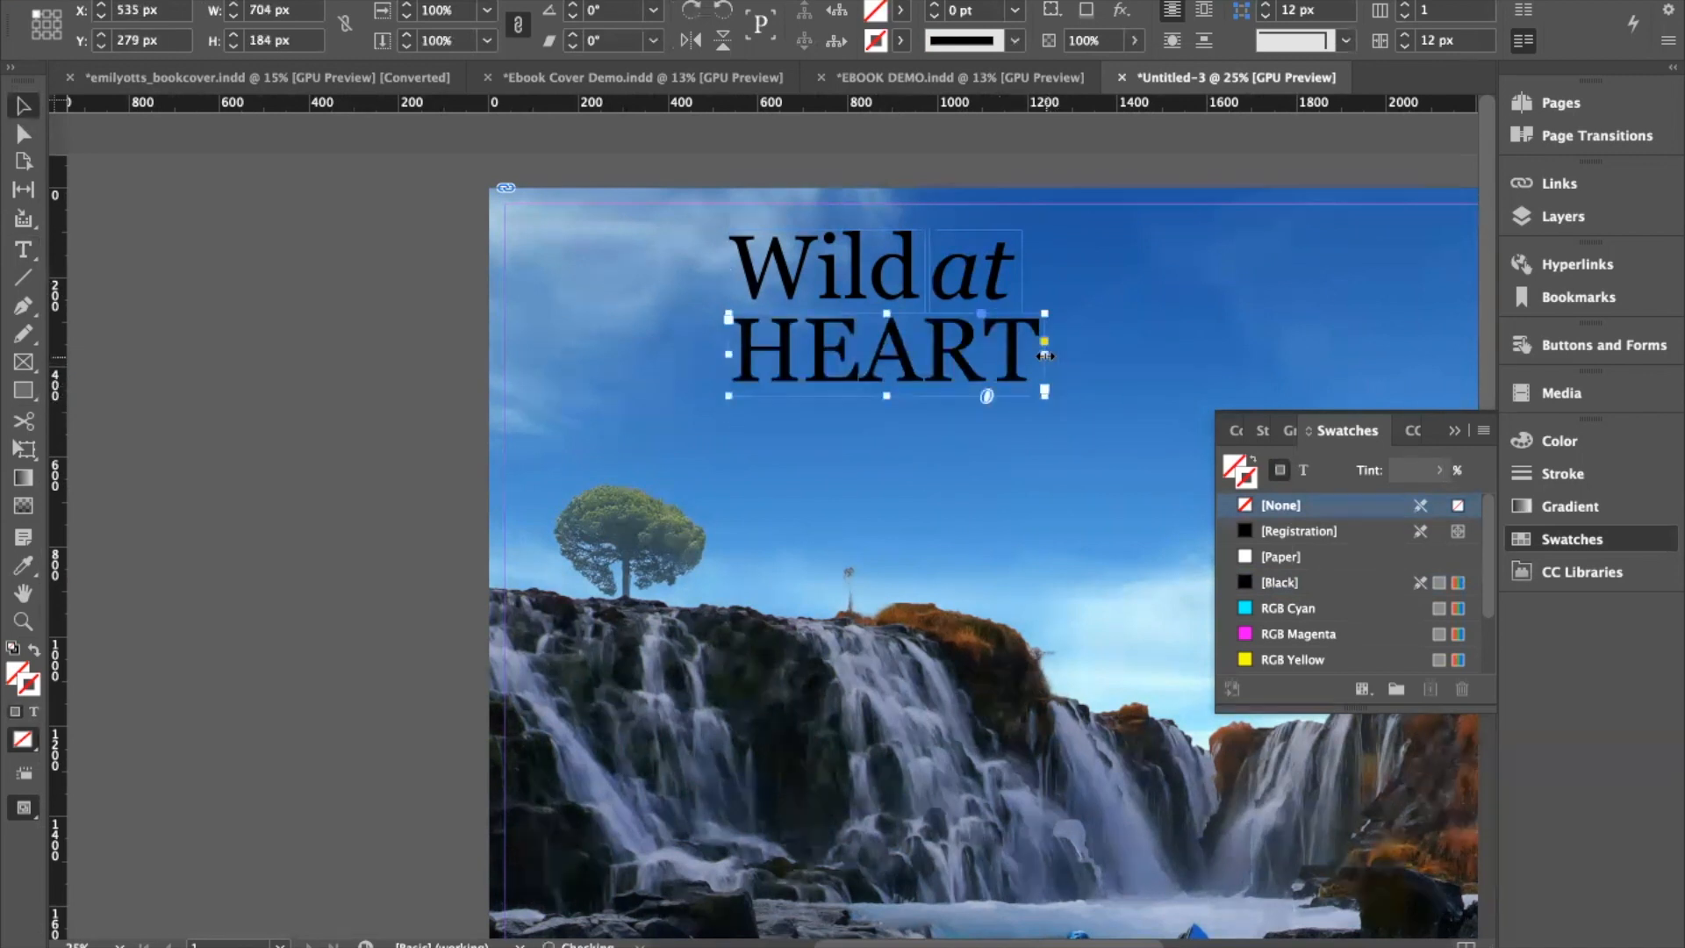
Step: Nudge the "at" text frame 8 px to the right, away from "Wild", to X 989.5 px
click(998, 286)
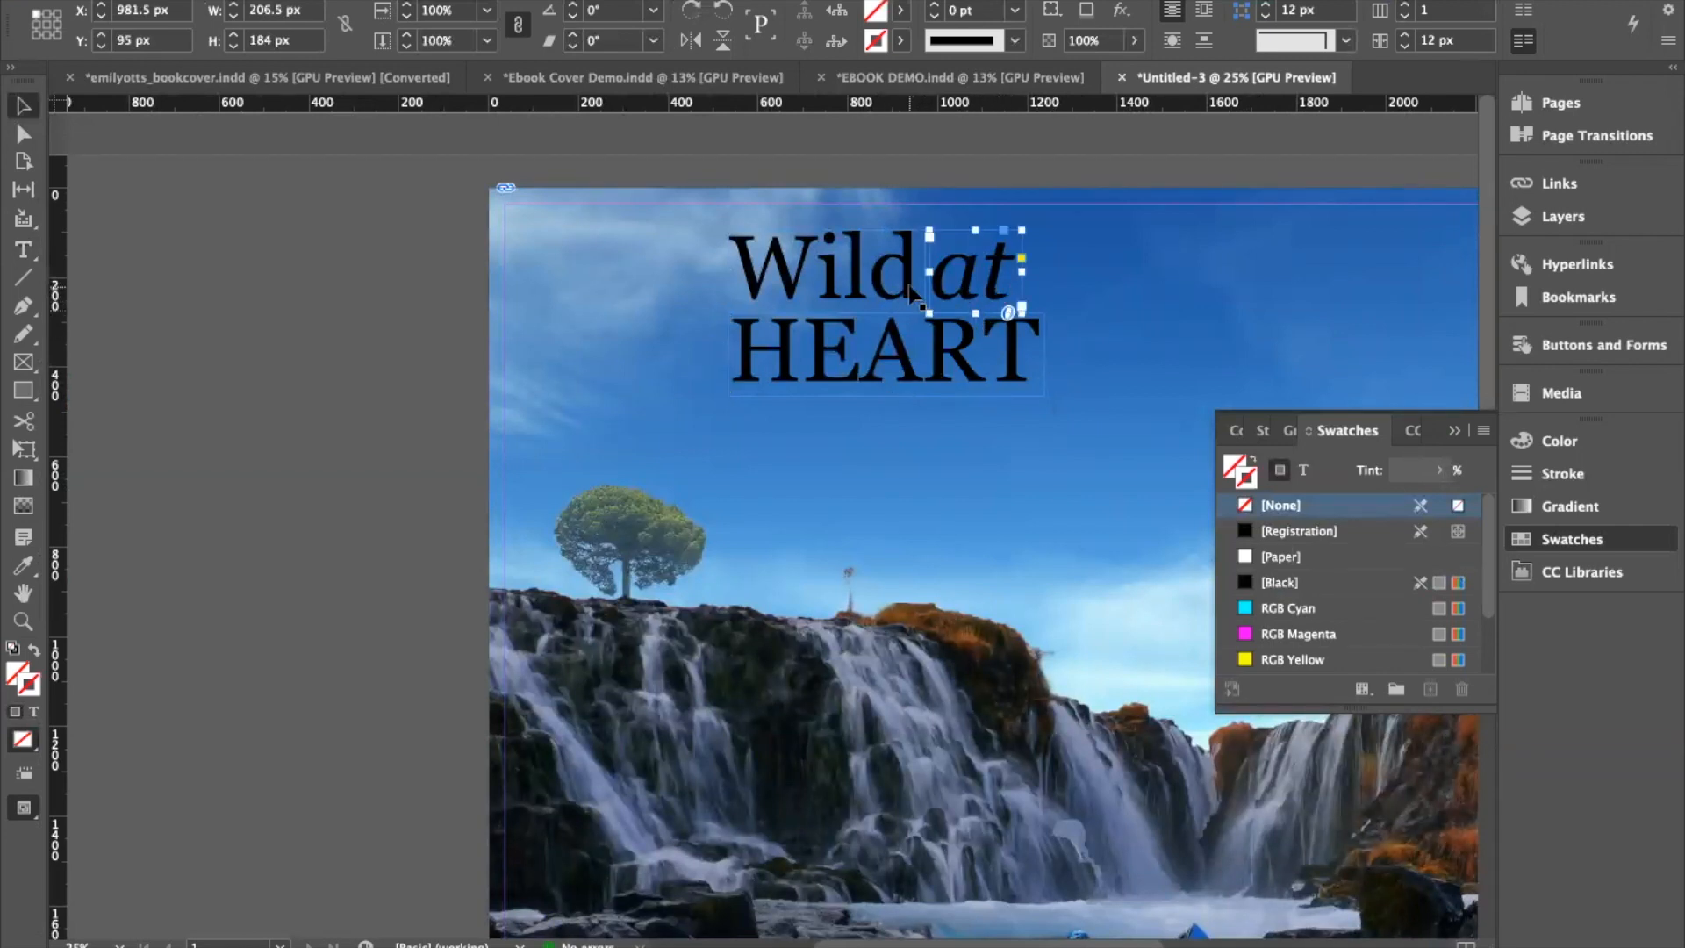
click(983, 563)
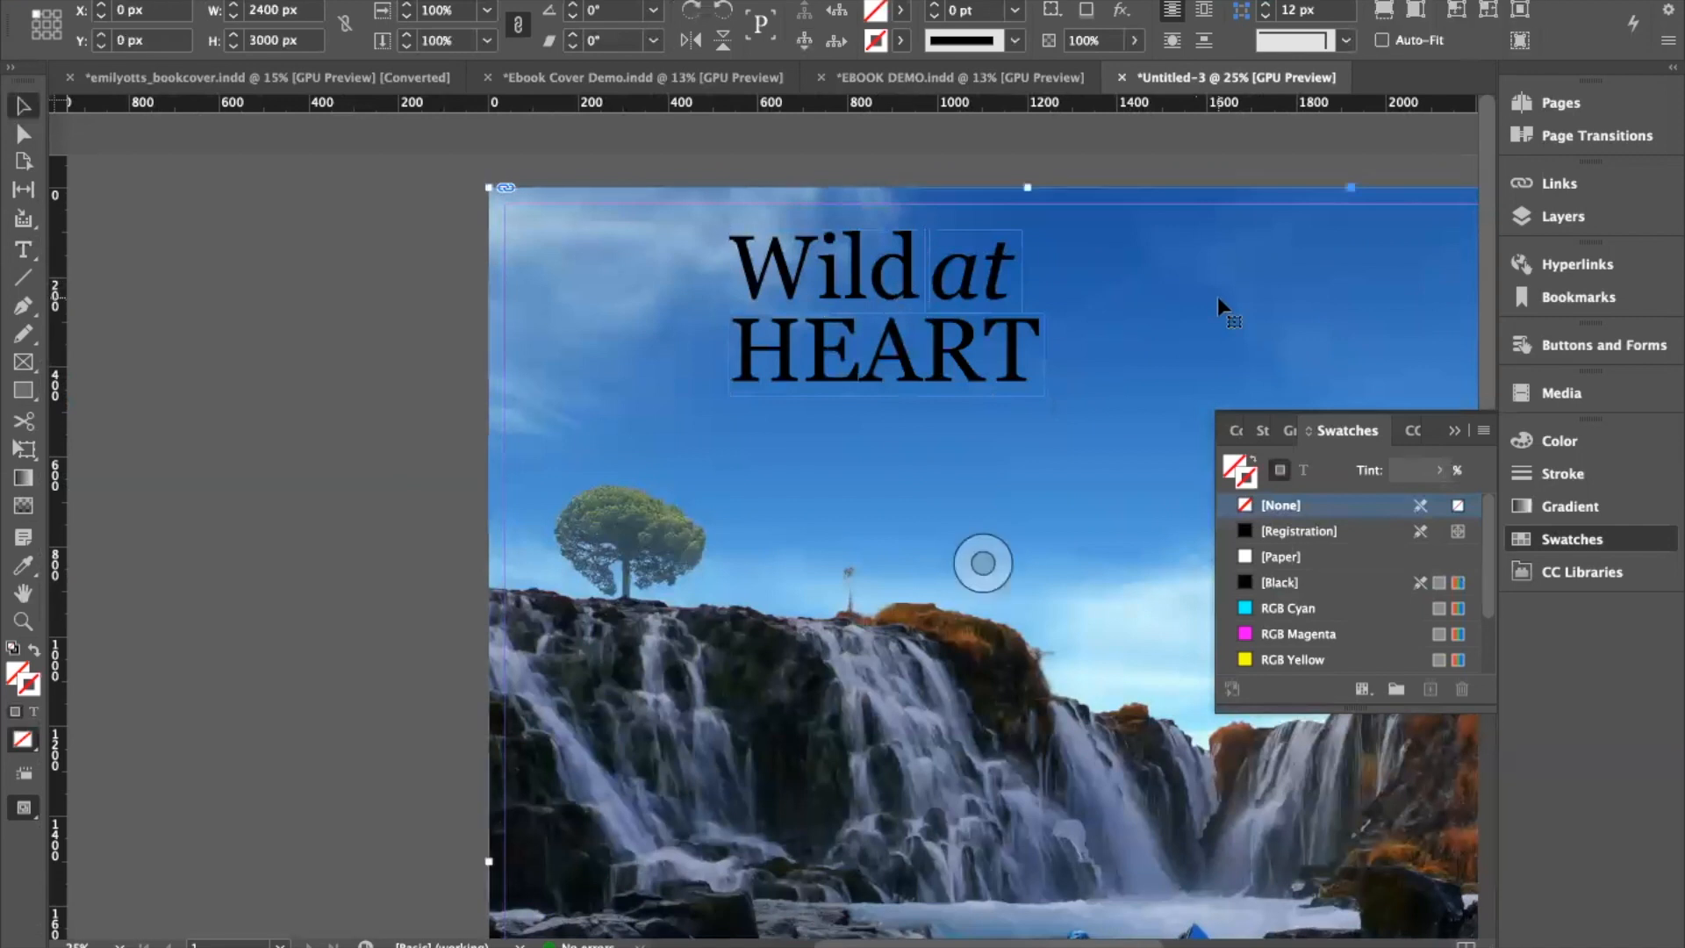
click(991, 284)
key(Right)
key(Right)
key(Right)
key(Right)
key(Right)
key(Right)
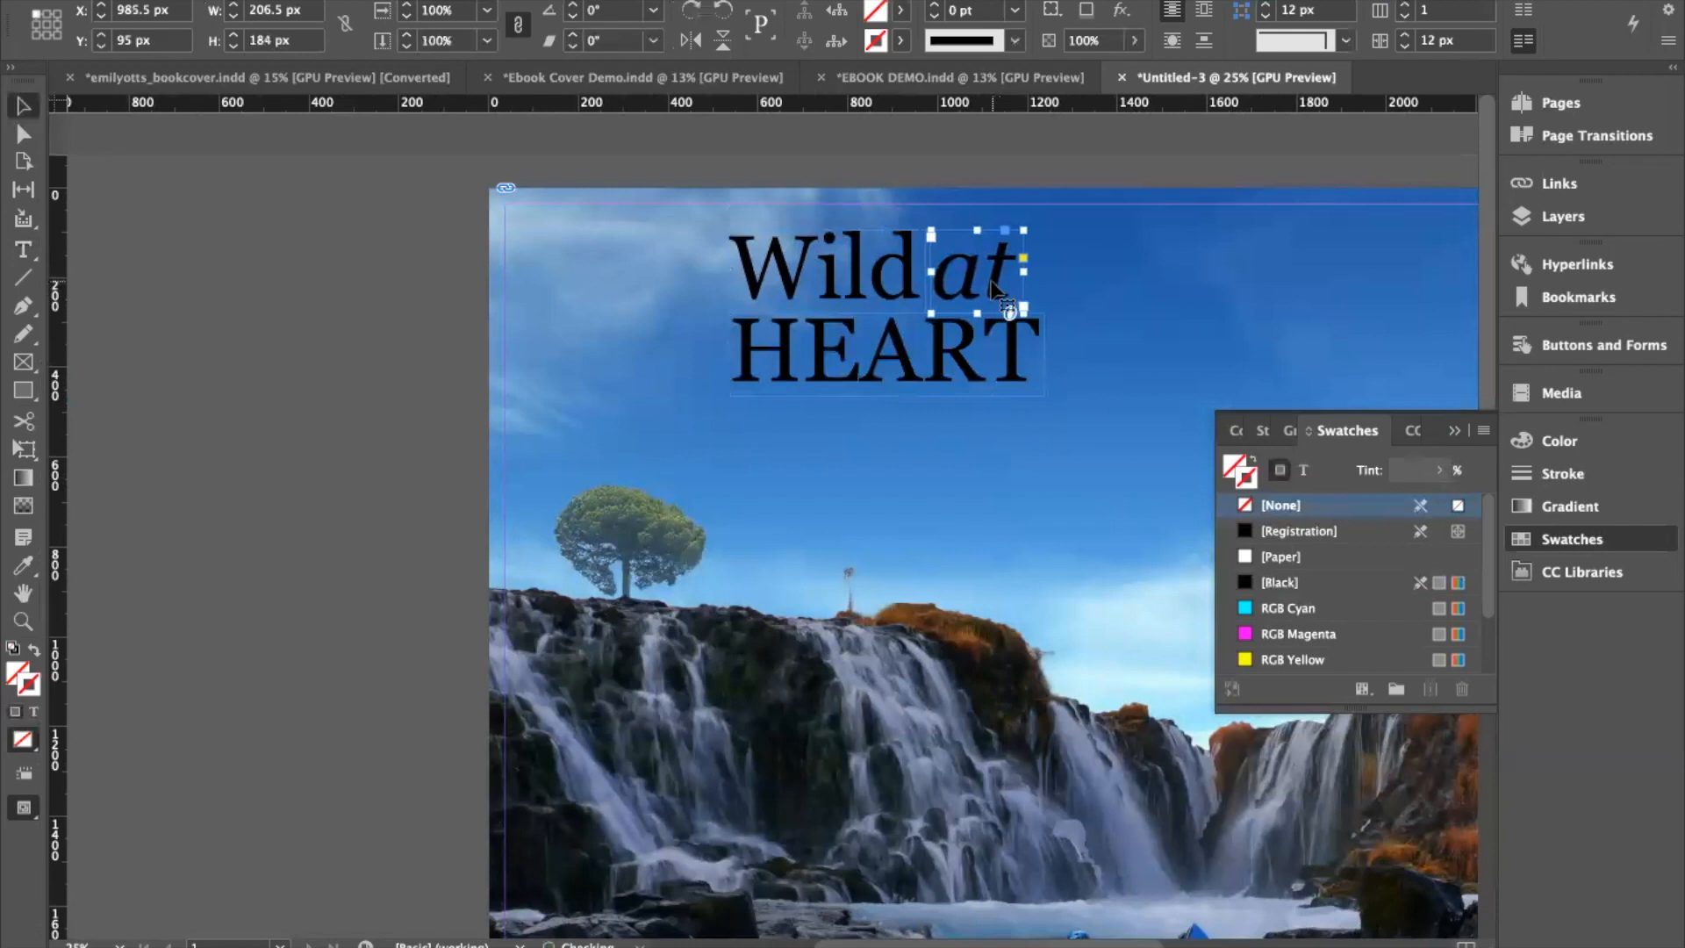
key(Right)
key(Right)
Step: Set "Wild" in small caps and enlarge its text frame to about 503 × 229 px so the word fits
click(873, 281)
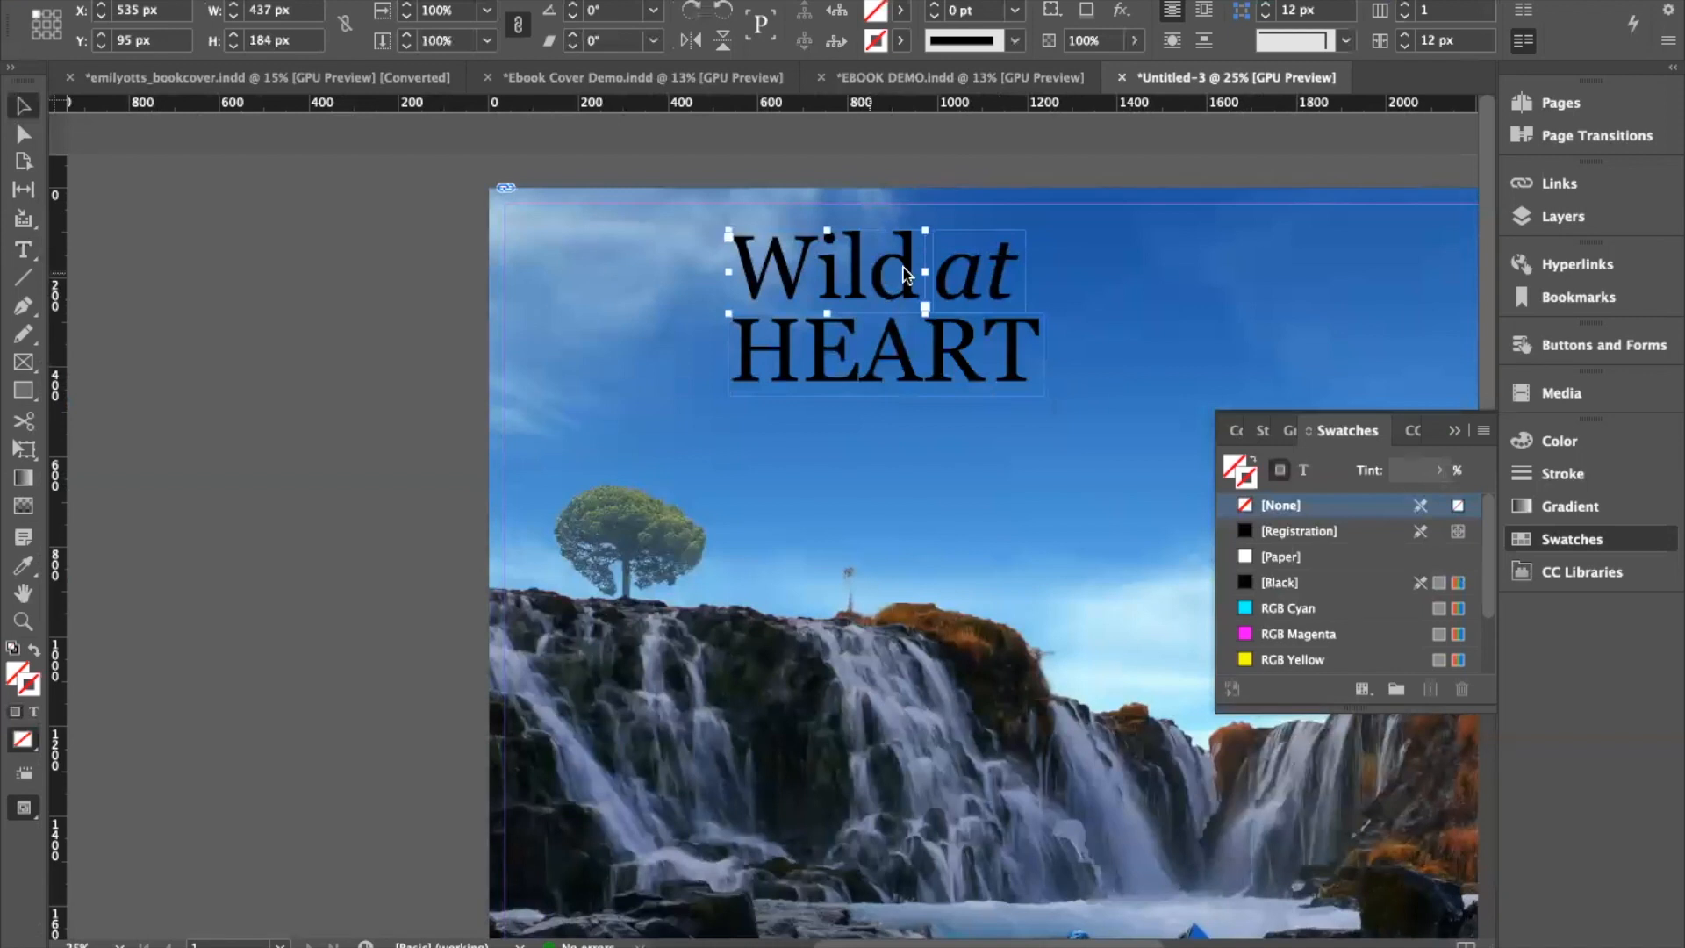
double_click(912, 263)
drag(912, 263, 728, 263)
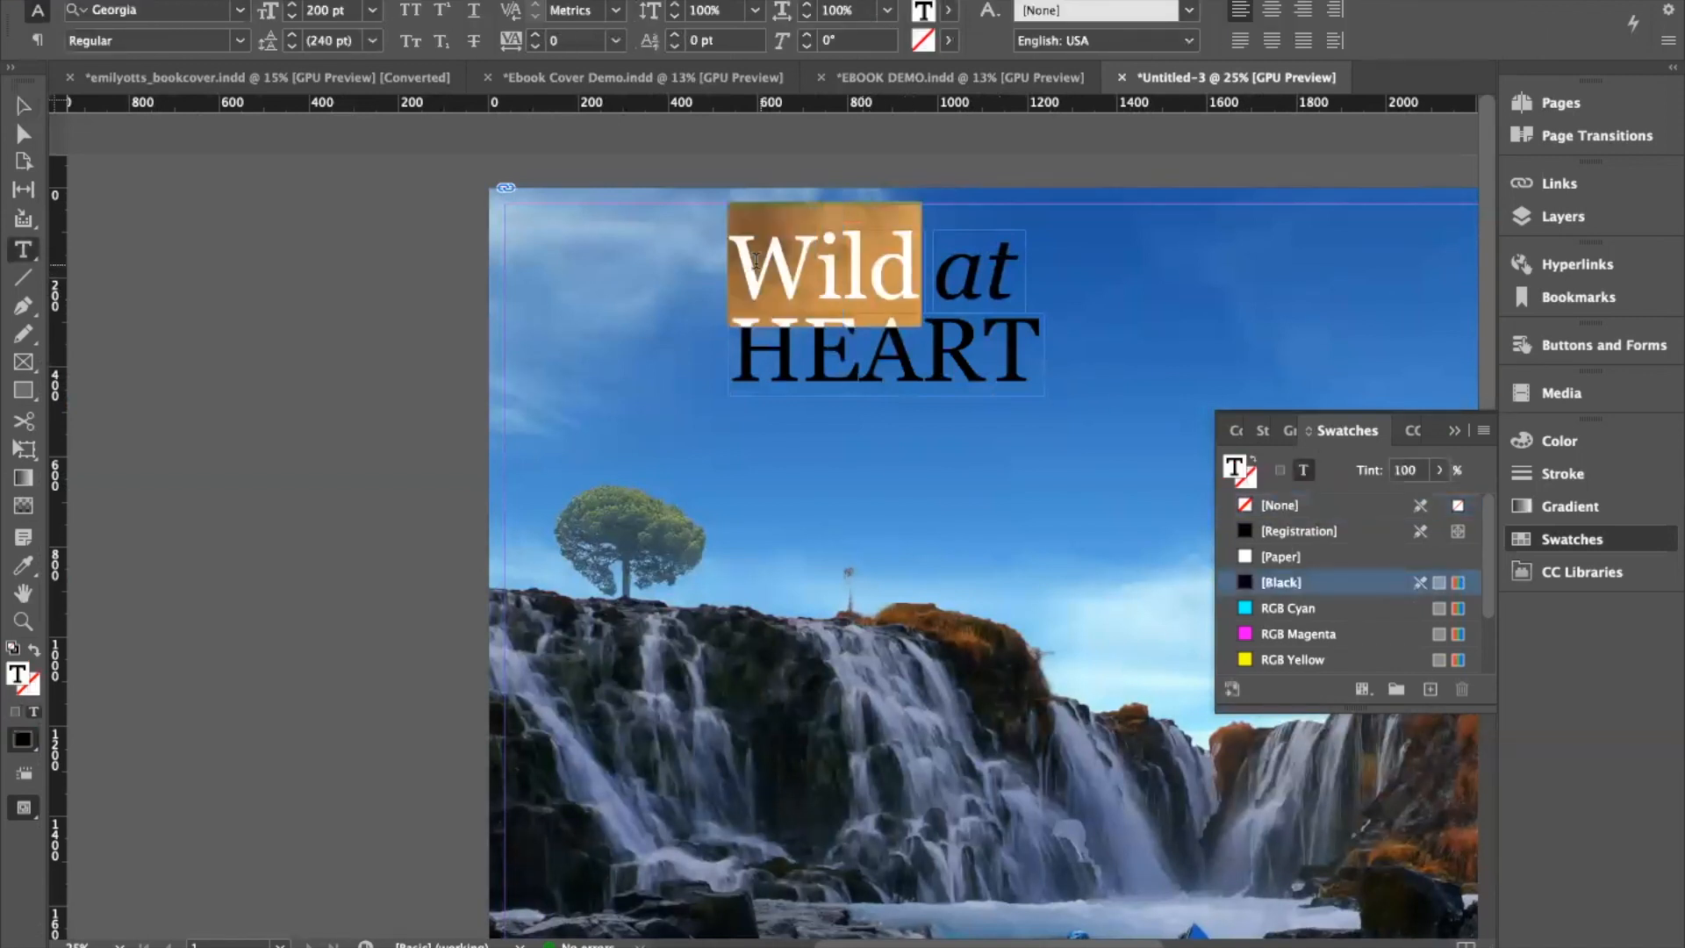
click(410, 42)
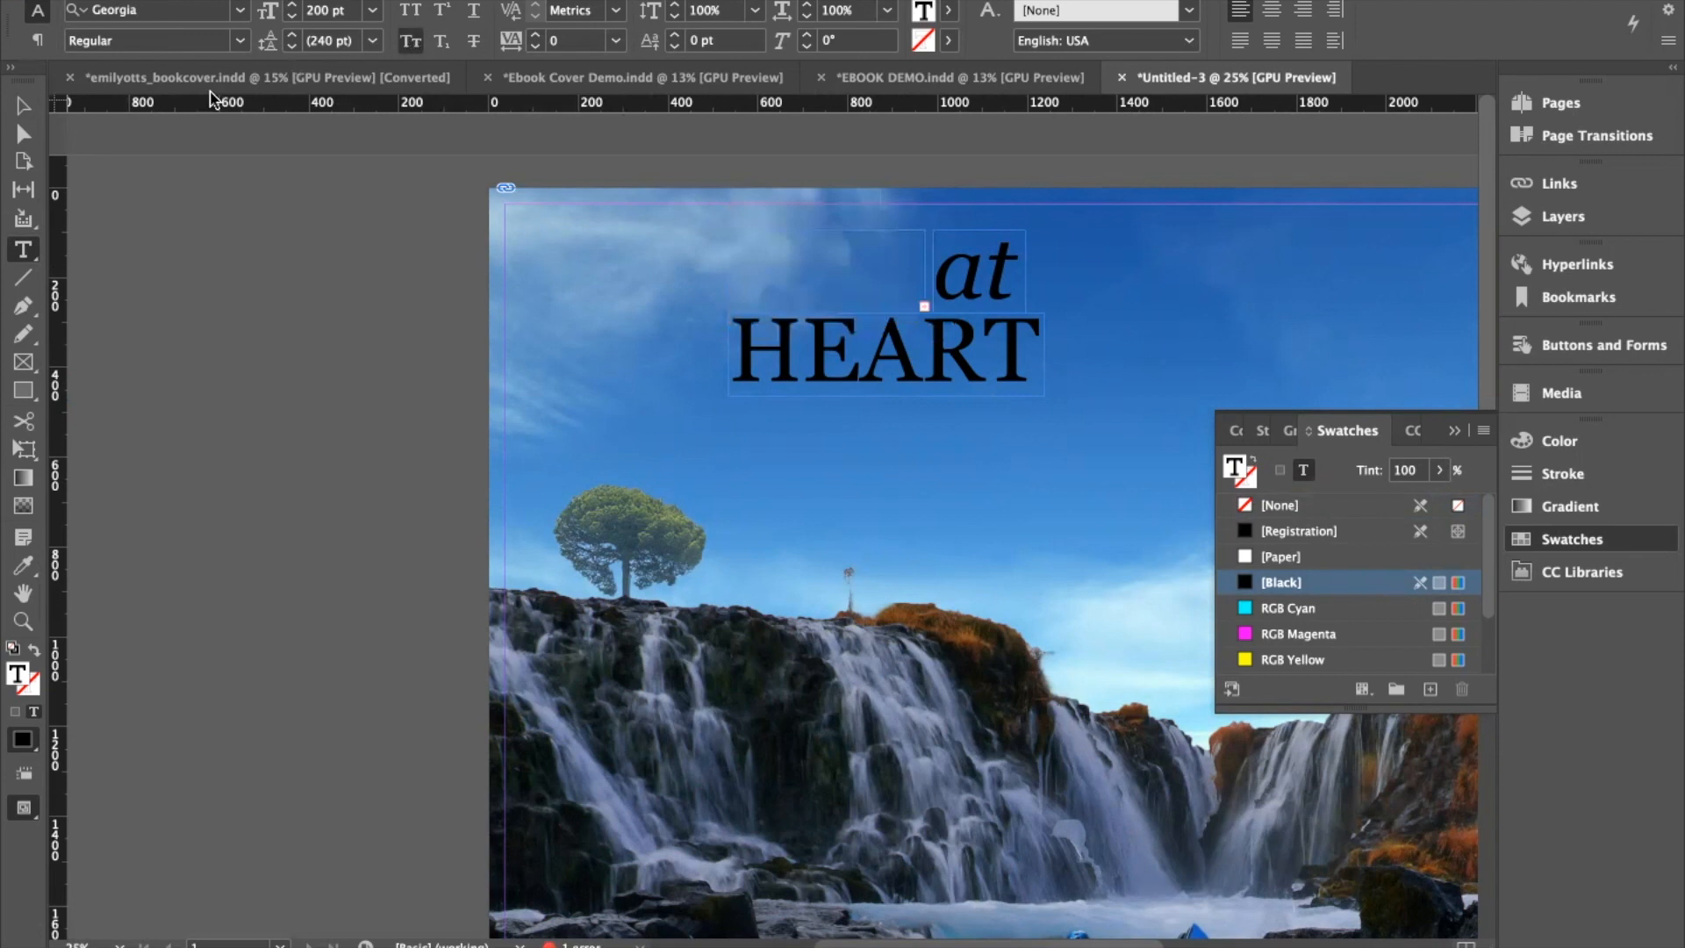
click(21, 102)
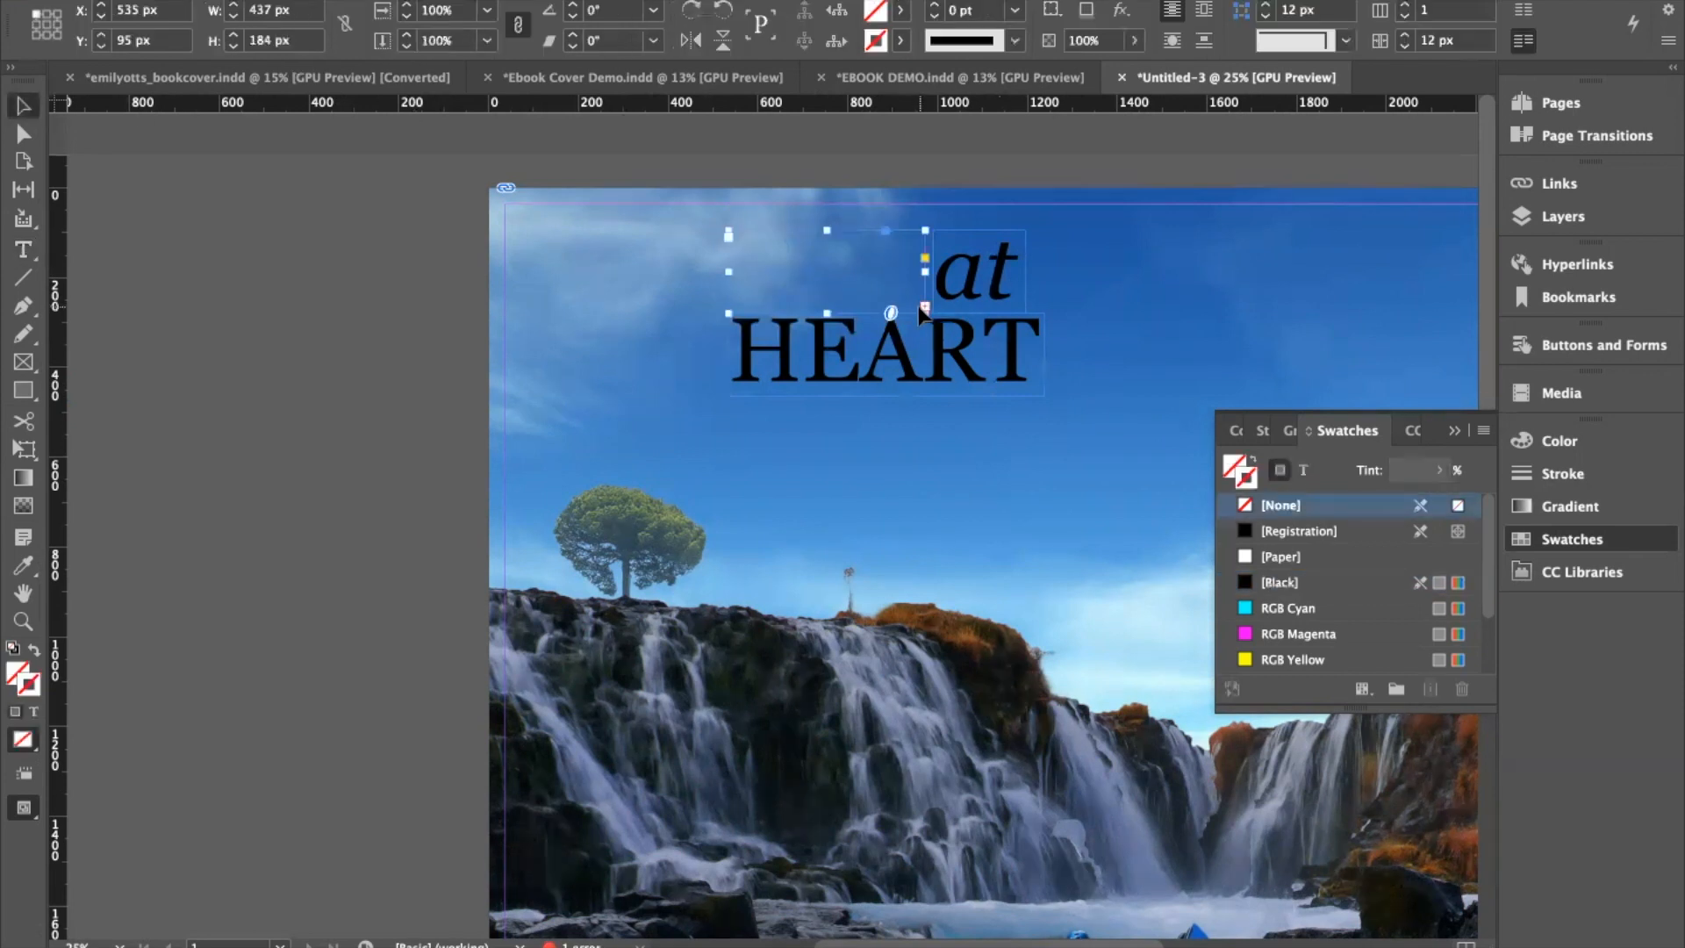
drag(924, 309, 955, 336)
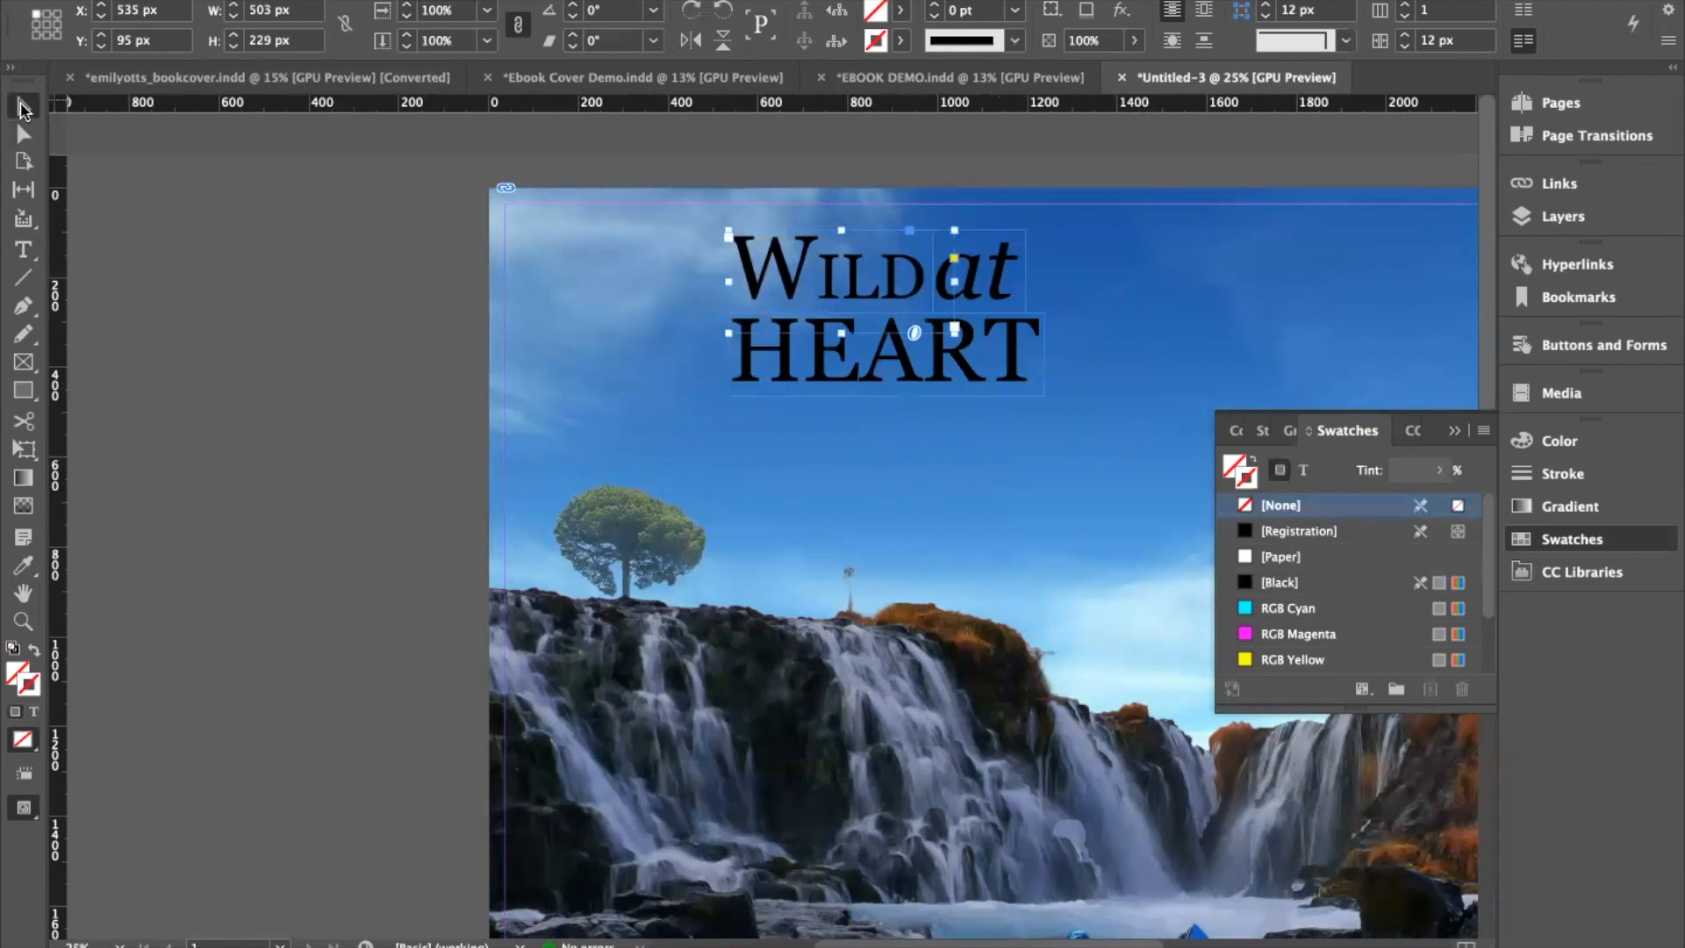
click(982, 563)
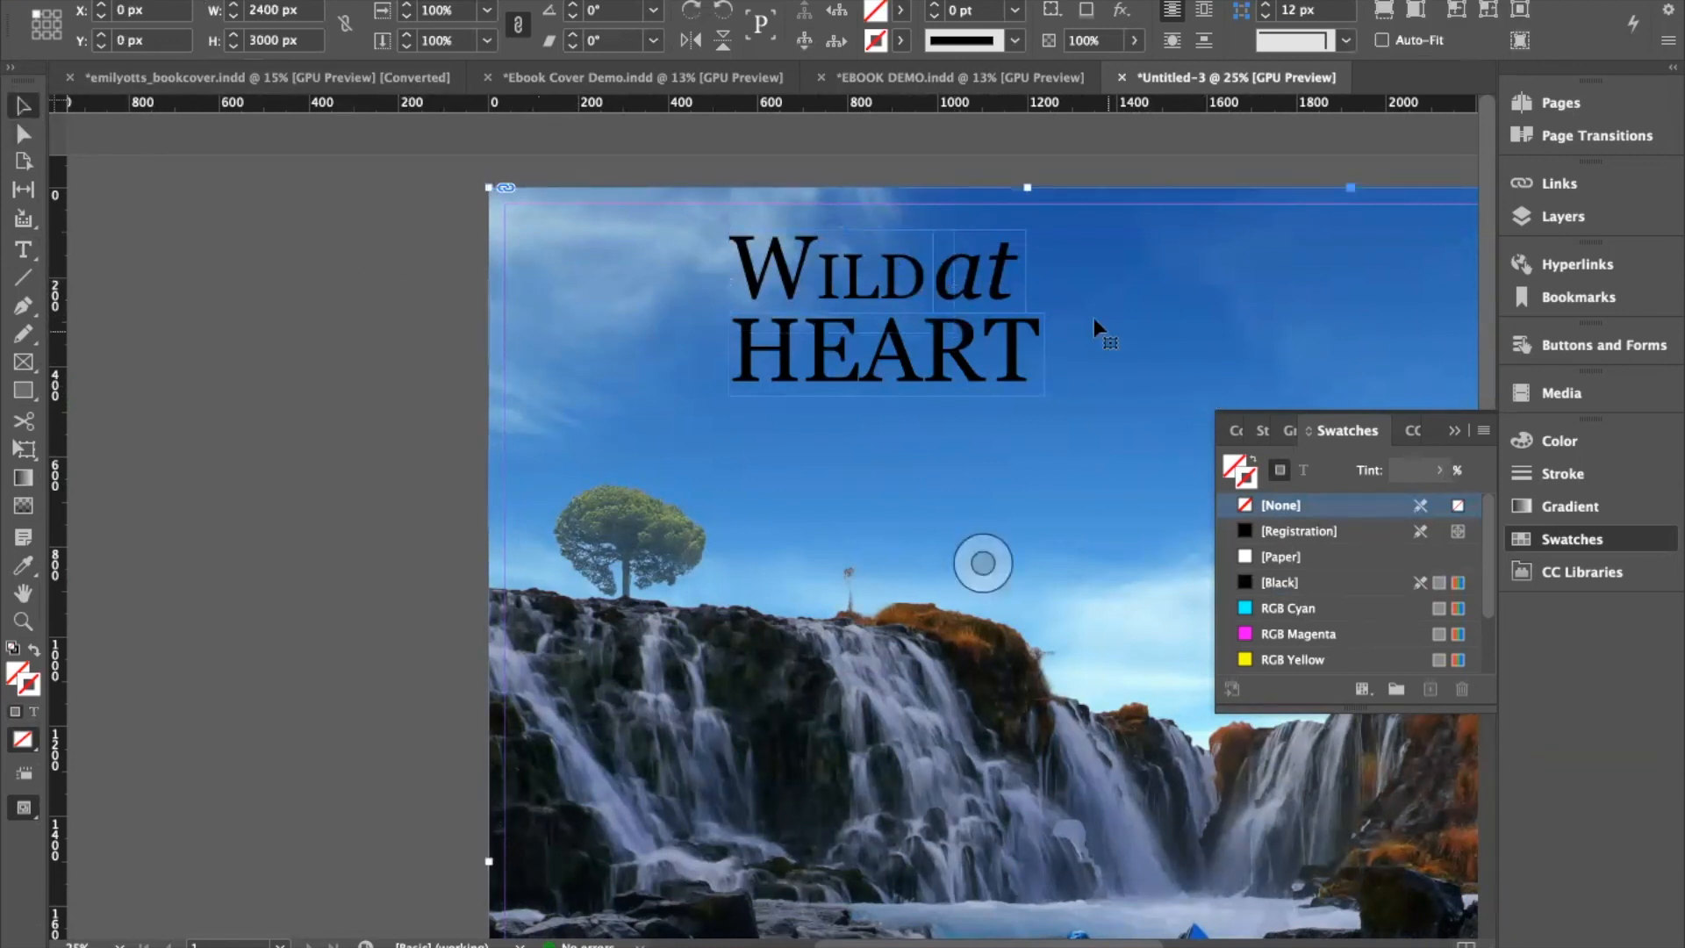
Step: Set the font size of "at" to 150 pt
click(1002, 283)
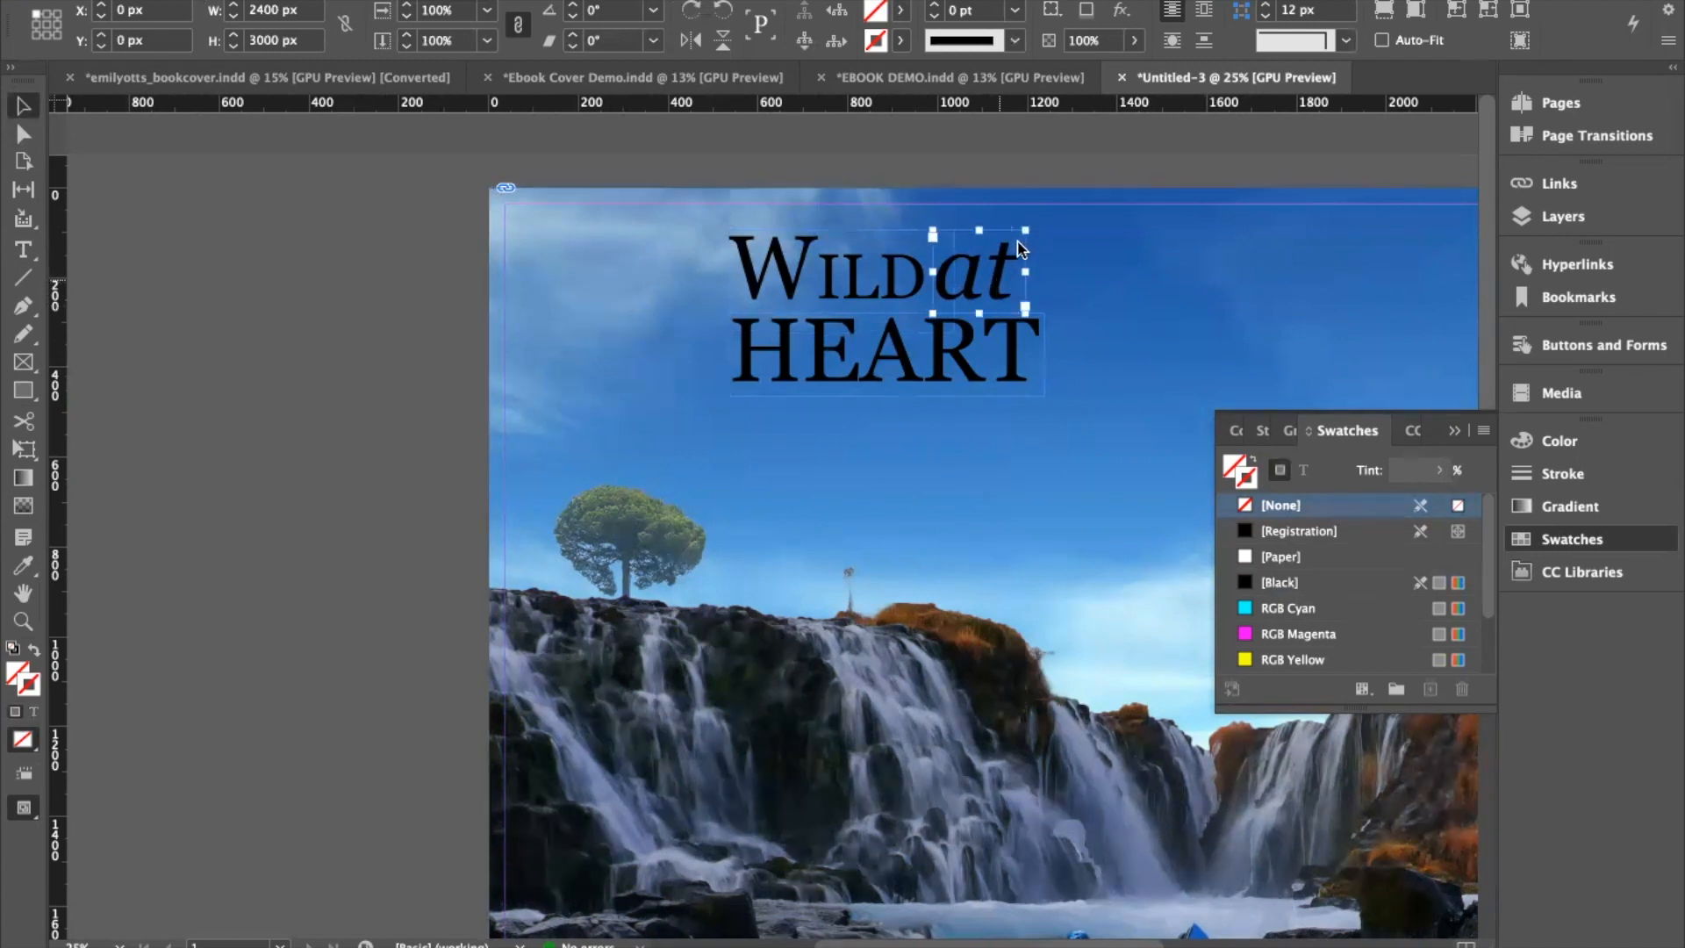
double_click(998, 279)
double_click(984, 274)
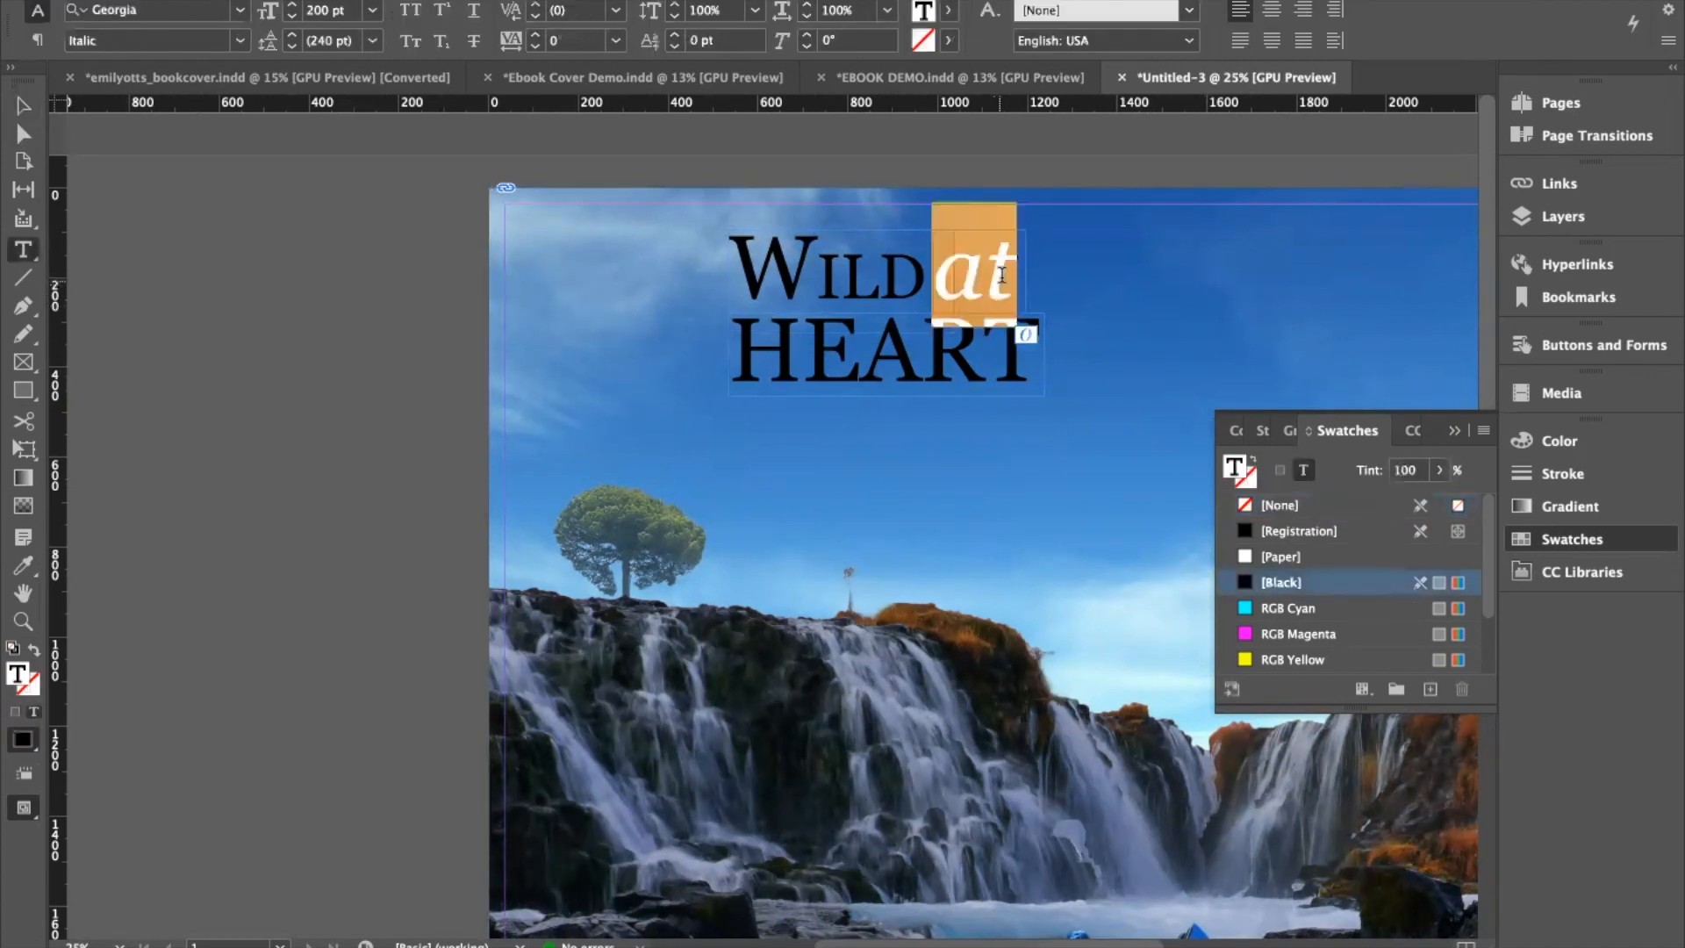
click(374, 15)
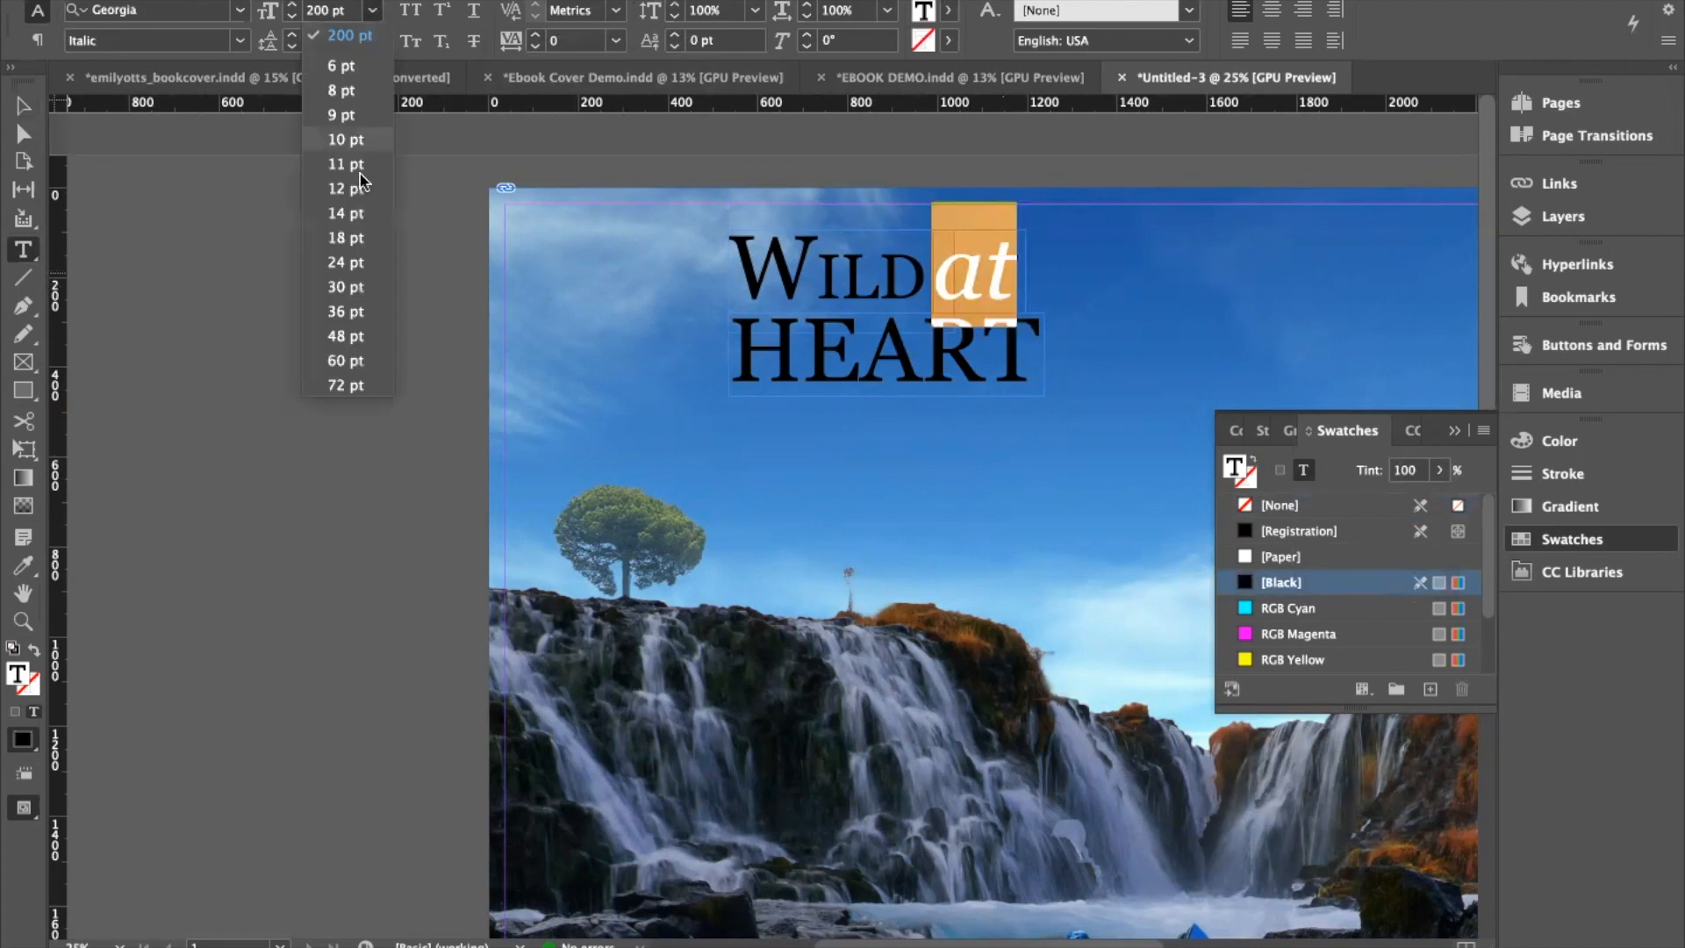
click(344, 12)
drag(349, 12, 284, 10)
text(15)
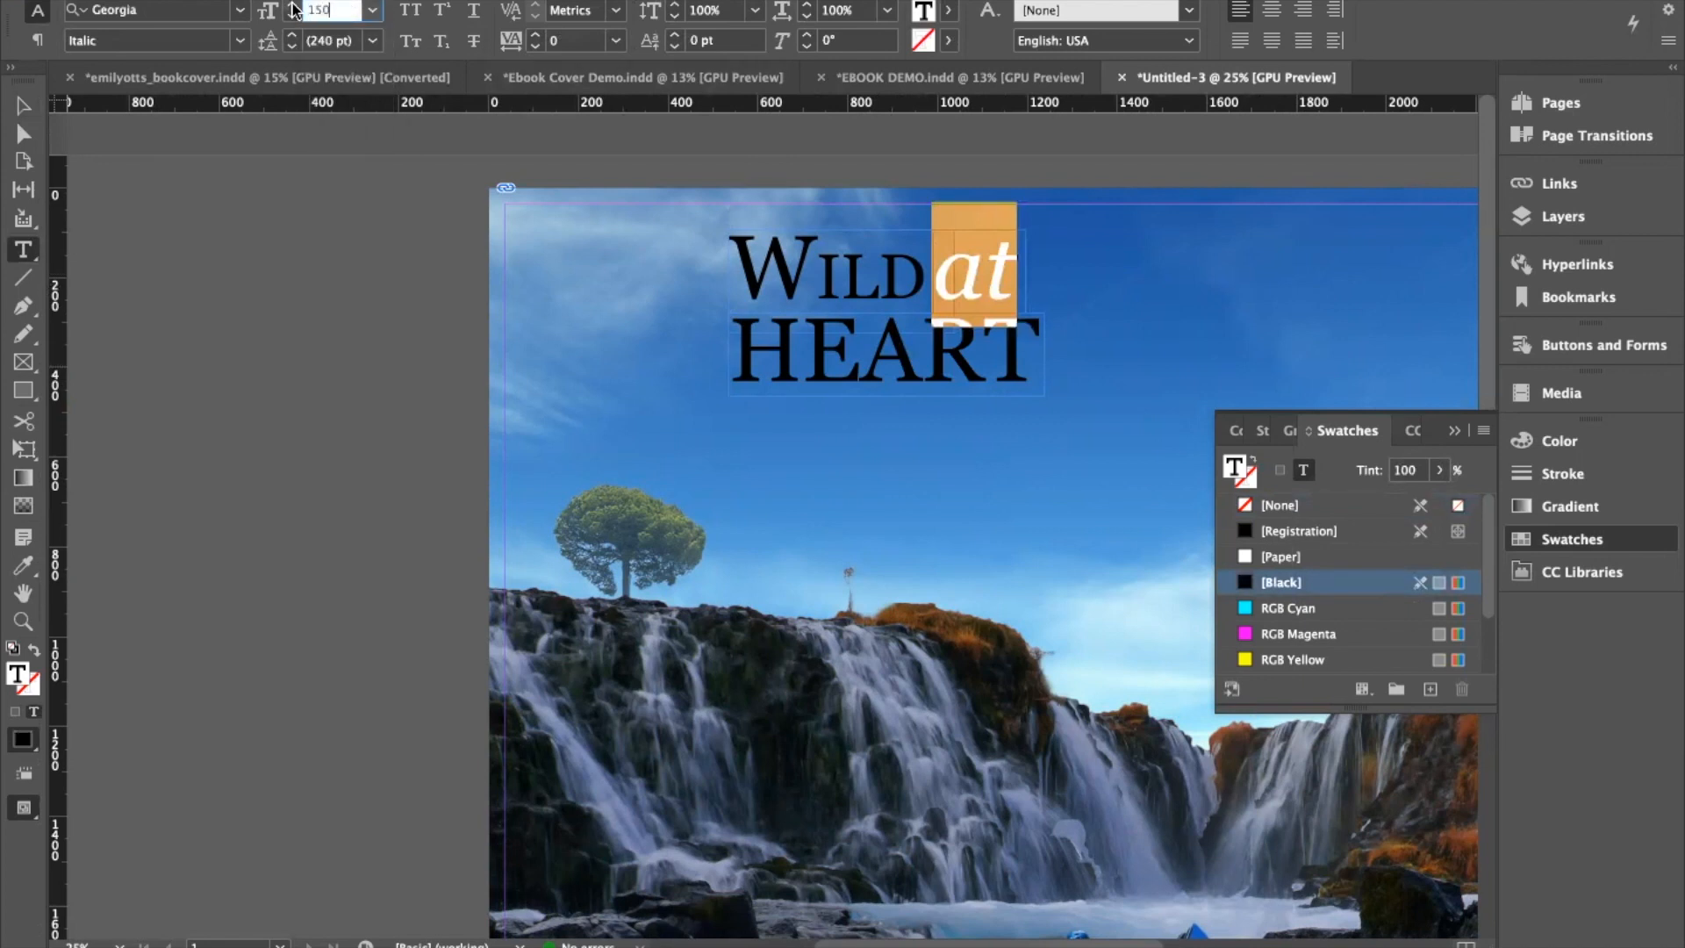
text(0)
key(Return)
key(Escape)
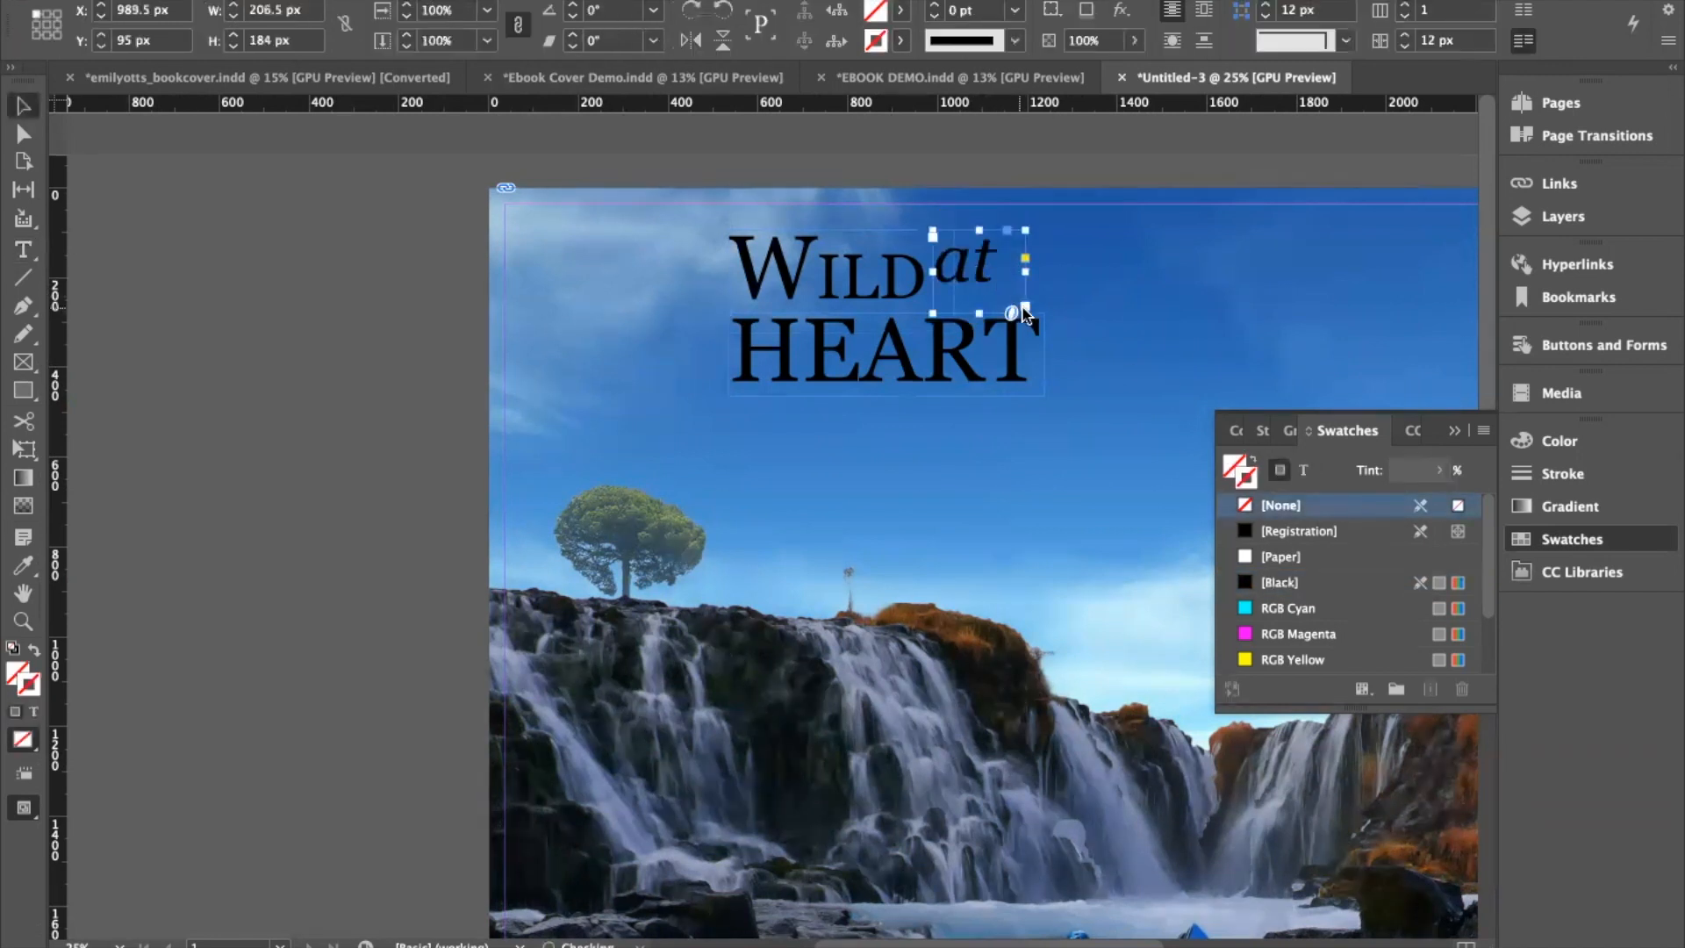
Step: Shrink the "at" text frame to about 156.5 × 139 px and move it to about X 1038 px, Y 117 px
drag(1025, 309, 999, 277)
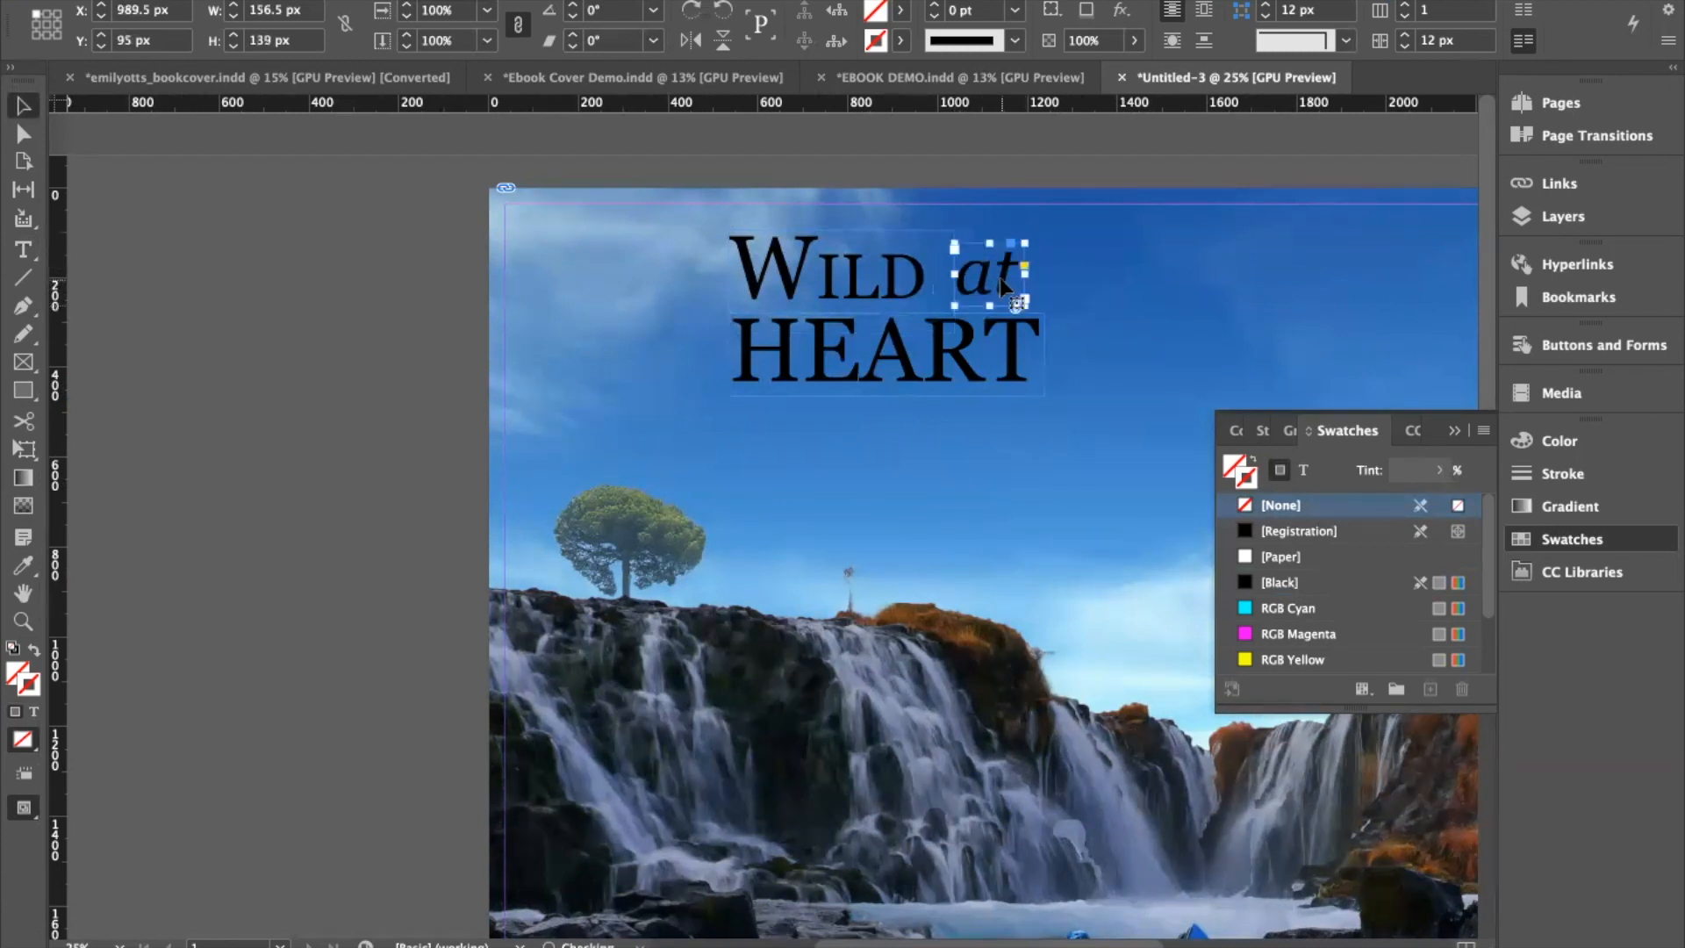
click(1060, 284)
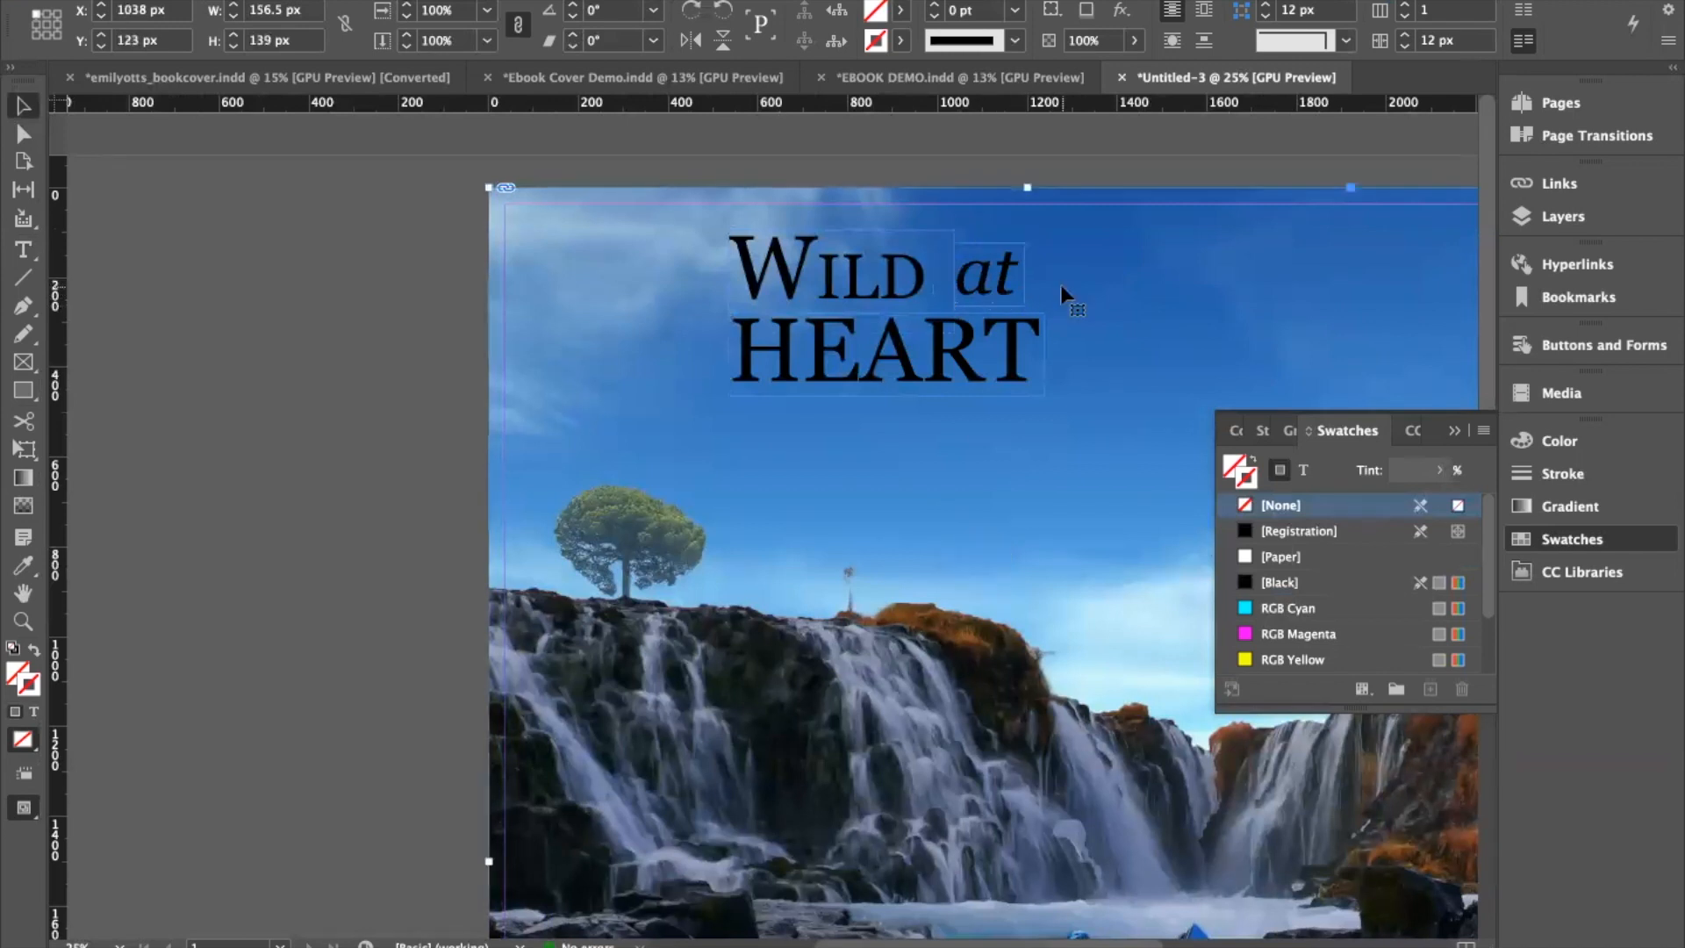
drag(1002, 280, 1004, 279)
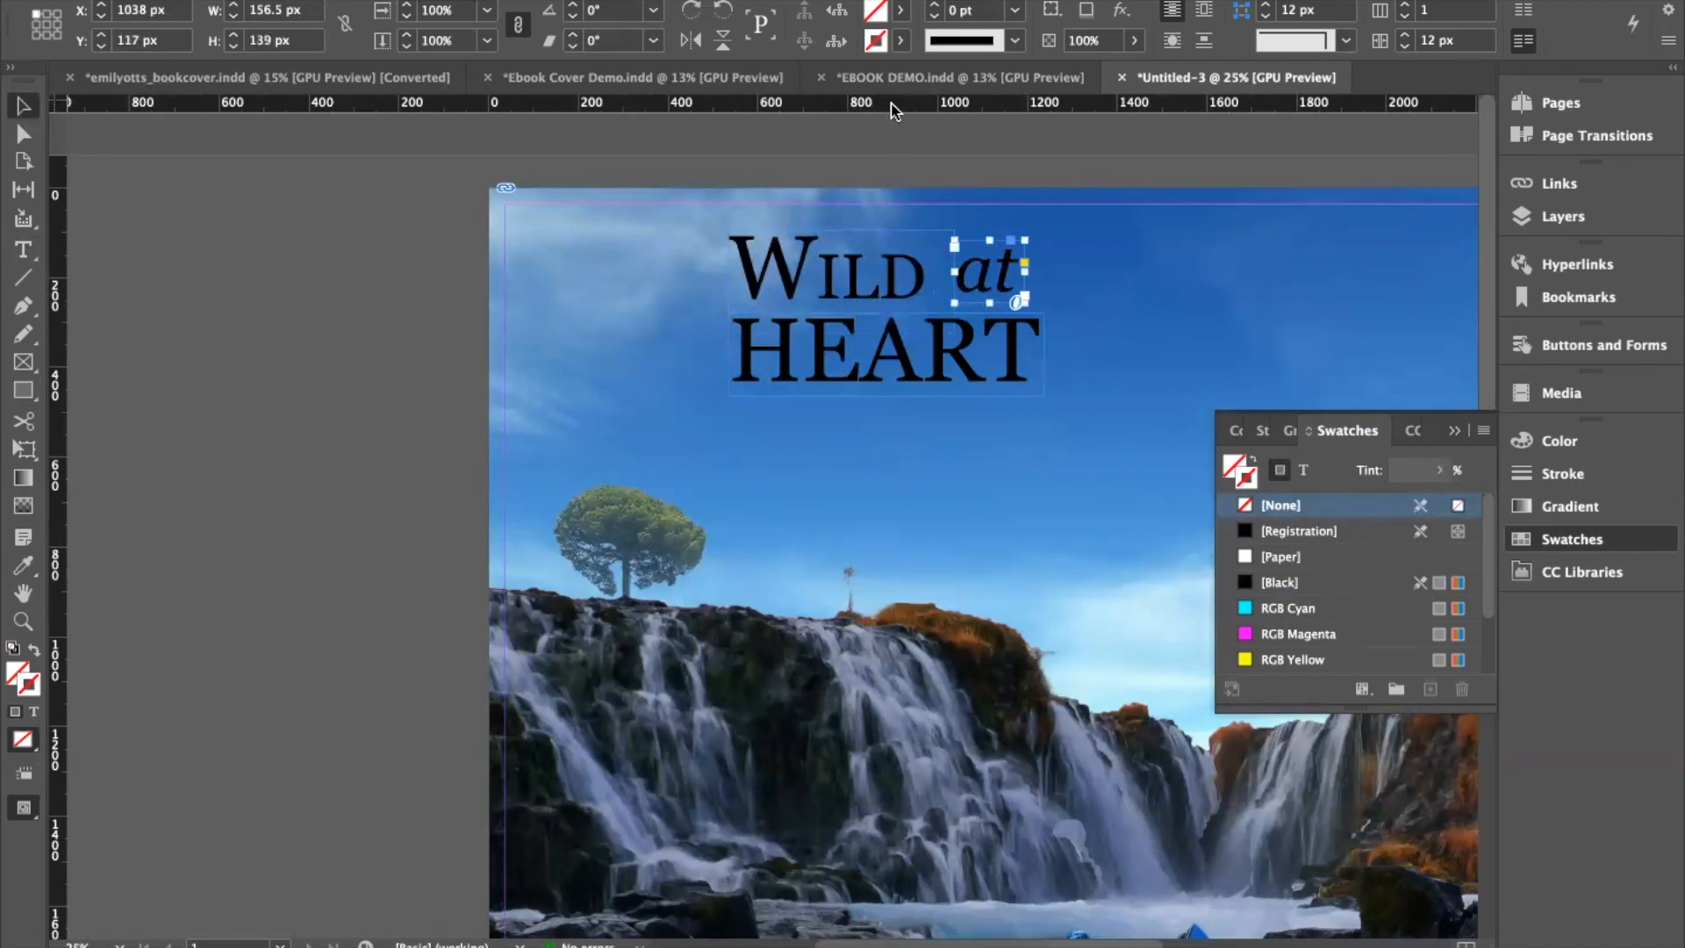
Step: Add a horizontal ruler guide and align it with the baseline of "Wild"
drag(893, 109, 899, 305)
key(super+=)
key(super+=)
key(super+=)
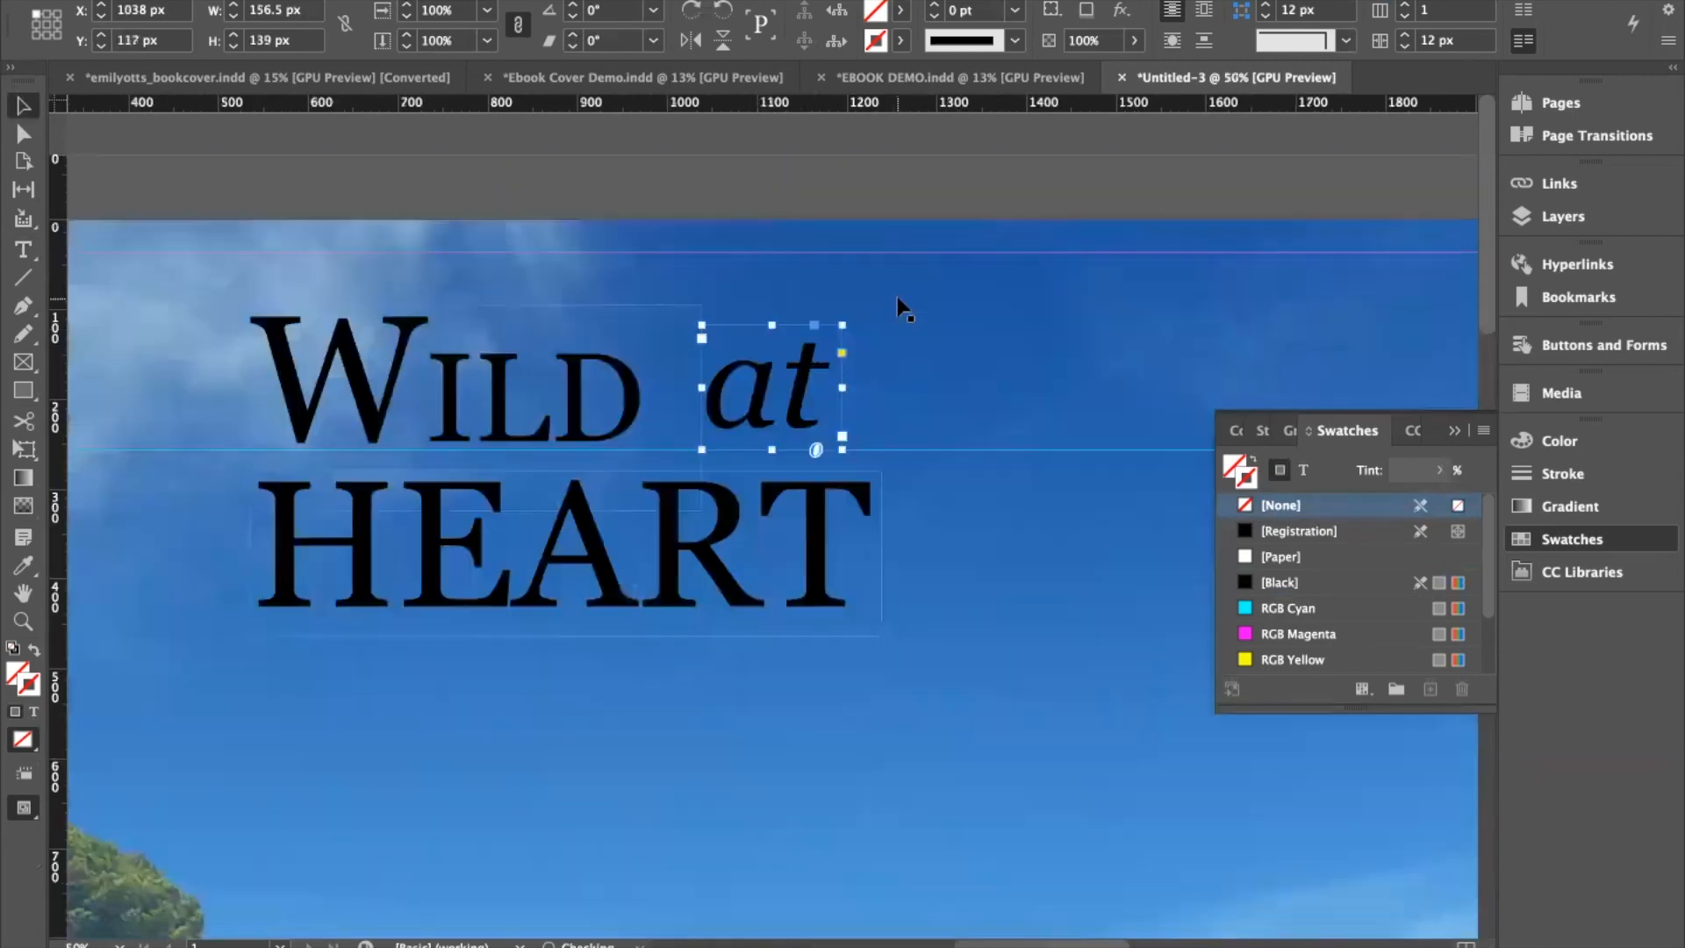
scroll(896, 299, left, 5)
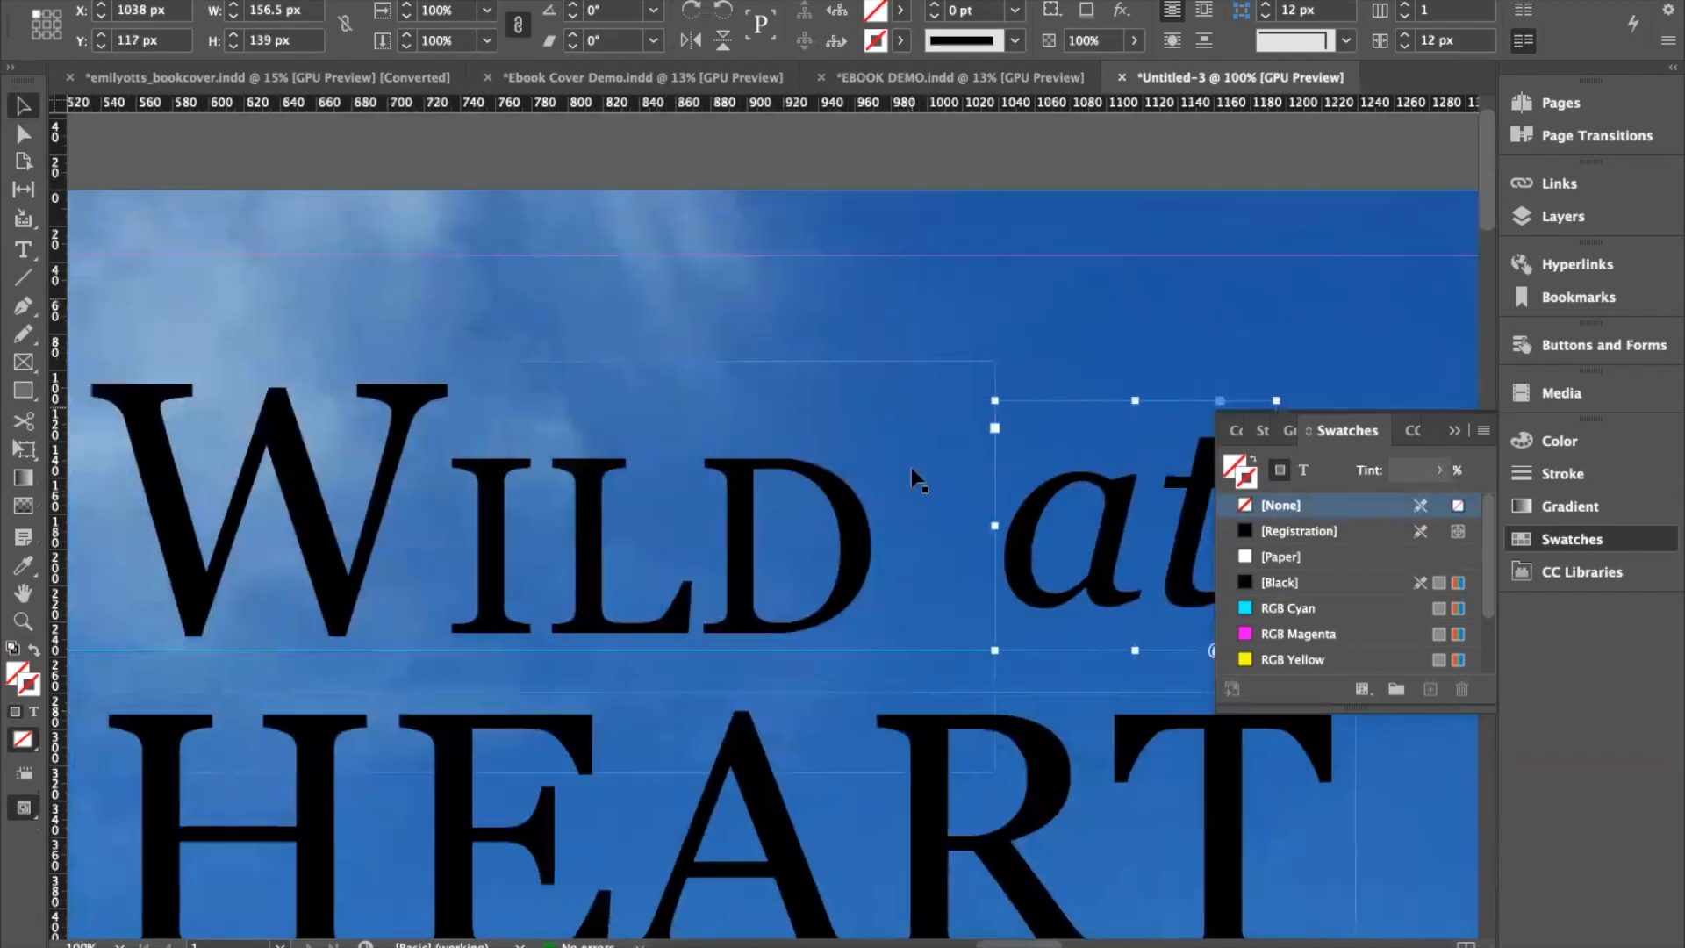
drag(910, 650, 919, 636)
Step: Nudge the "at" text frame down to Y 131 px so its letters sit on the baseline guide
key(Down)
key(Down)
key(Down)
key(Down)
key(Down)
key(Down)
key(Down)
key(Down)
key(Down)
key(Down)
key(Down)
key(Down)
key(Down)
key(Down)
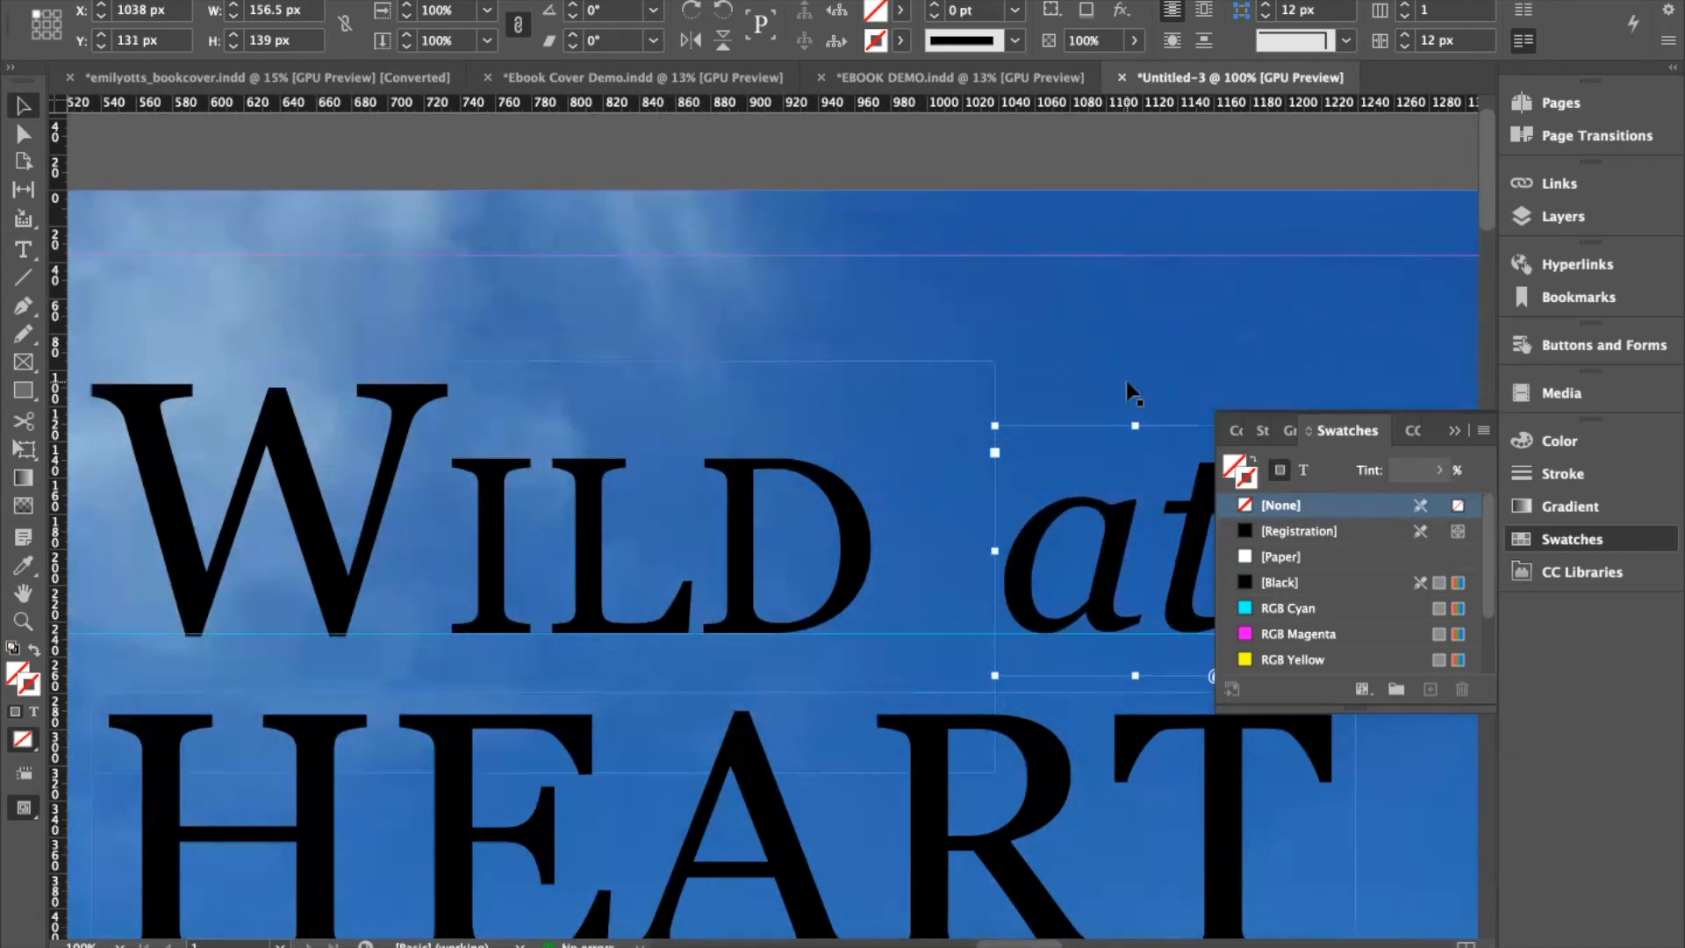
key(super+minus)
key(super+minus)
key(super+minus)
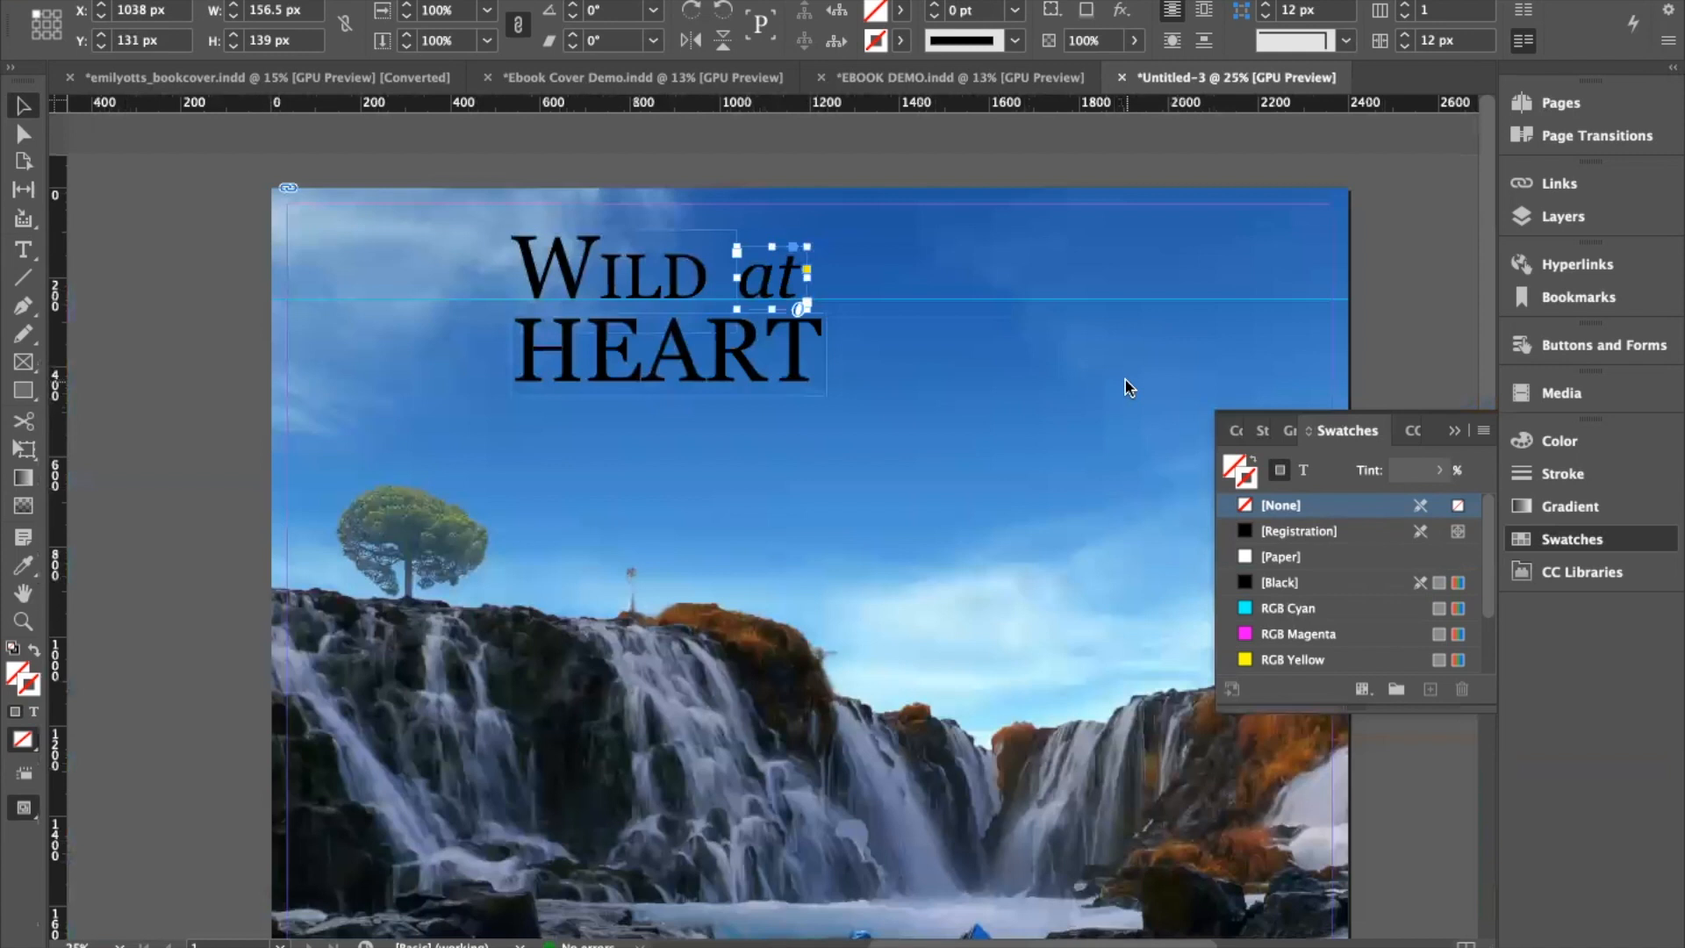
Step: Scale the "Wild" and "at" frames together to about 702 × 244 px, matching a new vertical guide at the end of "HEART"
click(1057, 366)
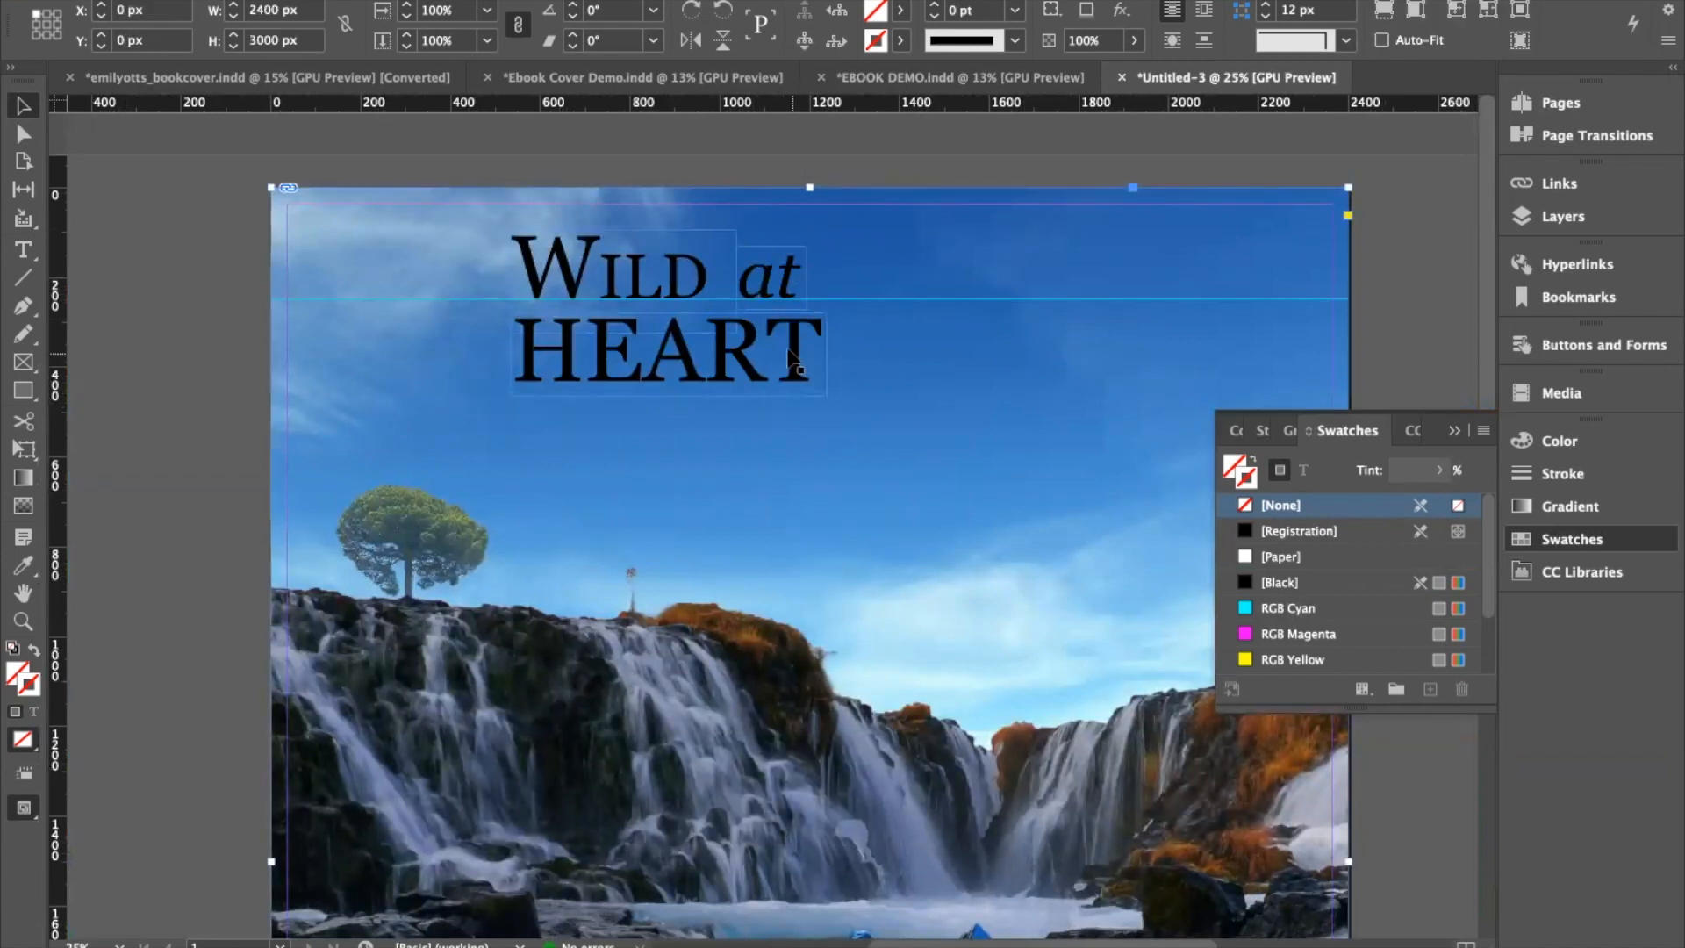
click(695, 289)
shift+click(764, 284)
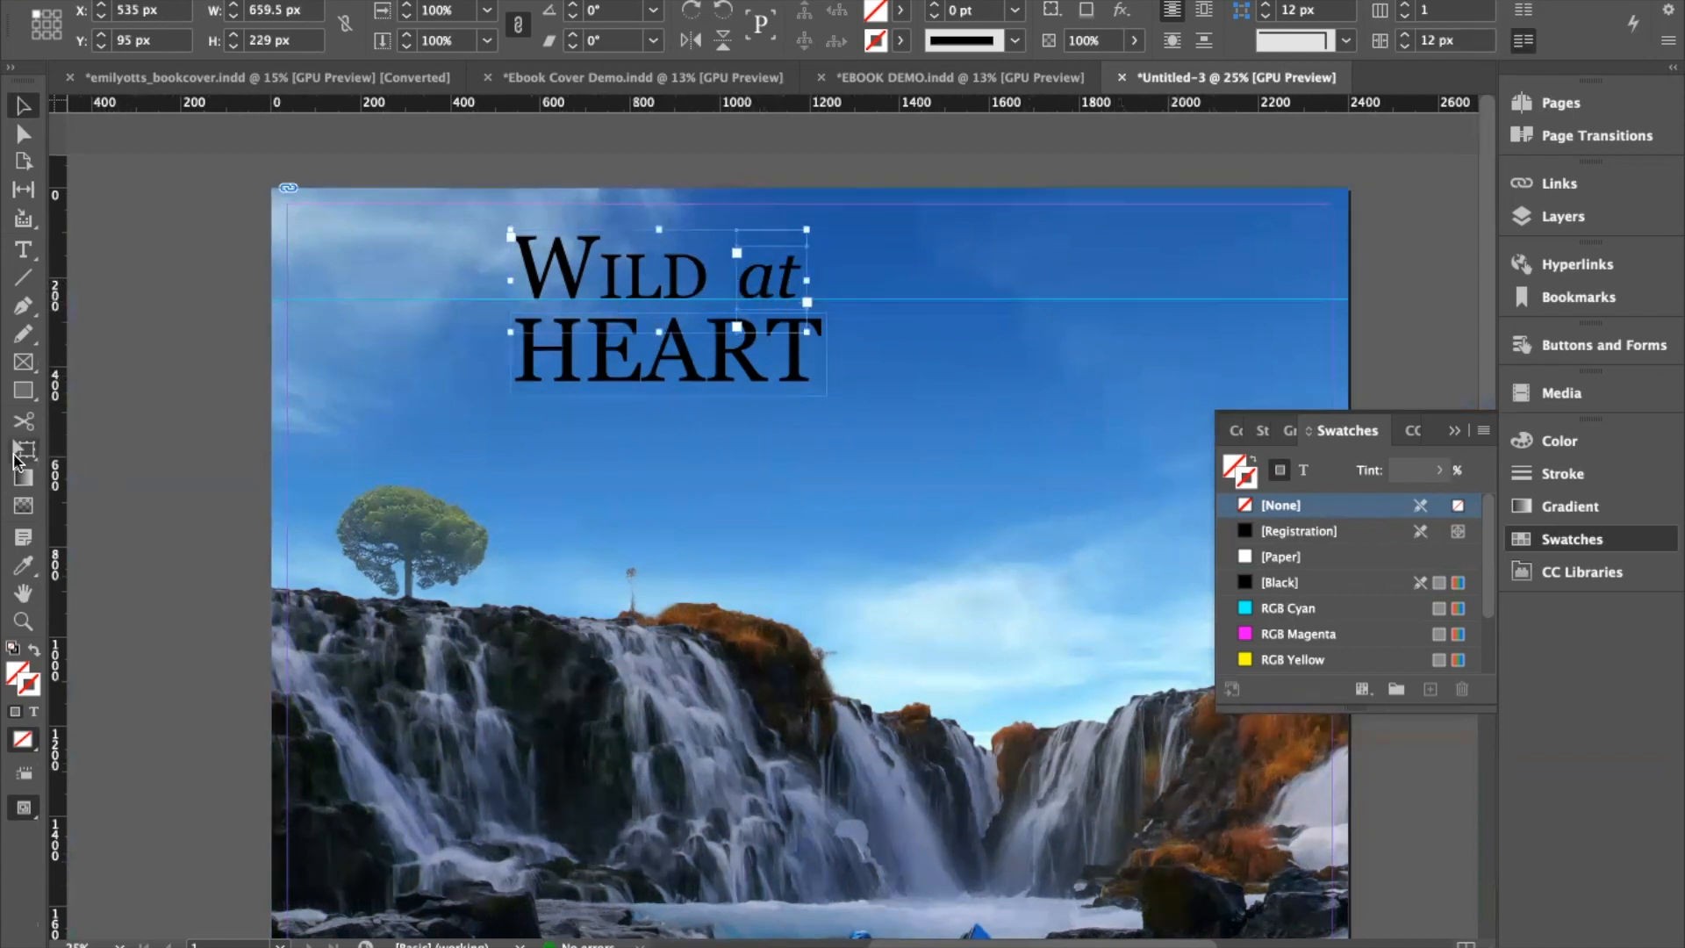
click(29, 451)
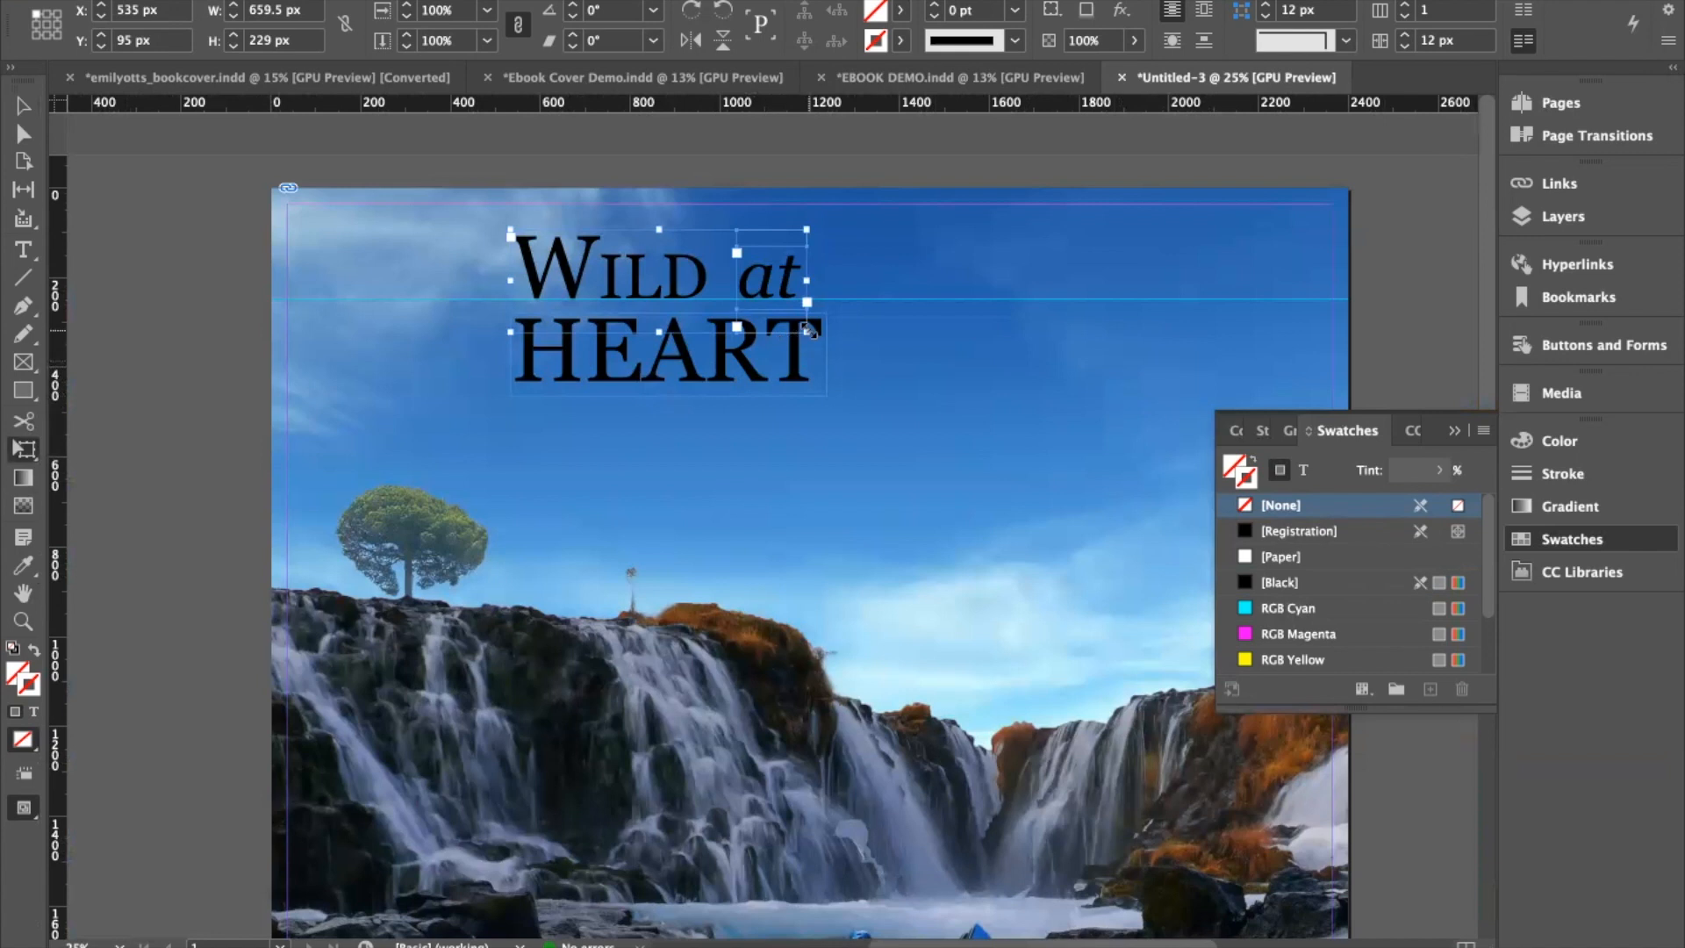
drag(808, 334, 834, 342)
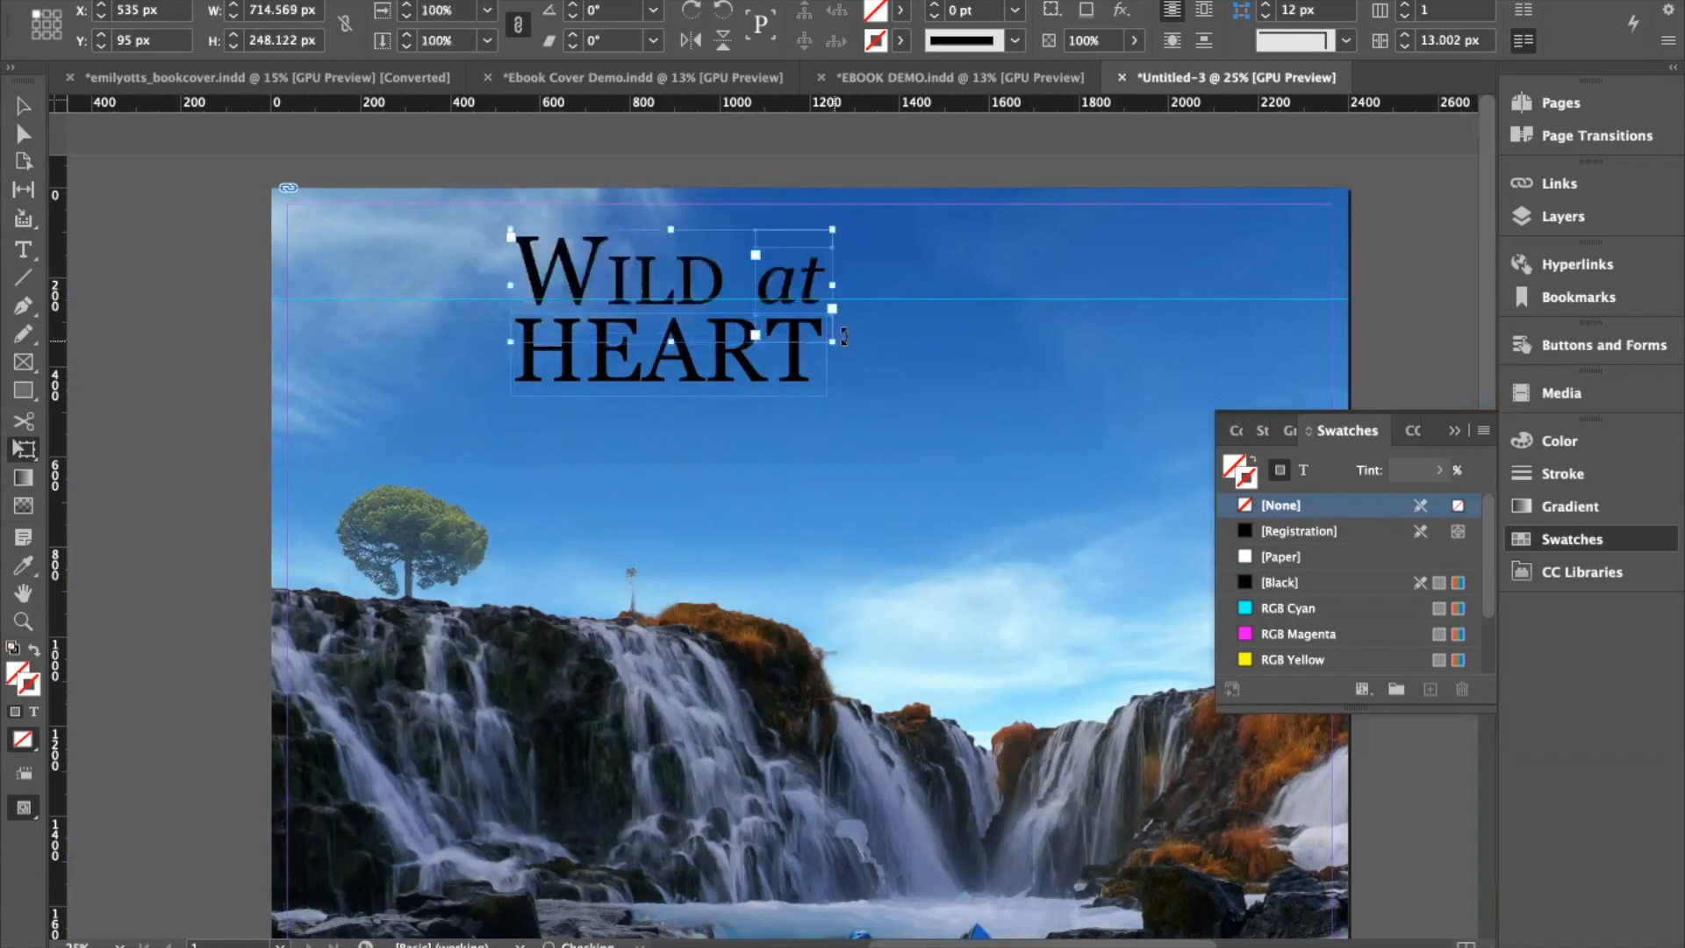
drag(61, 351, 819, 352)
drag(820, 351, 828, 340)
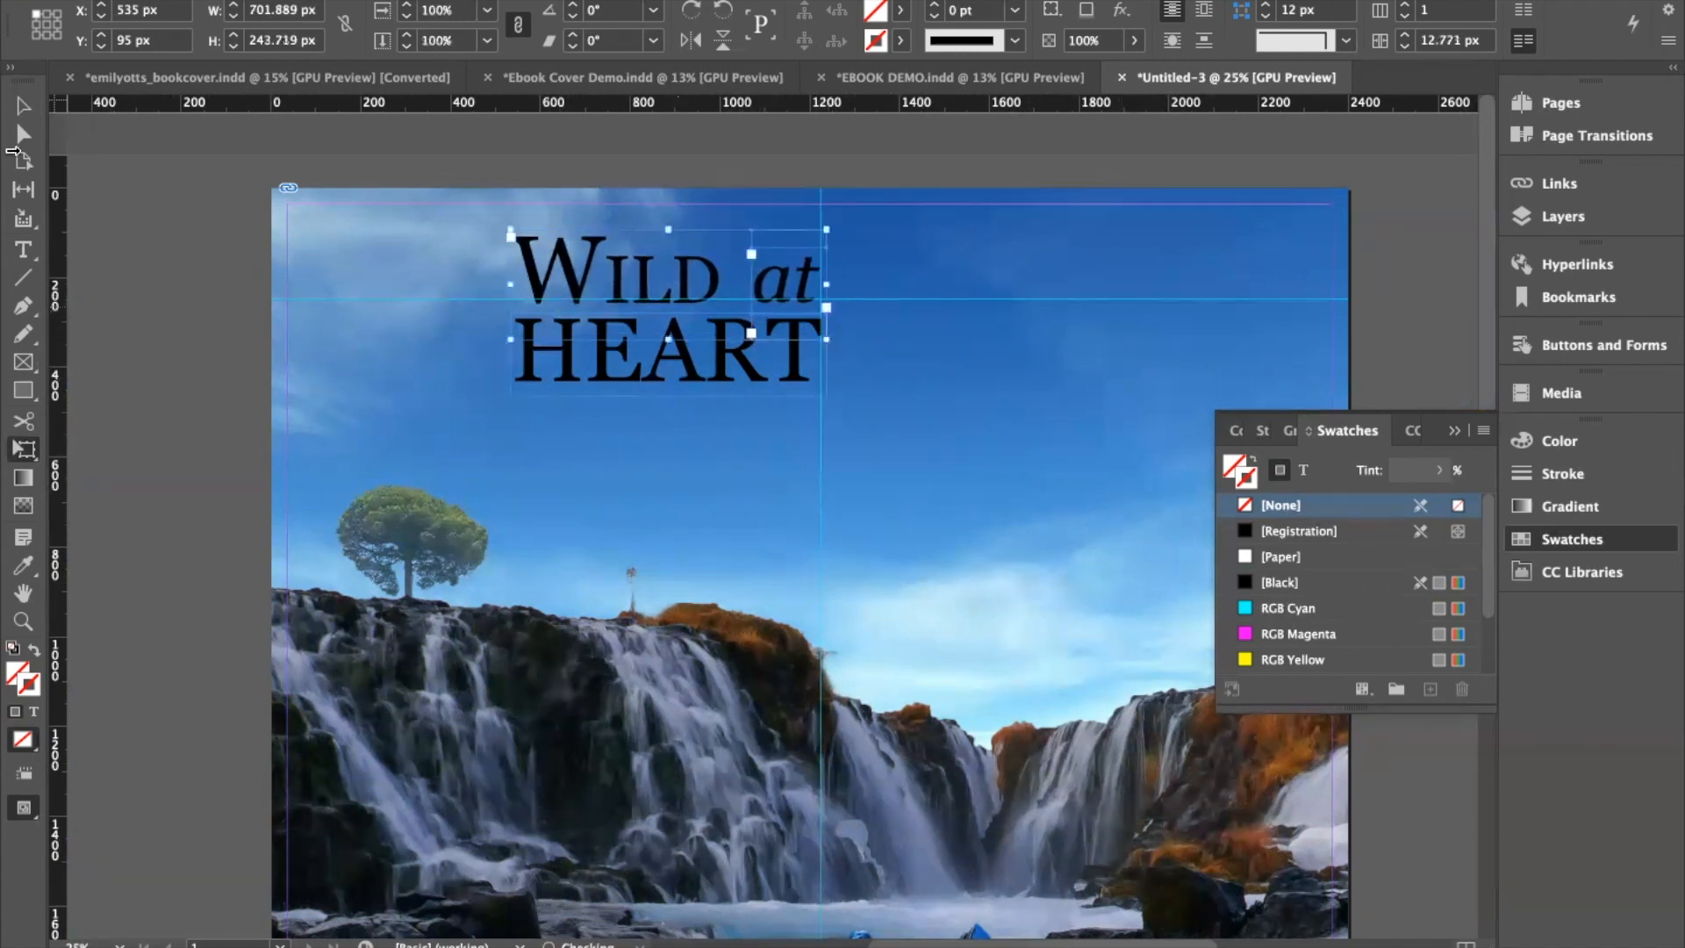
Step: Delete the vertical ruler guide and the horizontal baseline guide
key(v)
click(192, 233)
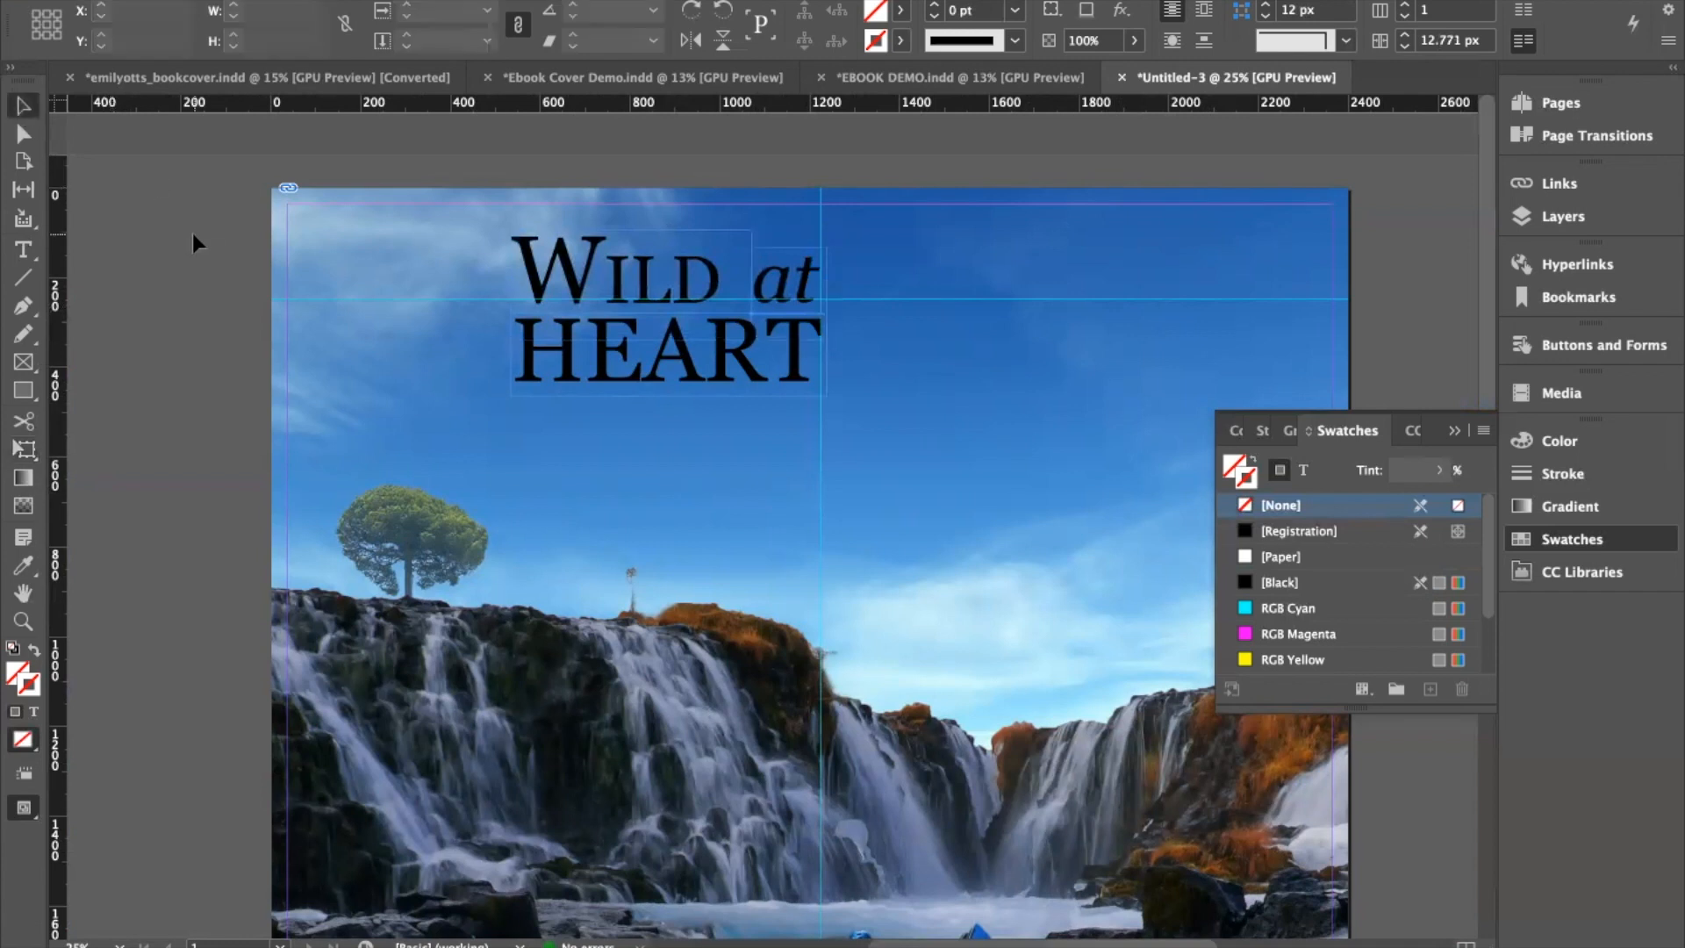
click(821, 227)
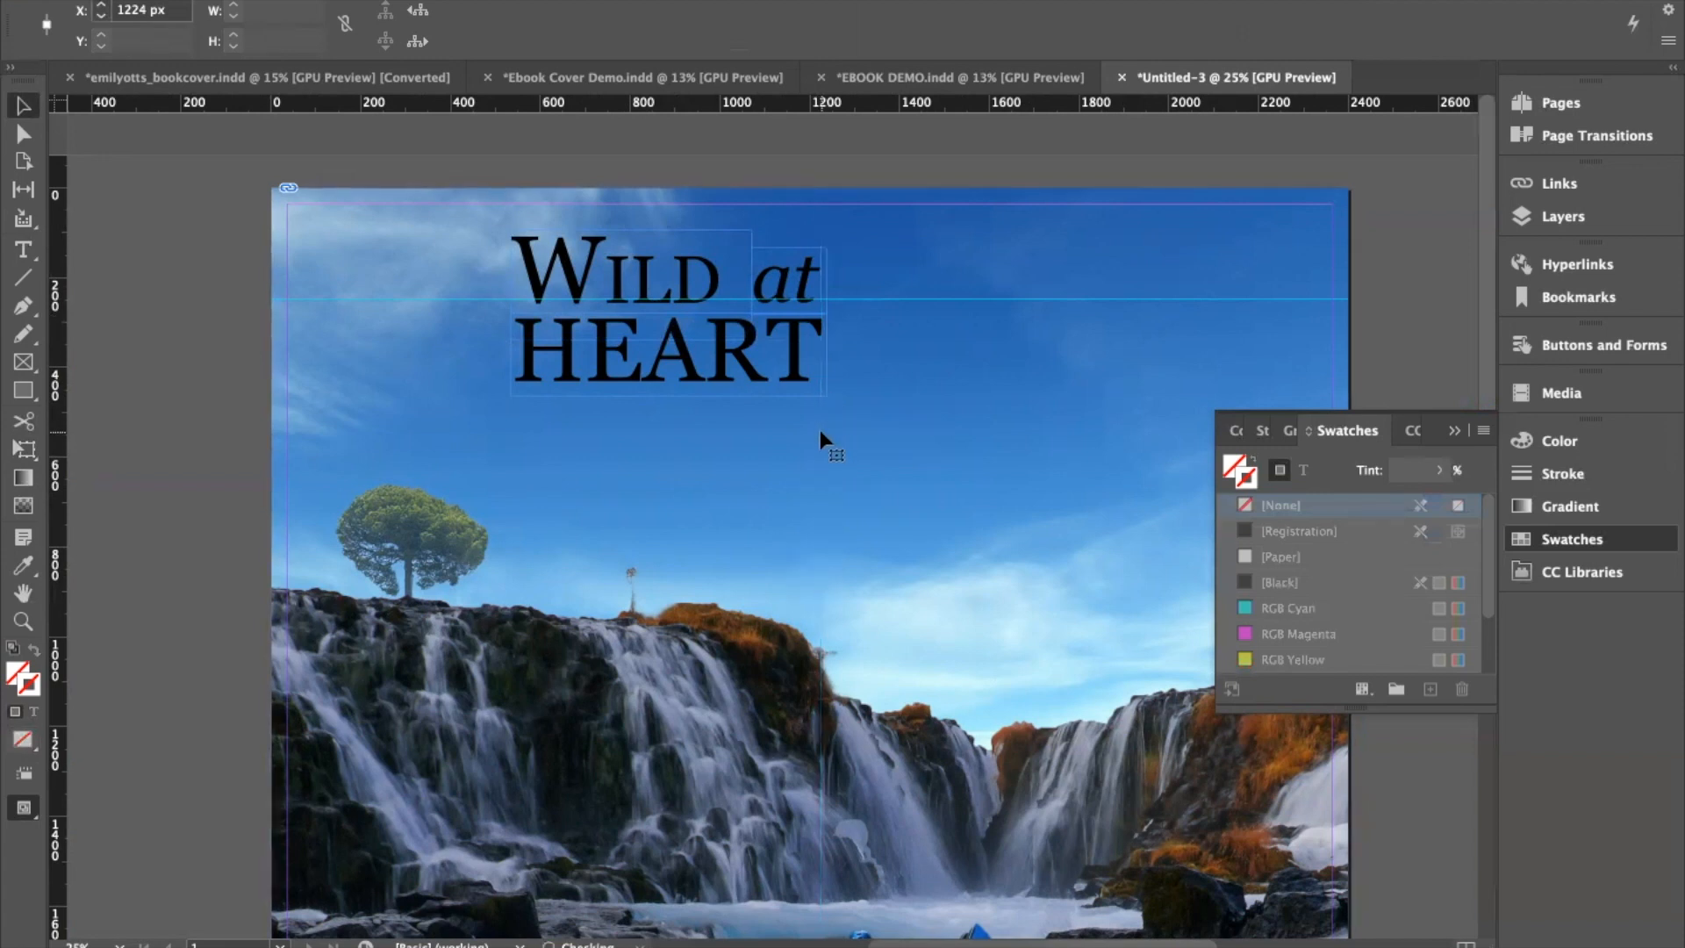
click(925, 305)
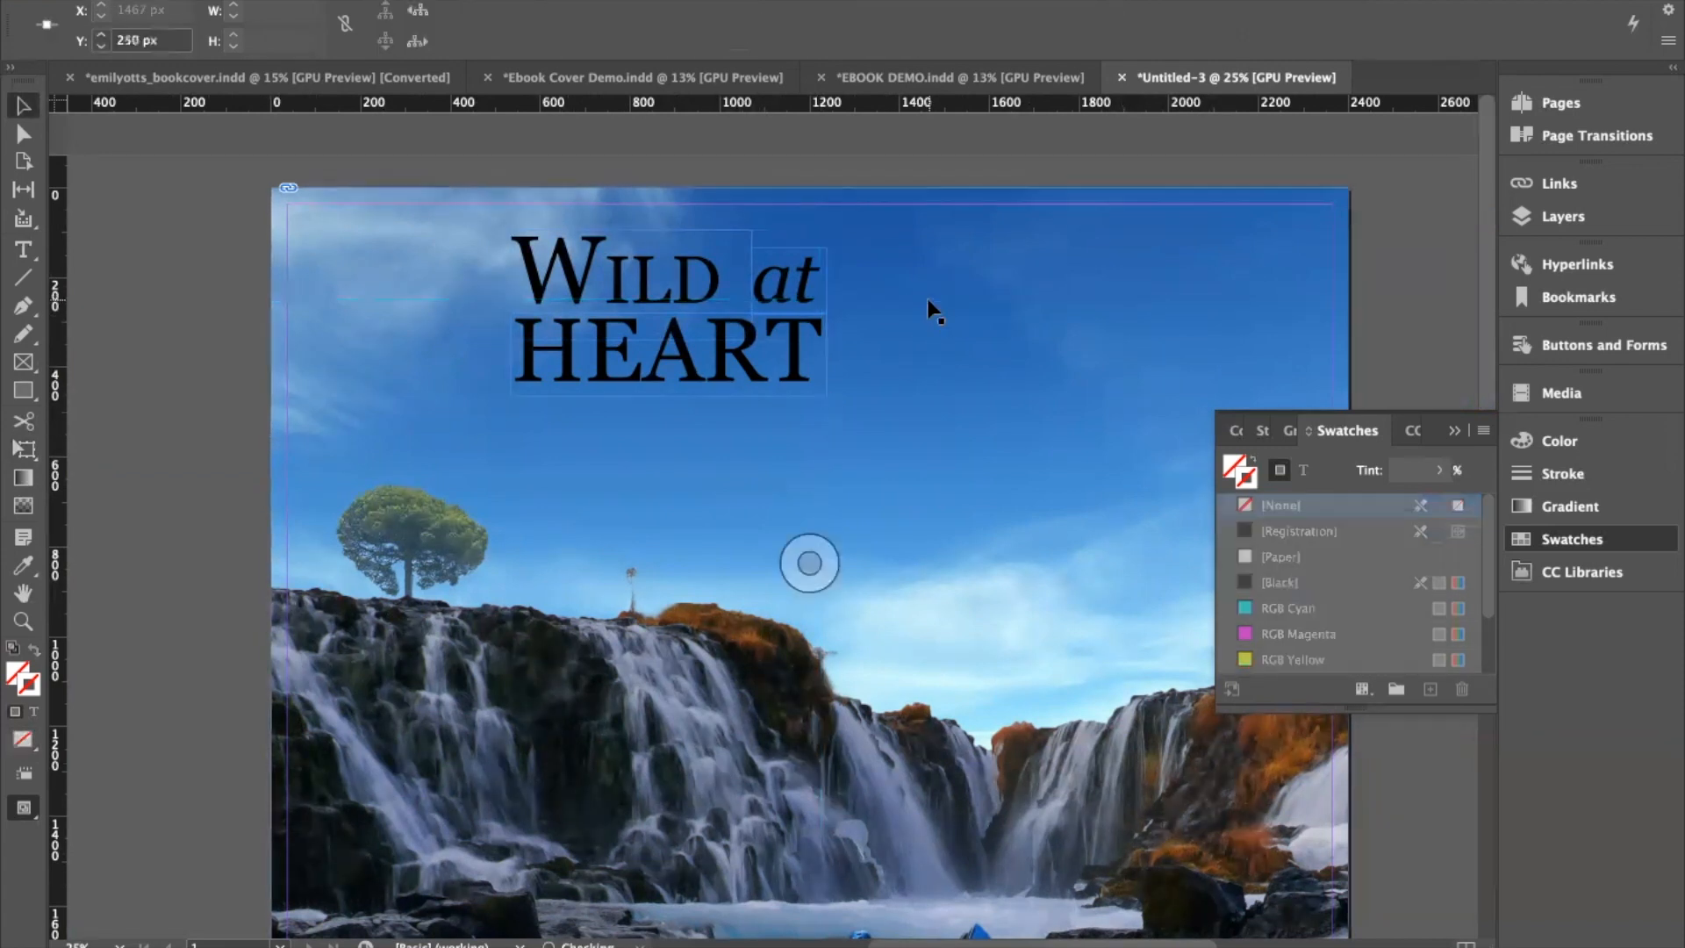
Step: Scale the three title frames together to about 1265 × 661 px and centre them horizontally near the top of the cover
click(575, 276)
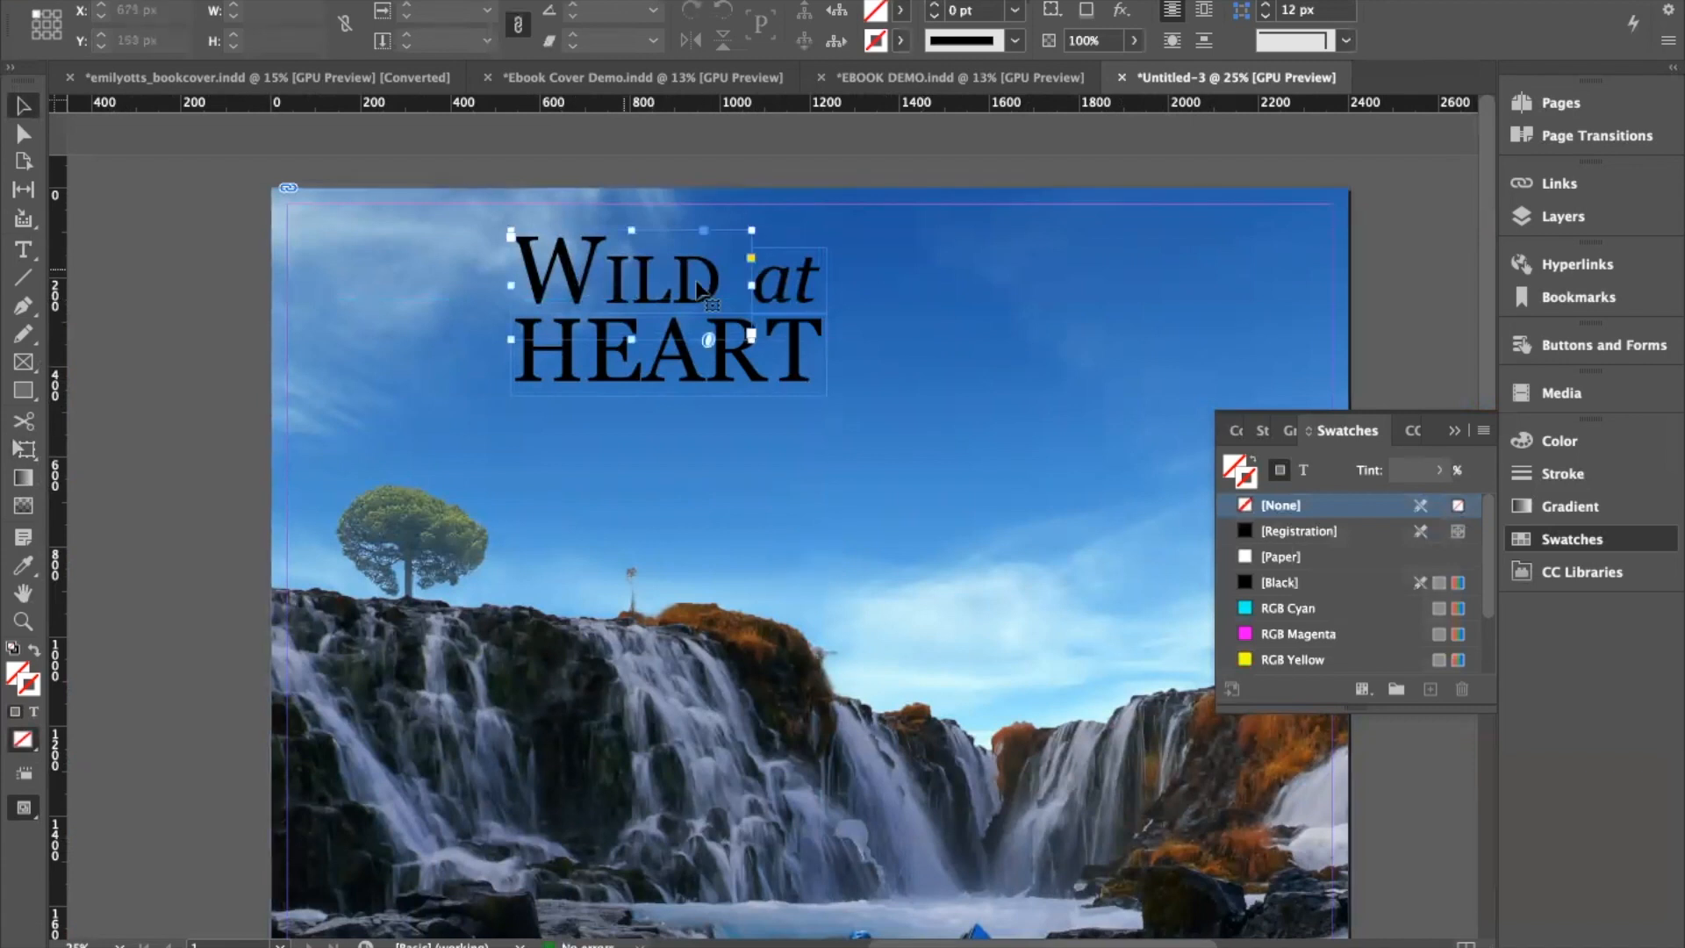
shift+click(800, 294)
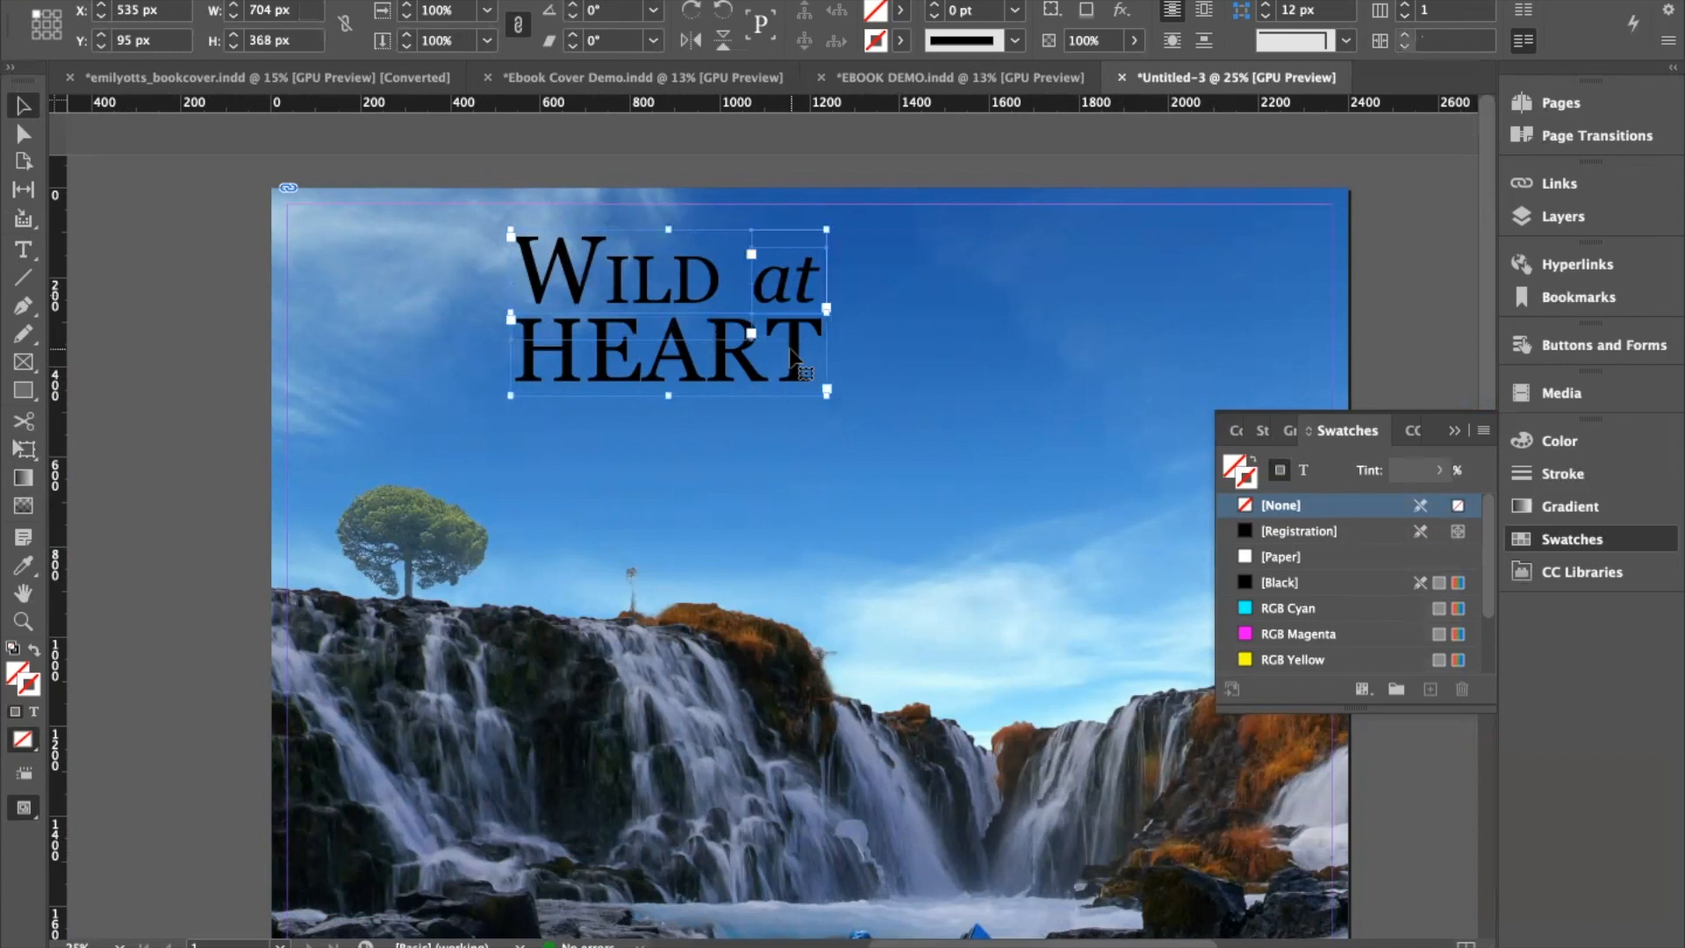
key(super+minus)
click(24, 449)
drag(851, 293, 982, 347)
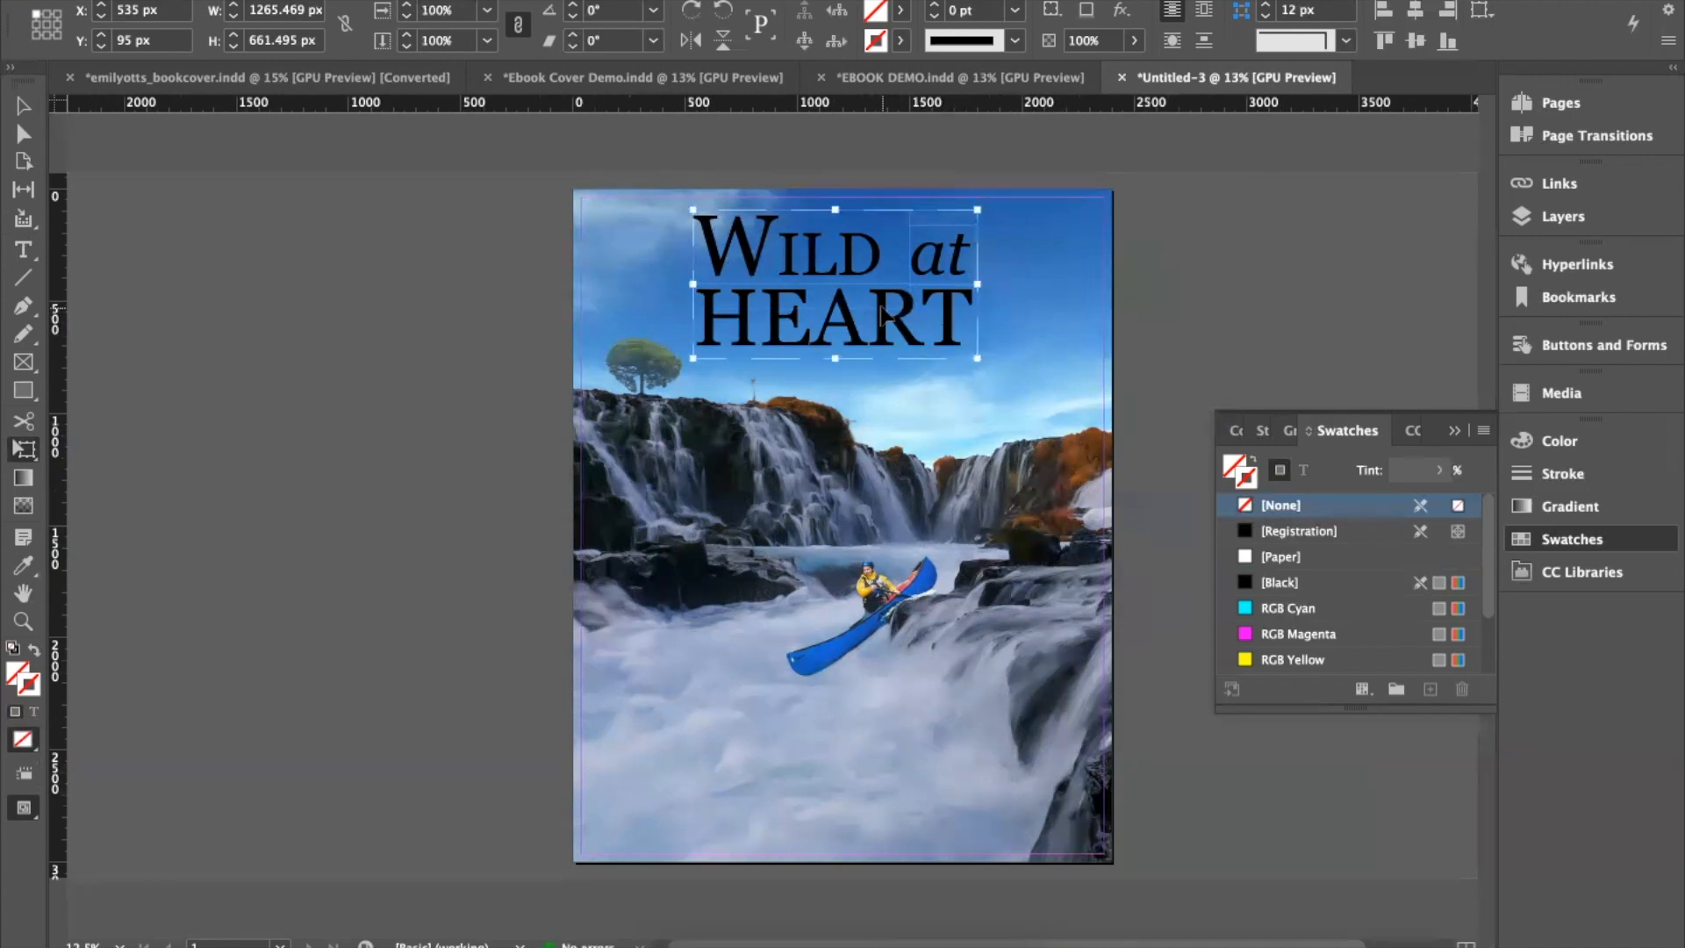
drag(883, 316, 891, 317)
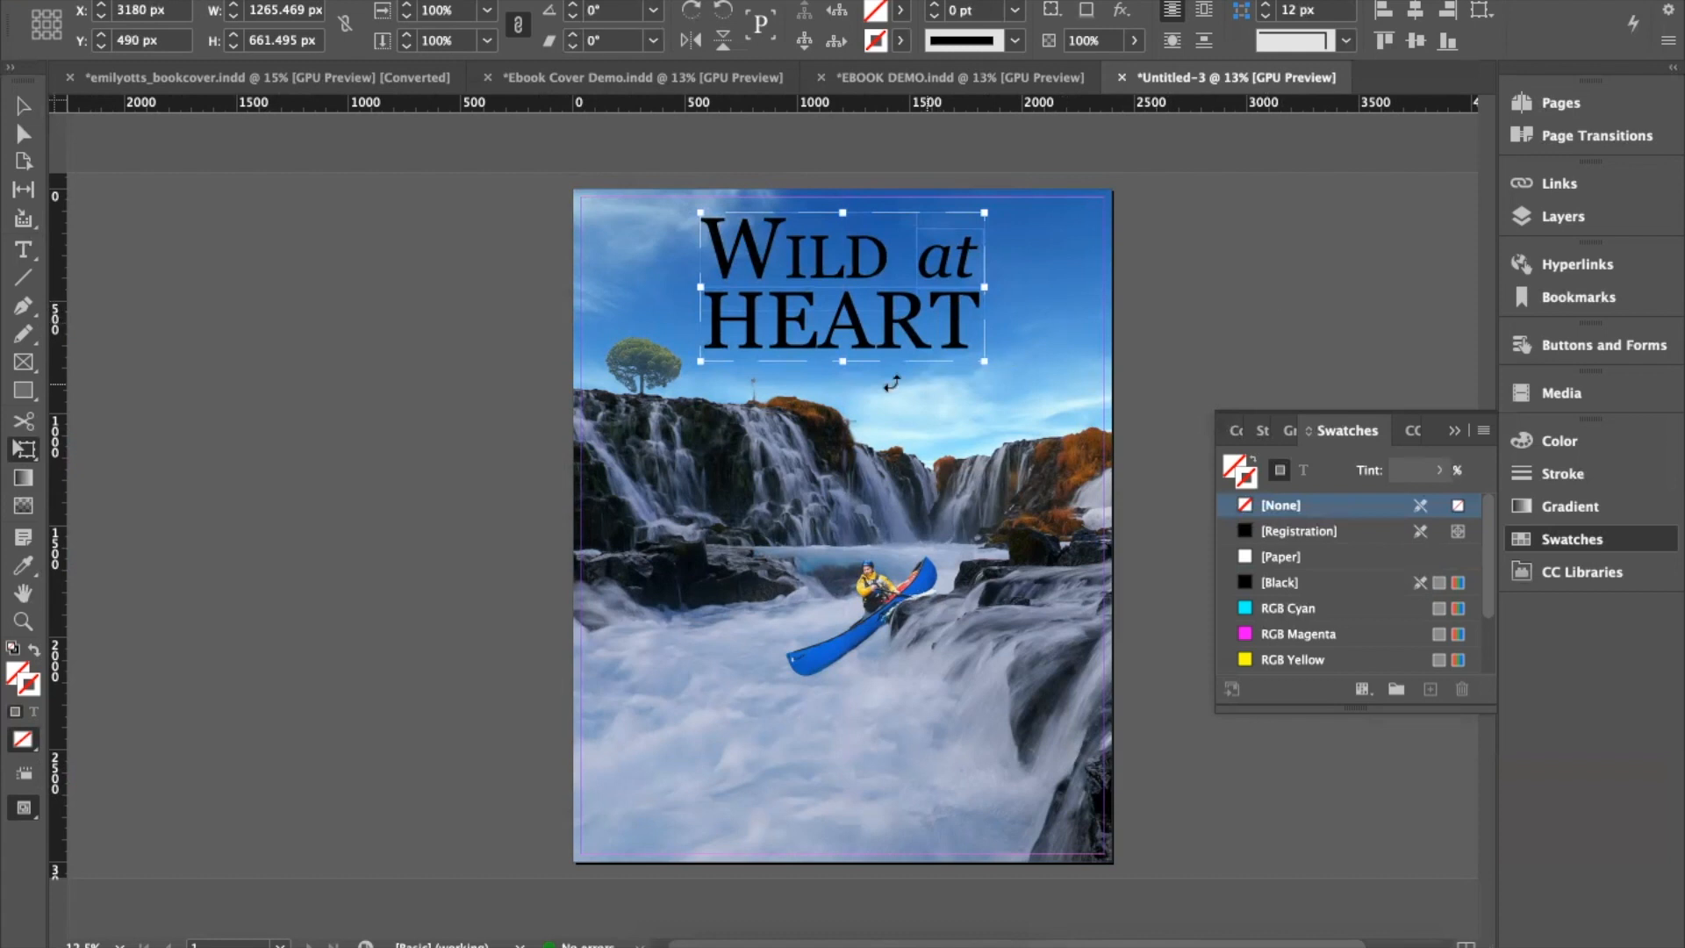
Step: Draw a horizontal line about 1450 px long just beneath "HEART" and give it a 9 pt black stroke
click(23, 277)
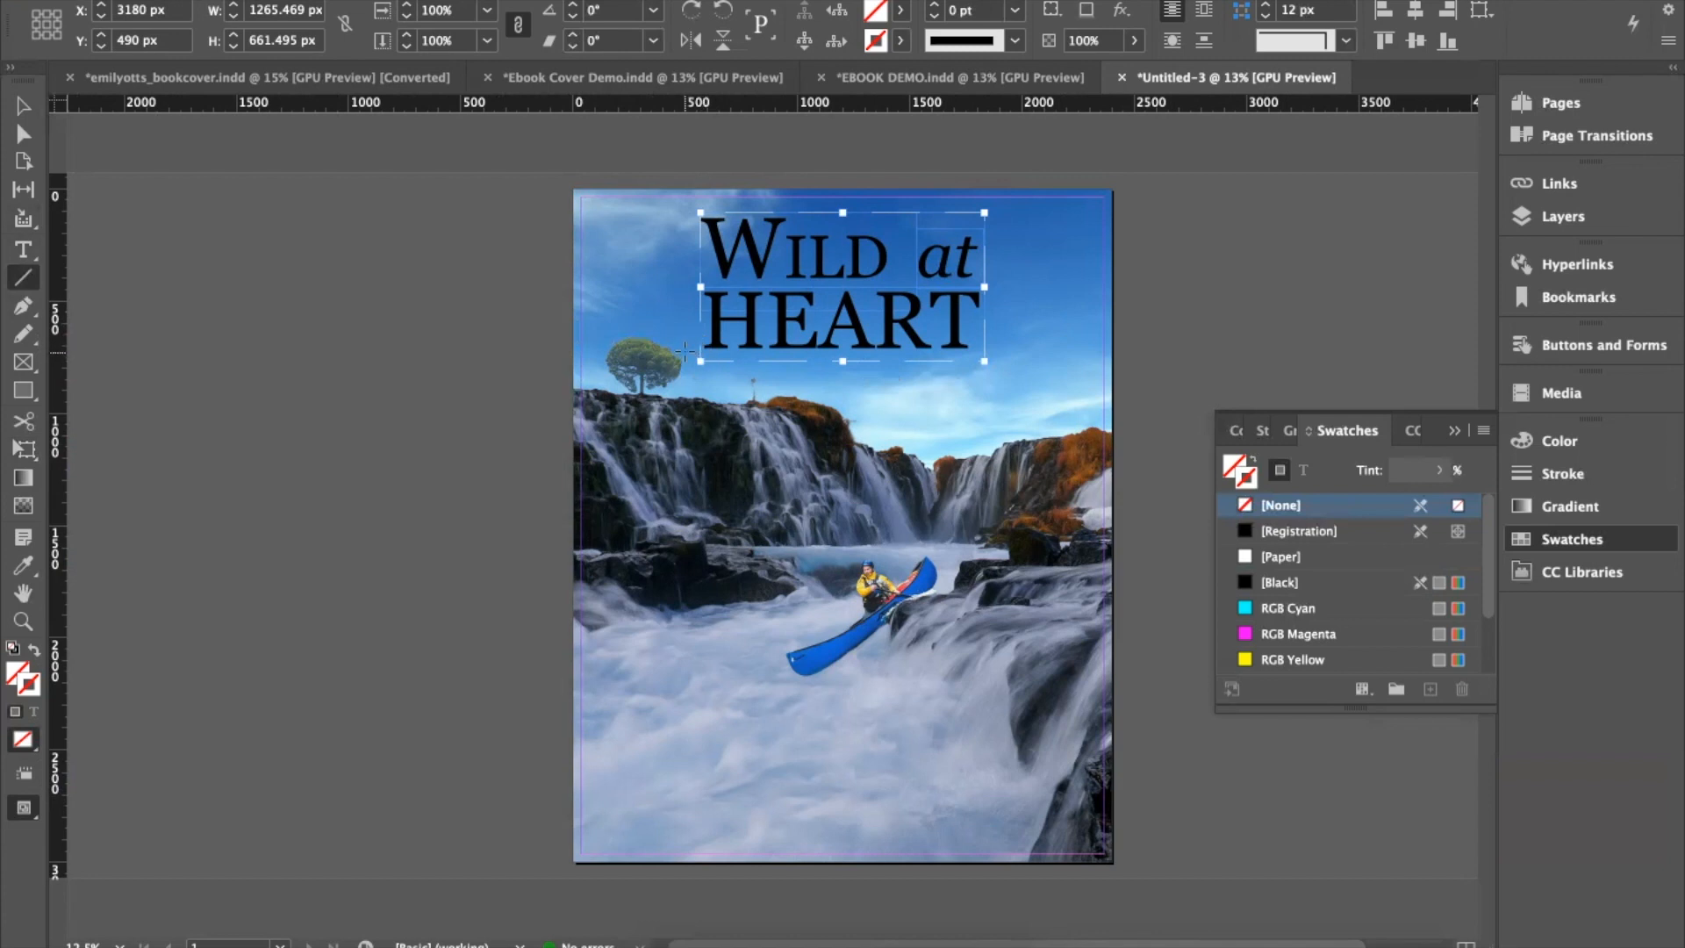
drag(684, 359, 1010, 365)
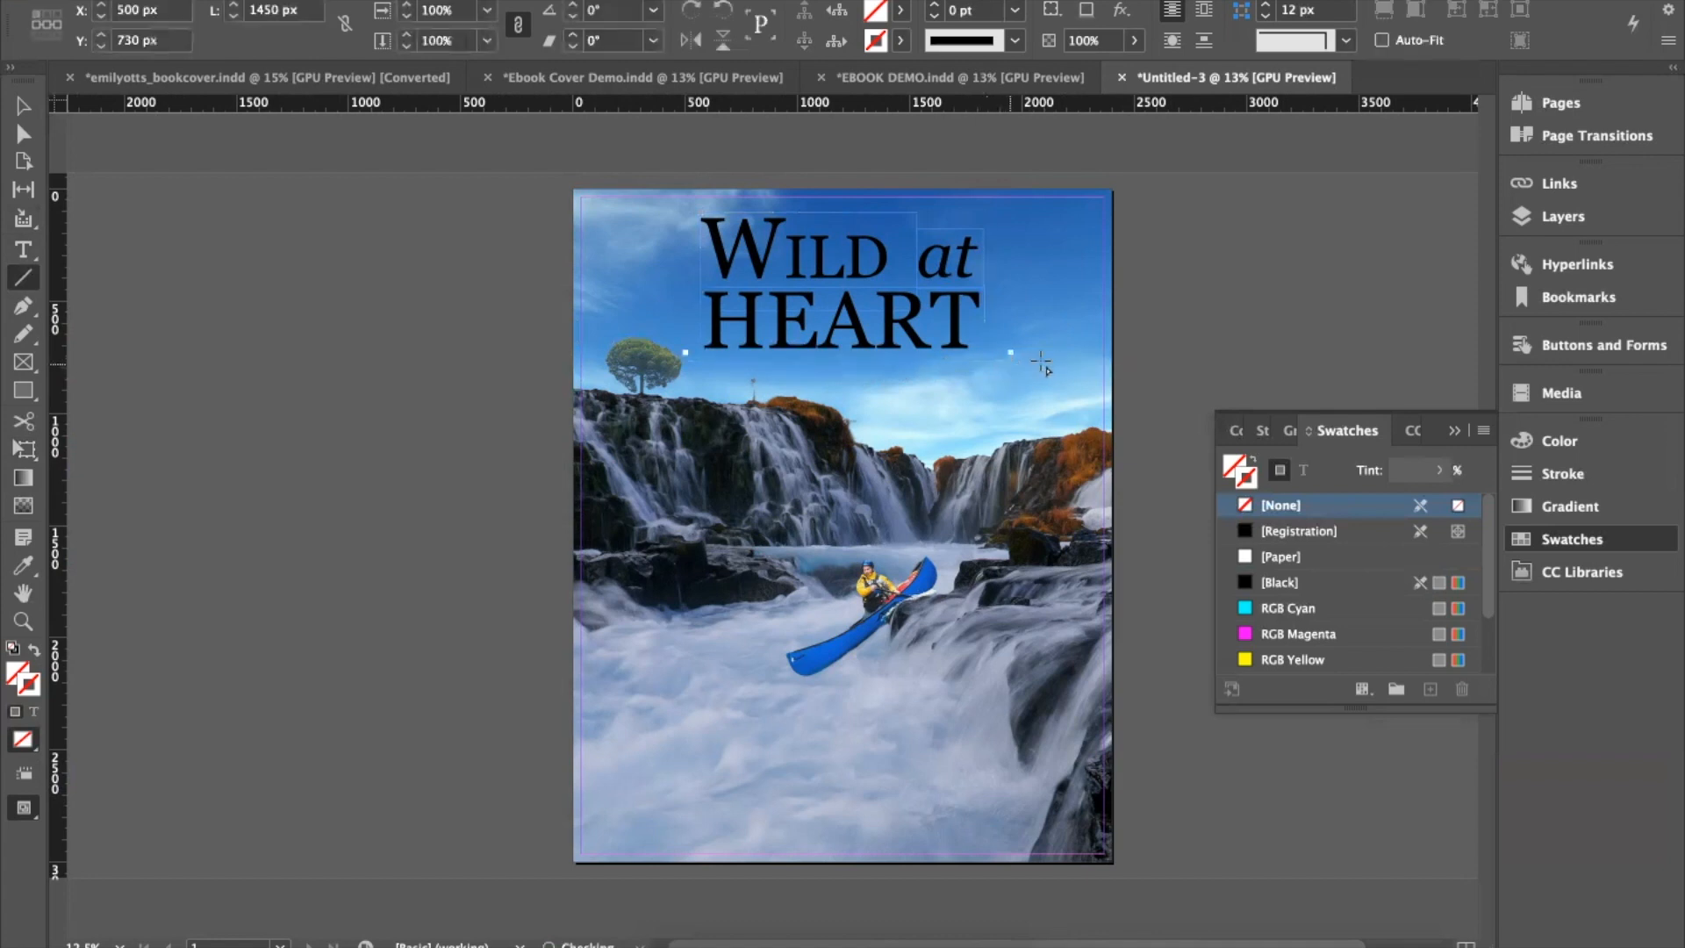
click(933, 5)
click(933, 5)
click(932, 5)
click(933, 5)
click(933, 5)
click(933, 5)
click(934, 5)
click(934, 5)
click(933, 5)
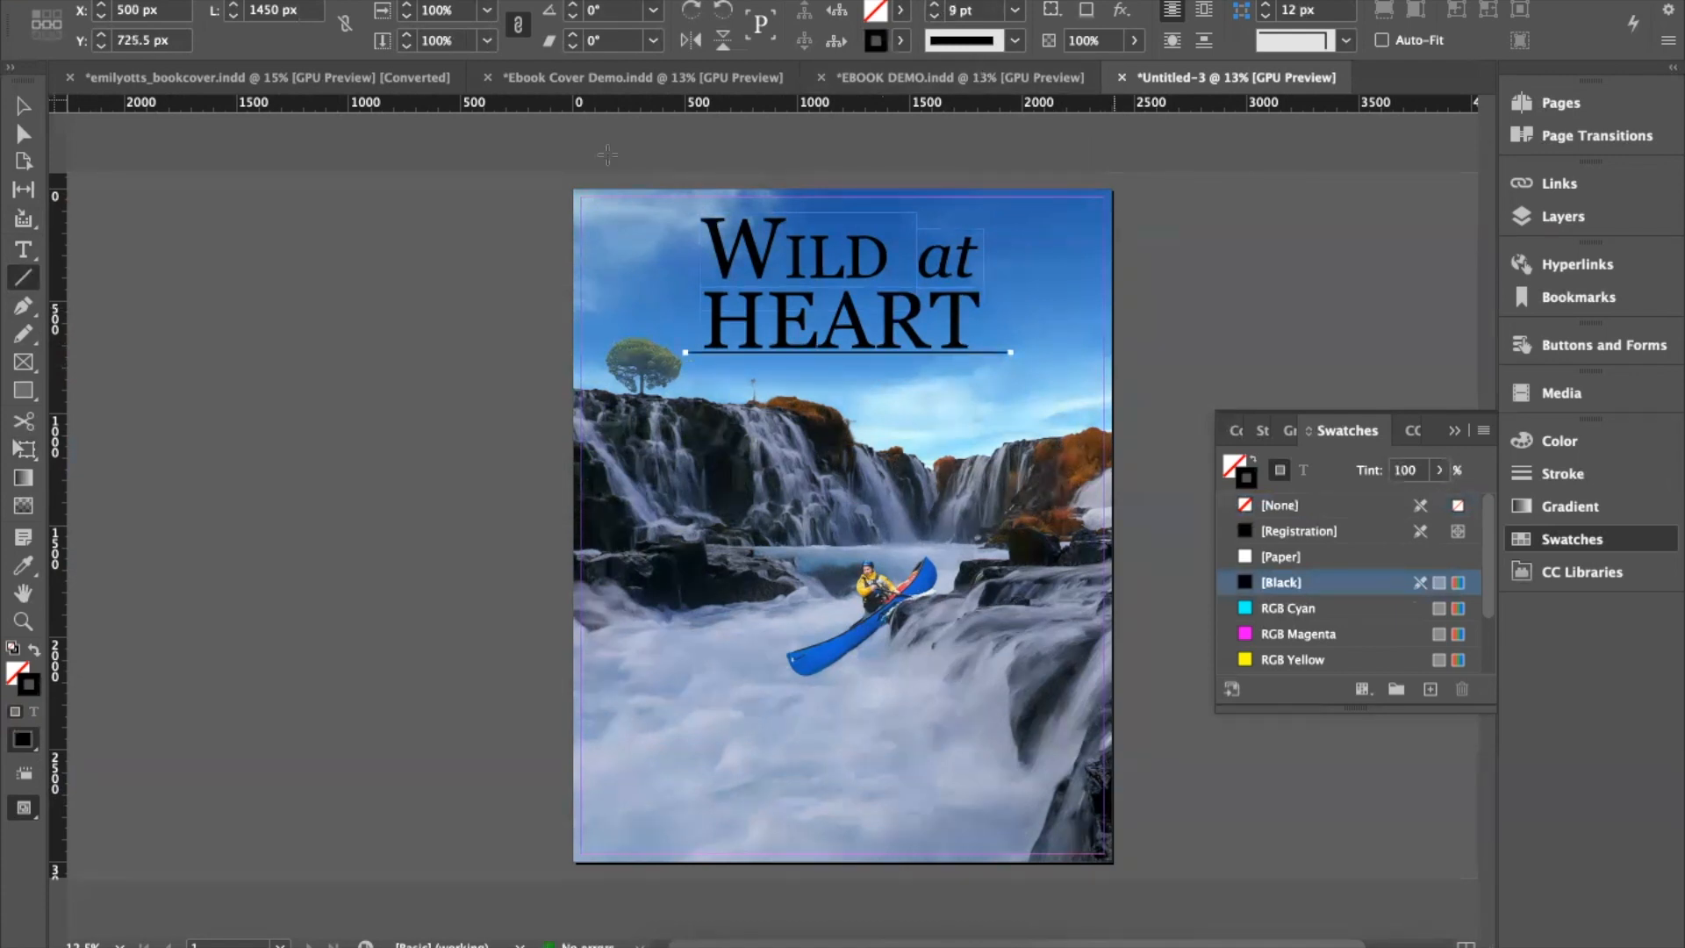
Step: Move the line under the title to about X 475 px, Y 730 px, centring it on the page
key(v)
click(347, 289)
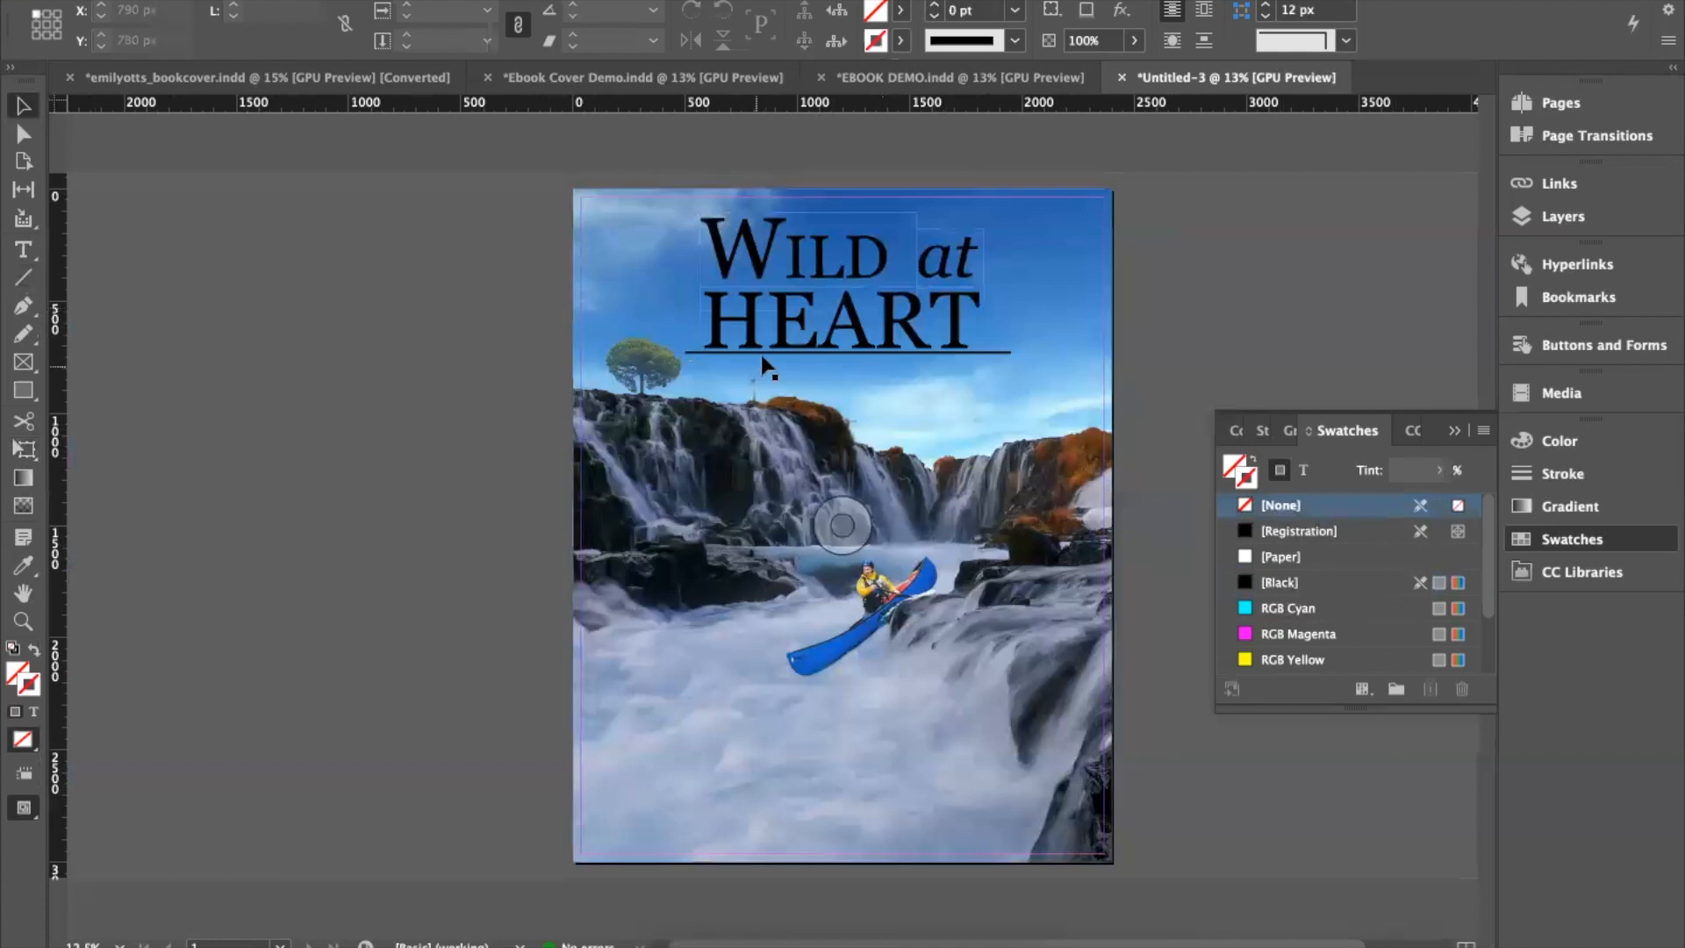
click(759, 353)
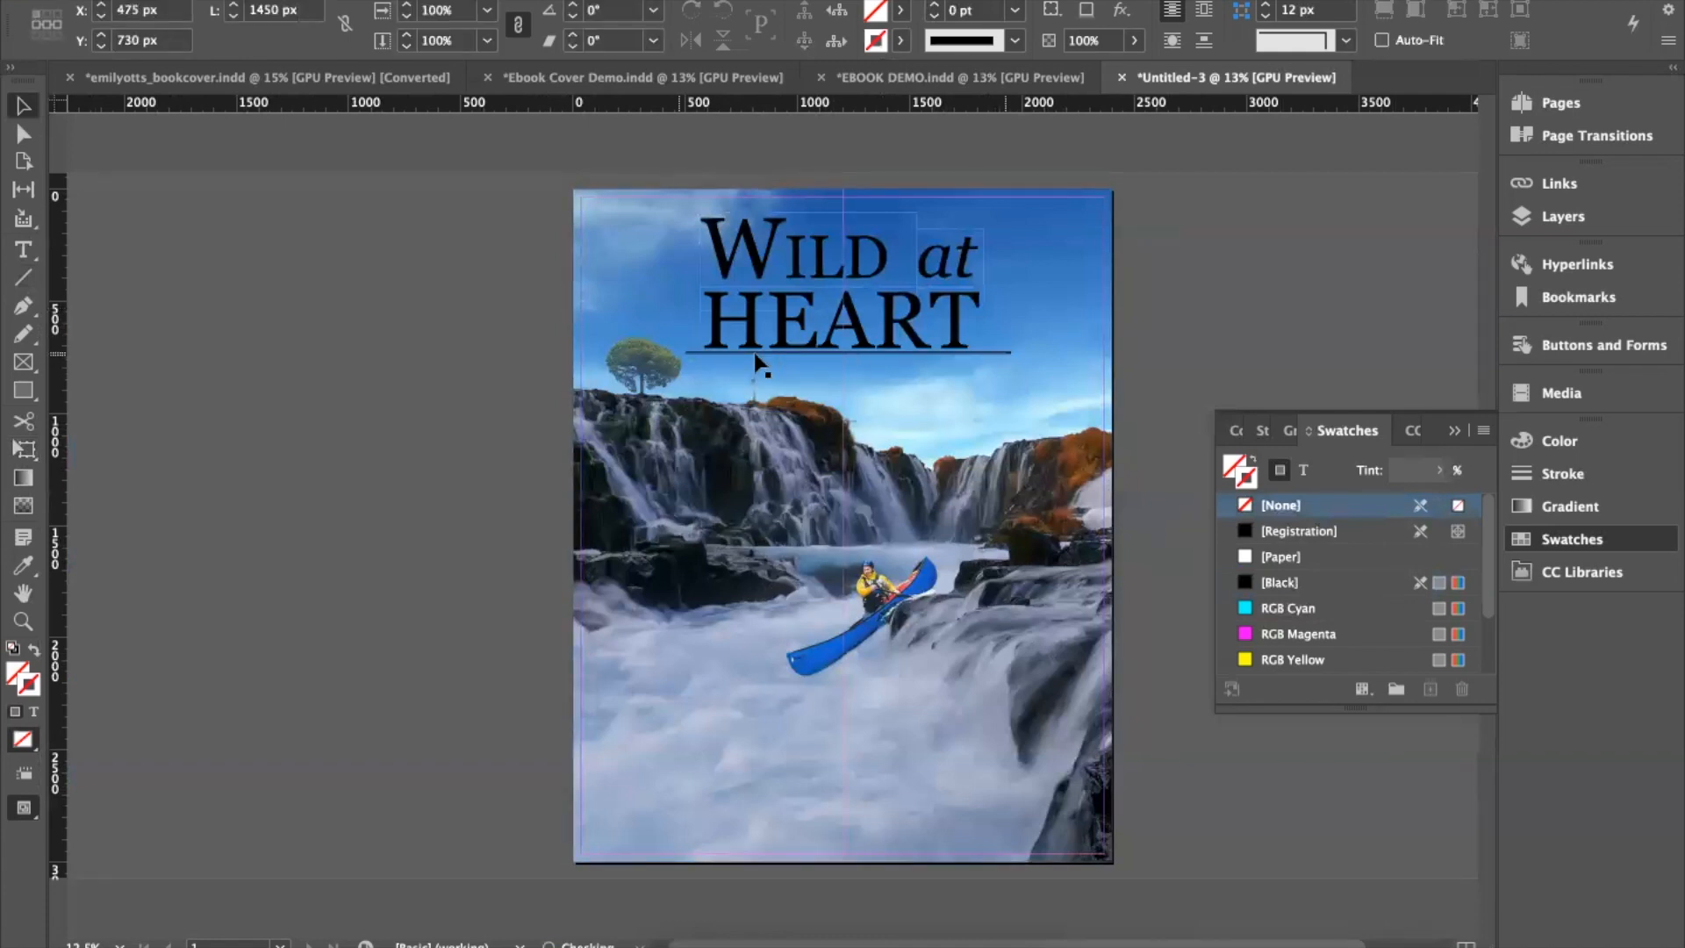
click(1179, 350)
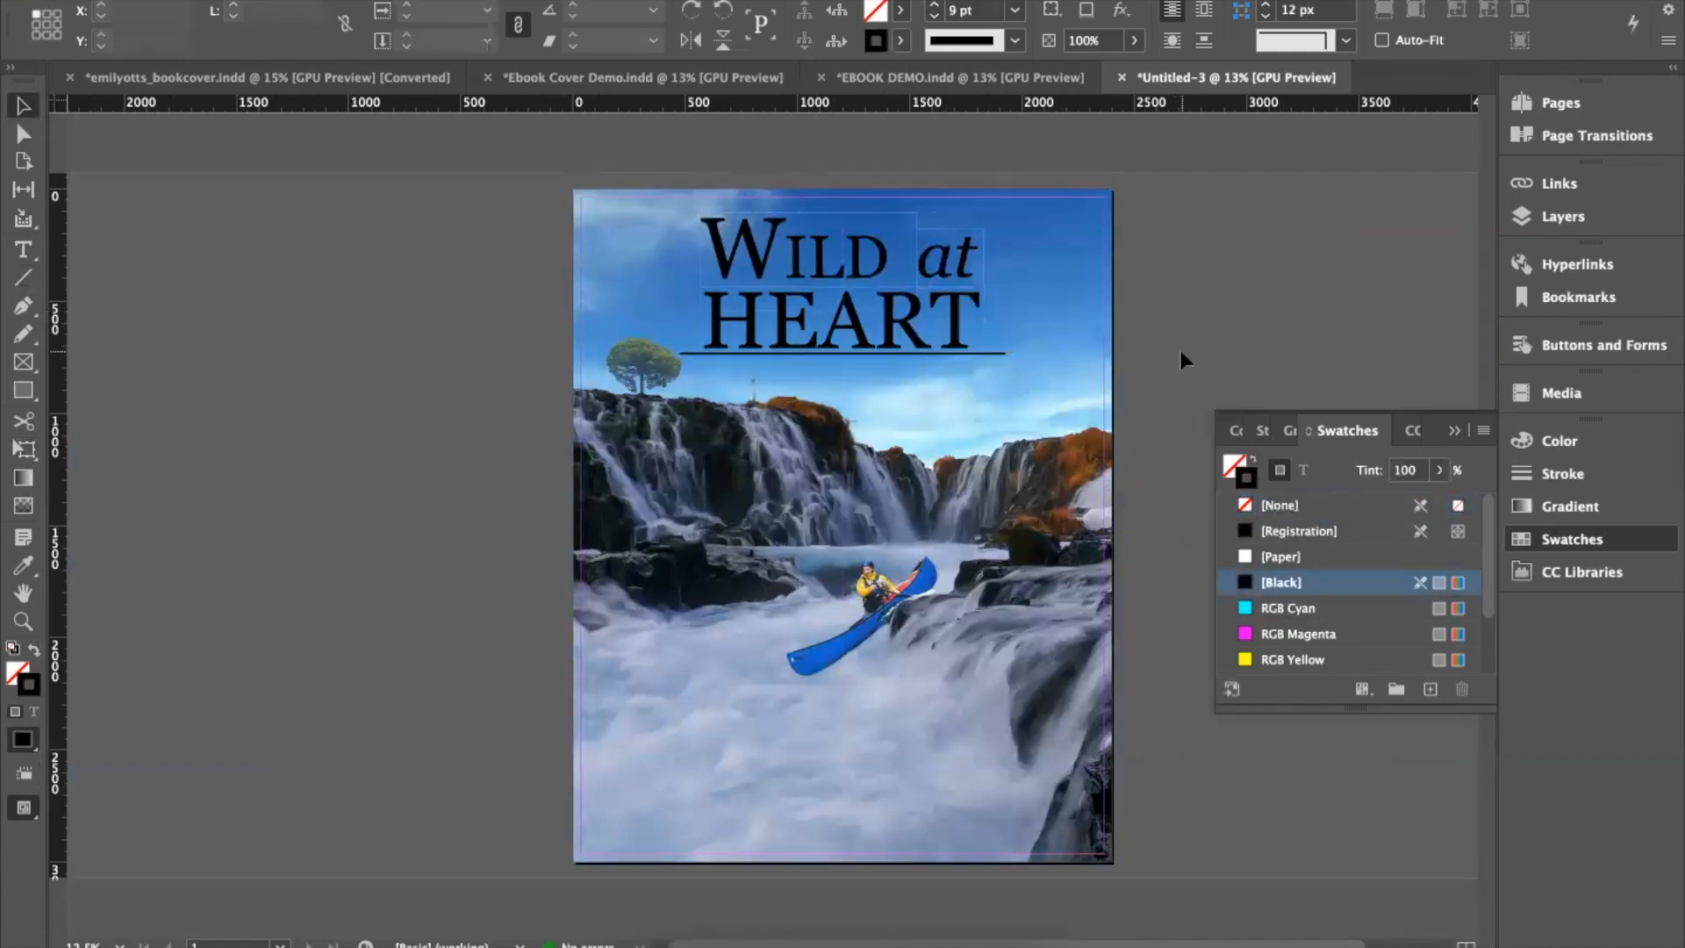
Step: Draw a text frame about 1303 × 111 px directly below the line for the subtitle
click(19, 255)
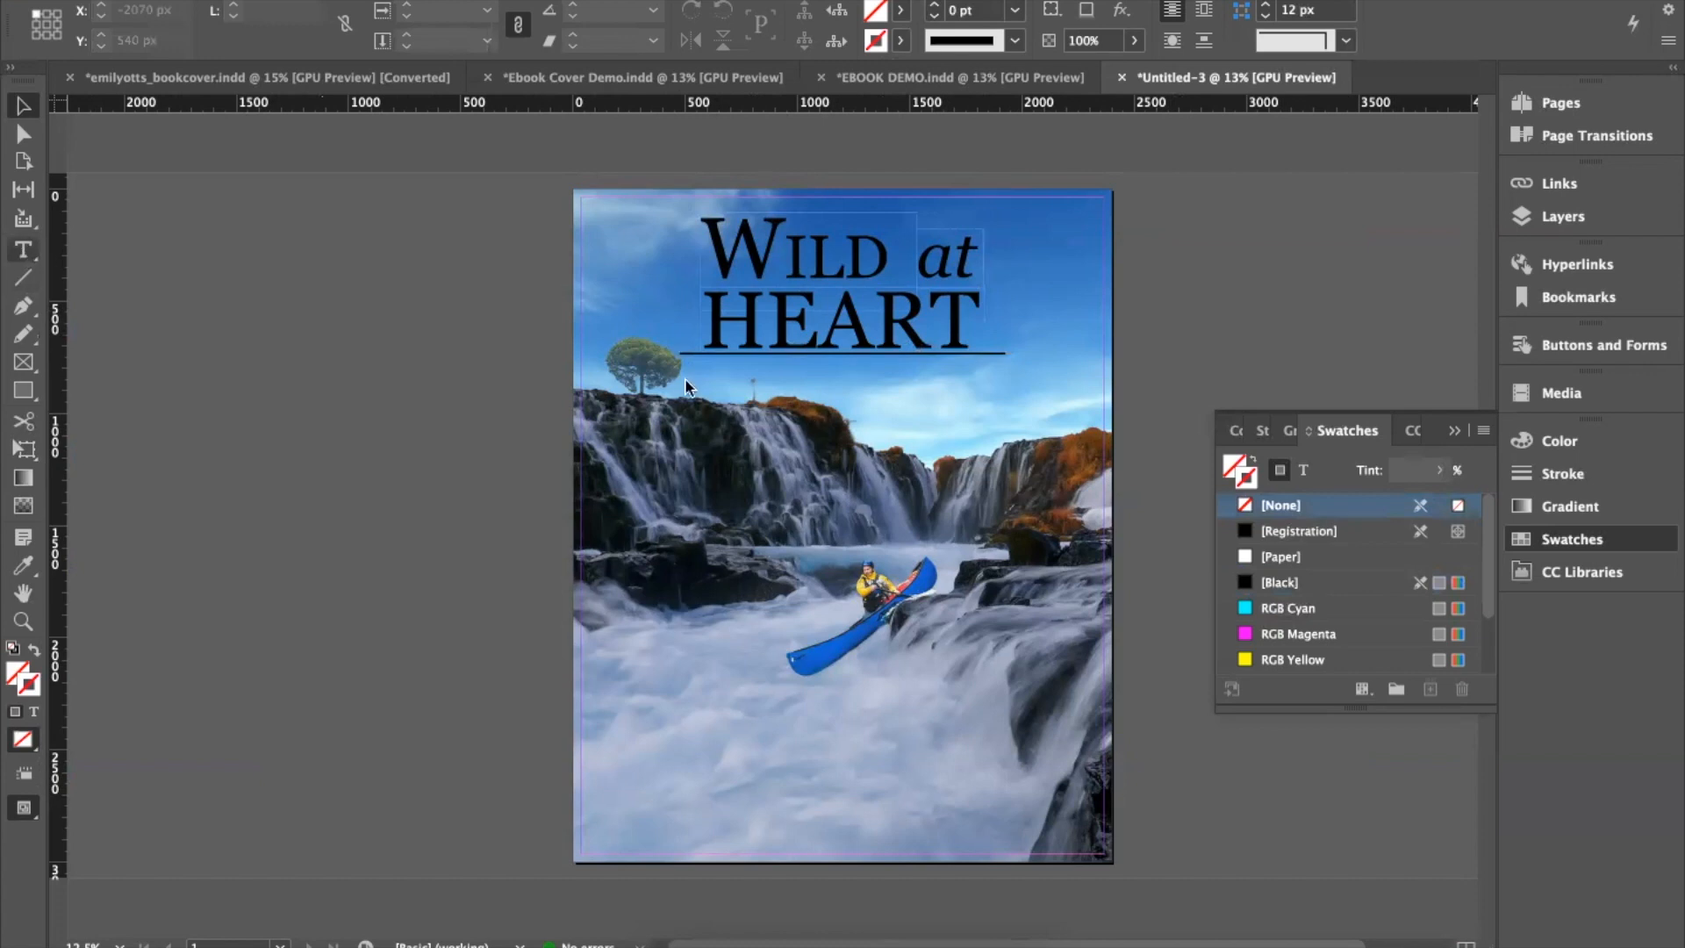
drag(703, 365, 985, 387)
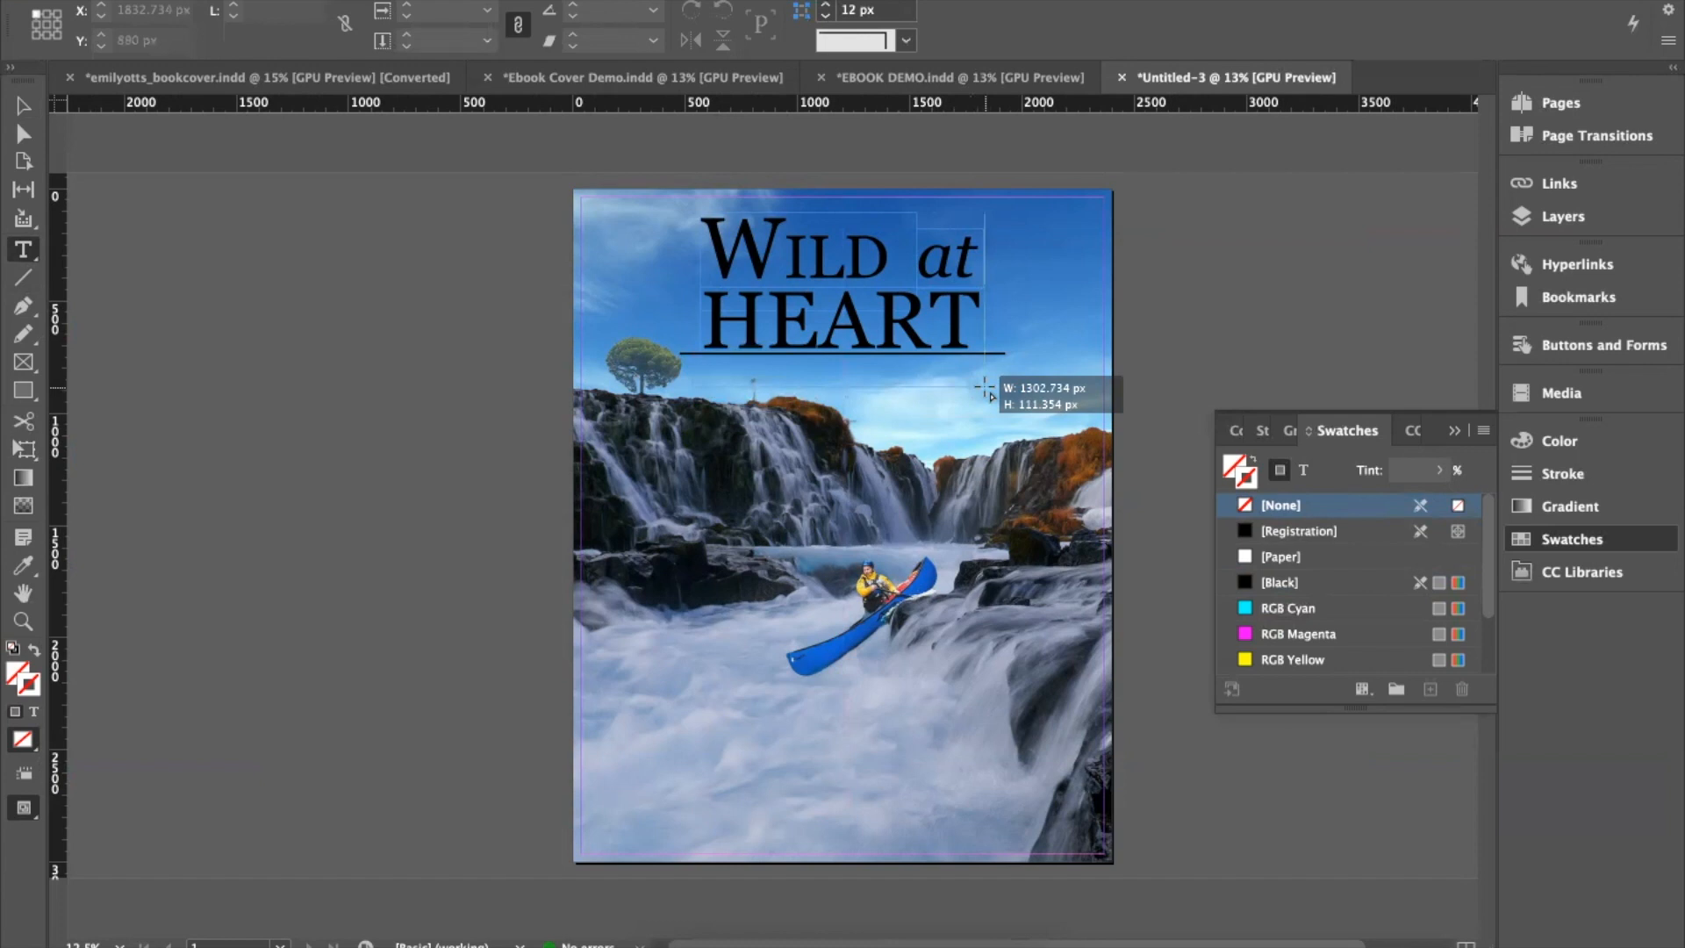
drag(984, 387, 986, 385)
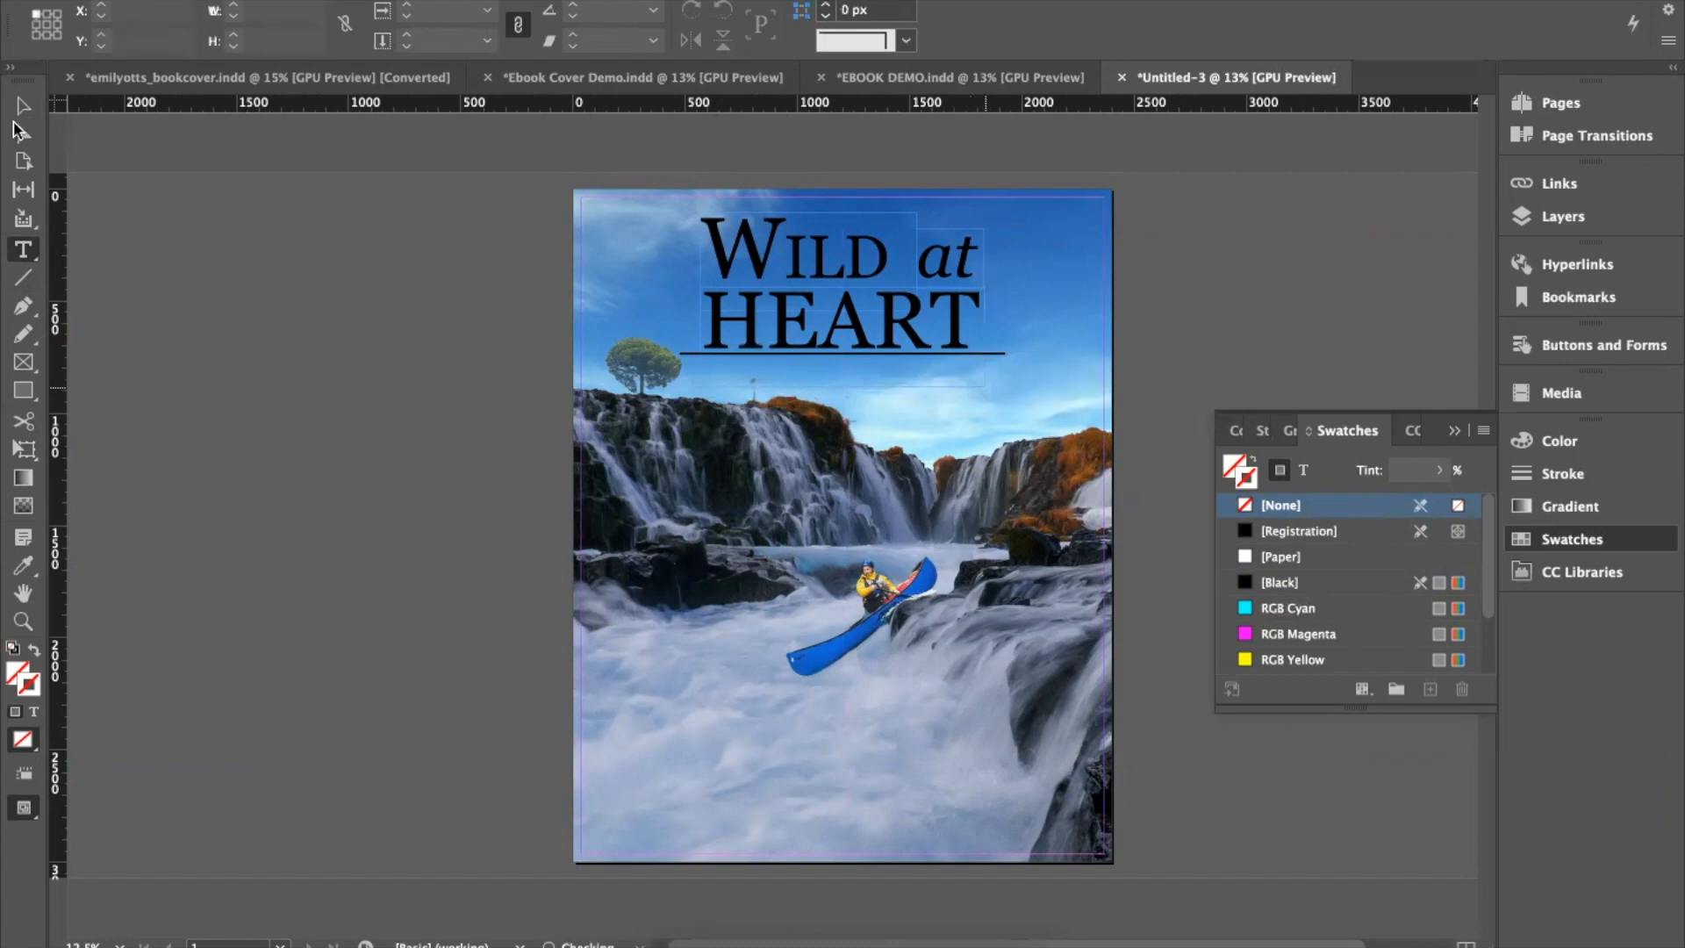
key(Escape)
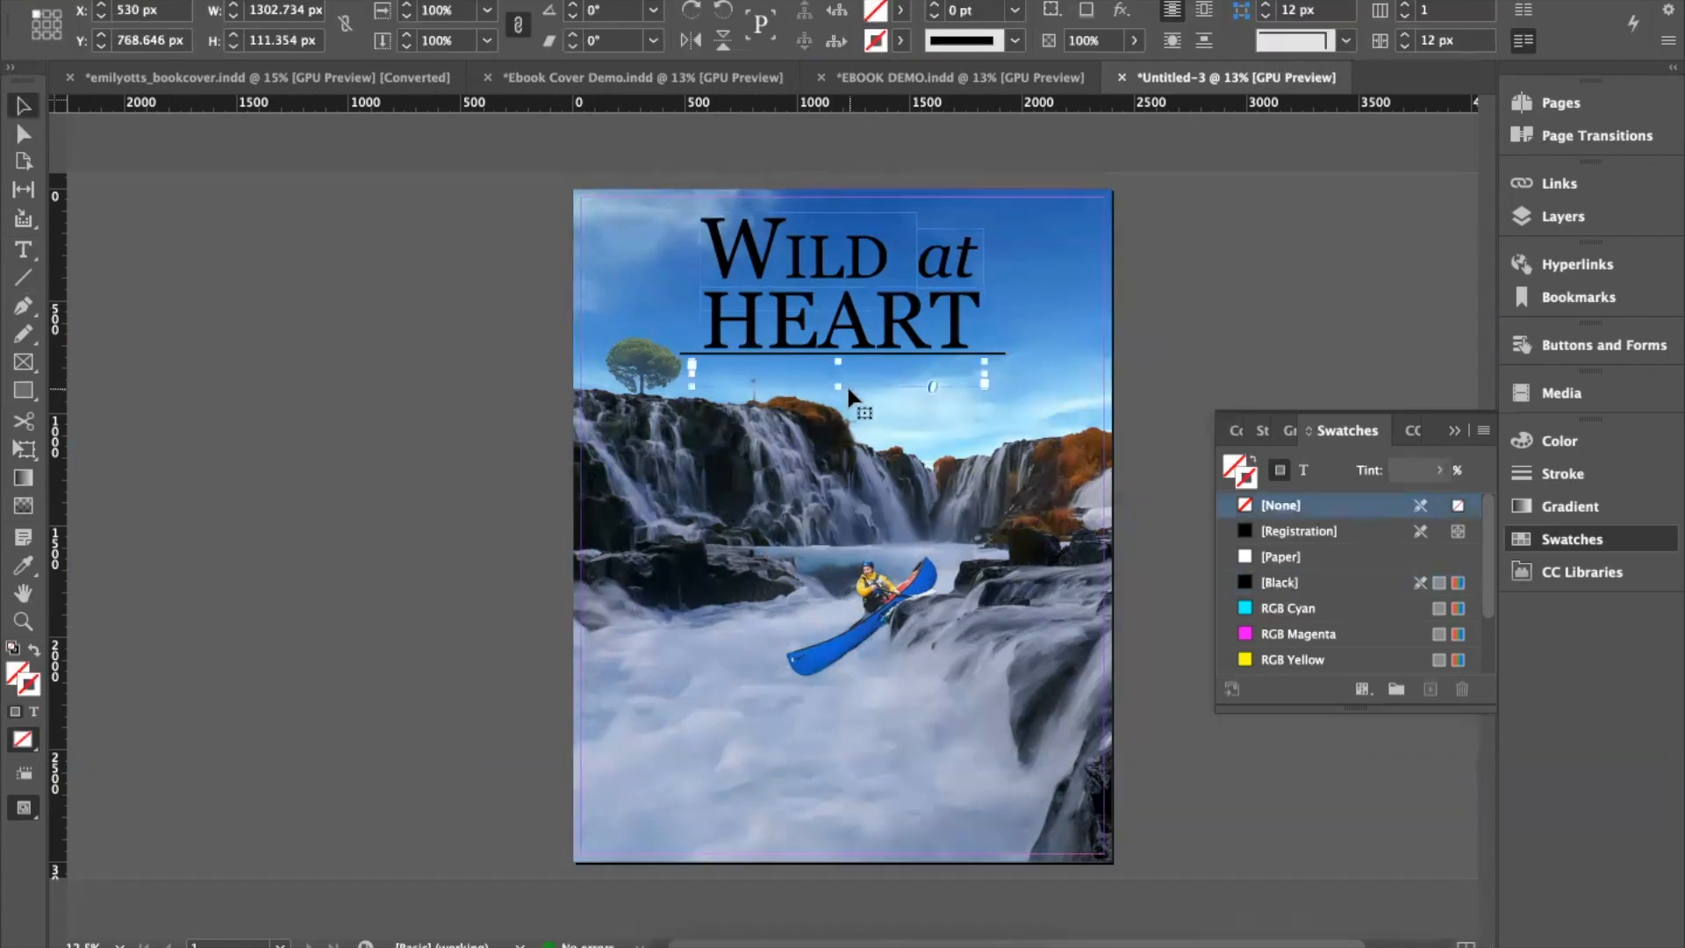
Step: Enter the subtitle "Discovering the secret to a man's soul" at 72 pt in the new frame
double_click(797, 375)
double_click(797, 377)
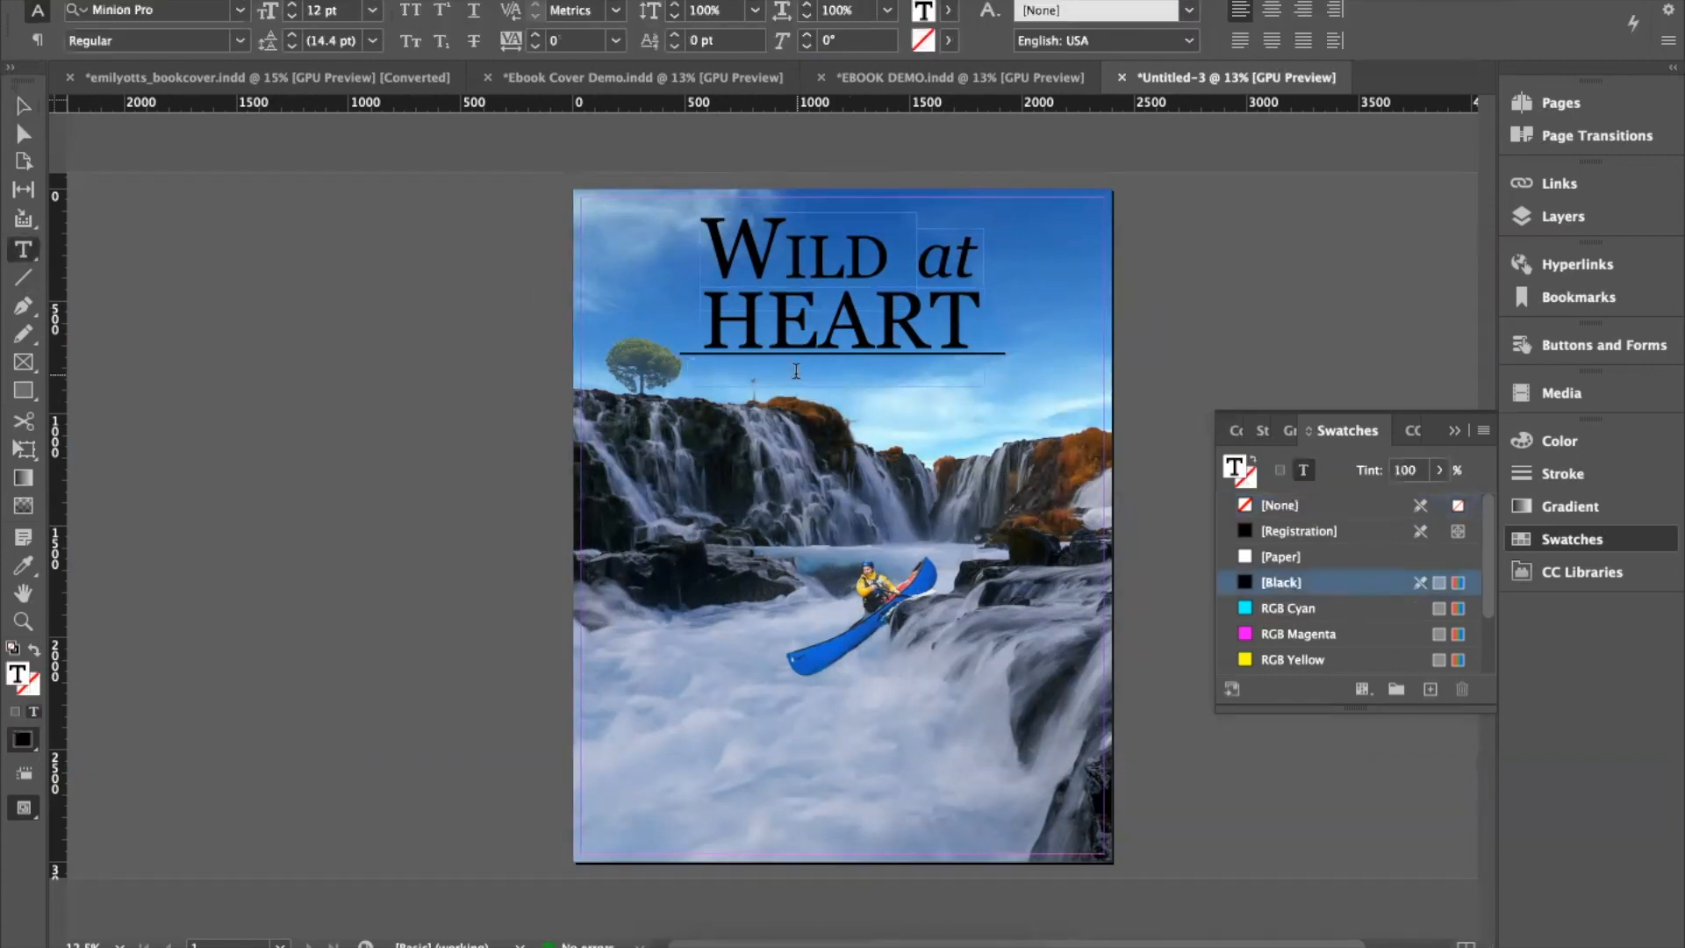
click(373, 10)
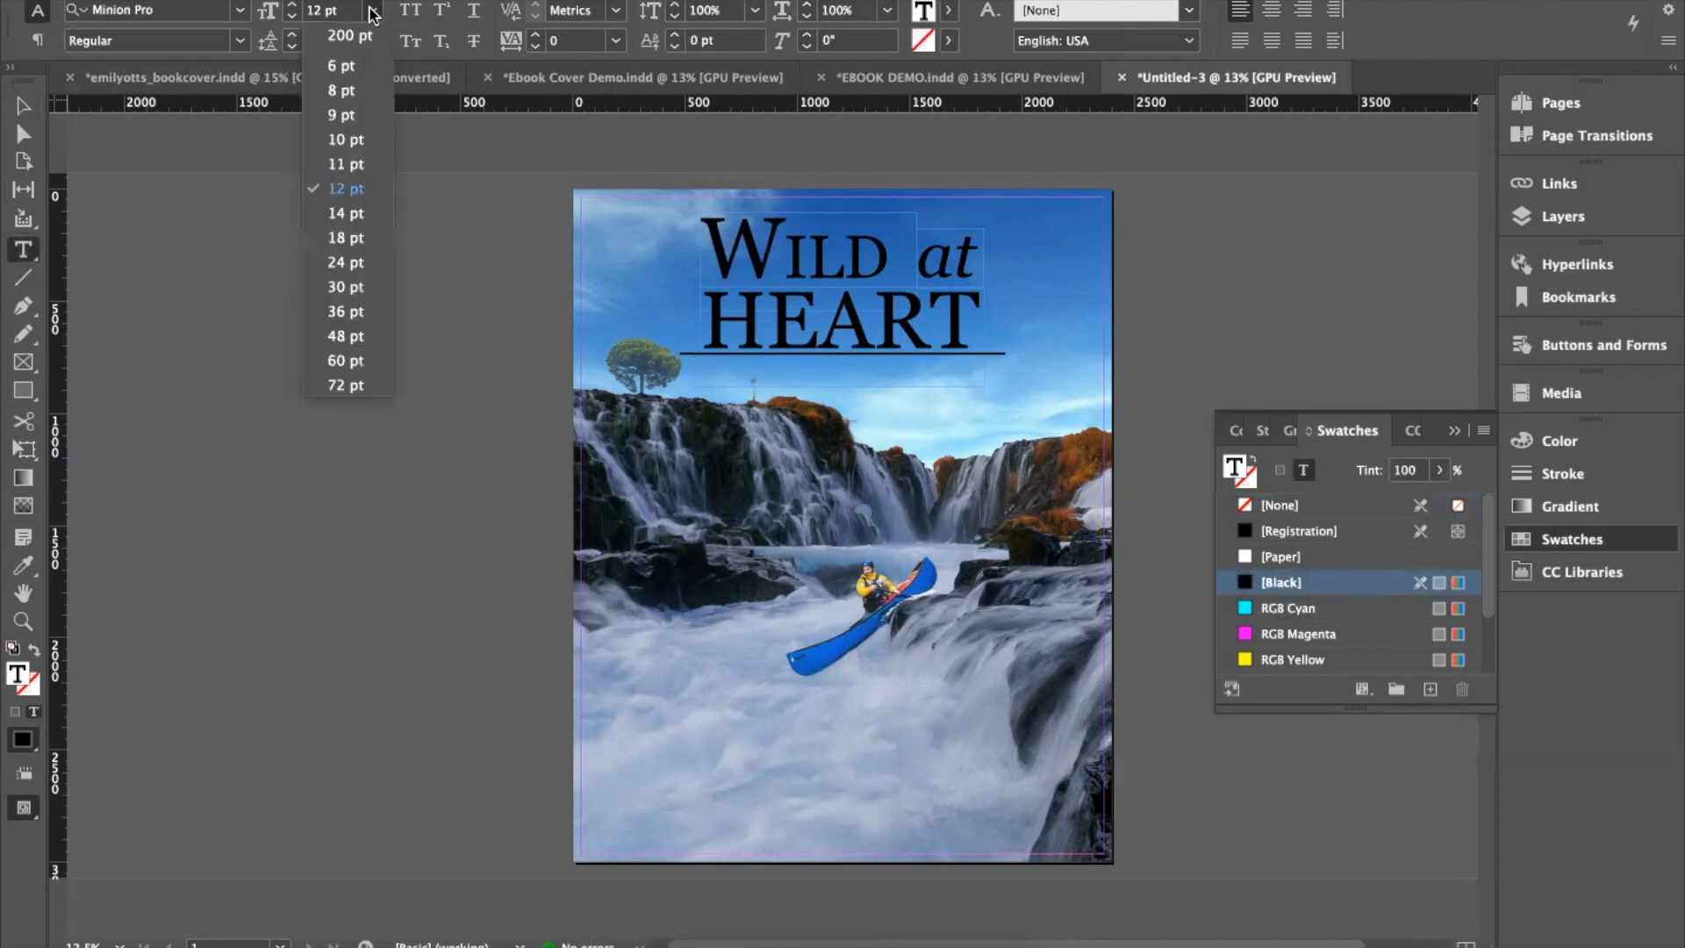
click(360, 386)
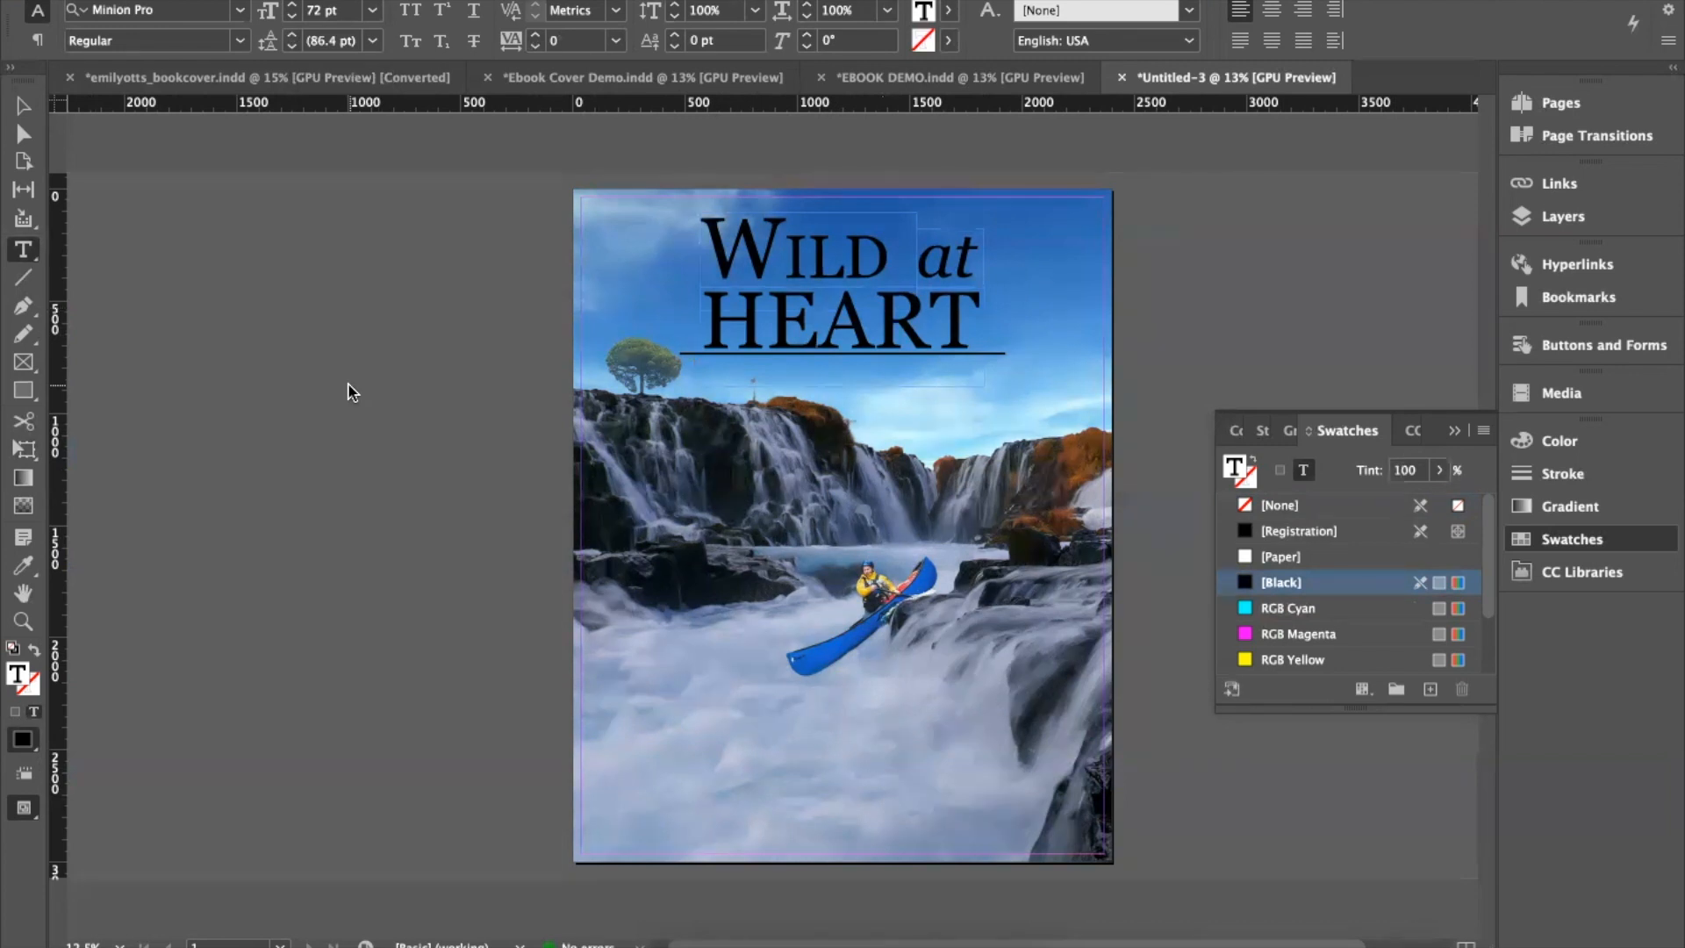
text(Discovering the sec)
key(BackSpace)
key(BackSpace)
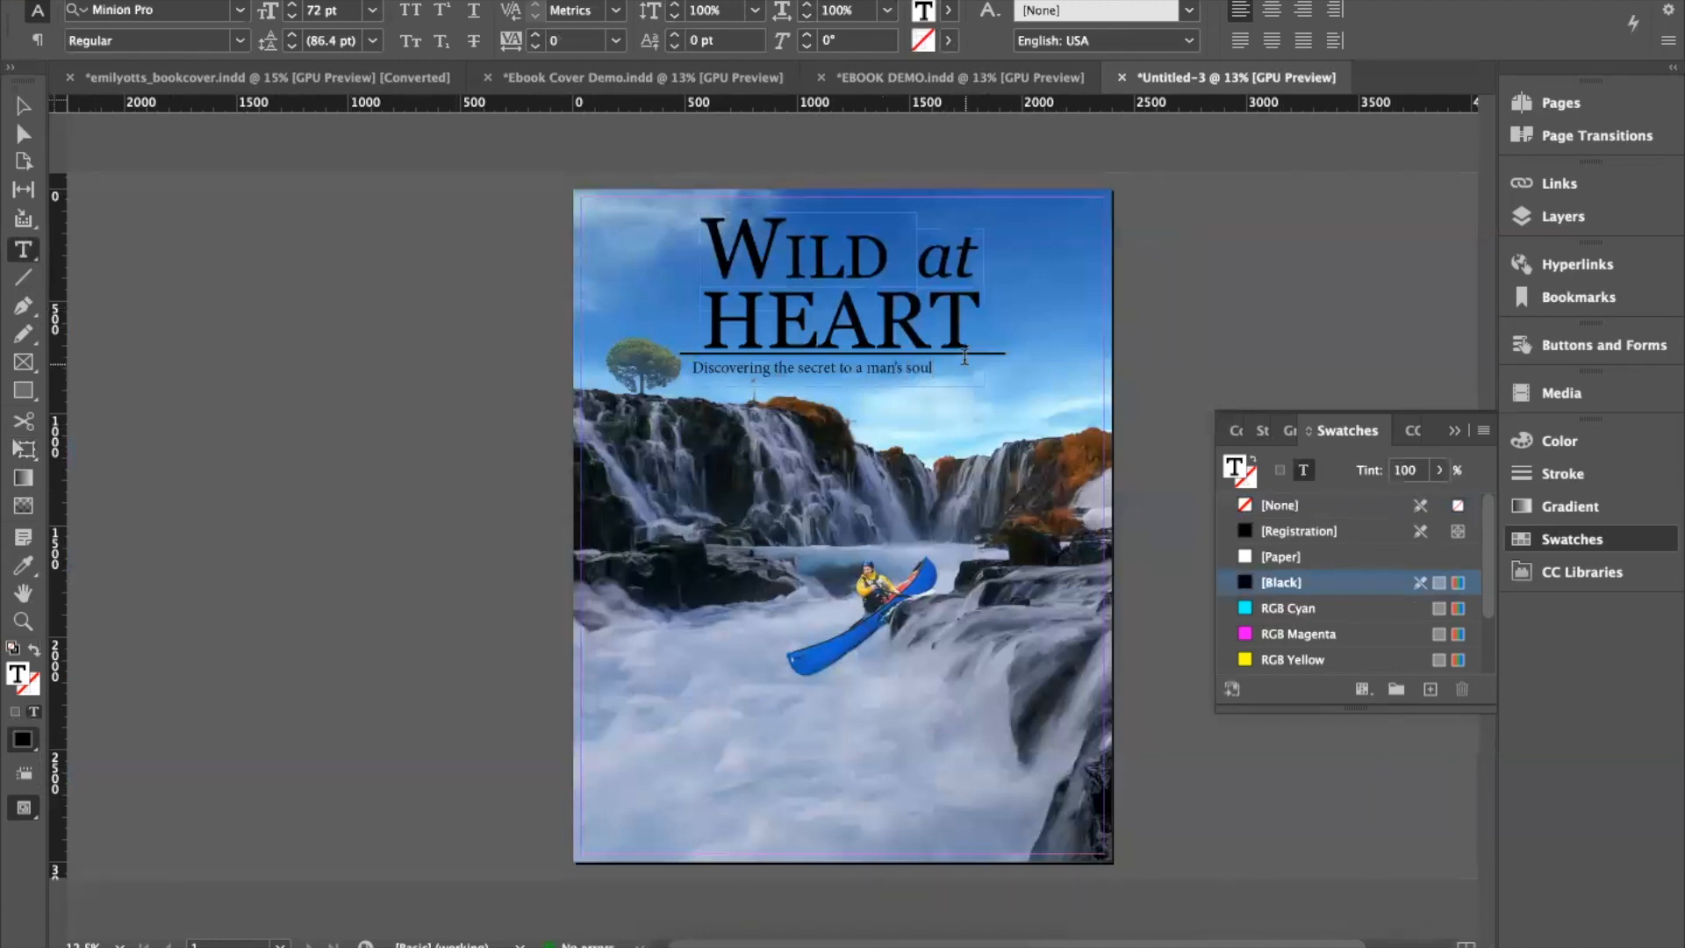
Step: Apply small caps to the whole subtitle
drag(943, 367, 684, 379)
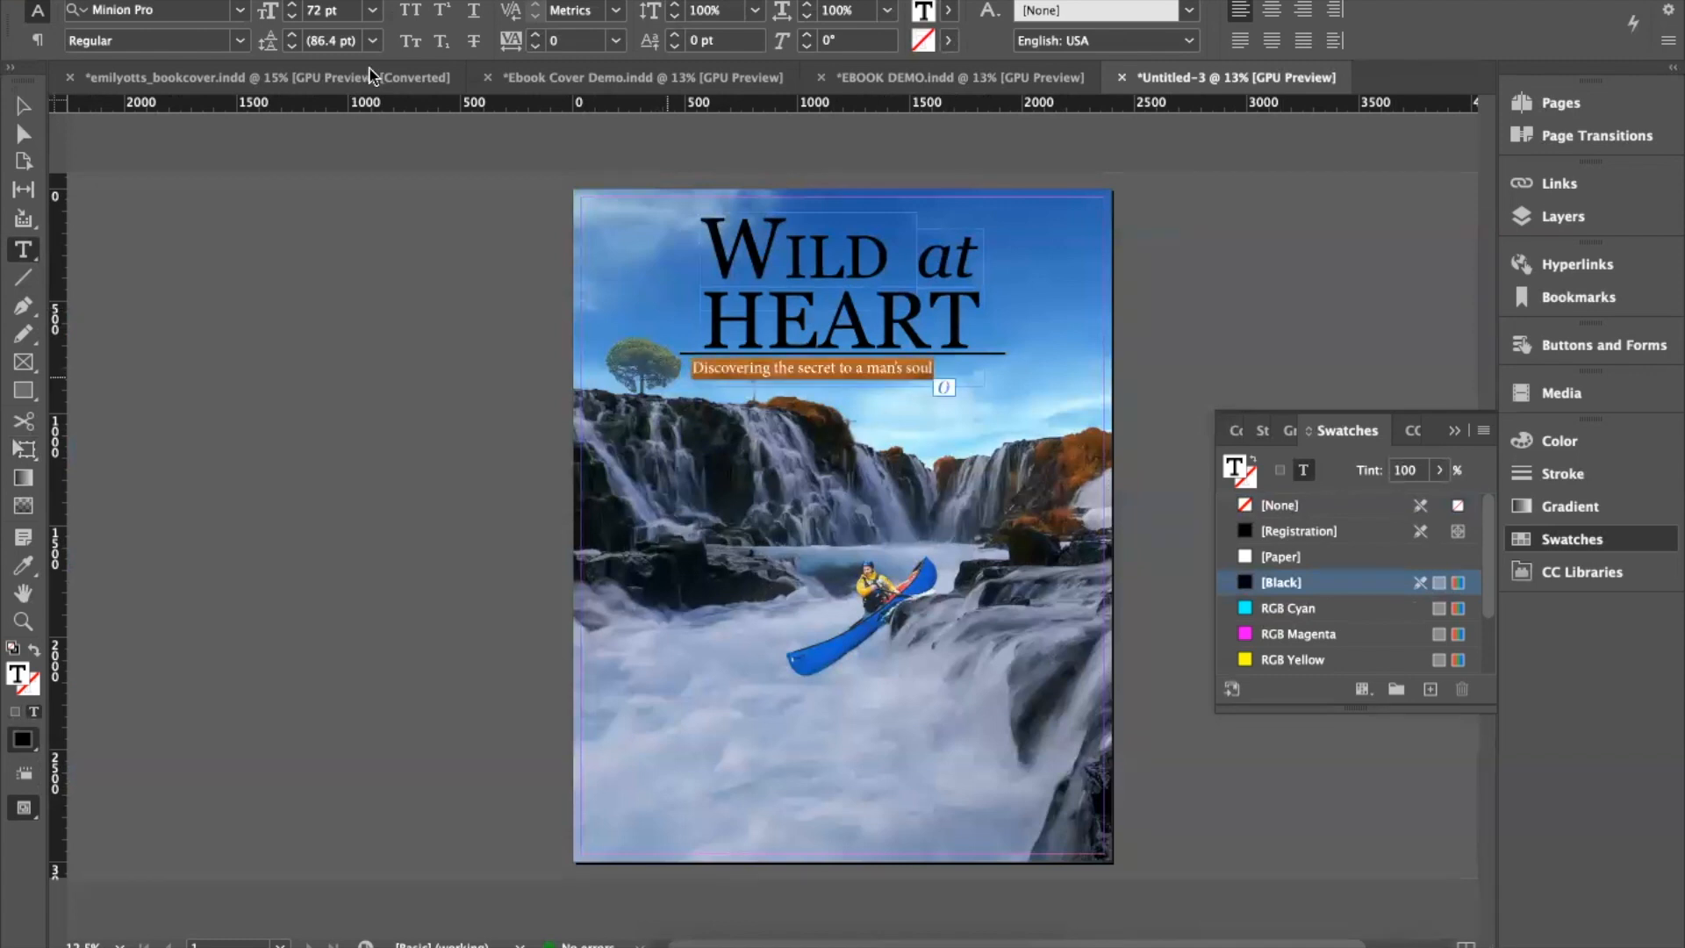
click(410, 41)
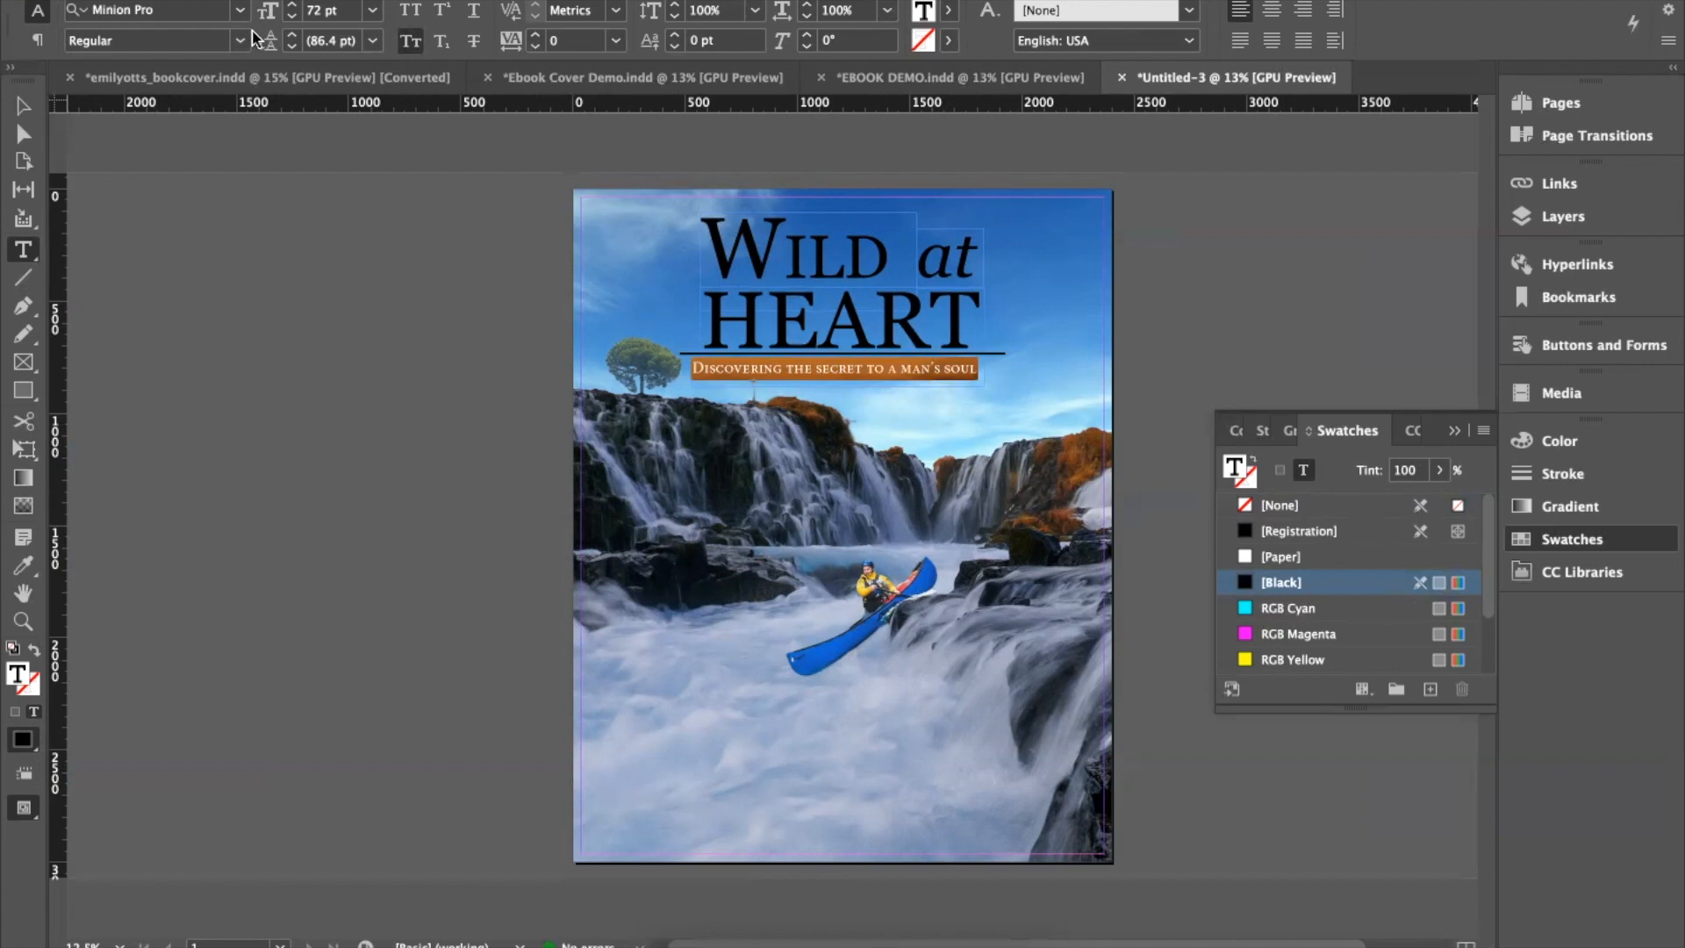
Step: Try Georgia as the subtitle's font
click(239, 10)
scroll(222, 138, up, 10)
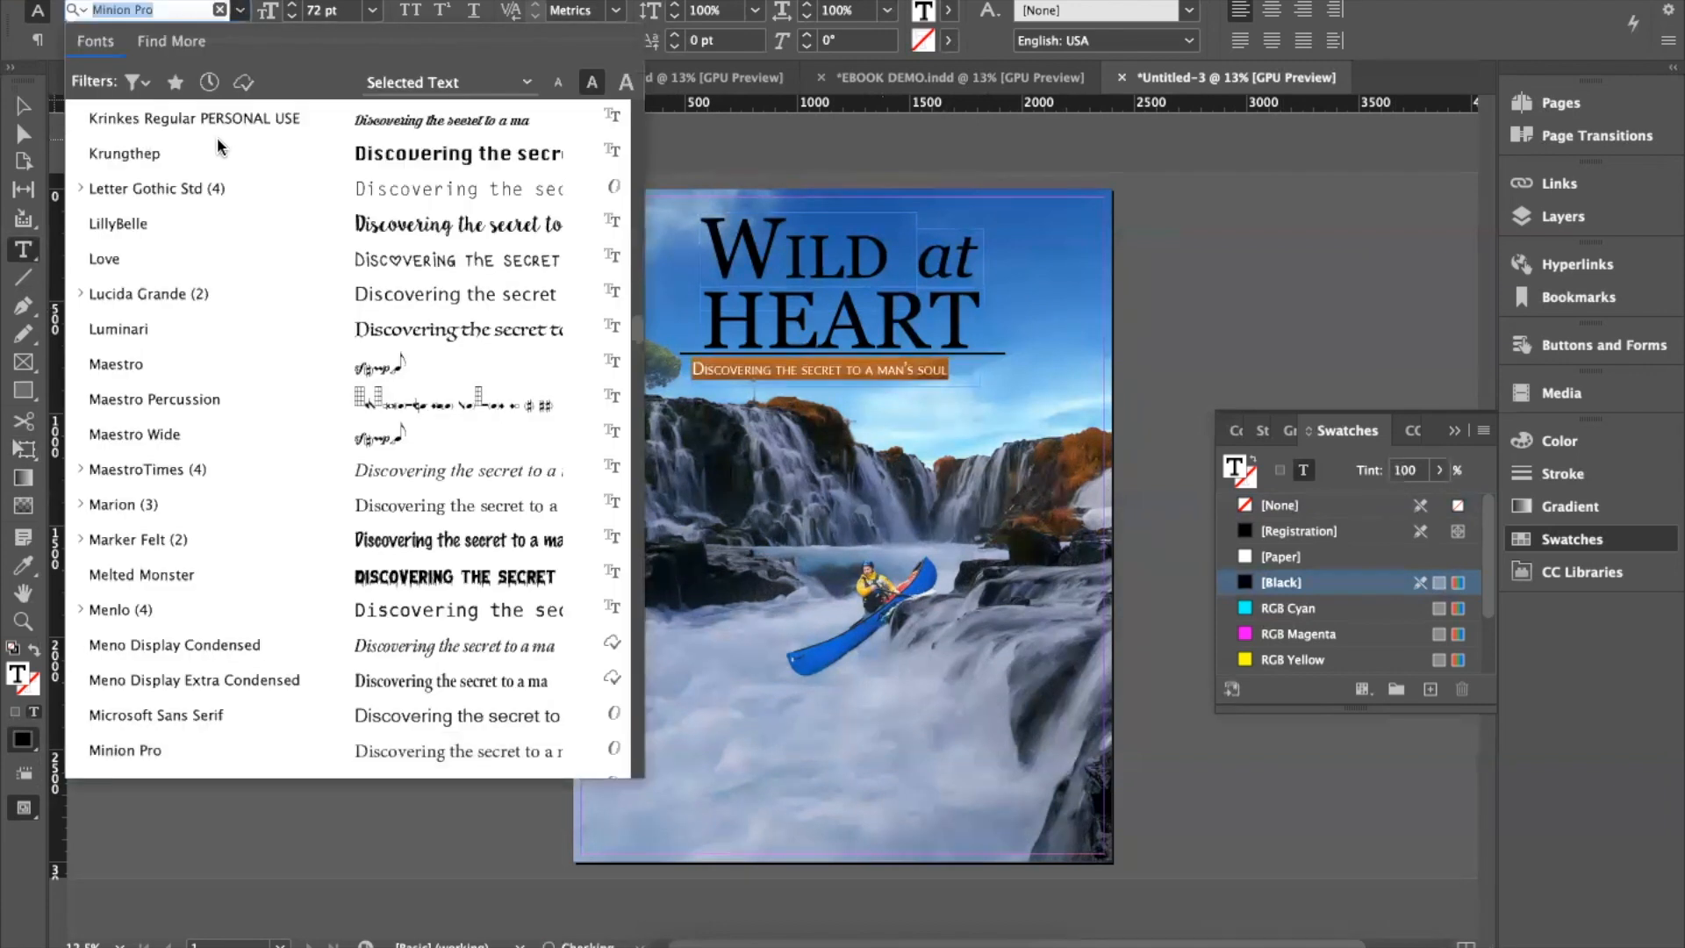
scroll(221, 131, up, 10)
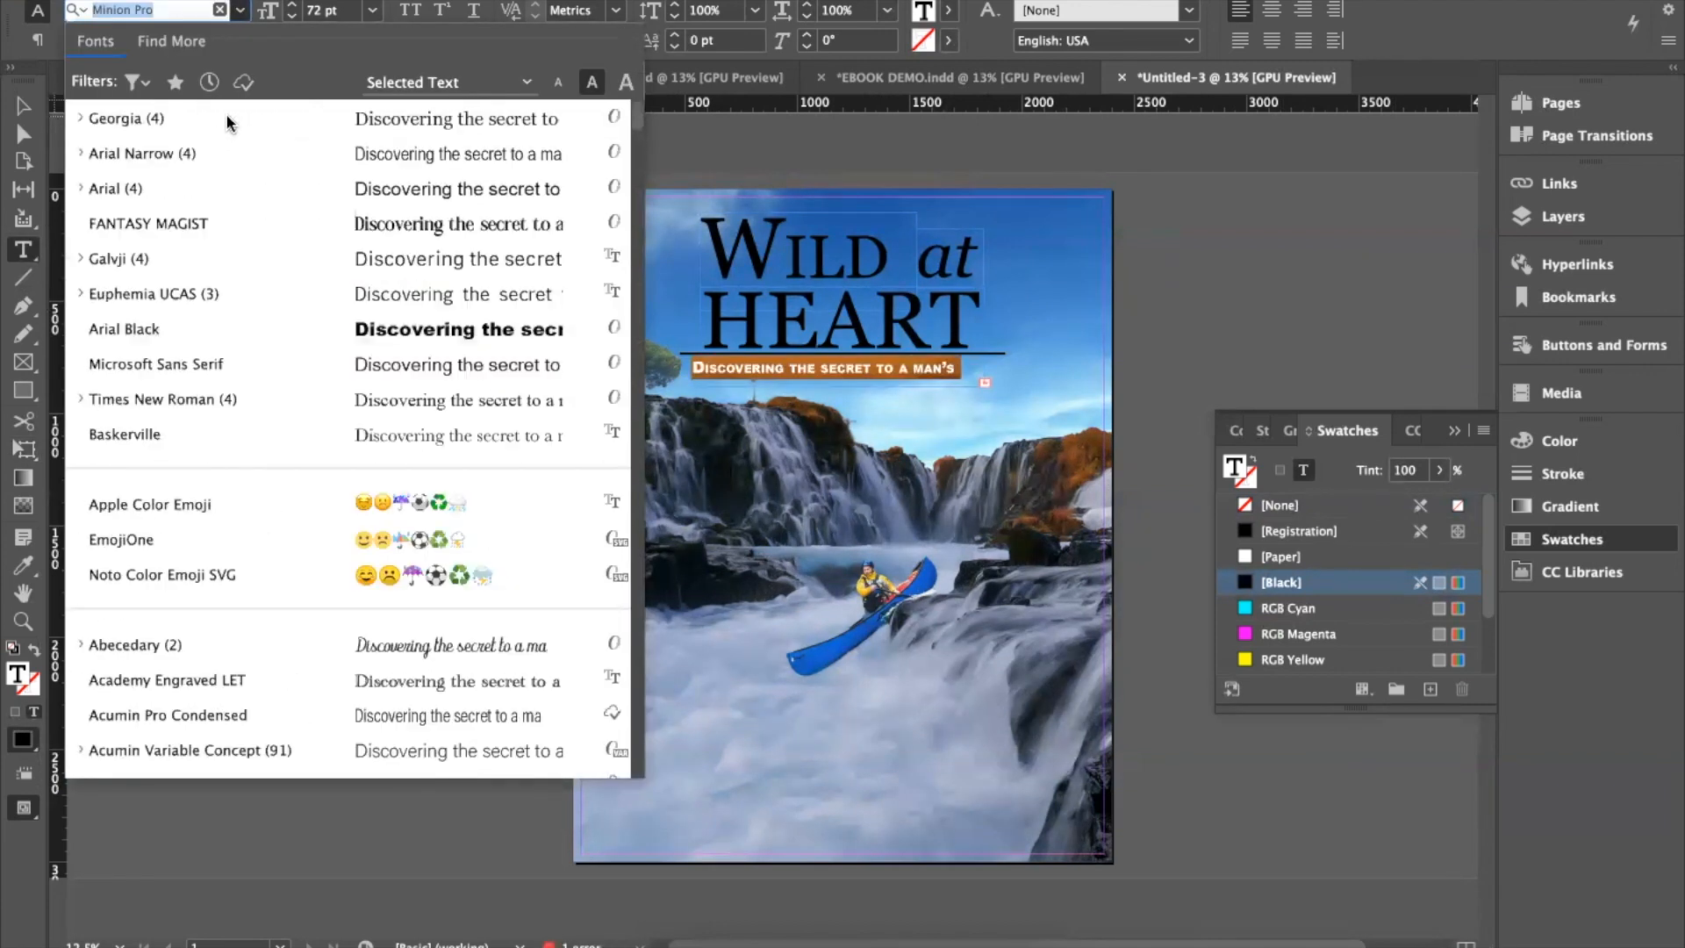
click(227, 118)
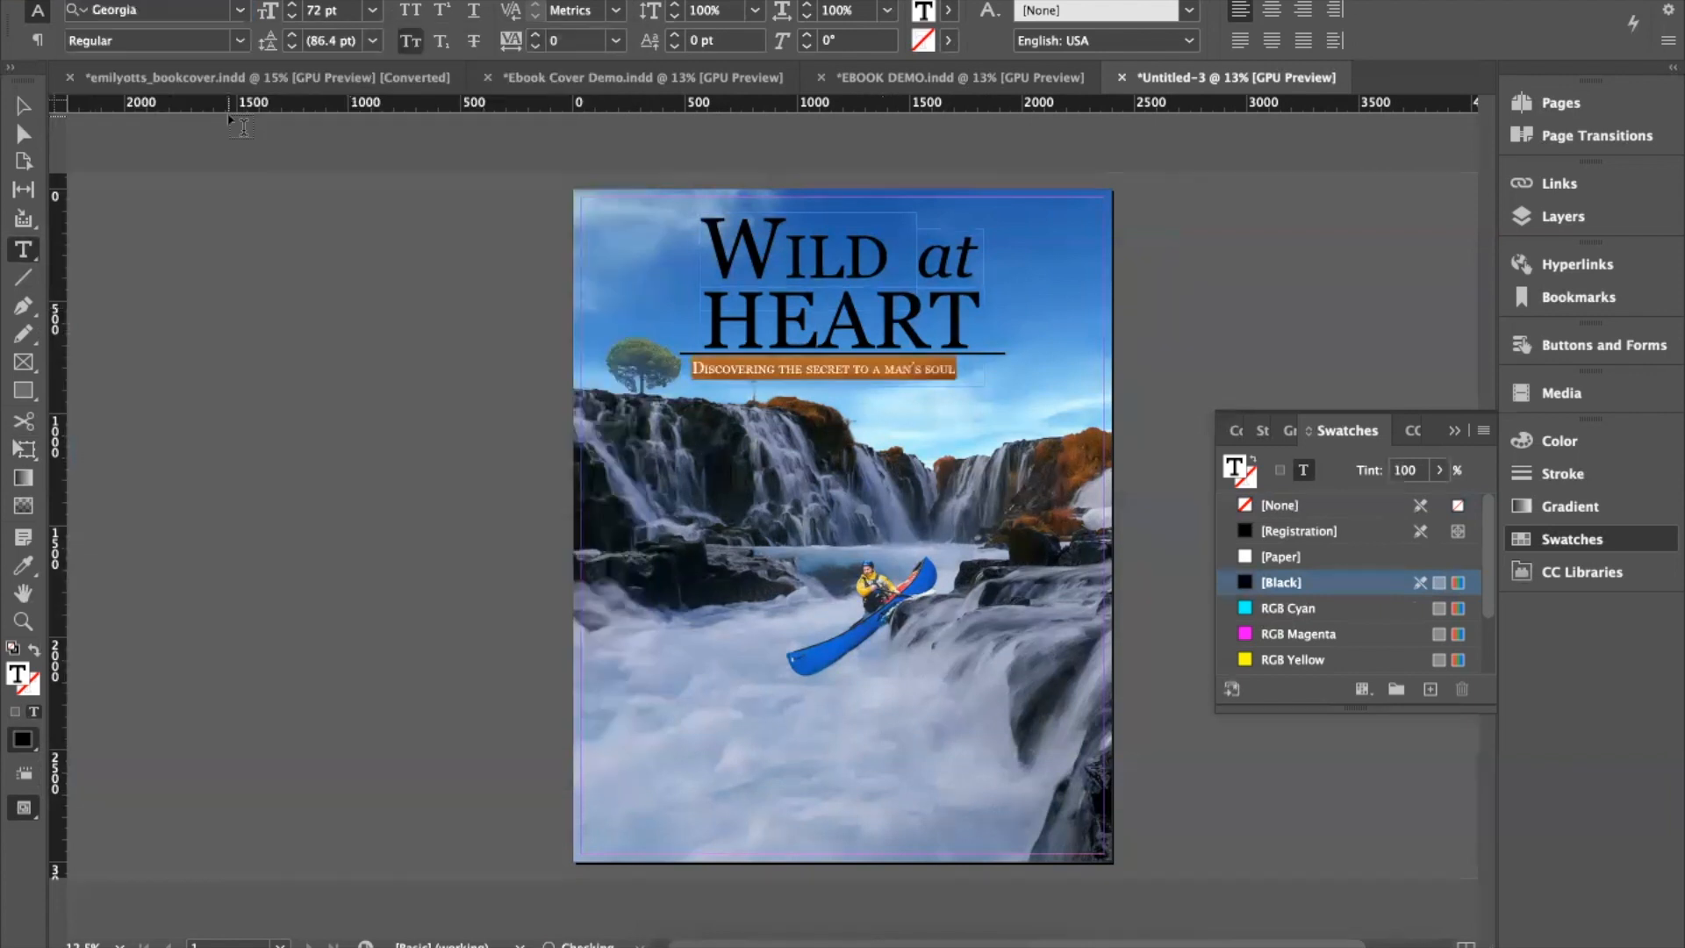
click(241, 40)
Step: Set the subtitle's font to Arial Narrow and its tracking to 40
click(239, 9)
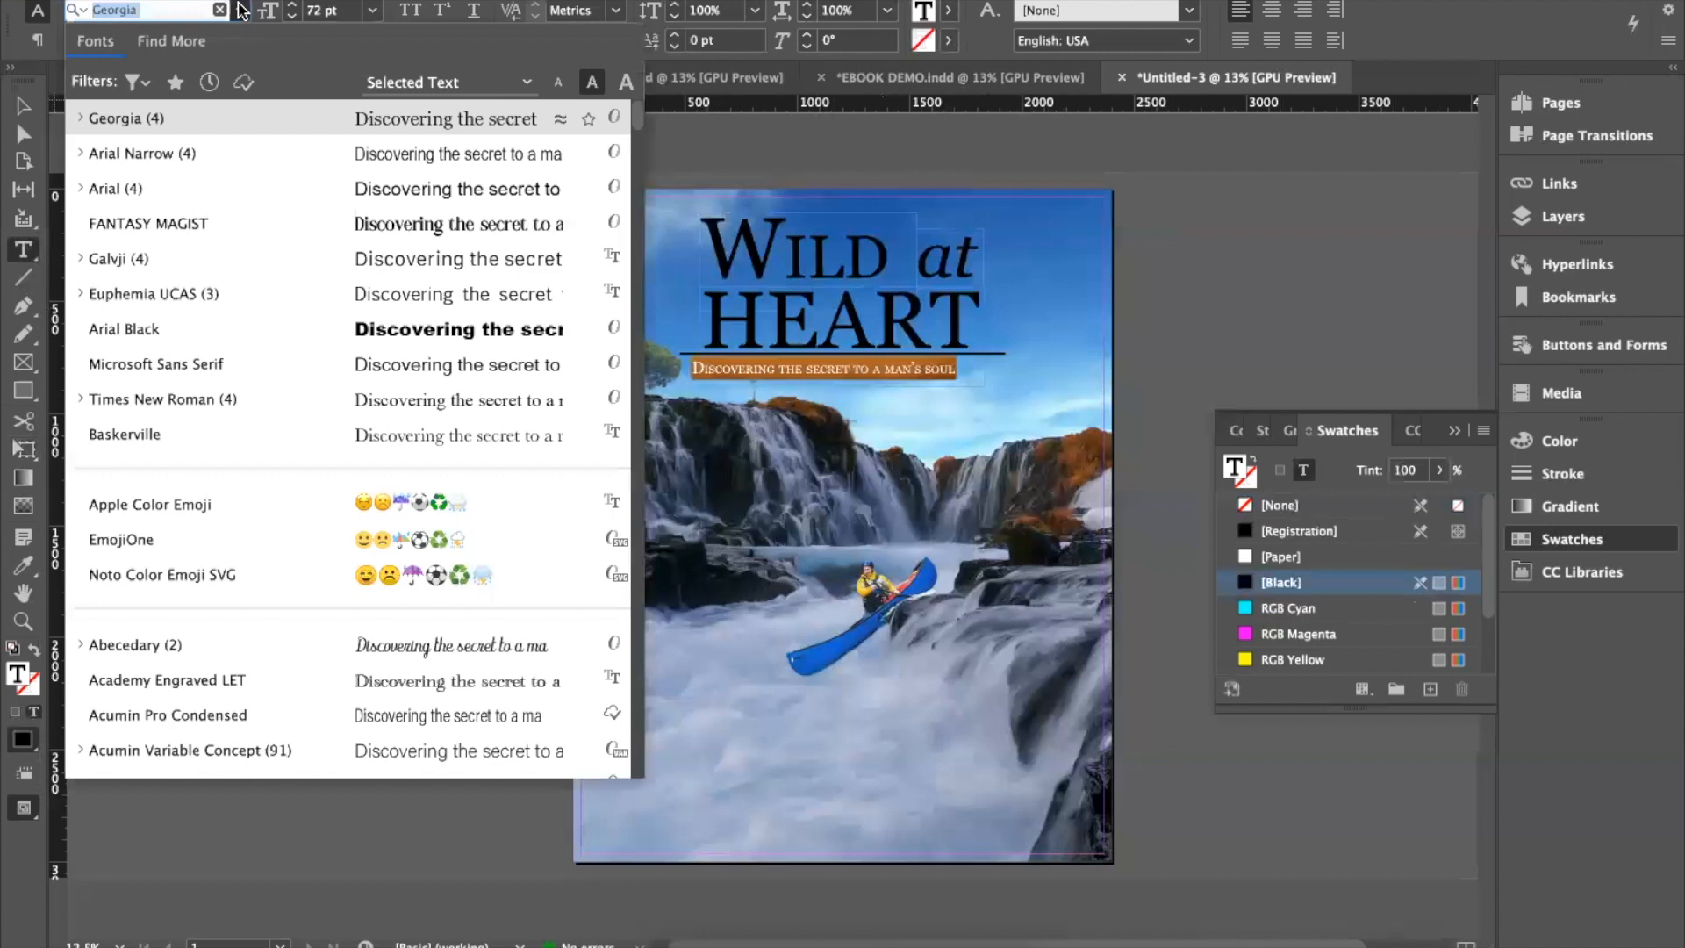
click(202, 151)
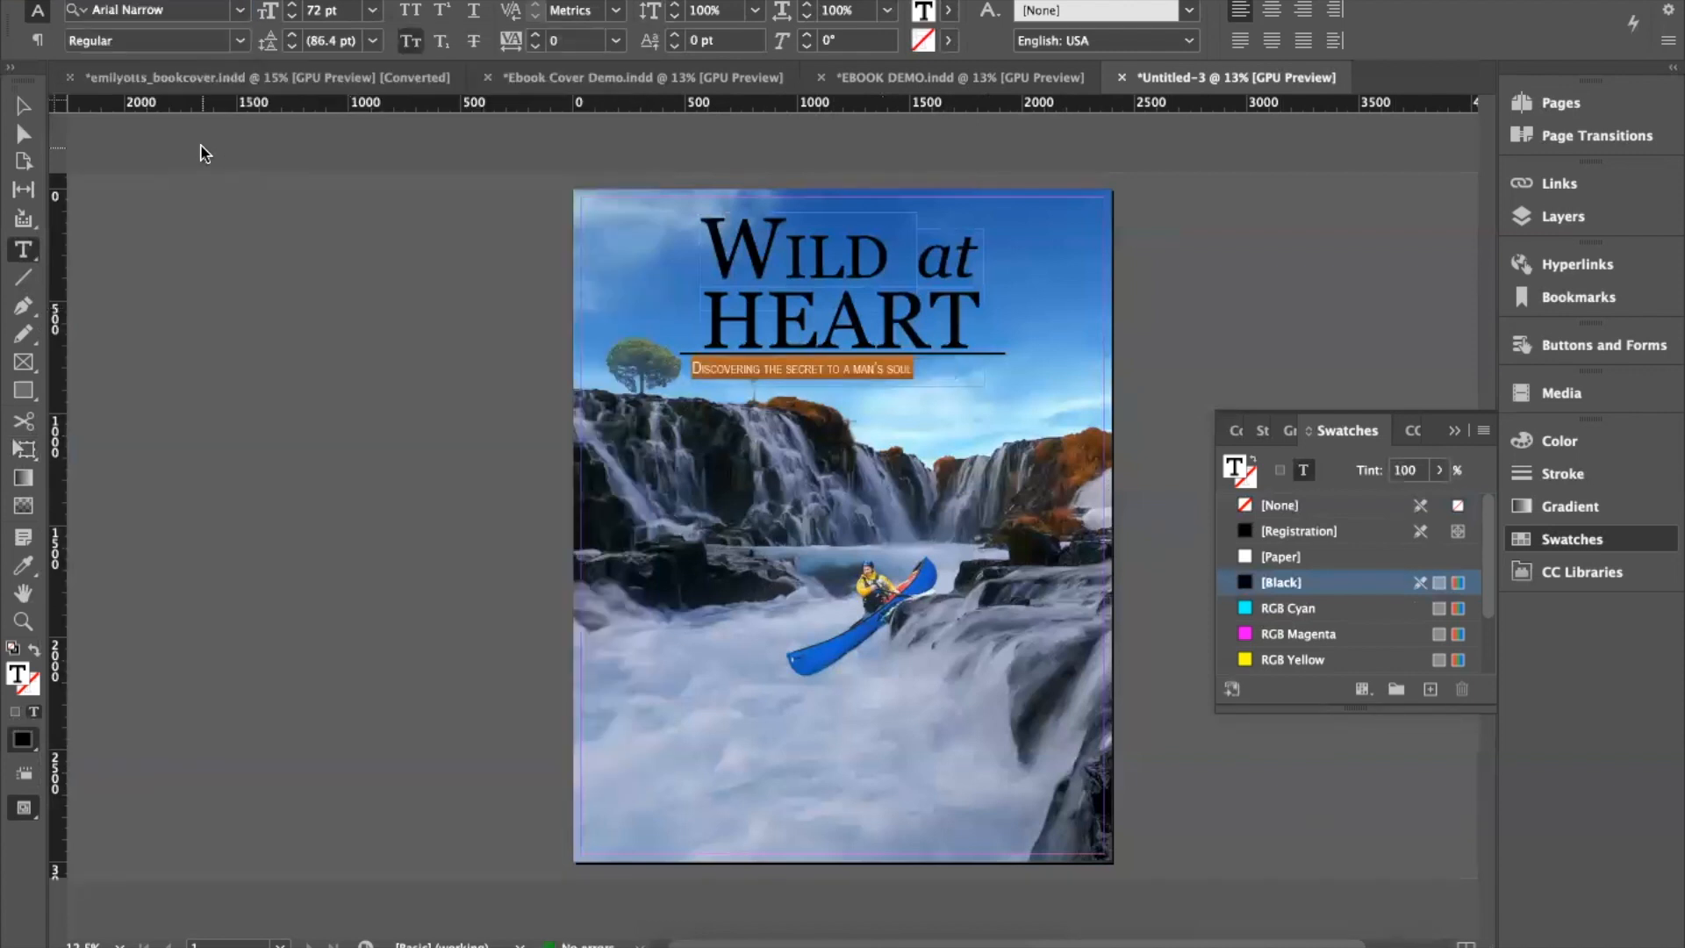
click(537, 35)
click(537, 35)
click(537, 35)
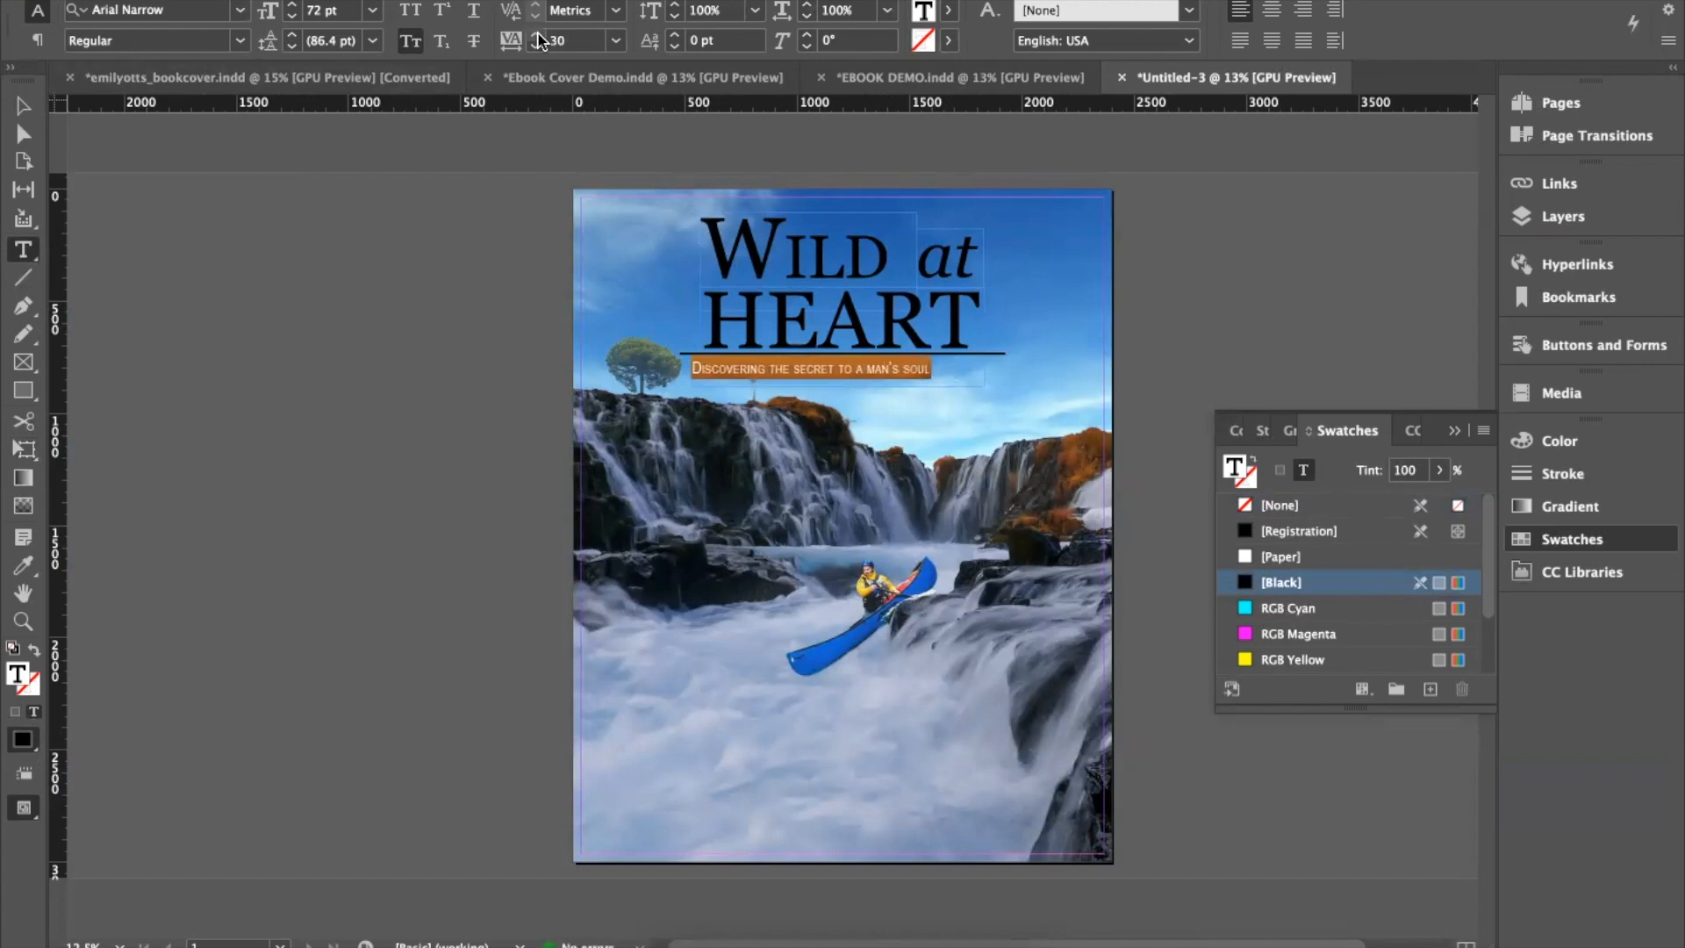
click(537, 35)
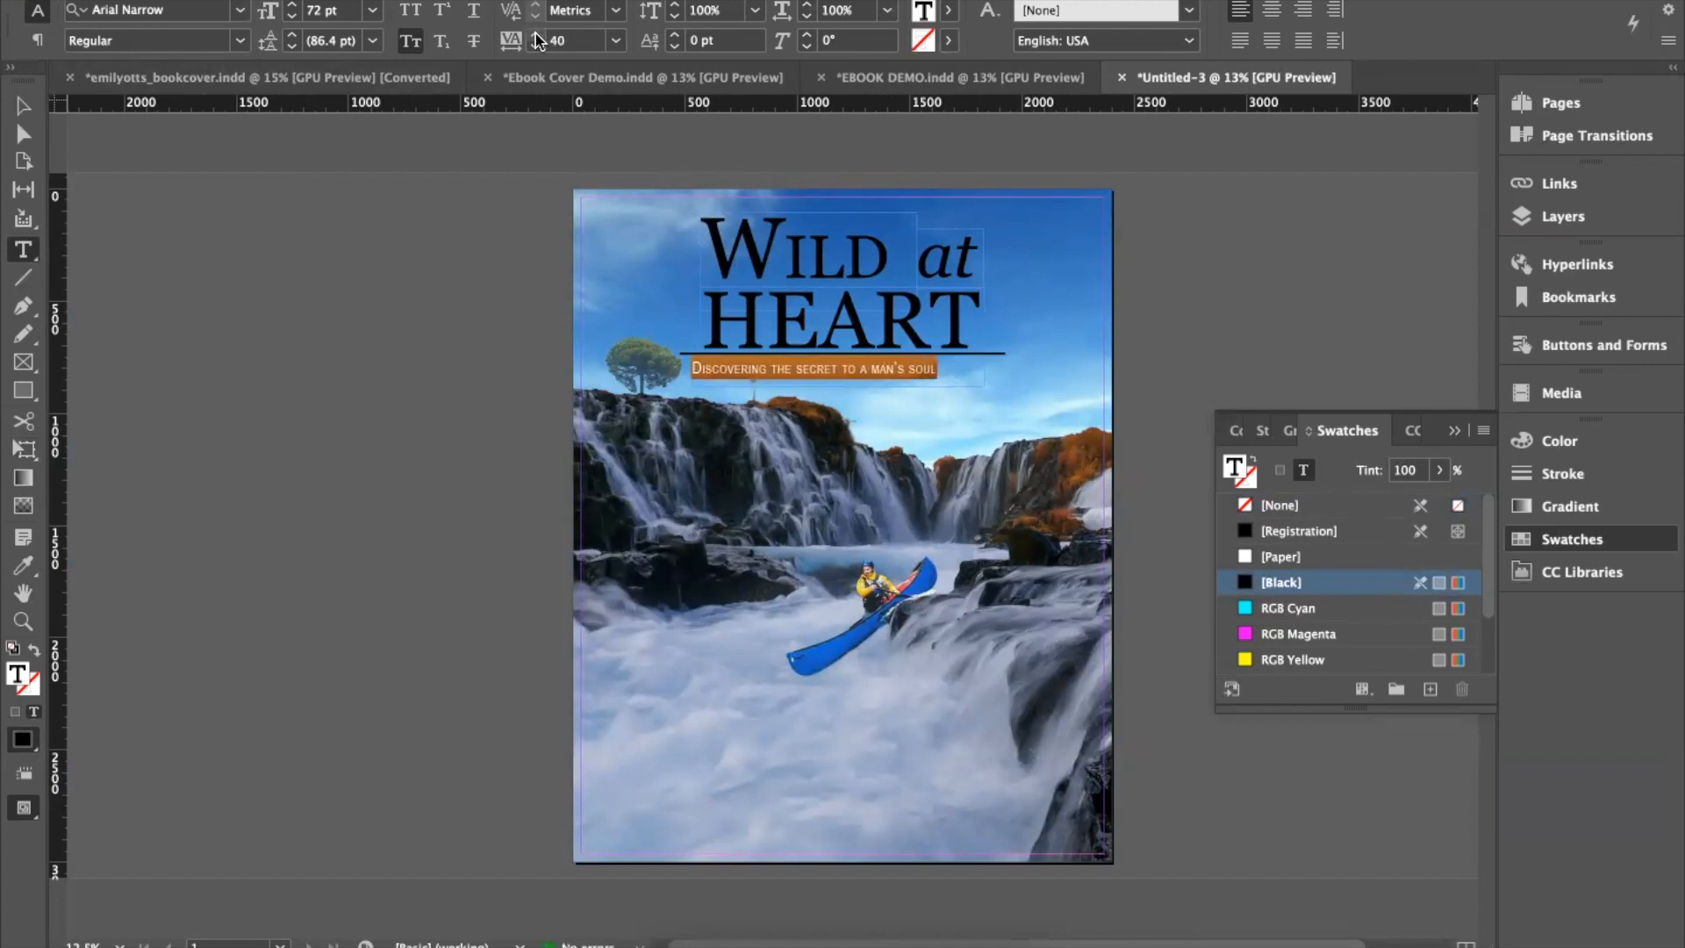
Step: Set the subtitle to Arial Narrow Italic in all caps with tracking 30
click(536, 47)
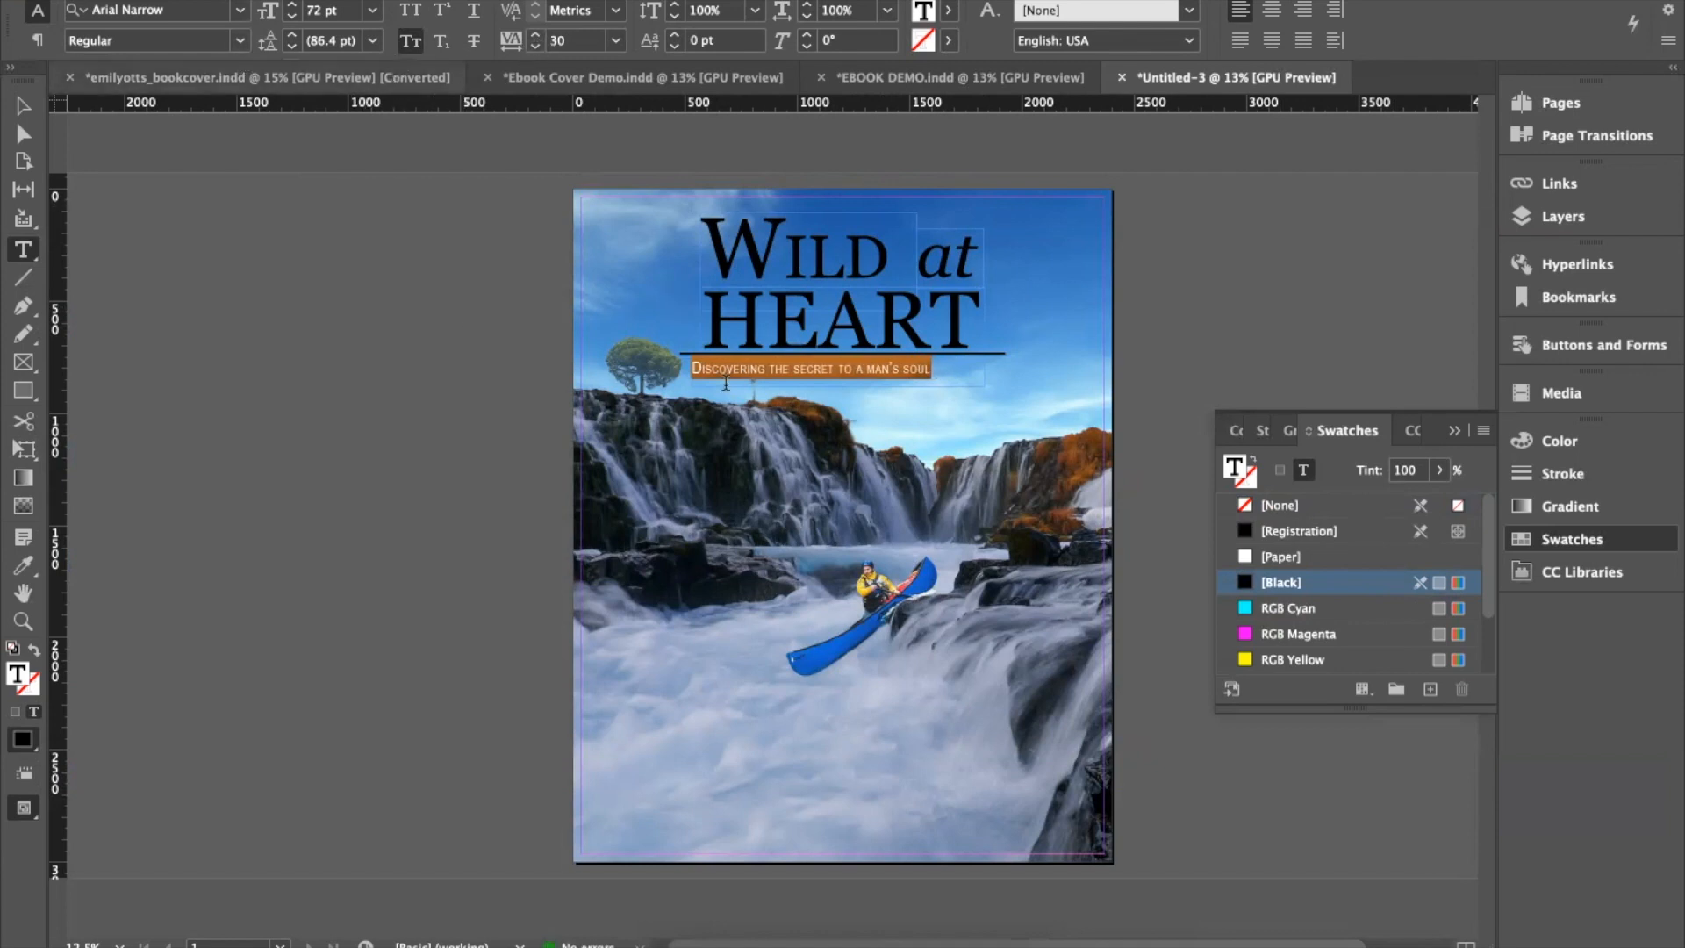
click(237, 42)
click(107, 90)
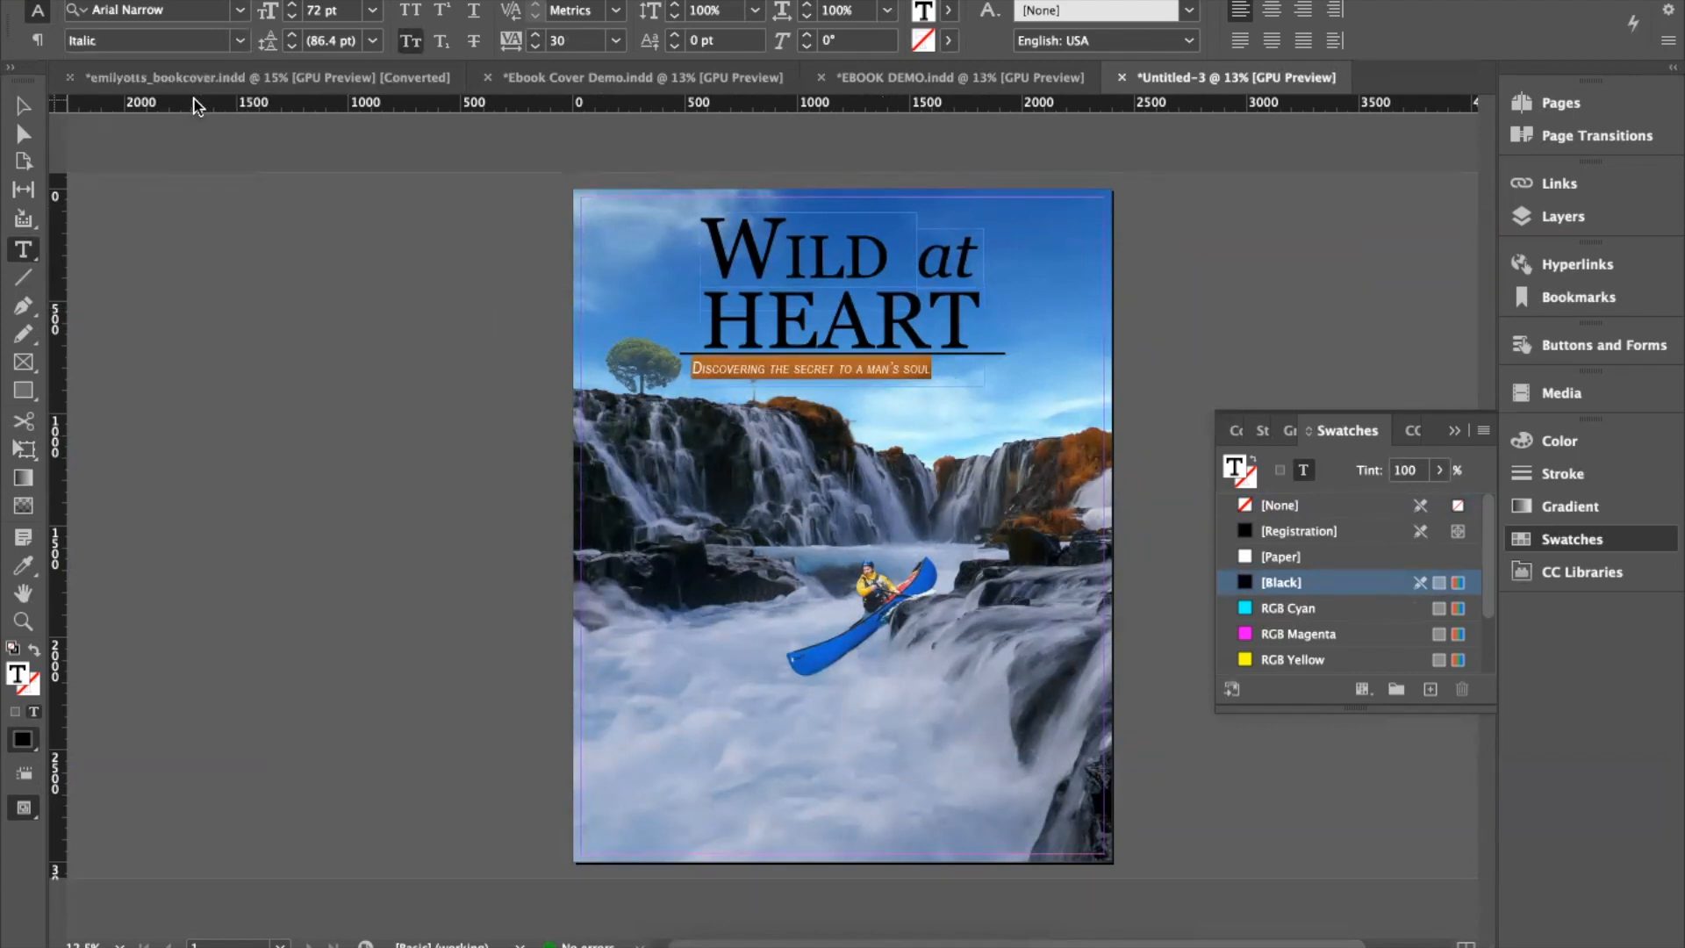
click(409, 42)
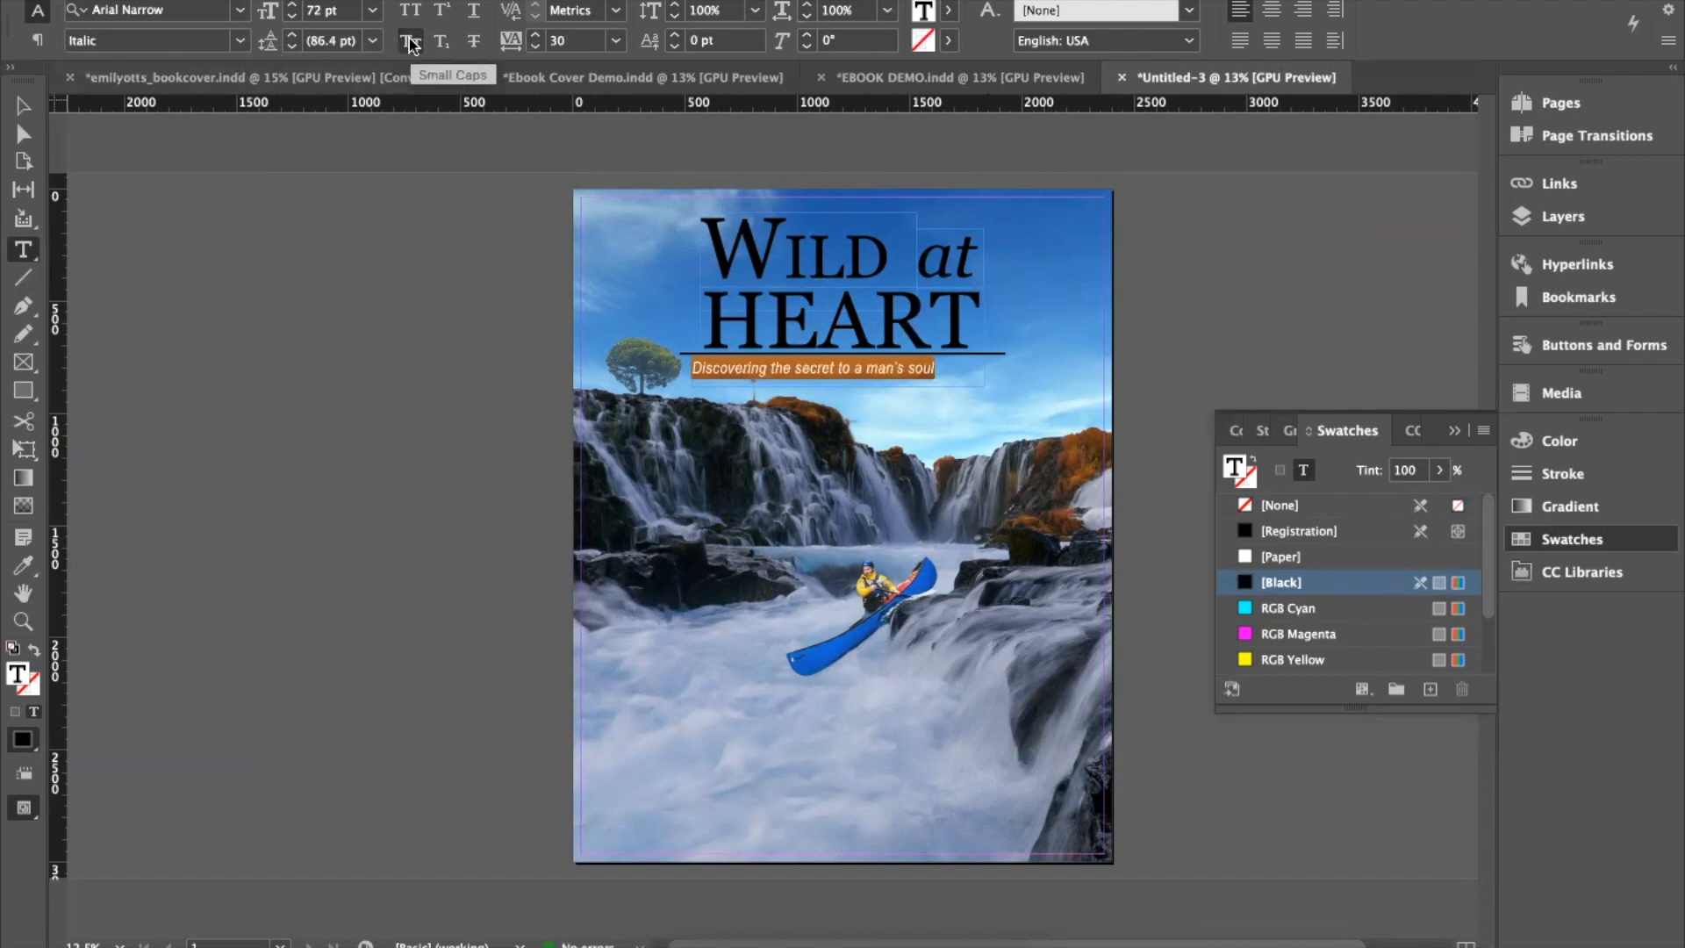
click(410, 42)
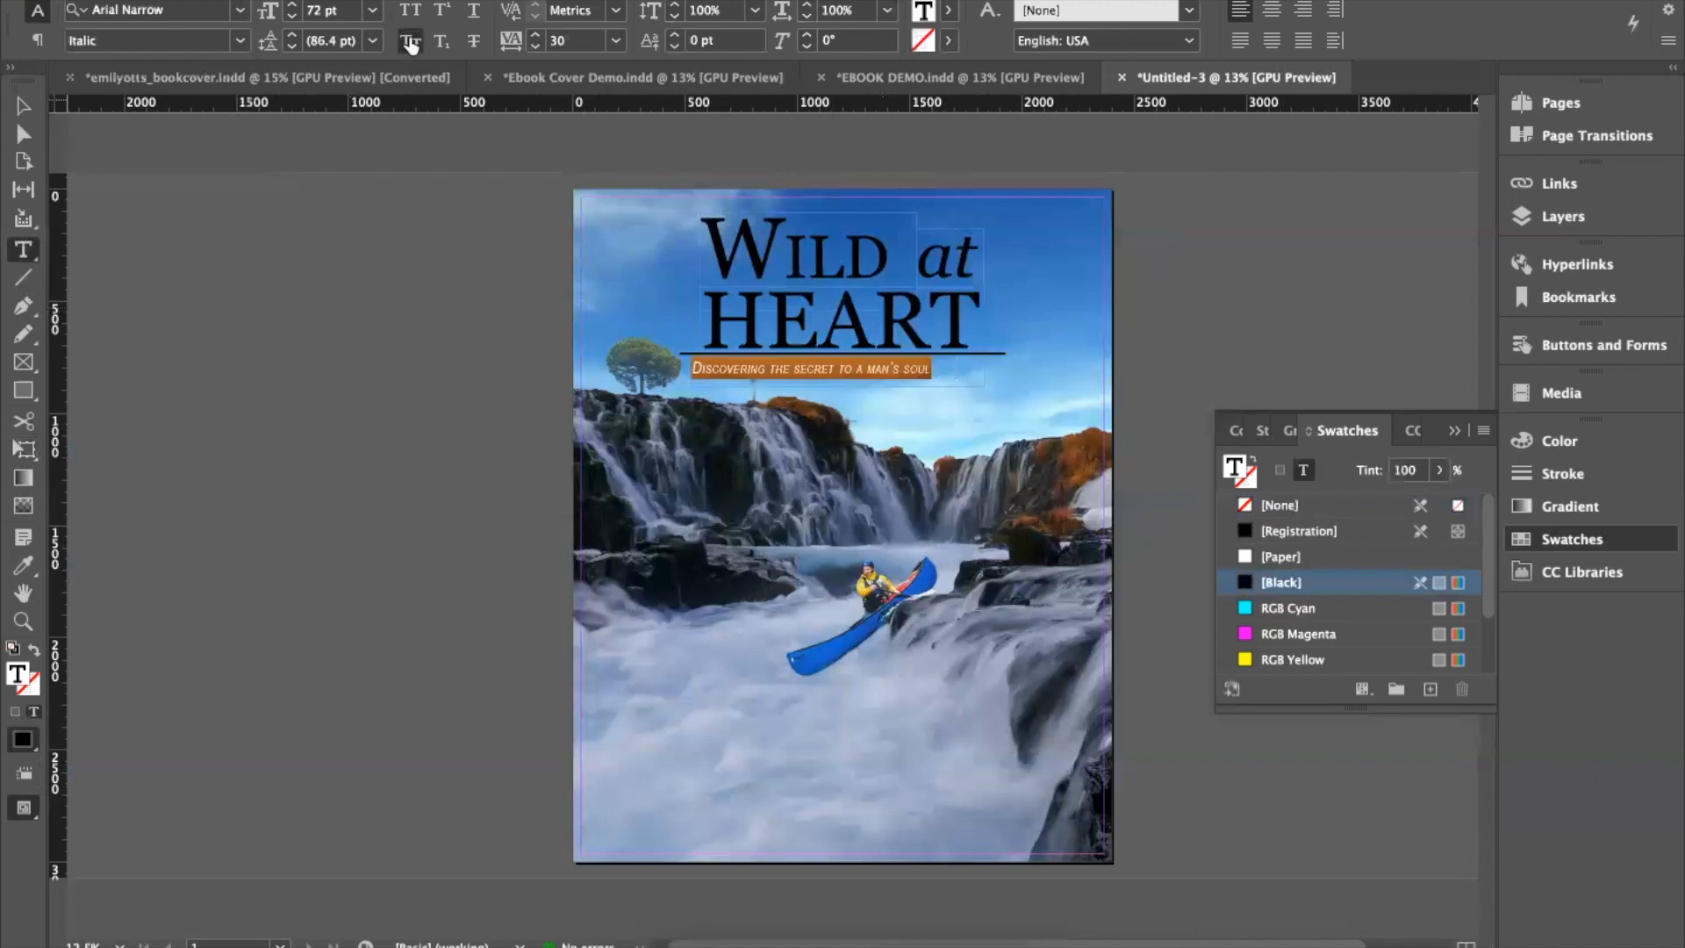
click(409, 11)
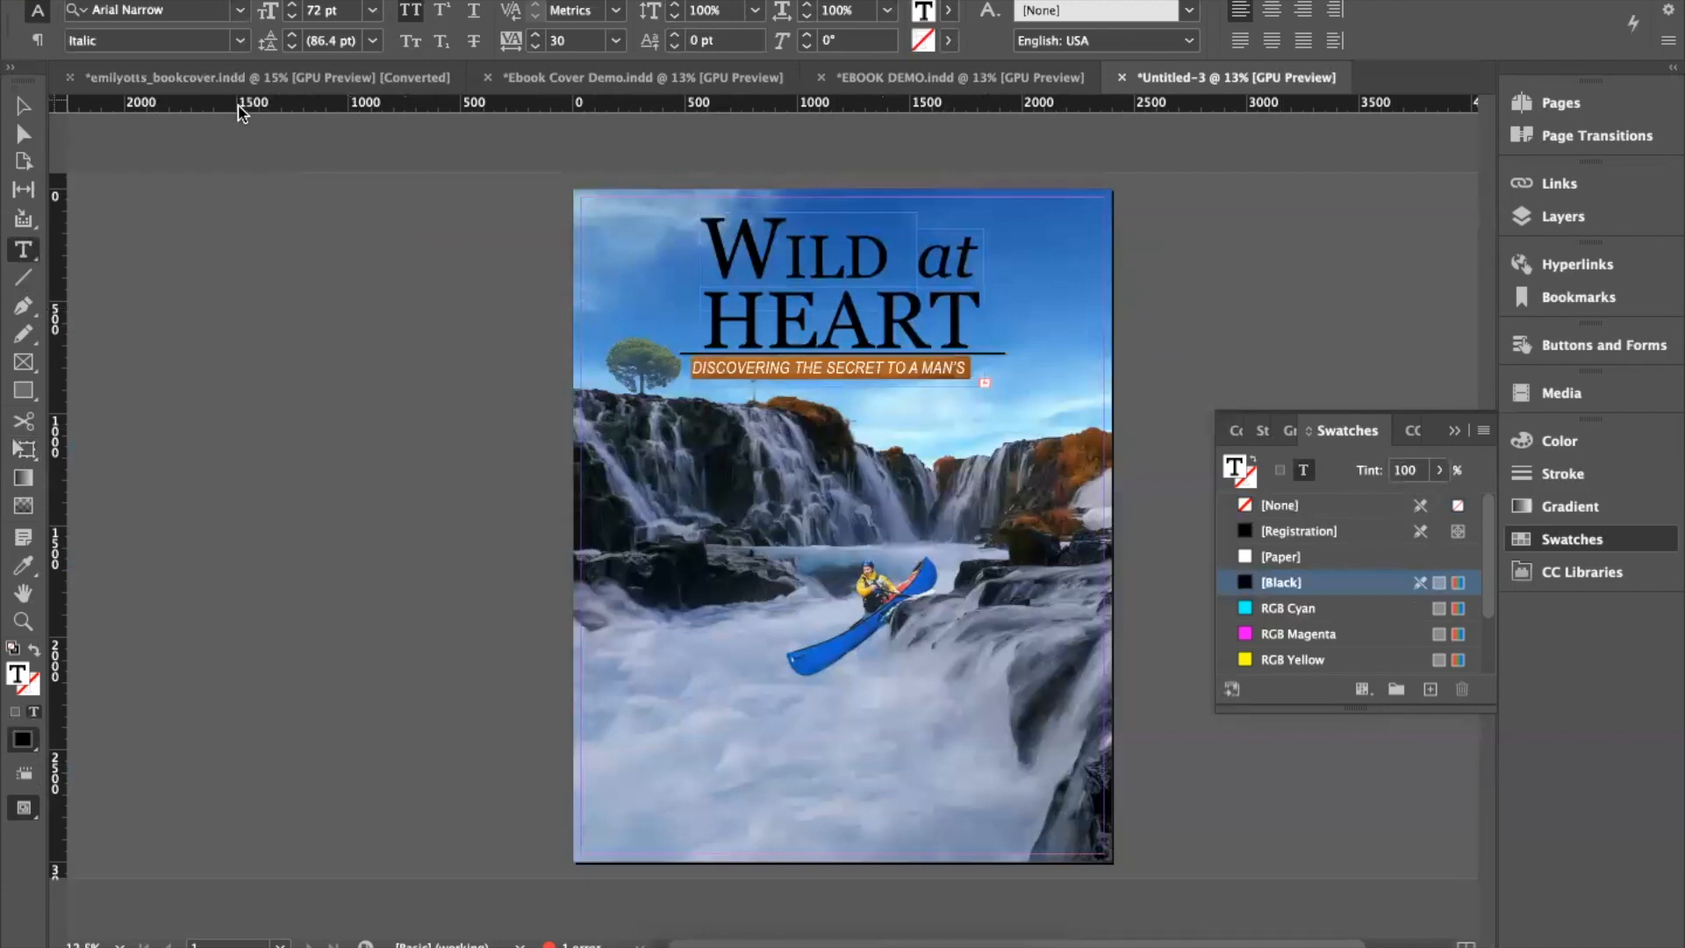
Step: Narrow the subtitle frame to about 1220 px and centre it beneath the divider line
click(24, 108)
key(Escape)
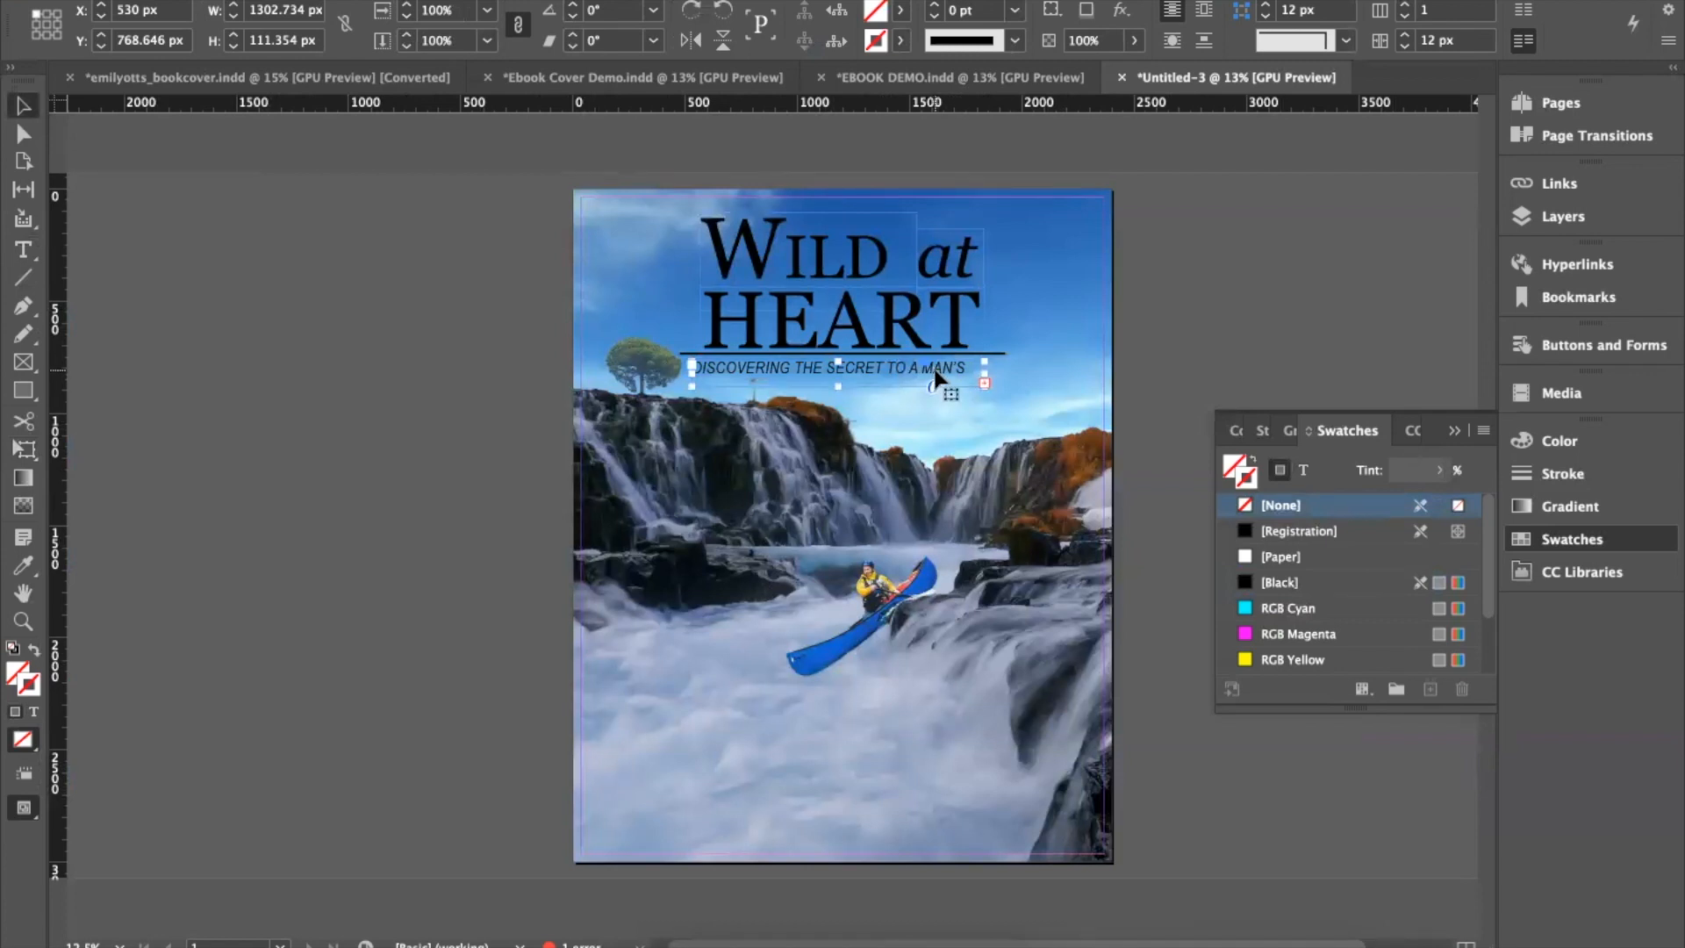
key(Down)
key(Down)
key(Down)
key(Down)
key(Down)
key(Down)
drag(984, 375, 965, 377)
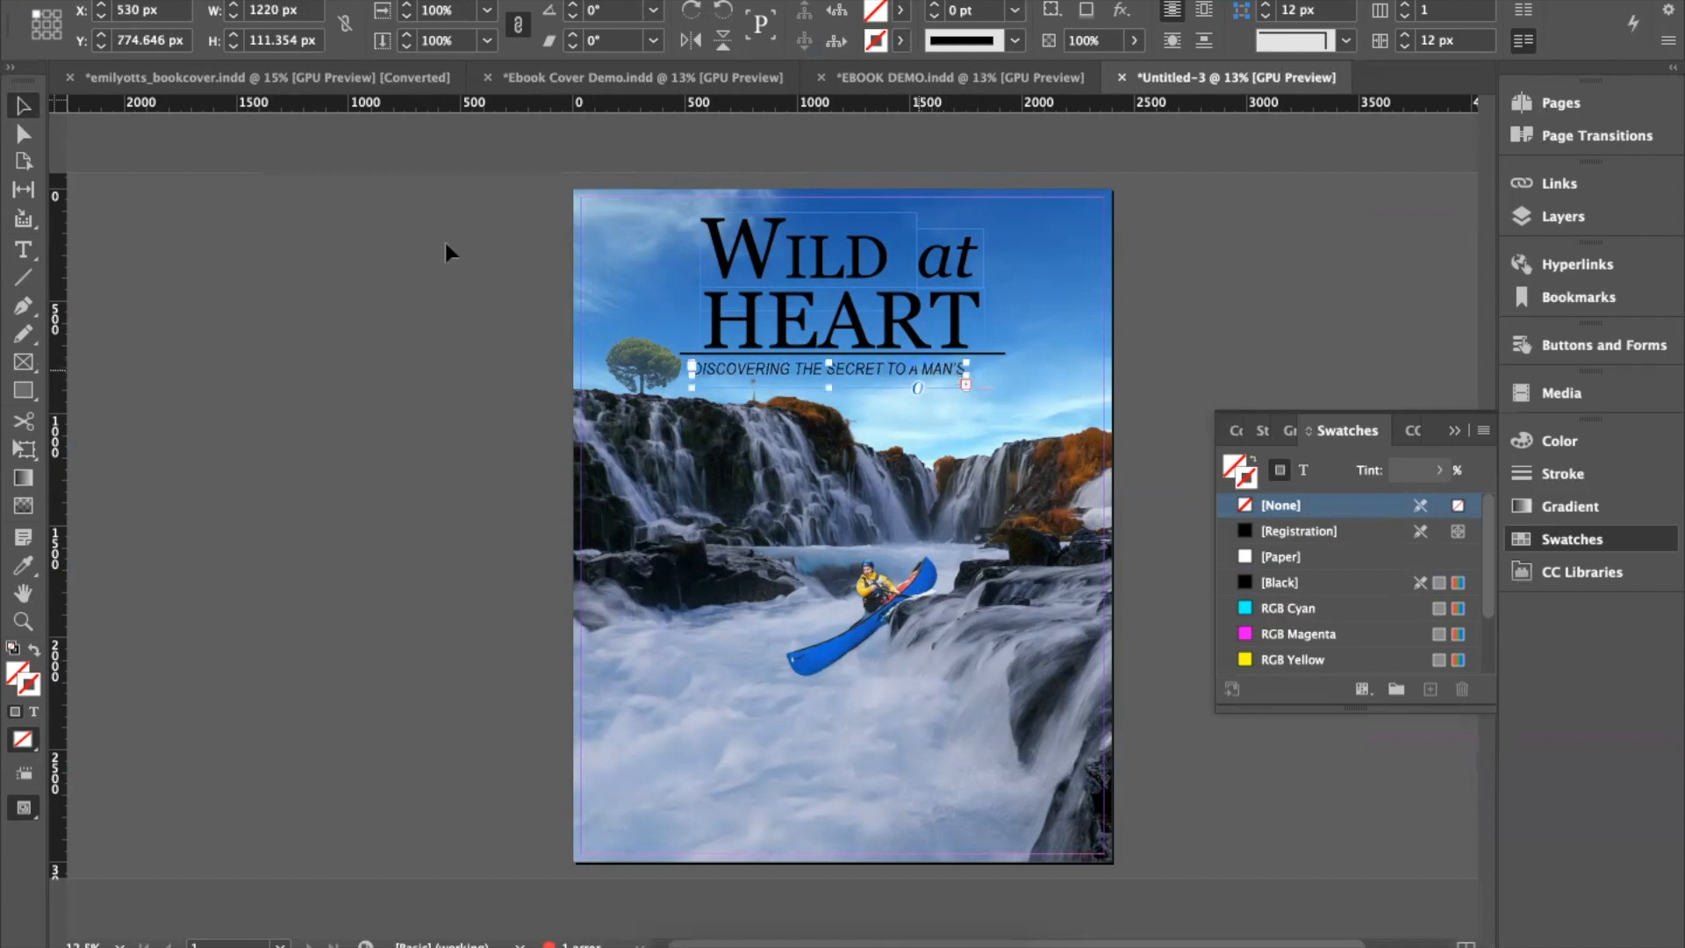
drag(865, 374, 877, 377)
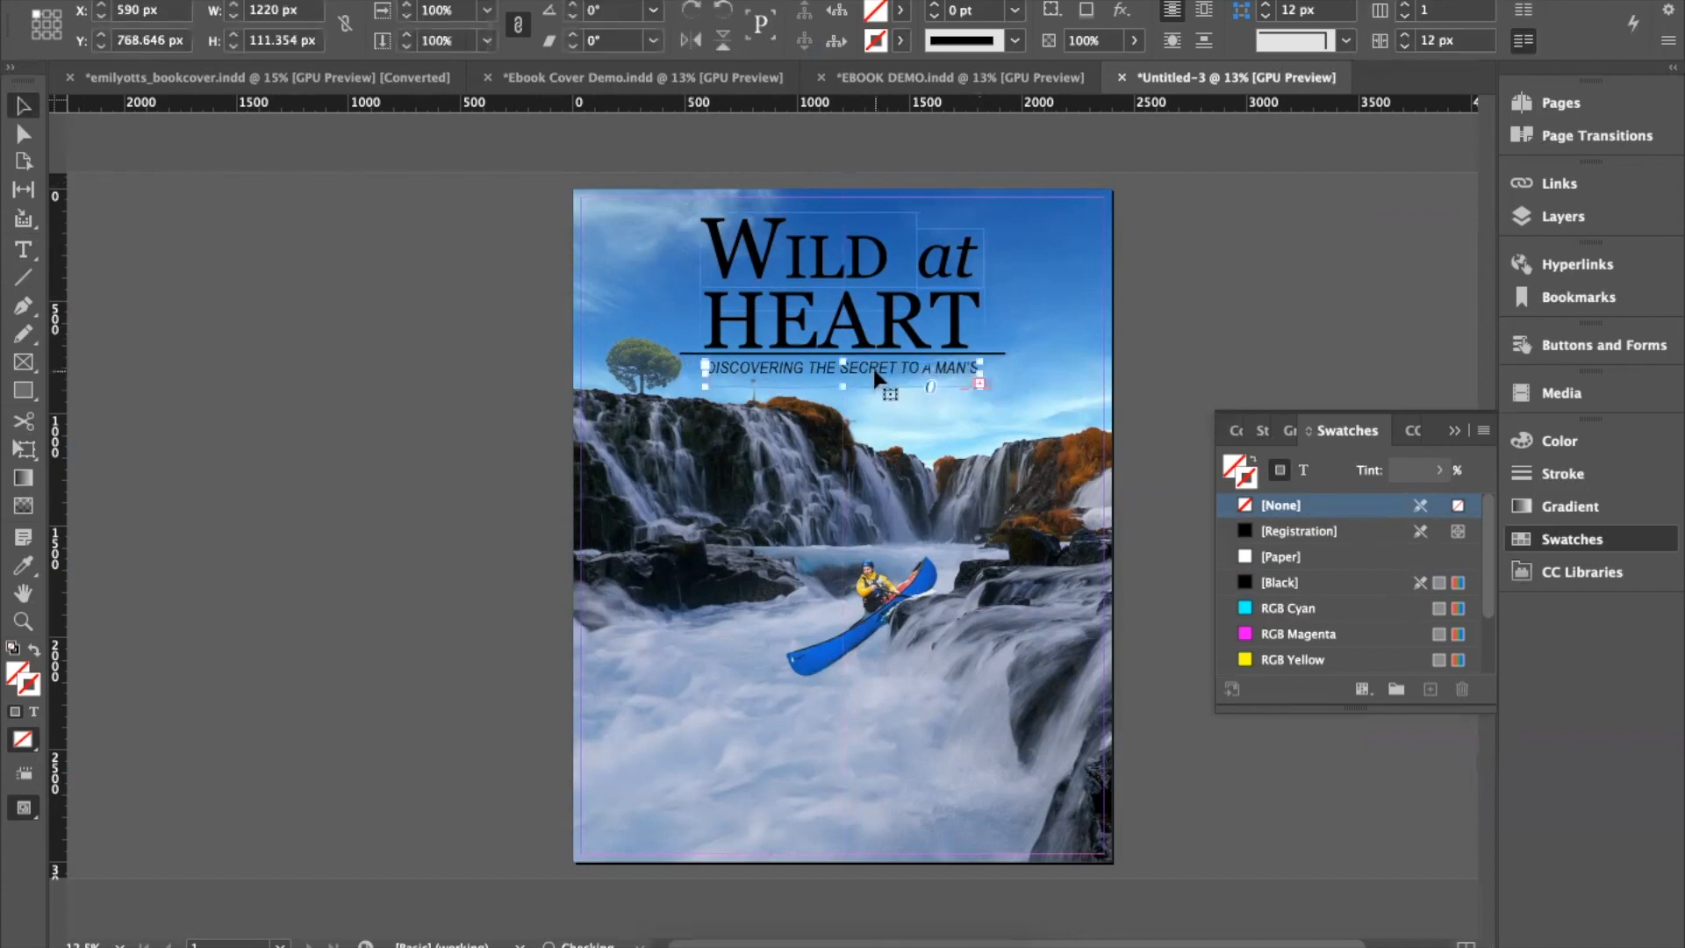
click(1201, 335)
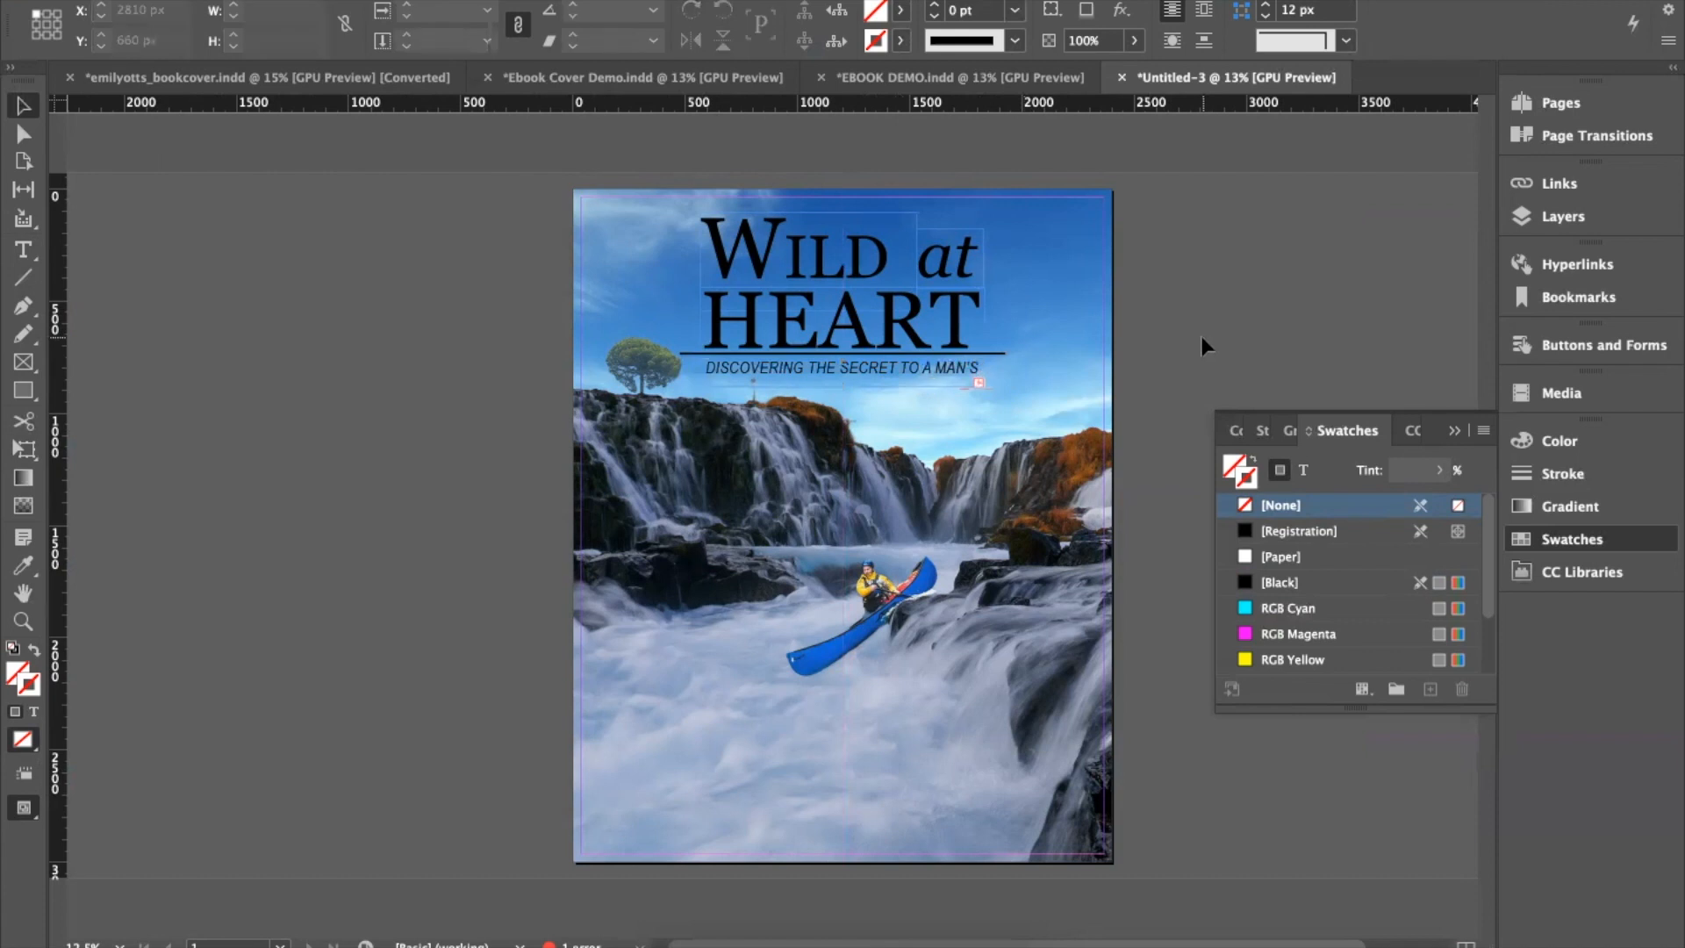
Step: Widen the subtitle frame to about 1830 px so the overset text fits and retype its final letter "L"
click(977, 379)
drag(977, 379, 1117, 375)
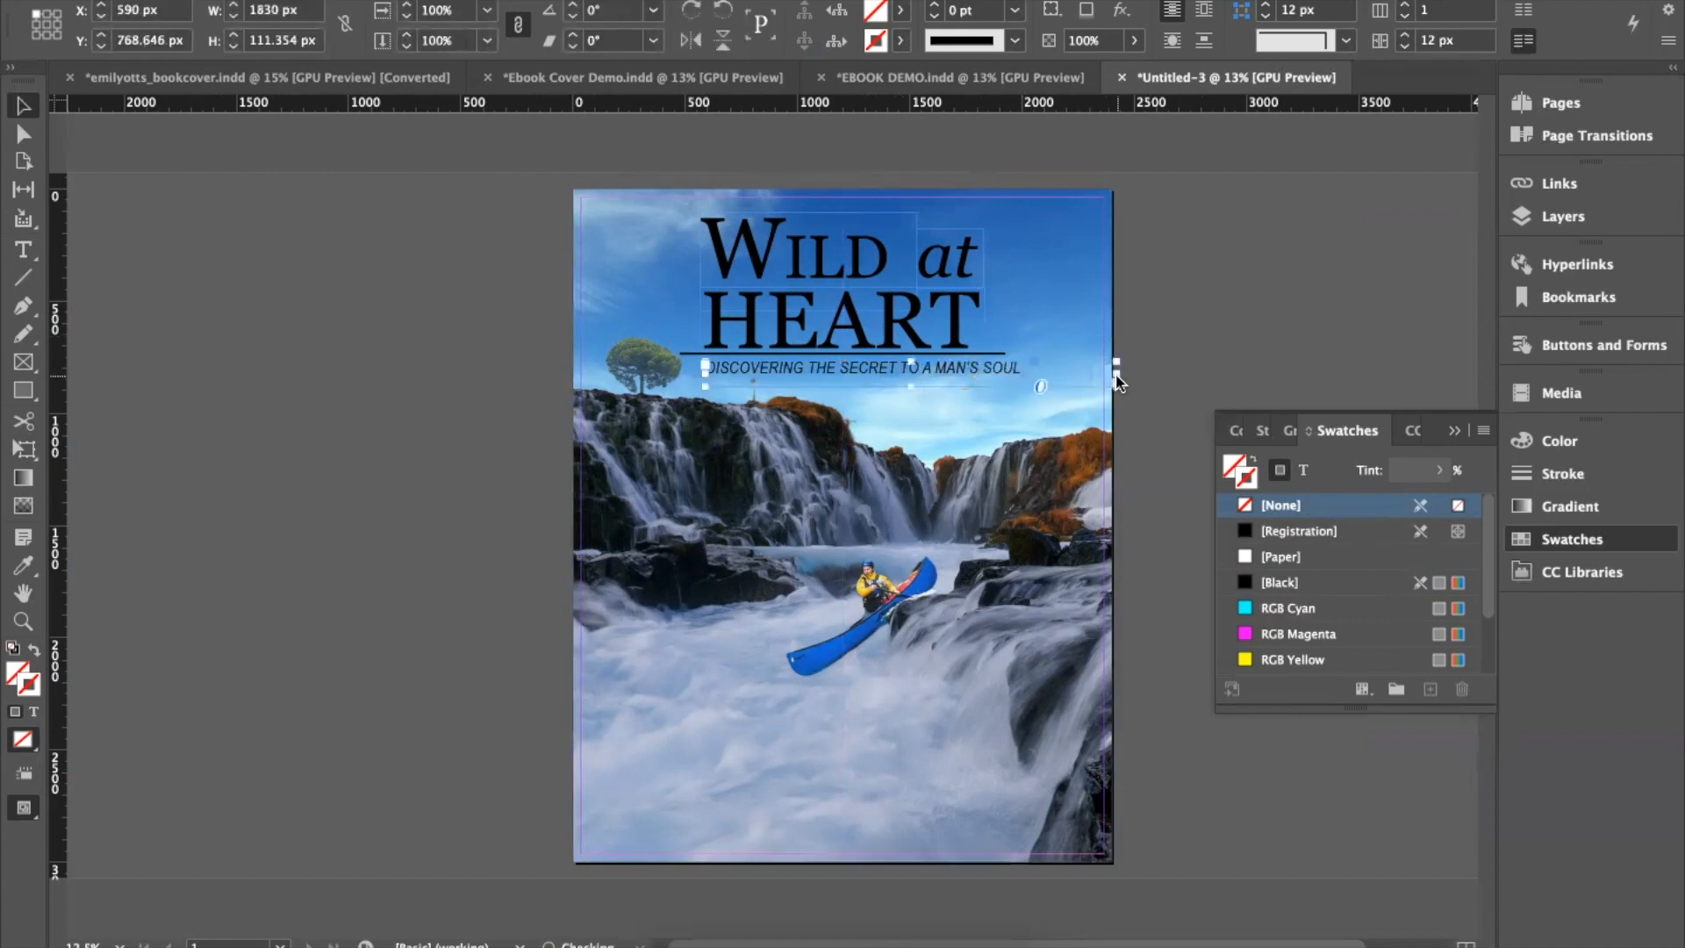
double_click(1024, 368)
key(BackSpace)
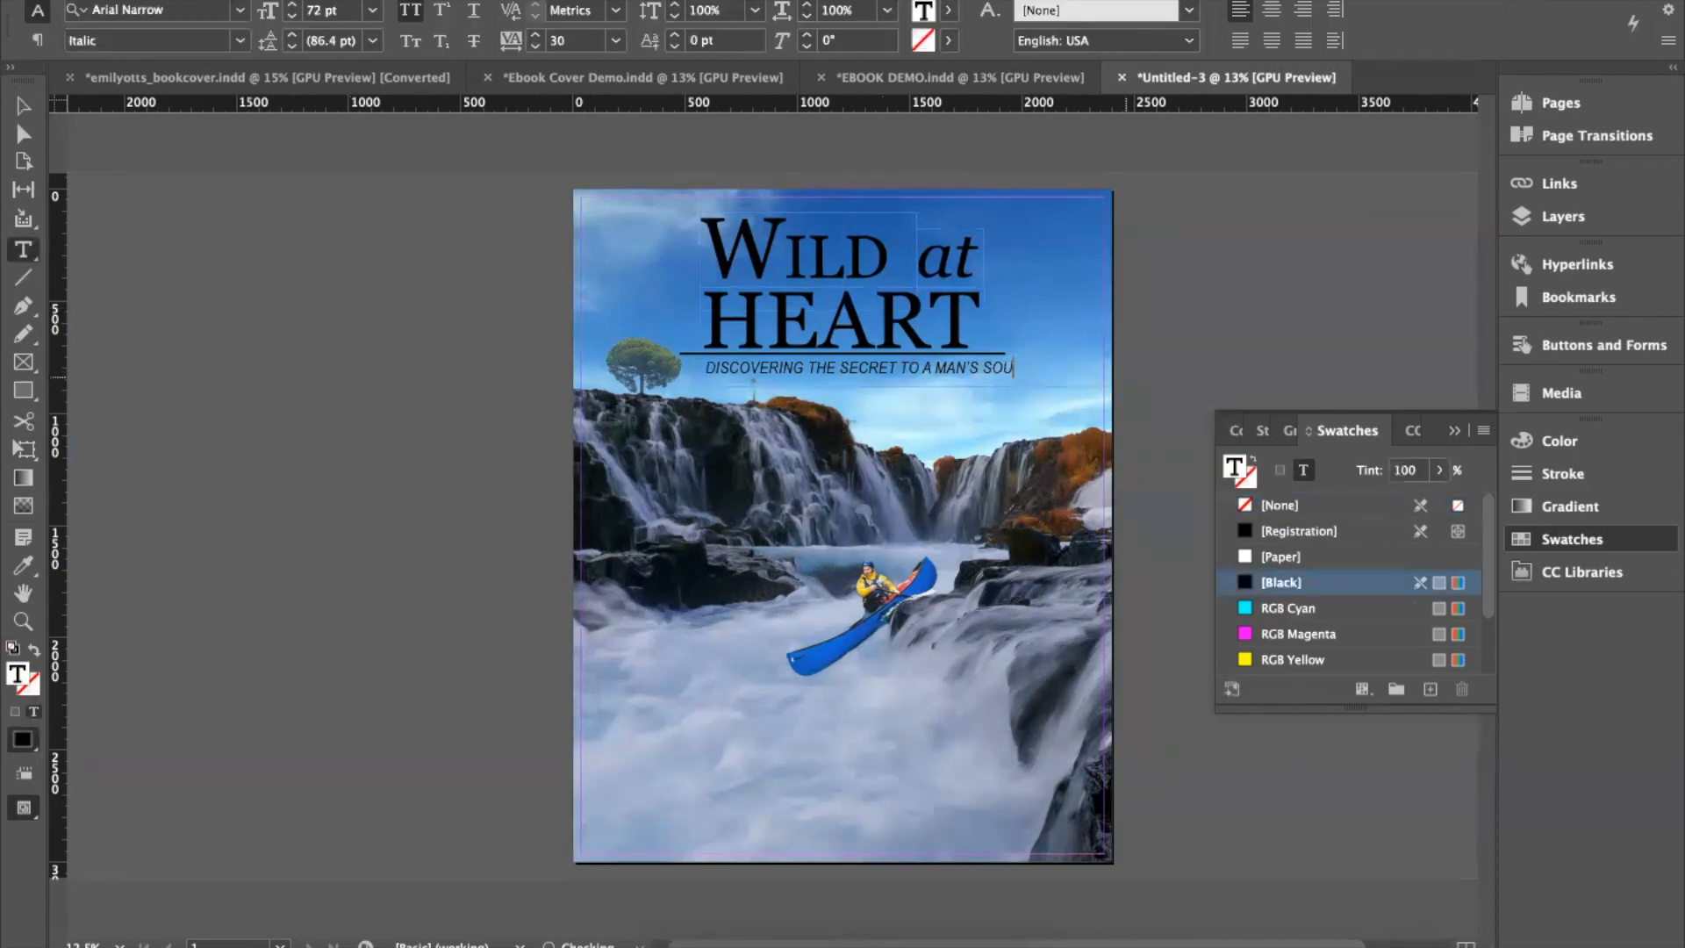
text(L)
key(Escape)
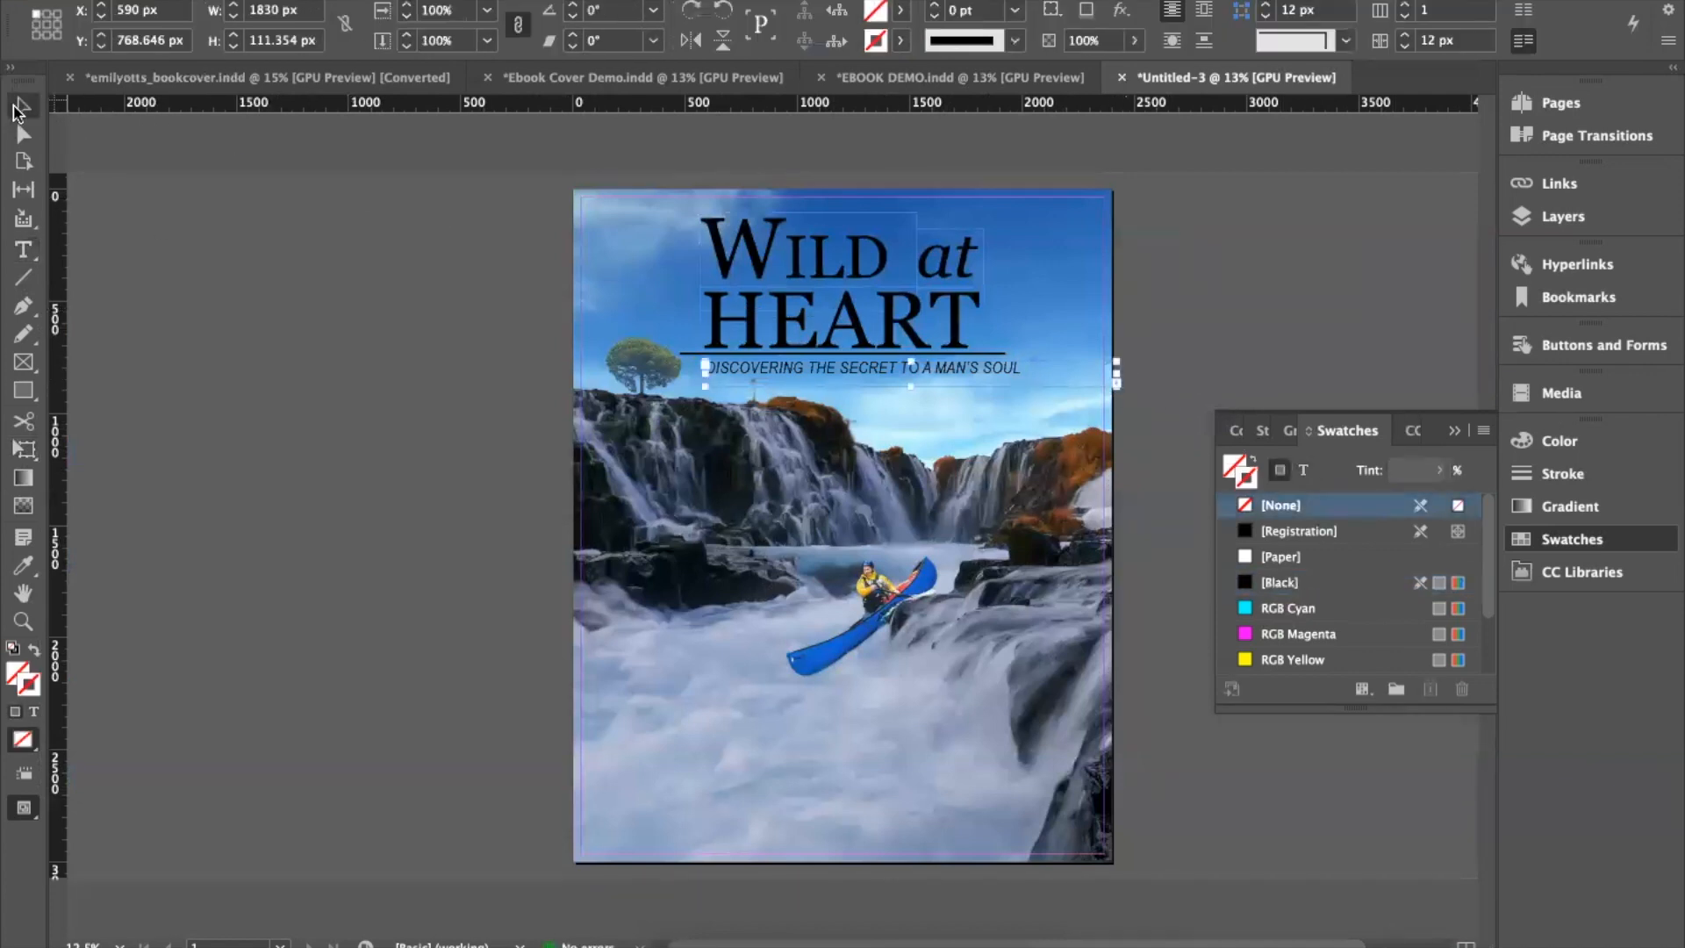
Step: Set the subtitle frame to about 1410 px wide, centre it under the divider line and preview the cover full screen
drag(1116, 373, 1021, 373)
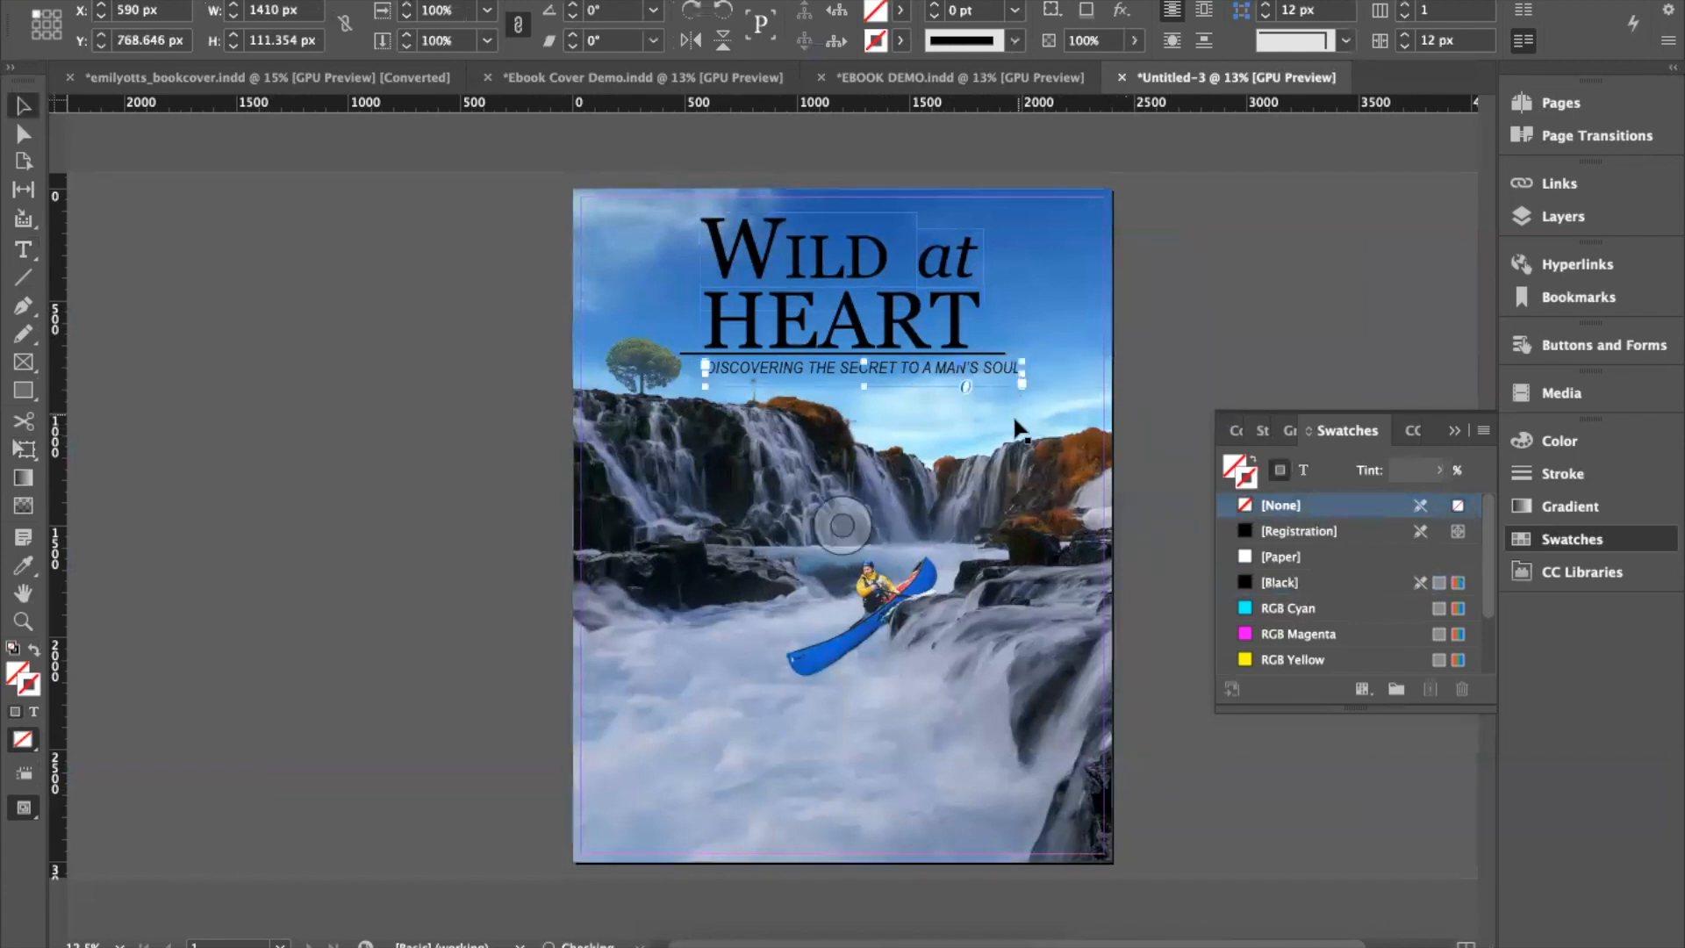
drag(954, 376, 932, 376)
click(971, 412)
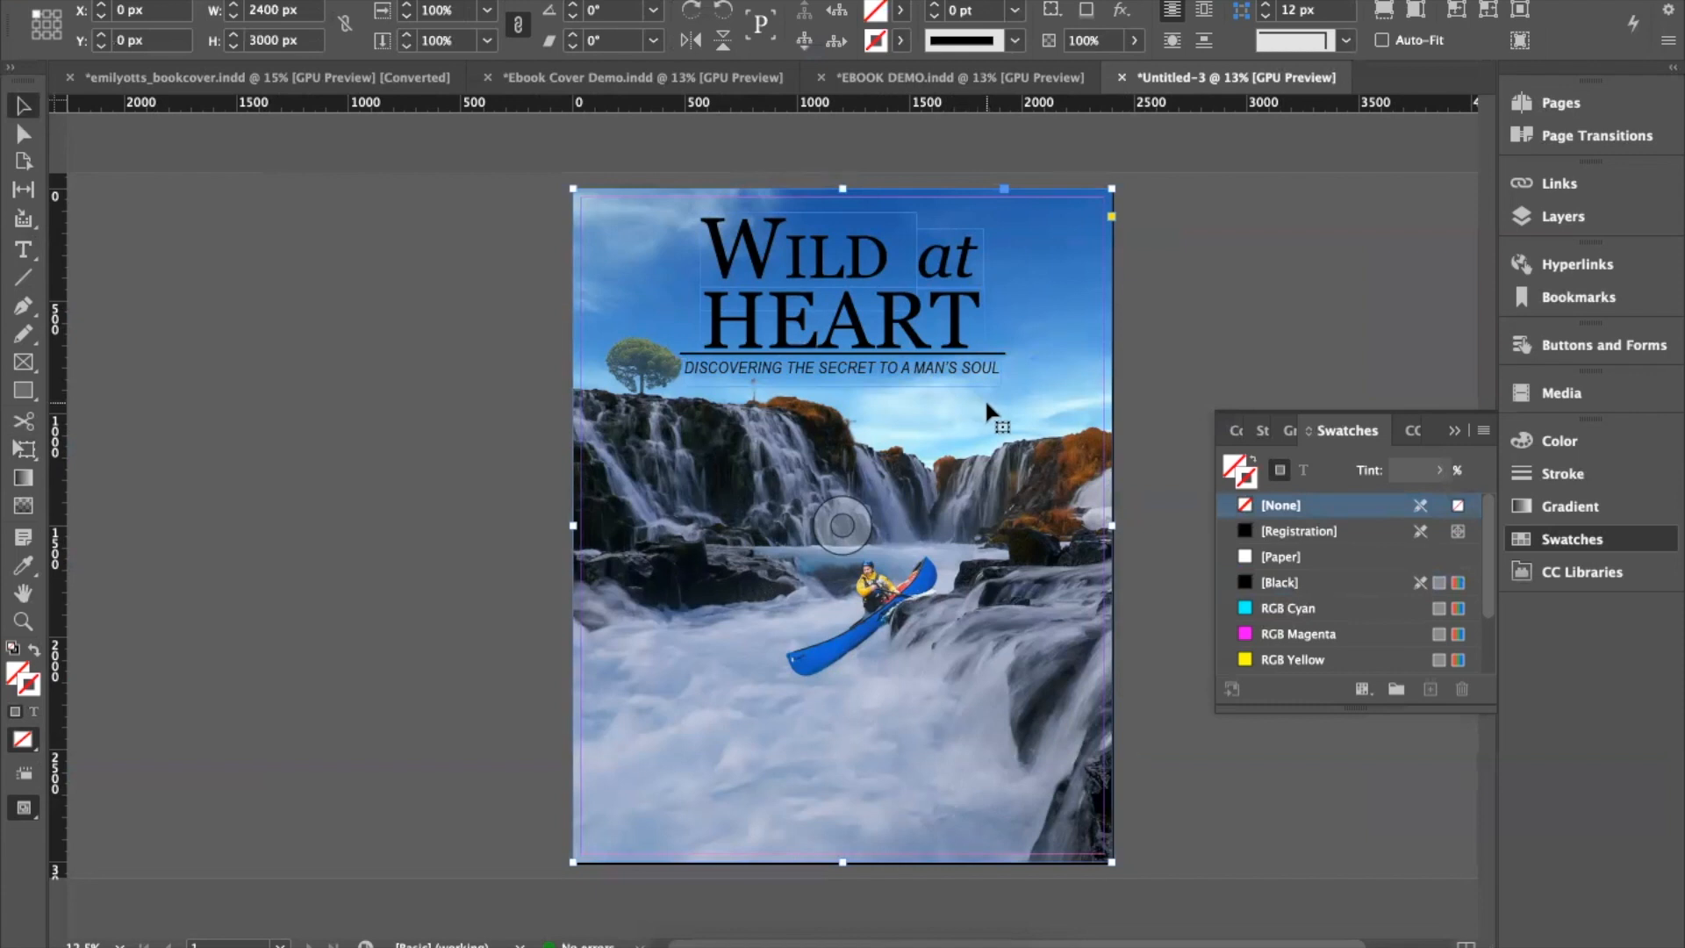
key(shift+w)
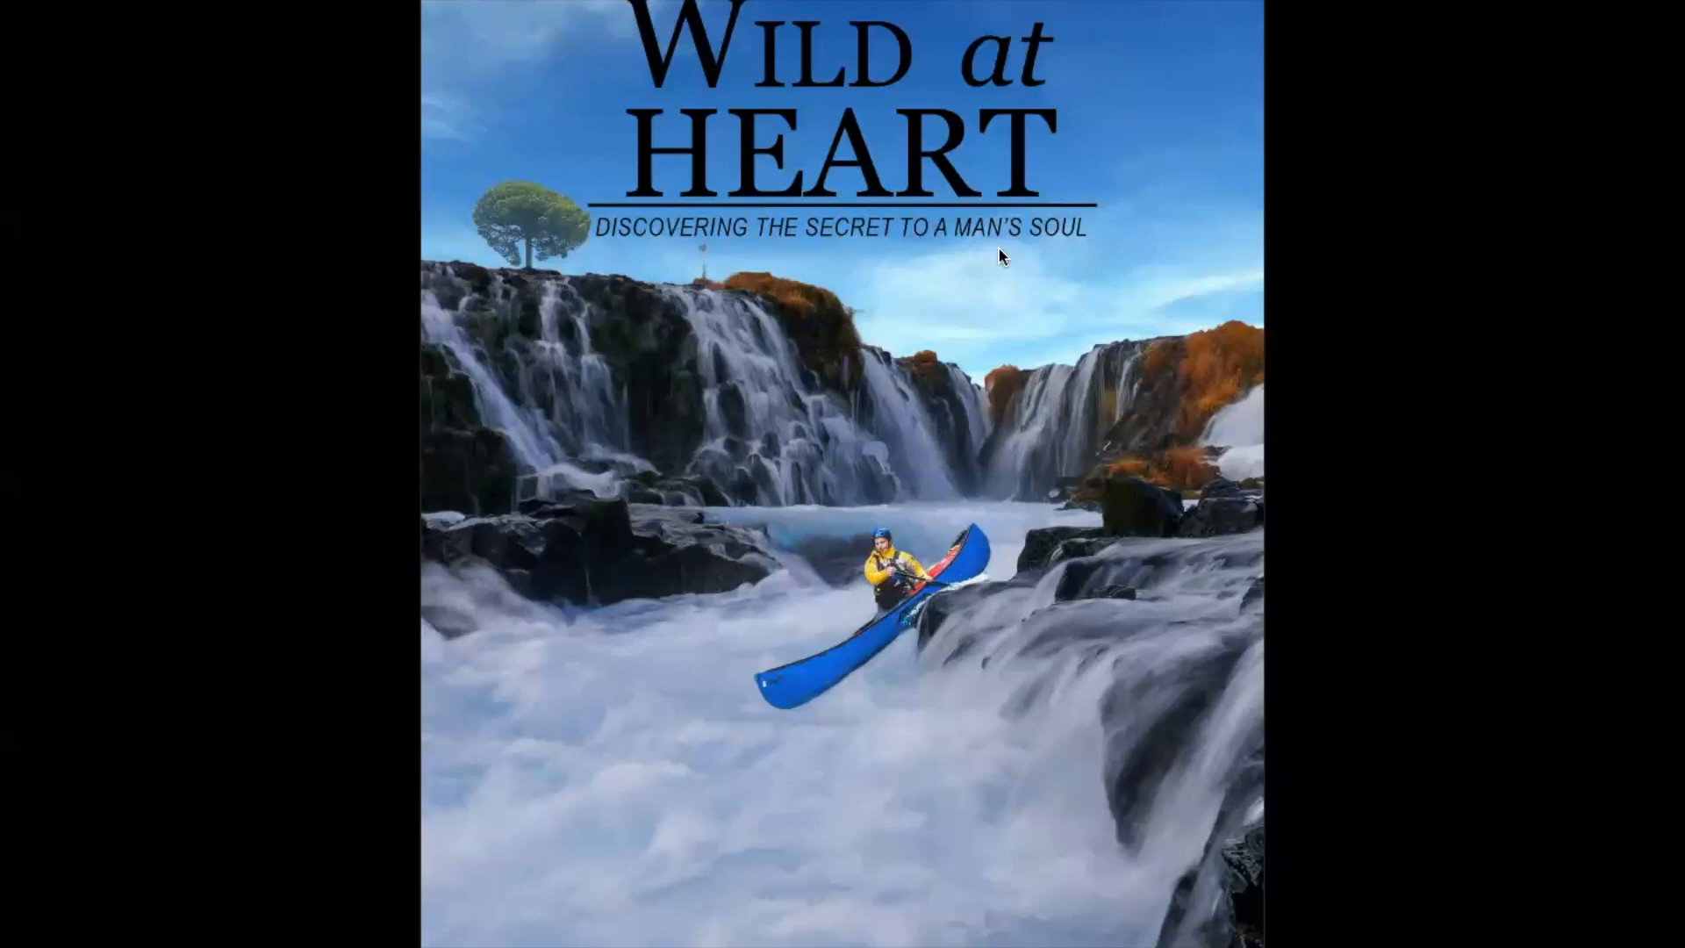
key(Escape)
Step: Set the whole subtitle, including its first letter, to 60 pt
click(861, 373)
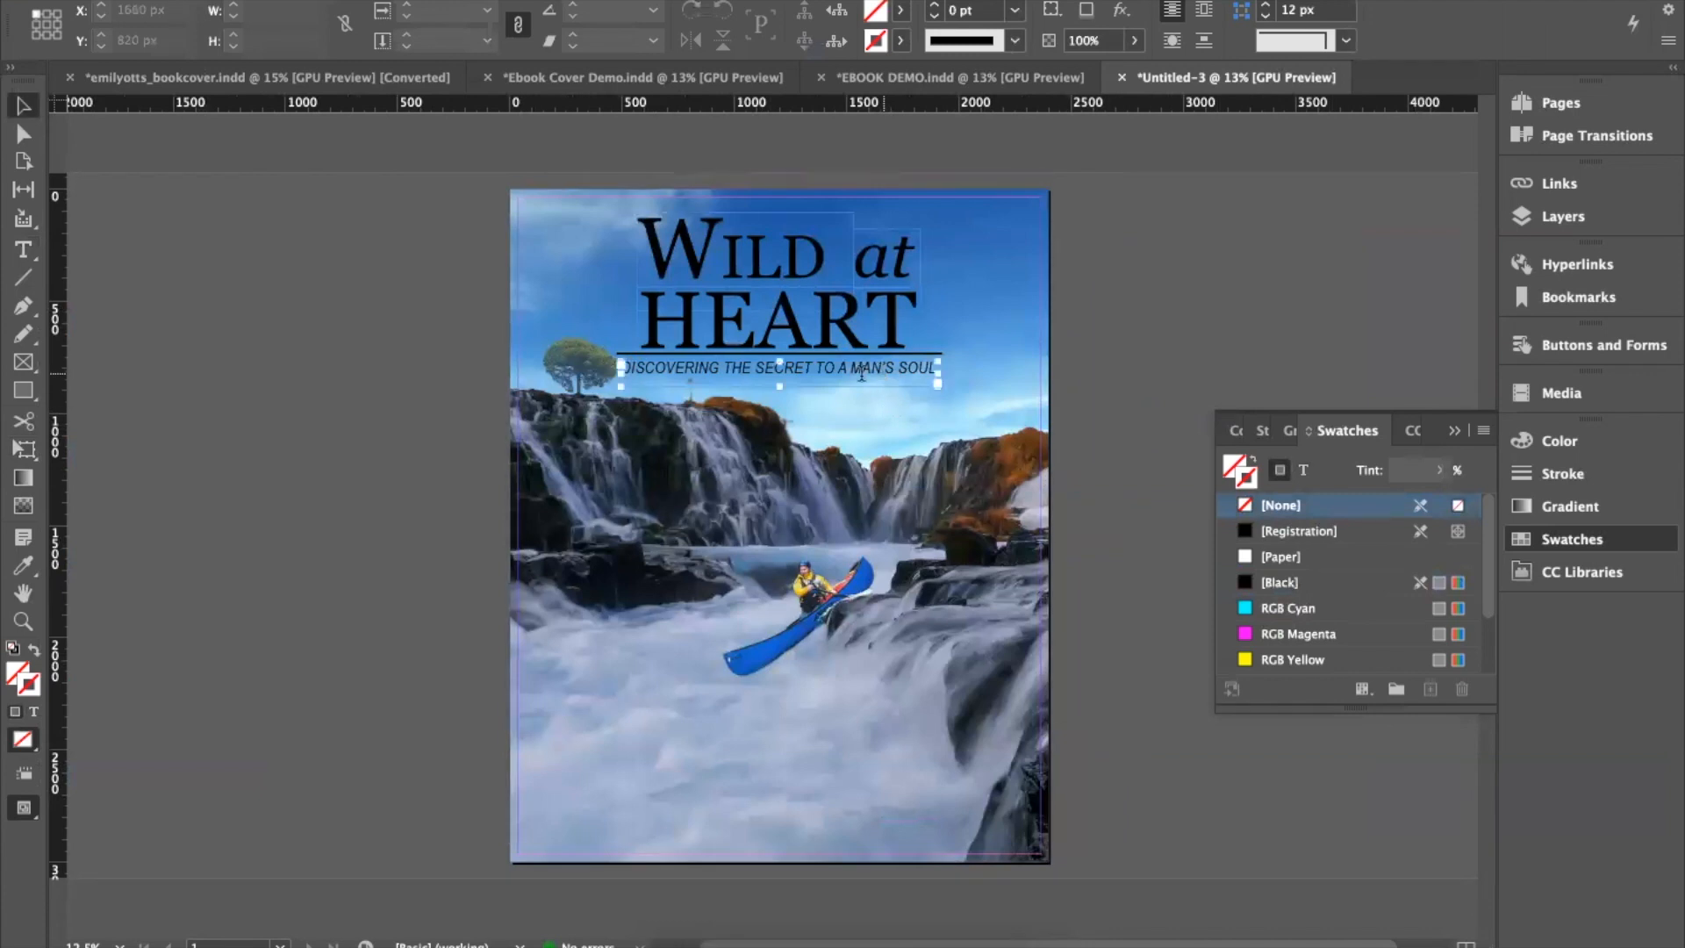
double_click(626, 367)
drag(629, 367, 937, 371)
click(372, 10)
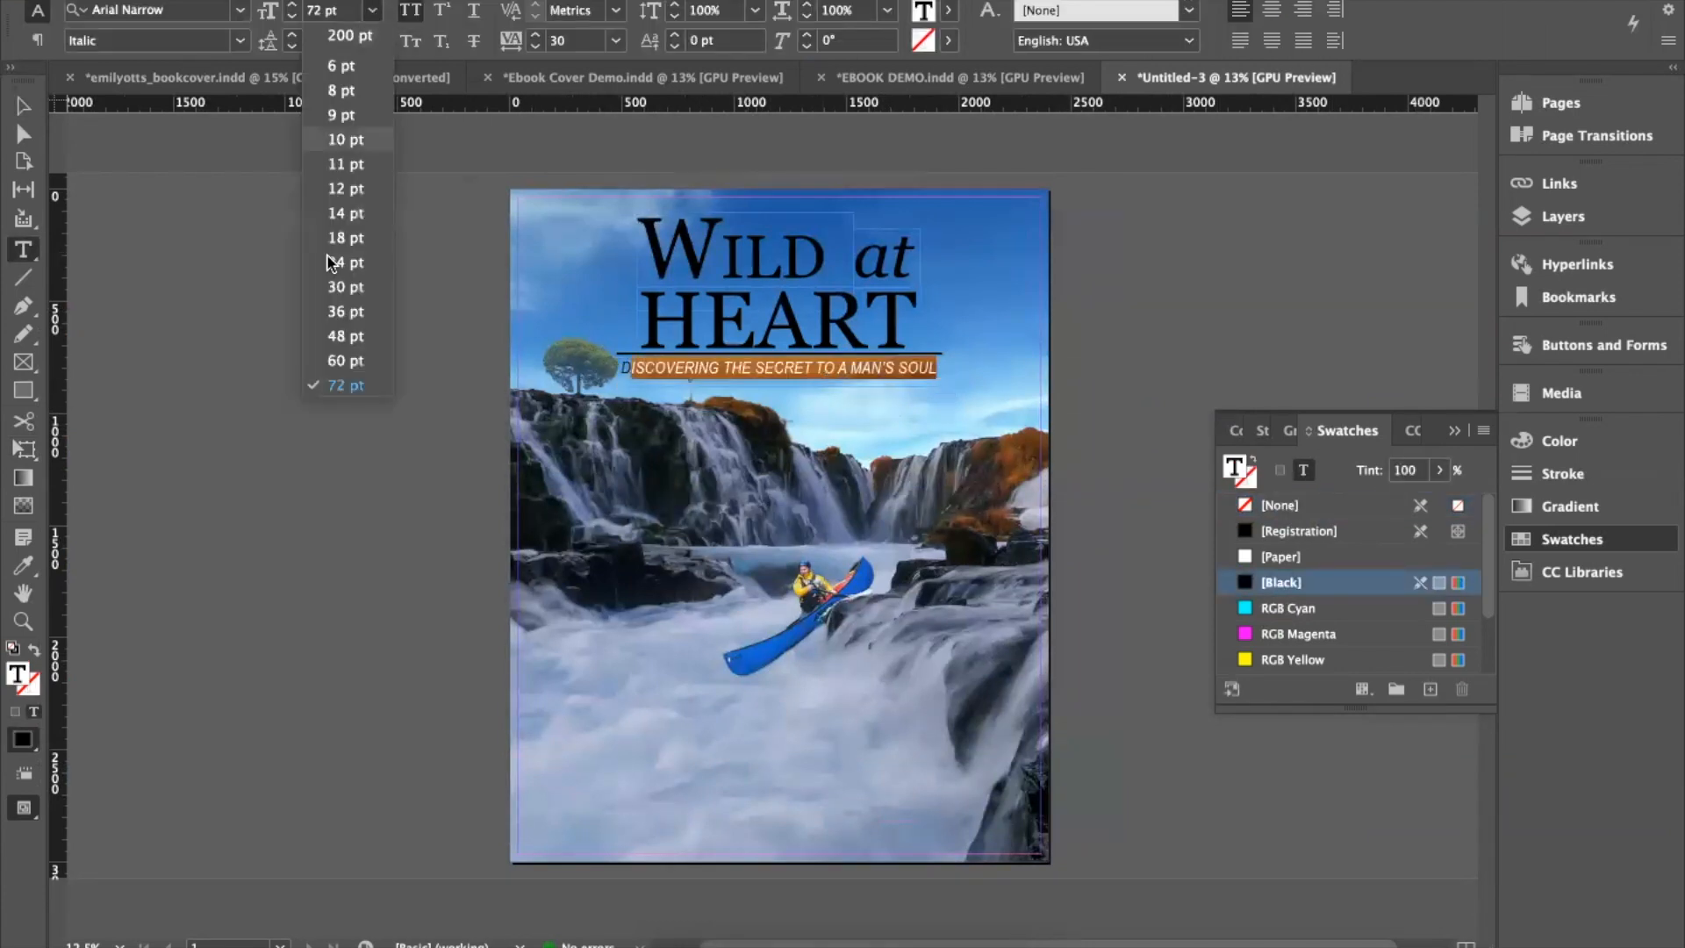
click(345, 361)
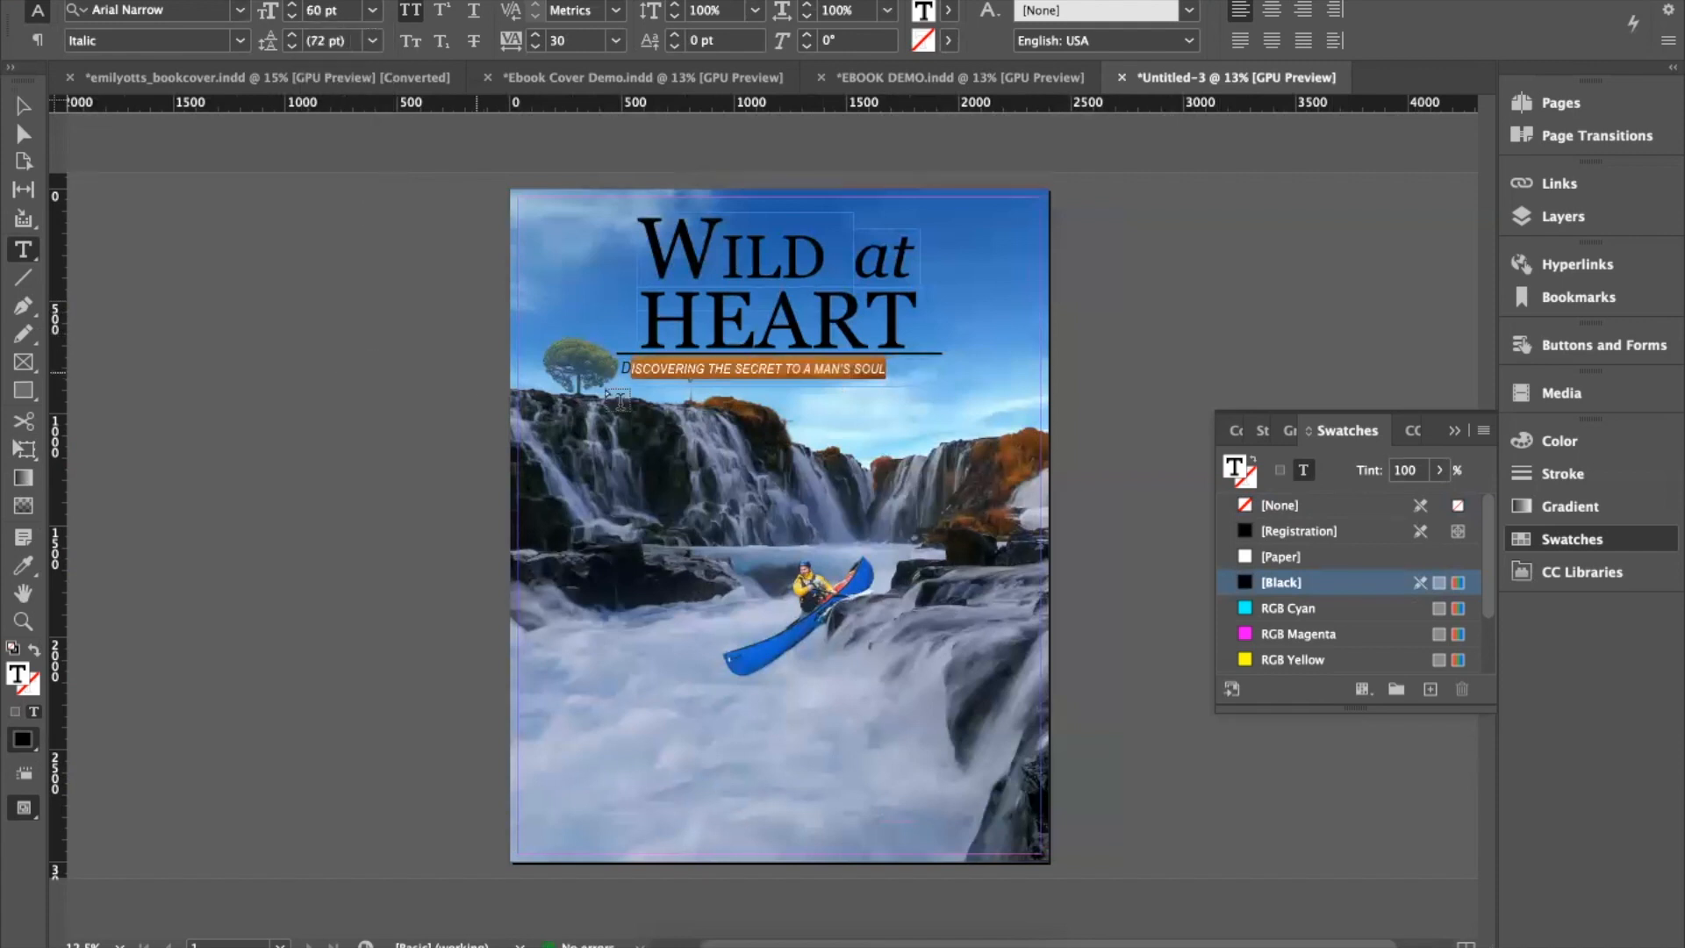
drag(631, 366, 619, 367)
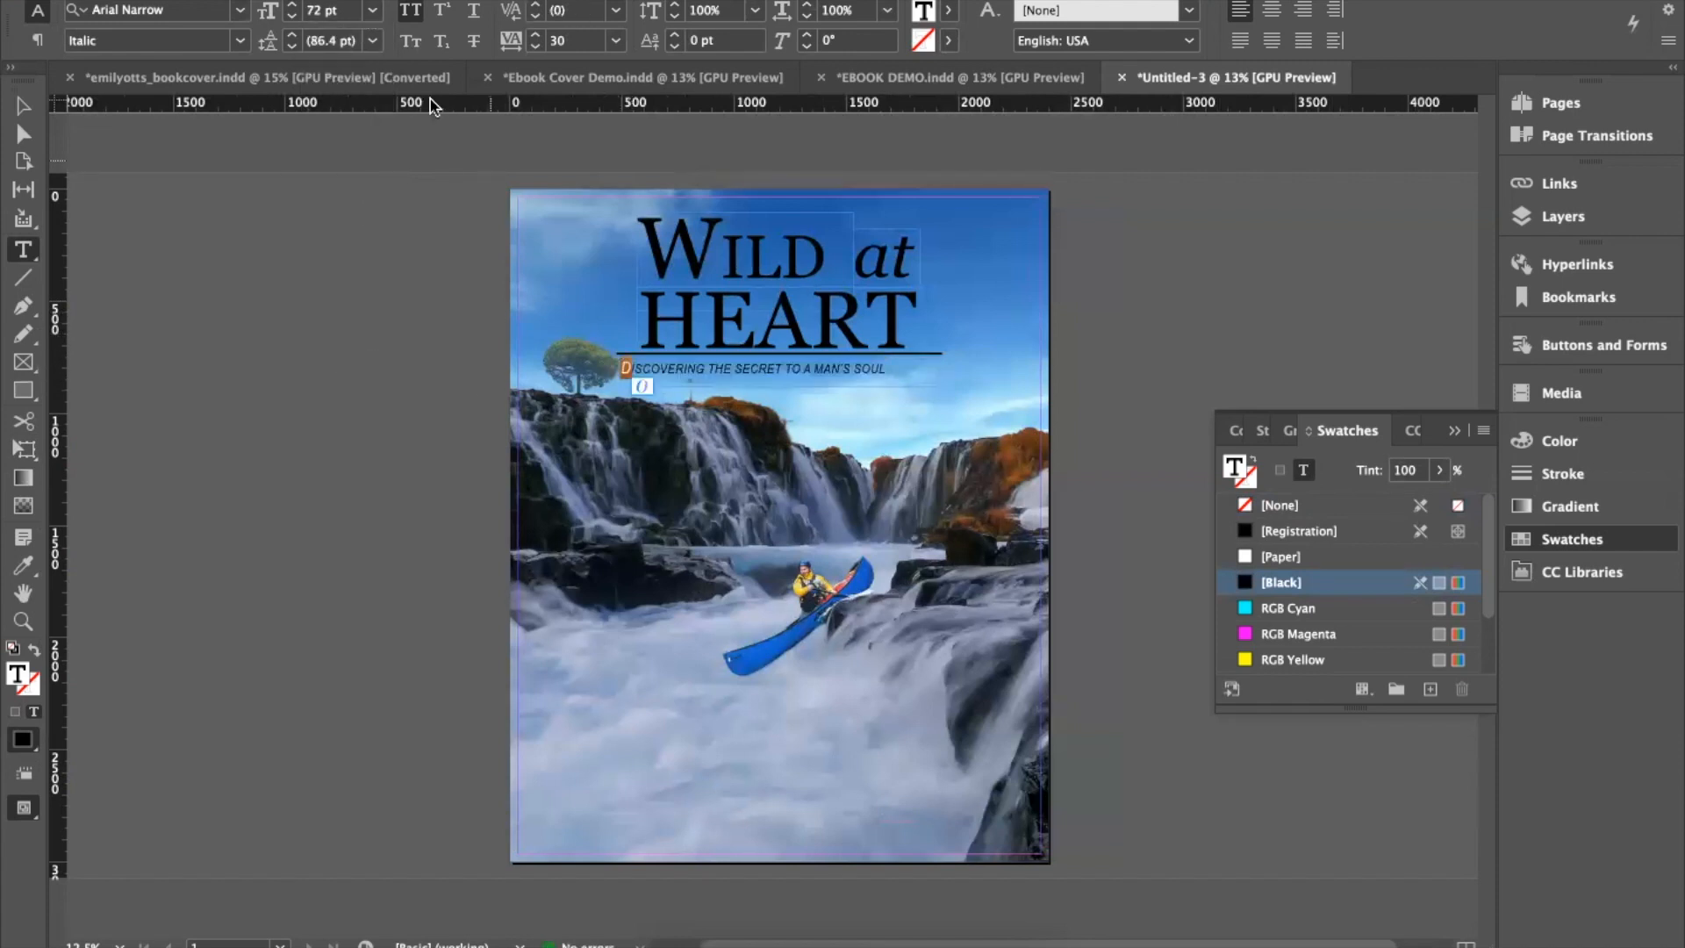
click(372, 10)
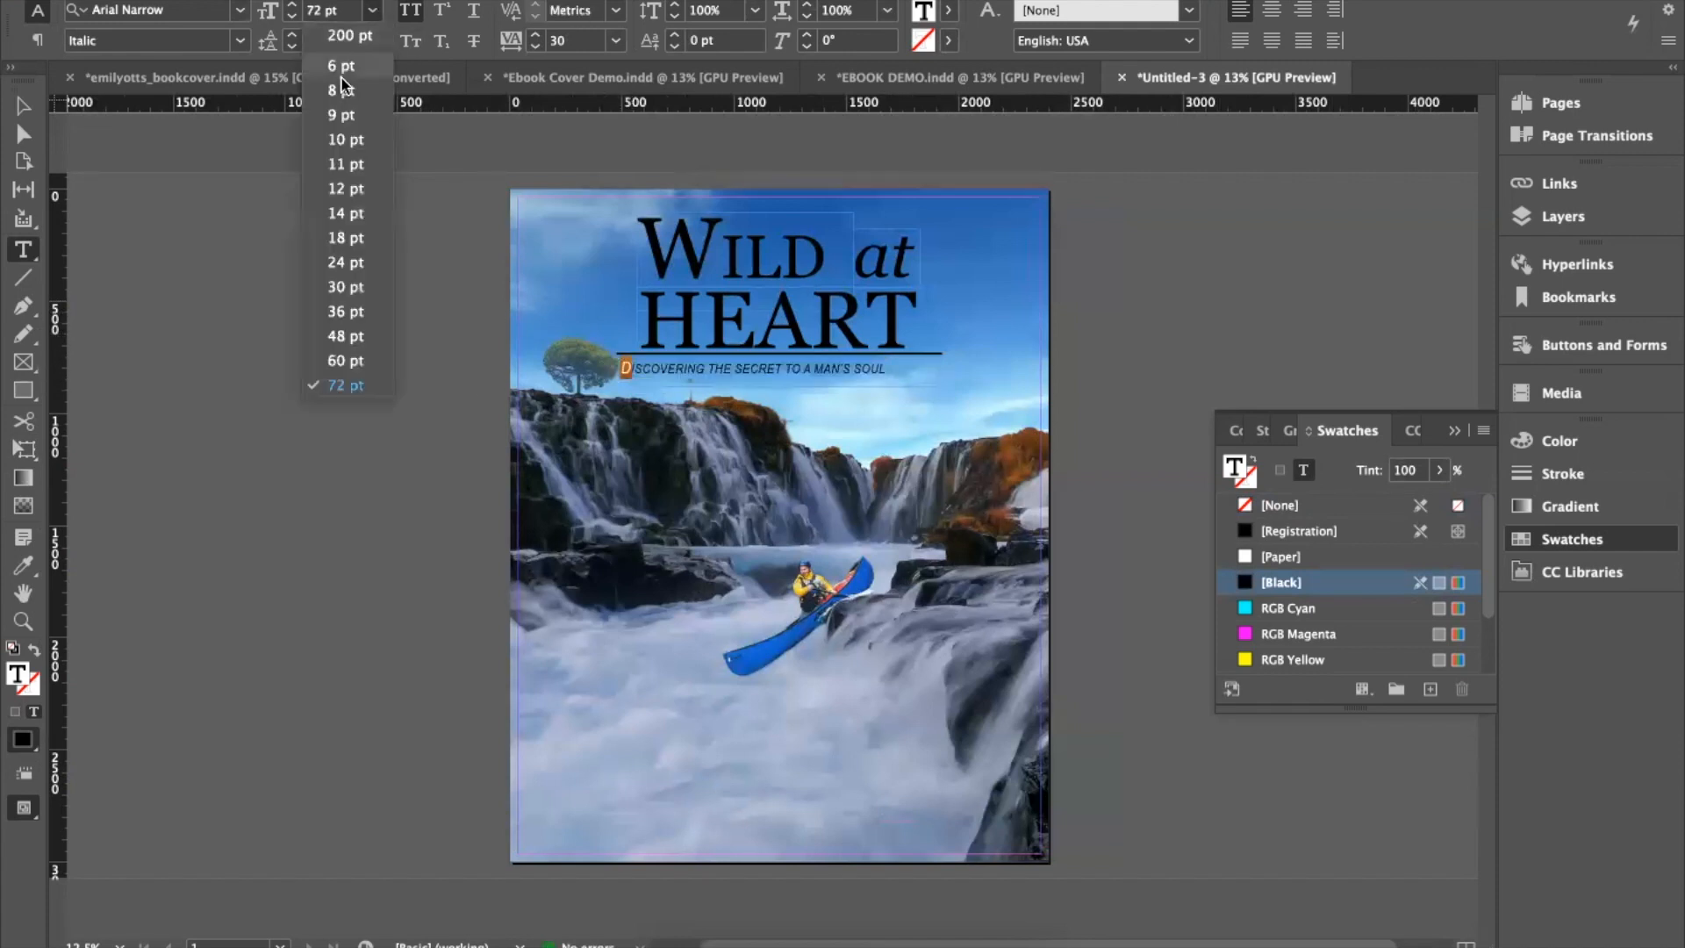
click(342, 361)
Step: Narrow the subtitle frame to about 1185 px, centred under the divider line, and preview the cover full screen
click(24, 106)
click(921, 377)
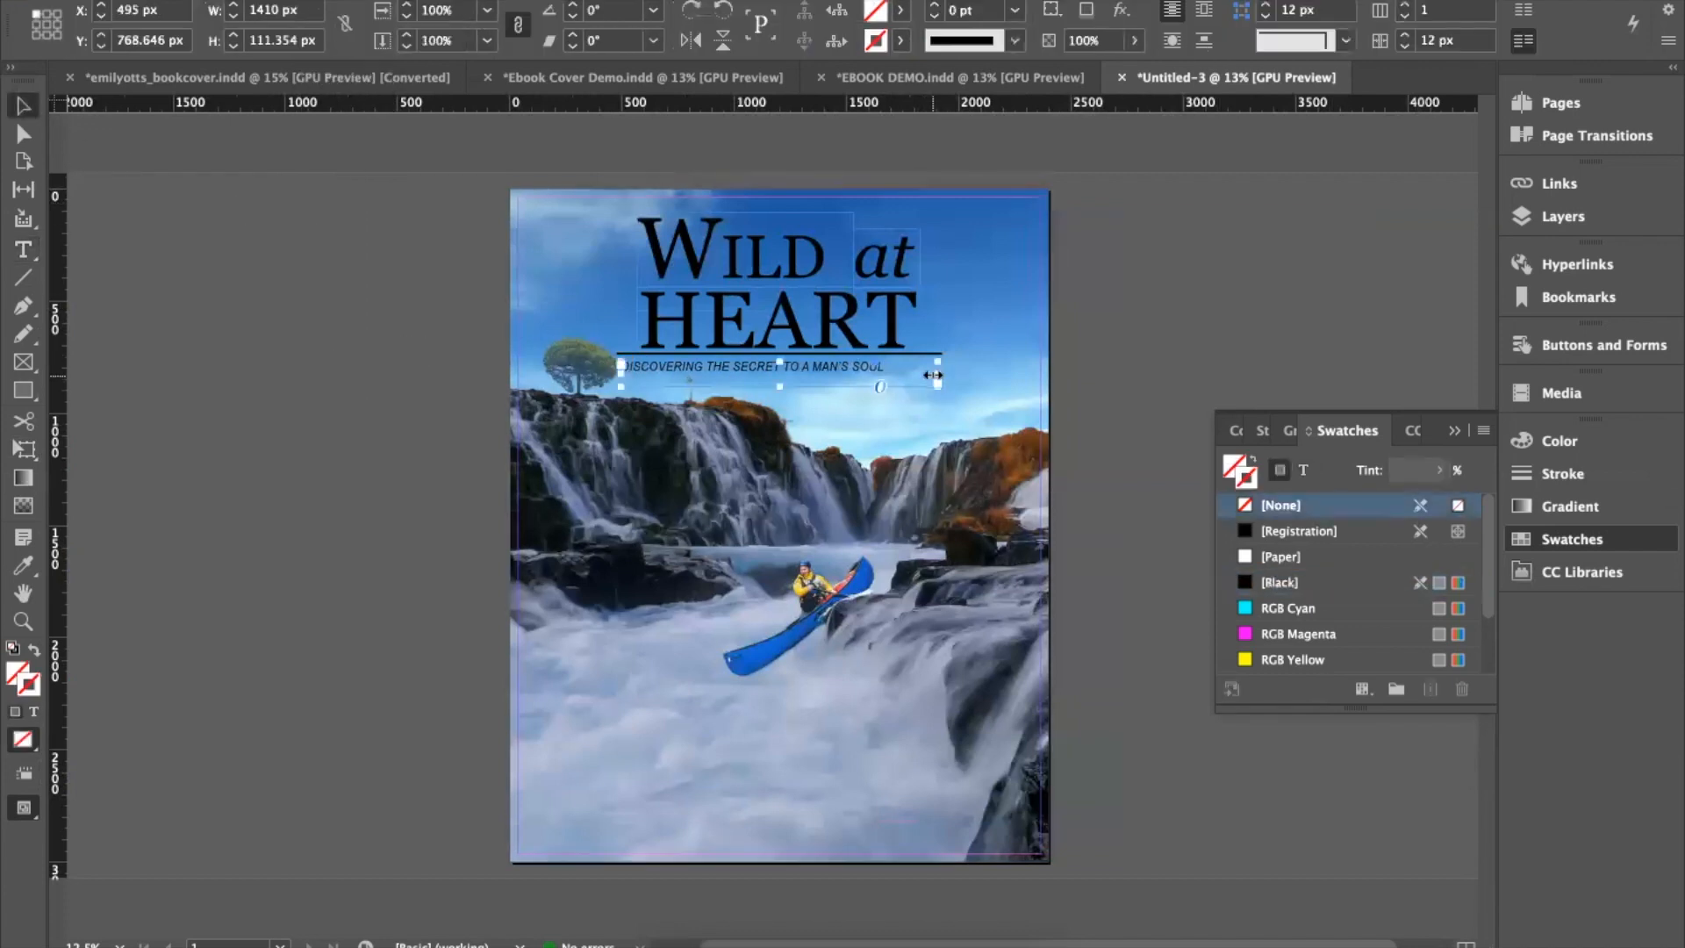
drag(932, 375, 848, 379)
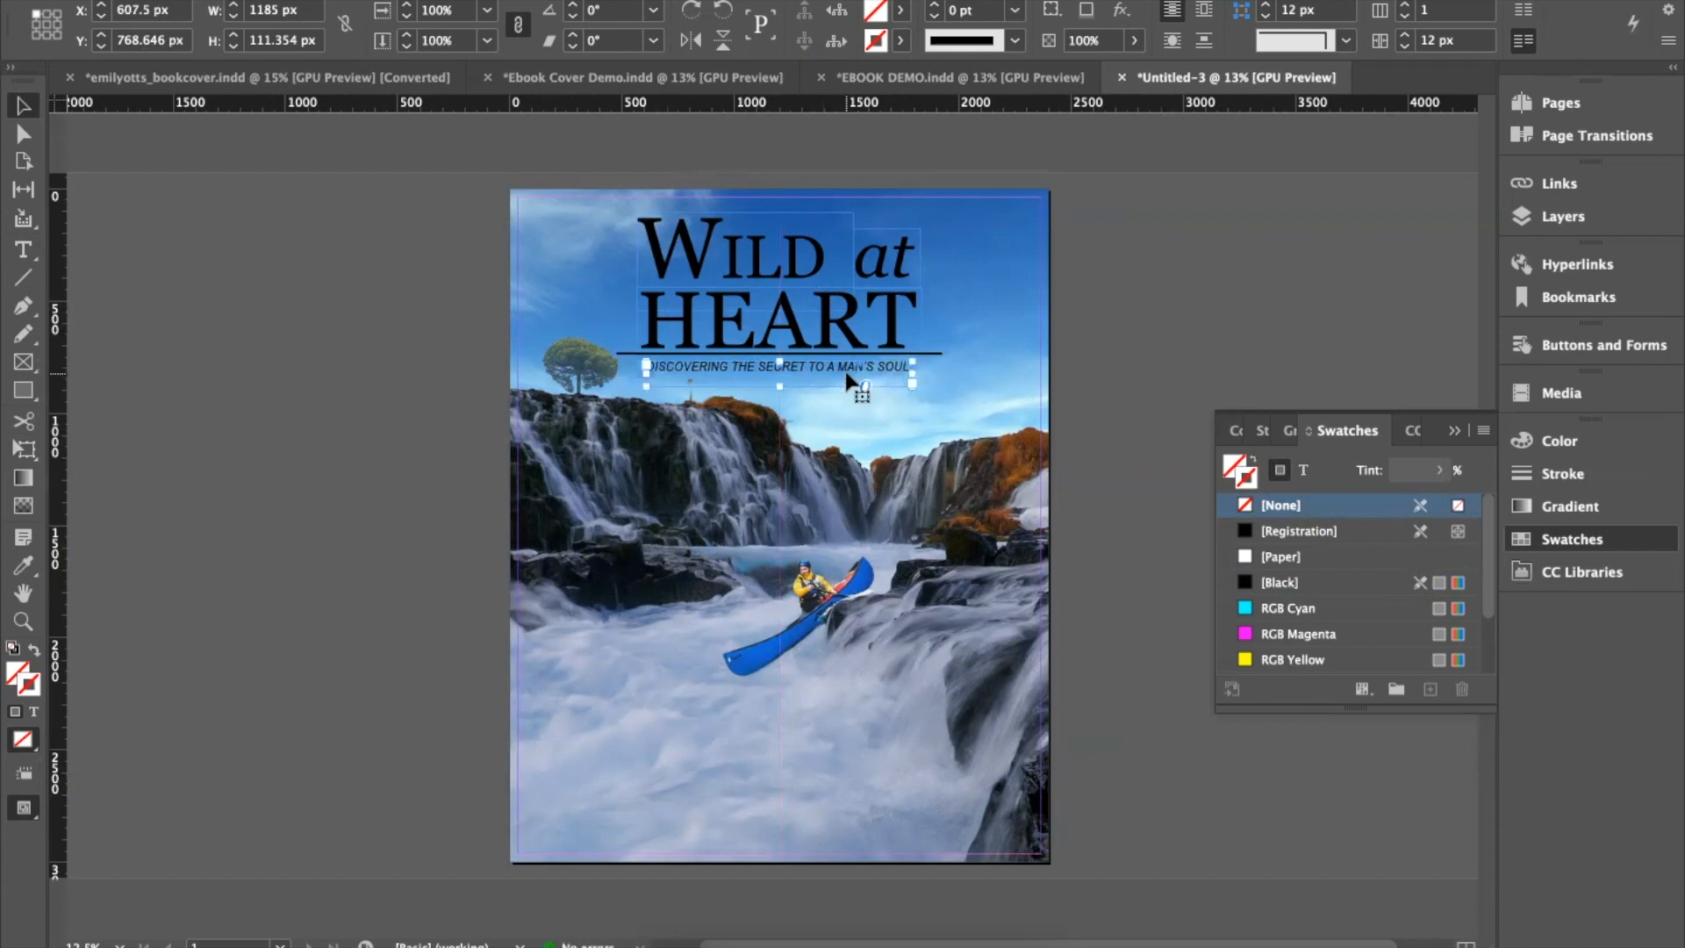
click(381, 242)
key(shift+w)
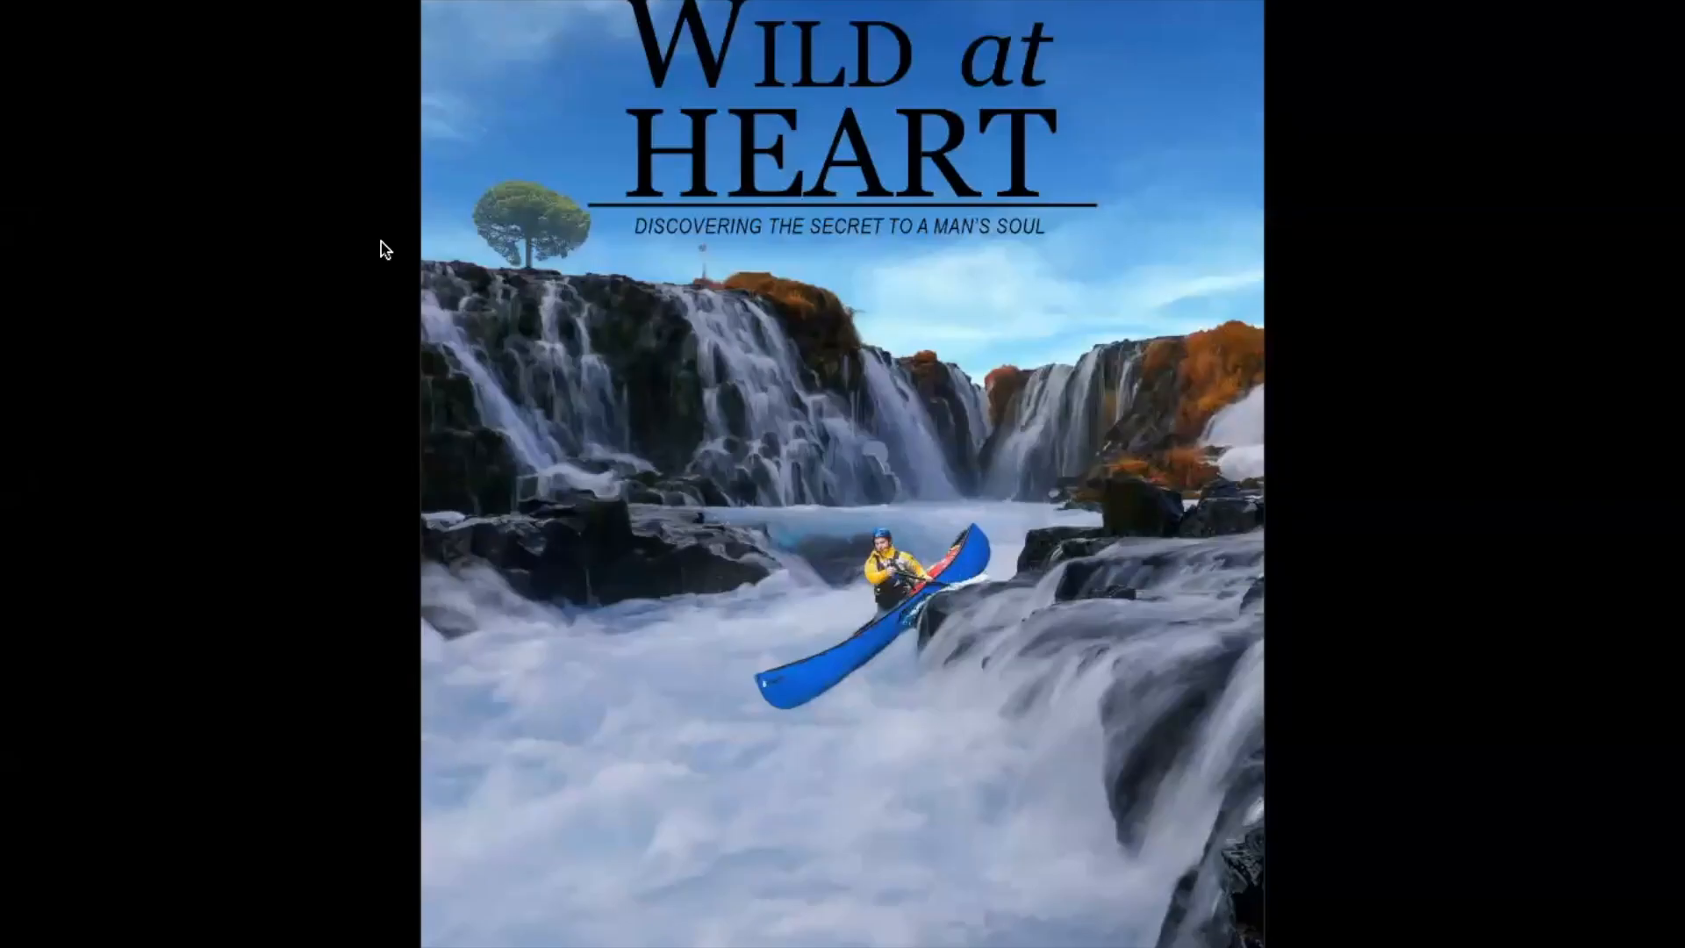
key(Escape)
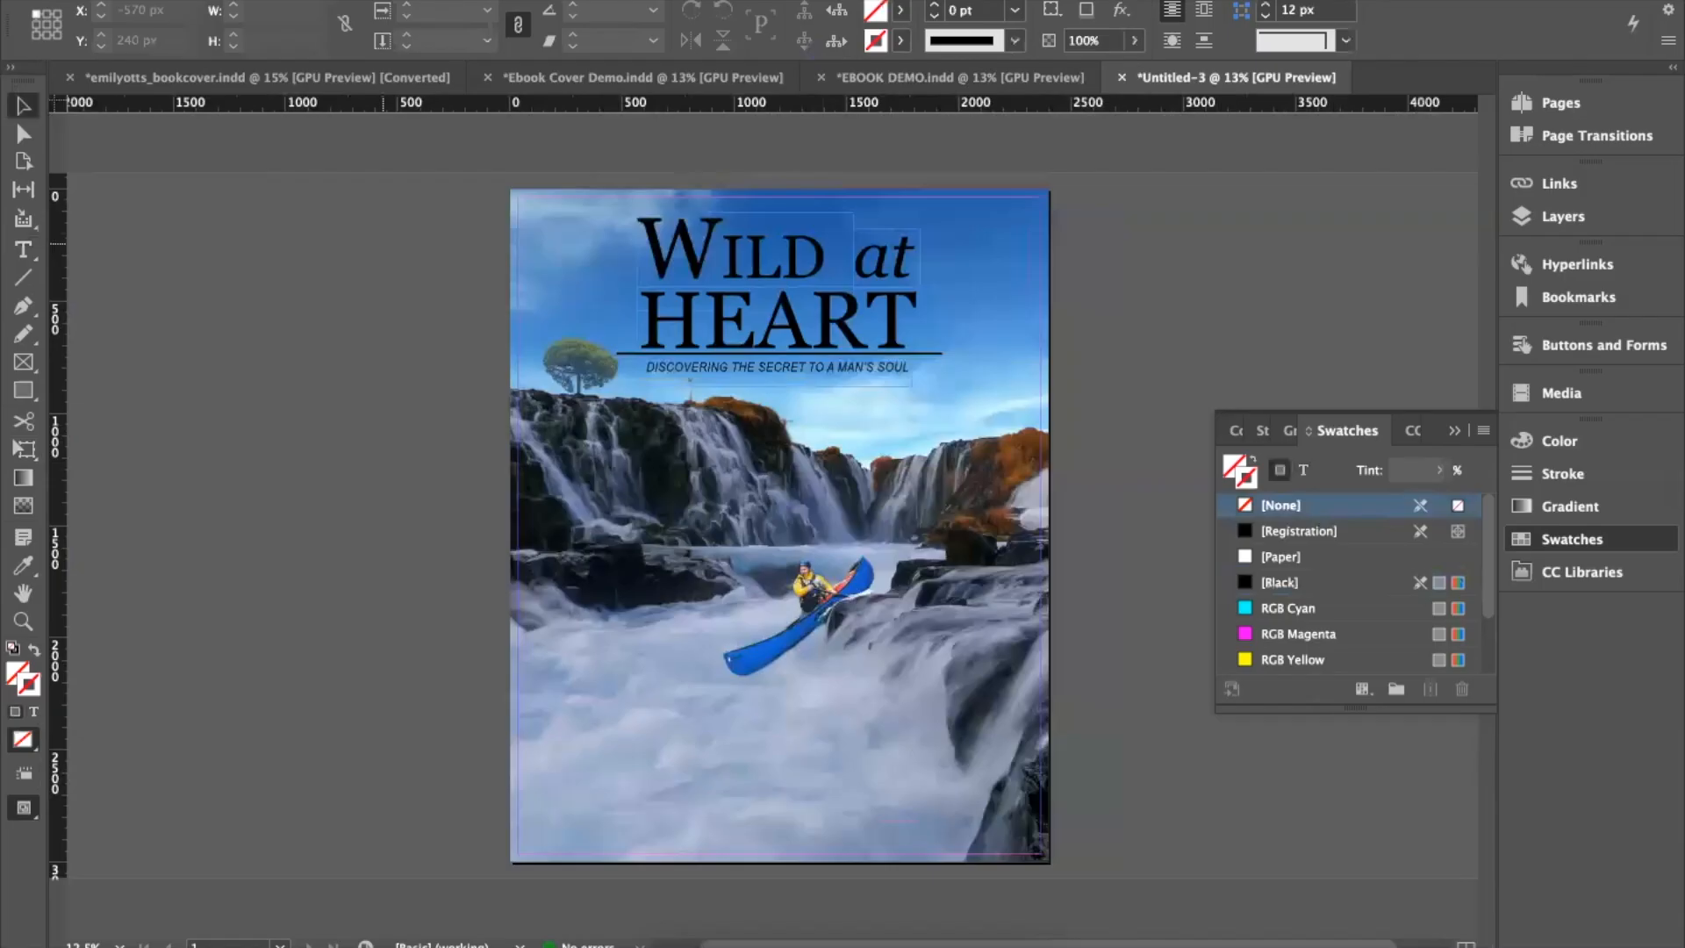
Step: Select the title, divider line and subtitle together and nudge them slightly up the cover
click(789, 372)
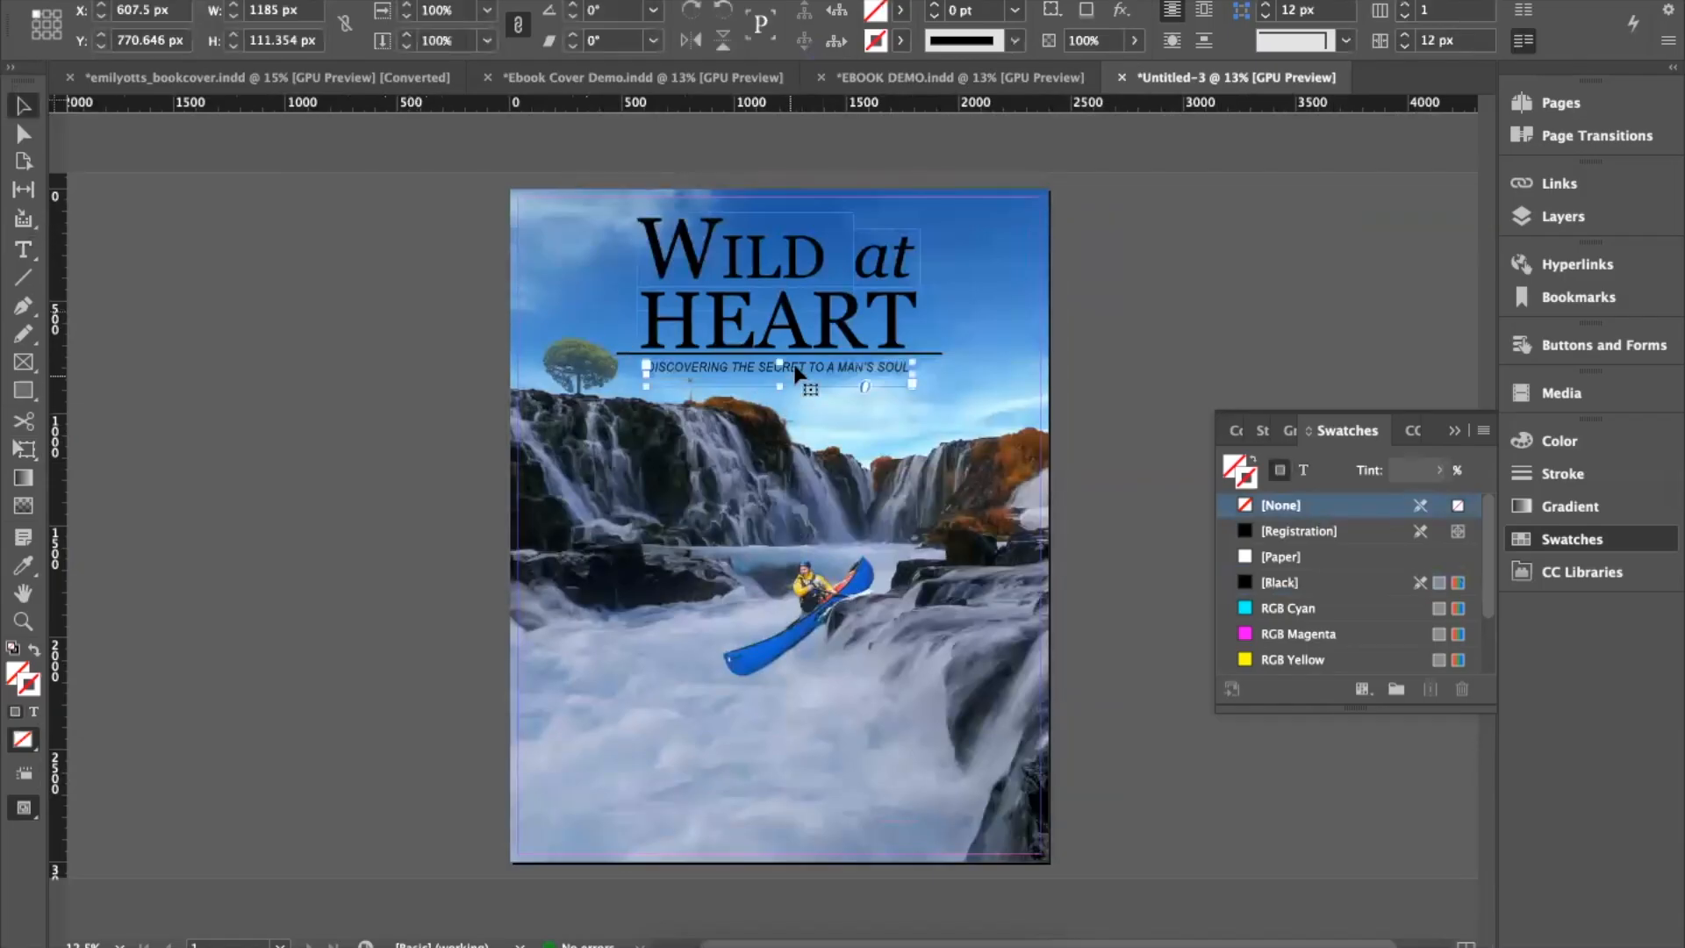
shift+click(806, 343)
shift+click(933, 354)
key(shift+Up)
key(Up)
key(Up)
key(Up)
key(Up)
key(Up)
key(Up)
key(Up)
key(Up)
key(Up)
key(Up)
key(Up)
key(Up)
key(Up)
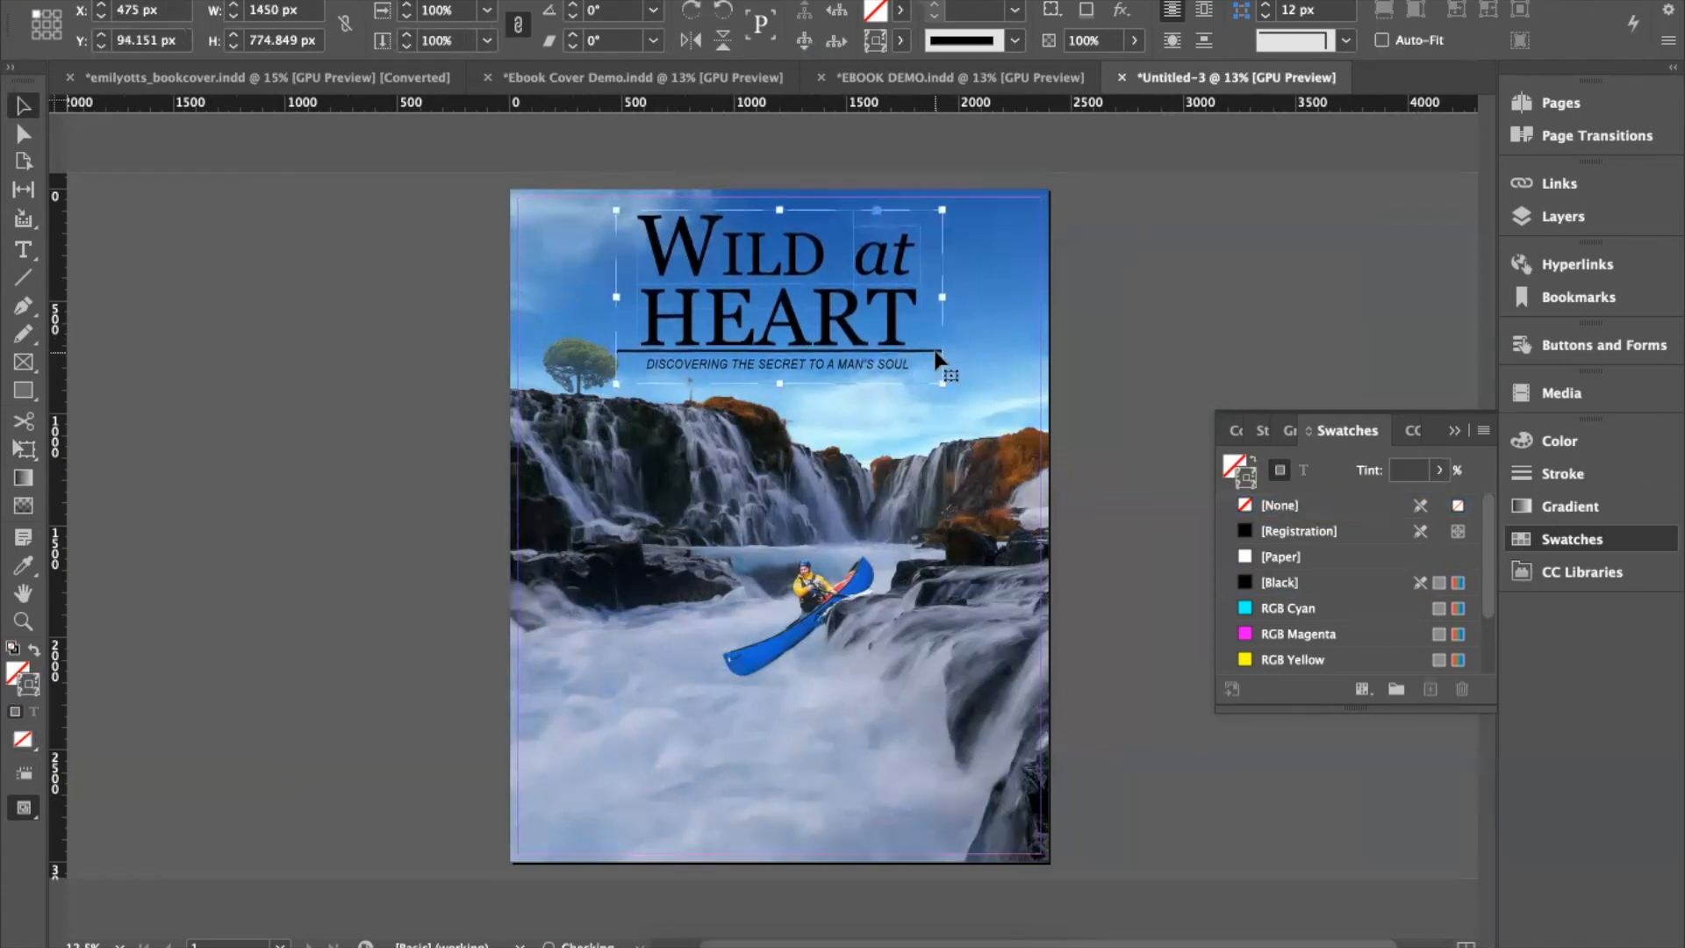
click(1115, 361)
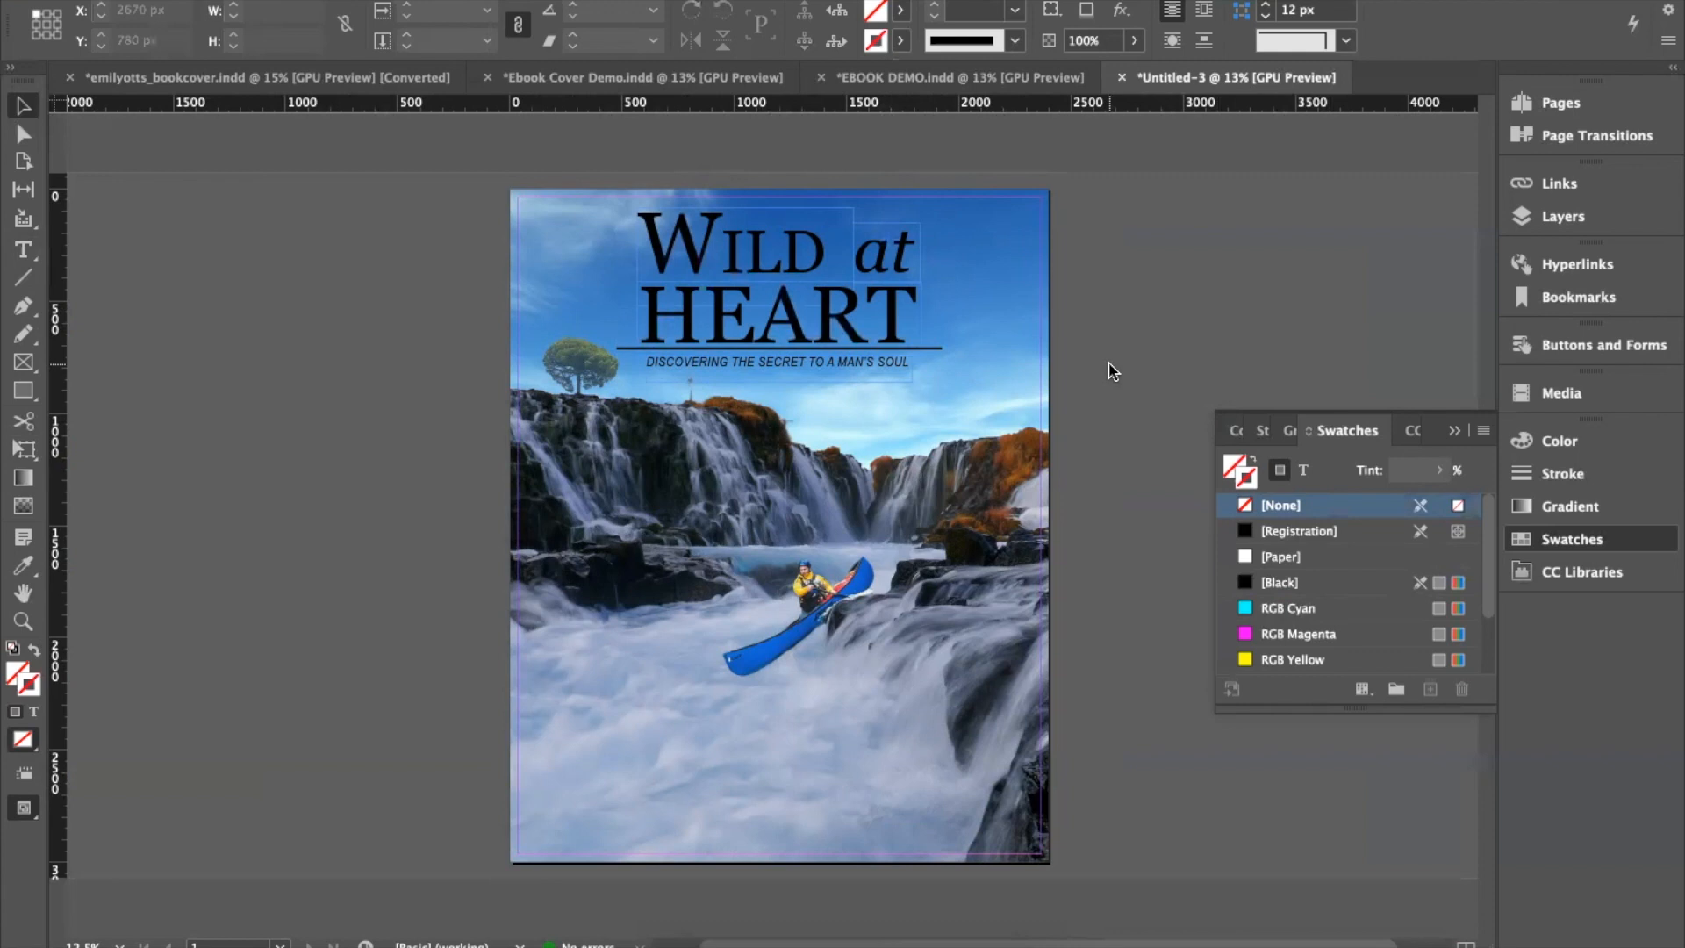
Step: Extract a colour theme from the waterfall artwork with the Color Theme Tool and add the Dark theme to the swatches
click(33, 578)
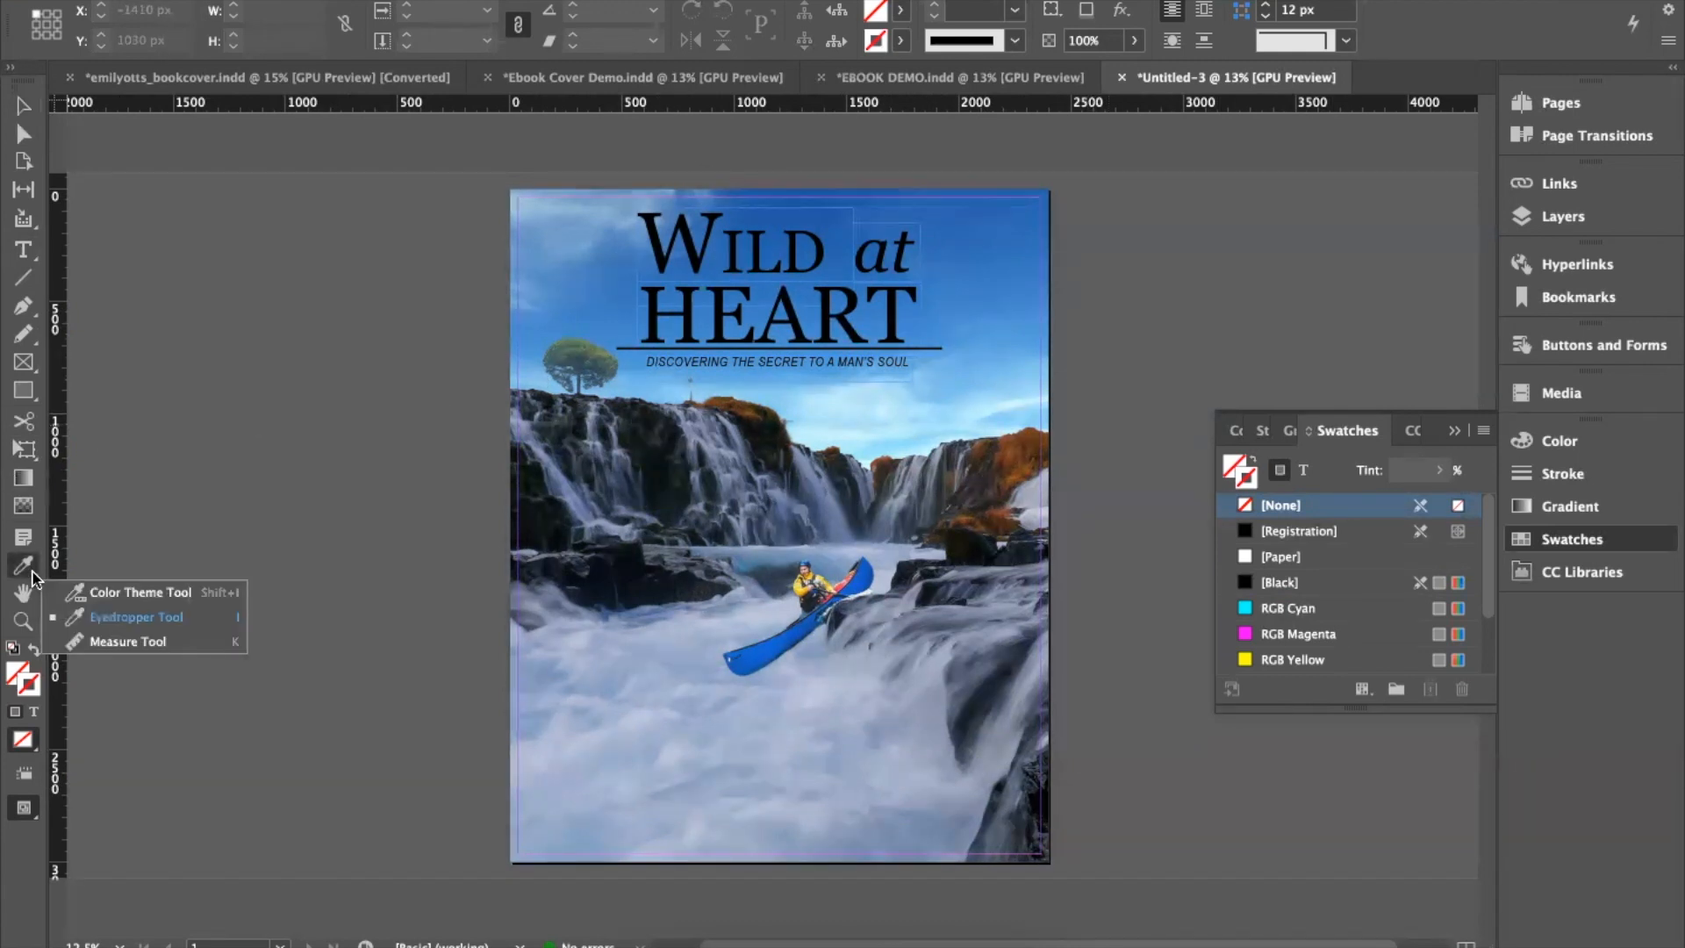
click(104, 593)
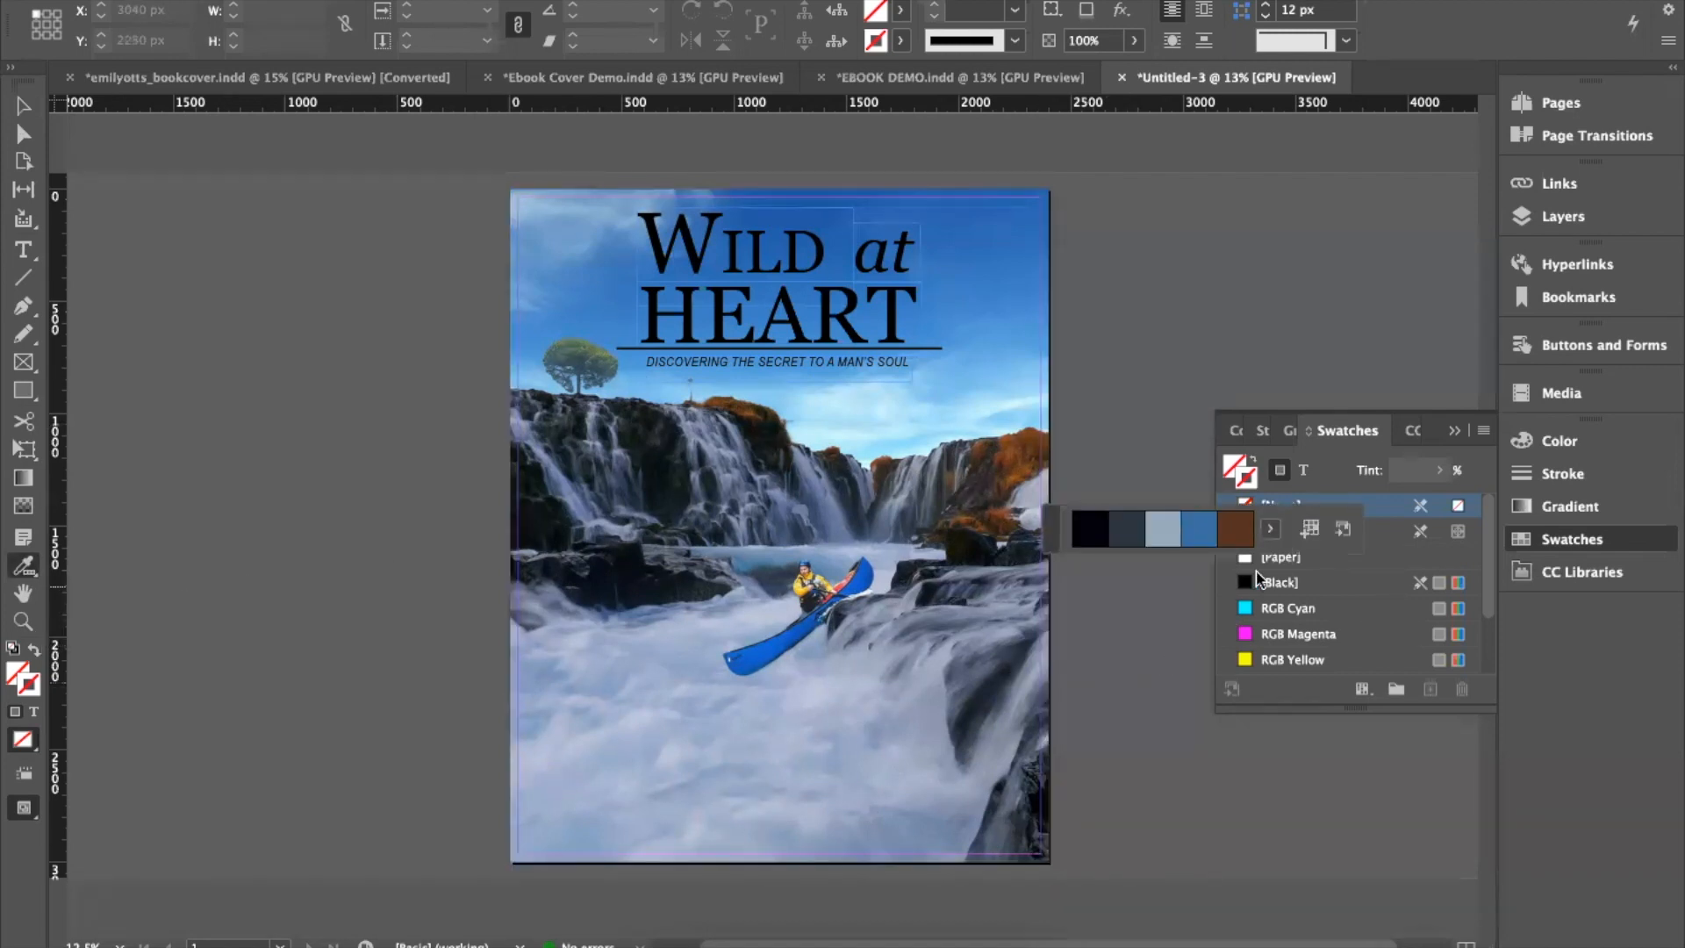
click(1273, 530)
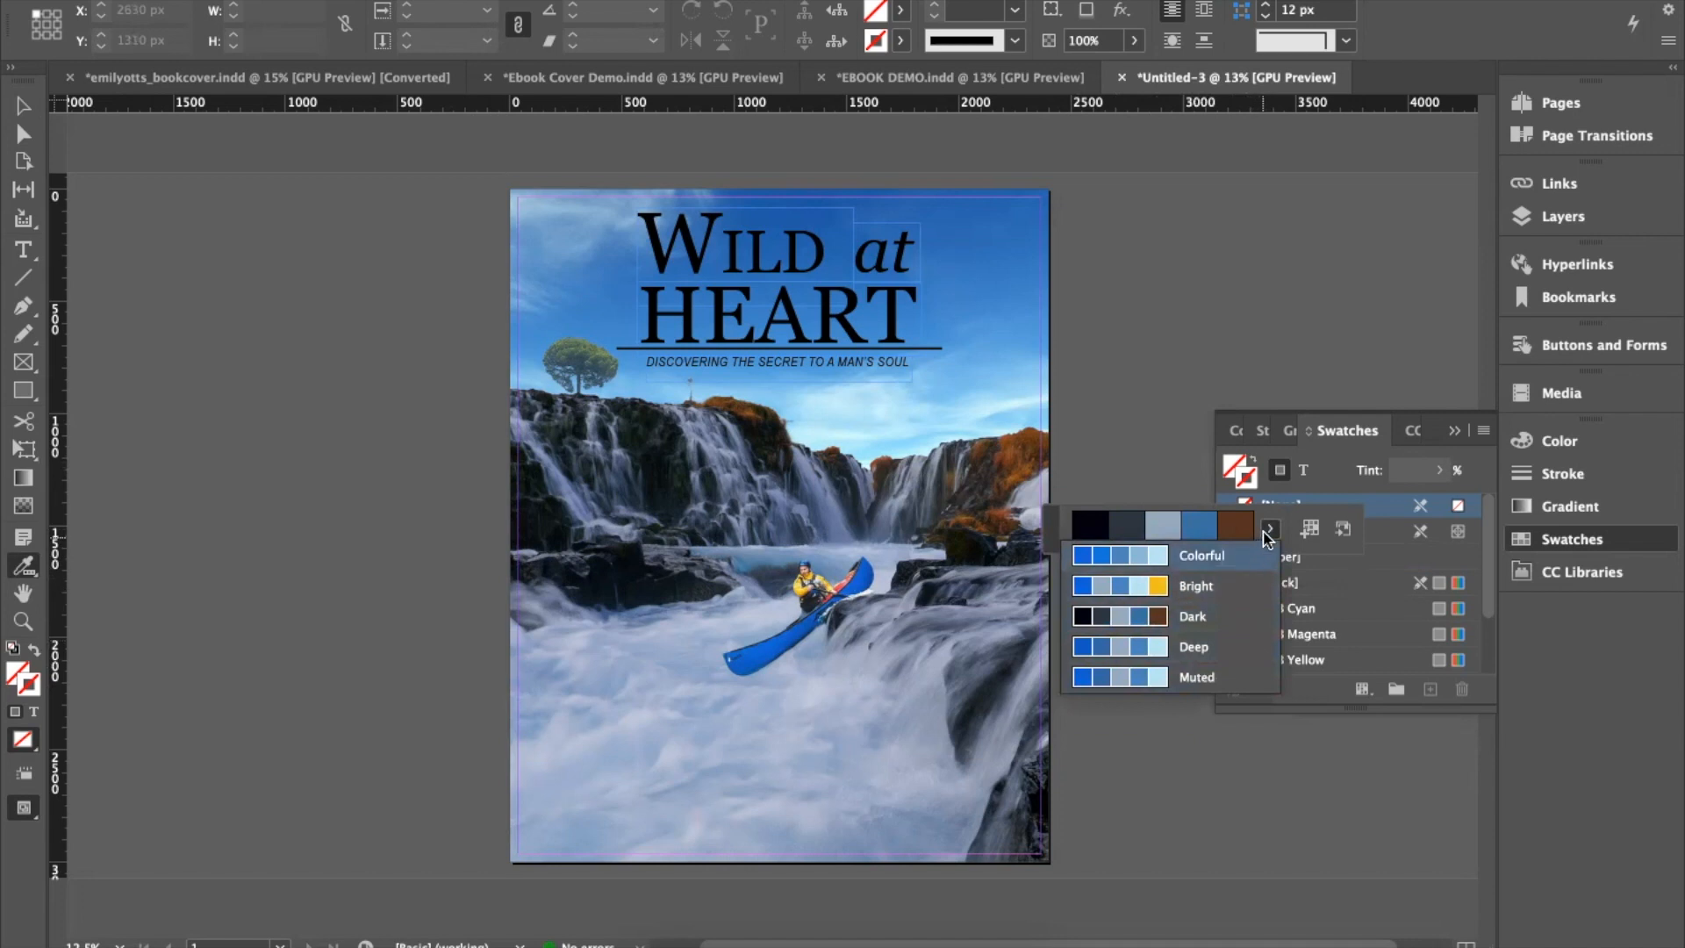
click(1309, 529)
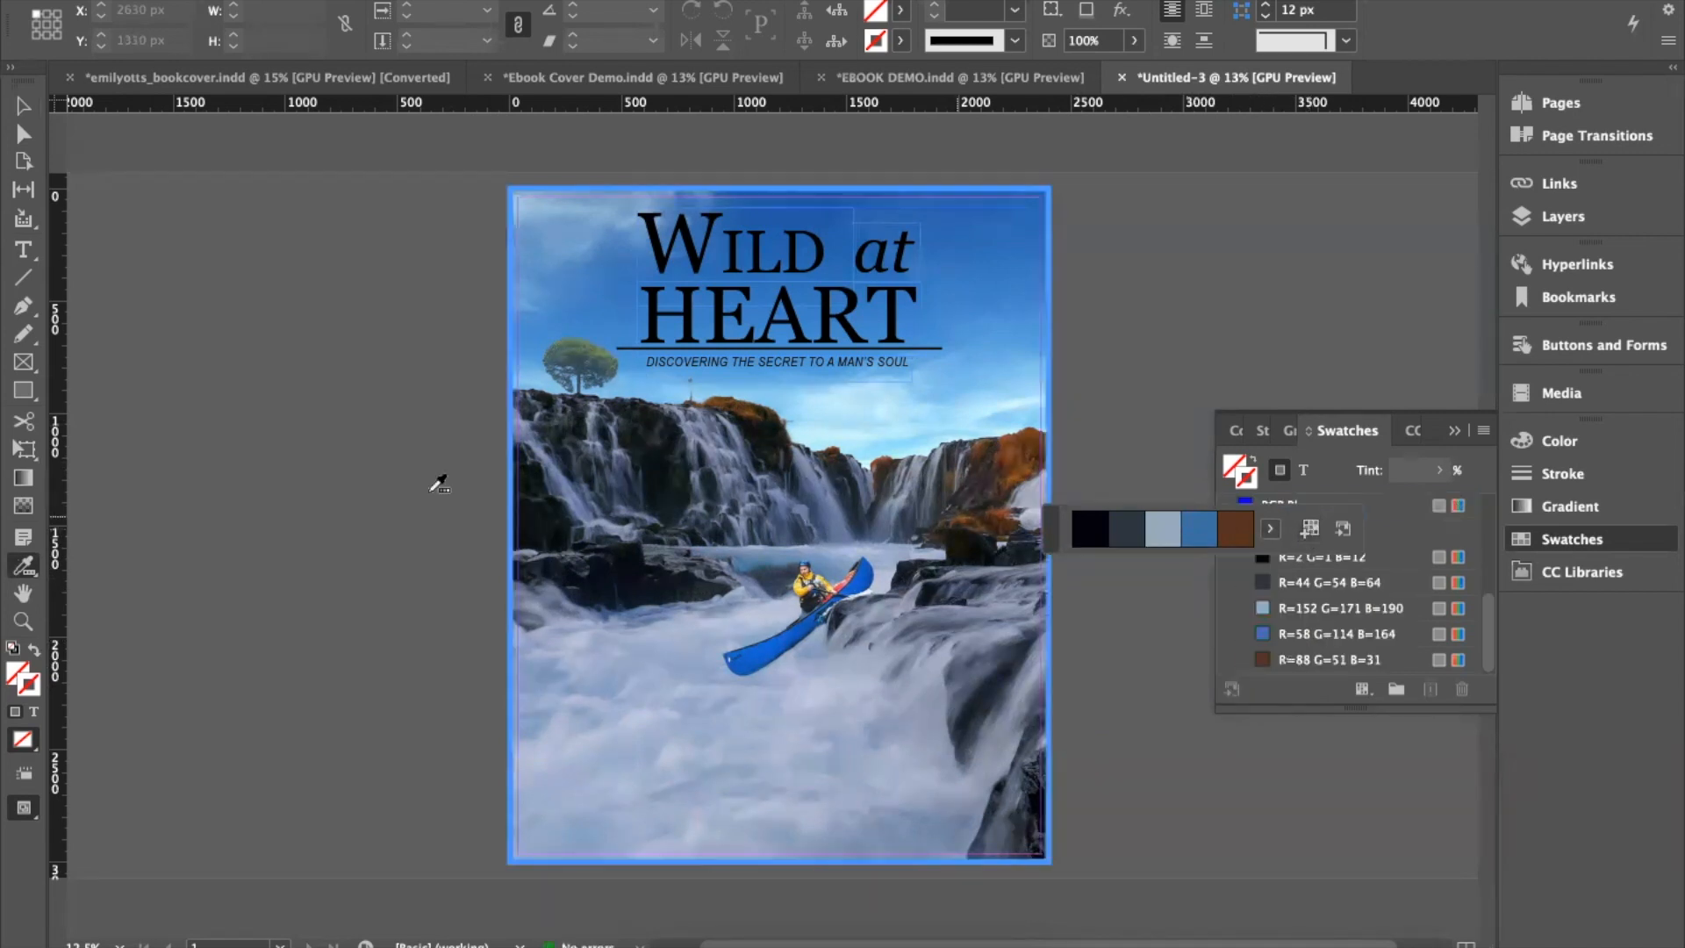
Step: Sample the tree's green with the Eyedropper and save it as a new swatch, R=110 G=136 B=90
drag(27, 566, 132, 613)
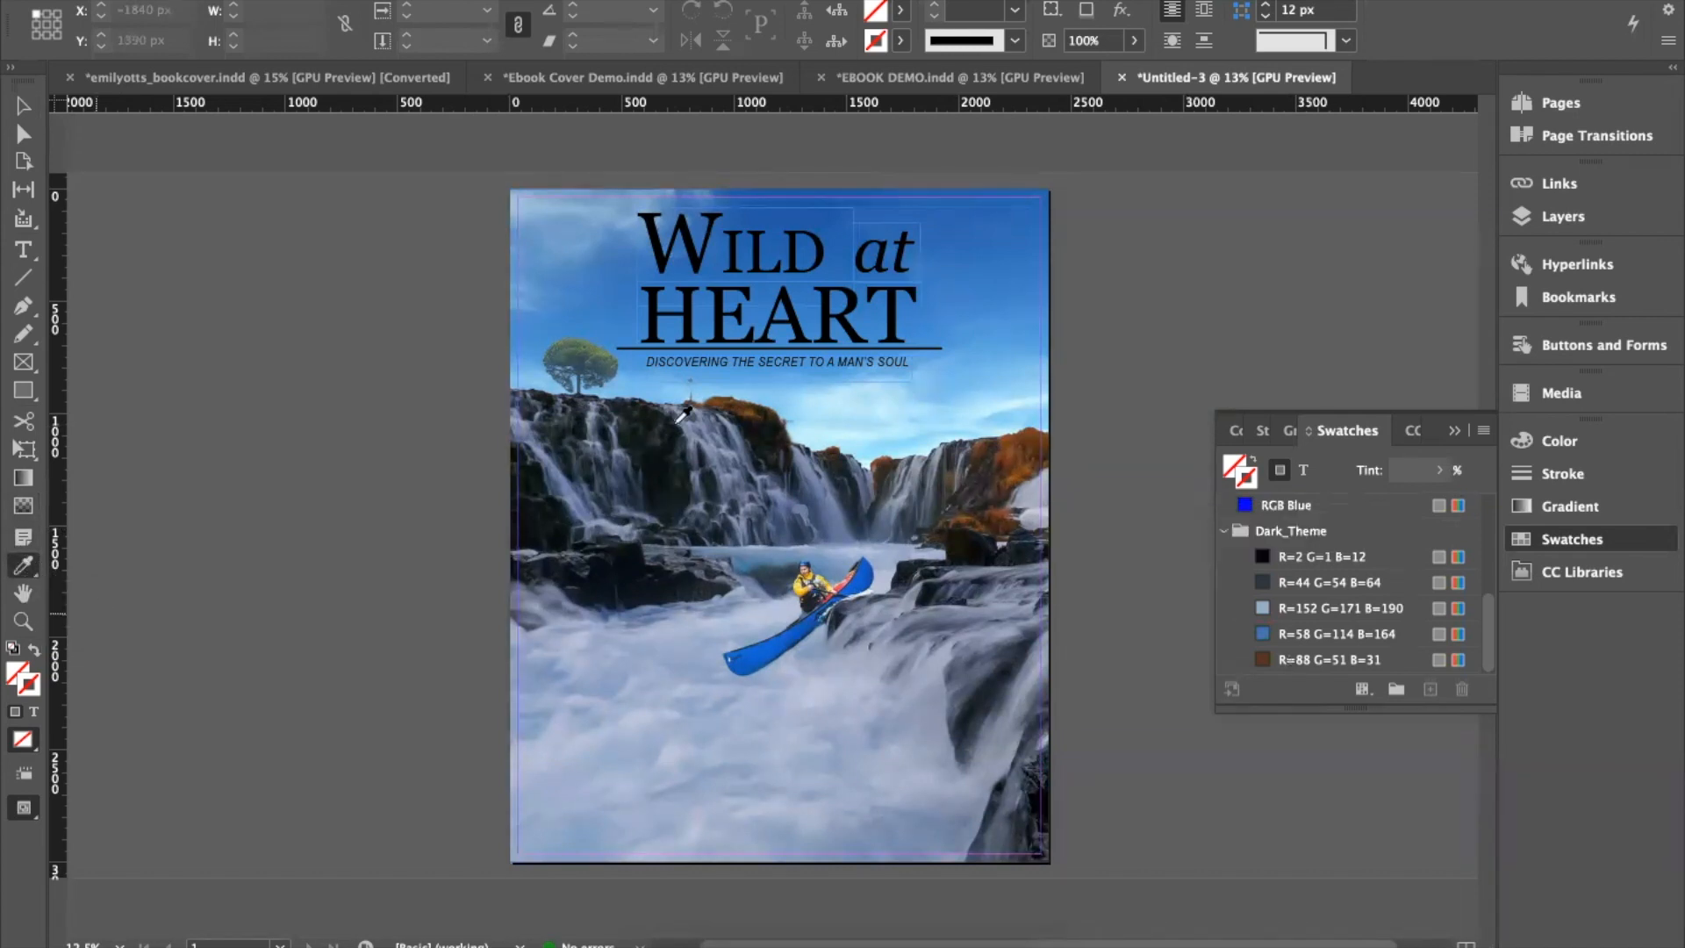
click(581, 346)
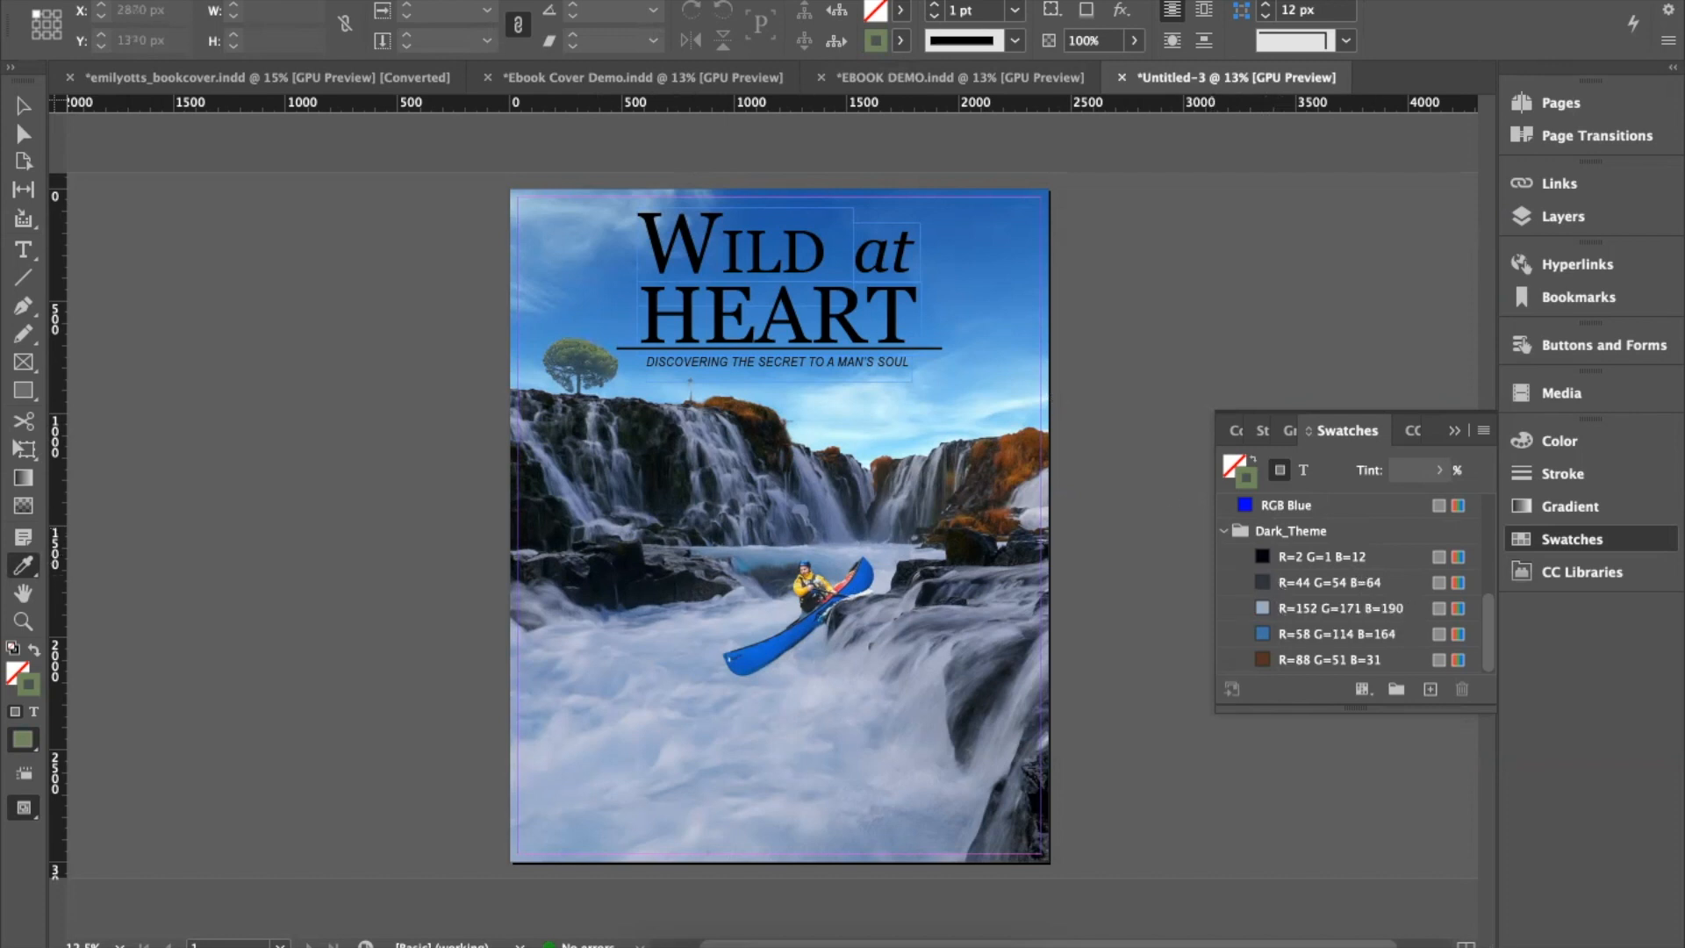
click(897, 42)
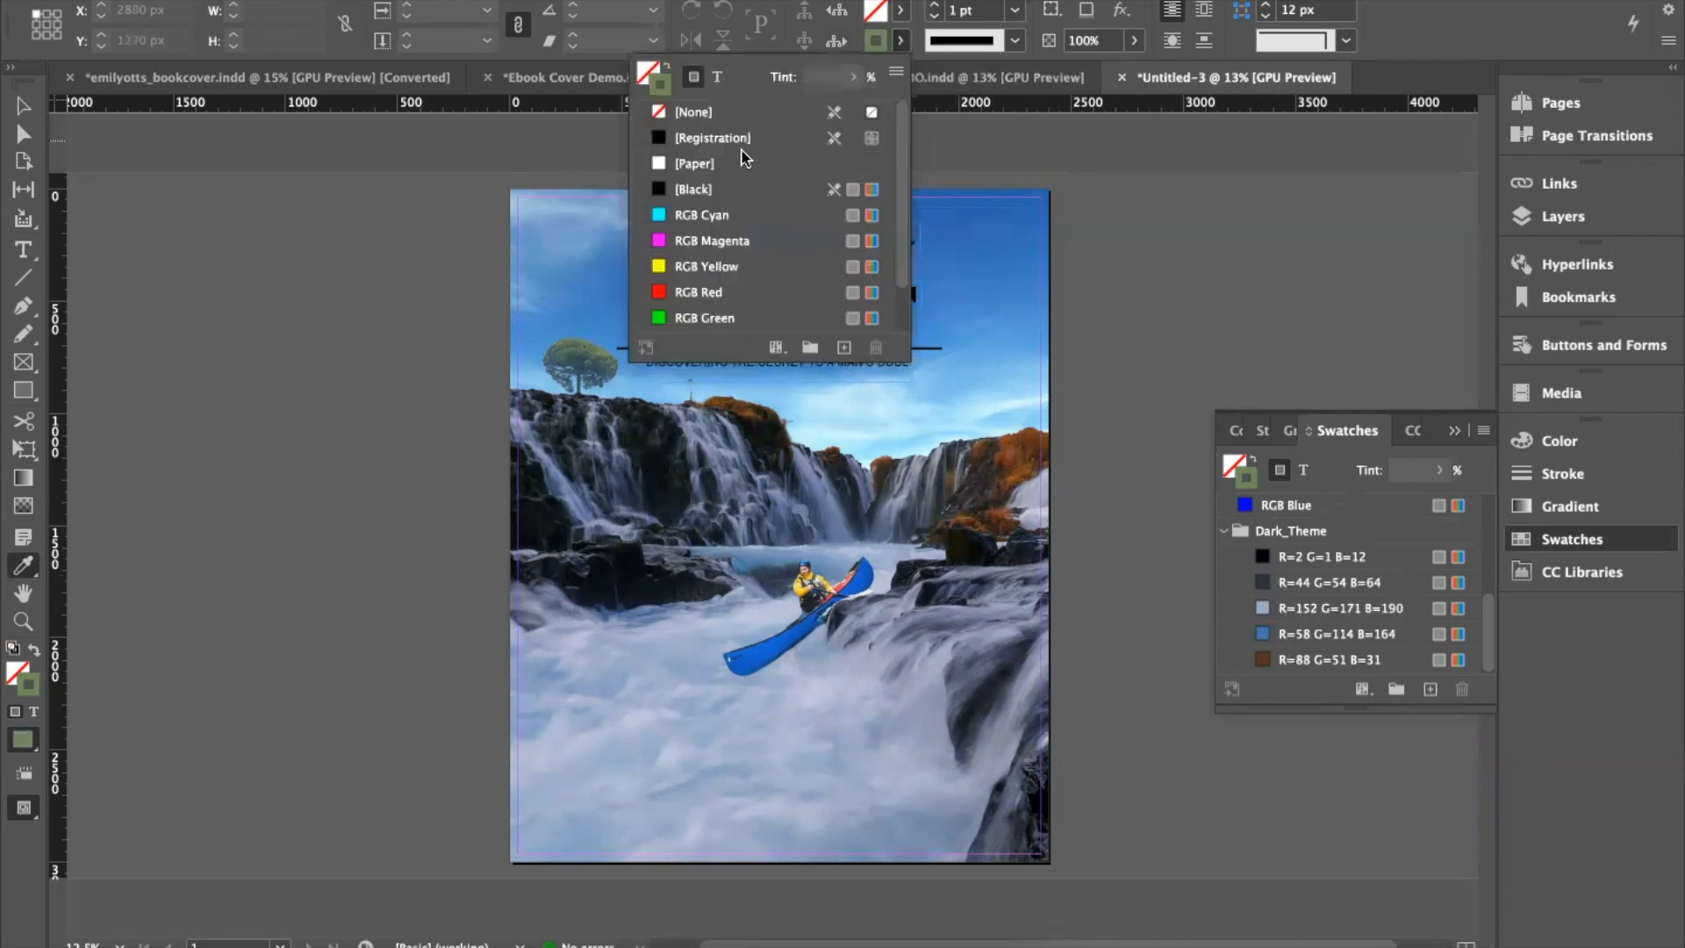
click(845, 349)
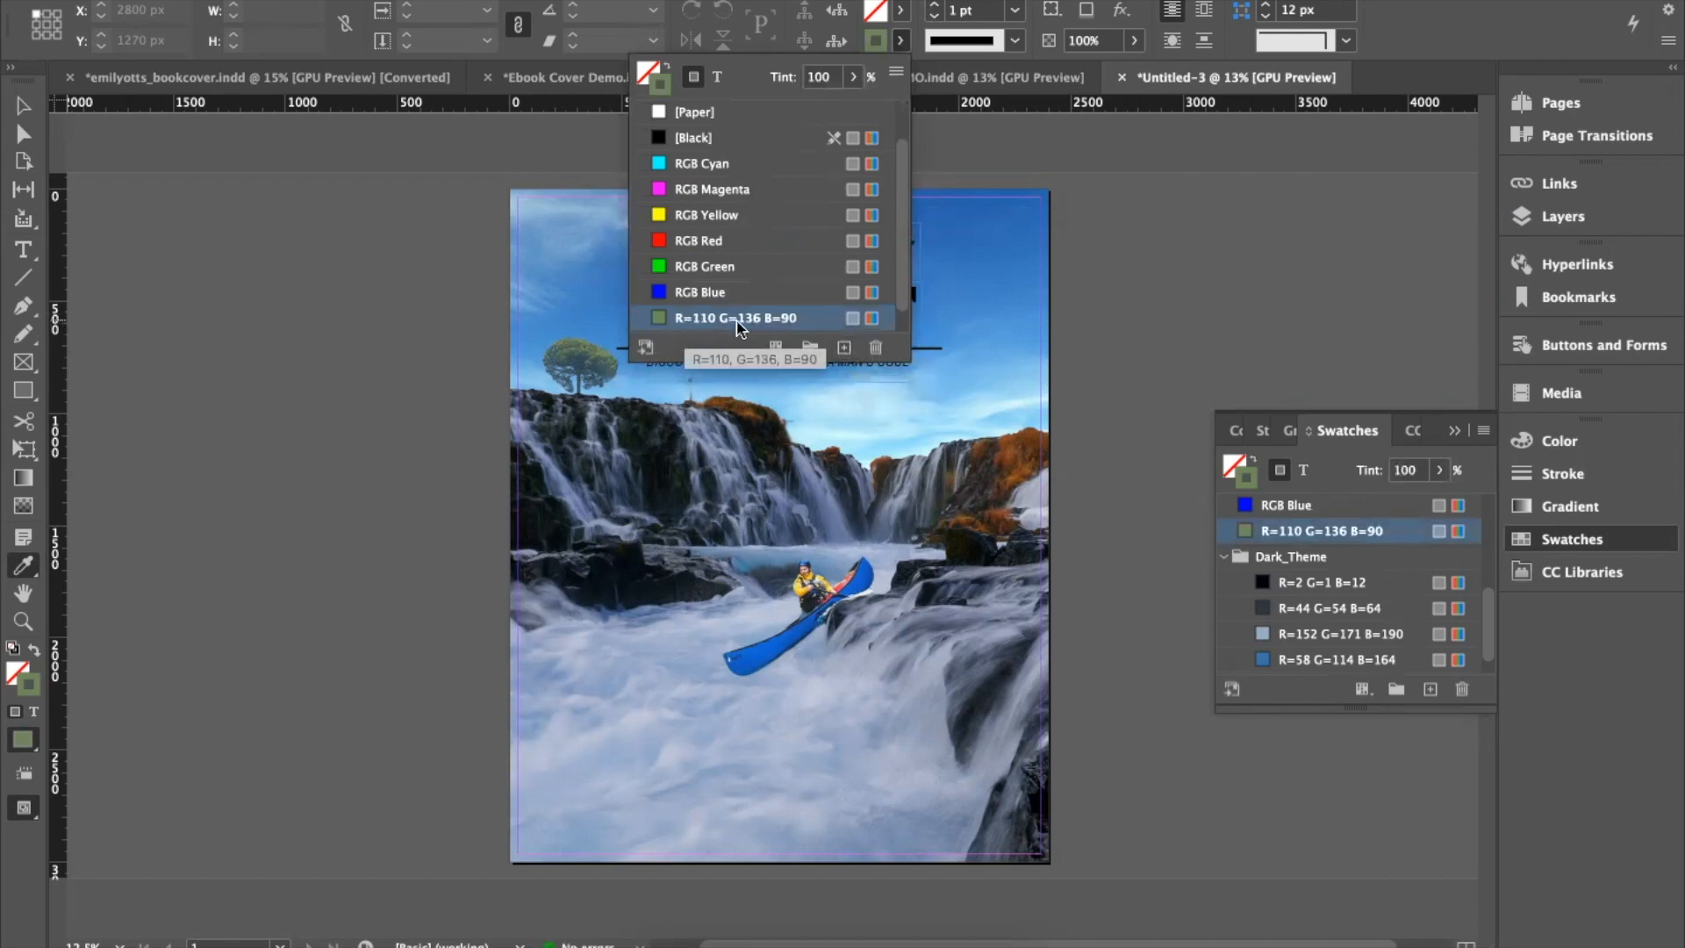
Step: Recolour the title word "Wild" with the saved green swatch R=110 G=136 B=90
click(24, 107)
click(23, 250)
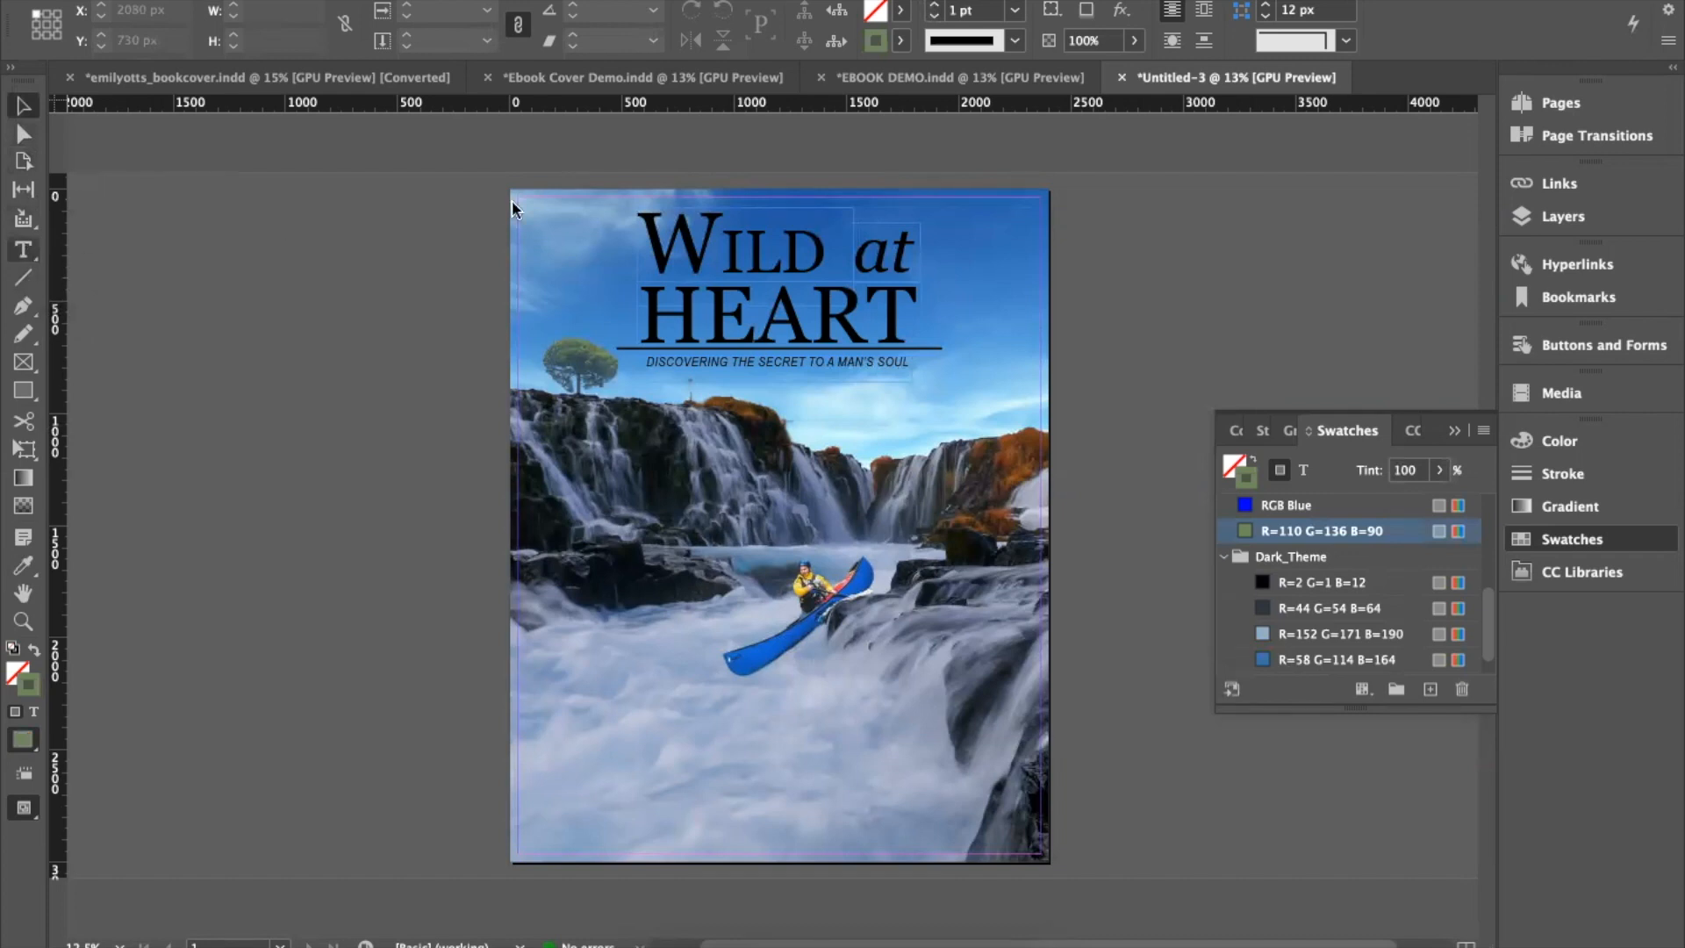
double_click(651, 242)
click(651, 241)
double_click(693, 239)
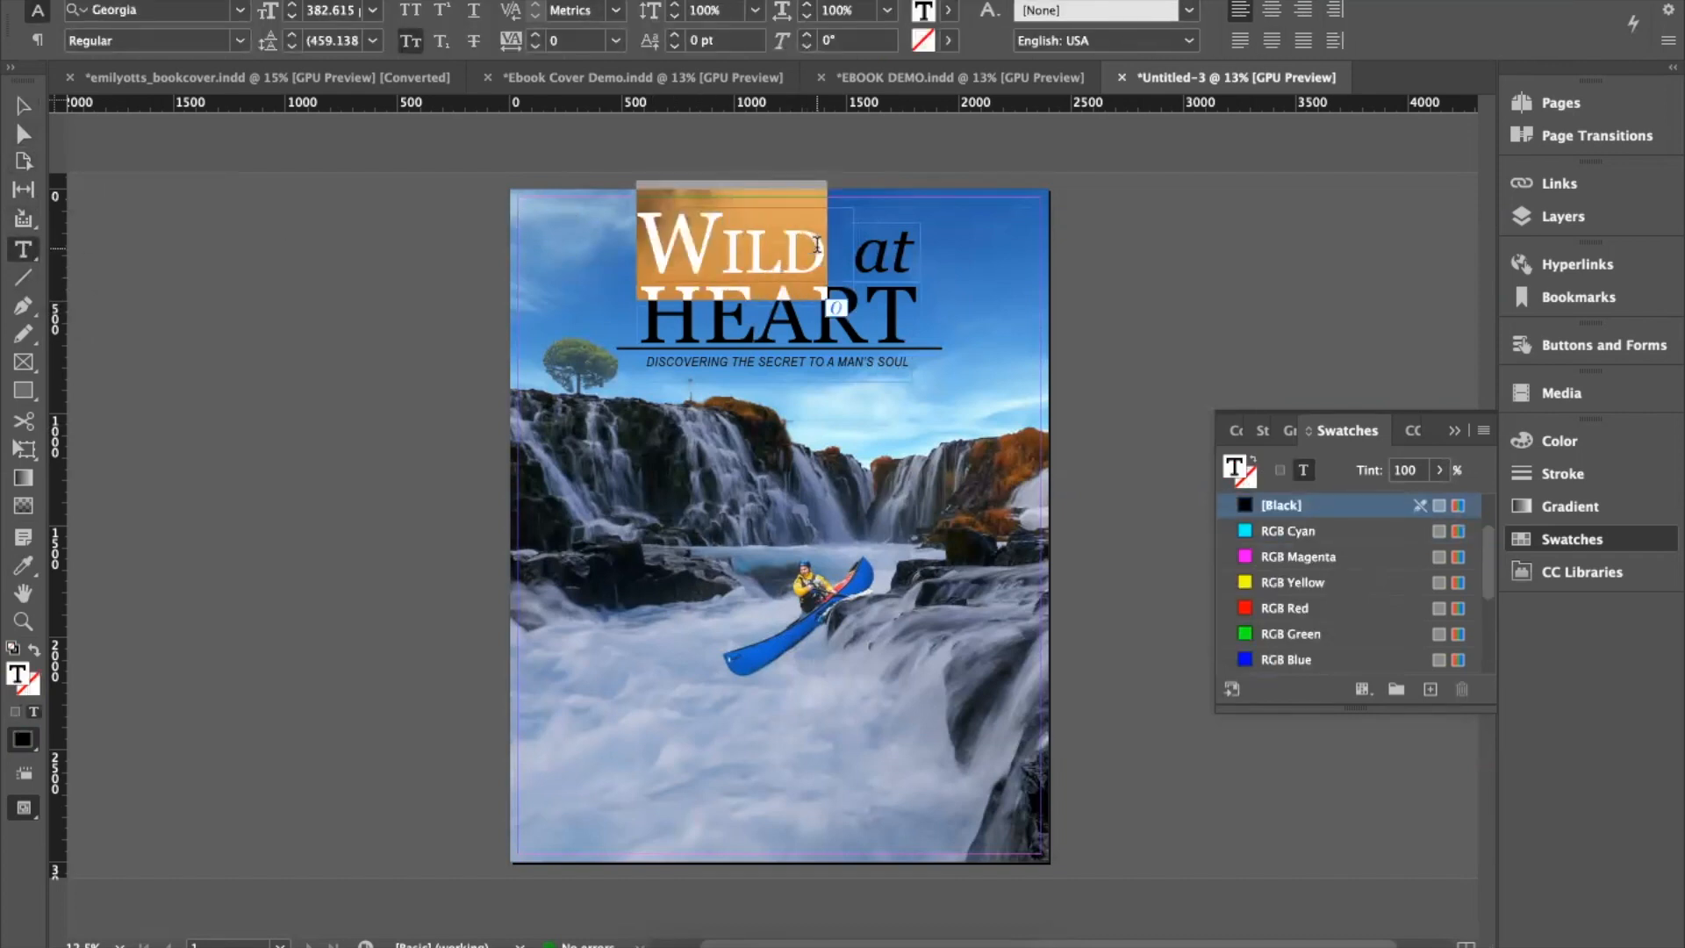
click(951, 11)
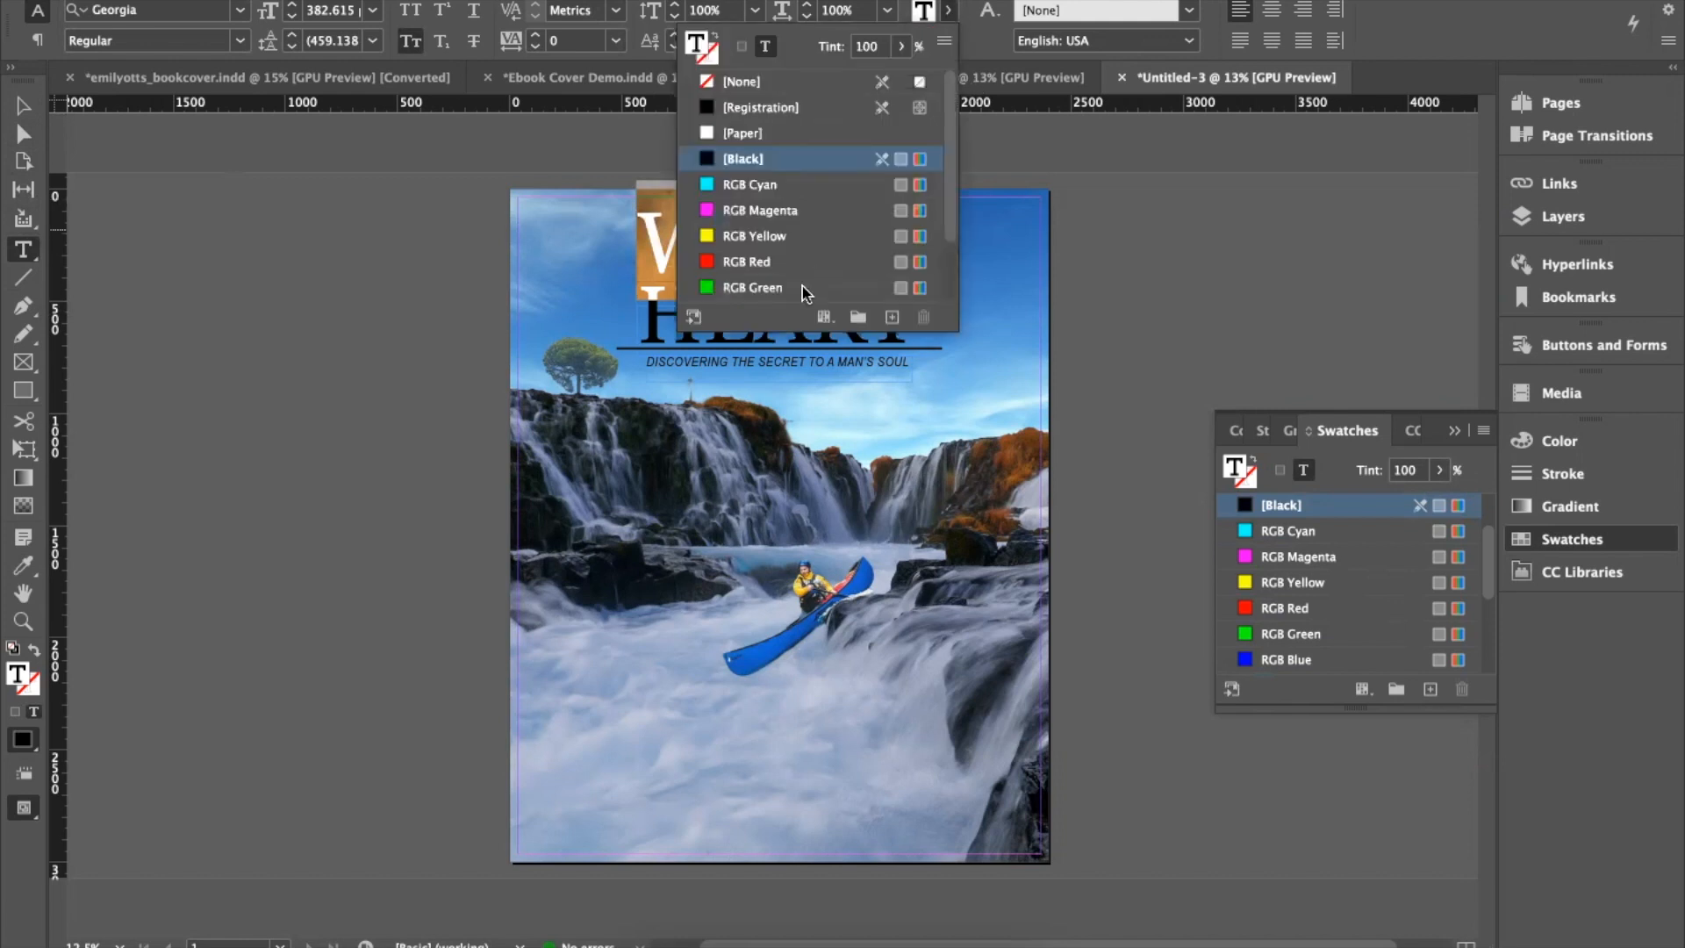
scroll(802, 286, down, 3)
click(787, 263)
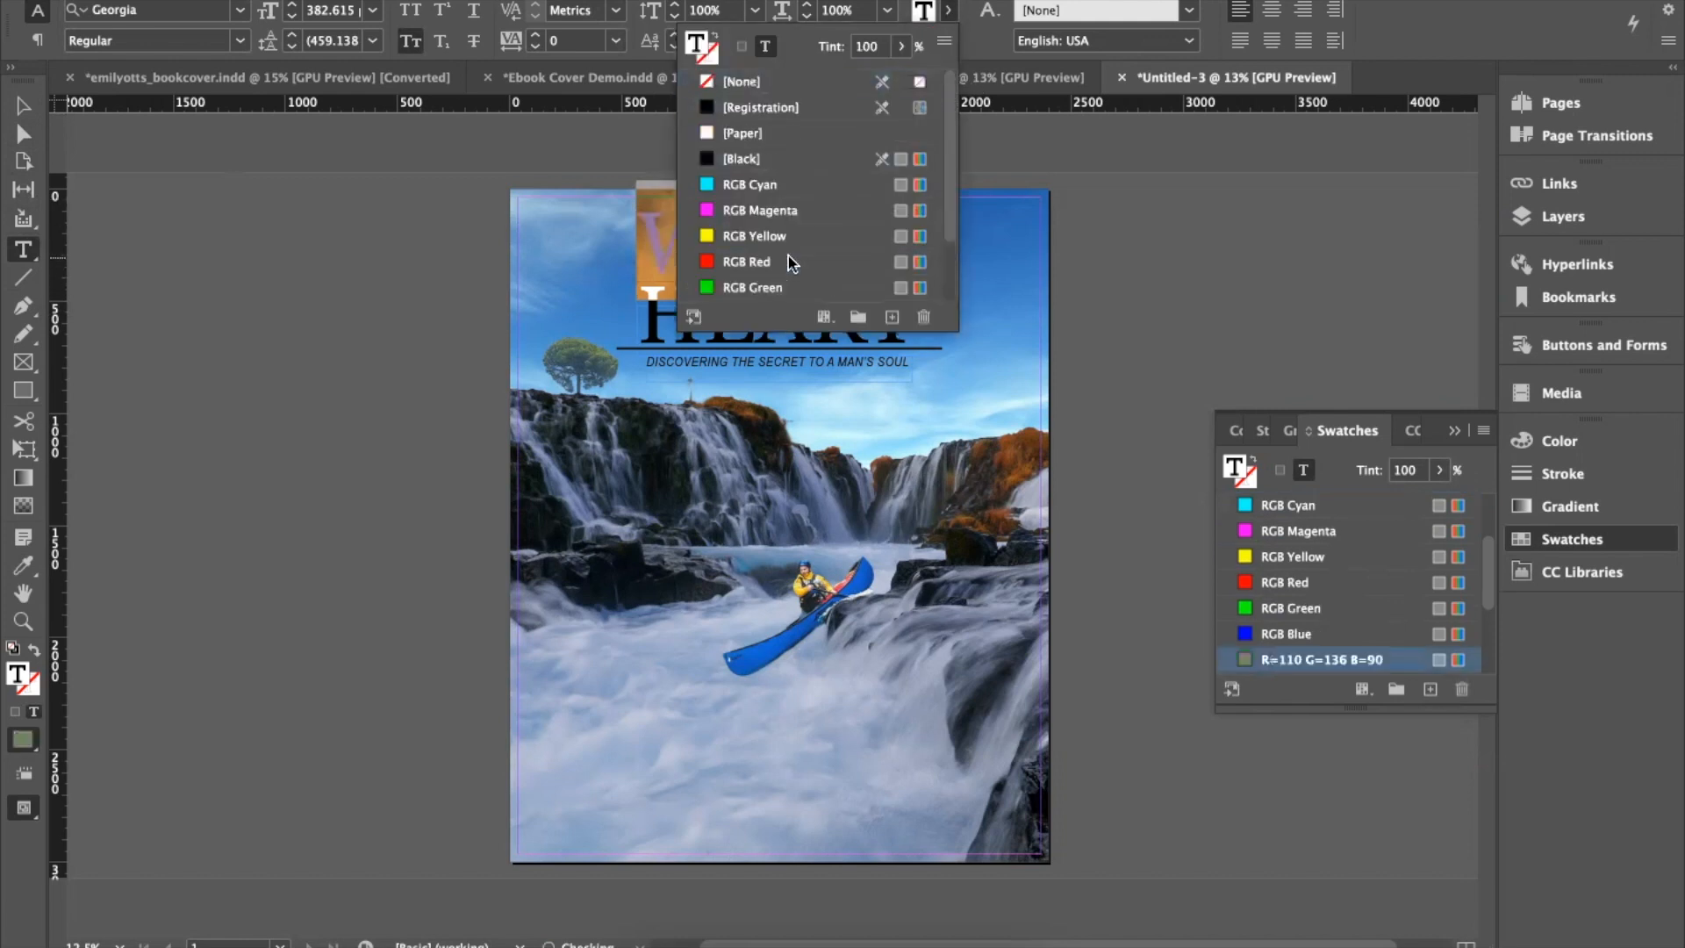
Step: Select the divider line under the title and set its stroke to the green swatch R=110 G=136 B=90
click(23, 109)
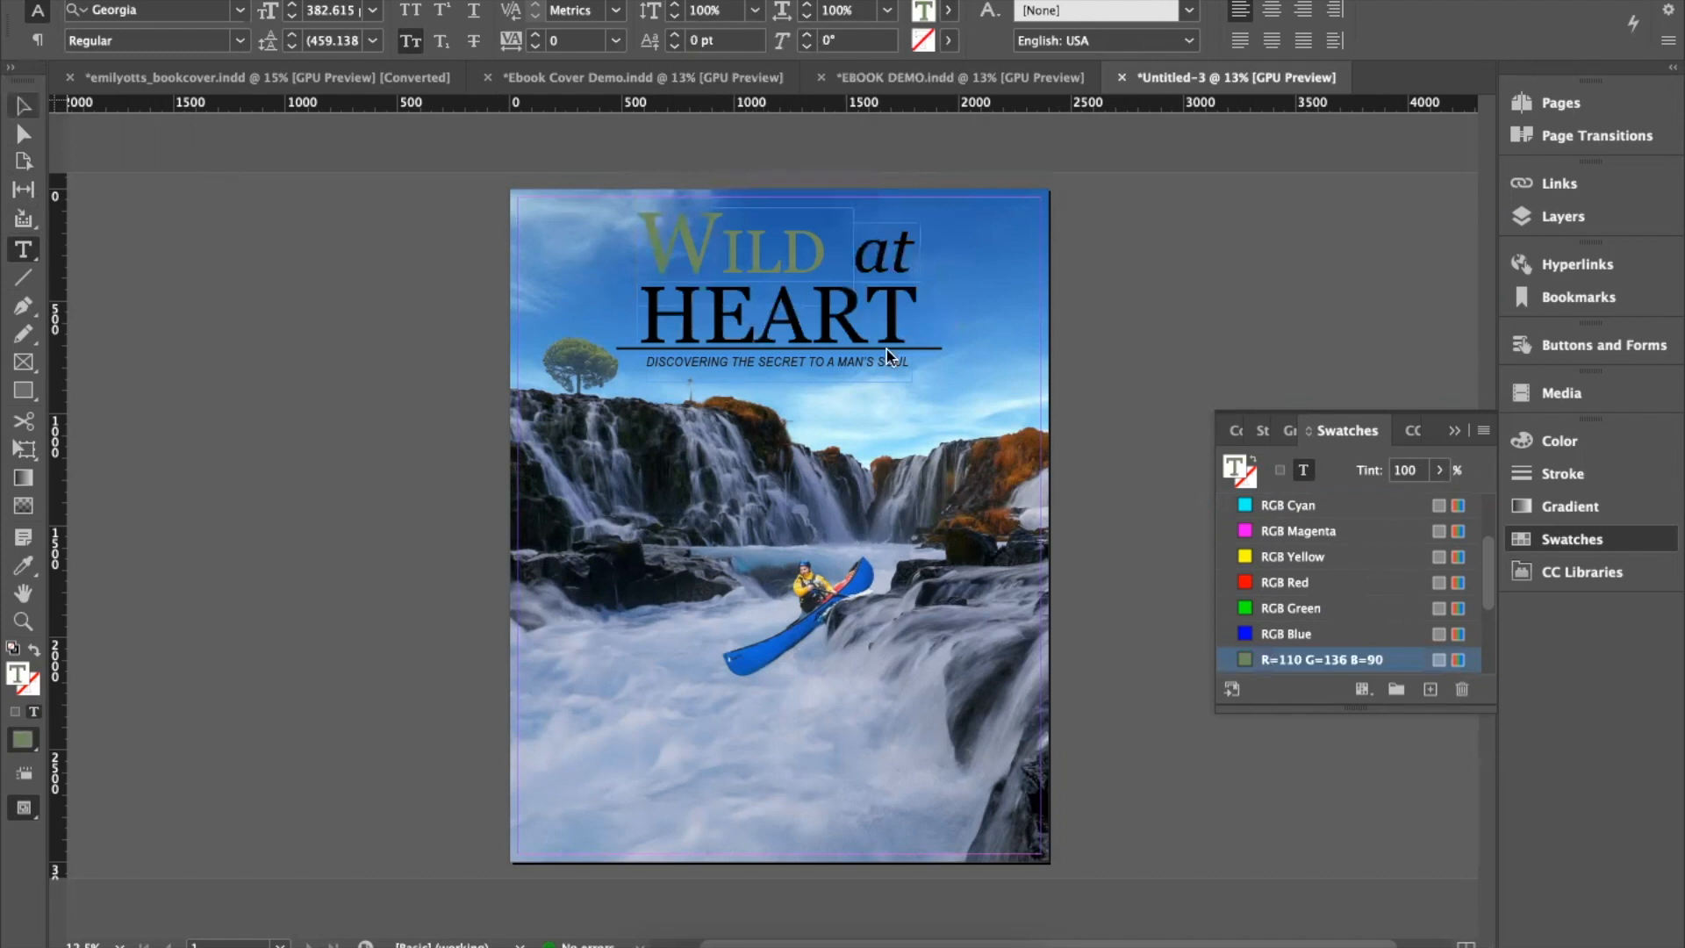
click(938, 357)
click(942, 344)
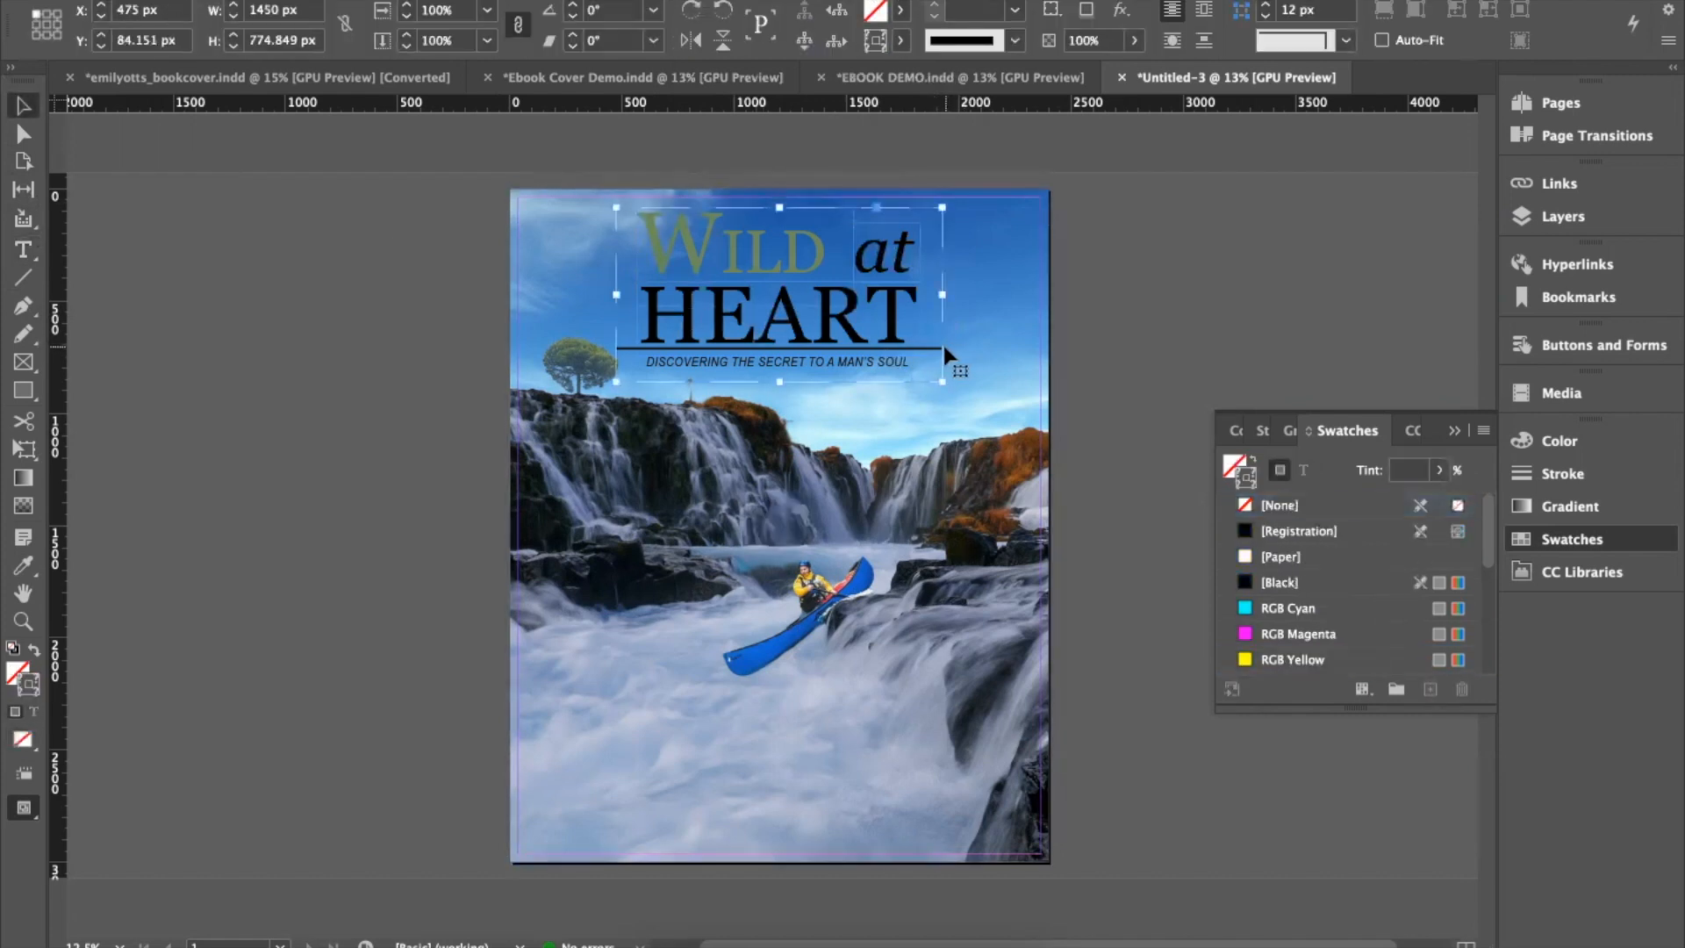
click(934, 350)
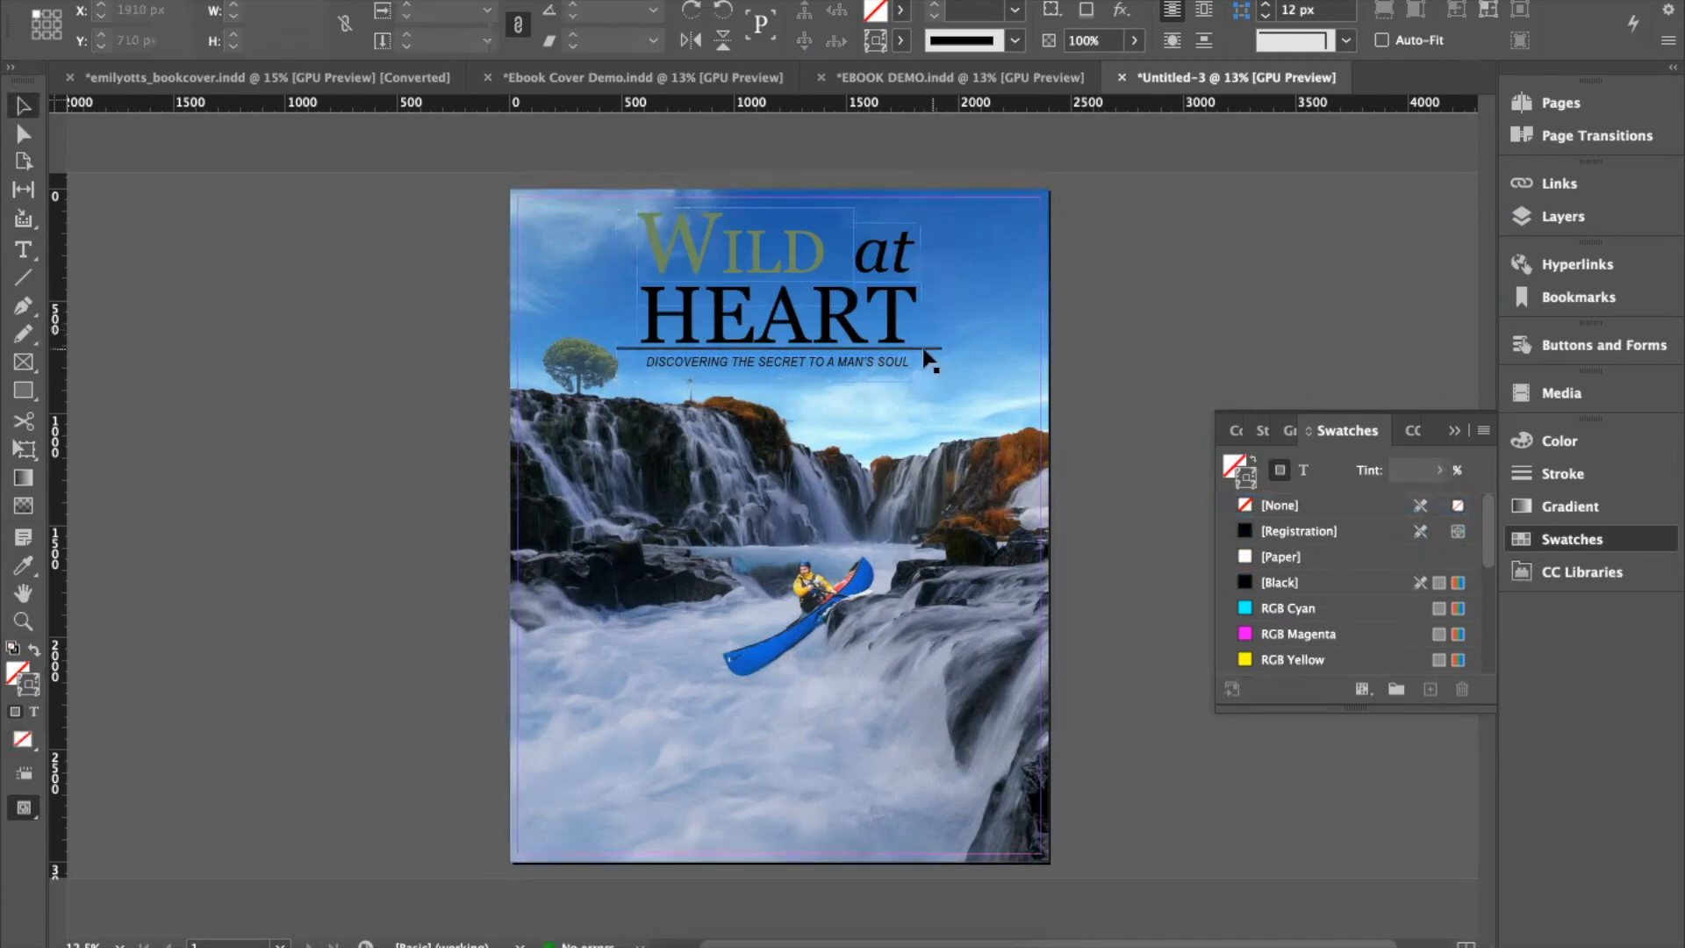
click(934, 351)
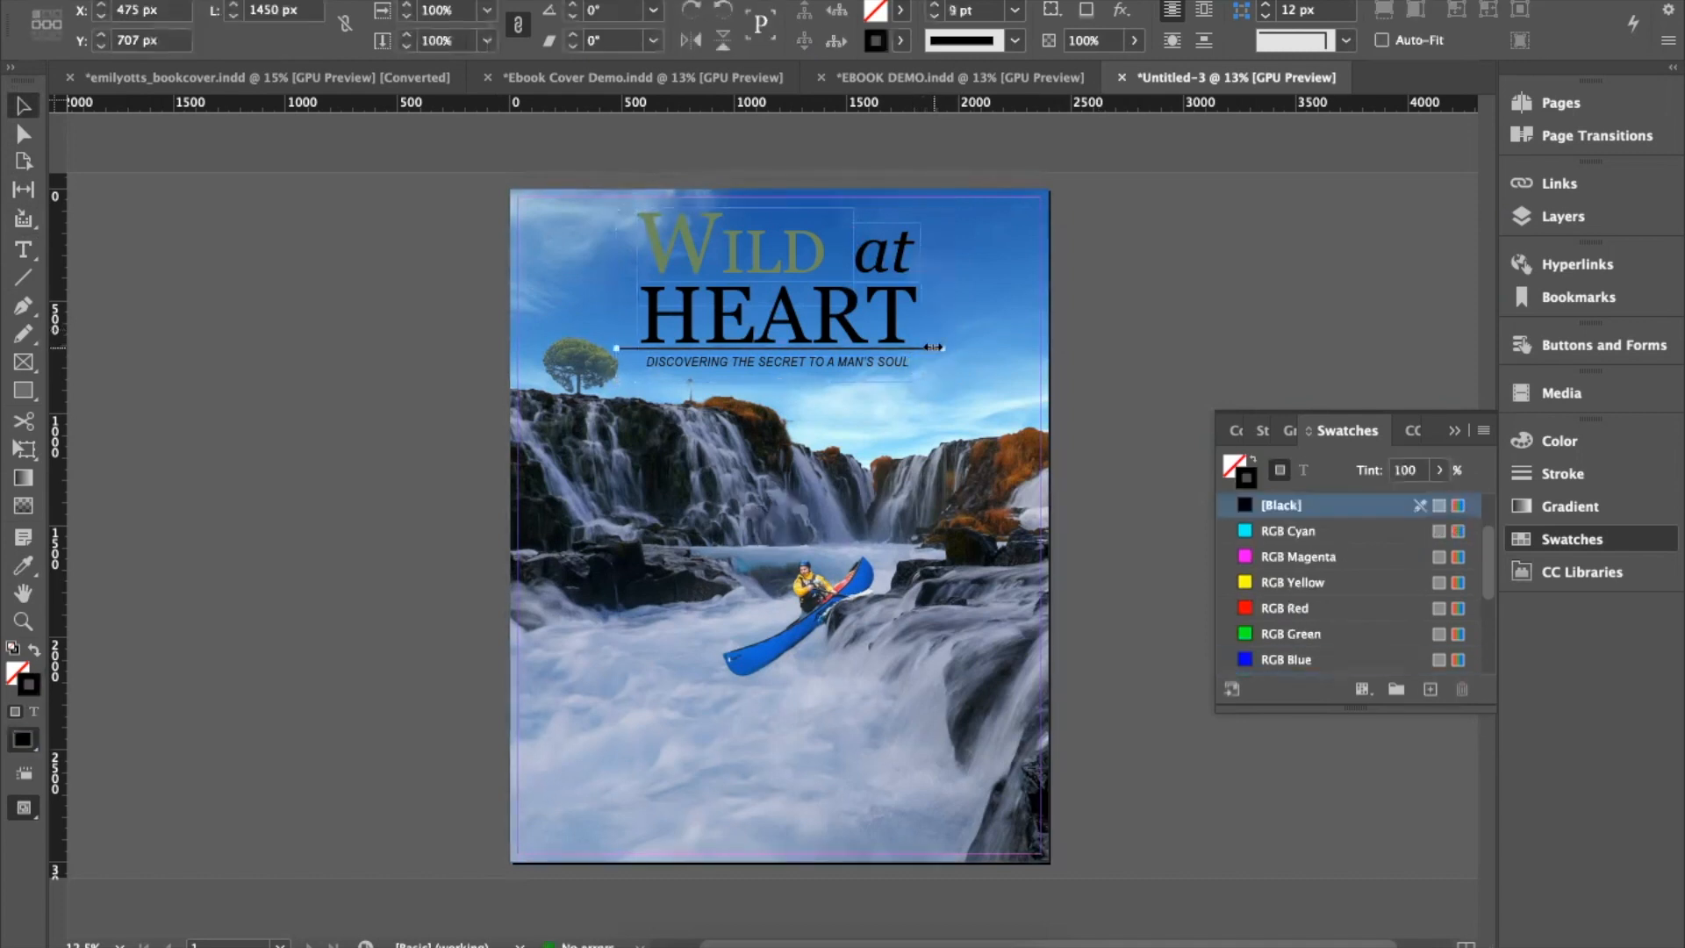
click(900, 40)
scroll(772, 303, down, 3)
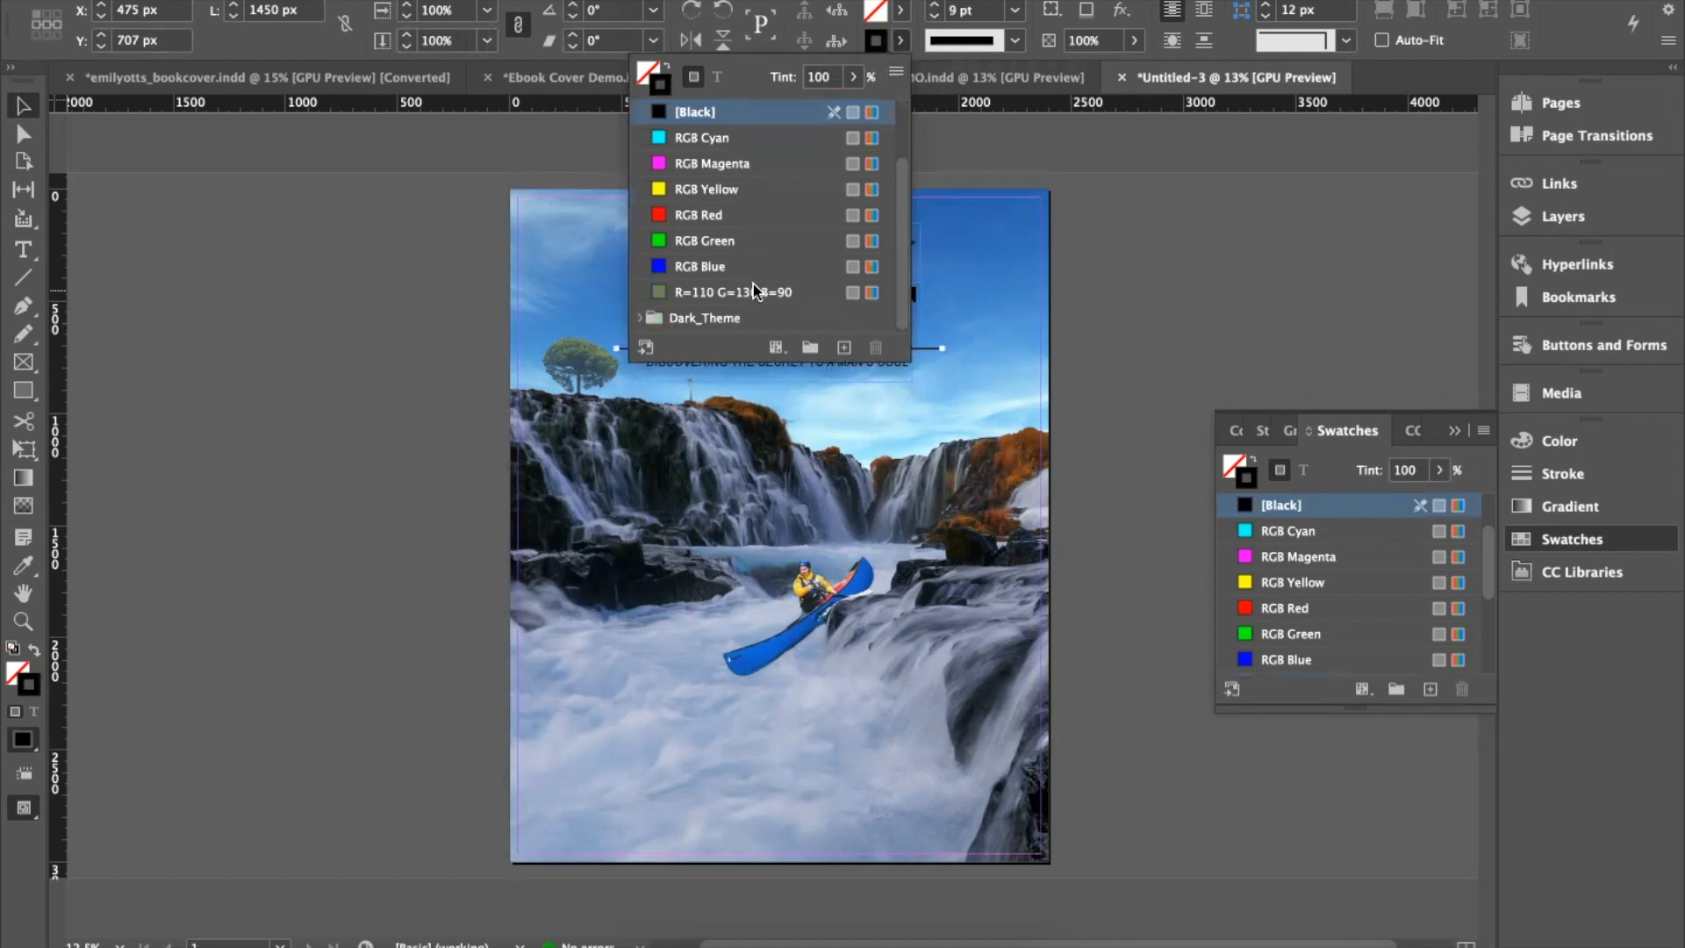
click(753, 291)
click(183, 302)
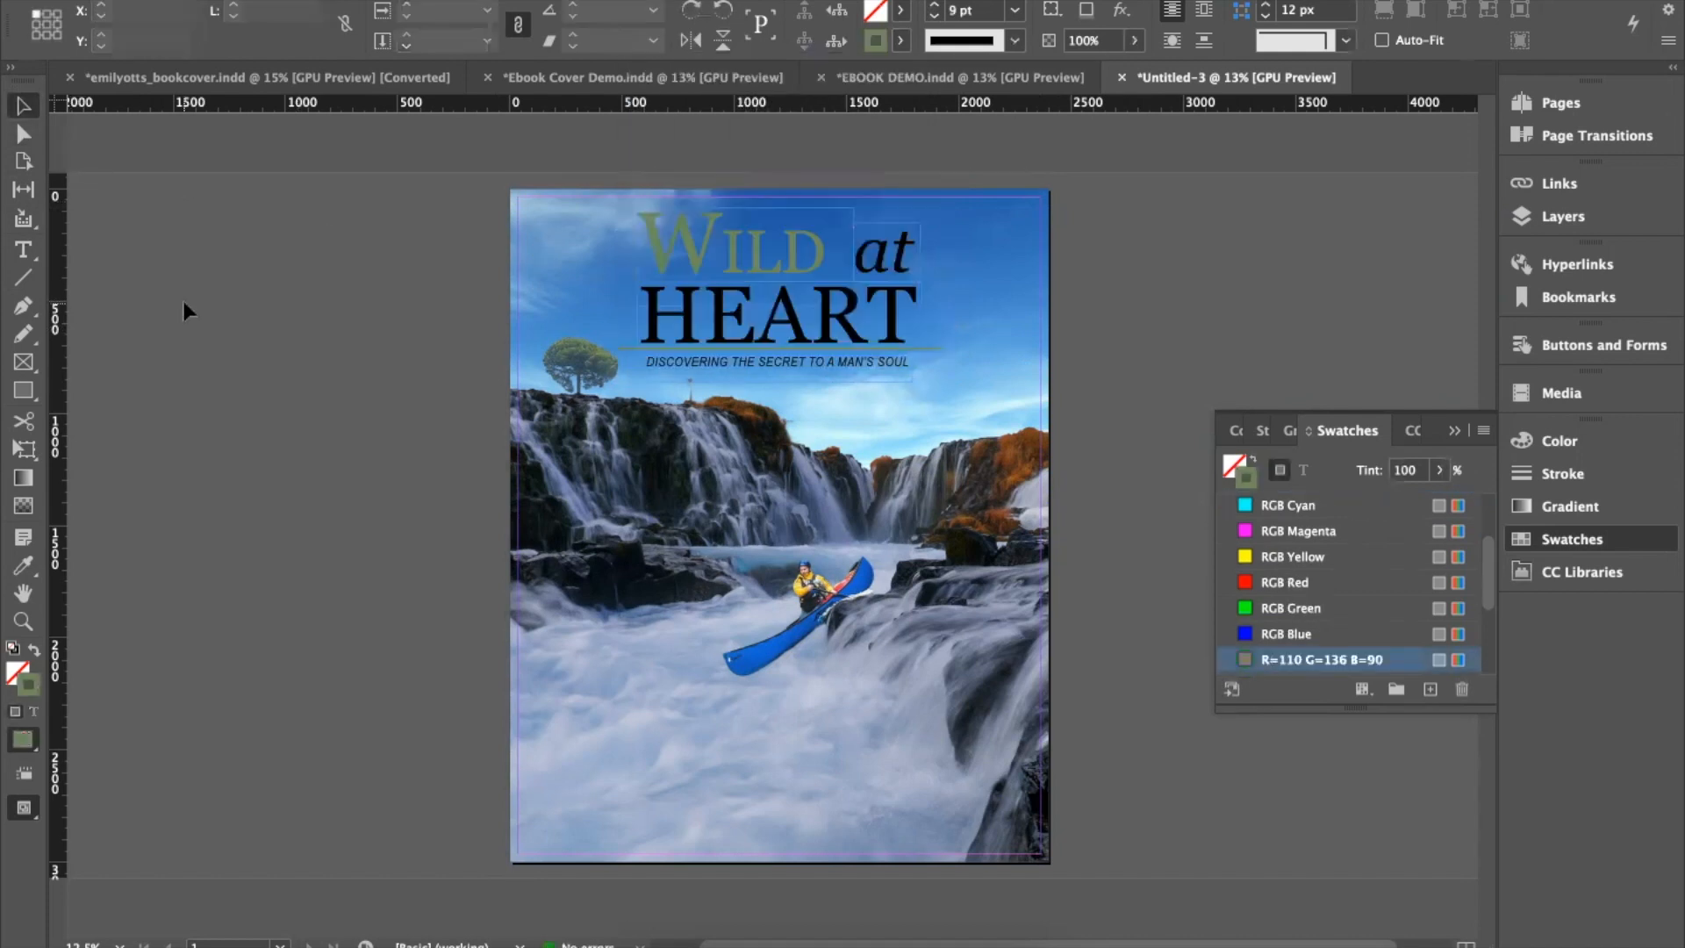
Step: Select the "at" and "HEART" title frames together and lower their opacity to 60%
click(902, 271)
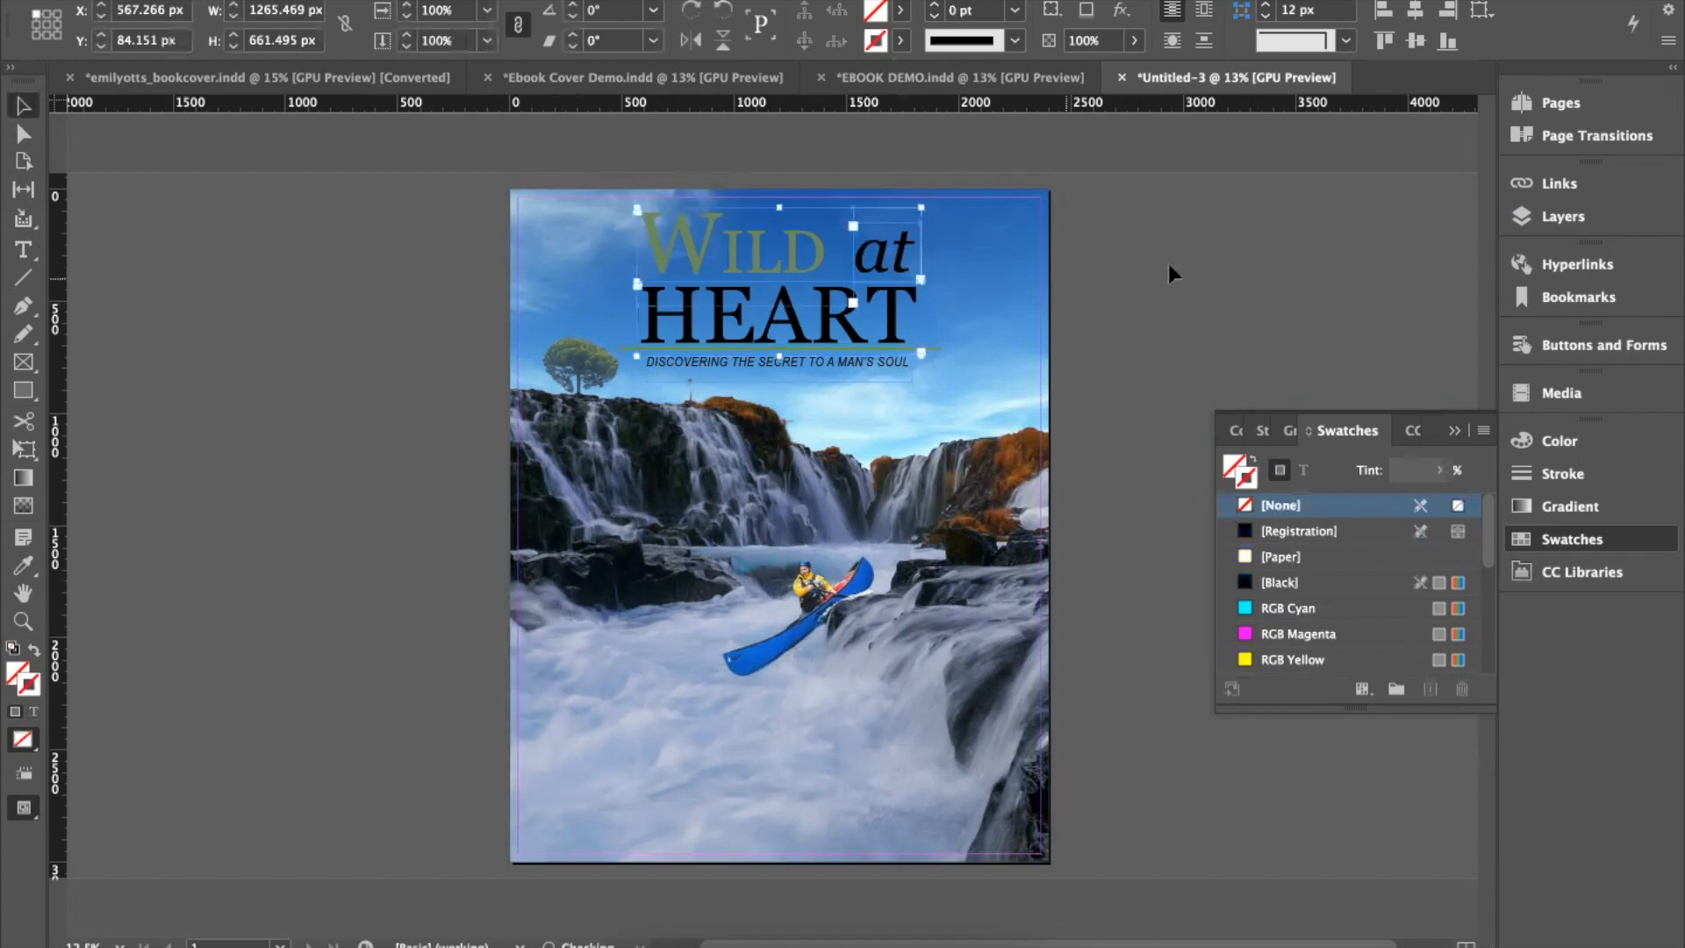
click(1167, 263)
click(905, 313)
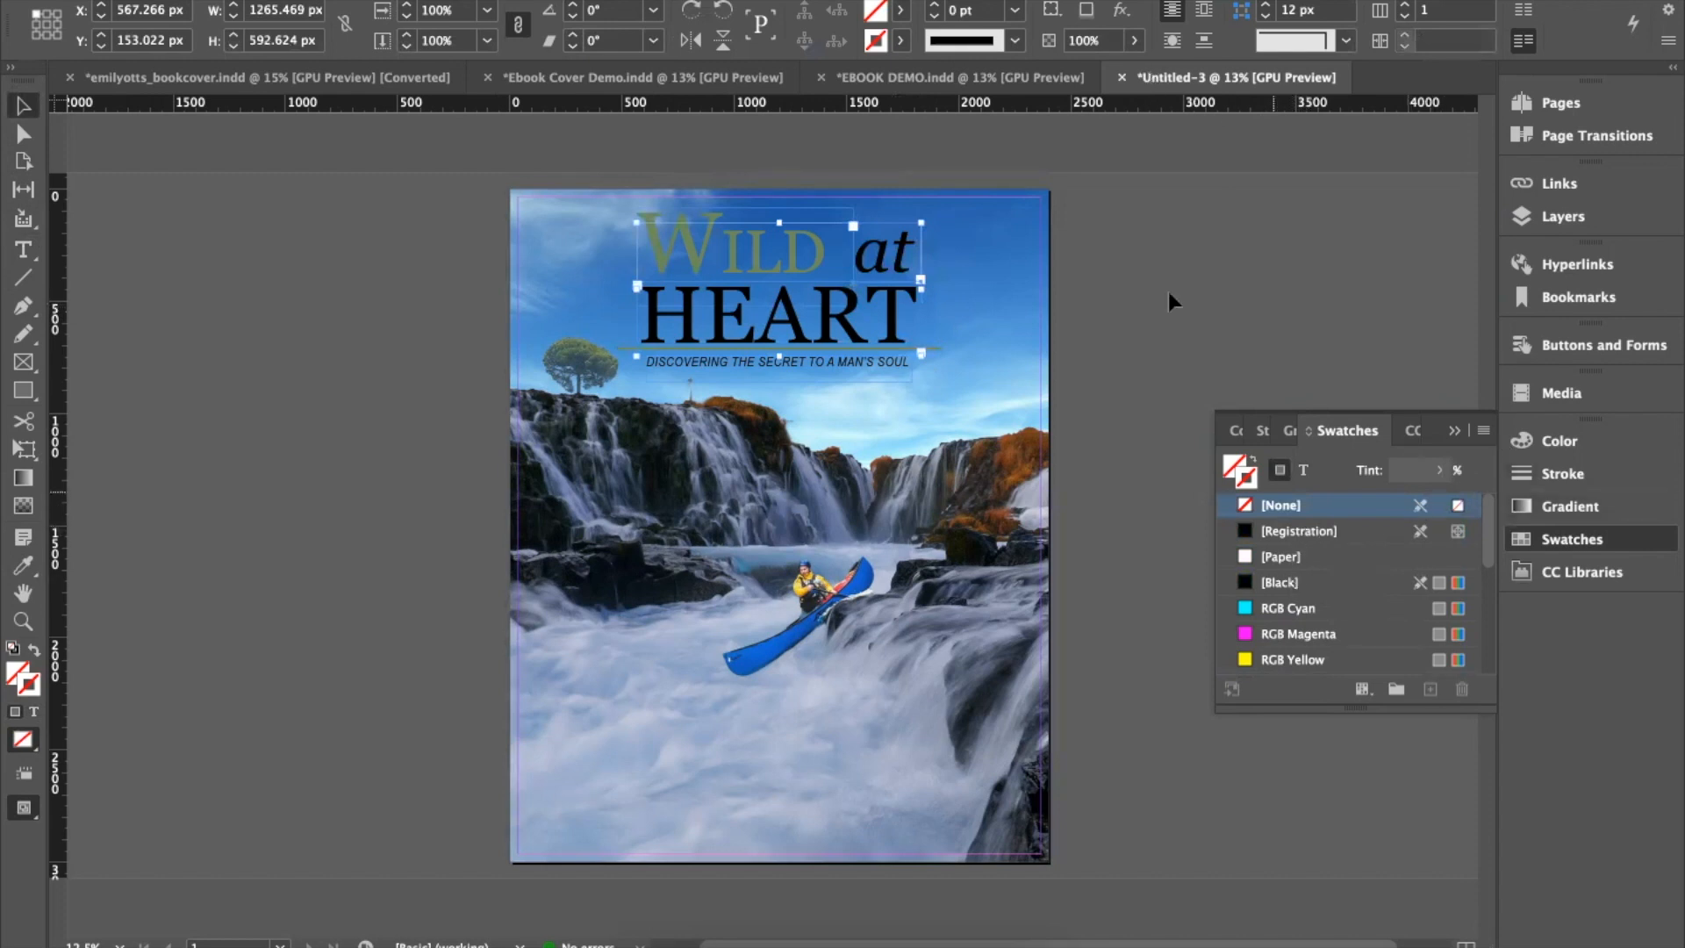
click(1136, 42)
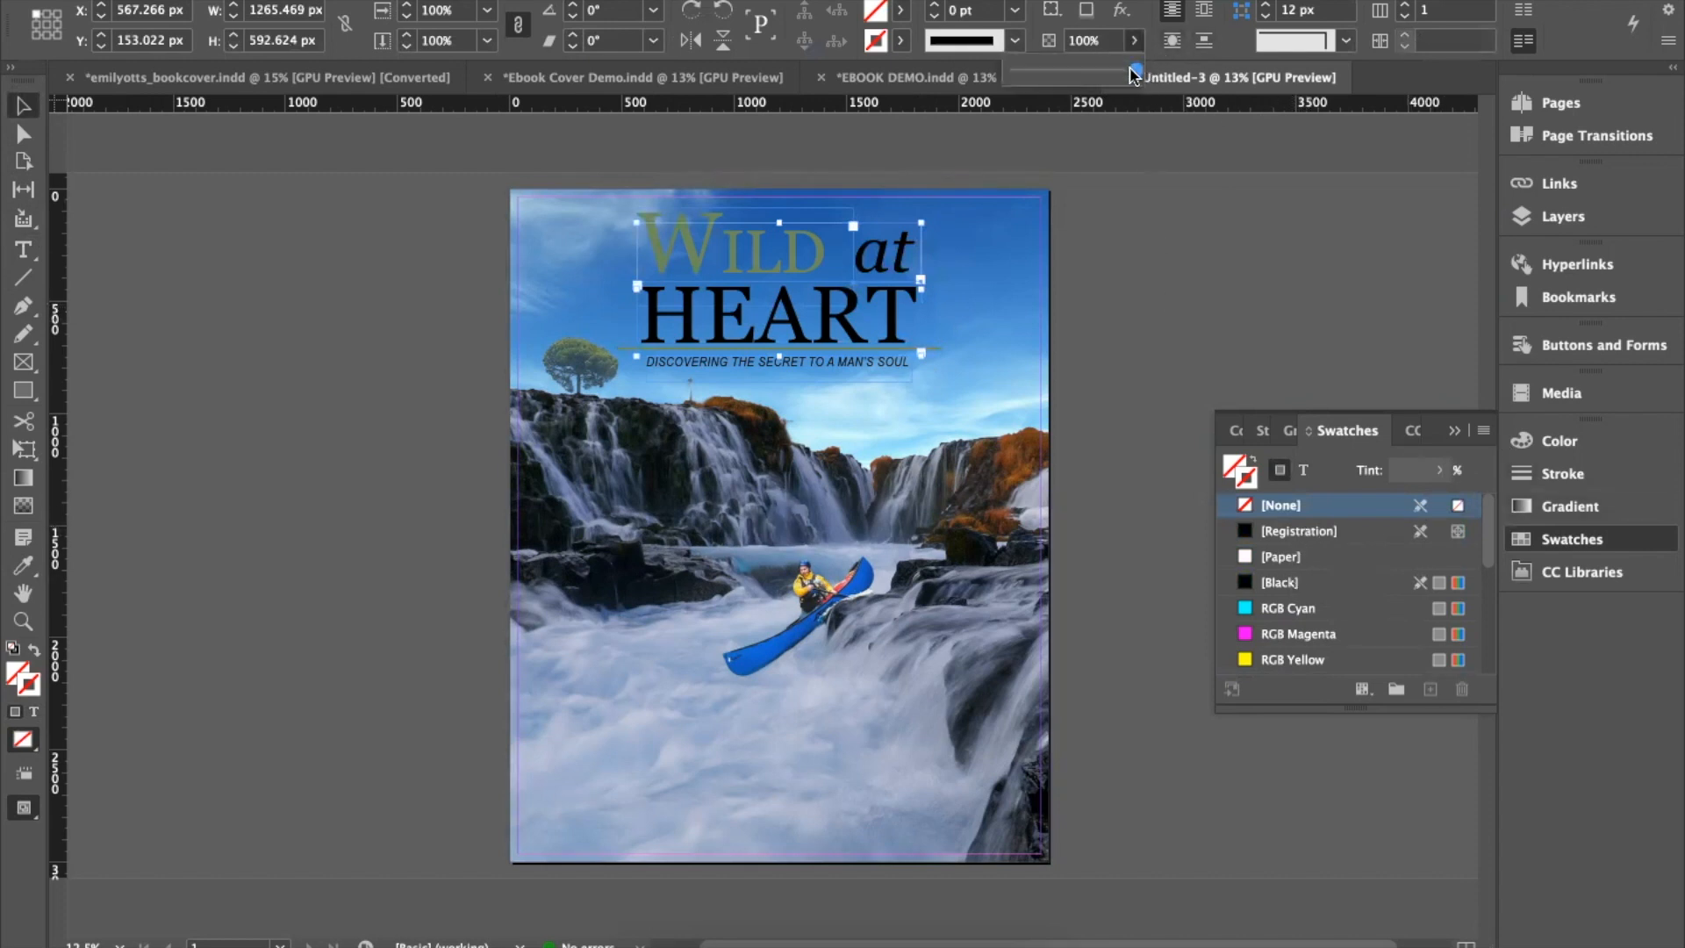
drag(1132, 72, 1088, 80)
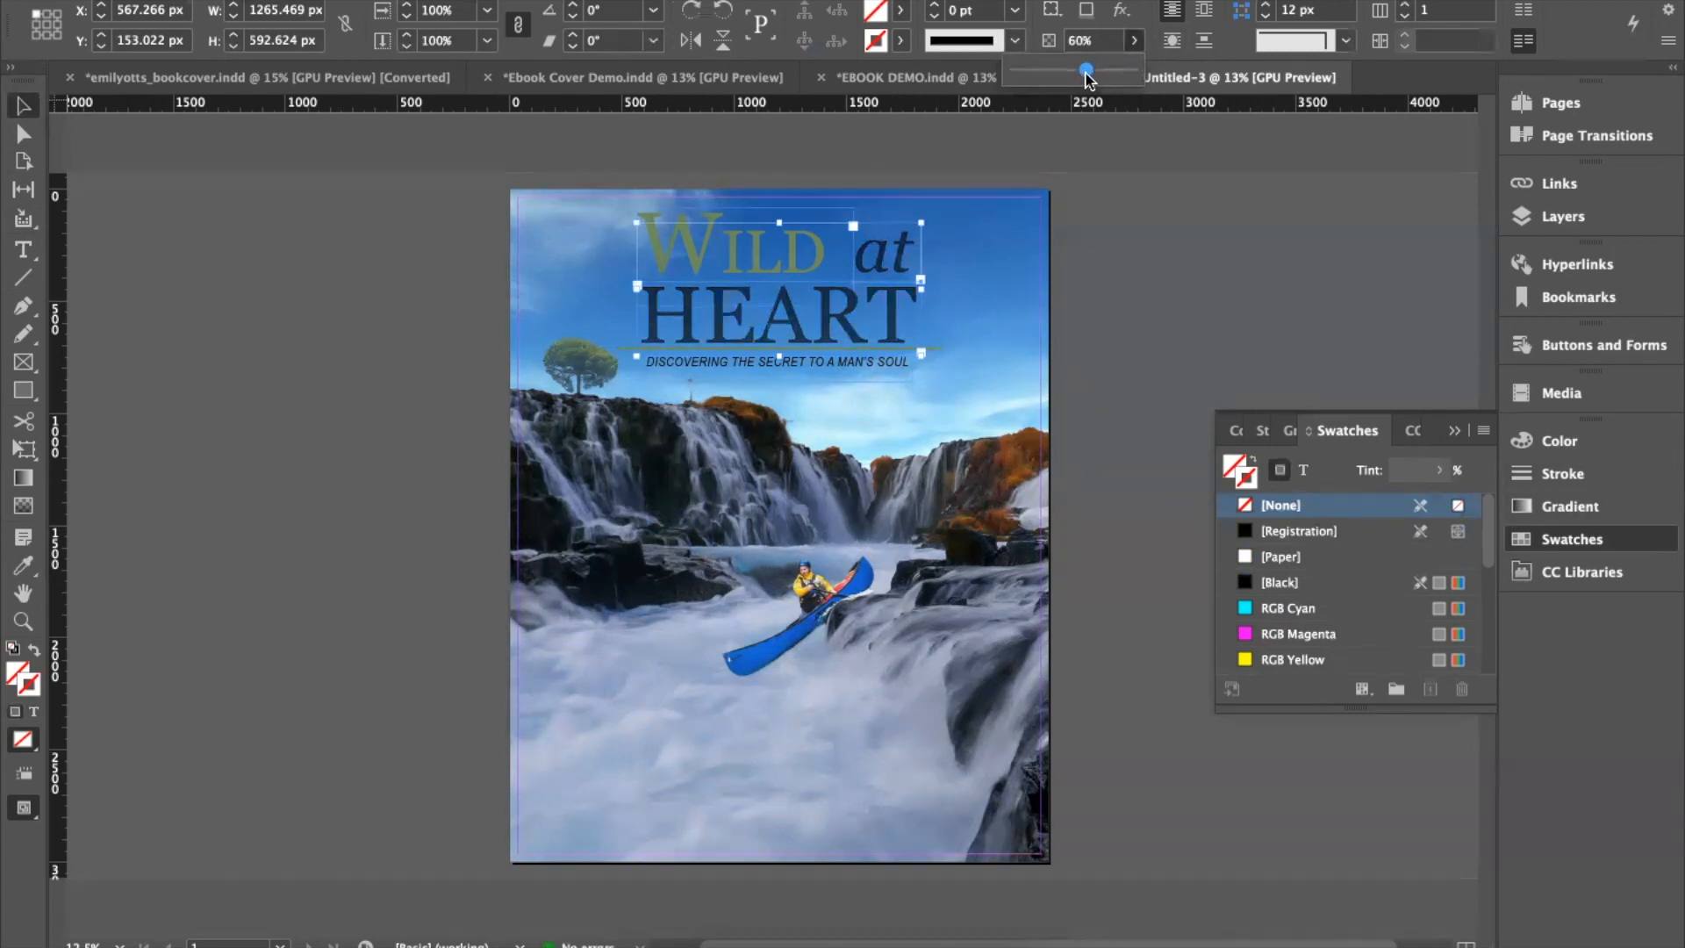
click(1156, 224)
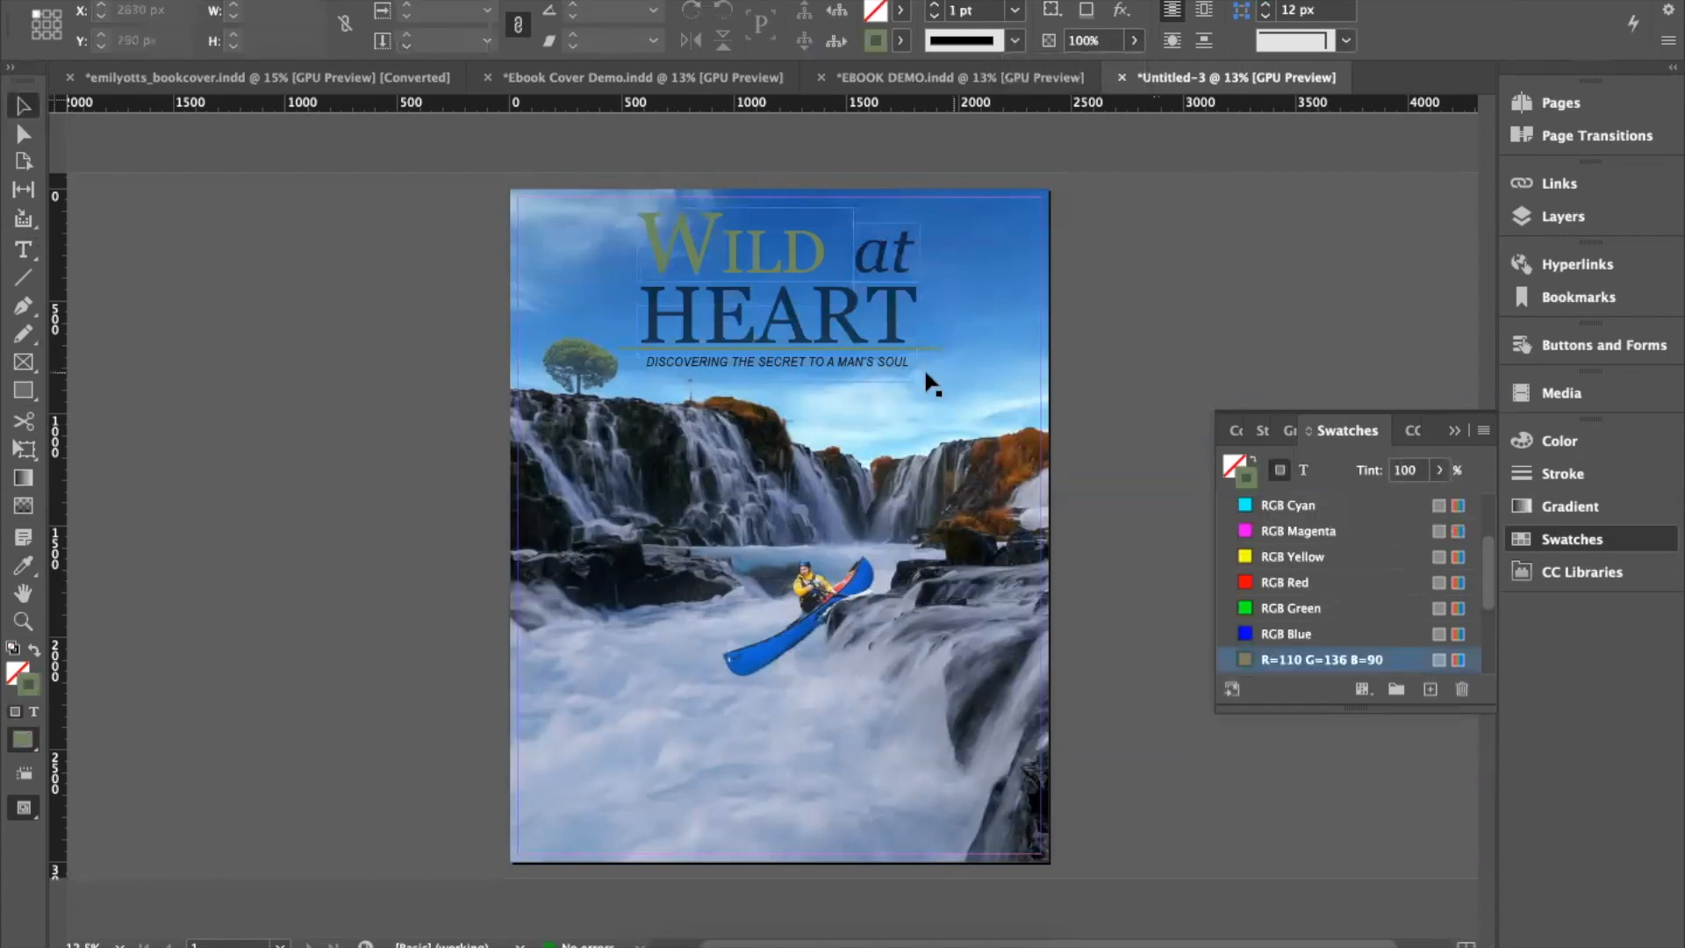
Step: Set the tint of the subtitle's black text to 60% and preview the cover full screen
click(902, 363)
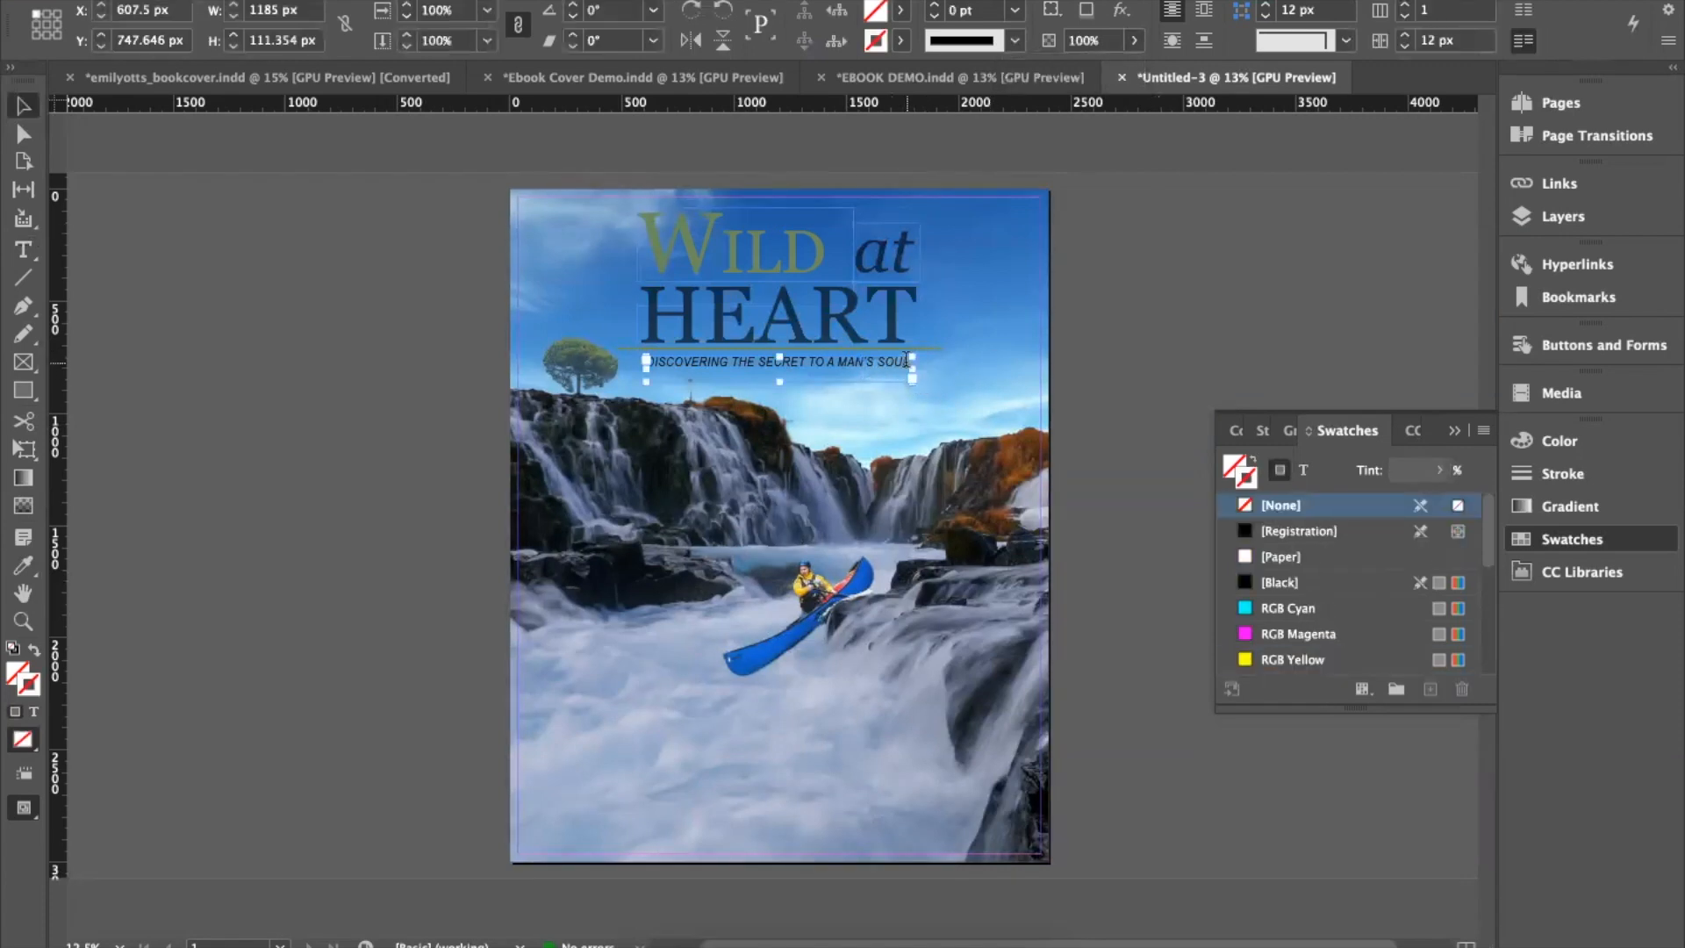
double_click(690, 359)
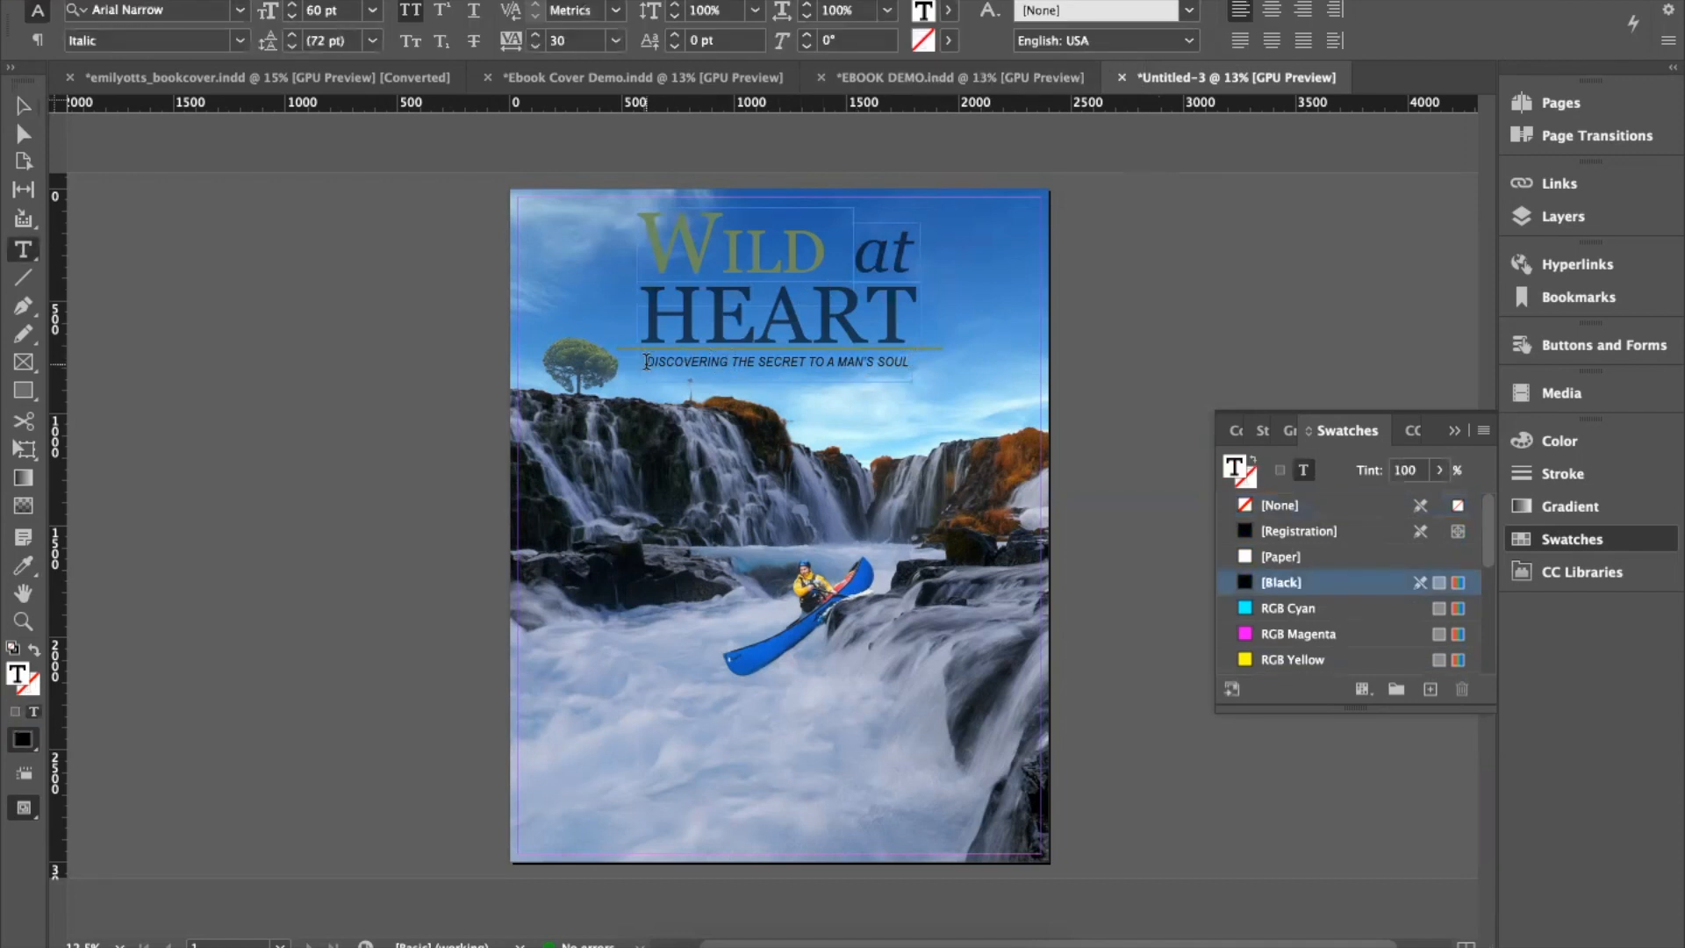
drag(647, 361, 909, 362)
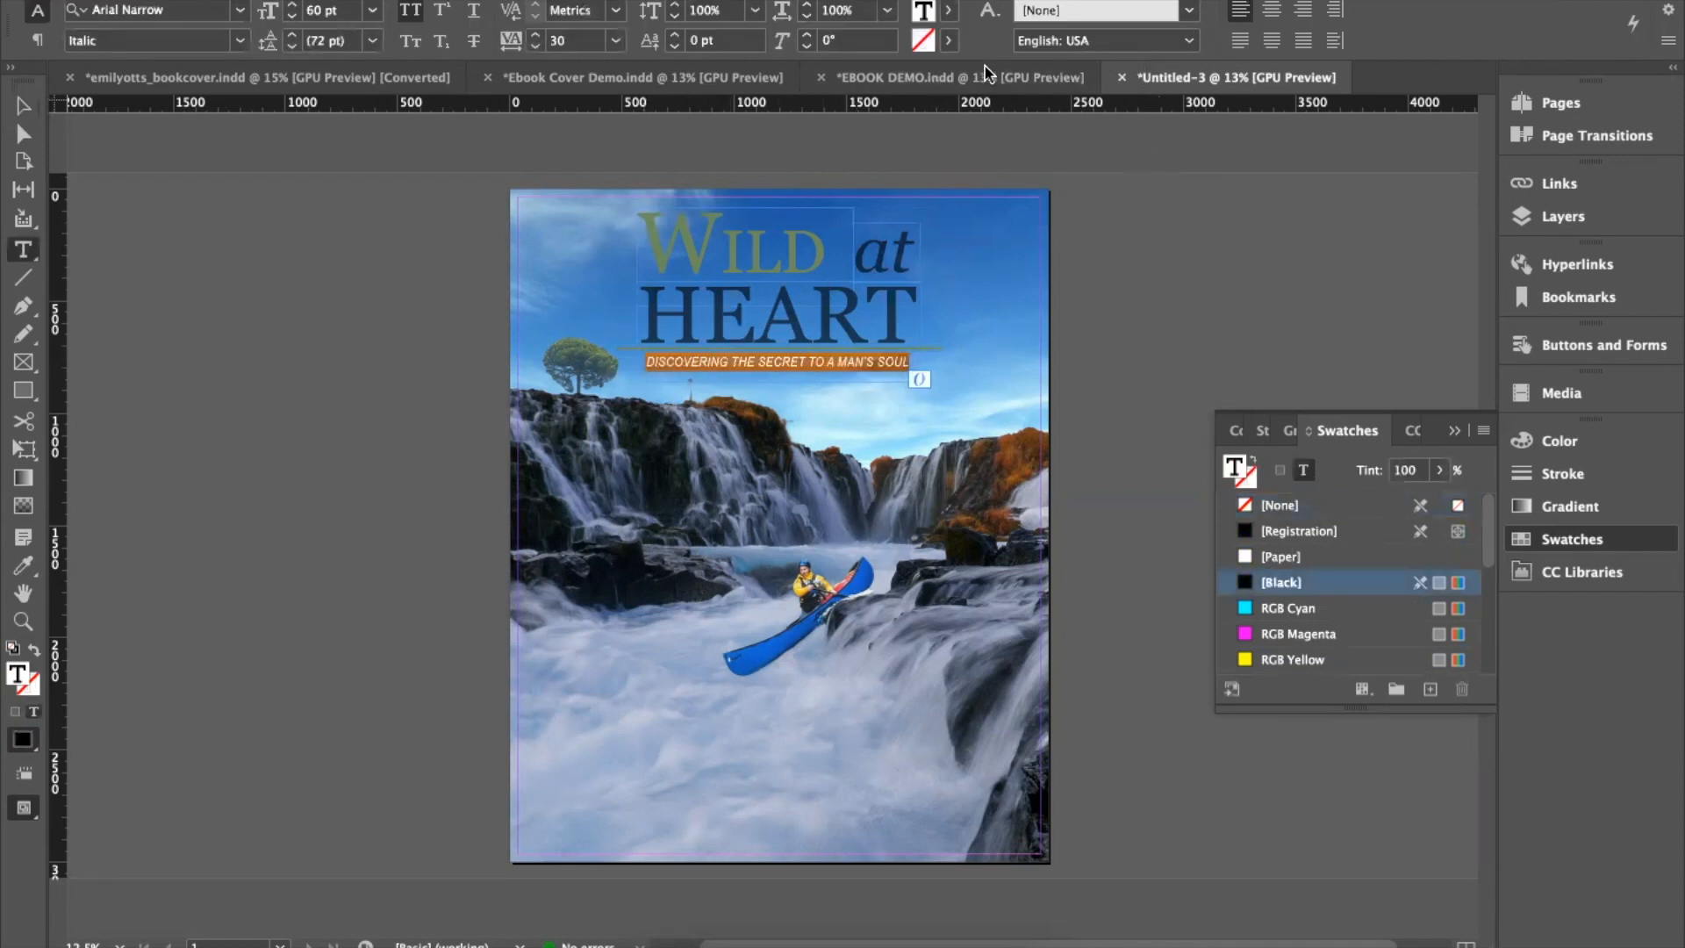
click(948, 11)
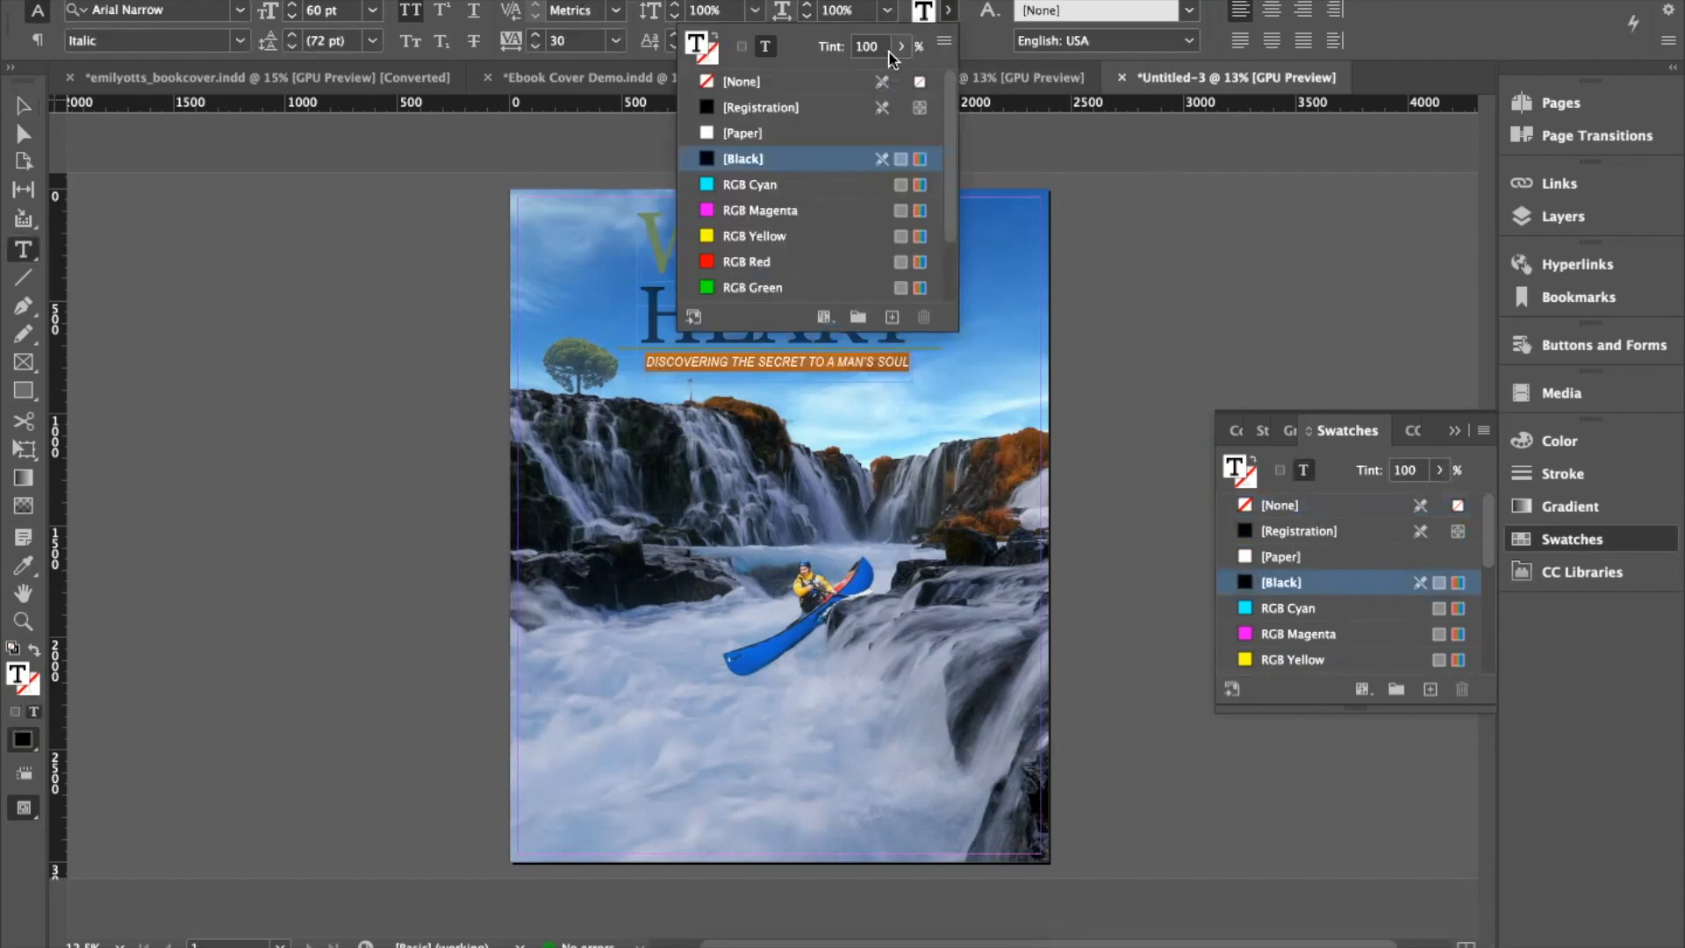
double_click(879, 48)
text(60)
key(Return)
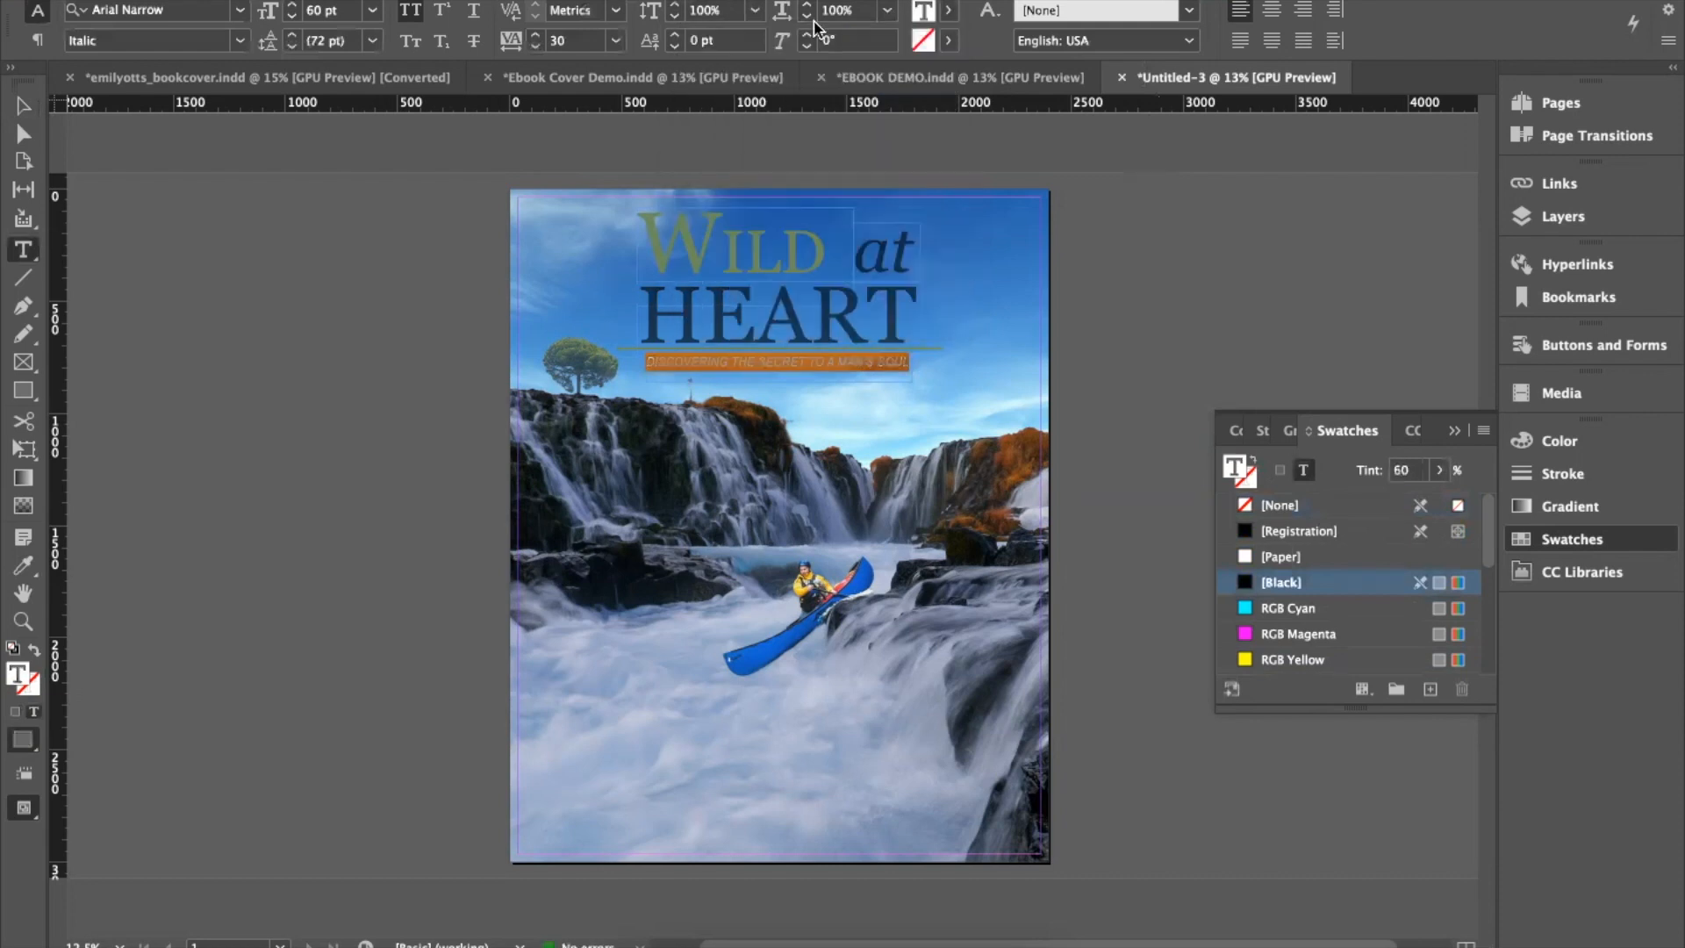
click(23, 107)
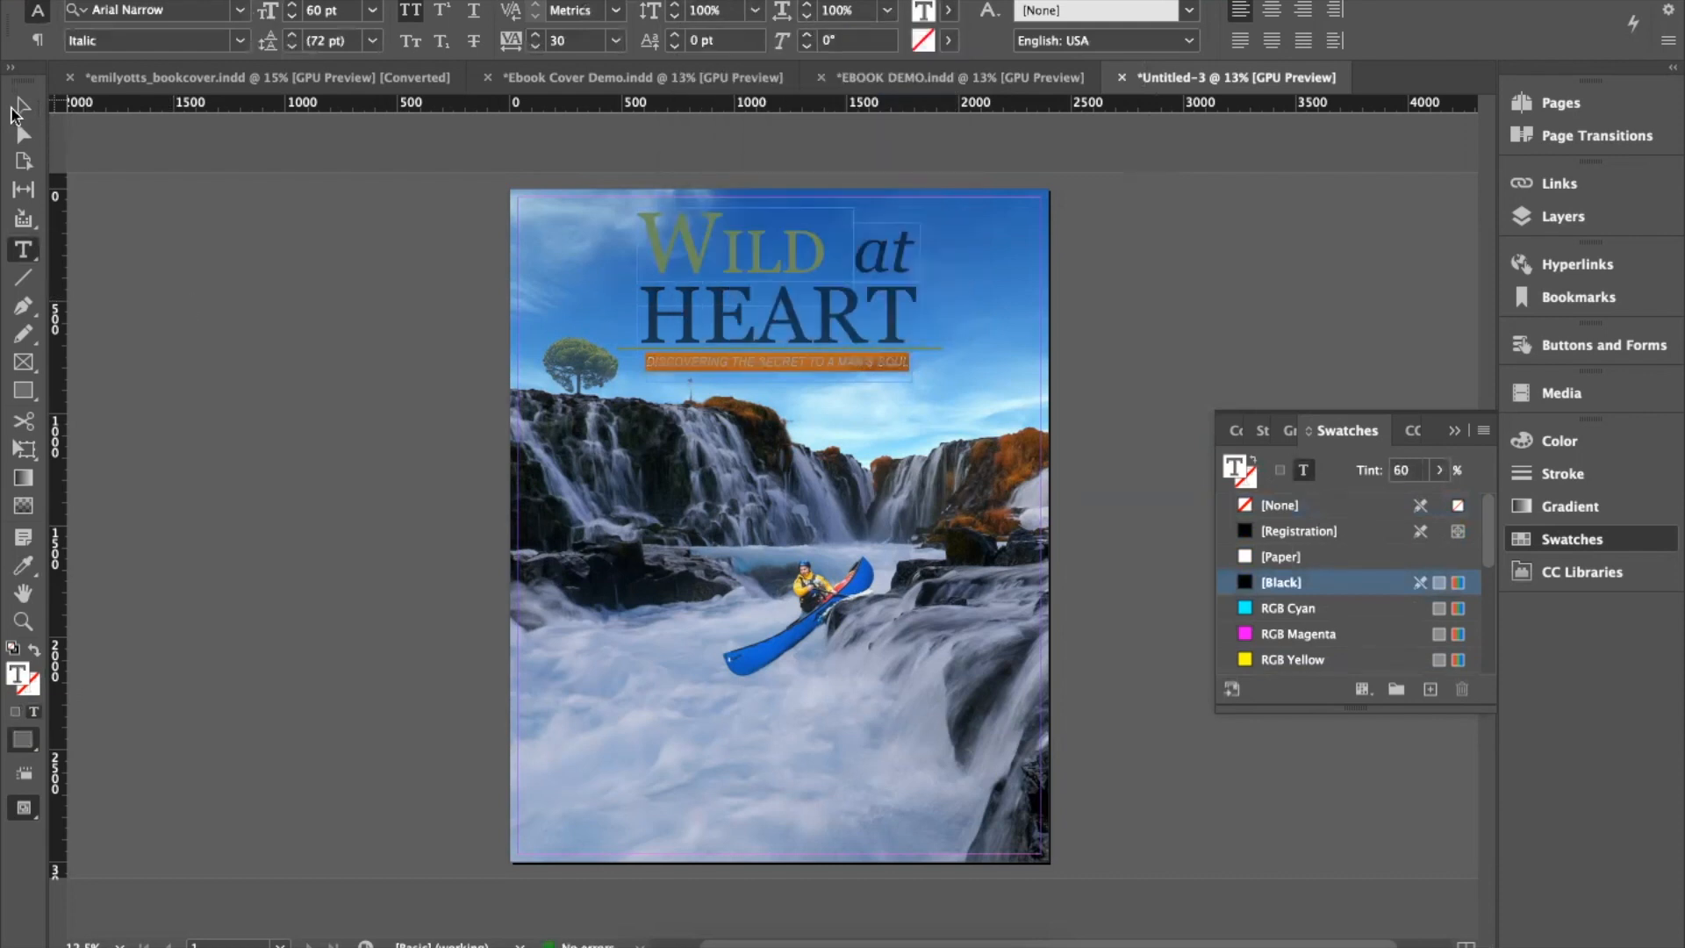
click(171, 251)
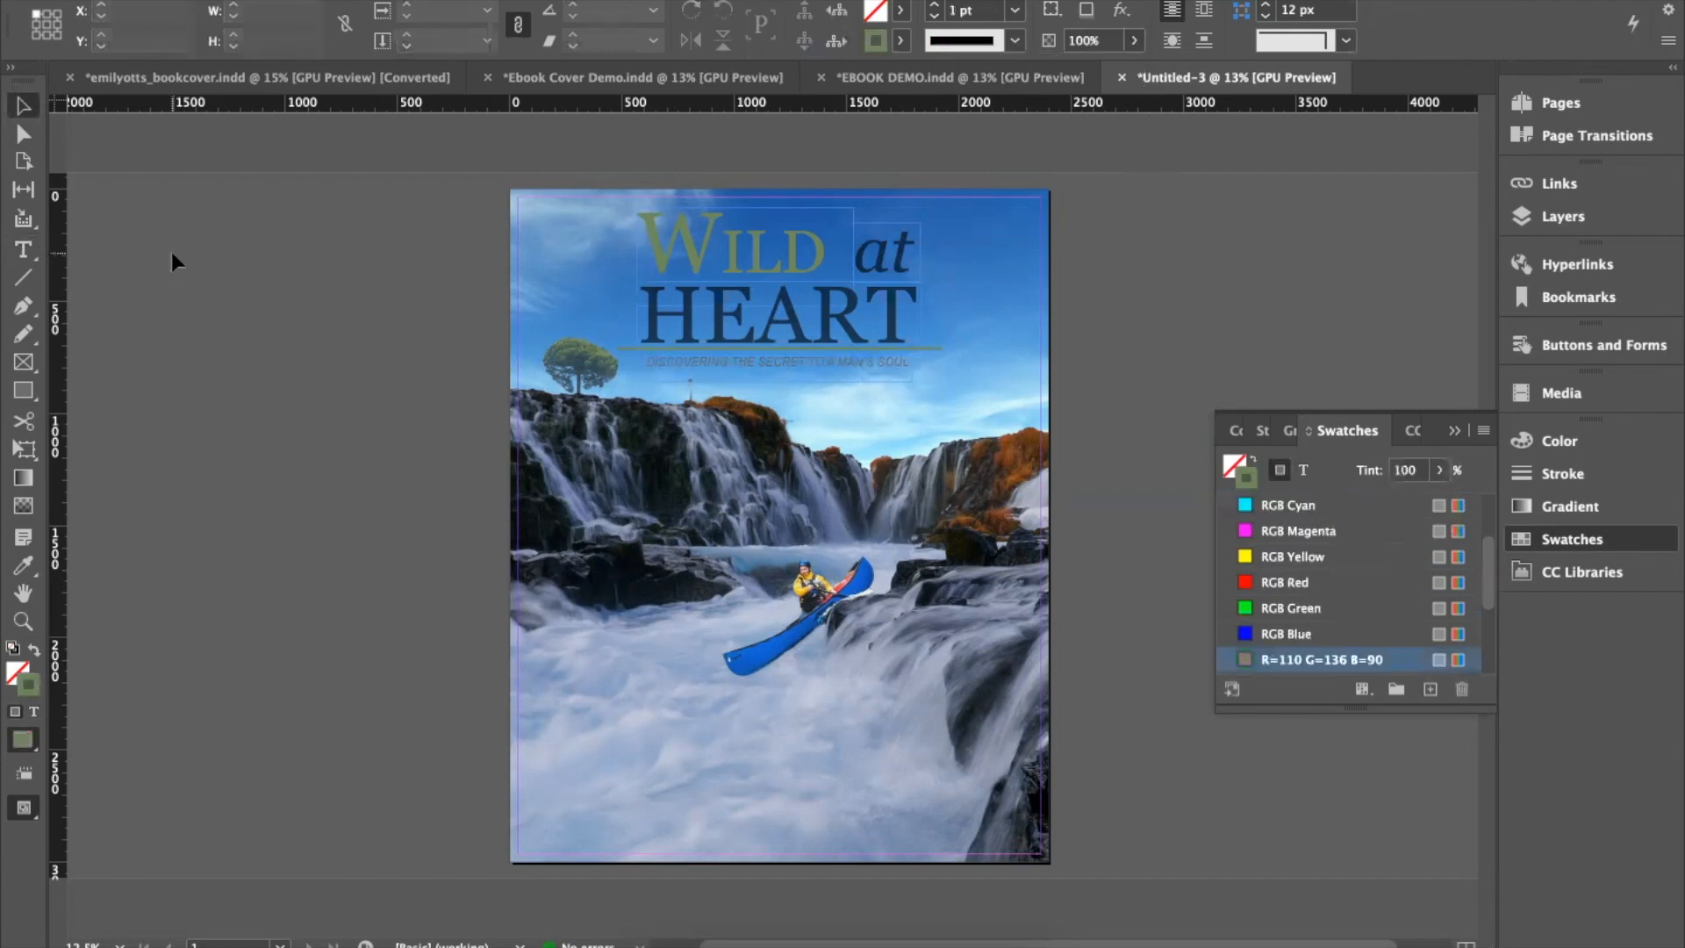
key(shift+w)
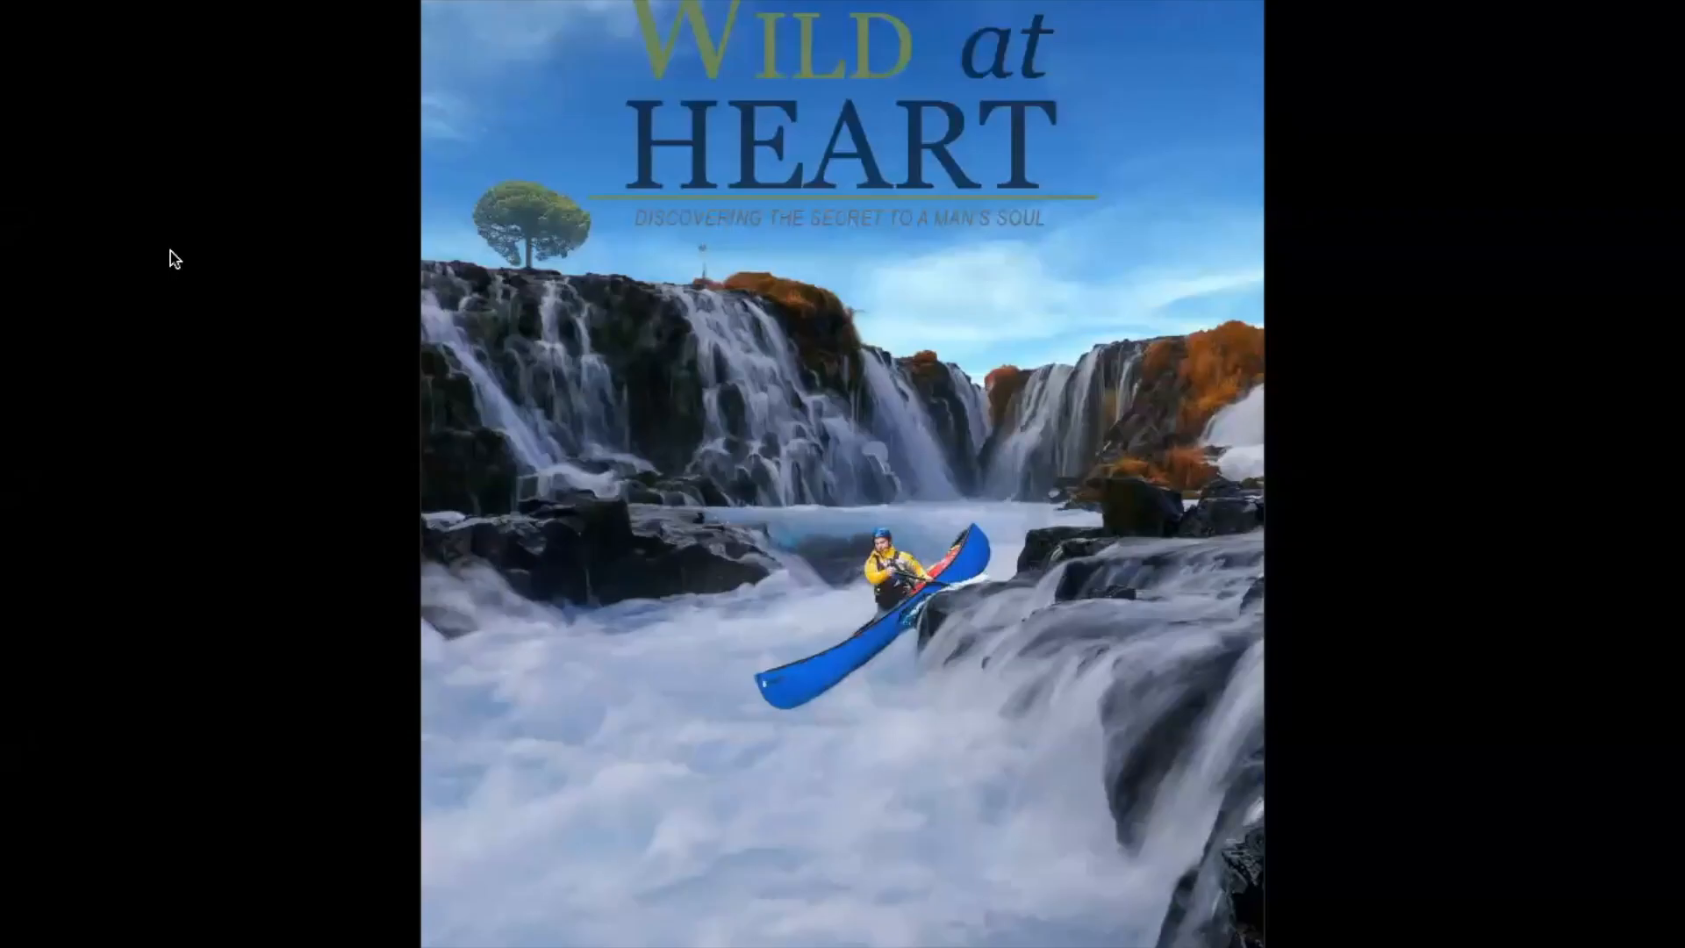
key(Escape)
Step: Select all of the subtitle text again and restore its black tint to 100%
click(891, 324)
click(903, 366)
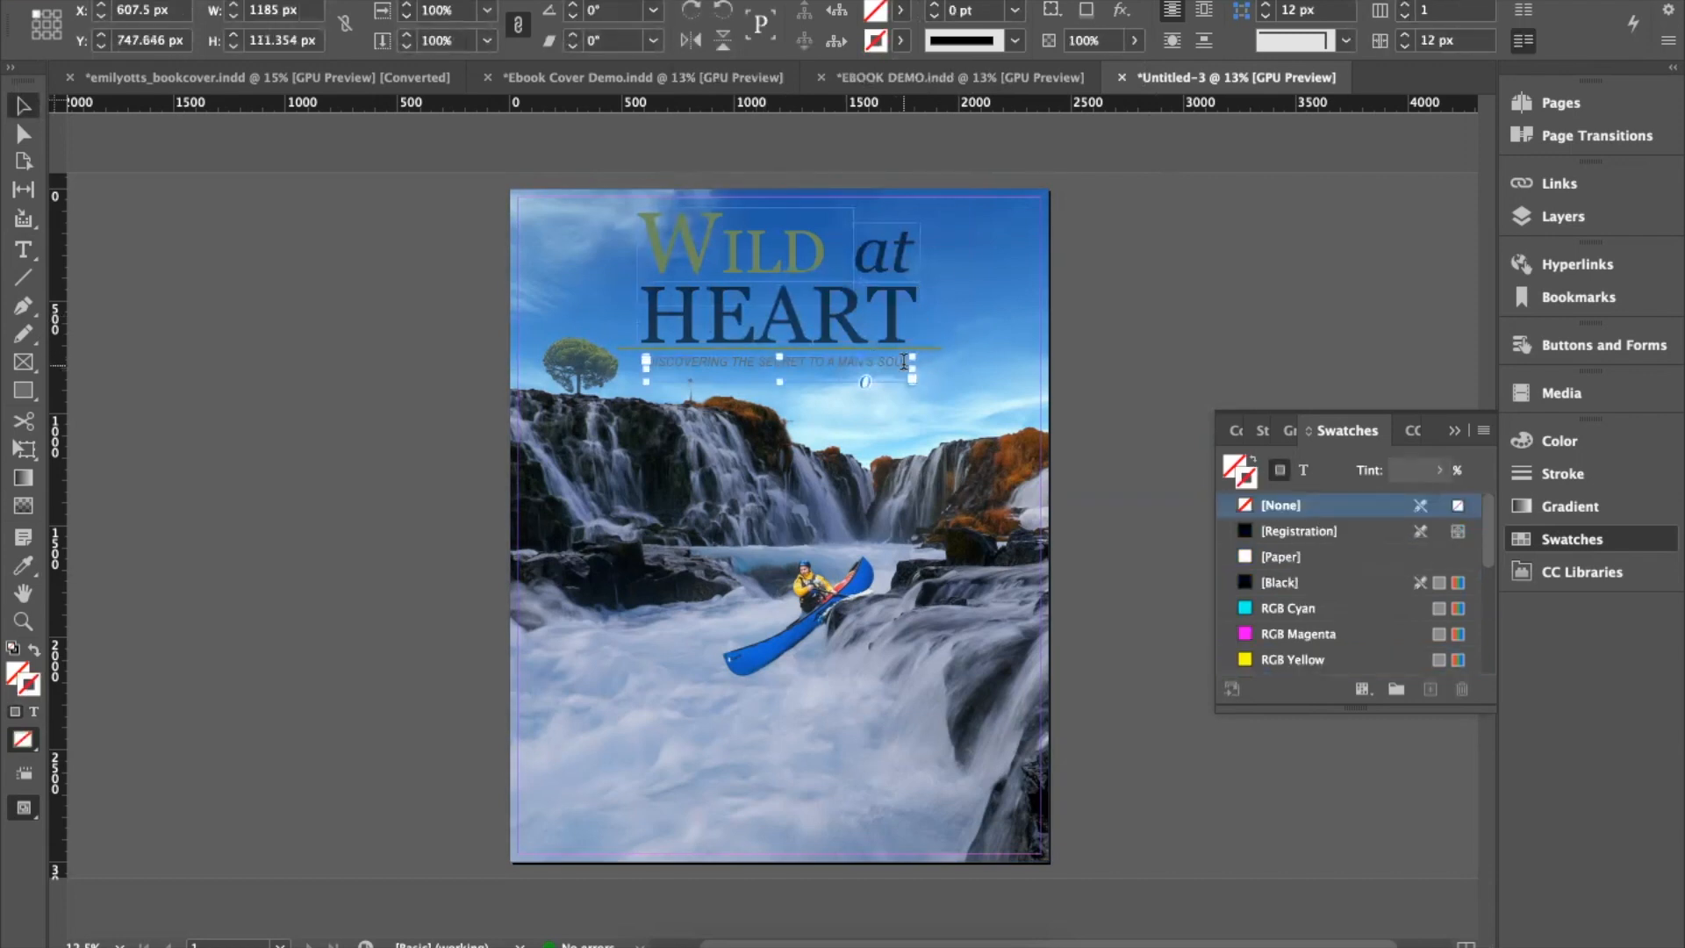
double_click(700, 363)
drag(909, 363, 640, 363)
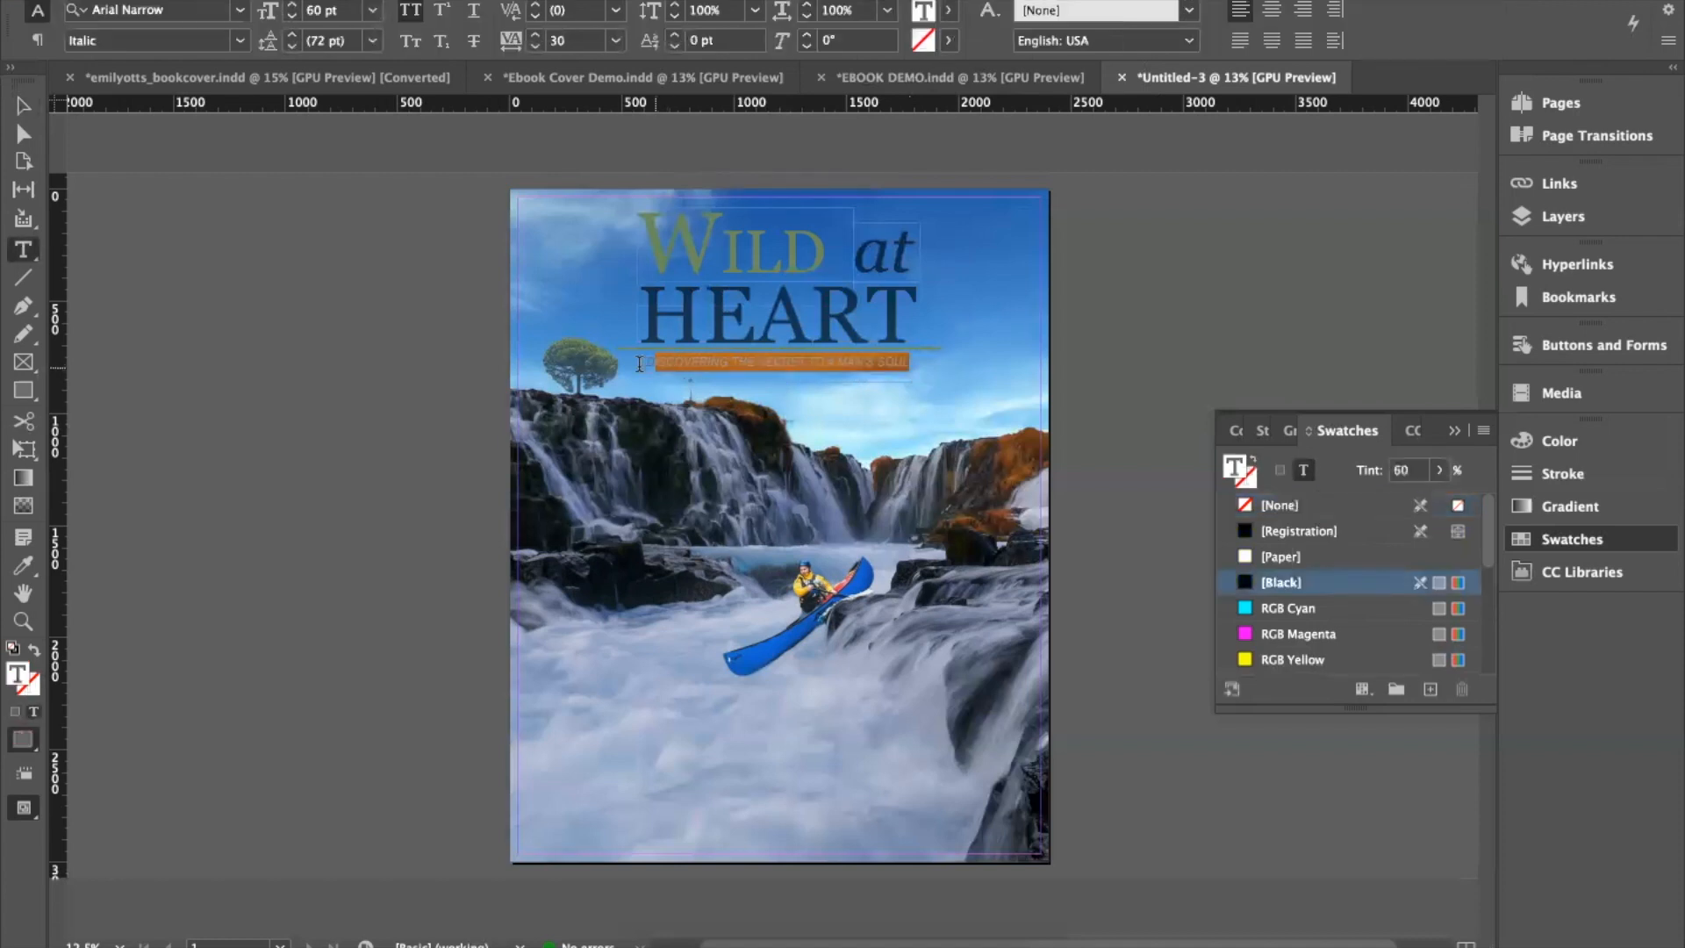
click(948, 10)
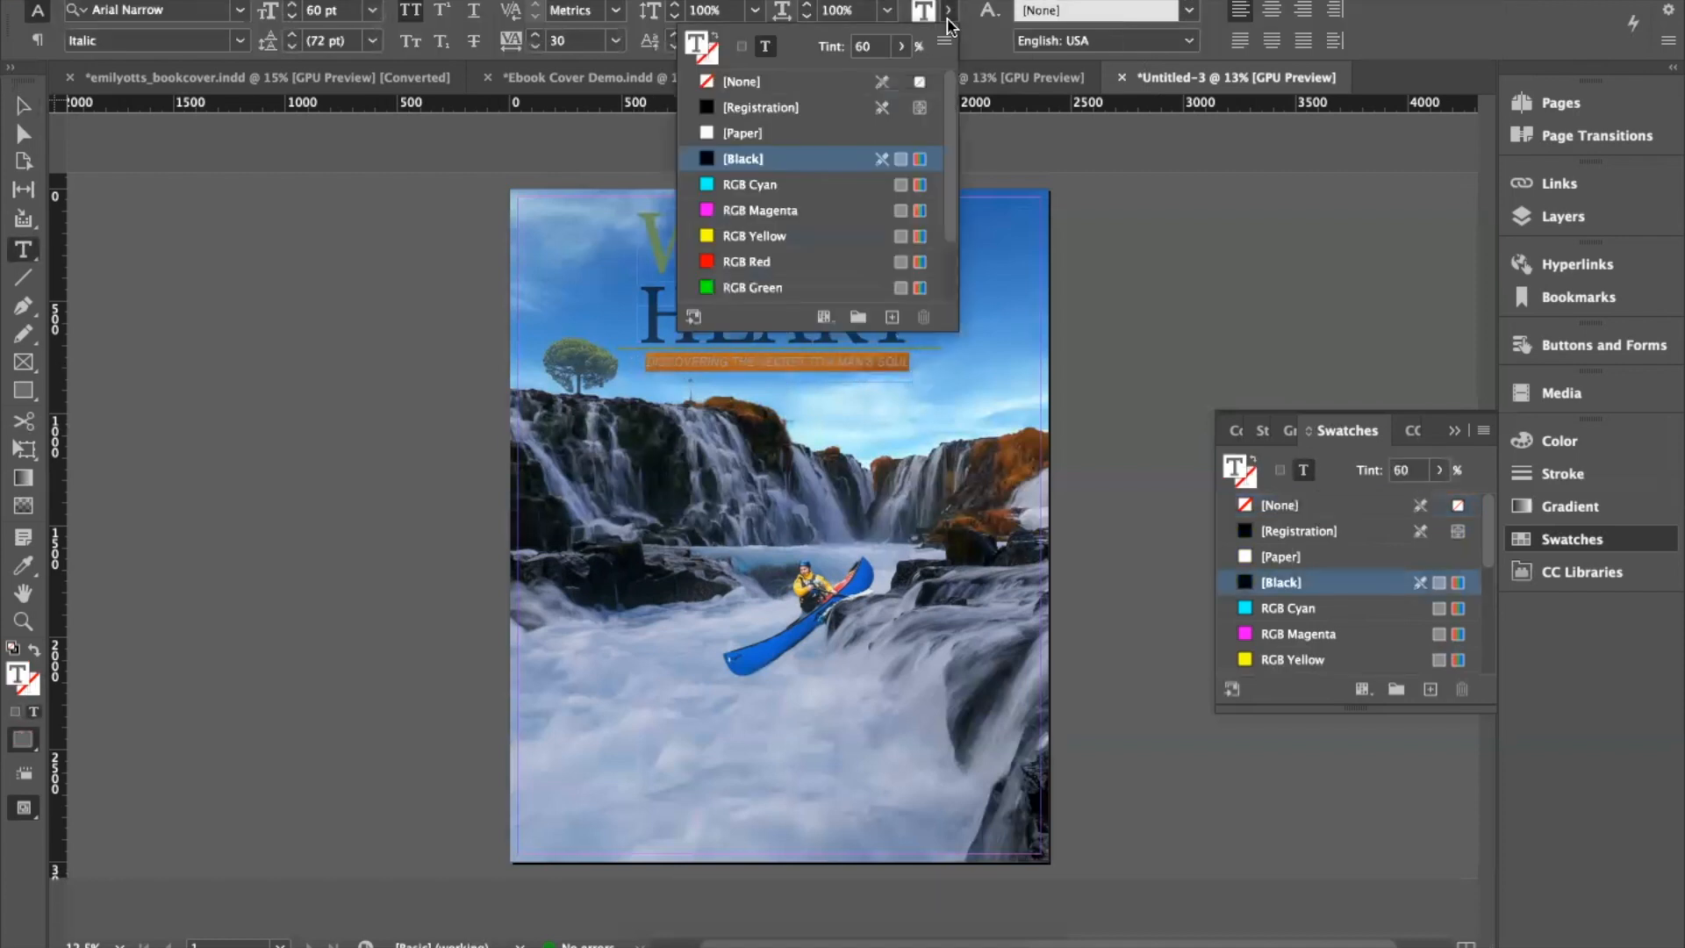
click(900, 47)
drag(854, 79, 903, 79)
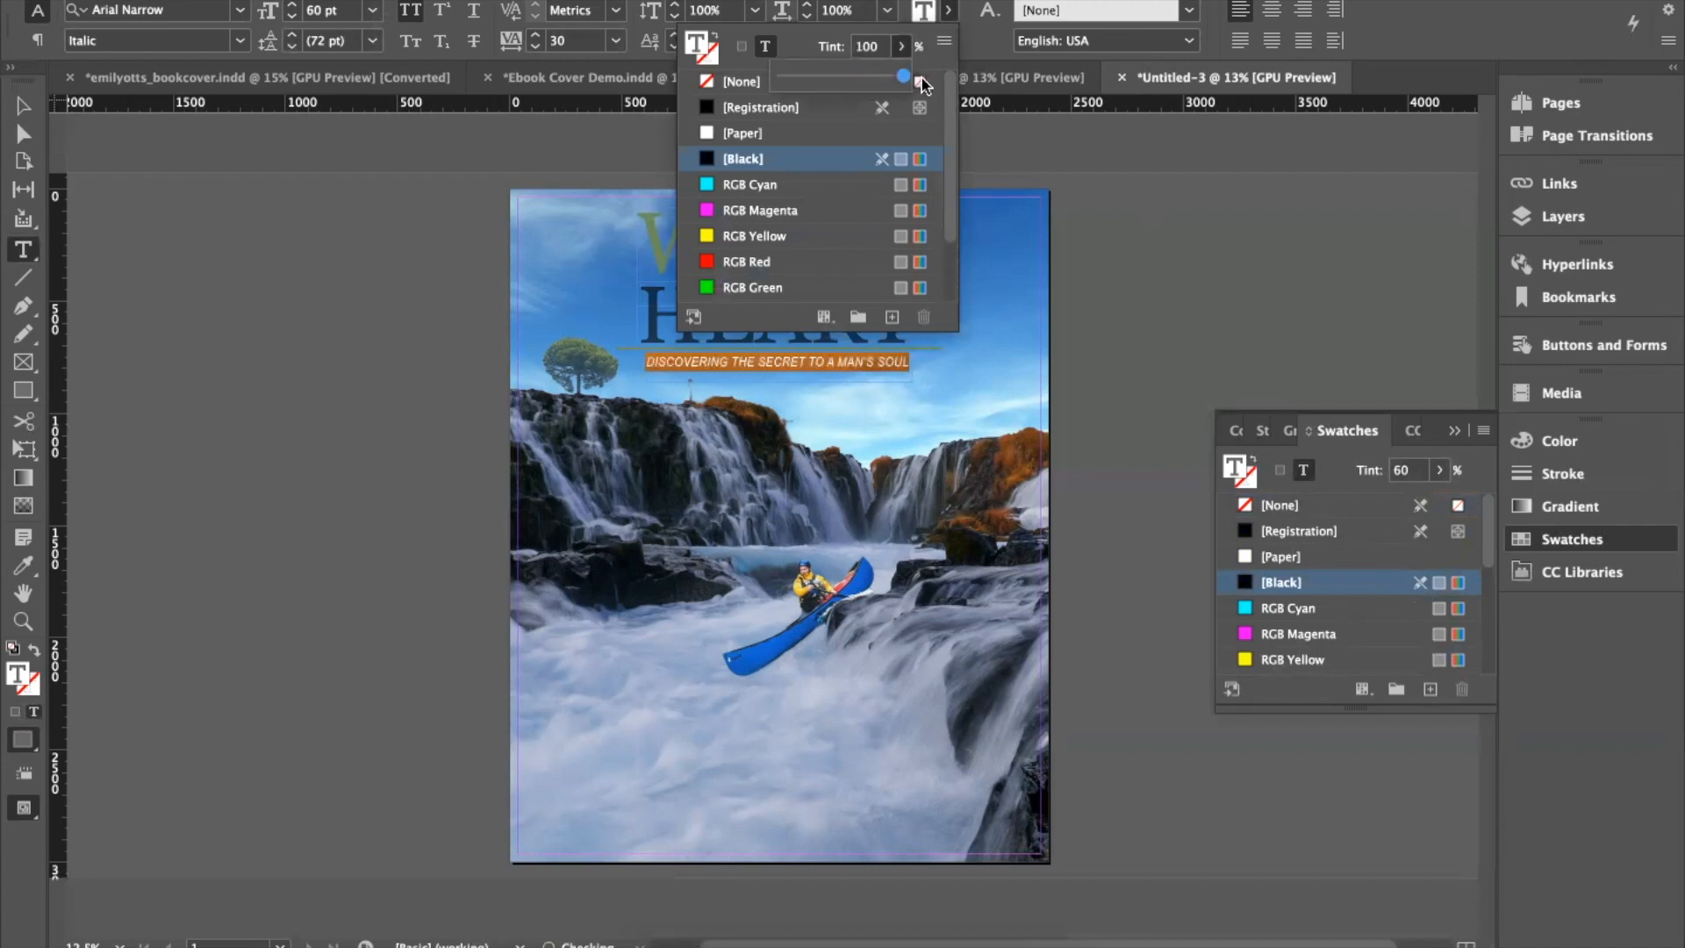
click(1152, 199)
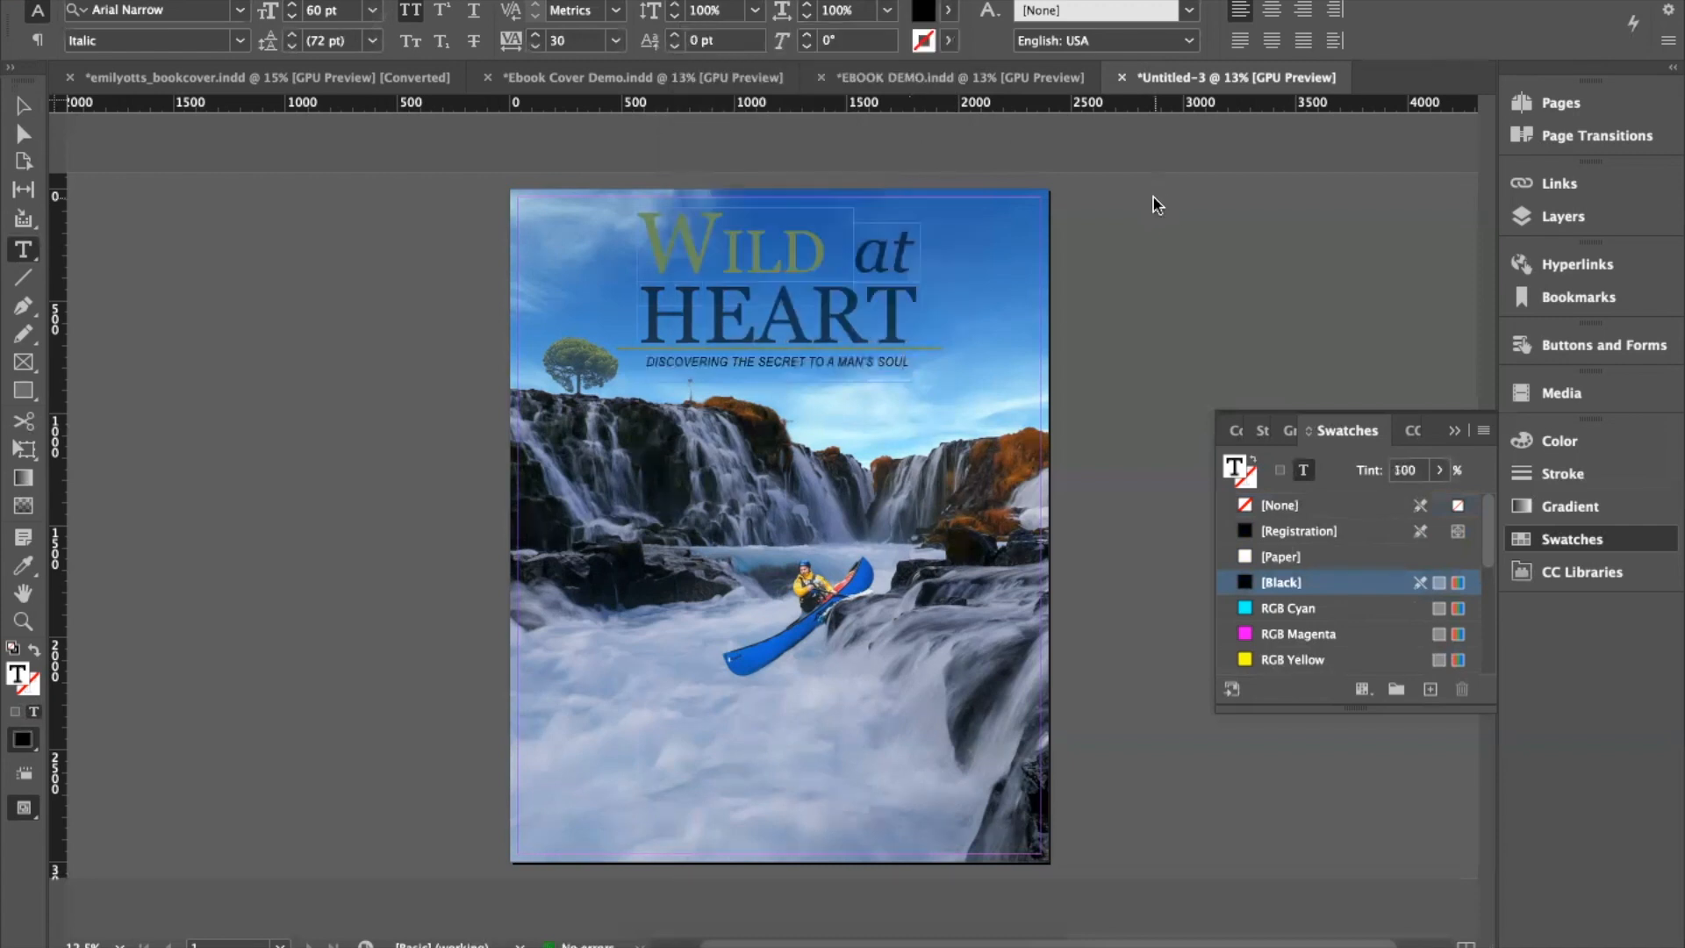
Step: Select the subtitle frame as an object and lower its opacity to about 66%
click(891, 367)
click(24, 105)
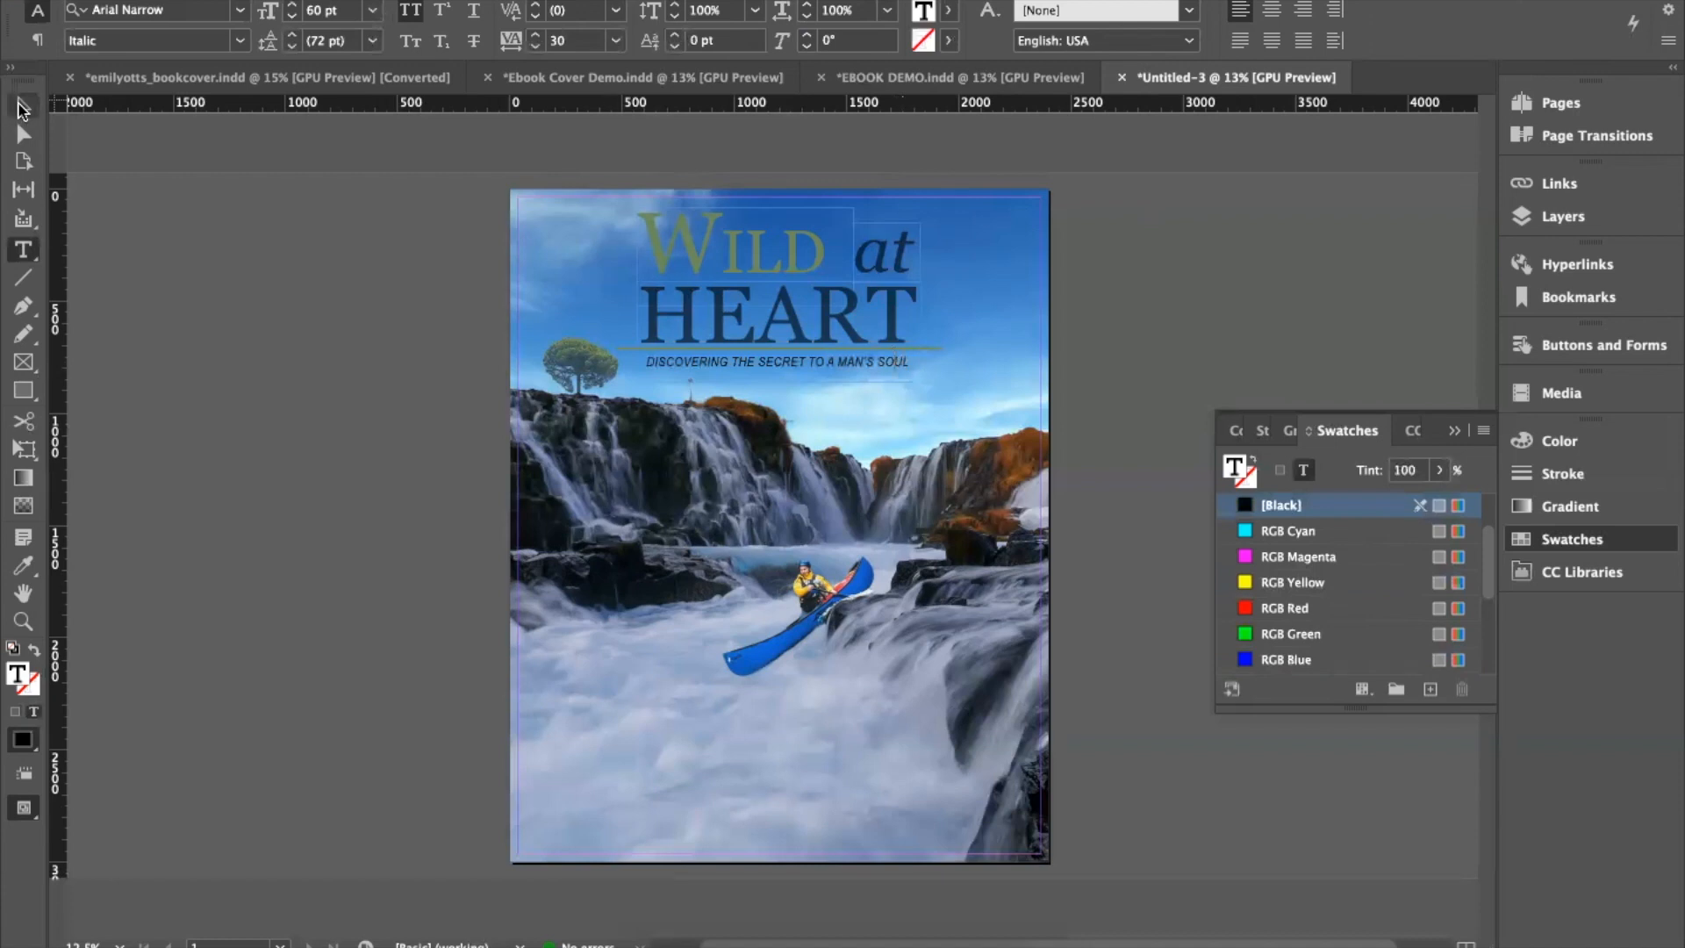
key(Escape)
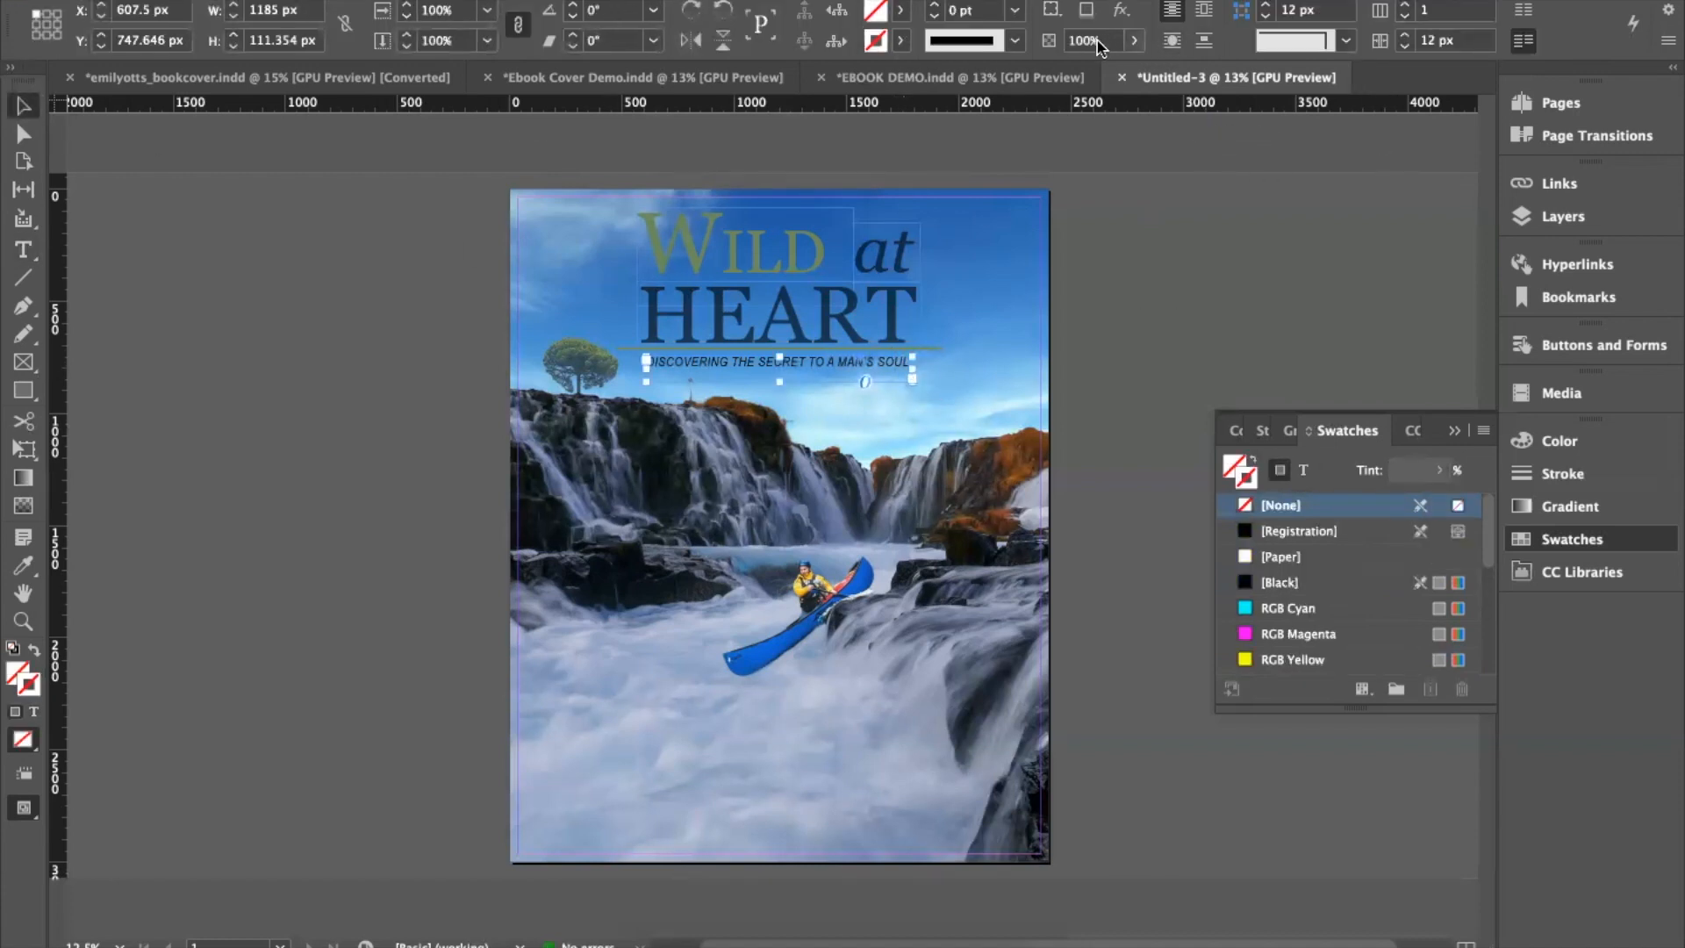
click(1132, 41)
drag(1135, 72, 1099, 84)
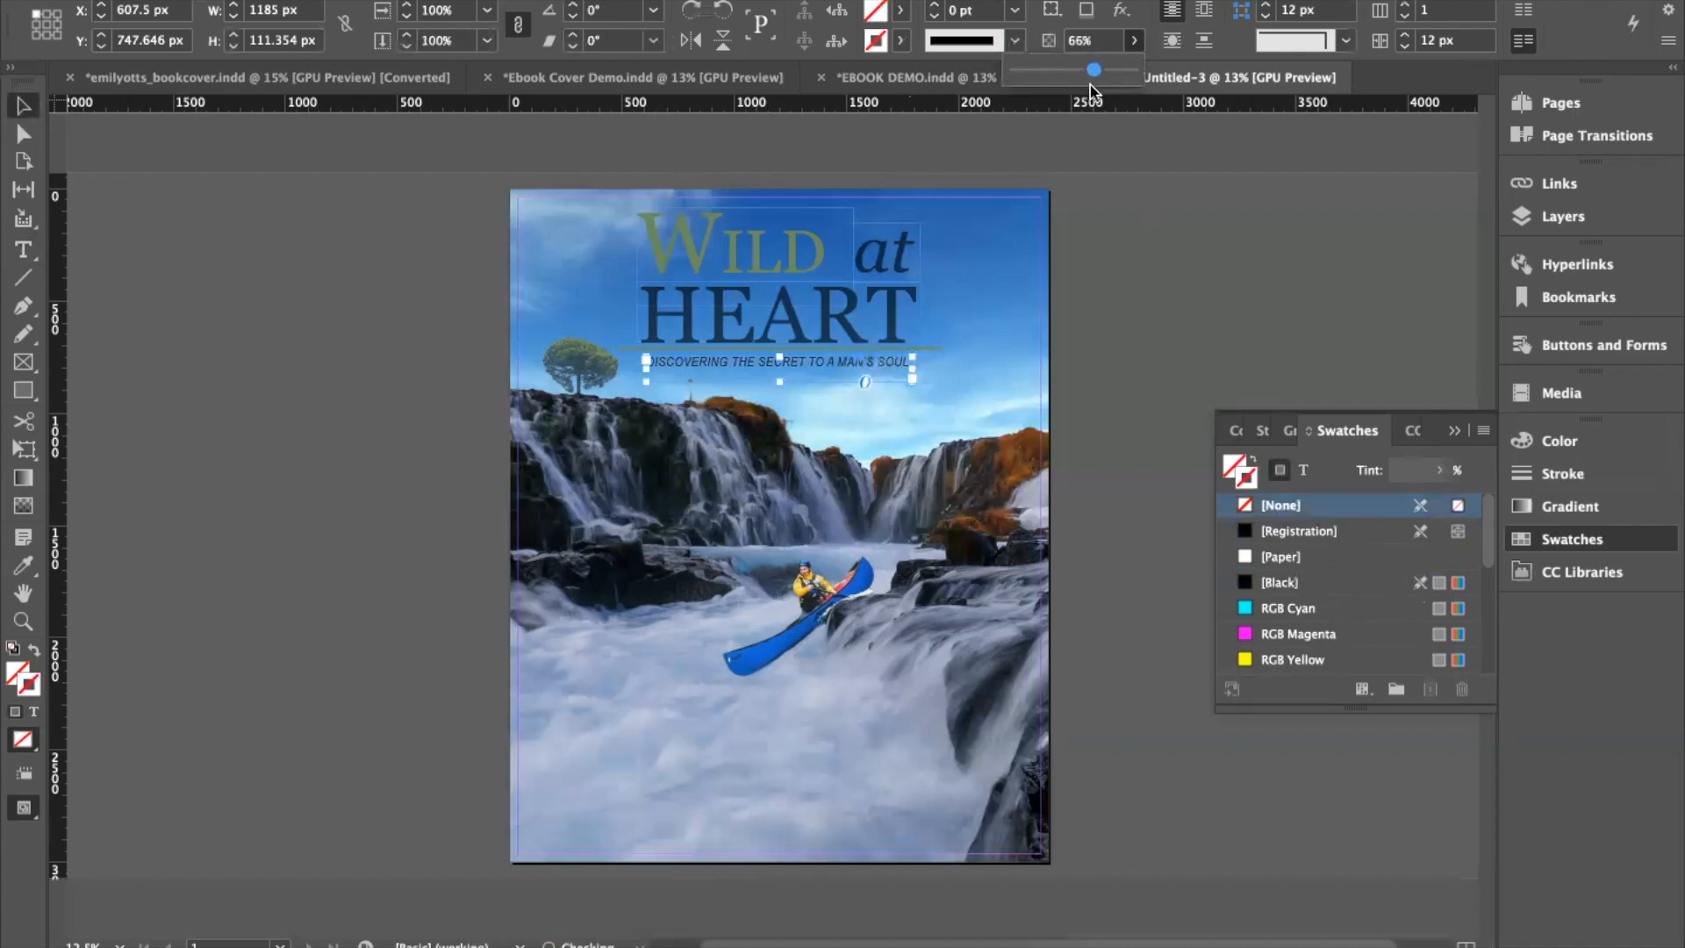
click(1107, 213)
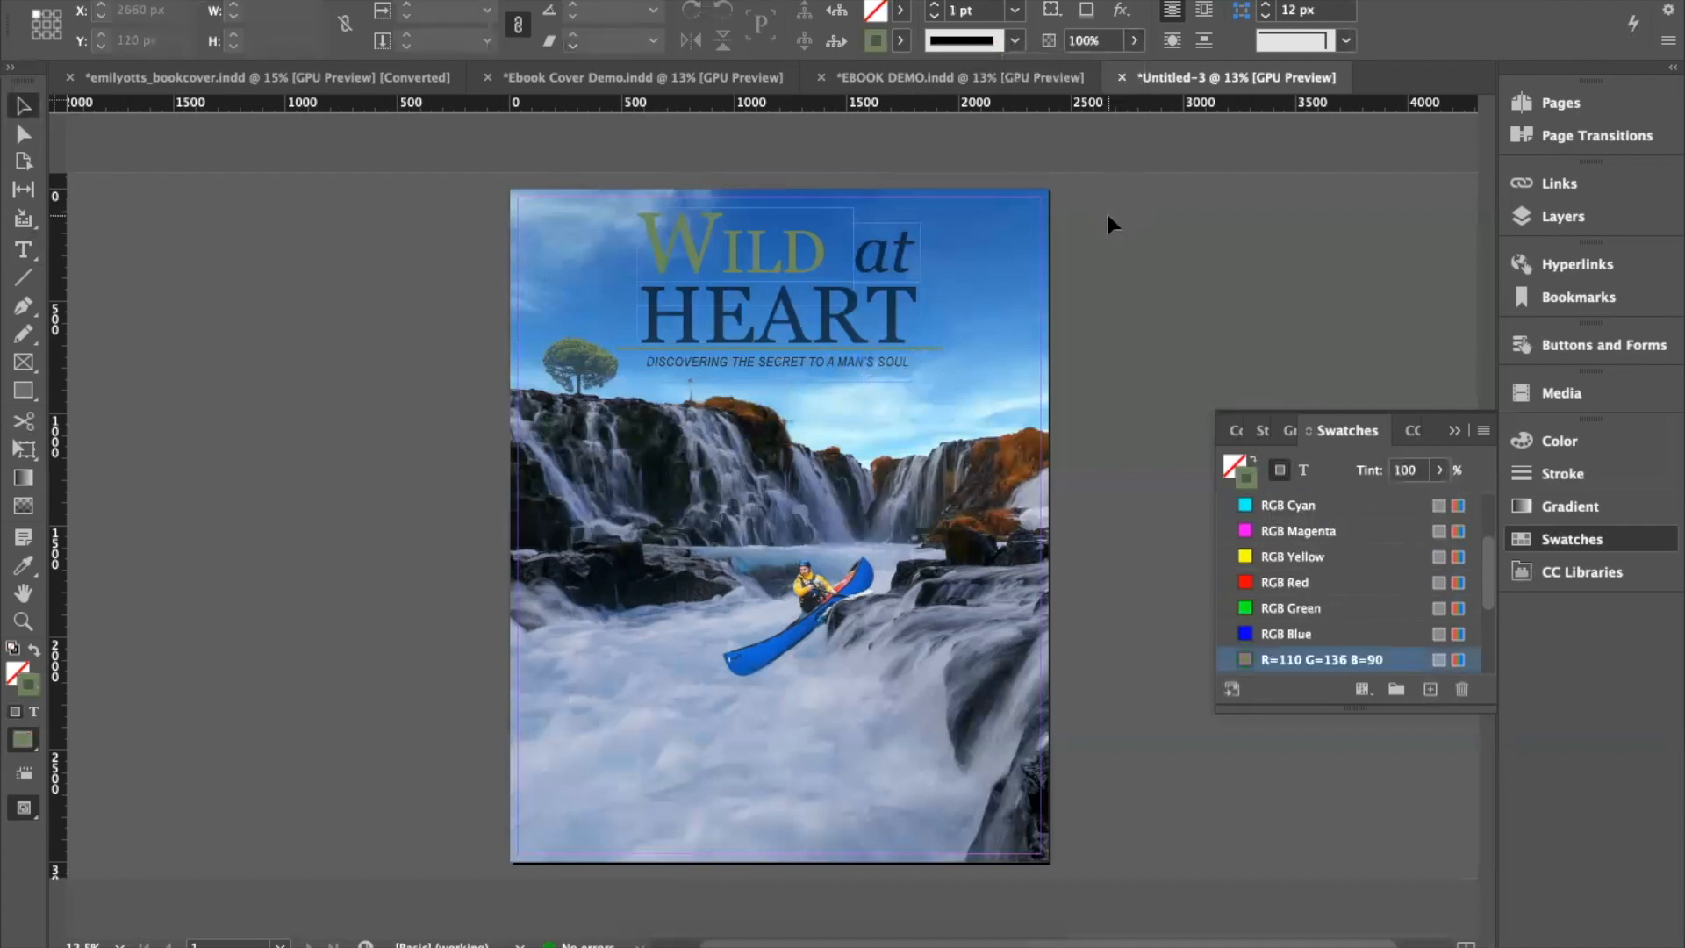
Step: Draw an empty text frame about 810 by 190 px near the bottom centre of the cover
click(778, 525)
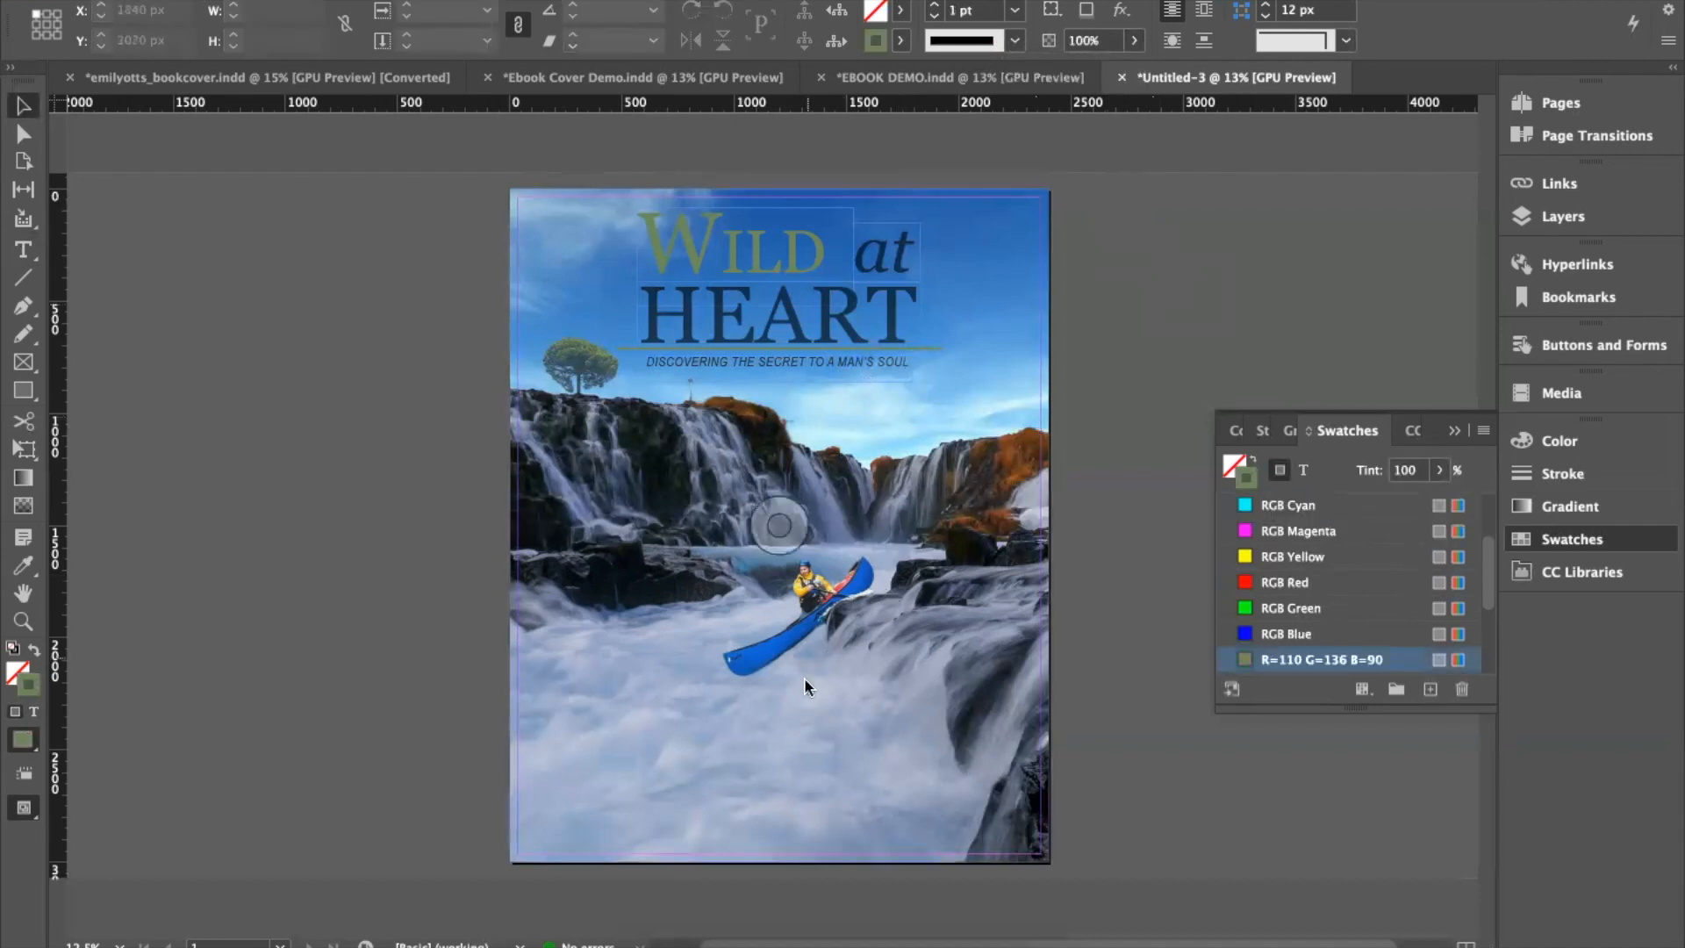
key(t)
drag(687, 791, 867, 829)
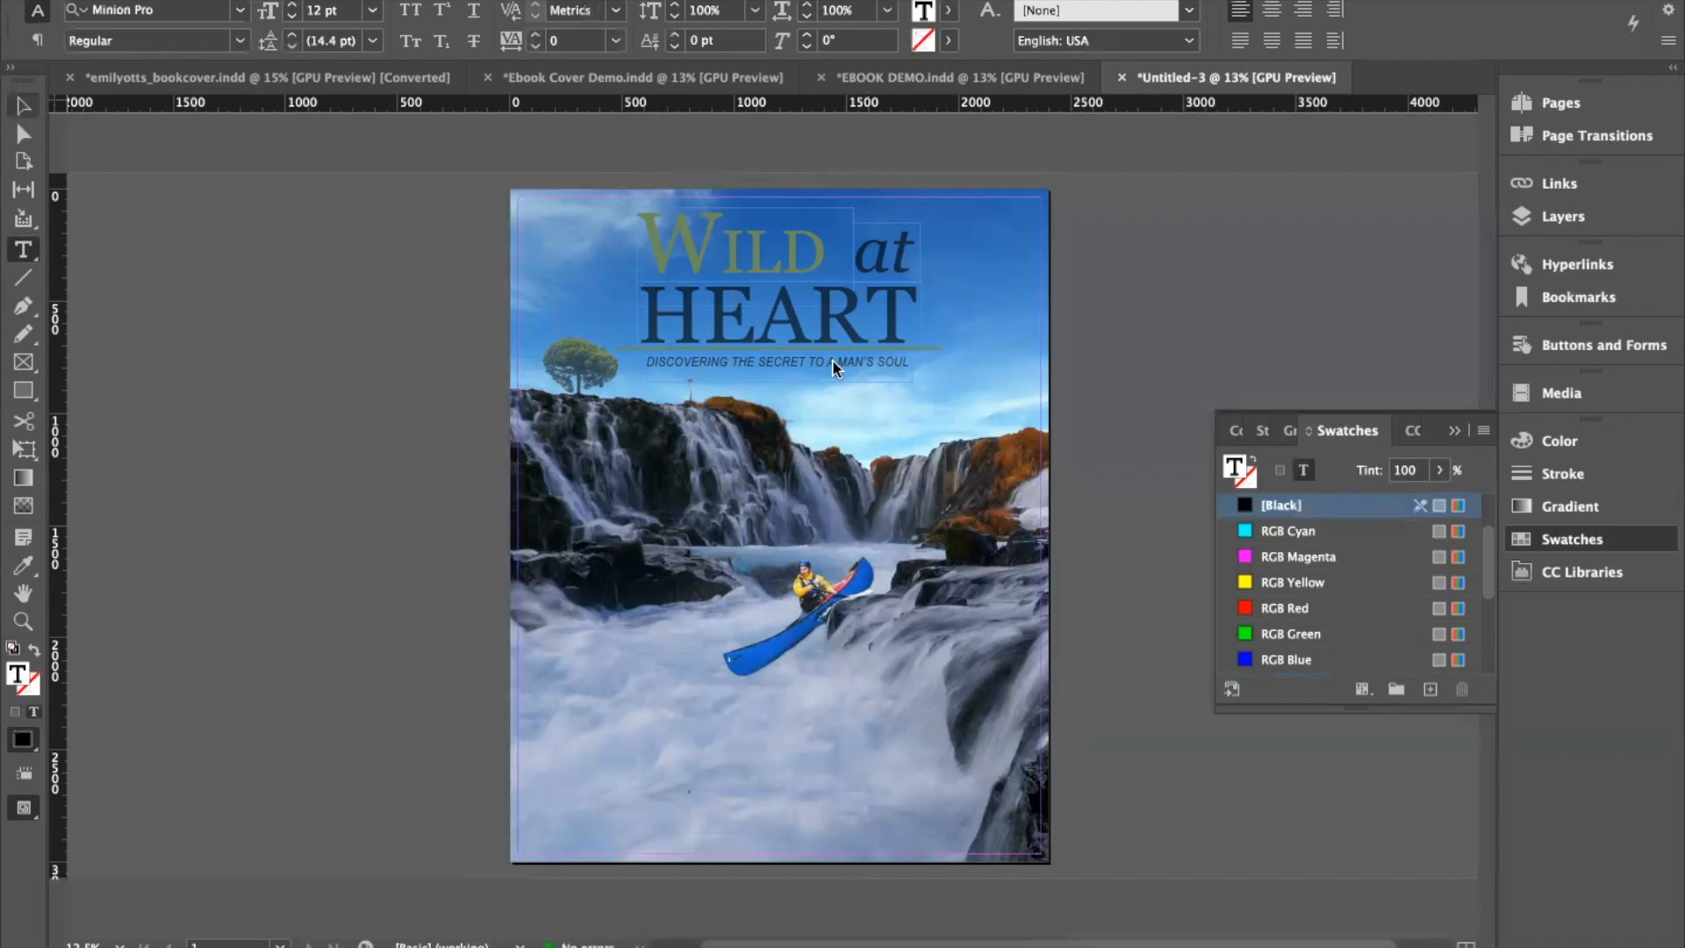
key(Escape)
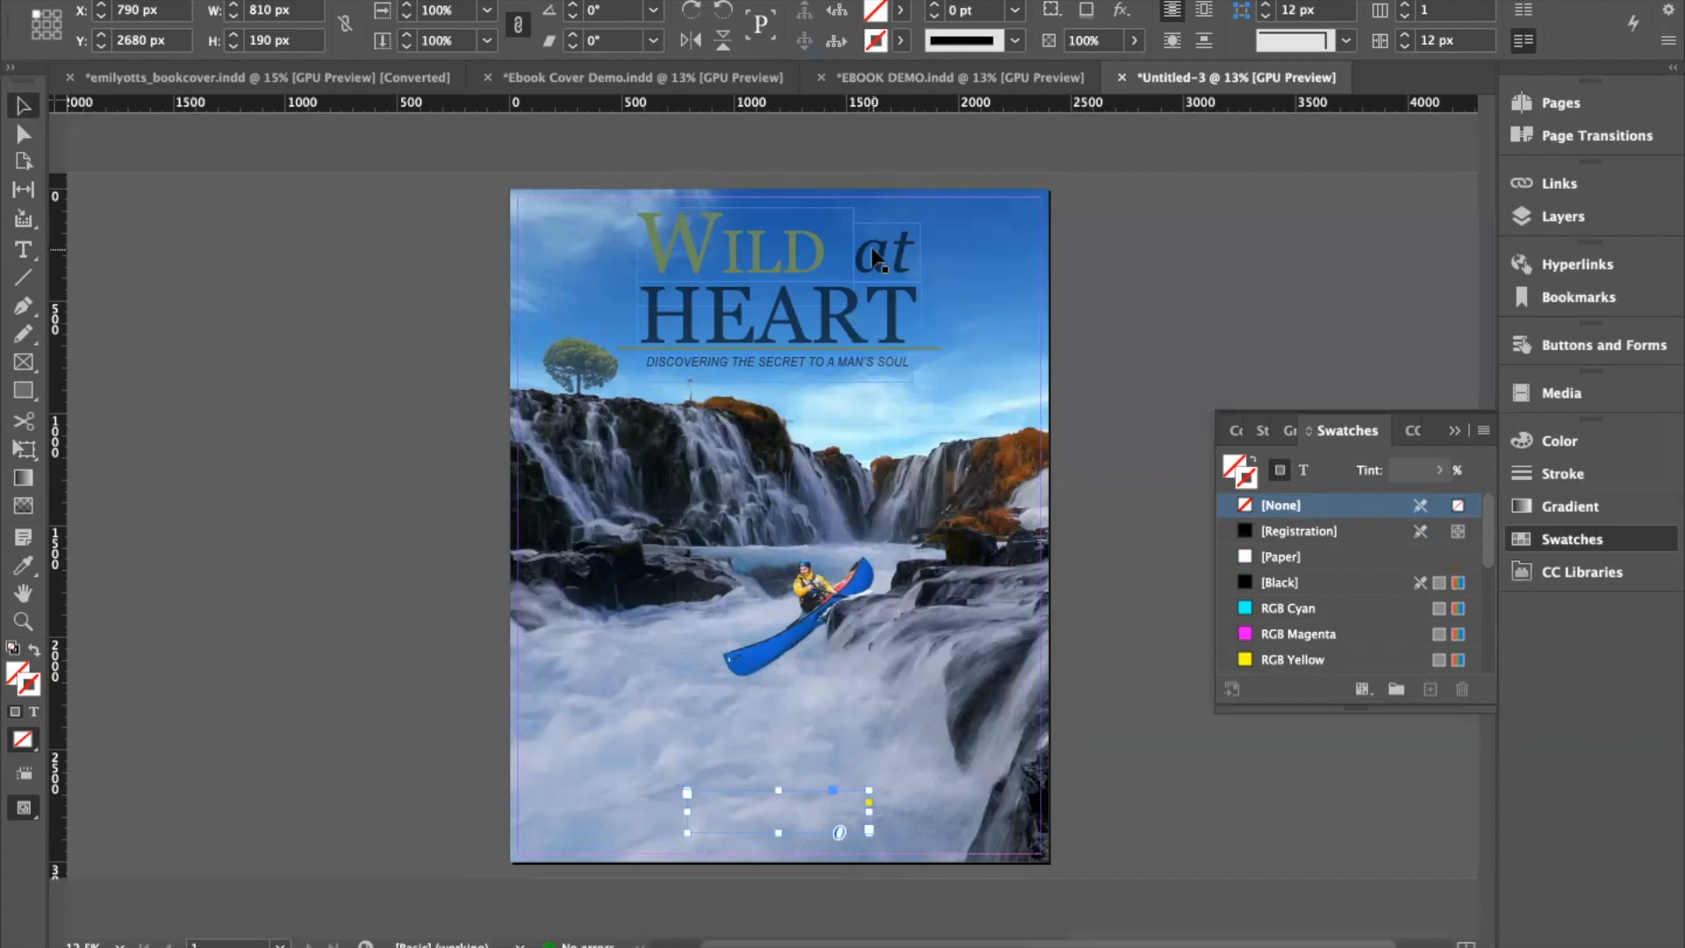
Step: Enter a "By" line with the author's full name at 60 pt in the empty text frame near the cover's bottom
double_click(754, 816)
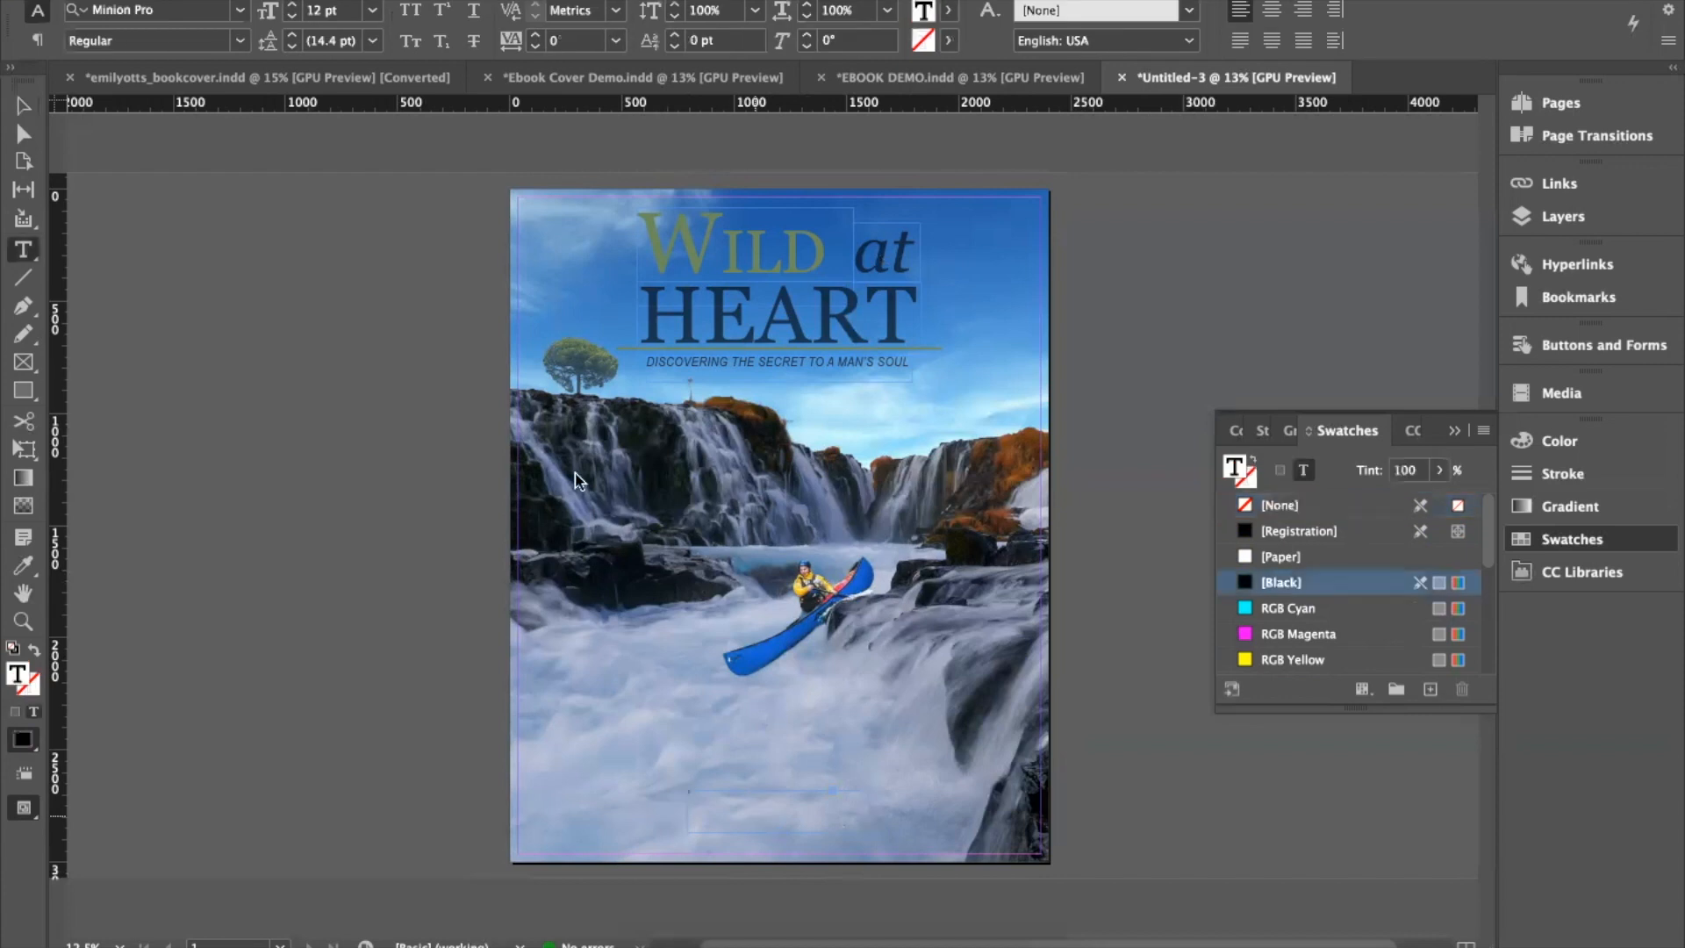
click(373, 13)
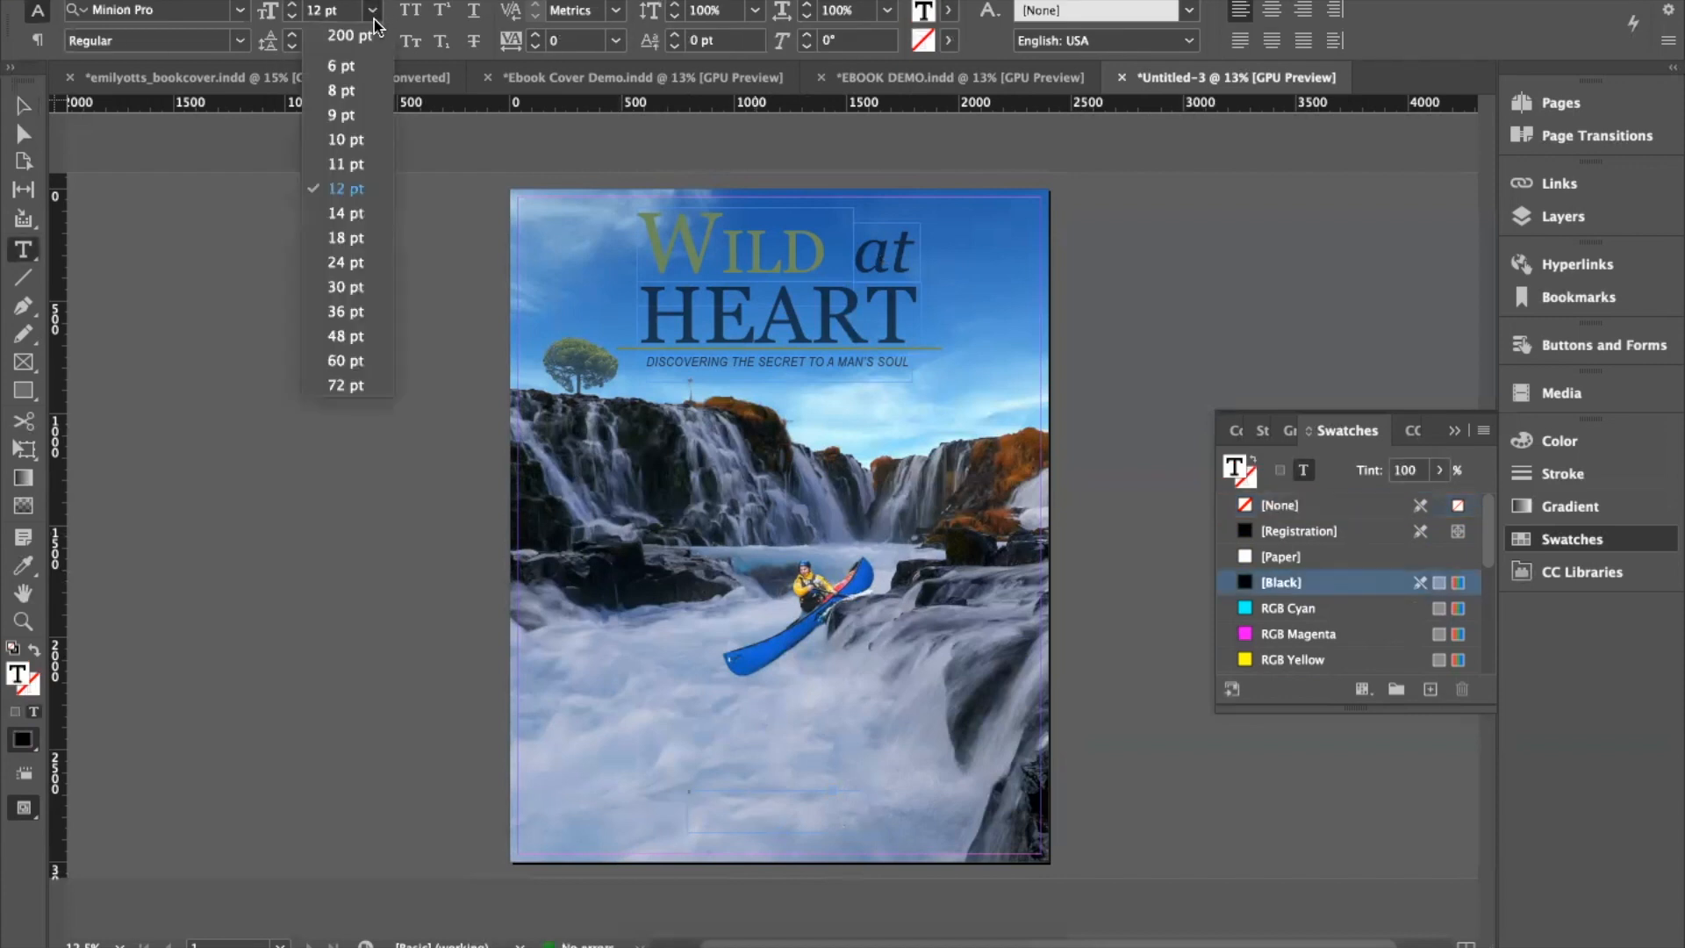
click(351, 285)
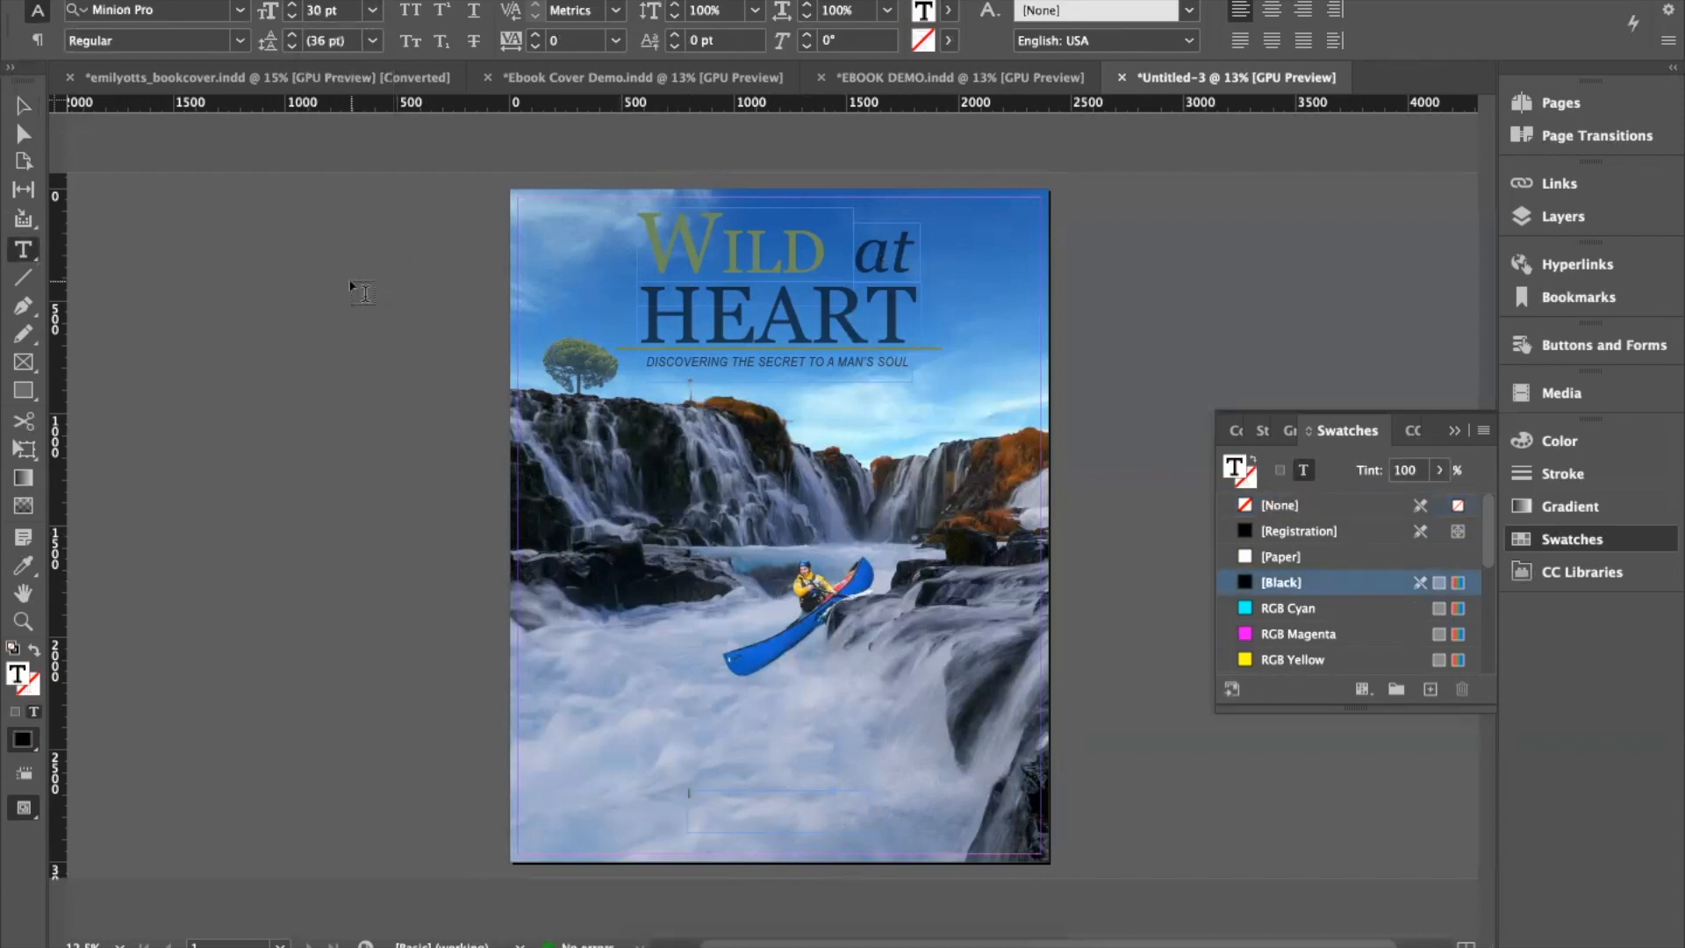
click(373, 10)
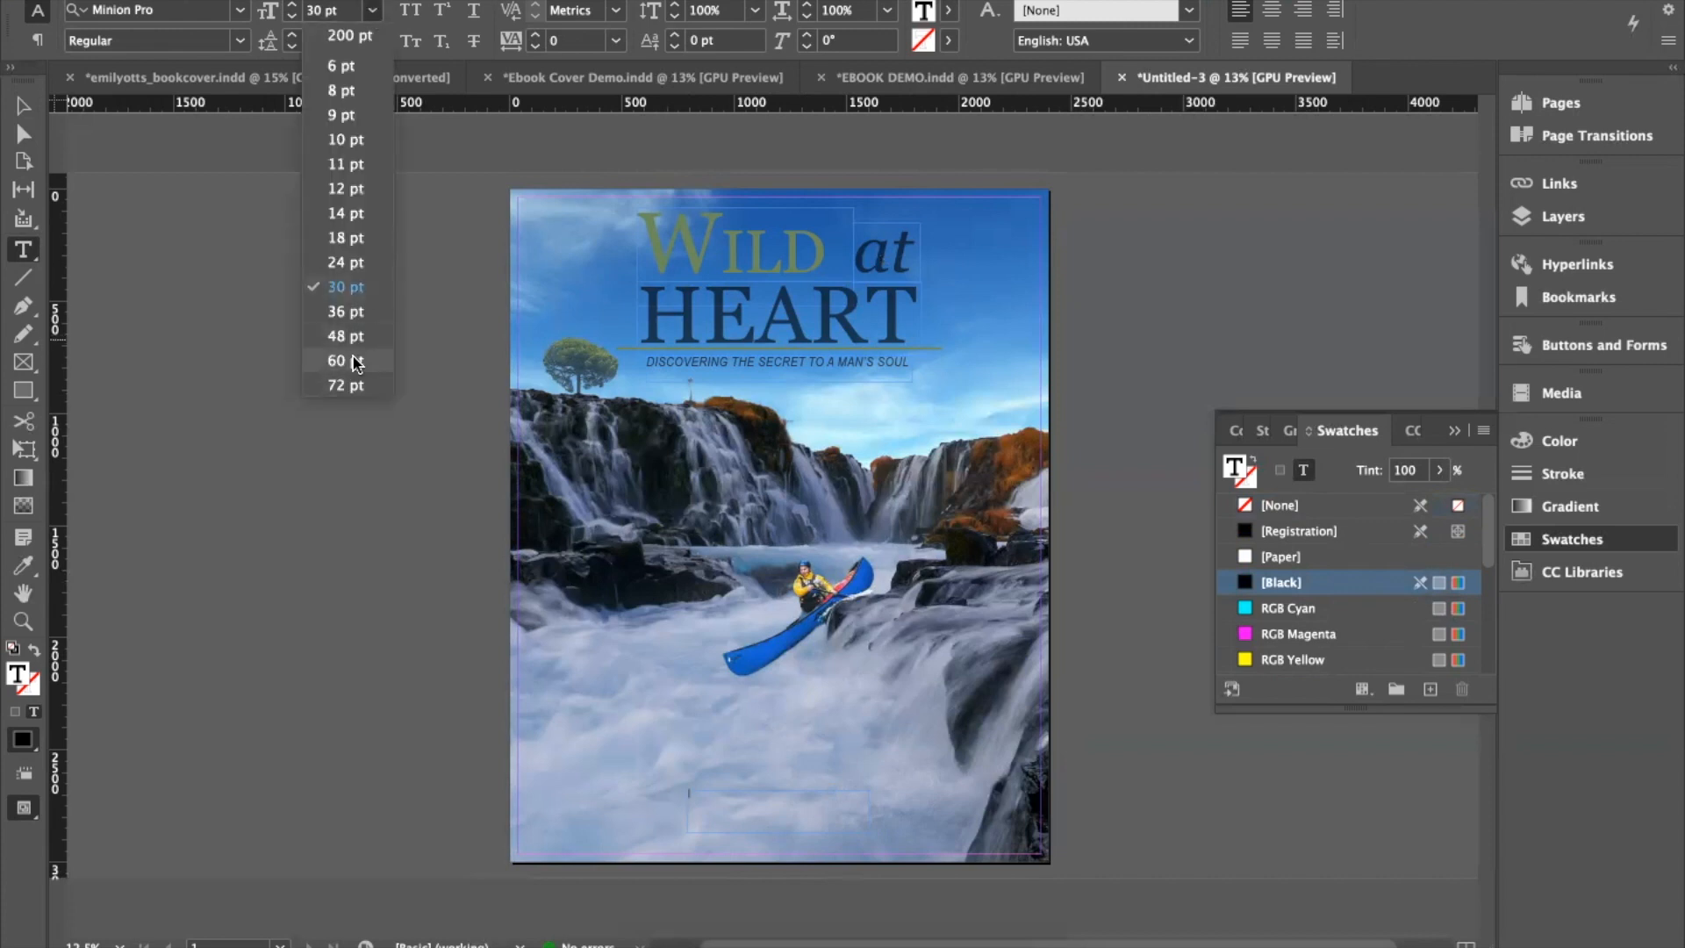
click(355, 363)
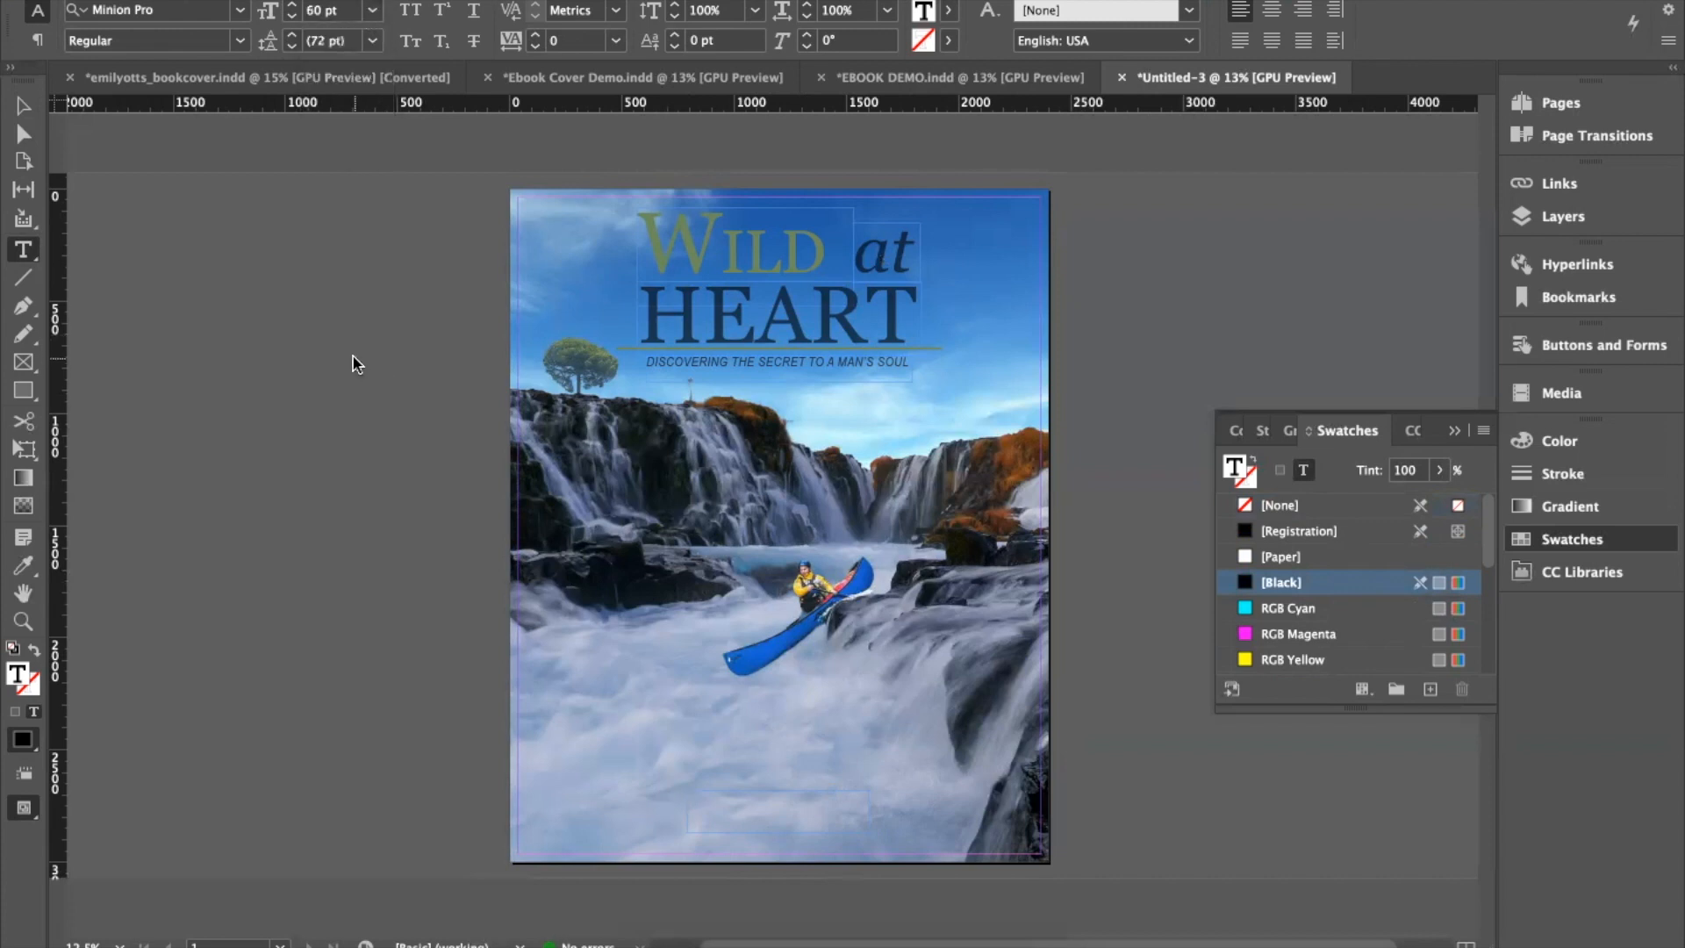
text(By John Ethridge)
Step: Set the font of the whole author line to Georgia
drag(782, 794, 632, 774)
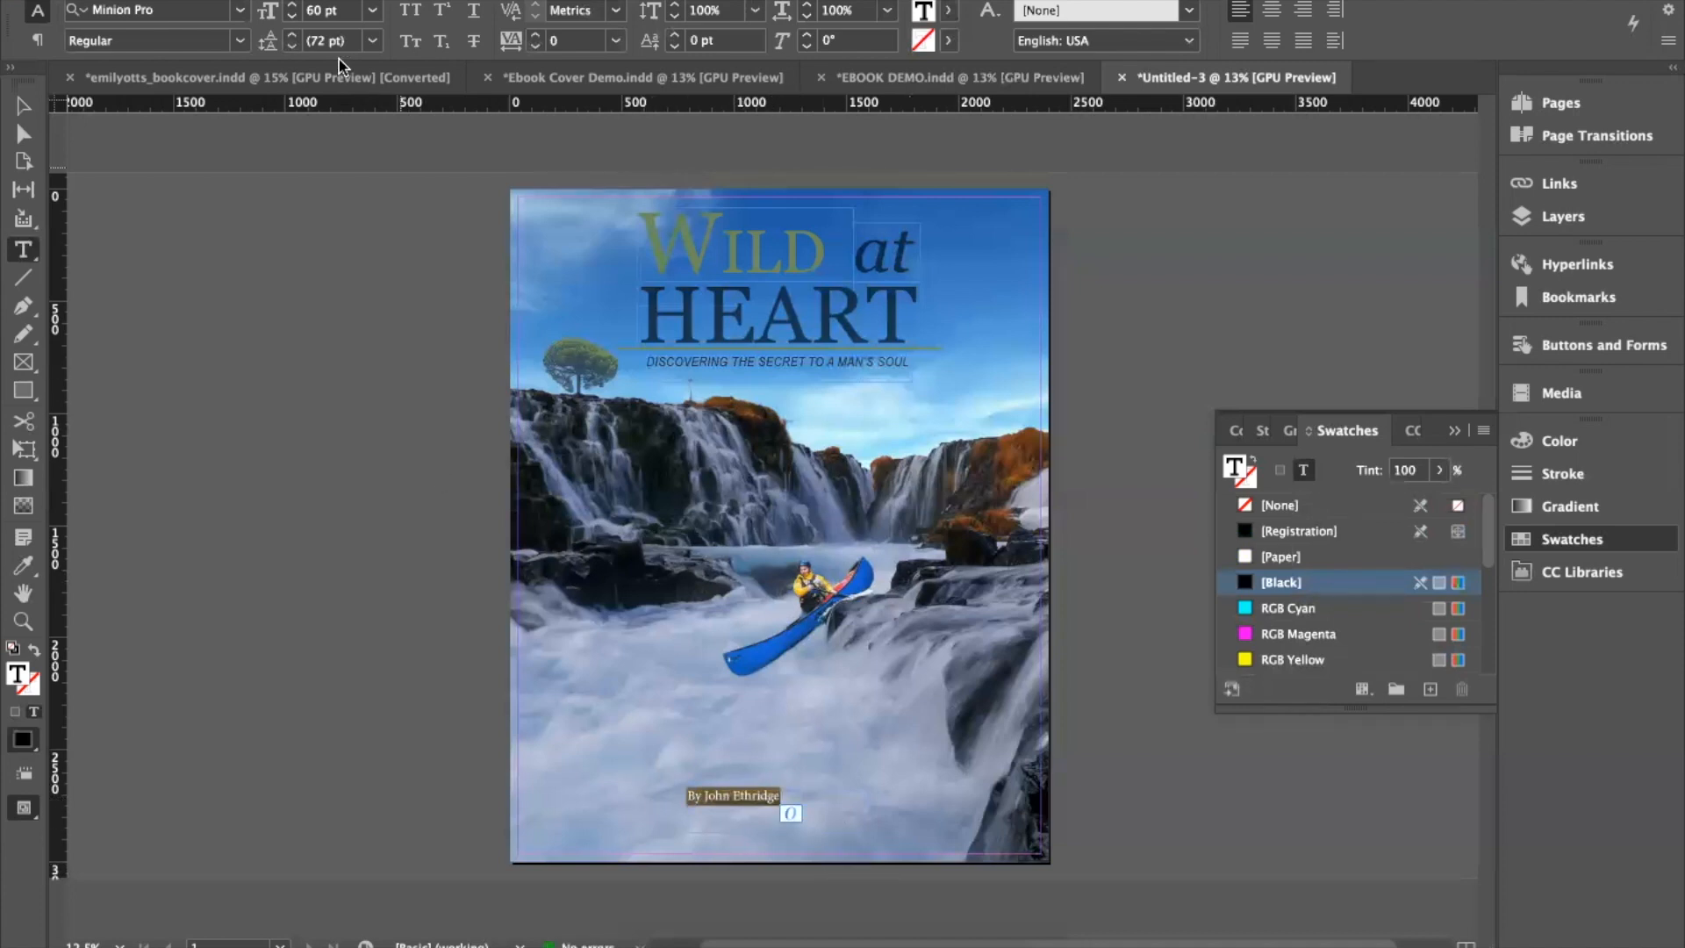
click(240, 10)
scroll(208, 184, up, 1)
scroll(208, 184, up, 15)
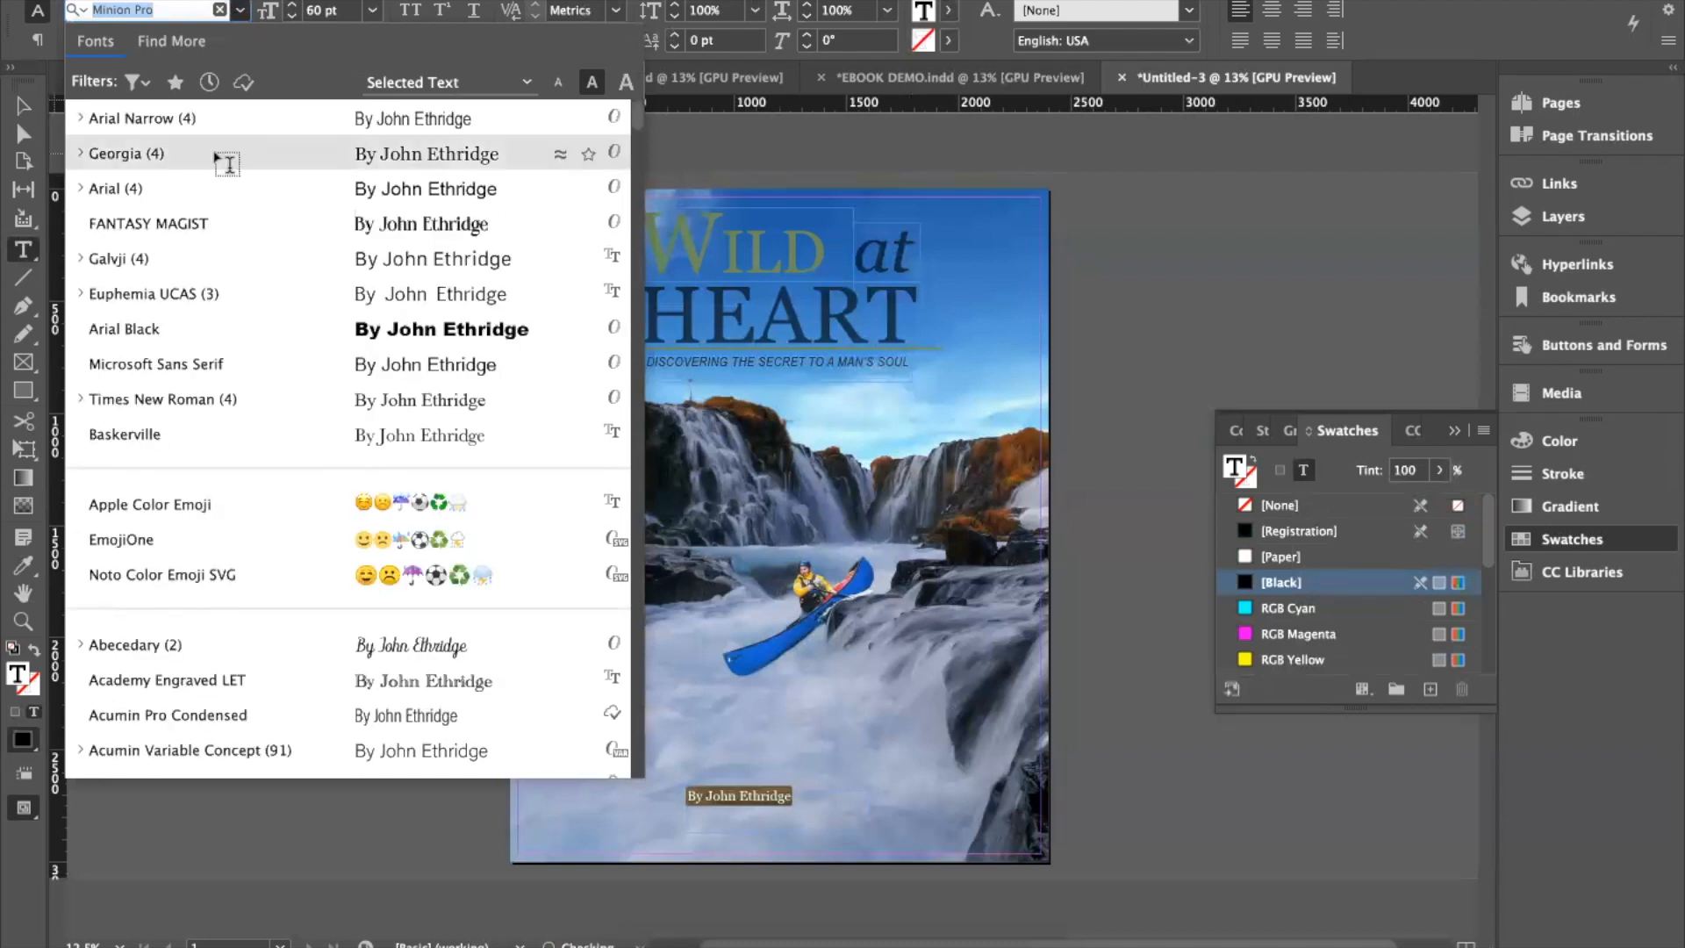
click(215, 153)
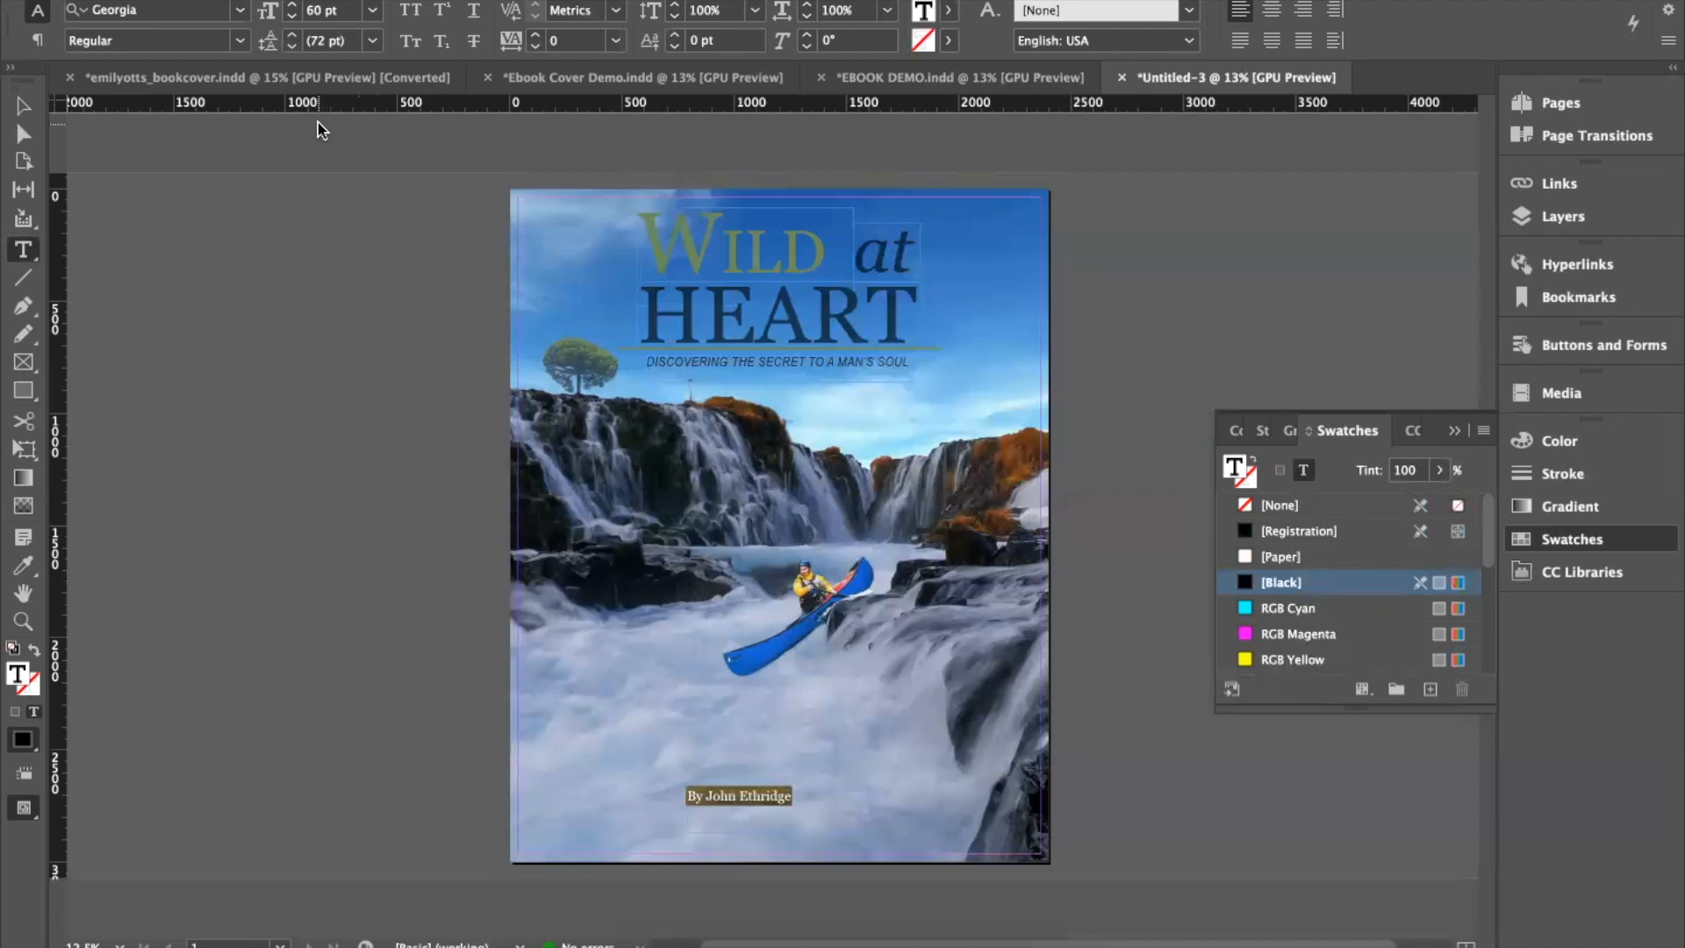
Step: Narrow the author frame symmetrically to 480 px wide around its text, and preview the cover full screen
click(23, 105)
click(776, 803)
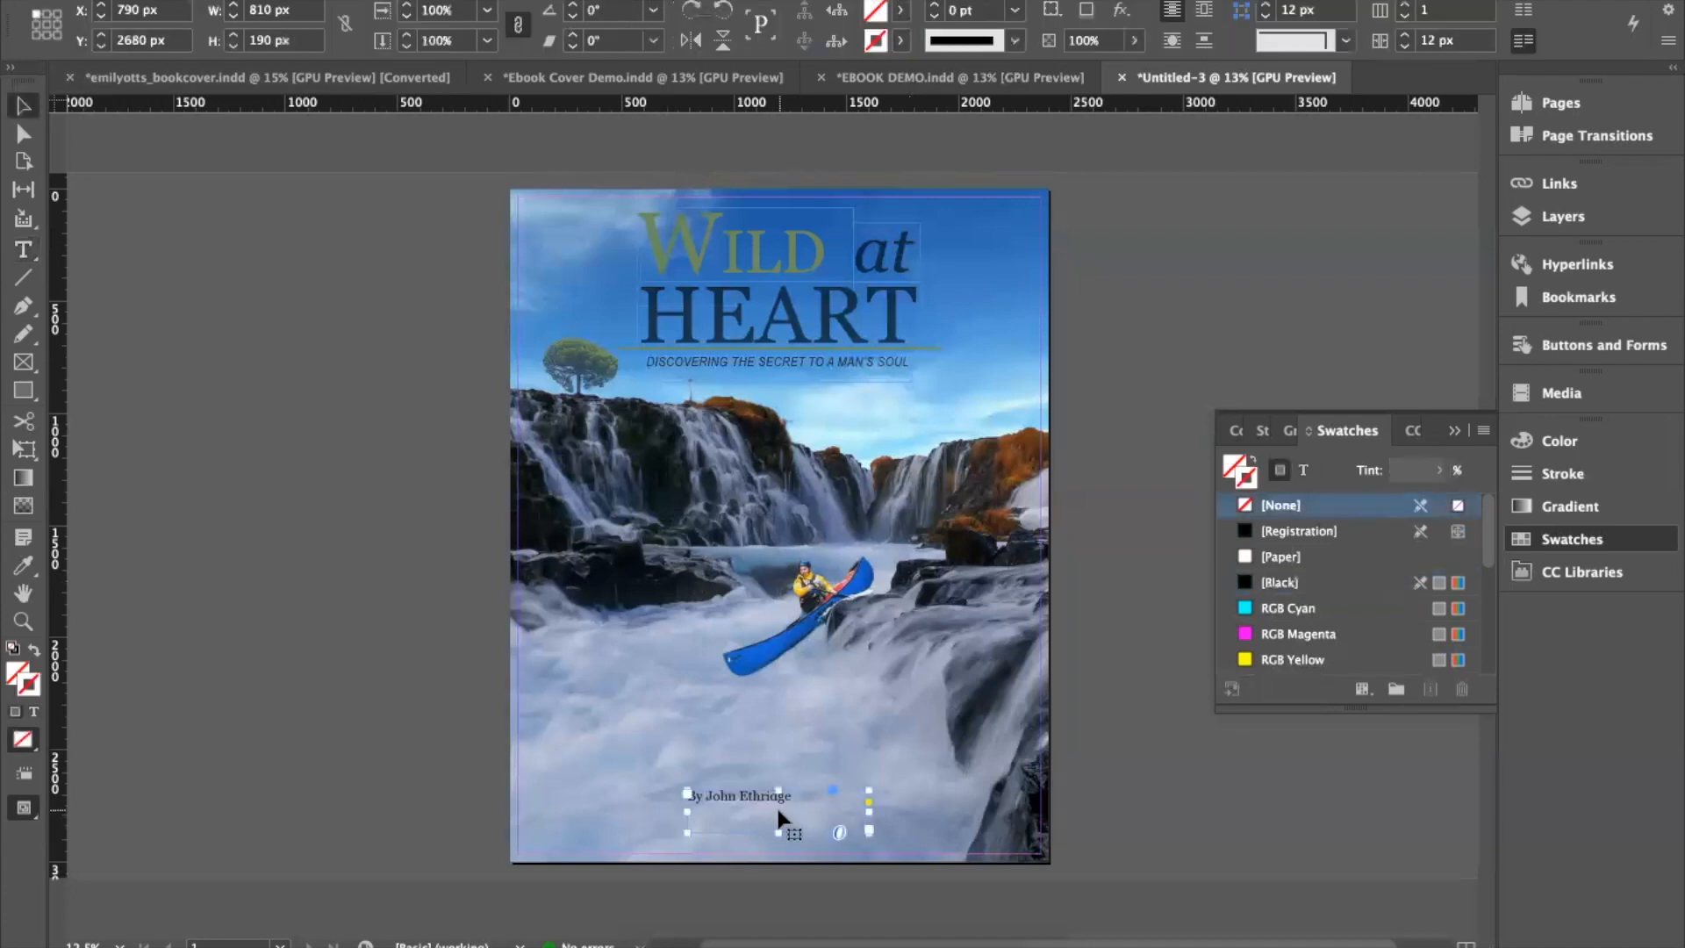
drag(867, 811, 793, 796)
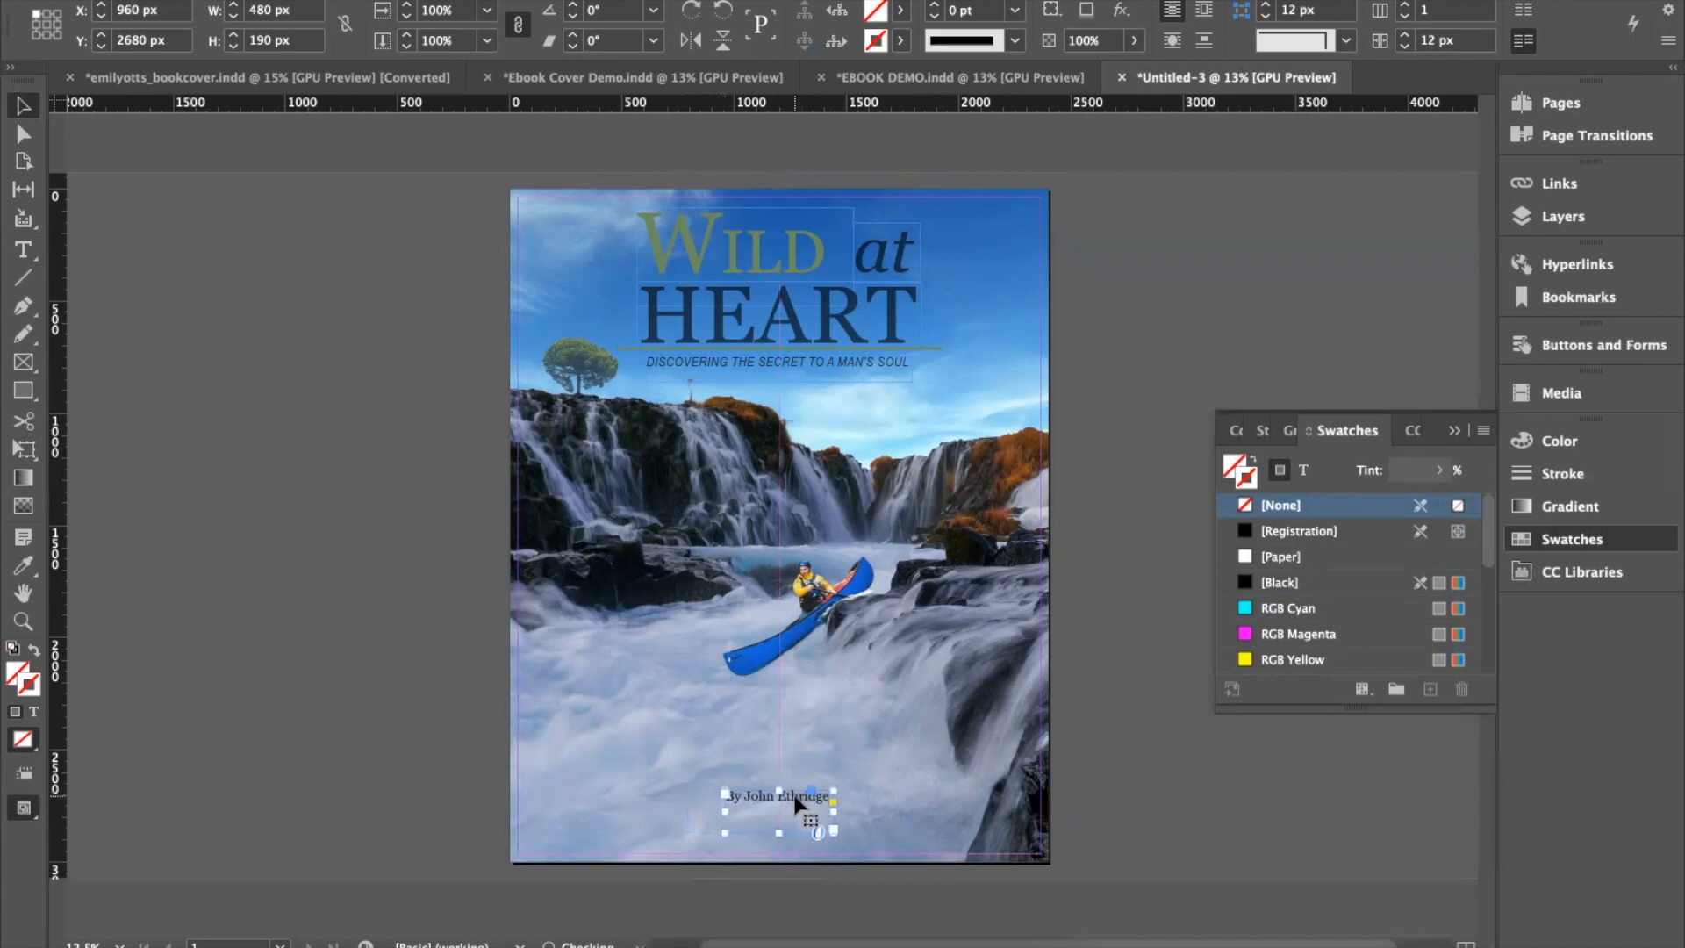
click(1135, 767)
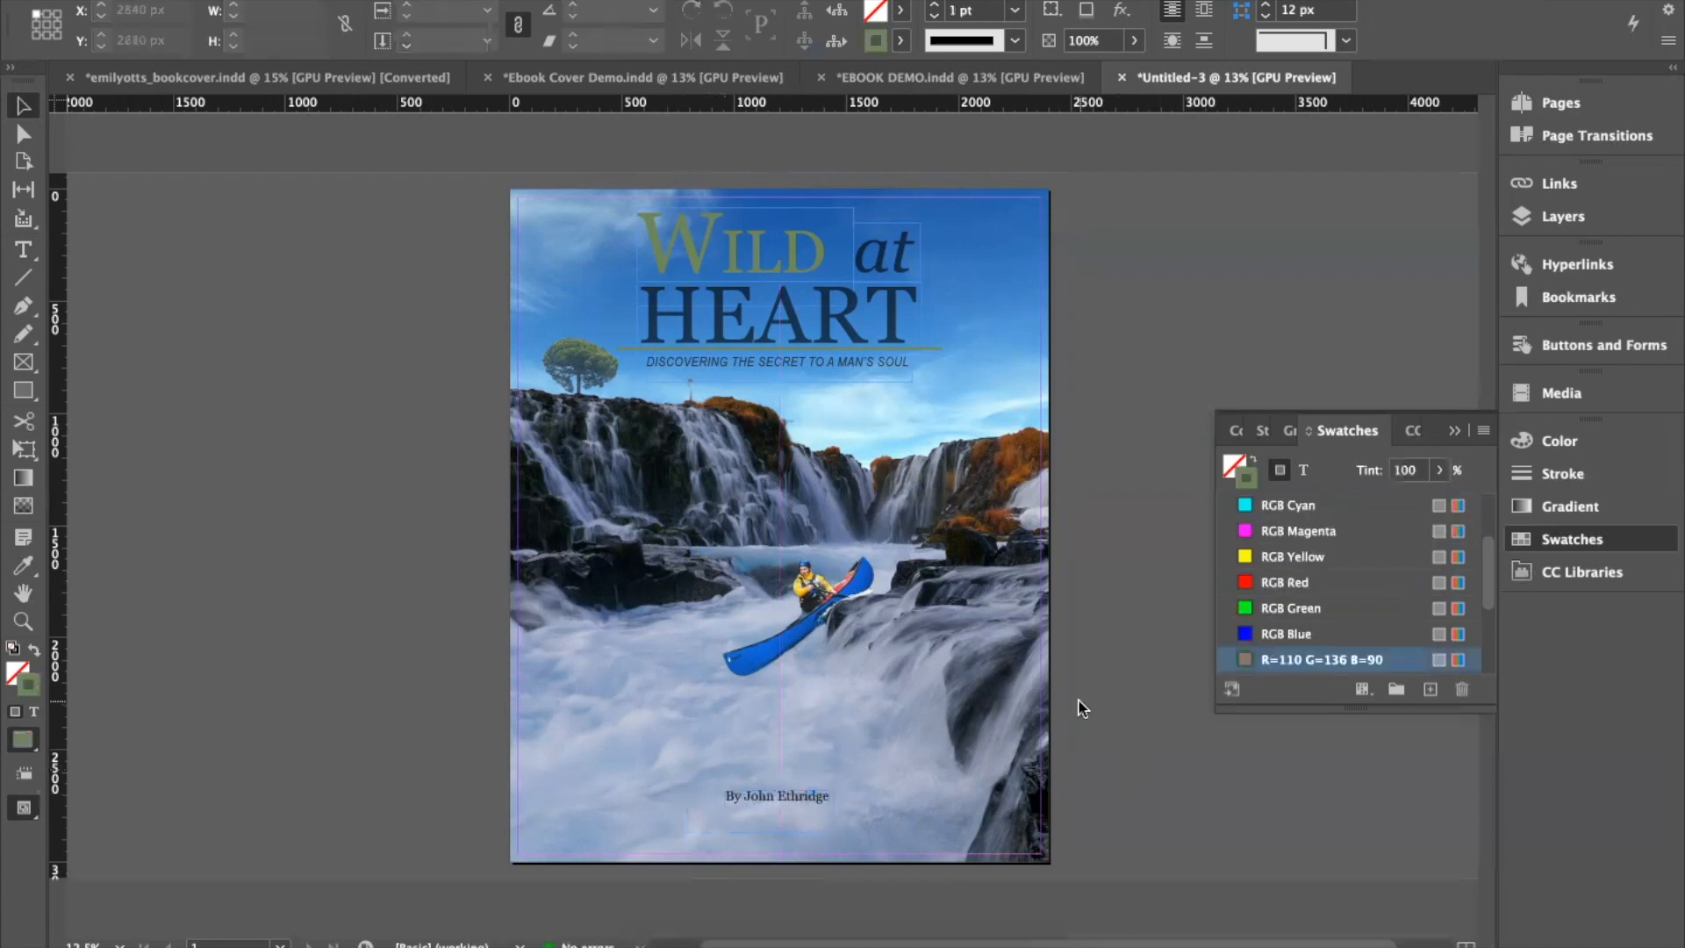
key(shift+w)
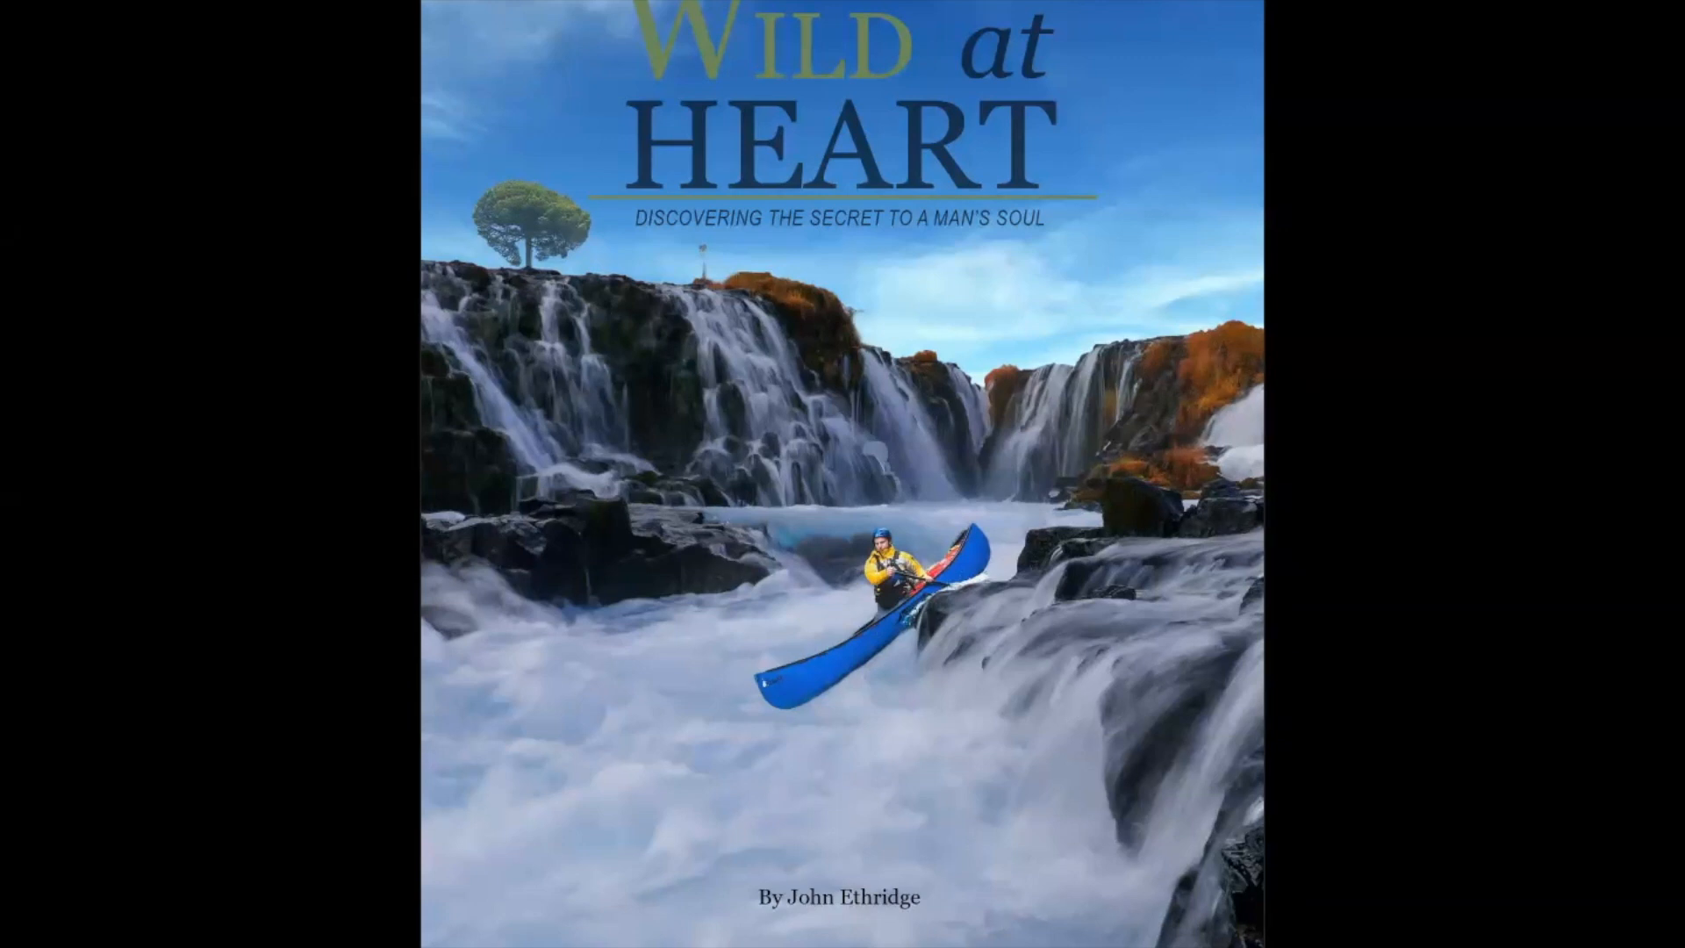
key(Escape)
Step: Lower the author frame's opacity to 60% and preview the cover full screen
click(816, 798)
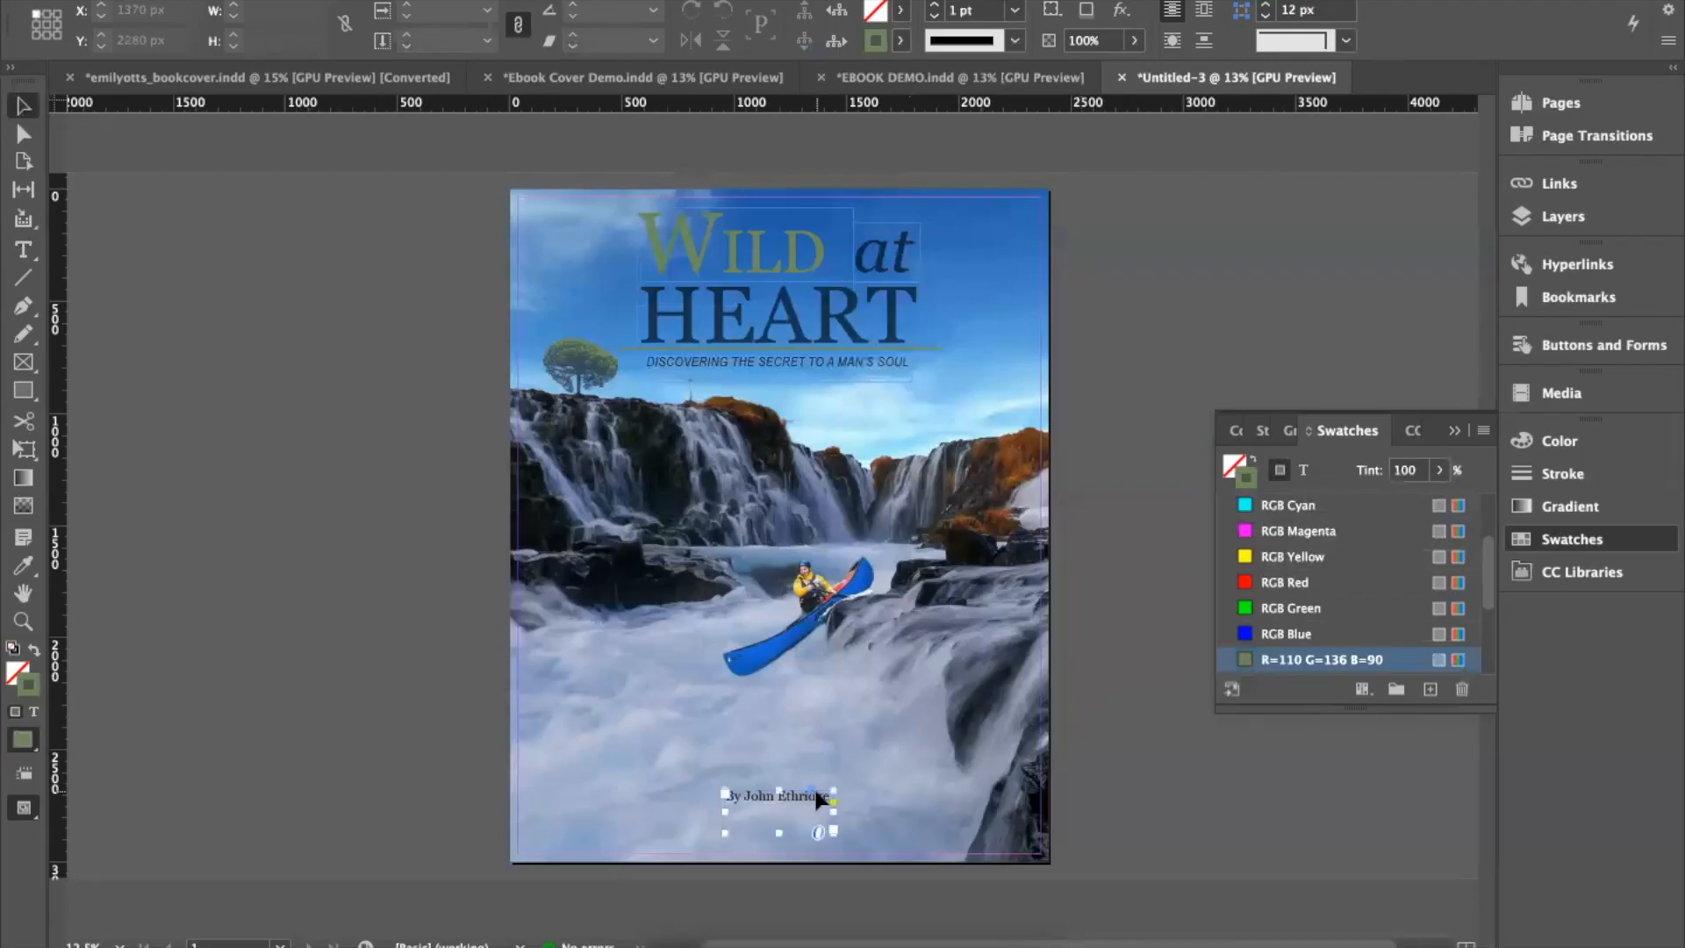
drag(1115, 43, 1031, 42)
text(60)
key(Return)
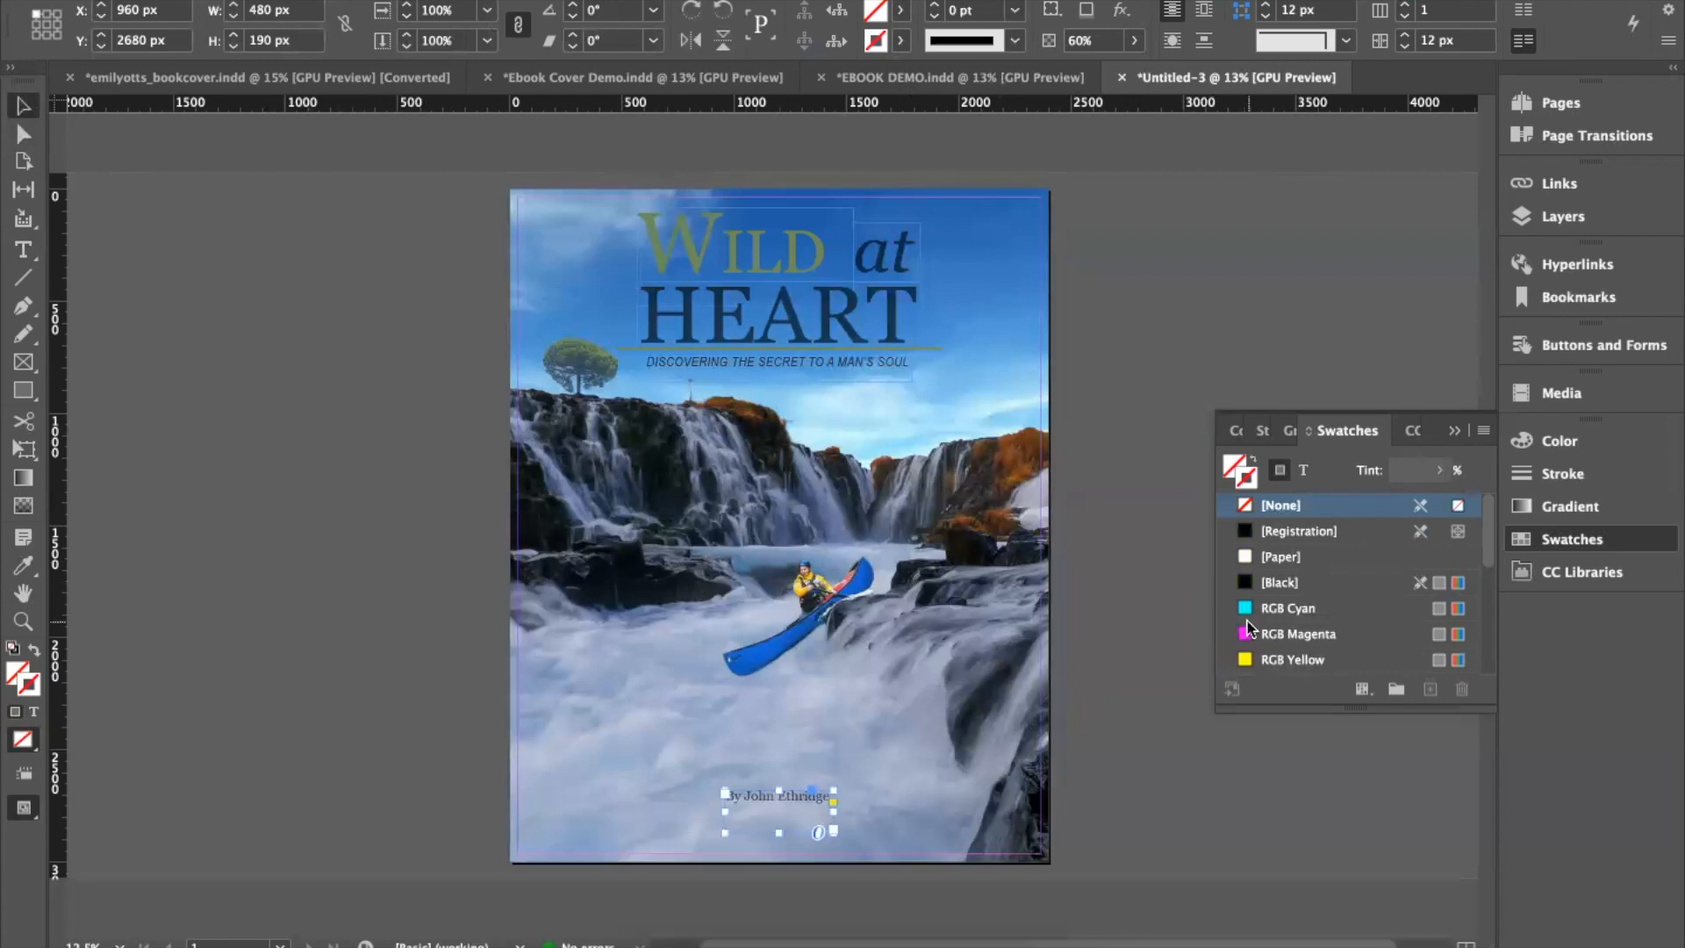
key(shift+w)
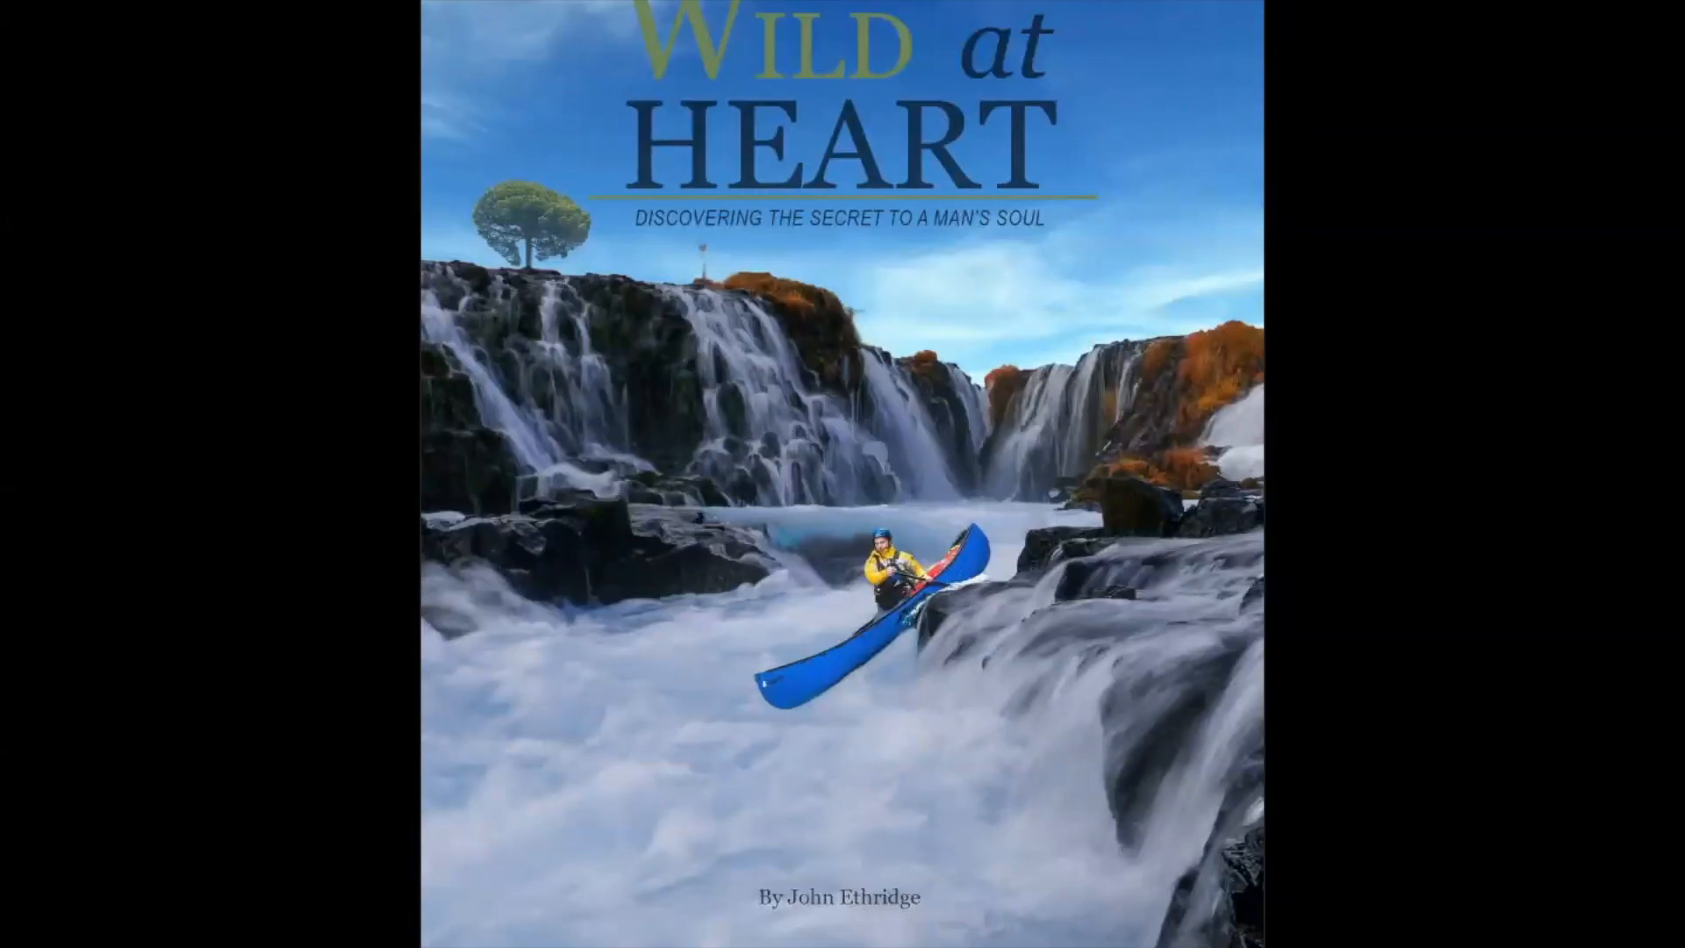
key(Escape)
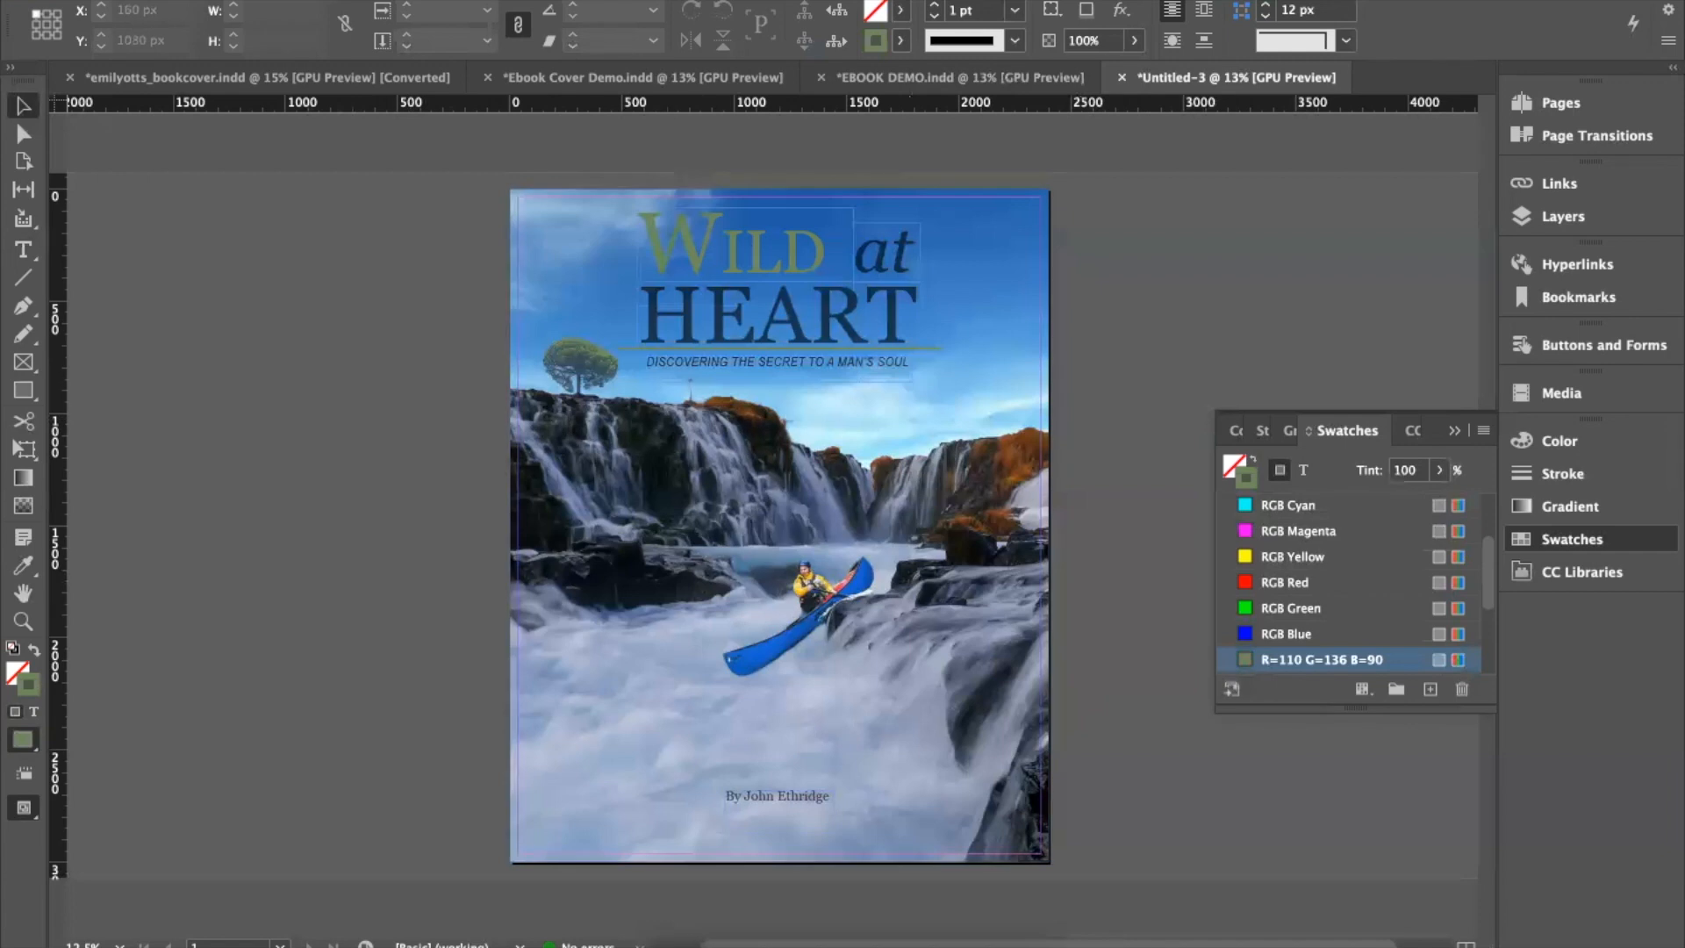
Step: Save the document as "Ebook Demo Video.indd" in the Ebook Demo Video folder
click(158, 1)
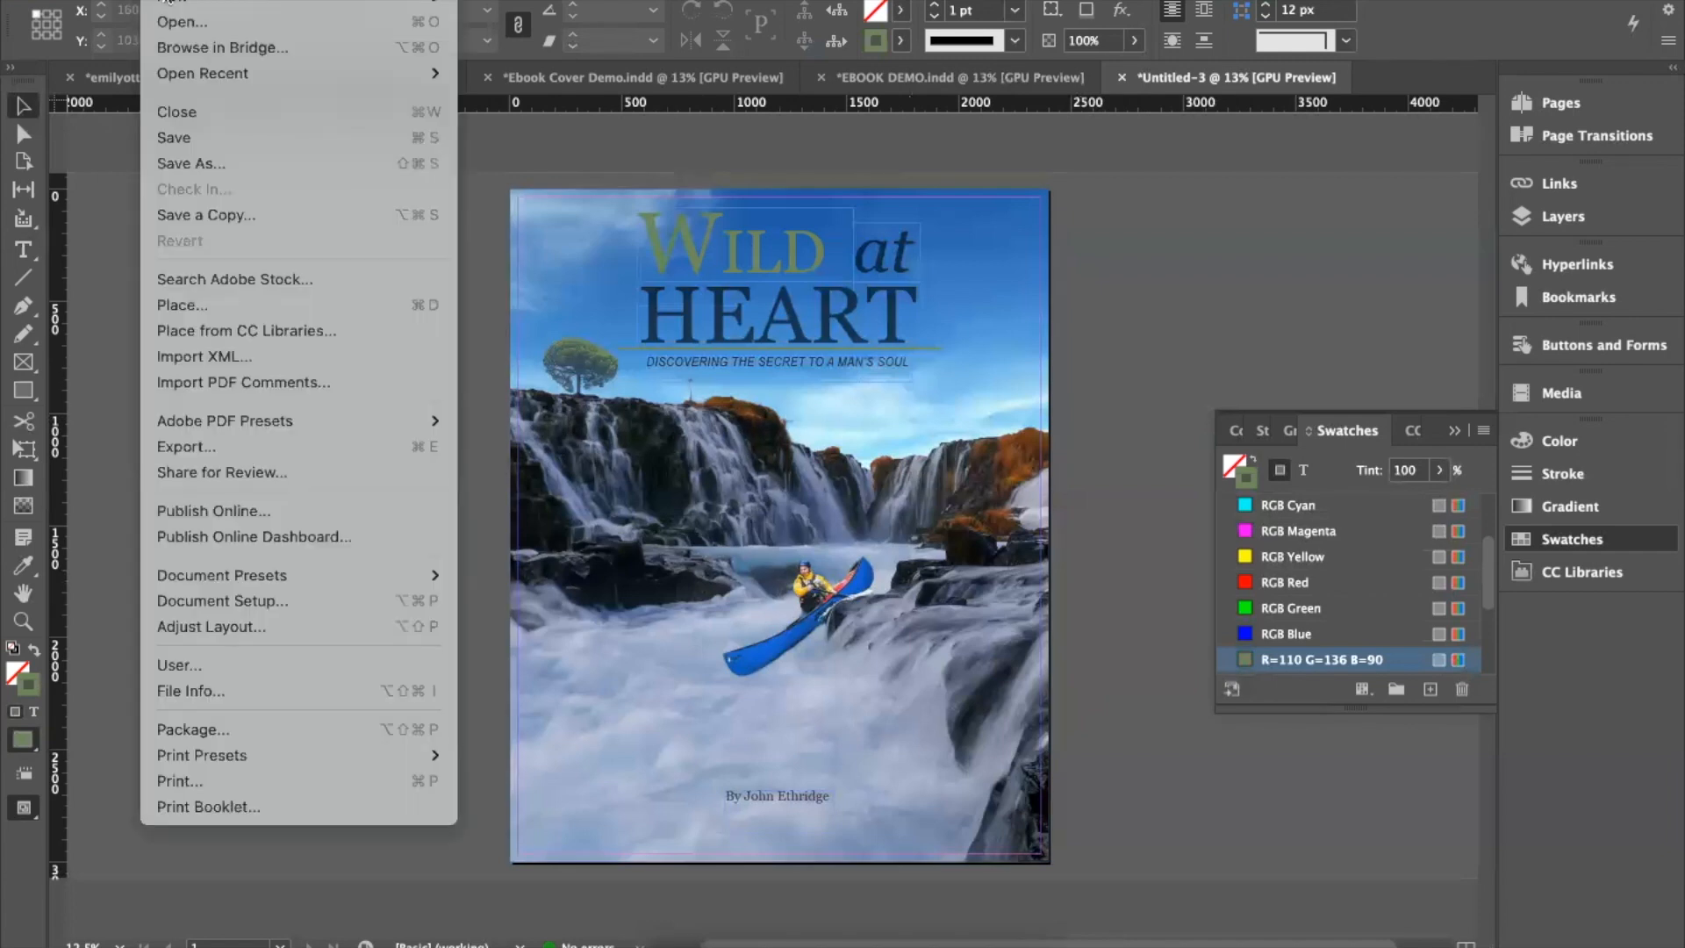
click(172, 164)
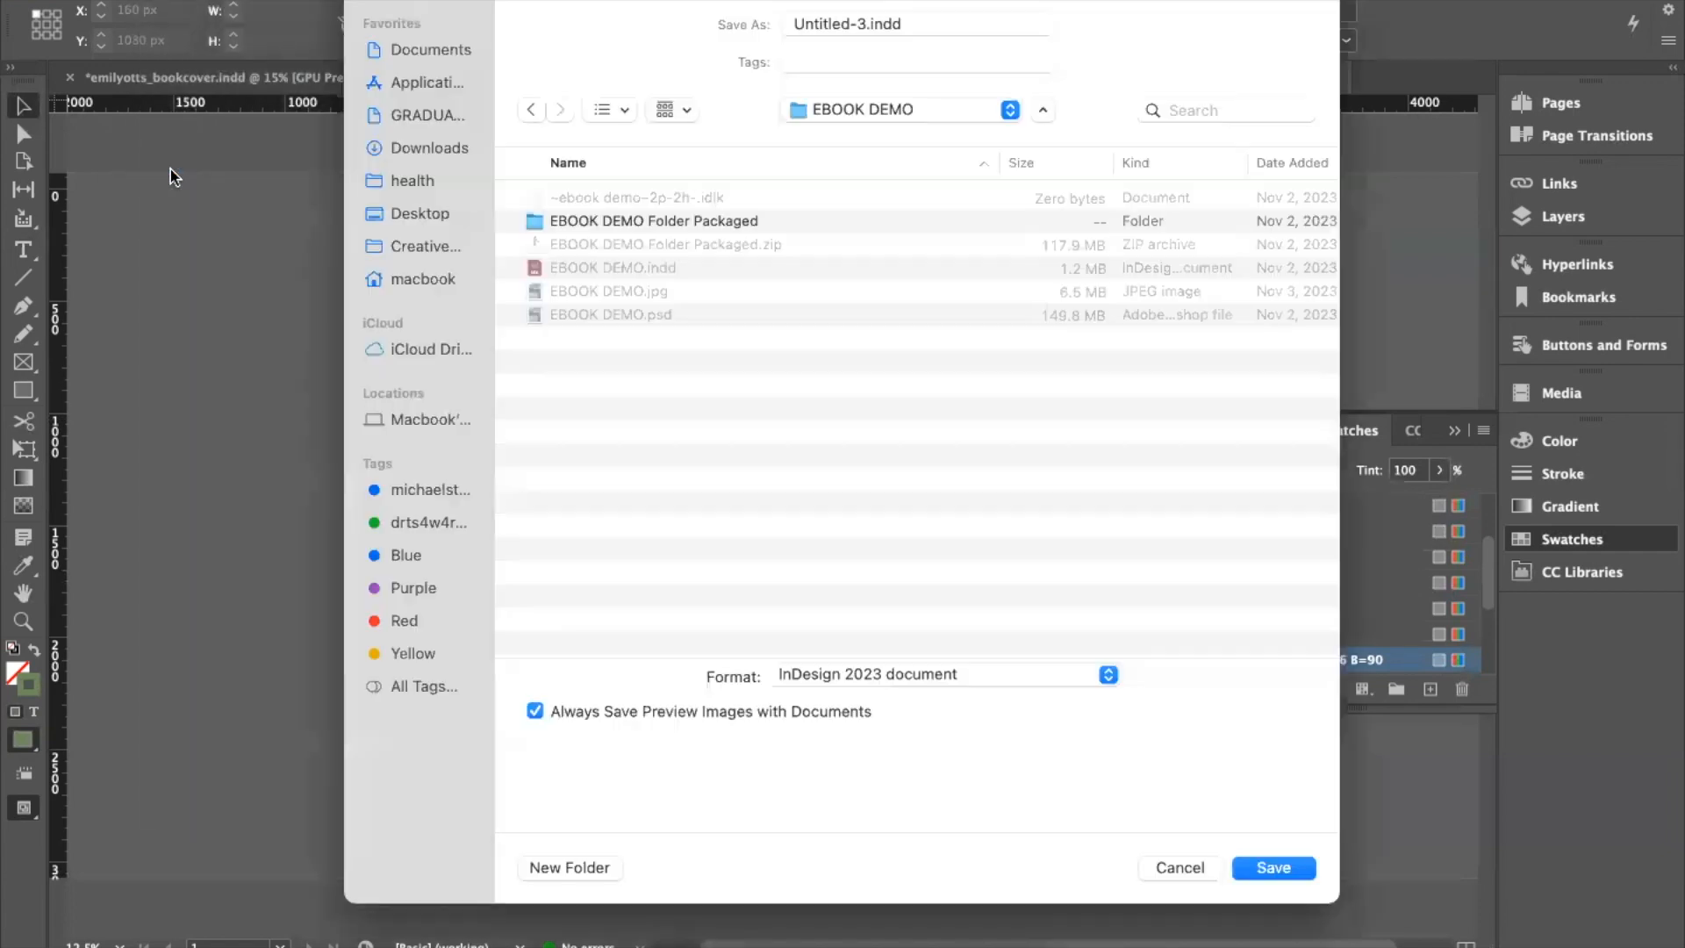
click(1010, 109)
click(882, 383)
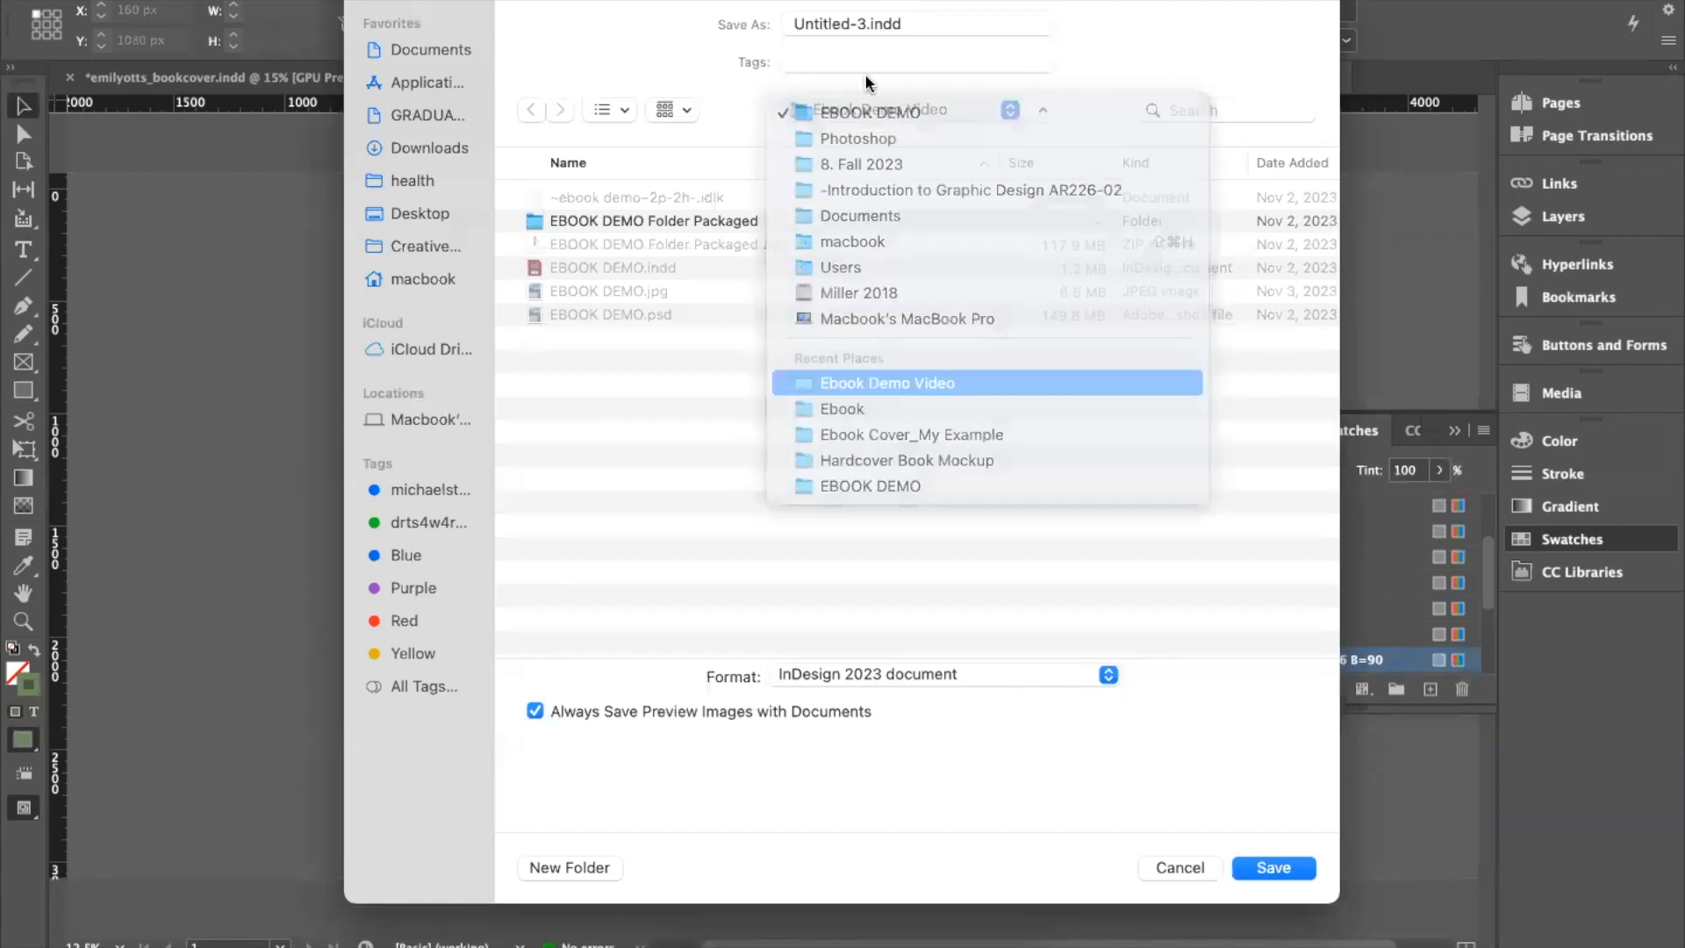
drag(865, 24, 769, 23)
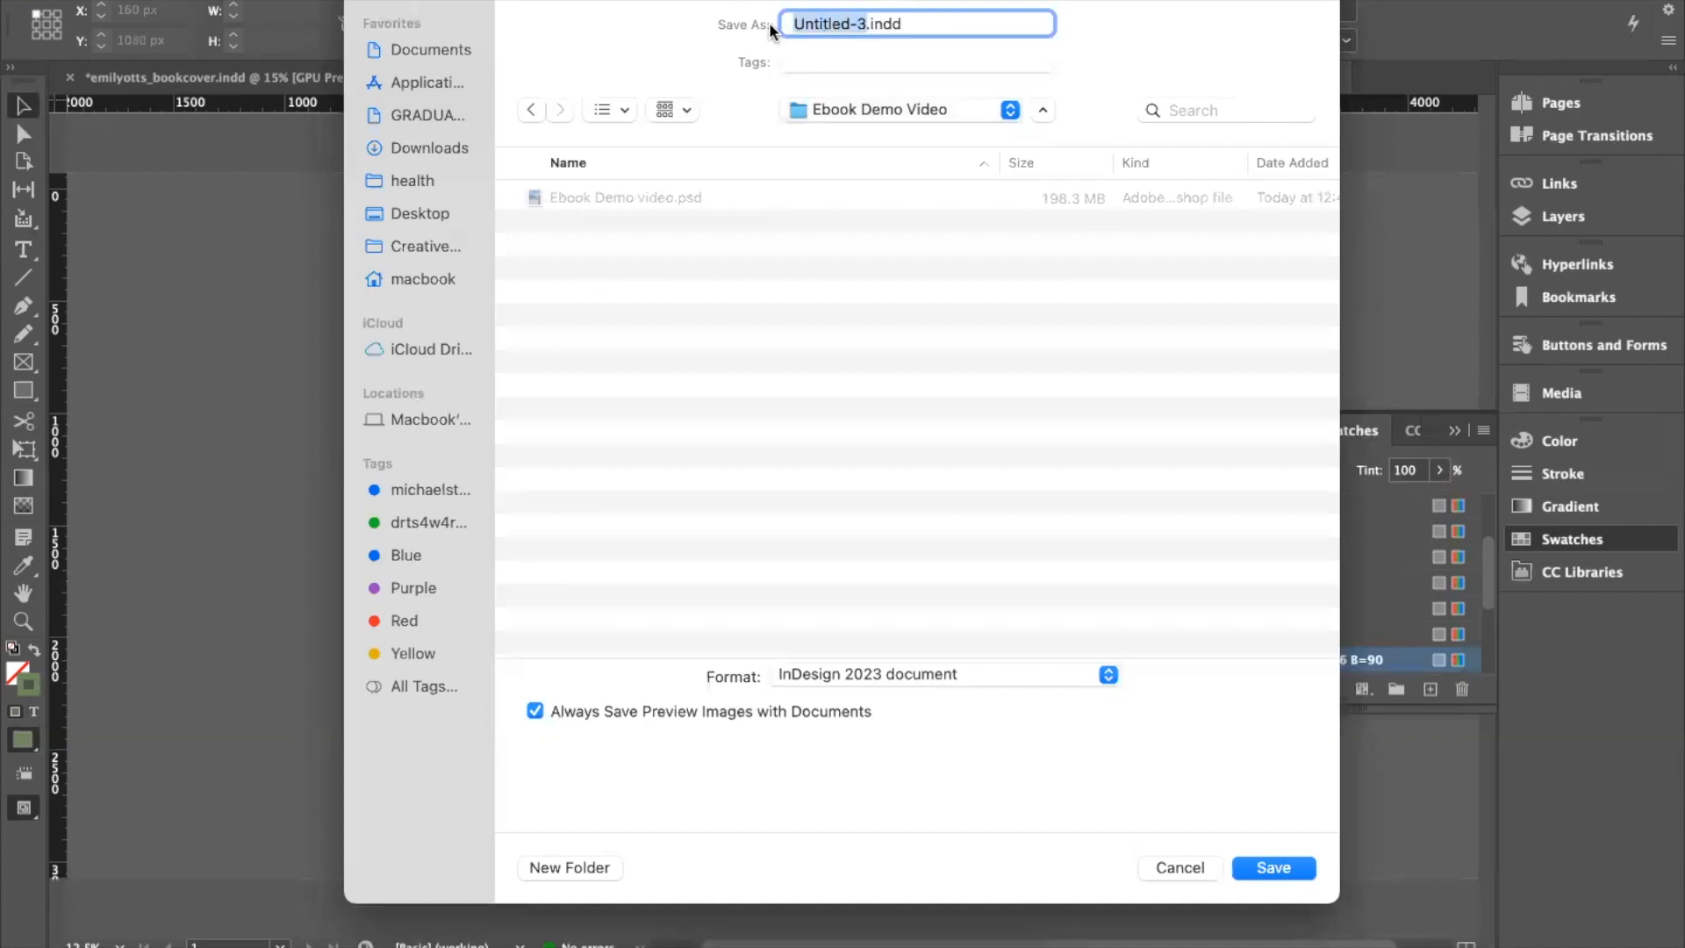
text(Eb)
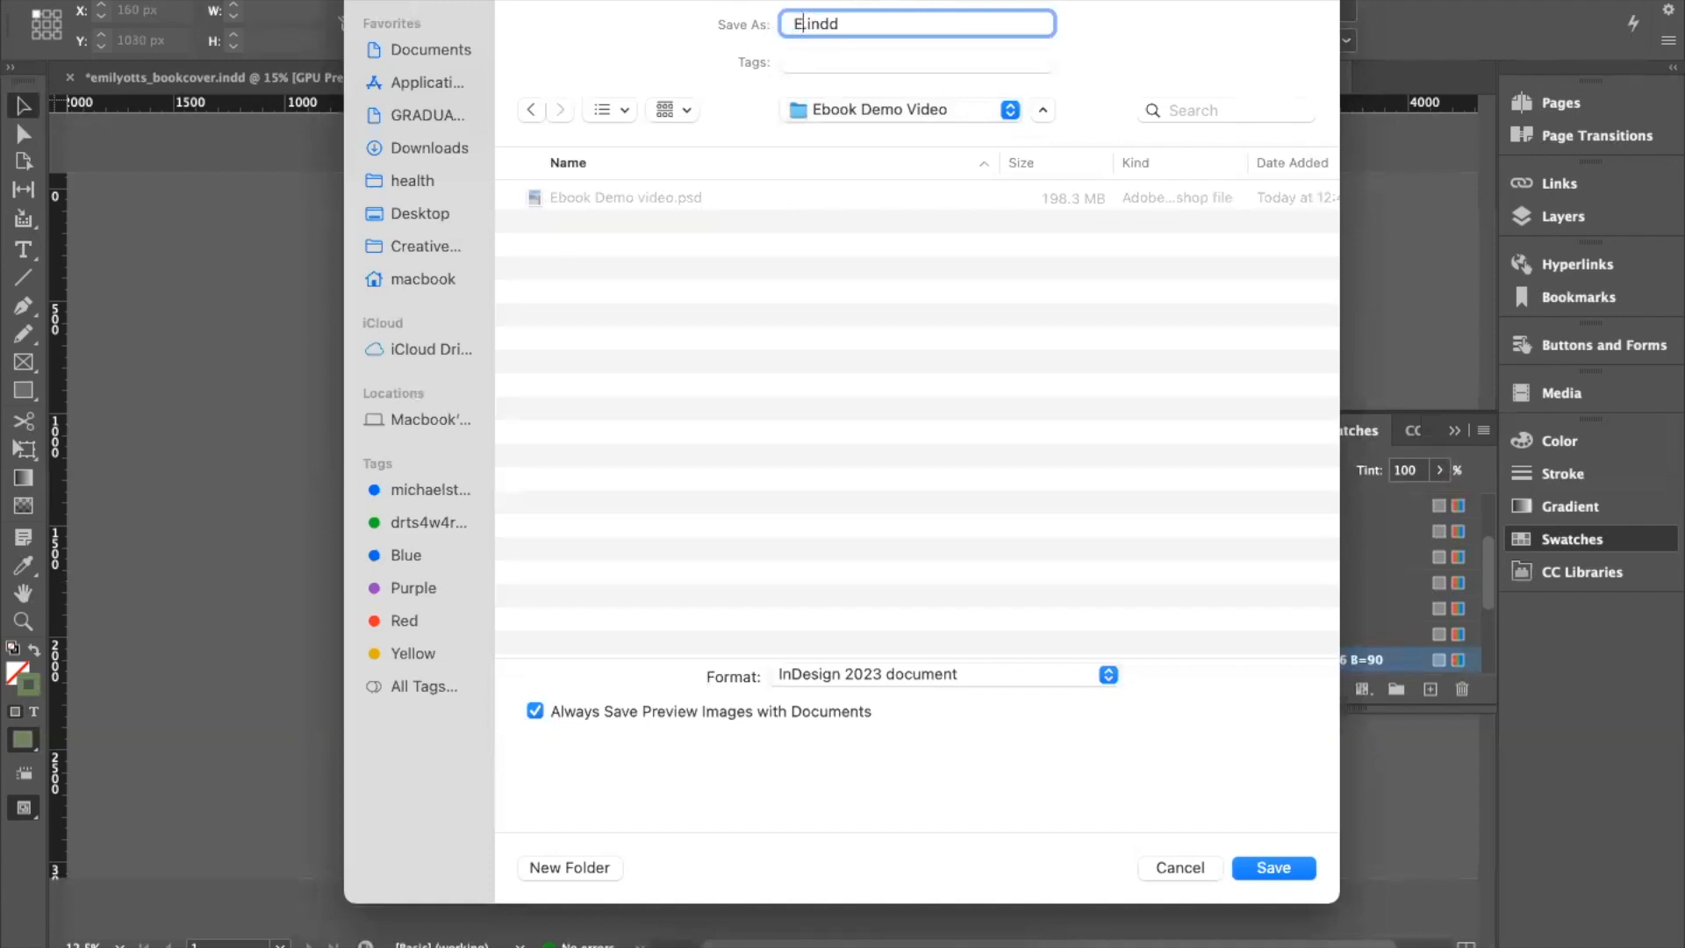
text(ook Demo Video)
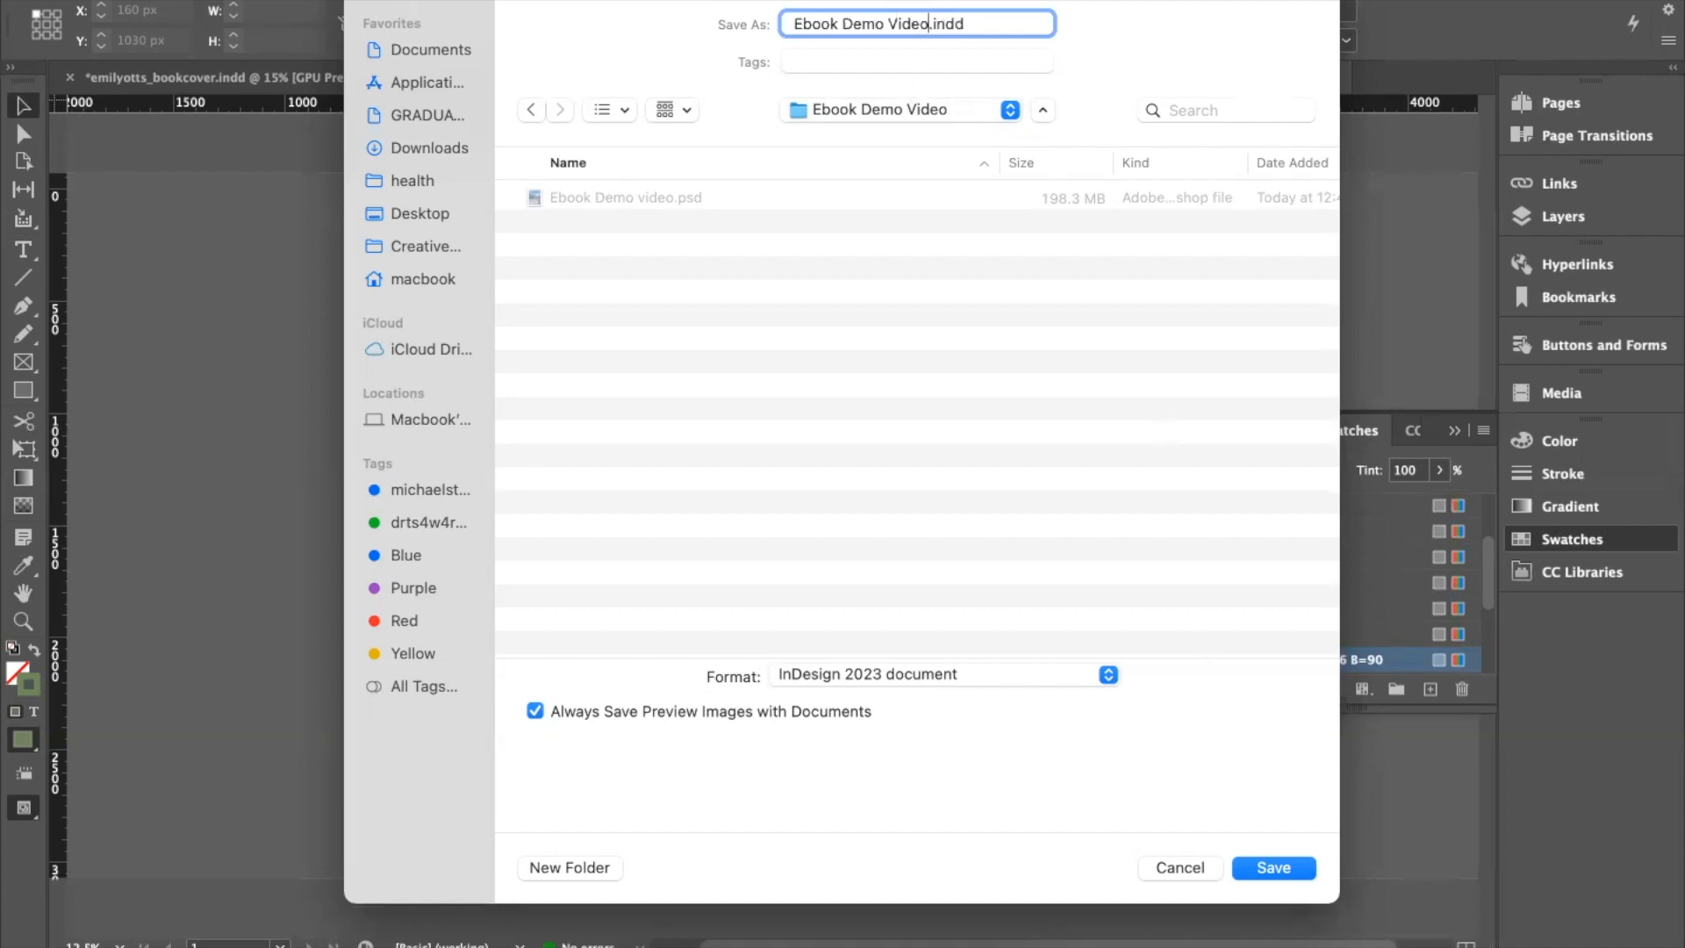
click(1262, 871)
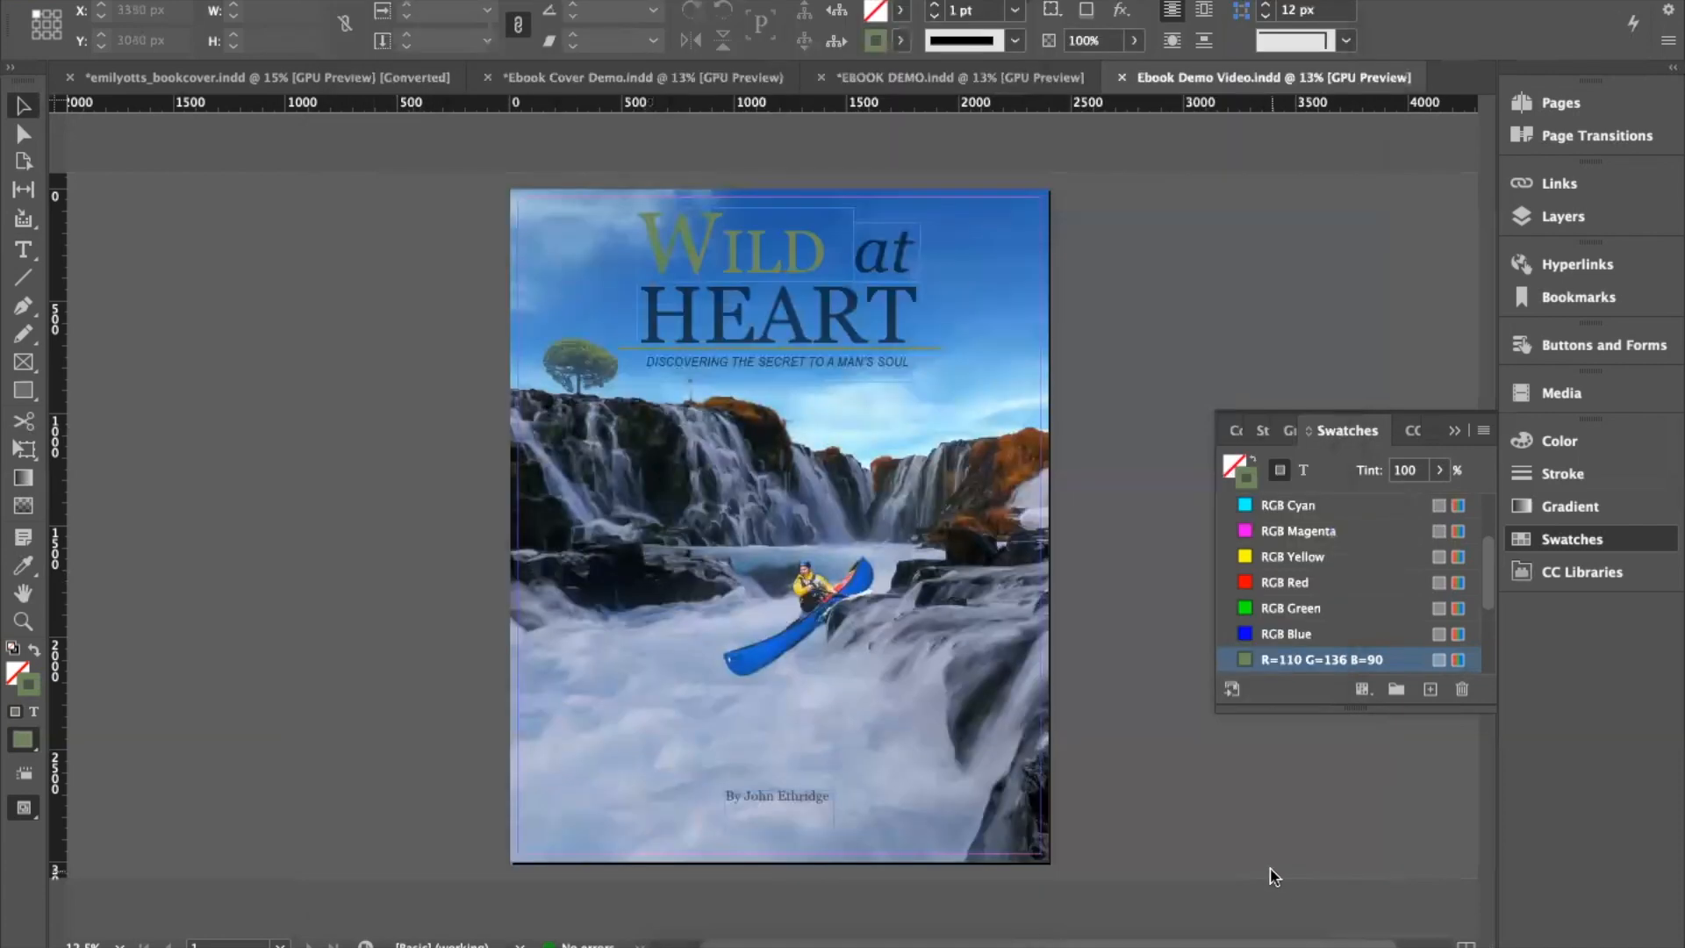
click(649, 946)
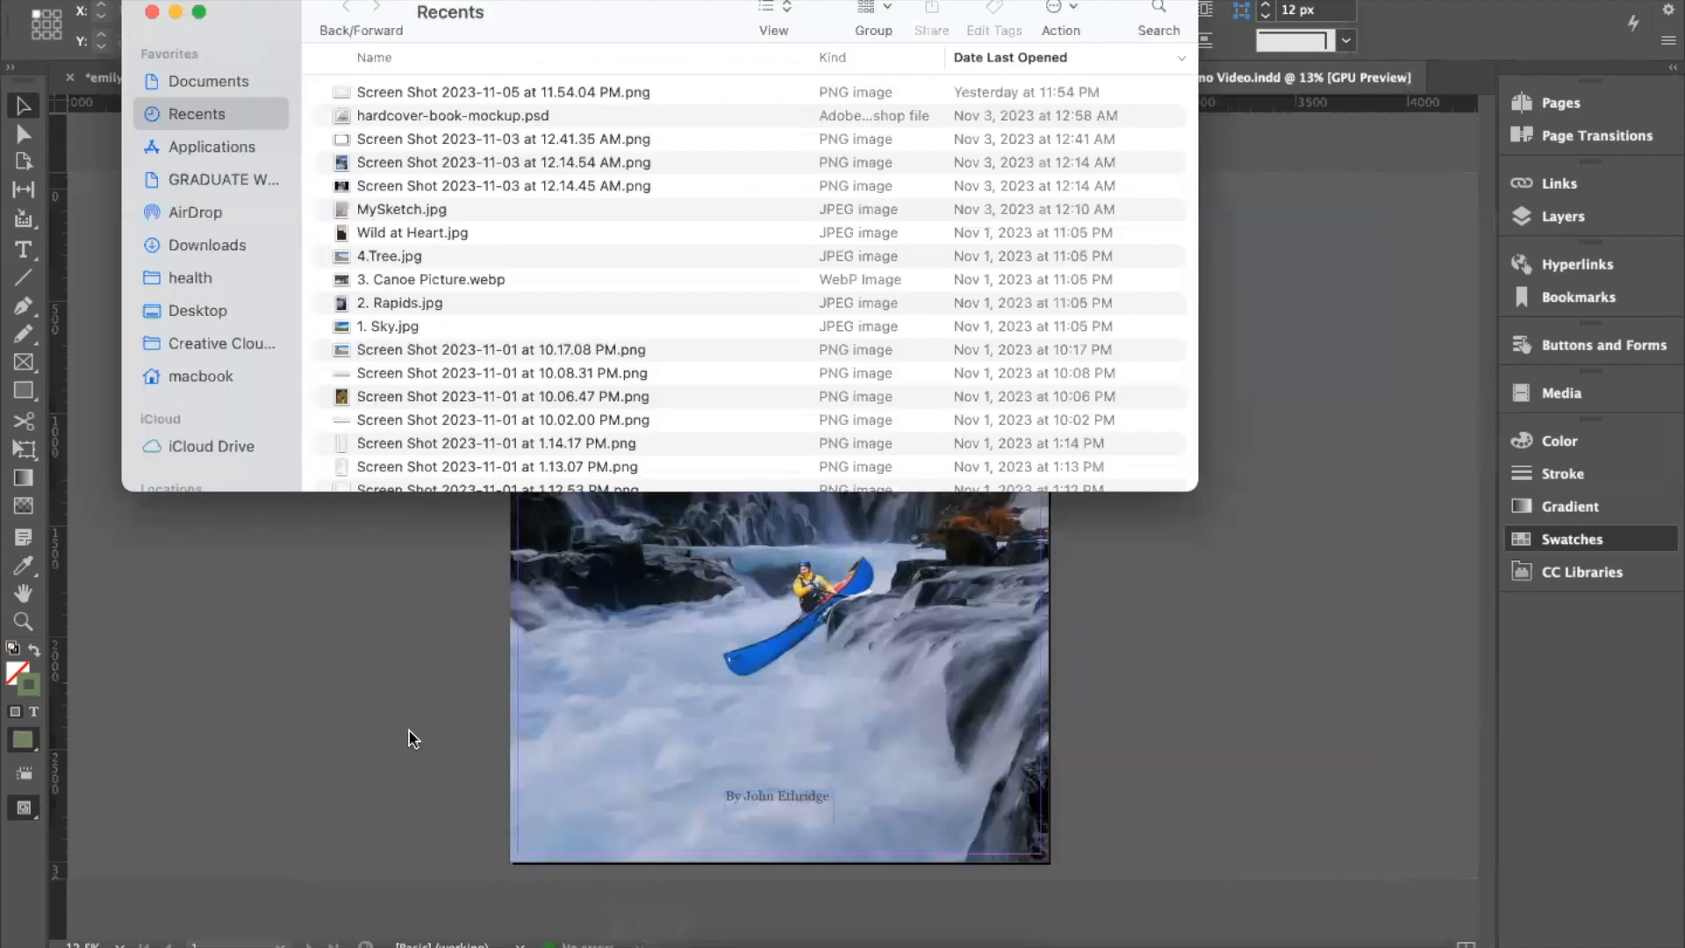
click(413, 729)
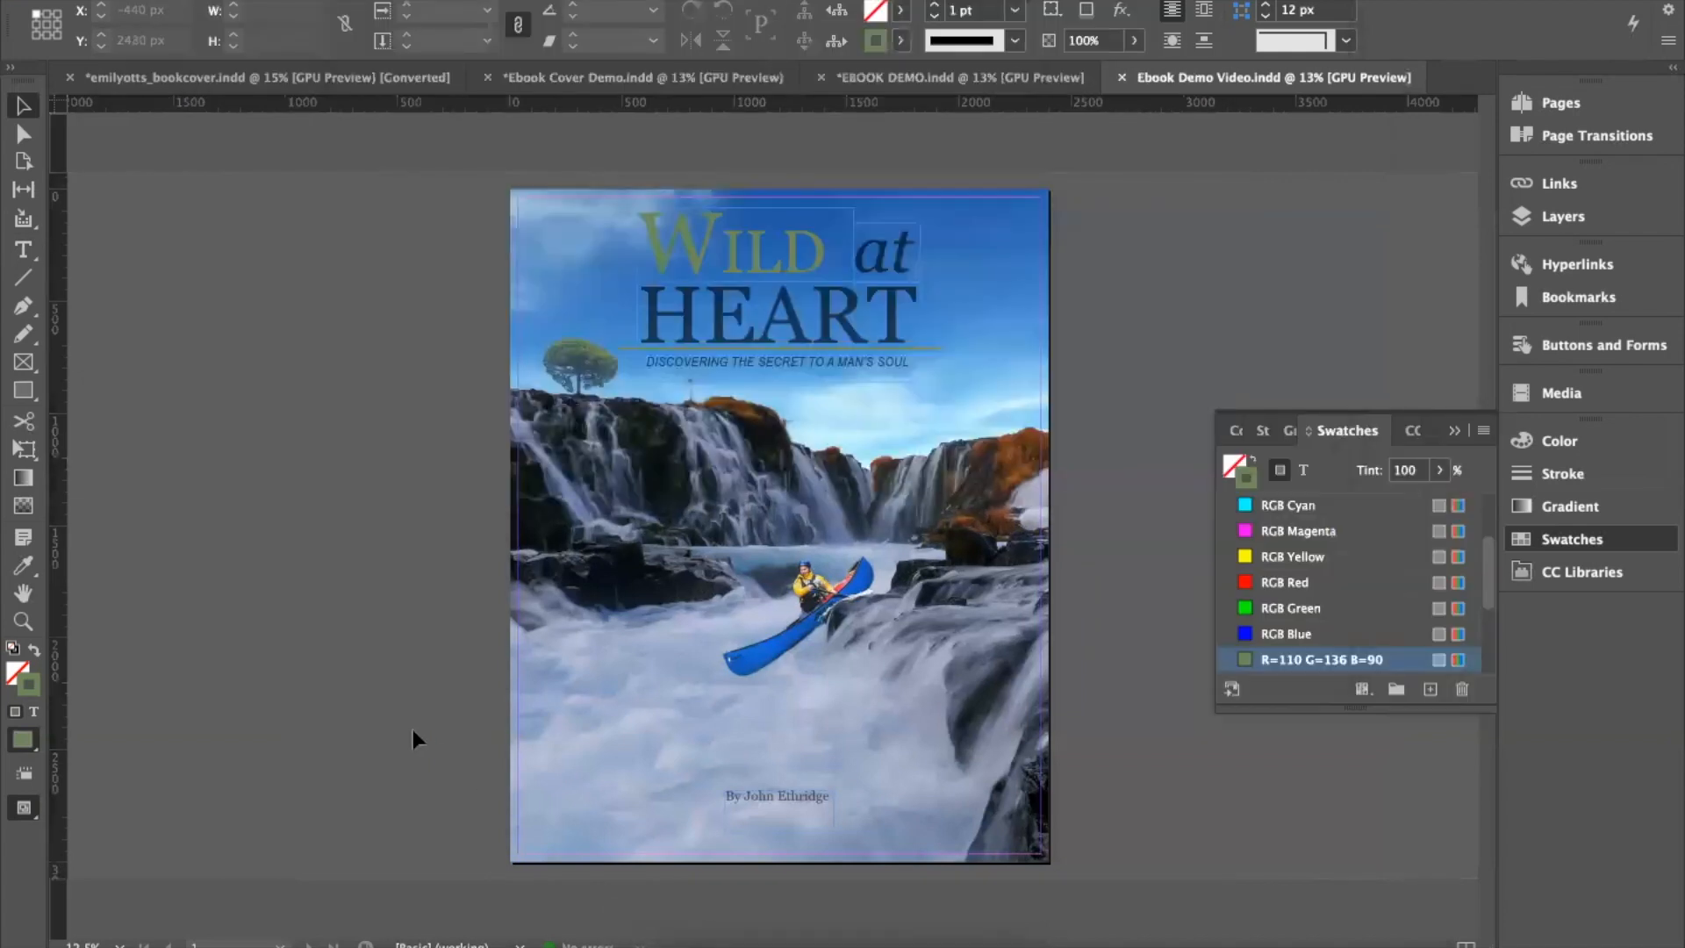
Step: Package the document into the EBOOK DEMO folder as "Ebook Demo Video Folder PACKAGED", with fonts, linked graphics, IDML and a print PDF included
click(160, 1)
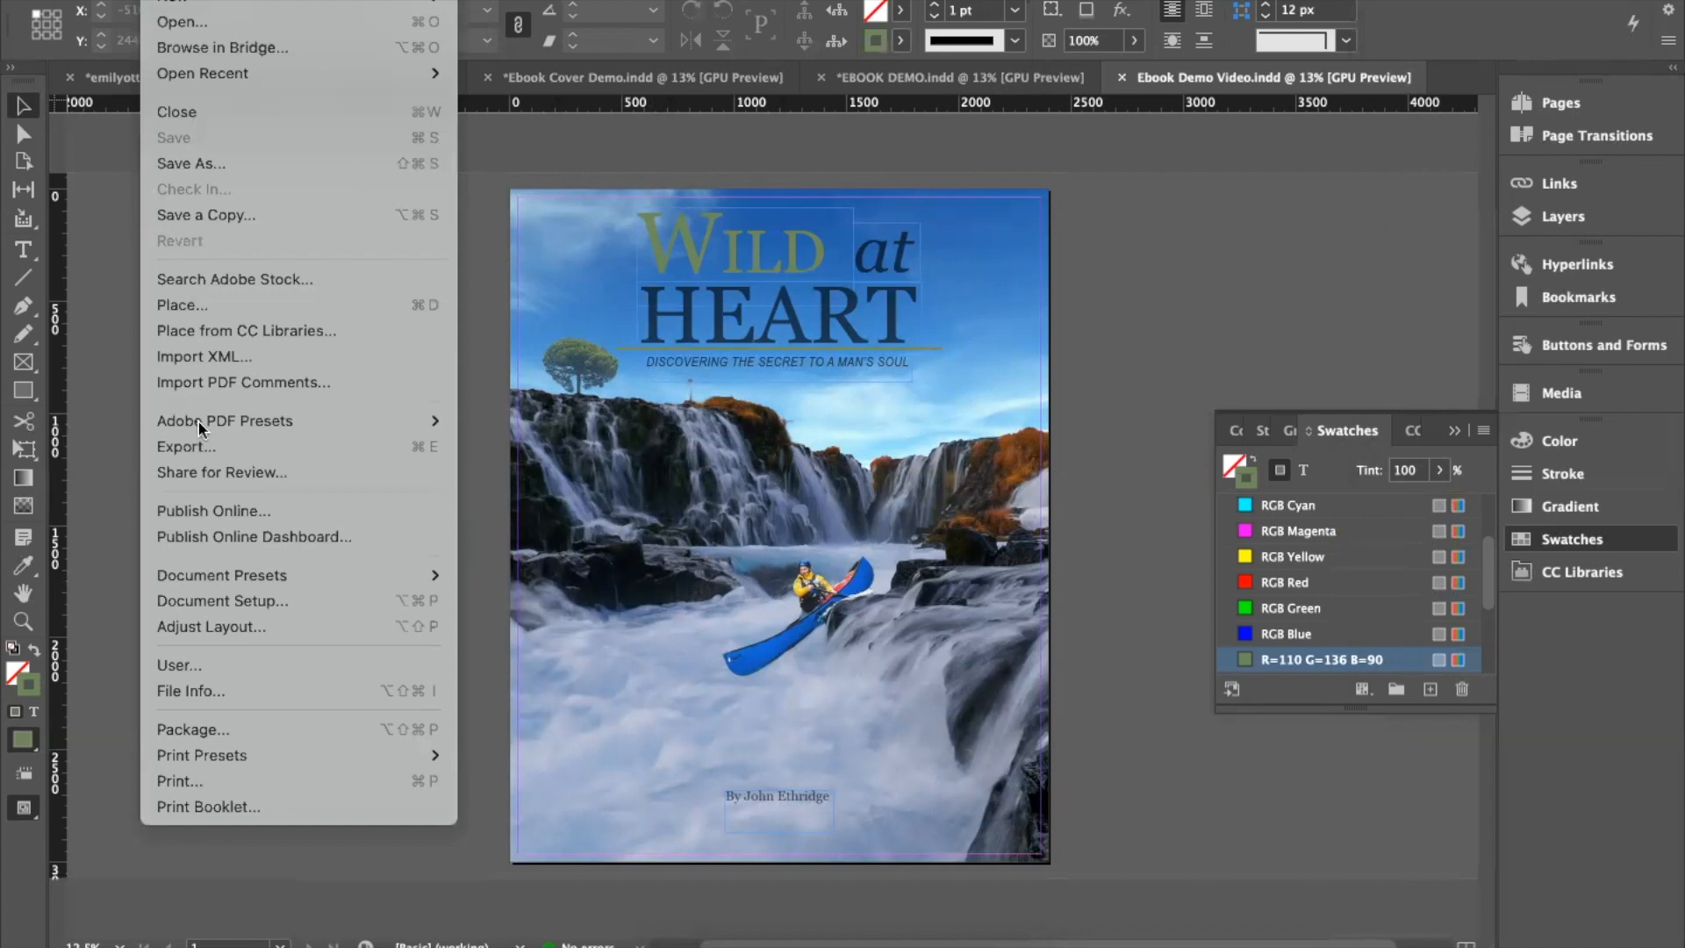
click(198, 739)
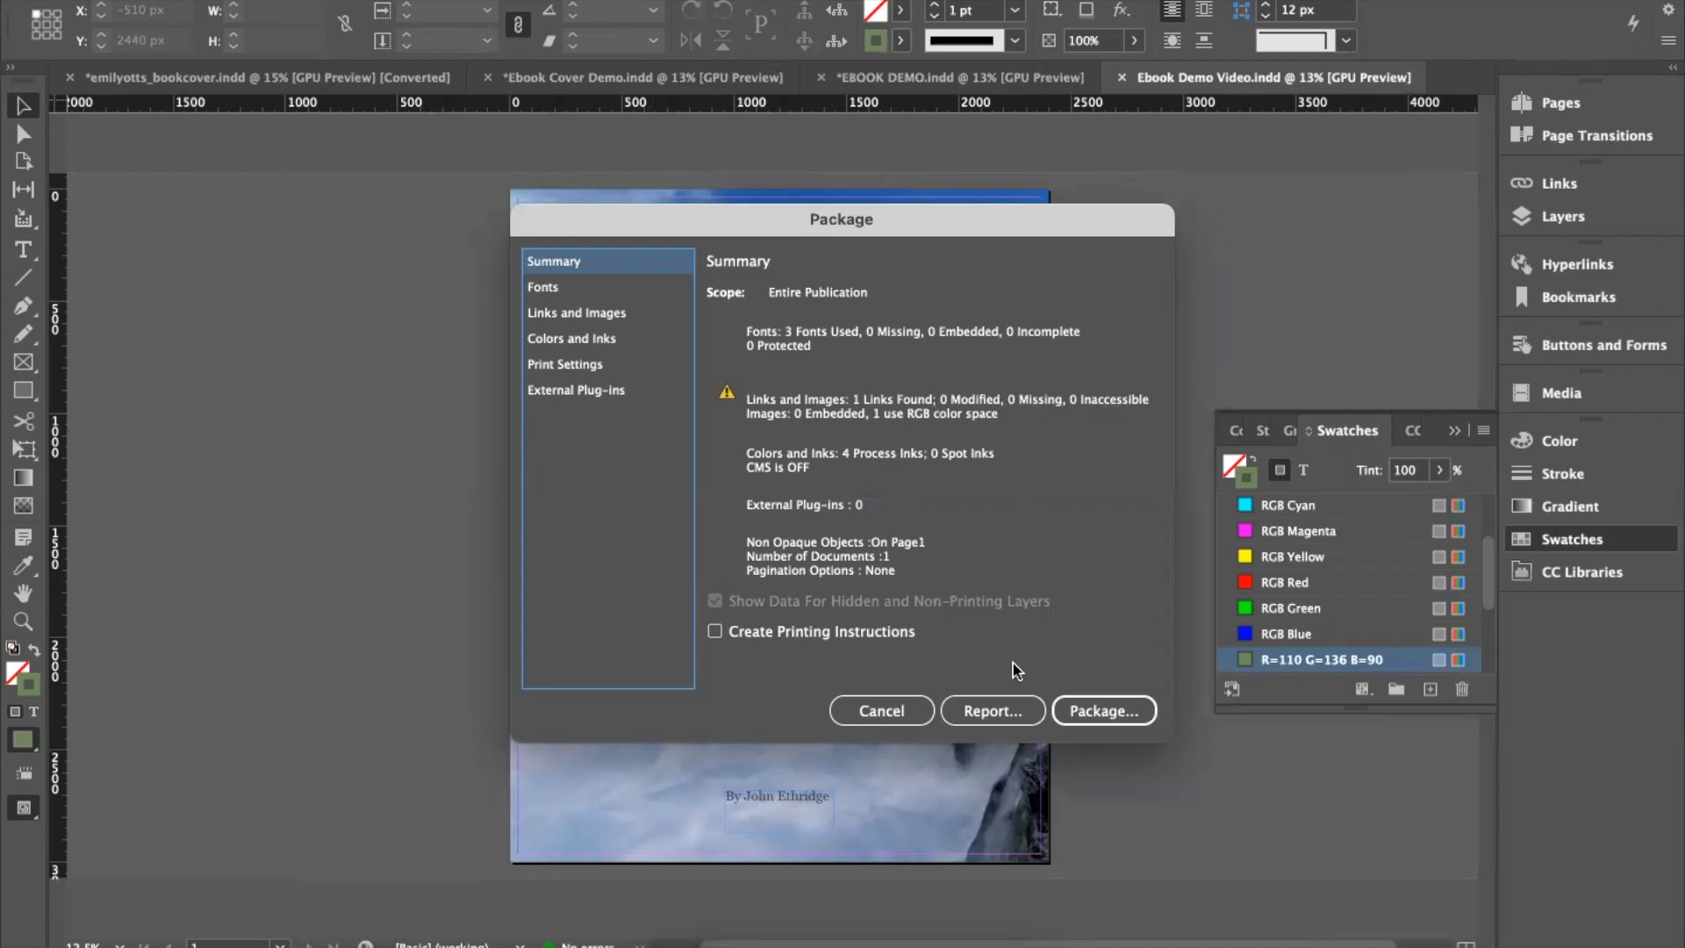
click(1107, 716)
click(1111, 712)
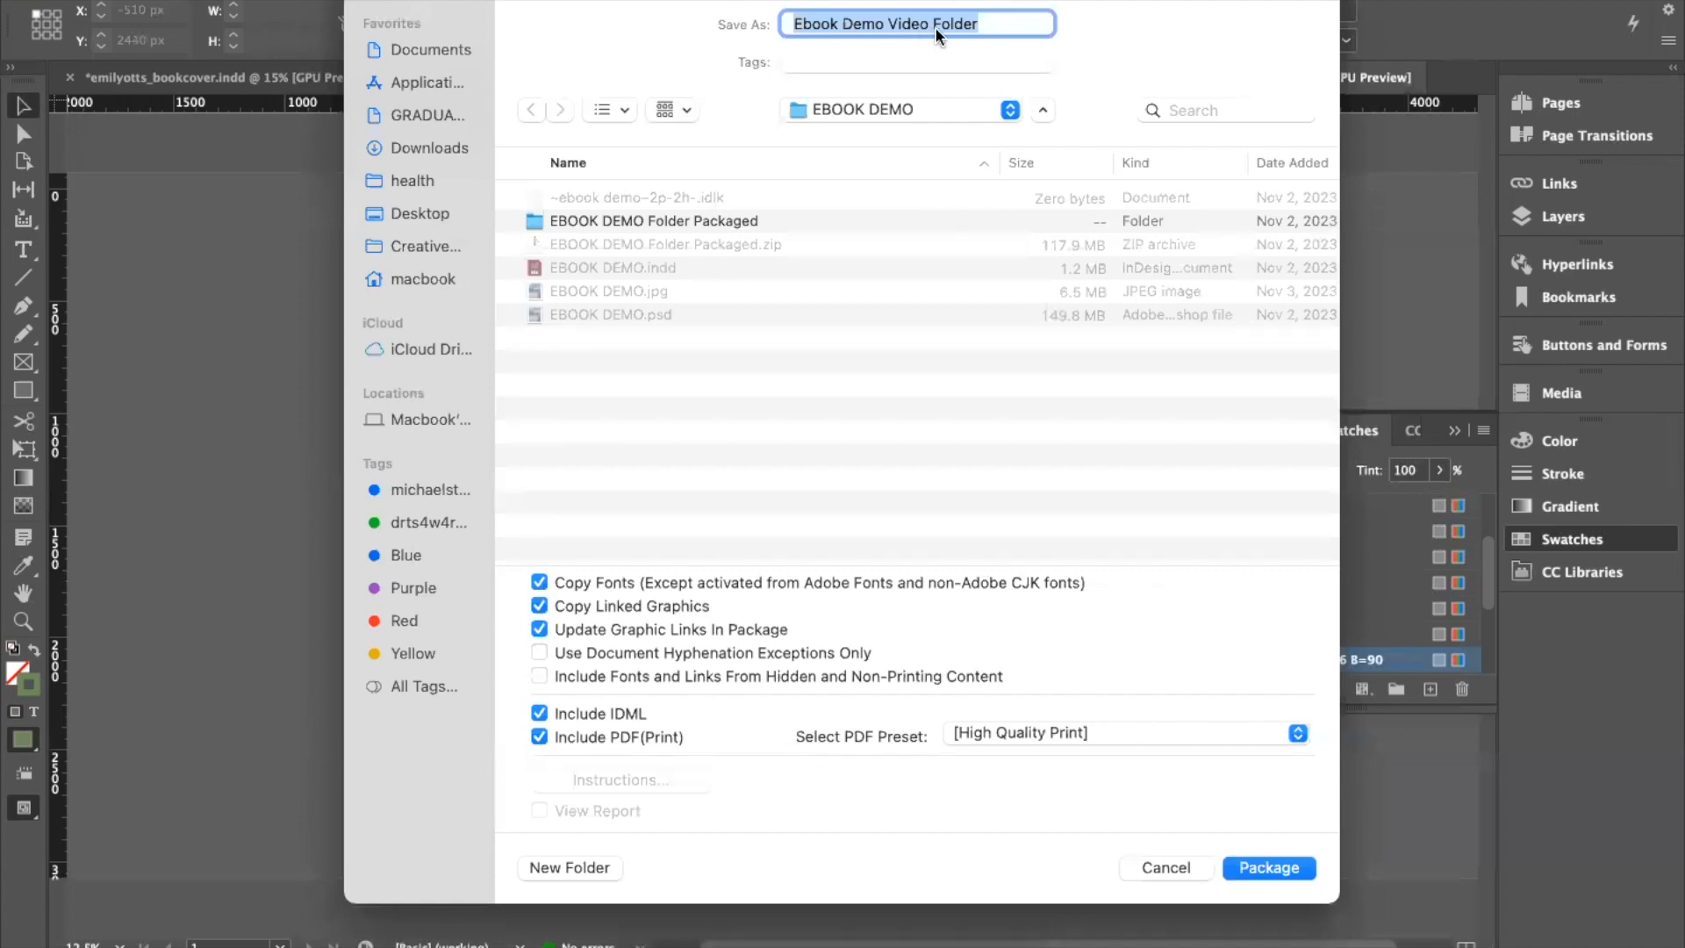
click(991, 33)
text(PACKAGED)
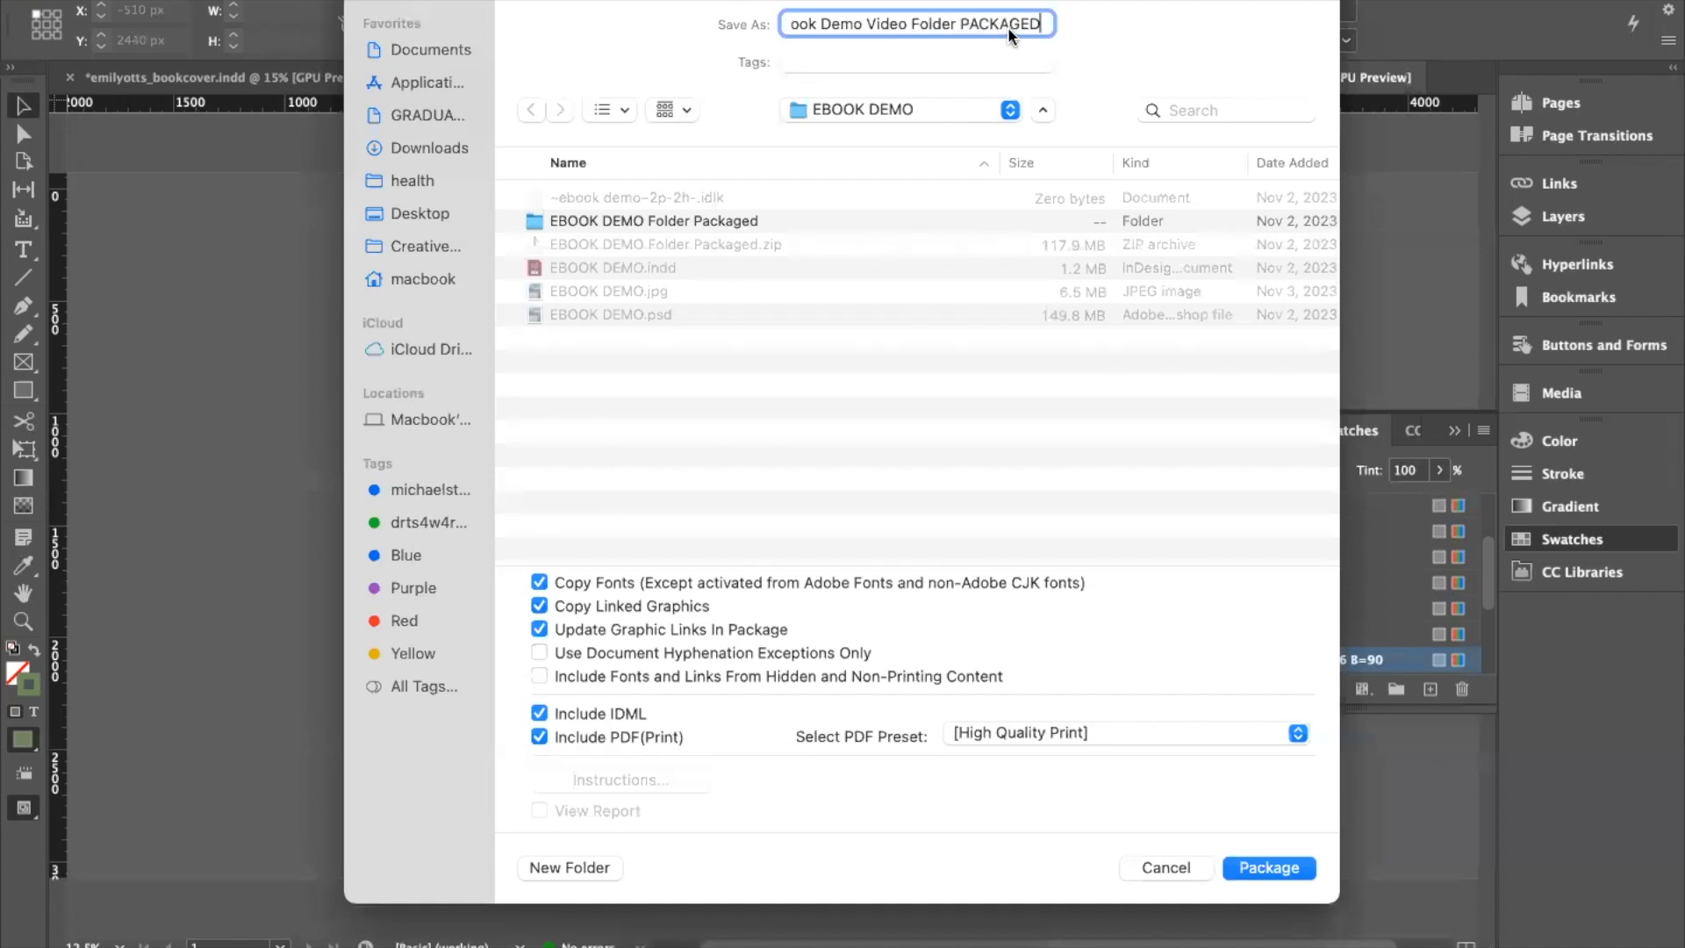
click(1272, 868)
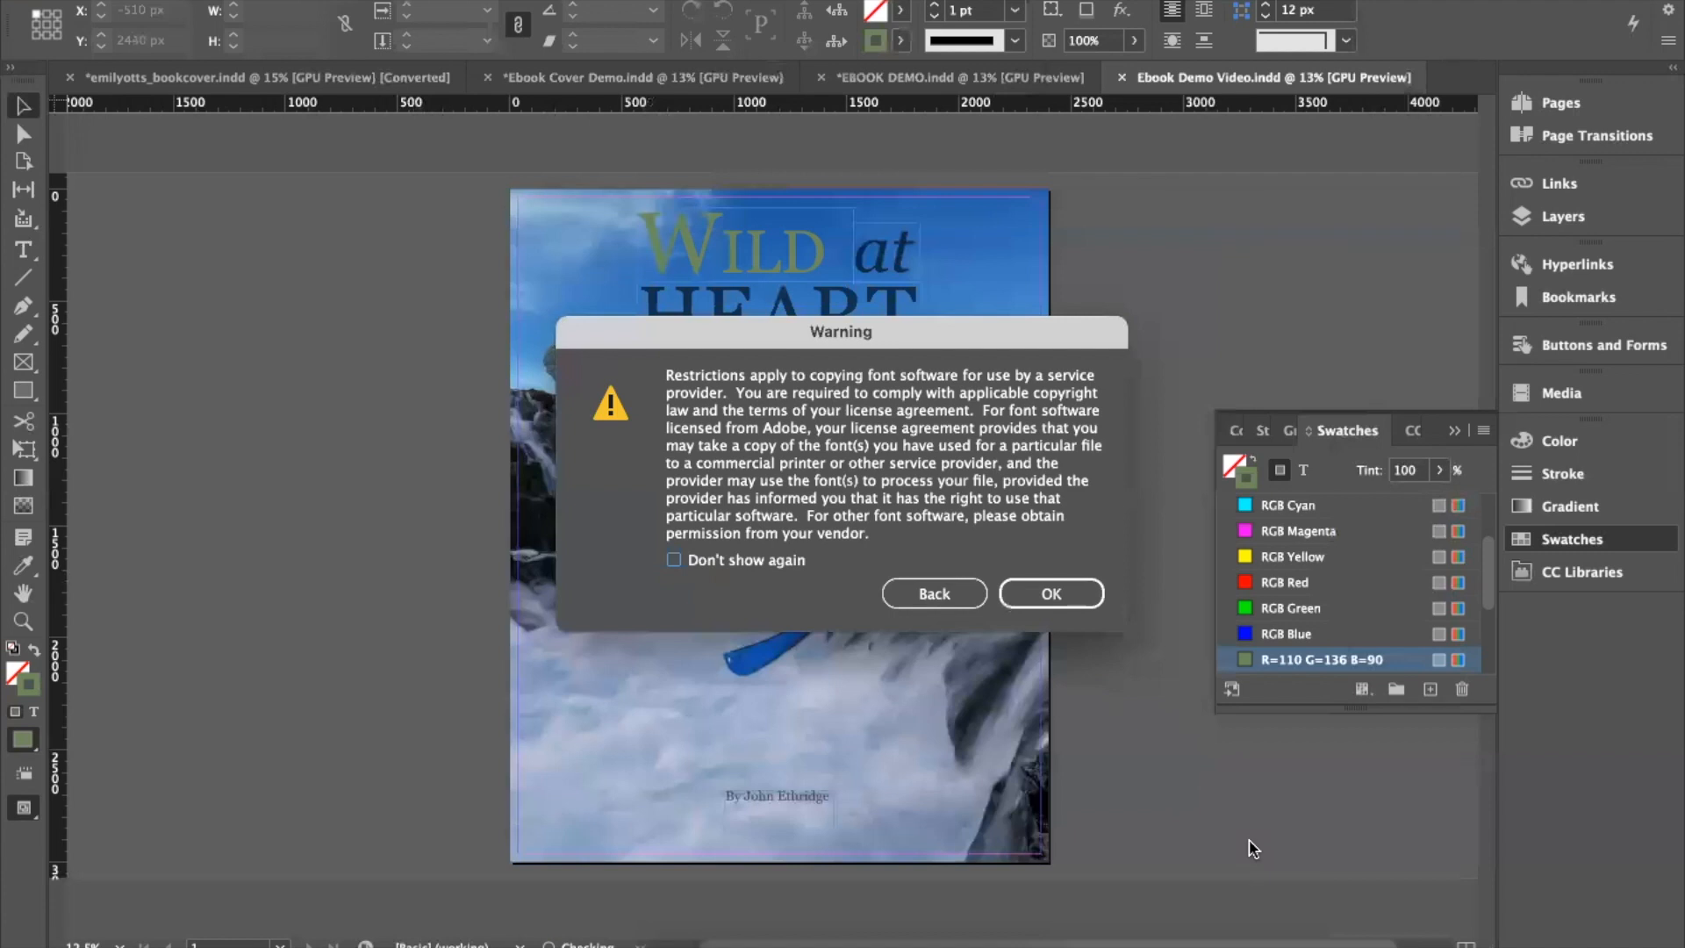
click(1048, 591)
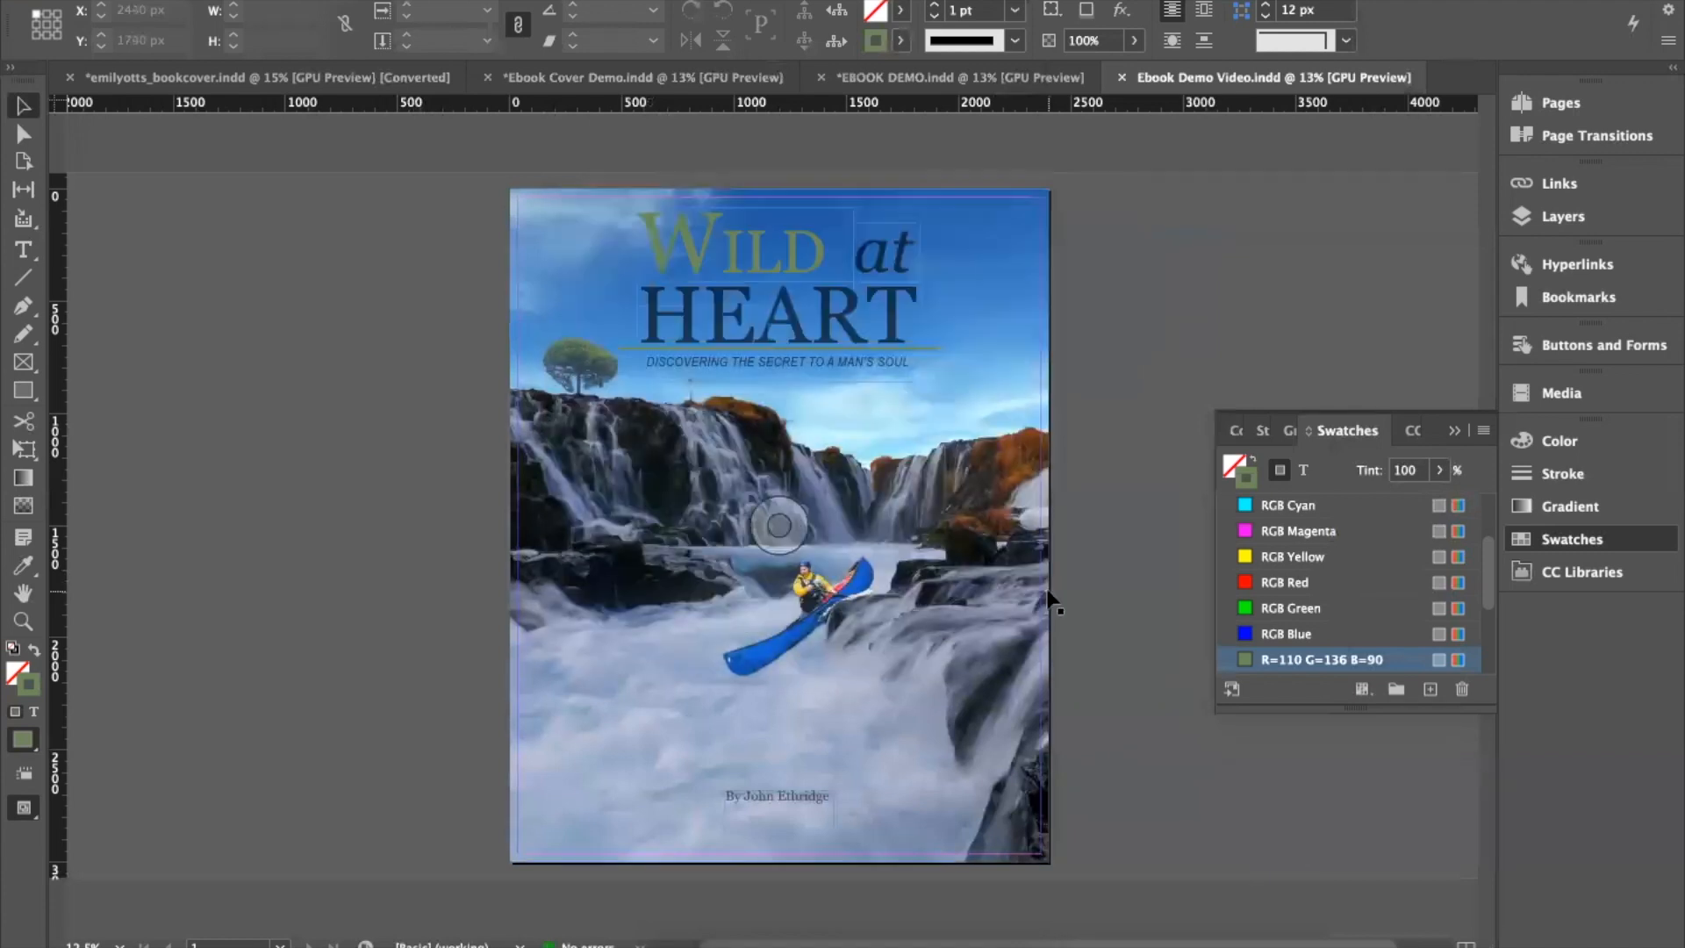
Step: Switch to Finder and open the Photoshop folder in Documents, inside "-Introduction to Graphic Design AR226-02" and "8. Fall 2023"
click(650, 942)
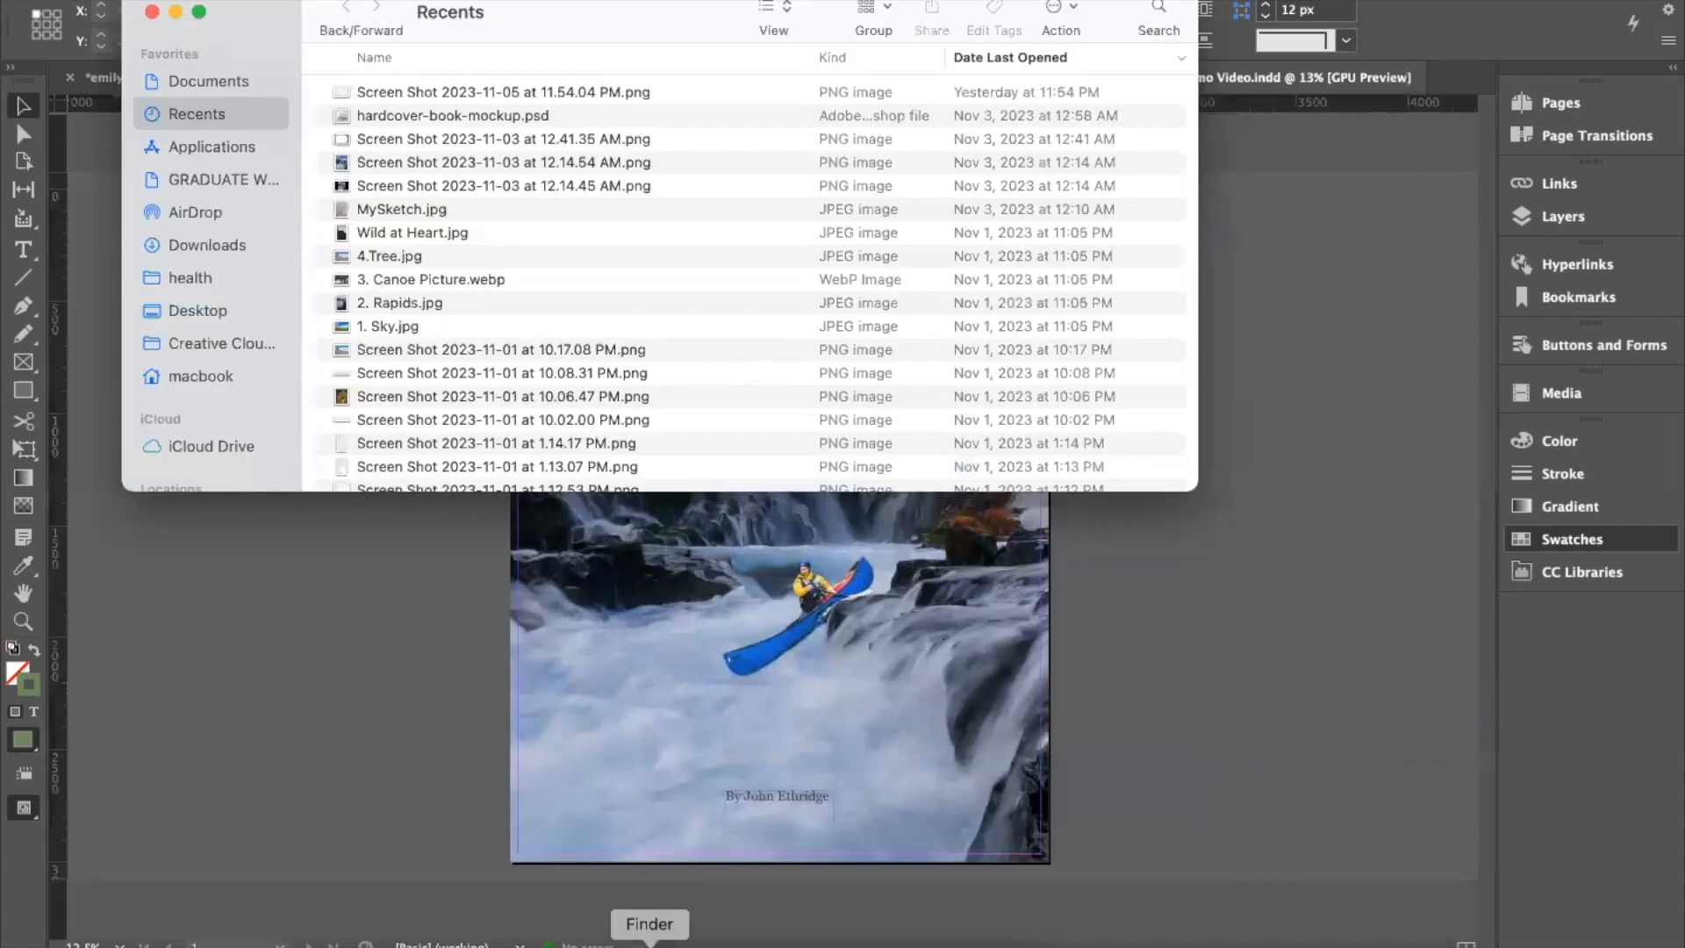
click(201, 78)
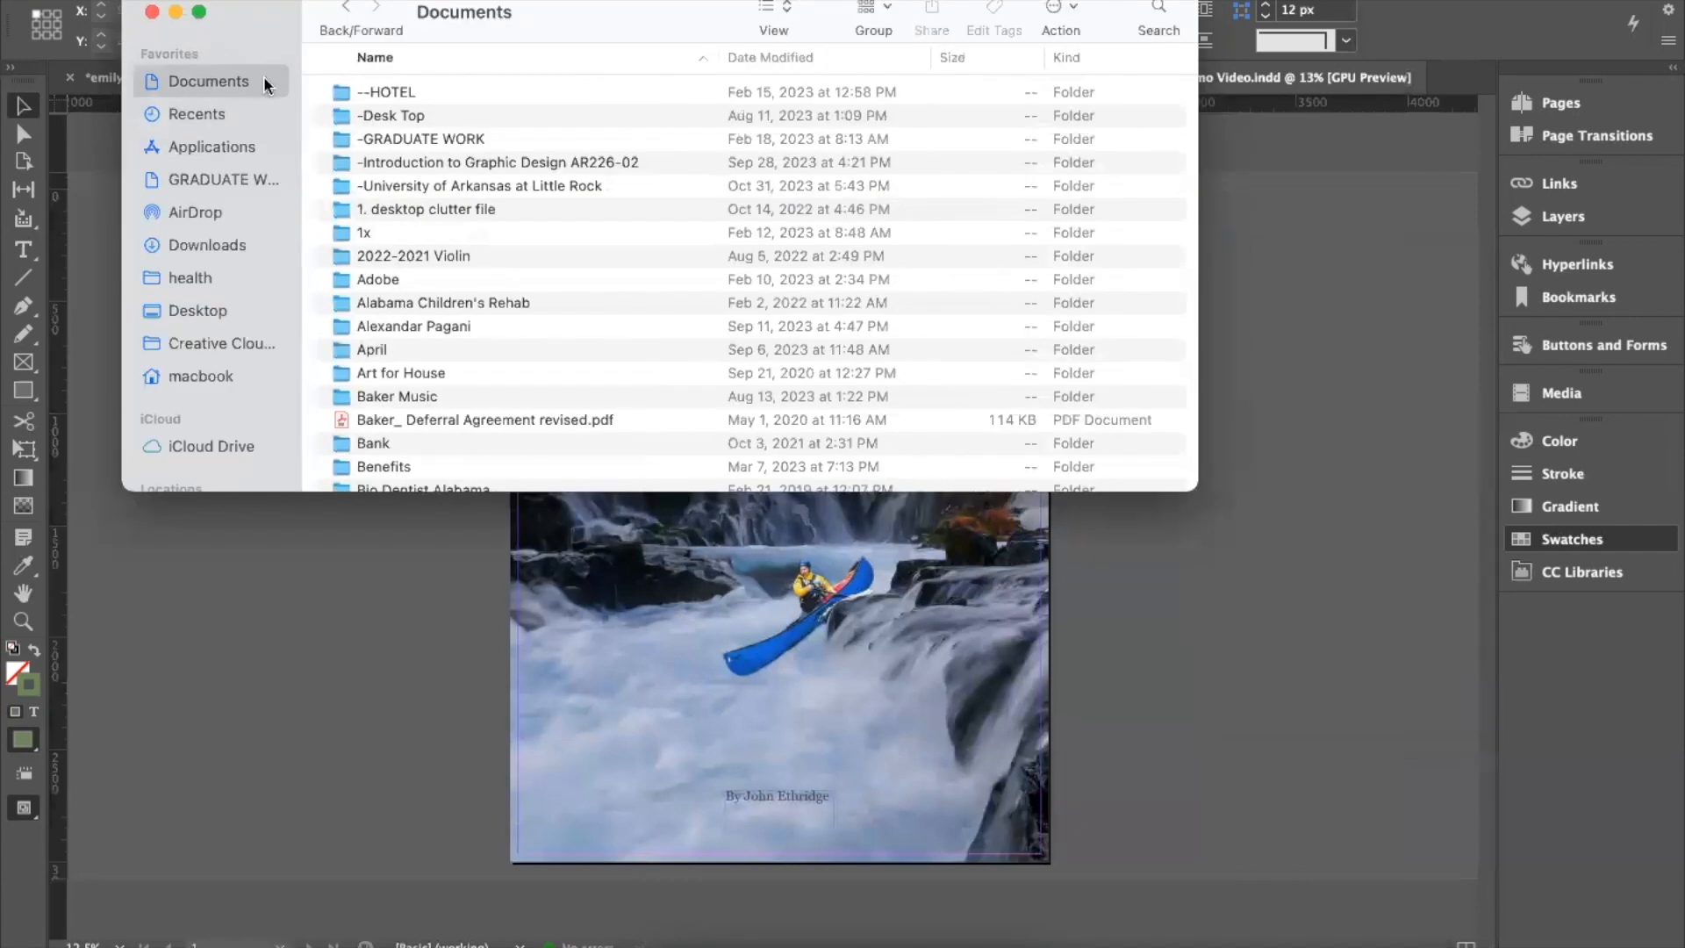
click(473, 159)
click(470, 165)
click(575, 215)
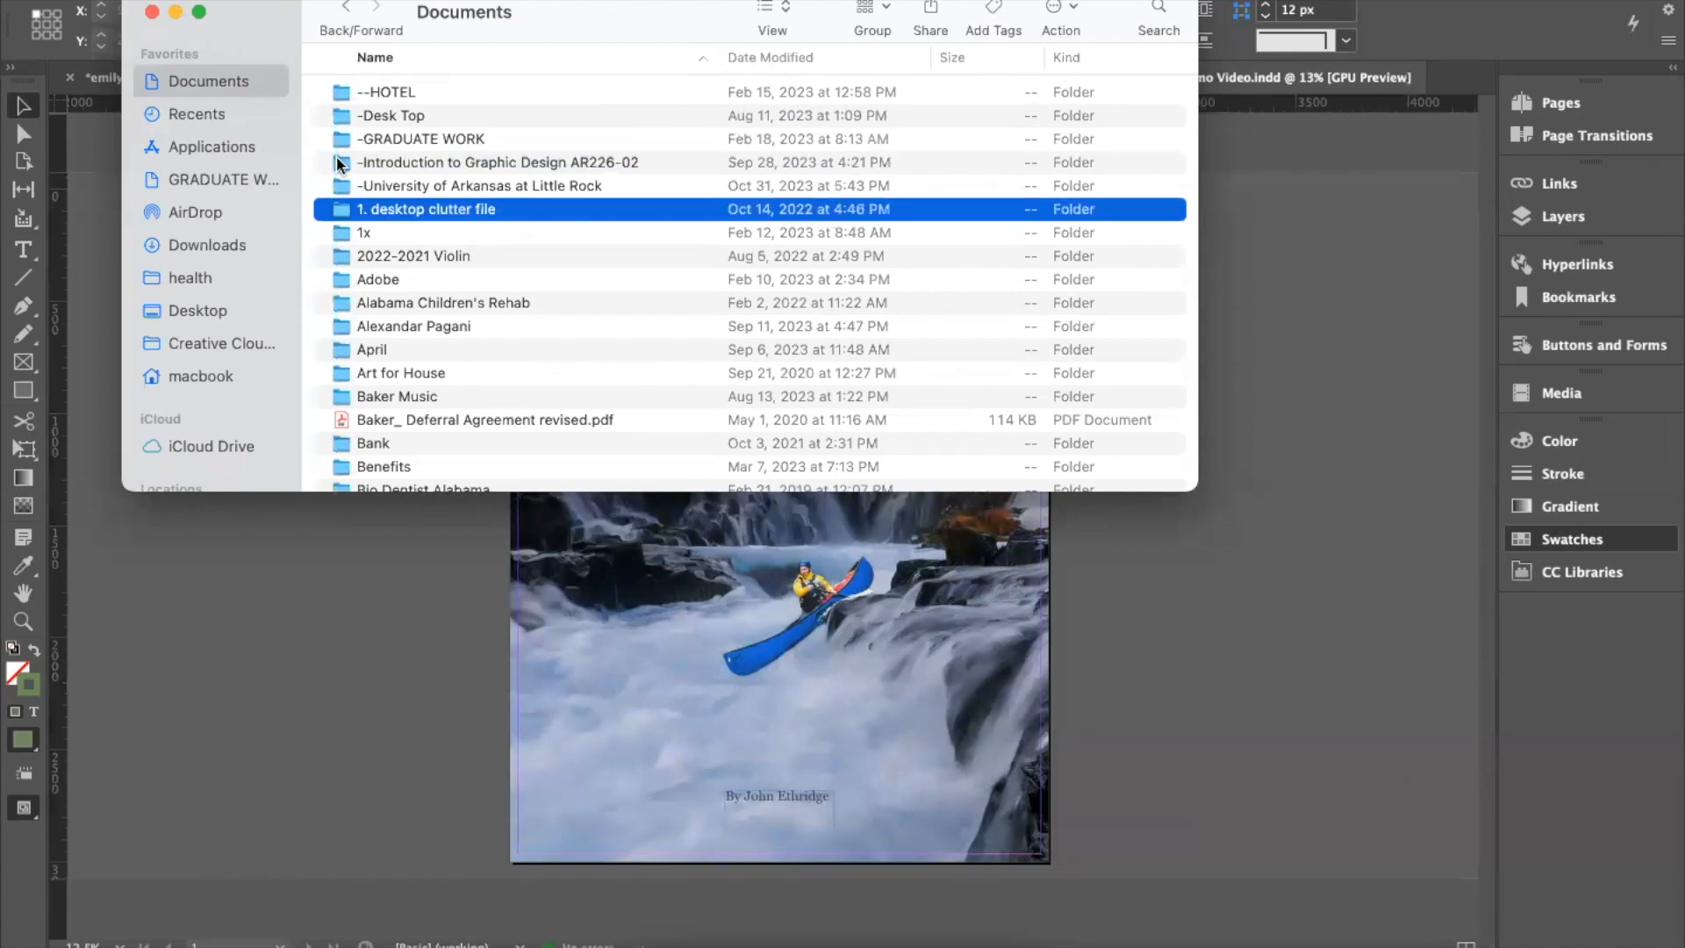
click(336, 162)
double_click(336, 164)
double_click(352, 416)
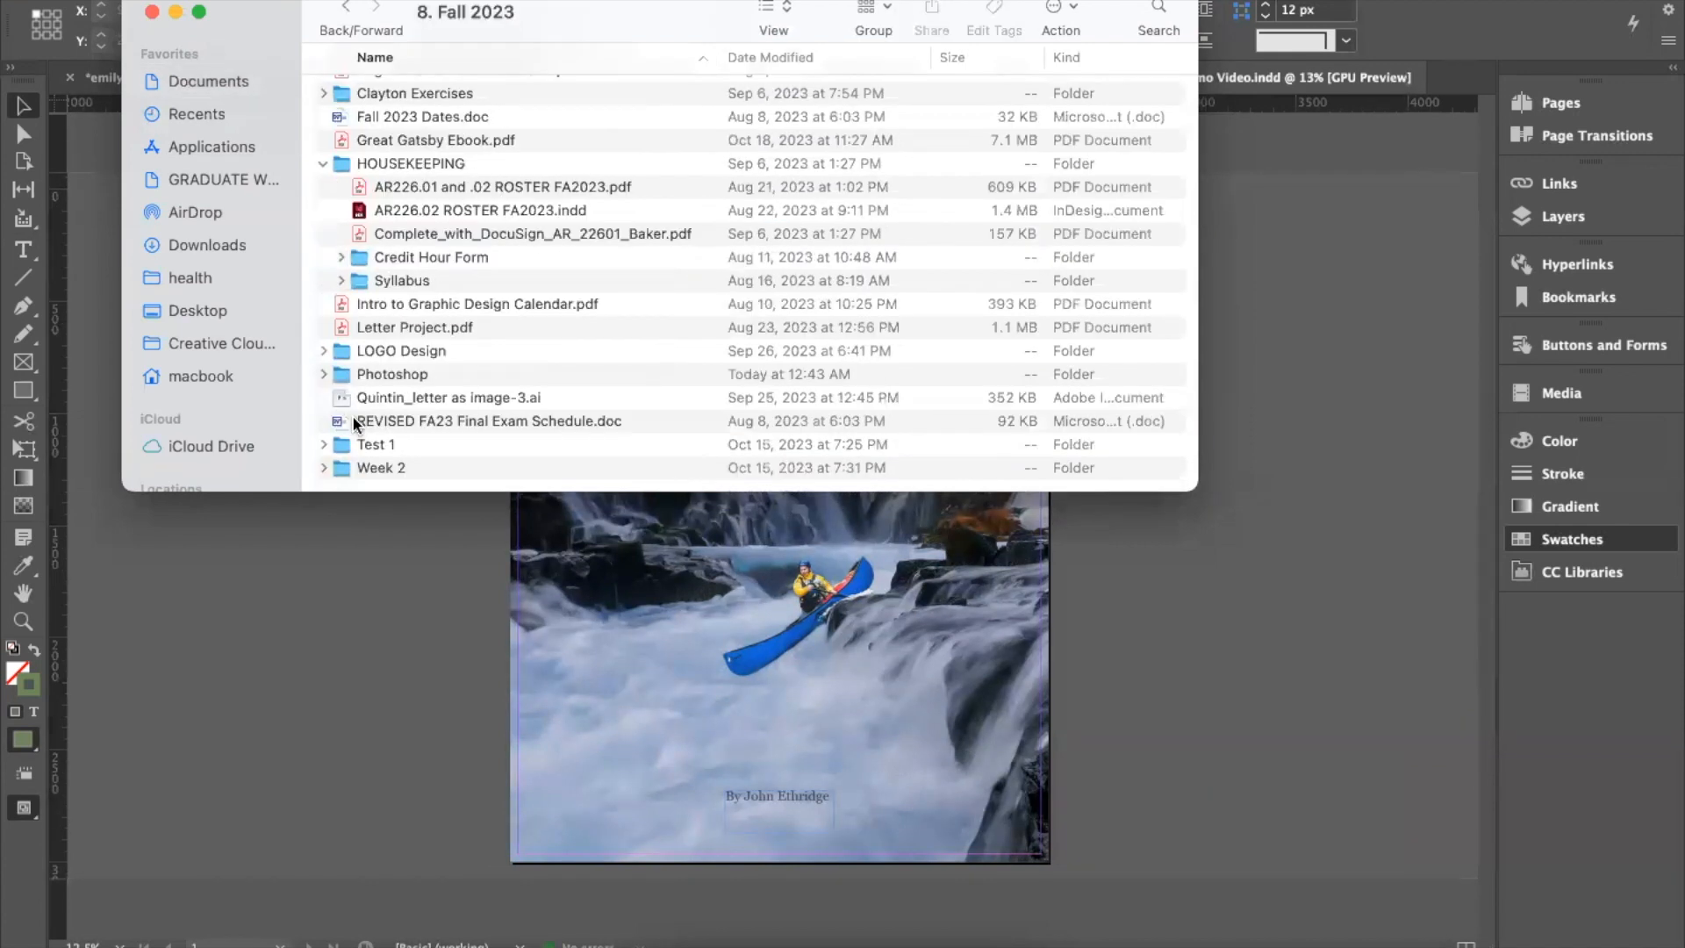
double_click(349, 373)
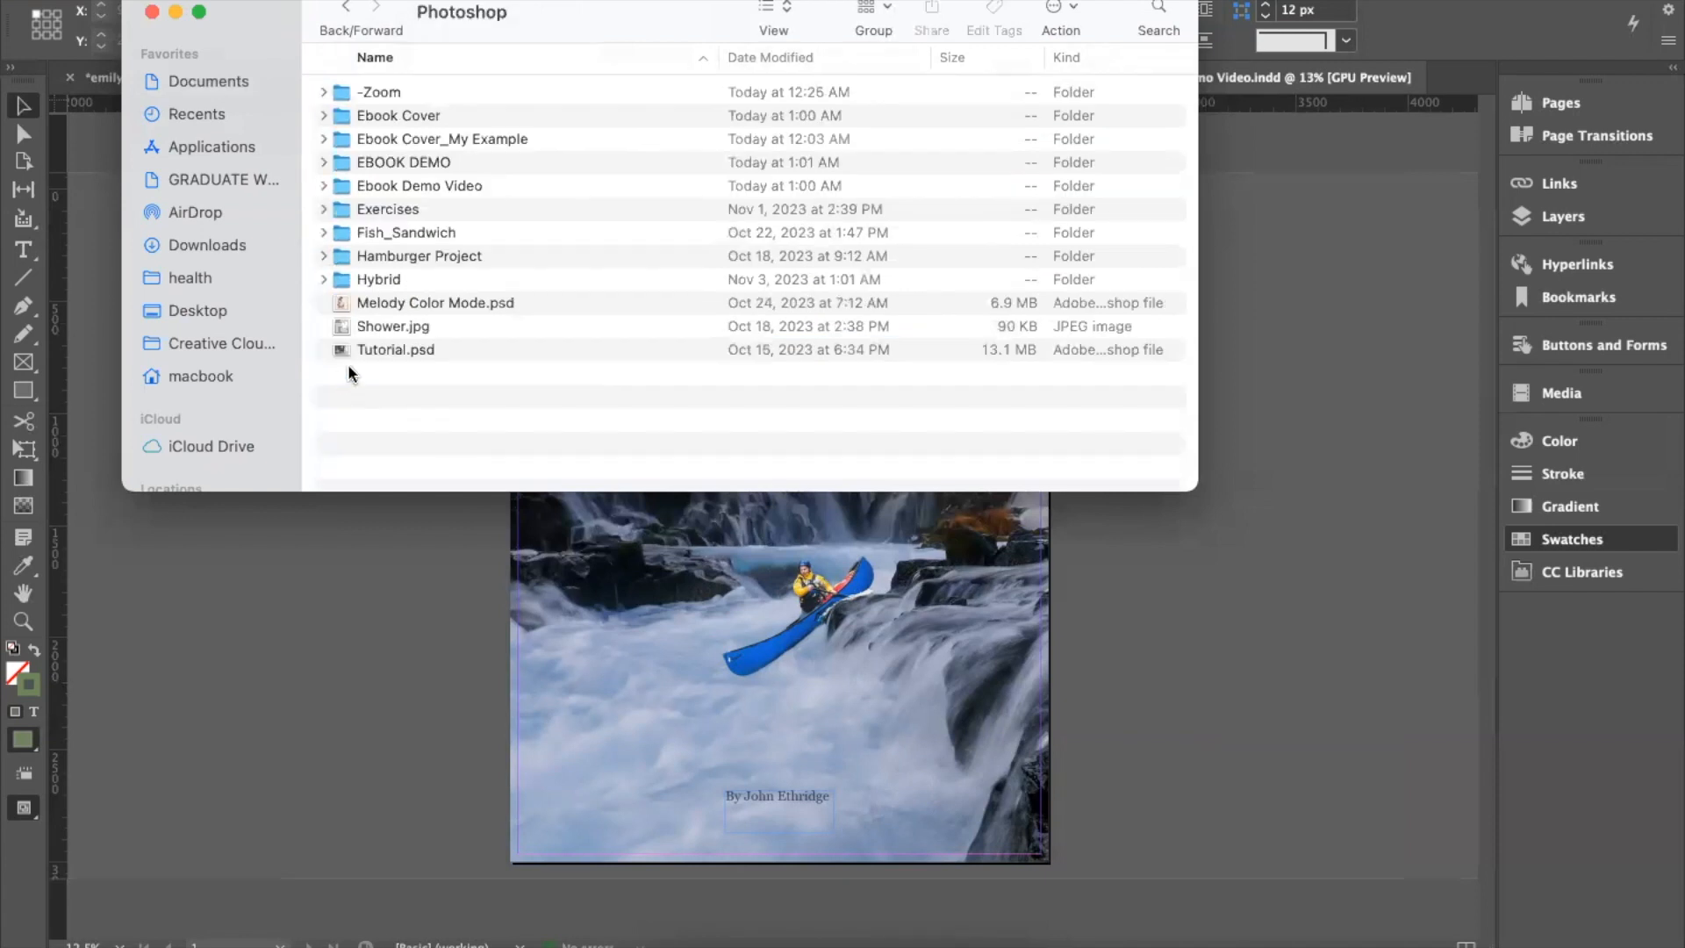
Step: Check the Ebook Demo Video folder for the packaged folder and return to the Photoshop folder
double_click(334, 186)
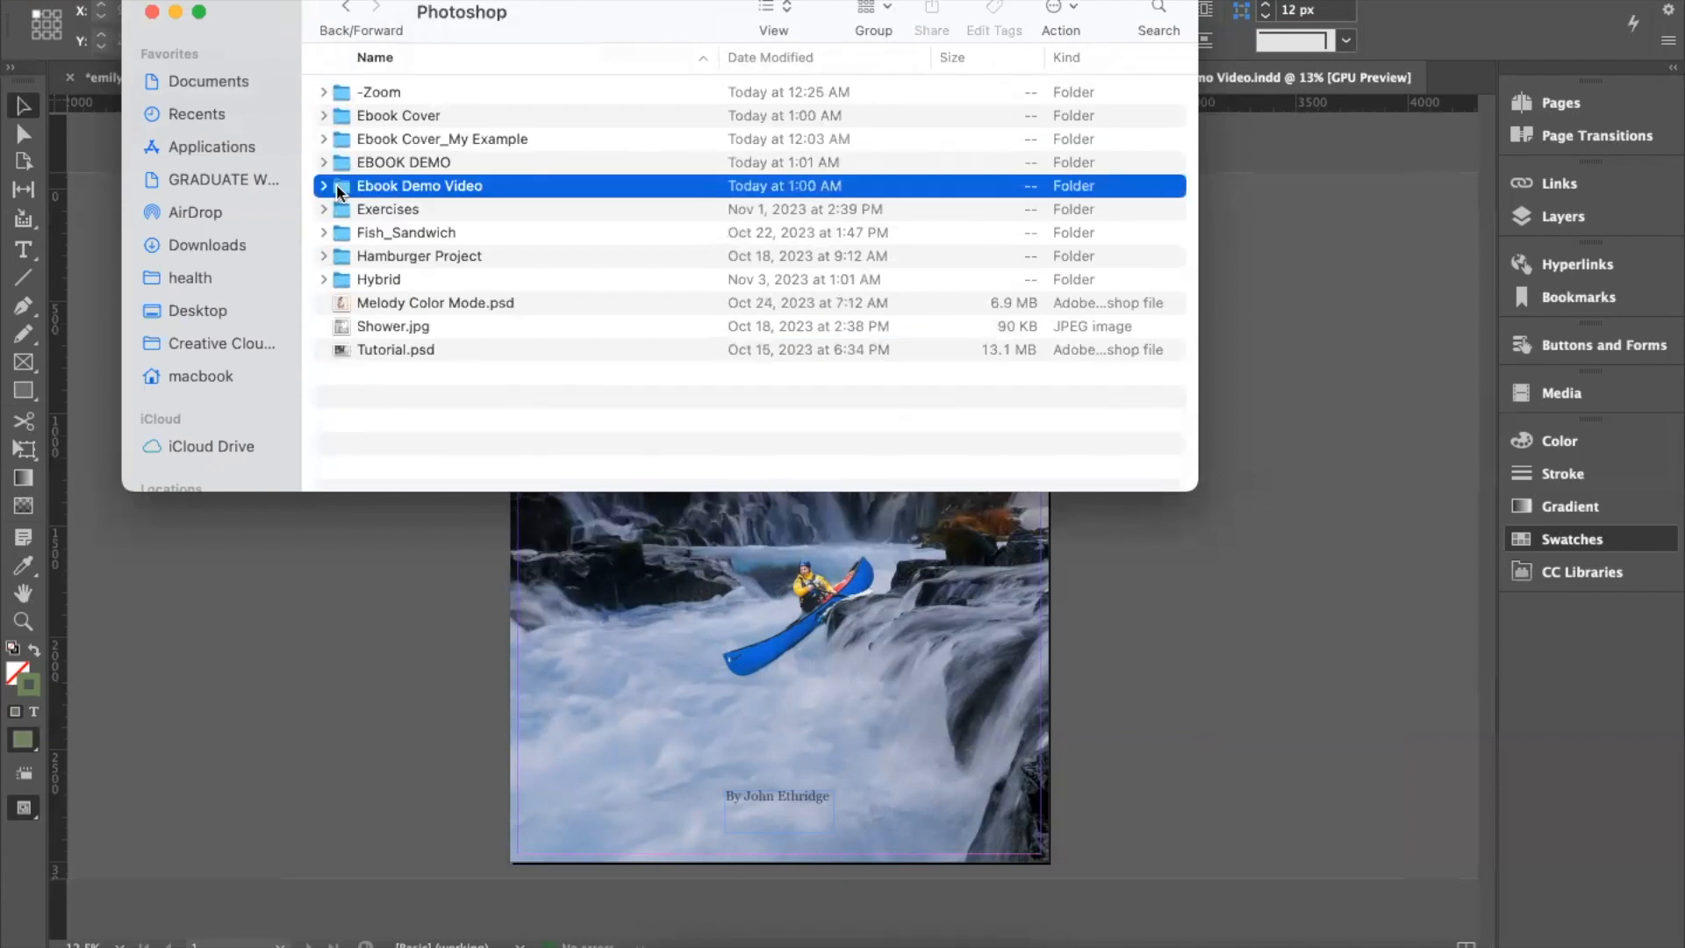
click(345, 8)
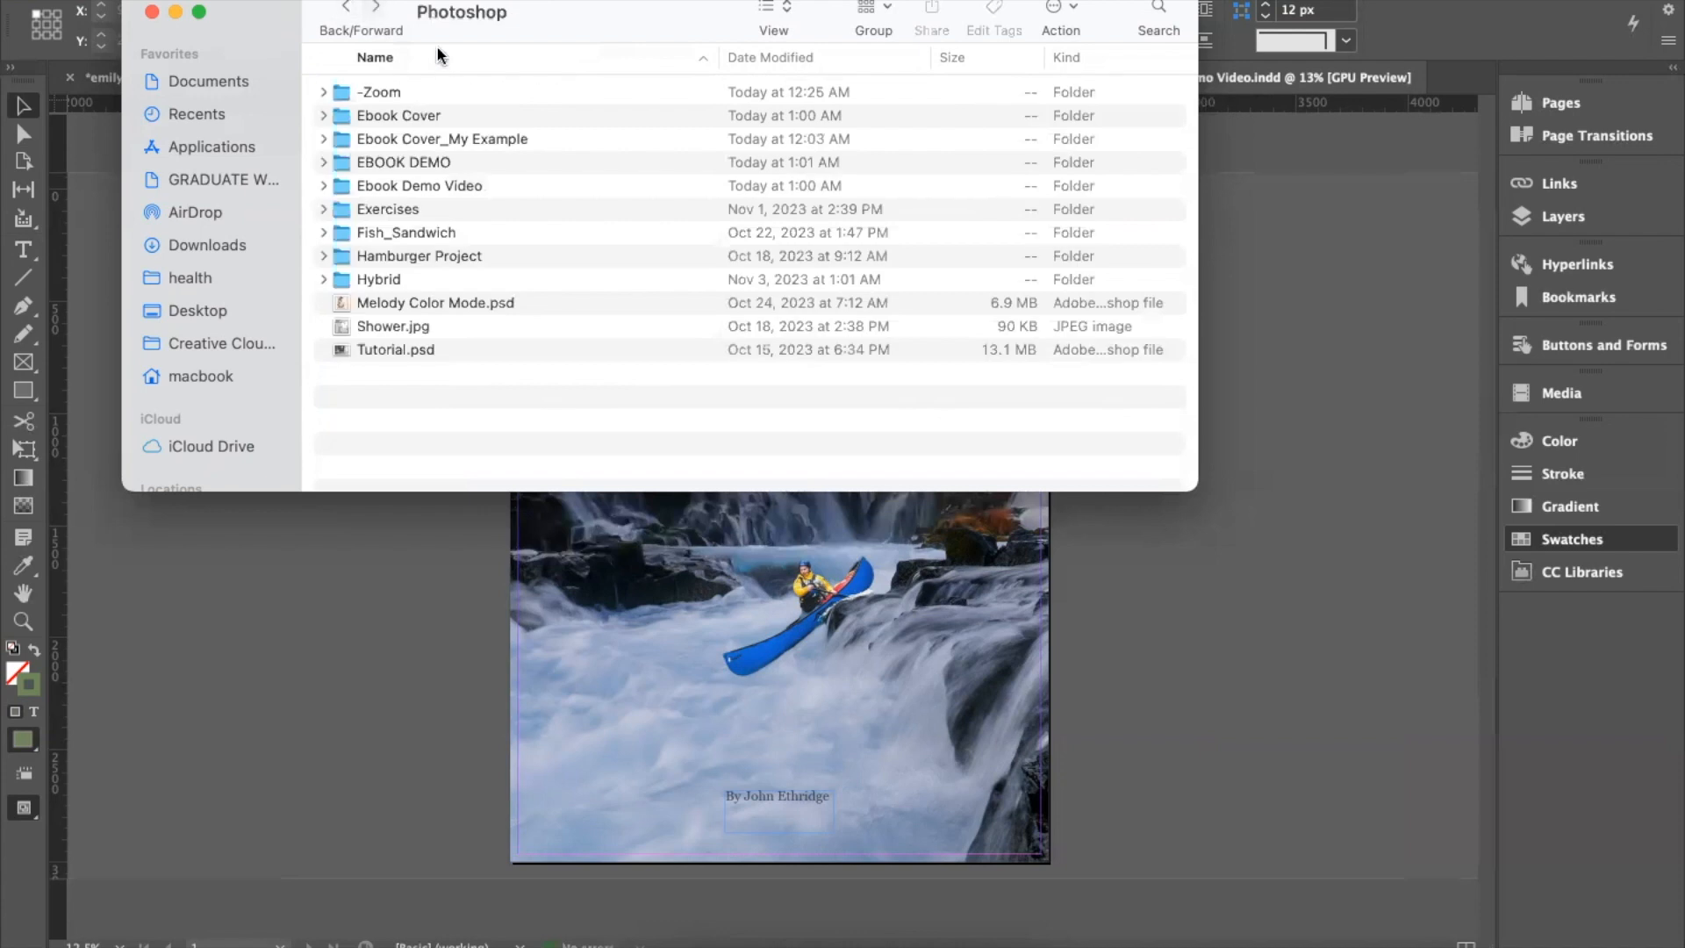
click(324, 186)
click(324, 186)
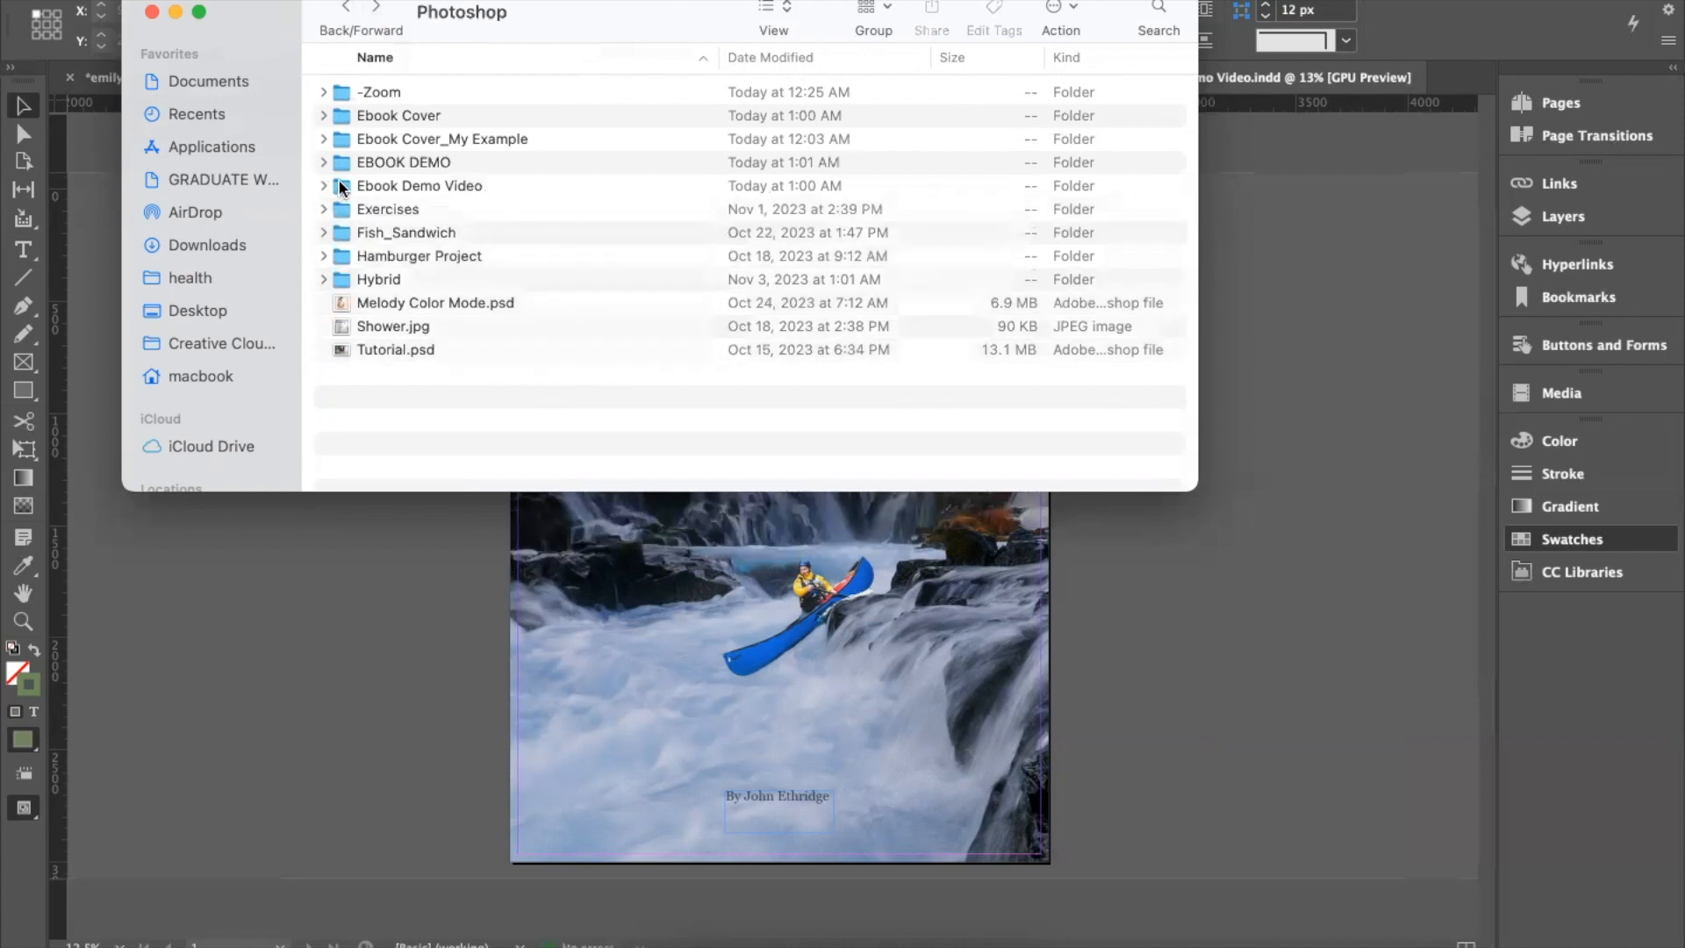
double_click(341, 187)
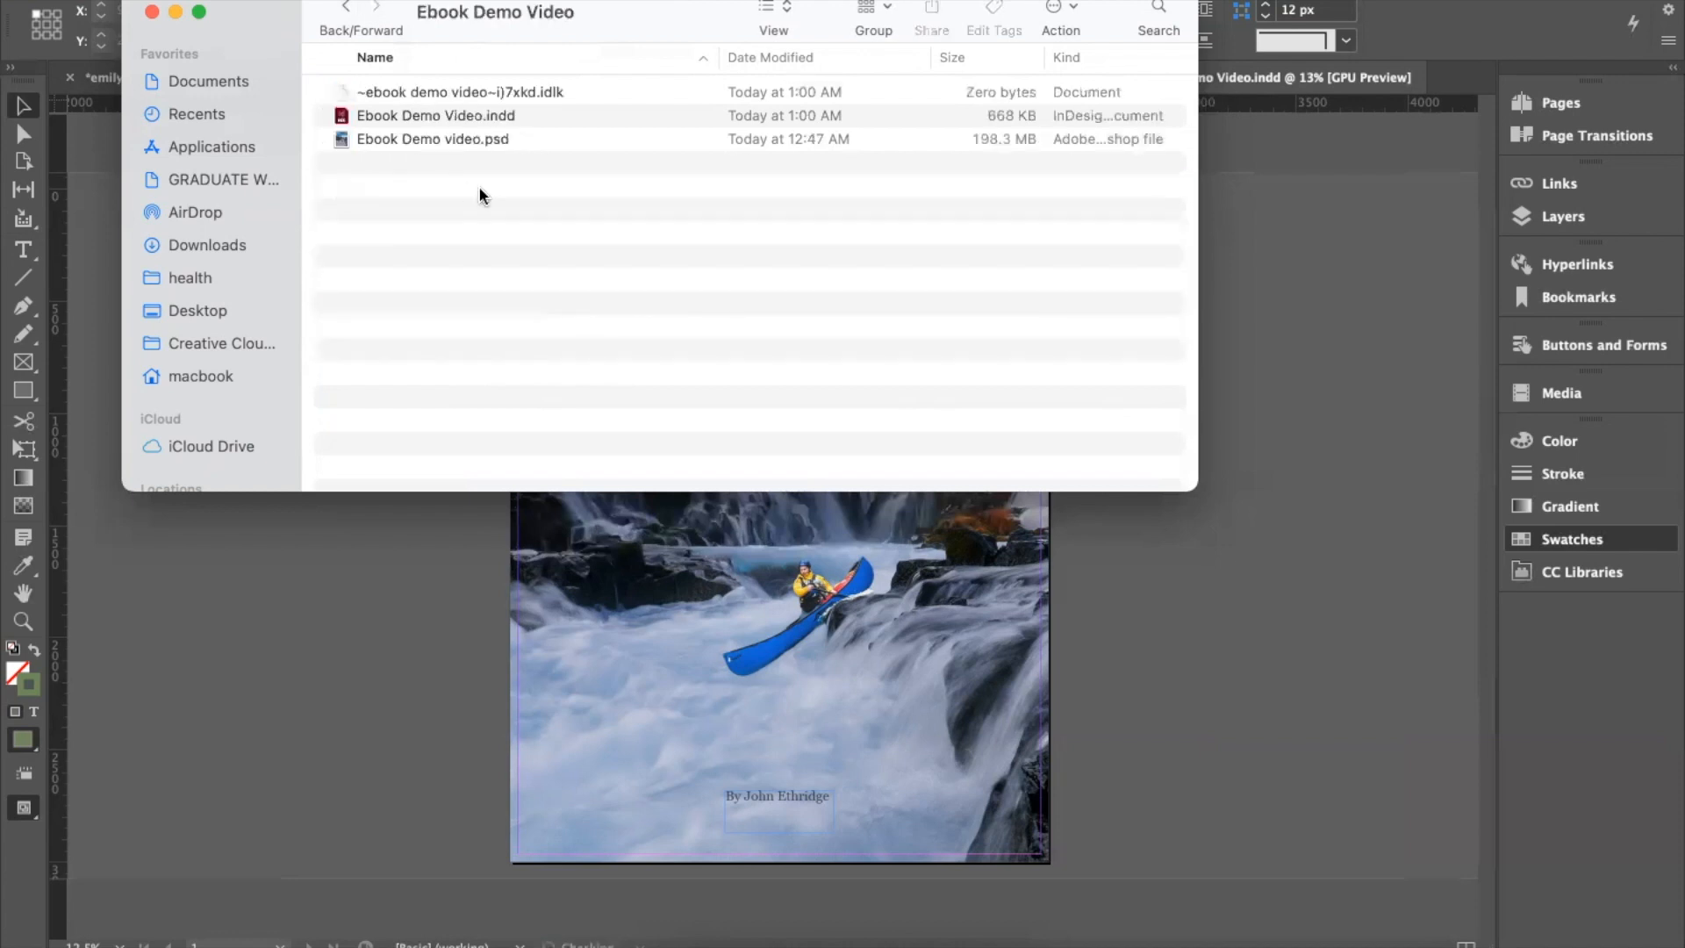
click(349, 9)
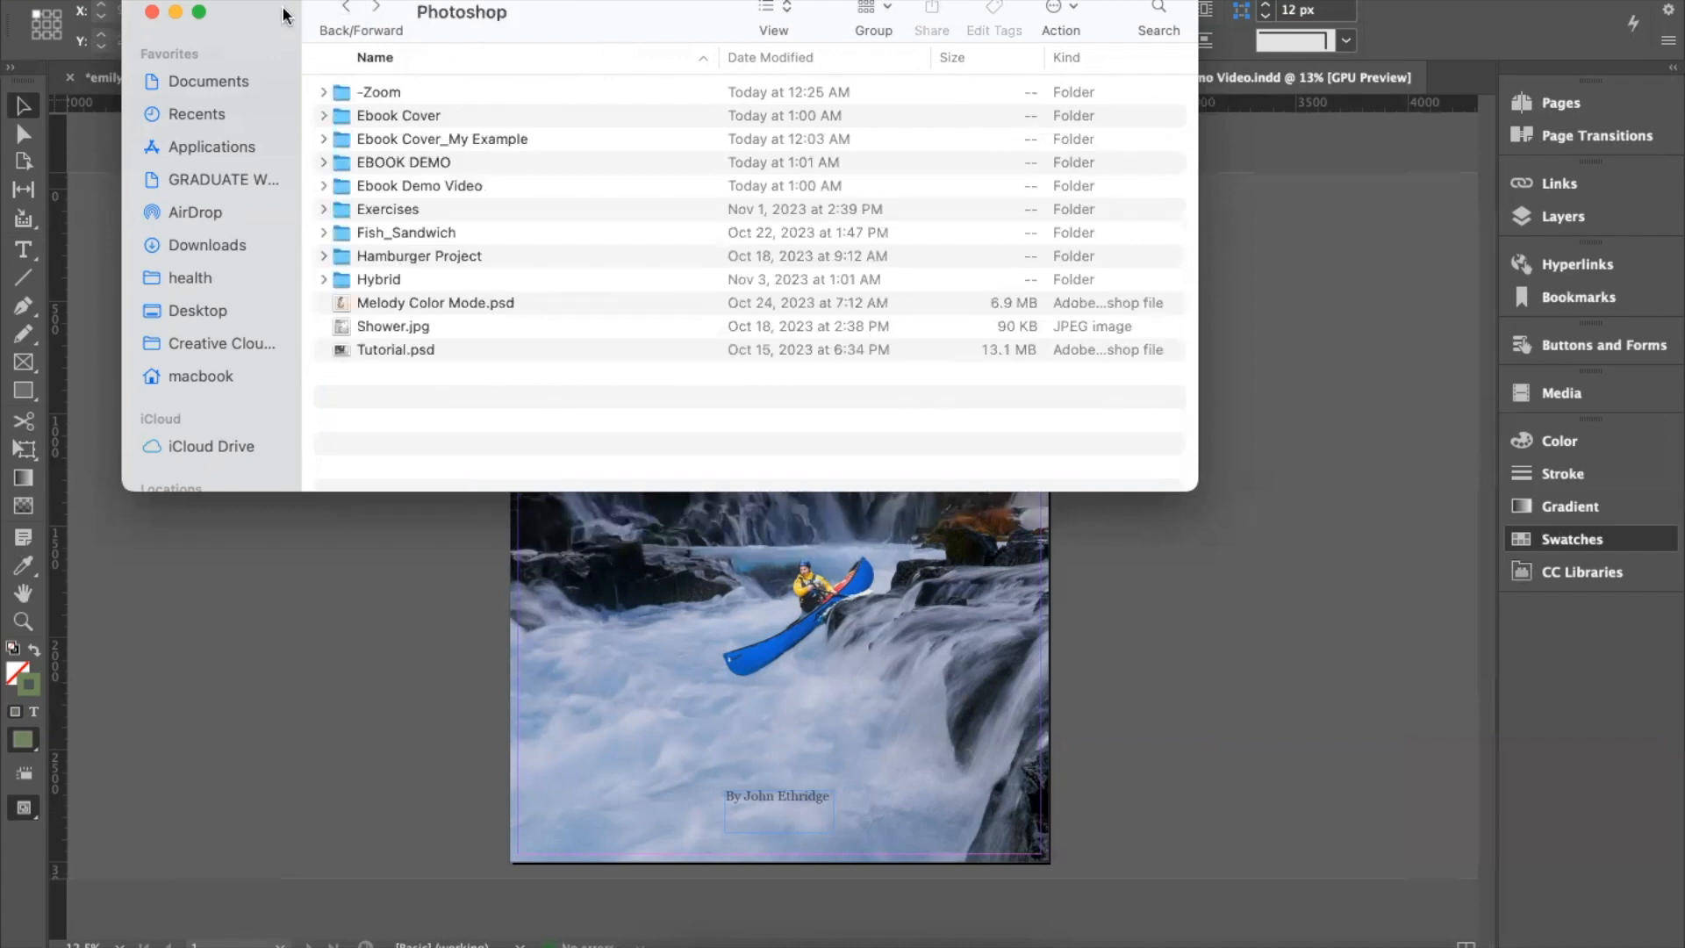
click(867, 944)
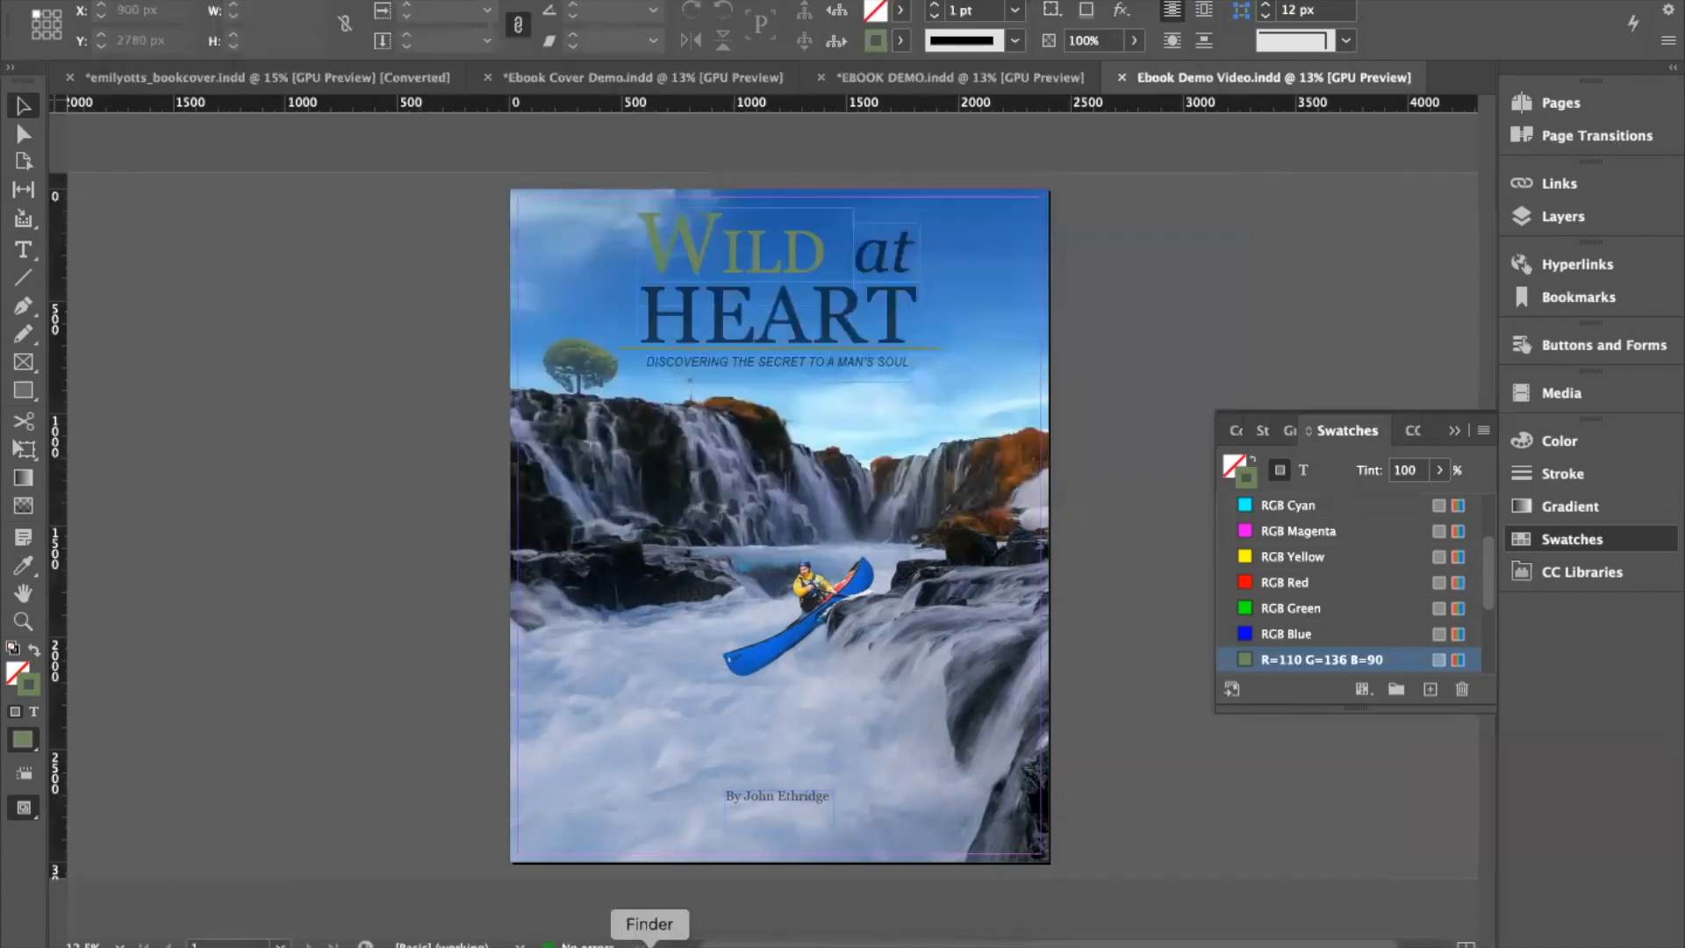
click(649, 944)
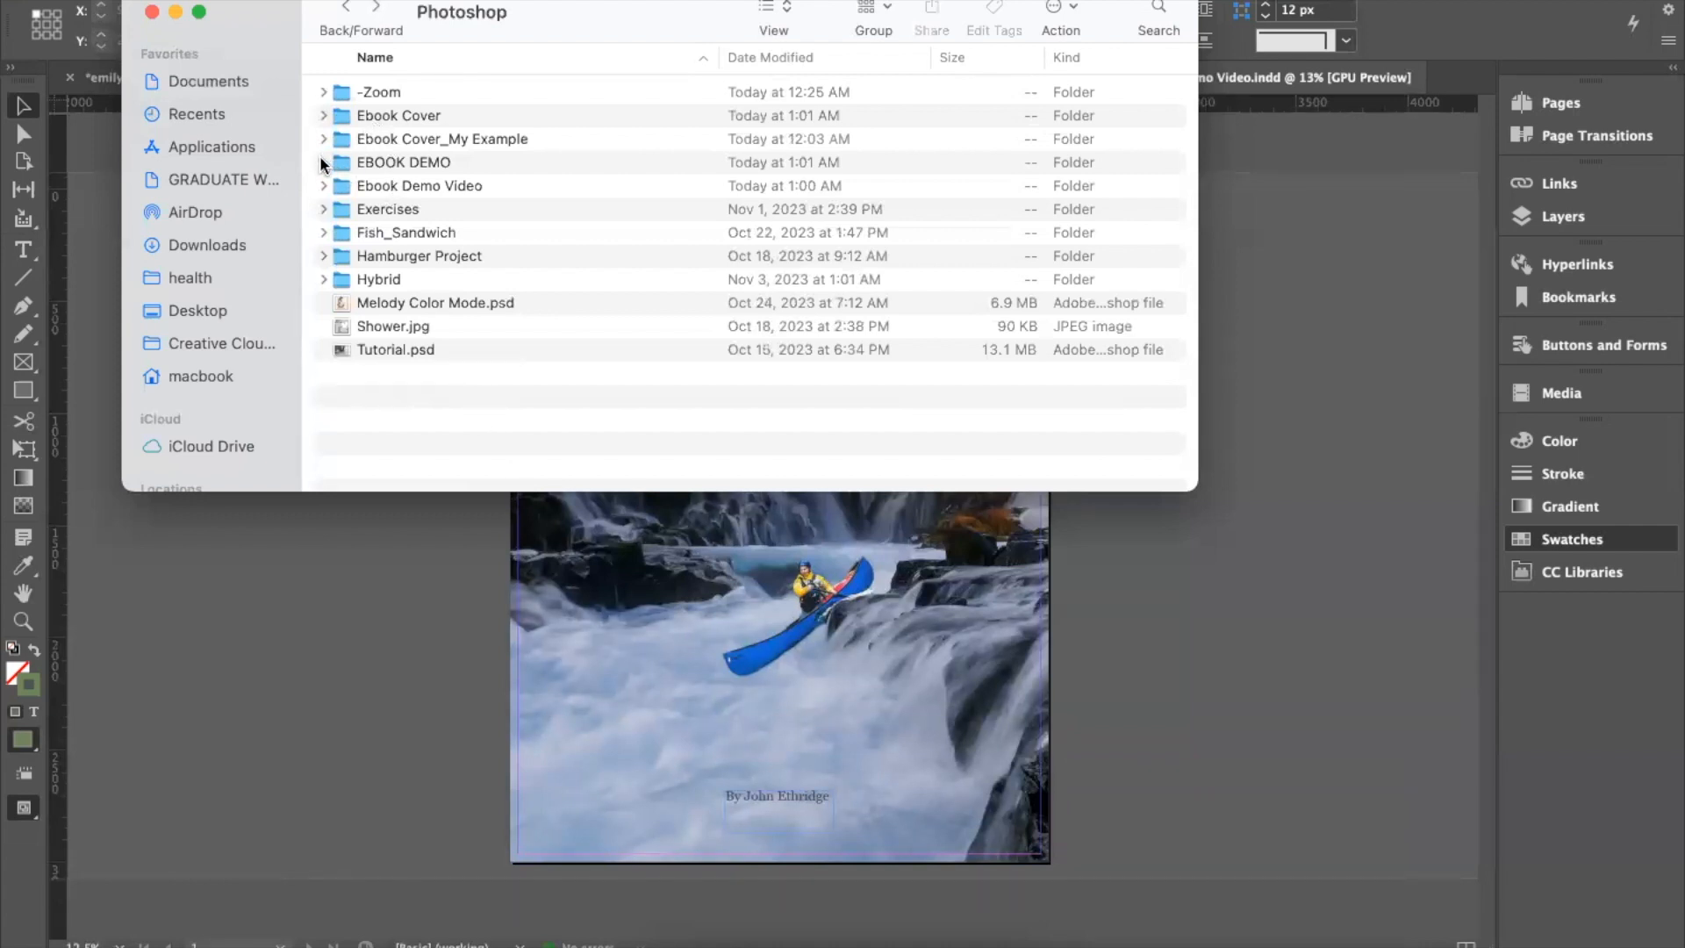
double_click(341, 186)
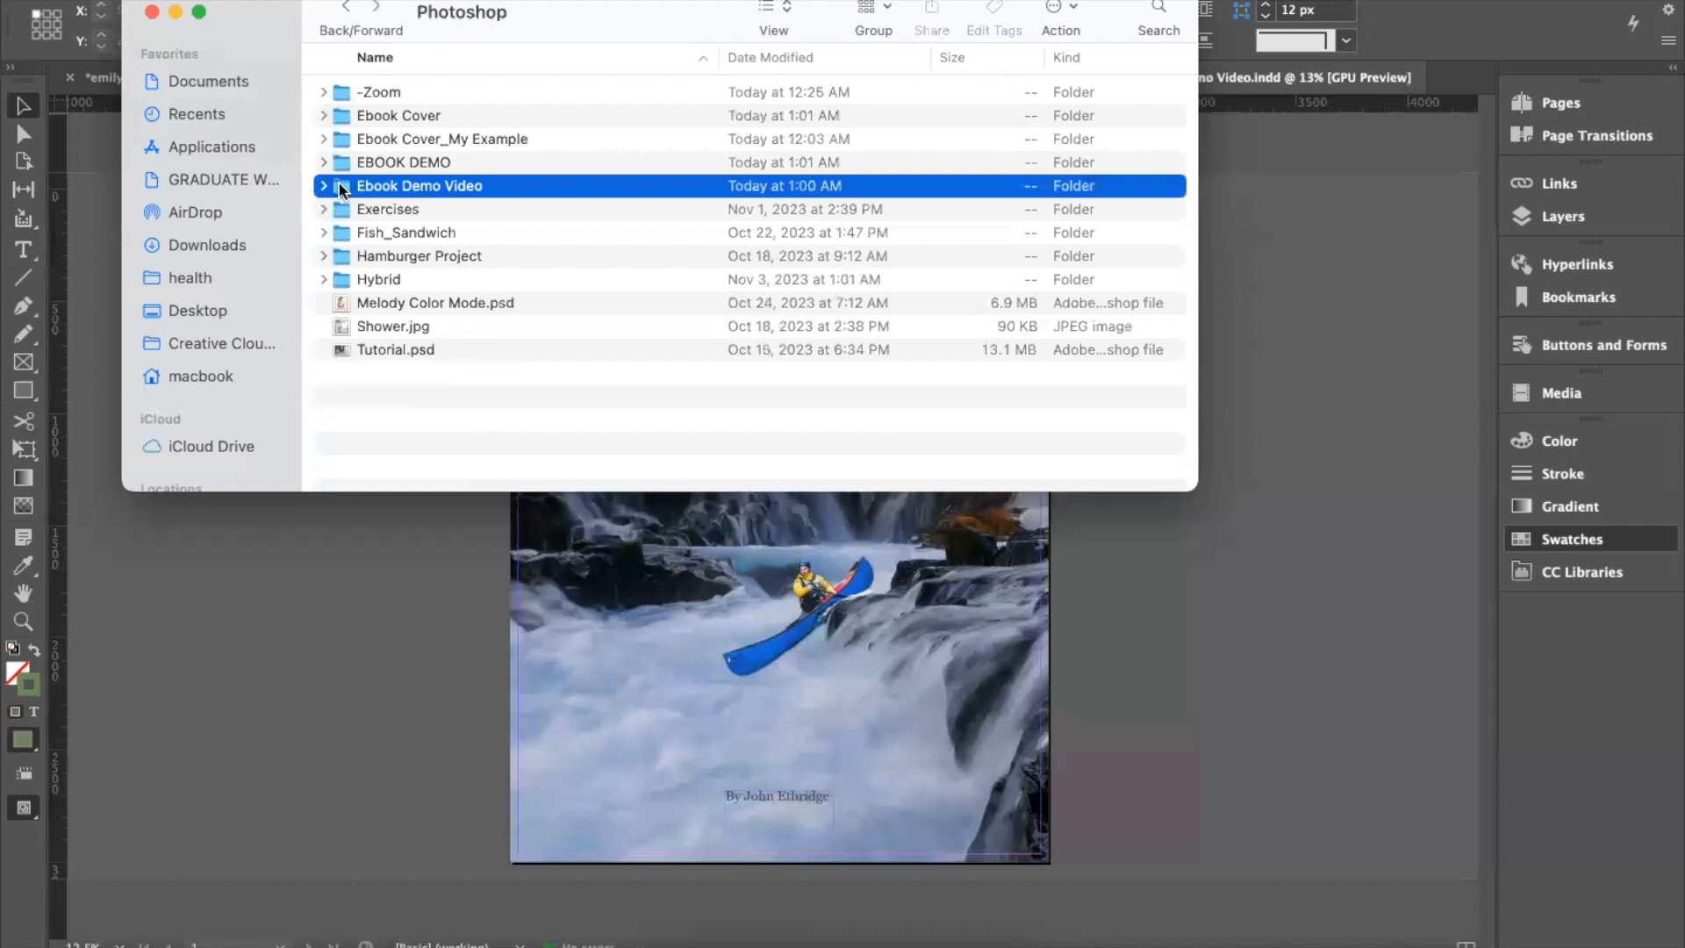
click(346, 8)
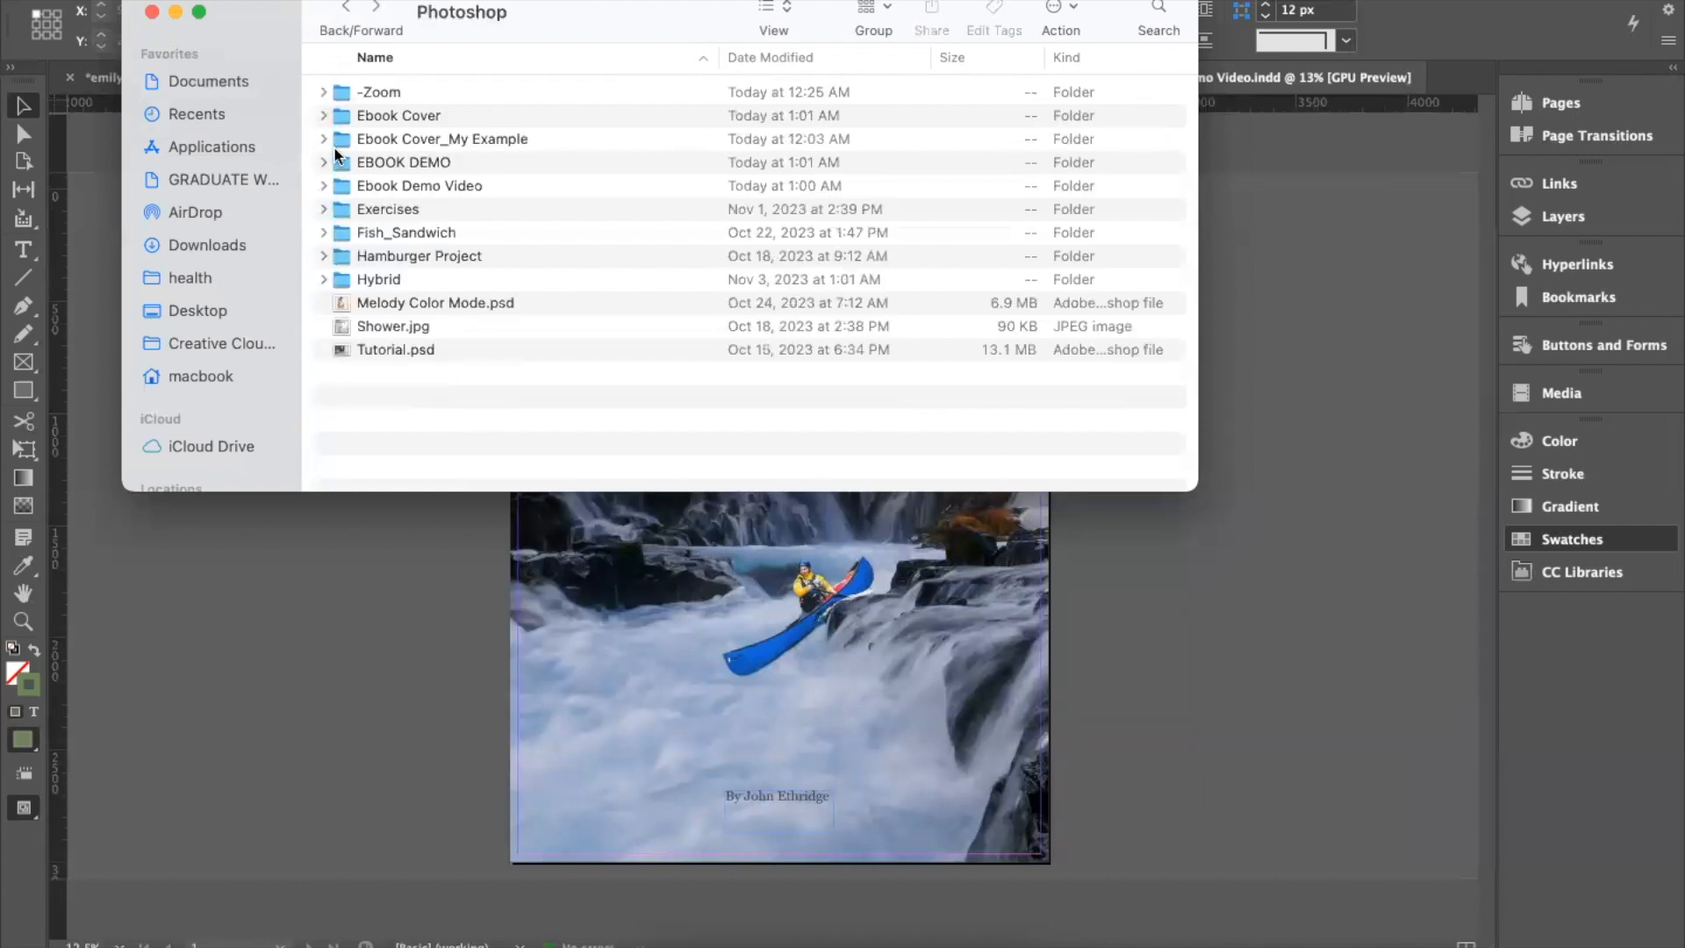
Step: Look for the packaged folder inside Ebook Cover_My Example, Ebook Cover and once more Ebook Demo Video
double_click(334, 141)
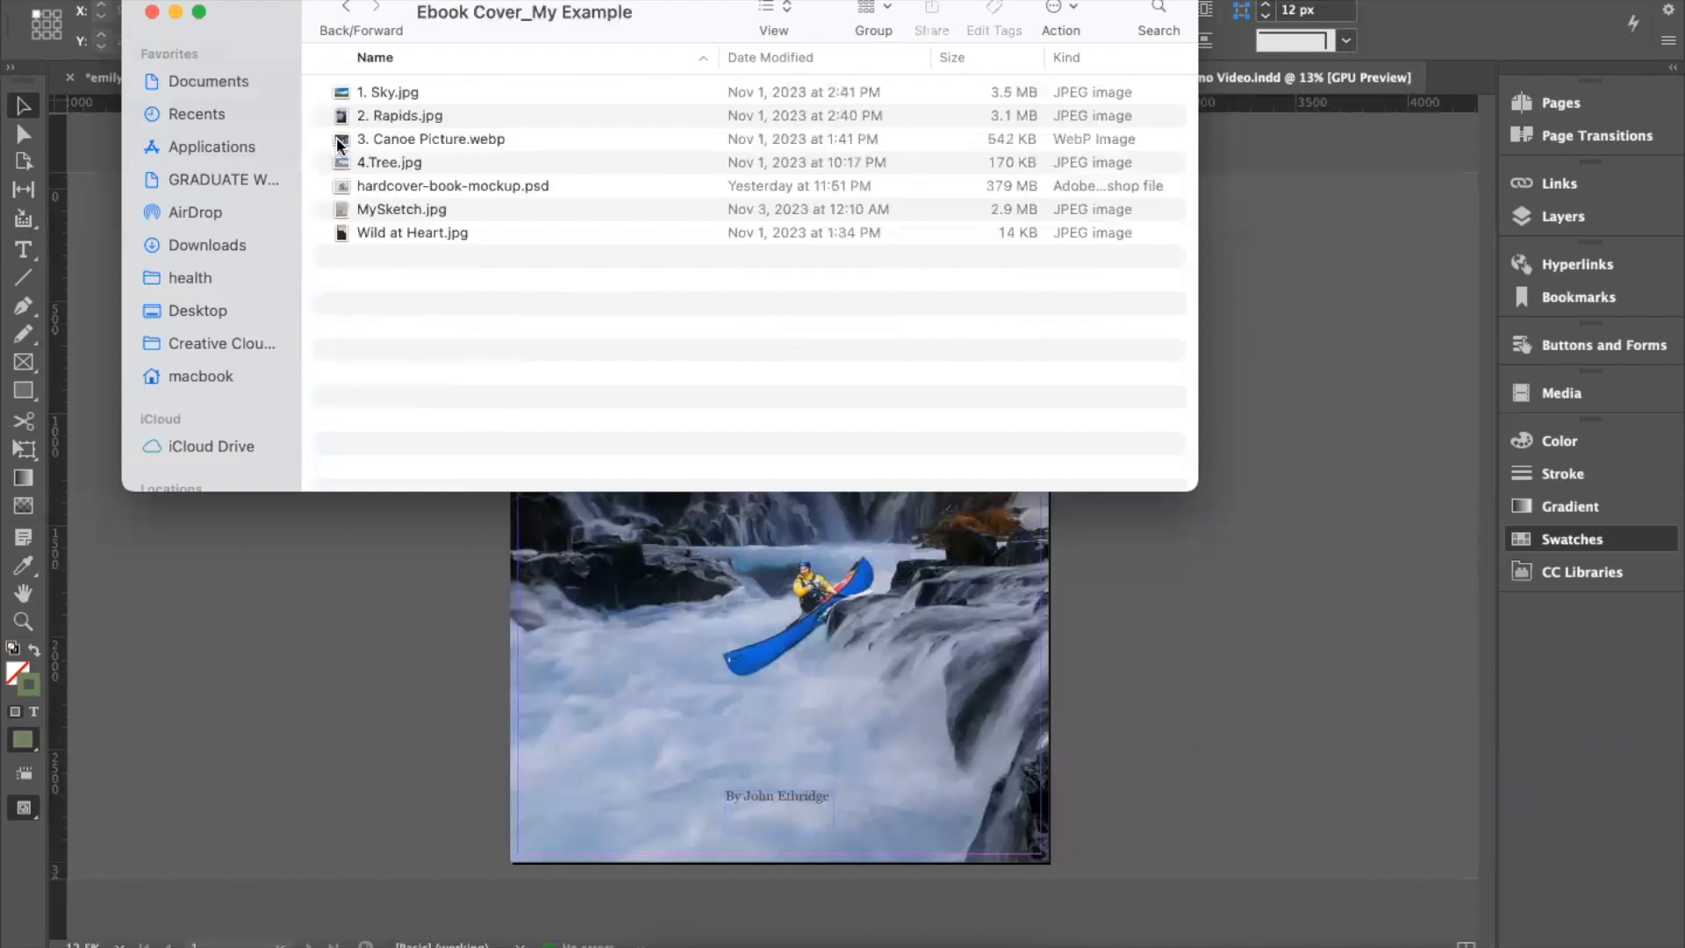
click(345, 8)
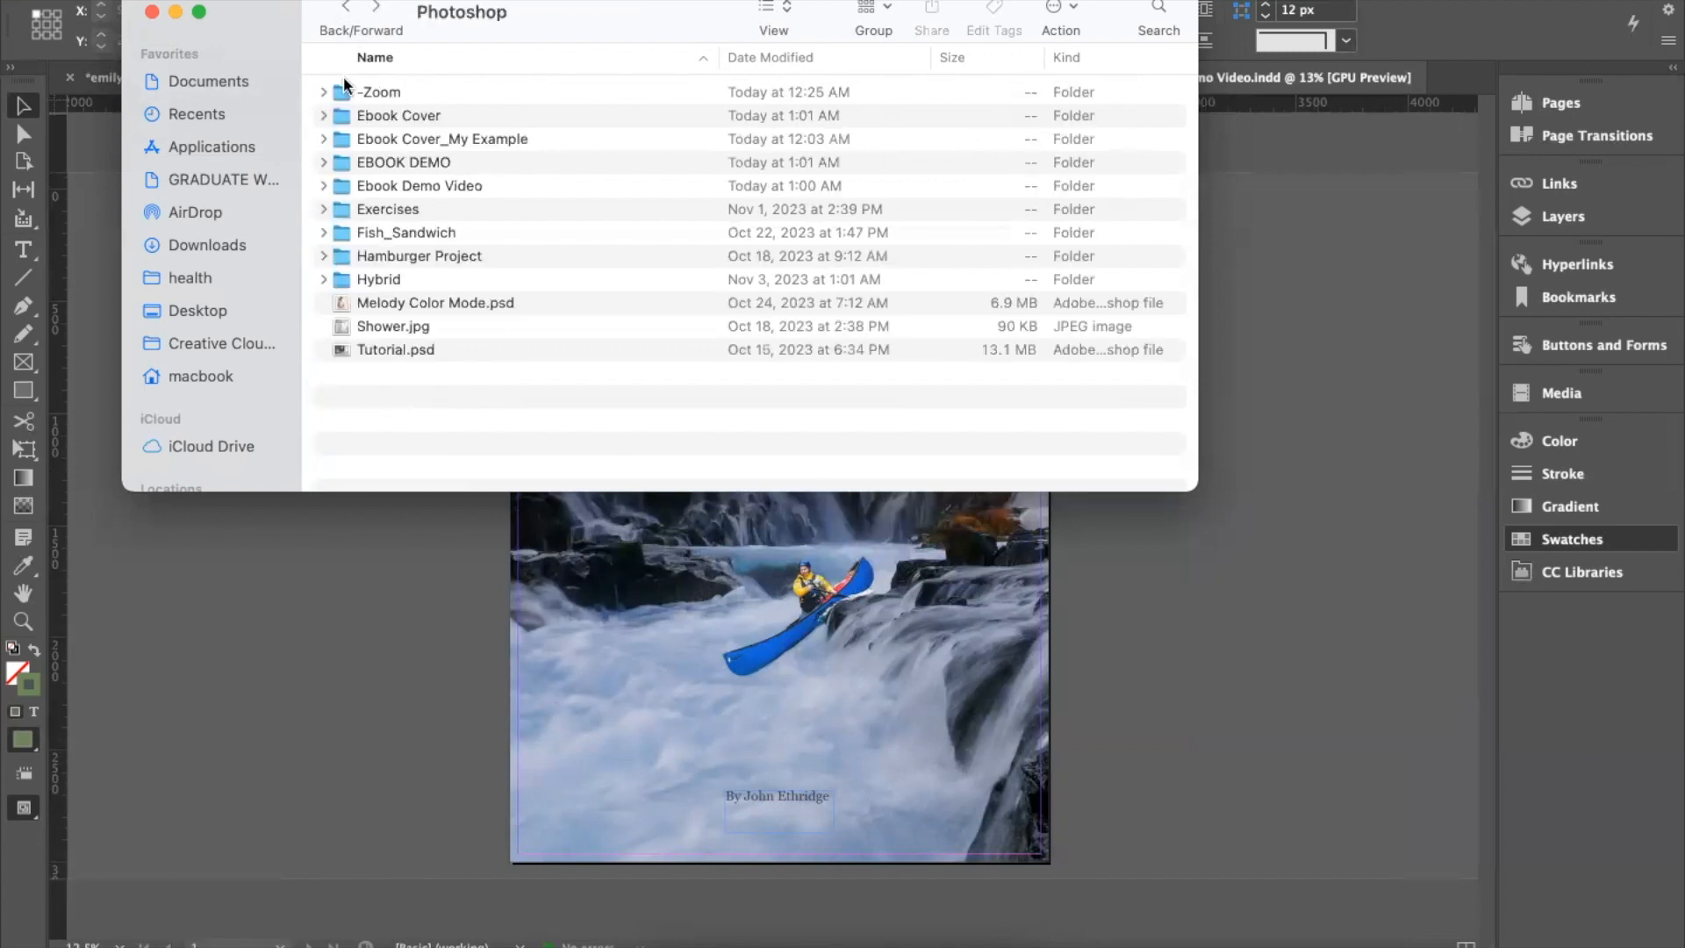
click(340, 123)
double_click(340, 123)
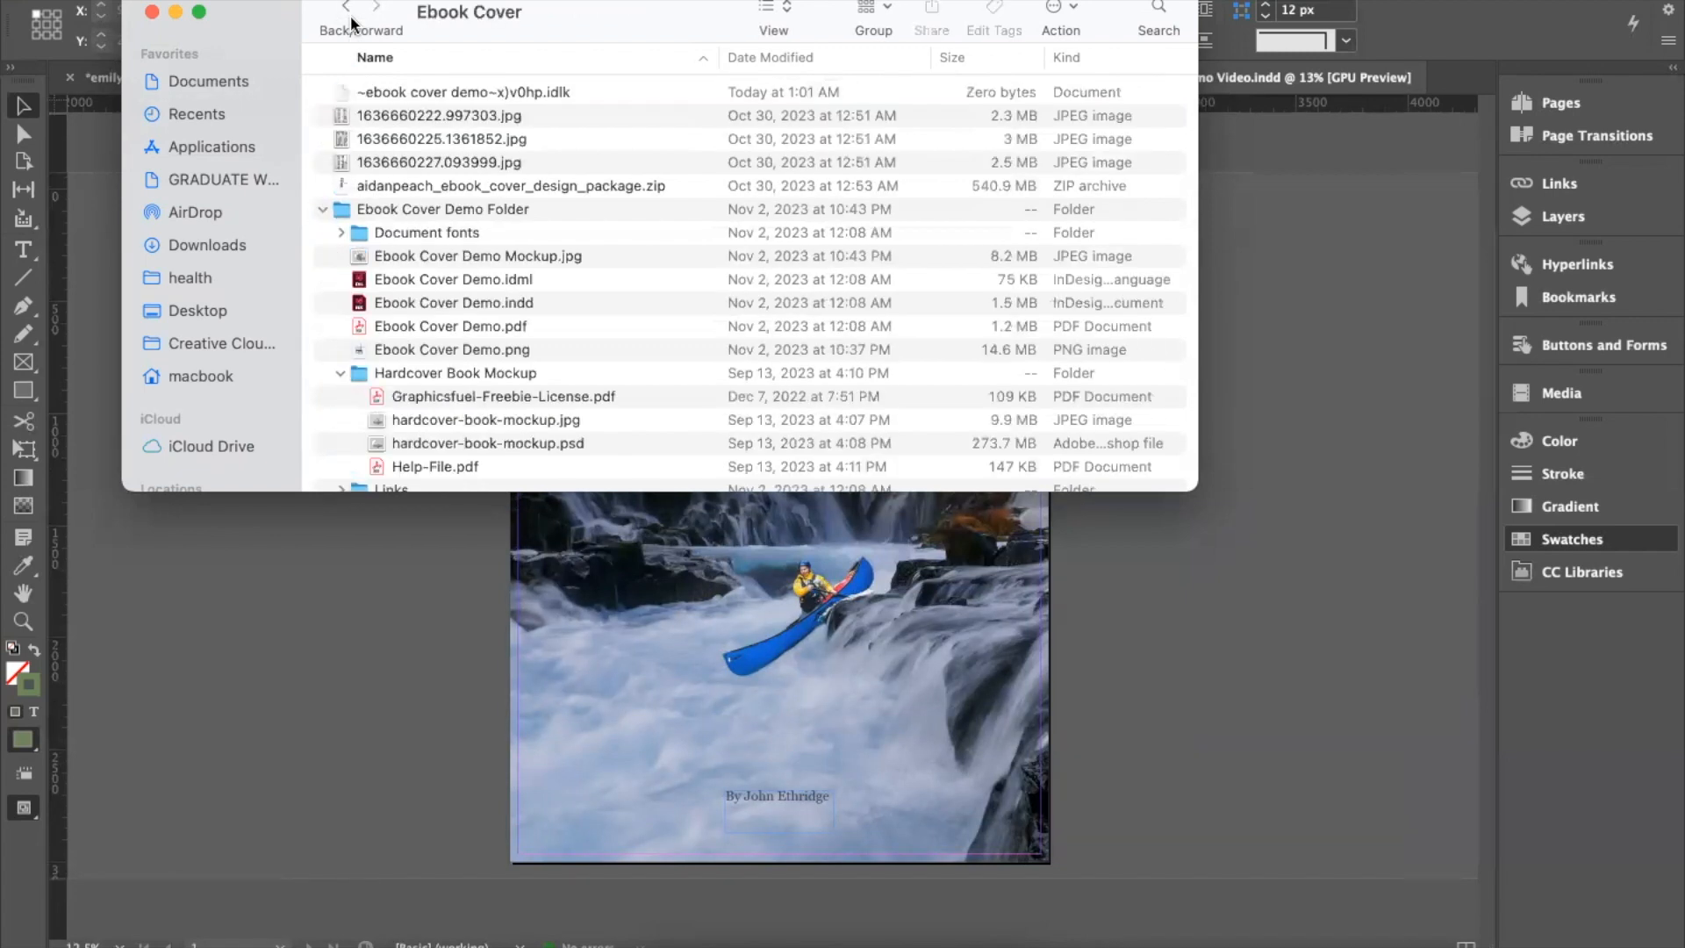
scroll(422, 218, down, 2)
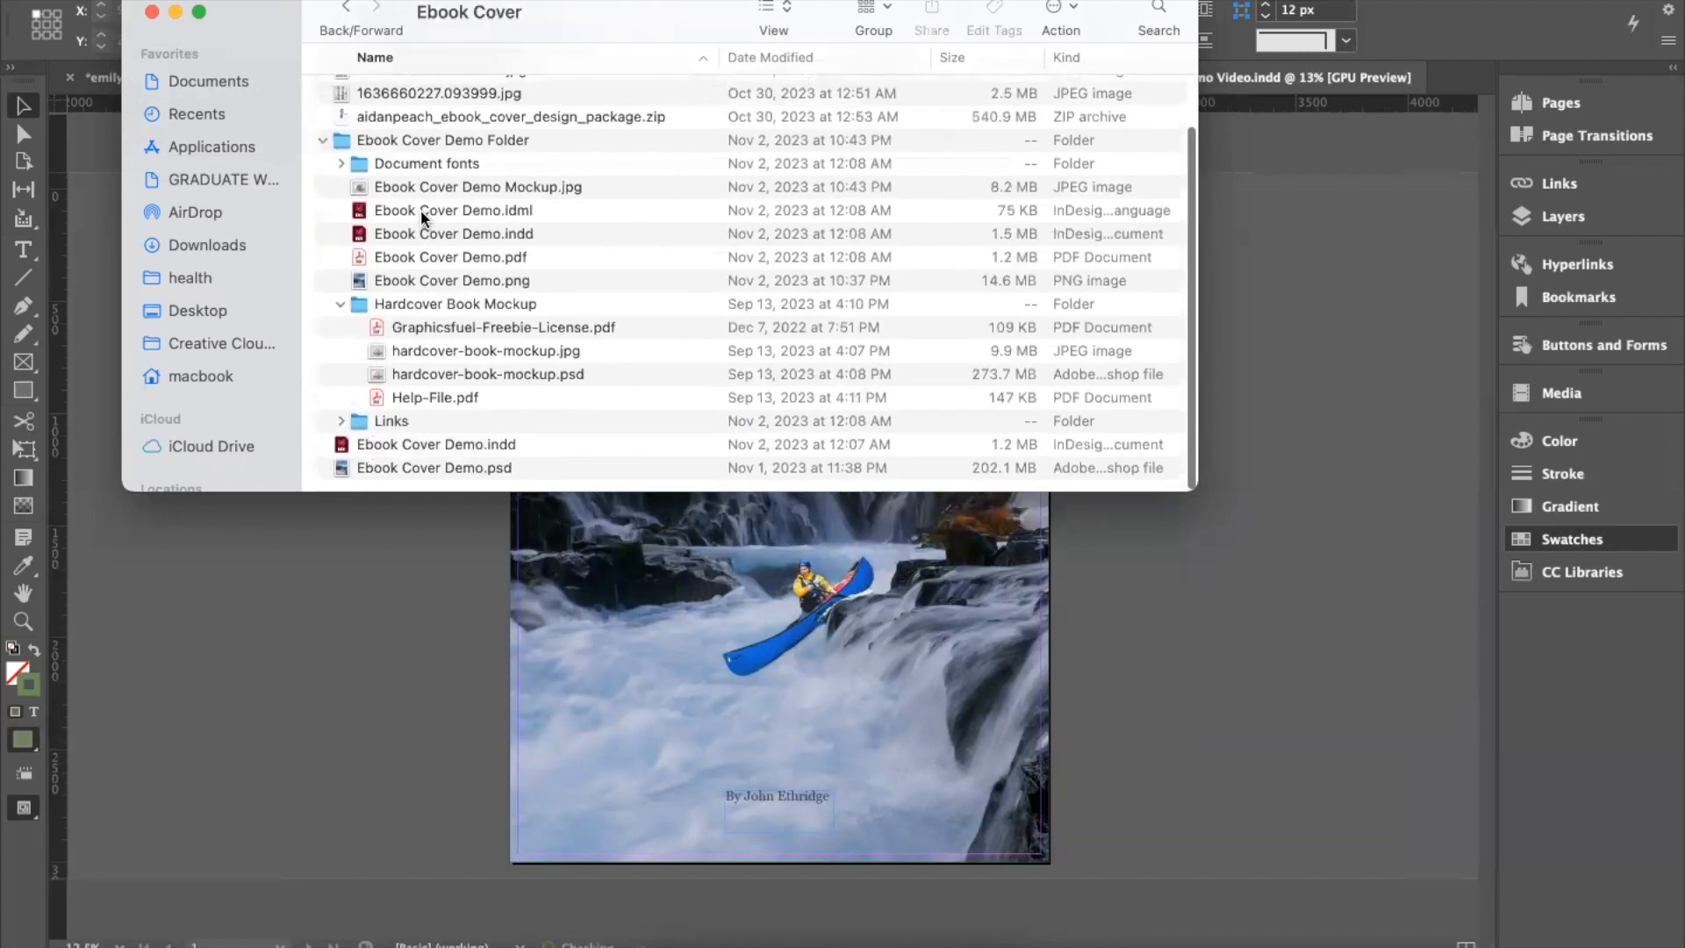
click(347, 9)
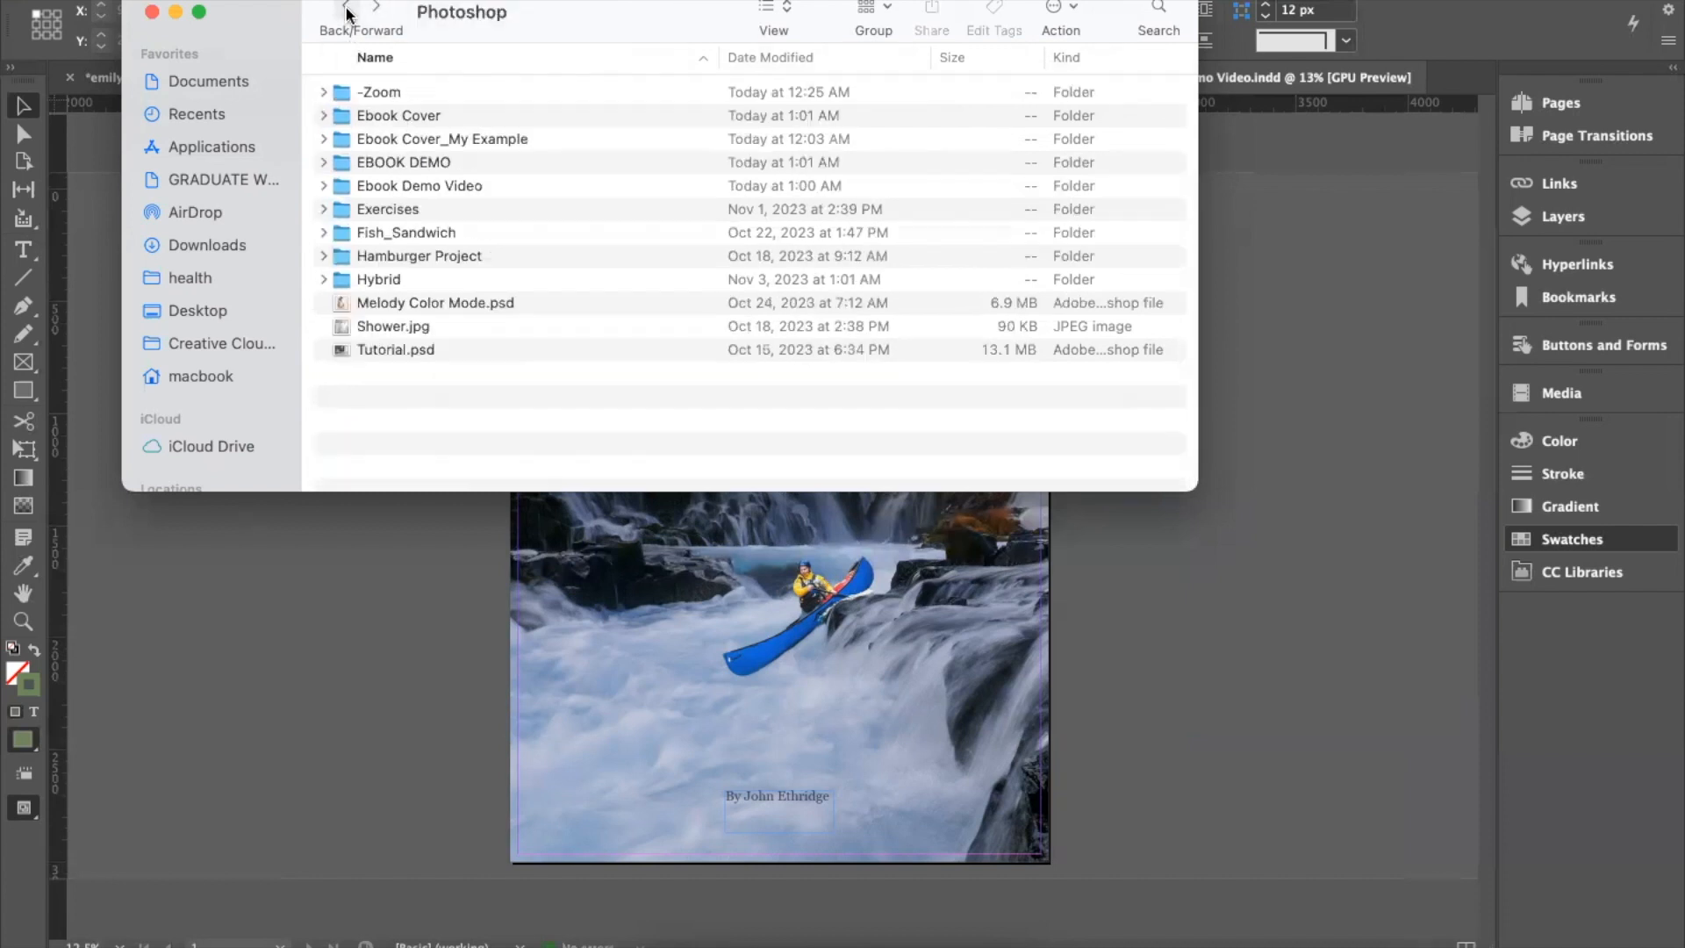
double_click(334, 186)
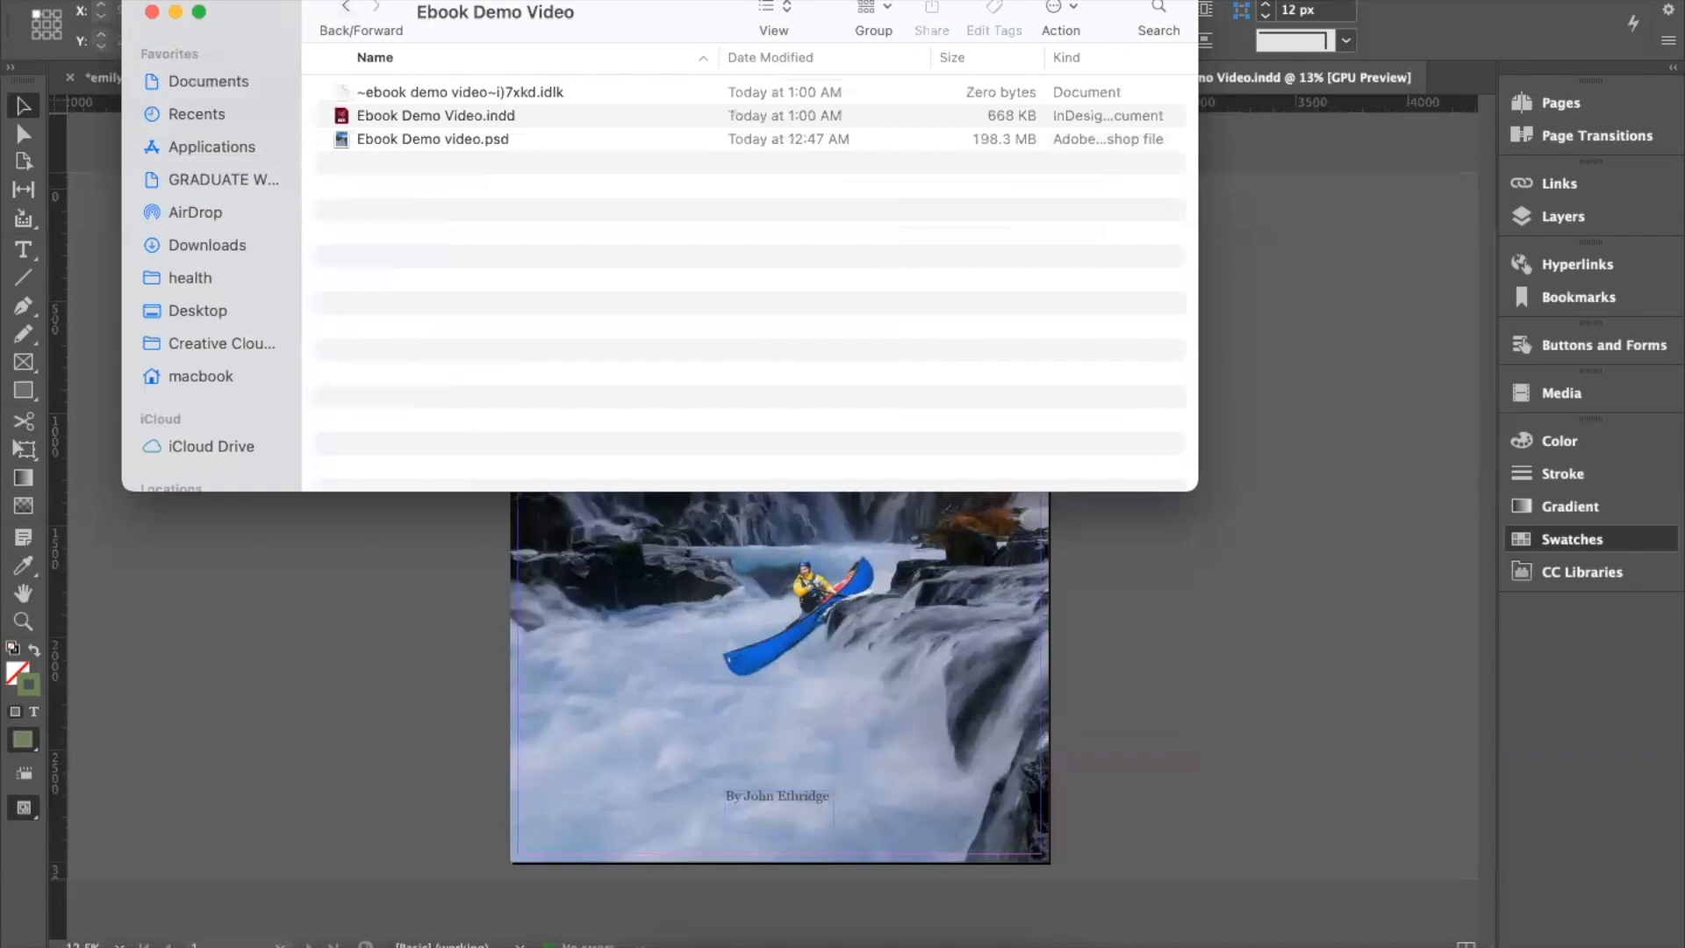
click(346, 9)
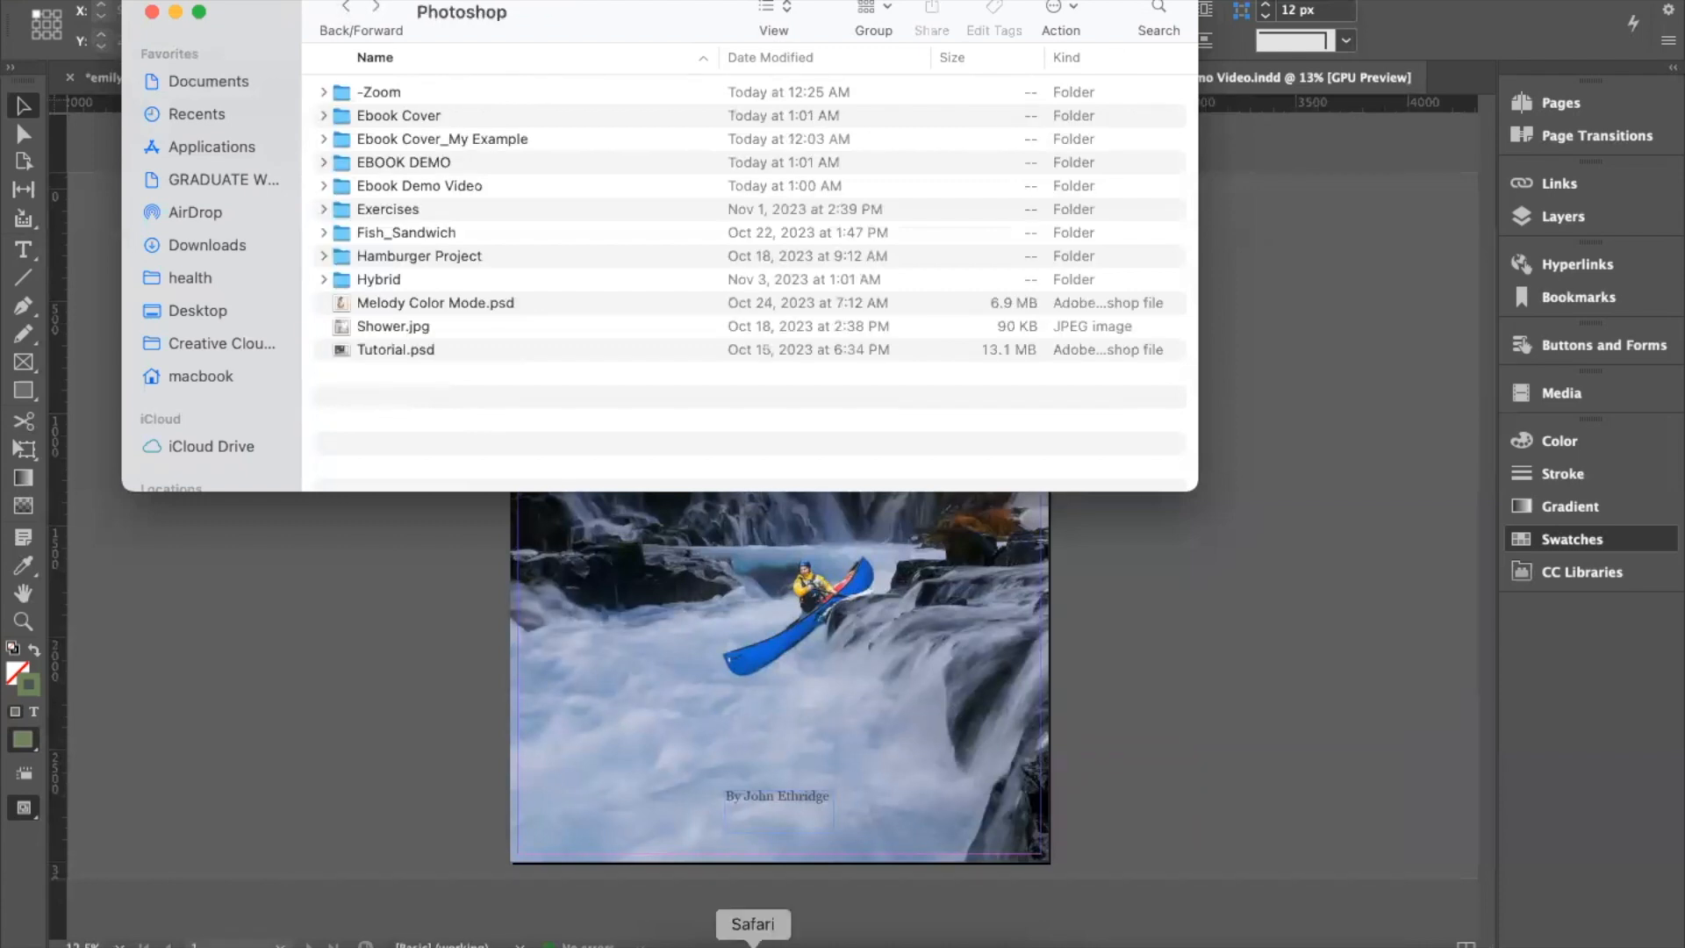
Step: Switch to InDesign, start packaging the document again to check the destination folder, and cancel
click(867, 941)
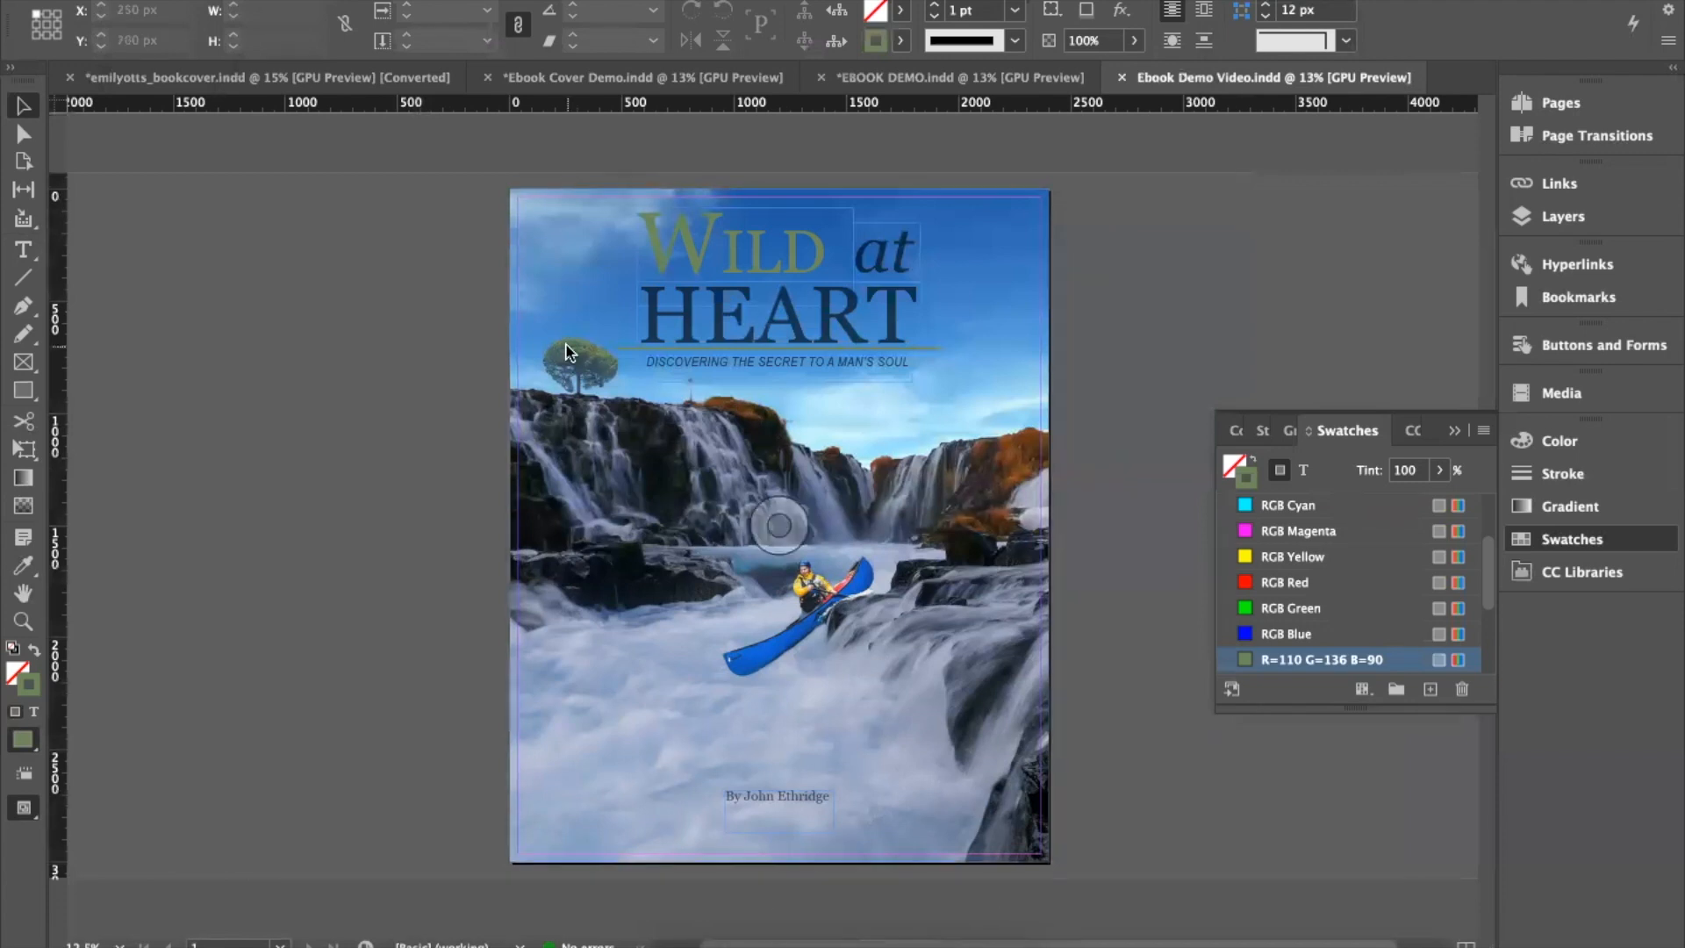
click(168, 0)
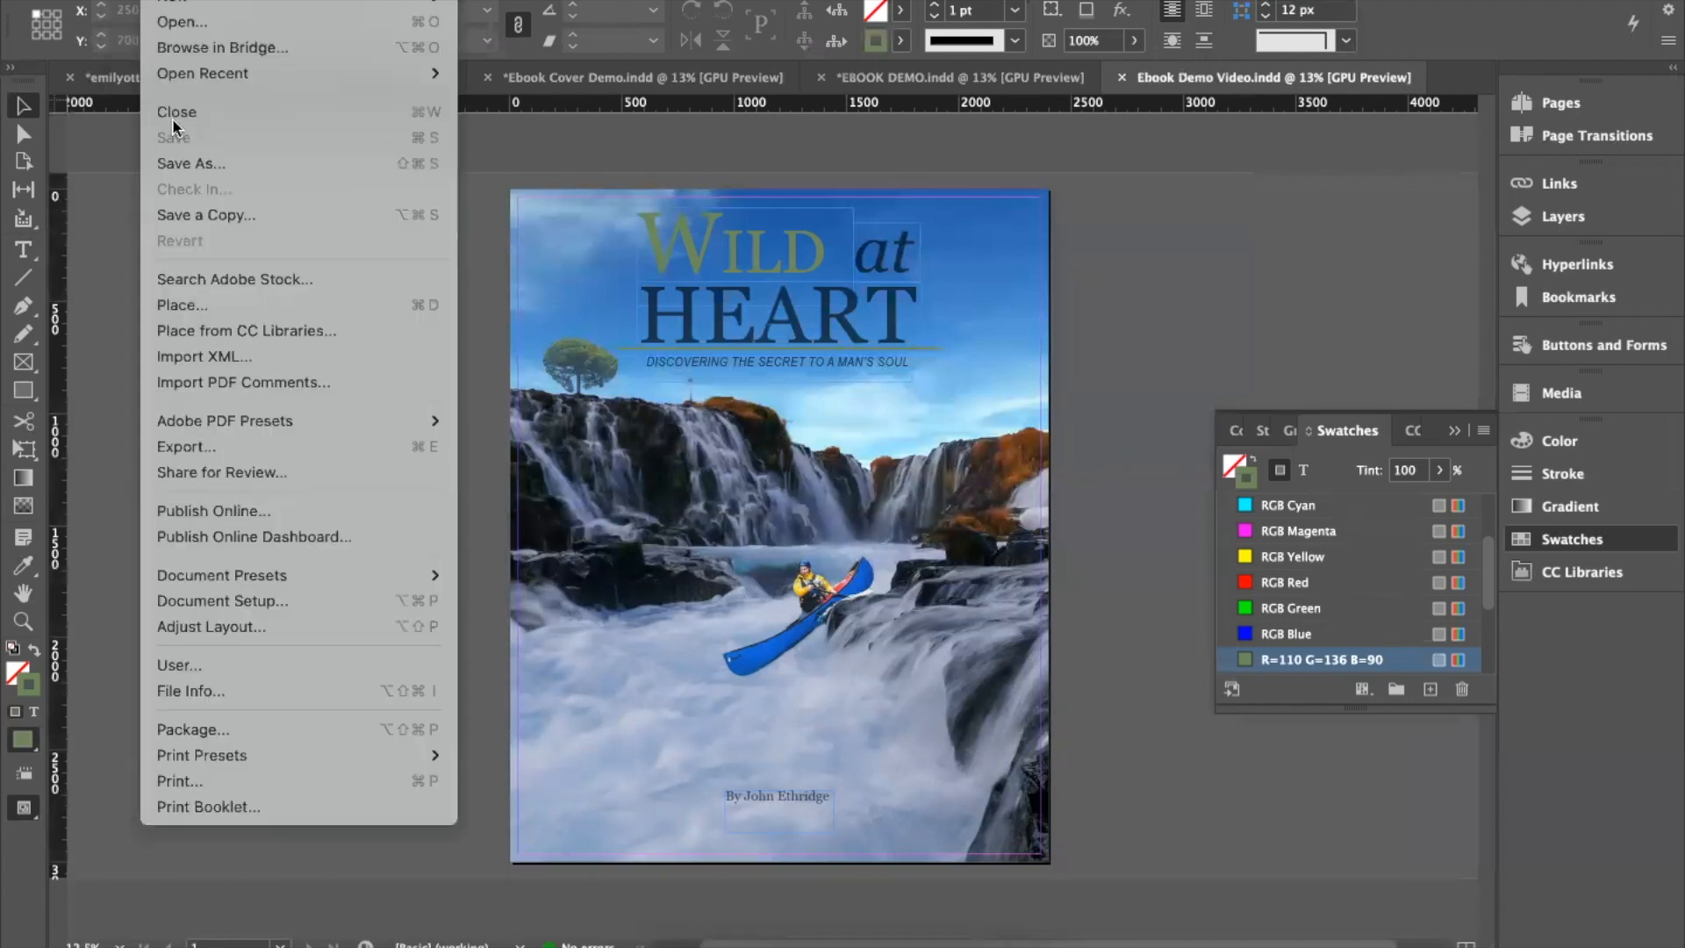
click(259, 729)
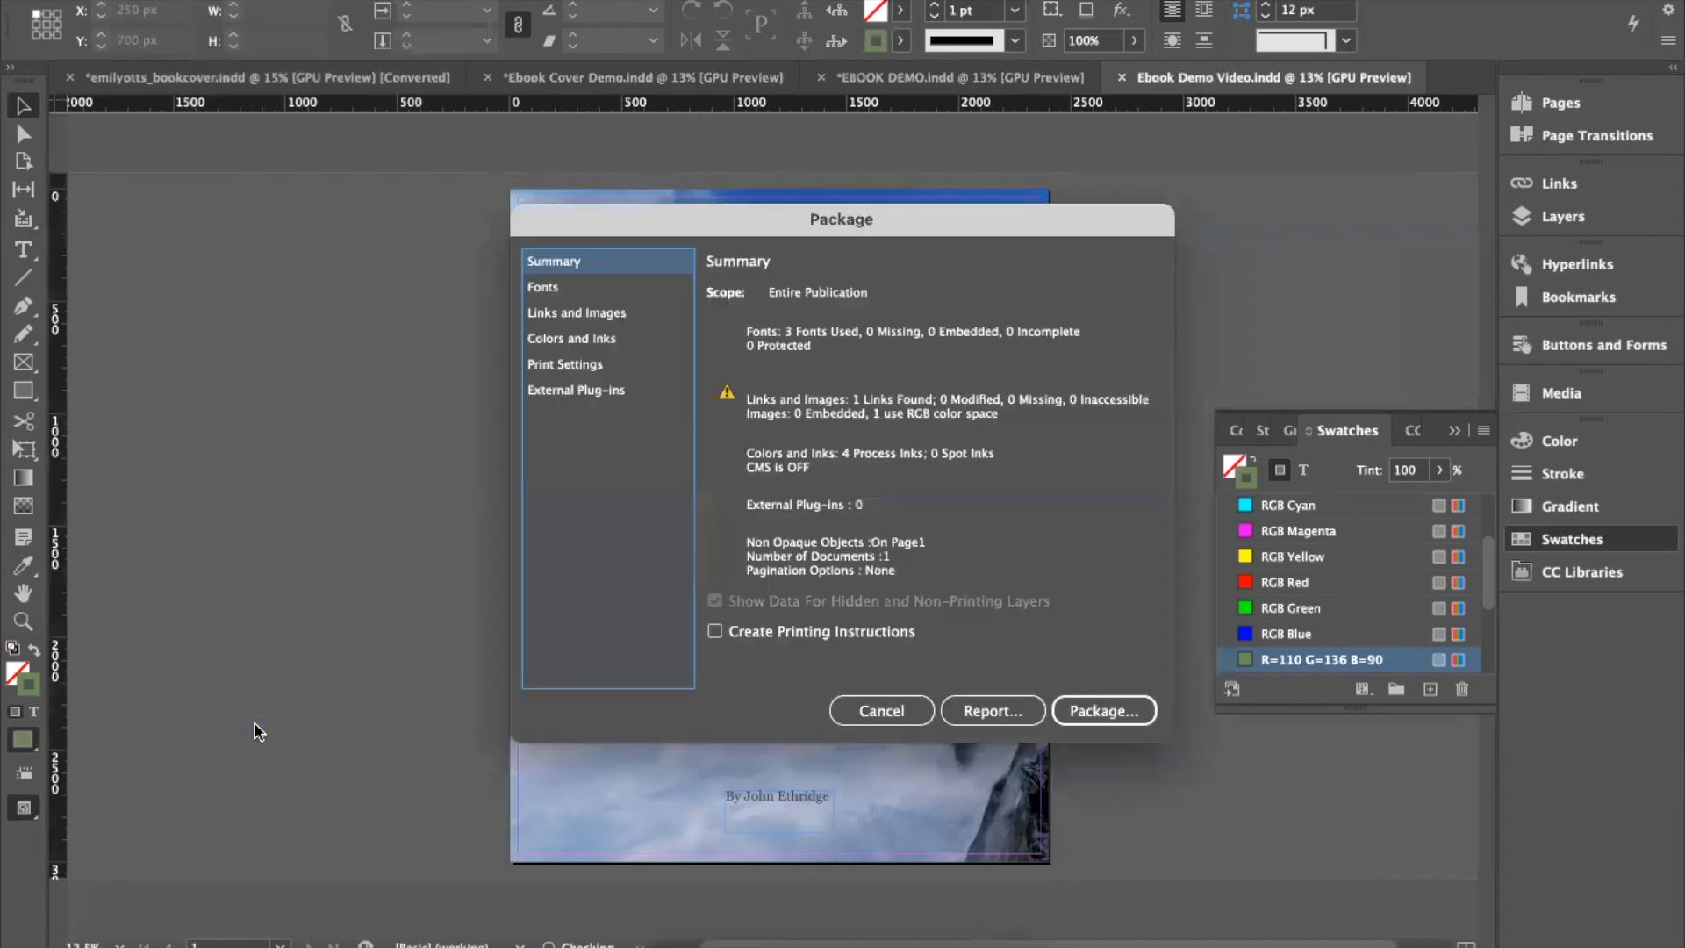
click(1116, 718)
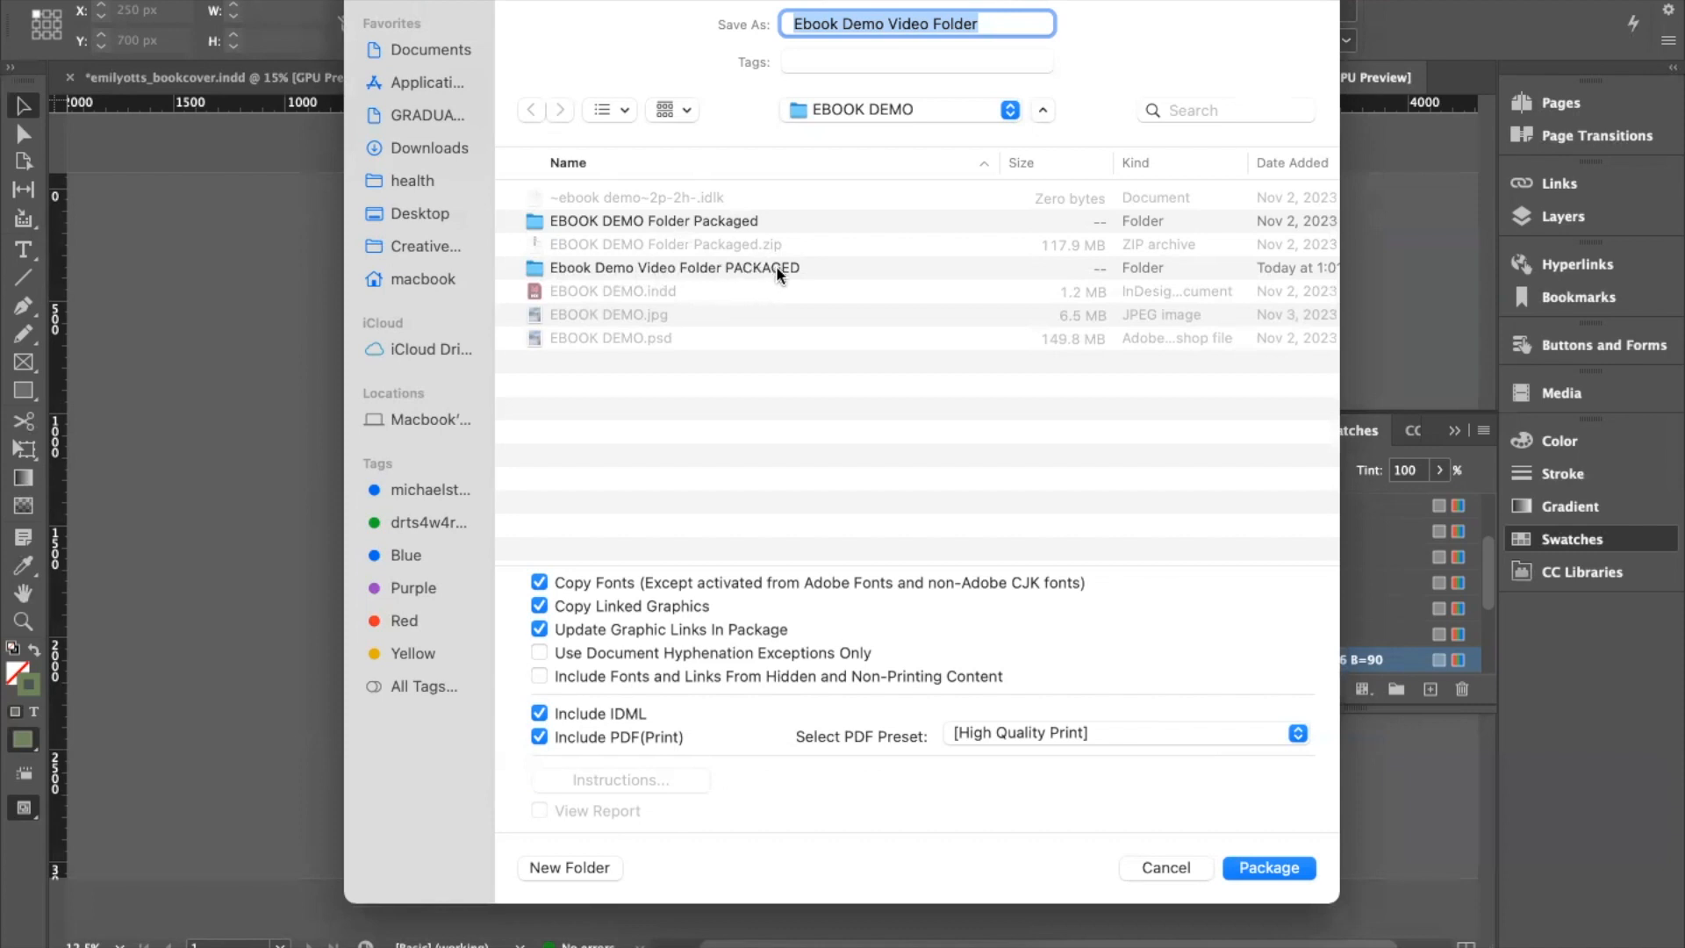
click(1180, 867)
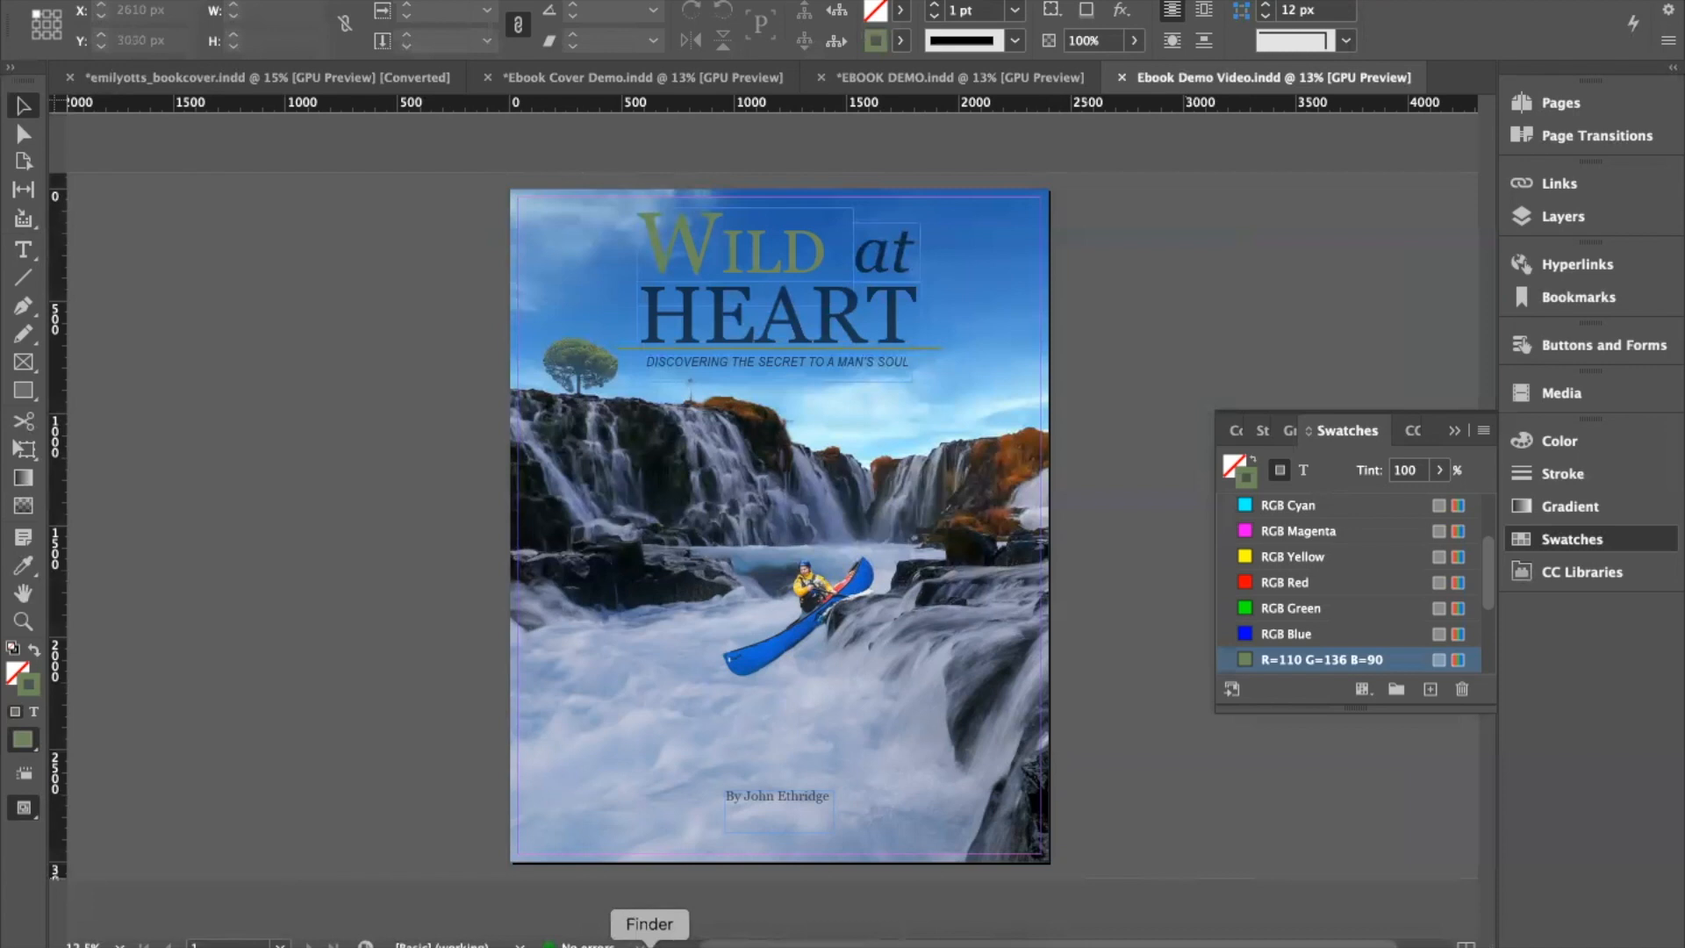
Step: Switch to Finder, search this Mac for "ebook demo video packaged" and select Ebook Demo Video Folder PACKAGED to view its path
click(647, 941)
click(183, 79)
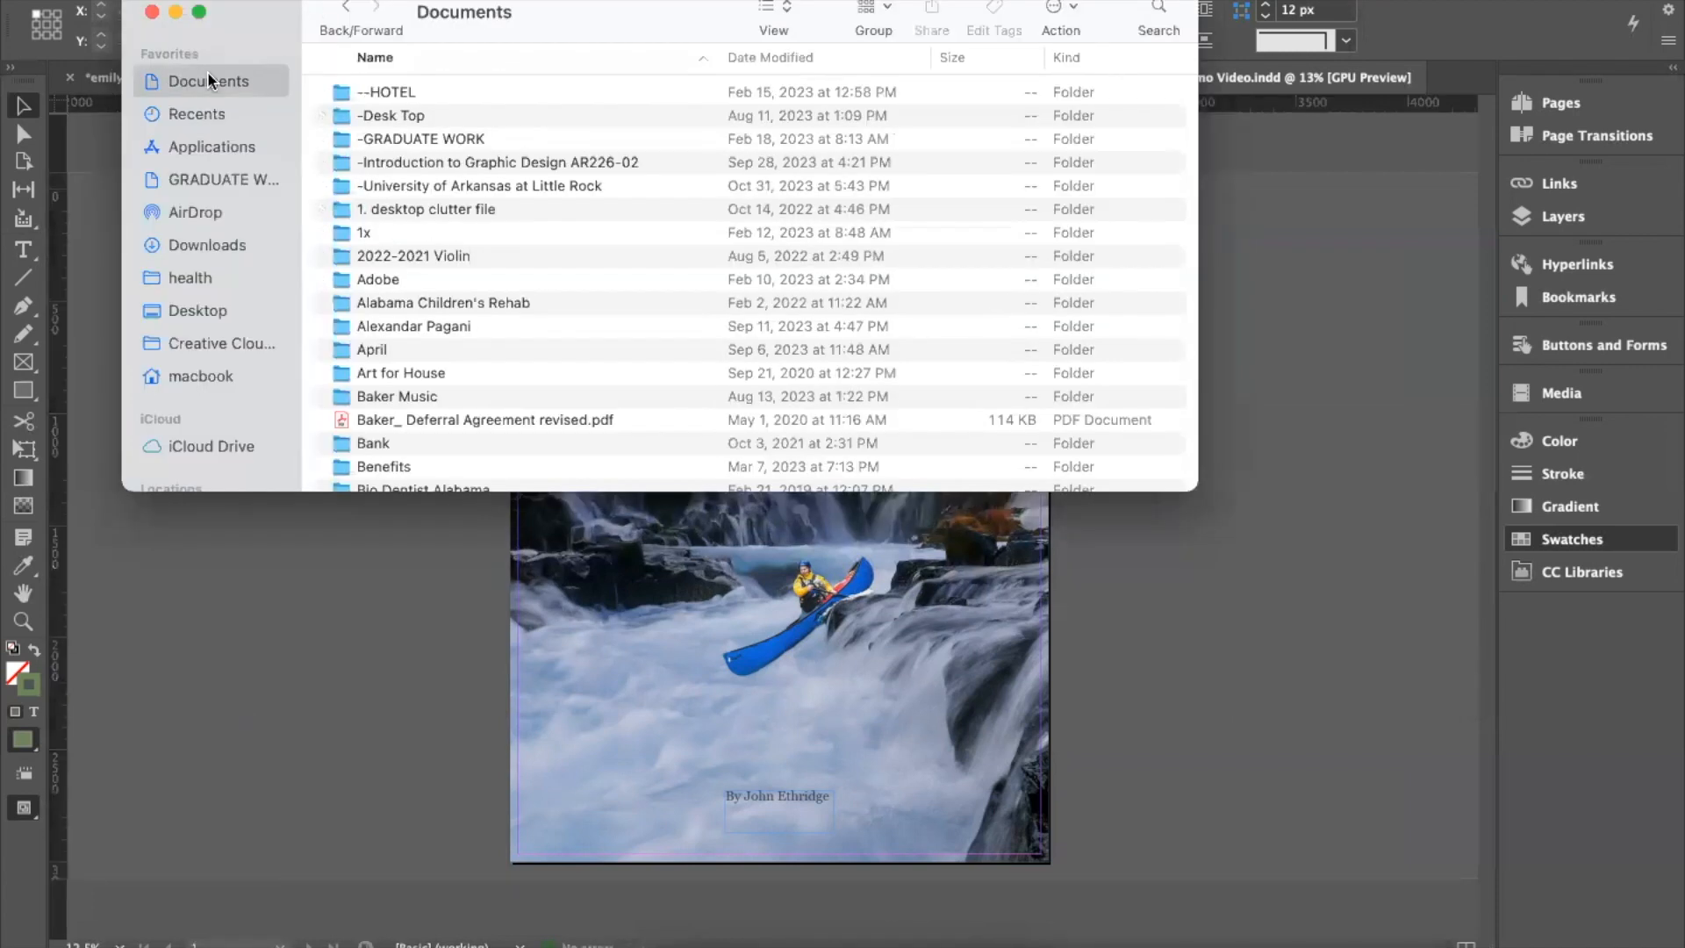
click(1158, 10)
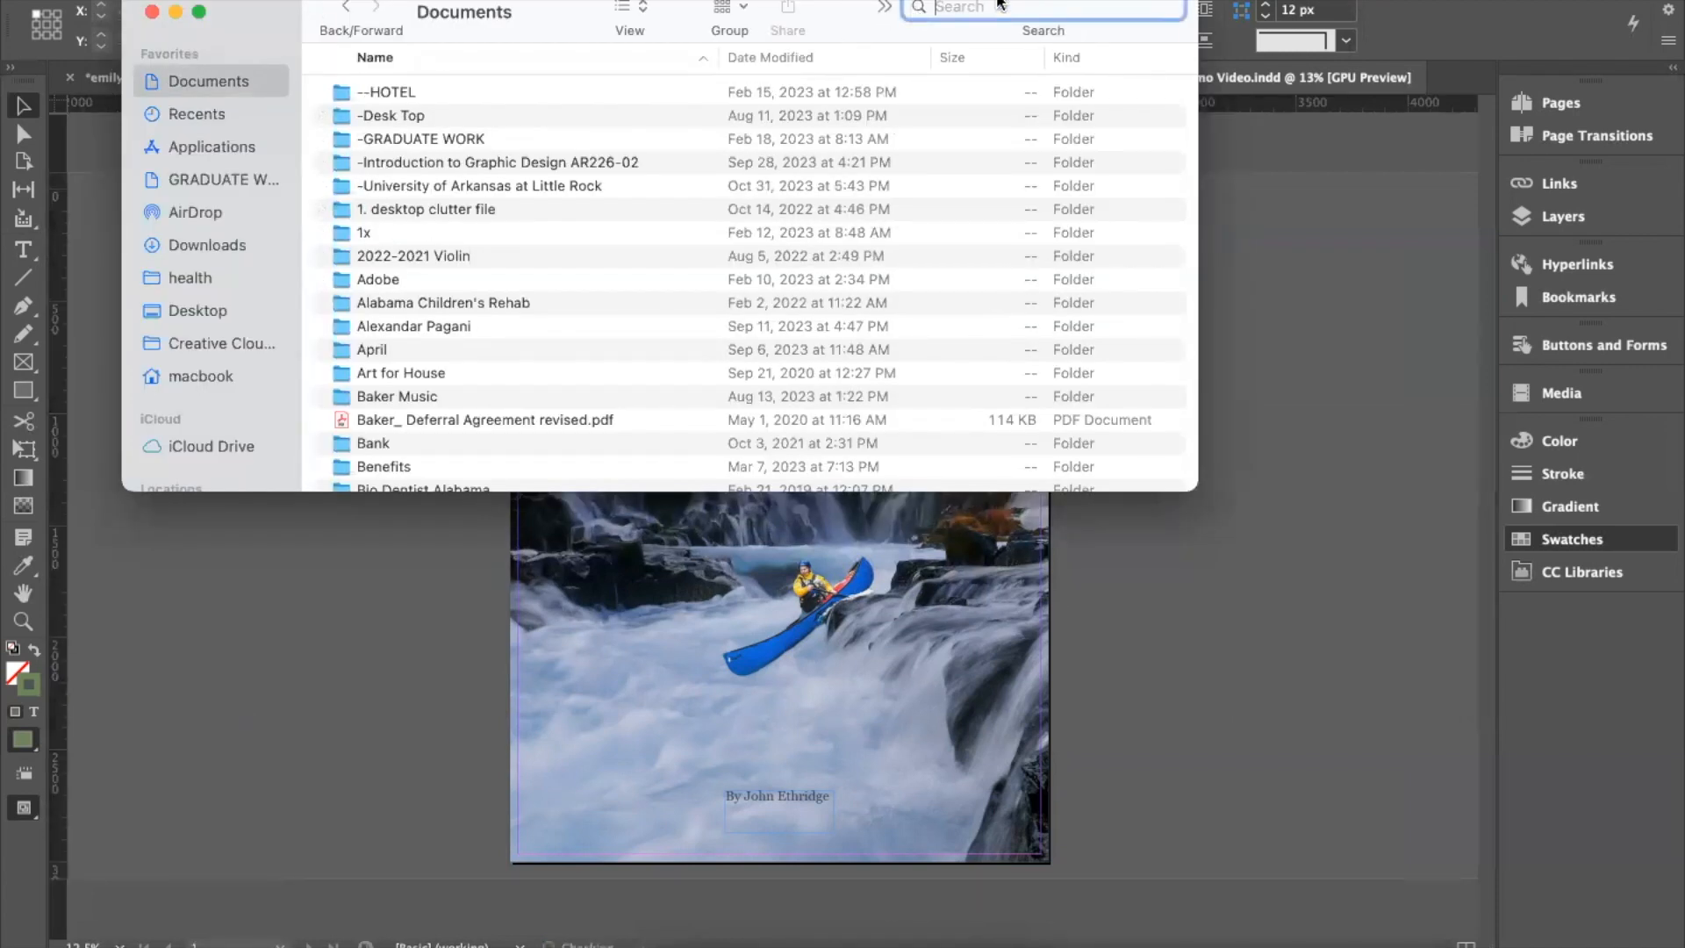
text(ebook de)
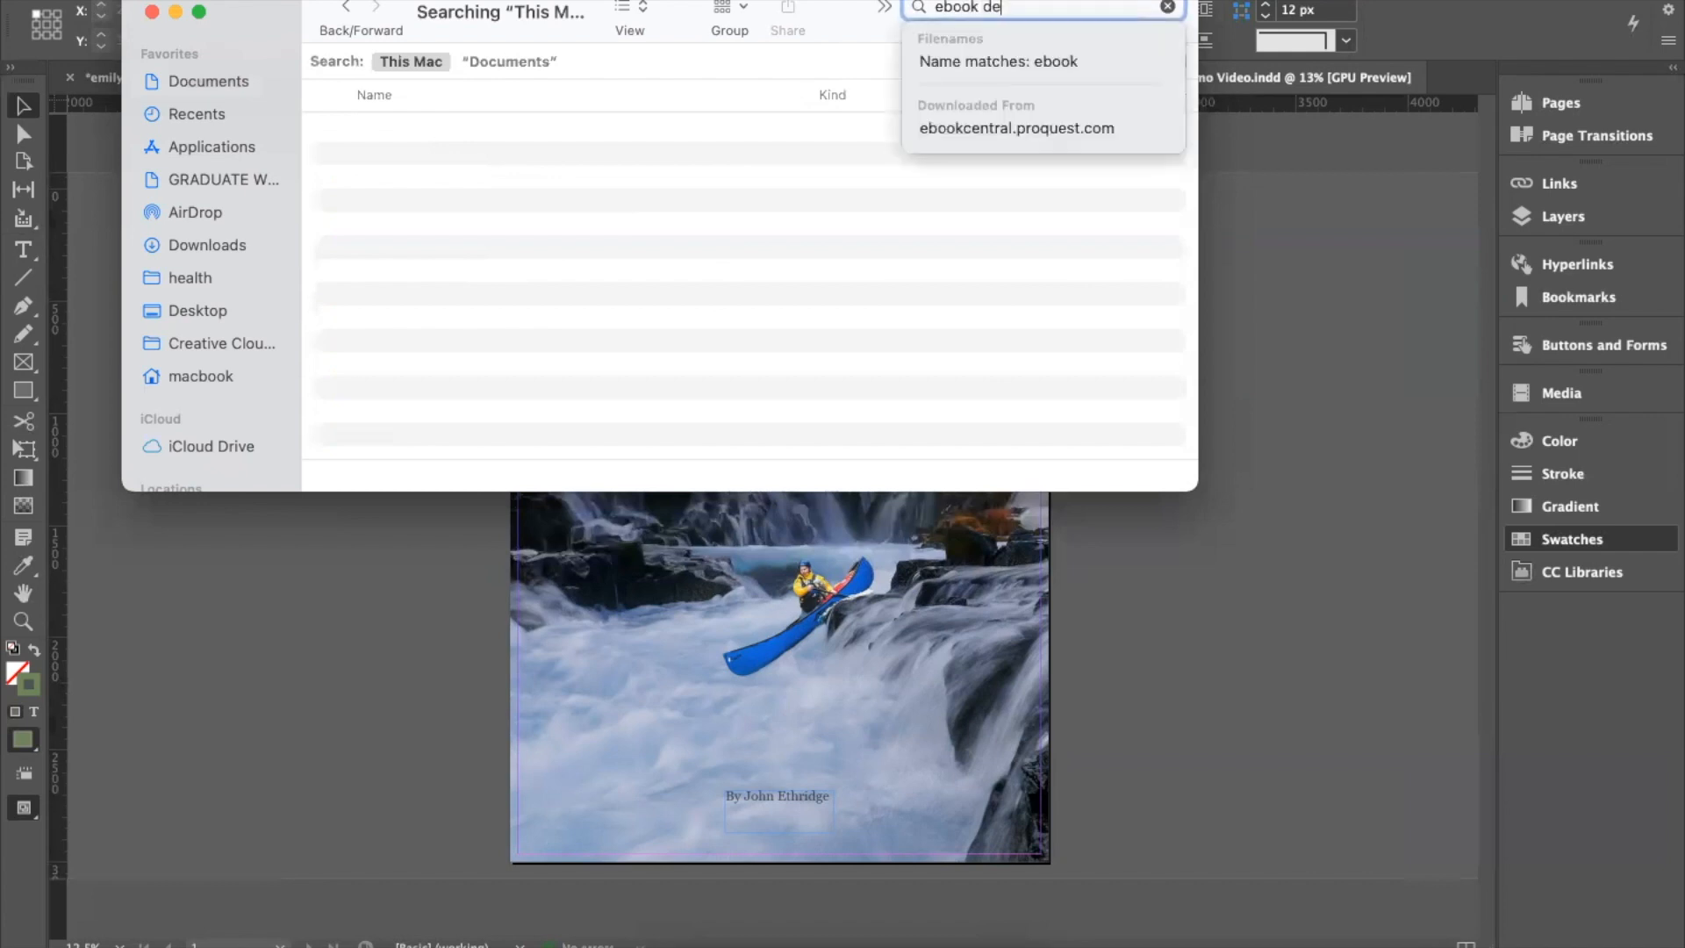
text(mo vd)
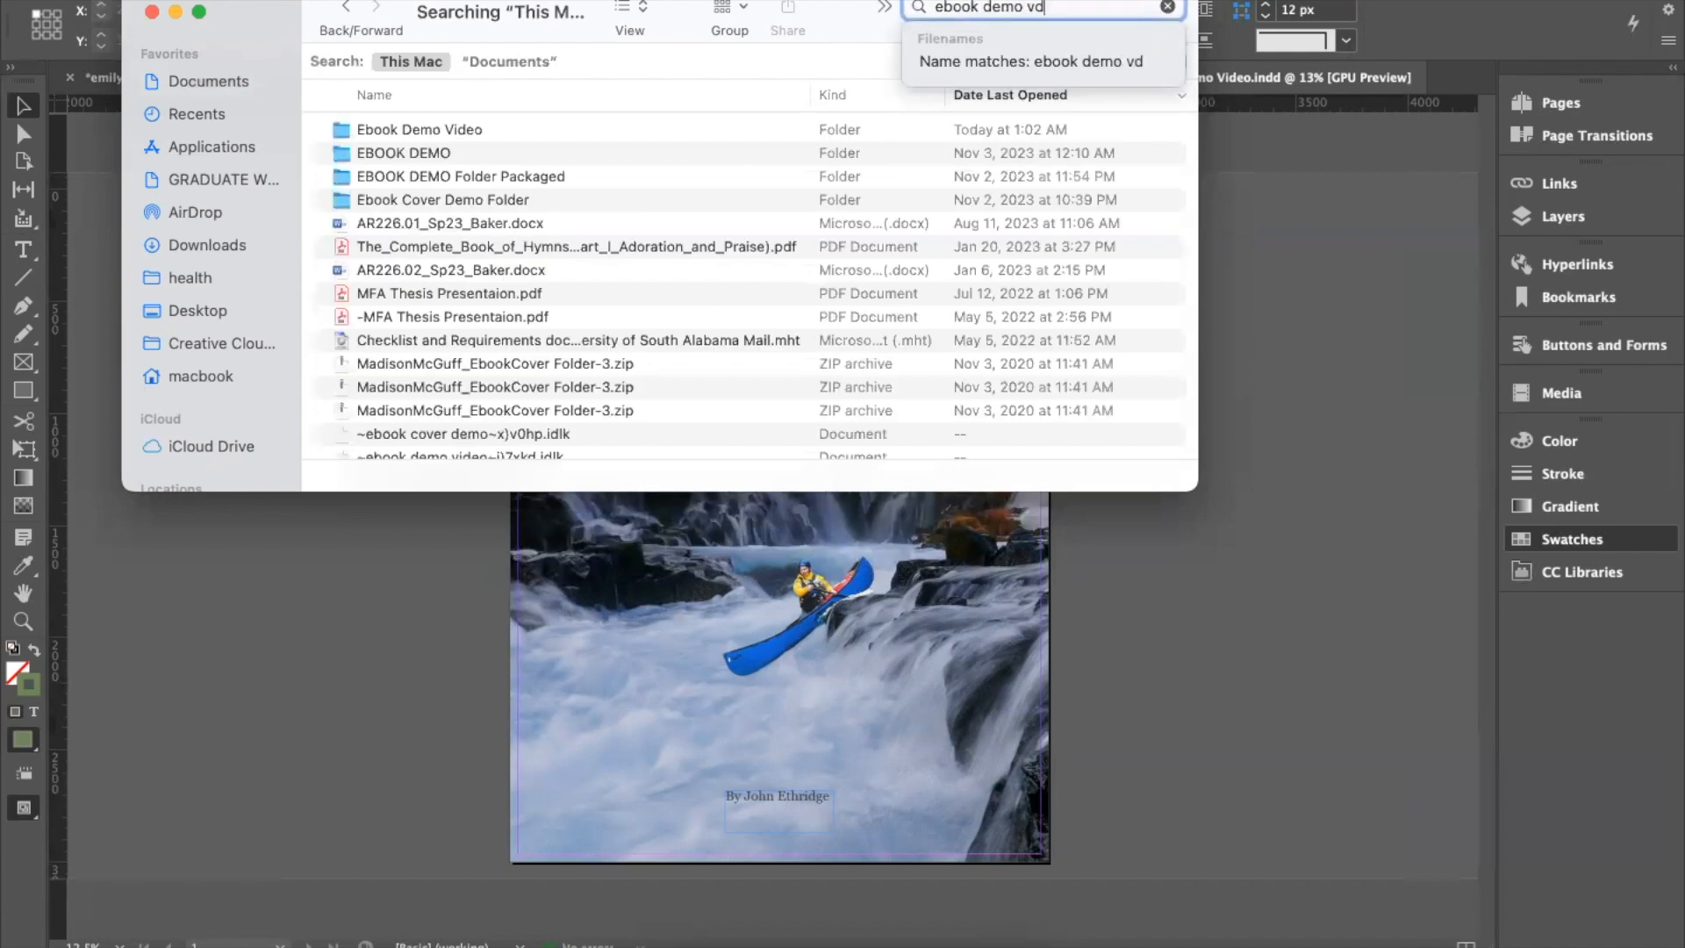
key(BackSpace)
text(ideo packaged)
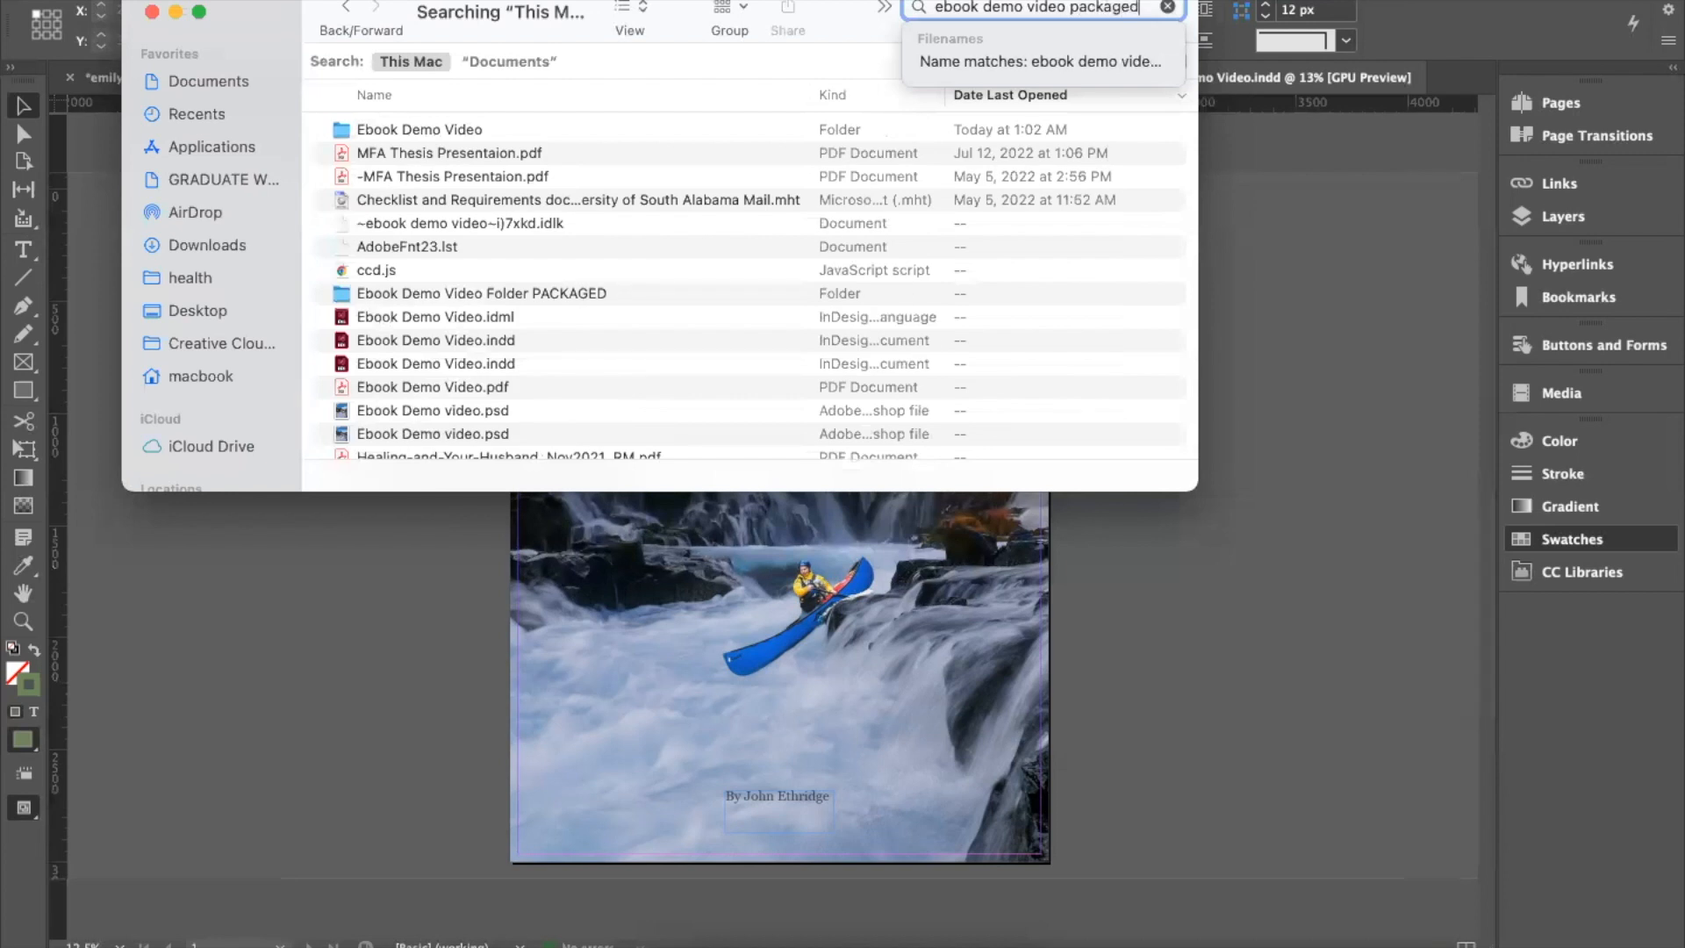
key(Return)
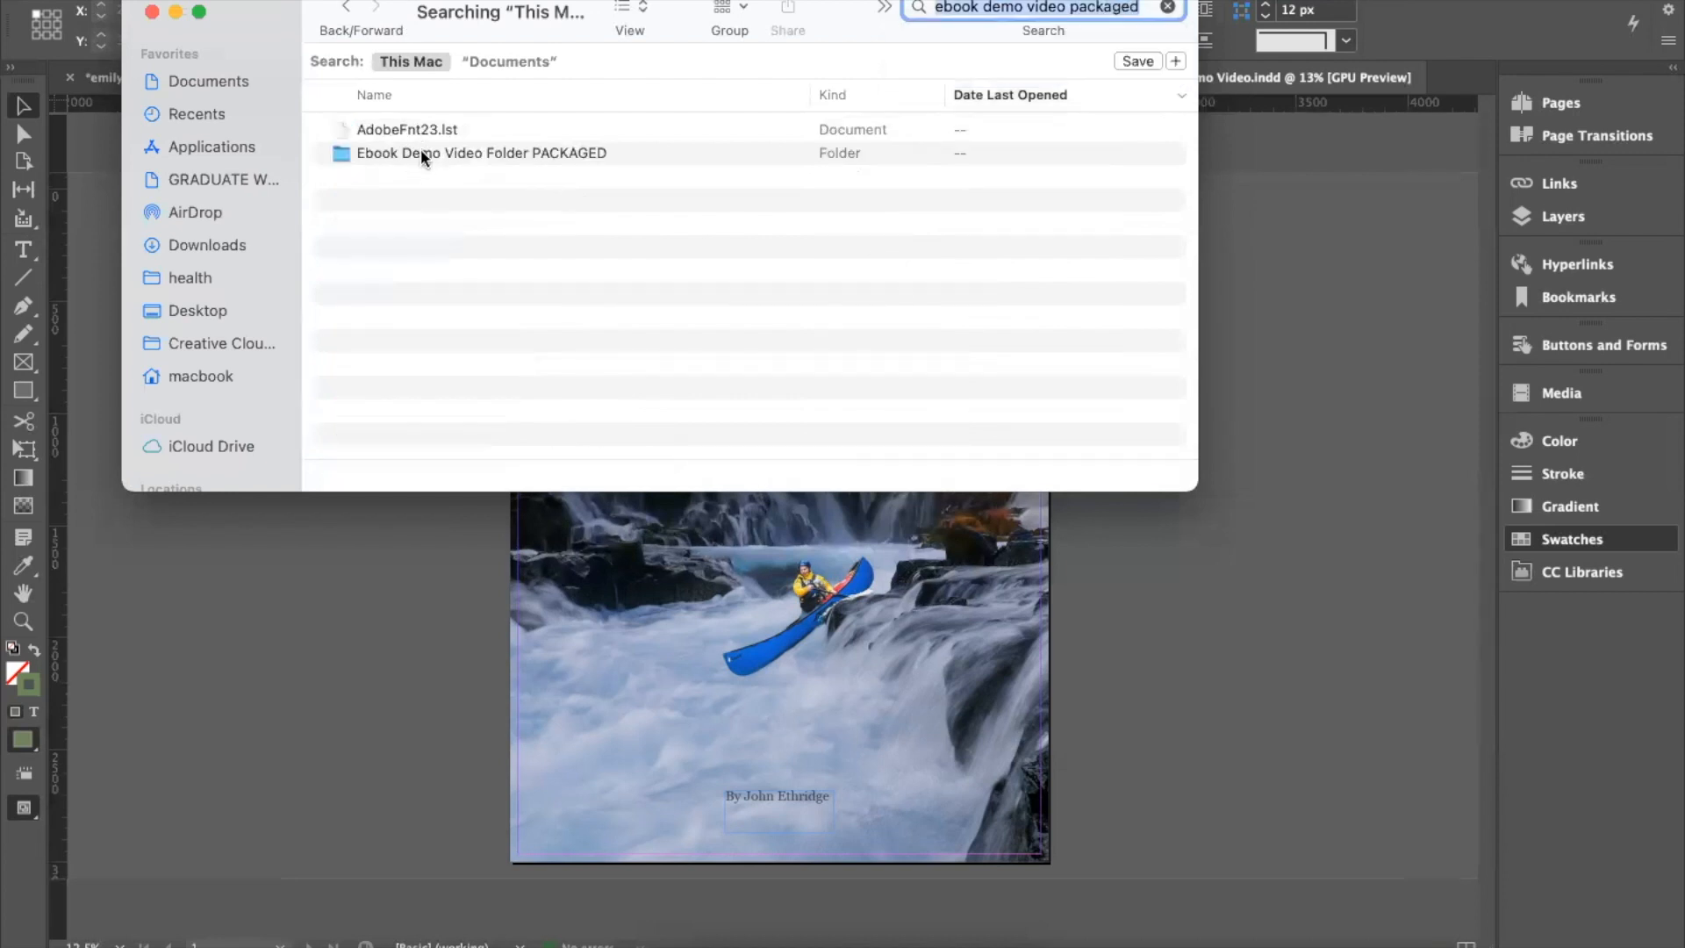
click(360, 157)
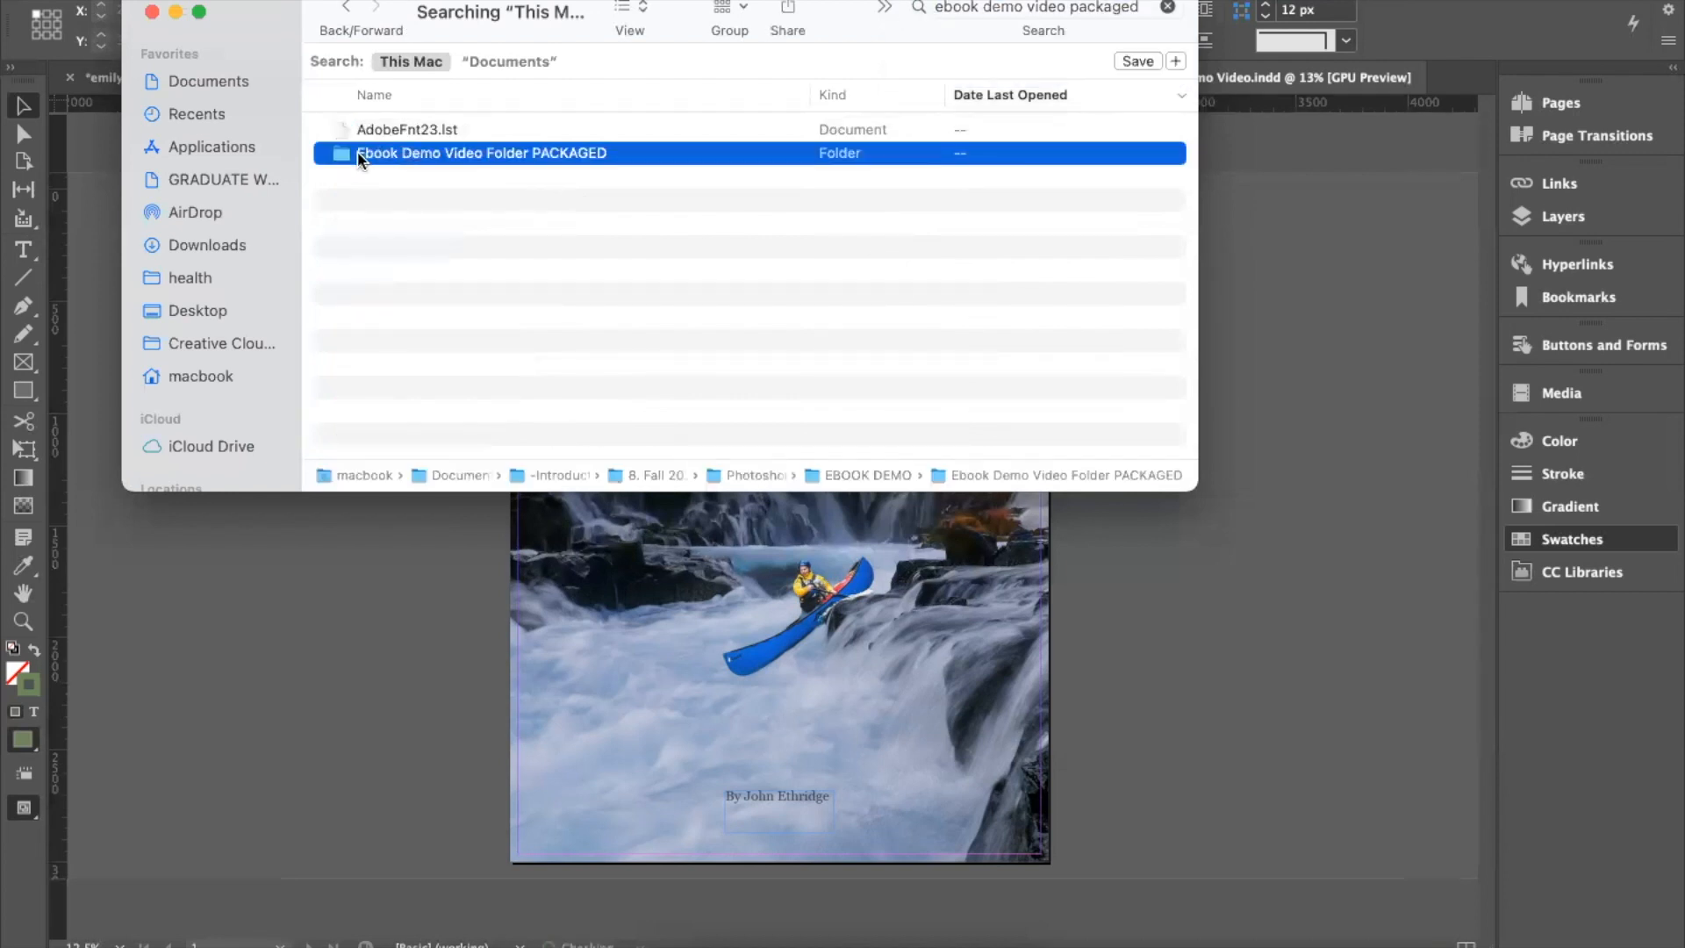
Step: Browse from Documents through -Introduction to Graphic Design AR226-02, 8. Fall 2023, Photoshop and Ebook Demo Video, and open Ebook Demo Video Folder PACKAGED
click(220, 83)
double_click(383, 163)
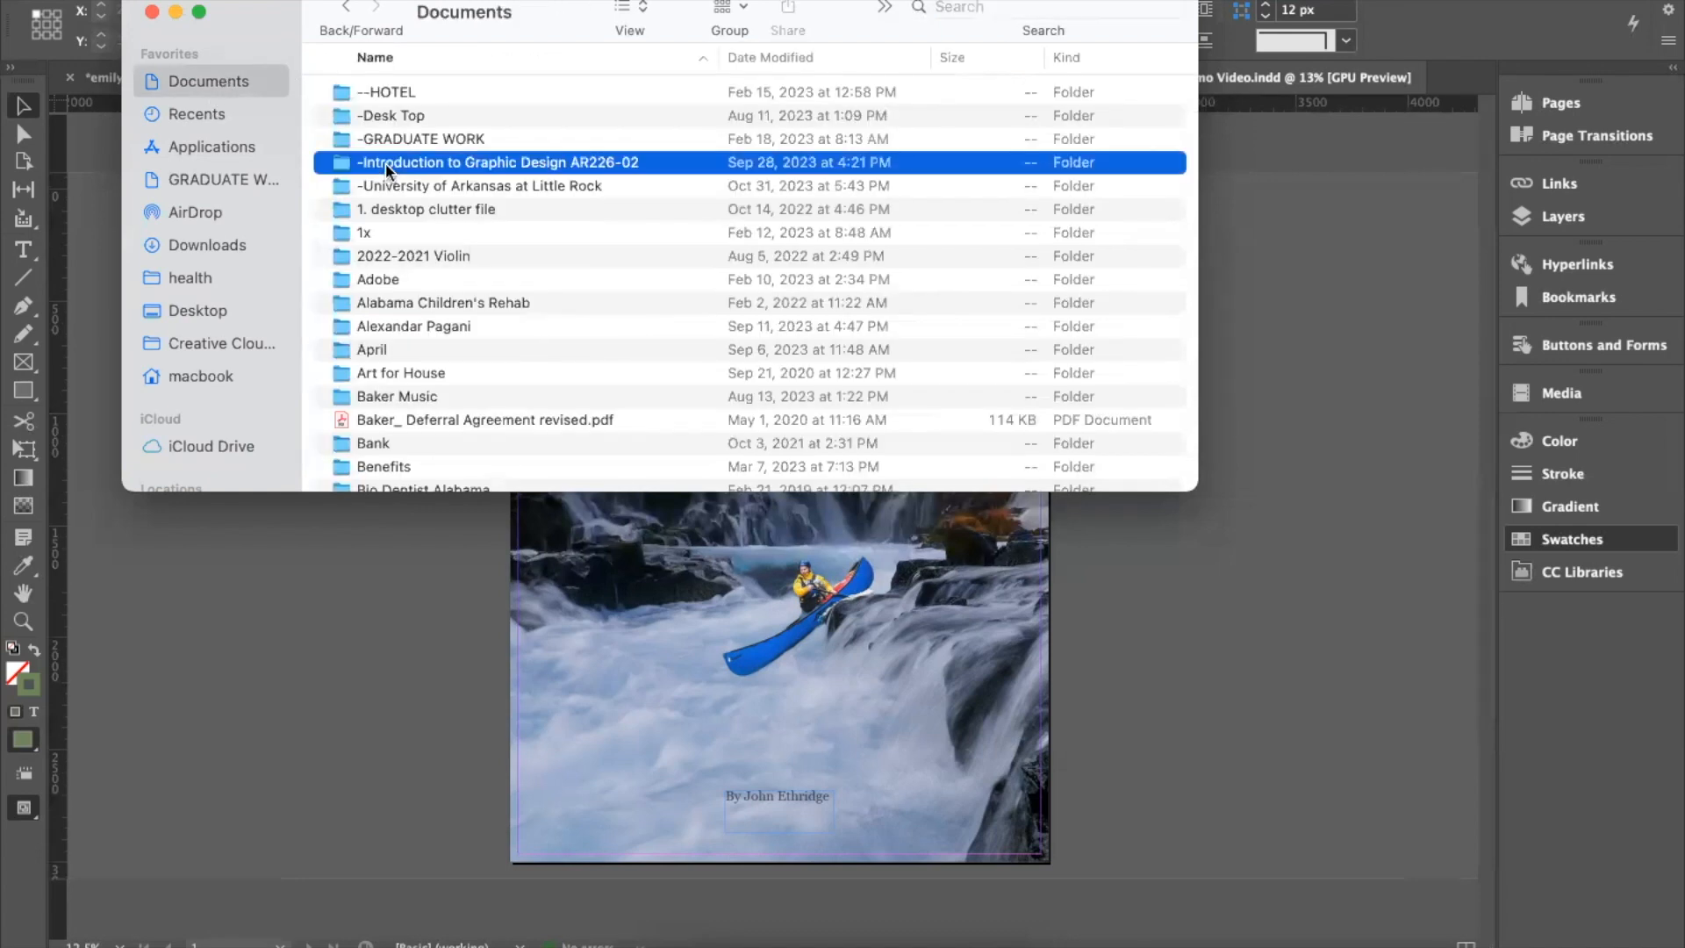
double_click(356, 421)
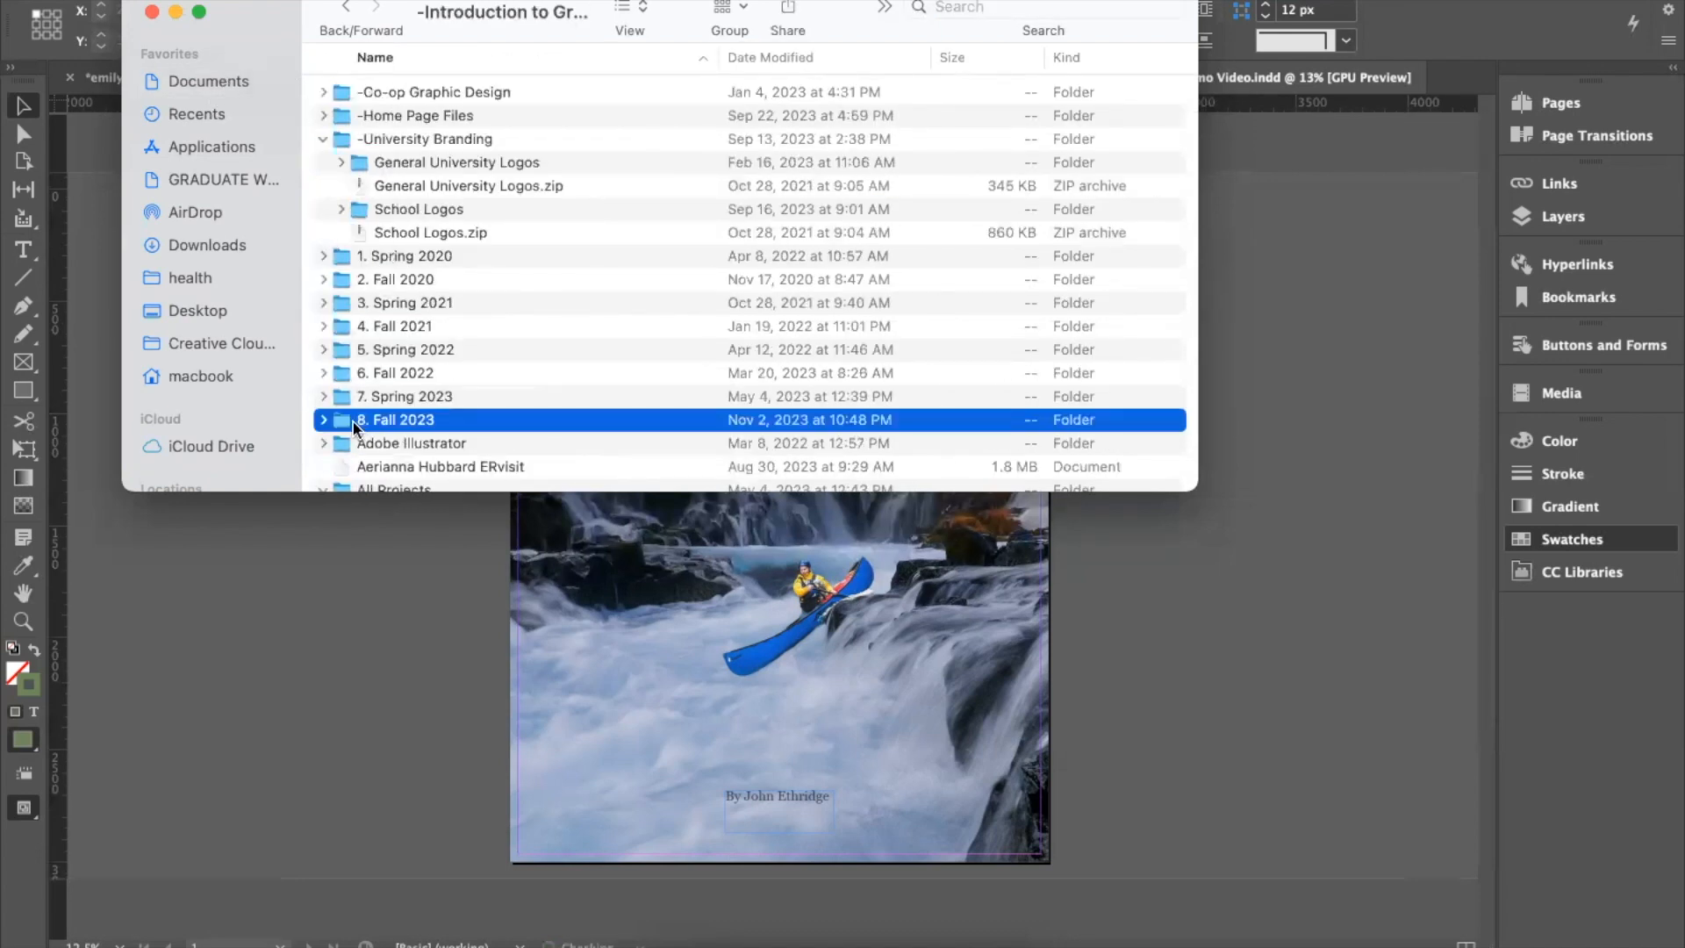
double_click(338, 375)
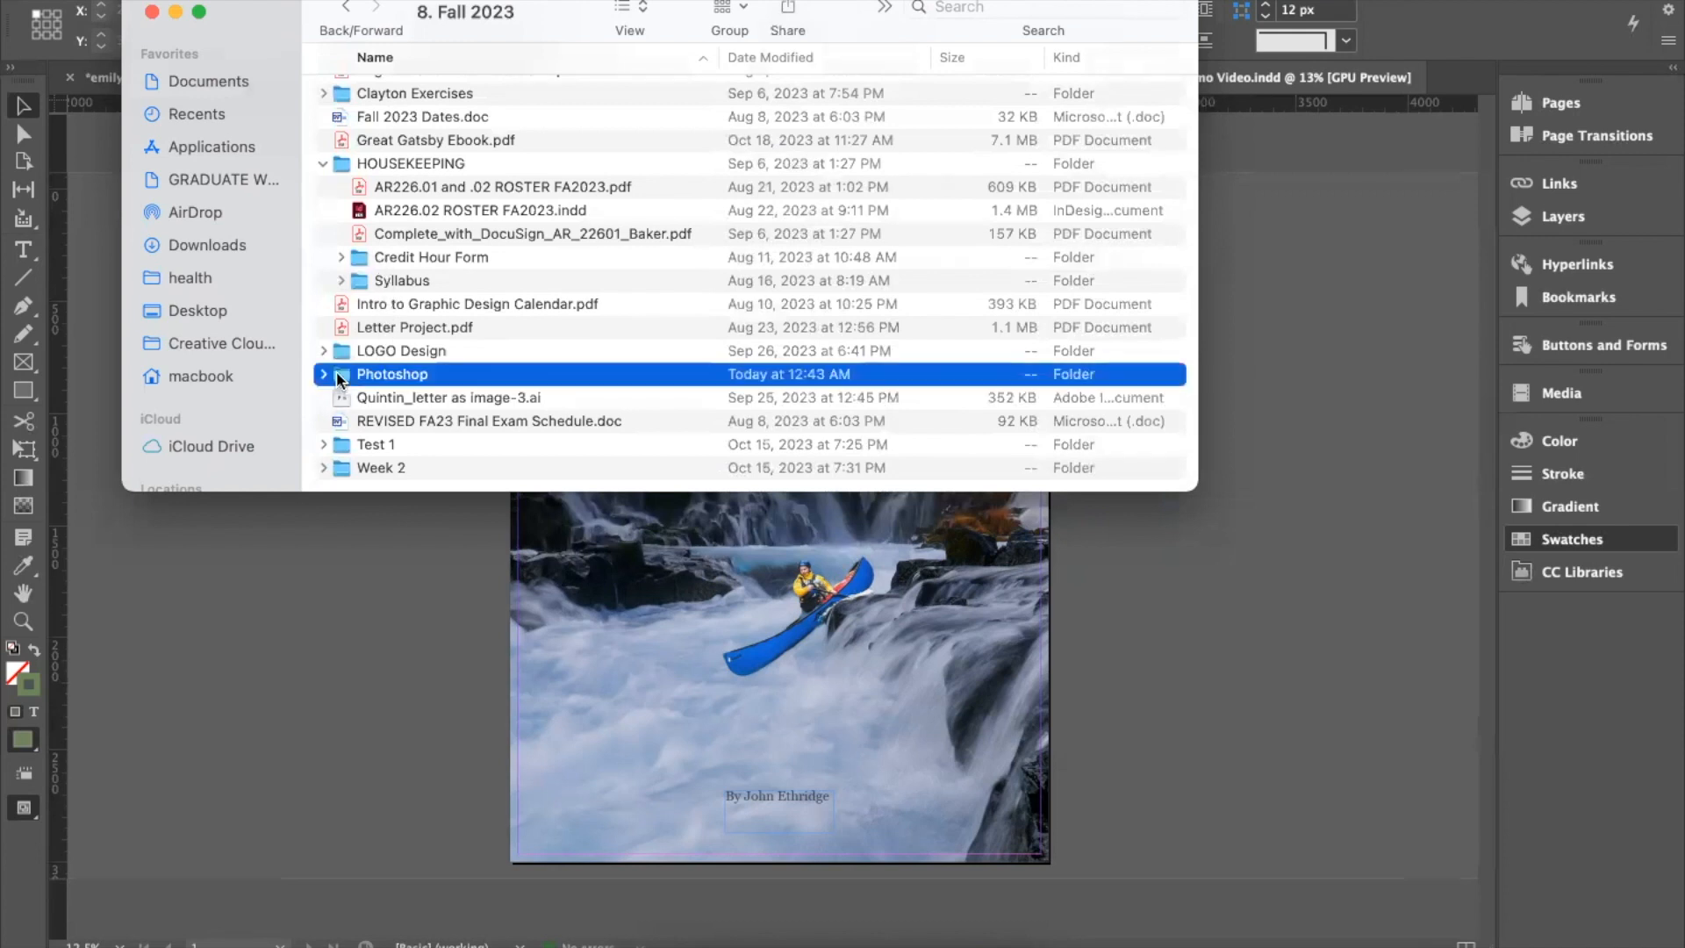
double_click(358, 187)
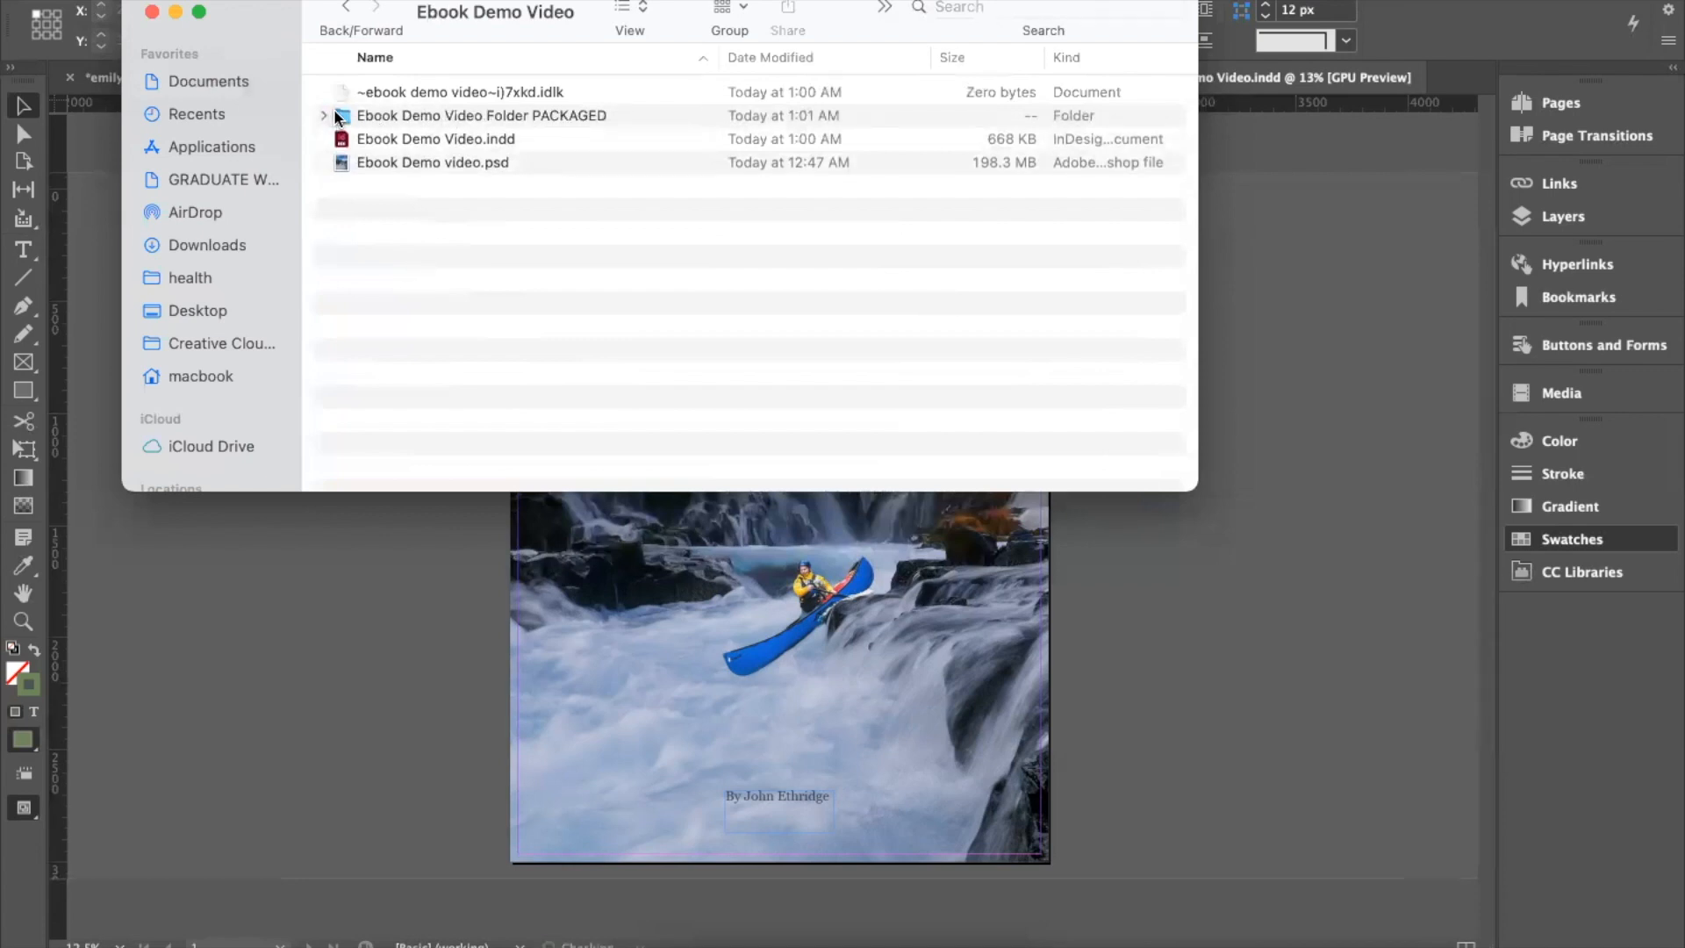
double_click(332, 117)
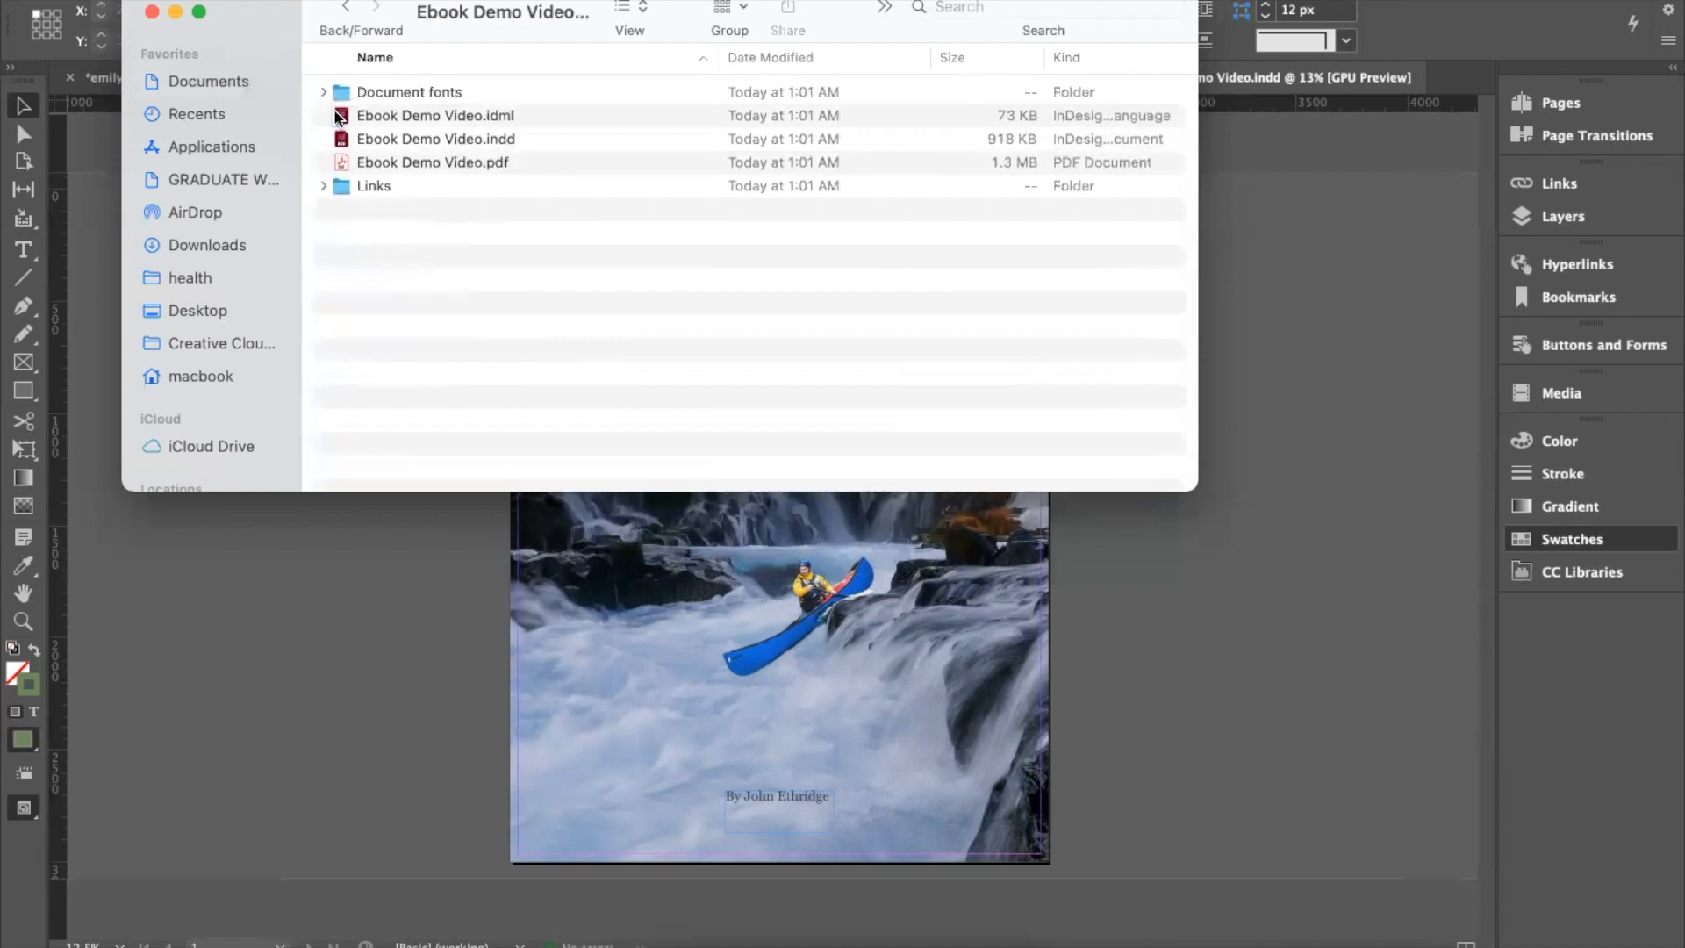
Step: Show the packaged folder's contents as icons and inspect its Links and Document fonts folders
click(625, 11)
click(643, 3)
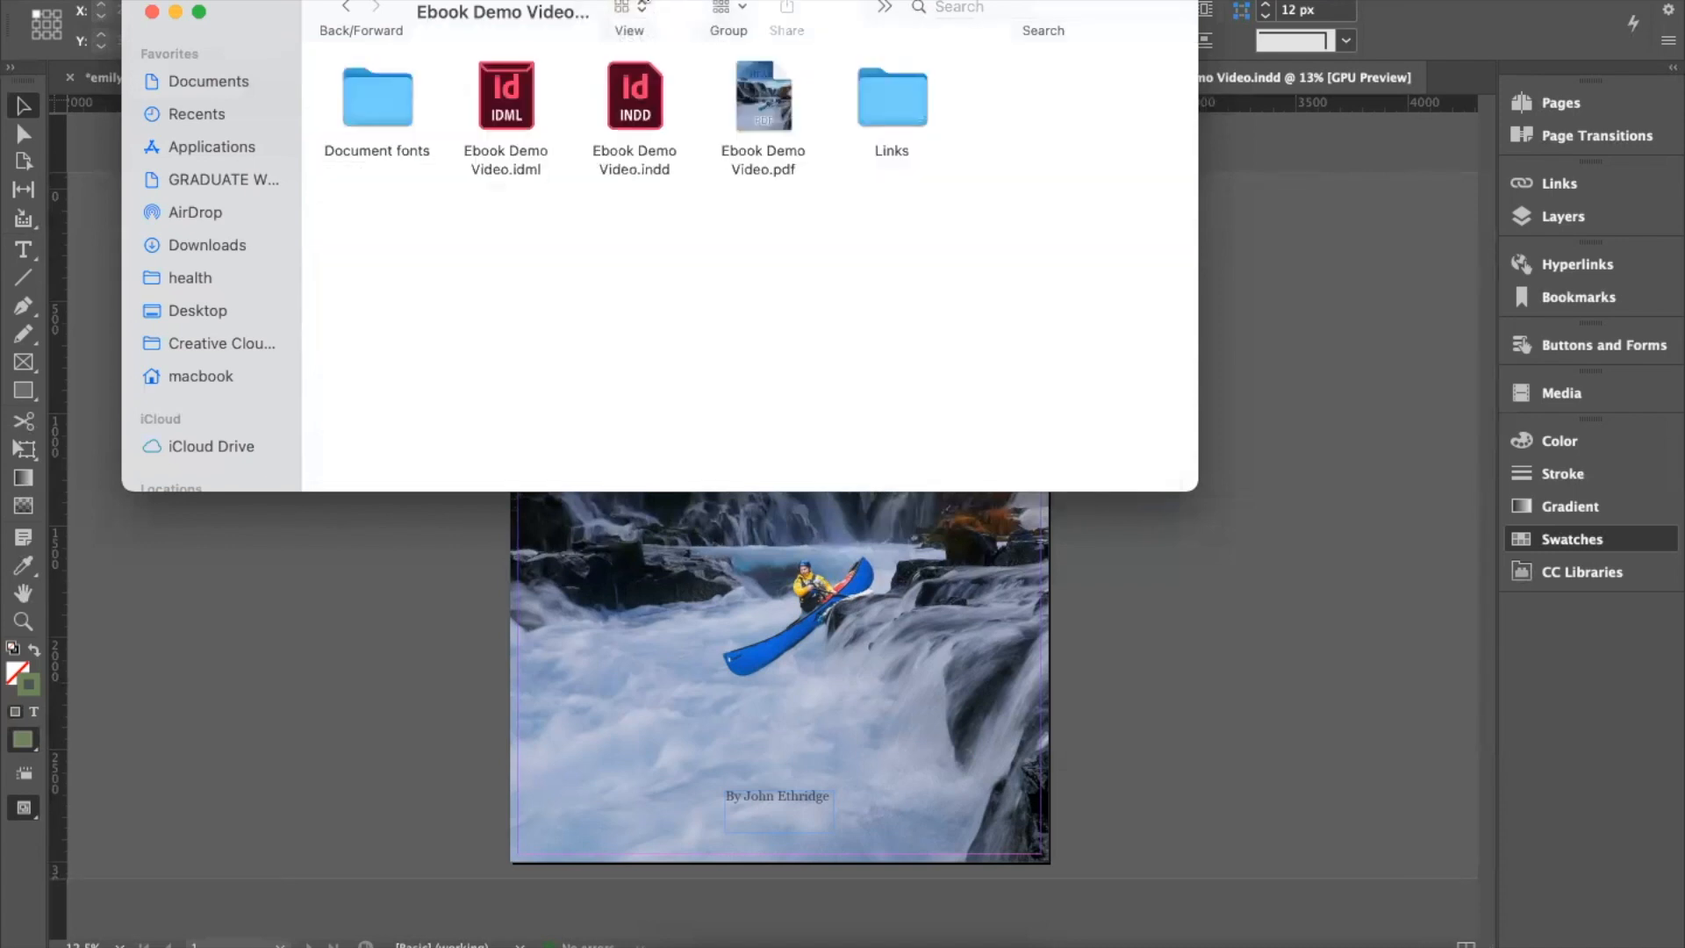
double_click(880, 97)
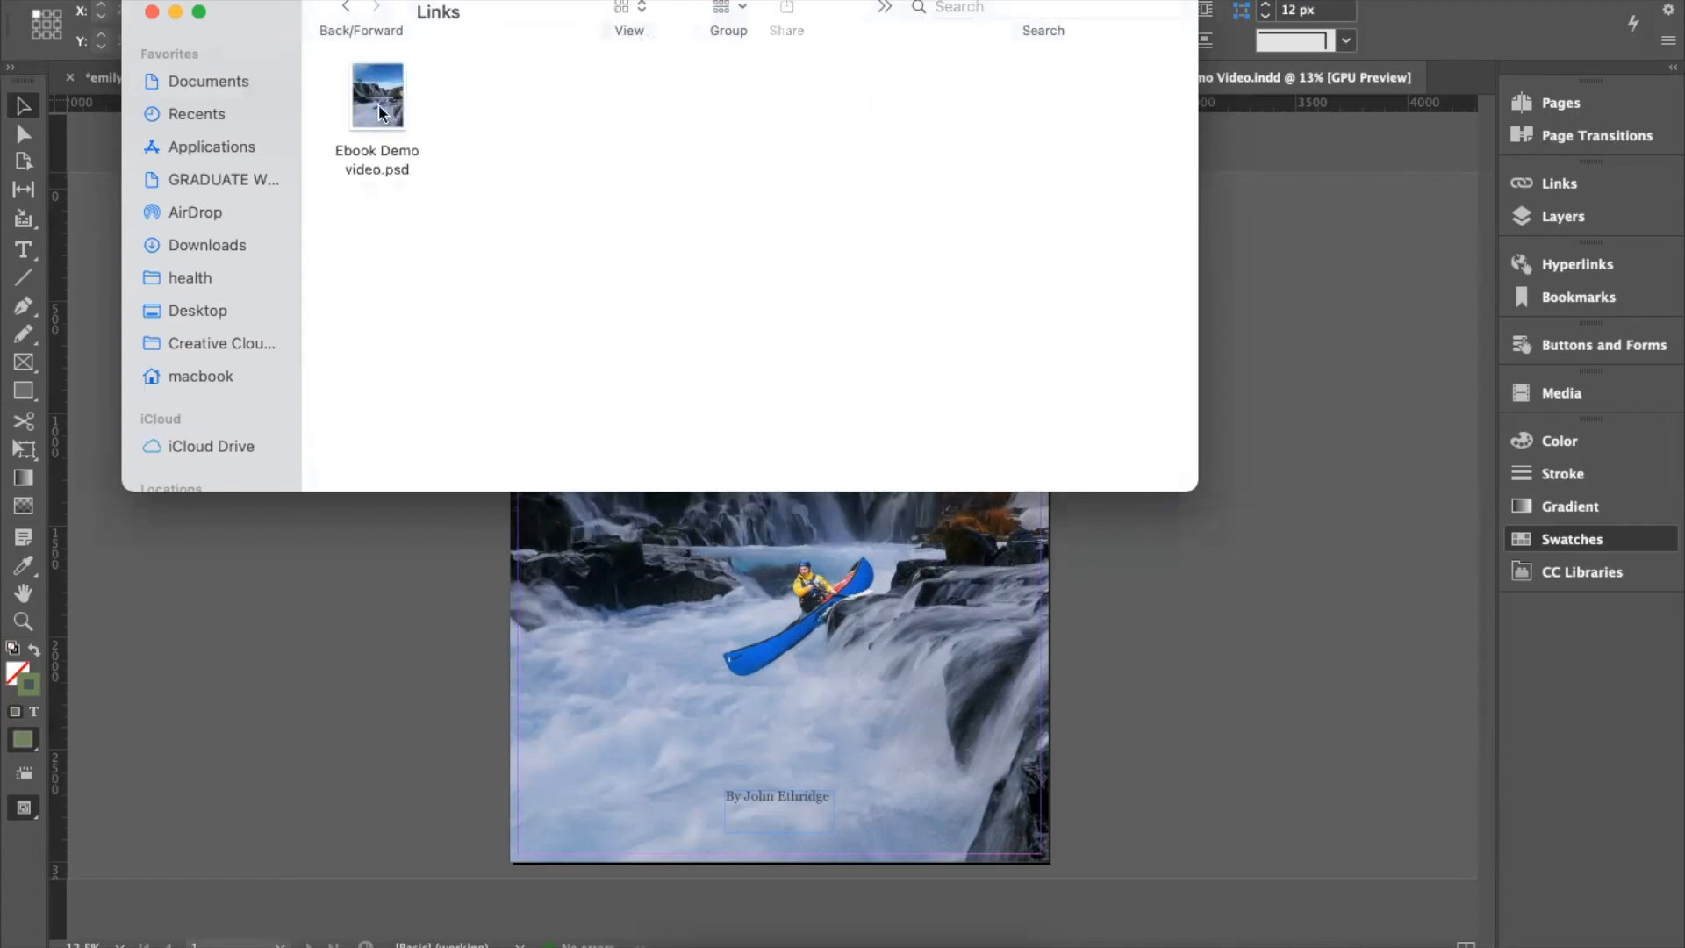
click(345, 7)
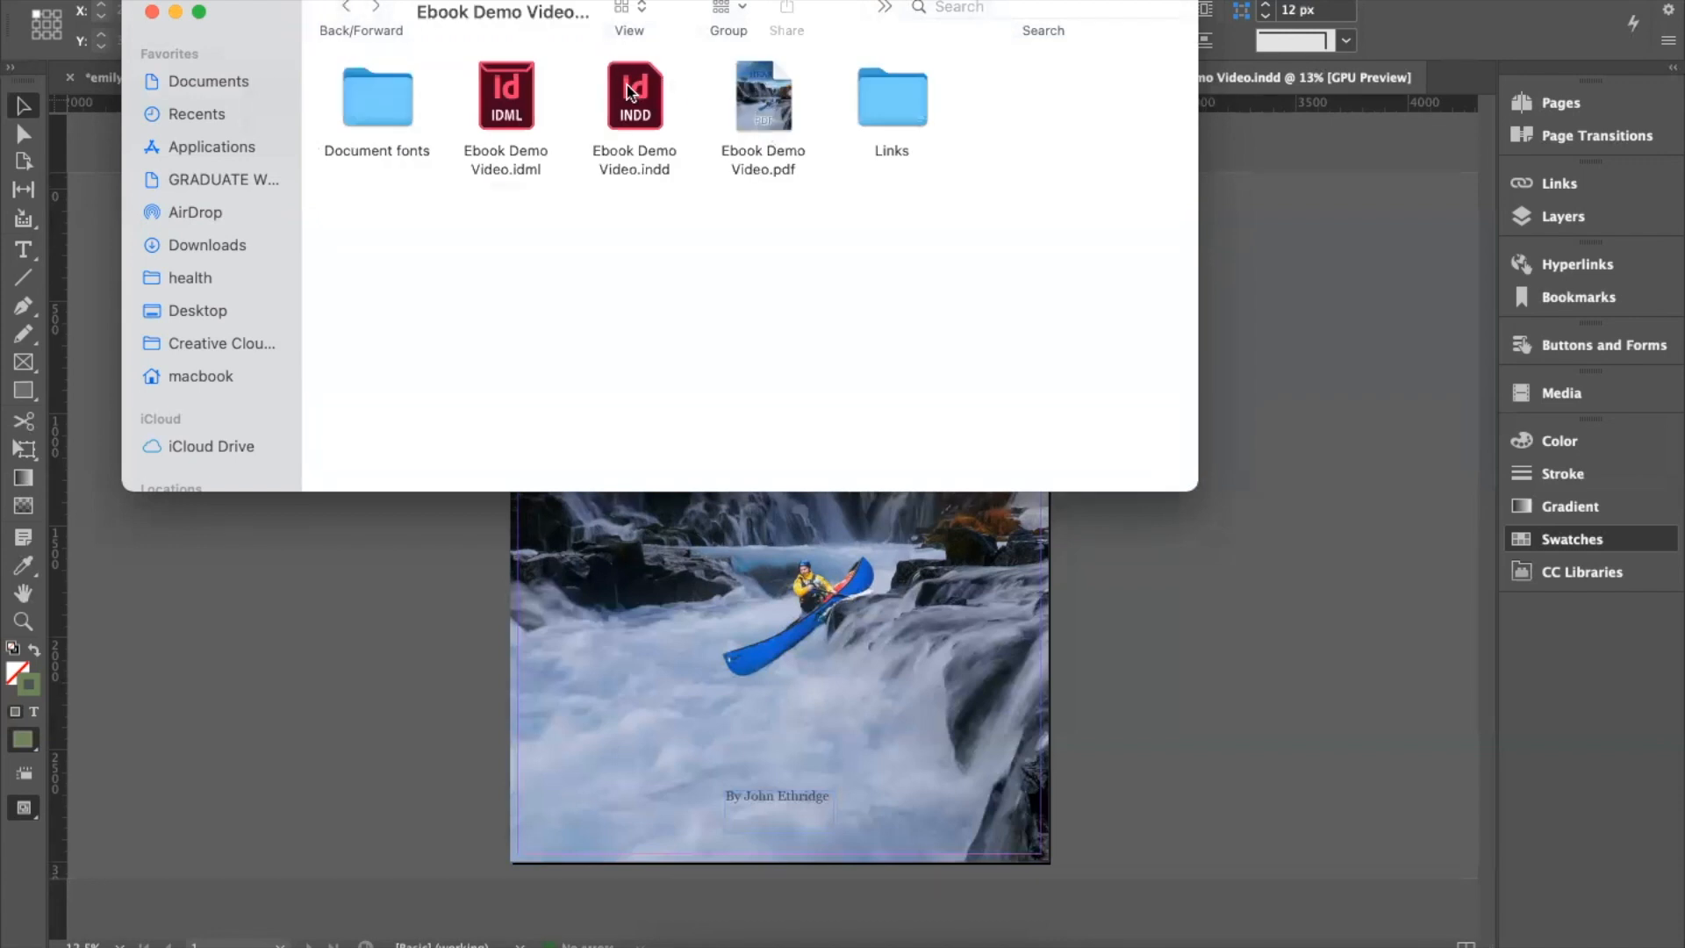
double_click(363, 110)
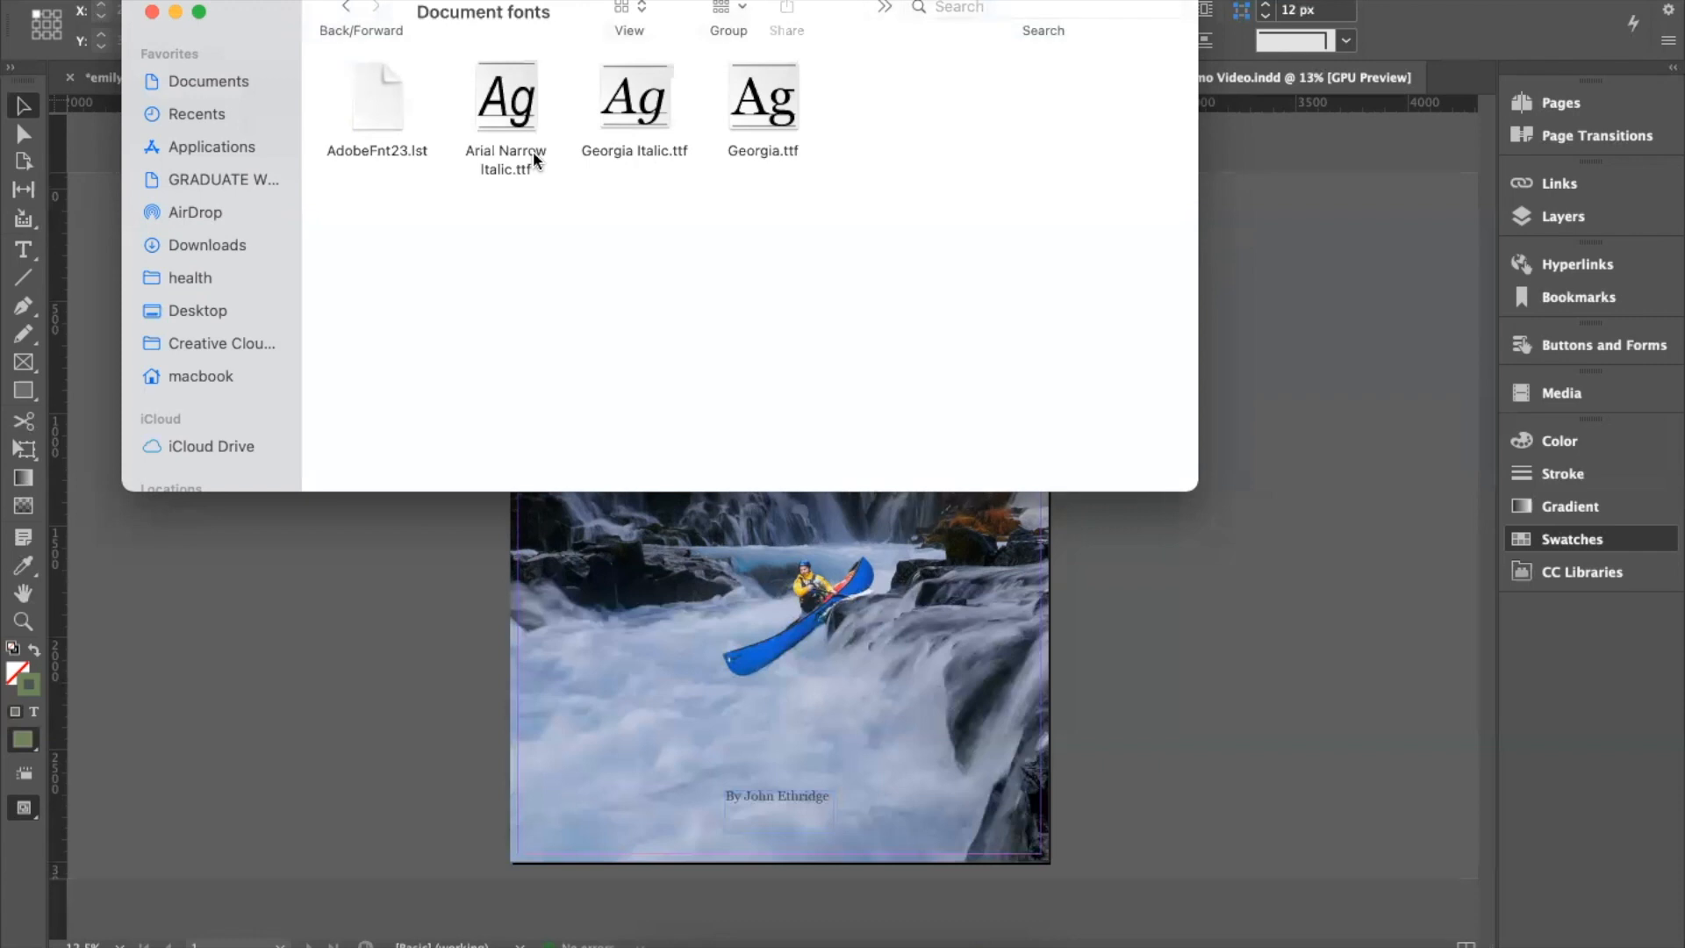
Step: Return to the Ebook Demo Video folder and compress Ebook Demo Video Folder PACKAGED into a zip archive
click(346, 8)
click(346, 8)
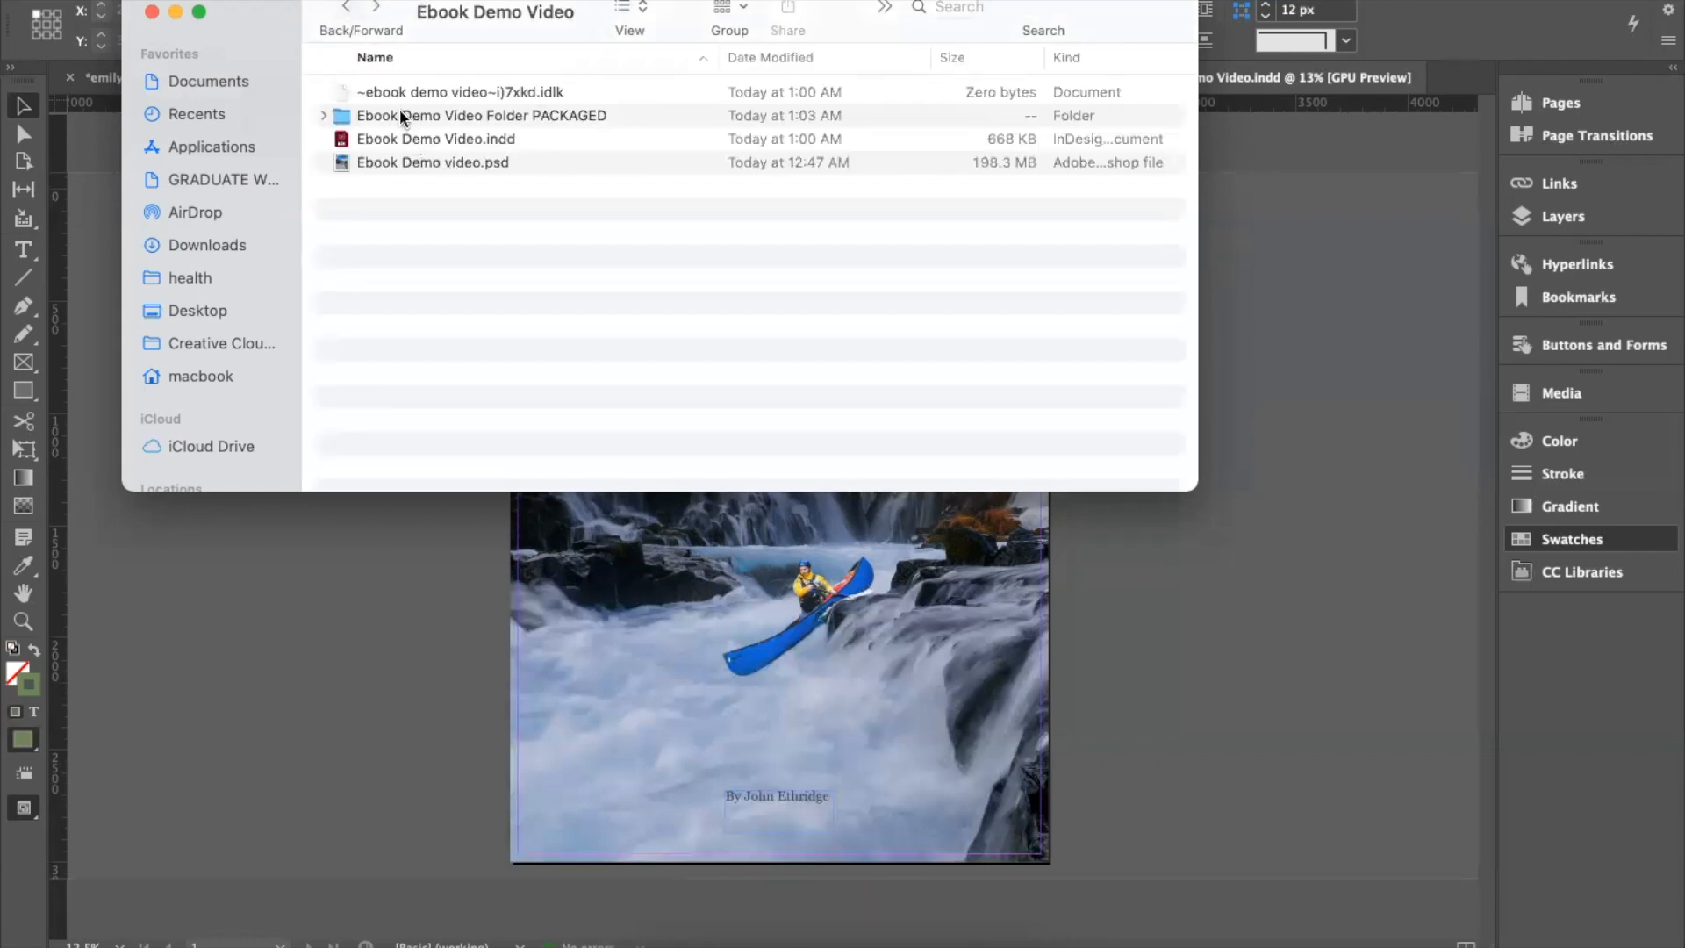
right_click(405, 117)
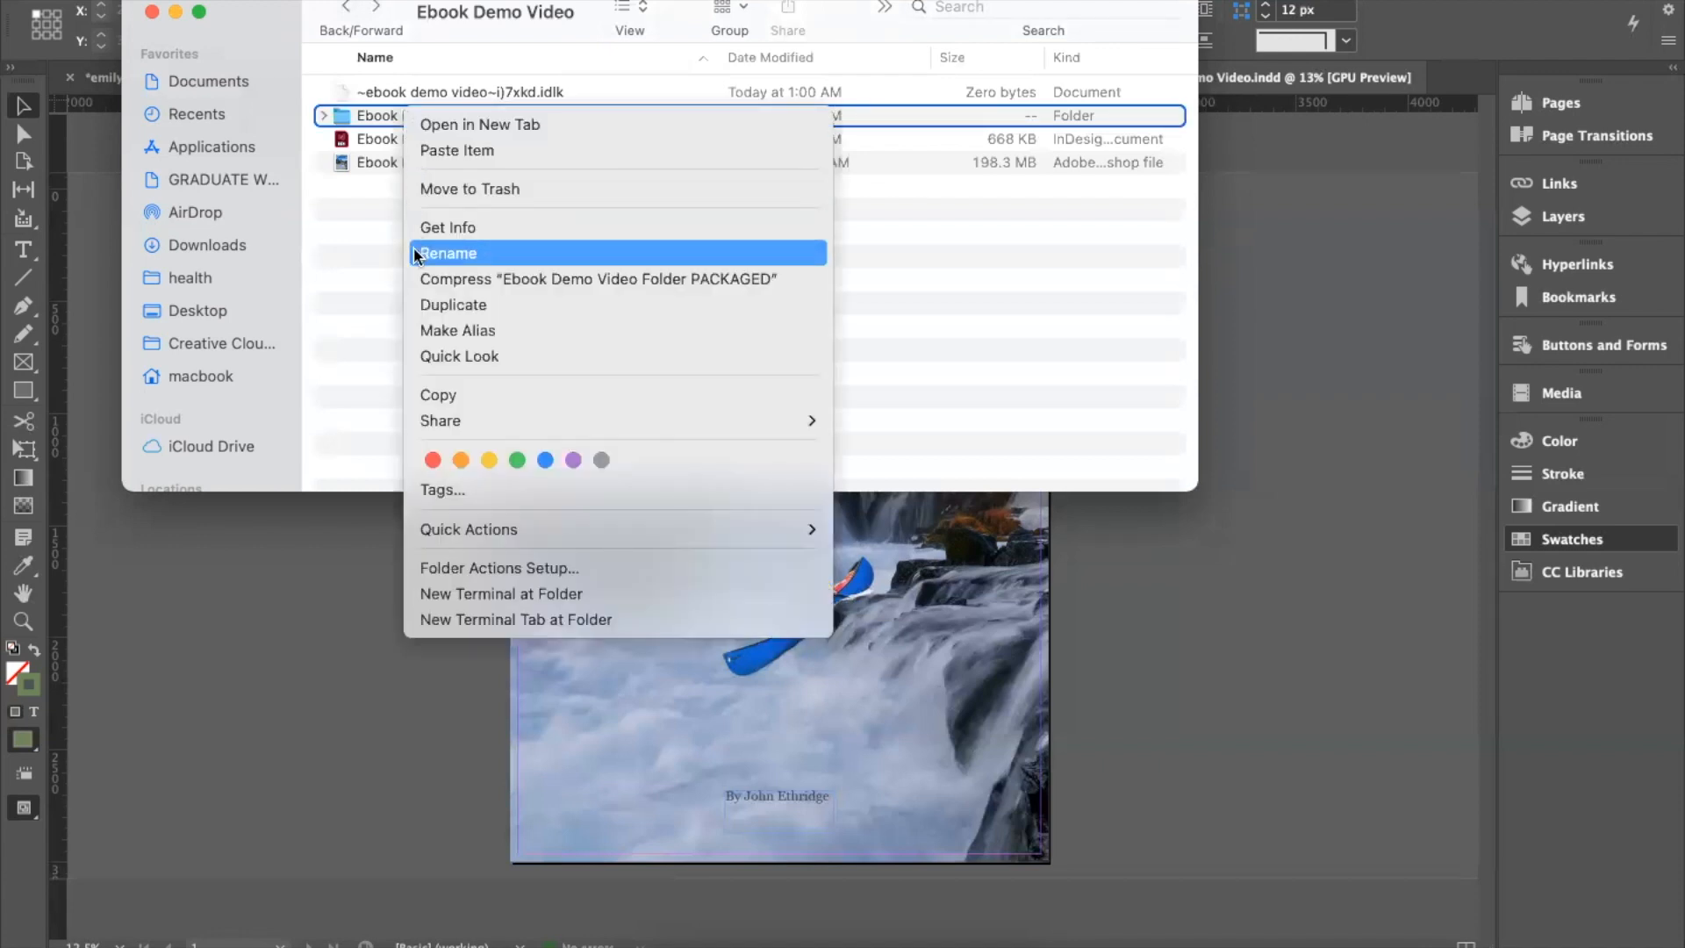
click(452, 279)
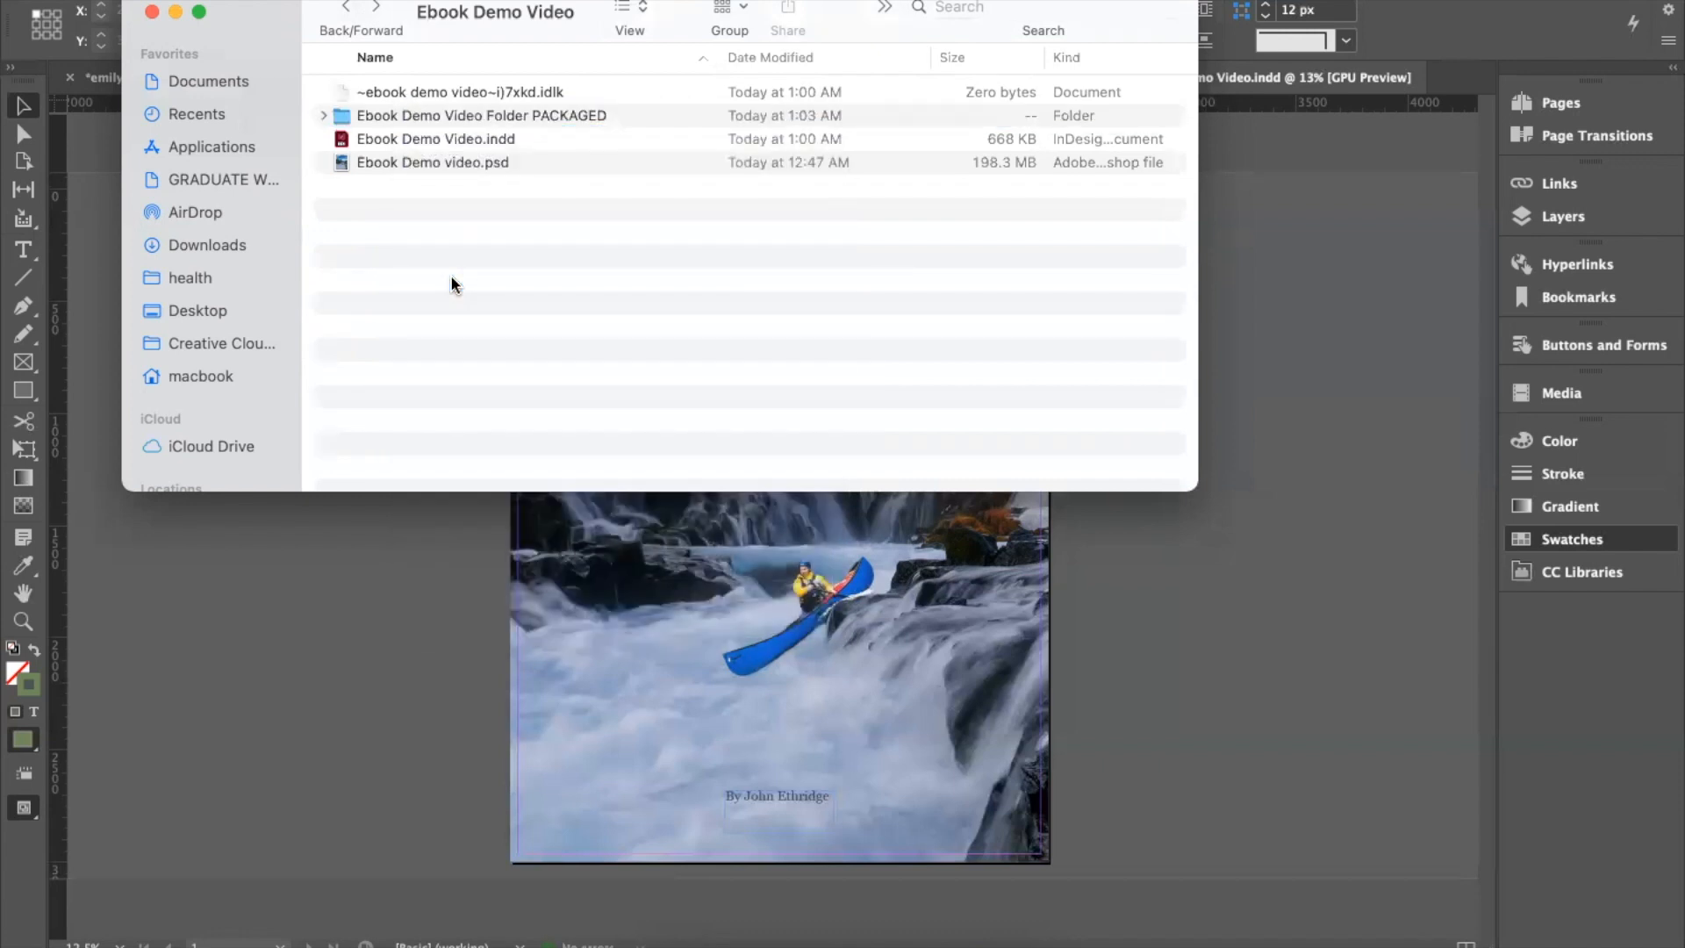
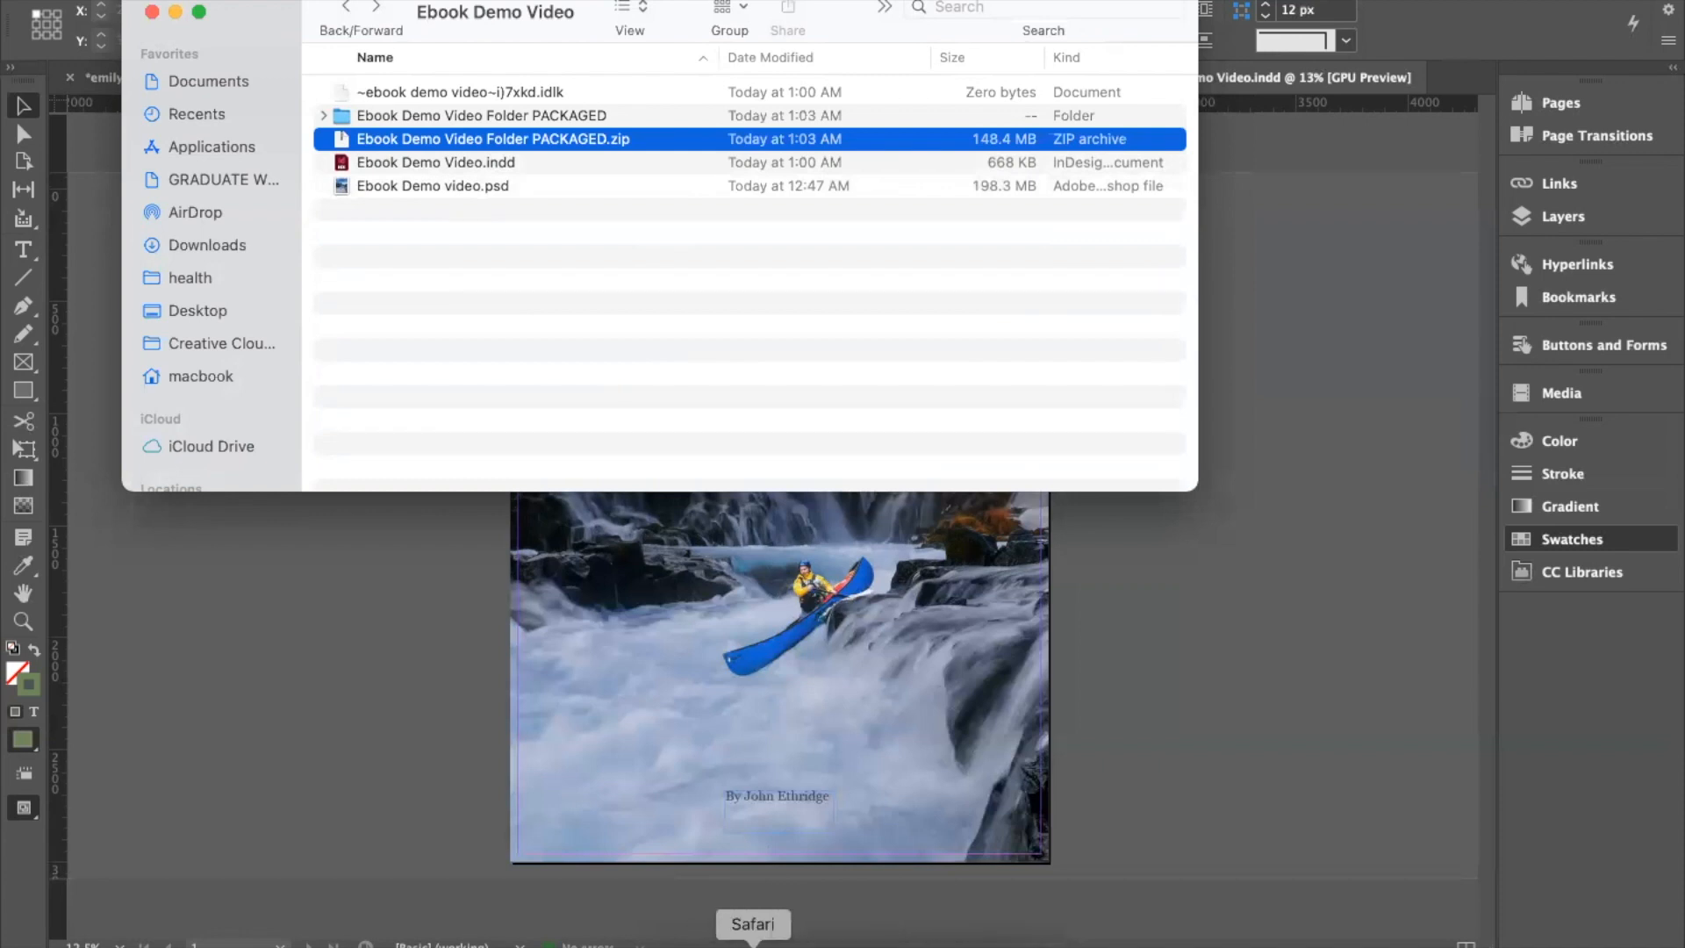
Step: Switch to Photoshop, bring up hardcover-book-mockup.psd and hide its BG Color Fill layer
click(808, 939)
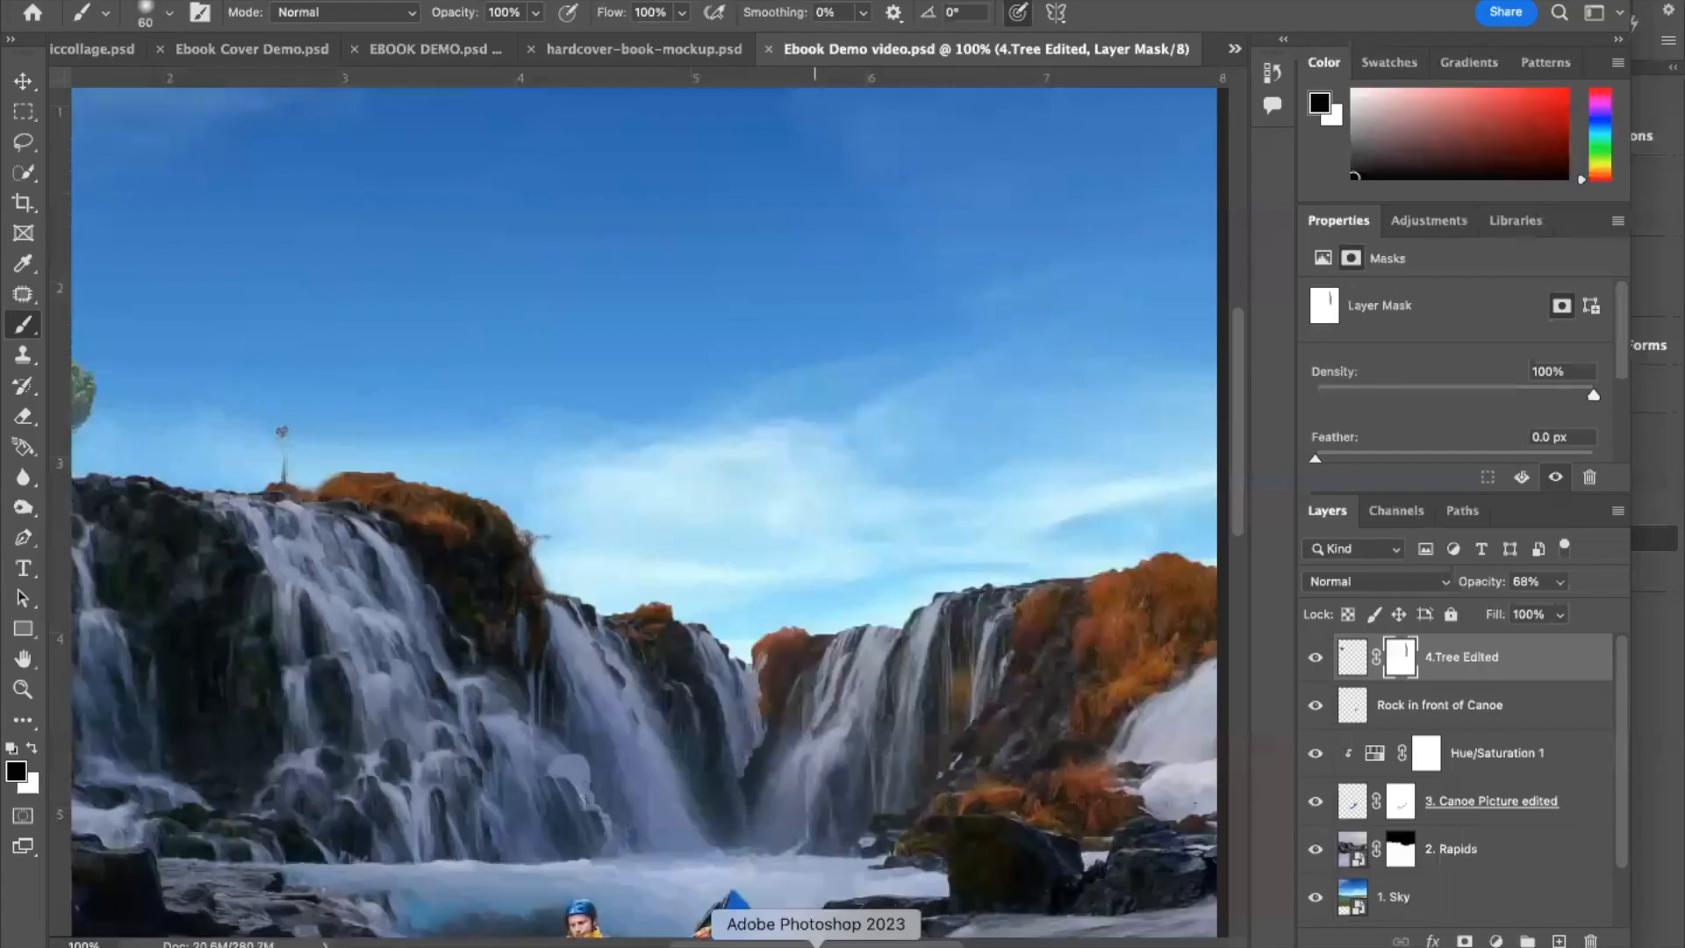
click(612, 48)
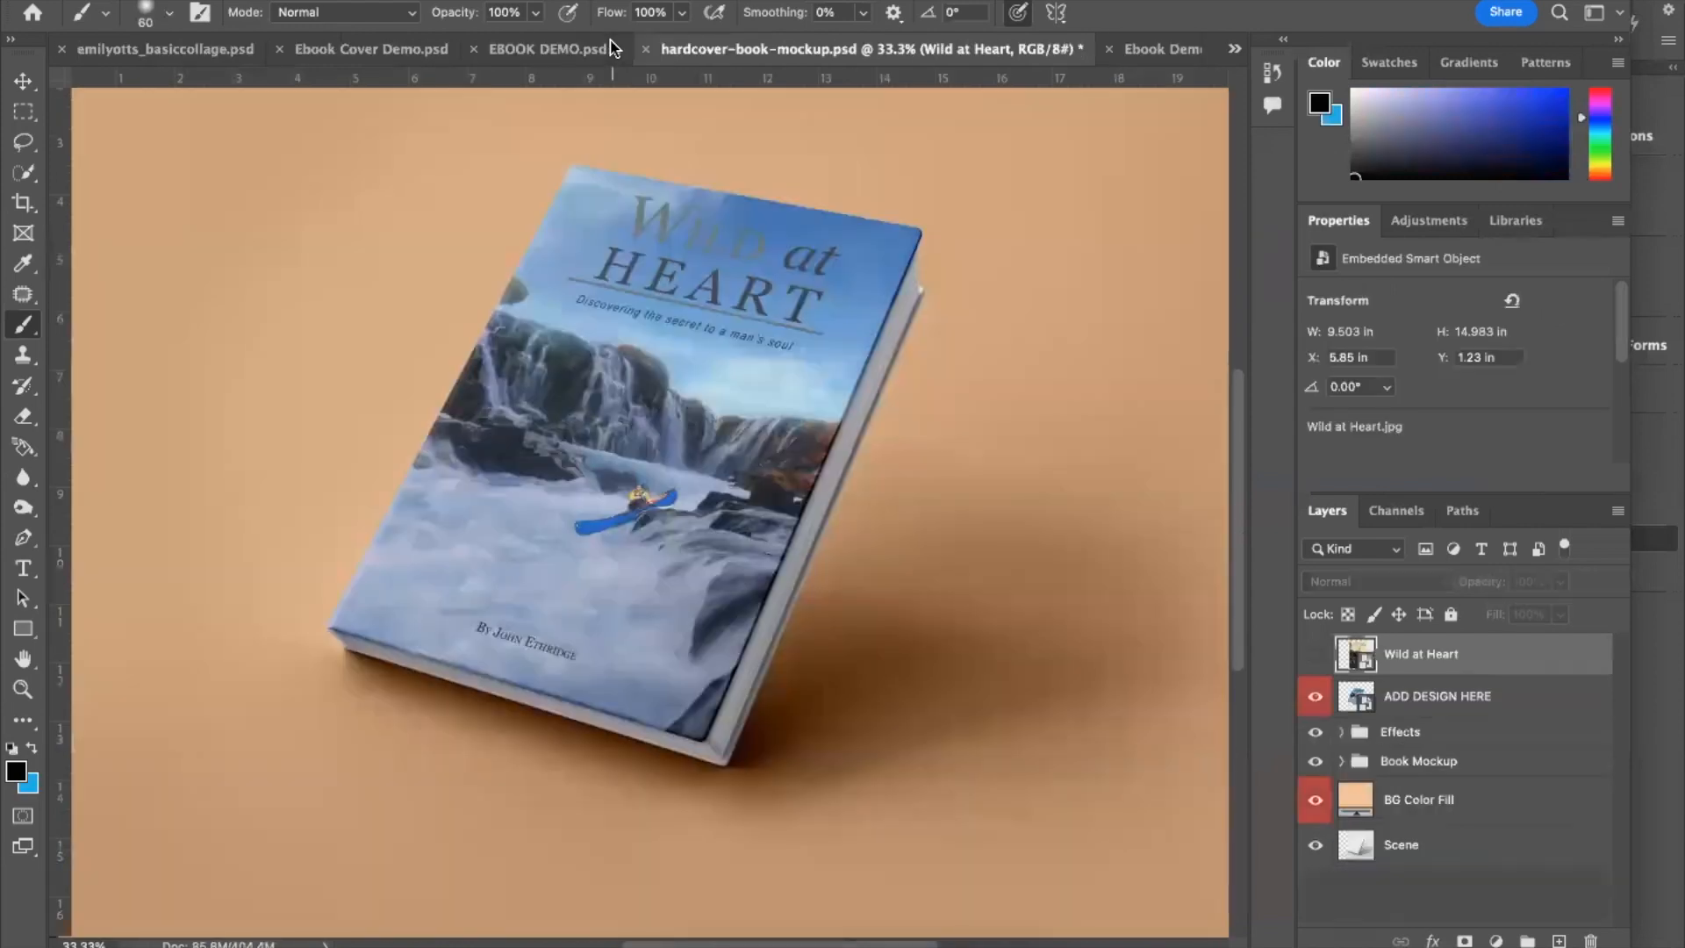
click(1314, 801)
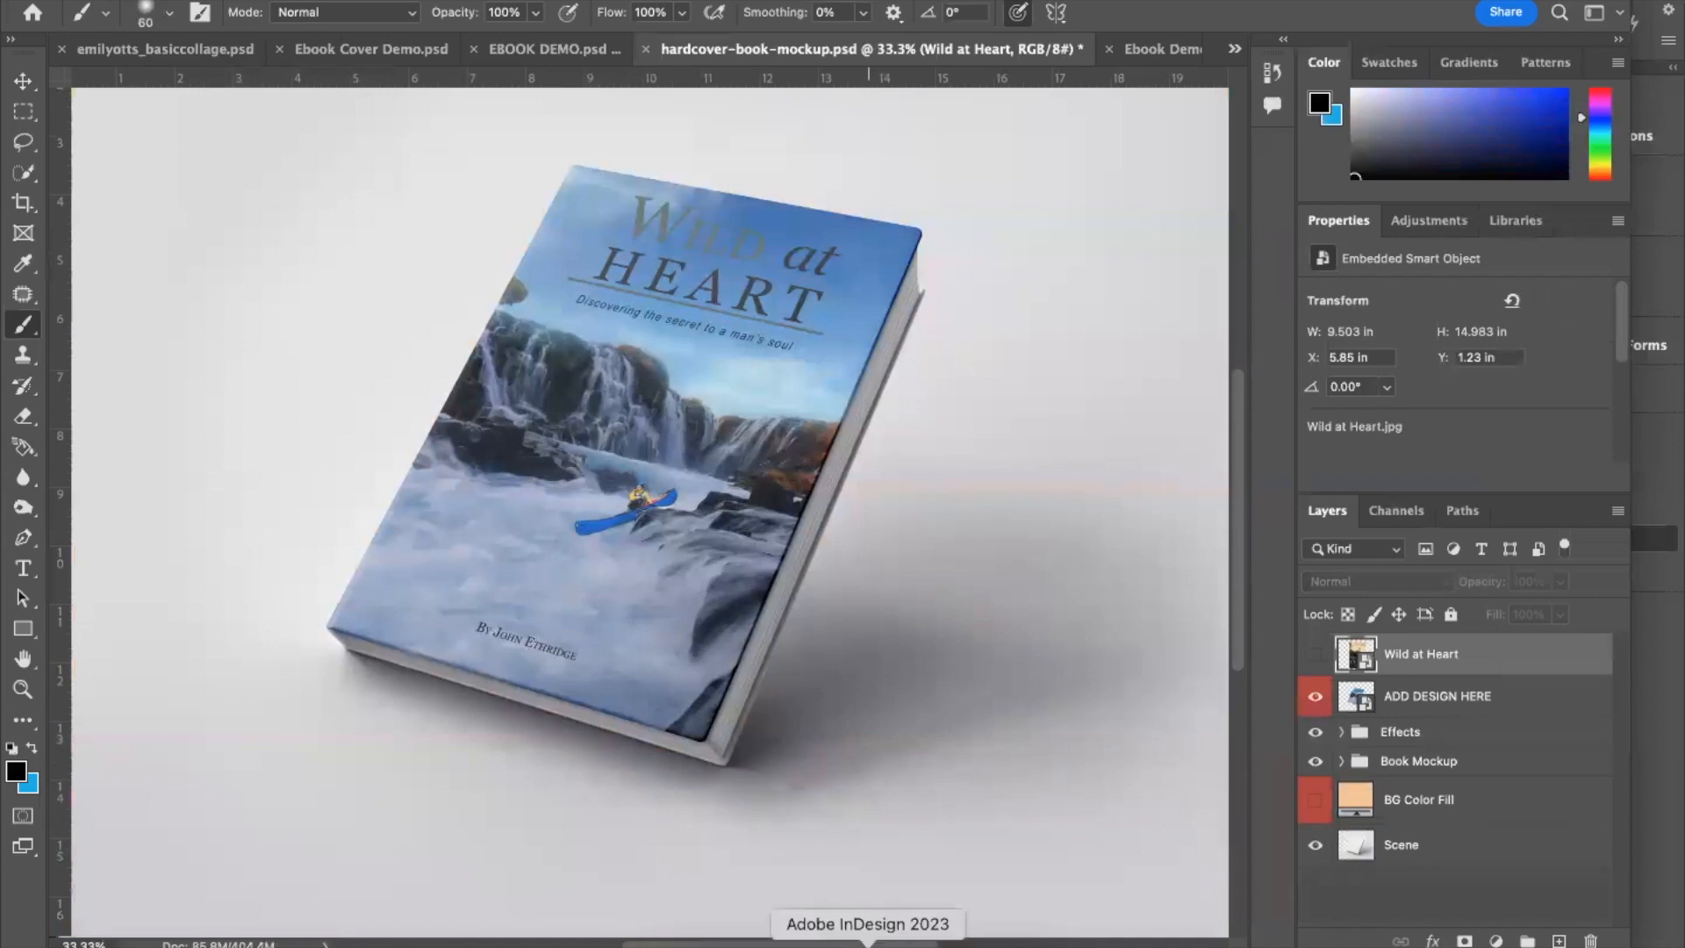
Step: Switch to Safari and view the Floating Book Cover Mockup download page
click(753, 943)
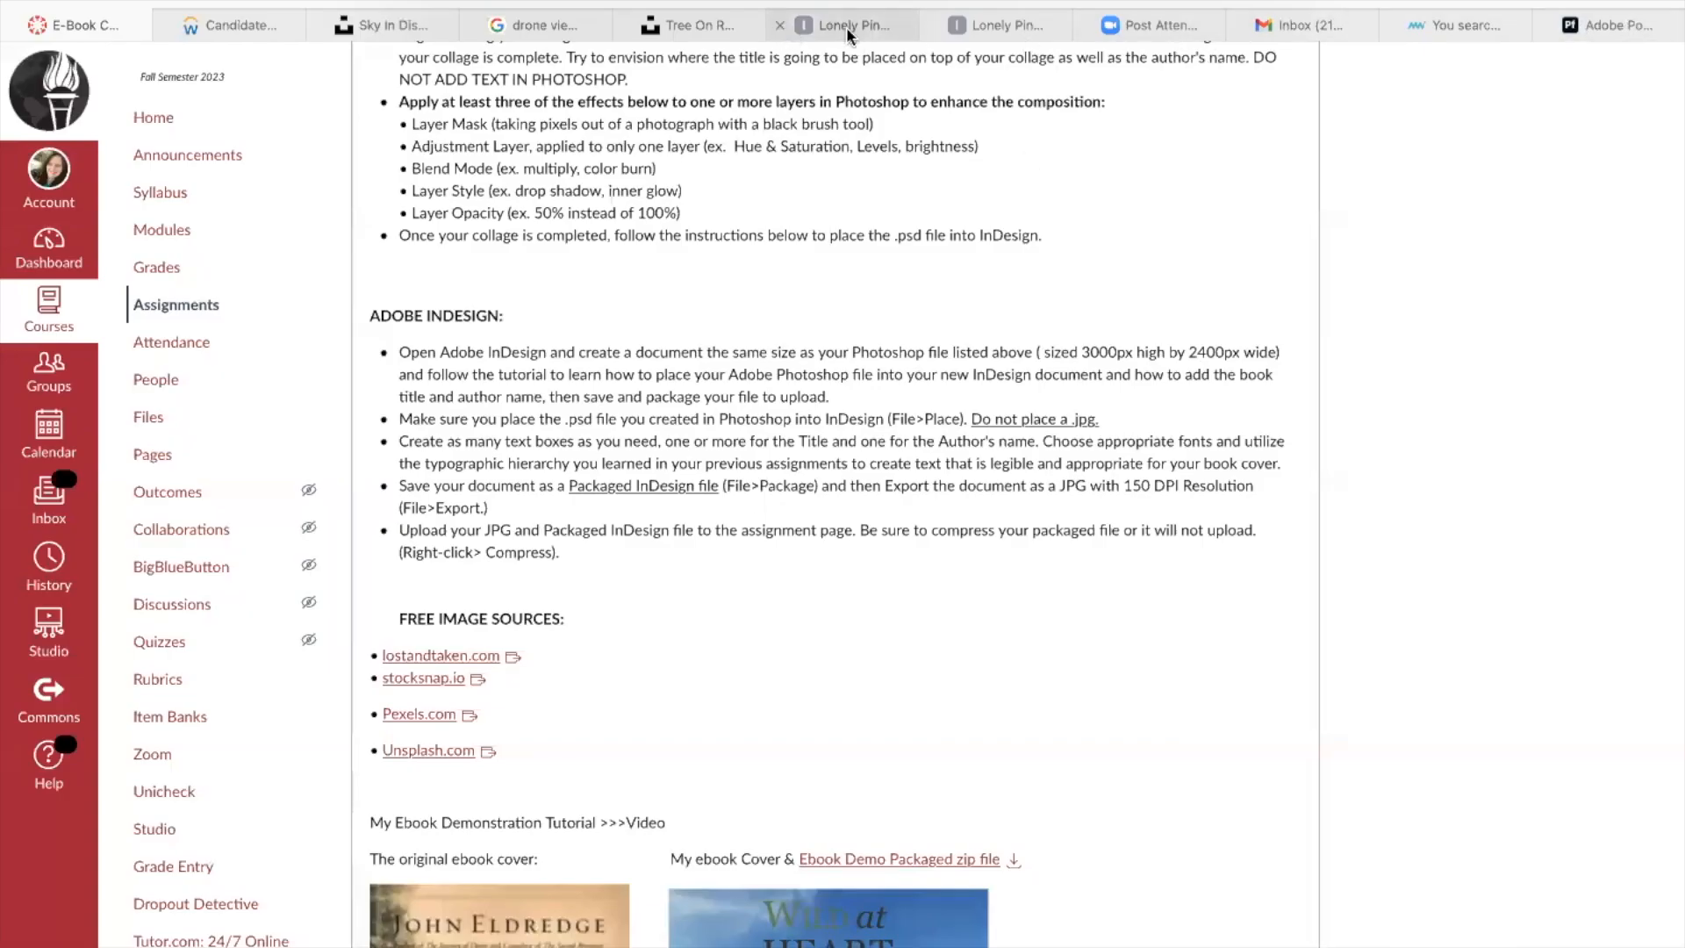
click(1433, 23)
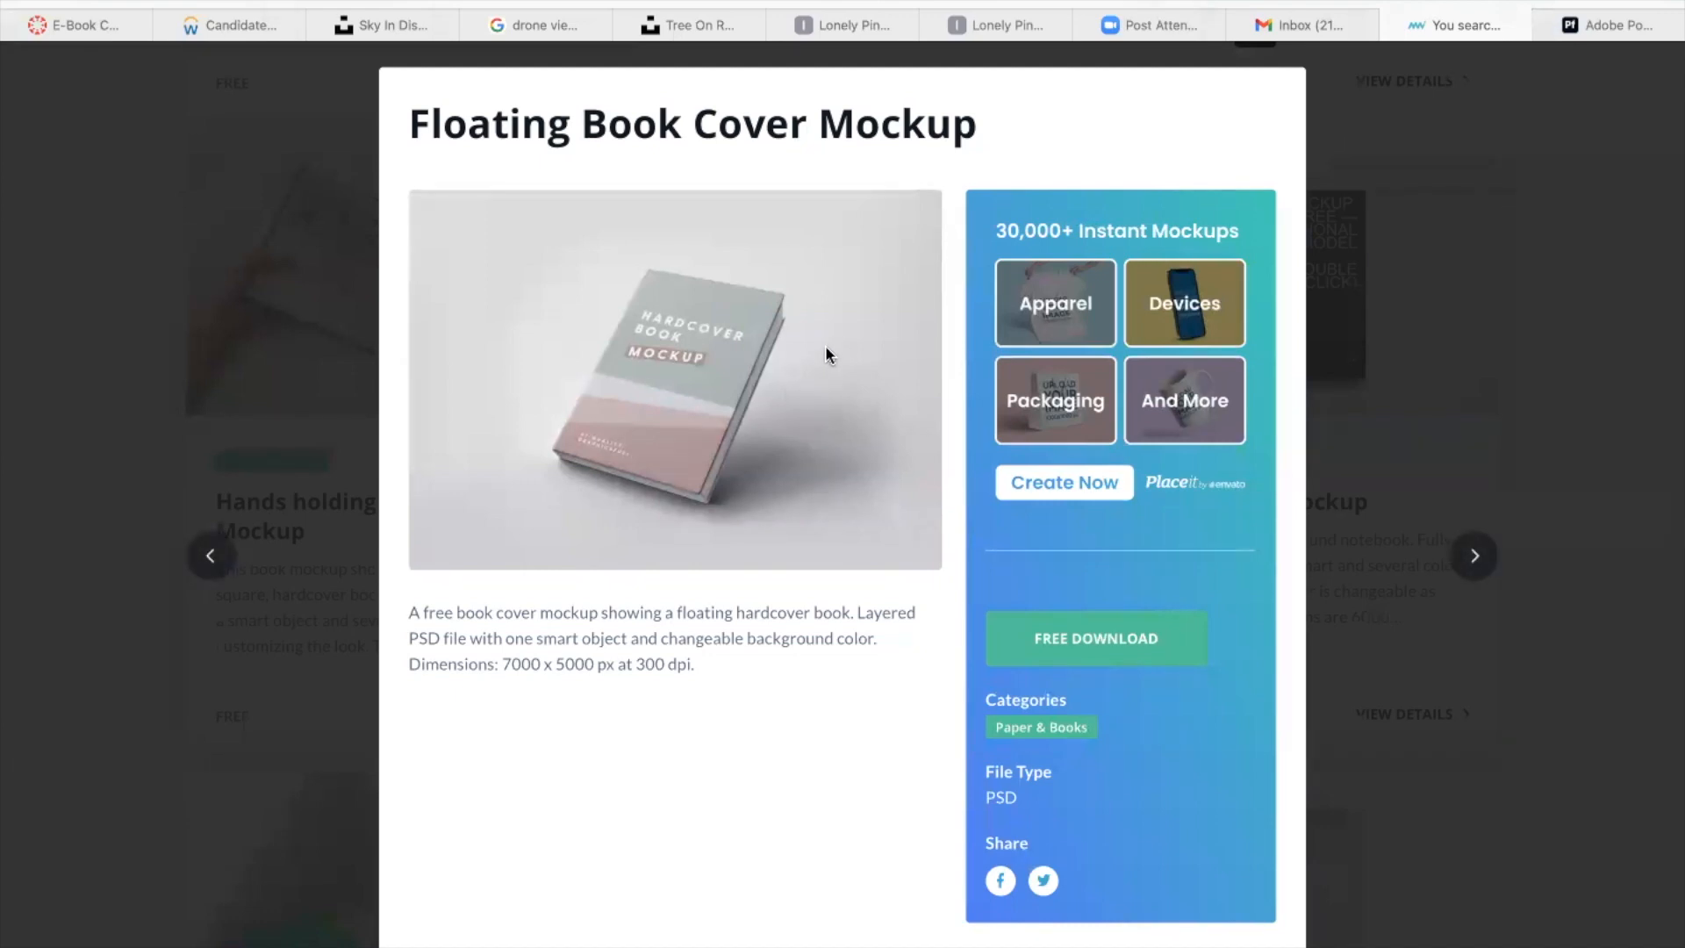
scroll(666, 360, down, 1)
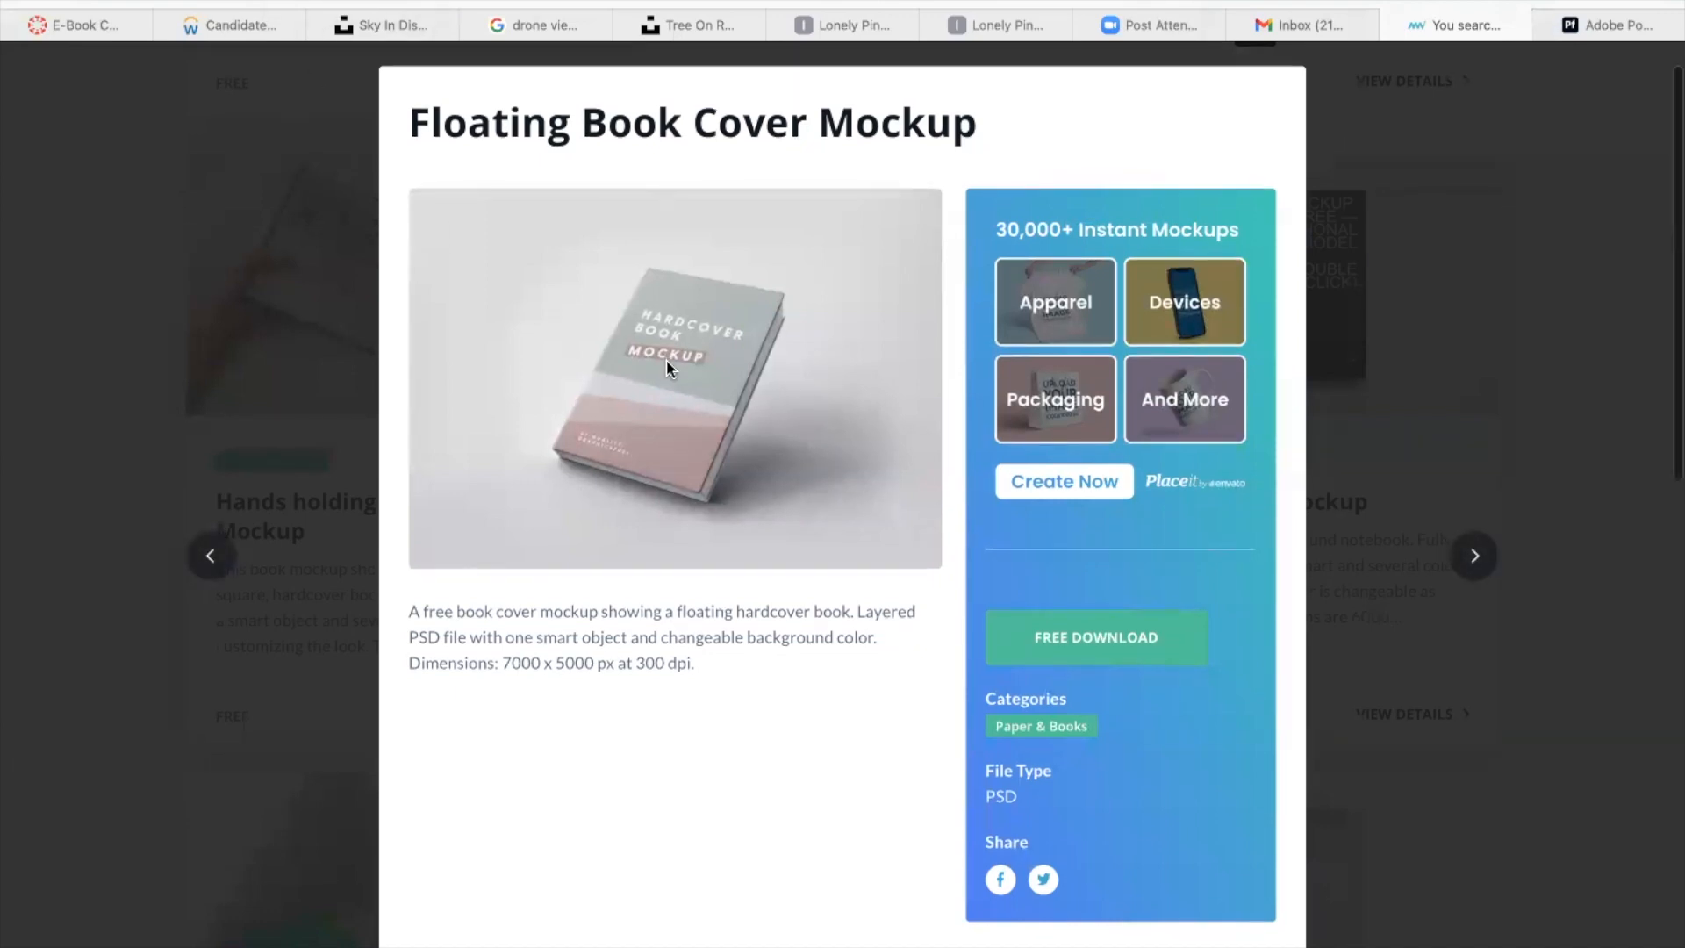
scroll(699, 335, up, 1)
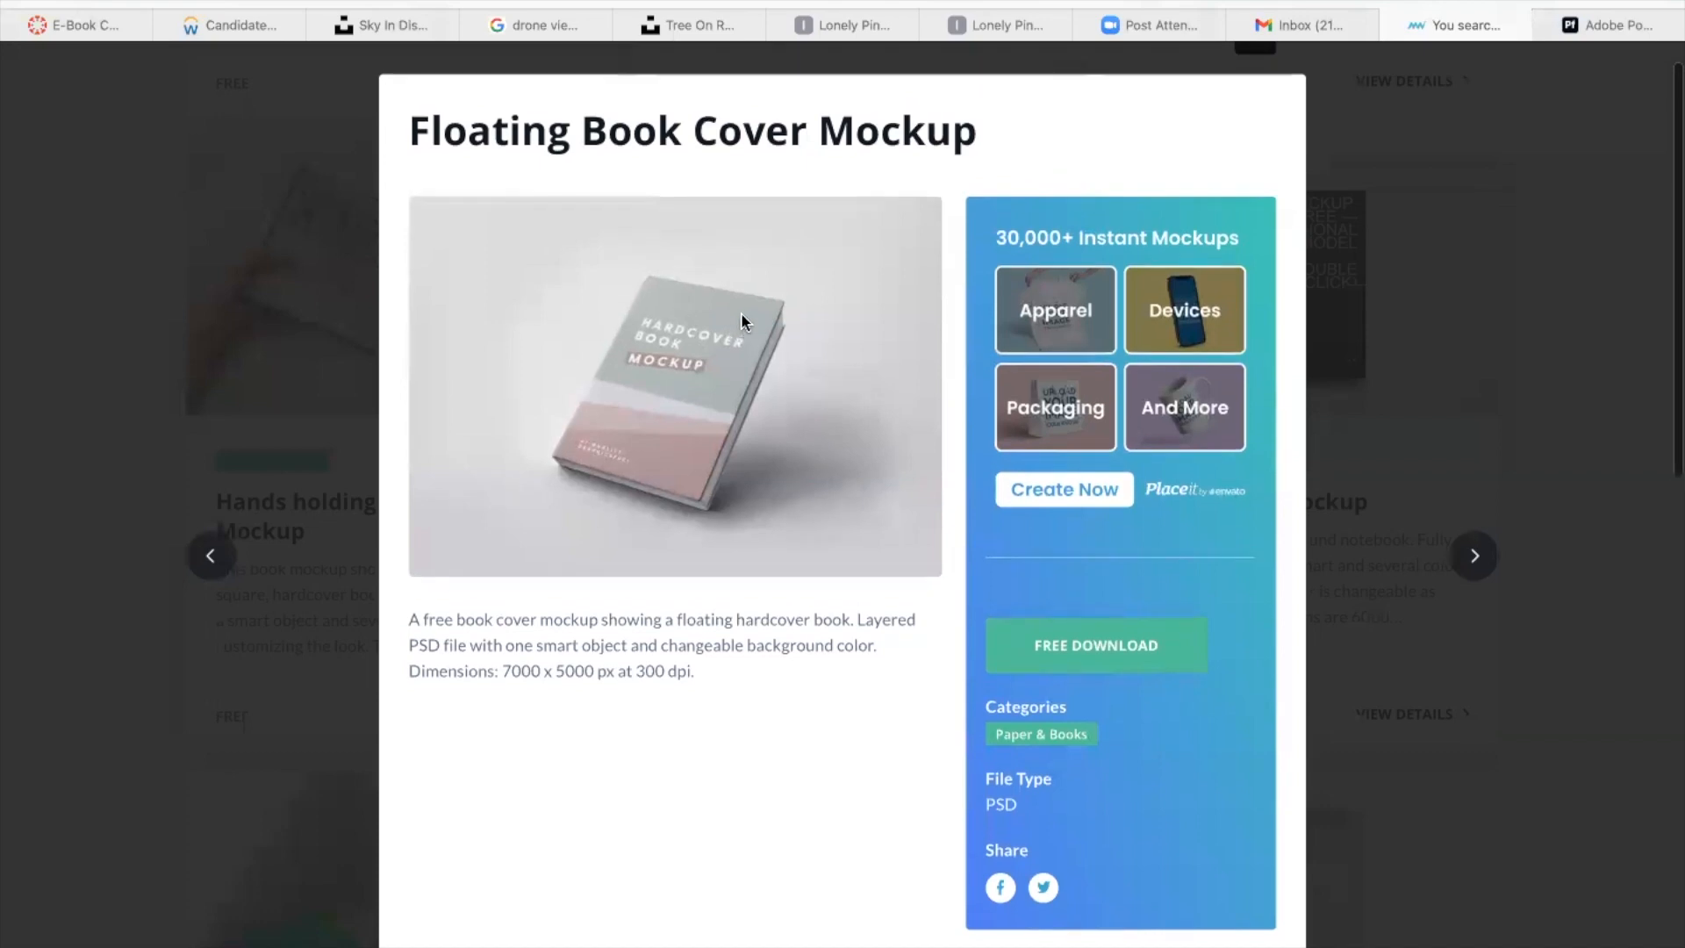
Step: Return to the E-Book Cover assignment page and review the example covers, the free ebook mockup and the chosen sketch
click(125, 18)
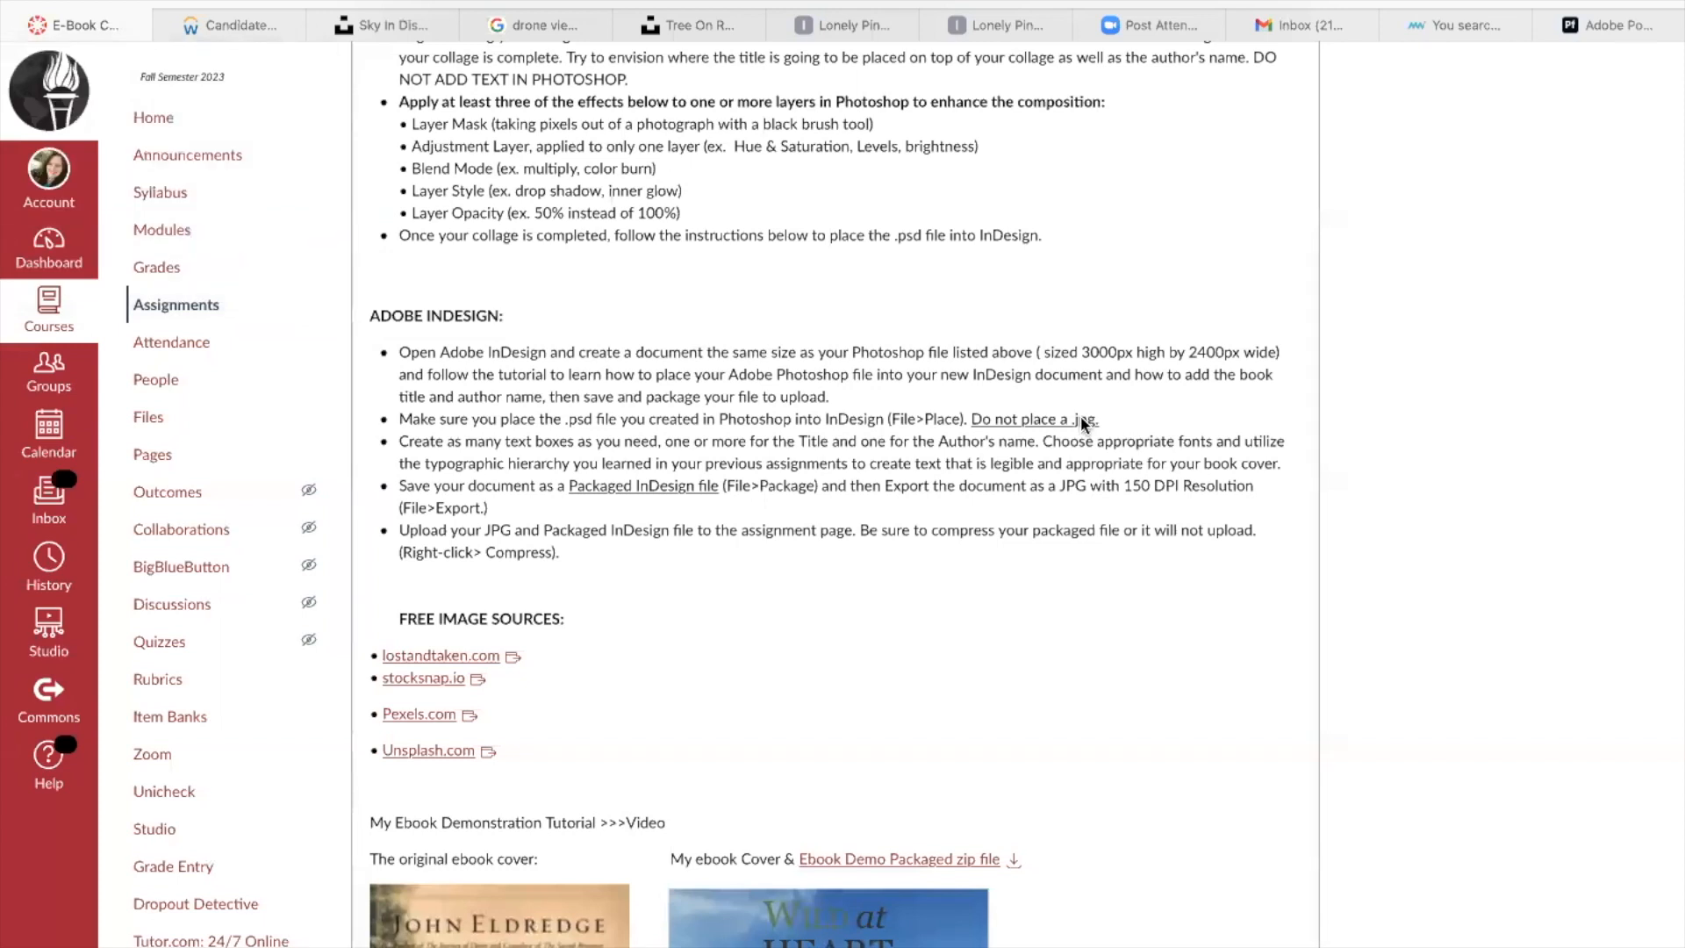
scroll(1082, 421, down, 5)
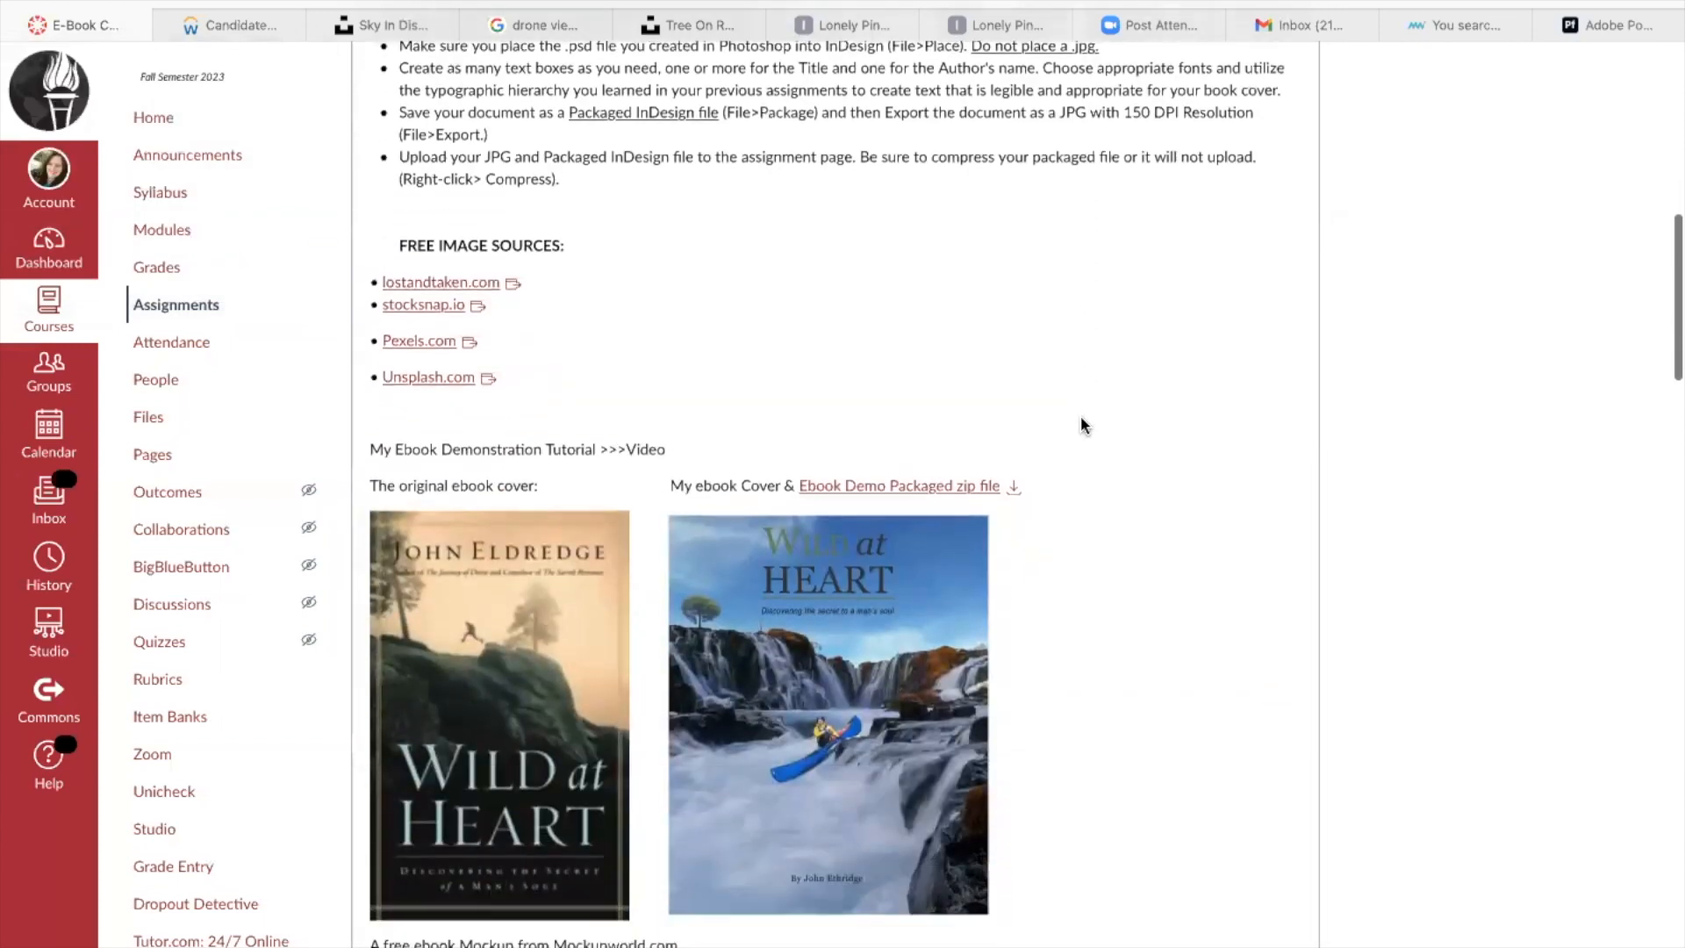
scroll(1080, 419, down, 2)
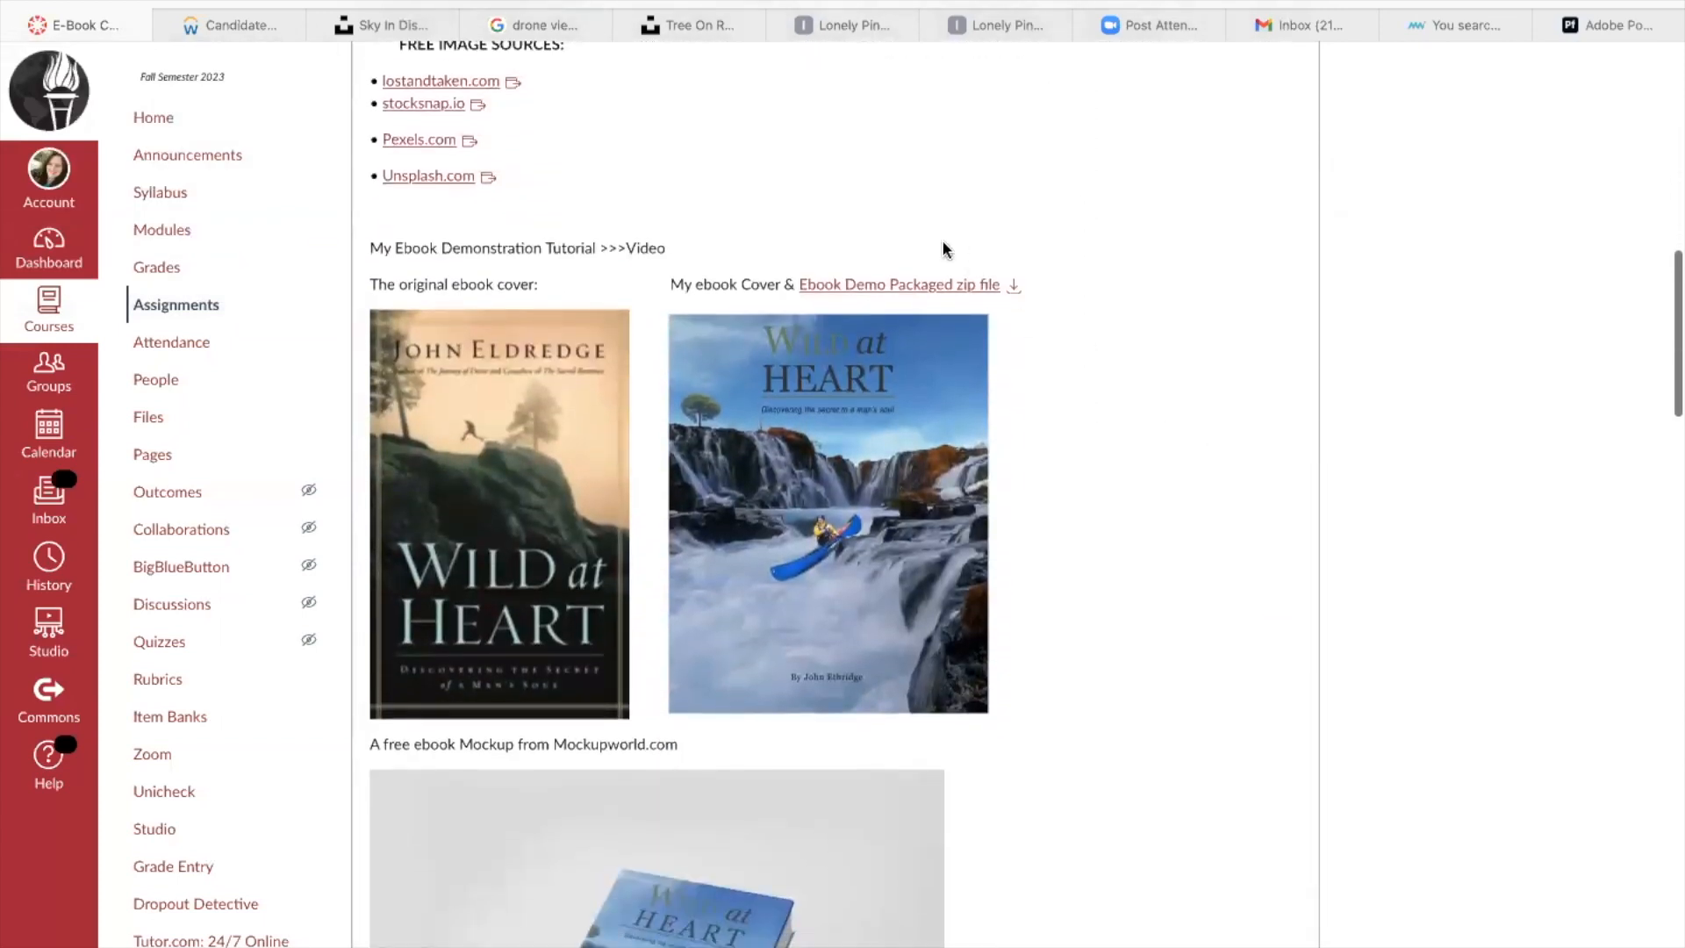
scroll(819, 864, down, 2)
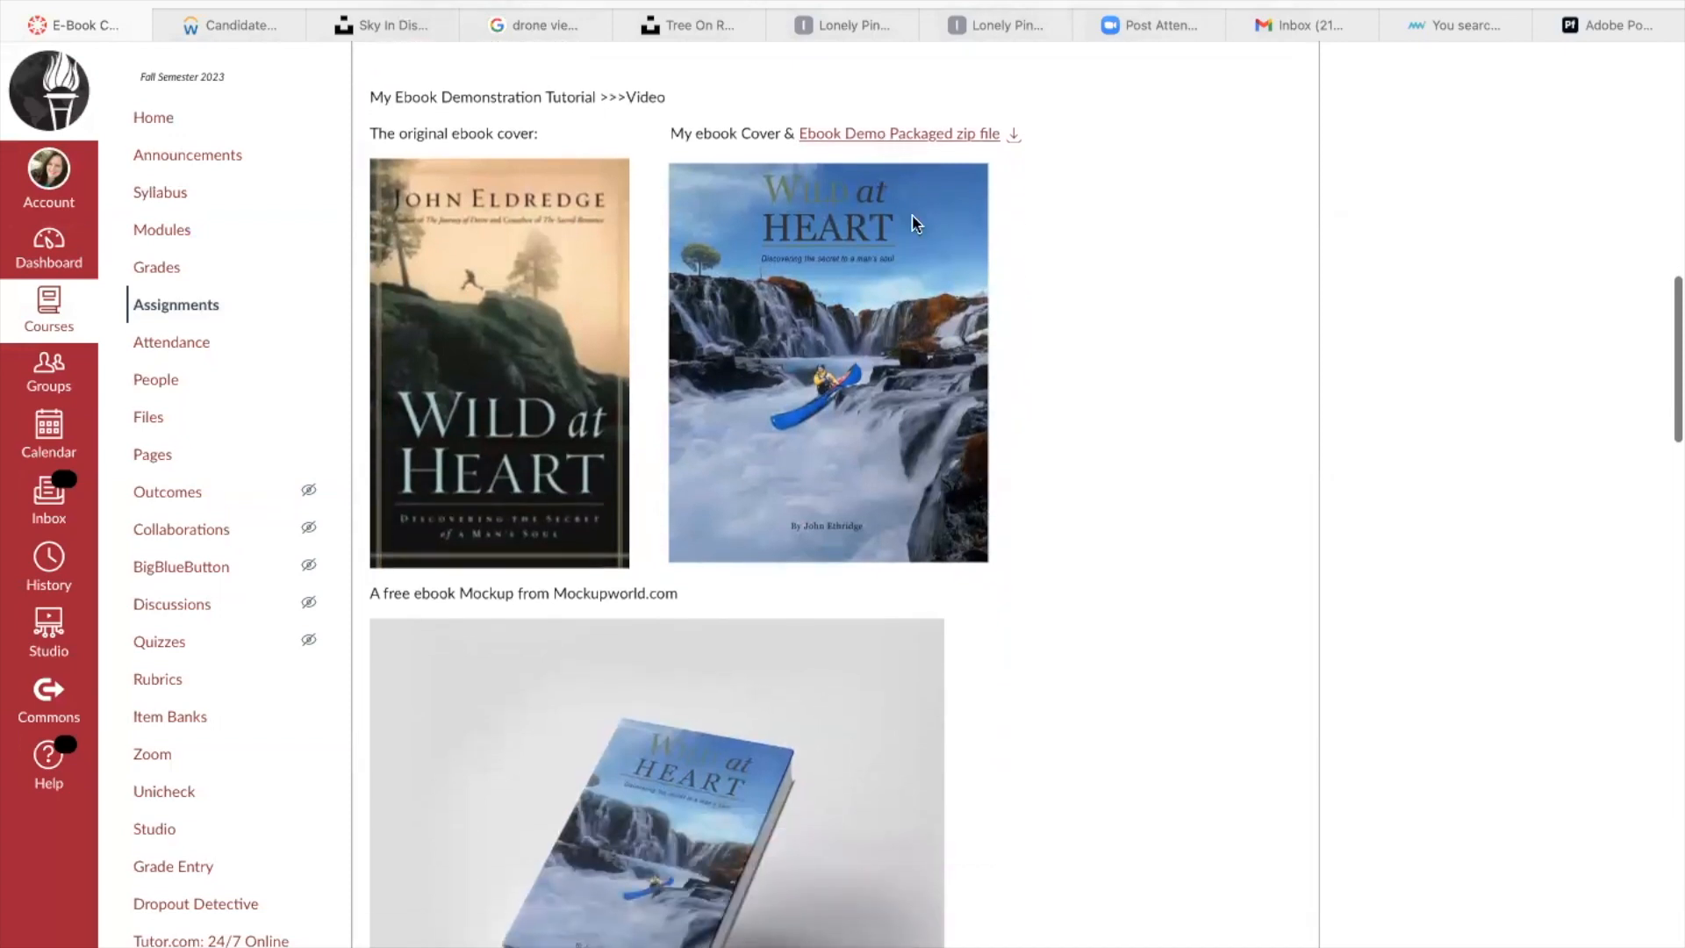
scroll(746, 830, down, 3)
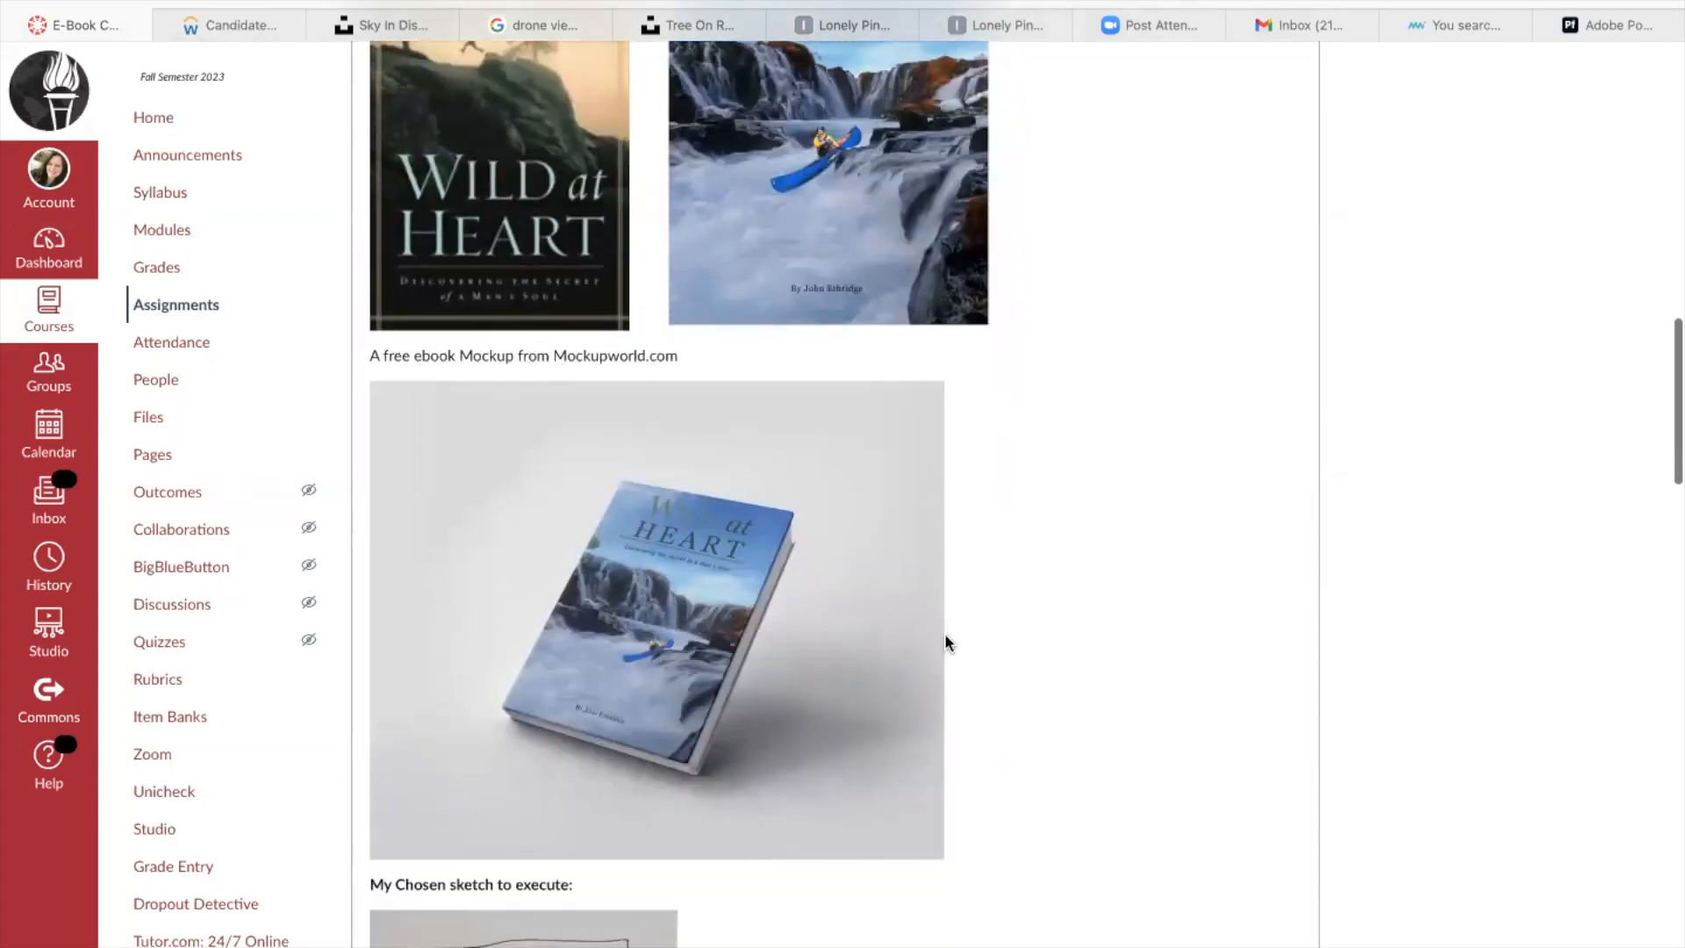
scroll(910, 684, up, 3)
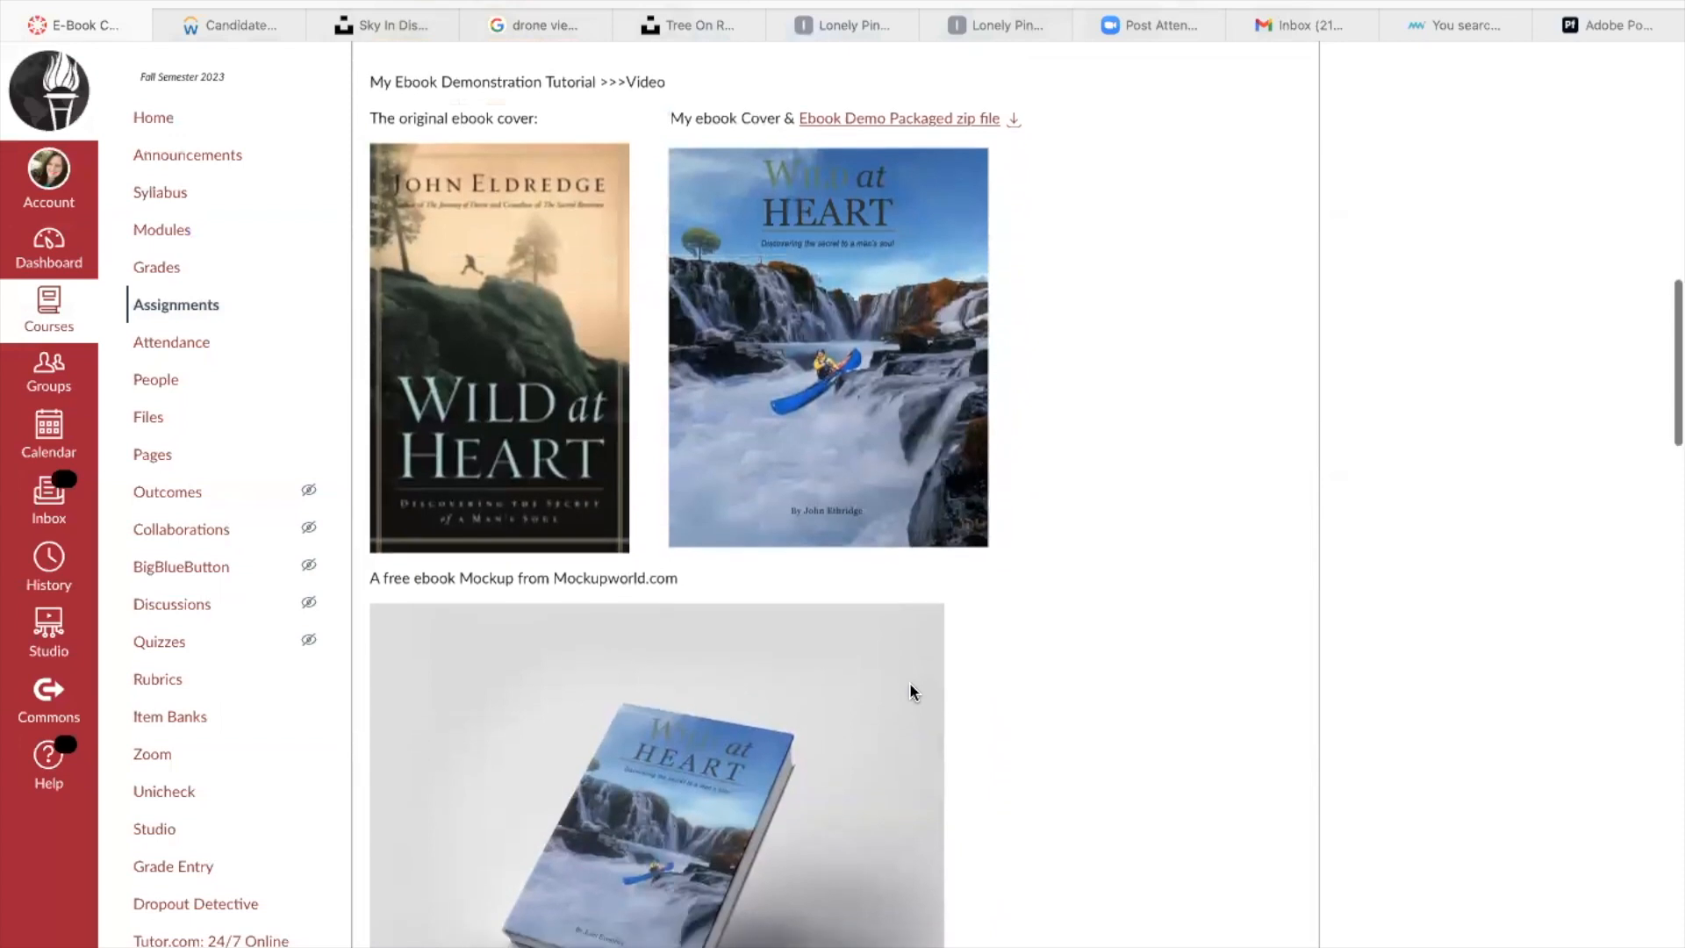
scroll(909, 681, down, 5)
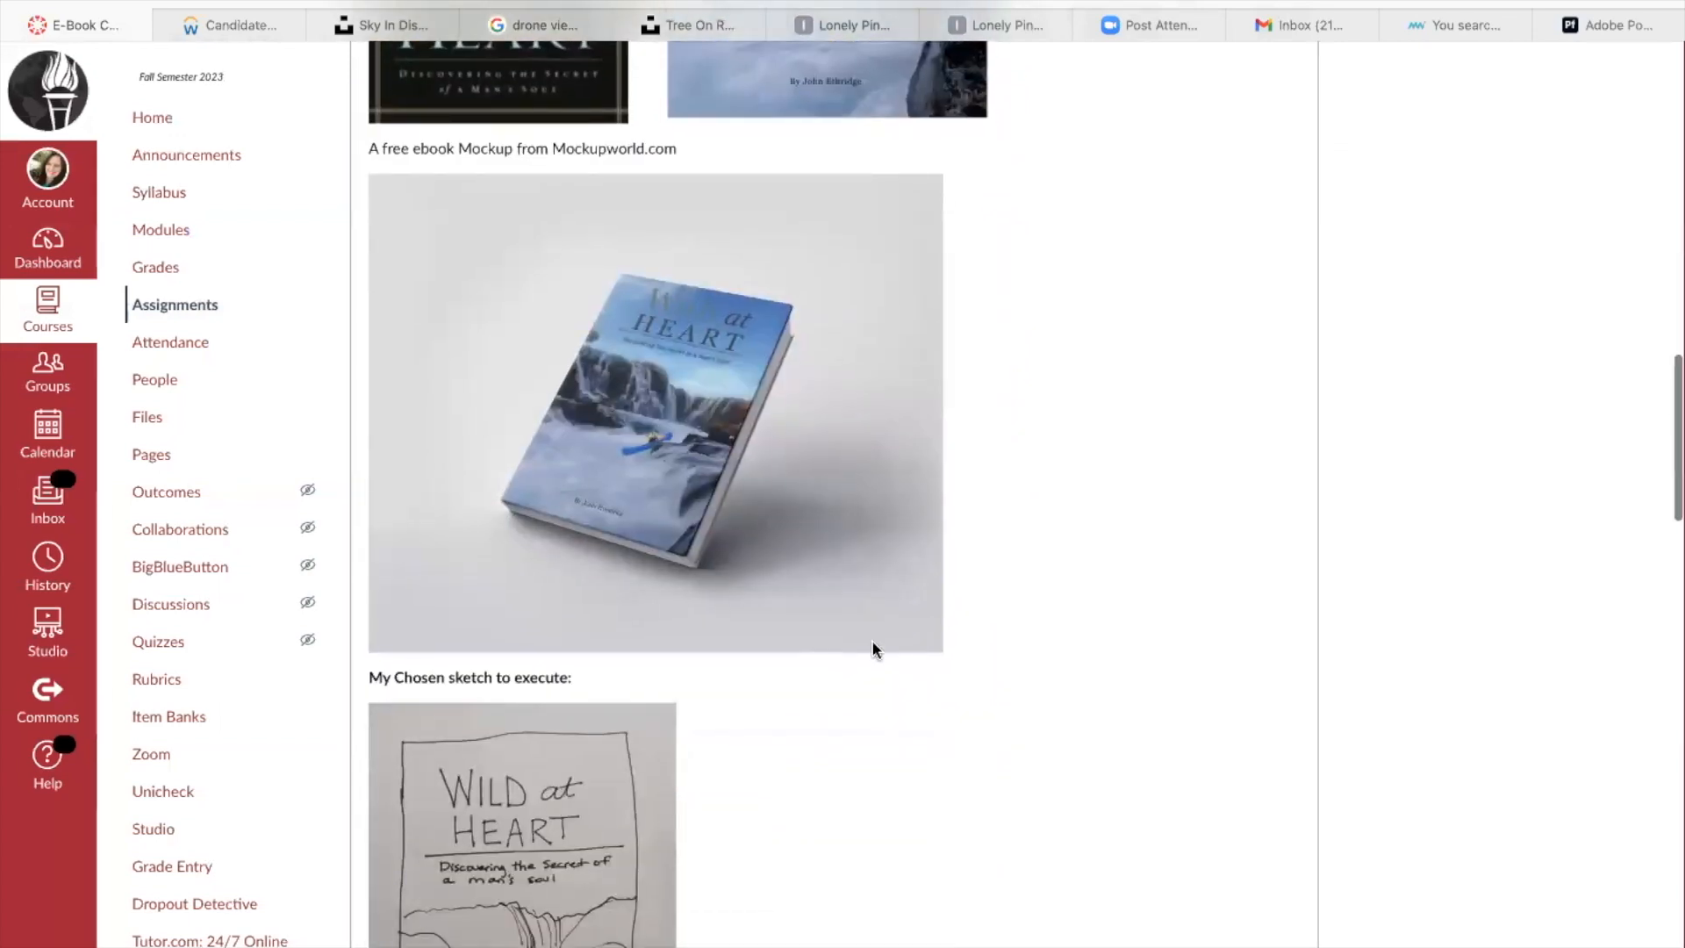